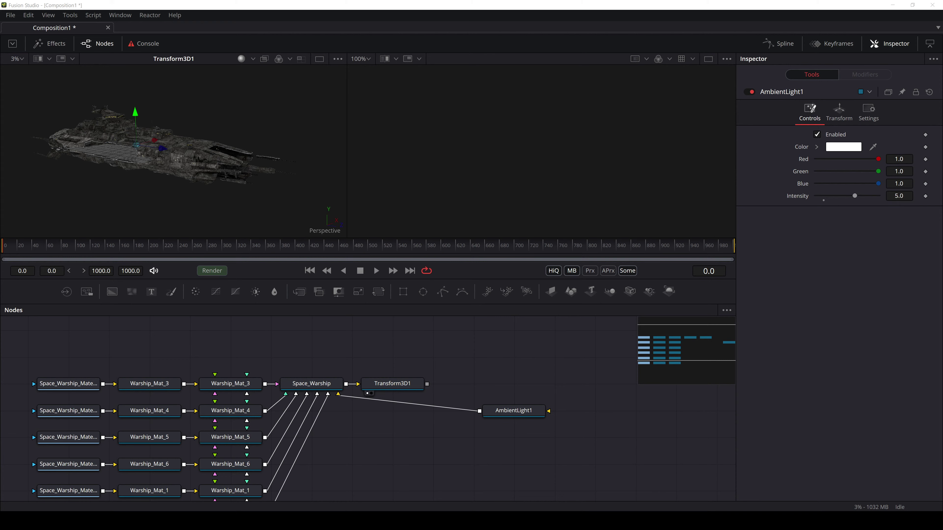
Examine the lit warship model's surface detail up close from several angles in the 3D view
drag(265, 186, 204, 154)
scroll(154, 149, up, 5)
scroll(204, 149, down, 2)
click(258, 153)
key(ctrl+f)
scroll(265, 153, up, 4)
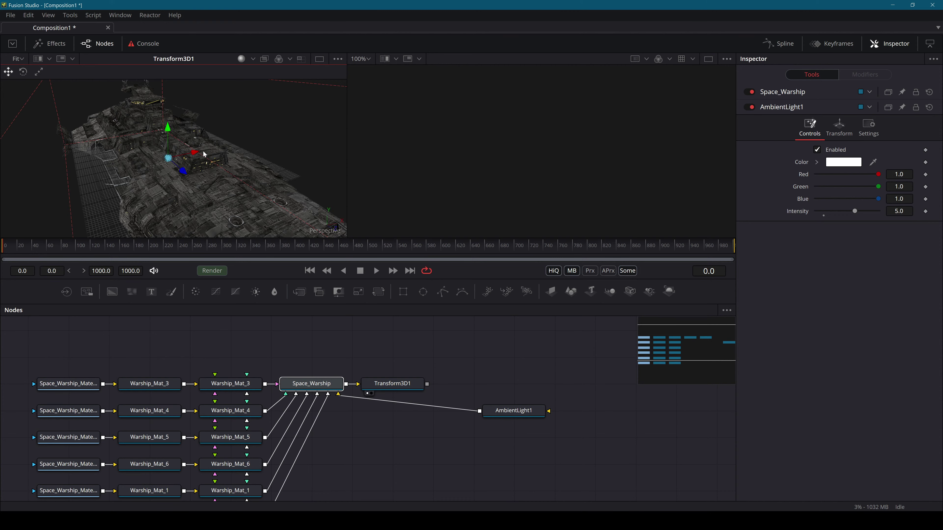
Delete all nodes from the composition, including the warship materials, mesh, transform and ambient light
scroll(400, 326, down, 4)
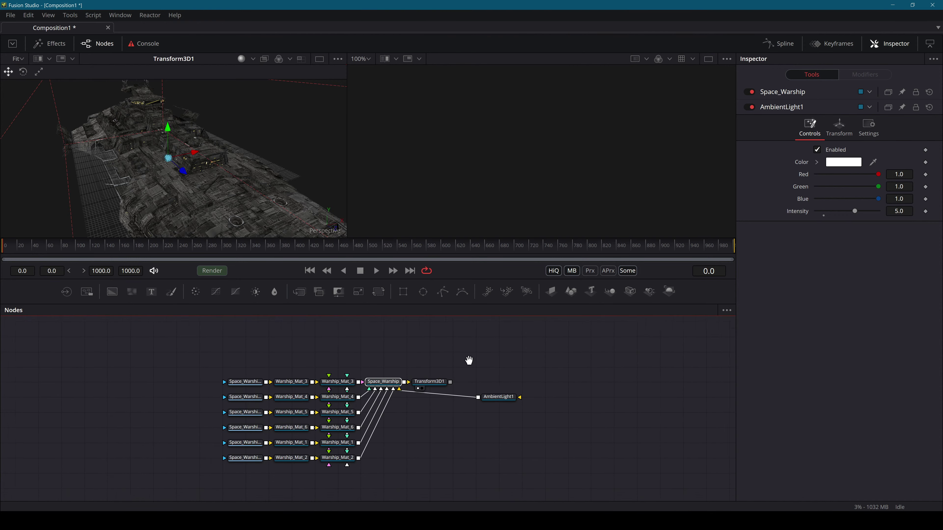
drag(589, 361, 63, 485)
key(Delete)
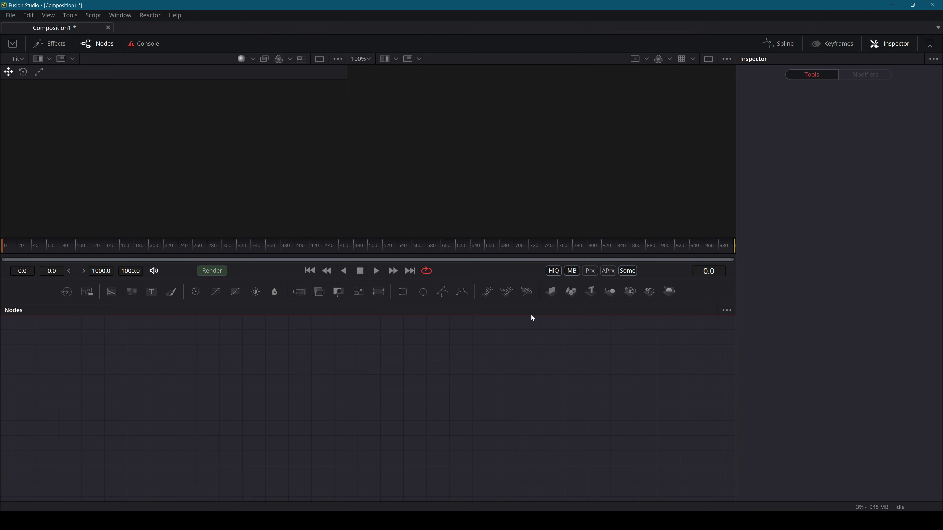
Save the empty composition as Compositing in the fusion folder
key(ctrl+s)
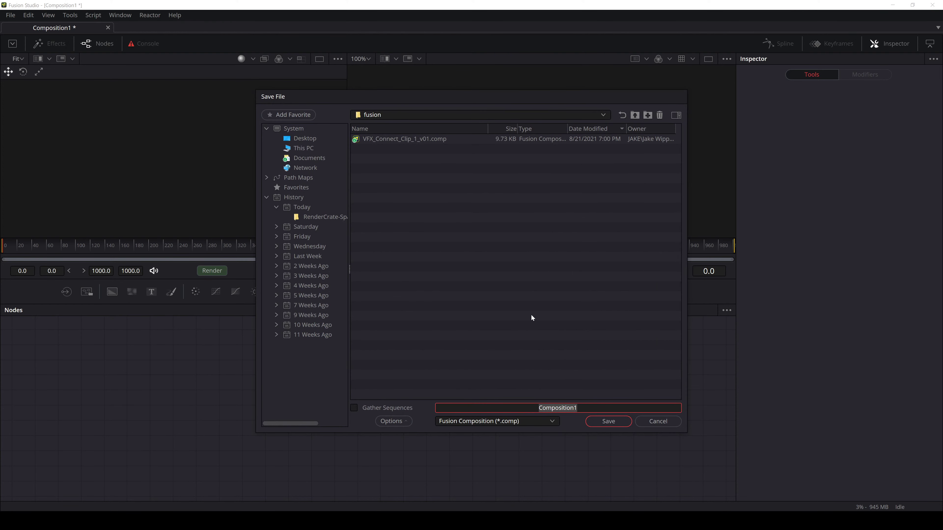
key(Escape)
text(Compositing)
key(Return)
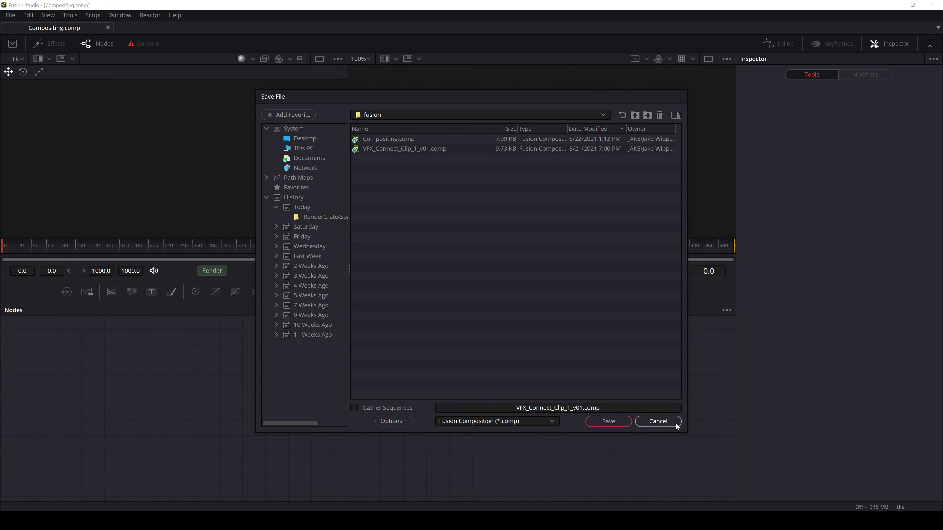
click(655, 421)
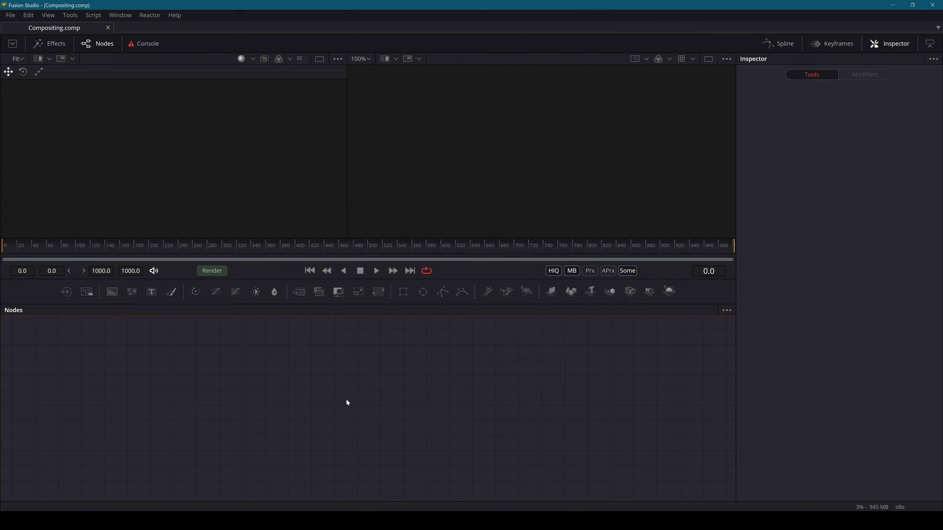
Start an FBX scene import with the file RenderCrate-Space_Warship_1.obj
click(10, 15)
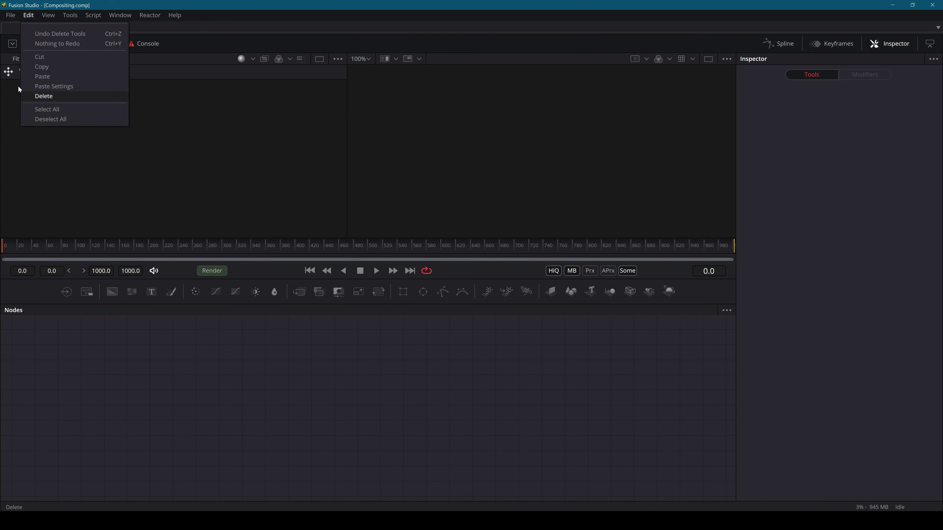
mouse_move(43, 138)
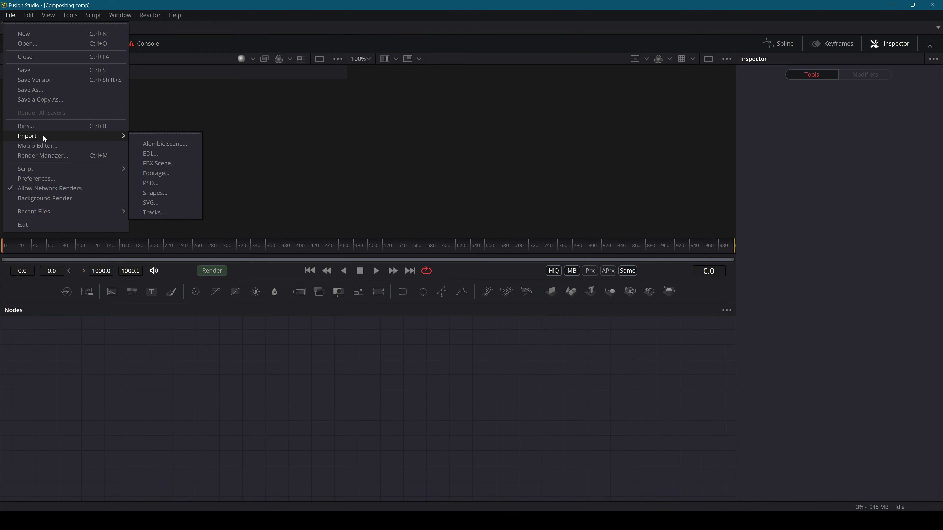
click(156, 164)
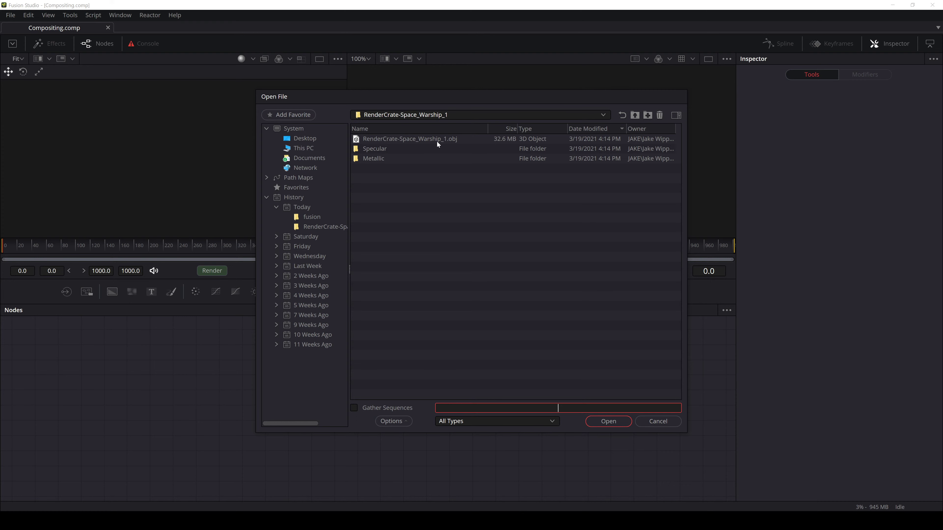
right_click(384, 149)
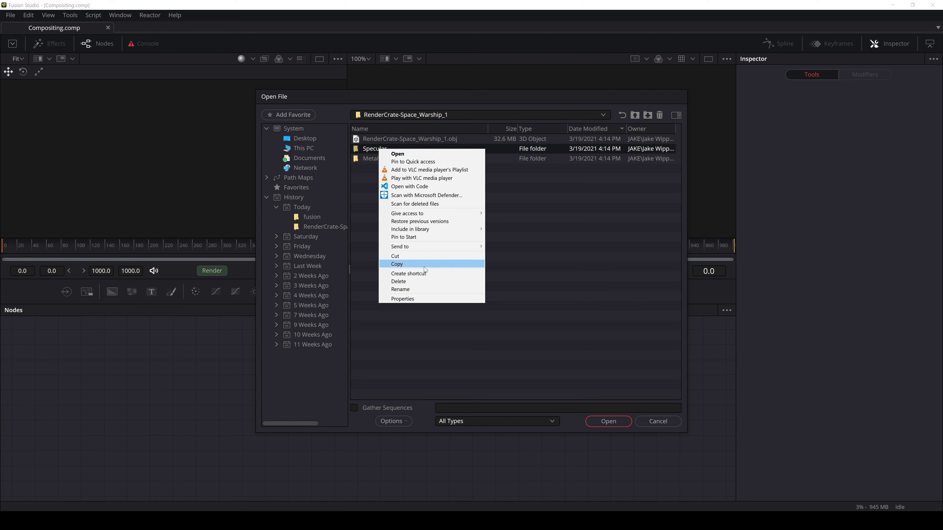
click(370, 215)
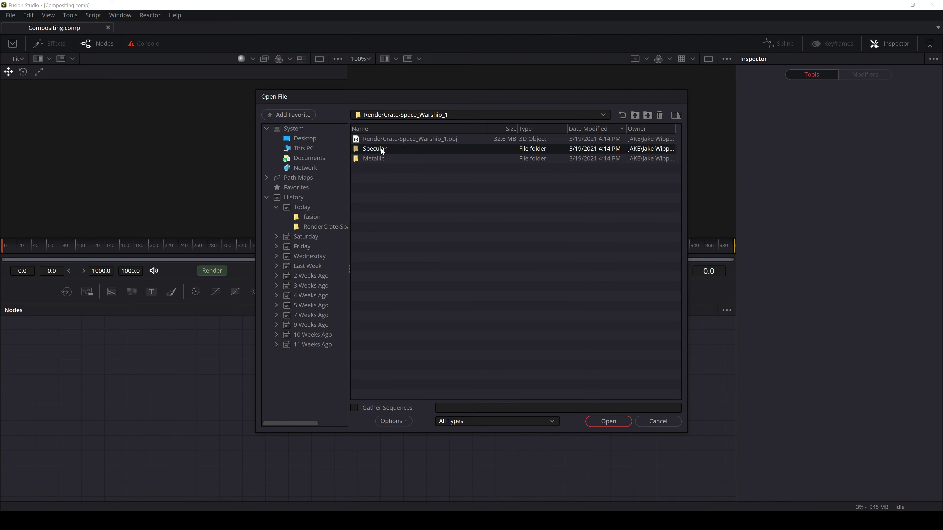
click(383, 139)
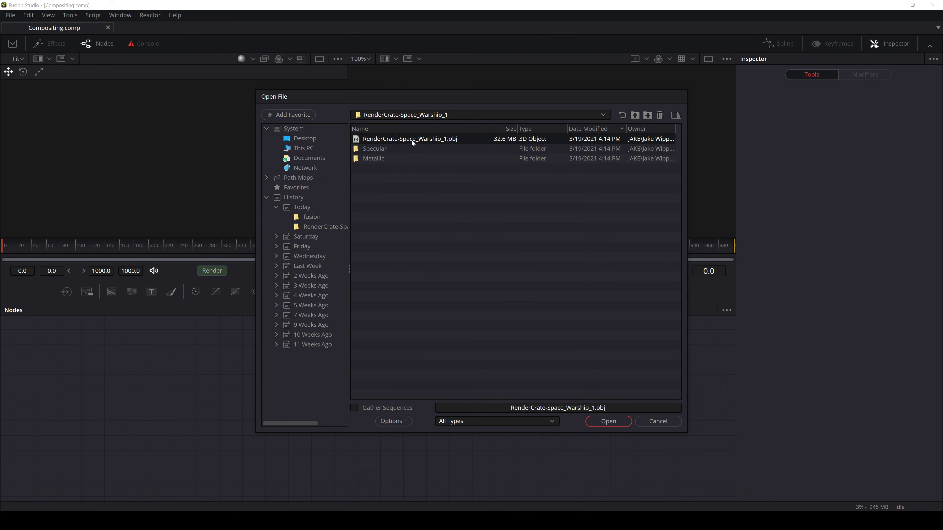
click(614, 421)
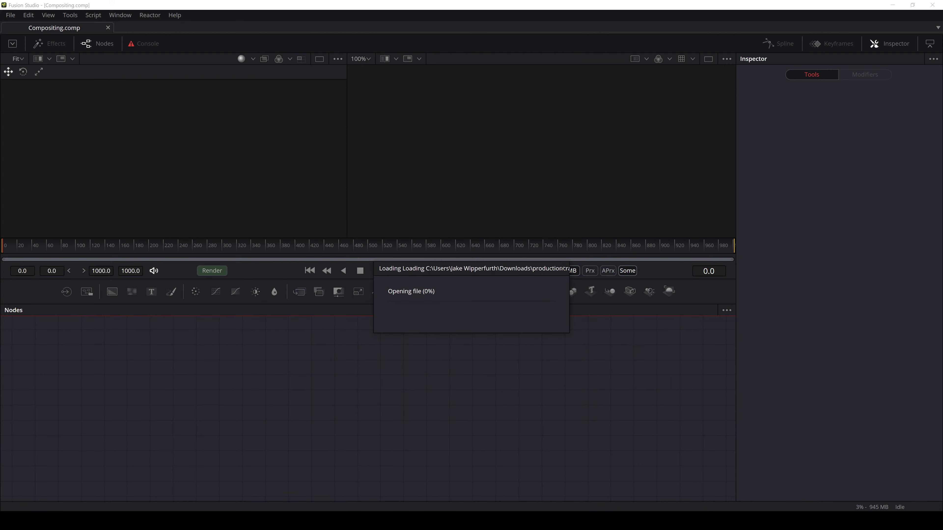
key(alt+Tab)
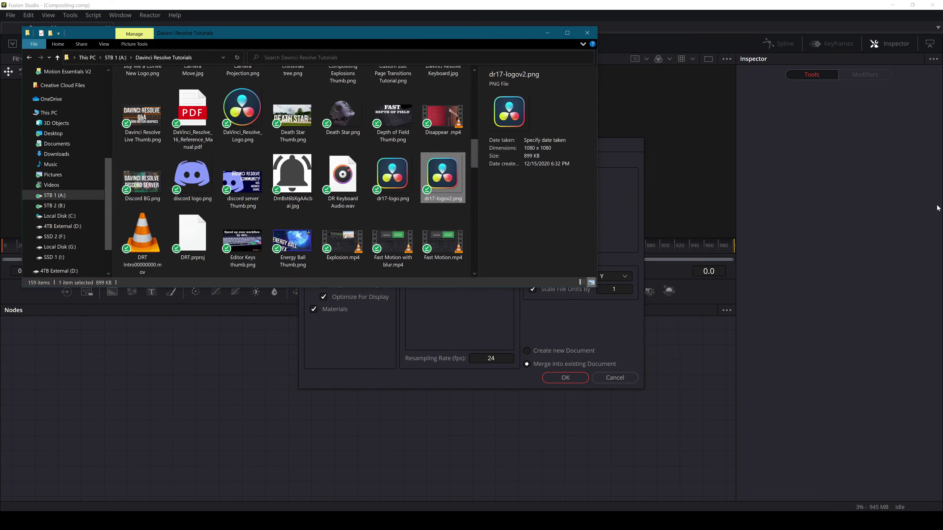
drag(436, 34, 942, 156)
key(alt+Tab)
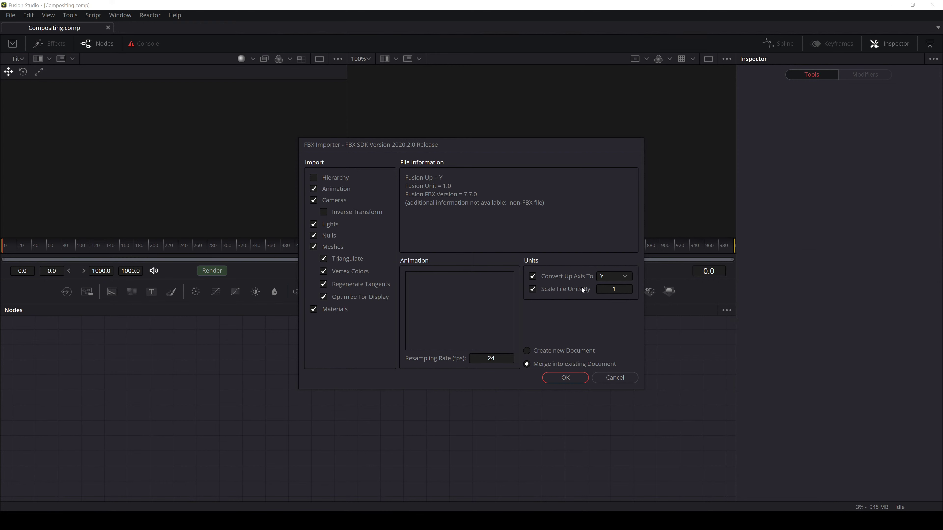
click(837, 346)
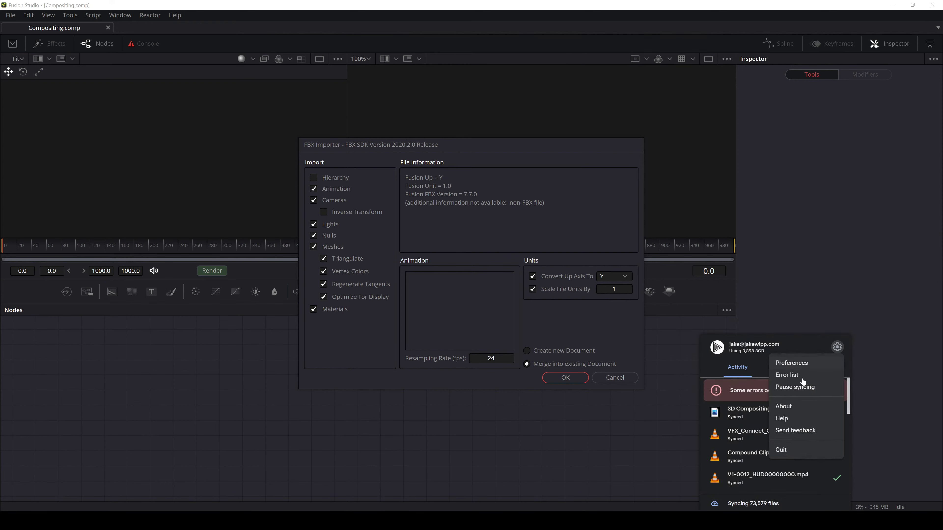
click(818, 297)
click(818, 298)
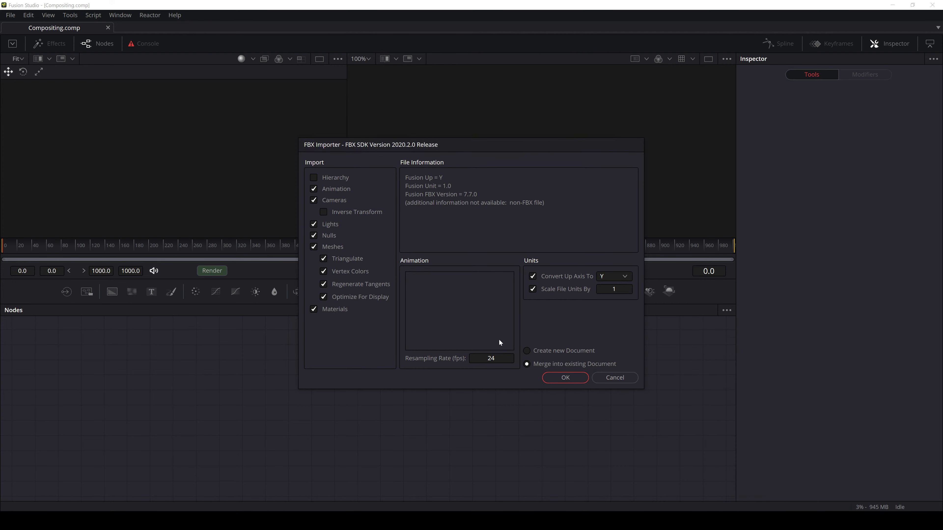
Complete the warship import with the default FBX options, merging it into the existing document
click(565, 378)
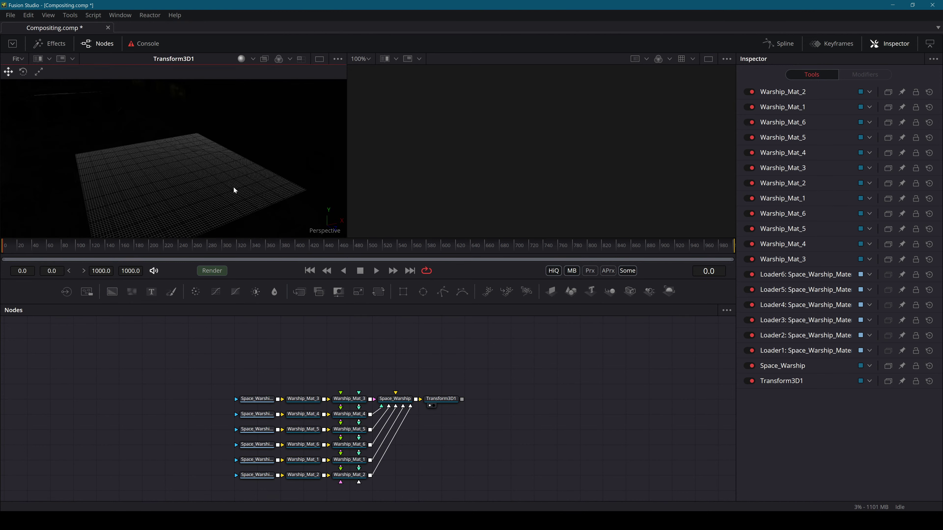
drag(234, 190, 220, 171)
Scale down the imported Space_Warship mesh by setting its size to 0.001
click(401, 400)
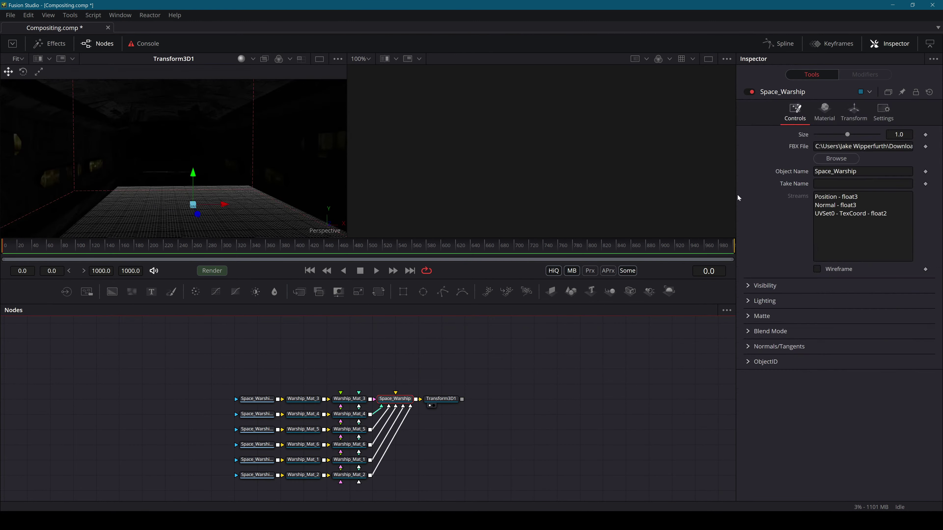
double_click(900, 135)
text(.)
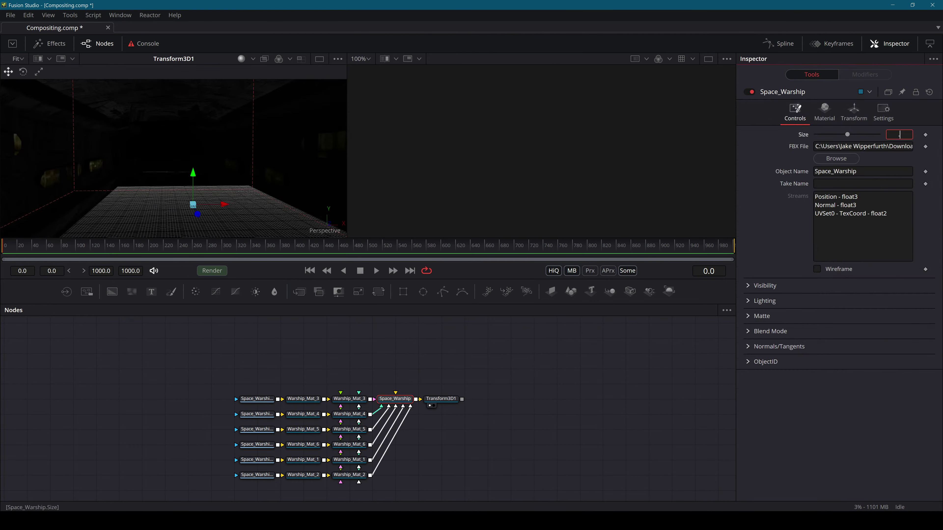
text(014)
key(Tab)
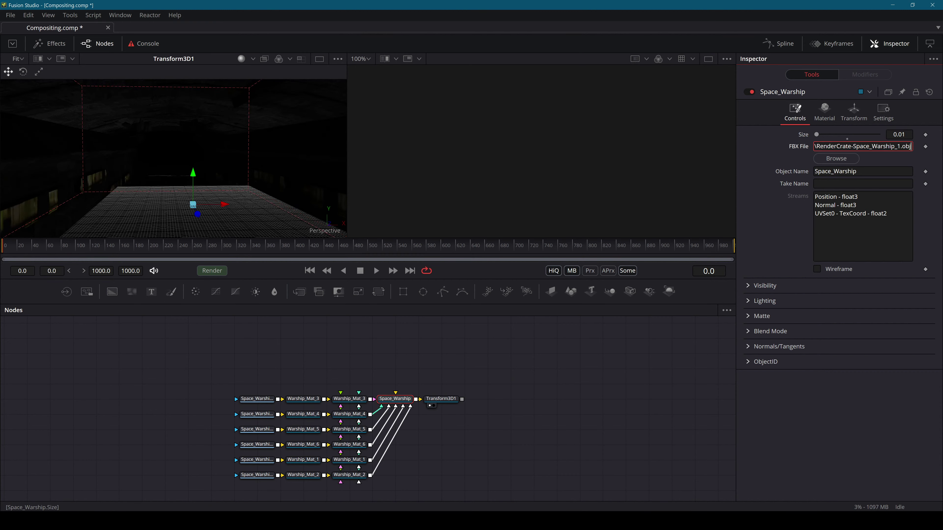
drag(898, 134, 900, 134)
drag(181, 176, 208, 139)
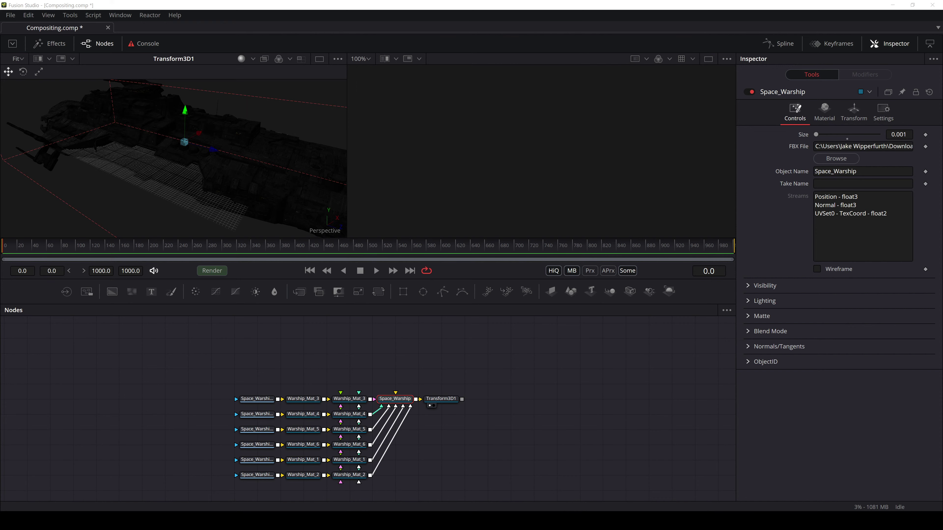
Preview the Space_Warship_Material_03_Diffuse.png texture loader, and return the viewer to the Transform3D1 output
drag(337, 466, 422, 466)
scroll(409, 385, up, 2)
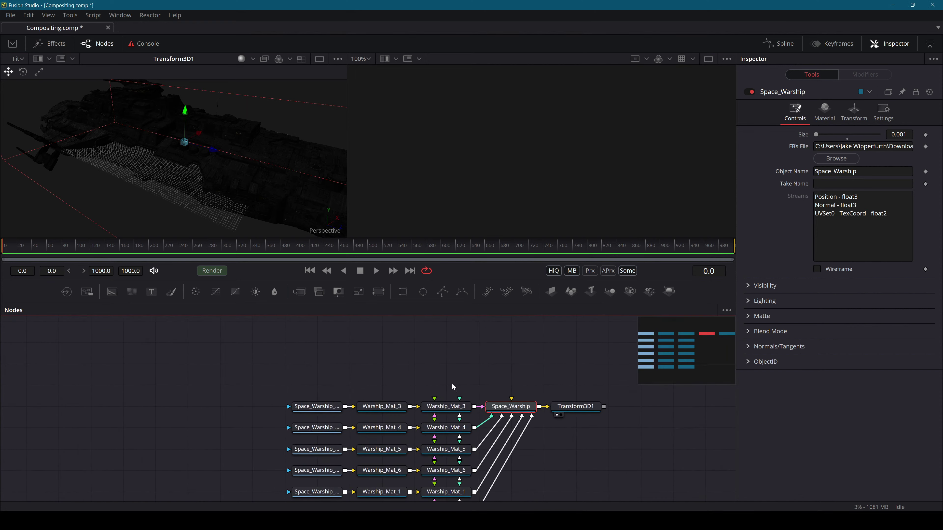
key(1)
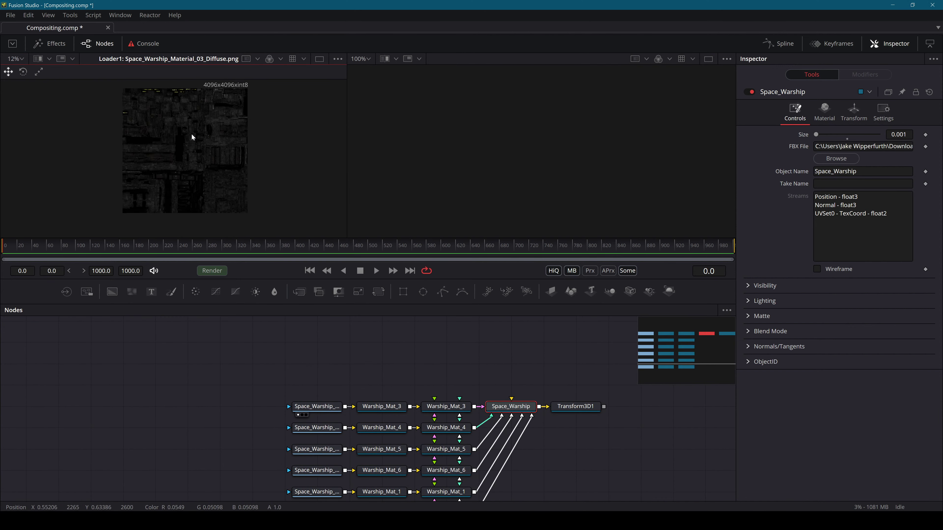
drag(422, 389, 332, 351)
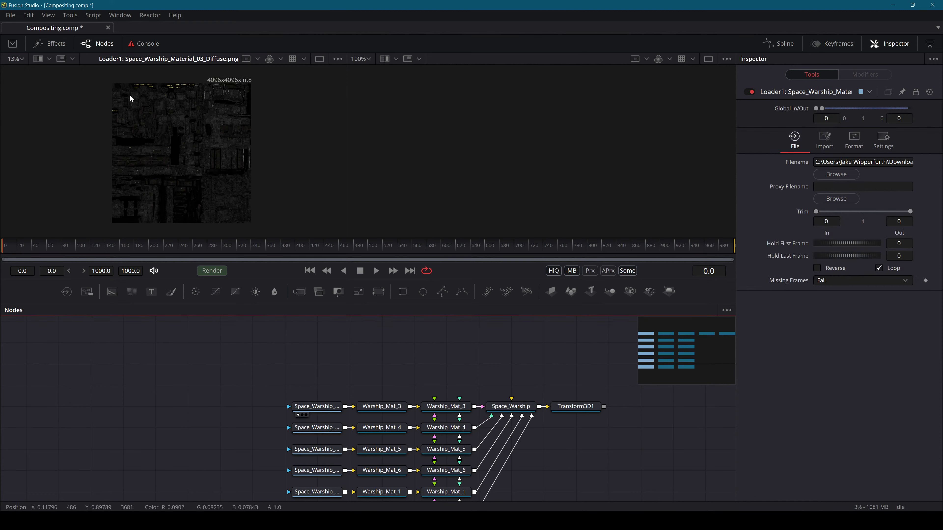
click(579, 407)
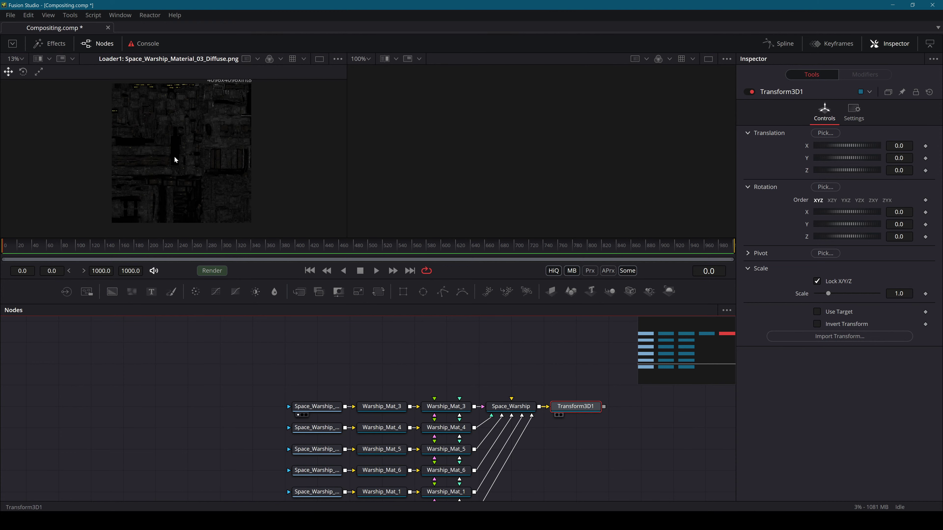
key(1)
drag(218, 110, 135, 114)
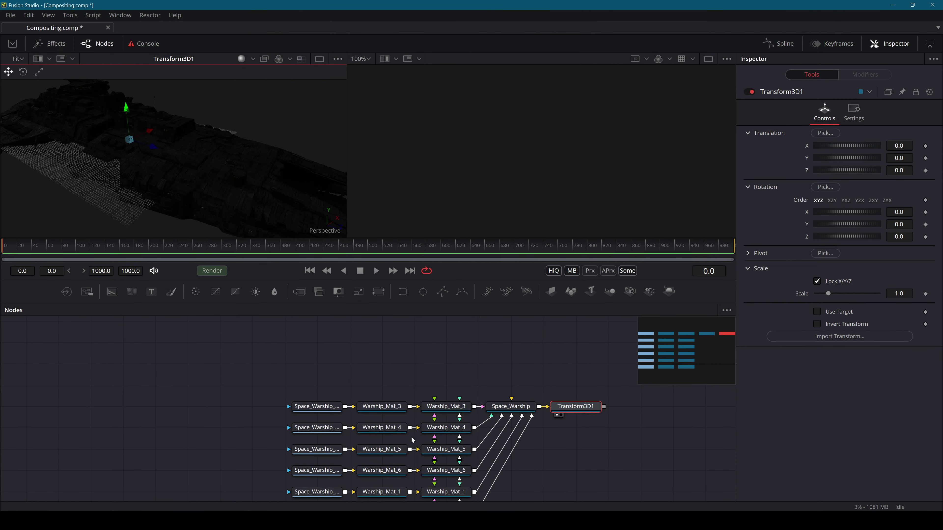
Brighten the diffuse color of the Warship_Mat_3 material and set that of Warship_Mat_4 to white
scroll(412, 441, down, 3)
click(418, 348)
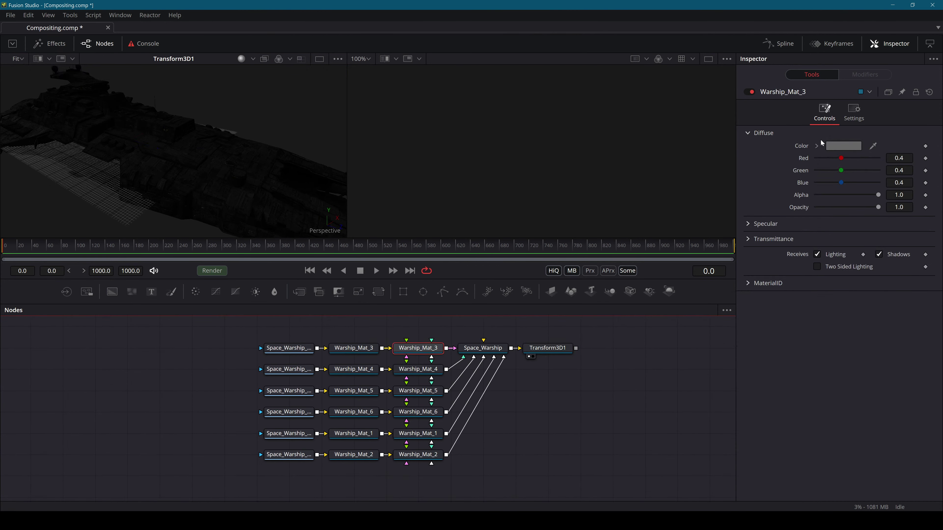
click(817, 146)
click(831, 171)
click(396, 374)
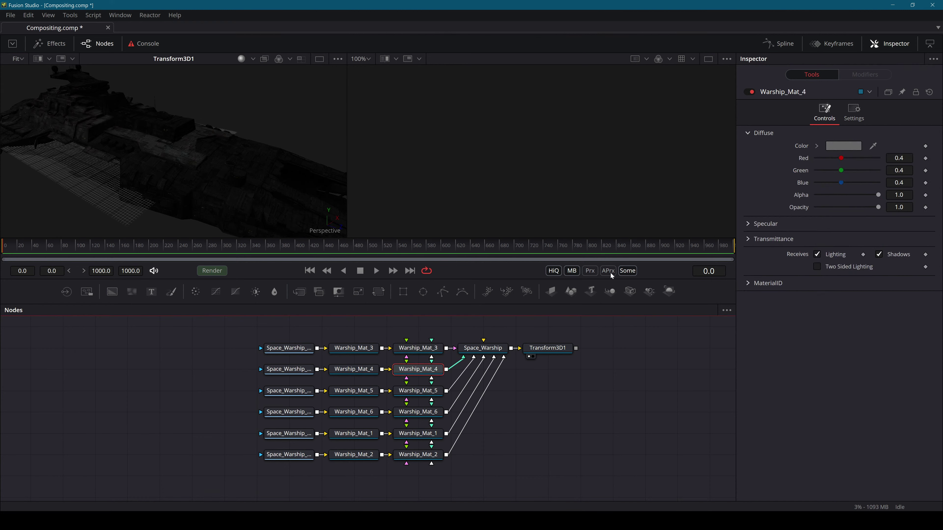
click(816, 146)
click(816, 155)
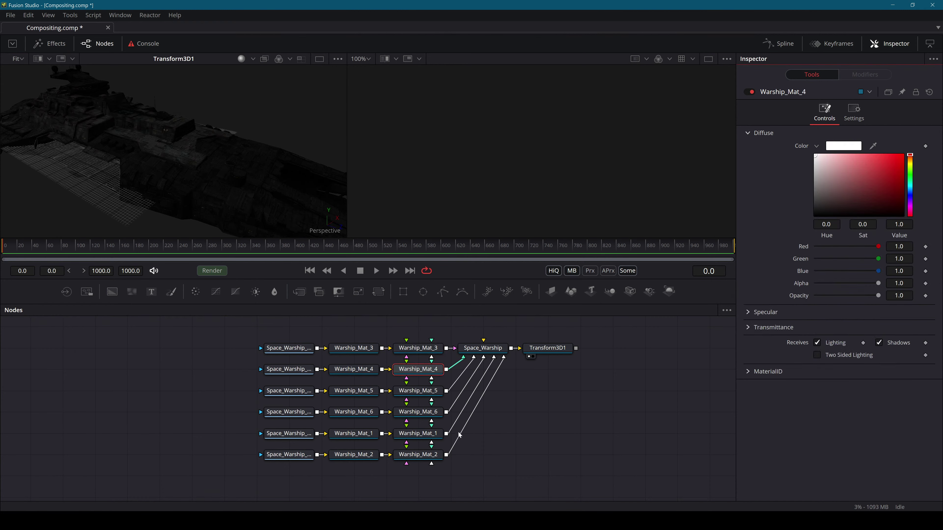
Set the diffuse colors of the Warship_Mat_5 and Warship_Mat_6 materials to white
click(418, 390)
click(816, 145)
click(815, 156)
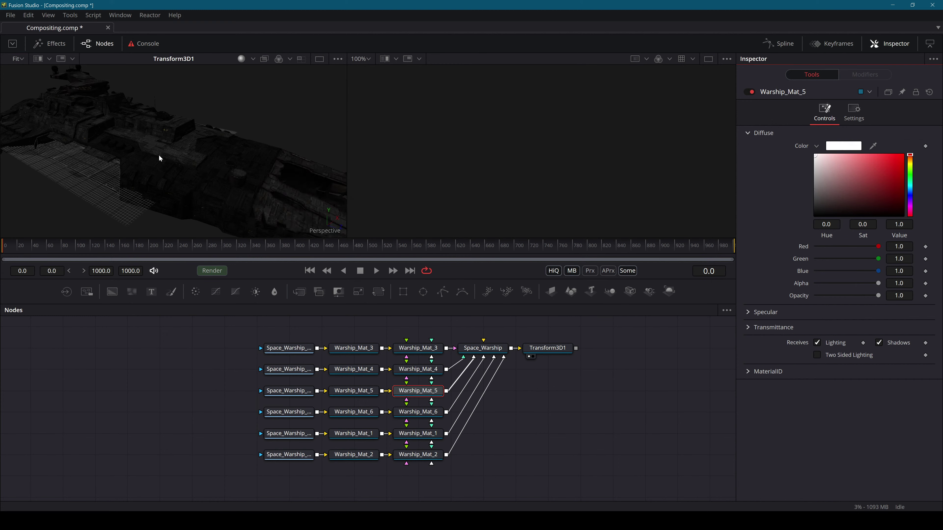
click(418, 412)
click(816, 146)
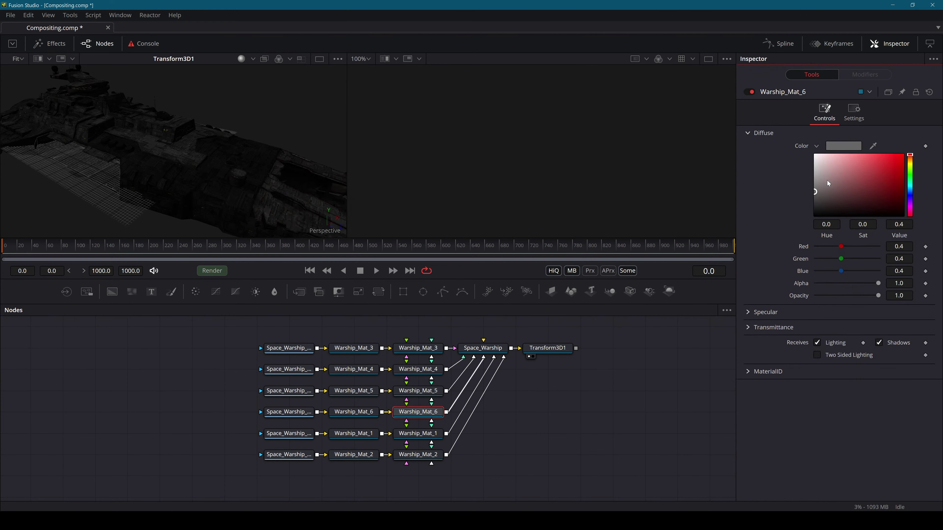
click(815, 155)
Set the diffuse colors of the Warship_Mat_1 and Warship_Mat_2 materials to white
click(418, 434)
click(817, 145)
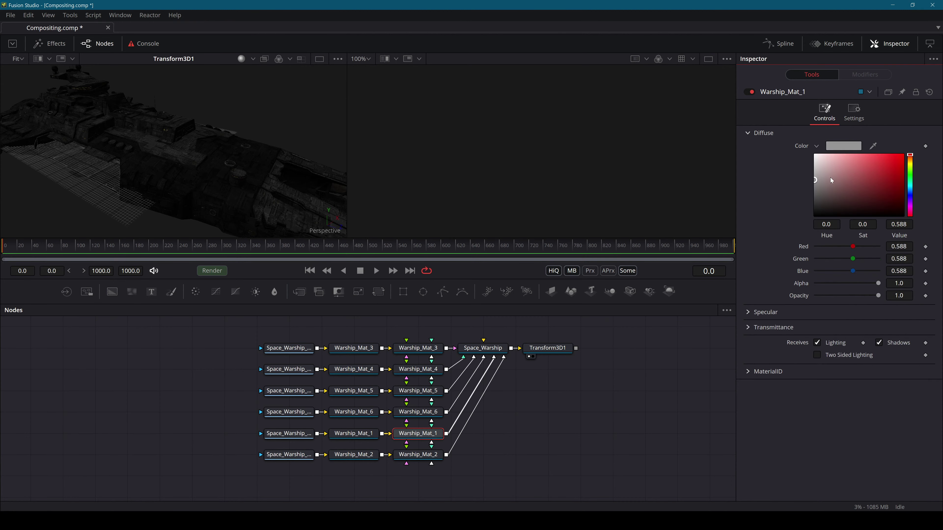
click(418, 455)
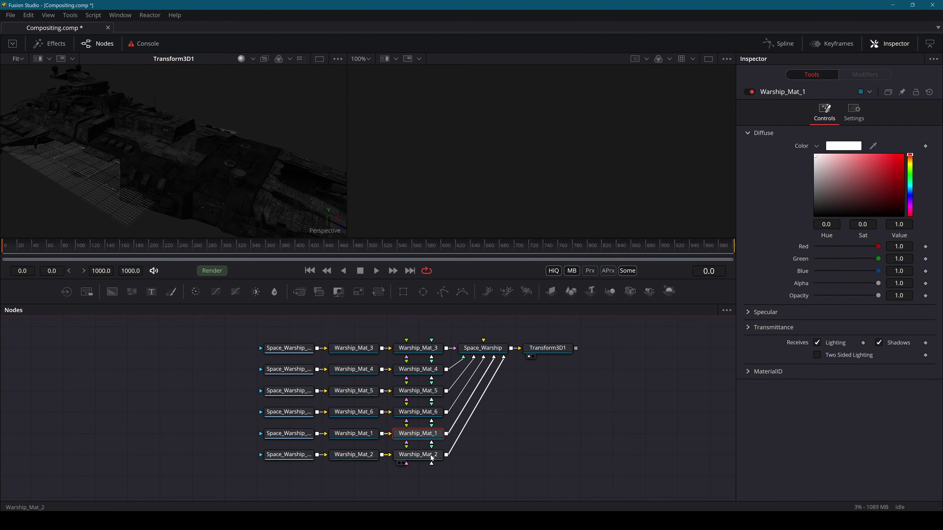
click(815, 145)
click(815, 155)
drag(245, 179, 268, 159)
key(space)
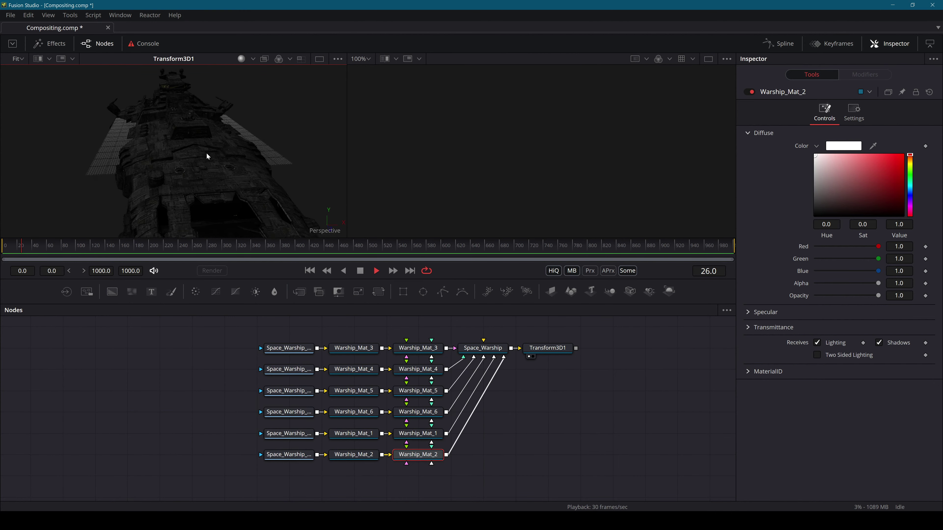
Stop playback and examine the warship's brightened materials from different angles
key(space)
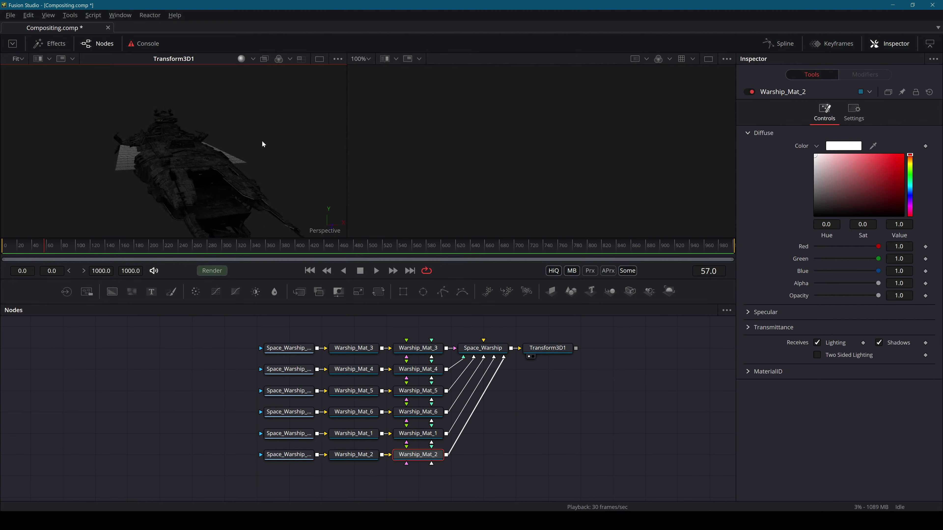
mouse_move(231, 147)
mouse_down()
mouse_move(248, 147)
mouse_move(242, 141)
mouse_up()
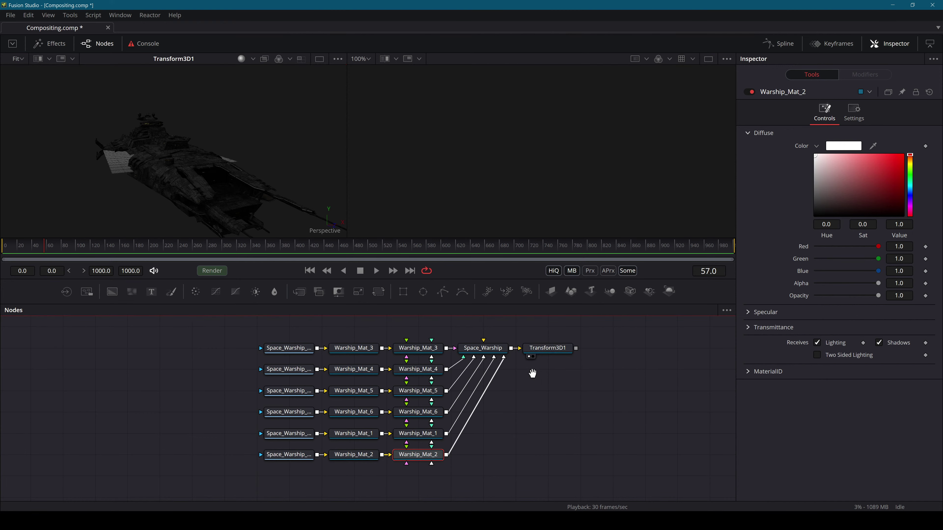
mouse_move(532, 373)
mouse_down()
mouse_move(500, 381)
mouse_move(610, 358)
mouse_move(536, 358)
mouse_up()
click(547, 350)
click(579, 396)
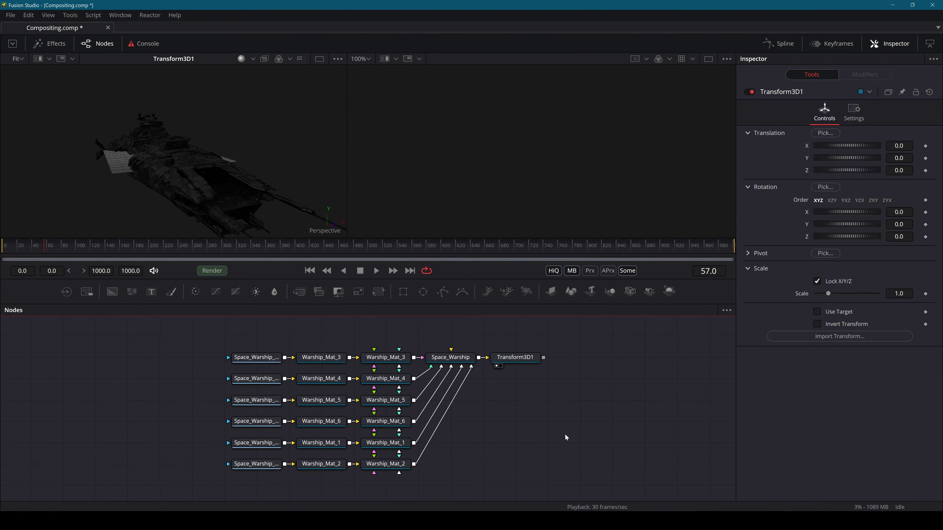
drag(565, 434, 541, 432)
drag(546, 435, 517, 433)
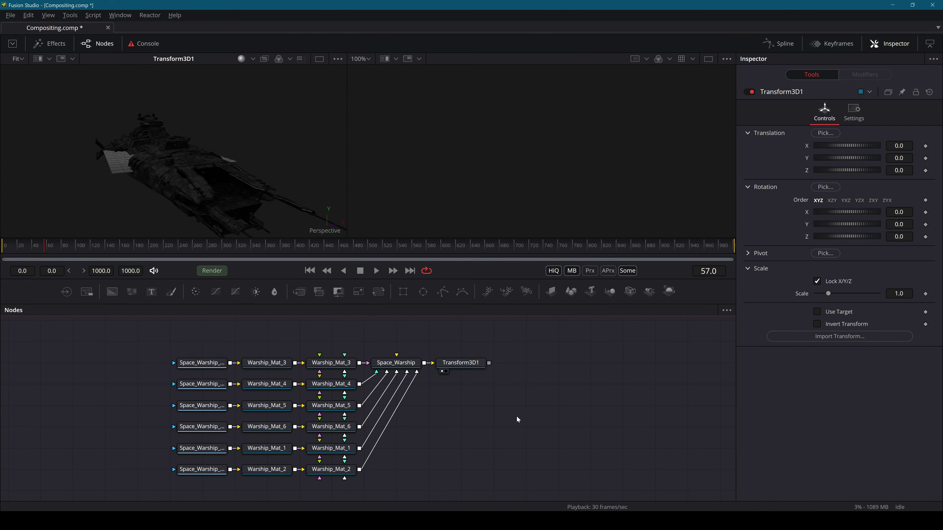
drag(214, 167, 311, 134)
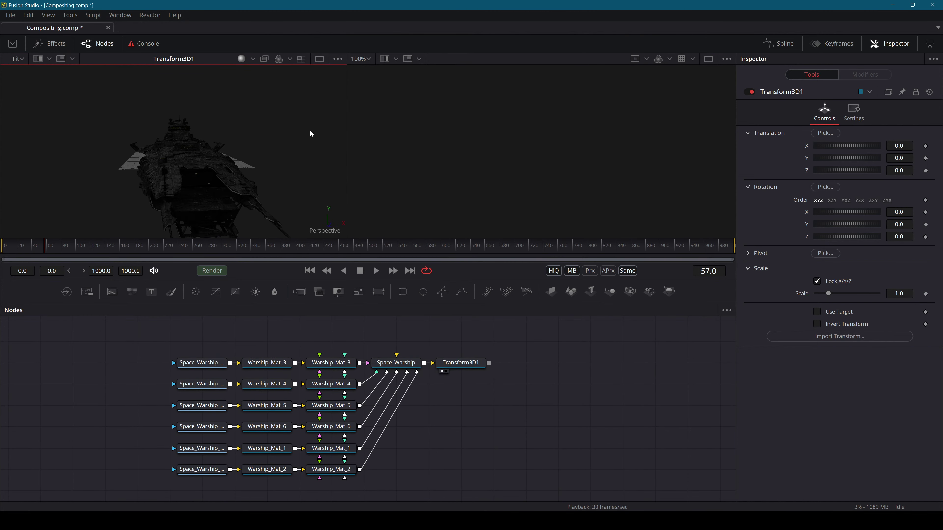
Add a Merge 3D node to the flow and shift the whole warship node group farther away from it
drag(561, 382, 400, 376)
drag(499, 363, 401, 397)
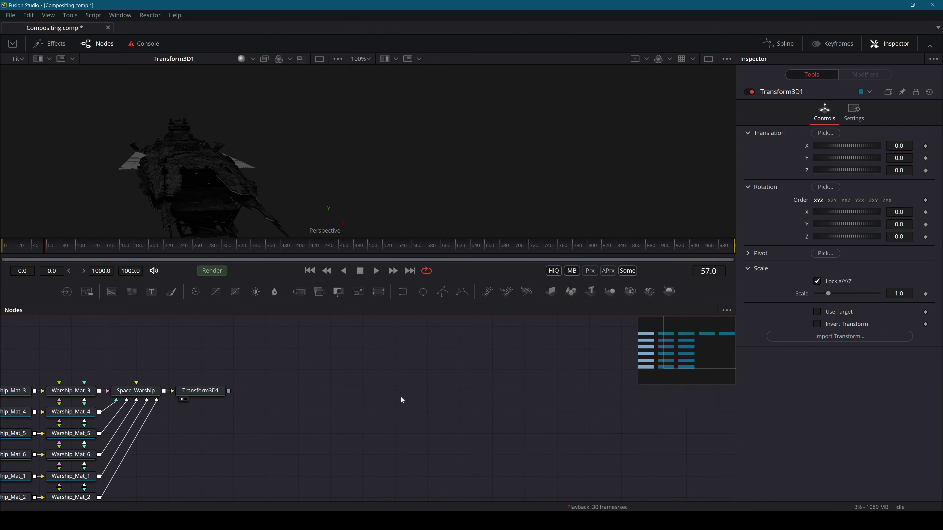
drag(609, 293, 659, 390)
scroll(601, 396, down, 3)
drag(532, 351, 155, 489)
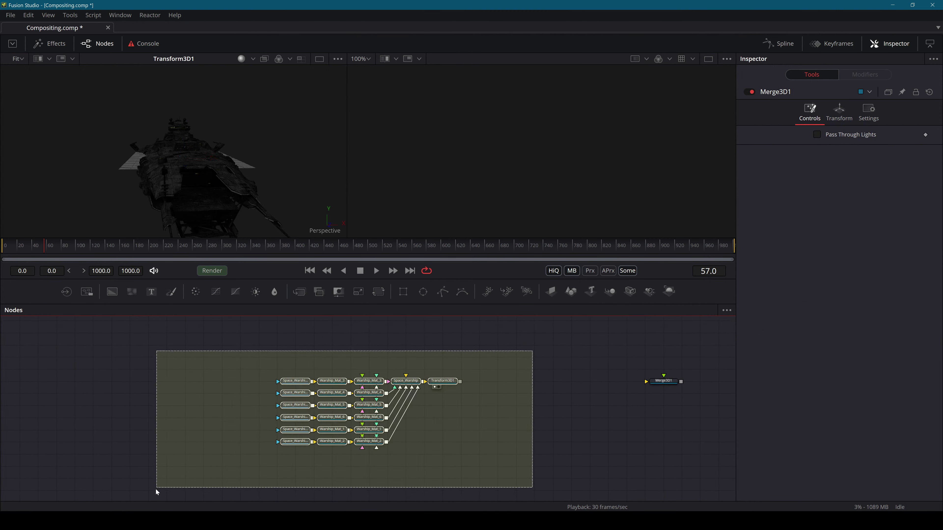
drag(434, 394, 207, 382)
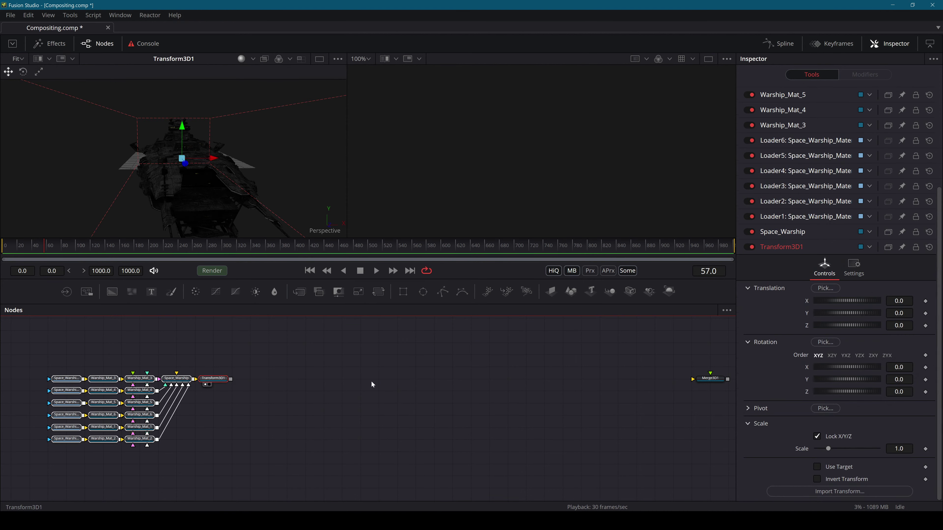
Connect the Transform3D1 output to Merge3D1 and show the merge in the first viewer
drag(708, 374, 451, 374)
scroll(427, 390, up, 2)
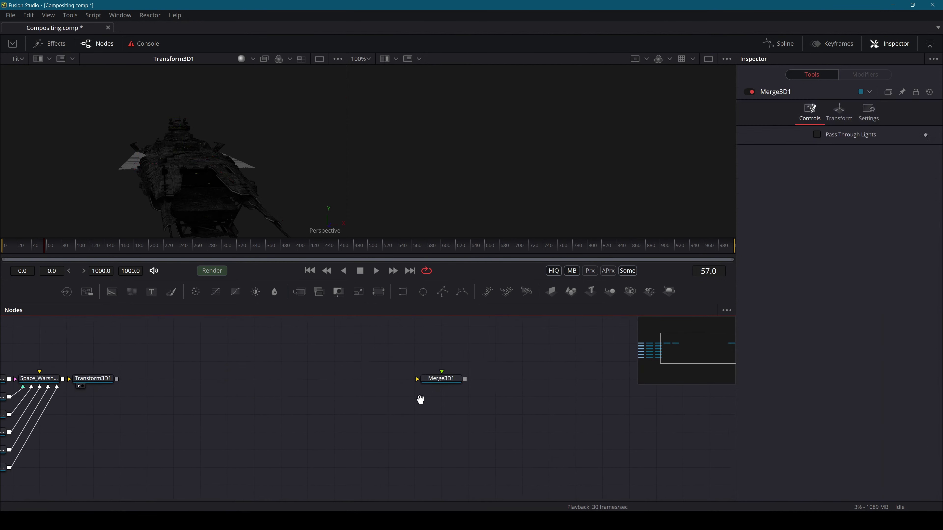
drag(83, 398, 405, 399)
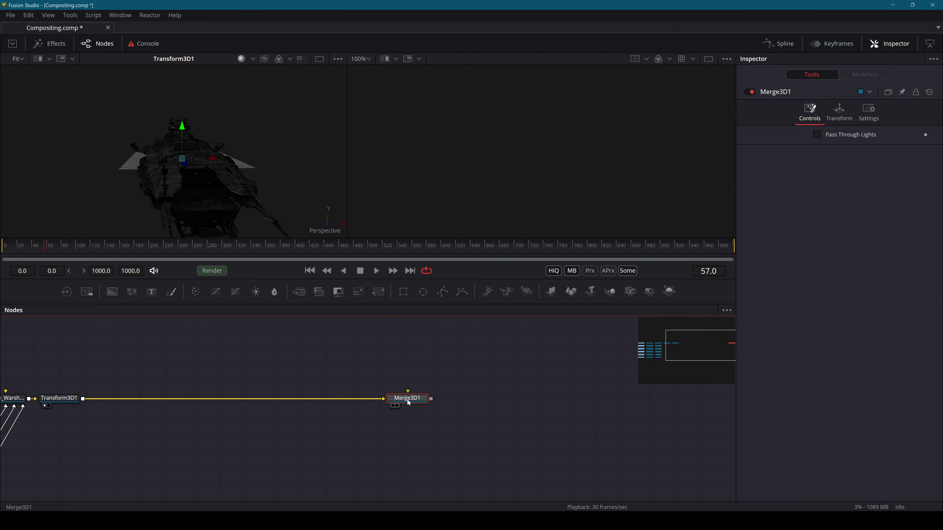
mouse_move(499, 386)
mouse_down()
mouse_move(482, 385)
mouse_move(546, 395)
mouse_move(507, 398)
mouse_up()
Add a Camera 3D node connected to Merge3D1, and feed the merge's output into a new Renderer 3D node
drag(630, 291, 414, 482)
scroll(545, 393, right, 3)
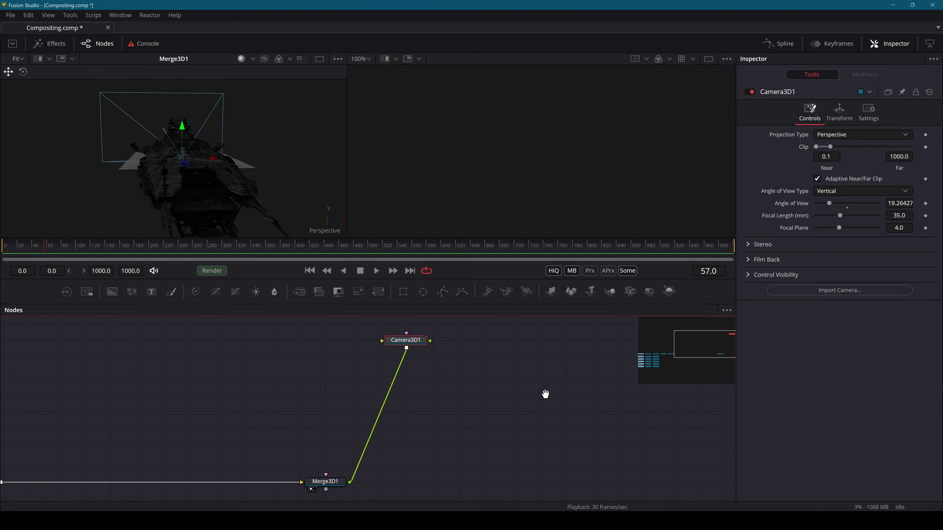
drag(673, 291, 691, 482)
scroll(553, 435, right, 3)
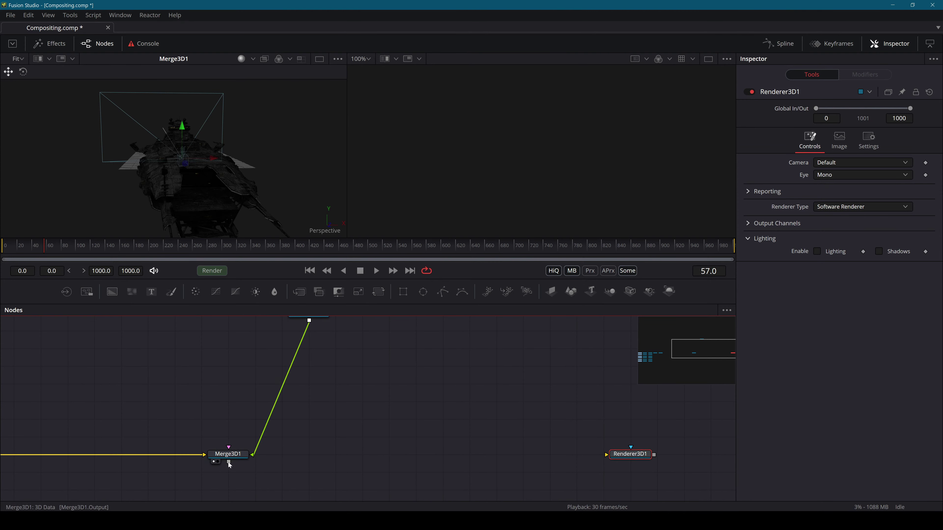
drag(229, 462, 633, 458)
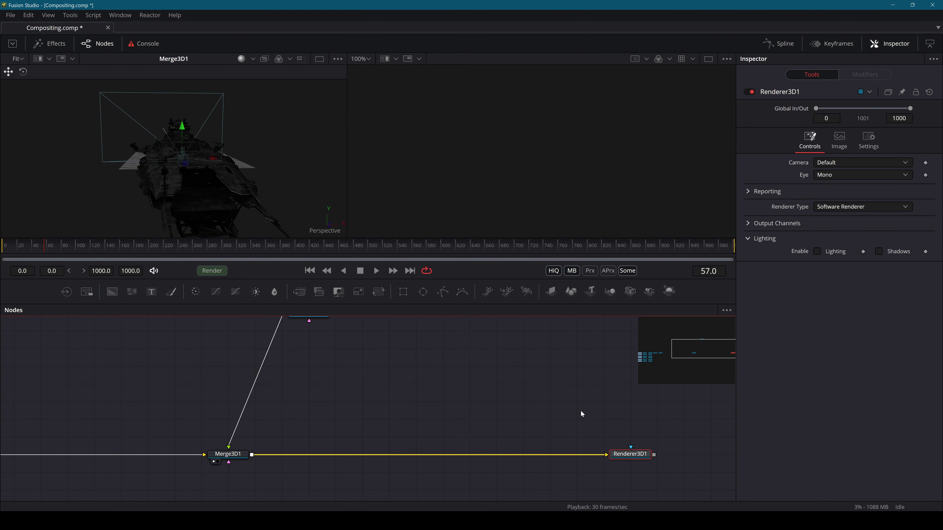
Save the composition and move Renderer3D1 farther away from Merge3D1
click(550, 381)
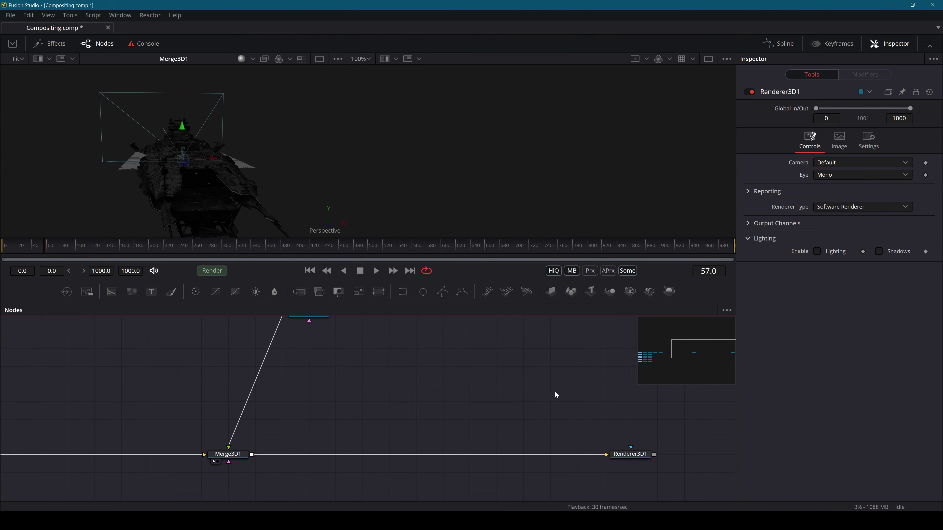
drag(543, 387, 478, 385)
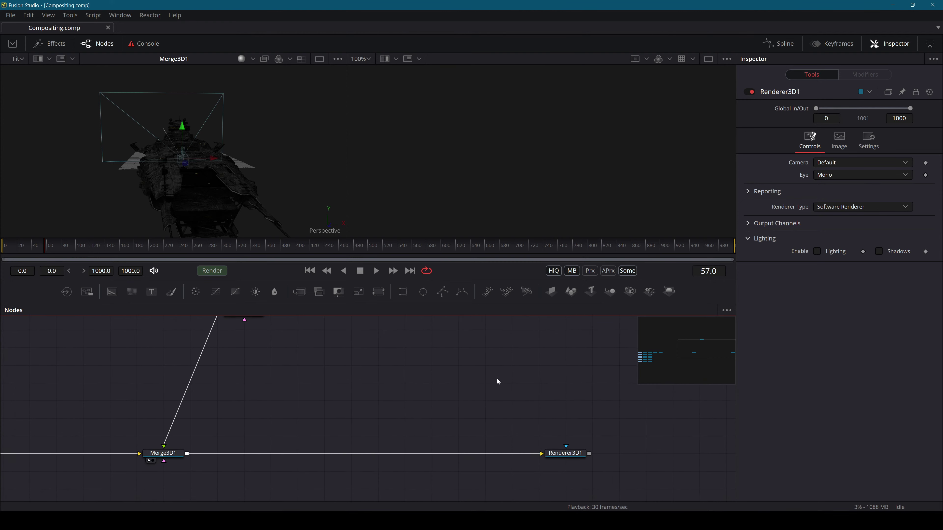
drag(560, 457, 614, 457)
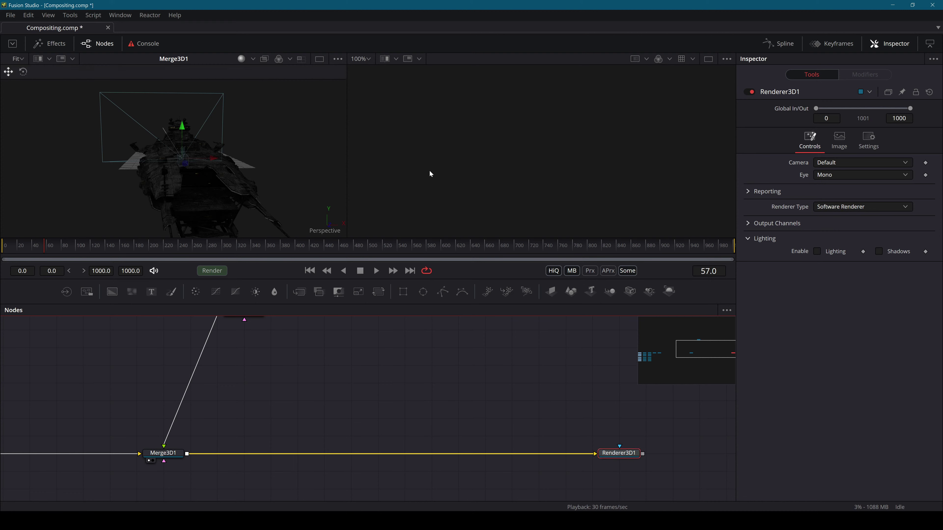
click(433, 338)
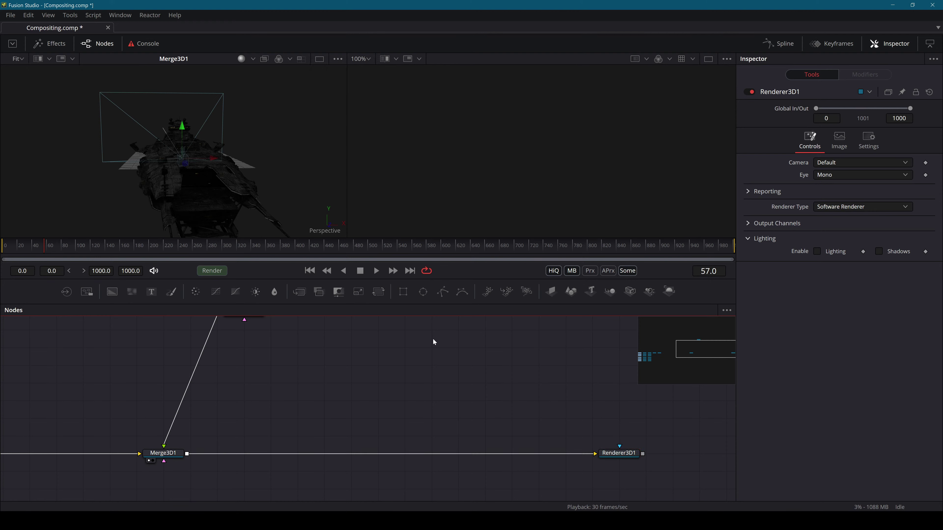
Find the Shape 3D tool and add it as an unconnected node between the camera and the renderer
key(shift+space)
text(ambi)
key(BackSpace)
key(BackSpace)
key(BackSpace)
key(BackSpace)
text(shape)
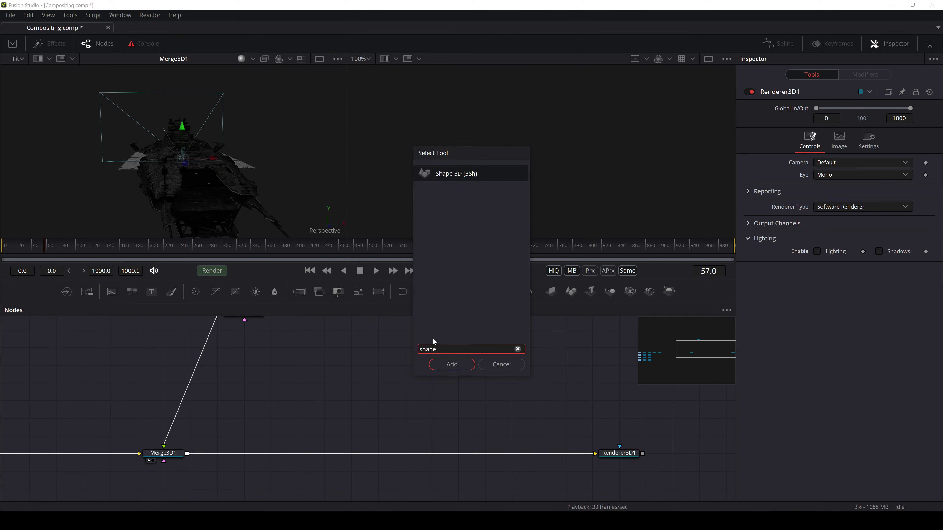
key(Return)
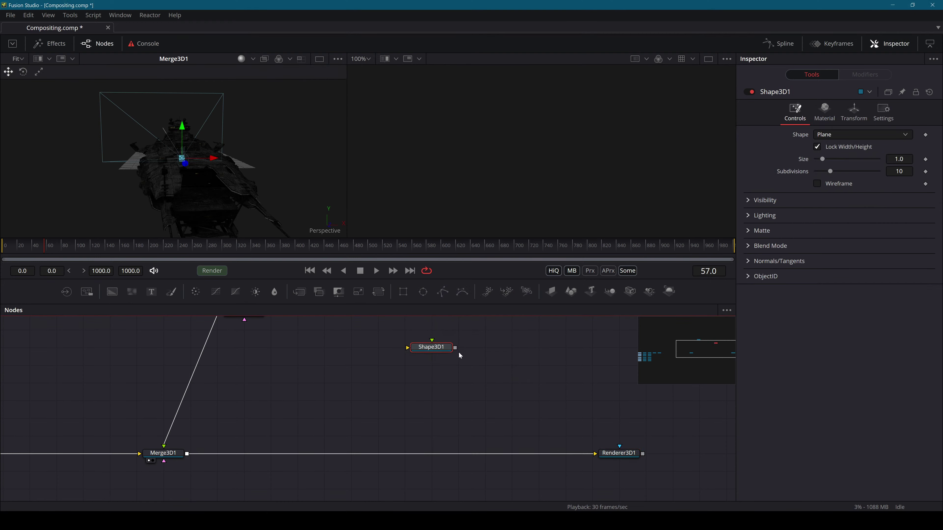
Move Shape3D1 into the empty area above the warship nodes and show it in the first viewer
scroll(334, 372, down, 4)
drag(585, 397, 352, 366)
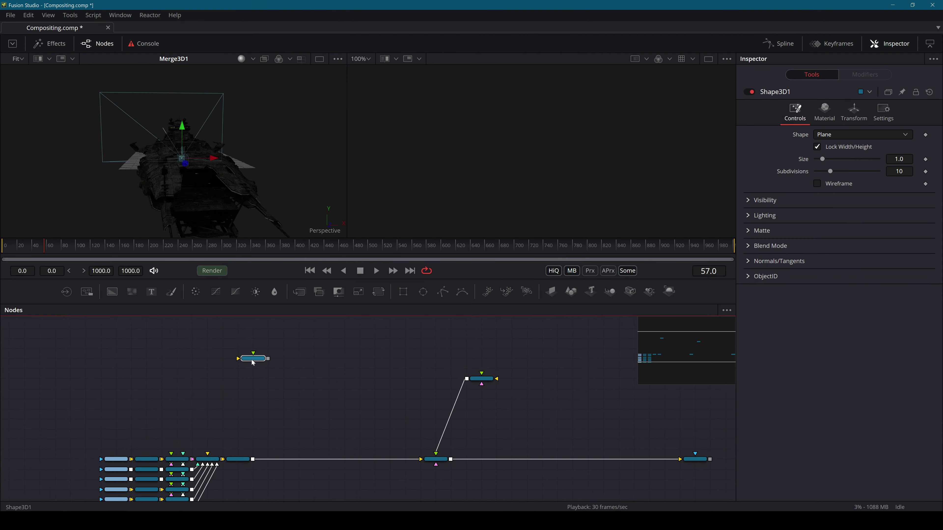
scroll(267, 361, up, 3)
key(1)
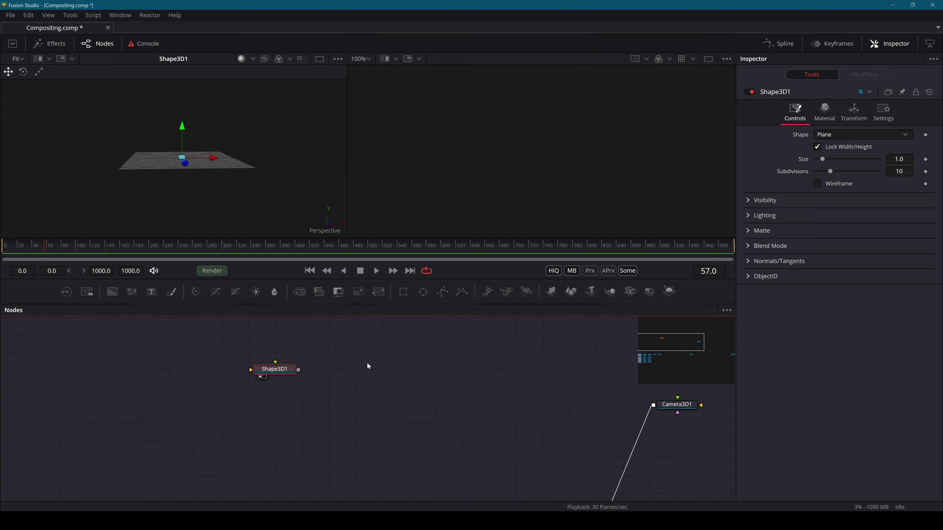
Add a Merge 3D node fed by Shape3D1 and widen the spacing between the two nodes
key(shift+space)
text(merge)
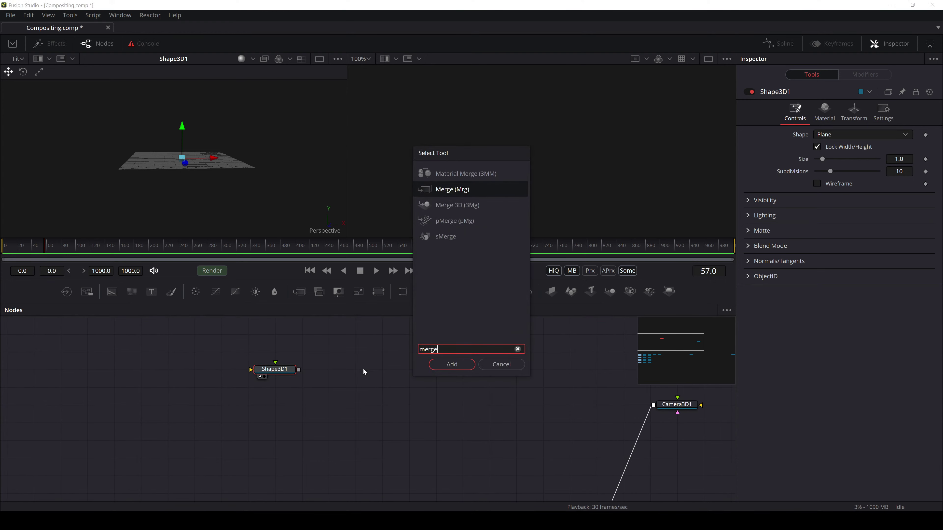
key(Down)
key(Return)
drag(280, 370, 174, 370)
Rename the Shape3D1 node Earth_Model and save the composition
key(F2)
text(EA)
key(BackSpace)
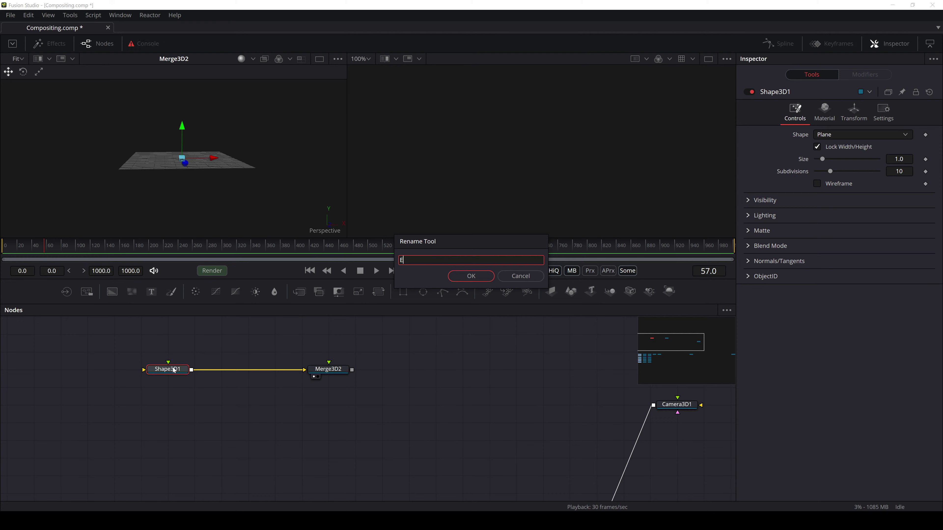
text(arth_Model)
key(Return)
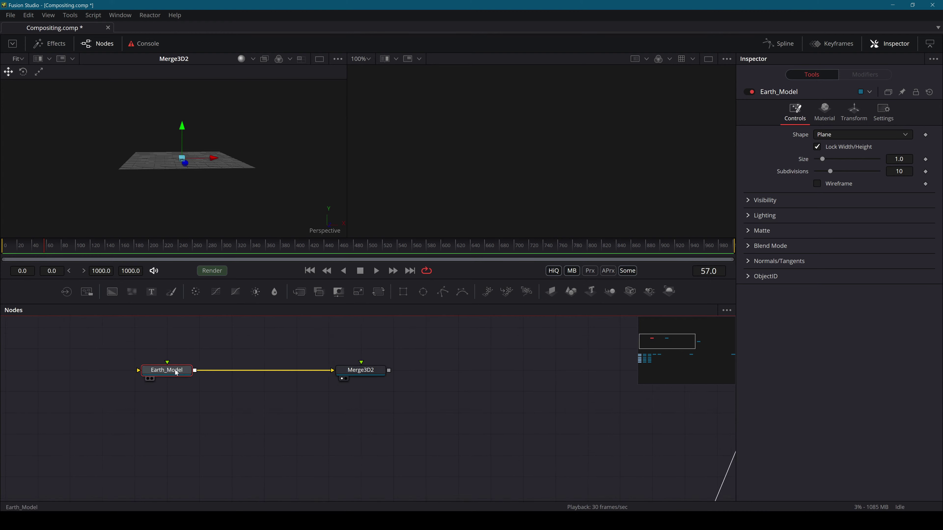
drag(175, 370, 532, 385)
click(380, 384)
key(ctrl+s)
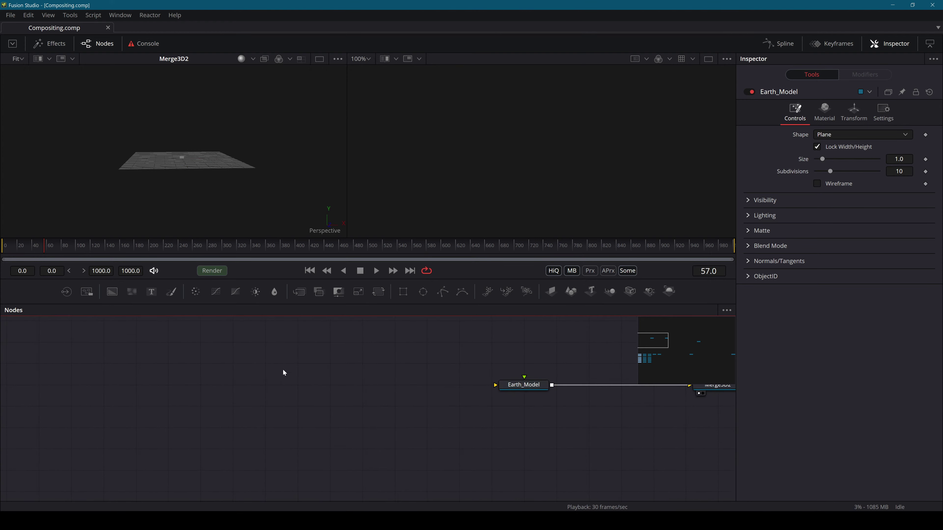
Add a Ward material node and connect its output to the material input of Earth_Model
key(shift+space)
text(ward)
key(Return)
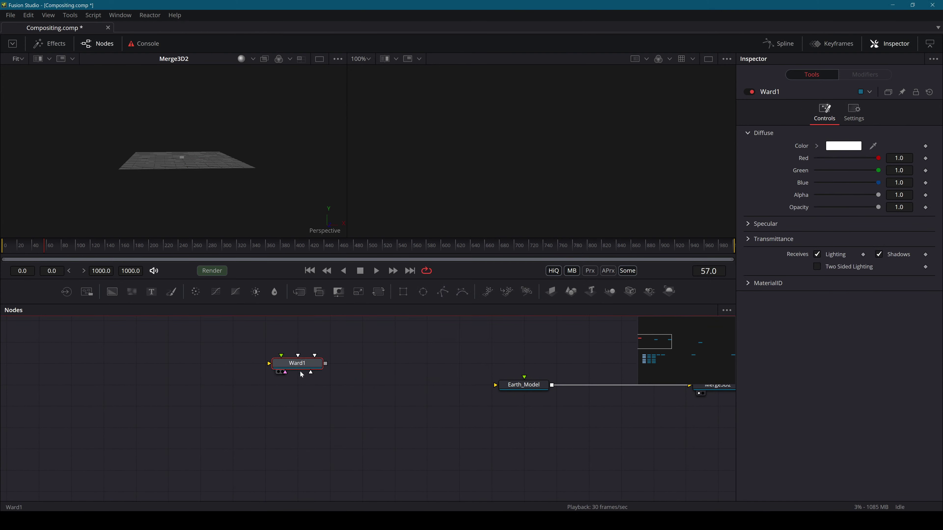
drag(302, 374, 520, 385)
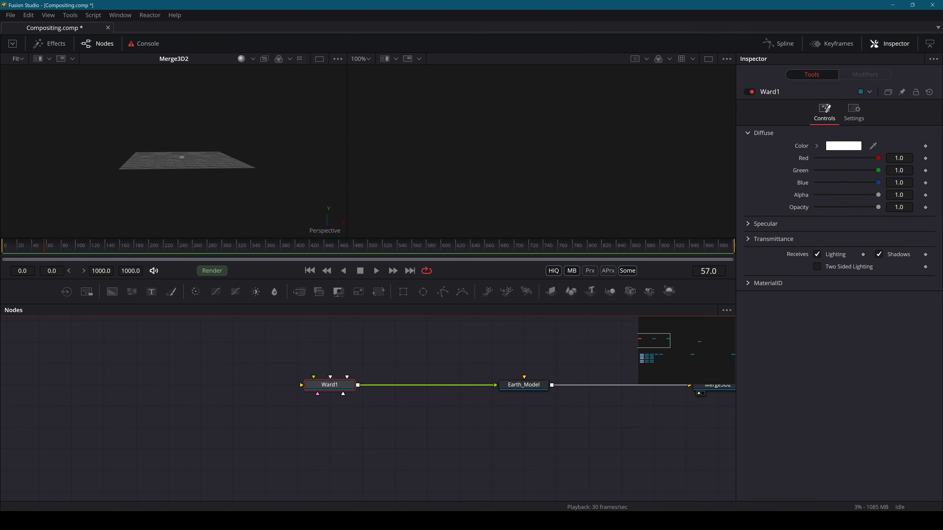
Import the Earth_Diffuse_6K.jpg texture from the file browser and connect it to Ward1 as its Diffuse Color Material
key(alt+Tab)
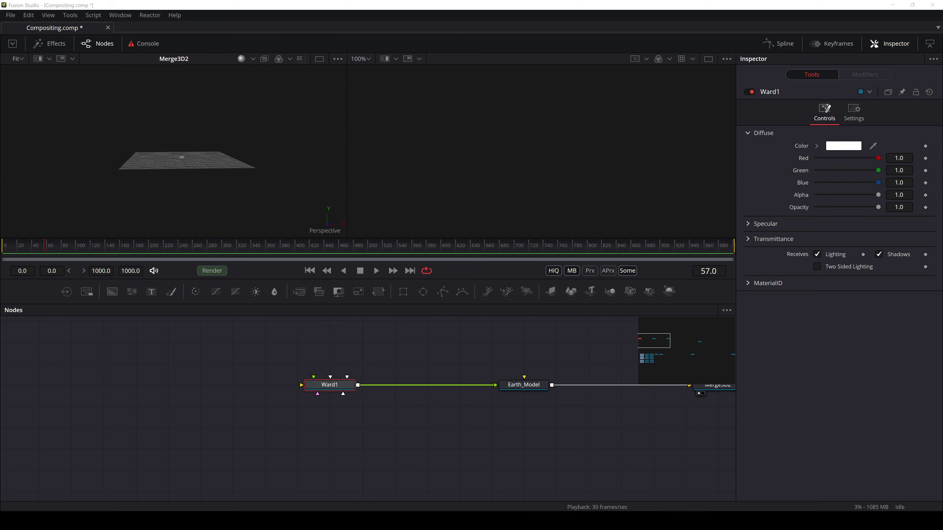
drag(556, 283, 319, 391)
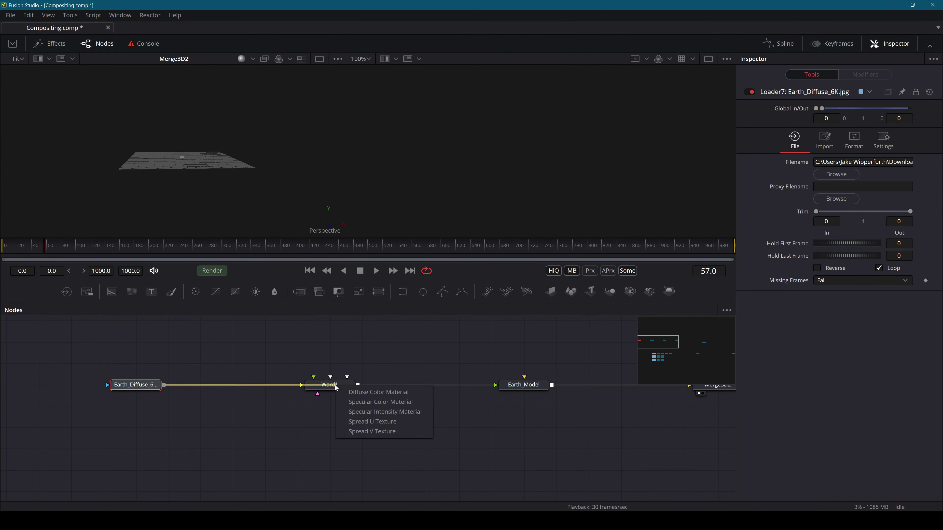
click(355, 393)
click(334, 384)
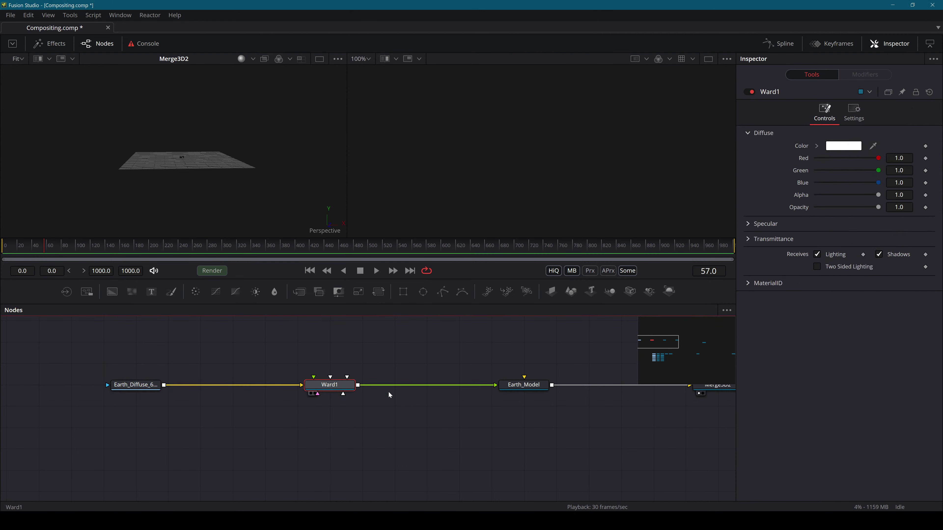
Change the Earth_Model shape to a Sphere and set its radius to 50
click(517, 388)
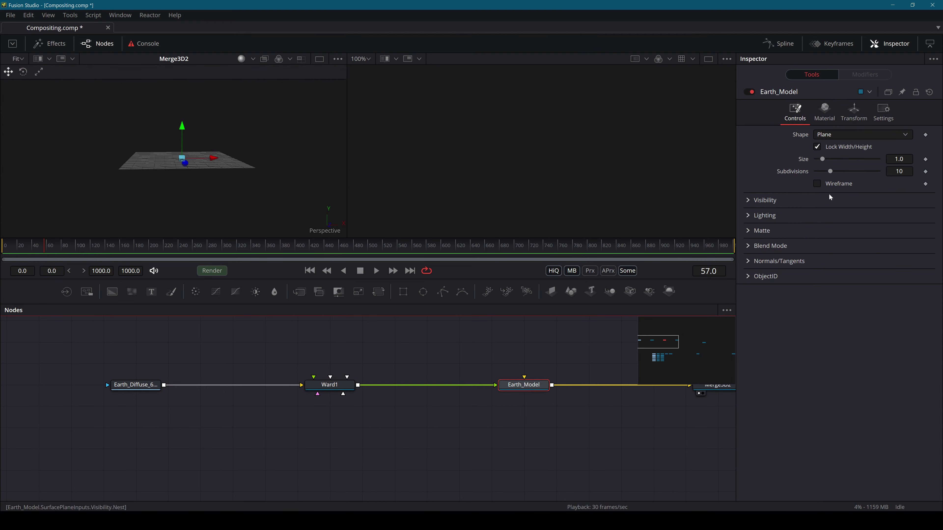
click(838, 138)
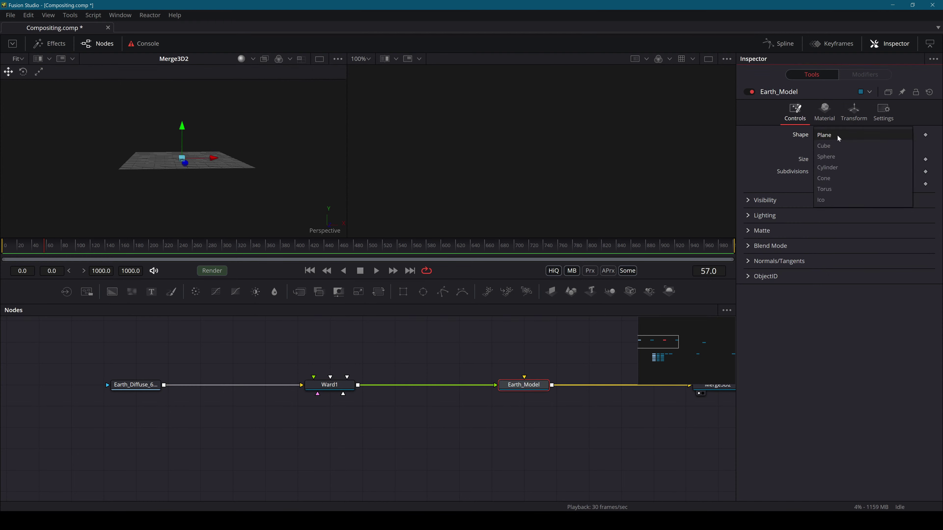
click(826, 155)
drag(826, 154, 877, 148)
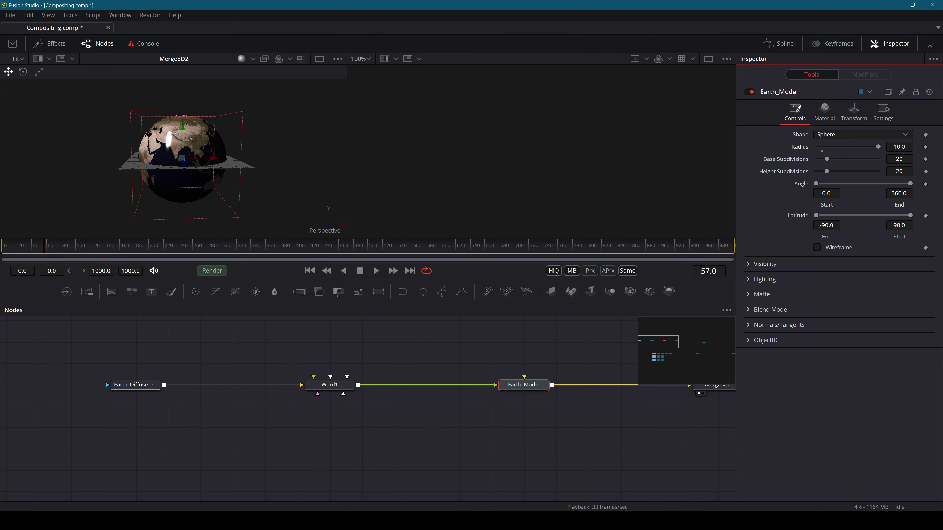
click(906, 147)
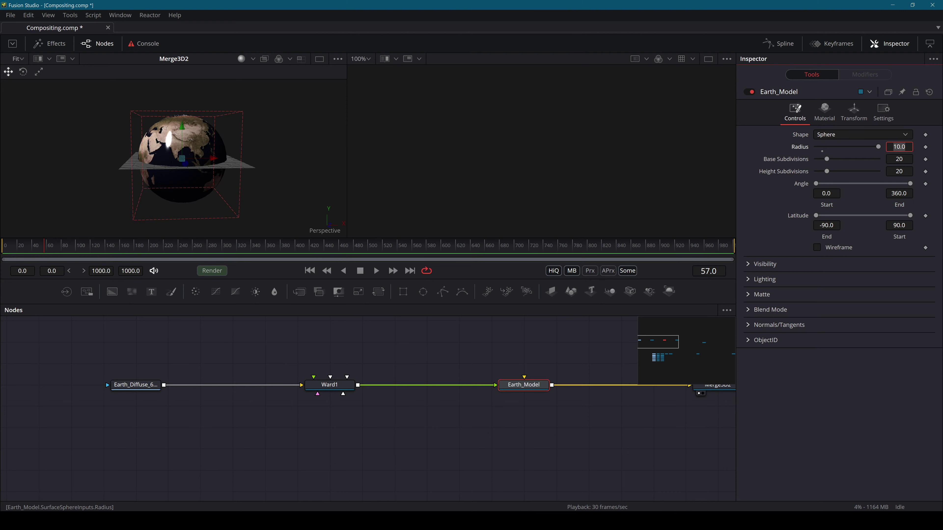
text(50)
key(Return)
scroll(204, 200, down, 3)
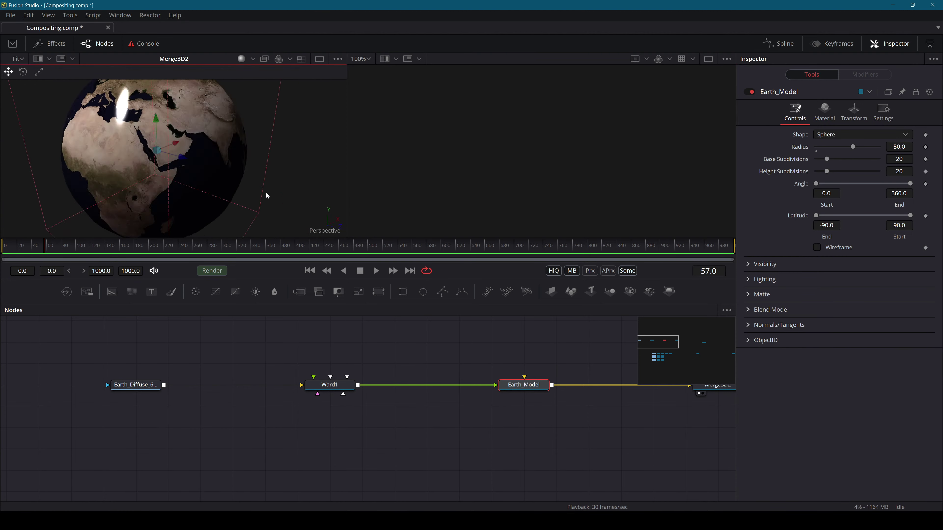
Set Ward1's specular Spread U and Spread V to 0.2 and check the highlight on the Earth sphere
drag(266, 192, 222, 194)
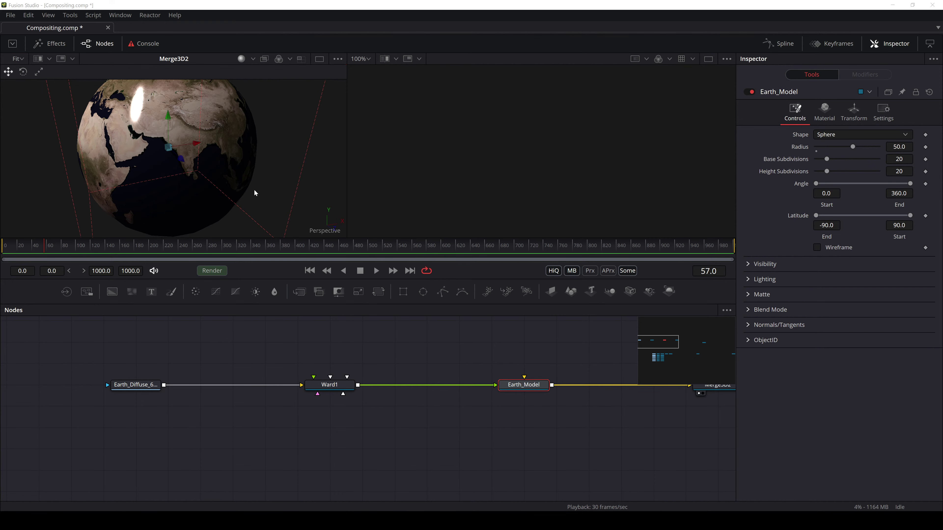
drag(565, 379, 460, 413)
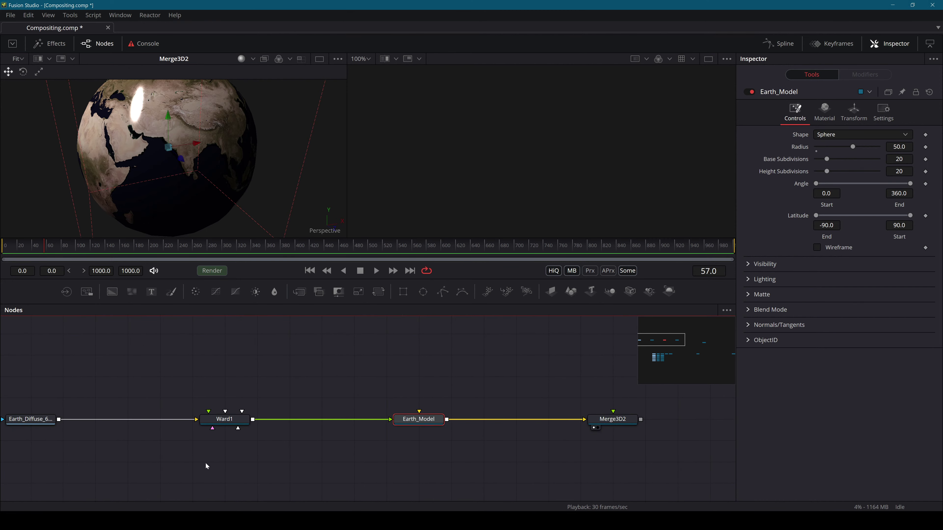
click(225, 419)
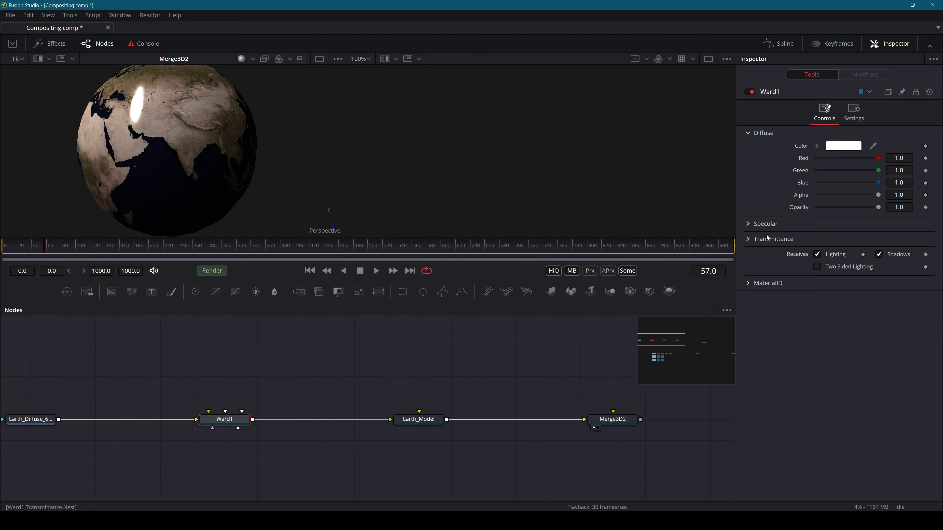
click(823, 224)
mouse_move(826, 298)
mouse_down()
mouse_move(883, 299)
mouse_move(879, 311)
mouse_up()
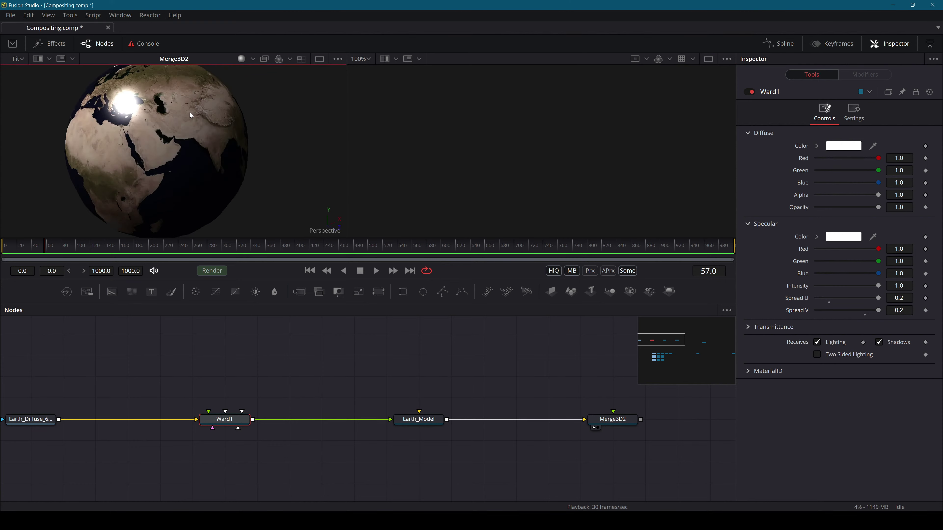
mouse_move(189, 112)
mouse_down()
mouse_move(196, 125)
mouse_move(150, 94)
mouse_move(162, 74)
mouse_move(214, 96)
mouse_move(203, 106)
mouse_up()
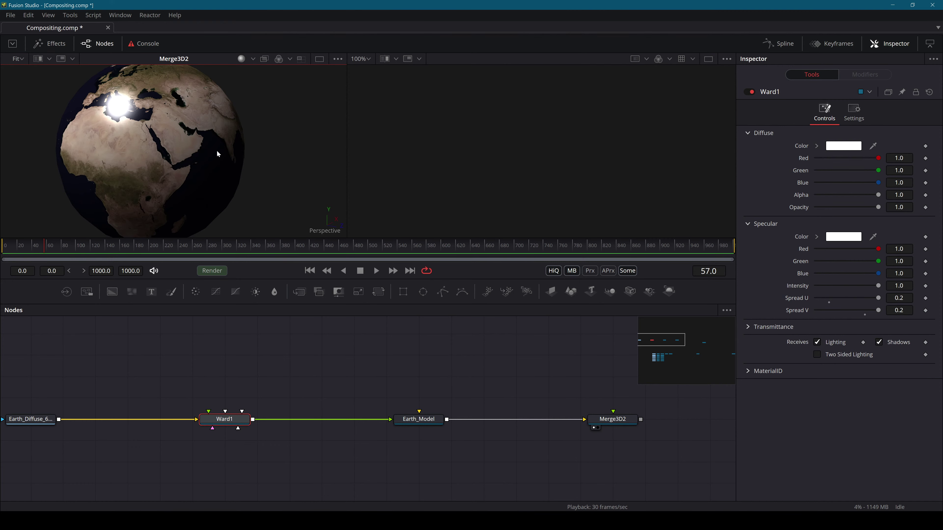
Bring the prepared Earth node setup into an empty area of the node graph and dismiss the unknown-tool warnings
scroll(318, 369, down, 2)
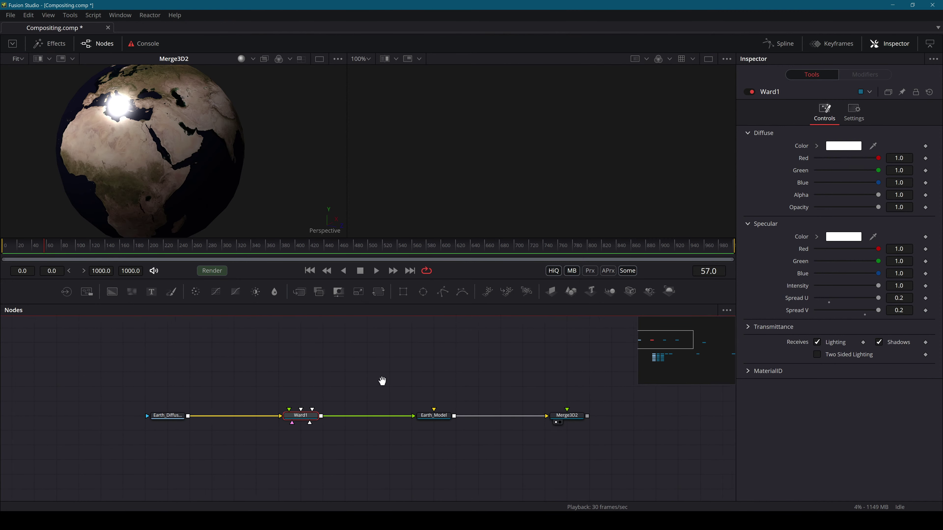
scroll(383, 382, up, 2)
drag(279, 377, 329, 381)
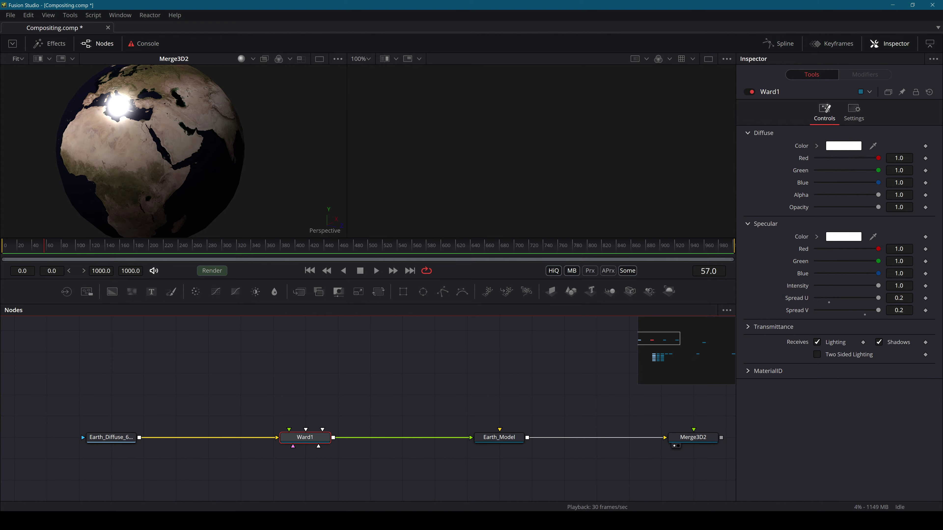
scroll(328, 375, down, 2)
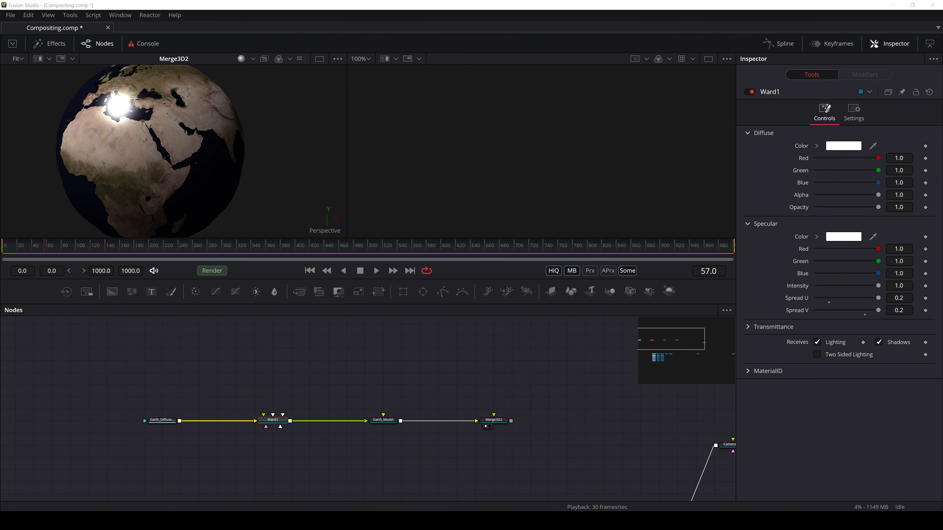
drag(268, 368, 143, 324)
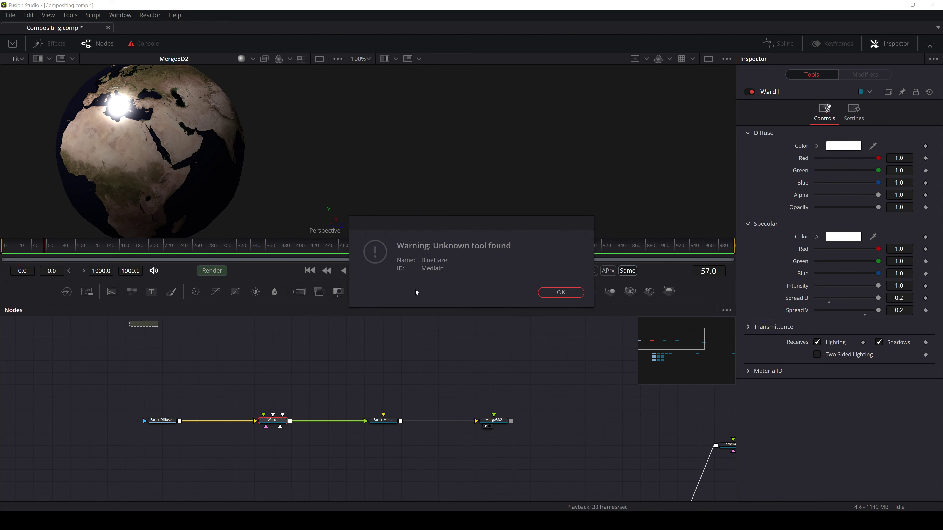
click(567, 293)
click(567, 293)
click(567, 294)
click(566, 293)
click(567, 292)
key(Escape)
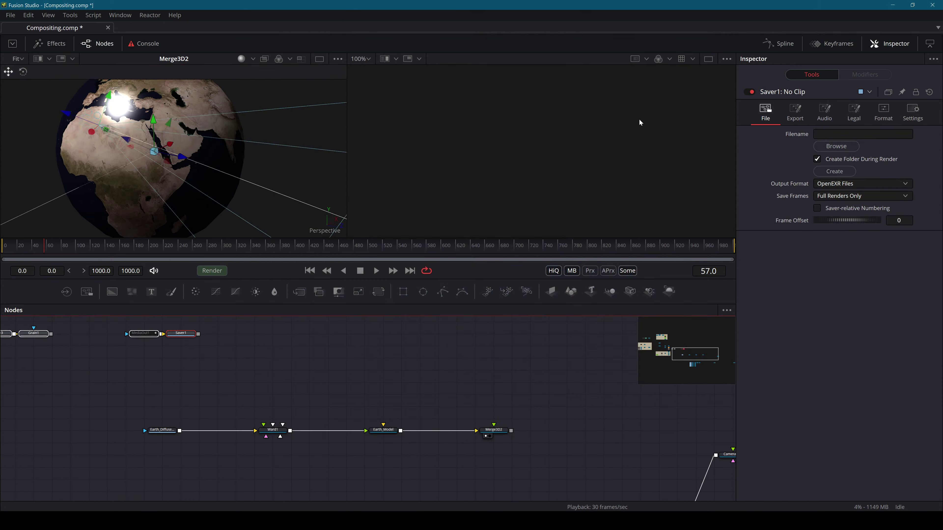
Delete the old Earth chain consisting of Earth_Diffuse_6K, Ward1, Earth_Model and Merge3D2
scroll(290, 358, down, 6)
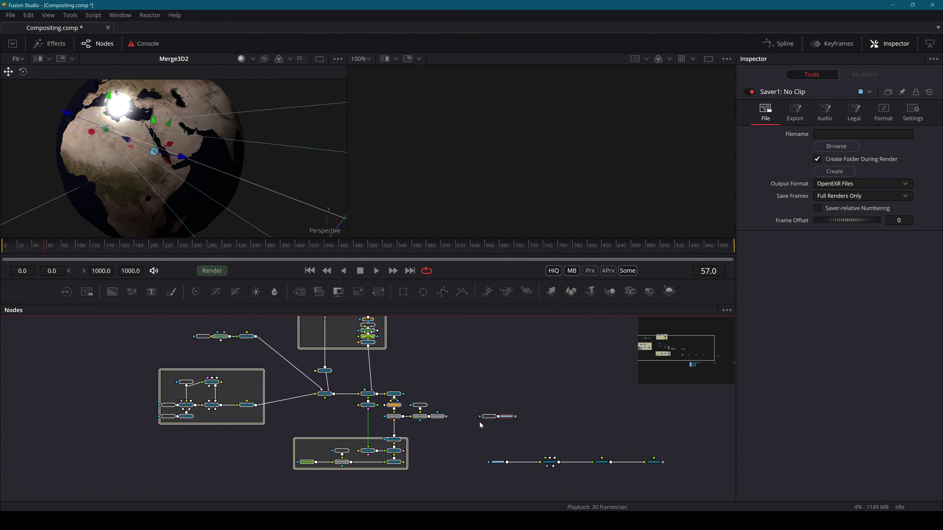
scroll(480, 425, up, 5)
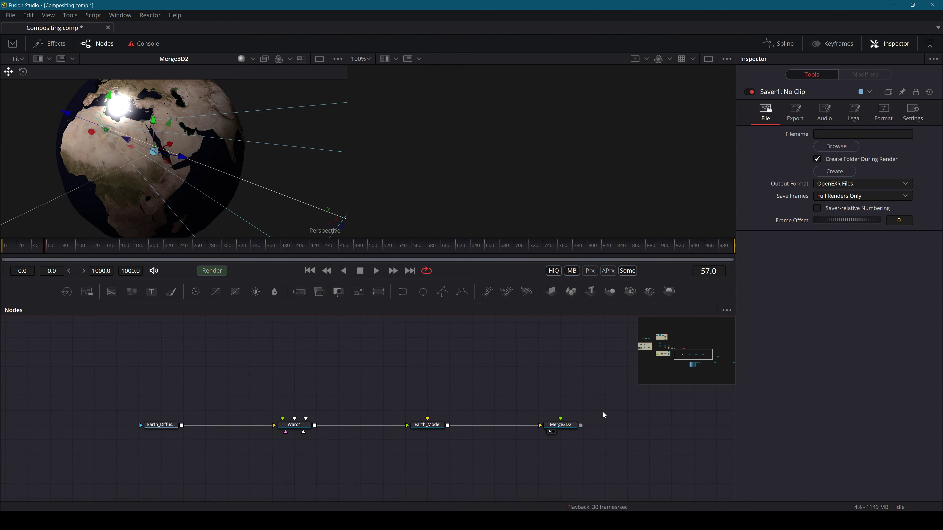
drag(603, 414, 158, 446)
key(Delete)
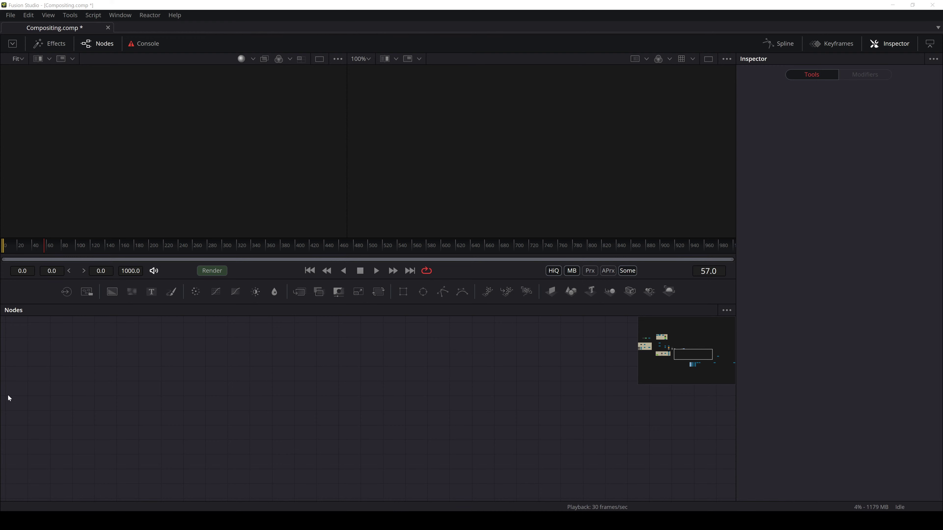
Delete the unneeded MediaOut1, Saver1, BlueHaze, Merge3 and Grain1 nodes from the imported setup
drag(580, 369, 792, 435)
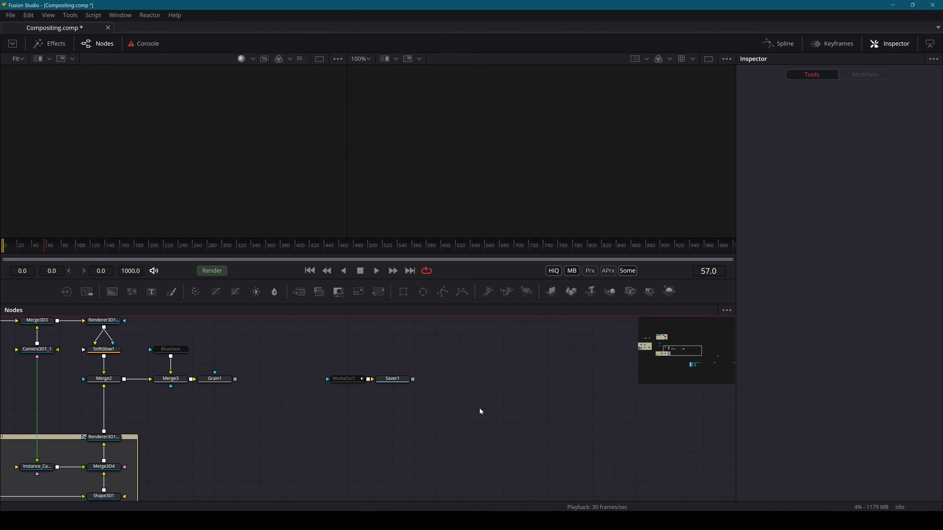
scroll(457, 412, down, 1)
drag(438, 416, 405, 368)
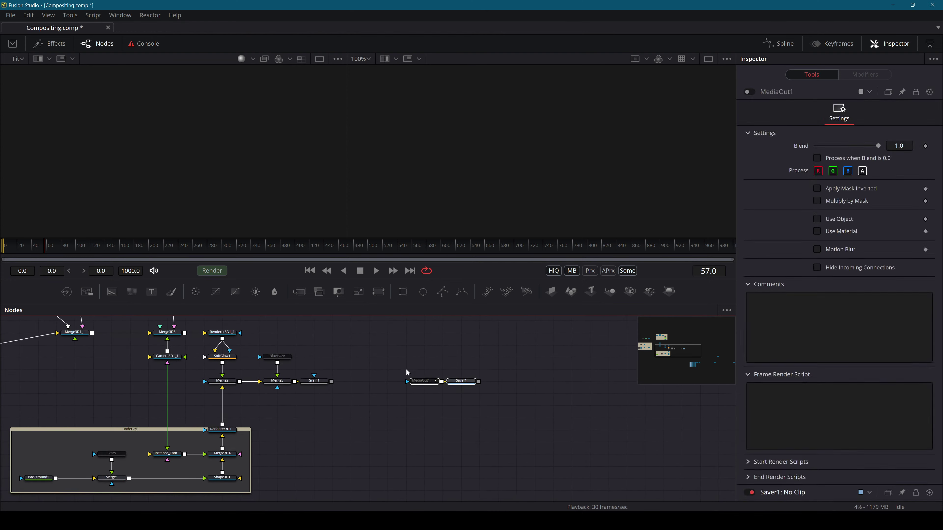
key(Delete)
drag(320, 348, 459, 366)
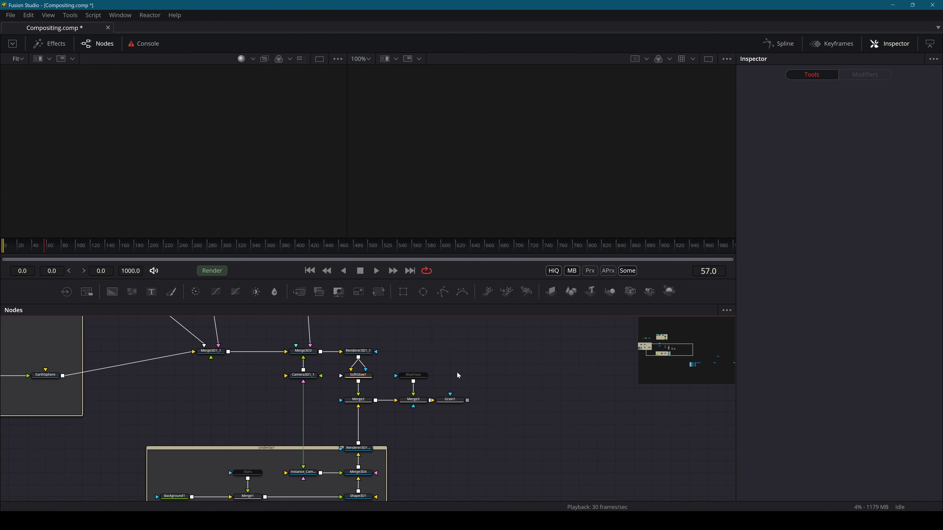
scroll(452, 372, up, 5)
drag(388, 341, 653, 427)
key(Delete)
Replace the Diffuse placeholder in the Earth group with the Earth_Diffuse_6K.jpg texture, connected to Ward1_1
scroll(521, 424, down, 3)
drag(312, 371, 562, 424)
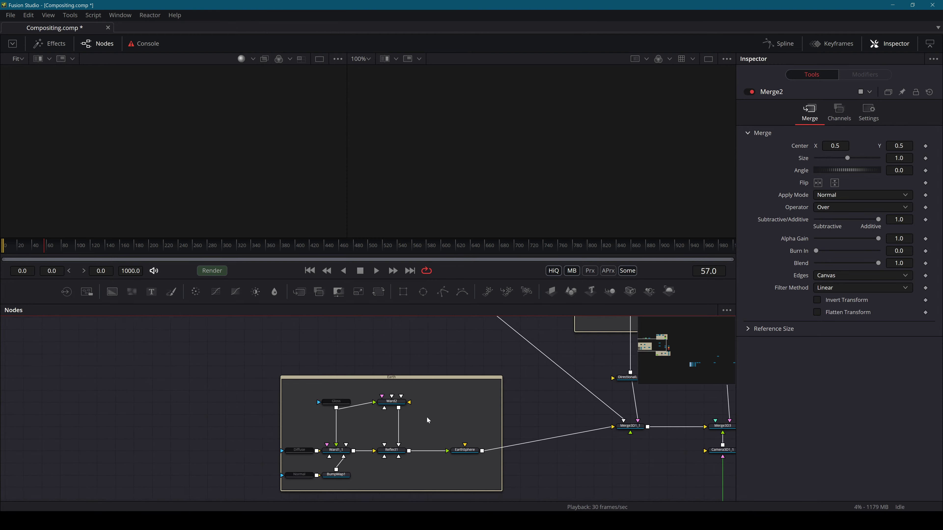
scroll(427, 419, up, 4)
drag(356, 411, 494, 365)
drag(370, 398, 270, 450)
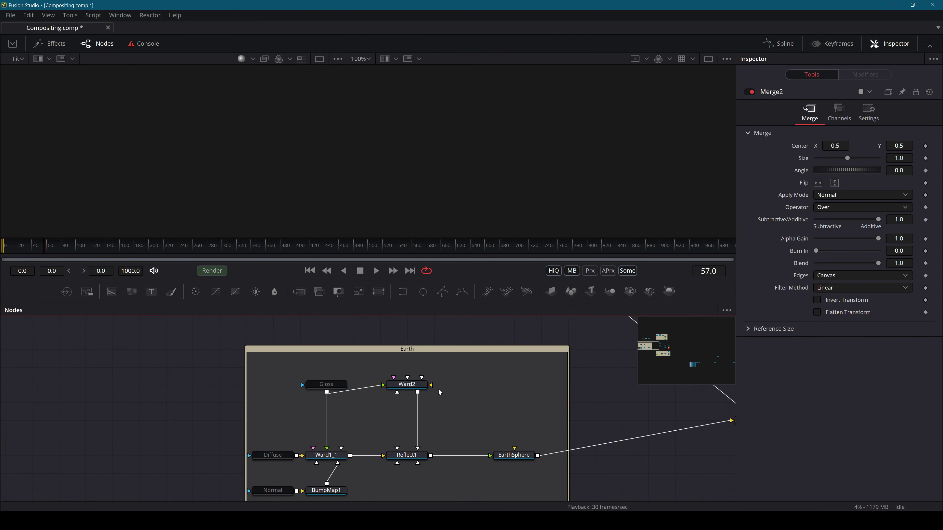
key(alt+Tab)
key(alt+Tab)
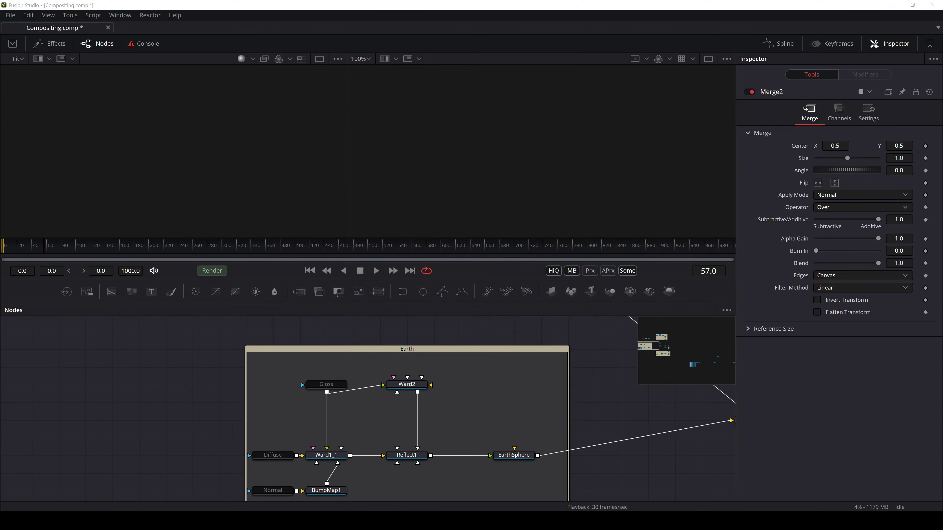
drag(733, 356, 303, 456)
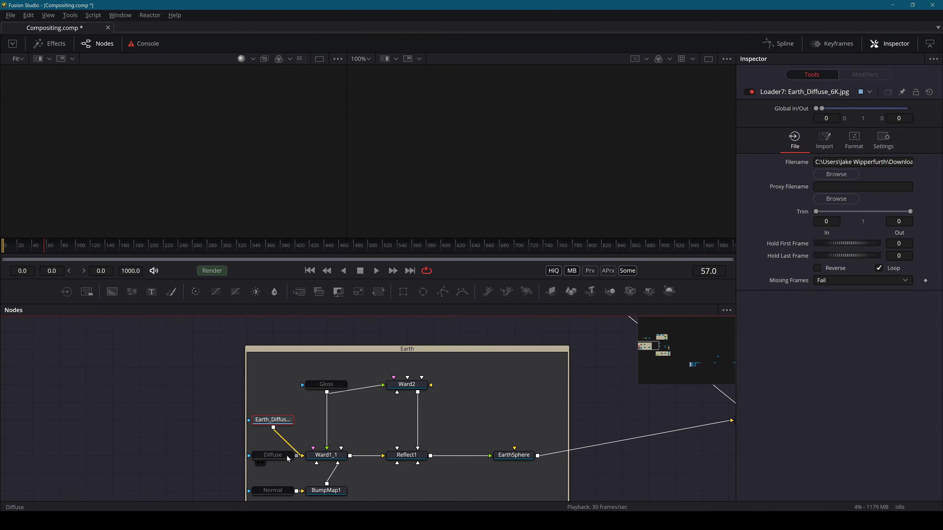
click(285, 457)
key(Delete)
drag(278, 424, 278, 460)
click(278, 460)
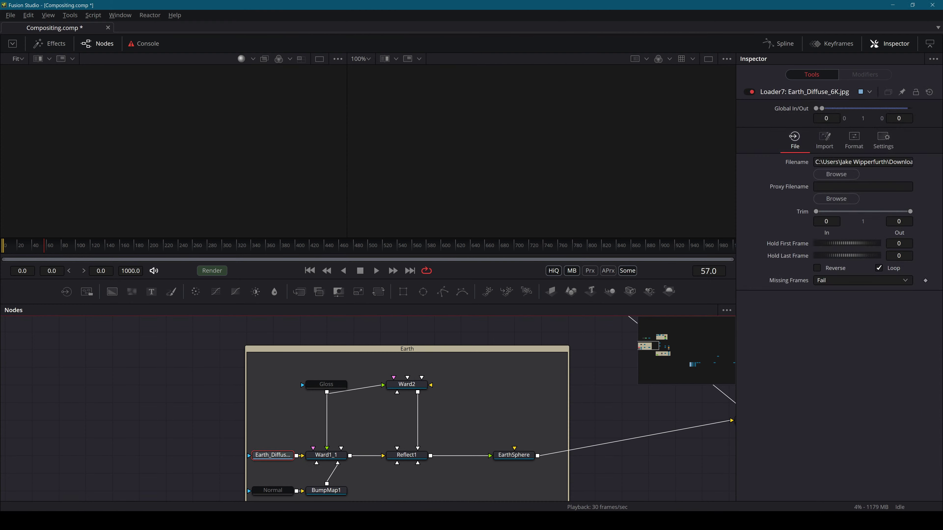
Replace the Normal placeholder with the Earth_NormalNRM_6K texture, connected to BumpMap1
key(alt+Tab)
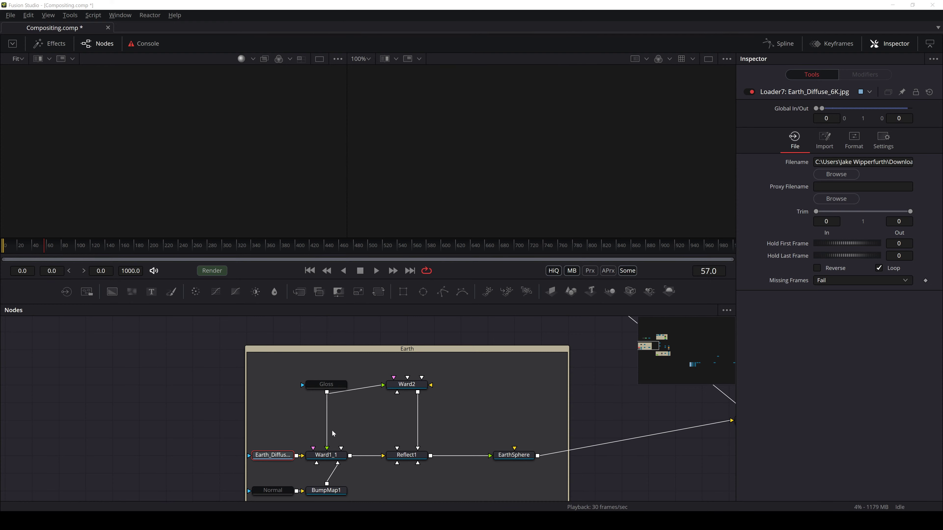
drag(332, 431, 301, 492)
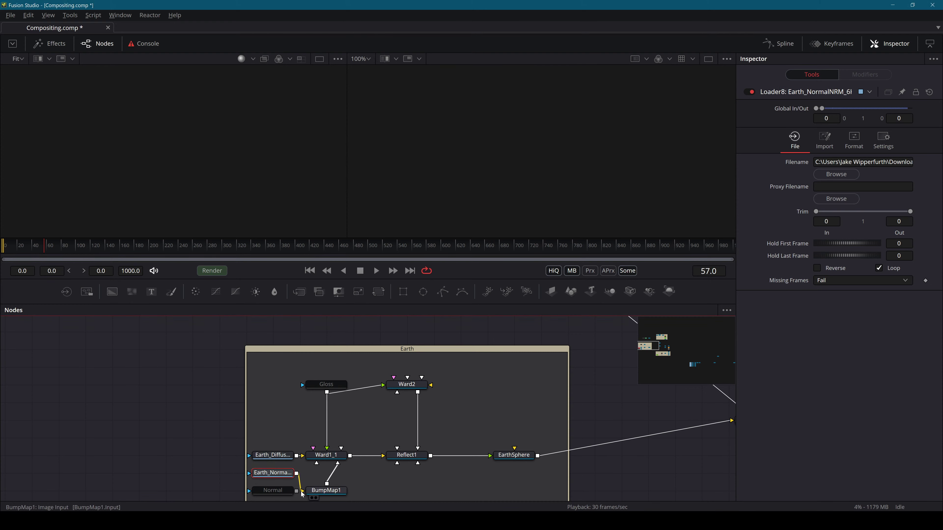
scroll(301, 494, down, 1)
click(273, 478)
key(Delete)
drag(277, 461, 275, 479)
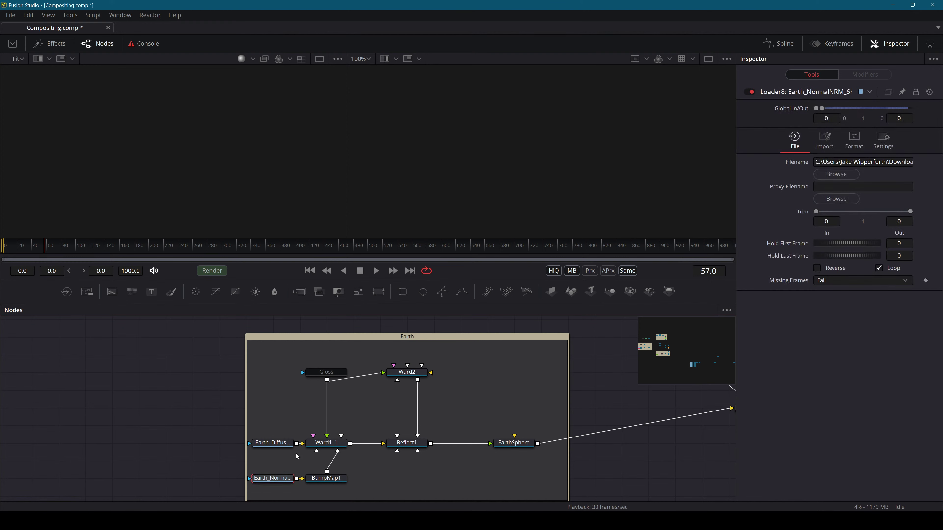
Replace the Gloss placeholder with the Earth_Glossiness_6K texture, feeding both Ward1_1 and Ward2
drag(507, 368, 383, 373)
click(337, 375)
key(Delete)
drag(279, 372, 333, 372)
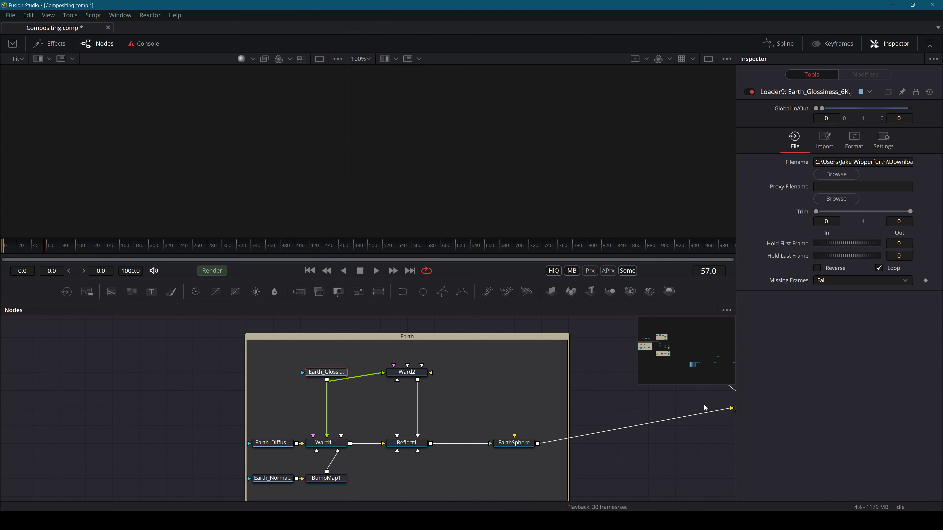
Delete the clouds placeholder before LumaKeyer2 and connect the Earth_Clouds_6K.jpg texture to LumaKeyer2 in its place
scroll(482, 396, down, 4)
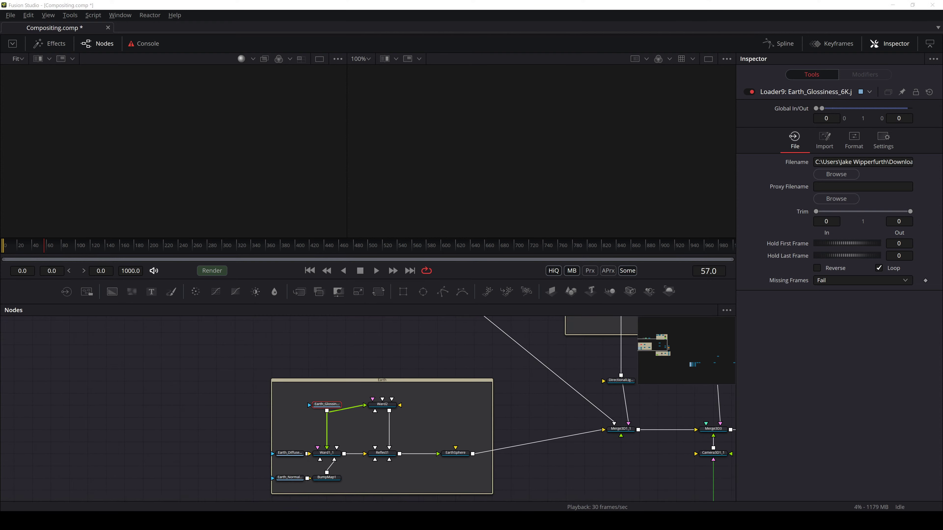
drag(419, 406, 339, 477)
drag(402, 395, 426, 435)
scroll(345, 419, up, 3)
click(278, 419)
key(Delete)
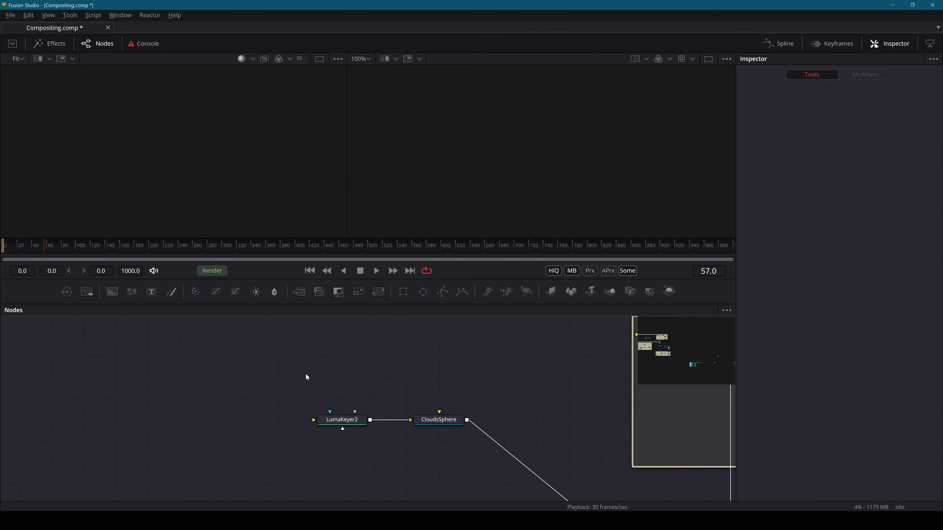
key(alt+Tab)
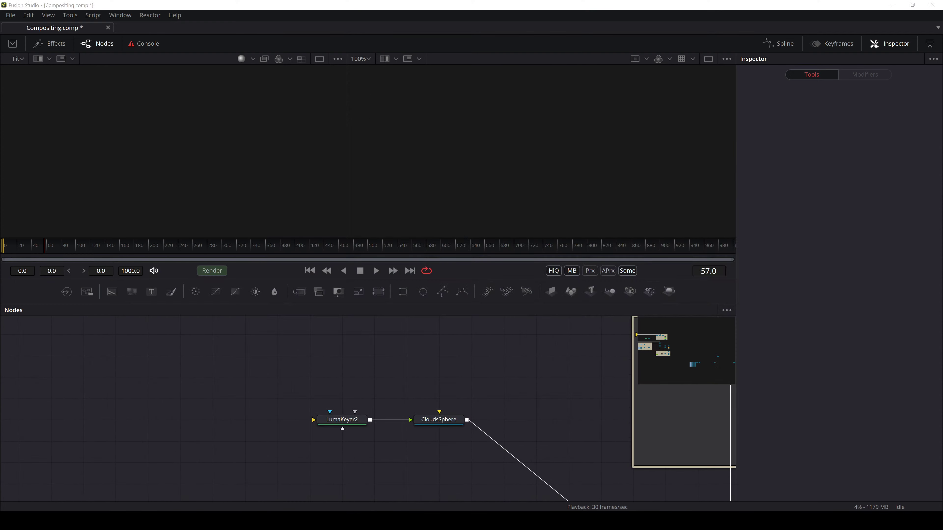
drag(680, 314, 323, 424)
Replace the Illumination placeholder in the Lights group with the Earth_Illumination_6K texture, between Bitmap1 and LumaKeyer1
scroll(324, 424, right, 10)
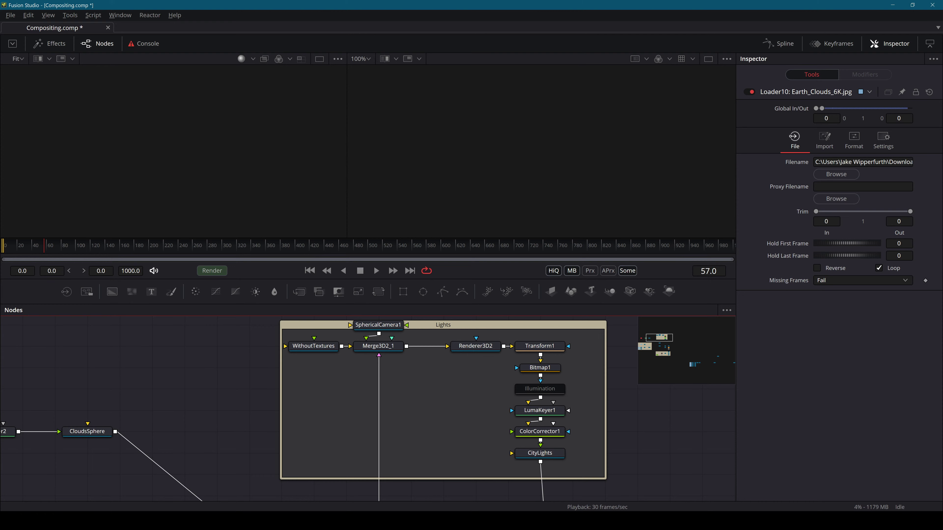
drag(770, 356, 547, 389)
click(518, 289)
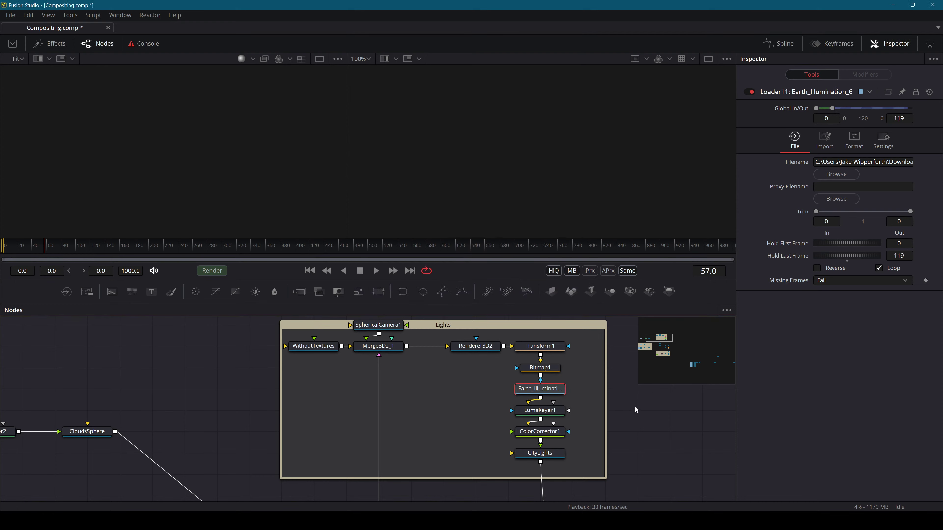
Display Merge3D3 in the 3D viewer and inspect the fully textured Earth from different angles
scroll(636, 410, down, 4)
drag(720, 494, 497, 328)
drag(412, 444, 593, 416)
click(516, 373)
drag(461, 365, 507, 502)
drag(511, 439, 510, 402)
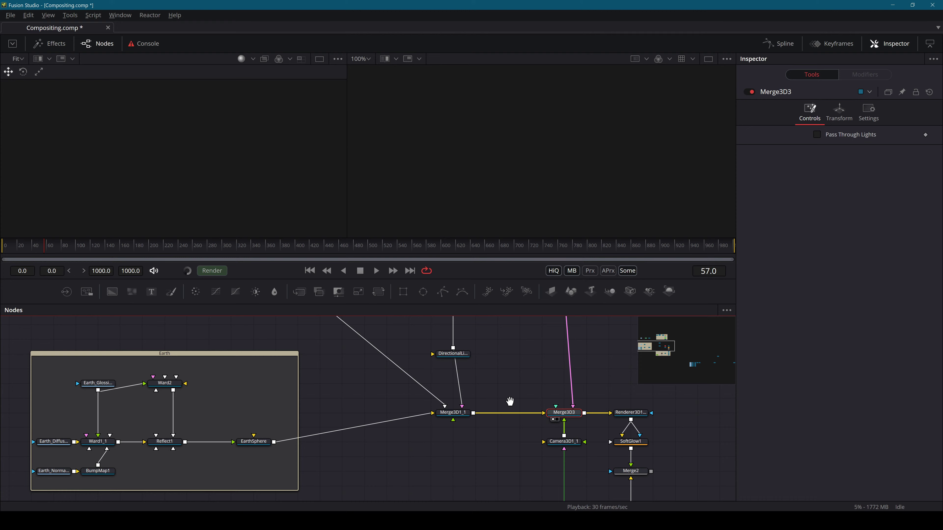
scroll(160, 145, up, 6)
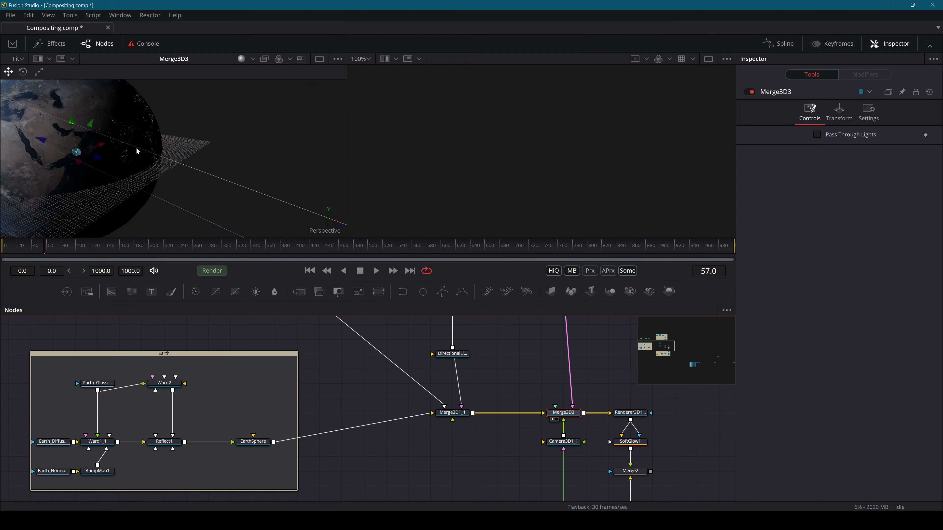
drag(136, 148, 454, 191)
mouse_move(174, 146)
mouse_down()
mouse_move(387, 154)
mouse_move(160, 159)
mouse_up()
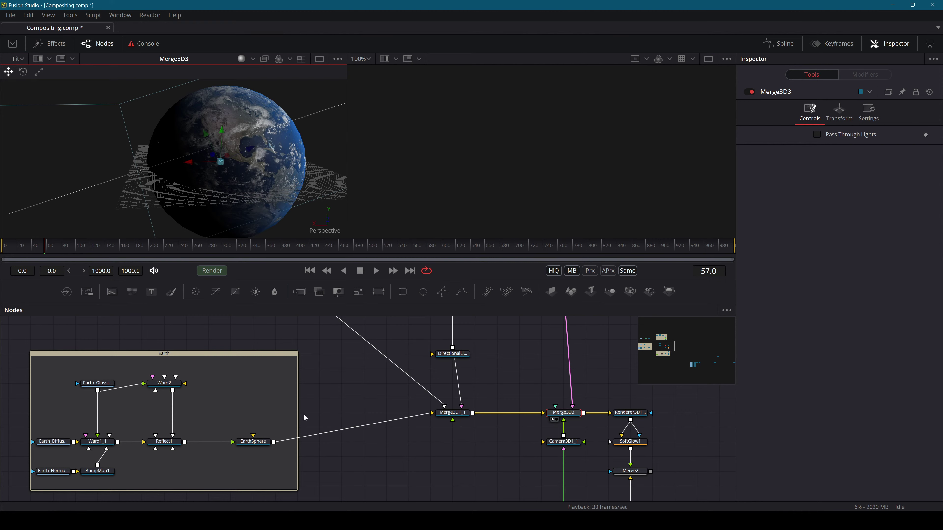
Move the Earth group up so that EarthSphere lines up with Merge3D1_1
drag(256, 361, 260, 329)
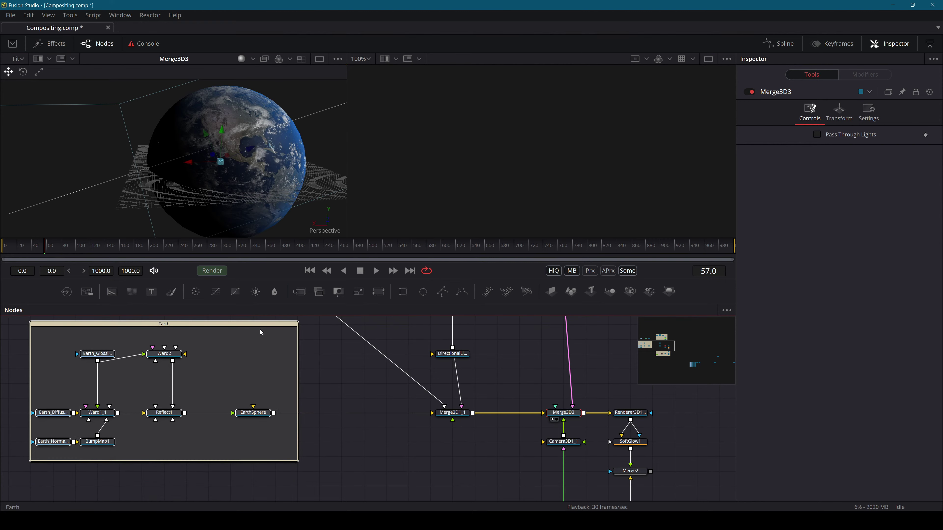
drag(308, 349, 354, 419)
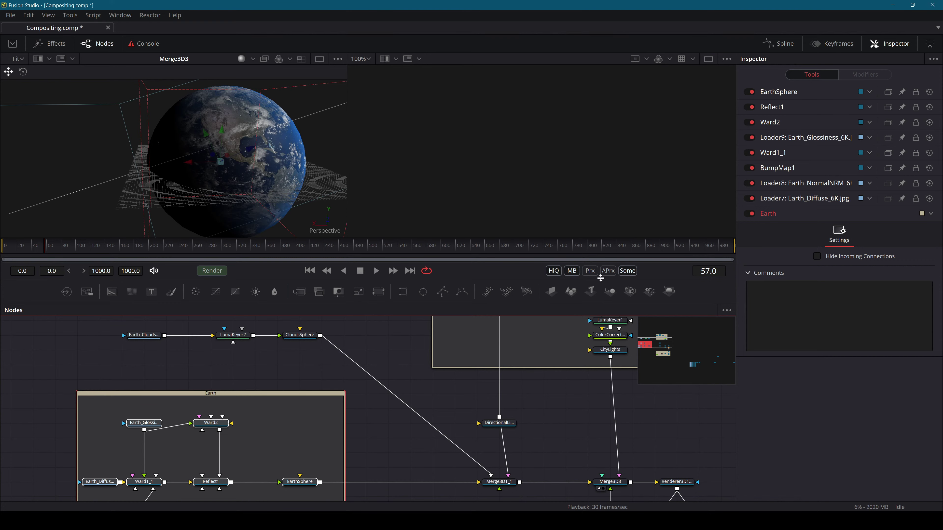
Display the Merge2 output in the viewer and check the glowing Earth render
scroll(442, 394, down, 3)
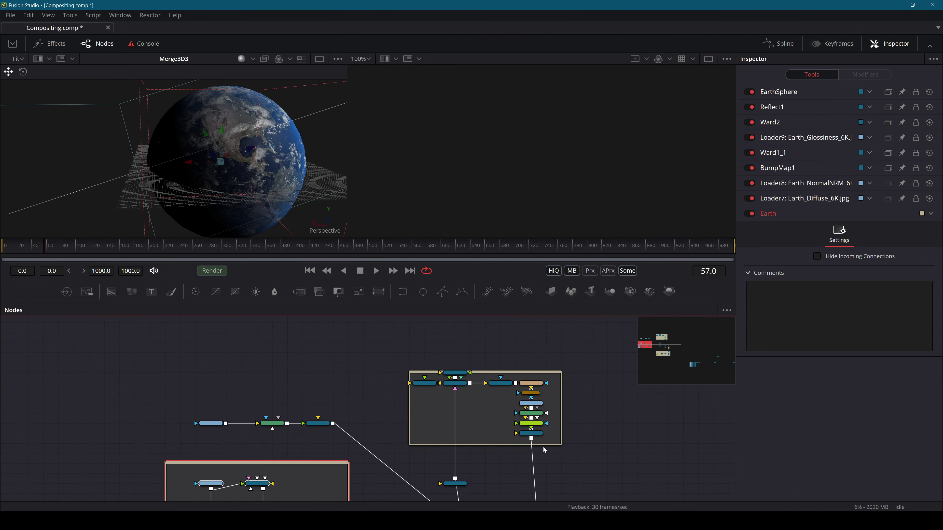
scroll(539, 362, down, 3)
scroll(475, 407, up, 4)
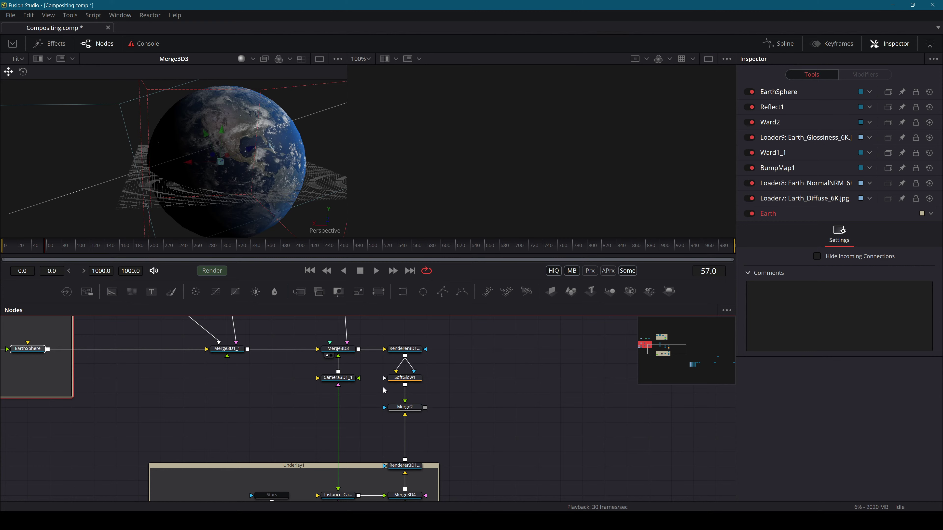
drag(383, 390, 394, 346)
click(425, 370)
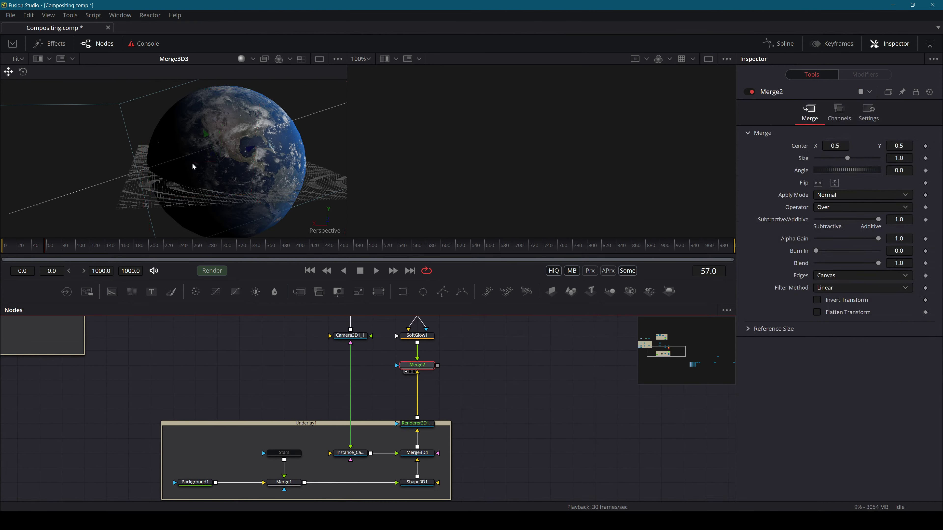
scroll(216, 153, down, 6)
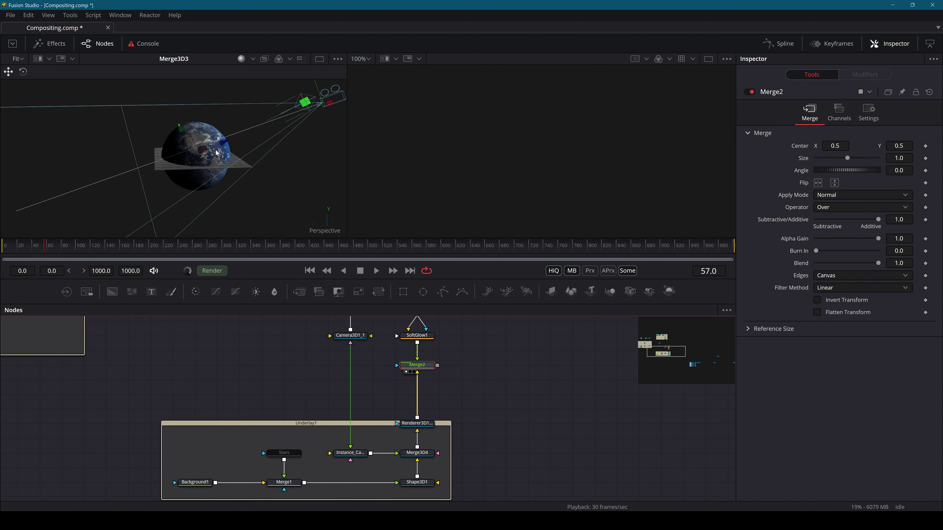
key(1)
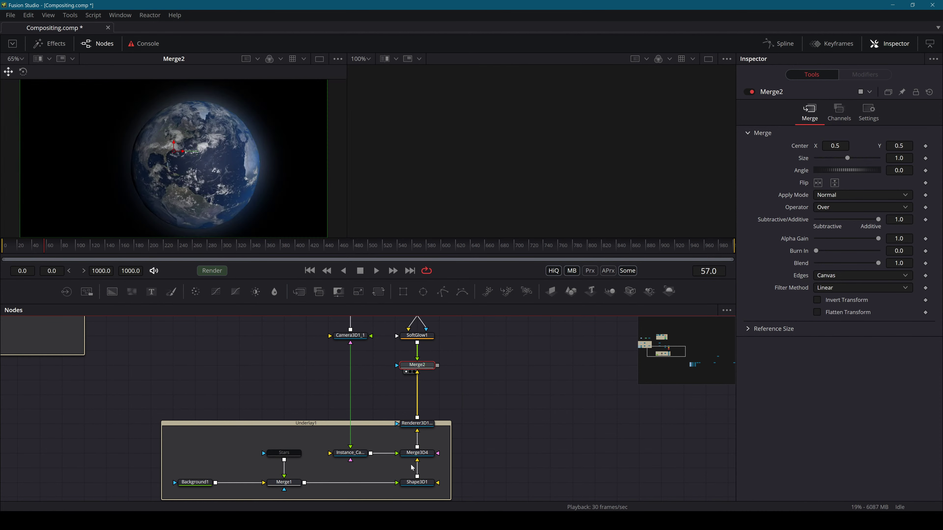
View the outputs of the Renderer3D1_1_1 and Renderer3D1_1 nodes to compare the background and Earth renders
click(424, 426)
key(1)
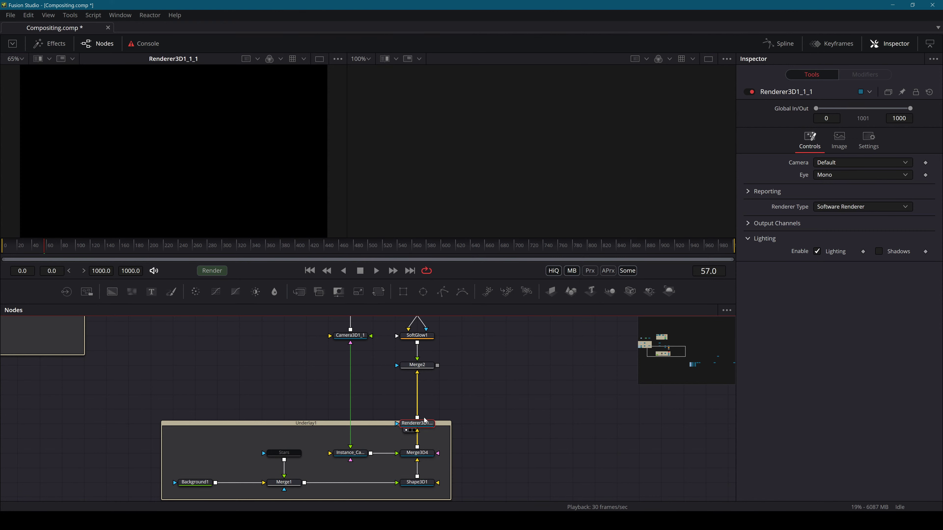
drag(473, 376, 499, 467)
click(446, 427)
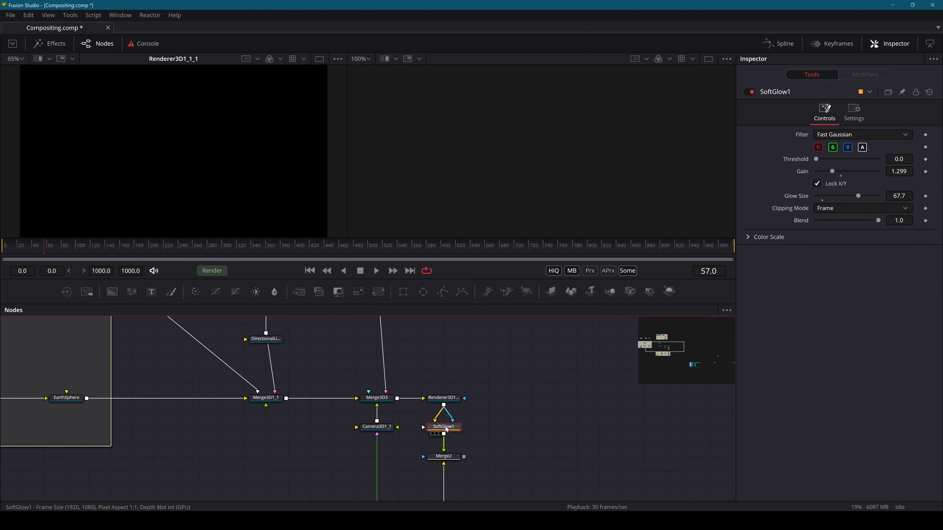
click(445, 398)
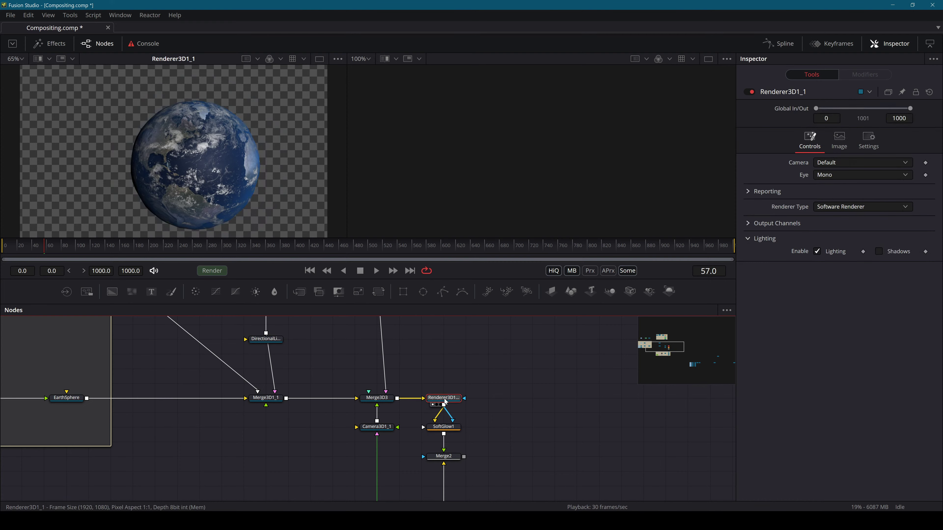
Move the renderer, SoftGlow1, Merge2 and star background nodes out of the Underlay1 frame and delete the empty frame
drag(478, 428, 167, 481)
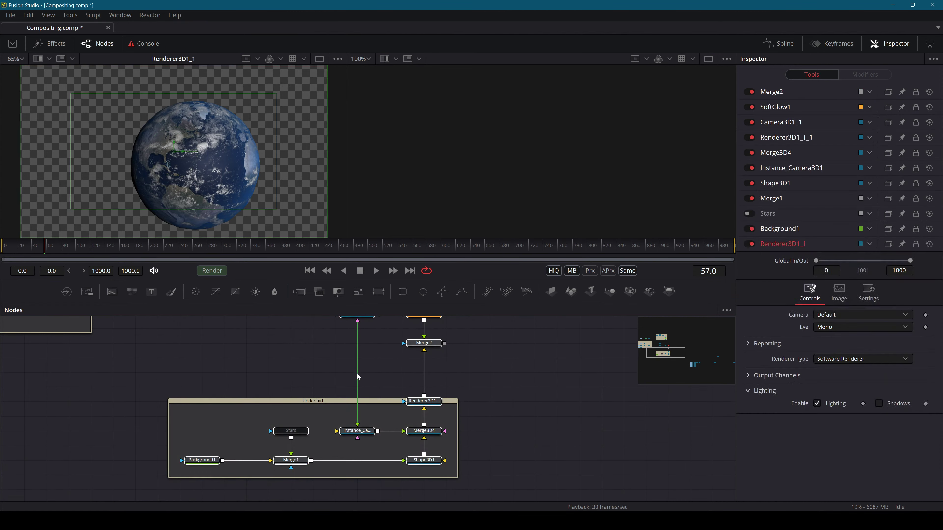
scroll(356, 373, up, 2)
drag(412, 363, 144, 408)
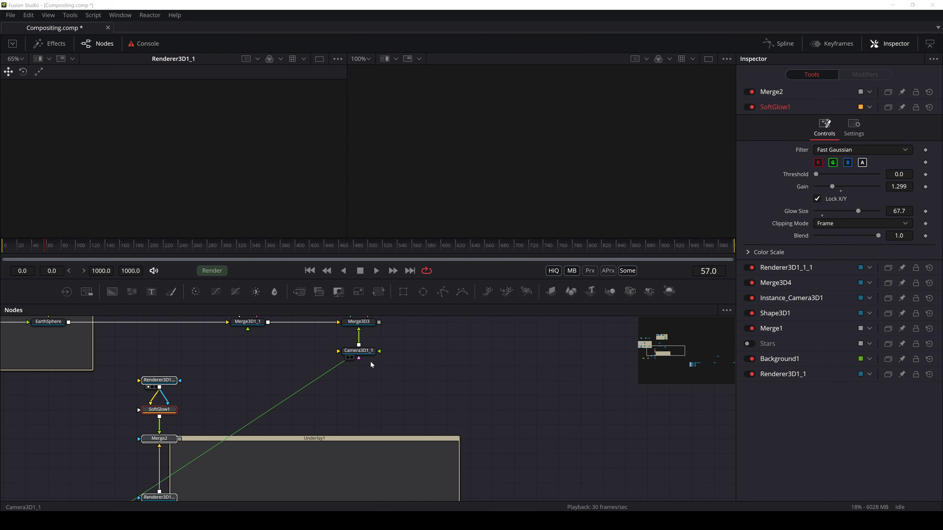
drag(325, 438, 494, 363)
click(493, 363)
key(Delete)
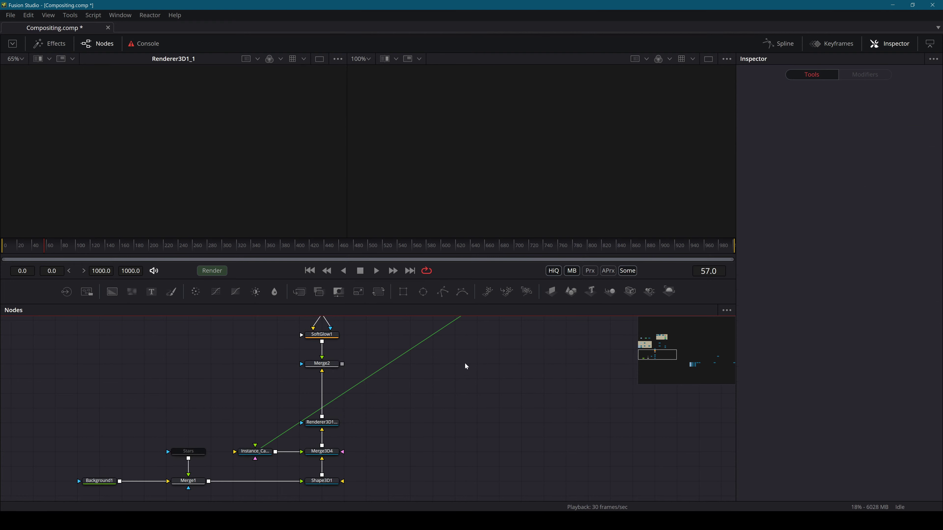
Move the renderer, glow, Merge2 and star background nodes to the left of the Earth group
scroll(427, 360, down, 4)
drag(406, 351, 433, 377)
drag(416, 352, 262, 455)
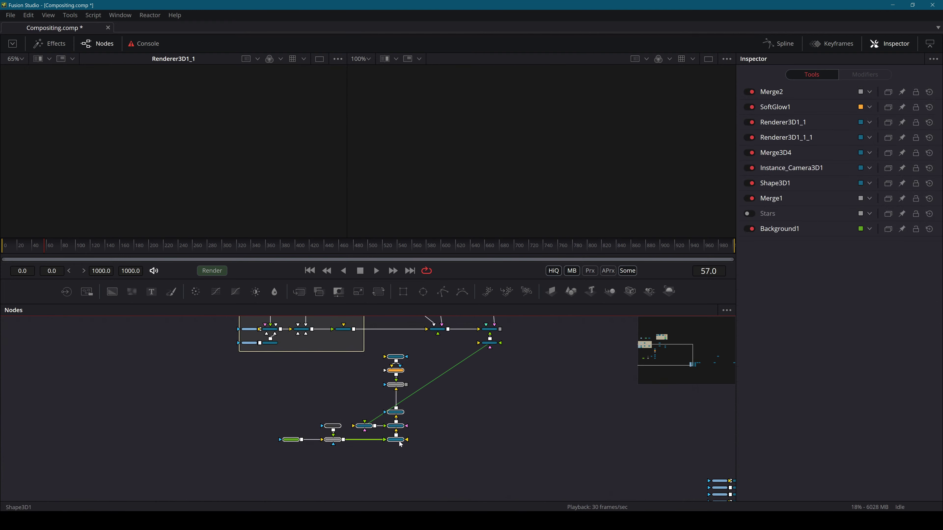
drag(400, 442, 181, 359)
scroll(511, 360, up, 4)
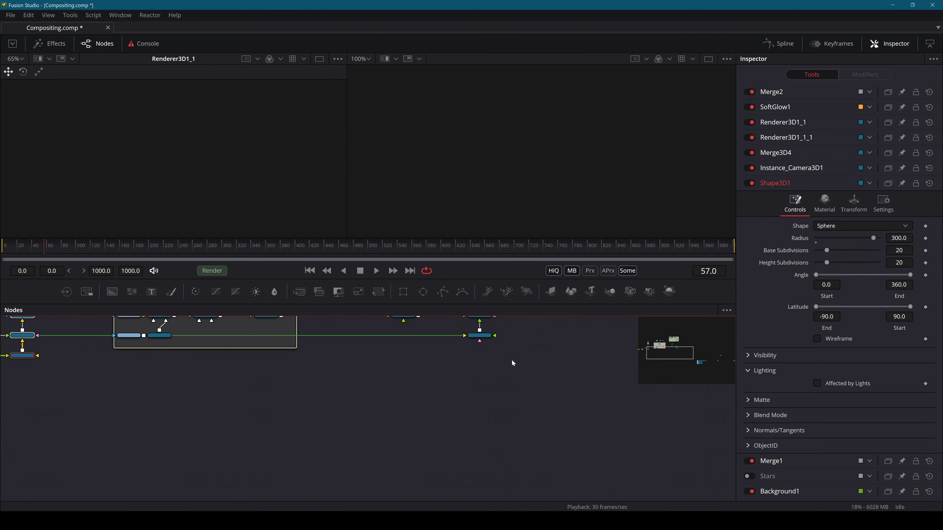
Display Merge3D3 in the 3D viewer
drag(478, 360, 311, 476)
click(314, 411)
key(1)
Move all of the Earth setup's nodes and groups together closer to the warship nodes
scroll(332, 414, down, 5)
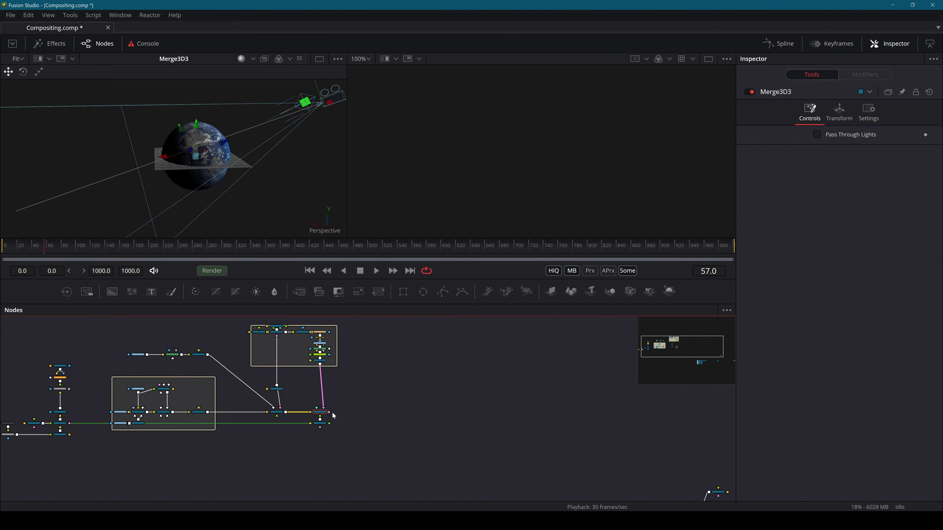
key(ctrl+a)
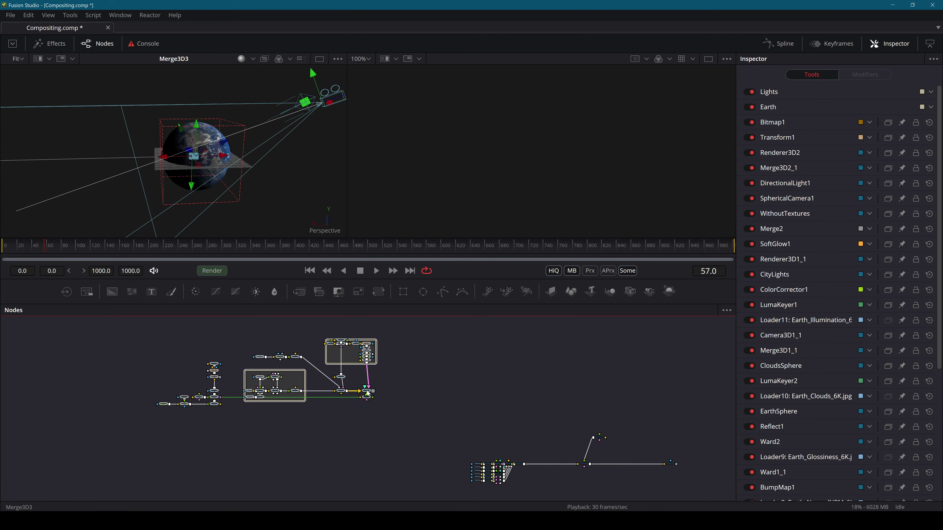
drag(368, 395, 457, 356)
scroll(514, 416, up, 3)
scroll(457, 355, up, 3)
drag(337, 377, 368, 407)
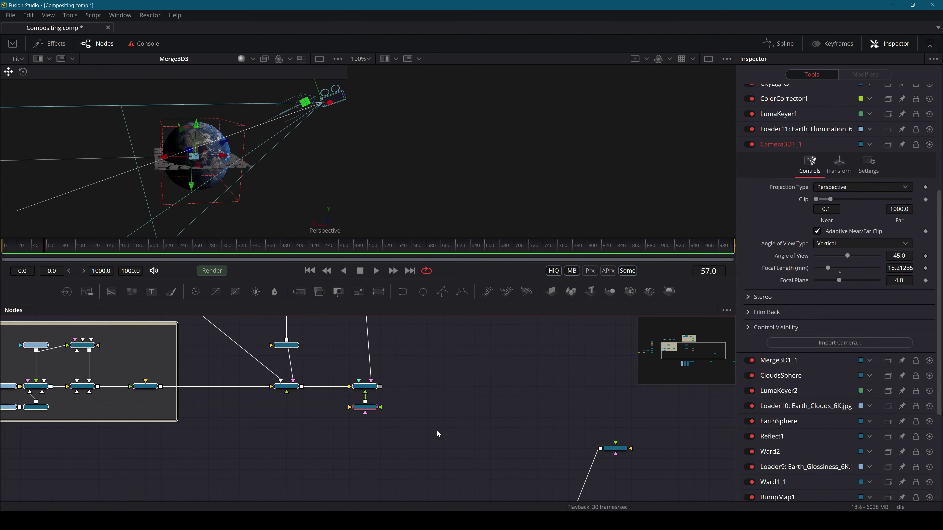
click(437, 431)
Connect the output of Merge3D3 to the warship's Merge3D1 and display Merge3D1 in the viewer
scroll(371, 392, up, 2)
drag(423, 399, 325, 296)
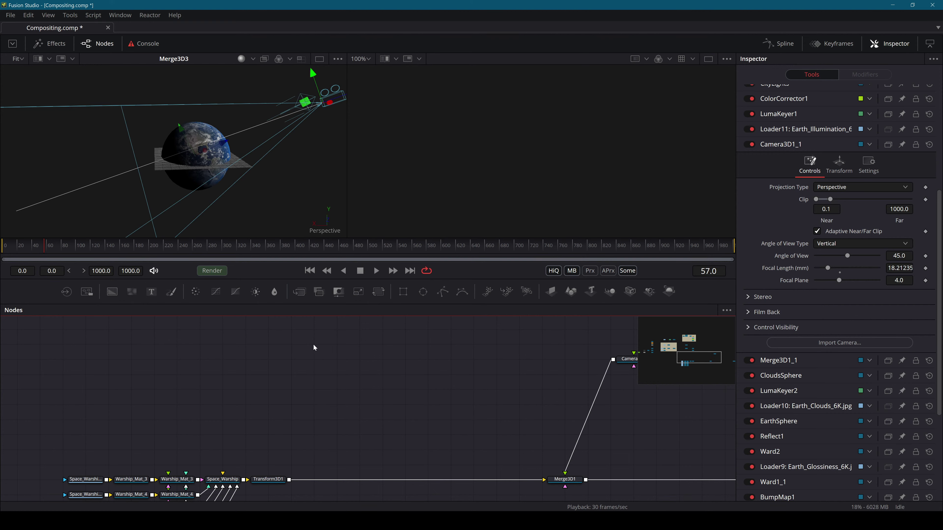
drag(238, 339, 428, 445)
scroll(428, 445, down, 5)
scroll(437, 440, up, 3)
drag(468, 417, 604, 447)
scroll(419, 388, up, 1)
click(605, 447)
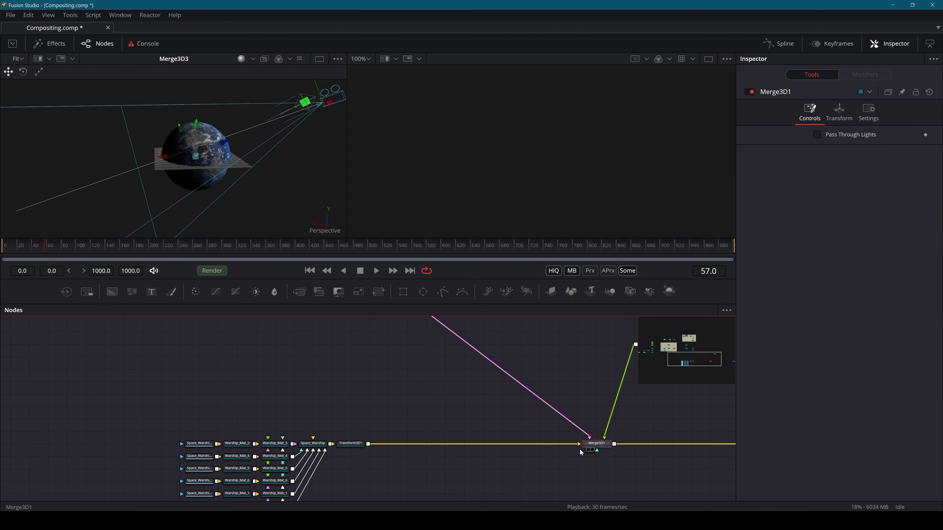
key(1)
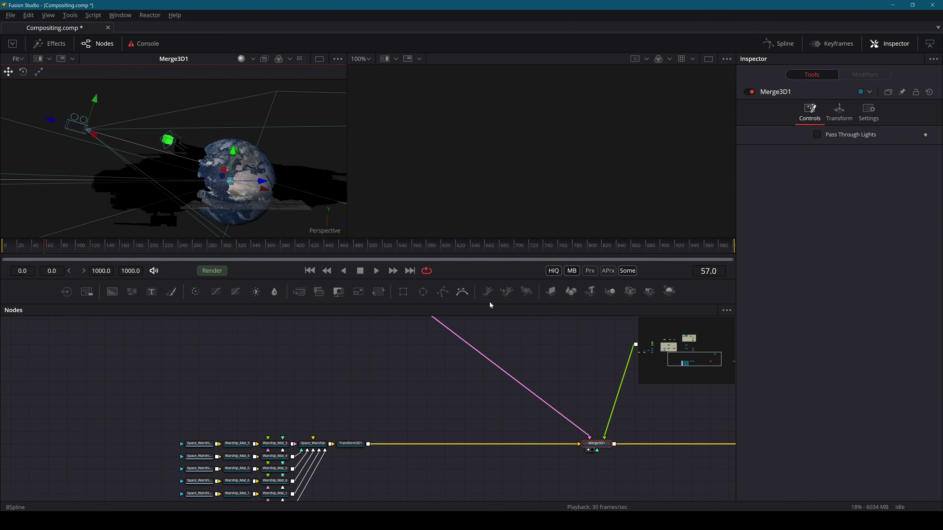
Insert a Transform 3D node between Merge3D3 and Merge3D1 and place it well to the right of Merge3D3
scroll(427, 356, up, 3)
scroll(391, 383, up, 5)
click(325, 357)
key(shift+space)
text(tra)
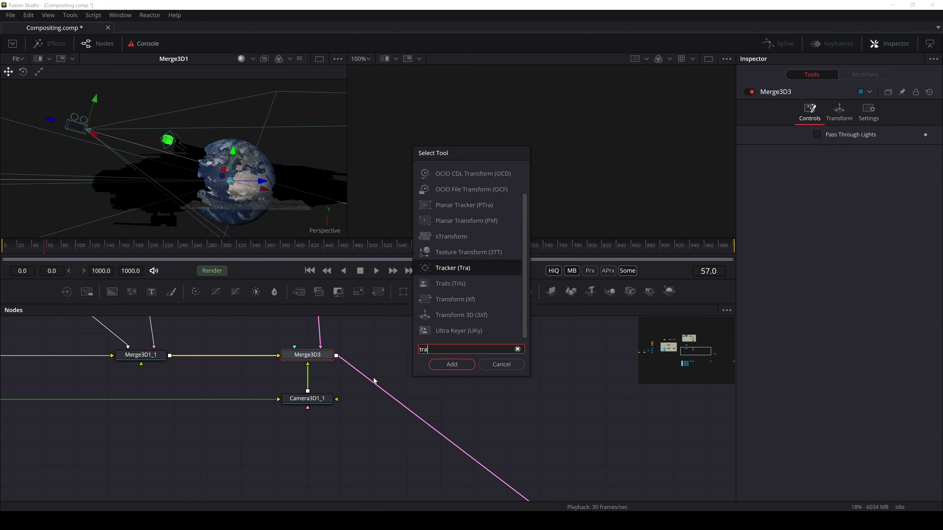
text(ns)
key(Down)
key(Return)
drag(372, 355, 526, 350)
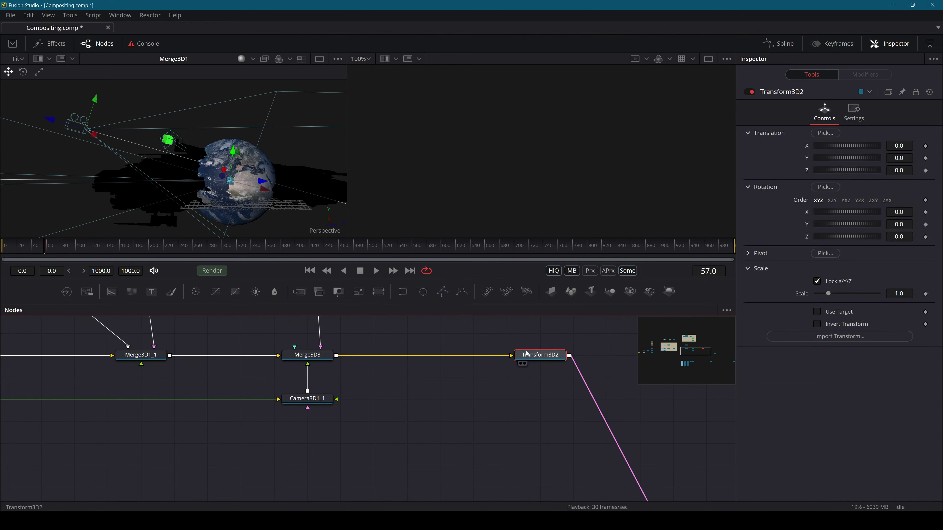
Delete the Camera3D1_1 node below Merge3D3
drag(343, 381, 424, 449)
key(Delete)
drag(531, 376, 395, 470)
Enlarge the Earth by setting the scale of Transform3D2 to 5.0
scroll(391, 428, down, 4)
scroll(391, 428, up, 2)
drag(461, 444, 391, 417)
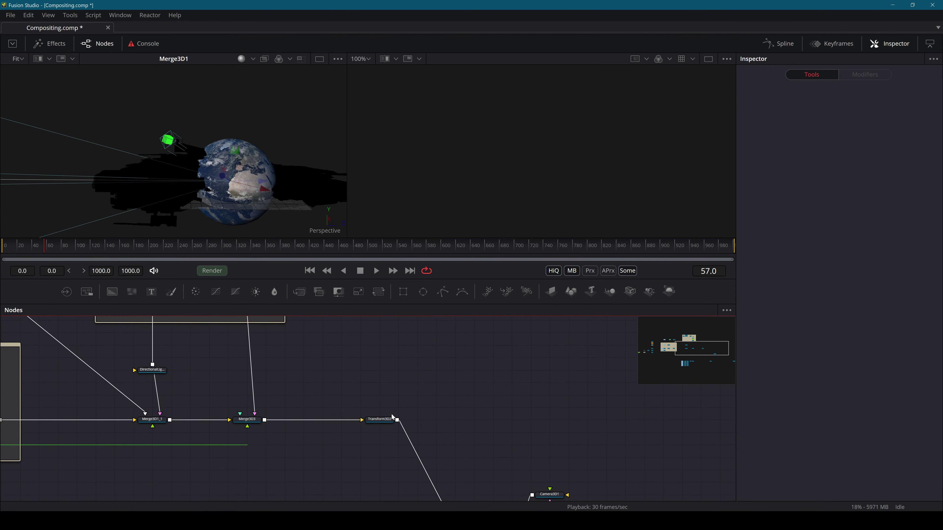
click(390, 418)
drag(828, 294, 878, 294)
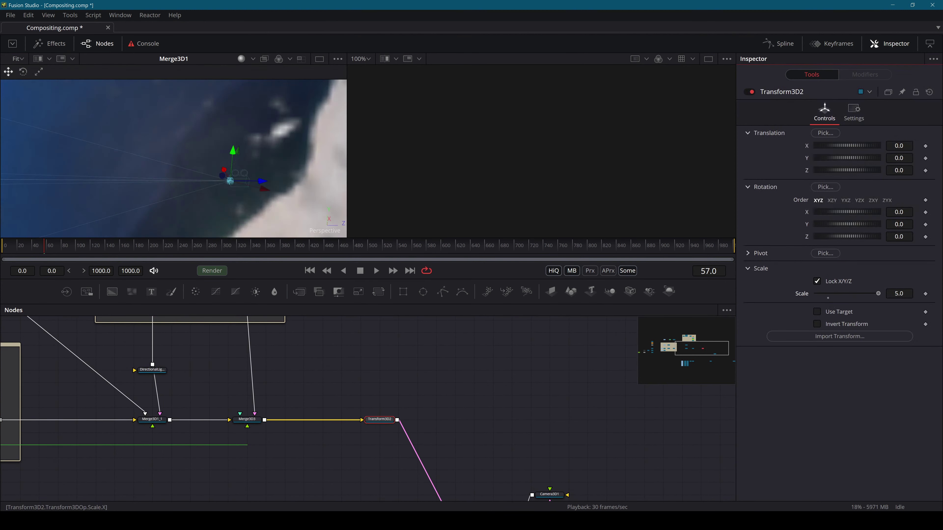
scroll(220, 166, down, 3)
drag(231, 166, 325, 171)
drag(130, 132, 188, 140)
Move the warship out in front of the Earth with Transform3D1, to about X 10.69 and Z -57.51
drag(553, 445, 550, 325)
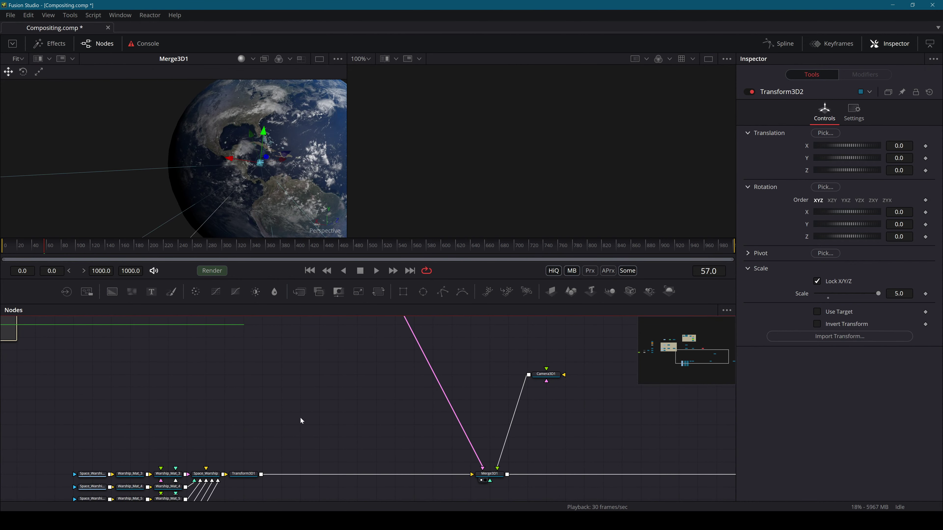
click(262, 463)
scroll(302, 137, down, 4)
drag(301, 137, 307, 207)
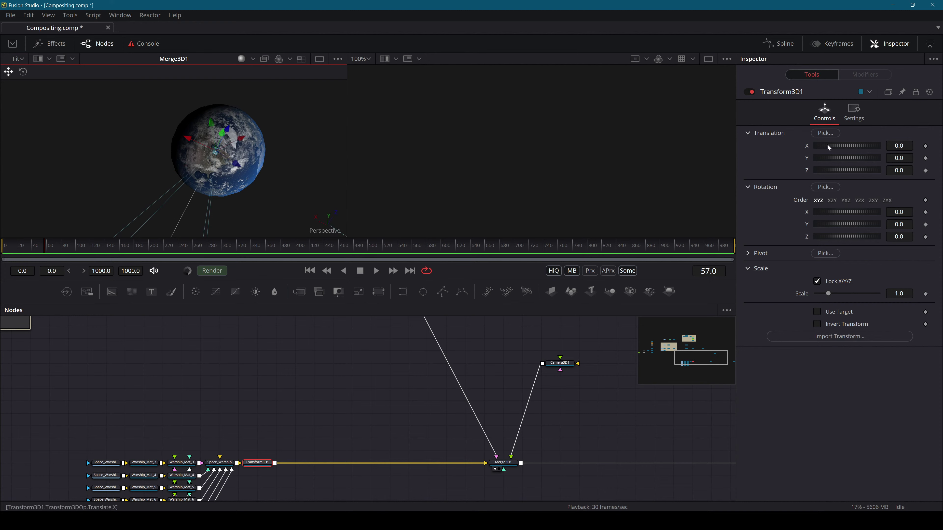
drag(829, 143, 1, 134)
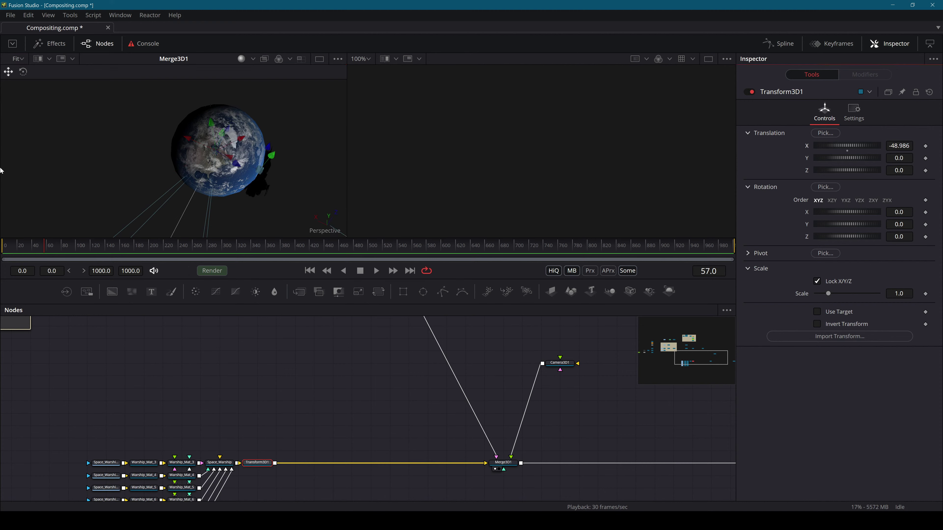
drag(241, 175, 182, 150)
drag(216, 195, 299, 180)
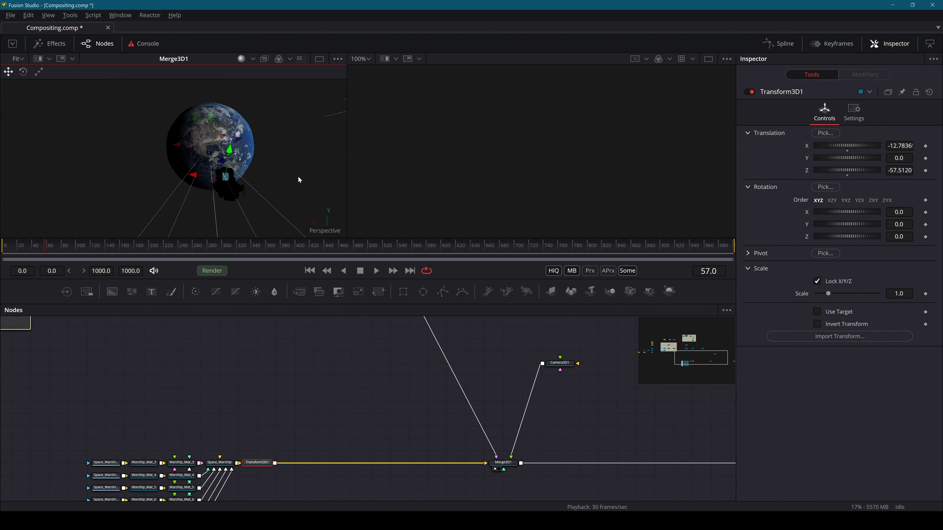
drag(195, 176, 189, 181)
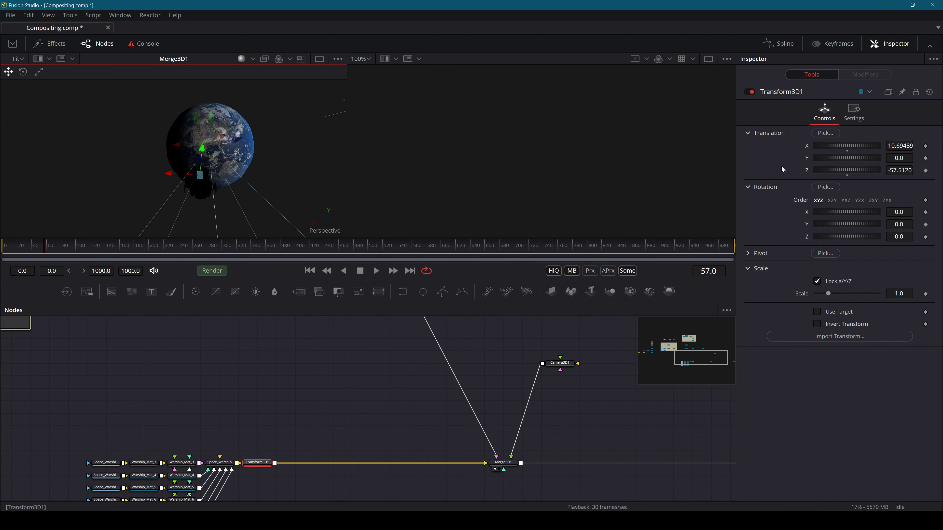
Set the Y rotation of the warship's Transform3D1 to -90
drag(846, 224, 820, 224)
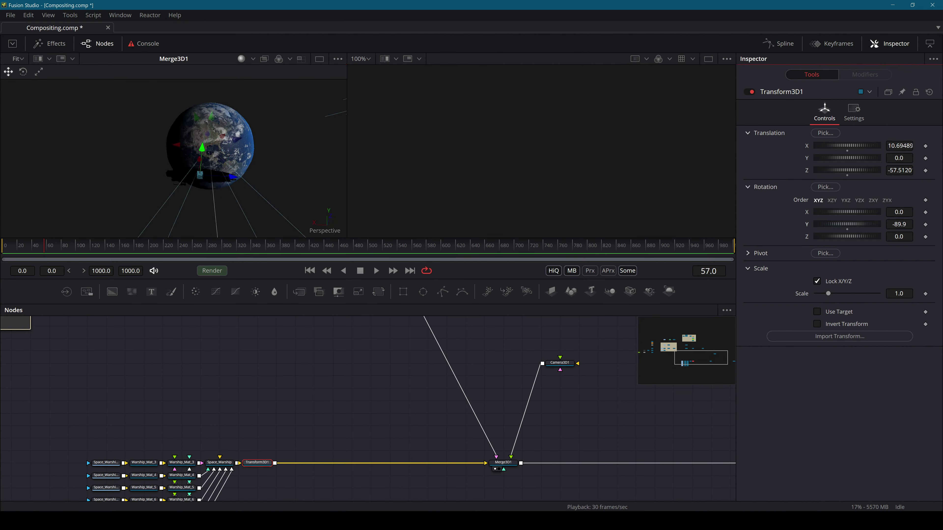
double_click(899, 224)
text(-90)
key(Tab)
Scale the warship's Transform3D1 to about 0.221 and reposition it at about X 3.72, Y 26.98, Z -57.59
drag(191, 157, 249, 173)
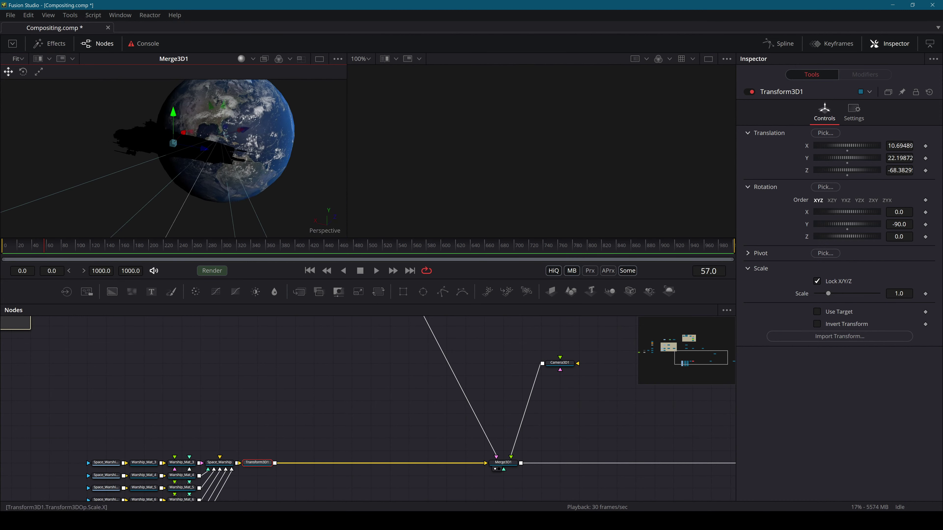
drag(828, 294, 819, 294)
scroll(242, 123, up, 3)
drag(243, 124, 267, 118)
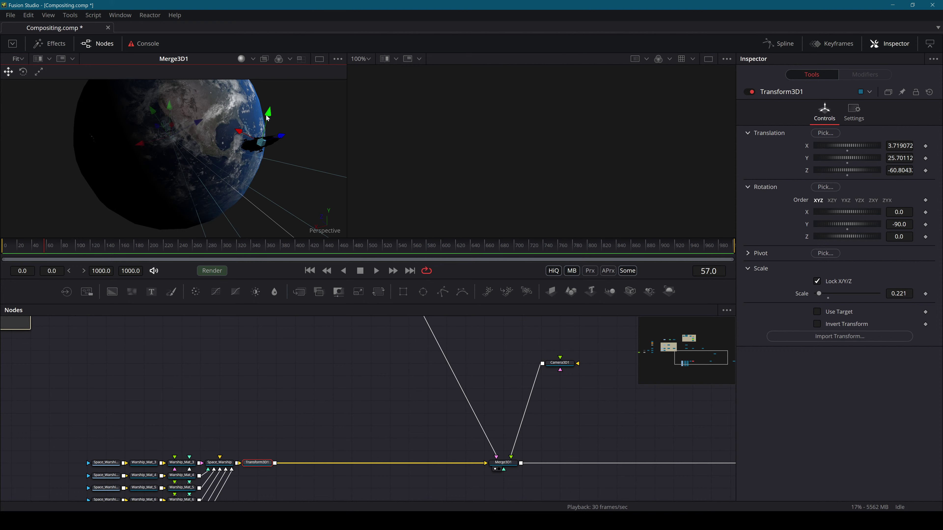
drag(228, 132, 273, 138)
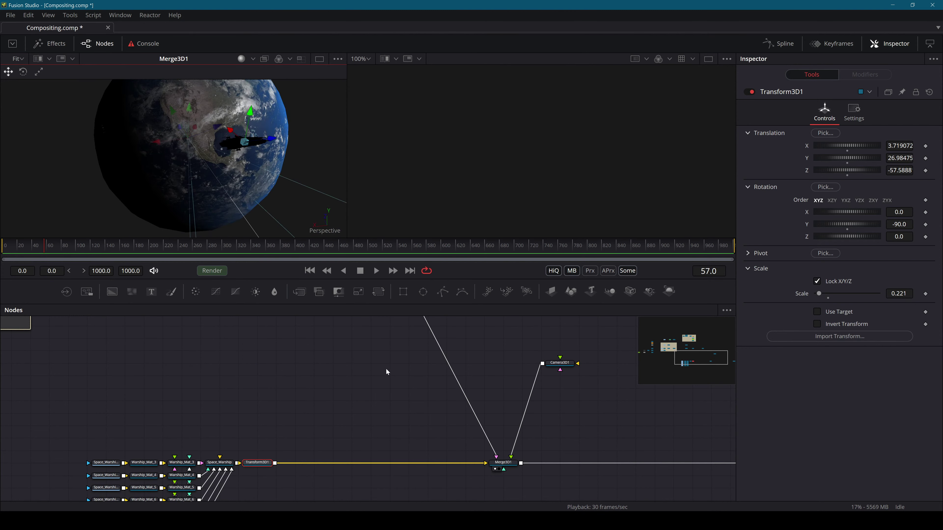
Move the DirectionalLight1 node to the left, away from above Merge3D1_1
scroll(387, 369, down, 4)
scroll(389, 392, up, 8)
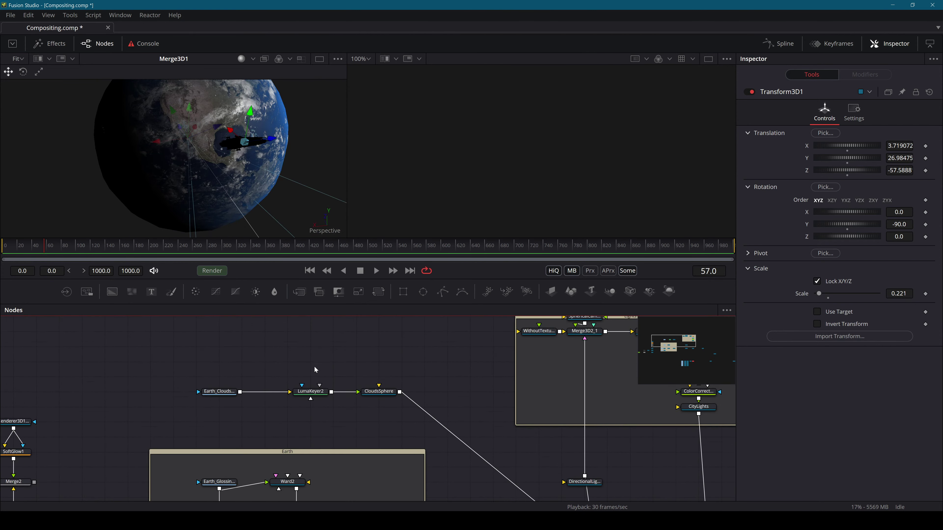
drag(440, 347, 258, 425)
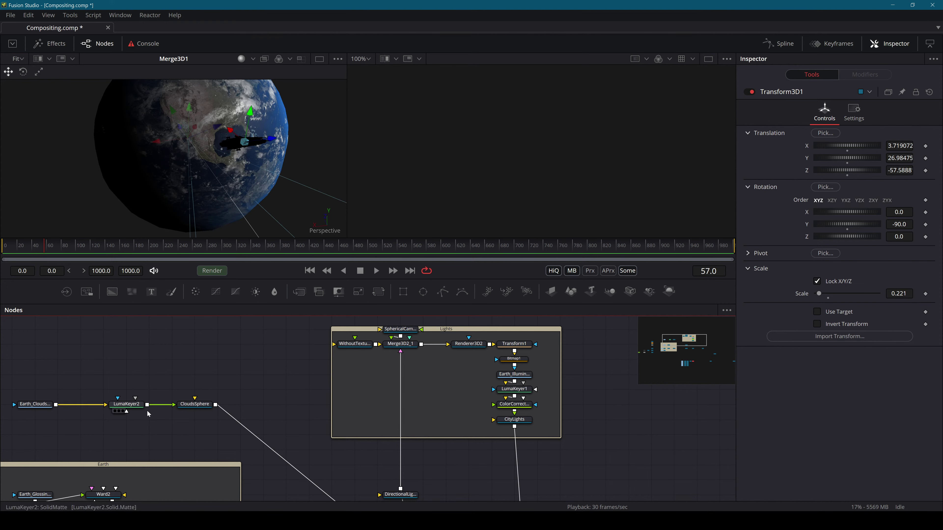
drag(177, 412, 121, 315)
drag(333, 399, 263, 399)
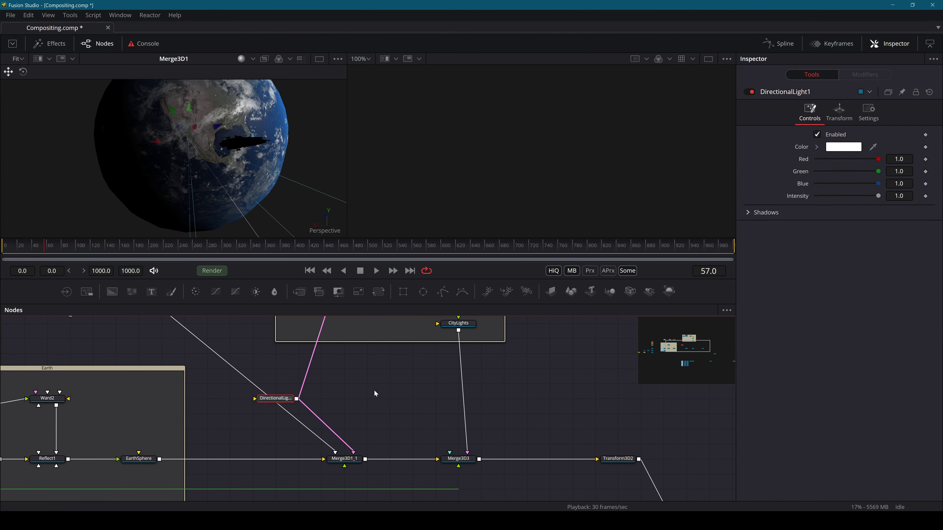
Add a new Merge3D node in the empty area above Transform3D2 and rename it LightsMerge
drag(374, 390, 437, 498)
drag(405, 388, 420, 465)
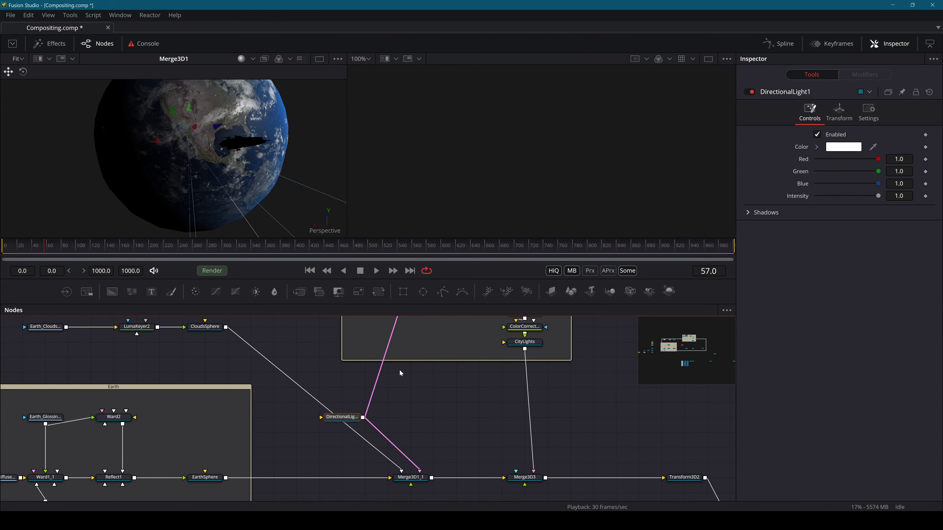
drag(351, 421, 469, 430)
key(ctrl+z)
drag(527, 390, 542, 411)
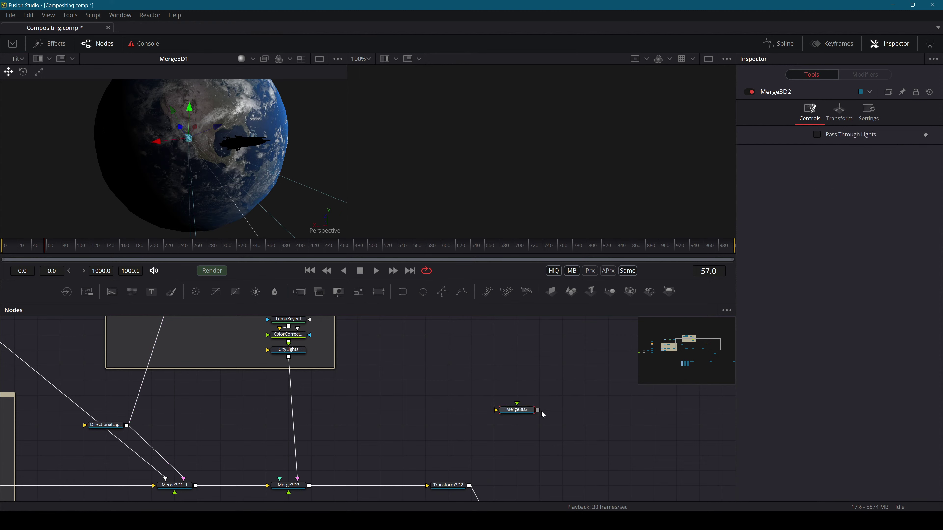
key(F2)
text(<er)
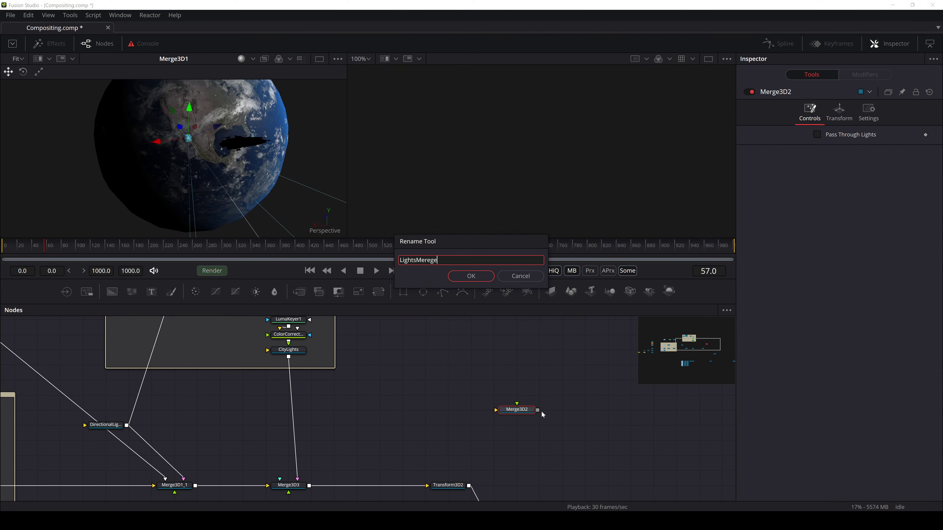
key(BackSpace)
text(ge)
key(Return)
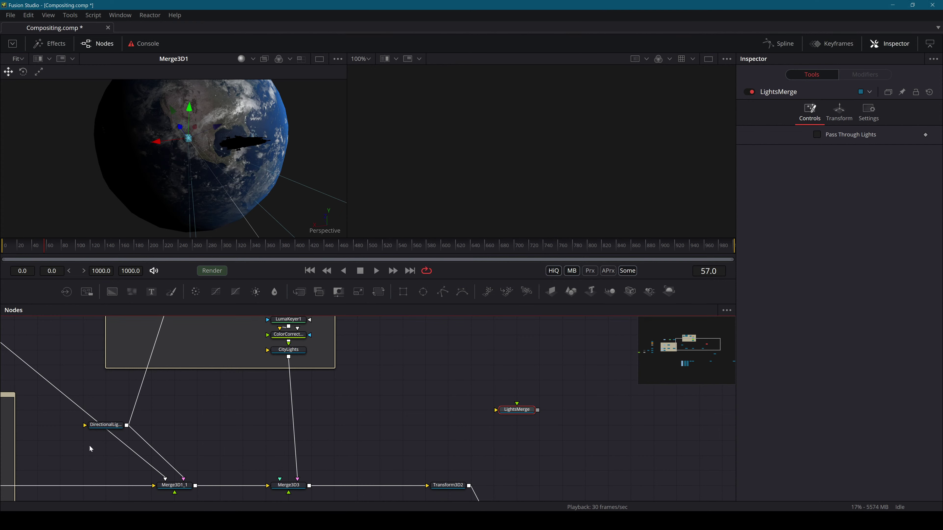
Route DirectionalLight1 through LightsMerge into Merge3D1_1 with Pass Through Lights enabled, and move the light node near LightsMerge
mouse_move(182, 477)
mouse_down()
mouse_move(514, 408)
mouse_move(174, 479)
mouse_move(184, 479)
mouse_up()
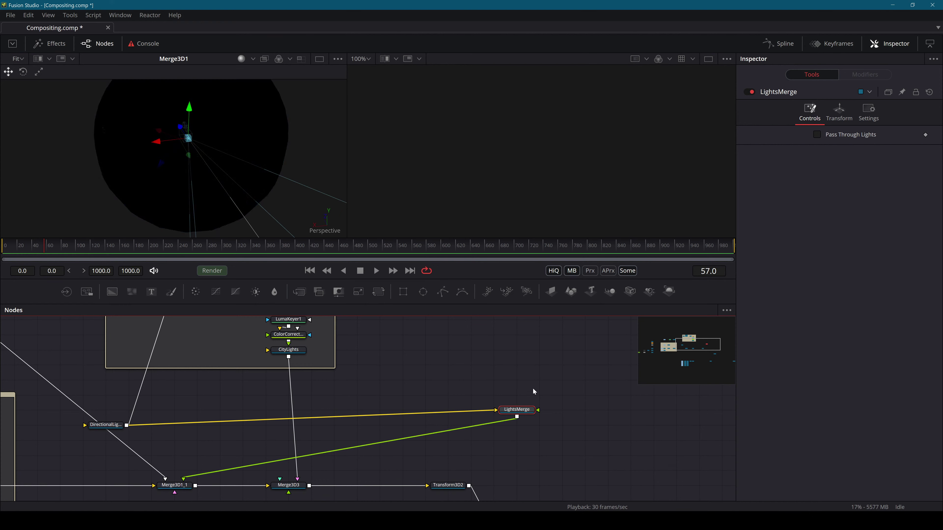
click(850, 132)
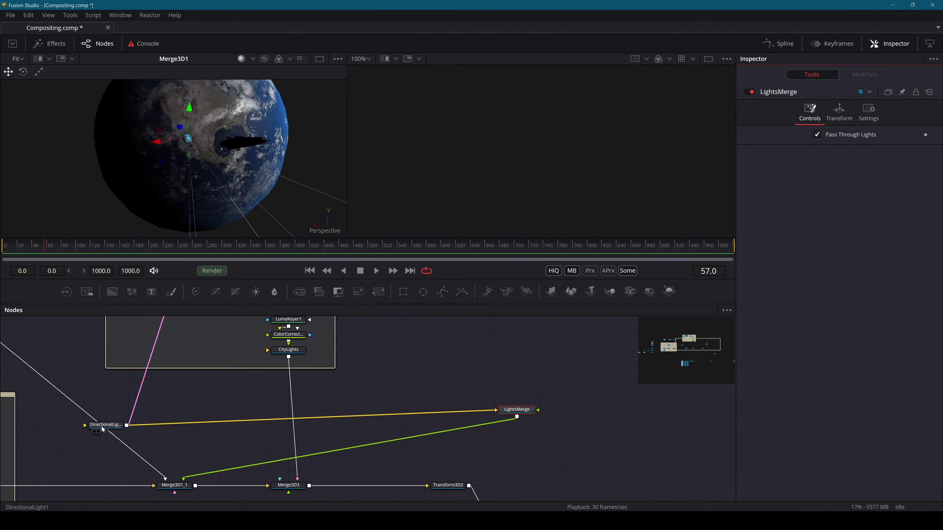
drag(103, 430, 582, 385)
Connect LightsMerge to Merge3D2_1 in place of the direct DirectionalLight1 connection
scroll(366, 364, up, 3)
scroll(366, 363, left, 5)
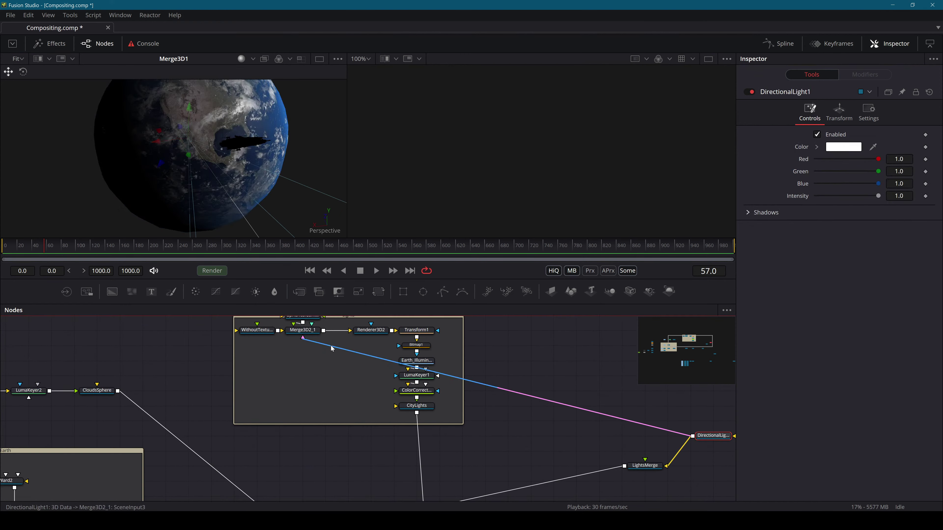
drag(624, 466, 303, 337)
mouse_move(625, 465)
mouse_down()
mouse_move(580, 480)
mouse_move(621, 480)
mouse_up()
scroll(585, 449, right, 5)
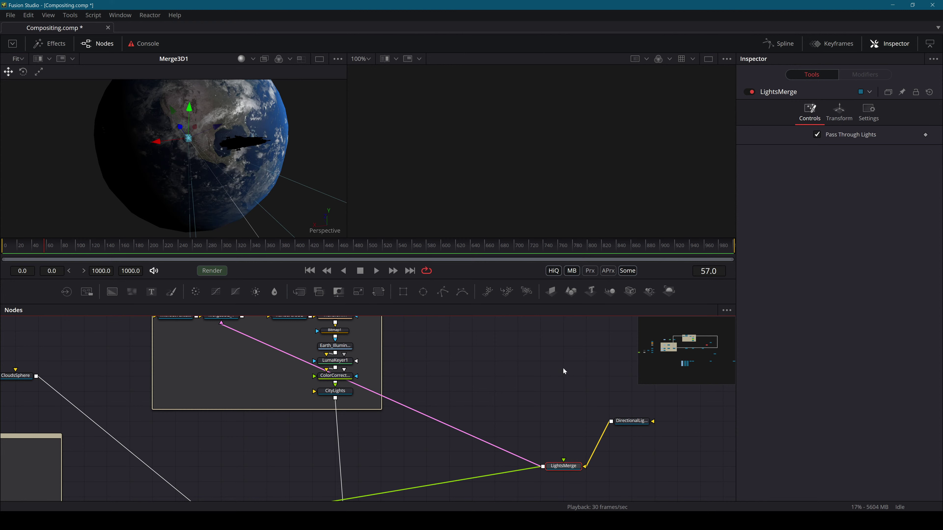
Place the DirectionalLight1 node directly above LightsMerge and connect LightsMerge to Merge3D1
drag(624, 381, 497, 304)
scroll(520, 345, up, 2)
drag(511, 351, 449, 424)
drag(465, 369, 406, 360)
drag(489, 398, 478, 366)
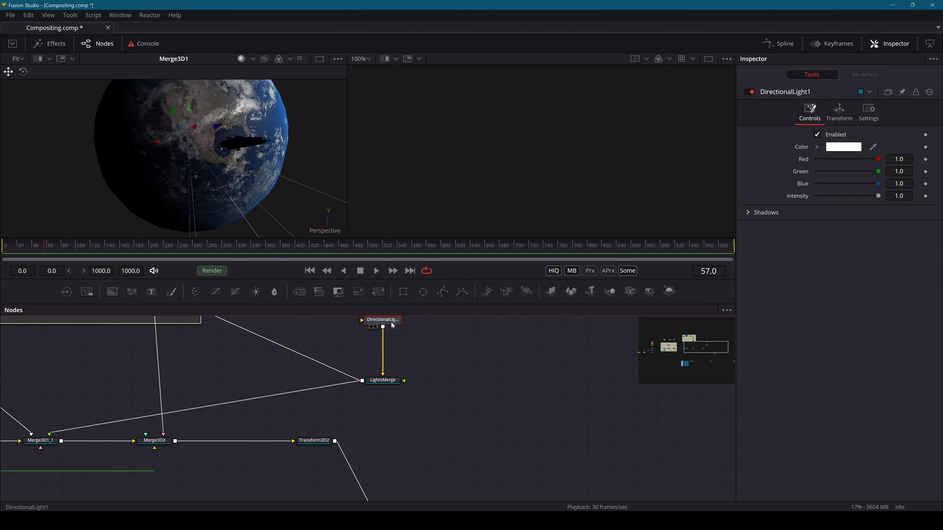
drag(383, 330, 464, 474)
click(450, 479)
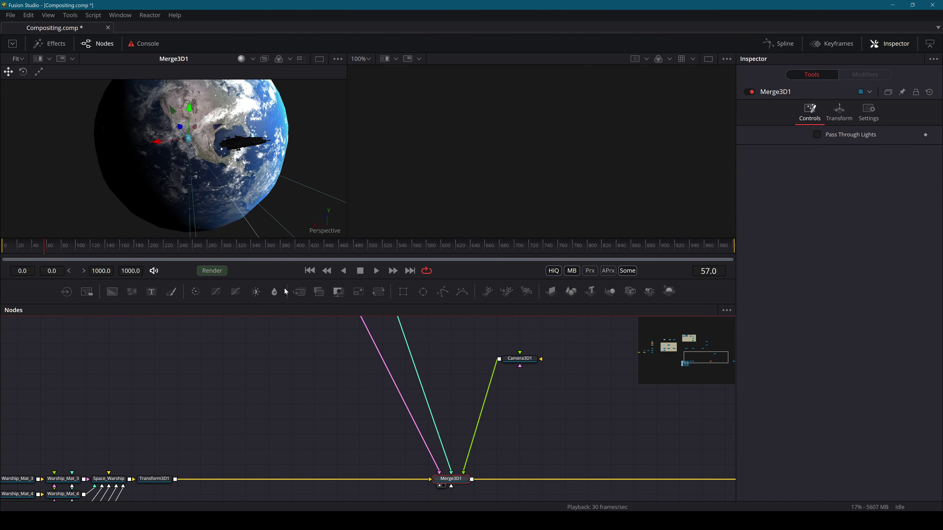
Delete the connection from LightsMerge to Merge3D1_1
drag(281, 320, 449, 505)
drag(340, 449, 484, 491)
click(428, 484)
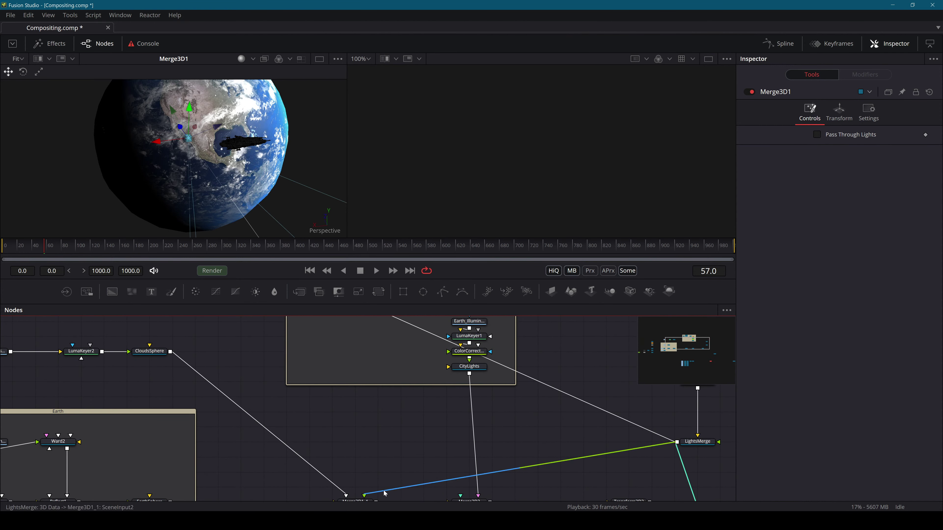
key(Delete)
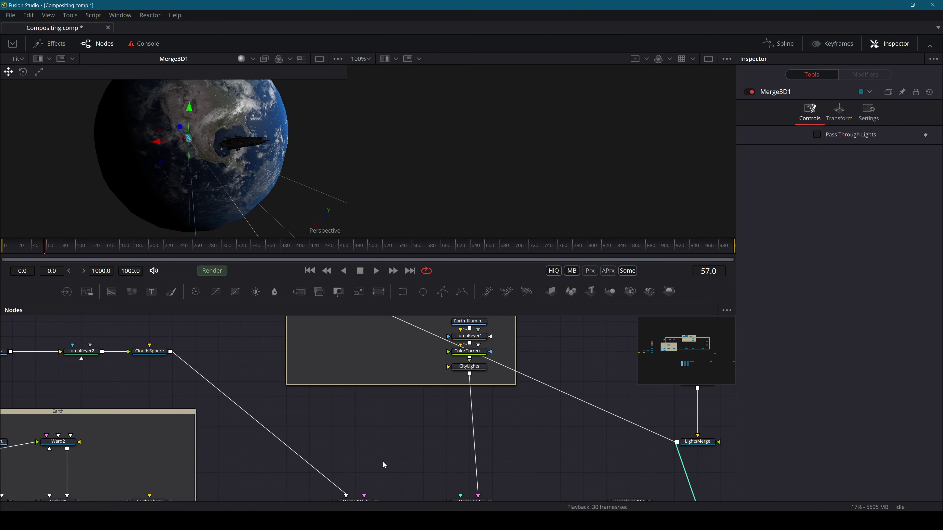
Try removing the connection from LightsMerge to Merge3D2_1 and undo the removal
key(space)
key(space)
drag(134, 160, 269, 174)
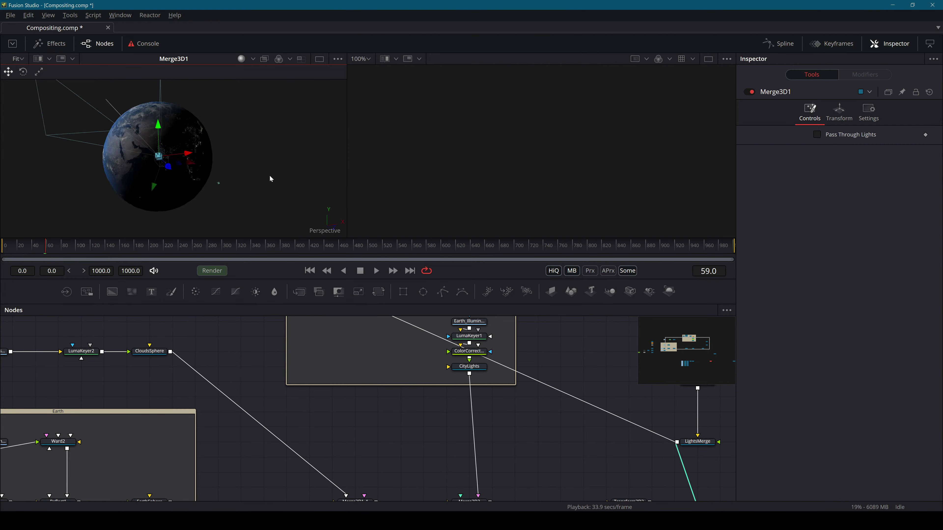
scroll(356, 339, up, 2)
drag(359, 360, 359, 361)
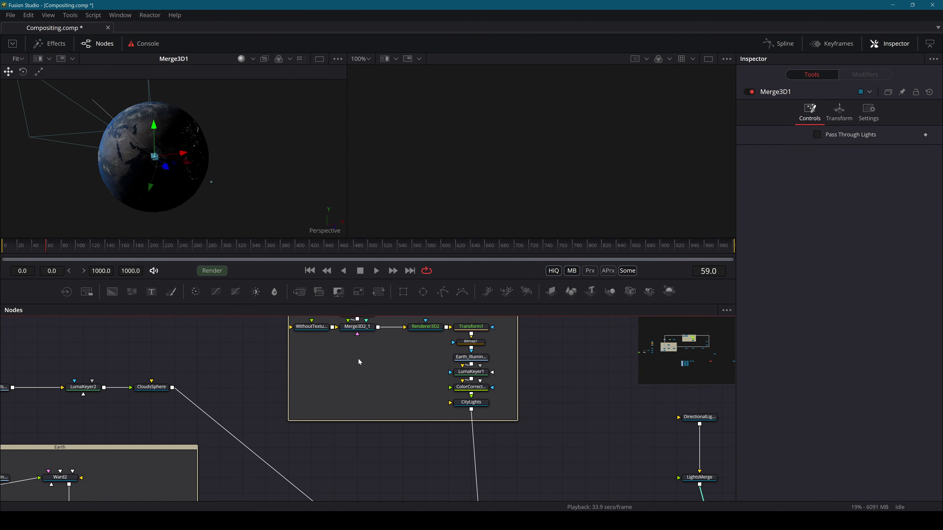
drag(171, 112, 148, 117)
key(ctrl+z)
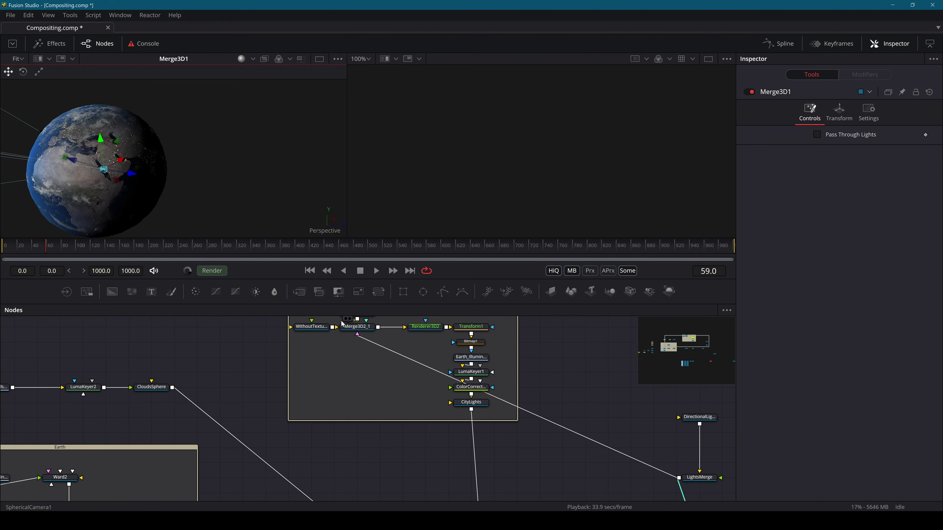
Examine the lighting on the Earth's day and night sides in the Merge3D1 view
drag(159, 133, 192, 165)
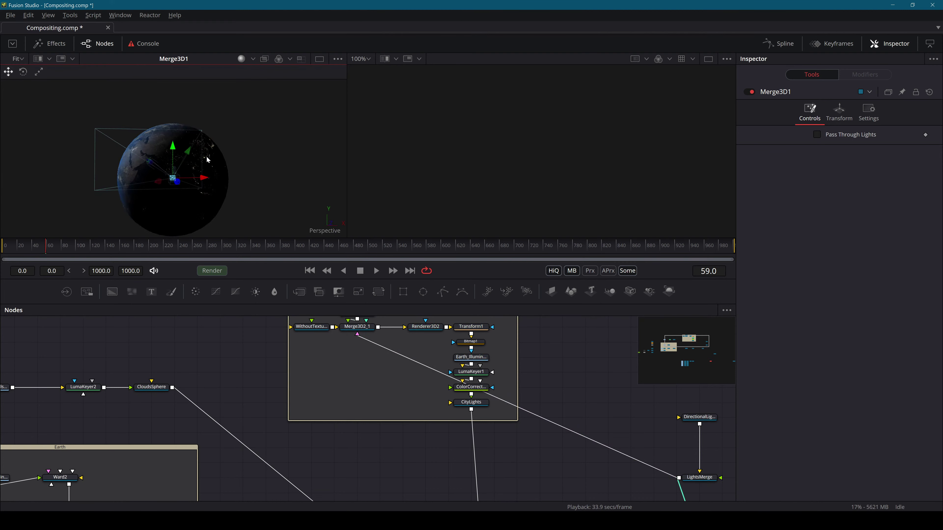
scroll(210, 146, up, 3)
scroll(211, 146, down, 4)
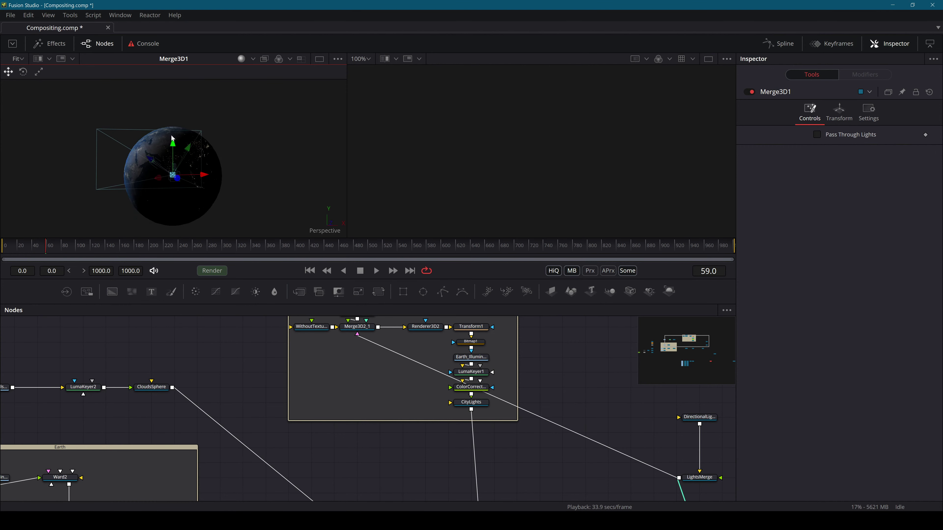
click(182, 133)
drag(190, 128, 208, 194)
scroll(363, 318, up, 3)
Move the DirectionalLight1 and LightsMerge nodes so they line up directly above Merge3D1
drag(538, 386, 357, 380)
scroll(357, 380, down, 2)
scroll(552, 460, down, 2)
drag(552, 460, 477, 320)
drag(615, 431, 462, 319)
drag(472, 388, 456, 512)
drag(352, 330, 417, 332)
drag(468, 406, 475, 318)
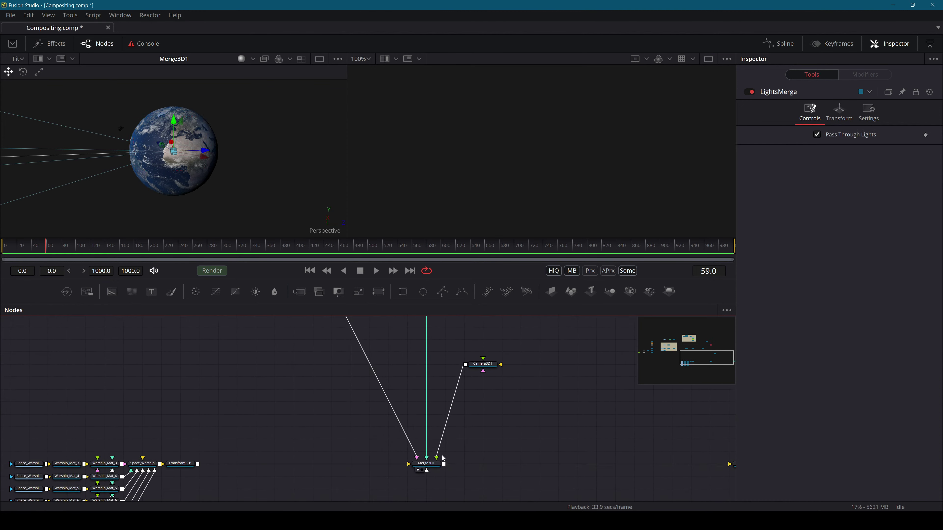
Shrink the warship by setting the scale of its Transform3D1 to about 0.024
scroll(140, 128, up, 4)
drag(147, 138, 195, 154)
click(183, 153)
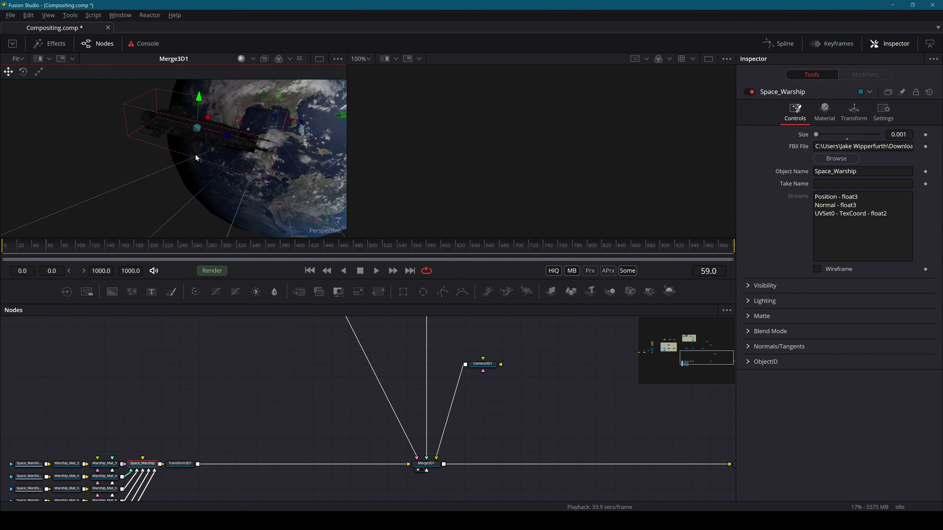
click(182, 467)
click(152, 463)
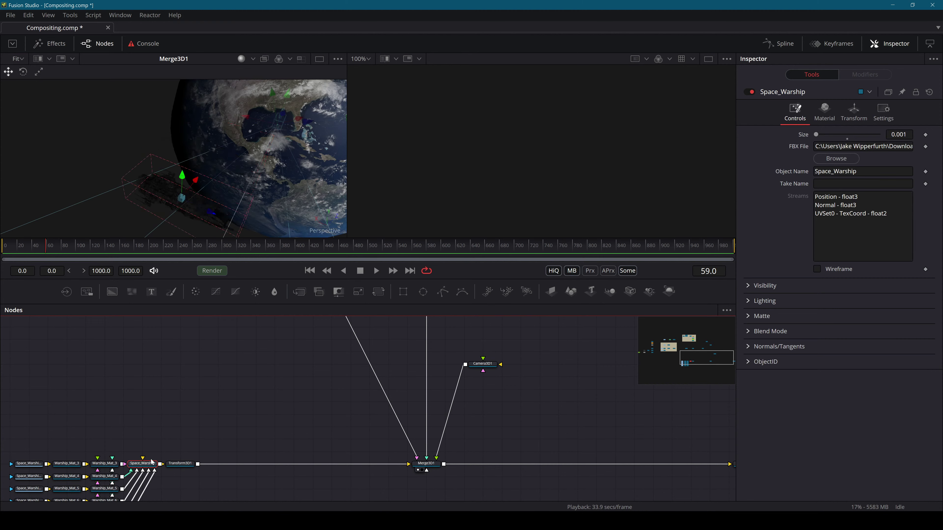
click(180, 463)
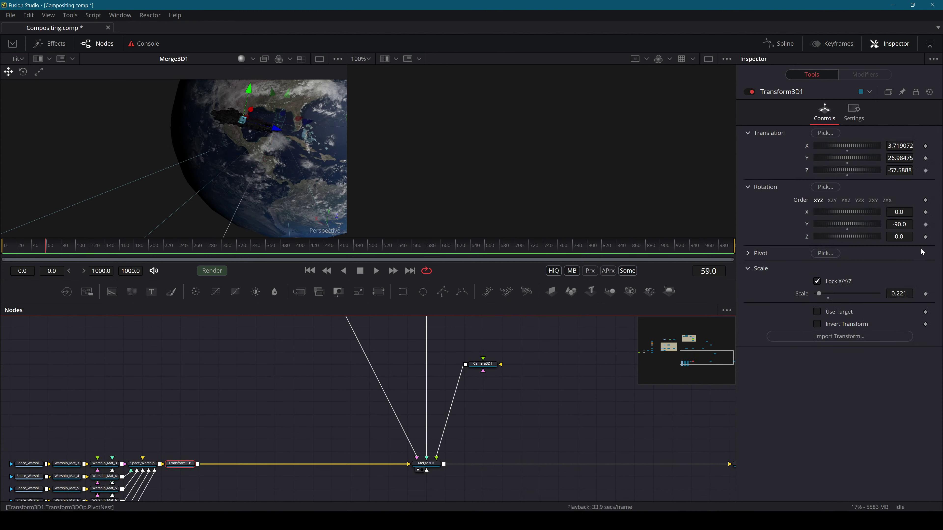
triple_click(899, 293)
text(0.048)
key(Return)
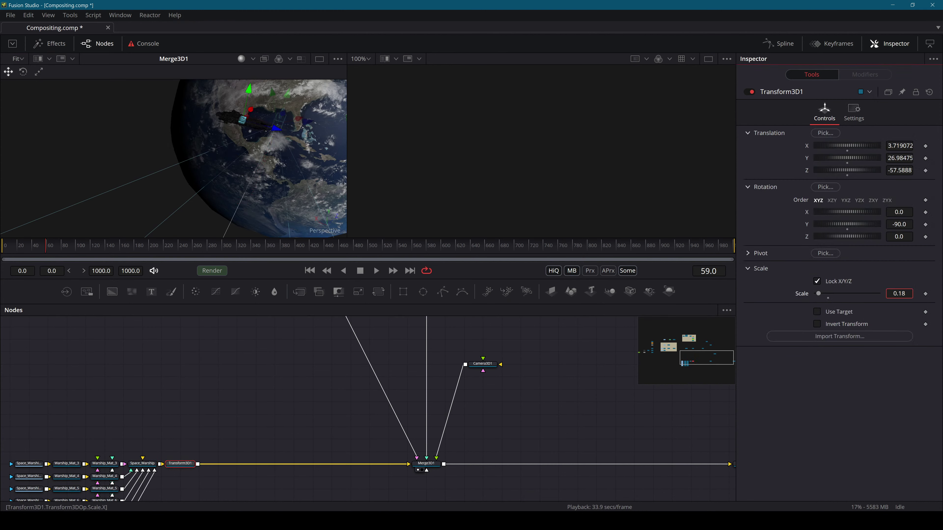
drag(898, 294, 914, 293)
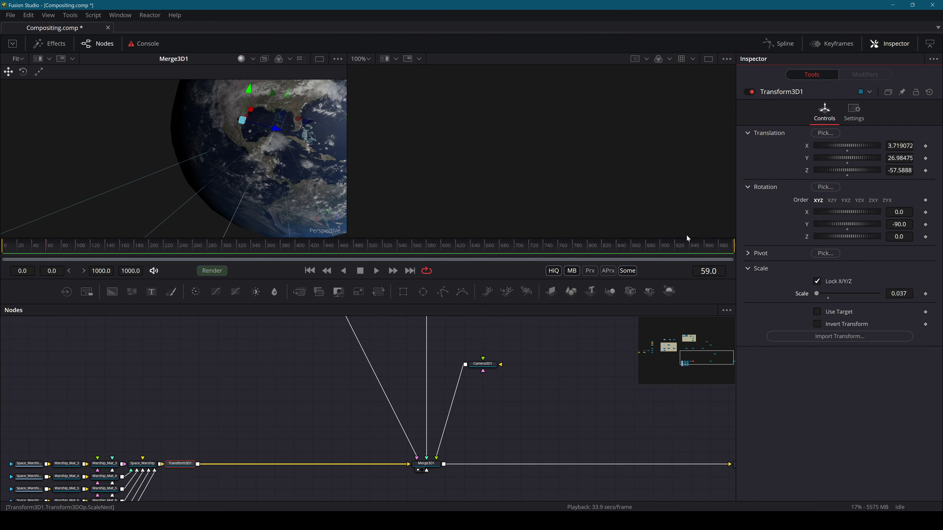
drag(241, 130, 203, 139)
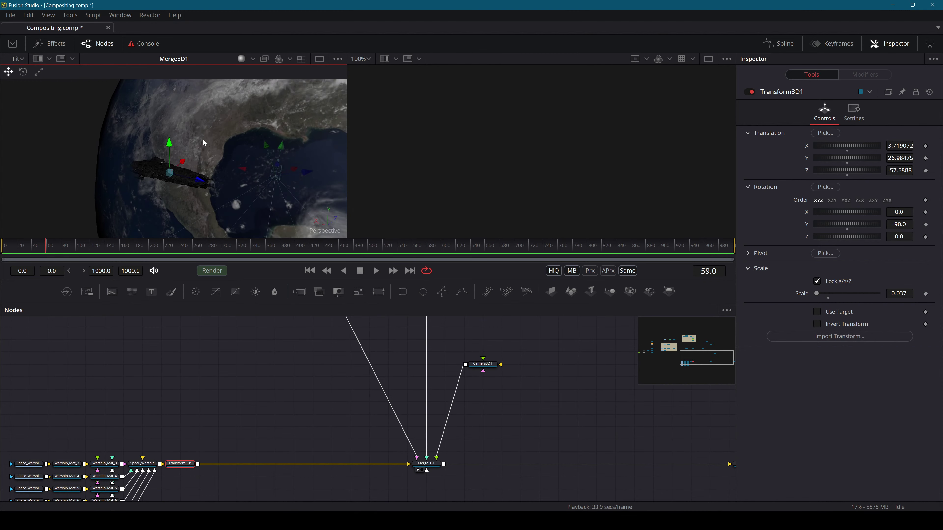
drag(899, 293, 894, 294)
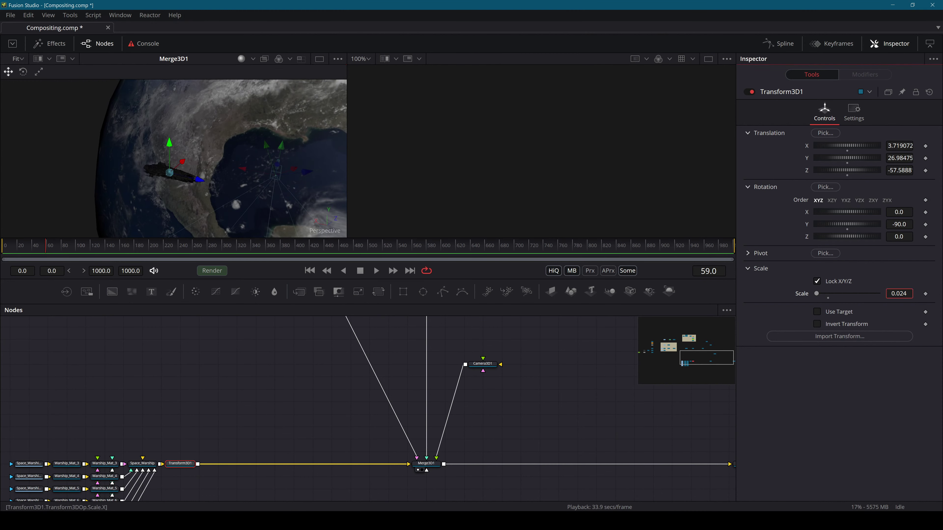
Move the warship with Transform3D1 along its X axis to about X -0.297
drag(264, 152, 285, 132)
drag(308, 150, 267, 144)
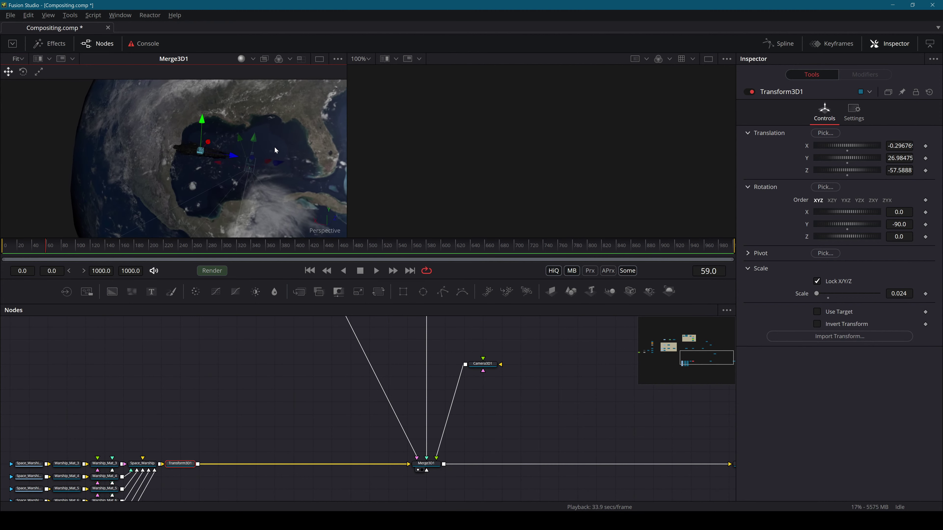
scroll(277, 145, down, 3)
drag(277, 145, 111, 178)
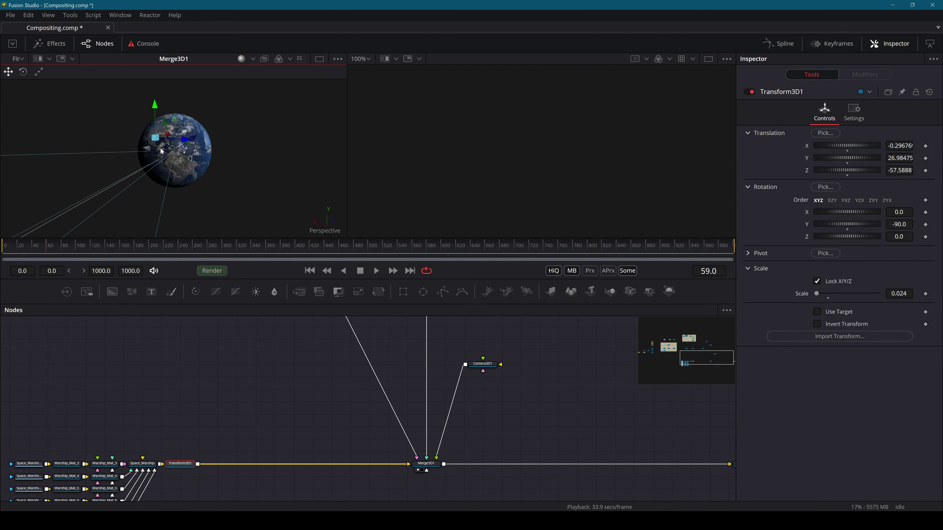
Examine the warship alone through Transform3D1 and return the viewer to Merge3D1
scroll(195, 145, up, 8)
drag(195, 145, 227, 155)
key(1)
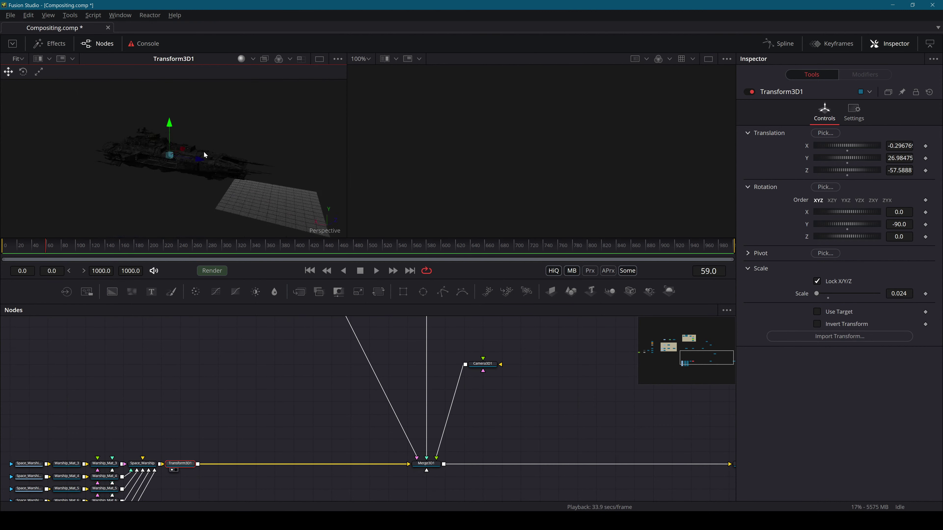
click(426, 464)
key(1)
Copy a perspective point of view framing the warship before the Earth to Camera3D1, and show Renderer3D1 in the second viewer
drag(169, 149, 310, 153)
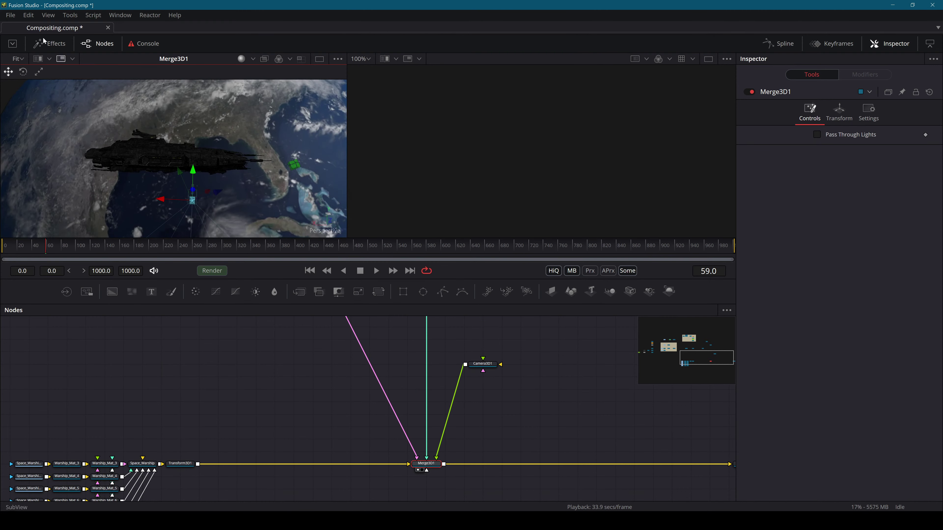
mouse_move(224, 169)
mouse_down()
mouse_move(232, 168)
mouse_move(204, 166)
mouse_move(220, 162)
mouse_up()
right_click(207, 166)
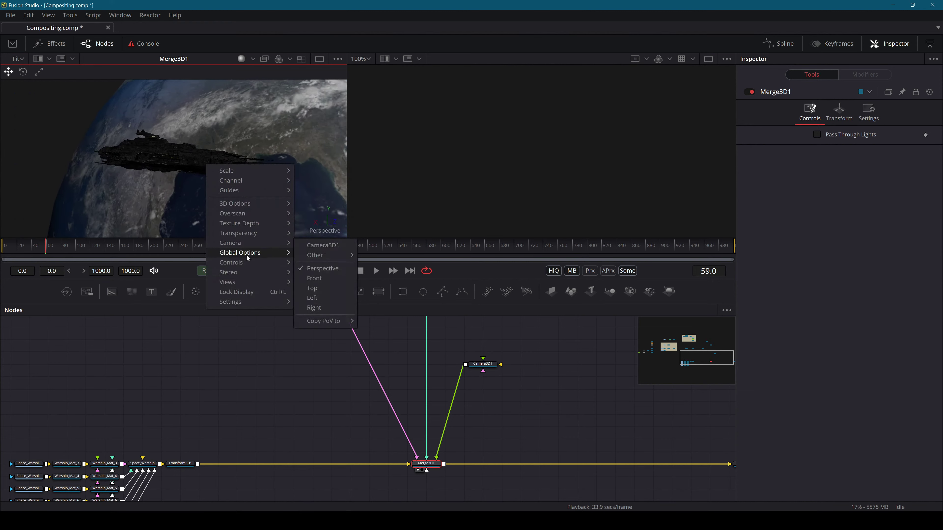
mouse_move(245, 244)
mouse_move(338, 320)
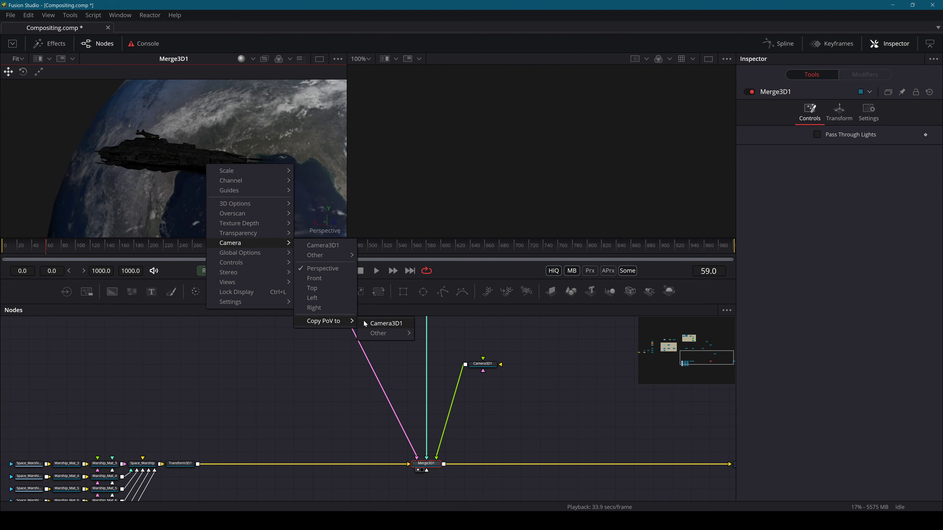
click(403, 327)
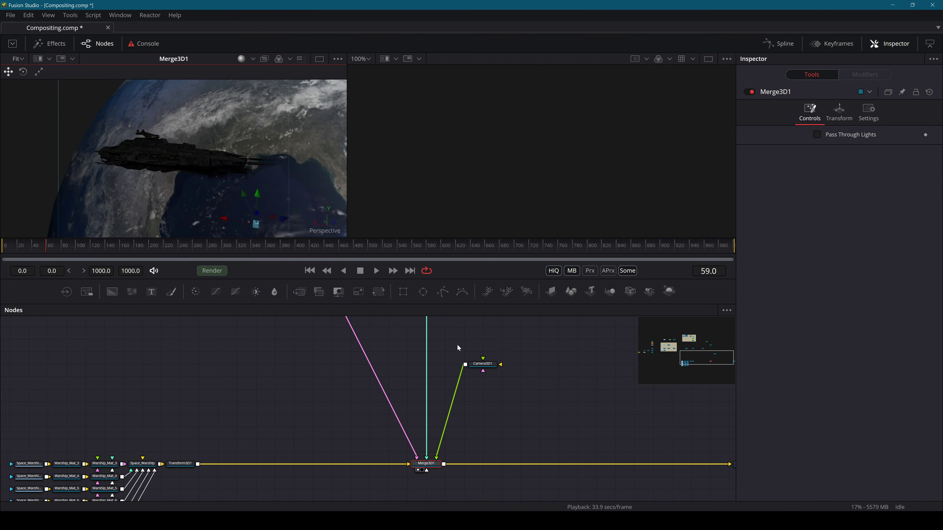
drag(601, 477, 376, 470)
drag(523, 457, 624, 125)
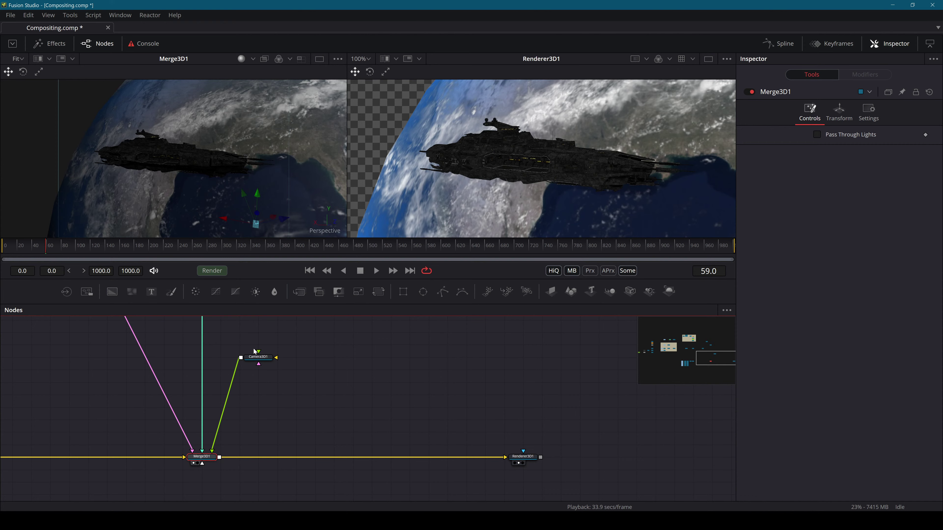
Pull Camera3D1 far back along its Z axis, away from the warship and the Earth
click(252, 359)
scroll(261, 170, down, 3)
drag(261, 170, 339, 215)
scroll(339, 215, down, 5)
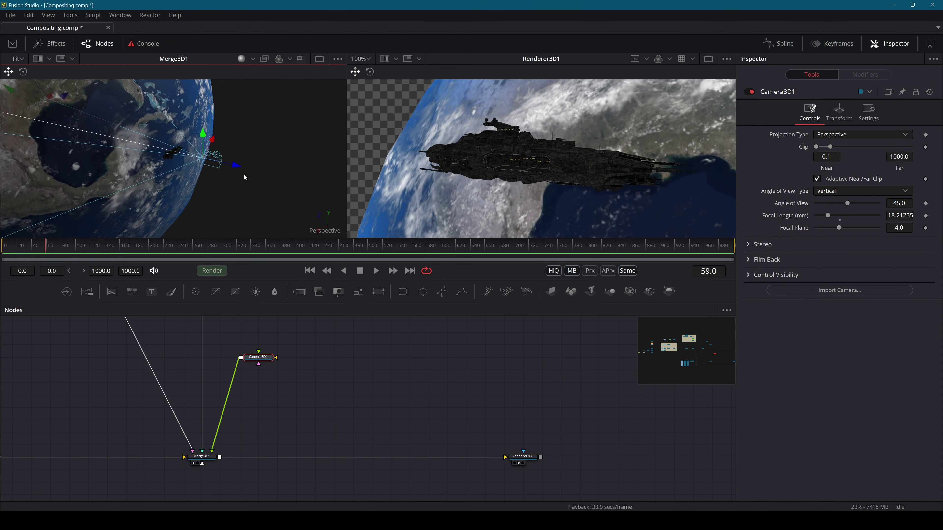
drag(234, 165, 776, 222)
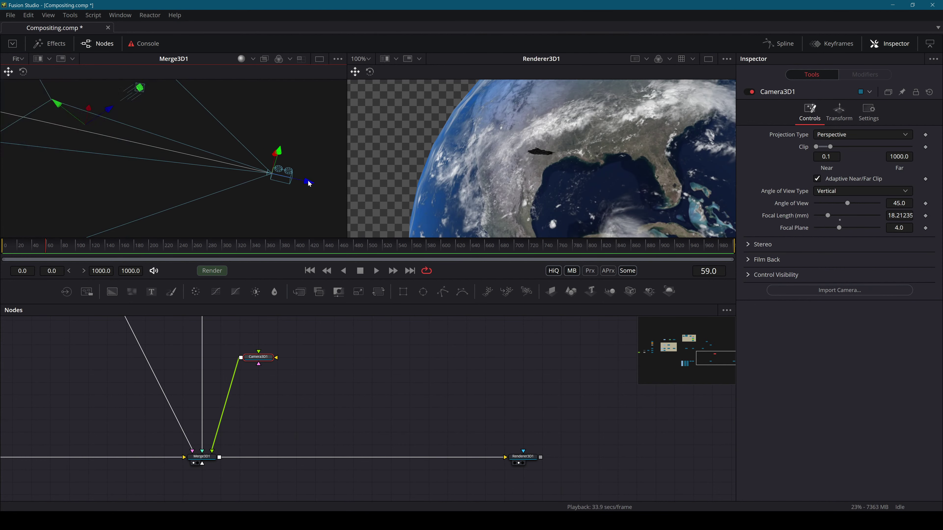
Narrow Camera3D1's angle of view to about 32.6 and move the camera along its Z axis closer to the warship
drag(847, 203, 832, 206)
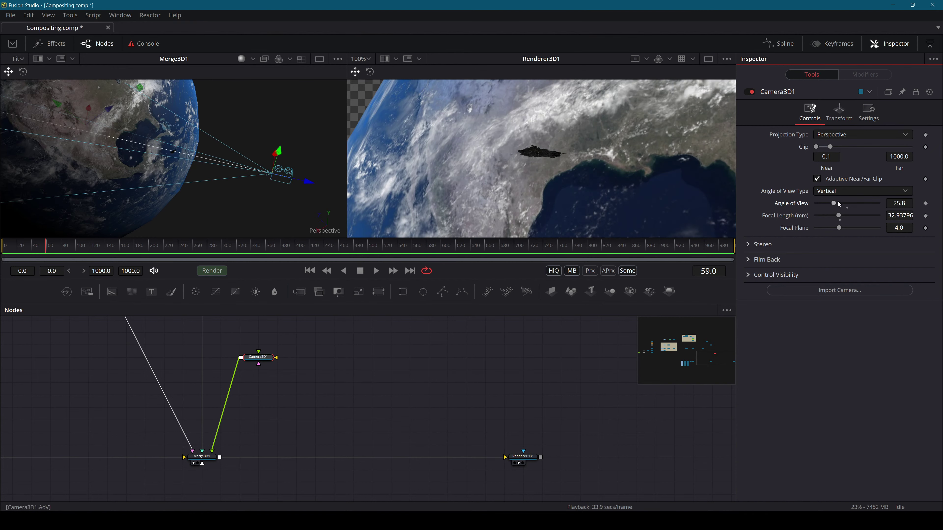
drag(835, 204, 840, 204)
drag(308, 182, 229, 175)
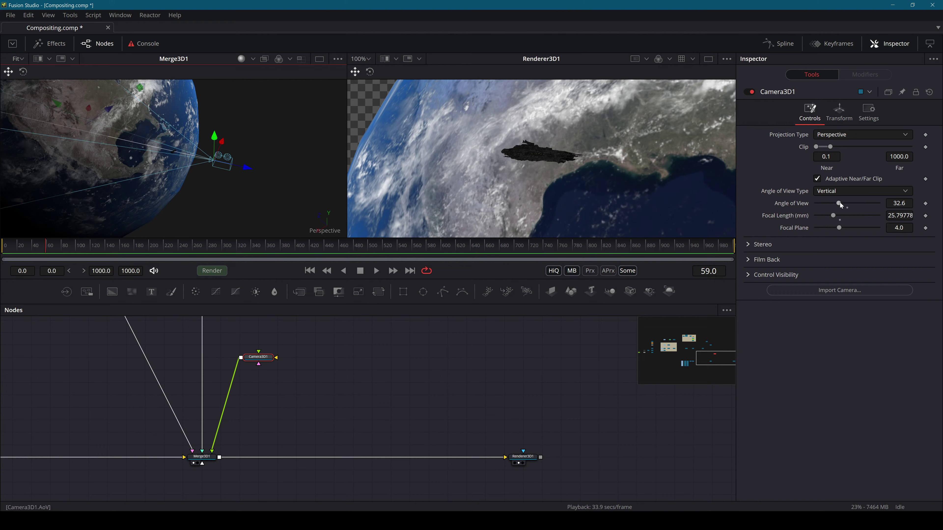
scroll(532, 162, down, 3)
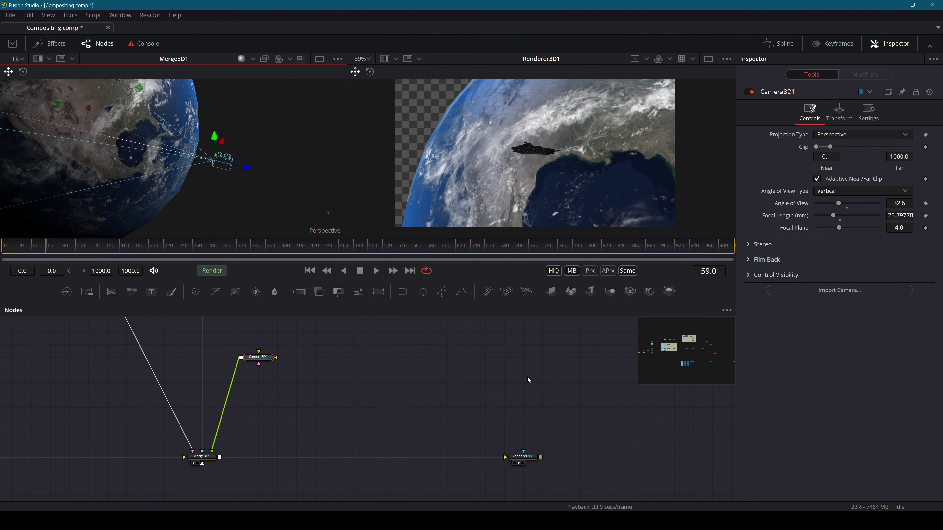
Examine the Earth's texture maps, including the normal map, in the first viewer and go back to the Renderer3D1 node
drag(151, 384, 614, 461)
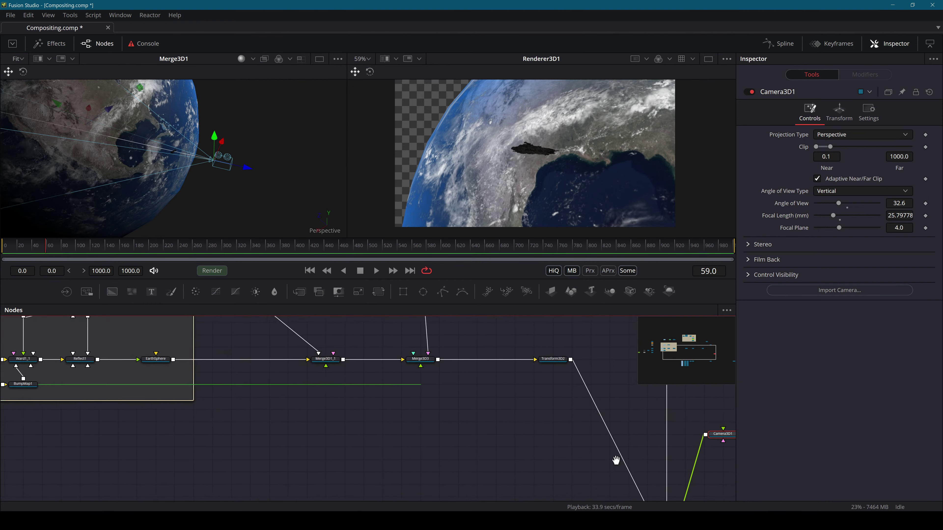
drag(206, 404, 564, 453)
click(342, 407)
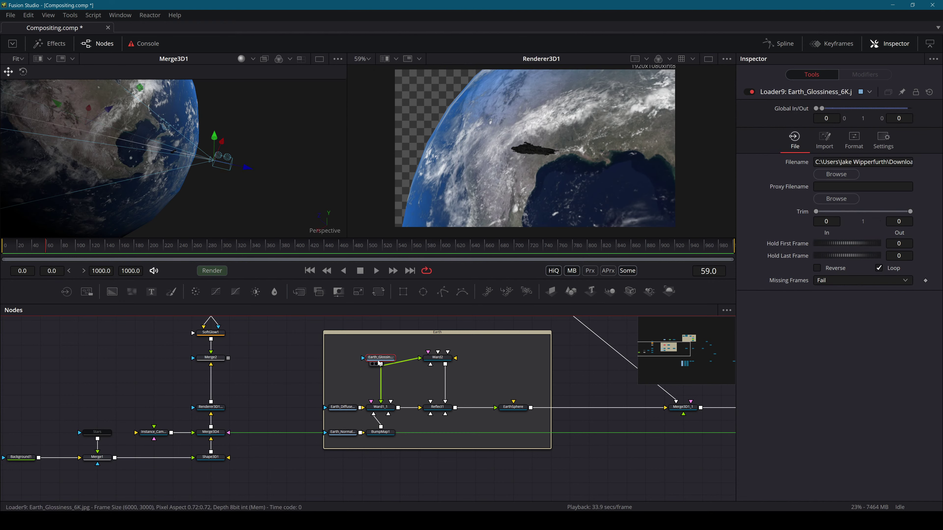
key(1)
click(345, 435)
key(1)
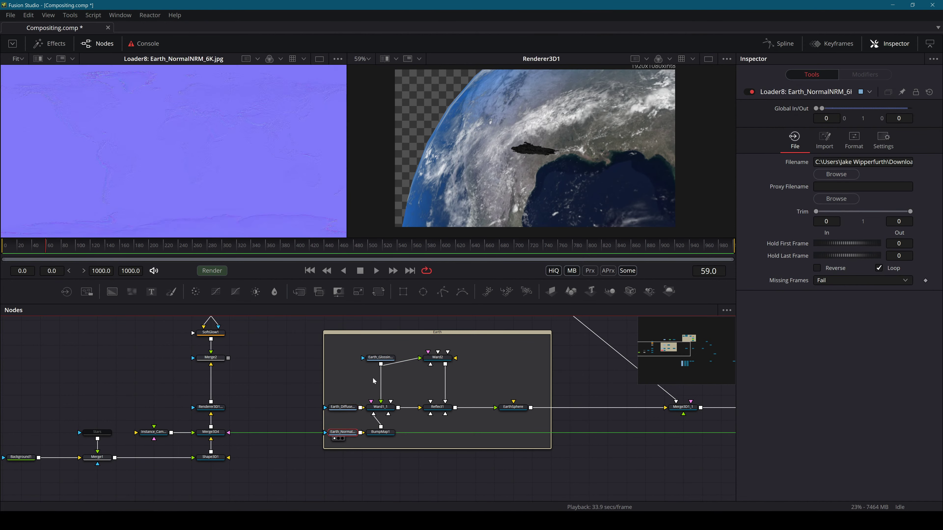
drag(372, 377, 593, 435)
click(558, 436)
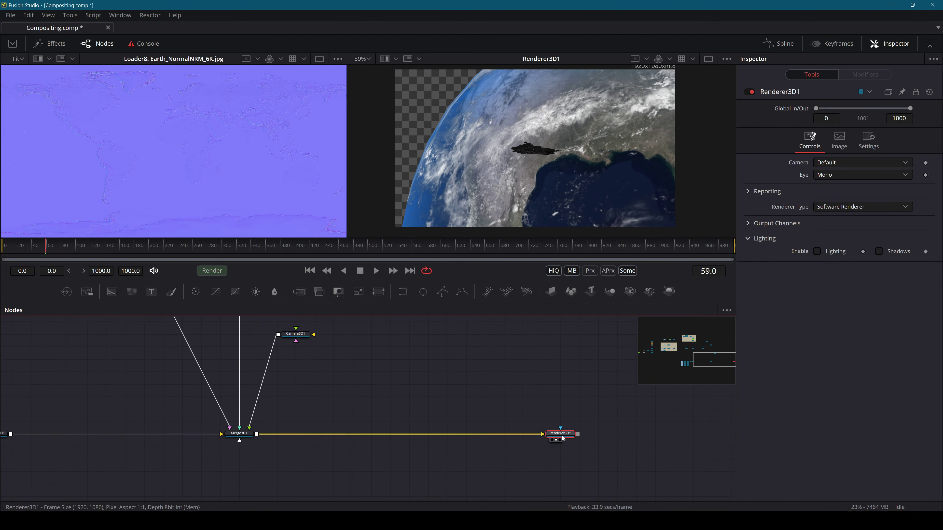
key(1)
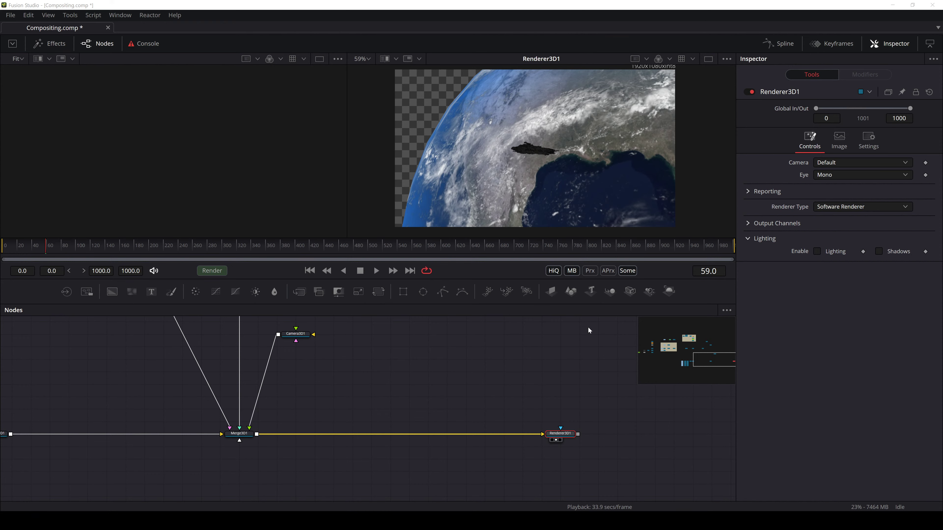
Add an unconnected Ward material node to the node graph
click(608, 319)
scroll(483, 375, up, 3)
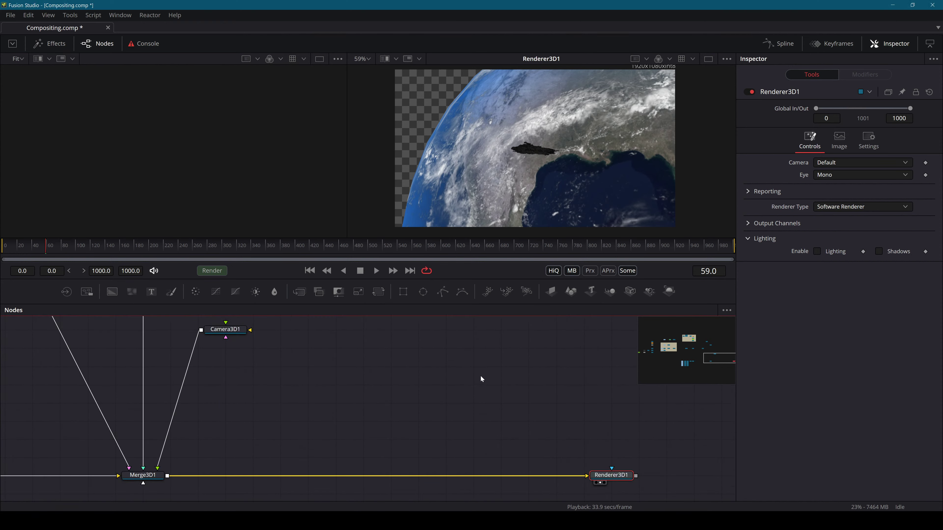
key(shift+space)
text(ward)
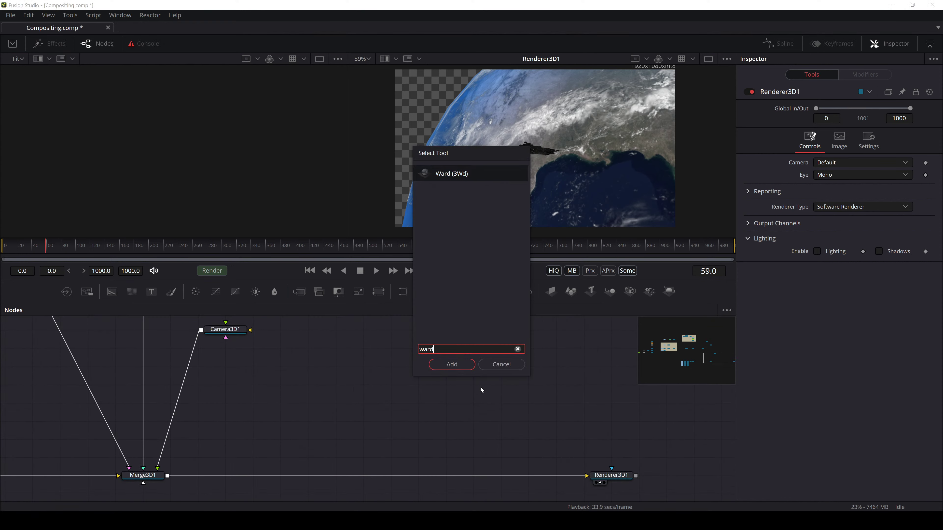
key(Return)
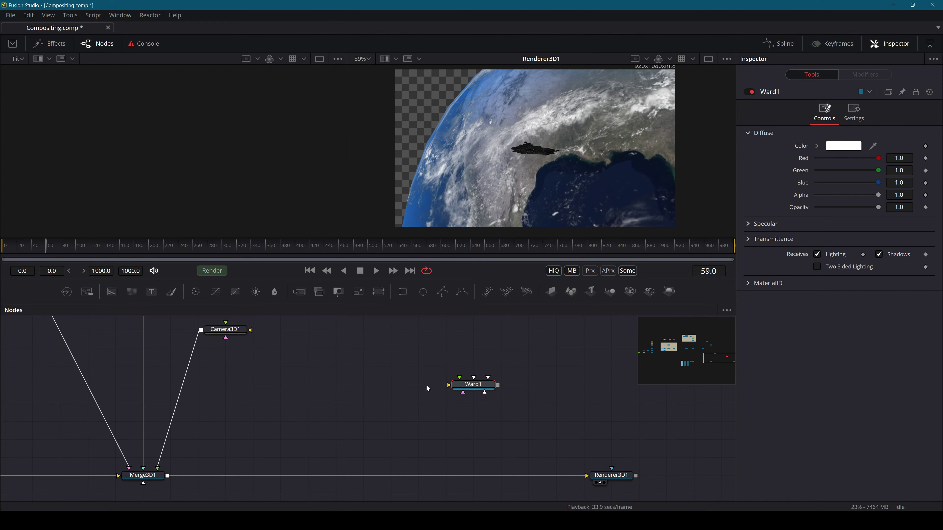
Place Ward1 just below the Earth group and show its material preview in the first viewer
drag(457, 387, 2, 331)
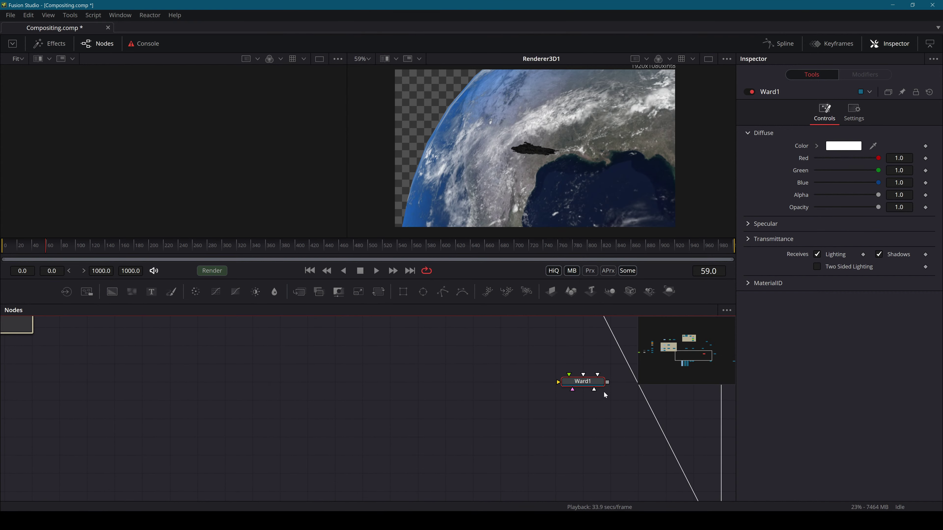
drag(590, 383, 205, 363)
key(1)
drag(163, 129, 174, 149)
drag(134, 371, 537, 472)
drag(595, 464, 230, 464)
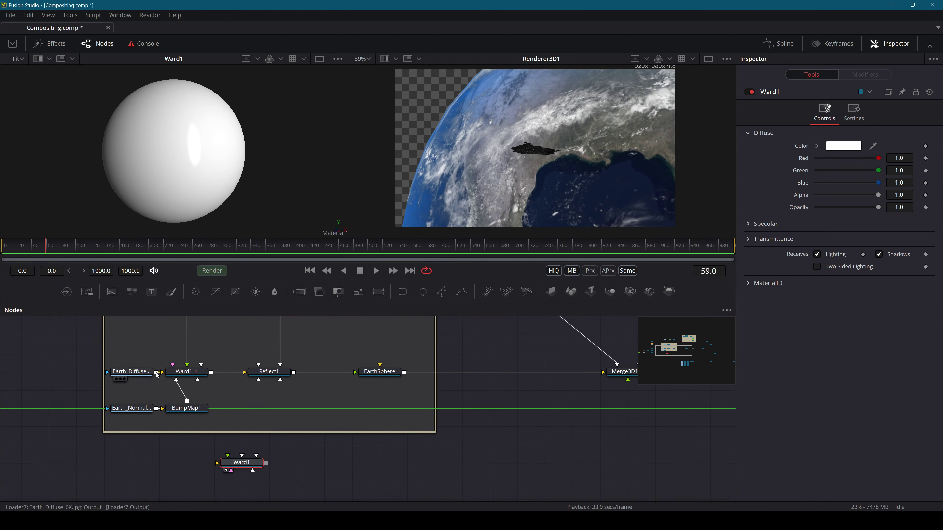
Connect the Earth diffuse texture to Ward1's Diffuse Color Material input and BumpMap1 to its bump map input
drag(156, 373, 237, 462)
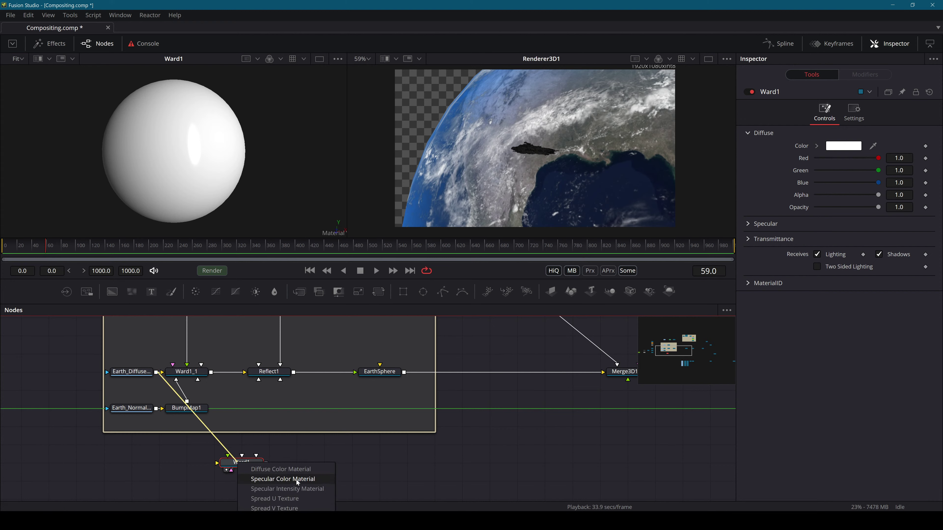
click(281, 469)
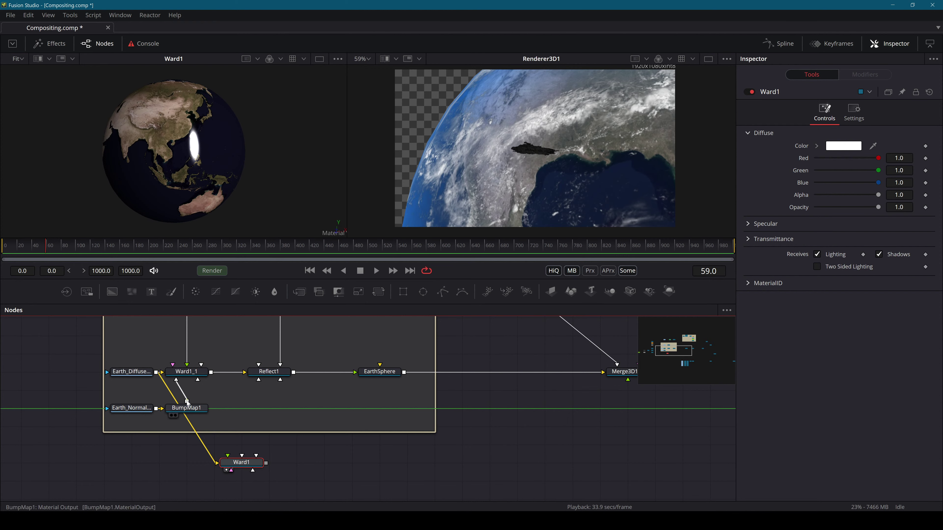
drag(186, 401, 247, 464)
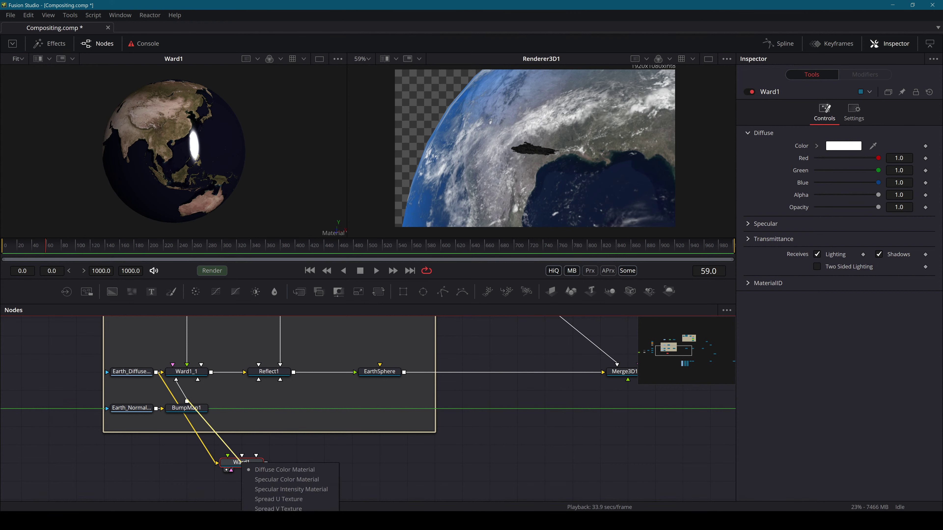
click(269, 518)
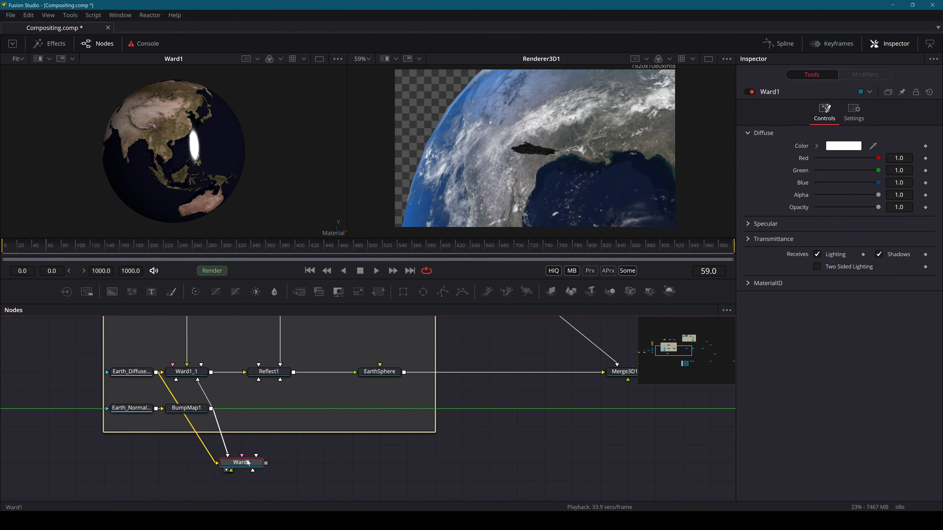
Connect the Earth glossiness texture to Ward1's Specular Color Material input and check the highlight on the material preview
drag(239, 389, 282, 423)
drag(234, 345, 233, 405)
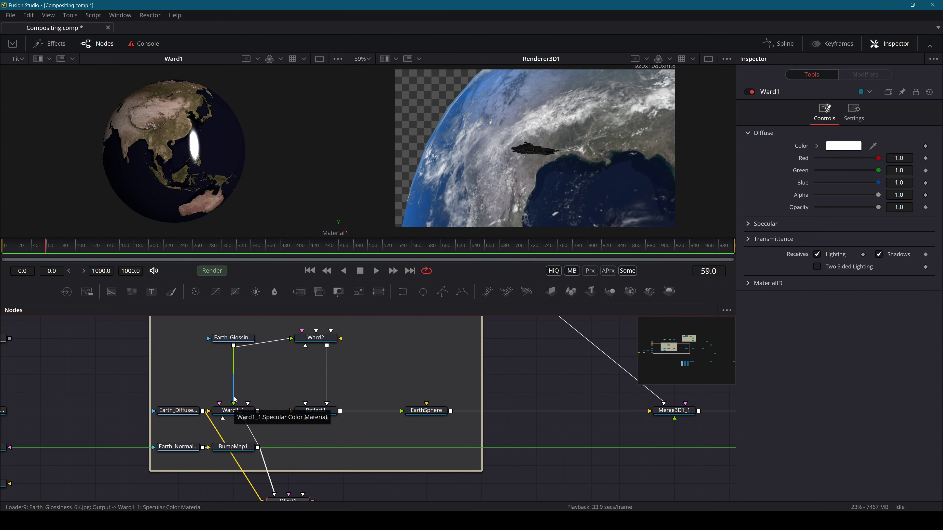
drag(234, 345, 297, 481)
click(338, 442)
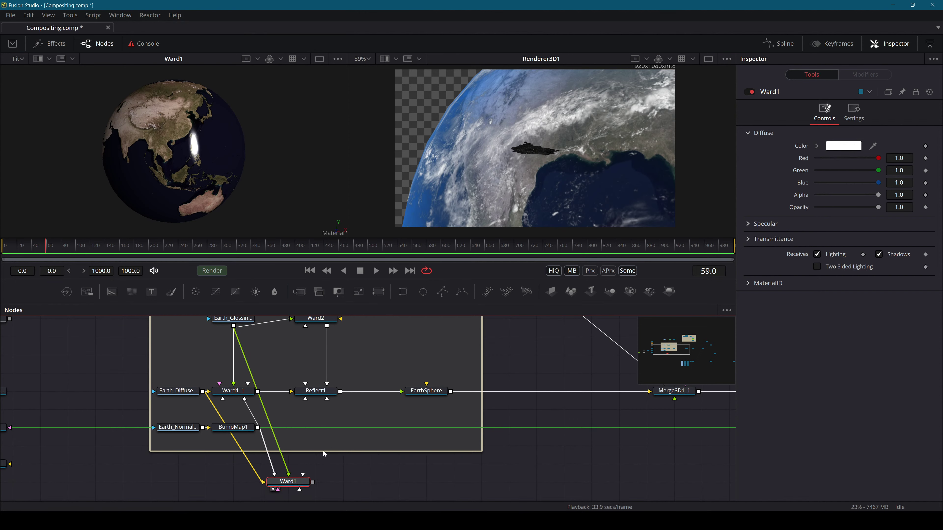
mouse_move(196, 124)
mouse_down()
mouse_move(184, 132)
mouse_move(186, 155)
mouse_move(204, 143)
mouse_move(122, 122)
mouse_move(150, 118)
mouse_move(134, 156)
mouse_move(179, 164)
mouse_move(169, 118)
mouse_move(192, 126)
mouse_up()
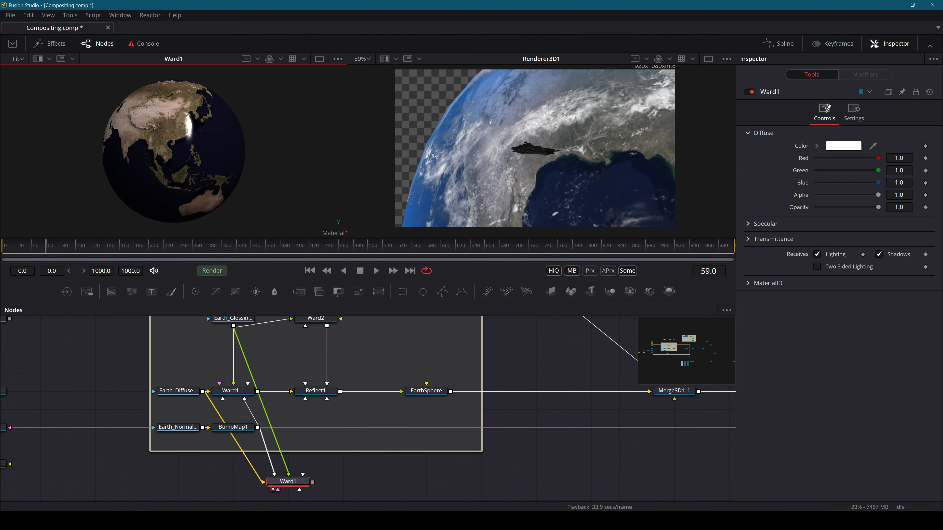
click(631, 457)
key(shift+space)
text(ac)
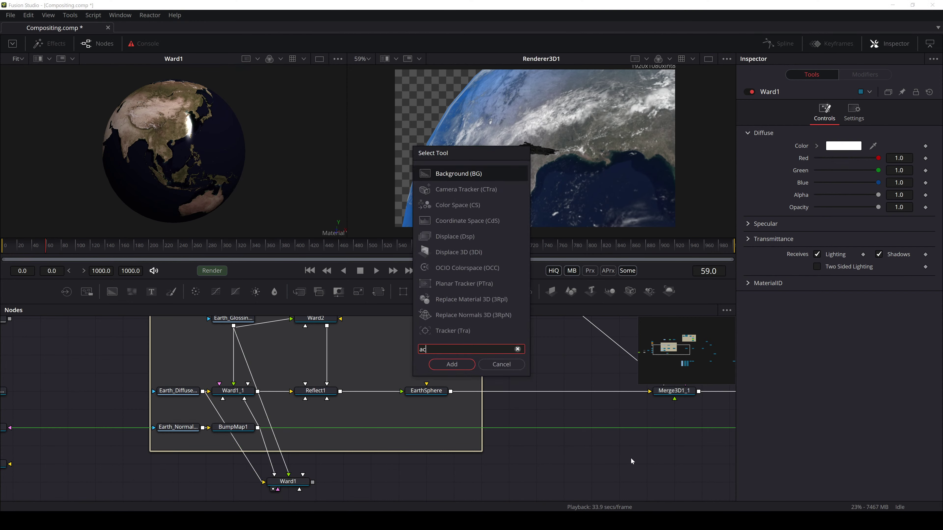
key(Escape)
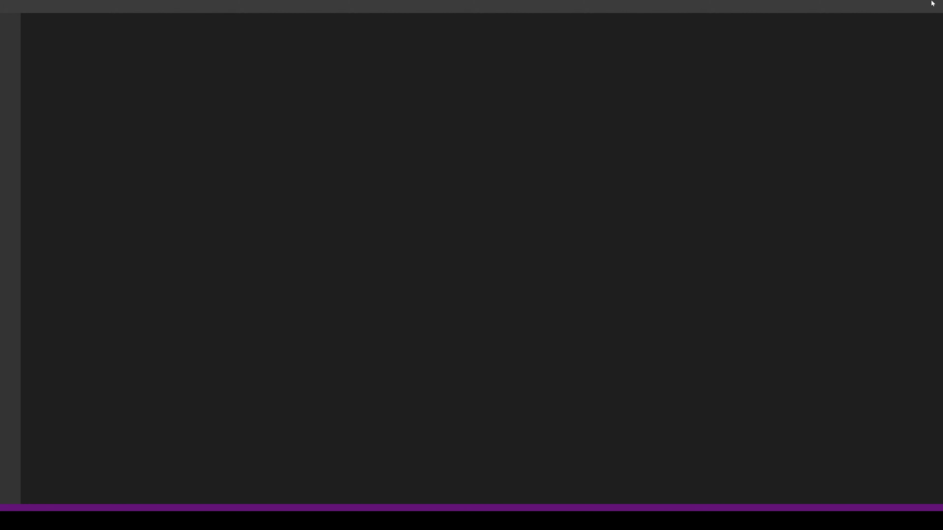
Install the AccuShader plug-in with its setup wizard and close the installer
click(894, 5)
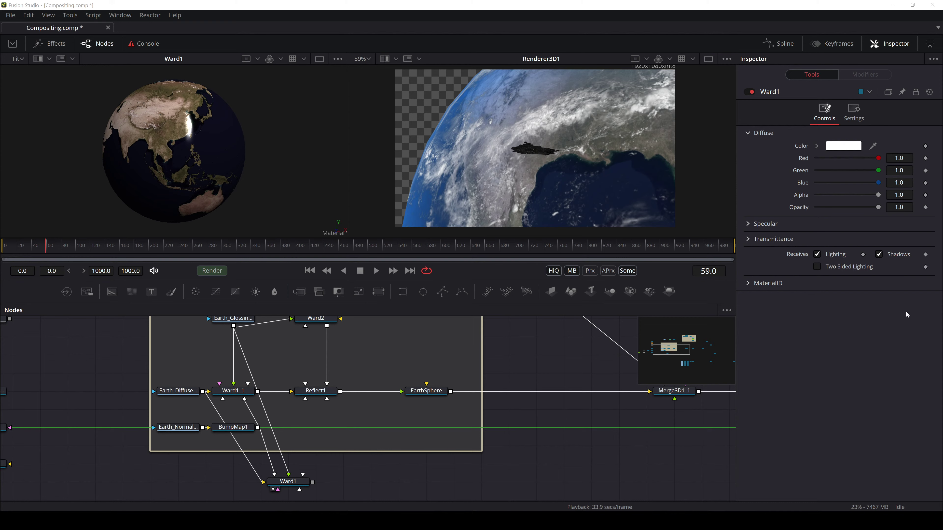
drag(905, 314, 543, 352)
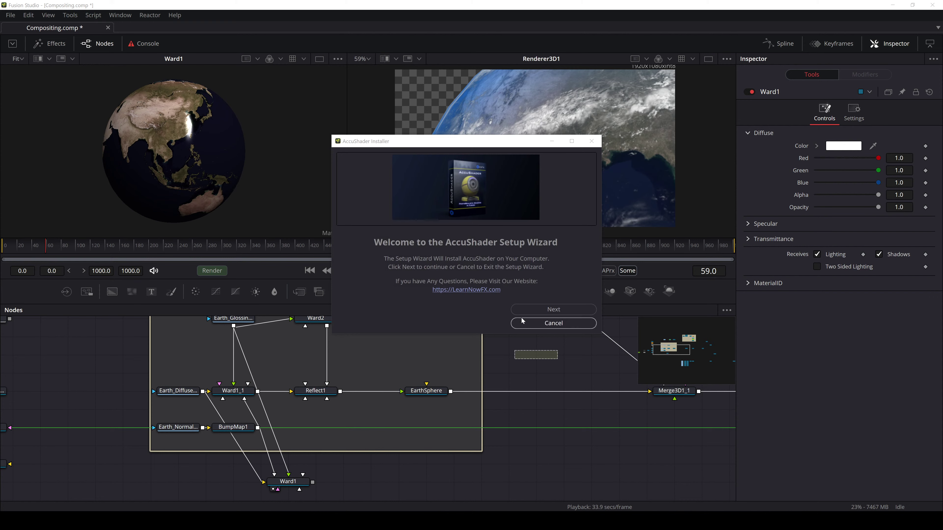
click(560, 310)
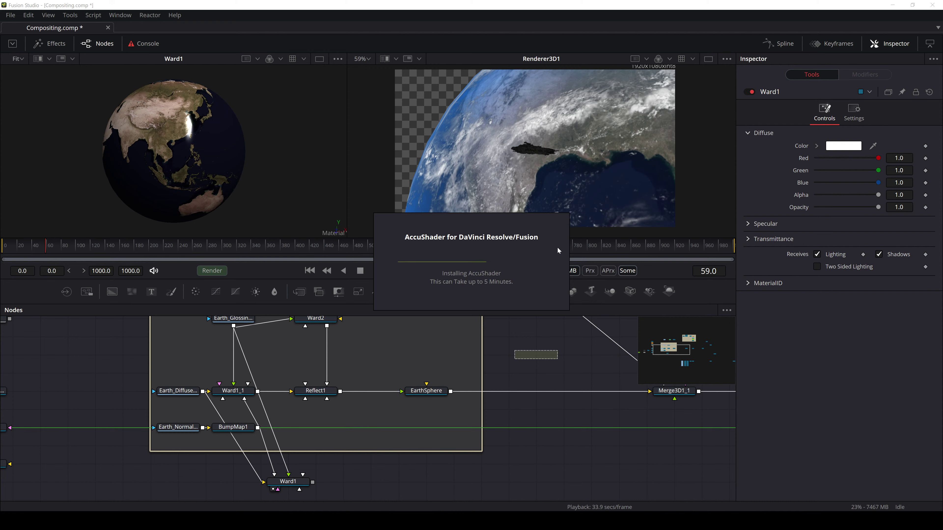
click(560, 339)
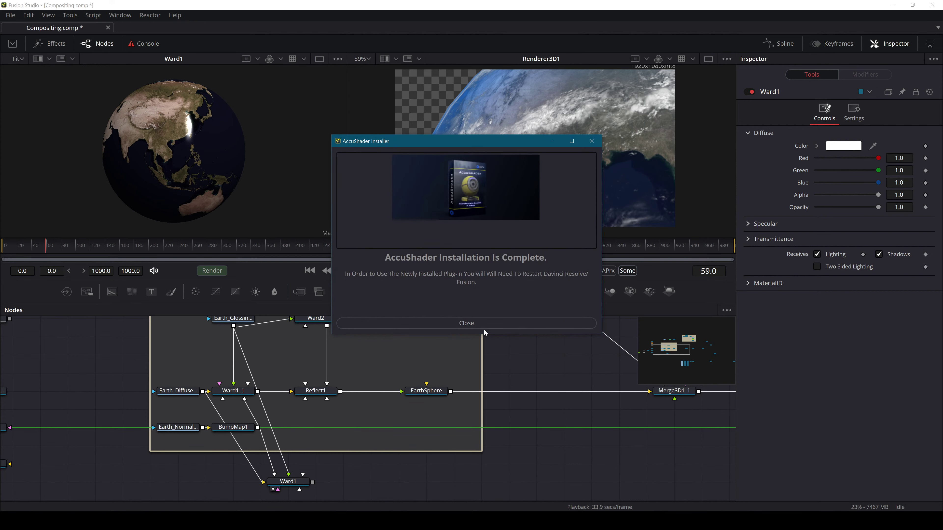
click(484, 323)
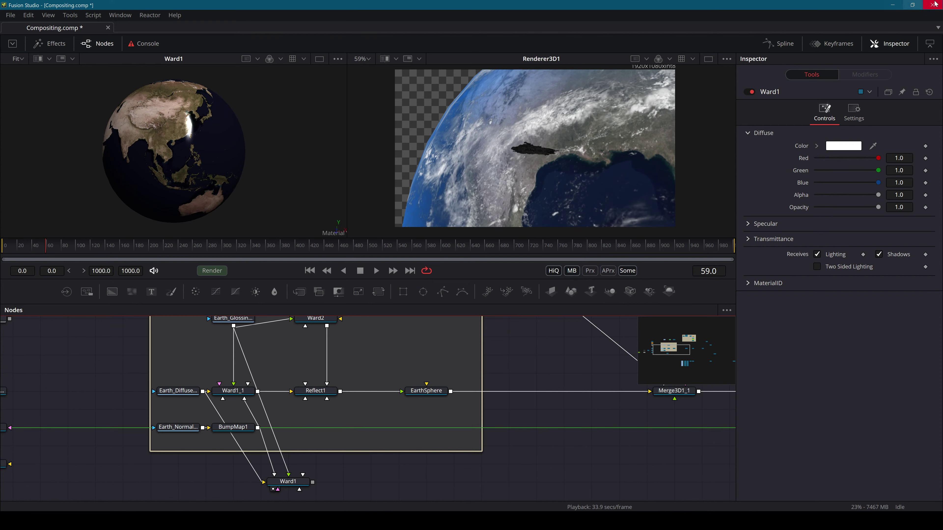
Save the composition, restart Fusion Studio and reopen Compositing.comp
key(ctrl+s)
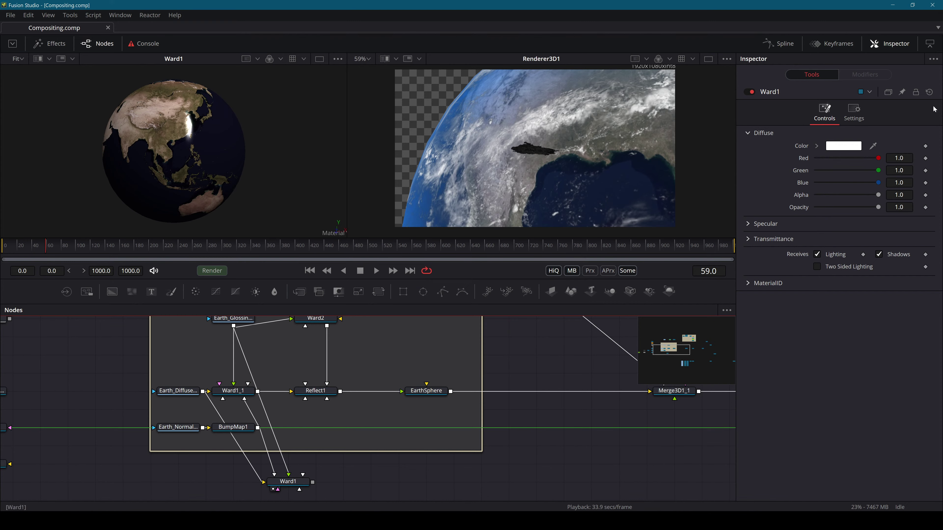
click(931, 5)
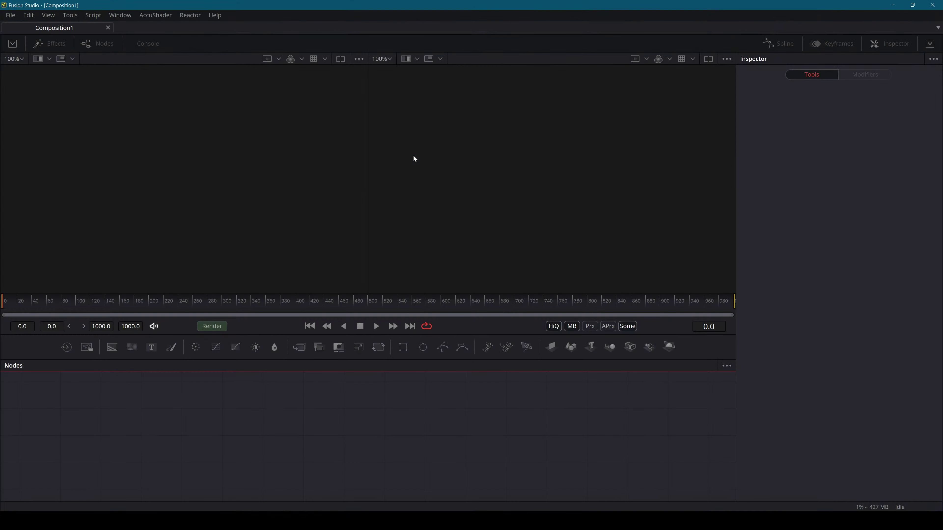
click(10, 15)
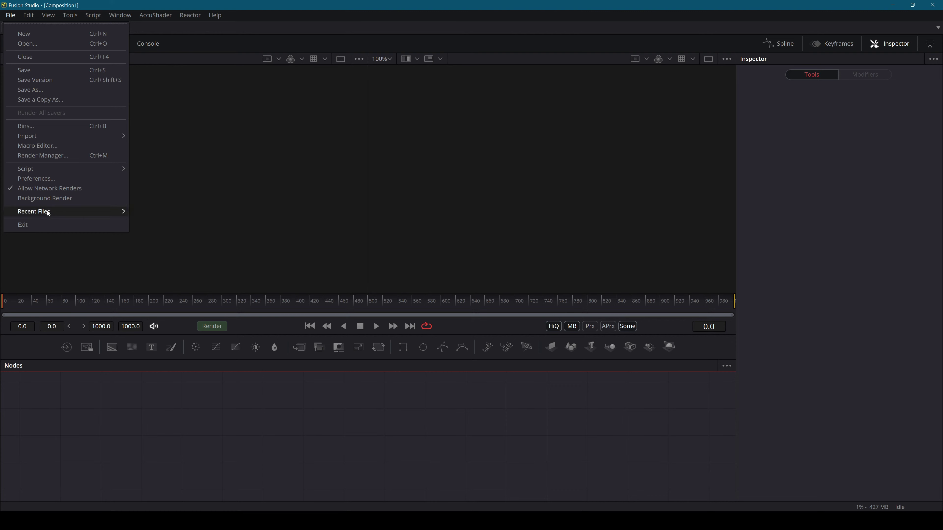
mouse_move(47, 210)
click(197, 219)
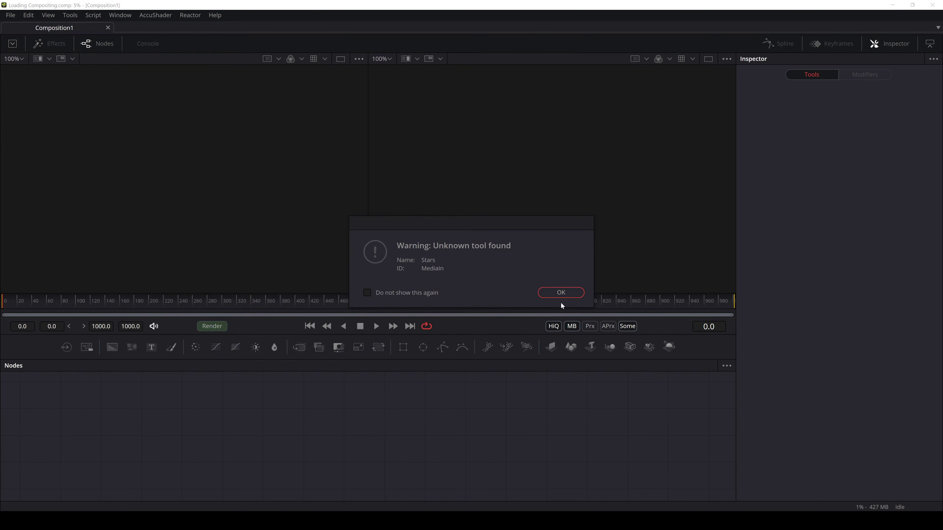
click(567, 294)
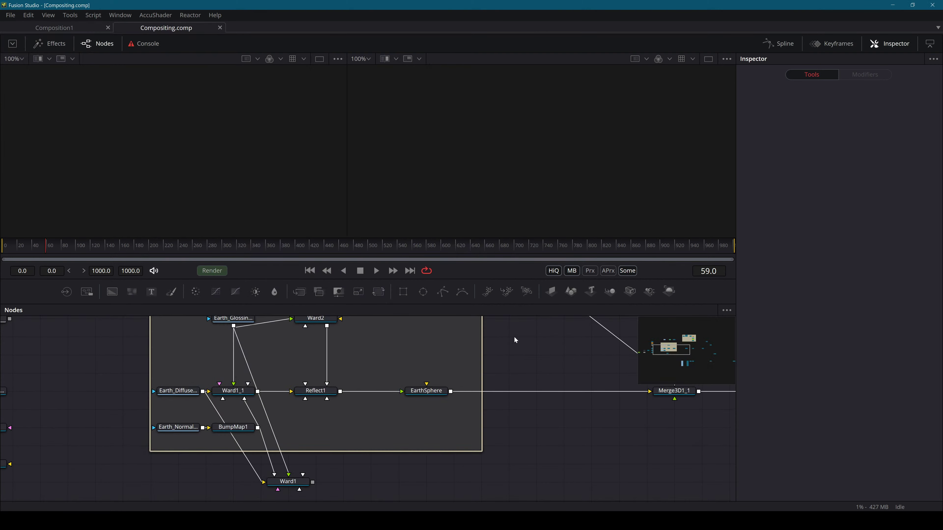
Find the Renderer3D1 node after Merge3D1 and show its rendered output in the second viewer
drag(588, 338, 379, 381)
drag(520, 418, 211, 386)
drag(642, 388, 476, 246)
drag(564, 350, 242, 331)
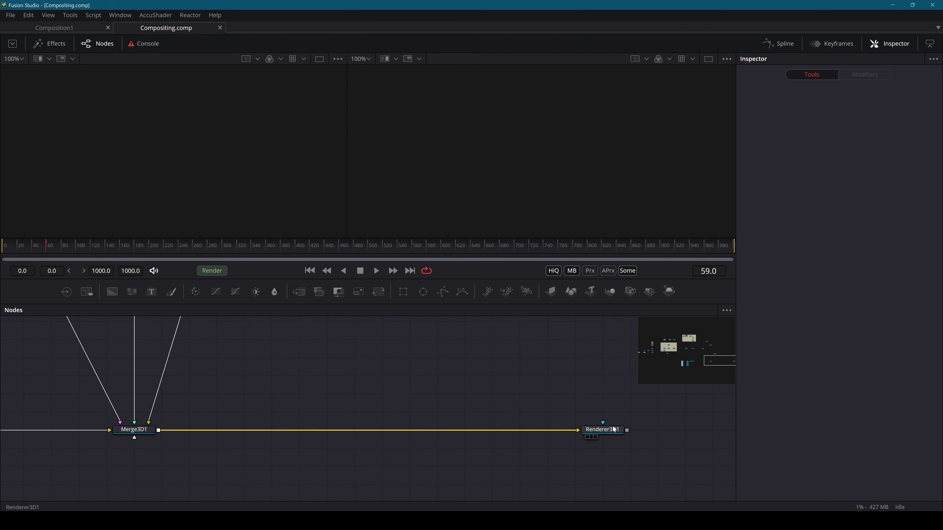
drag(335, 338, 415, 327)
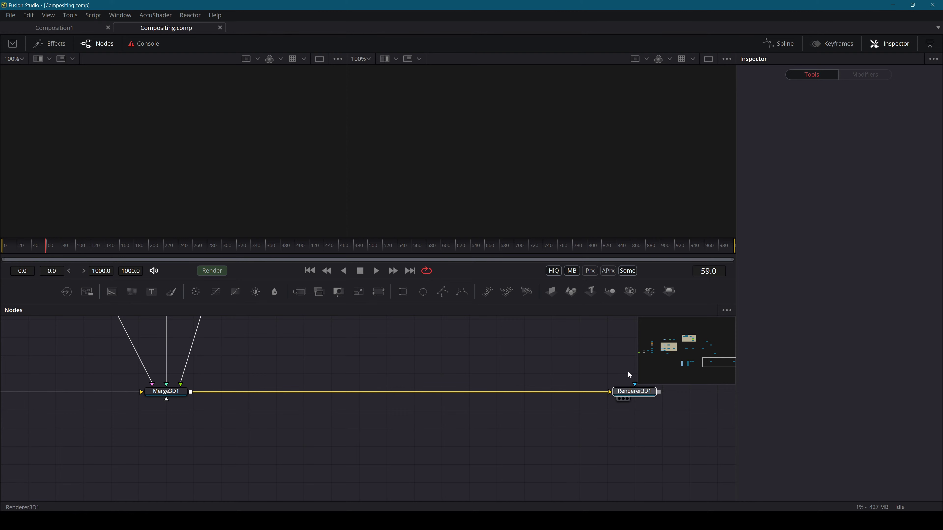
drag(387, 380, 480, 366)
Connect the six Space_Warship diffuse textures to the matching Warship_Mat materials 3, 4, 5, 6, 1 and 2, and inspect the ship in the render
drag(252, 442, 698, 496)
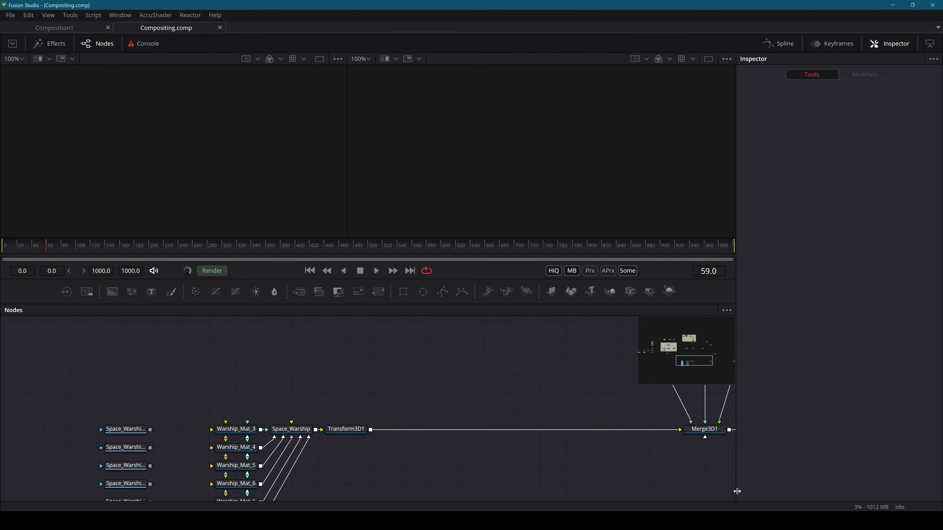
drag(237, 407, 457, 378)
mouse_move(349, 387)
mouse_down()
mouse_move(326, 353)
mouse_move(375, 389)
mouse_move(349, 386)
mouse_up()
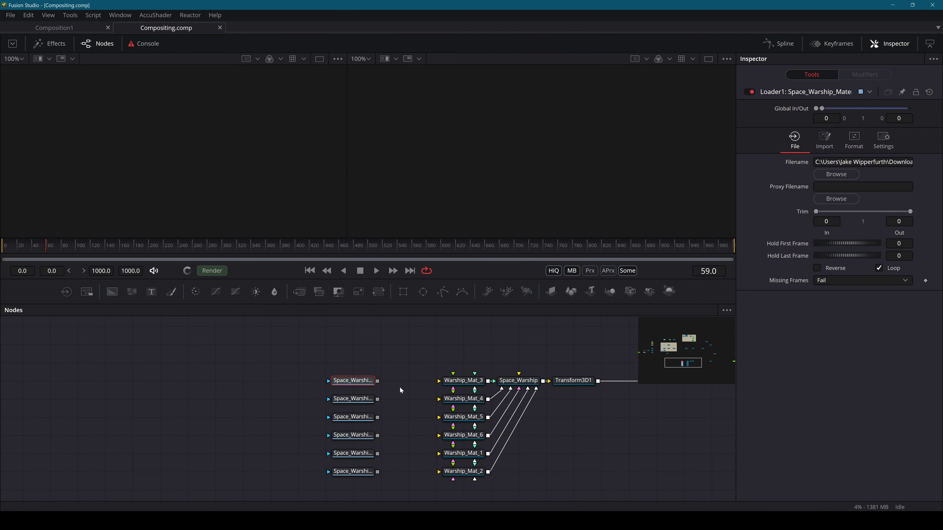
click(460, 382)
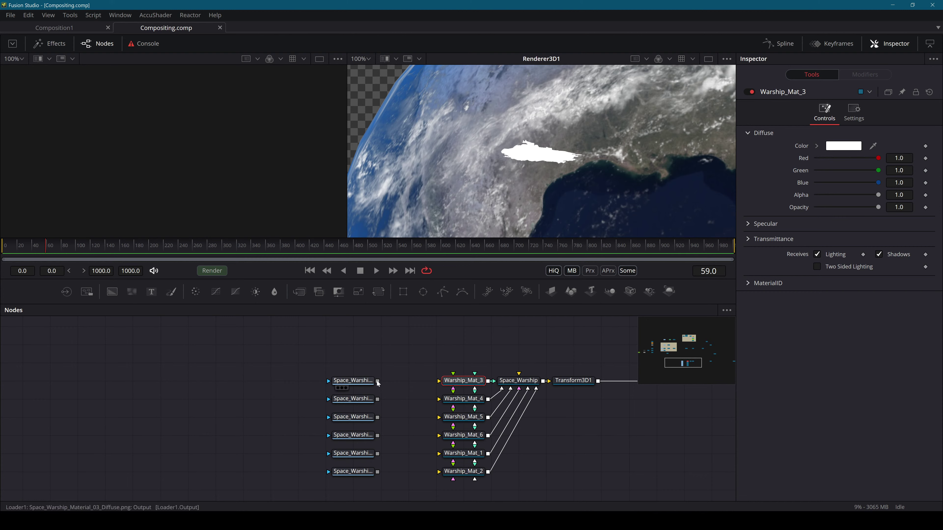
drag(377, 381, 437, 382)
drag(378, 399, 439, 399)
drag(378, 417, 439, 418)
drag(377, 435, 438, 435)
drag(378, 454, 439, 453)
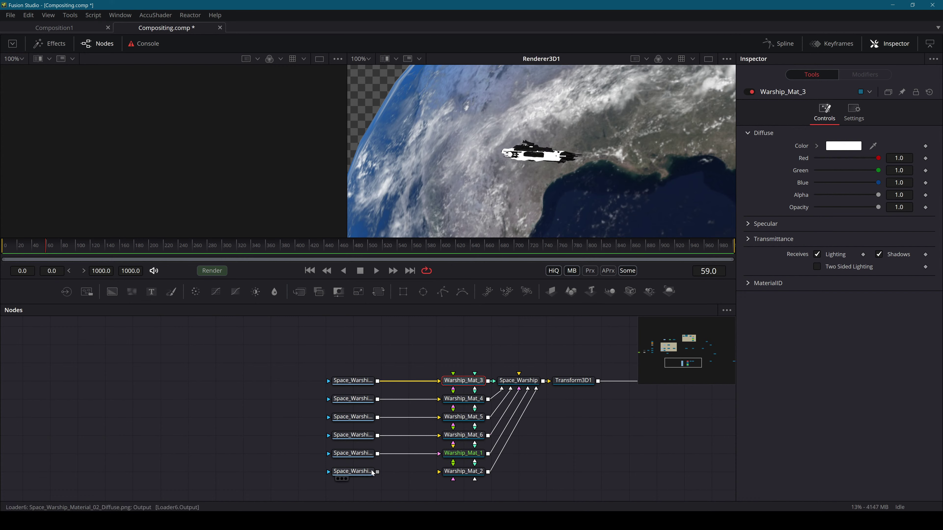
drag(377, 471, 439, 471)
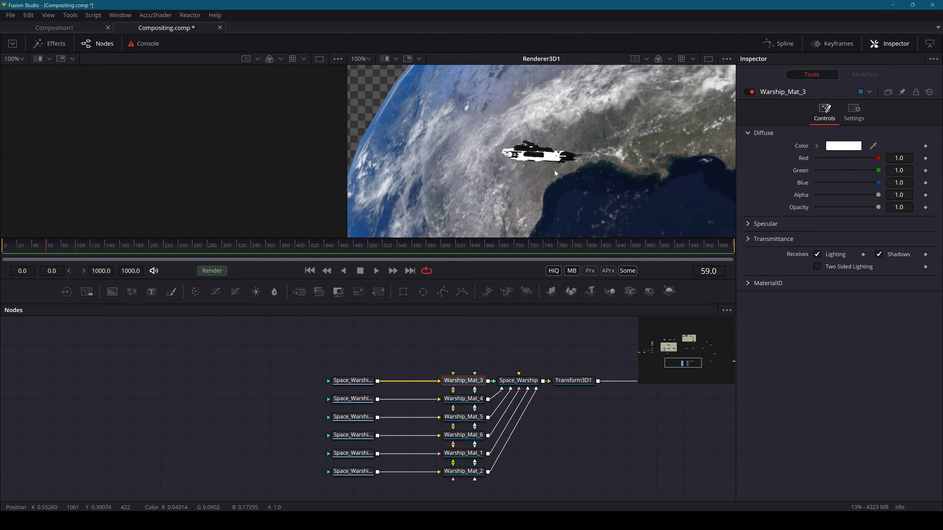
scroll(554, 149, up, 2)
scroll(554, 152, up, 3)
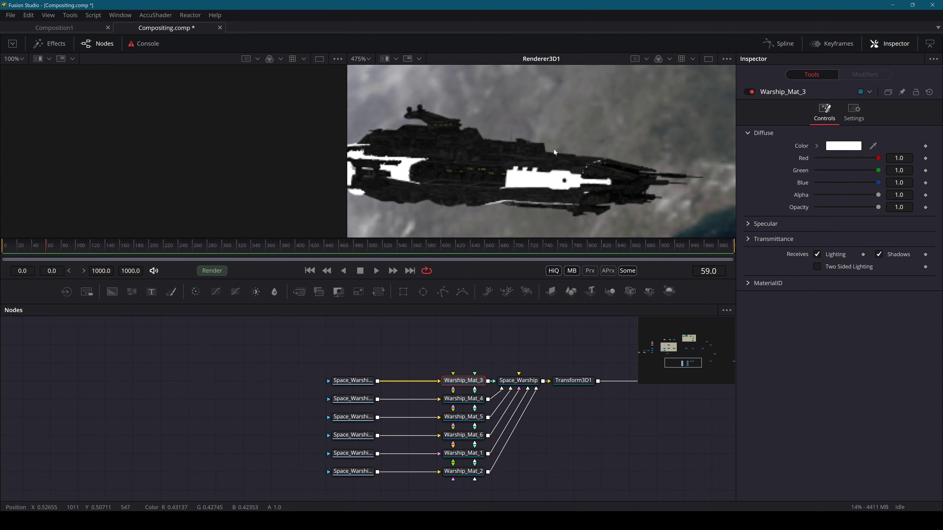
scroll(554, 149, up, 2)
scroll(554, 149, down, 9)
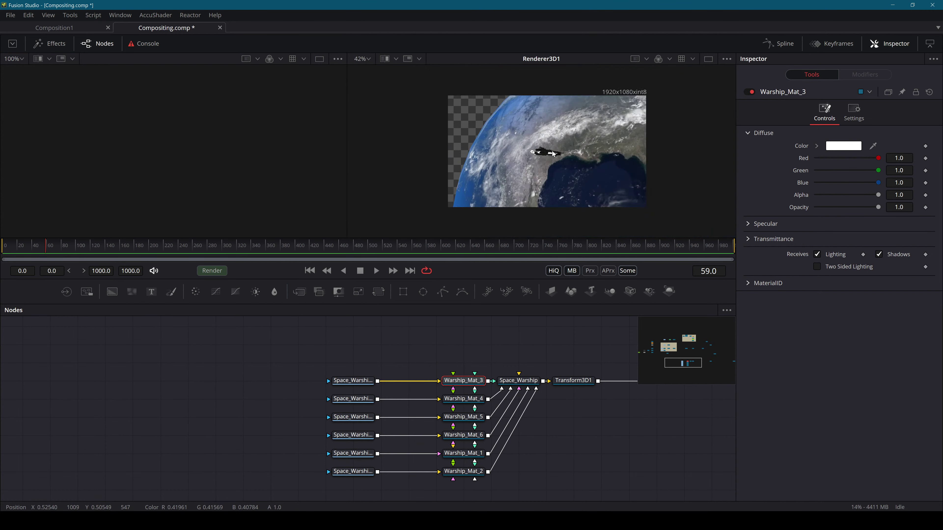
scroll(553, 153, up, 1)
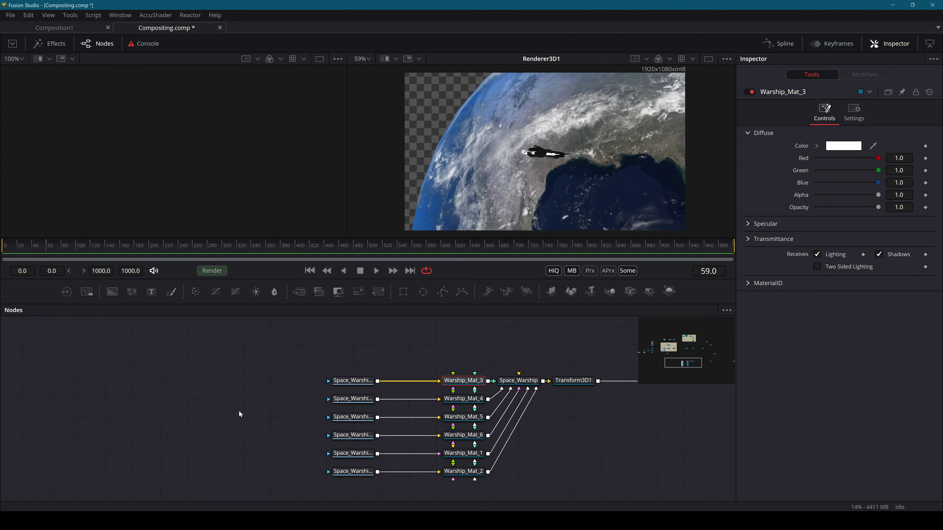
Try to find the AccuShader material in the tool search with the terms "Accu", "acu" and "shad"
drag(199, 416, 431, 427)
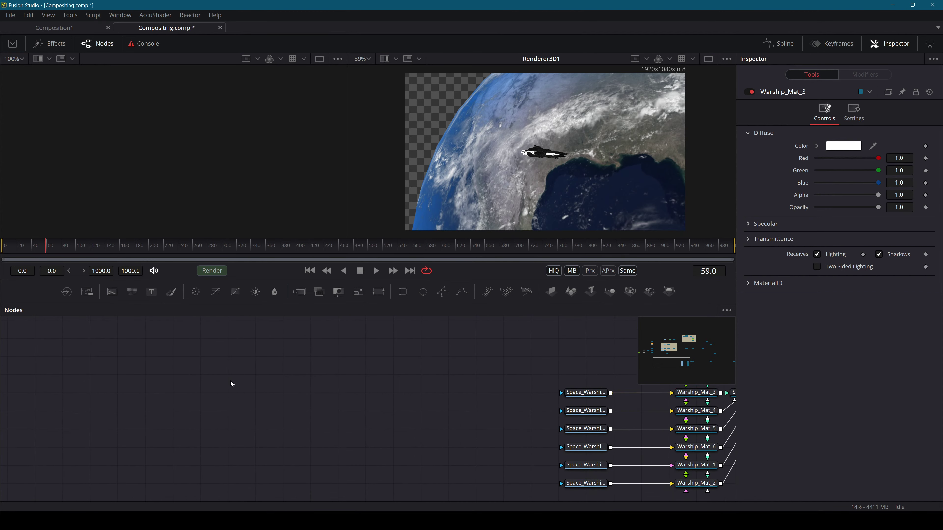
key(shift+space)
text(Accu)
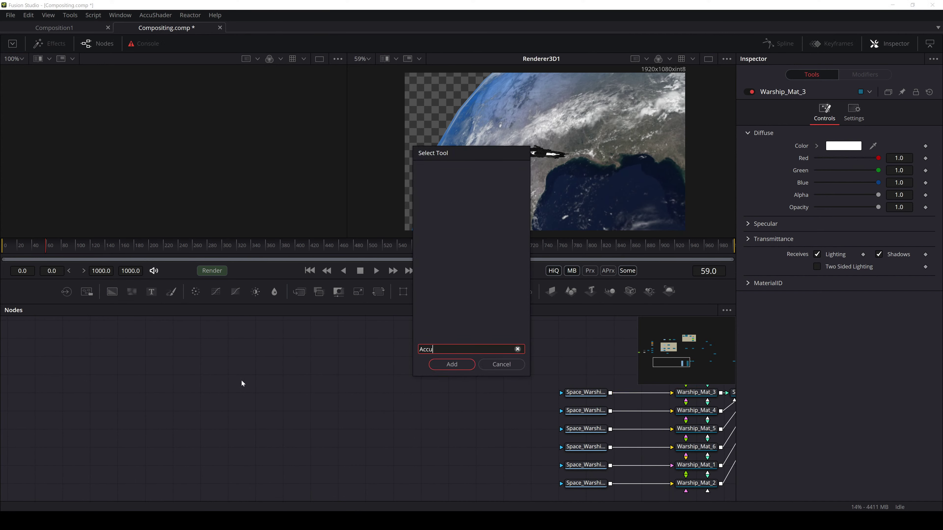
key(BackSpace)
key(BackSpace)
key(BackSpace)
text(acu)
key(Escape)
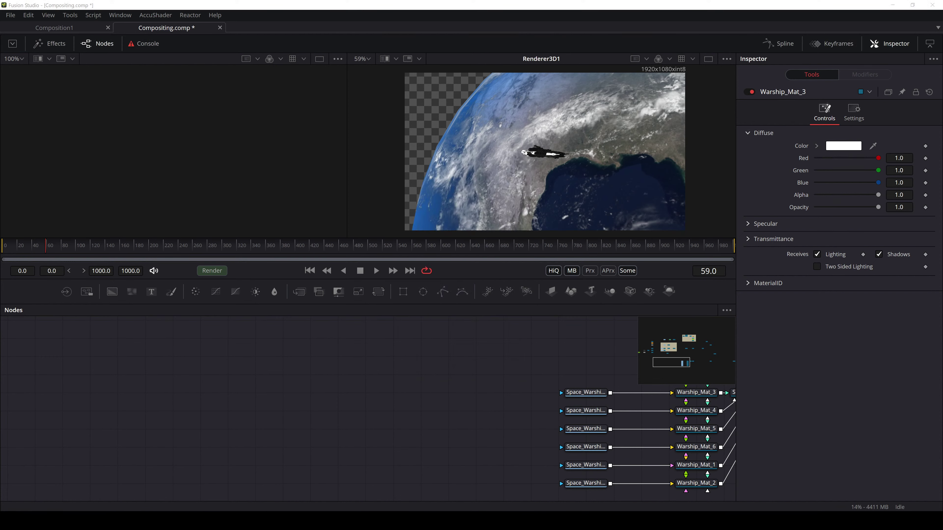
click(526, 383)
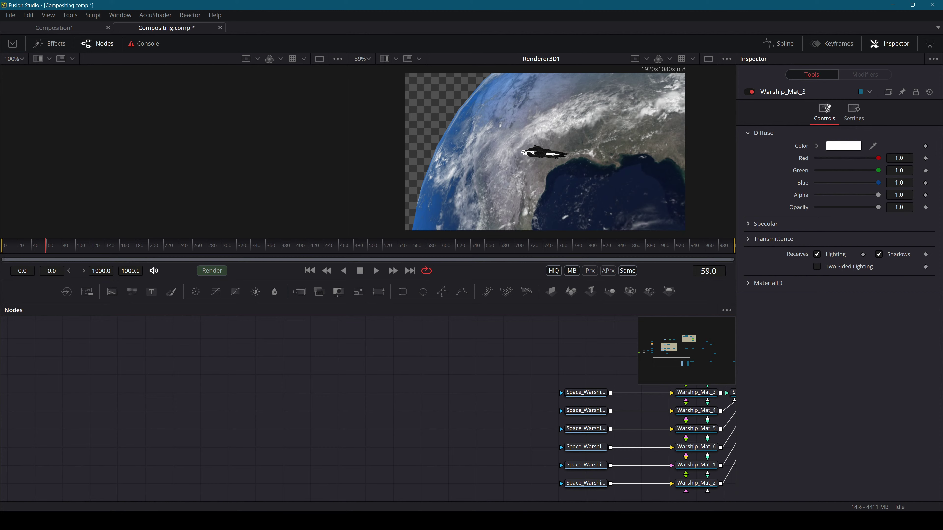
key(shift+space)
text(acu)
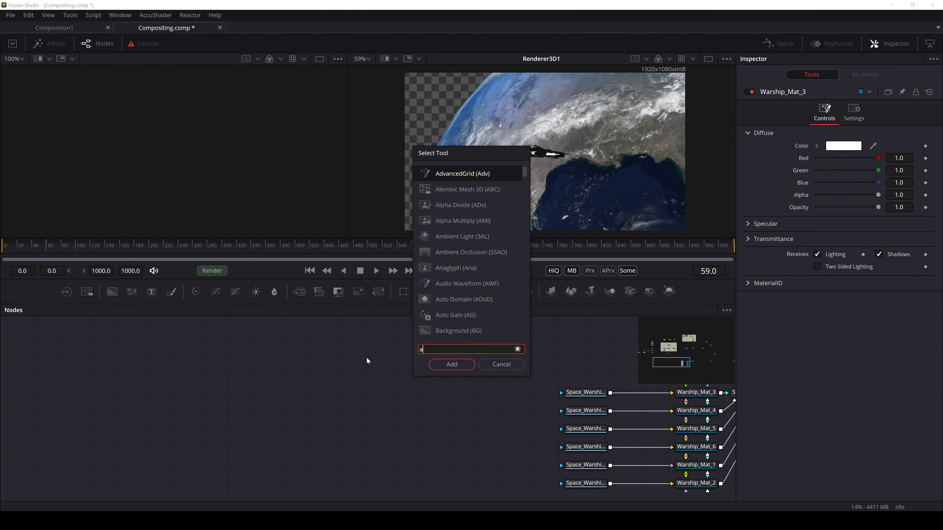
key(BackSpace)
key(BackSpace)
key(BackSpace)
text(shad)
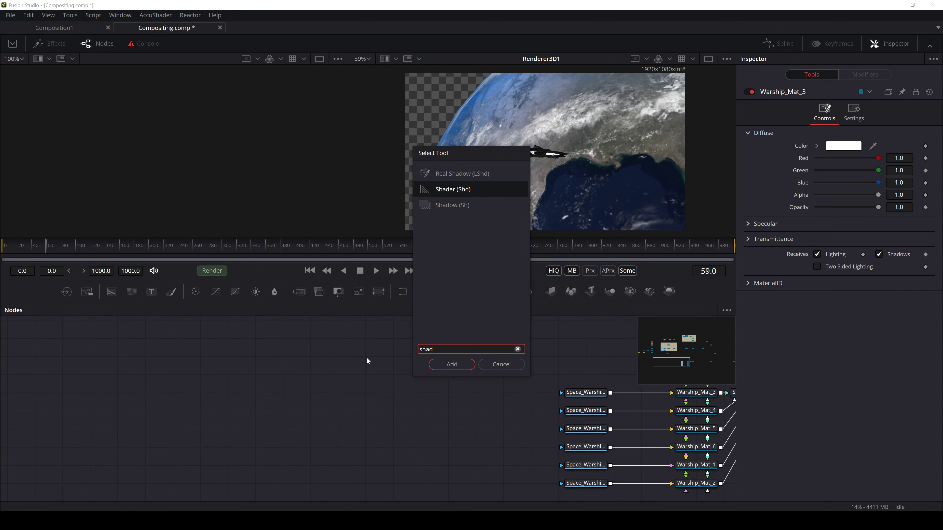
key(Return)
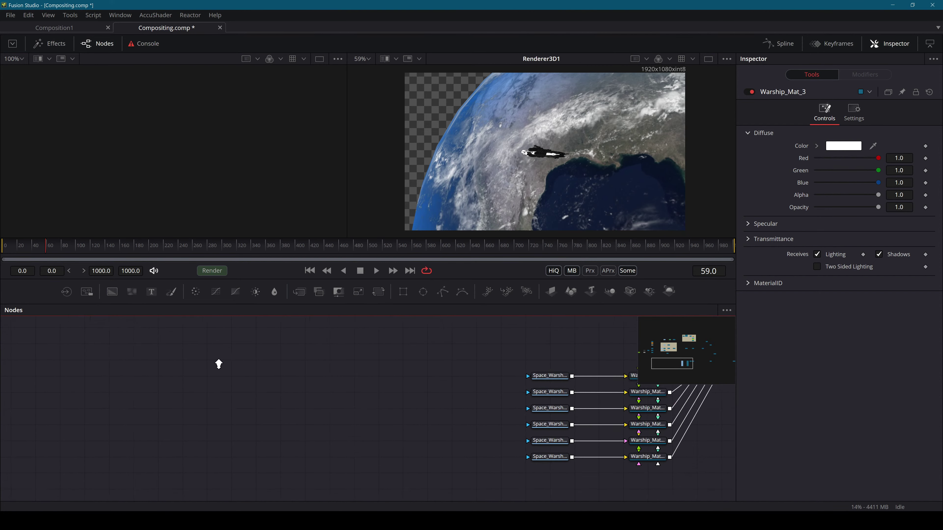
Add a Principled BRDF material from the Learn Now FX effects to an empty area of the node graph
click(62, 45)
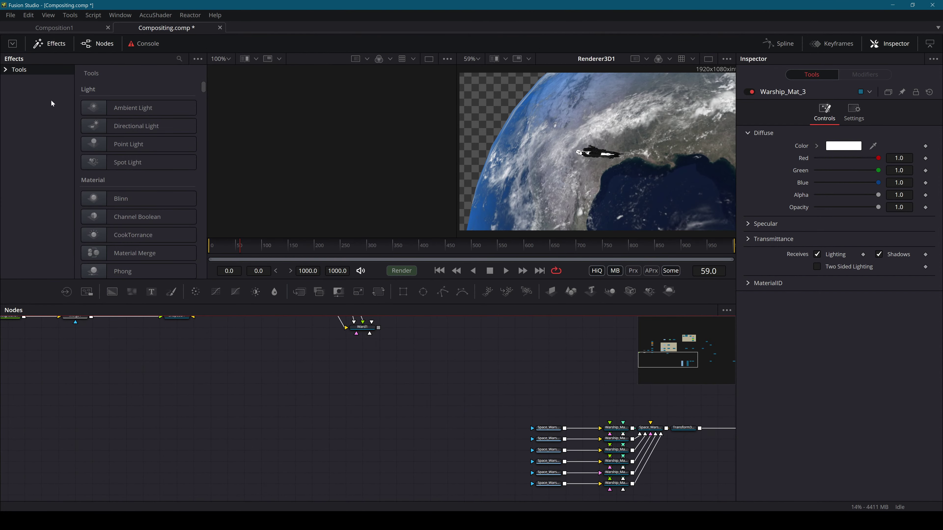
click(40, 207)
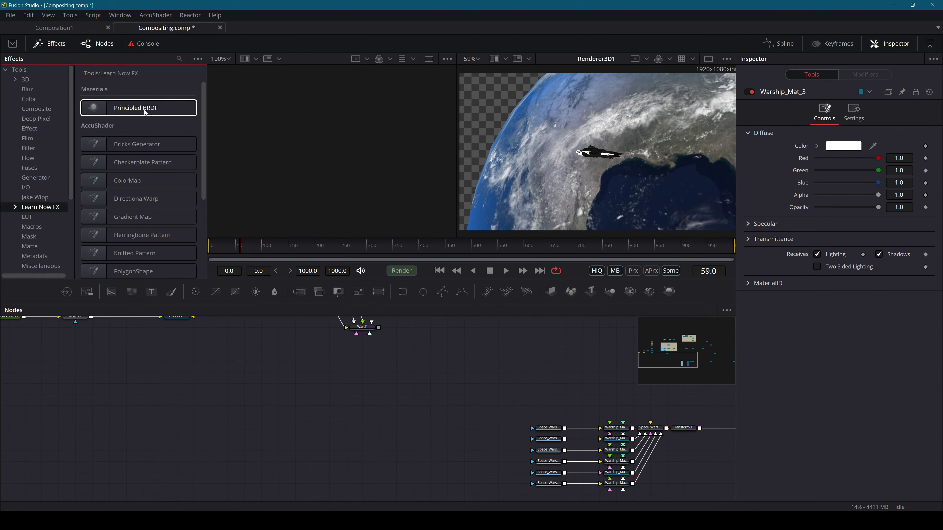
drag(143, 109, 221, 127)
drag(284, 374, 283, 374)
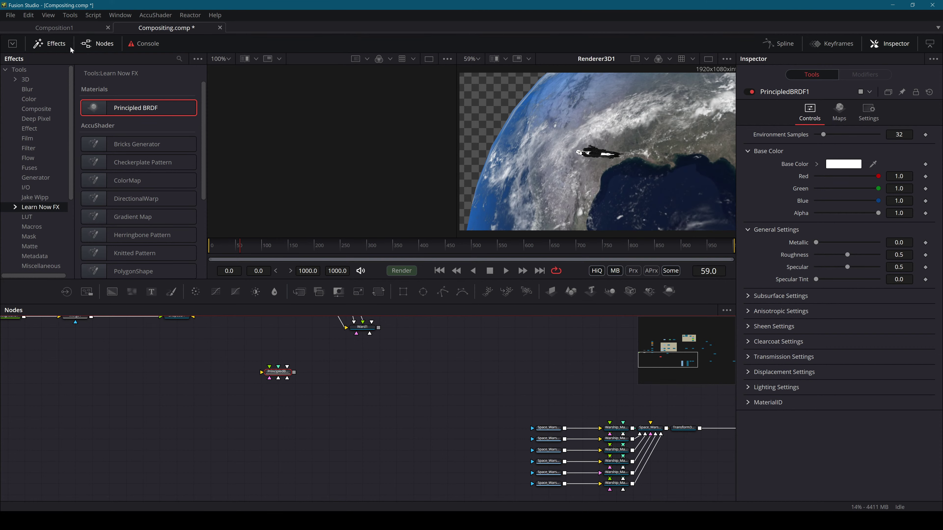
click(61, 44)
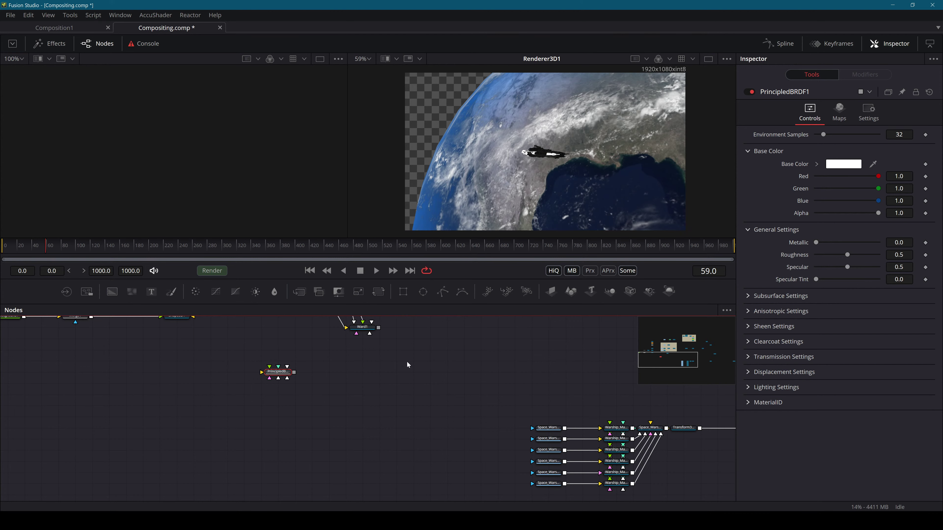
Preview PrincipledBRDF1 in the first viewer and look through its Subsurface and Anisotropic settings
scroll(407, 365, up, 3)
drag(167, 362, 239, 388)
key(1)
click(748, 296)
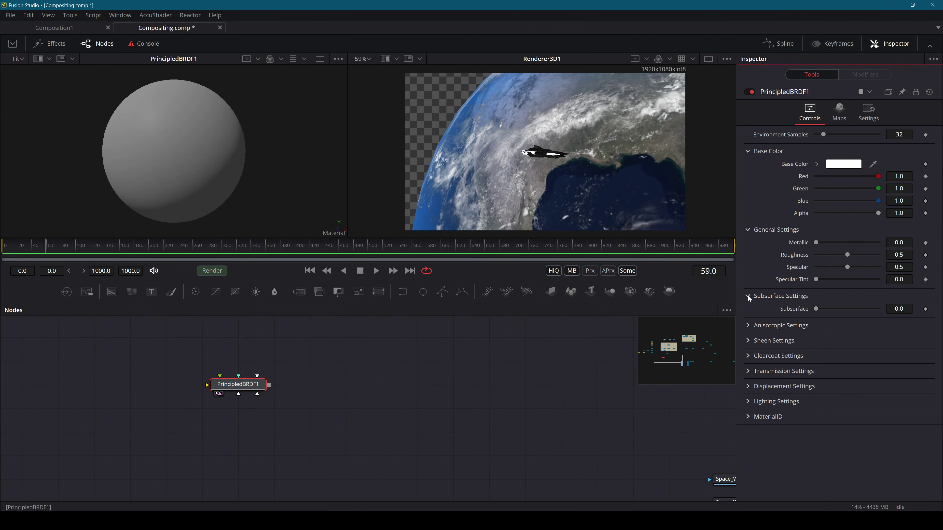
click(747, 296)
click(748, 312)
click(748, 312)
Place PrincipledBRDF1 beside Ward1 and connect the Earth diffuse texture to its Base Color Material input
drag(256, 403, 477, 454)
drag(474, 403, 452, 424)
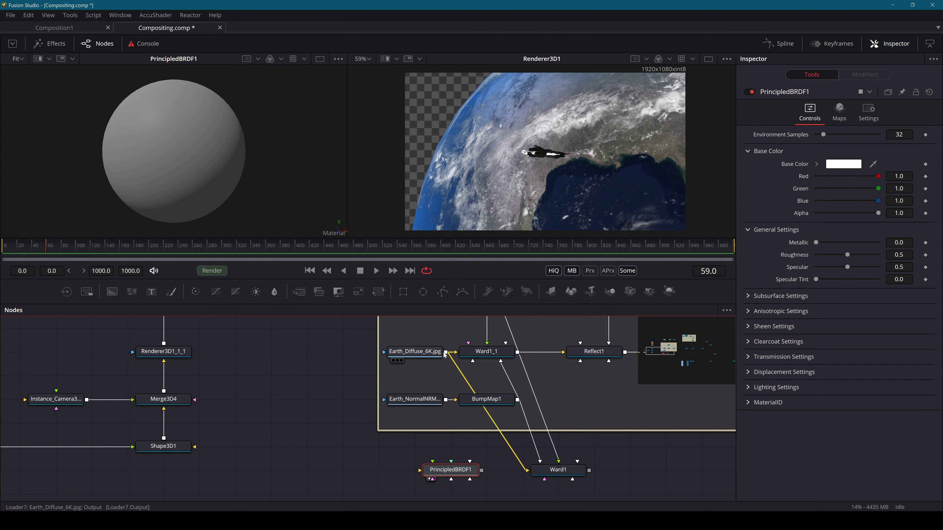
drag(445, 353, 450, 470)
click(487, 415)
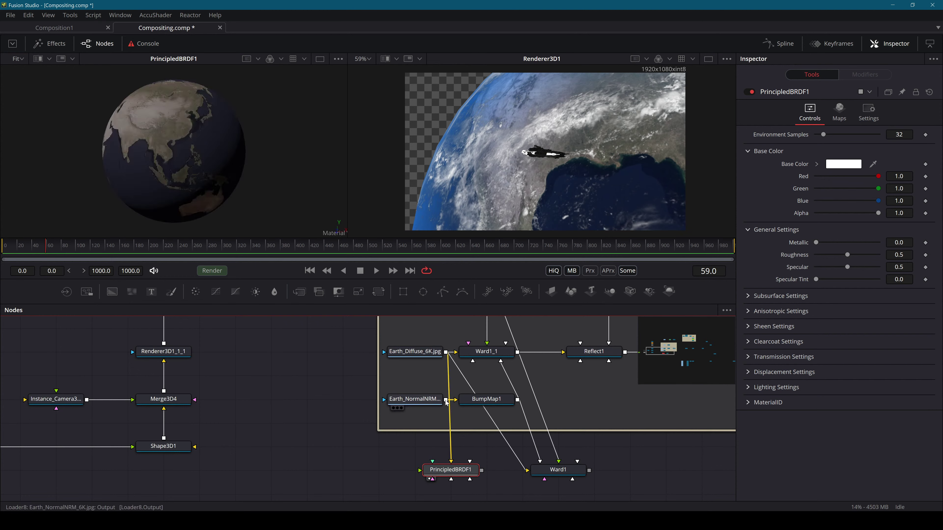
Connect the Earth normal texture to PrincipledBRDF1's Displacement Material input and check the material preview
drag(445, 400, 458, 467)
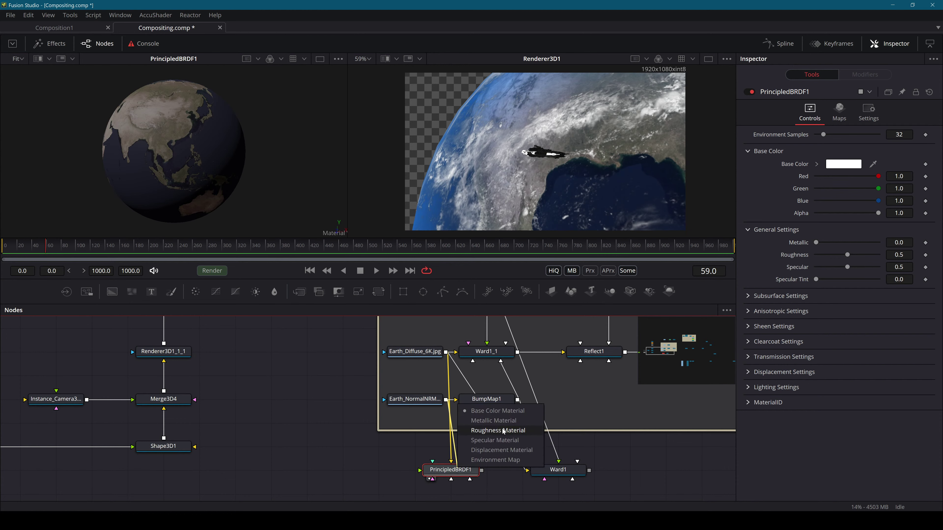
click(513, 453)
drag(427, 407, 403, 442)
drag(444, 376, 451, 411)
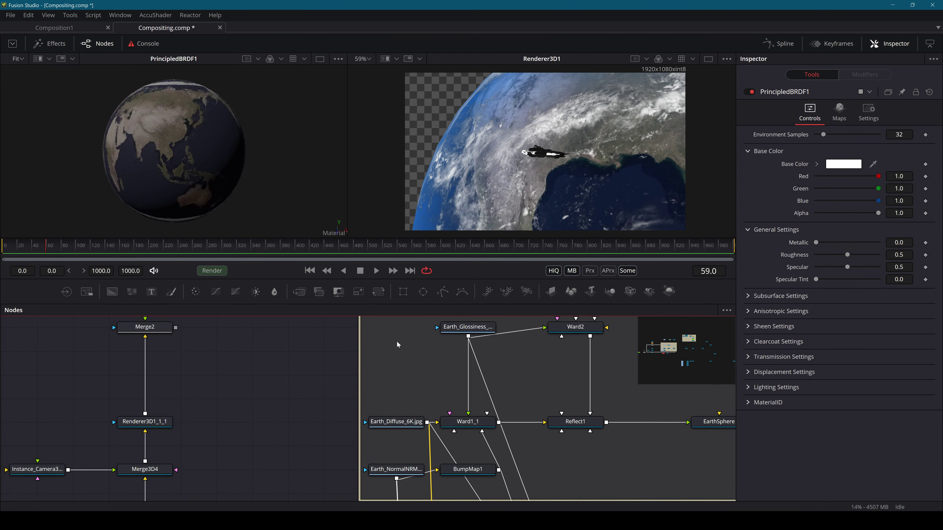
drag(201, 131, 111, 132)
Disconnect the Earth normal texture from PrincipledBRDF1 while keeping the diffuse texture connected
drag(449, 424, 415, 296)
click(402, 393)
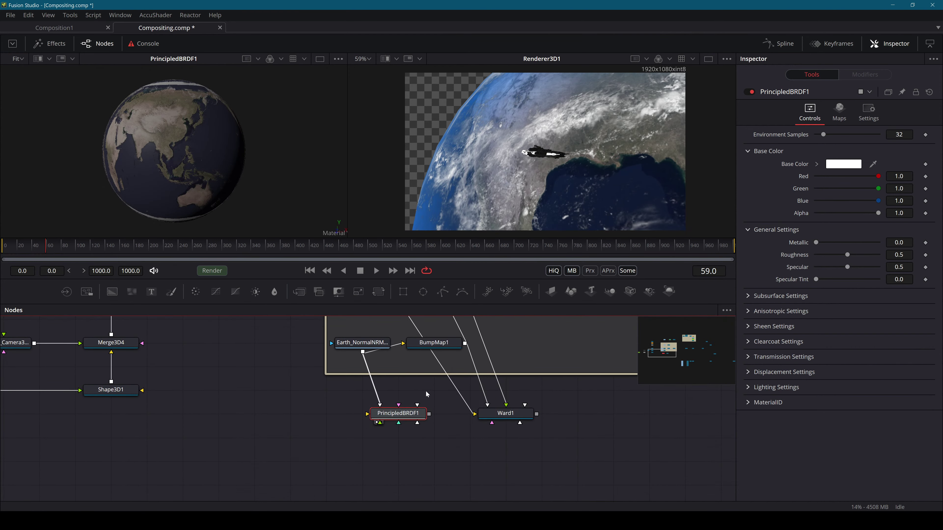
drag(425, 391, 435, 459)
key(ctrl+z)
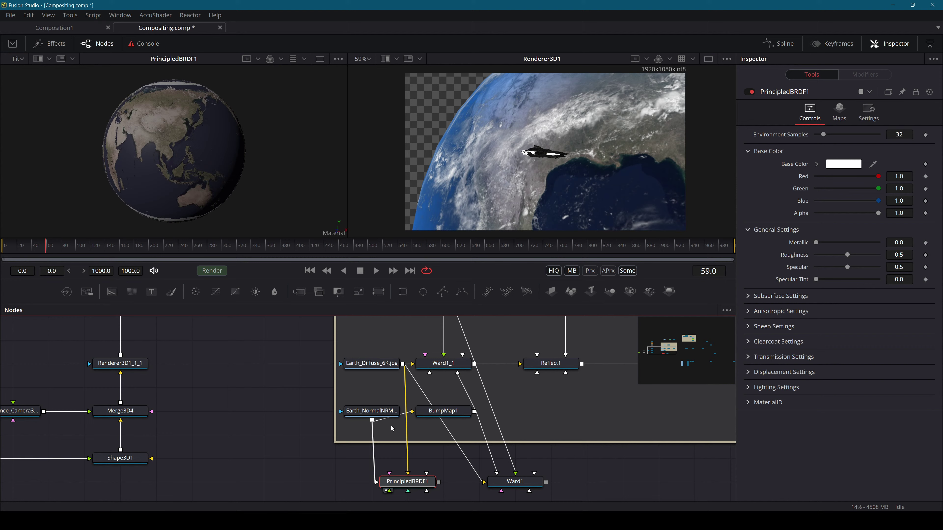
click(375, 473)
Connect the Earth glossiness texture to PrincipledBRDF1's Metallic Material input and shift the preview lighting to check the highlight
drag(414, 426, 398, 466)
drag(426, 315, 398, 481)
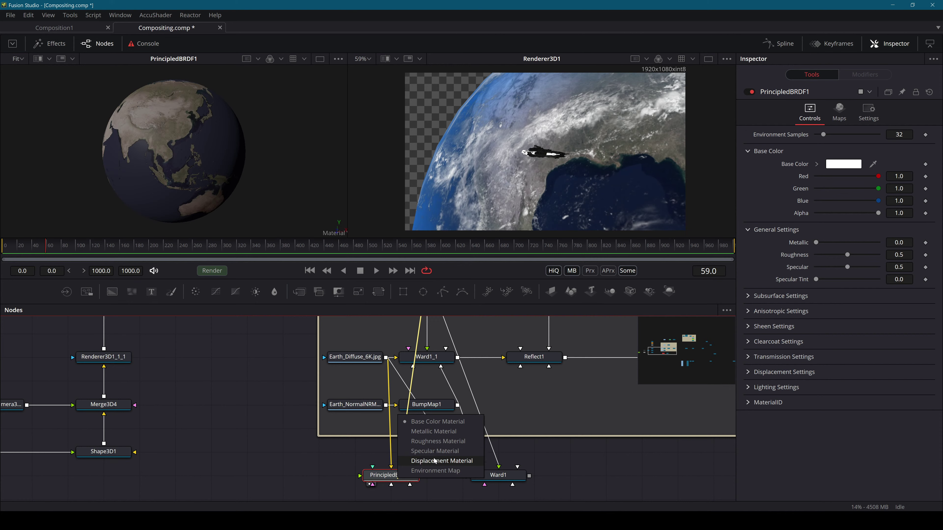
click(439, 433)
drag(163, 139, 240, 153)
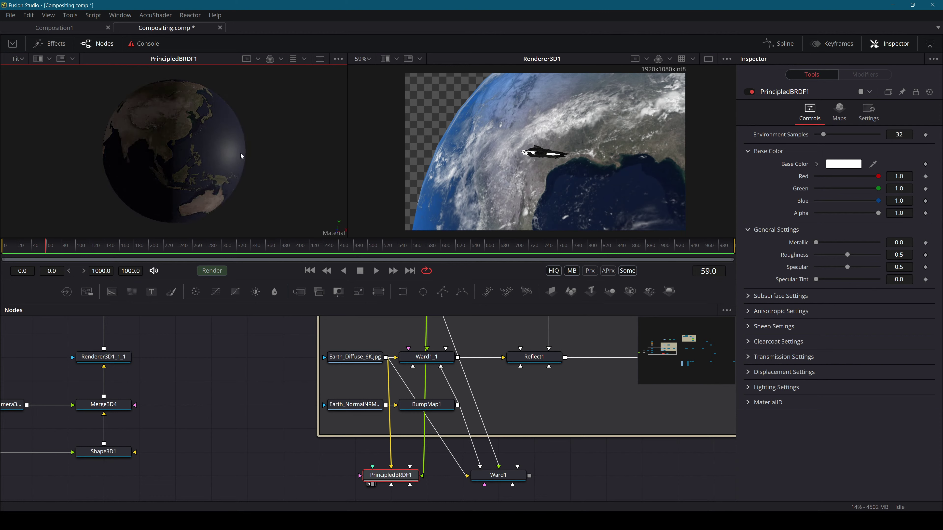
Delete the PrincipledBRDF1 material node from the node graph
drag(311, 459, 451, 478)
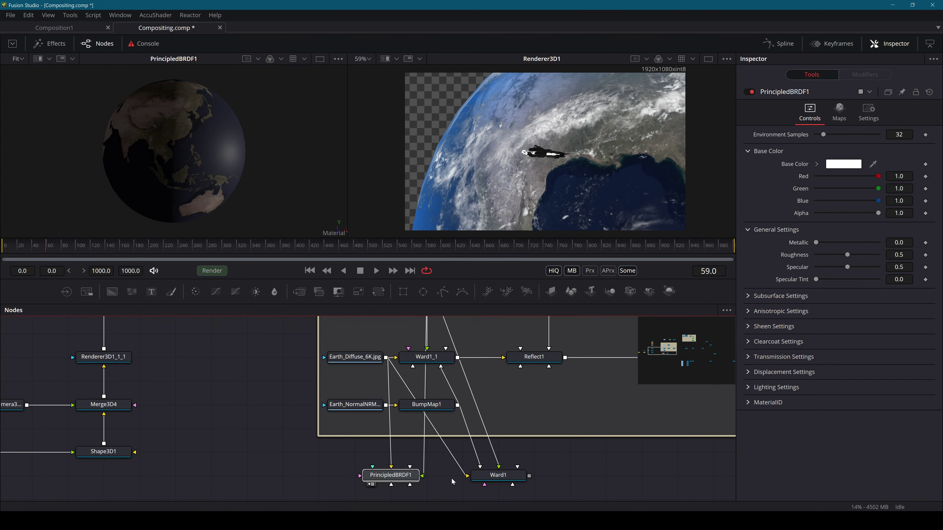
key(Delete)
scroll(568, 465, right, 5)
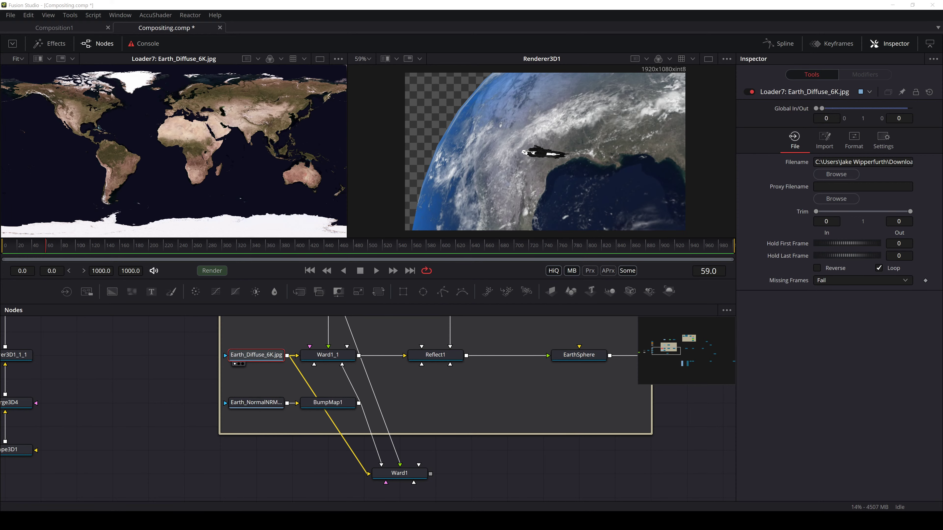
Follow the node graph to its output and bring up the Renderer3D1 node's settings
drag(627, 421, 242, 289)
drag(541, 371, 272, 285)
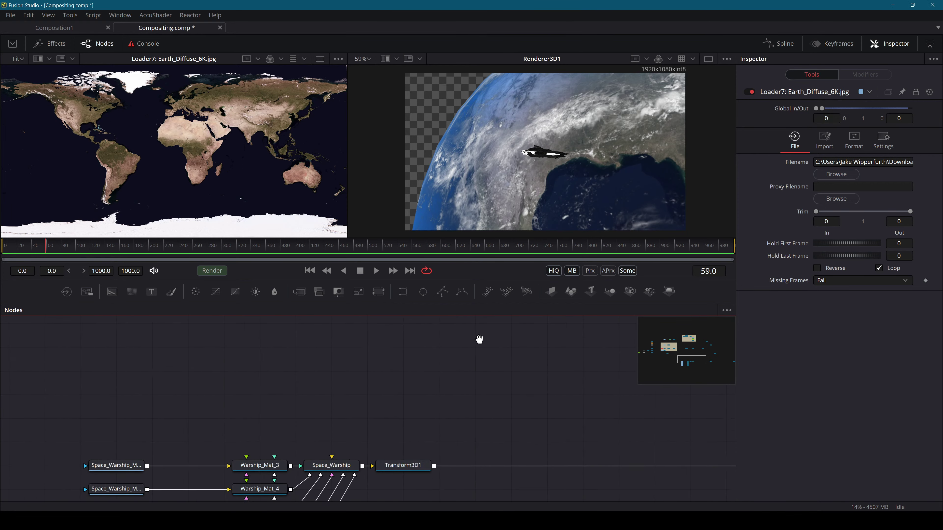
drag(480, 341, 250, 282)
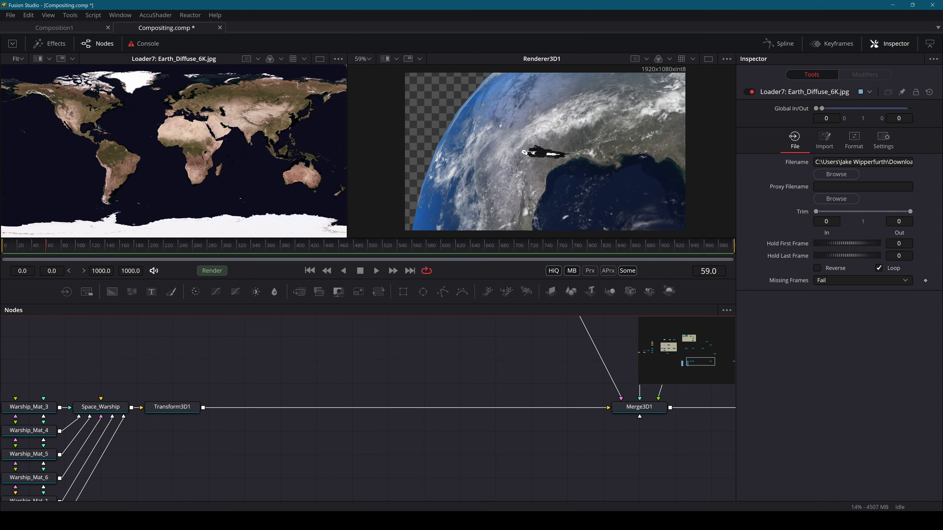
drag(595, 449, 23, 433)
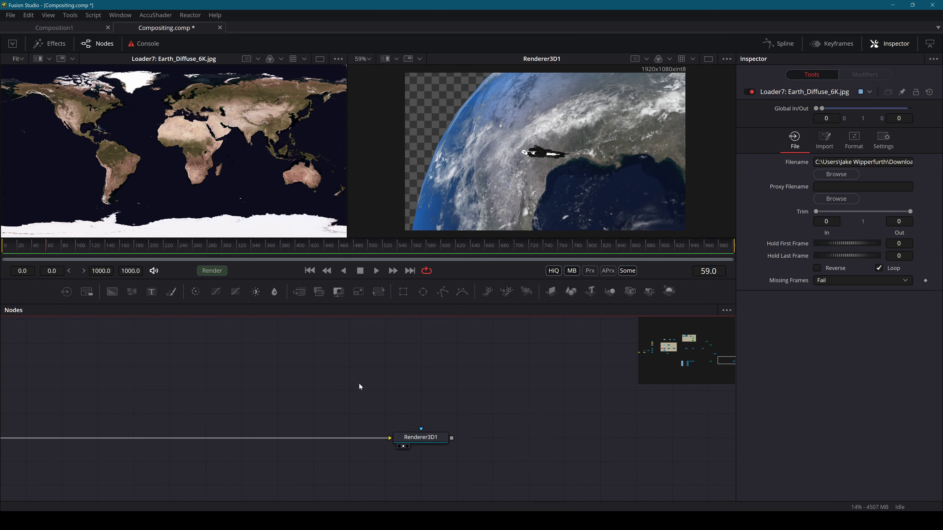
click(436, 444)
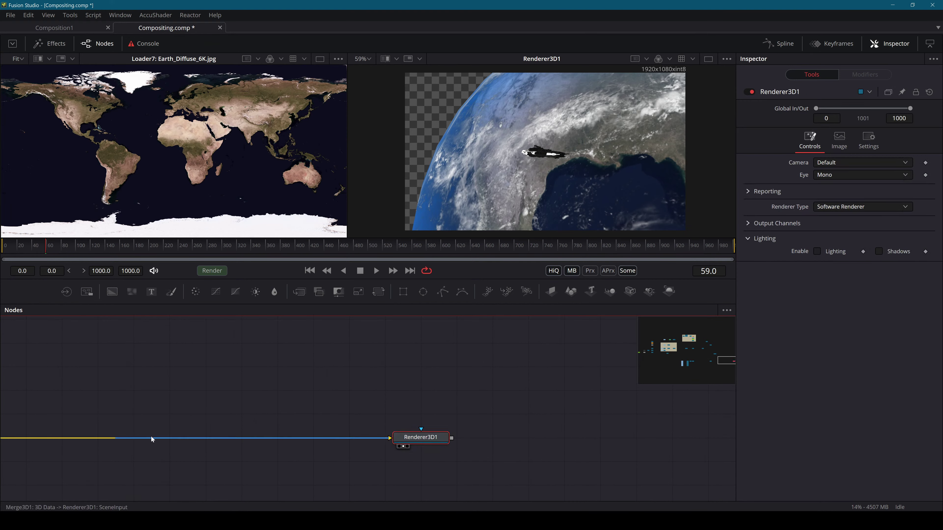
Select the Warship_Mat_2 material node in the warship branch and save the composition
drag(151, 438, 564, 402)
drag(149, 417, 575, 385)
mouse_move(393, 481)
mouse_down()
mouse_move(397, 458)
mouse_move(398, 483)
mouse_up()
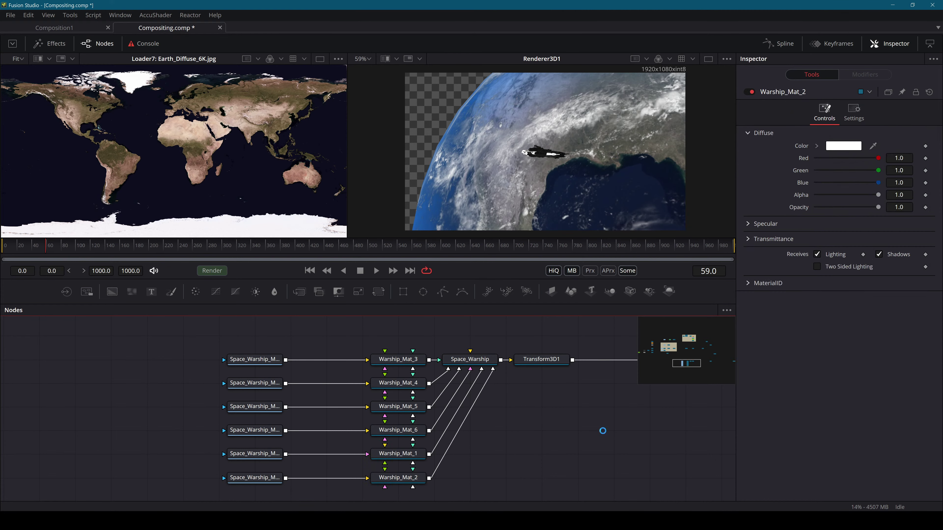
key(ctrl+s)
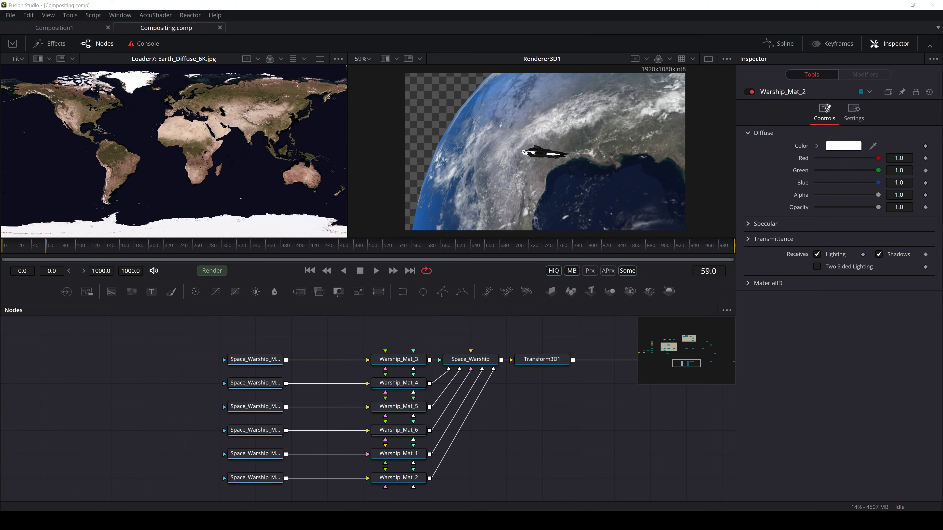
Switch to the web browser and examine the film, television and game credits on the Fusion 17 product page
drag(690, 4, 640, 1)
key(F11)
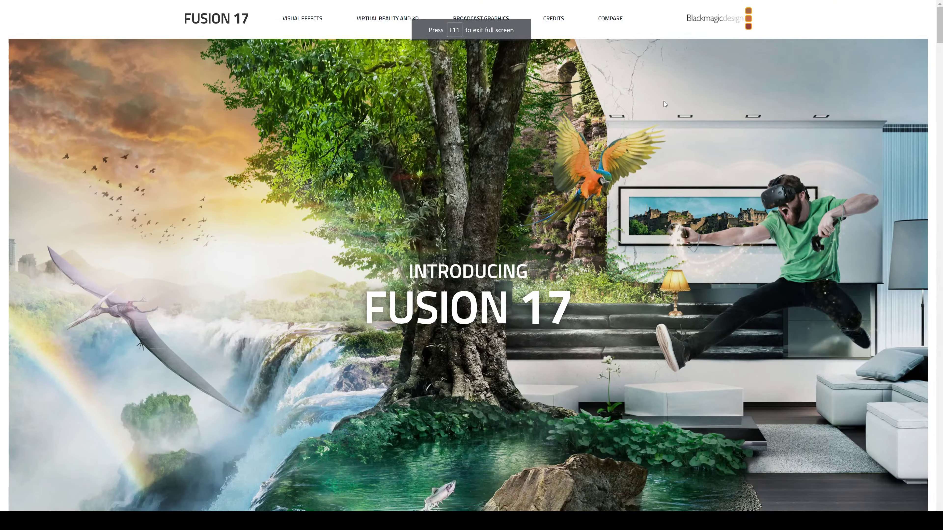
click(553, 18)
scroll(552, 134, down, 15)
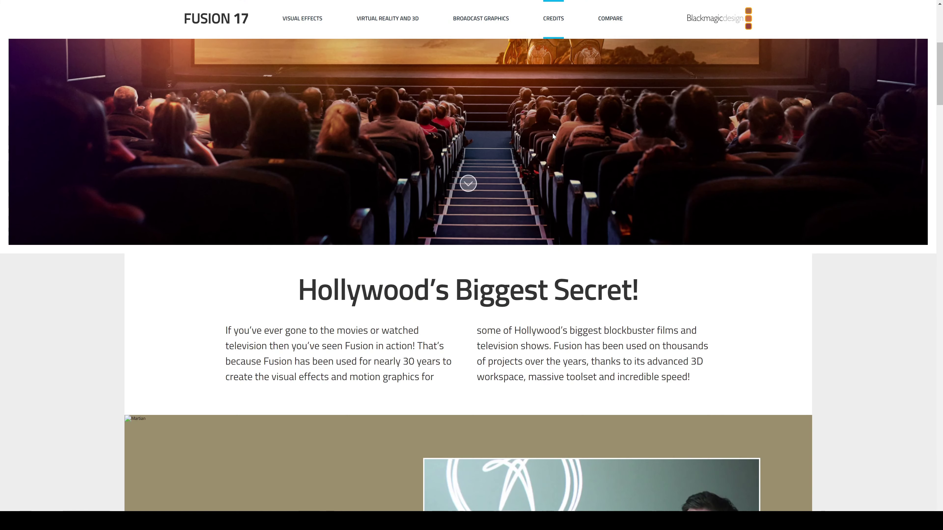
scroll(531, 158, up, 4)
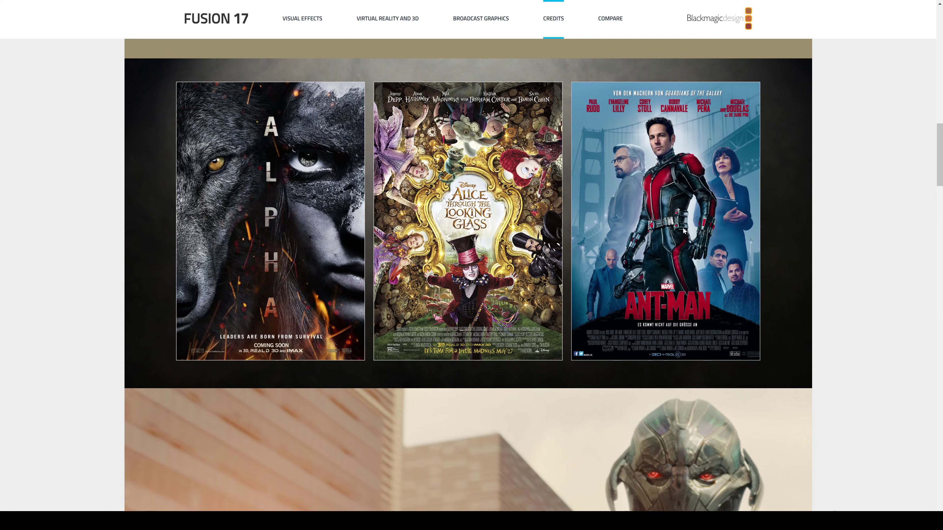
scroll(594, 314, down, 8)
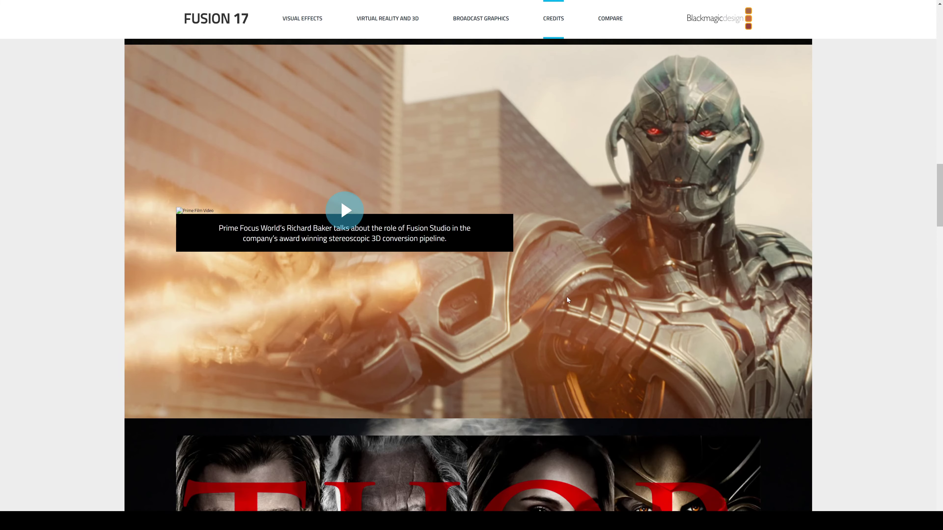
scroll(615, 227, down, 15)
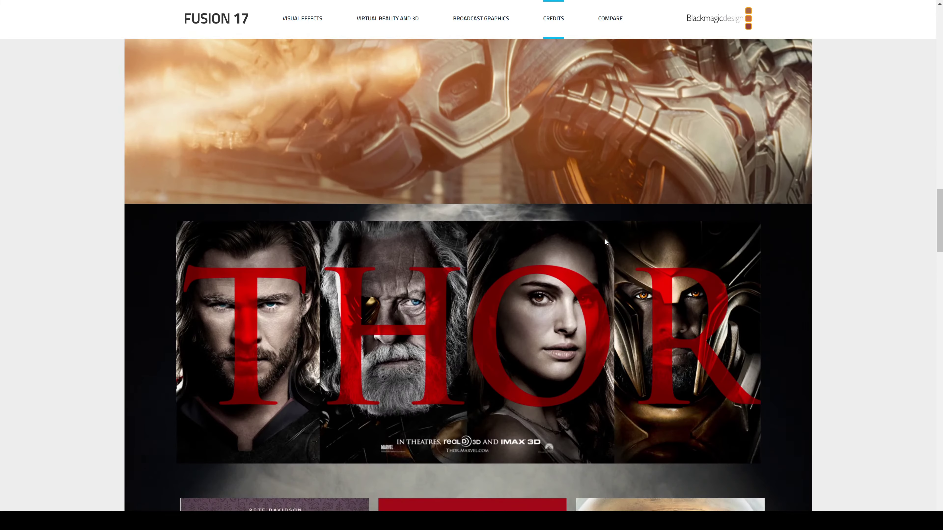
scroll(563, 277, up, 2)
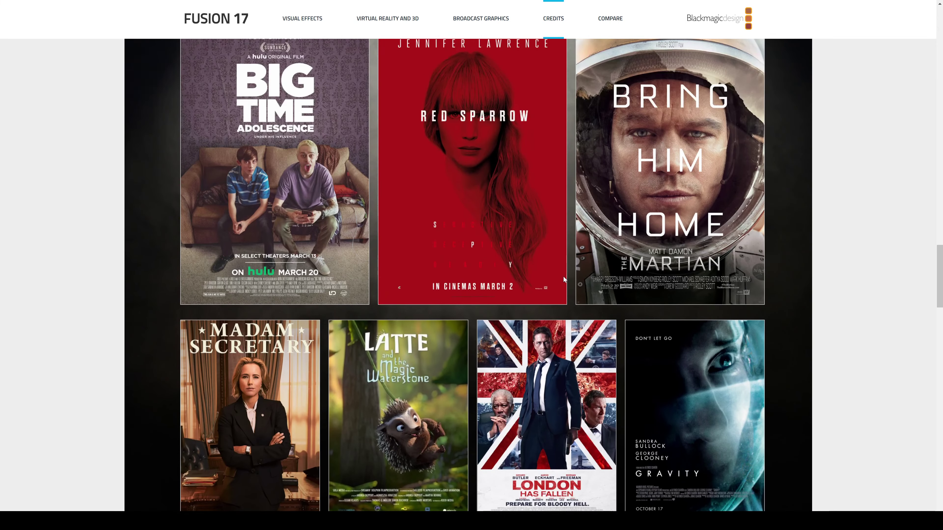
scroll(561, 276, down, 2)
scroll(298, 188, down, 2)
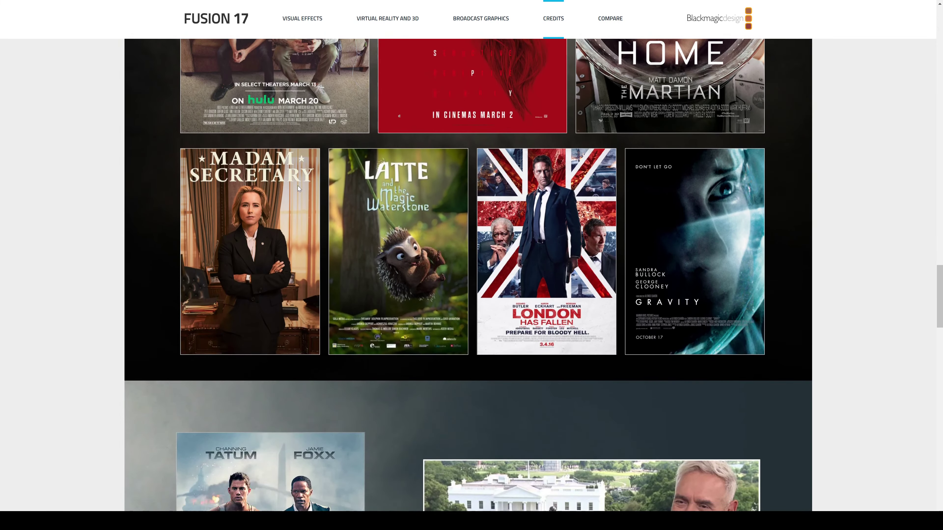
scroll(297, 189, down, 10)
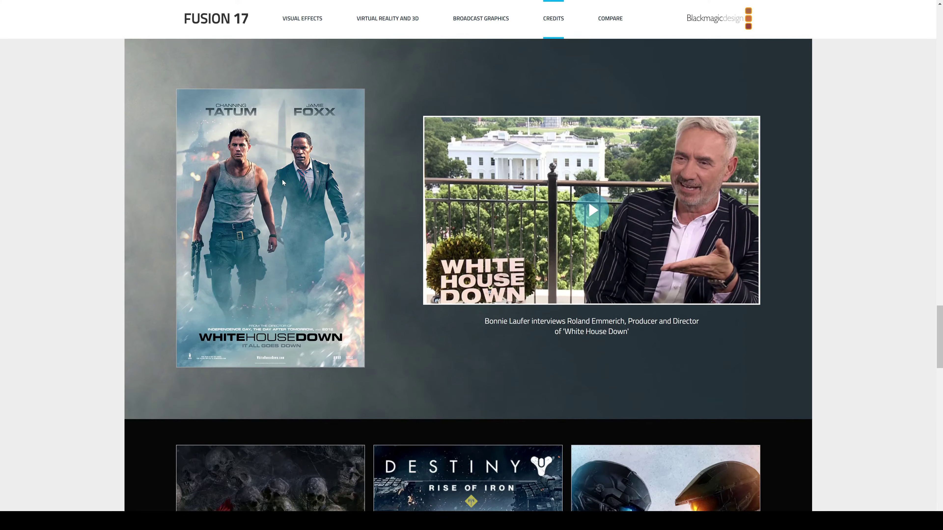
scroll(282, 180, down, 12)
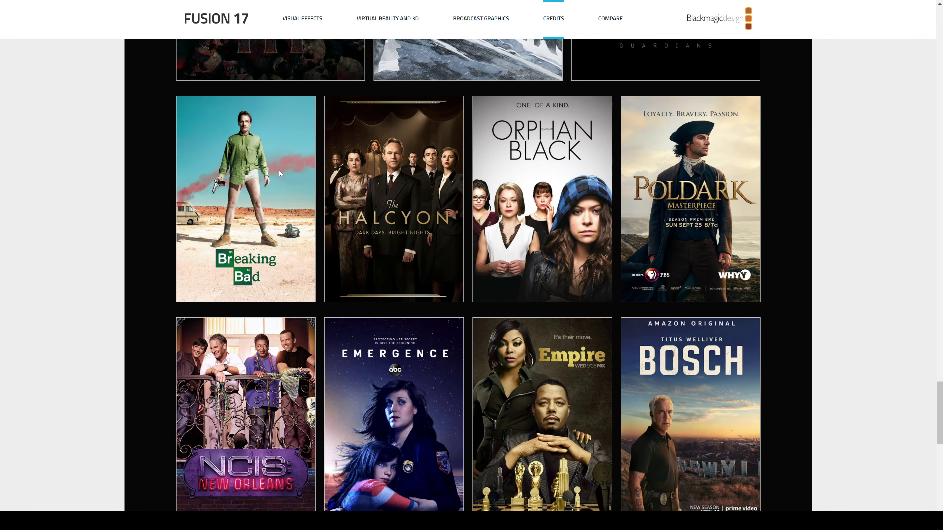
scroll(334, 197, down, 15)
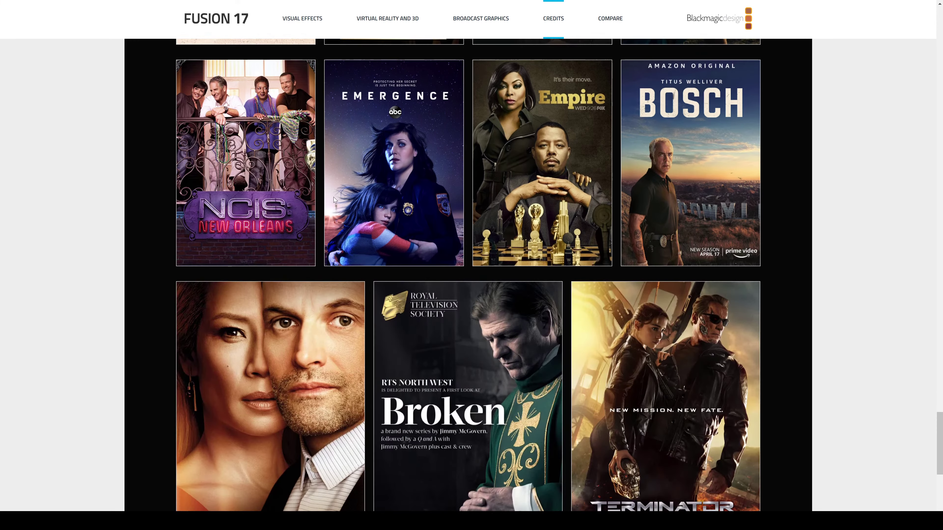
scroll(334, 197, up, 20)
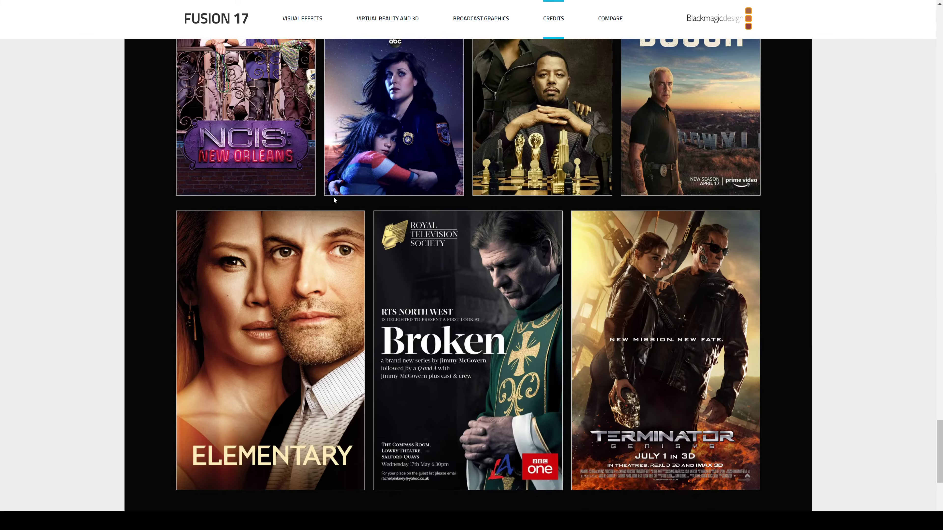
scroll(320, 185, up, 15)
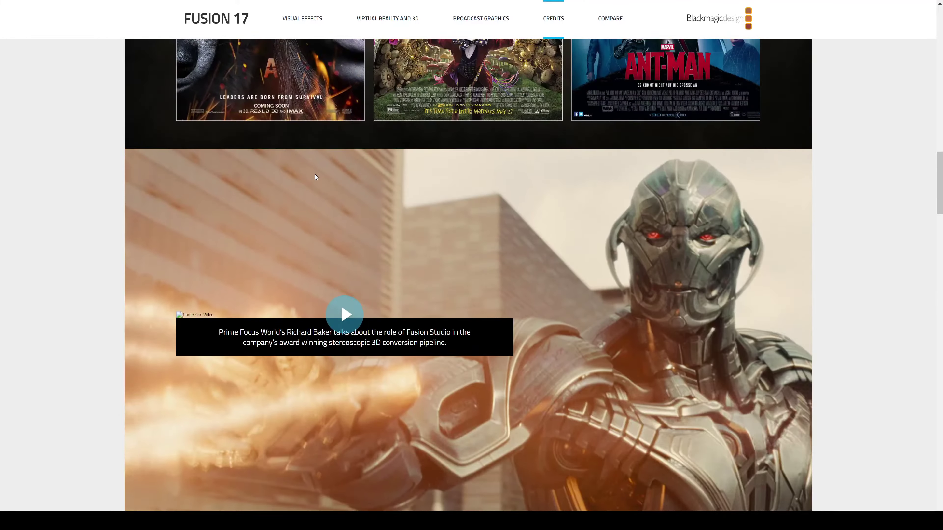
scroll(314, 174, down, 5)
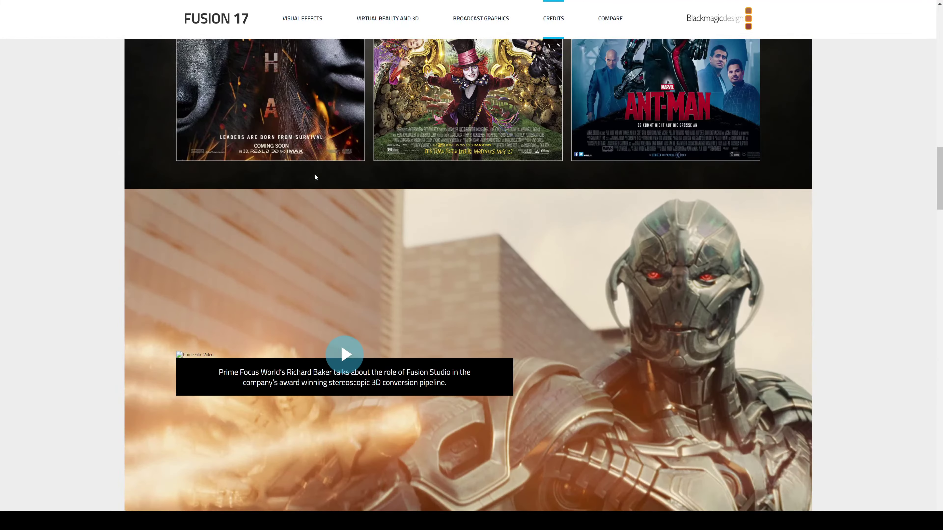
scroll(319, 321, down, 3)
scroll(335, 207, up, 15)
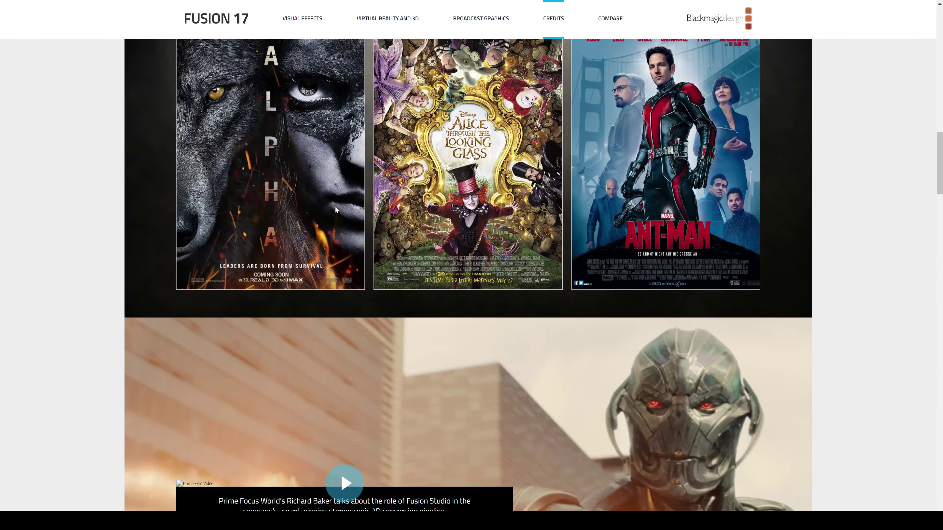
scroll(336, 208, up, 2)
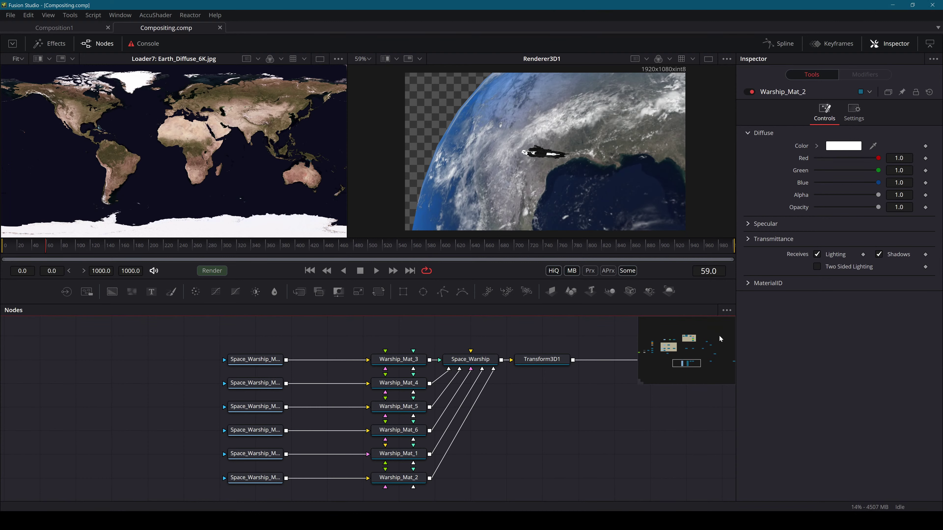
Return to Fusion Studio and check the Material ID setting of the Warship_Mat_3 node
drag(609, 444, 504, 445)
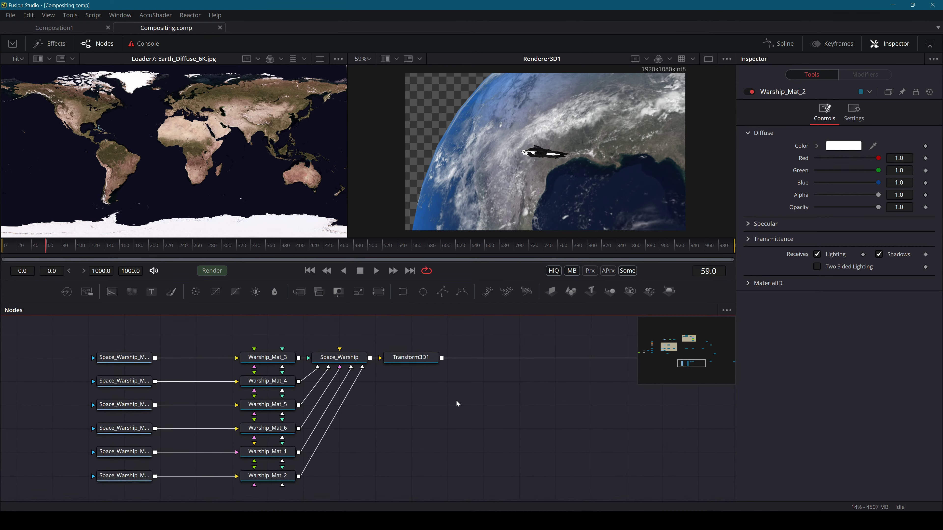
drag(348, 391, 612, 393)
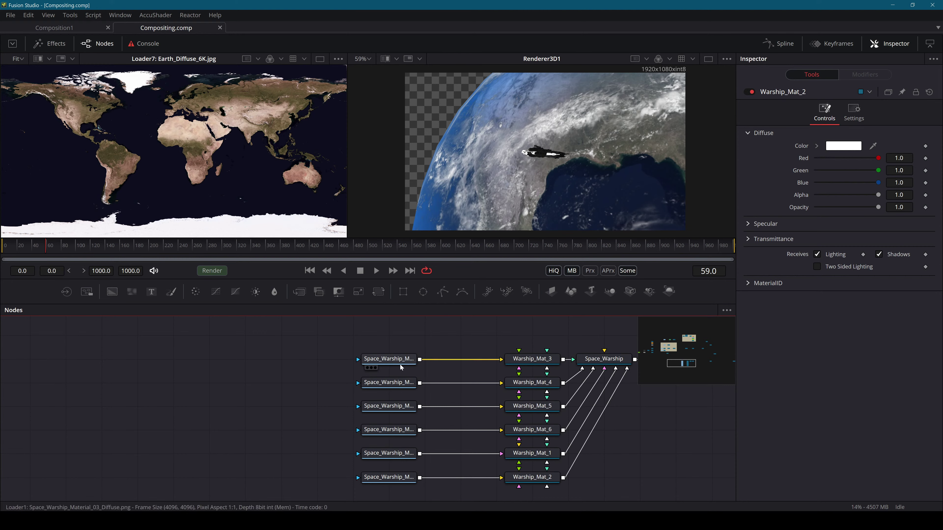
click(529, 360)
click(749, 284)
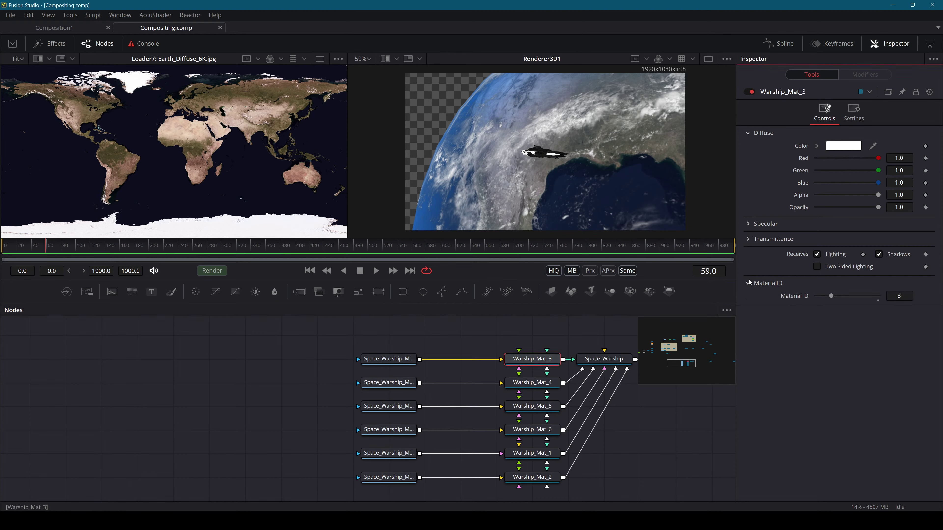
click(749, 283)
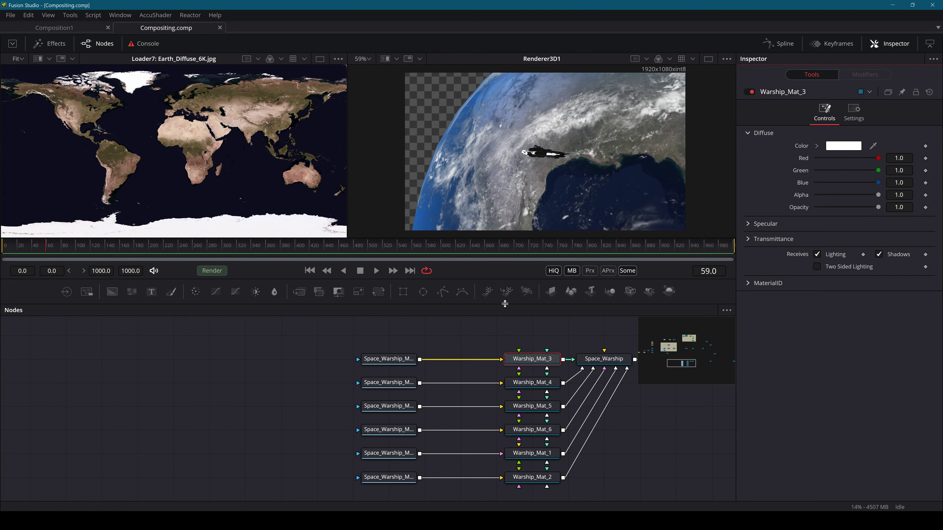
Import RenderCrate-Space_Warship_1.obj as an FBX scene, merging it into the existing document with the default import options
click(10, 15)
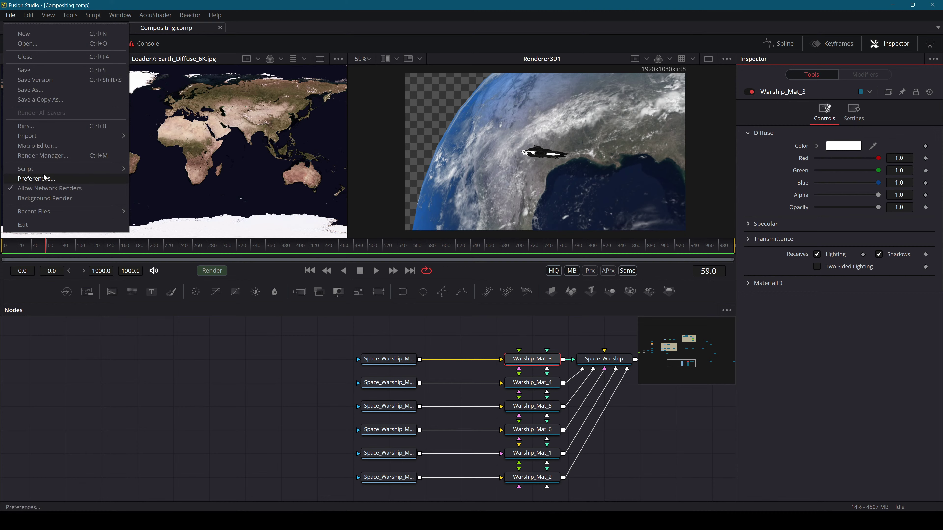
mouse_move(64, 139)
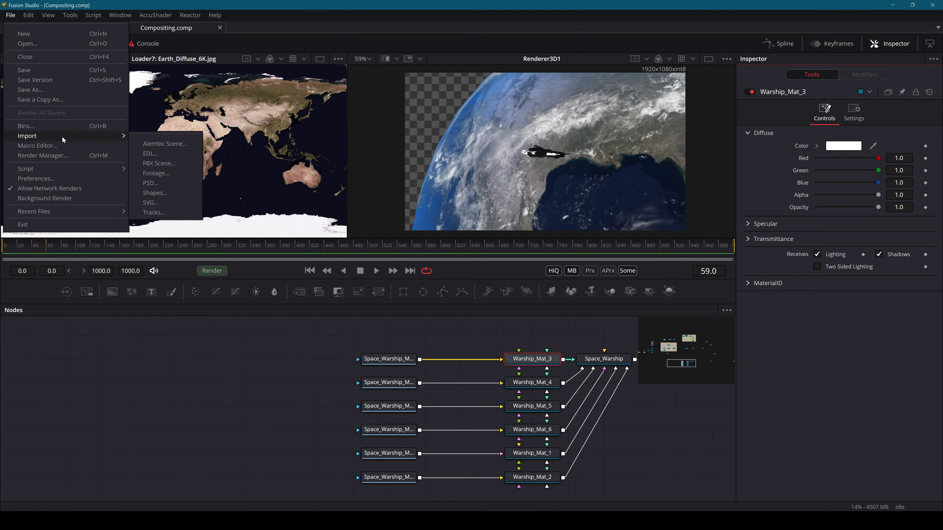
click(159, 162)
click(471, 139)
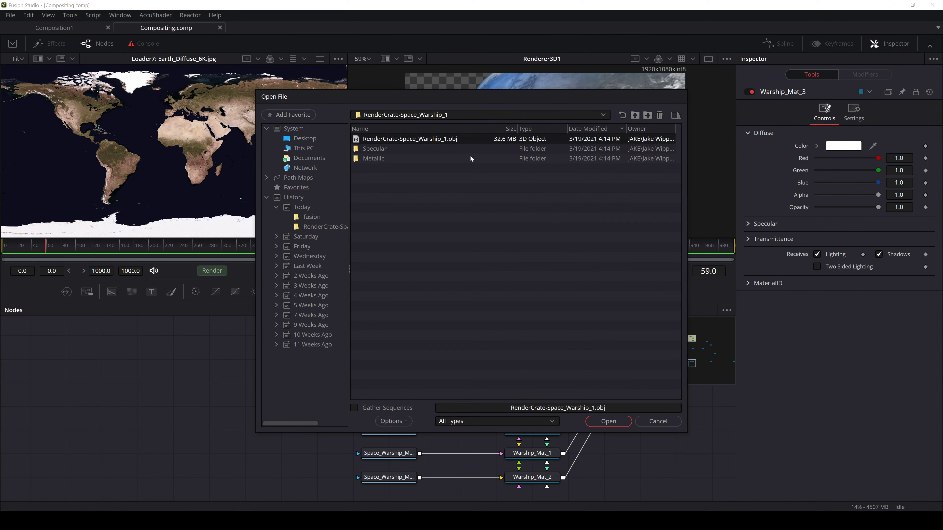
click(617, 422)
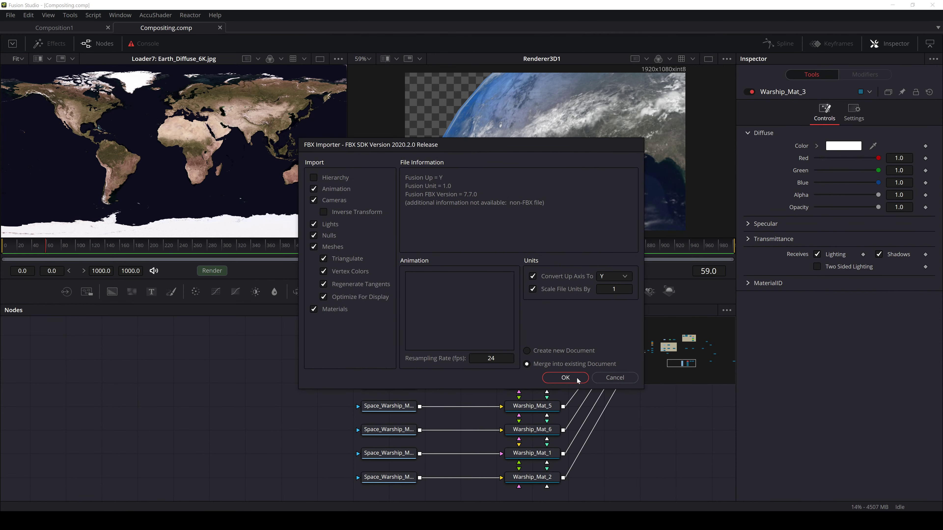
click(575, 379)
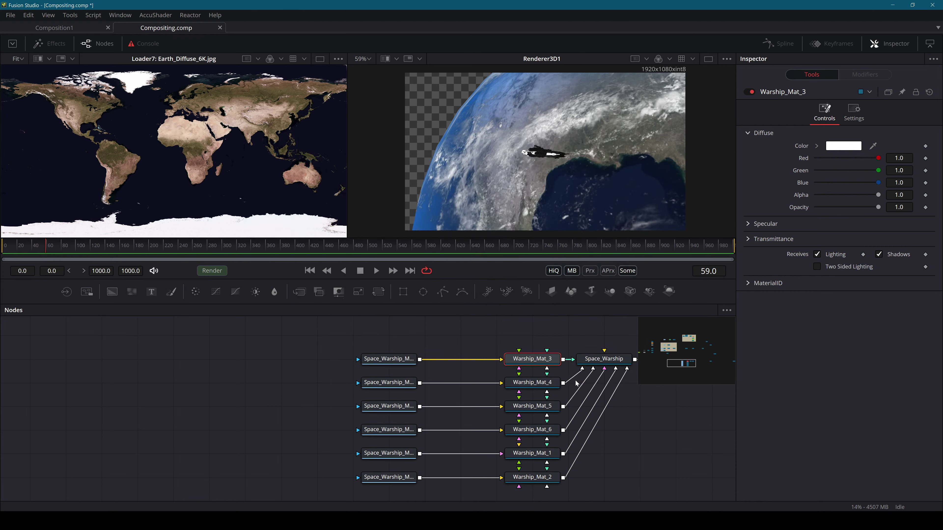
Line up the newly imported warship loaders, materials and mesh node above the original warship nodes, leaving Transform3D3 in place
key(ctrl+v)
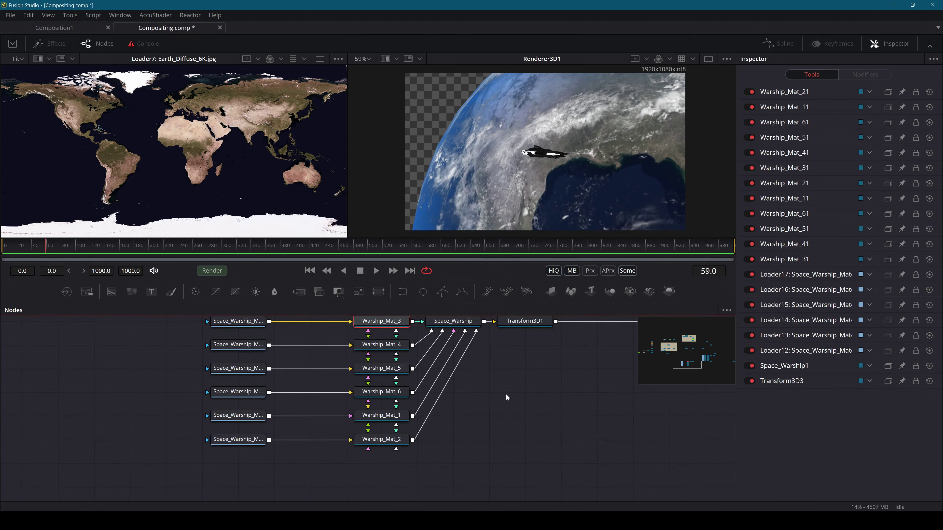
drag(506, 393, 416, 482)
drag(519, 342, 196, 342)
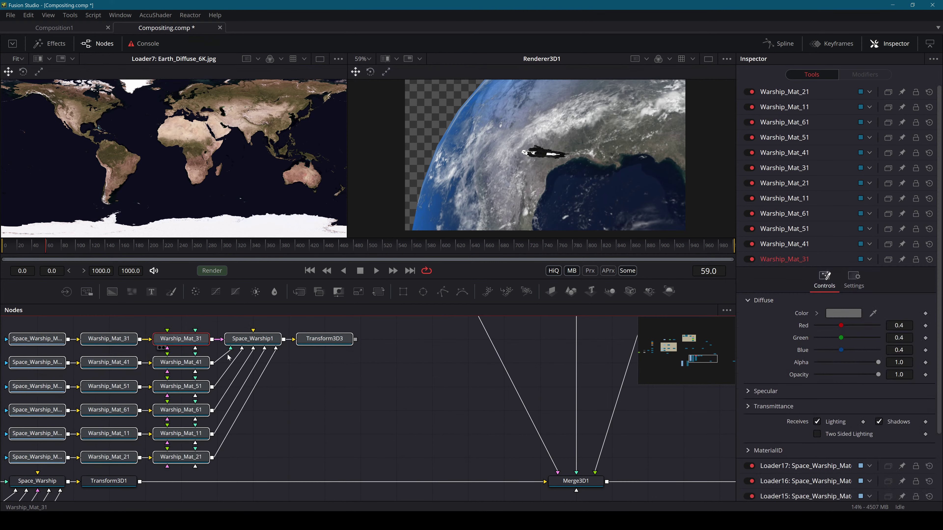
drag(311, 387, 601, 348)
scroll(514, 384, down, 2)
click(498, 392)
click(516, 363)
scroll(340, 415, down, 3)
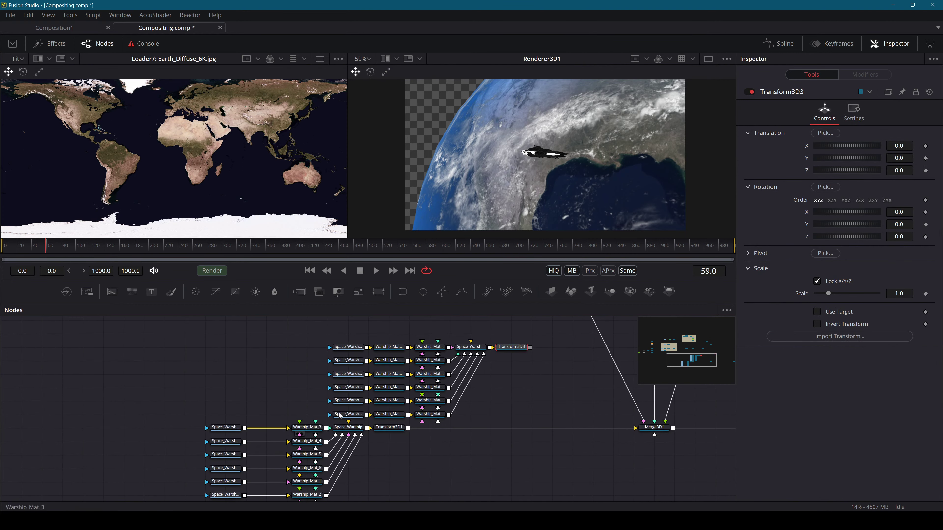
drag(468, 337, 298, 423)
drag(439, 419, 316, 418)
Match Space_Warship1's mesh size to the original Space_Warship by setting it to 0.001
click(348, 427)
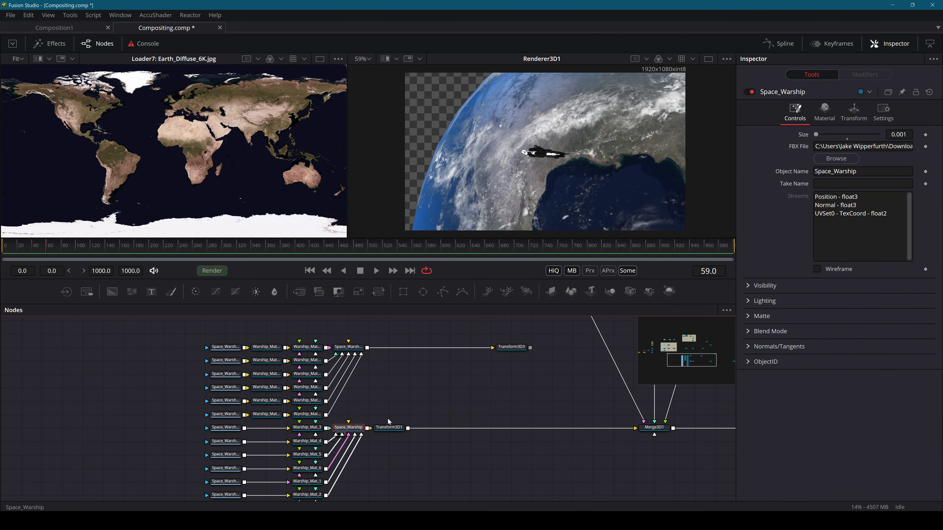
click(898, 135)
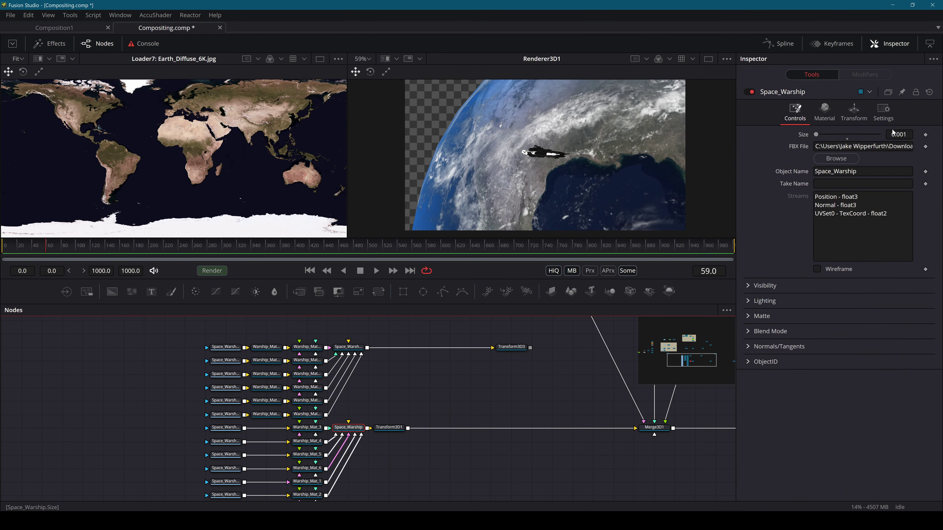
click(349, 346)
text(0.001)
key(Return)
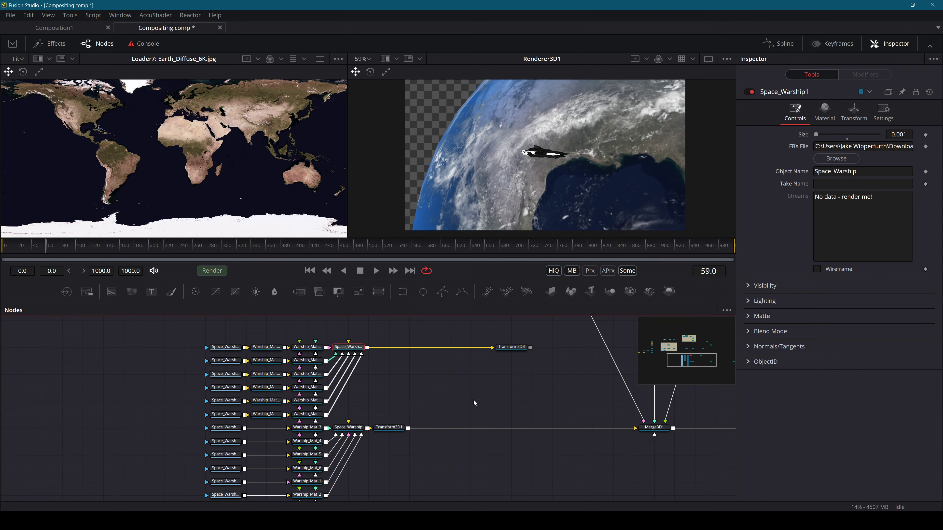
Connect Space_Warship1 to Transform3D1 in place of the original mesh and delete the original warship loaders, materials and mesh nodes
drag(485, 347, 371, 430)
drag(408, 432, 513, 381)
drag(473, 463, 315, 371)
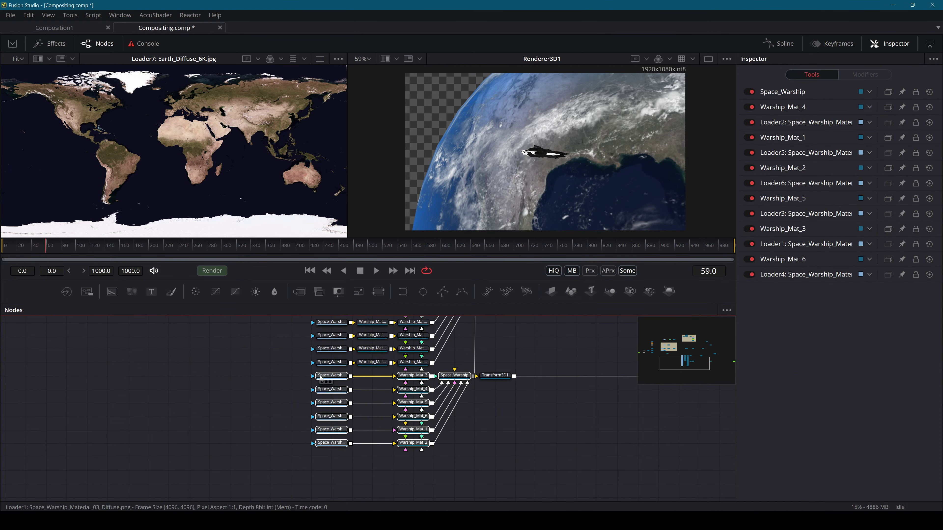
key(Delete)
Move the new warship loader, material and mesh nodes down so they line up with Transform3D1
scroll(394, 382, up, 3)
drag(433, 447, 266, 317)
drag(315, 367, 315, 448)
Set the diffuse colour of the Warship_Mat_31 and Warship_Mat_41 materials to pure white
click(395, 431)
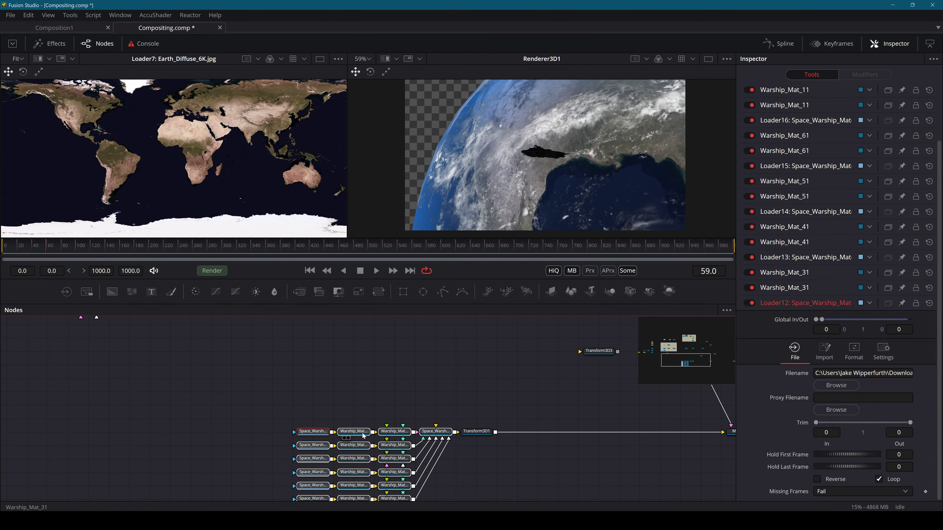
click(816, 146)
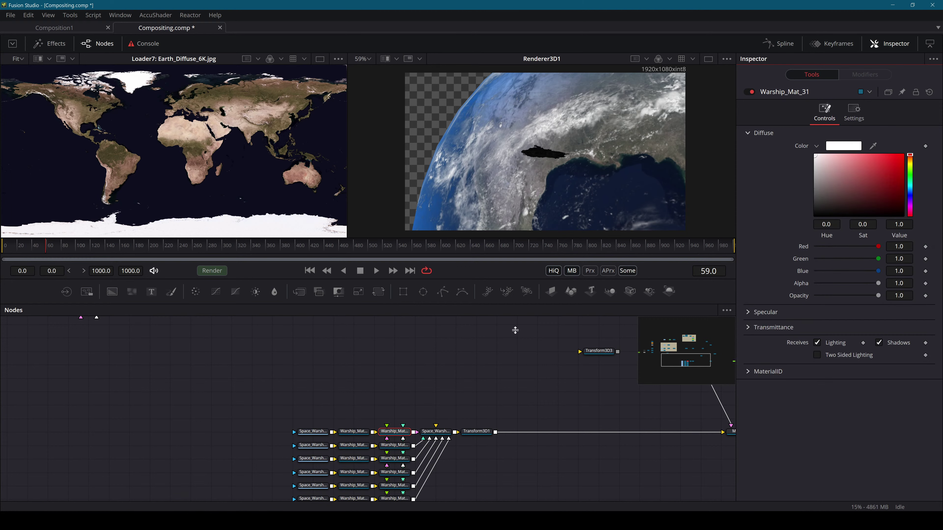
click(394, 445)
click(817, 146)
click(815, 155)
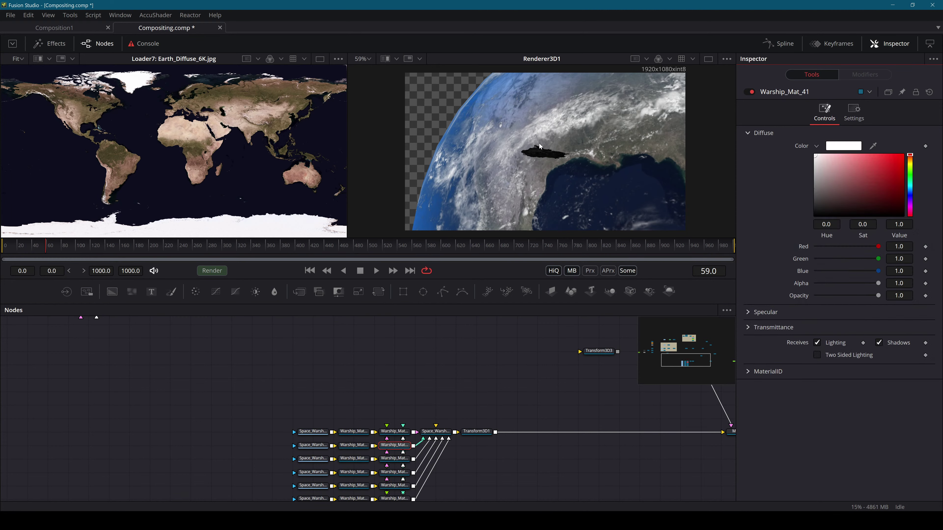
Set the diffuse colour of the Warship_Mat_51 and Warship_Mat_61 materials to pure white
click(394, 459)
click(817, 146)
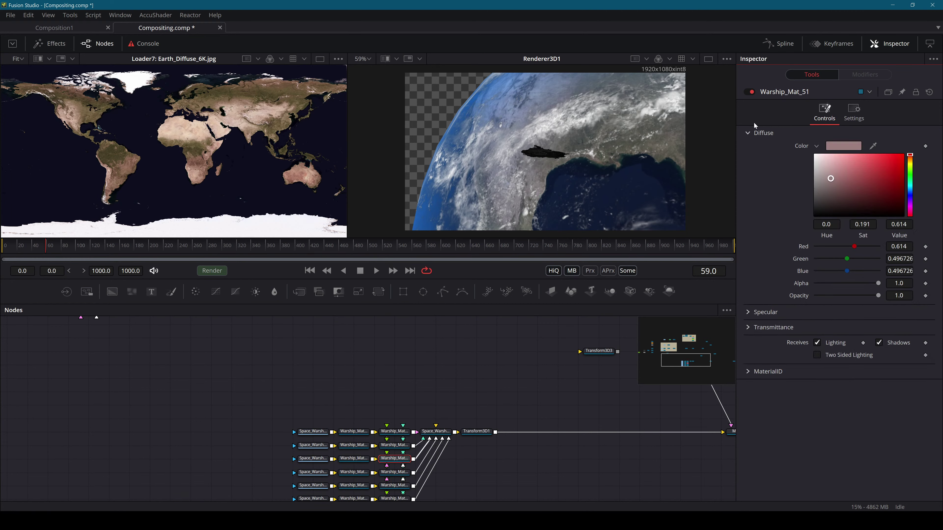
click(815, 155)
click(397, 474)
click(817, 146)
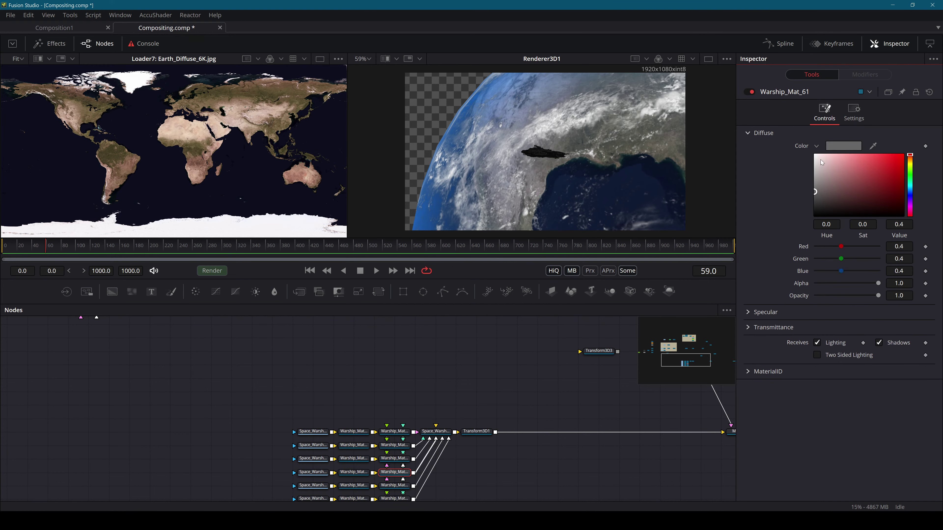
click(815, 155)
Set the diffuse colour of the Warship_Mat_11 and Warship_Mat_21 materials to pure white and save the composition
scroll(402, 426, down, 3)
click(394, 441)
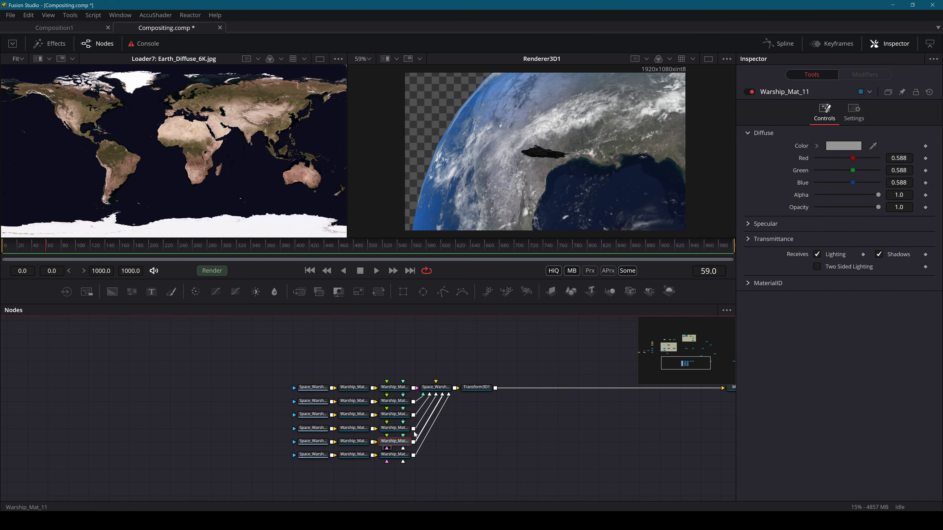
click(817, 146)
click(815, 155)
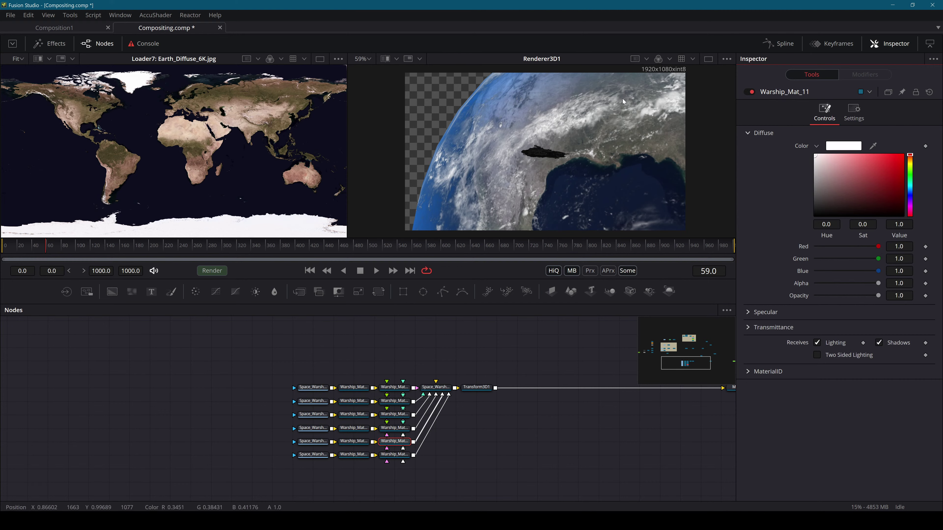
click(394, 454)
click(818, 146)
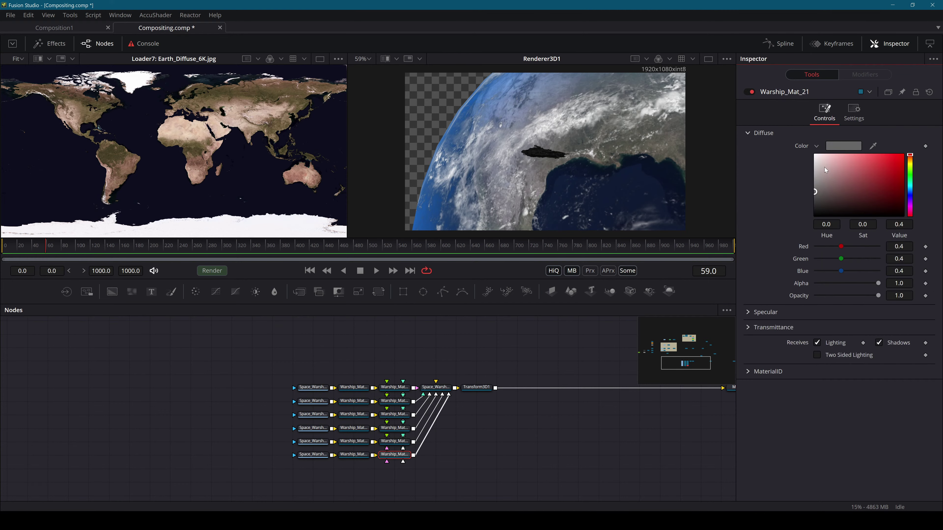
click(817, 156)
click(816, 146)
key(ctrl+s)
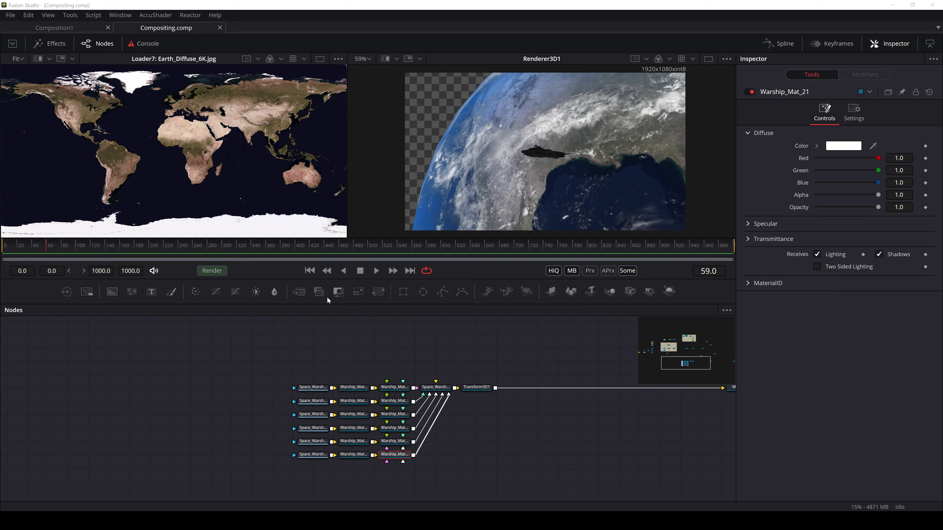
click(325, 325)
key(shift+space)
text(mosa)
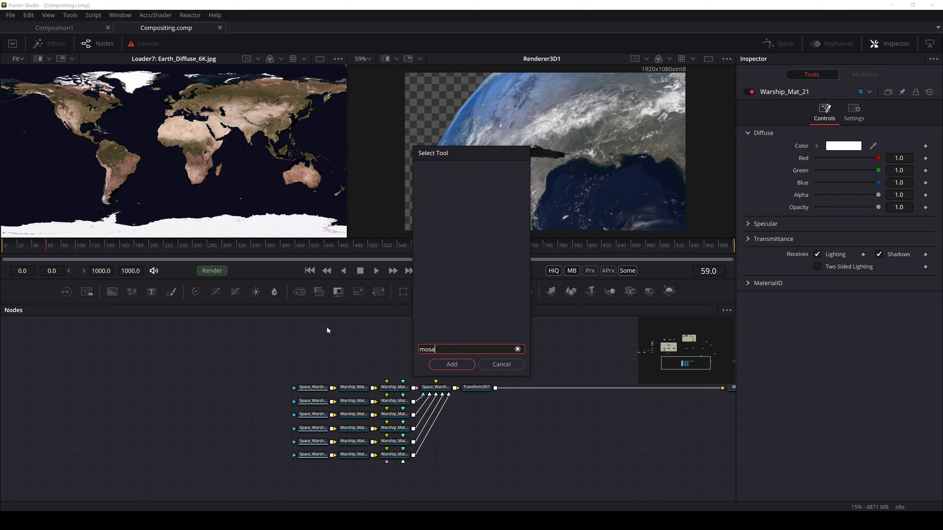
key(Escape)
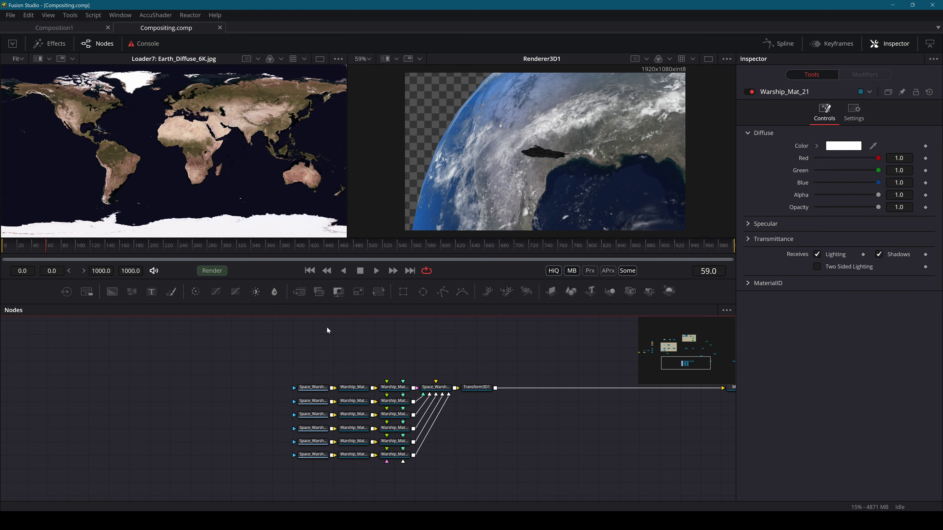
Go to frame 0 and show Merge3D1 in the viewer that holds the Earth diffuse texture
drag(539, 490, 419, 488)
scroll(303, 398, up, 4)
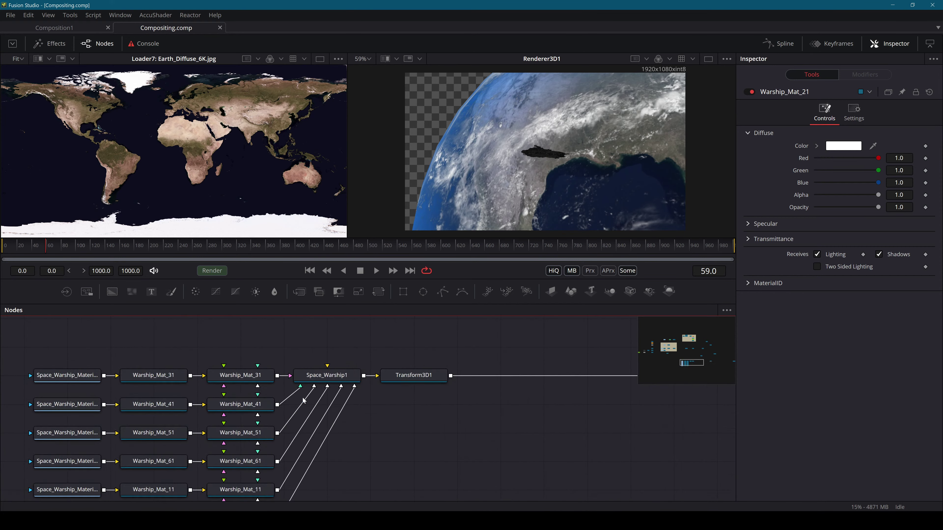
drag(590, 362, 184, 421)
drag(473, 434, 287, 371)
scroll(538, 346, down, 3)
drag(525, 356, 415, 504)
scroll(471, 404, down, 3)
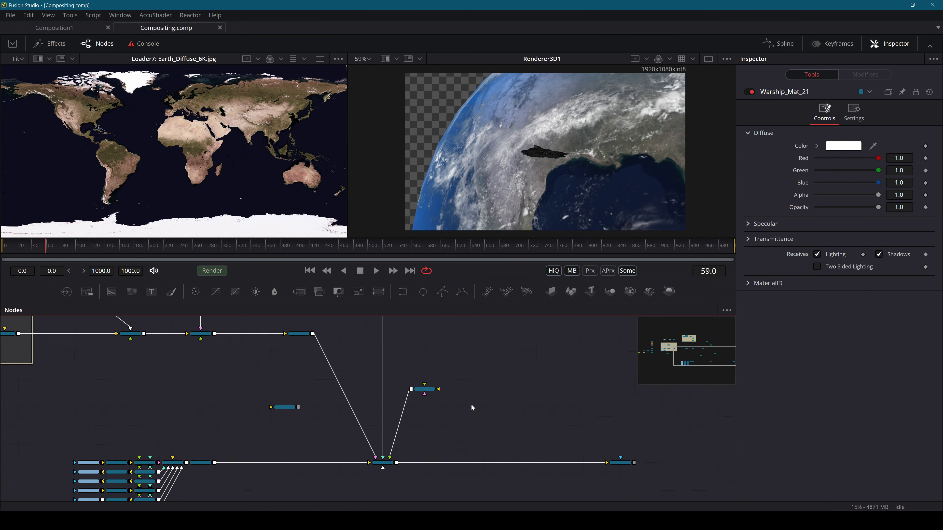
scroll(434, 395, up, 3)
scroll(433, 395, up, 2)
click(416, 384)
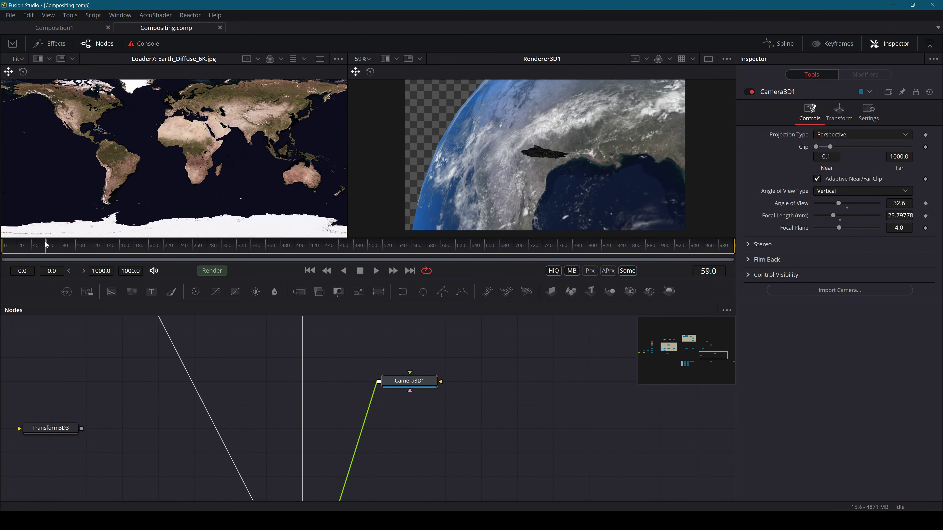
drag(452, 405, 598, 293)
click(449, 460)
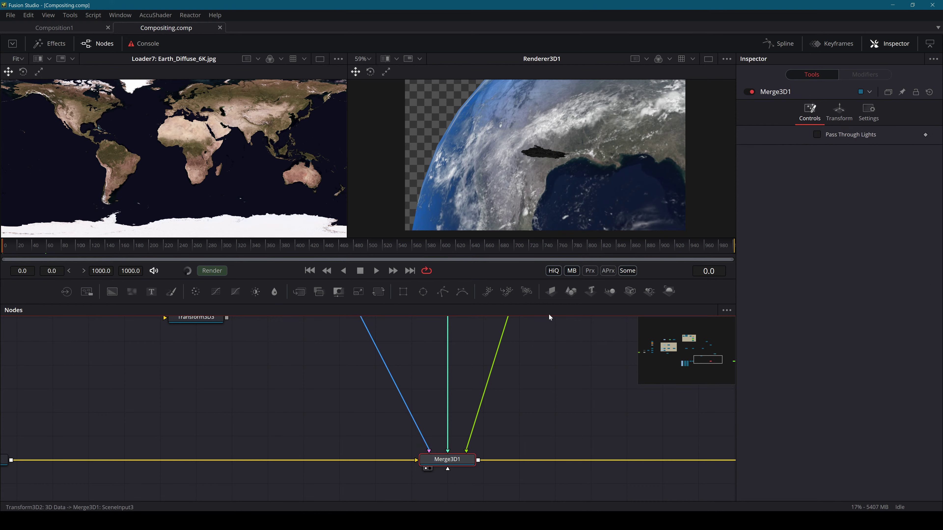
Set Camera3D1's angle of view to about 24.94
drag(631, 335, 440, 460)
click(359, 395)
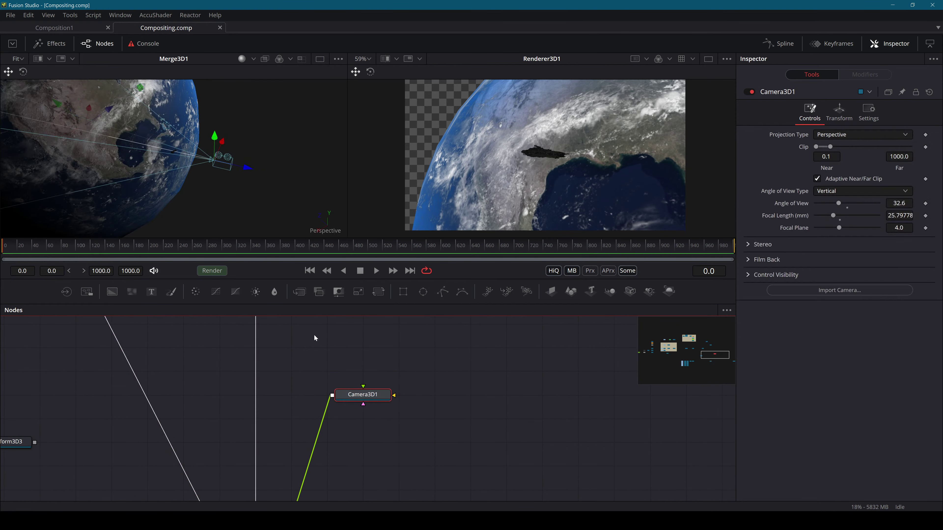
scroll(124, 127, up, 5)
drag(297, 179, 409, 189)
drag(898, 203, 757, 203)
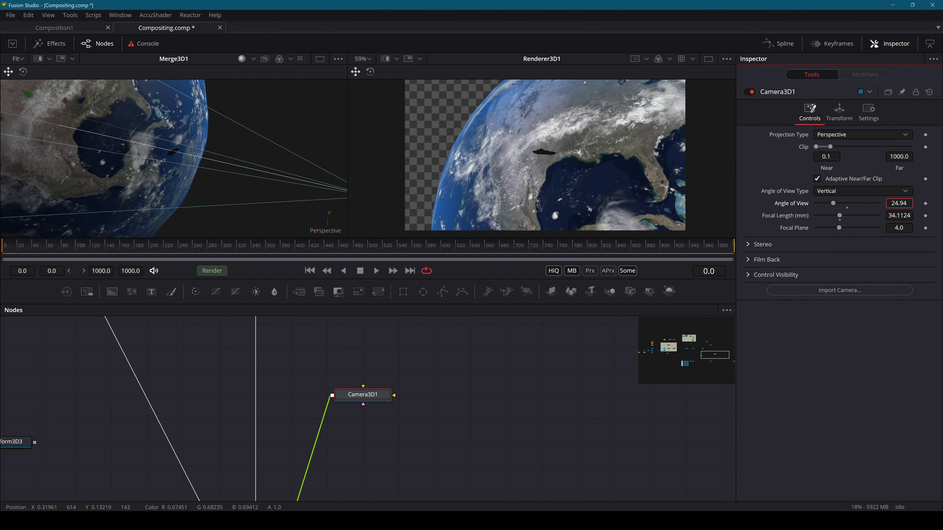
Enable Use Target in Camera3D1's transform settings and reset its X and Y rotation to 0
click(847, 116)
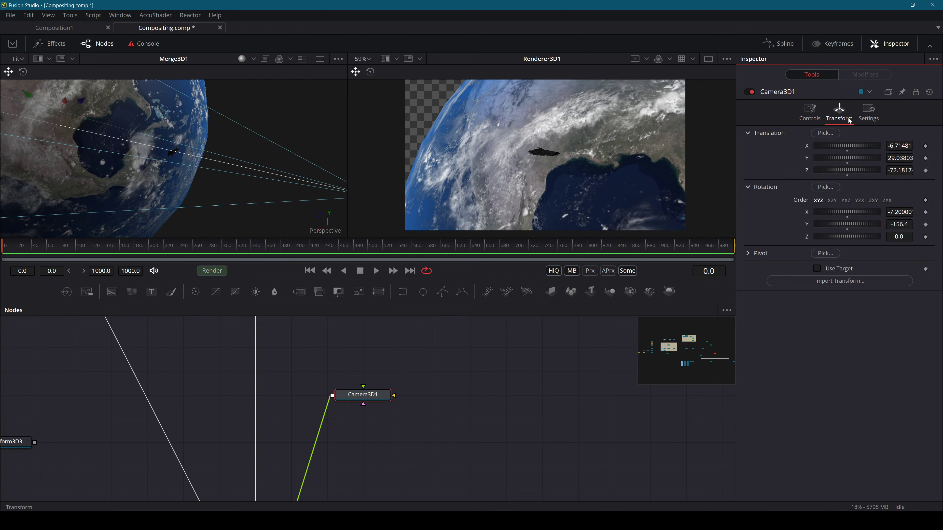
click(822, 113)
click(840, 116)
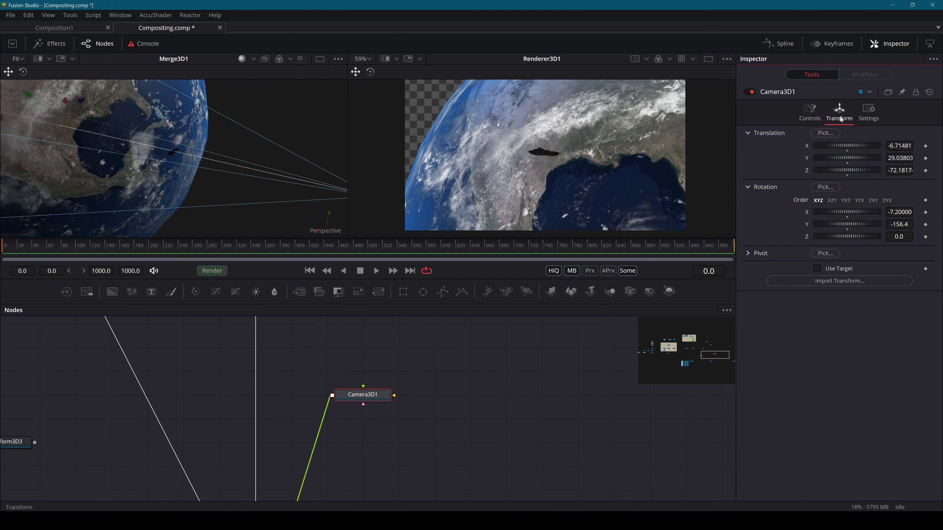
click(827, 269)
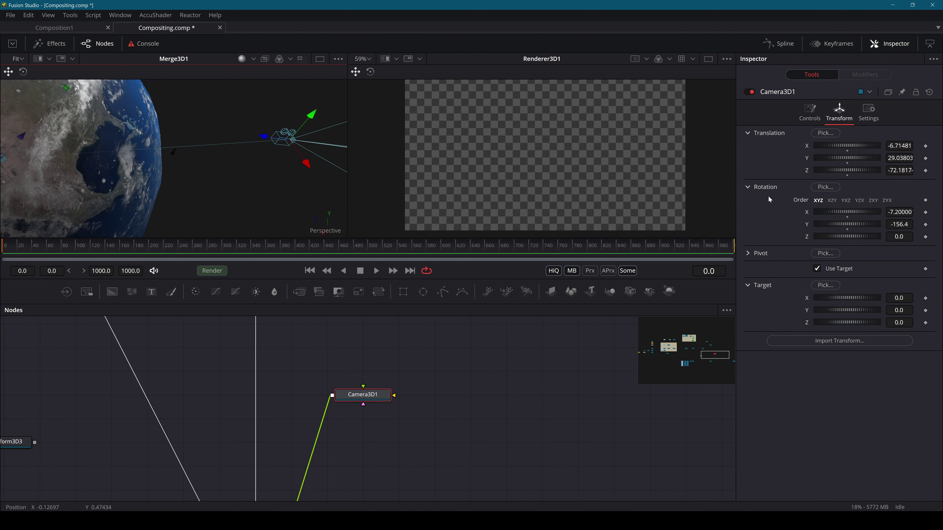
click(847, 217)
click(847, 229)
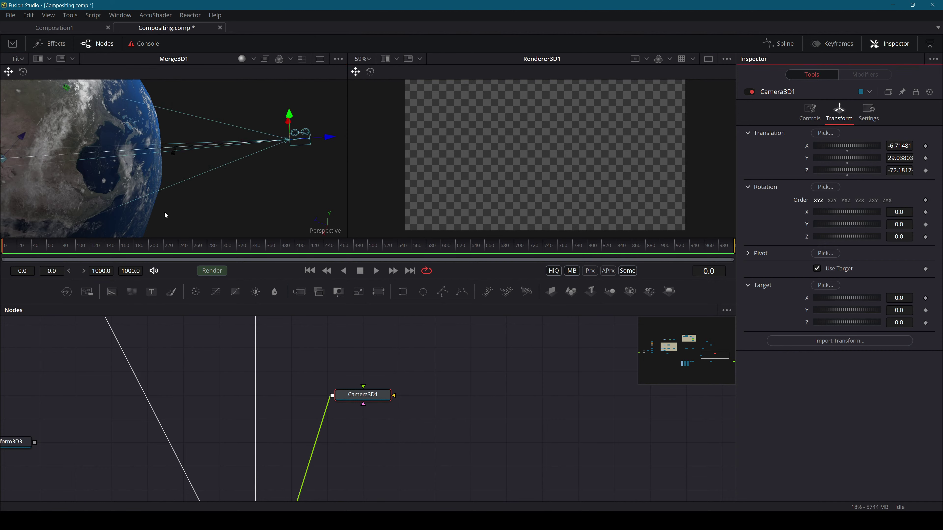
Move Camera3D1's target out from the Earth's centre towards the warship and frame Space_Warship1 in the Merge3D1 view
drag(129, 164, 92, 146)
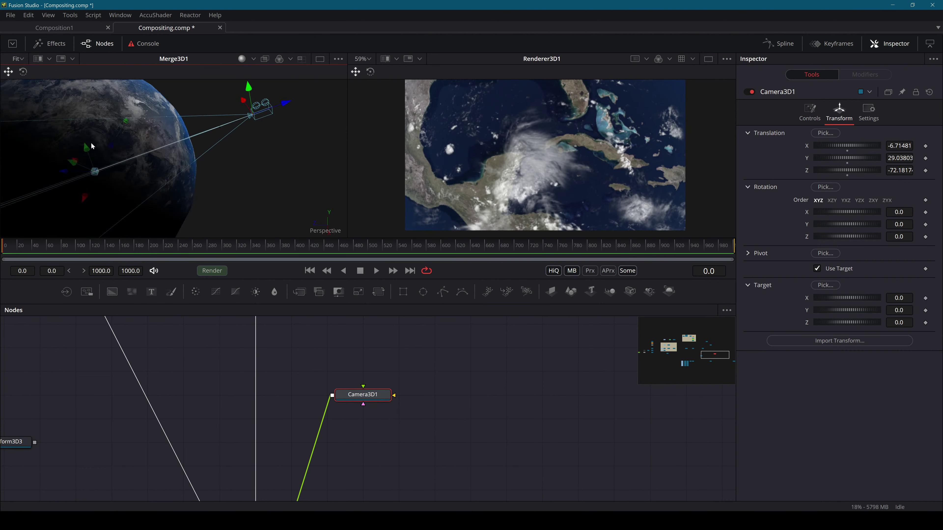
drag(59, 174, 98, 179)
drag(200, 175, 236, 157)
drag(149, 181, 212, 176)
click(239, 183)
key(f)
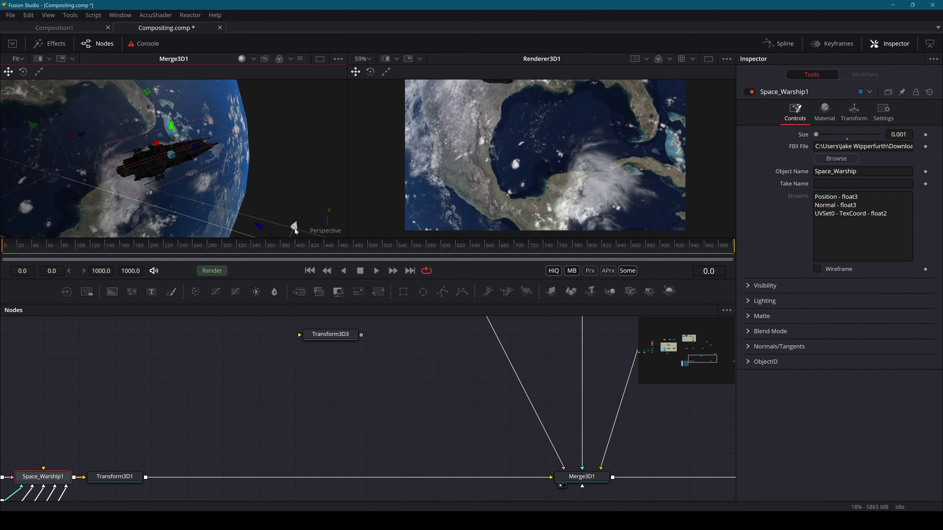
Place Camera3D1's target on the warship, at about X -0.13, Y 27.06 and Z -57.61
drag(294, 227, 156, 148)
drag(197, 193, 278, 171)
drag(168, 156, 150, 155)
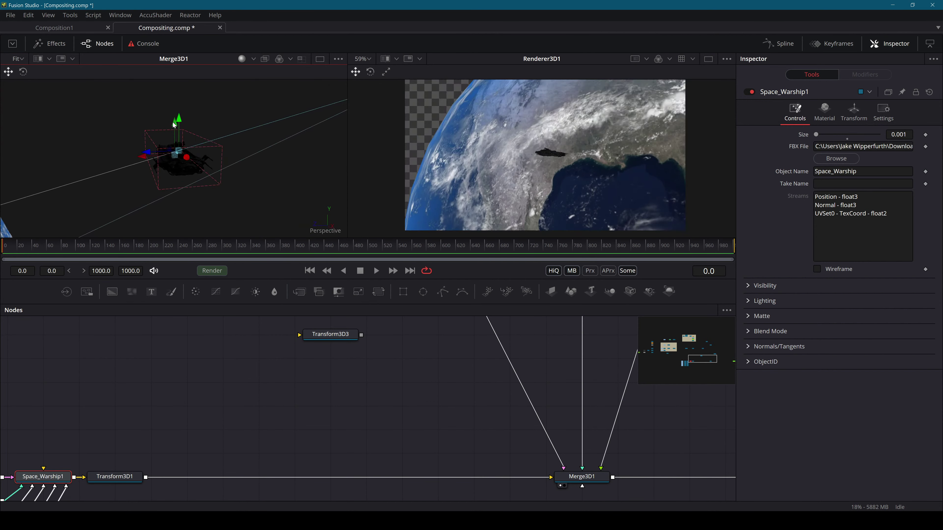
drag(276, 190, 176, 208)
scroll(171, 141, up, 3)
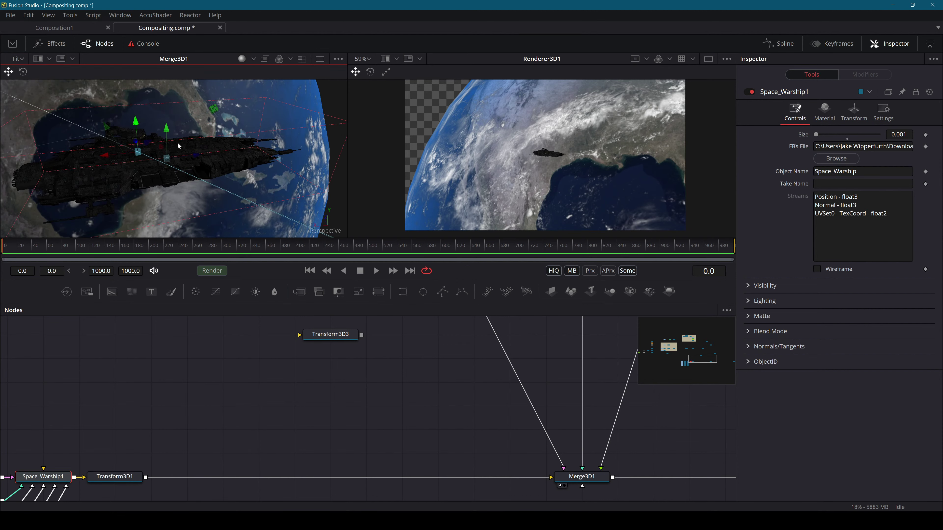
scroll(178, 143, down, 3)
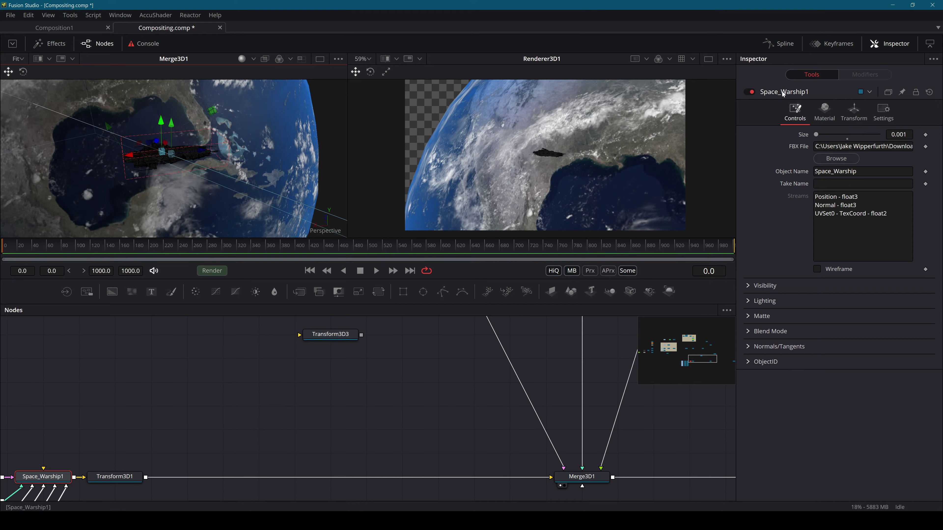
Keyframe Camera3D1's X, Y and Z translation at frame 0
click(852, 115)
drag(679, 323, 397, 414)
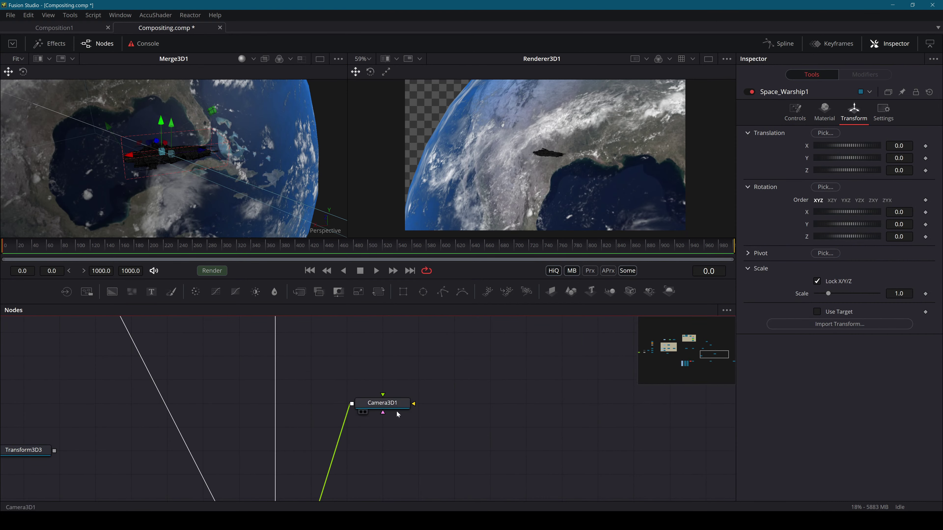
click(385, 409)
click(925, 146)
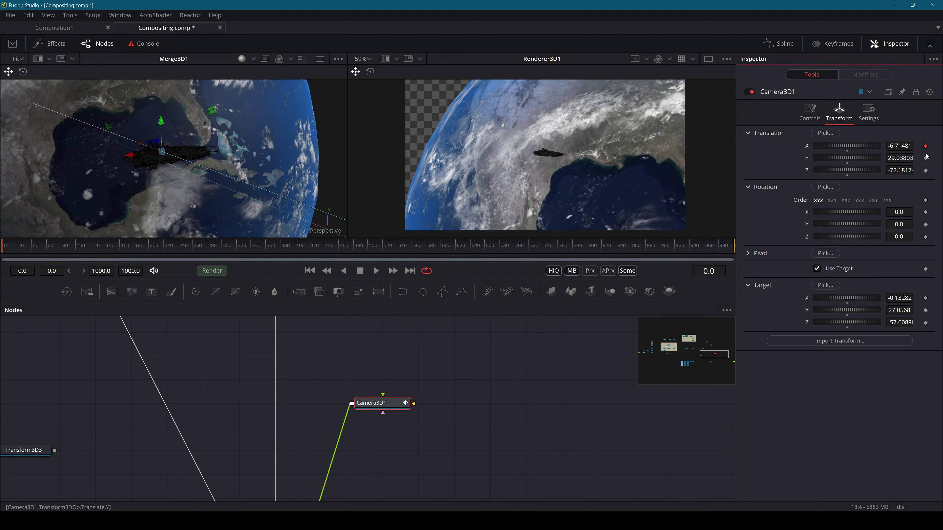
click(925, 158)
click(925, 171)
At frame 99, move Camera3D1 around the warship to about X 1.17 and Z -75.74
key(space)
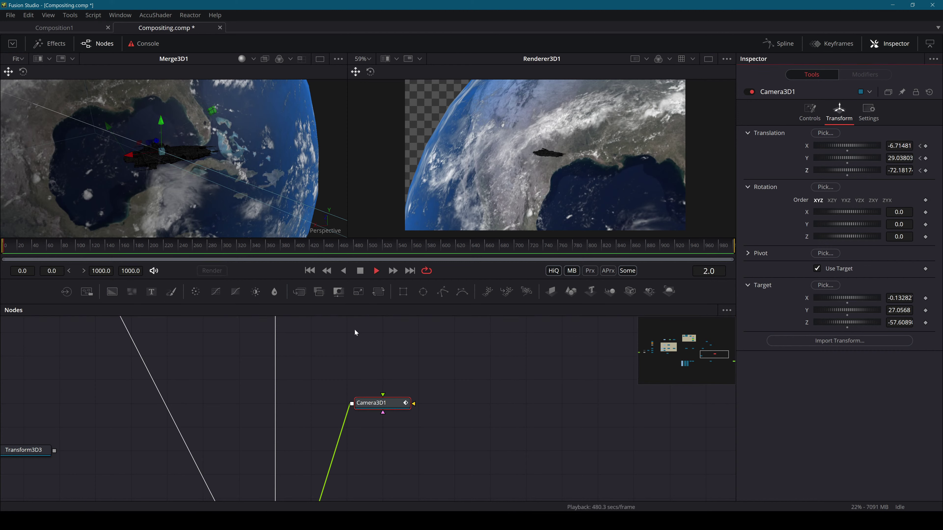
drag(11, 247, 75, 249)
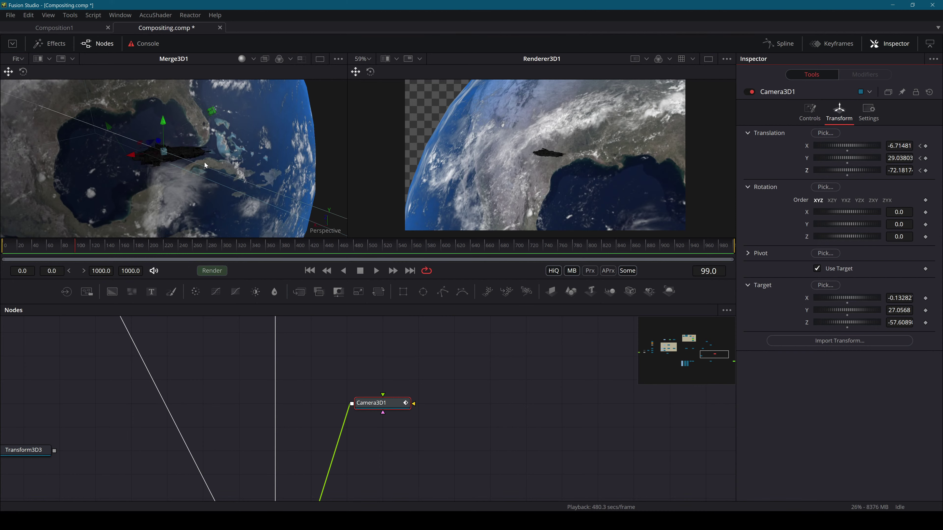
drag(207, 163, 243, 236)
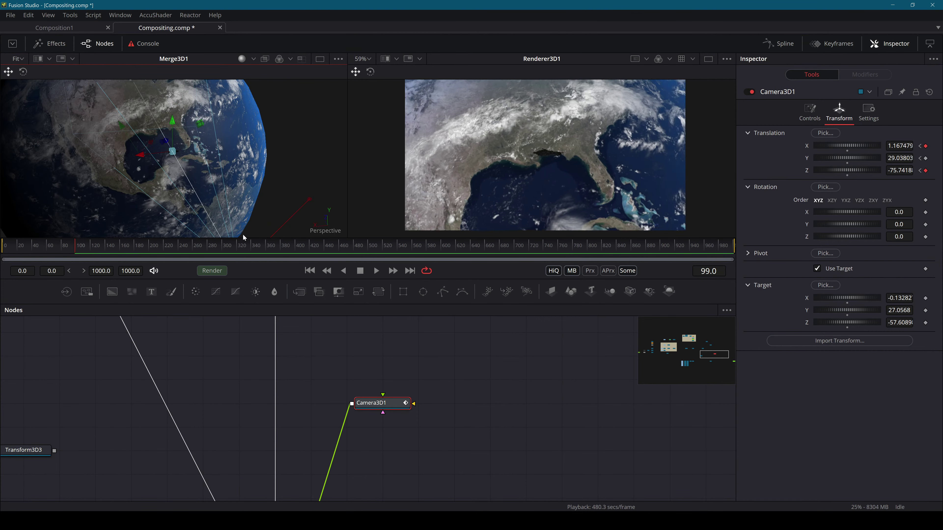
Reposition Camera3D1 at frame 99 to about X 3.51, Y 30.31 and Z -69.59
scroll(254, 217, down, 3)
mouse_move(193, 160)
mouse_down()
mouse_move(191, 144)
mouse_move(185, 175)
mouse_move(215, 167)
mouse_move(203, 166)
mouse_up()
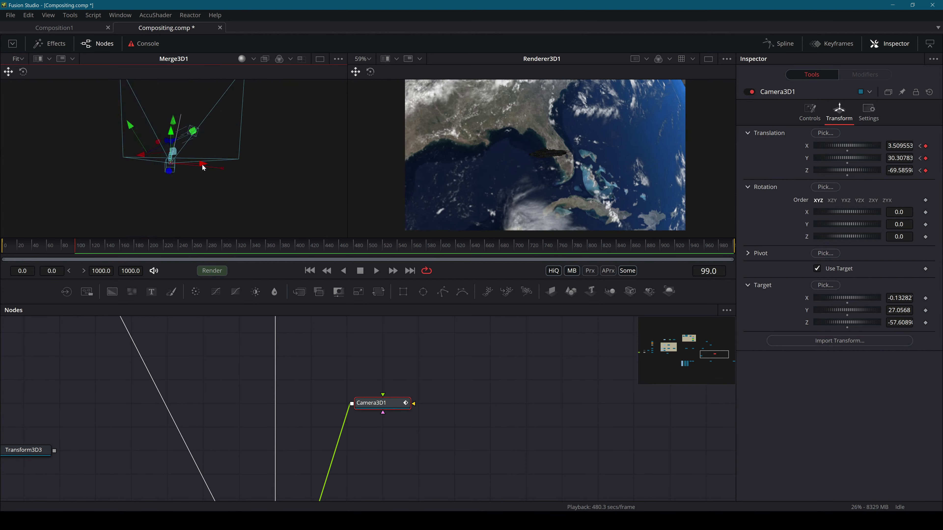
Check Space_Warship1's transform, play back the camera animation and show Renderer3D1's settings
drag(232, 343, 326, 406)
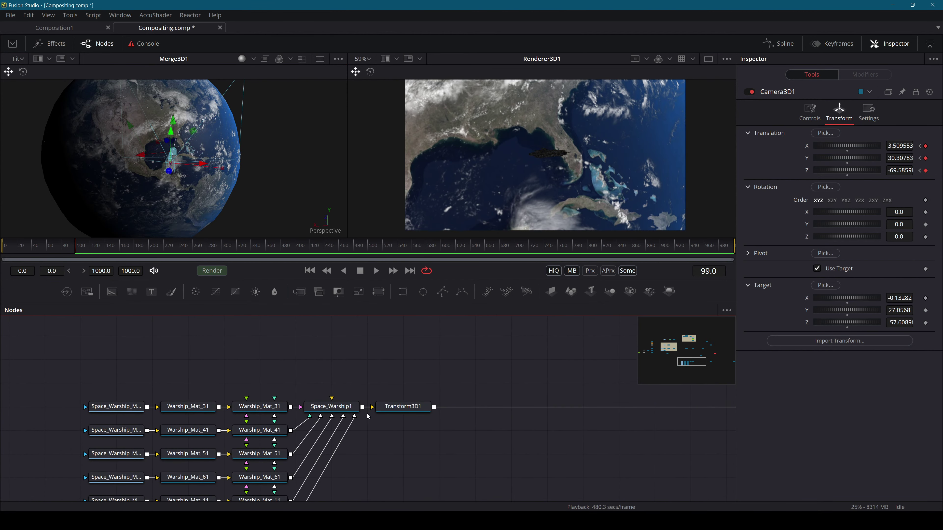
click(324, 407)
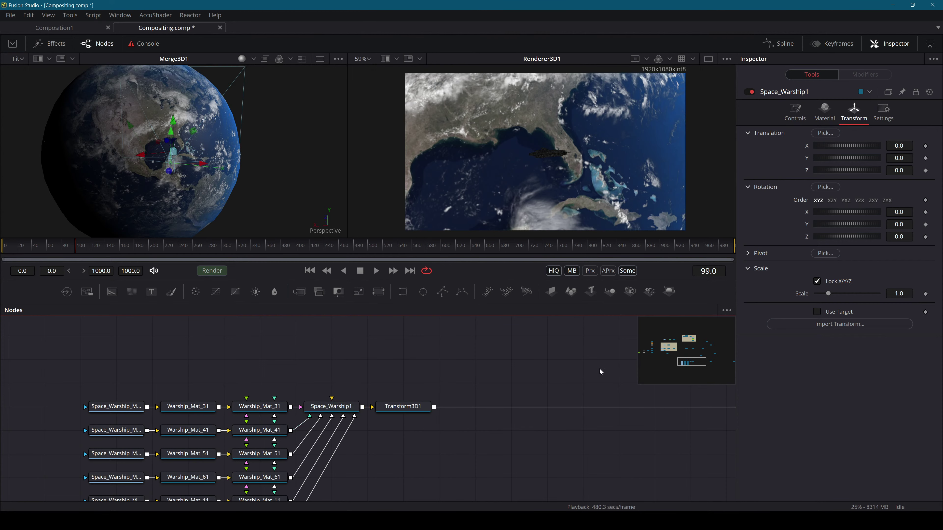
drag(599, 368, 345, 361)
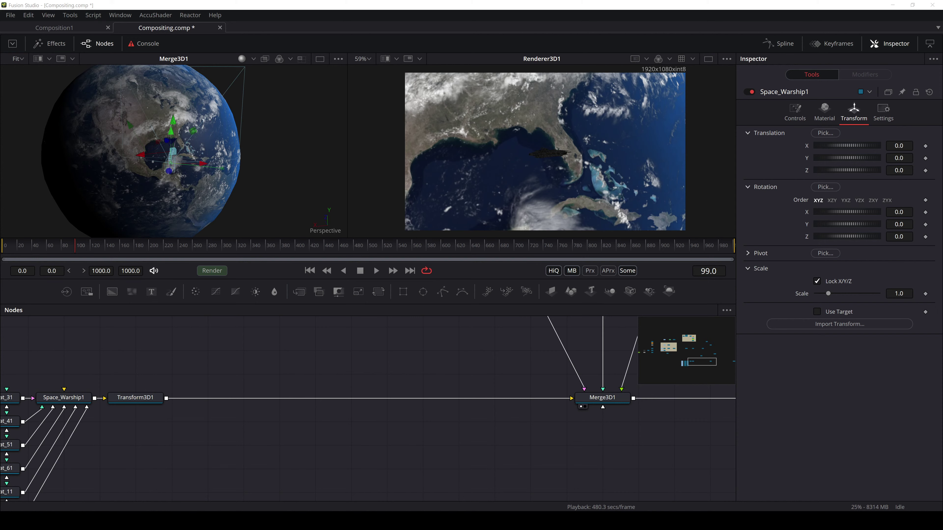
drag(548, 389, 359, 414)
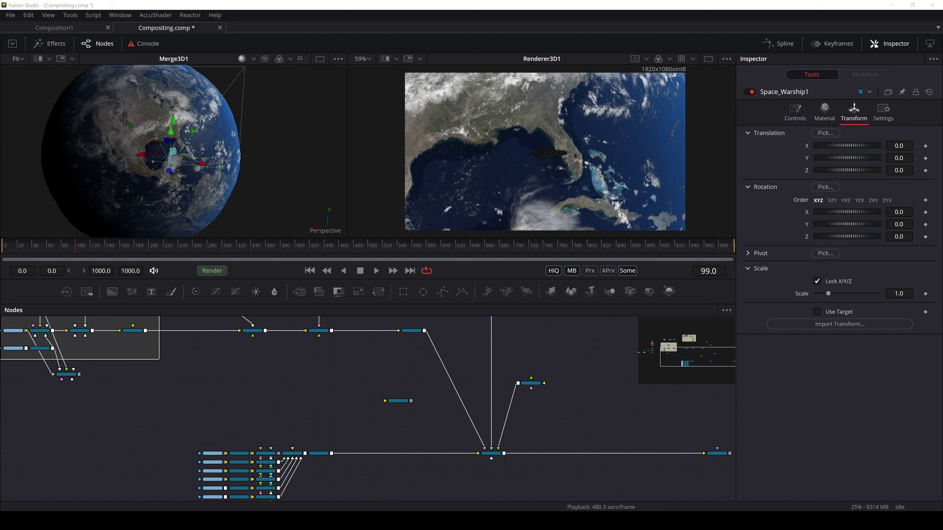
scroll(581, 419, right, 3)
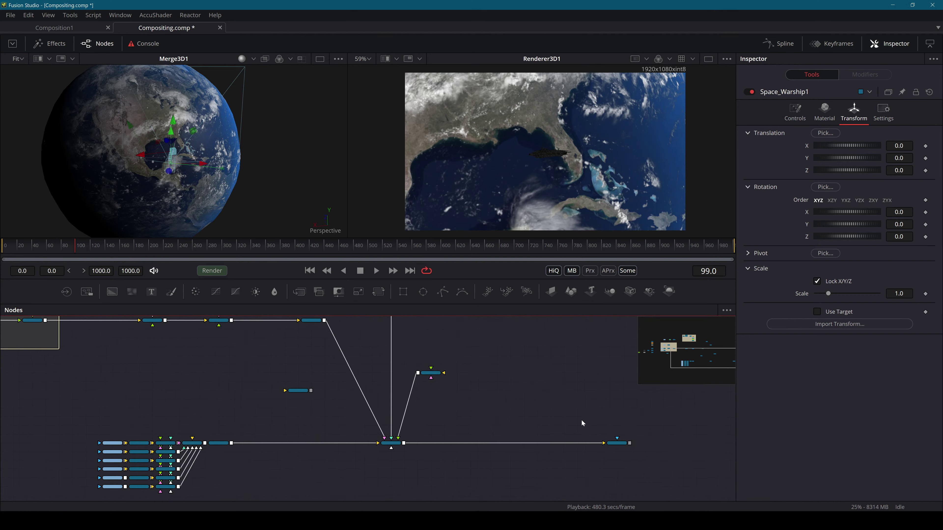
scroll(624, 436, up, 3)
key(space)
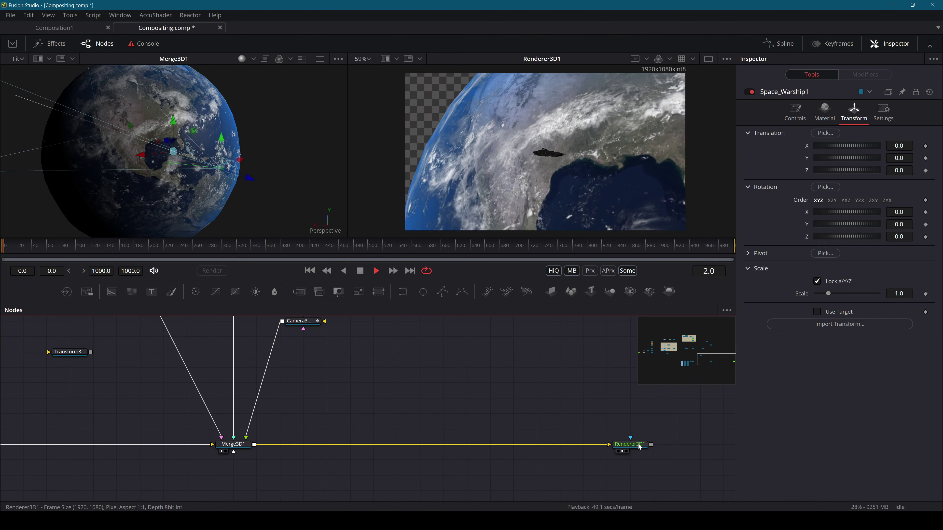
click(637, 444)
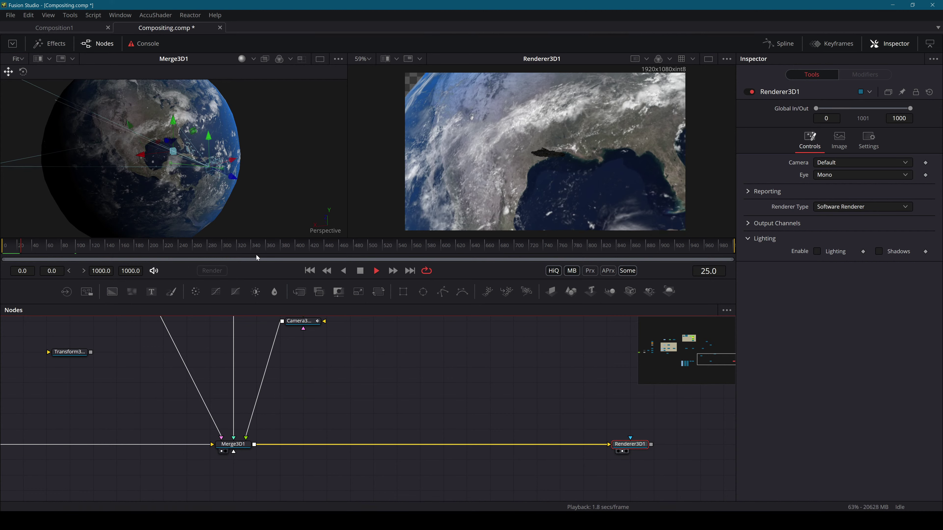
Stop playback and shorten the composition's global range to end at frame 99
drag(733, 250, 136, 271)
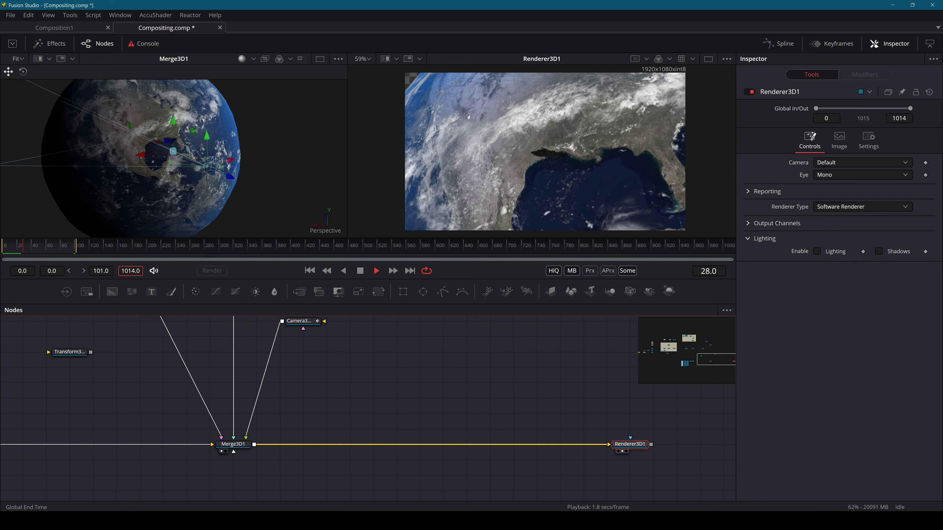
drag(135, 271, 32, 270)
click(361, 271)
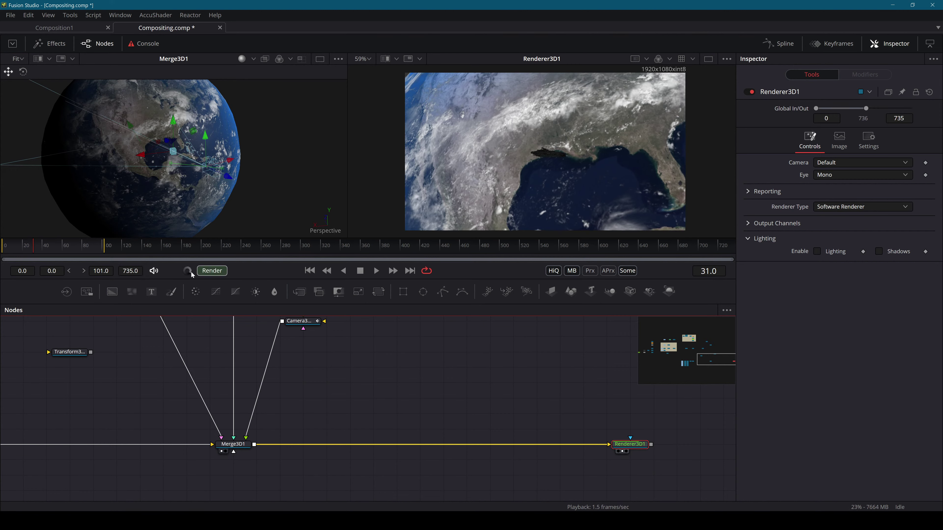
drag(130, 271, 97, 270)
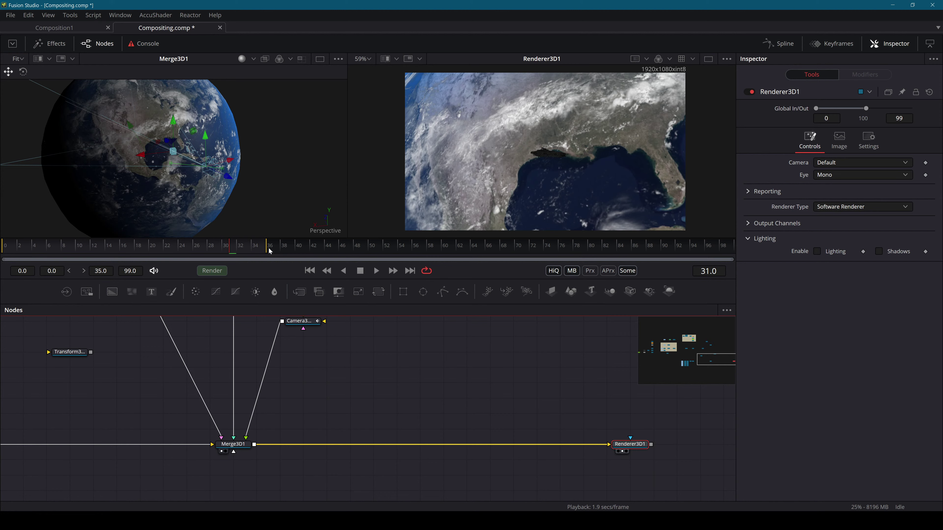
Extend the render range to end at frame 99 and play the animation from frame 0
drag(268, 247, 69, 256)
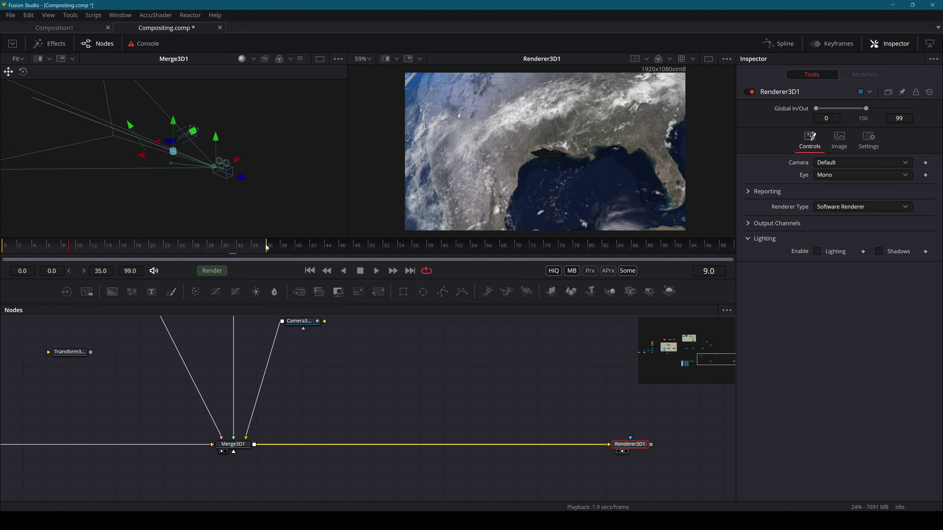
drag(266, 245, 733, 253)
drag(69, 243, 2, 247)
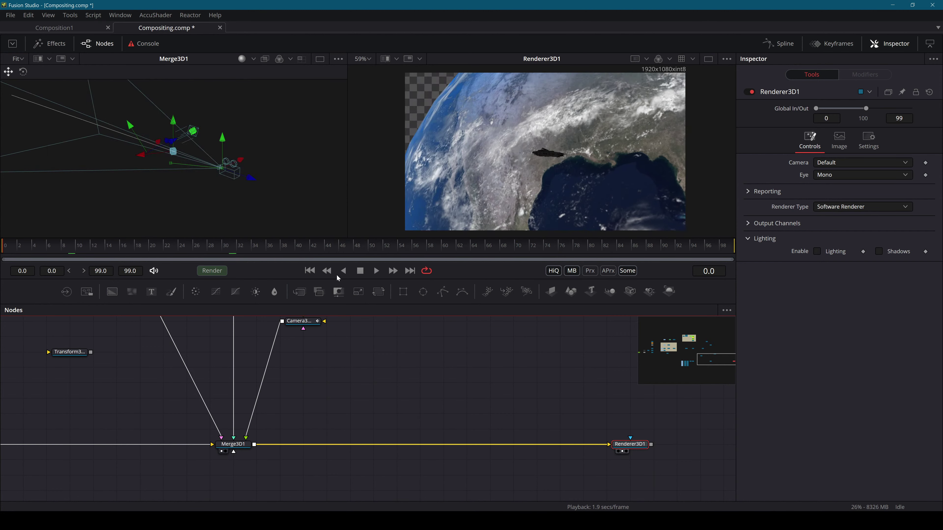
click(375, 271)
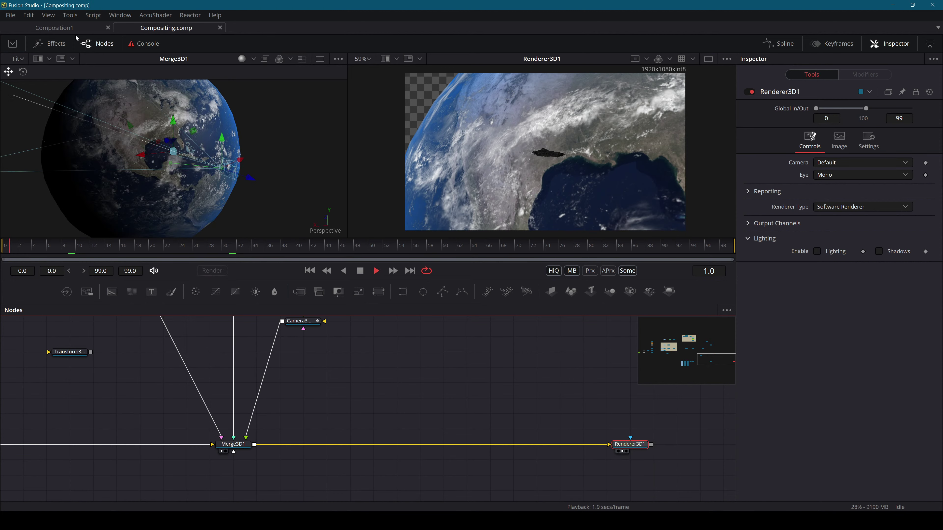
Browse the effects library's tool categories from Blur through Warp to examine the tools available for the composition
click(55, 44)
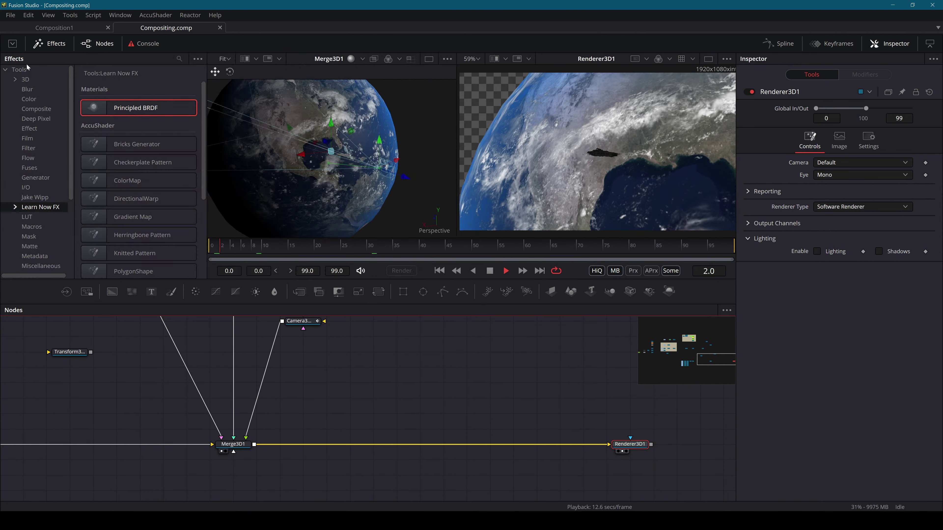
click(27, 89)
click(32, 108)
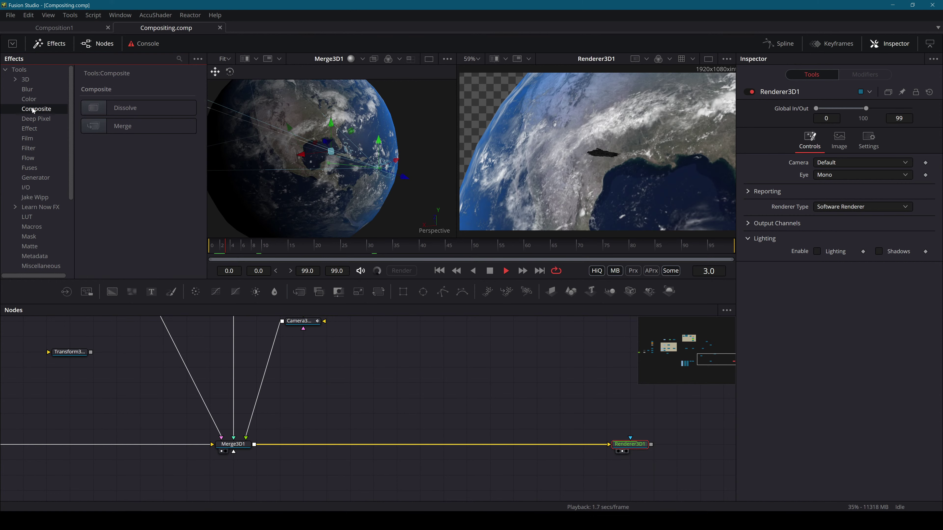
click(33, 119)
click(34, 128)
click(35, 118)
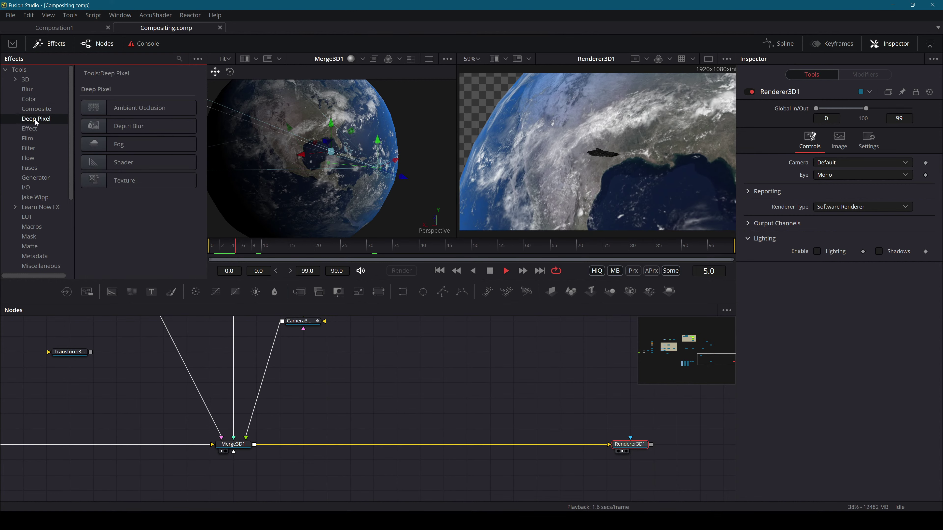
click(33, 128)
click(30, 138)
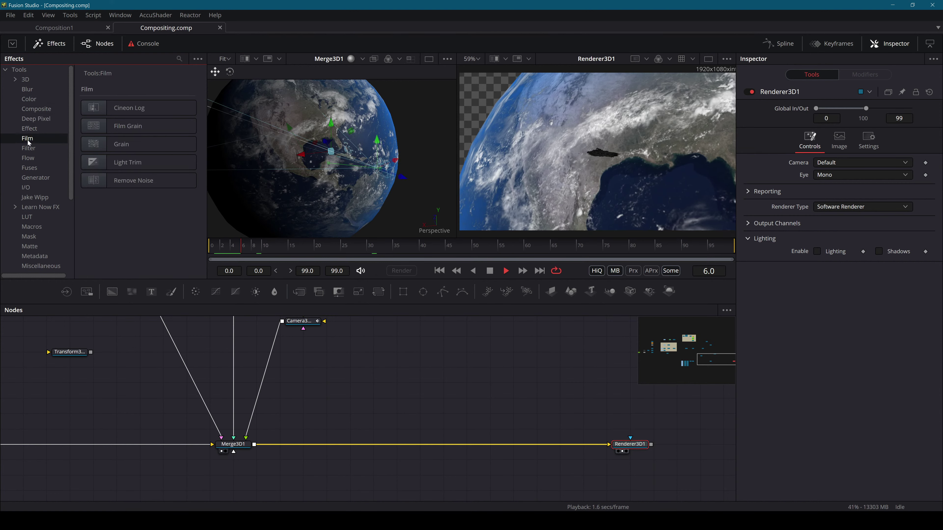
click(30, 128)
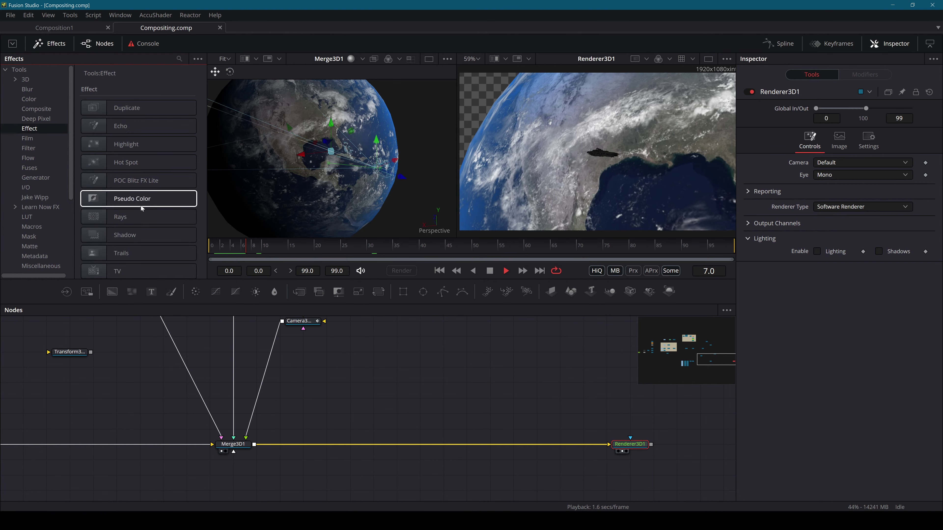
click(27, 139)
click(28, 148)
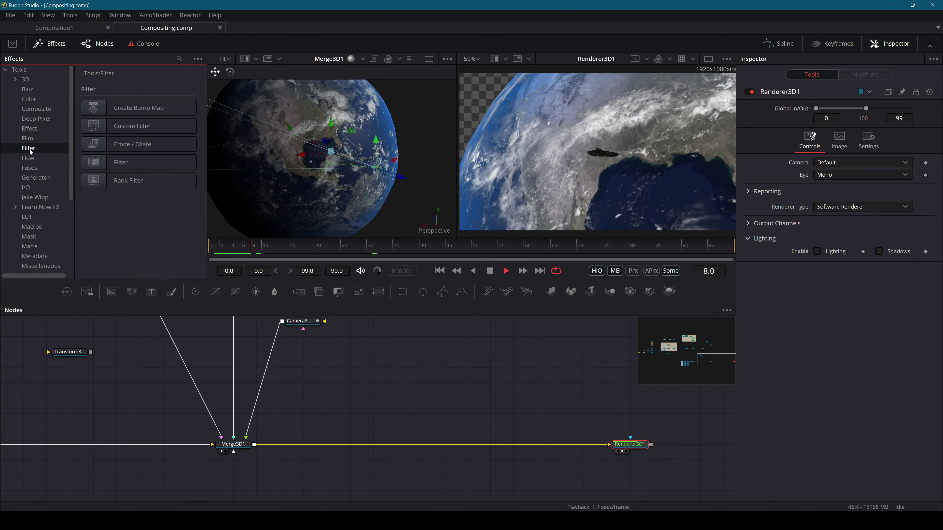
click(30, 163)
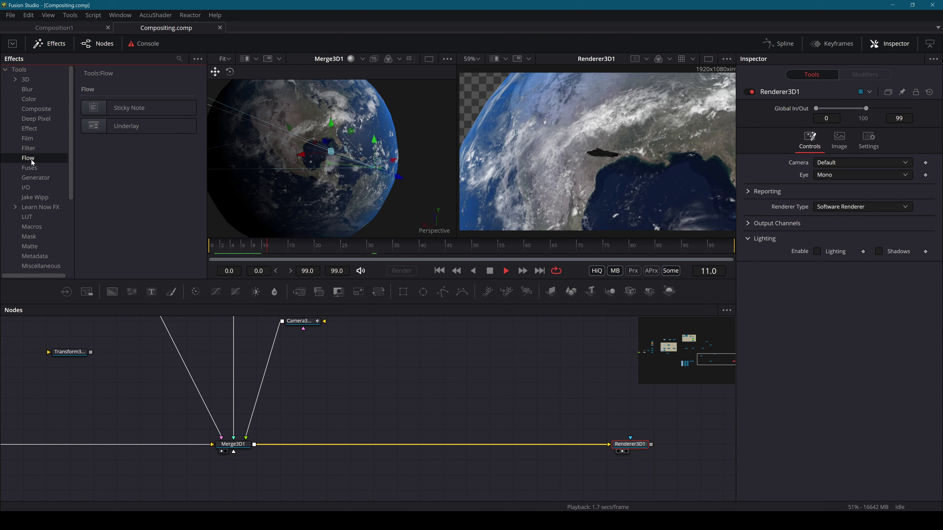
click(32, 178)
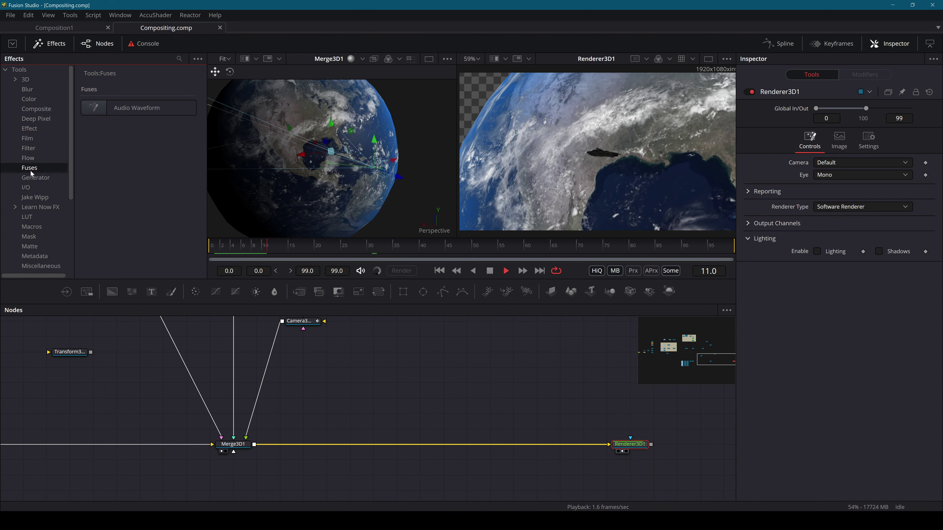
click(32, 185)
click(36, 199)
click(33, 216)
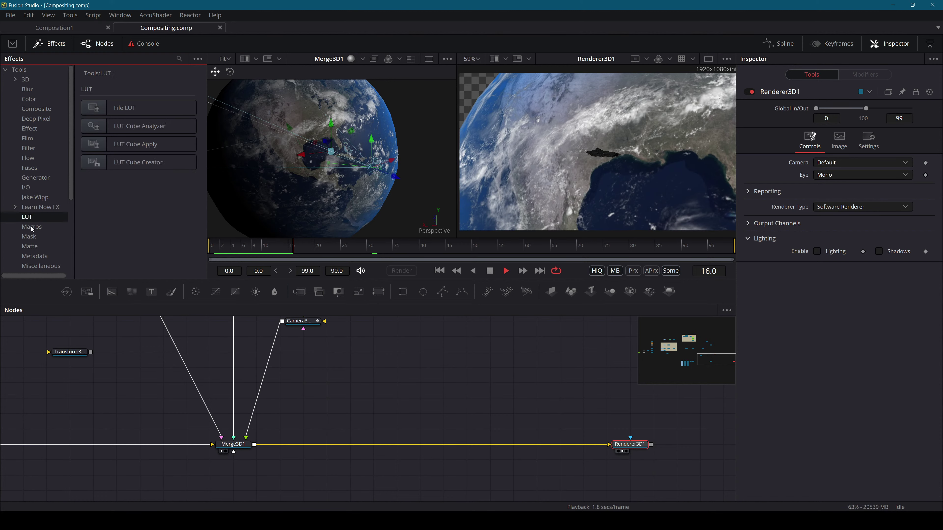
click(32, 226)
click(30, 237)
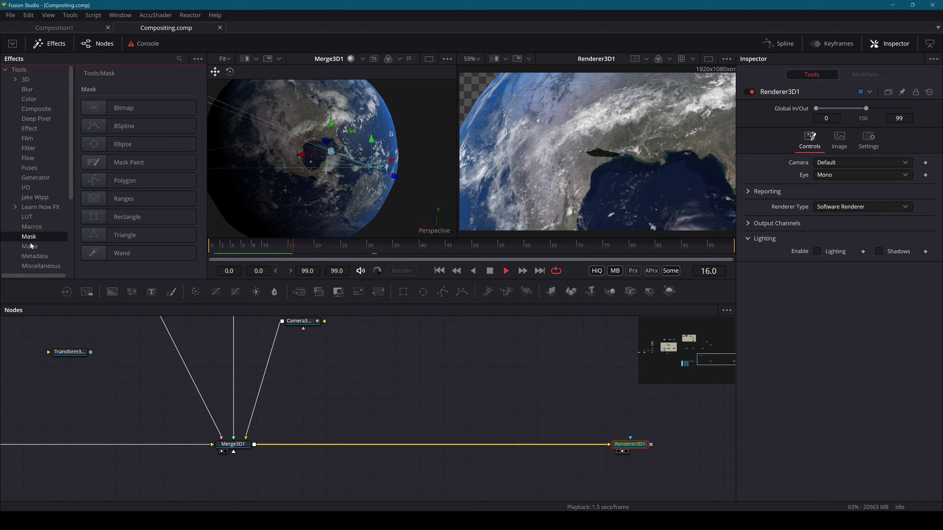
click(33, 248)
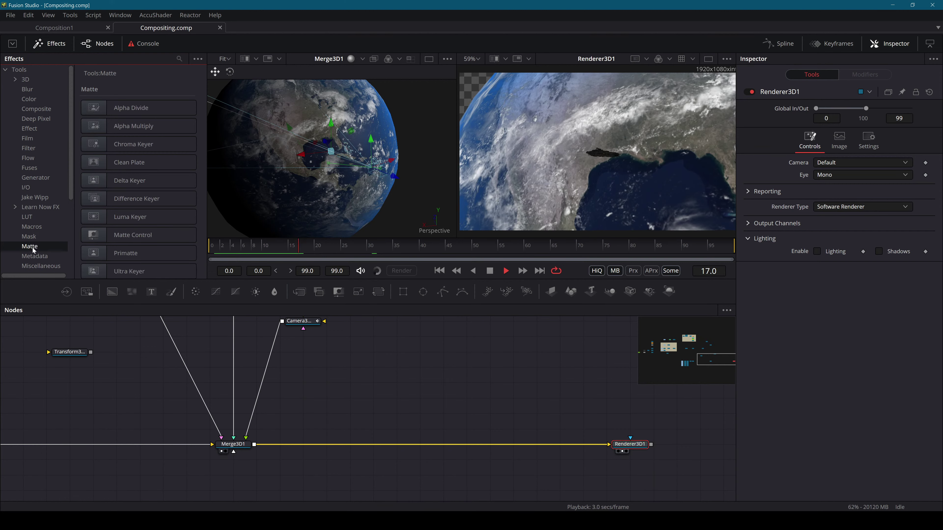
click(31, 257)
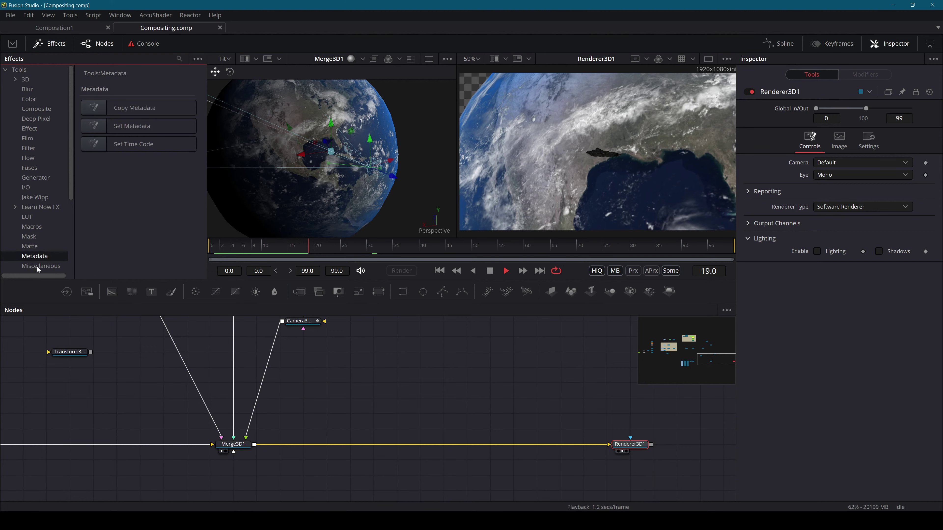
click(37, 266)
scroll(24, 232, down, 2)
scroll(100, 232, down, 1)
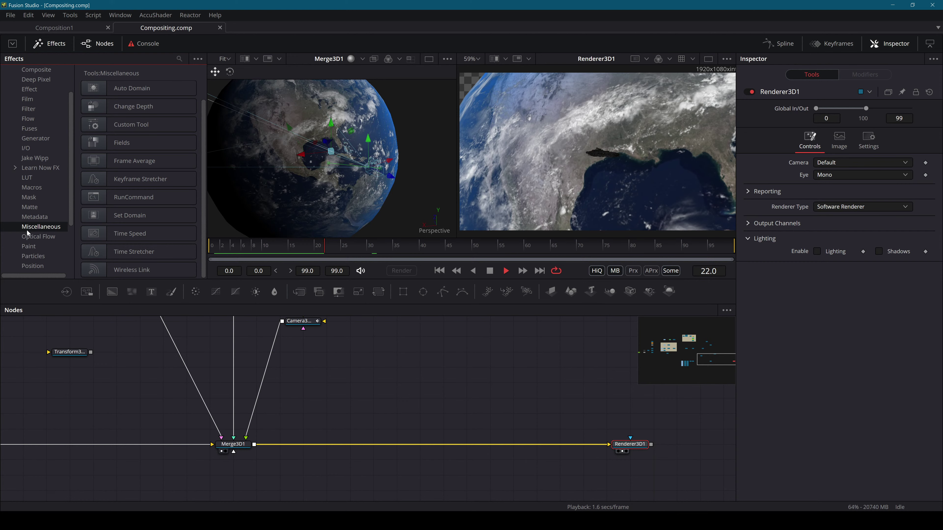
click(32, 240)
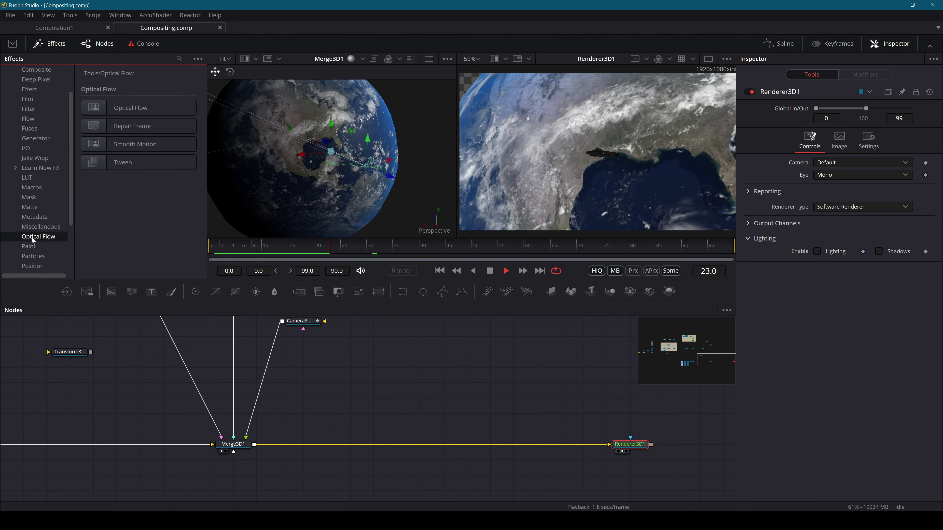
click(30, 249)
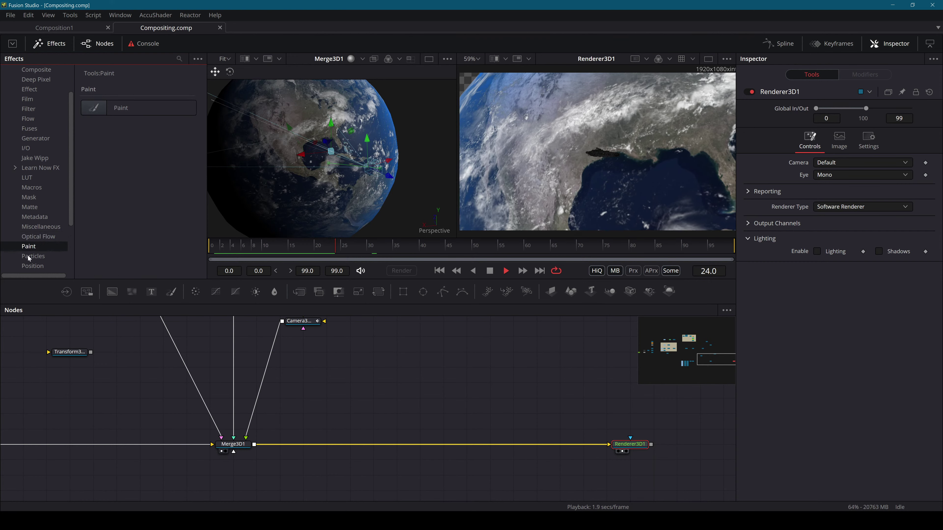
click(27, 256)
click(29, 266)
scroll(28, 260, down, 2)
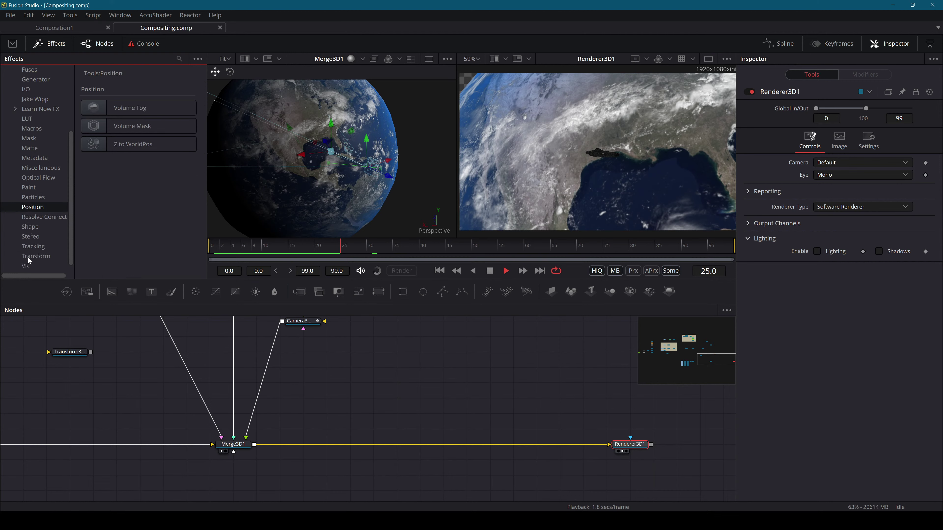
click(33, 217)
click(32, 237)
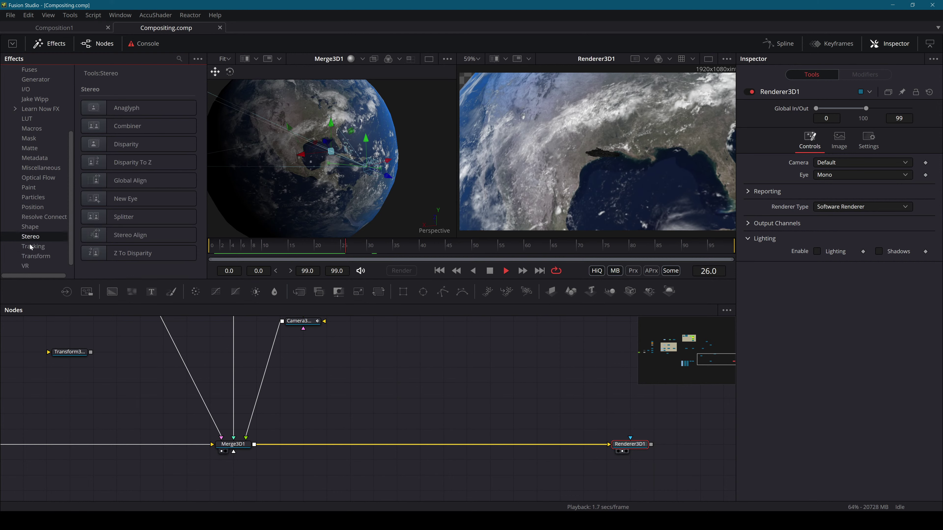
click(30, 246)
click(30, 255)
click(30, 251)
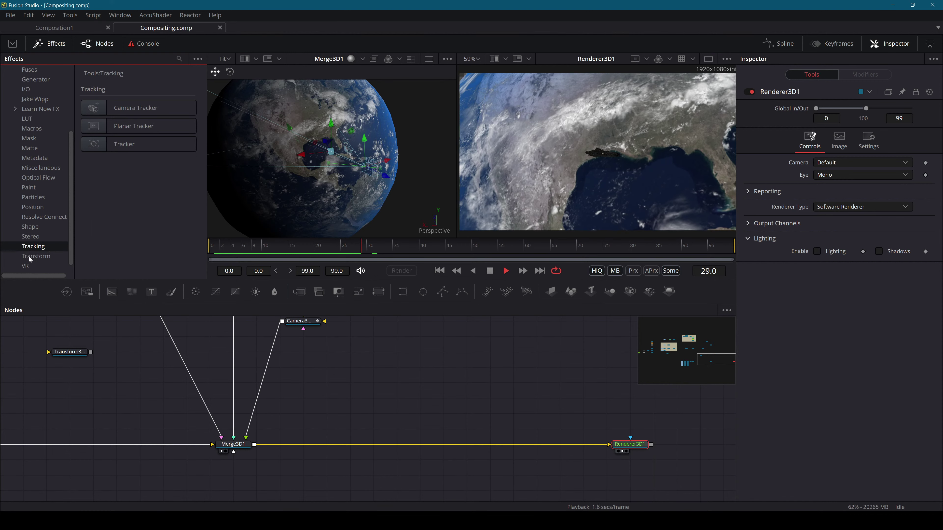
click(28, 256)
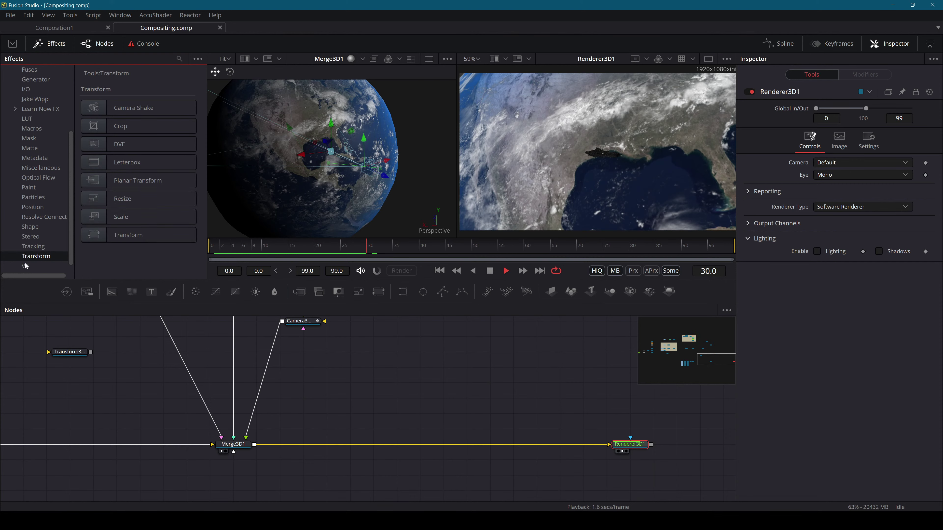
click(26, 265)
click(27, 266)
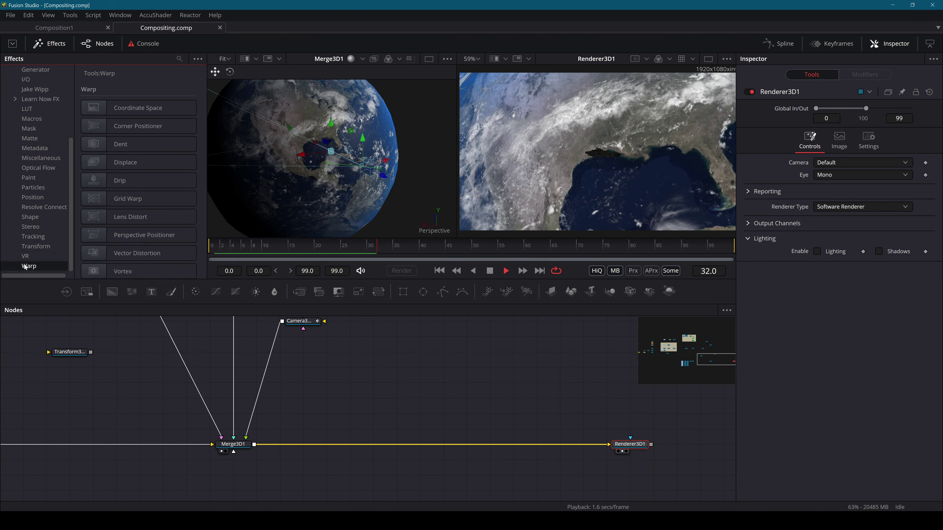
scroll(32, 236, up, 4)
click(28, 90)
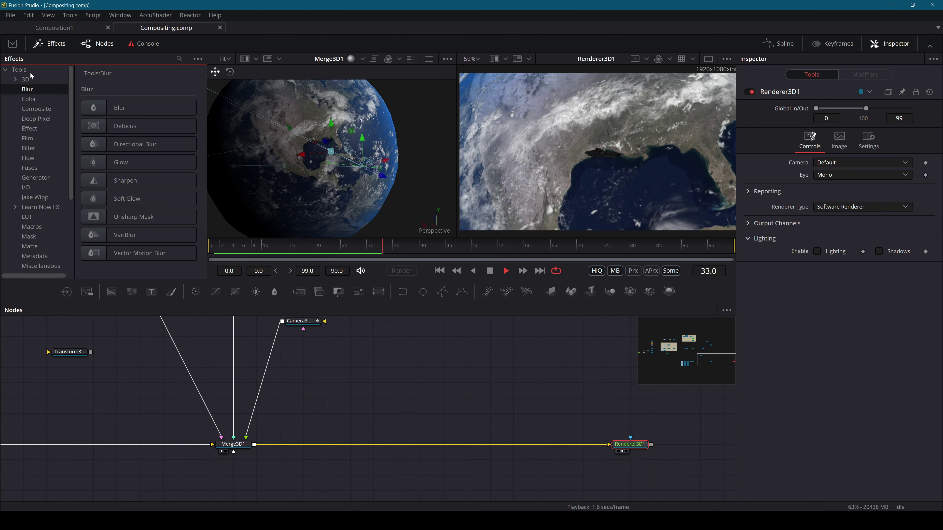
Close the effects library, scrub the camera animation back to frame 0 and stop playback
click(48, 47)
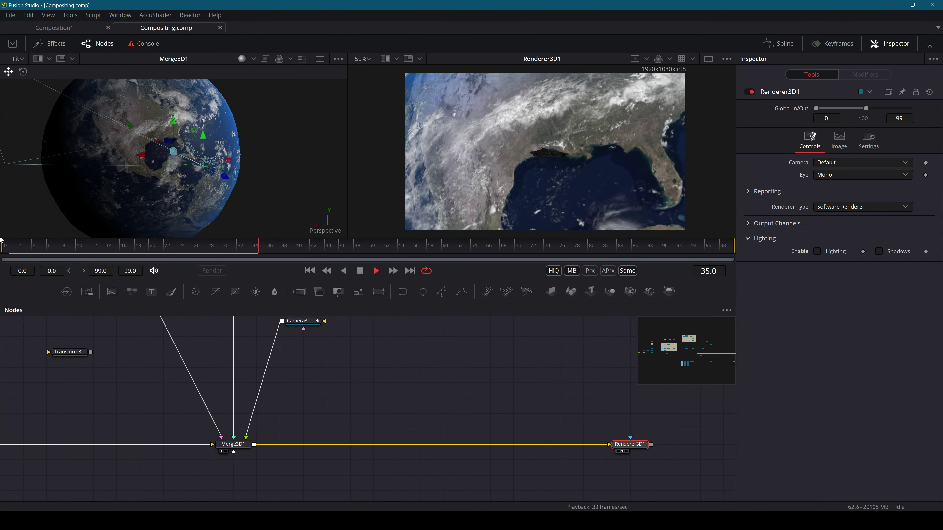
drag(258, 247, 170, 247)
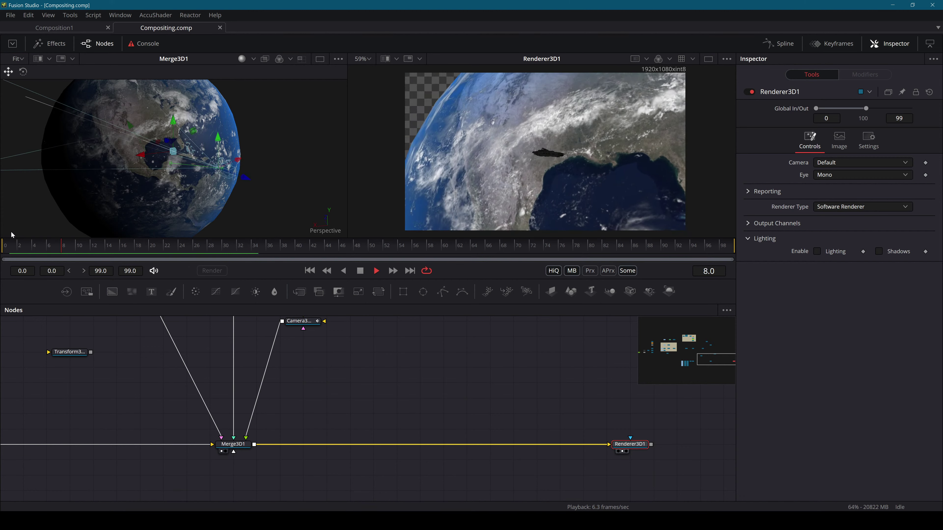
drag(276, 250, 2, 249)
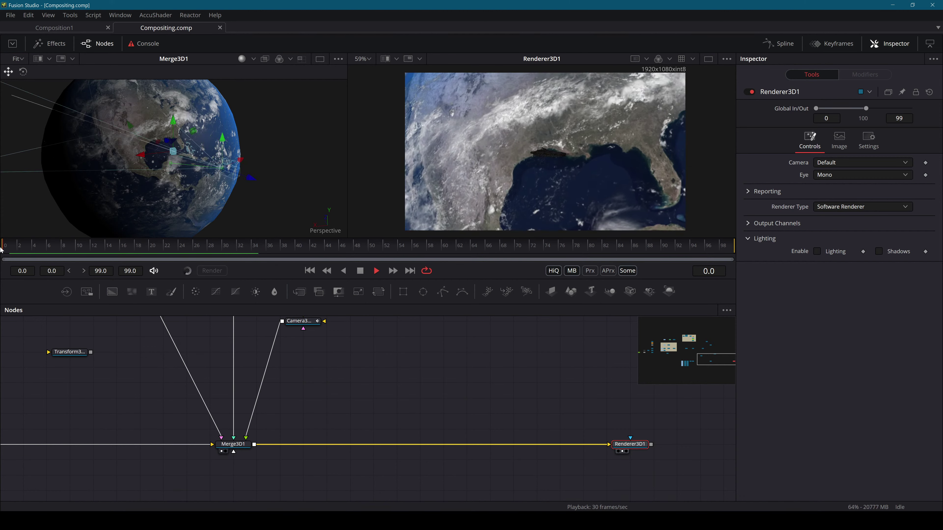
key(space)
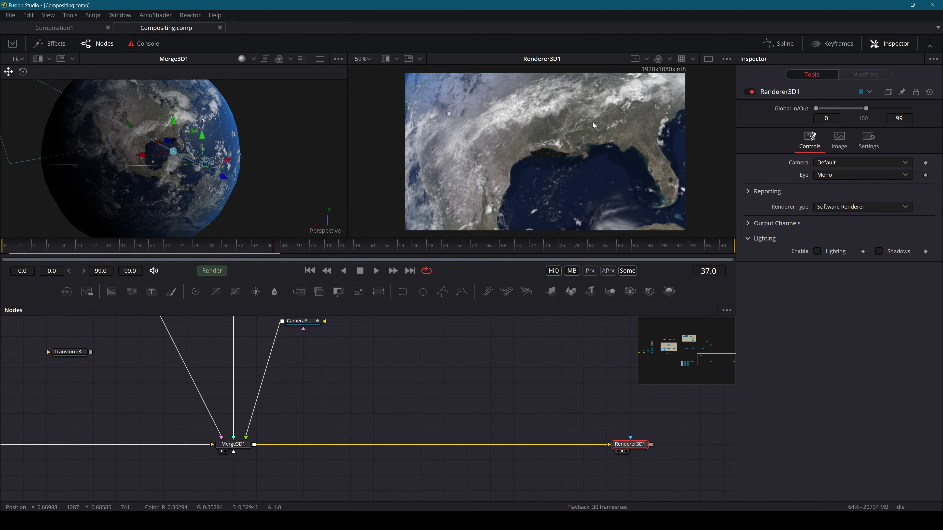
Delete the animated Camera3D1 node and add a fresh Camera3D node connected to Merge3D1
drag(300, 330, 416, 410)
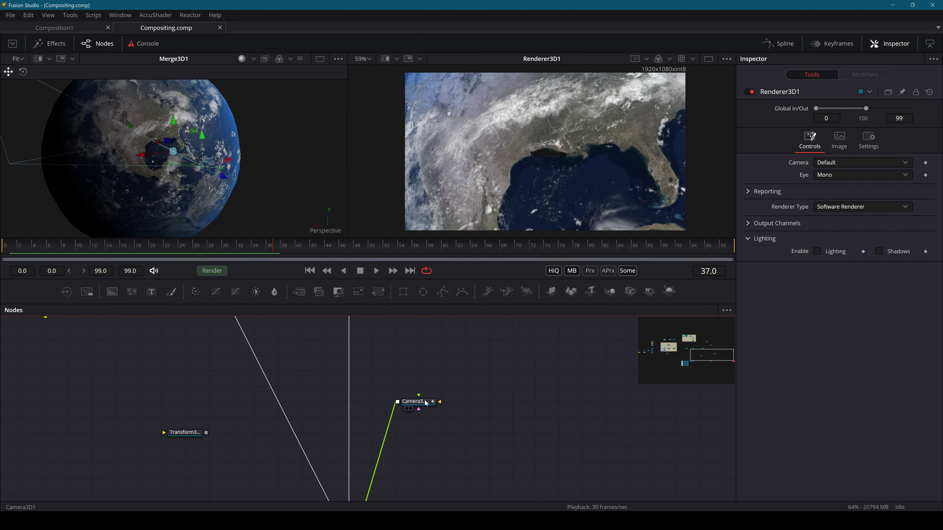
click(425, 403)
key(Delete)
scroll(536, 394, down, 2)
drag(630, 291, 368, 497)
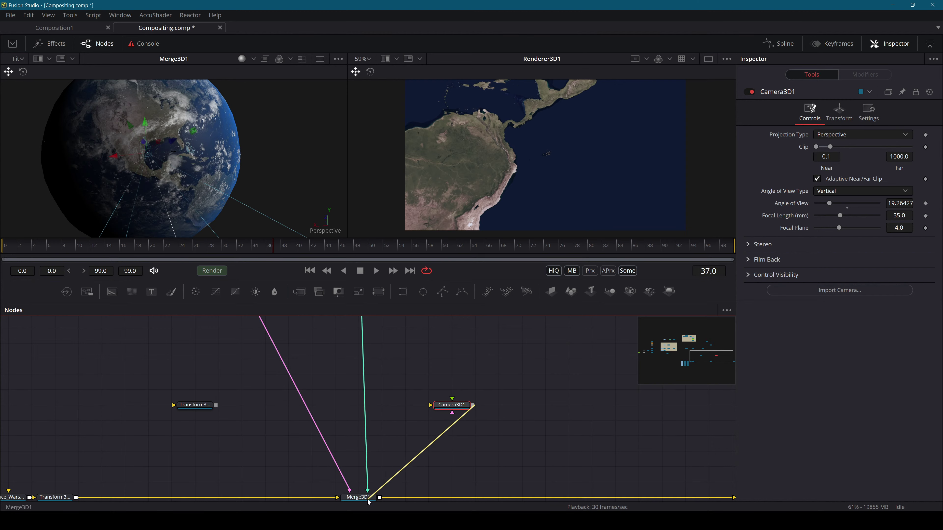
Select the warship in the Merge3D1 view and set Space_Warship1's Y rotation to 90
scroll(148, 135, down, 3)
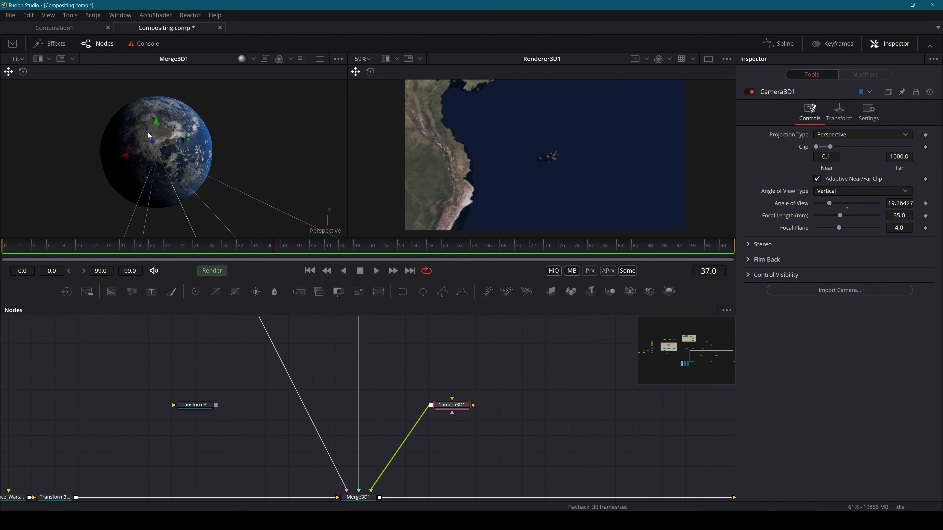
scroll(160, 140, up, 5)
click(174, 151)
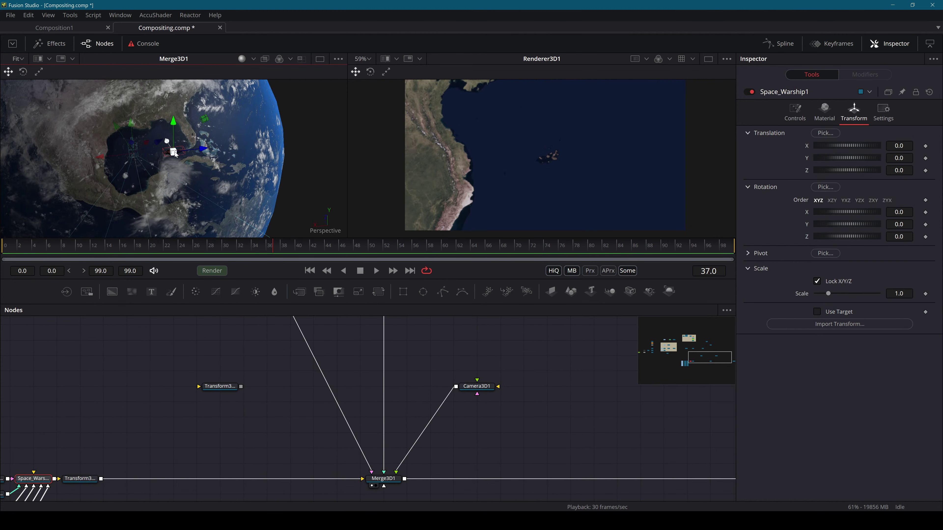
scroll(175, 152, up, 5)
drag(196, 159, 128, 168)
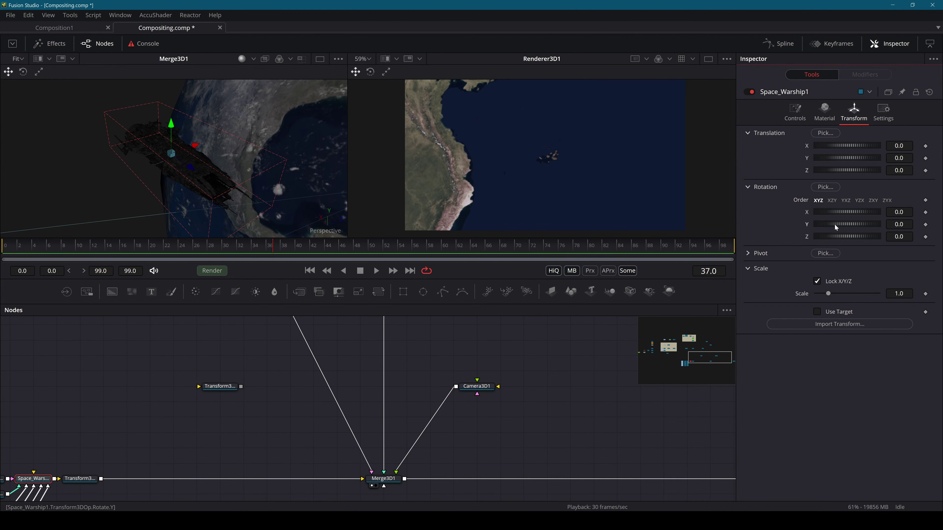
drag(835, 224, 868, 223)
click(898, 224)
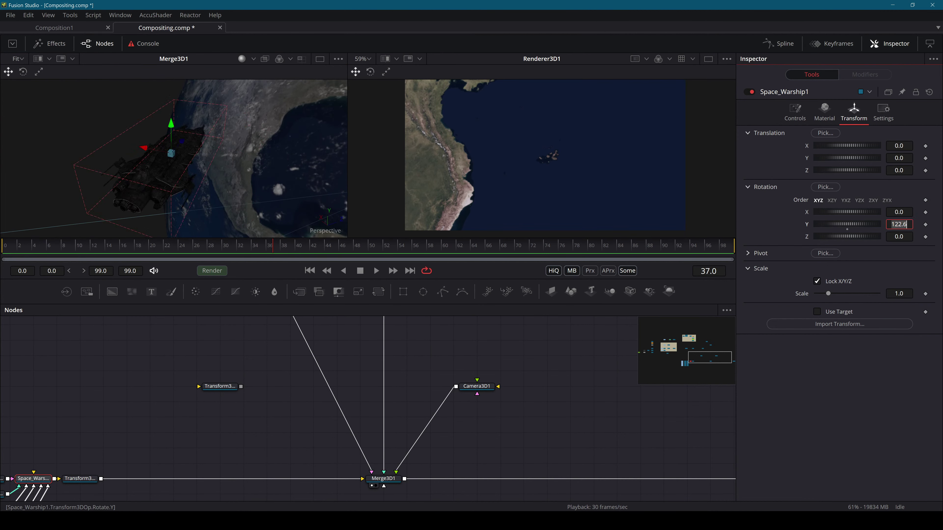
text(+9)
text(0)
key(Tab)
key(super)
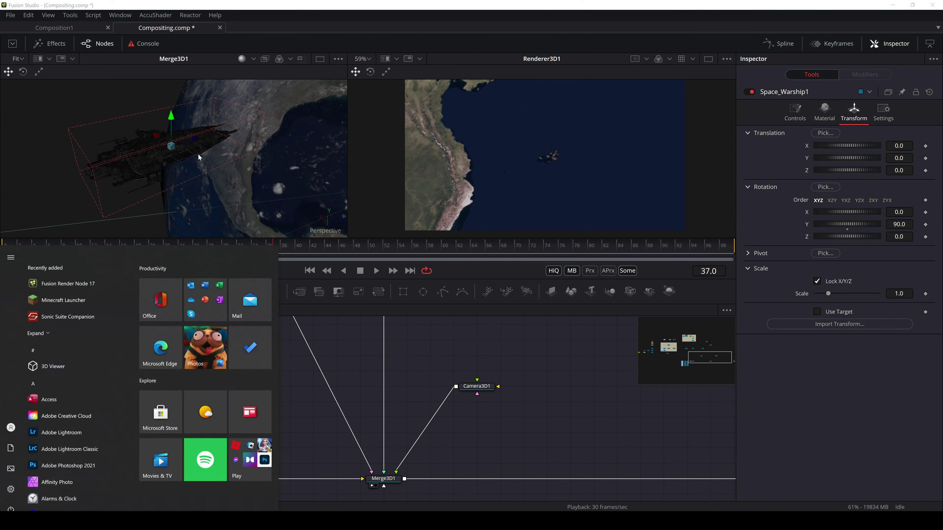
key(super)
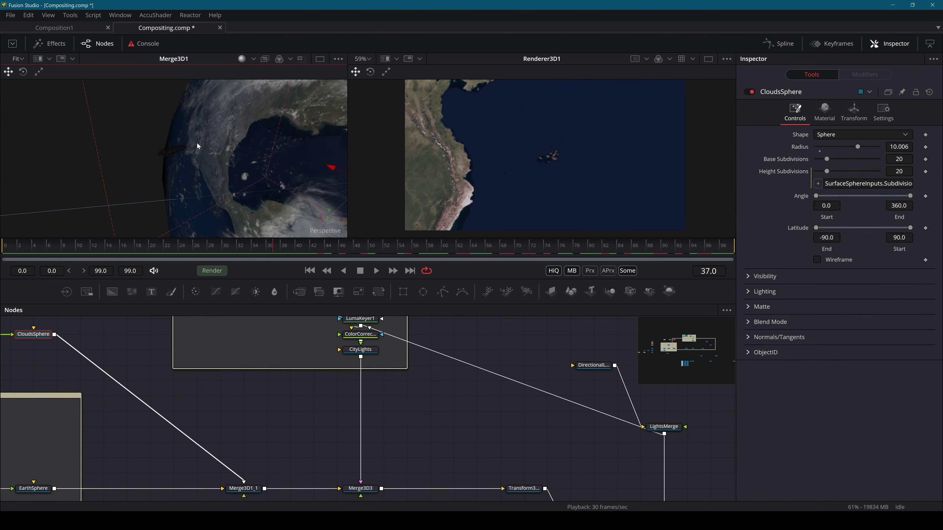
Move Space_Warship1 away from Earth along X to a translation of about -5733
click(163, 152)
drag(154, 155, 44, 176)
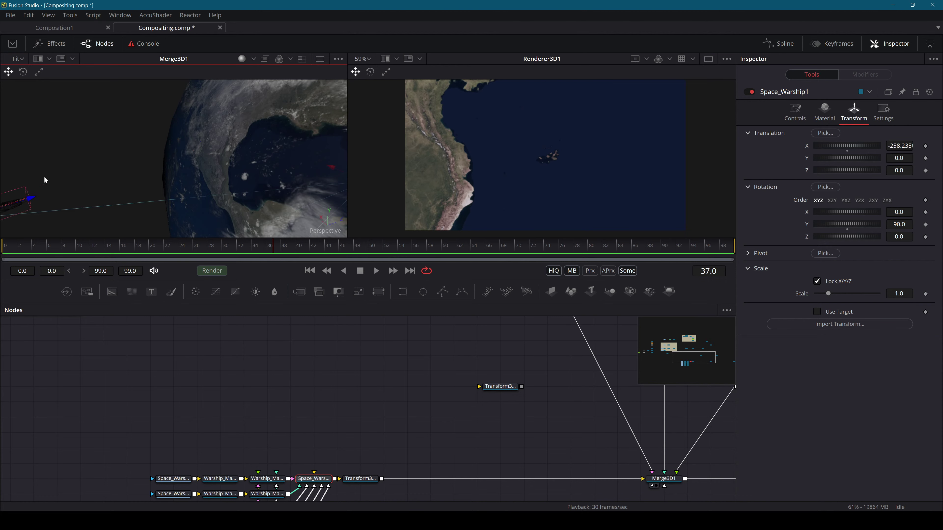
scroll(186, 136, down, 5)
drag(178, 152, 33, 201)
scroll(147, 171, down, 3)
drag(213, 143, 238, 106)
key(f)
scroll(243, 149, up, 3)
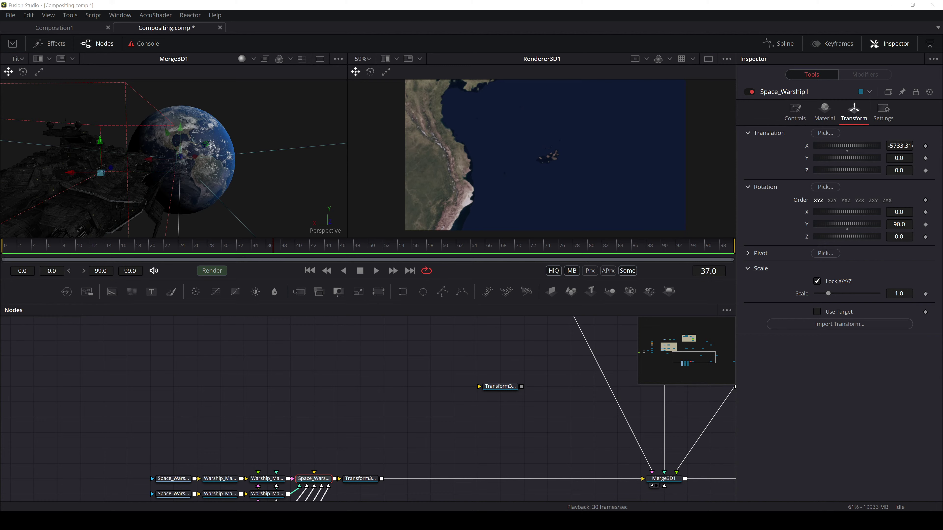
Frame the warship in front of Earth in the Merge3D1 view and copy that point of view to Camera3D1
mouse_move(107, 178)
mouse_down()
mouse_move(126, 171)
mouse_move(119, 178)
mouse_up()
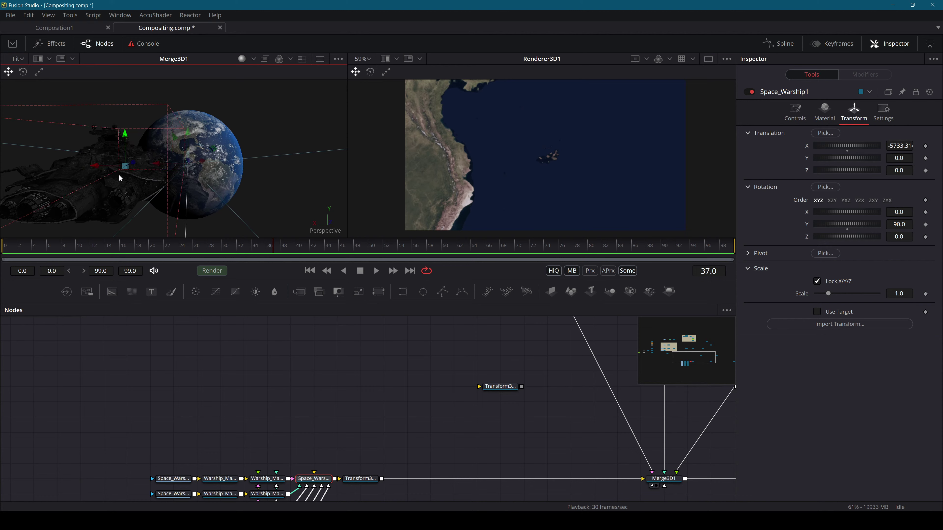
right_click(193, 201)
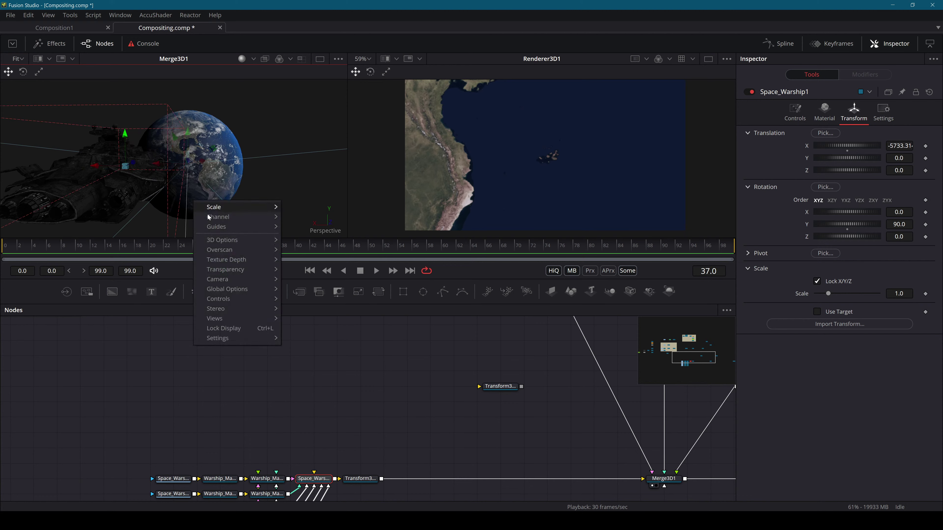
mouse_move(227, 291)
mouse_move(335, 358)
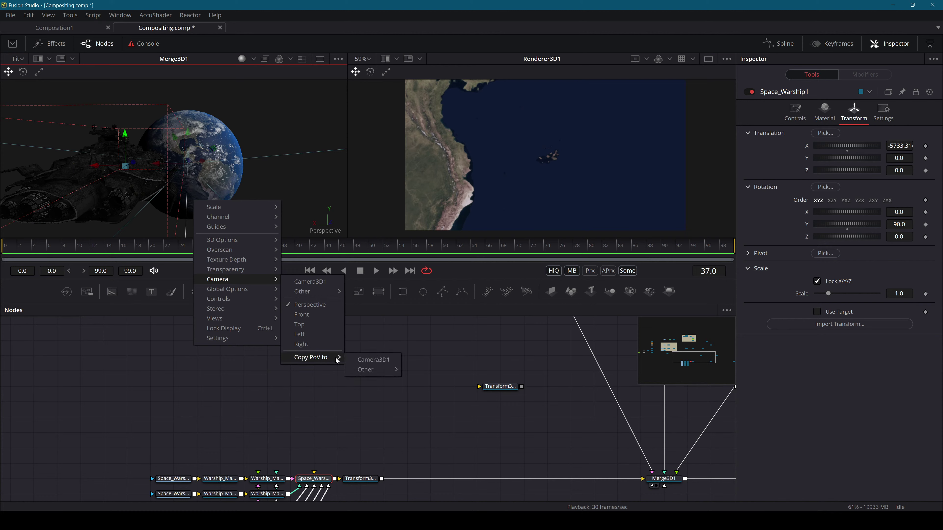
click(365, 362)
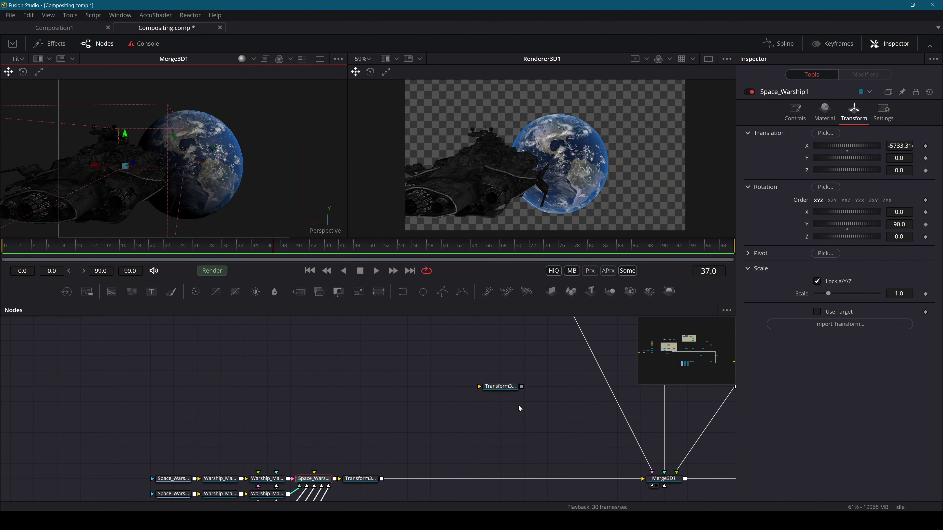
Browse the effects library from VR back through Tracking, Shape, Particles and Optical Flow to Miscellaneous to examine the available tools
click(48, 43)
scroll(48, 189, down, 5)
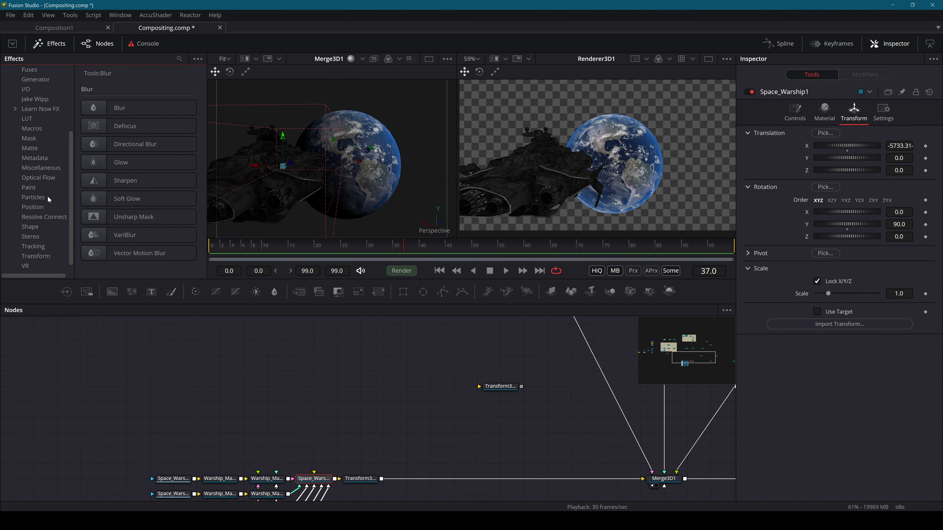
click(36, 256)
click(32, 266)
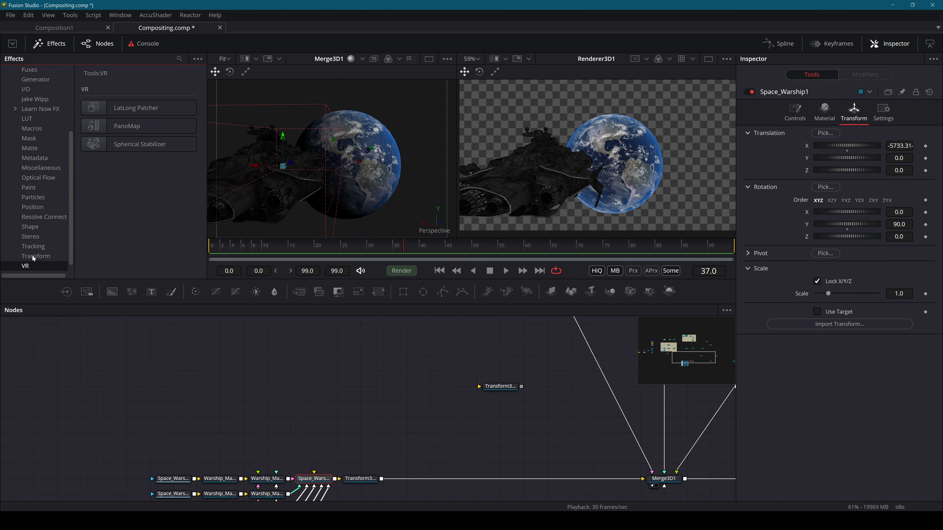
scroll(33, 255, down, 1)
click(35, 247)
click(38, 237)
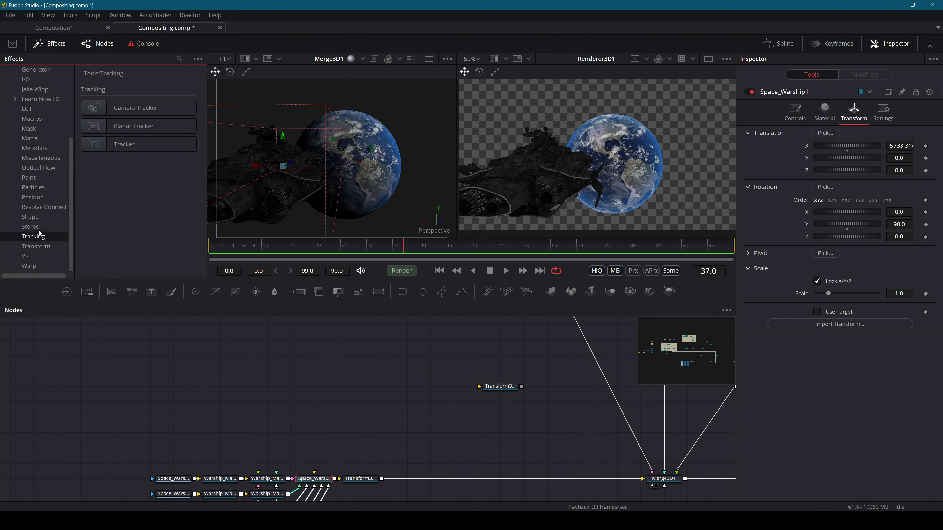
click(39, 228)
click(40, 218)
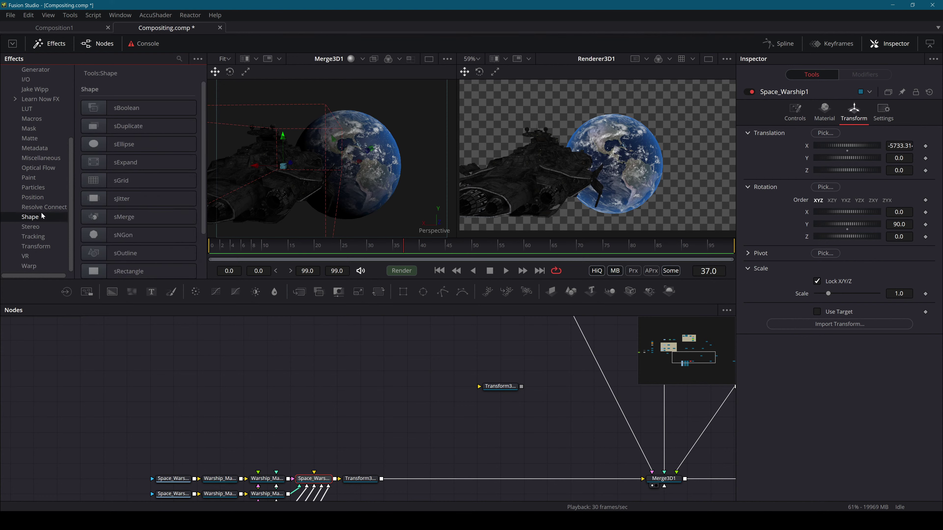
click(42, 207)
click(41, 200)
click(40, 189)
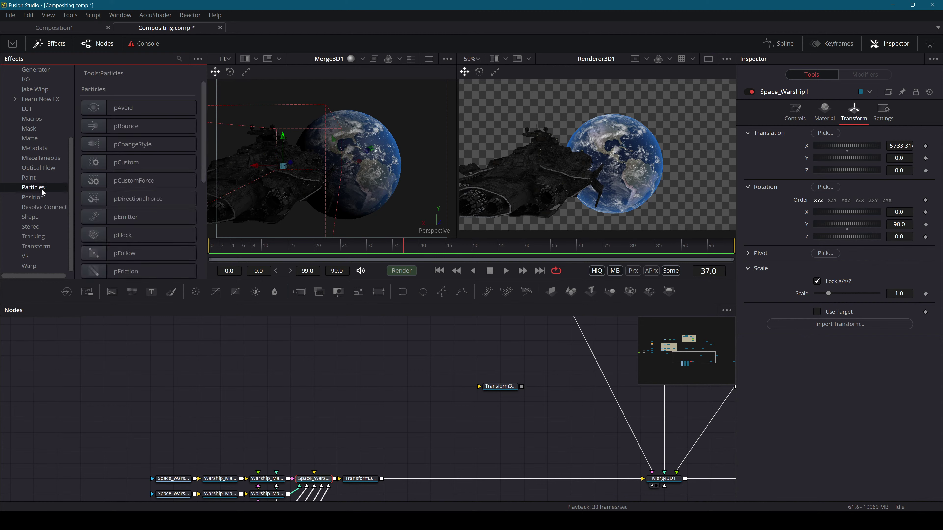
click(51, 181)
click(50, 171)
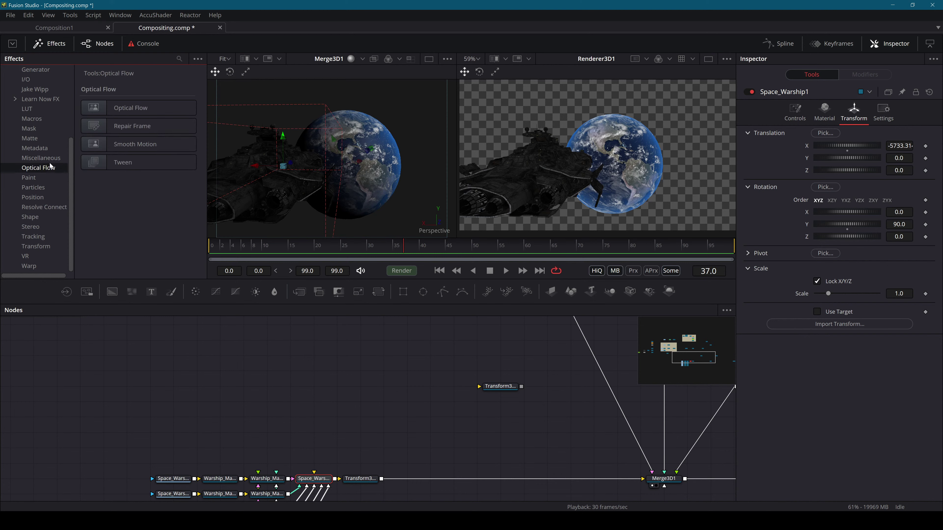
click(52, 159)
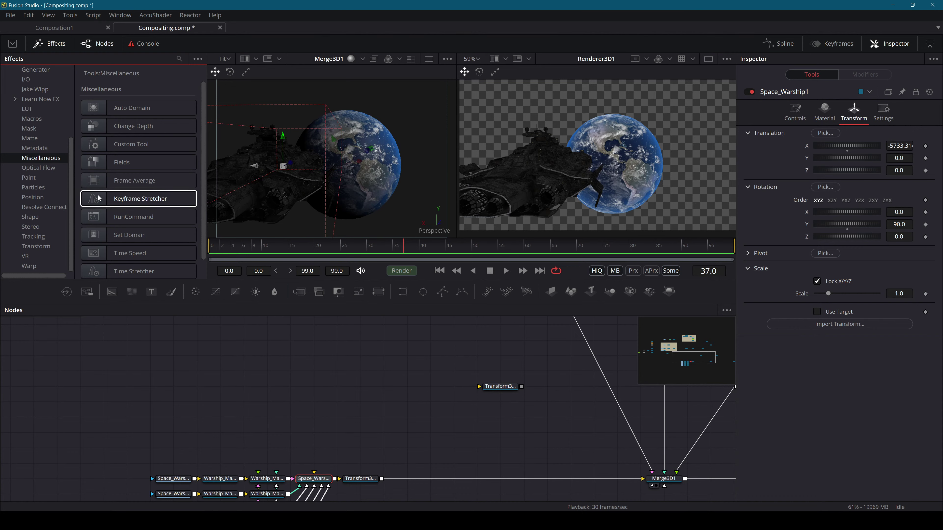
click(98, 44)
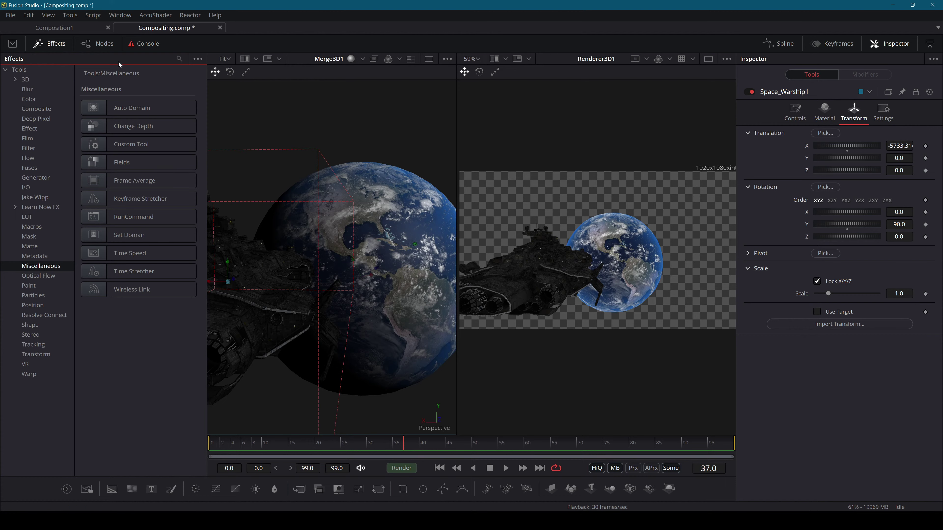
click(85, 48)
click(54, 47)
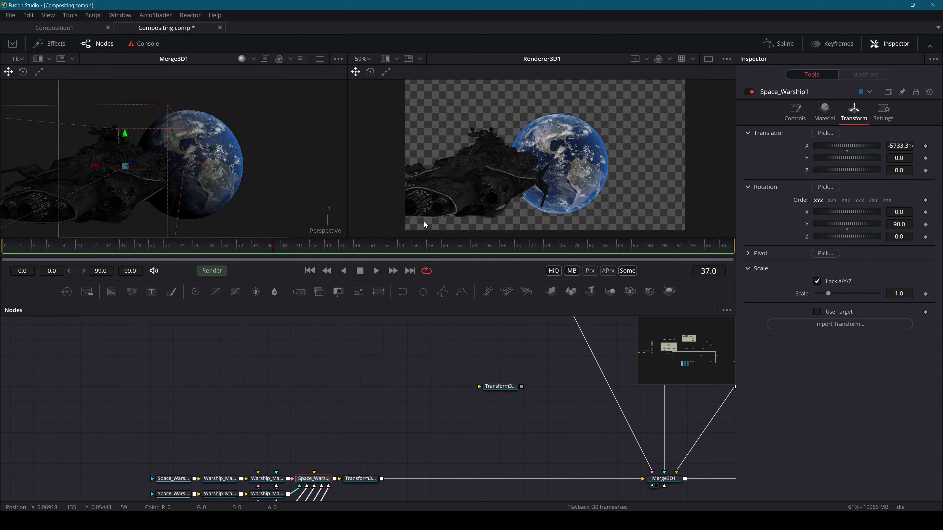
Delete the unconnected Transform3D3 node from the node graph
right_click(810, 212)
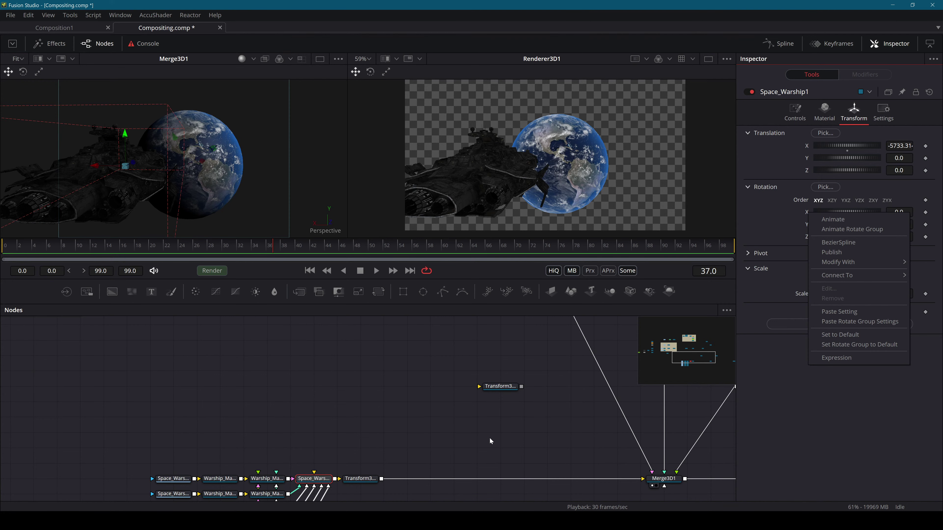
drag(551, 399, 267, 407)
click(462, 374)
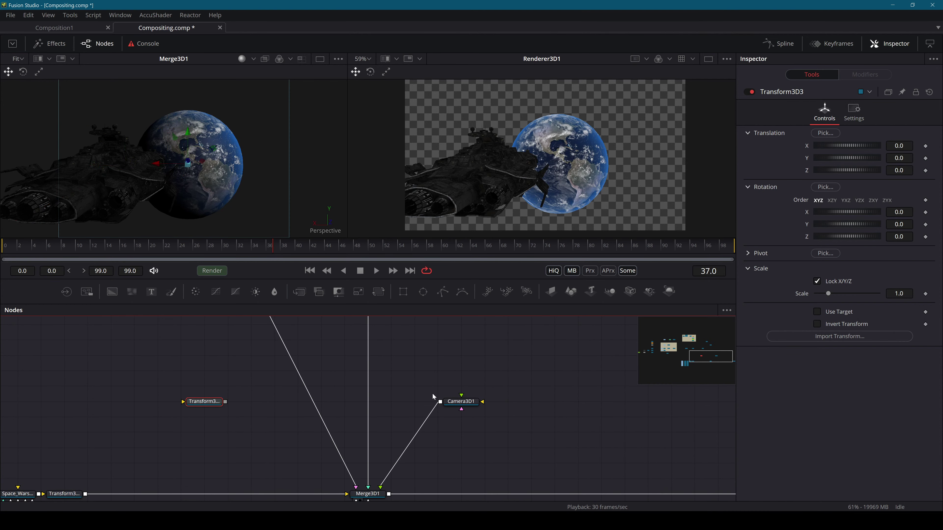
key(Delete)
Select Camera3D1 and reposition it so the whole warship is framed in front of Earth
click(451, 404)
drag(260, 167, 230, 191)
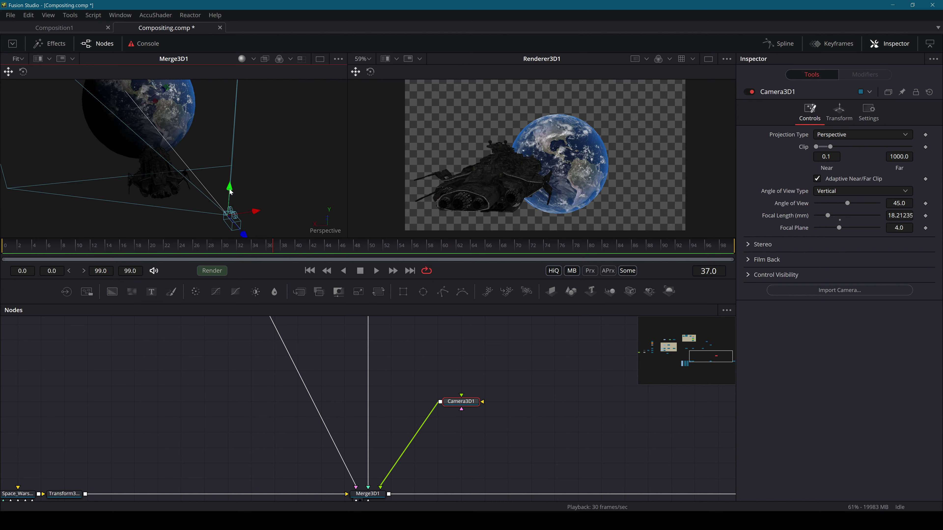
Set a keyframe at frame 0 on the Z translation of Transform3D1, the warship's transform node
drag(200, 247, 0, 217)
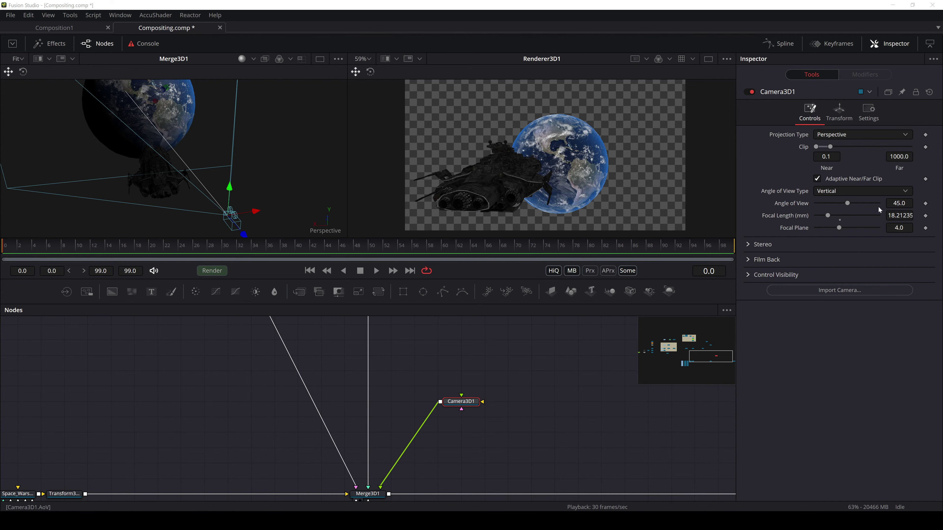
mouse_move(542, 396)
mouse_down()
mouse_move(542, 411)
mouse_move(668, 442)
mouse_up()
drag(322, 394, 554, 436)
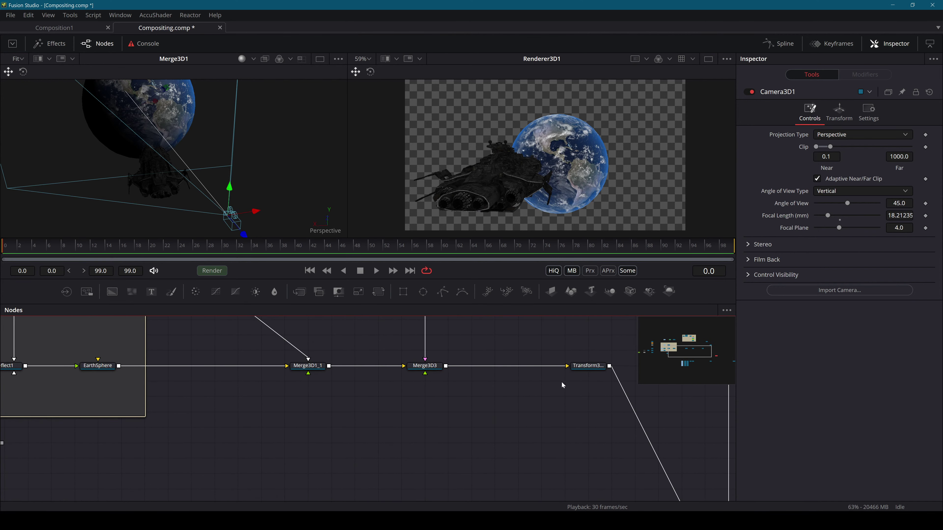
mouse_move(542, 386)
mouse_down()
mouse_move(265, 448)
mouse_move(384, 353)
mouse_move(458, 313)
mouse_move(427, 339)
mouse_move(437, 371)
mouse_move(490, 255)
mouse_up()
click(384, 374)
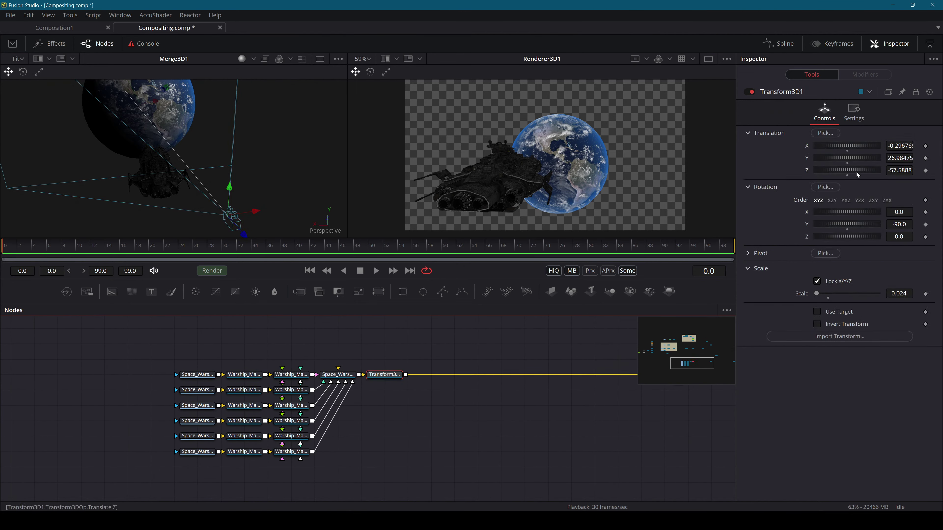
drag(856, 171, 861, 170)
key(ctrl+z)
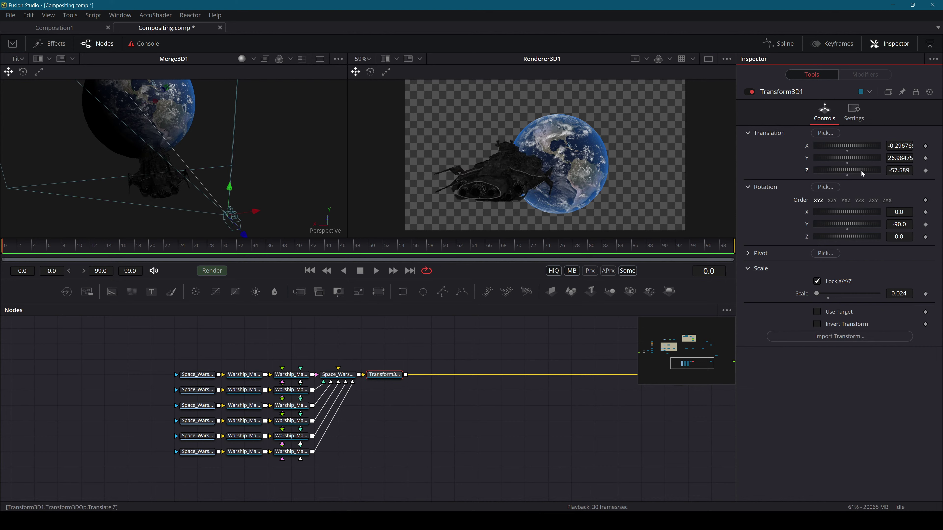
click(925, 171)
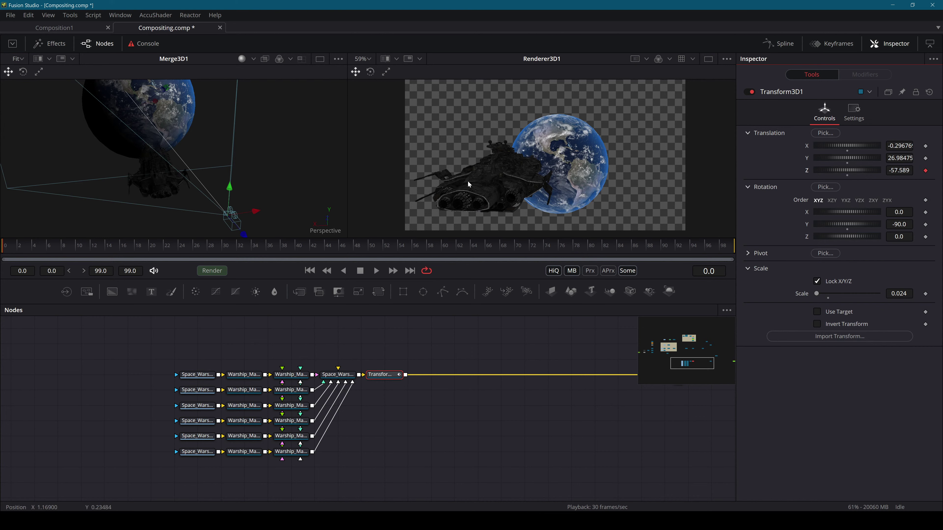
Advance the timeline to frame 94
drag(212, 246, 690, 243)
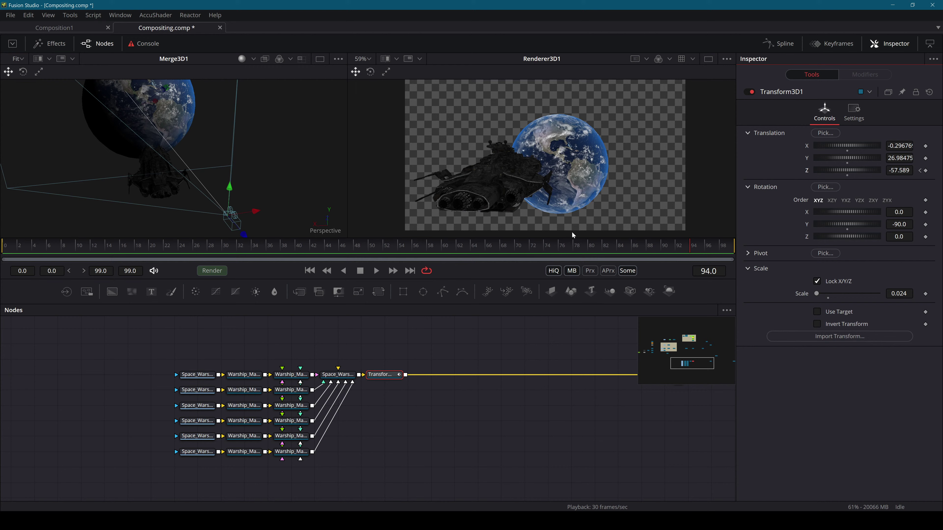
Keyframe Camera3D1's X, Y and Z translation and rotation at frame 0, and save the composition
click(154, 178)
drag(154, 178, 113, 161)
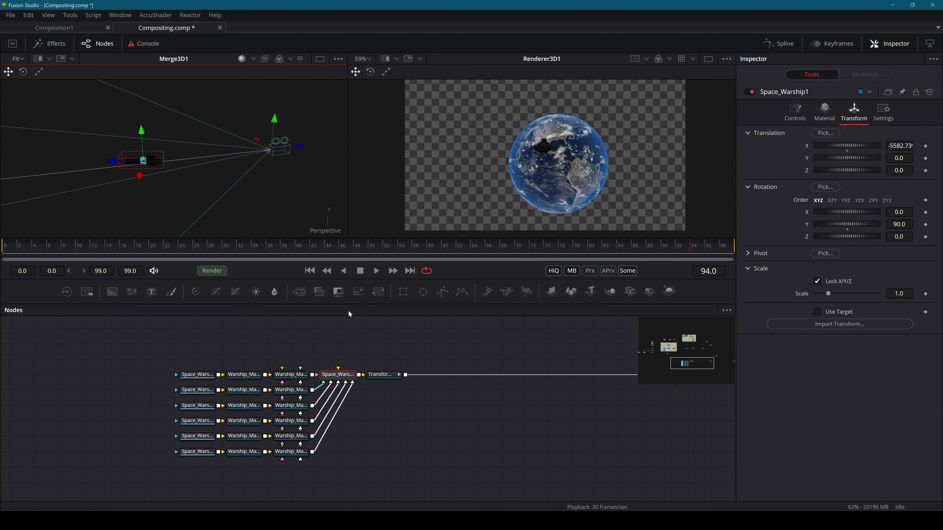
drag(650, 320, 191, 383)
click(327, 334)
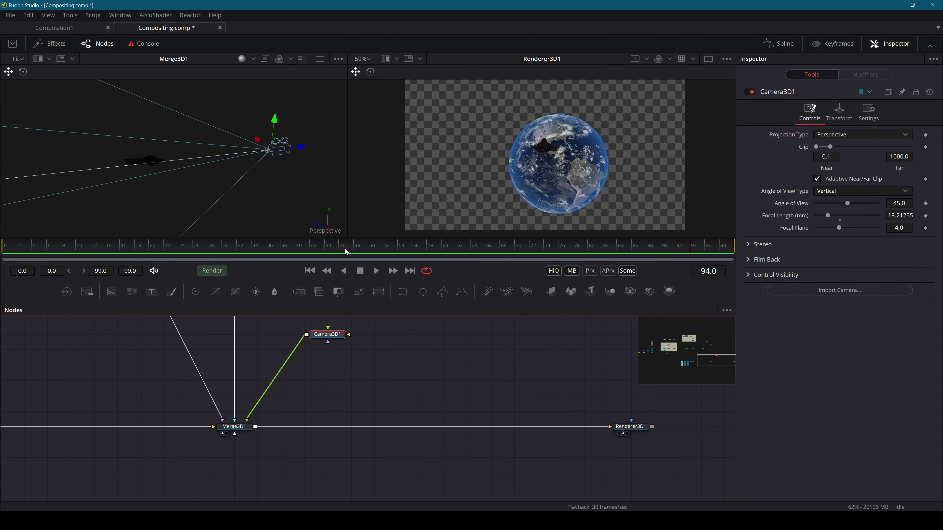
click(2, 247)
click(841, 118)
click(925, 146)
click(925, 158)
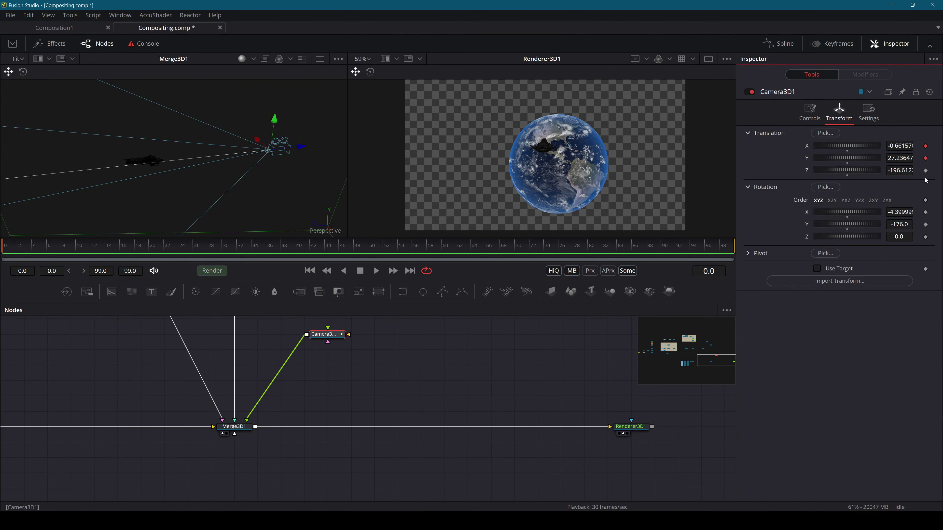
click(925, 170)
click(925, 212)
click(925, 224)
click(926, 236)
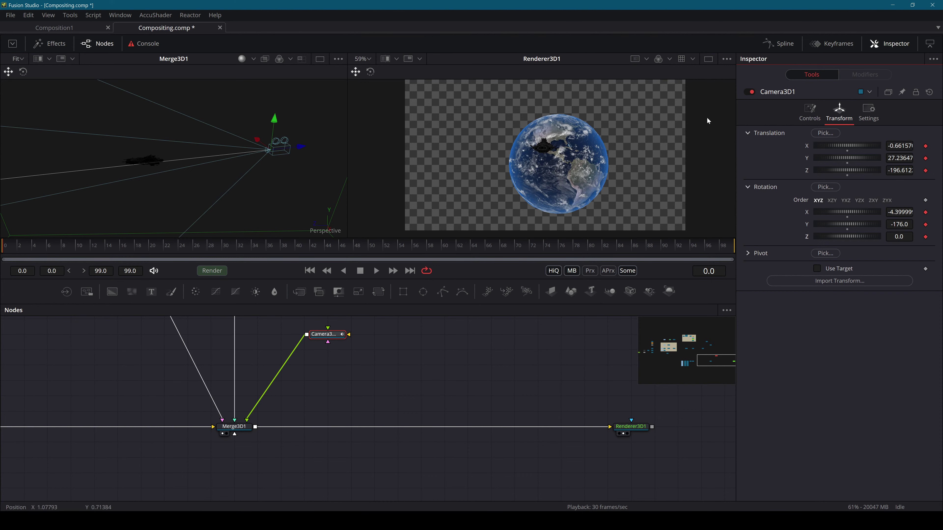
key(ctrl+s)
Set Renderer3D1's renderer type to OpenGL Renderer and briefly preview the playback
click(631, 427)
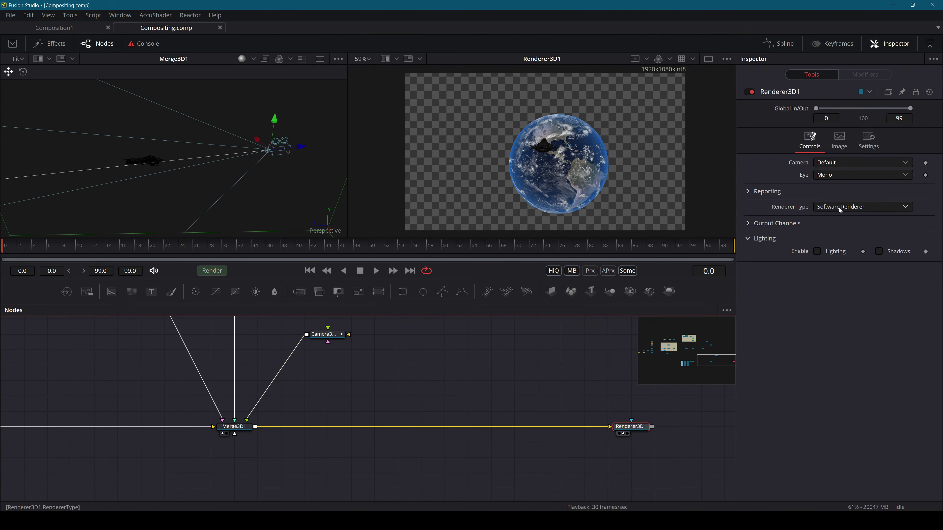
click(838, 207)
click(834, 187)
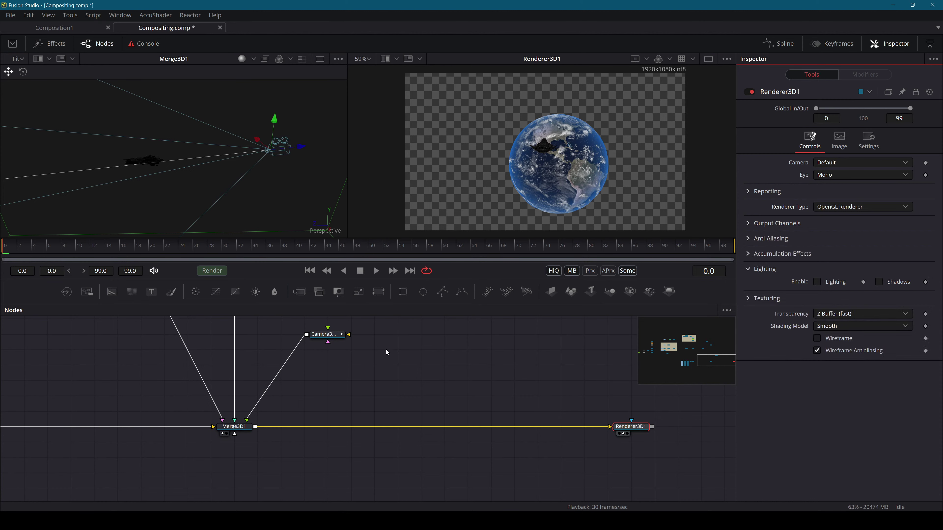
key(space)
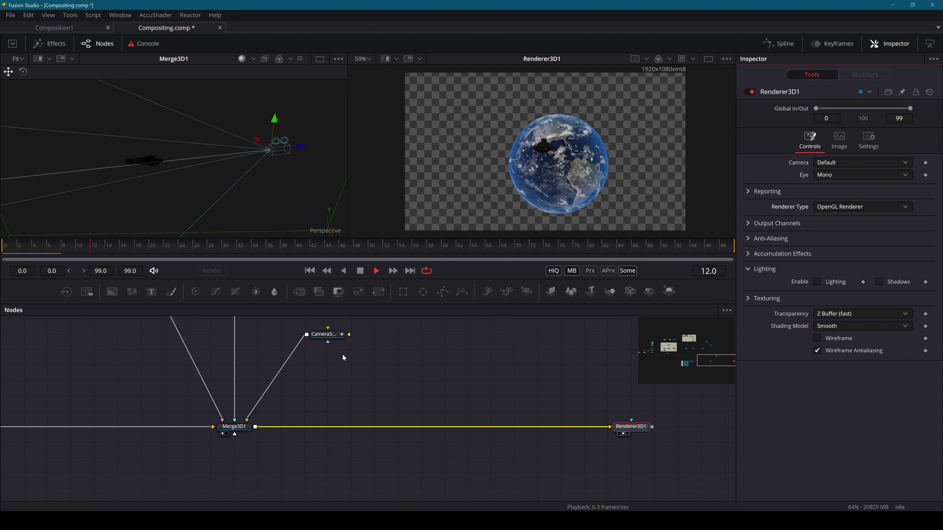
key(space)
Keyframe the Z translation of the warship's Transform3D1 node at frame 99
drag(114, 243, 807, 295)
drag(217, 353, 283, 336)
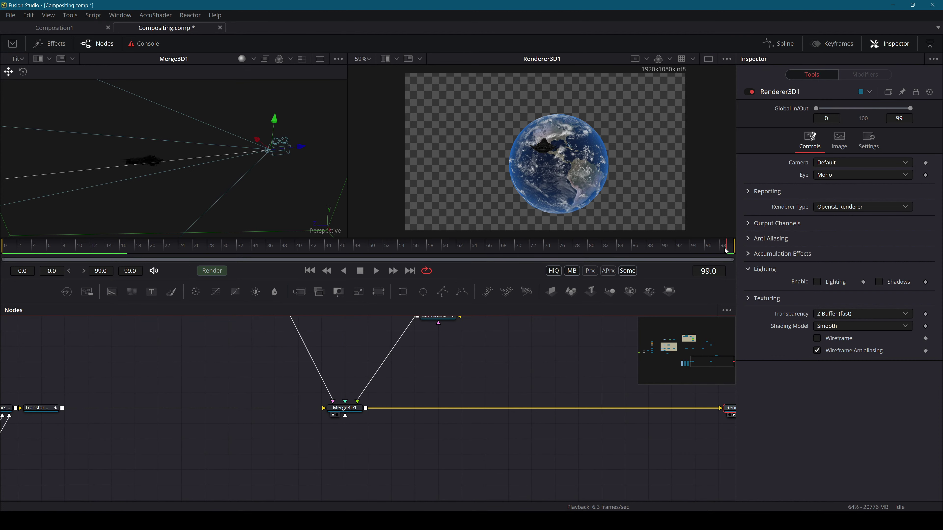
drag(139, 380, 265, 374)
click(167, 401)
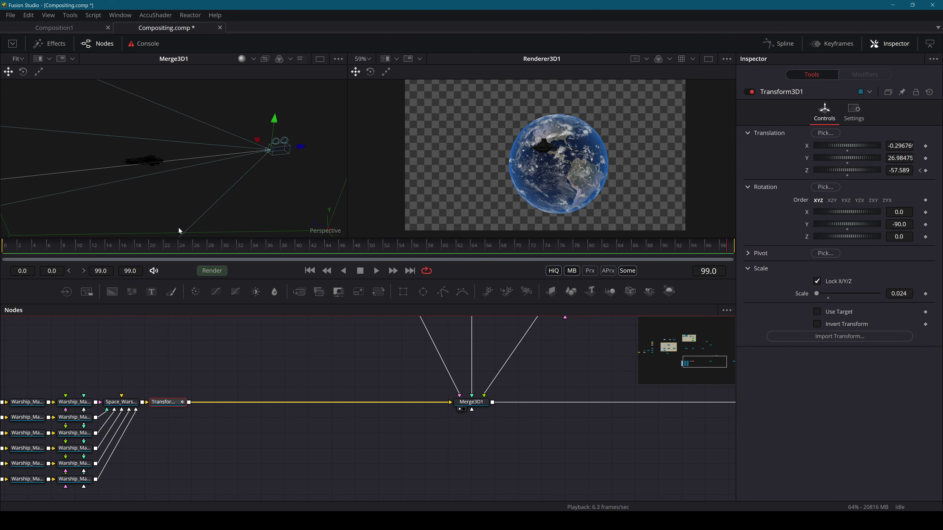
key(space)
key(space)
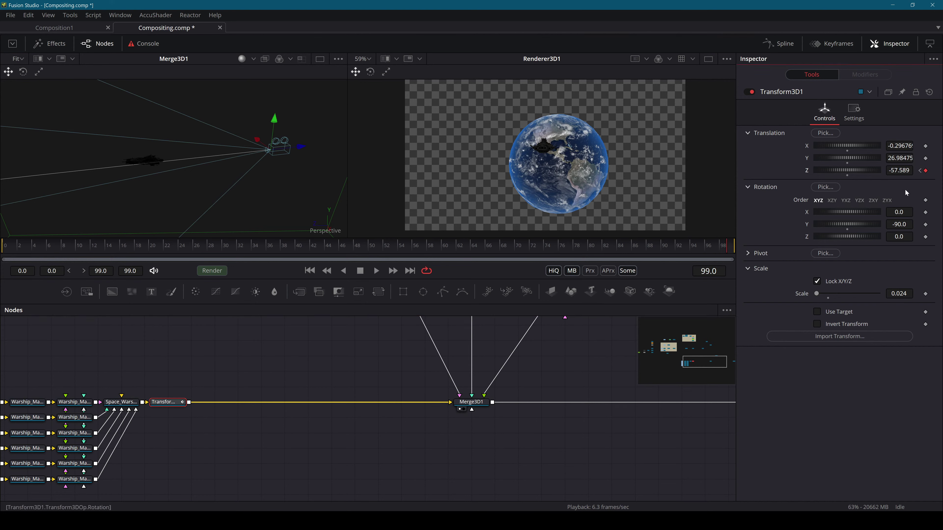
Set Transform3D1's Z translation to -61.659 at frame 0 and play back the warship's movement
key(Home)
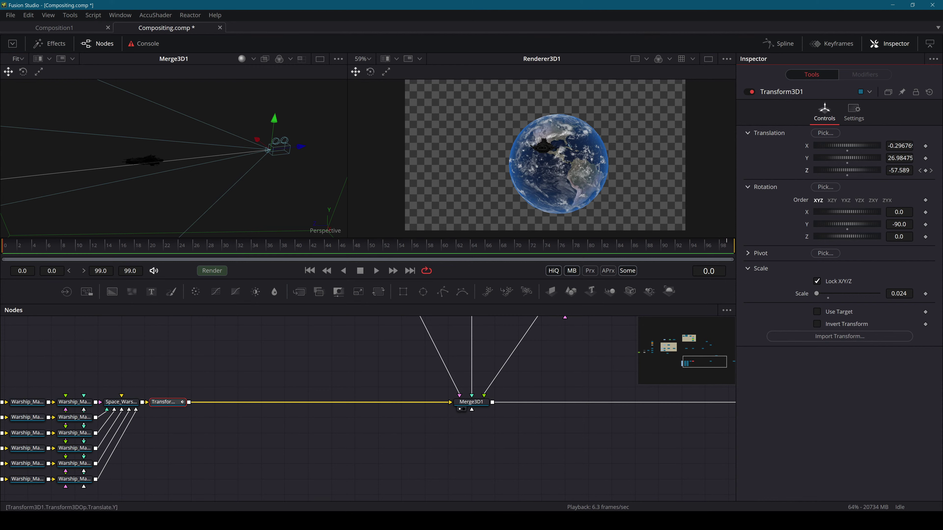
drag(846, 170, 701, 160)
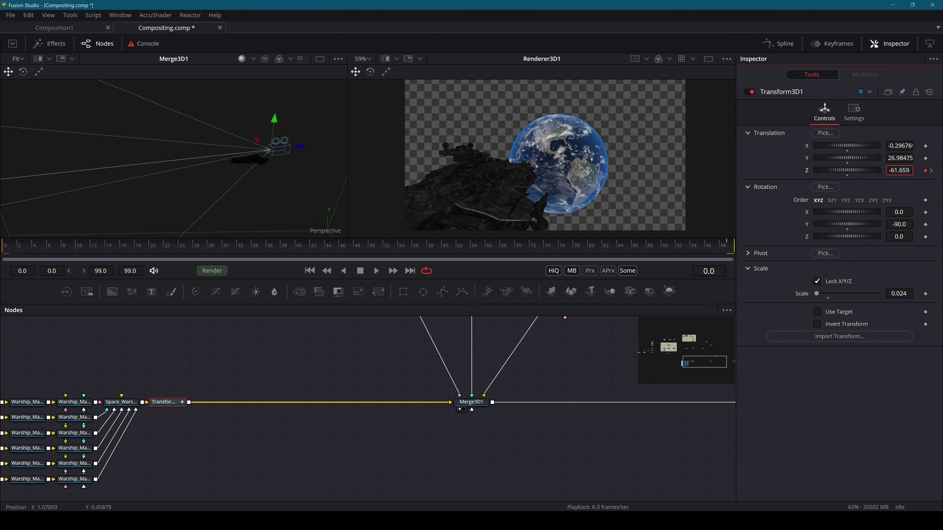
click(219, 320)
key(space)
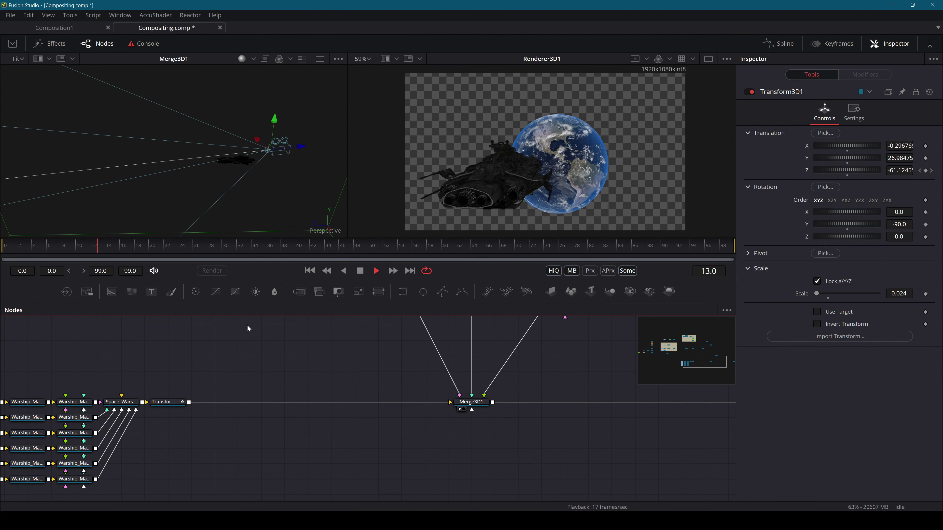
click(186, 174)
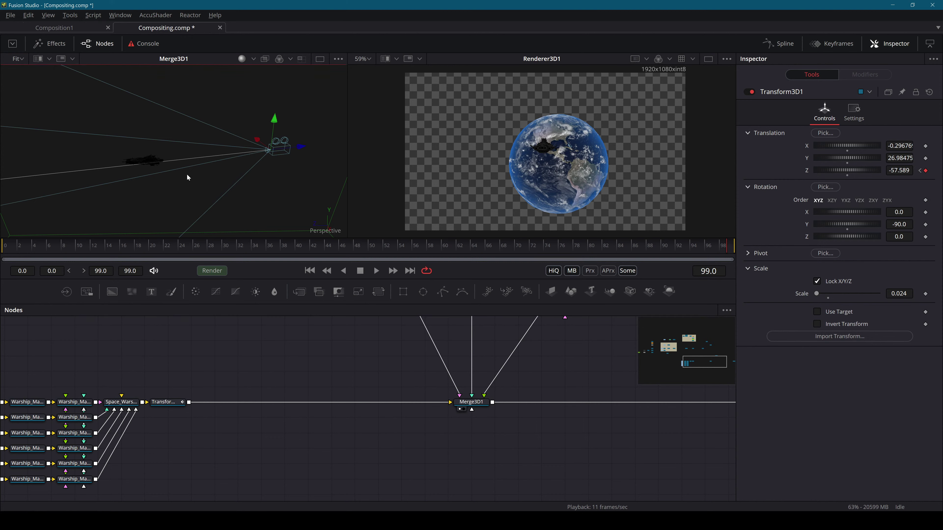
Frame the warship and Earth in the perspective view at frame 99 and copy that point of view to Camera3D1
drag(186, 174, 105, 170)
click(165, 140)
key(f)
drag(183, 141, 248, 127)
scroll(248, 127, down, 5)
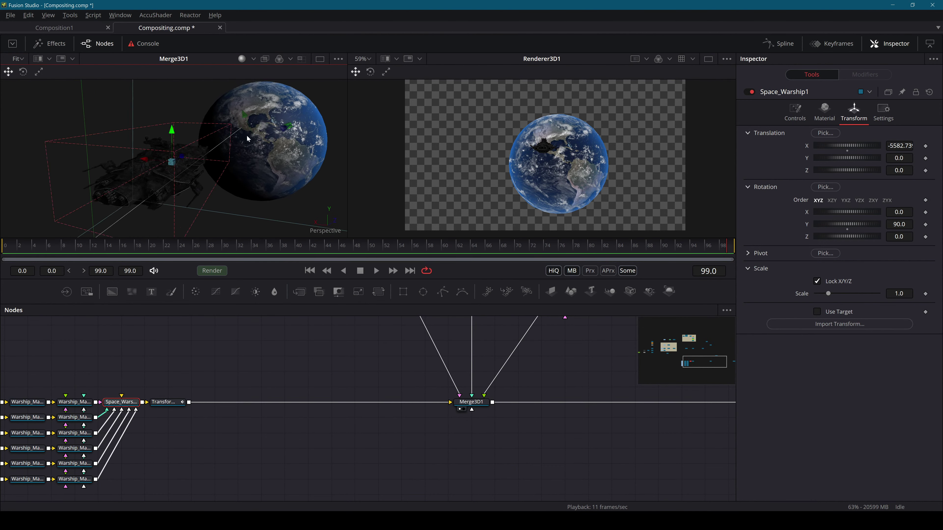
right_click(259, 163)
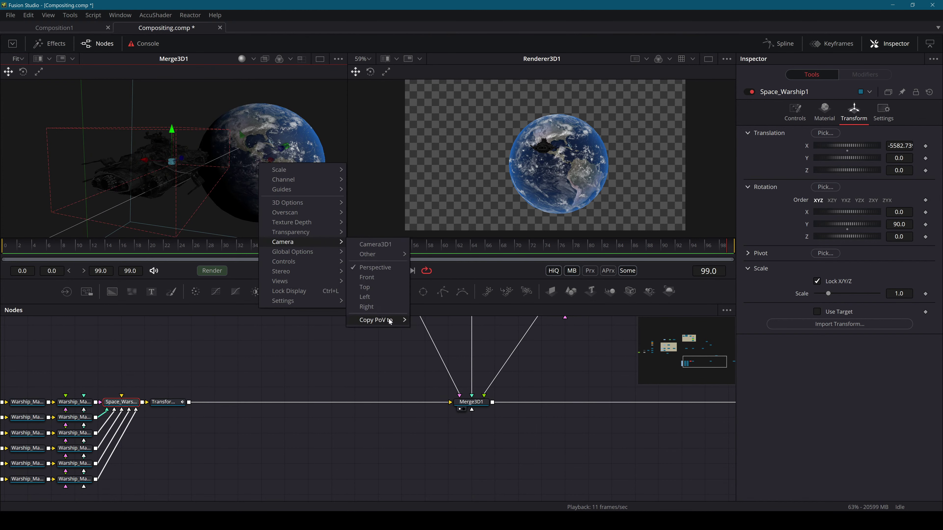
click(389, 327)
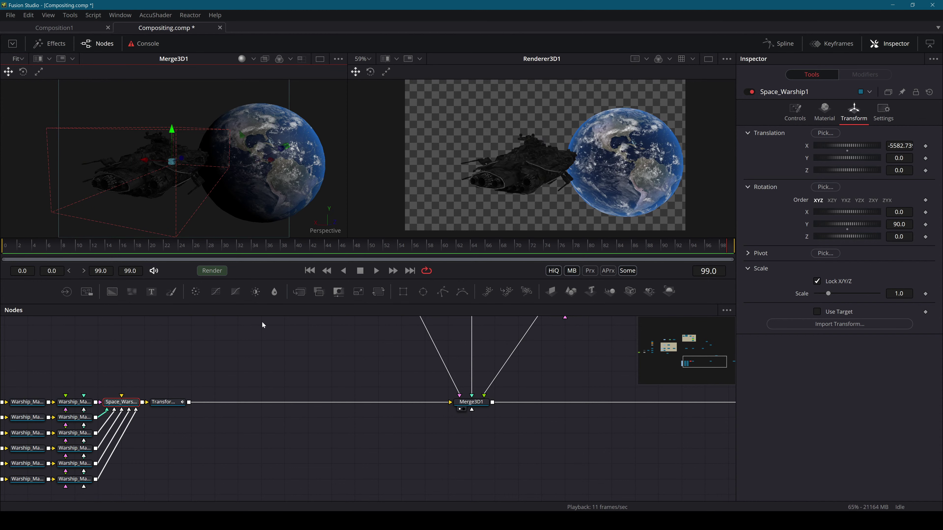
Save the composition and play the animated camera move through Renderer3D1
key(space)
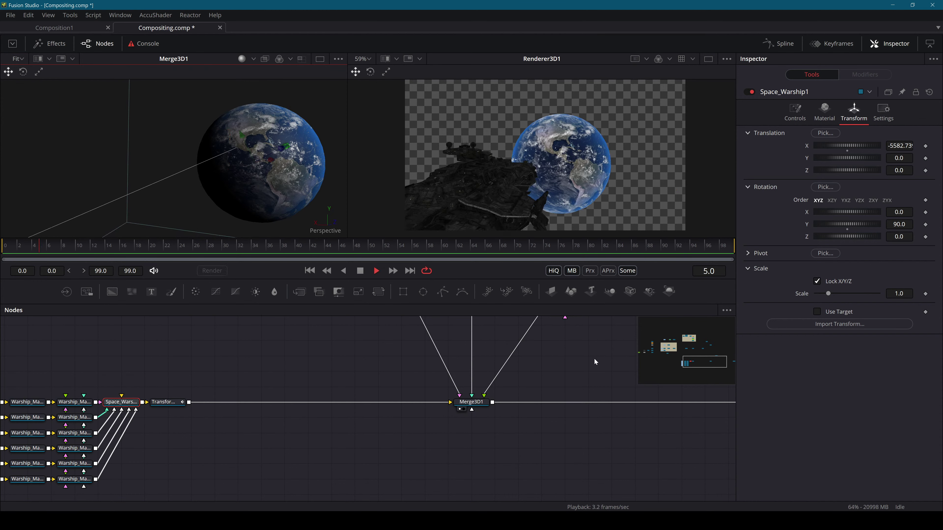
key(ctrl+s)
drag(570, 365, 274, 397)
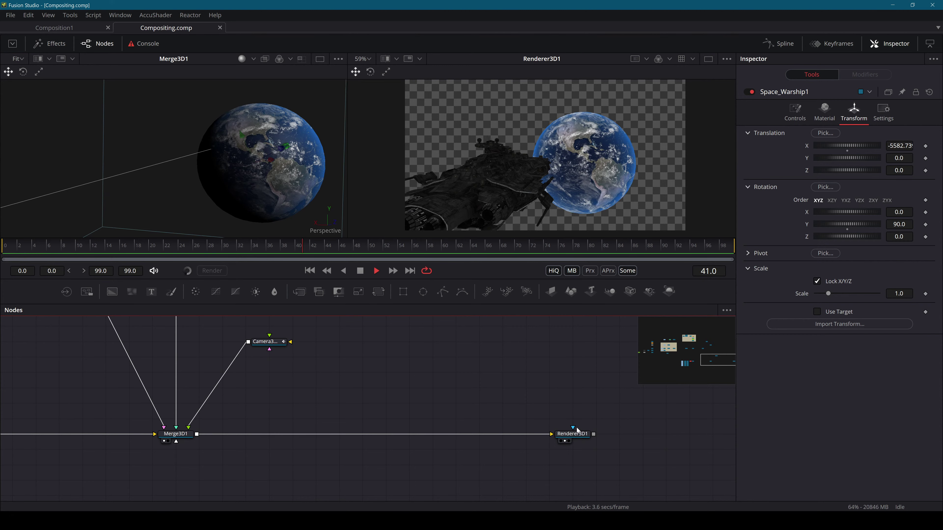
click(575, 433)
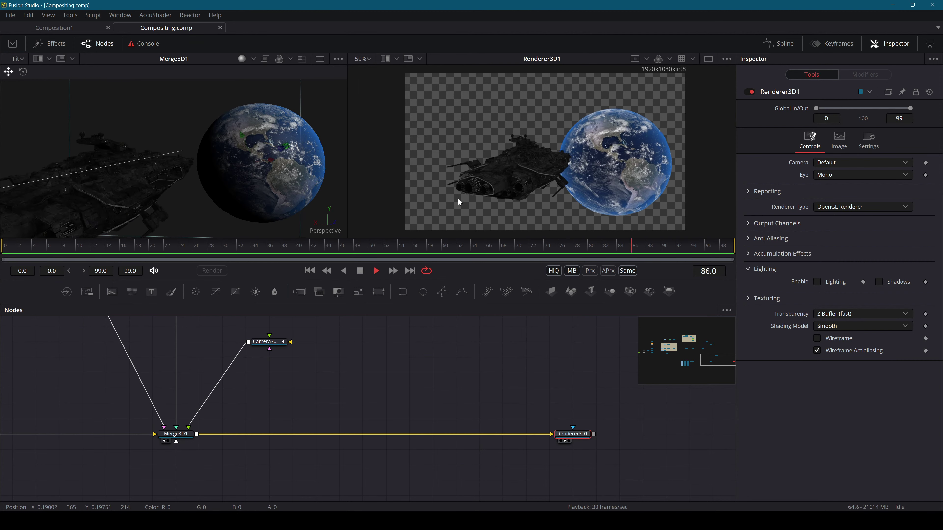
key(space)
Find the star background's Shape3D1 sphere in the node graph and show it in the first viewer
drag(445, 411, 486, 434)
scroll(432, 388, down, 4)
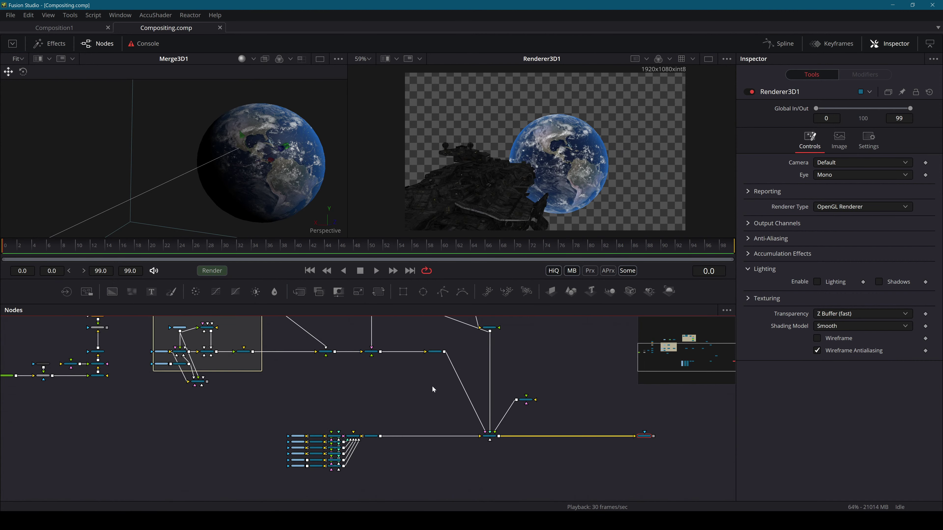
scroll(388, 377, up, 3)
drag(490, 381, 453, 404)
scroll(452, 404, up, 2)
drag(495, 492, 444, 332)
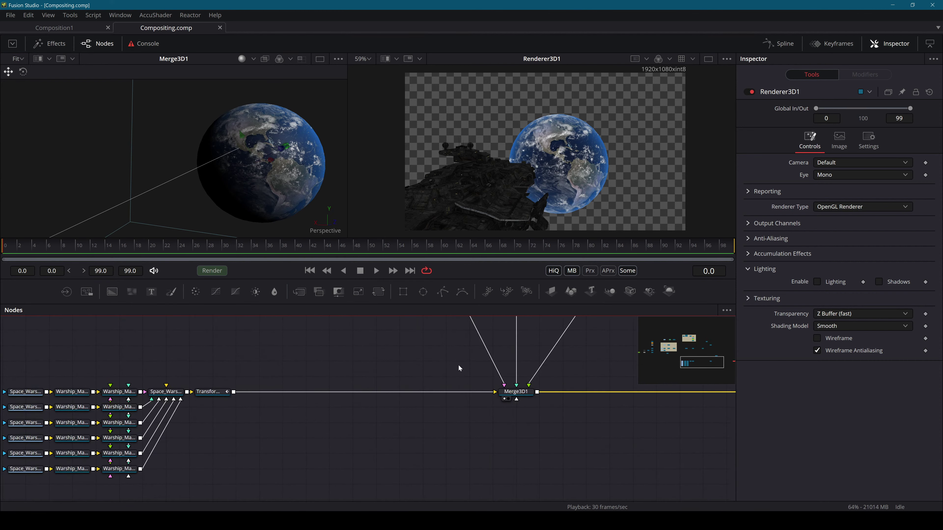
drag(430, 401, 683, 449)
scroll(594, 423, down, 2)
drag(306, 380, 531, 460)
scroll(264, 384, up, 2)
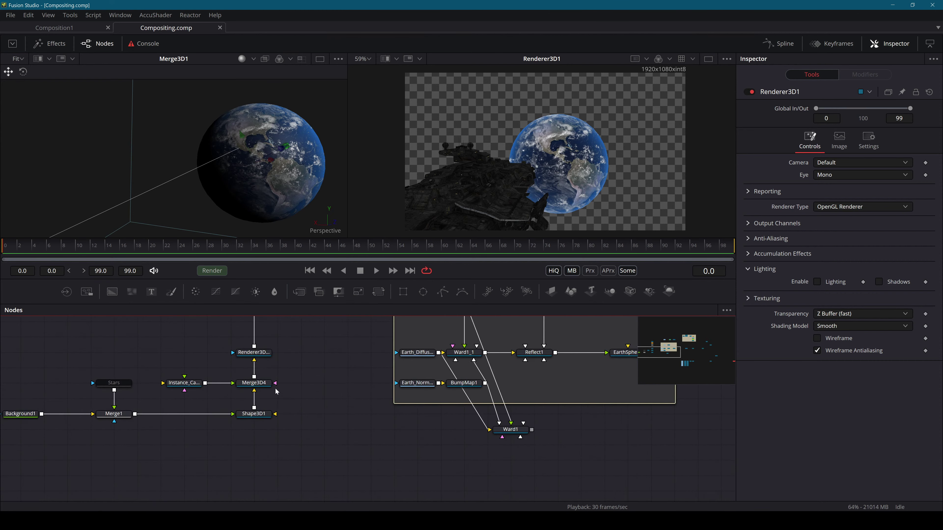
click(258, 416)
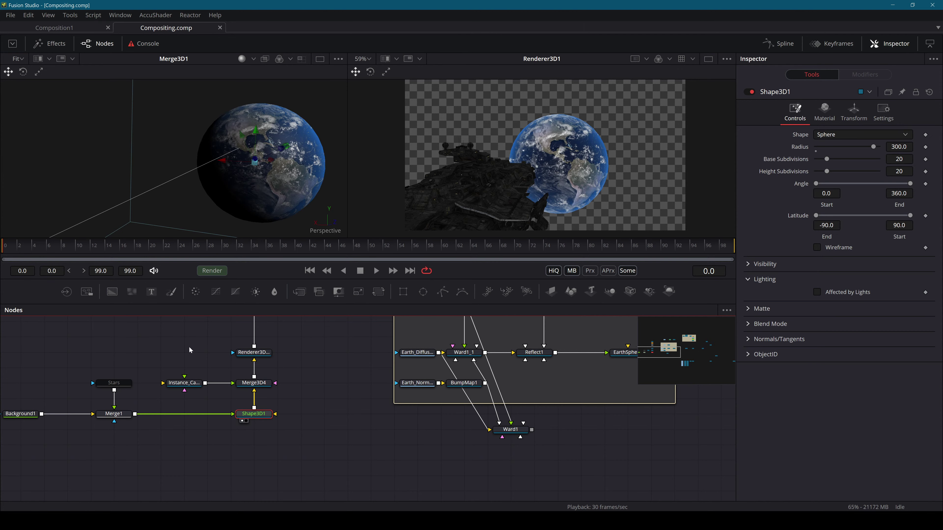
key(1)
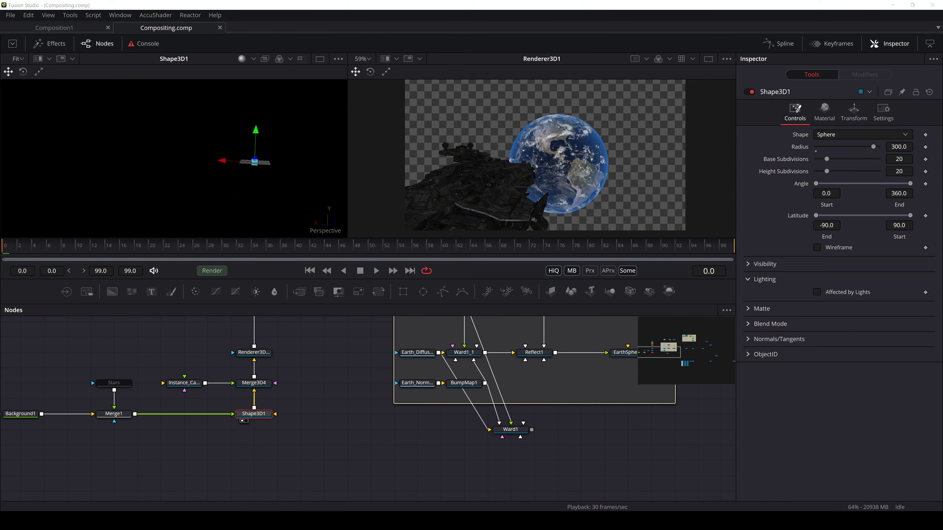
Import Stars_1K.jpg from File Explorer into the node graph above the Stars node
key(super+e)
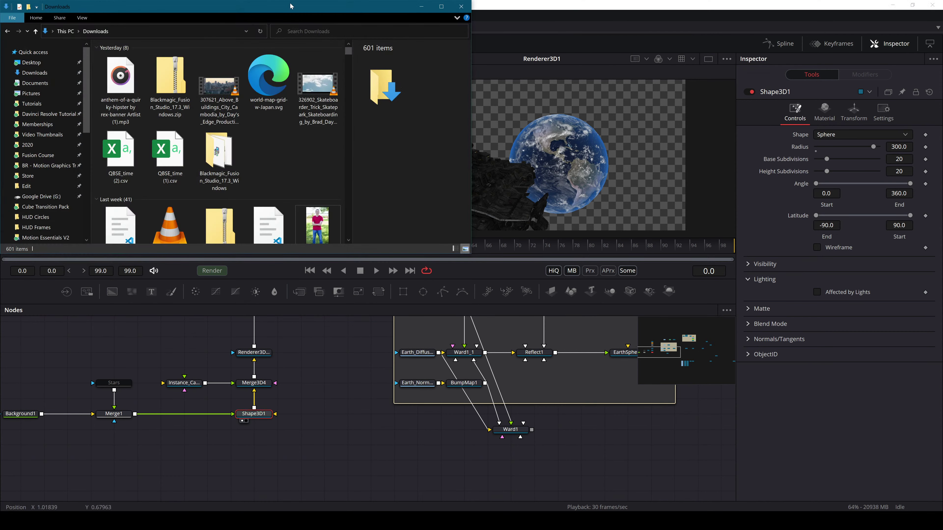
drag(304, 36, 942, 167)
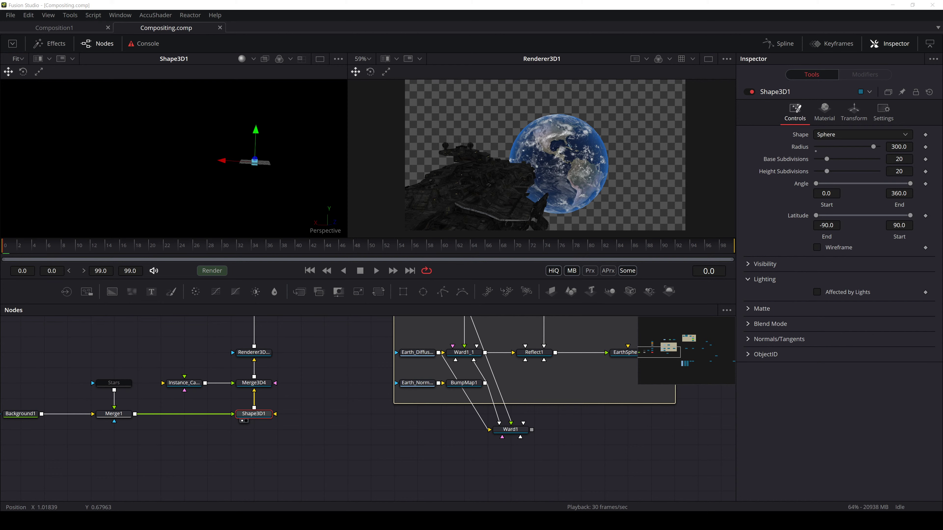
drag(137, 341, 114, 349)
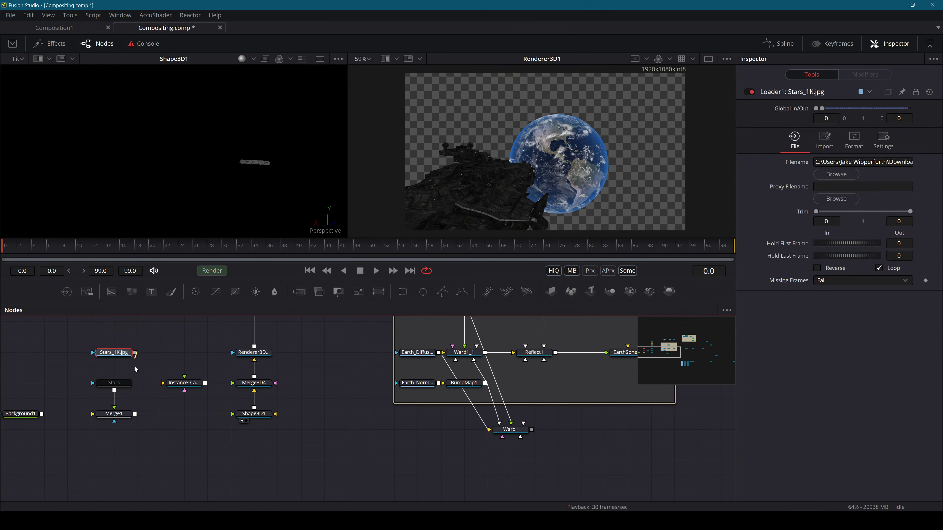
Connect Stars_1K.jpg to Merge1's foreground and delete the old Stars node
drag(135, 352, 114, 407)
click(125, 384)
key(Delete)
drag(119, 354, 118, 370)
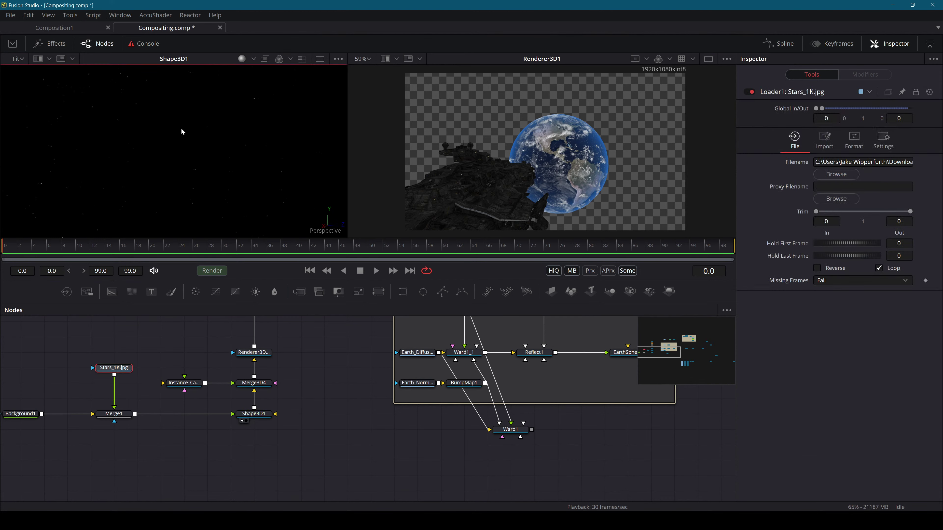
Delete the old Merge3D4, instance camera and renderer nodes attached above Shape3D1, keeping the star background nodes
scroll(270, 424, down, 4)
scroll(270, 424, up, 4)
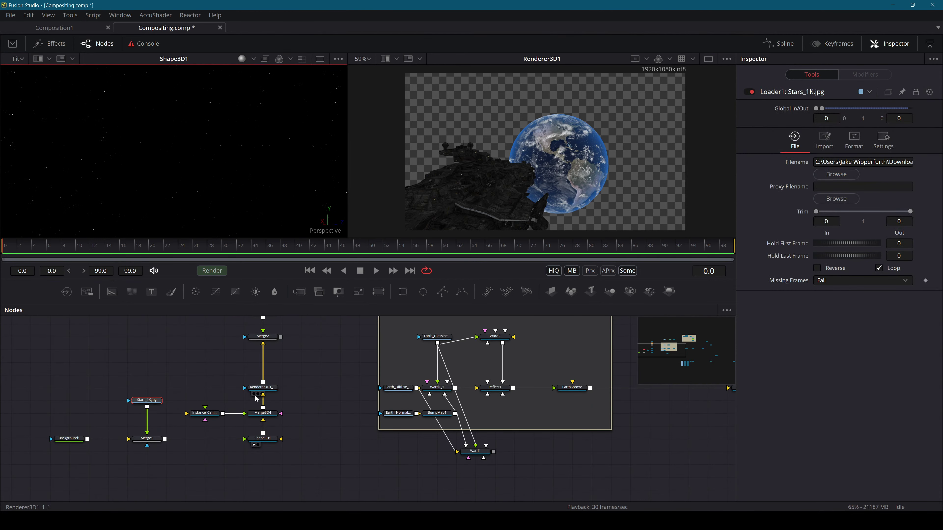
drag(293, 426, 269, 362)
key(Delete)
click(303, 414)
key(Delete)
drag(336, 451, 81, 358)
key(ctrl+z)
key(ctrl+z)
key(ctrl+z)
Move the four star background nodes below Merge3D1 and connect Shape3D1 to Merge3D1
drag(299, 438, 22, 335)
scroll(304, 422, down, 4)
drag(345, 433, 214, 434)
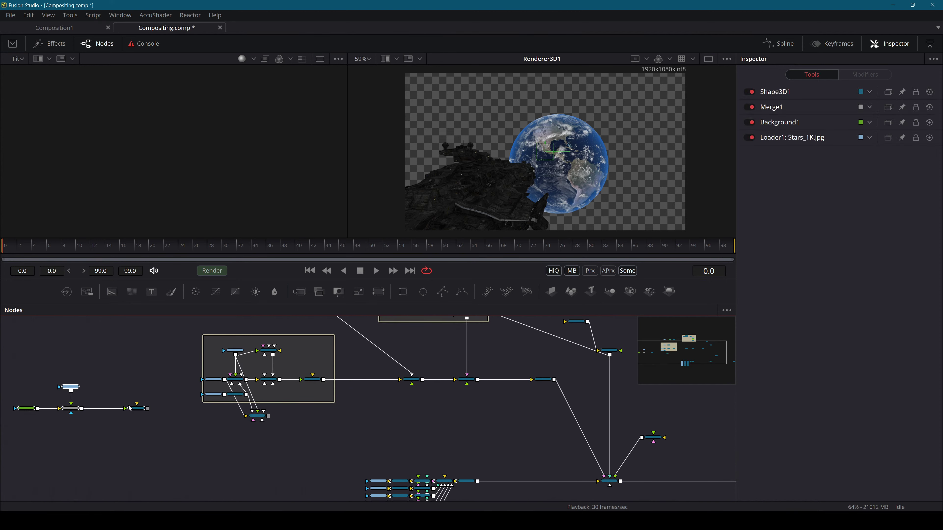
drag(135, 410, 405, 358)
scroll(516, 383, up, 3)
click(387, 458)
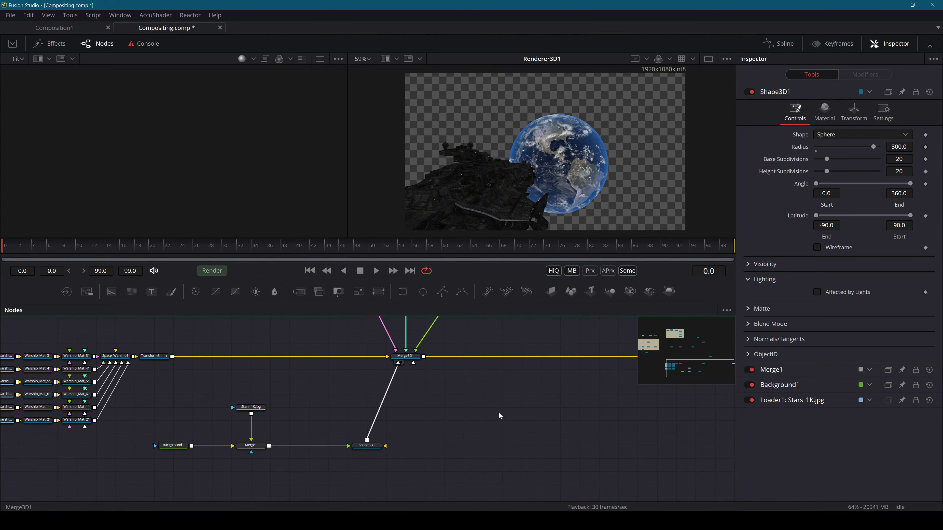
Show Merge3D1 in the first viewer and inspect the camera and Earth inside the star sphere
click(406, 356)
key(1)
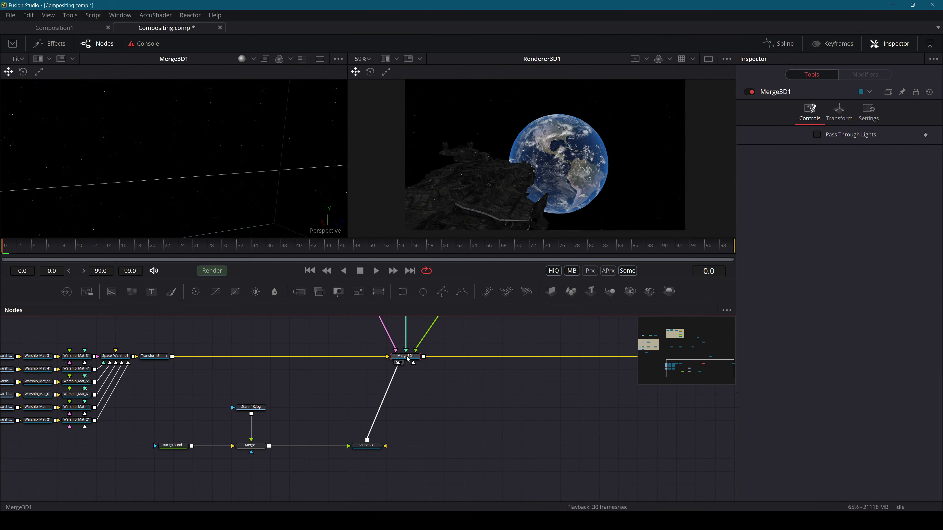
scroll(294, 152, down, 6)
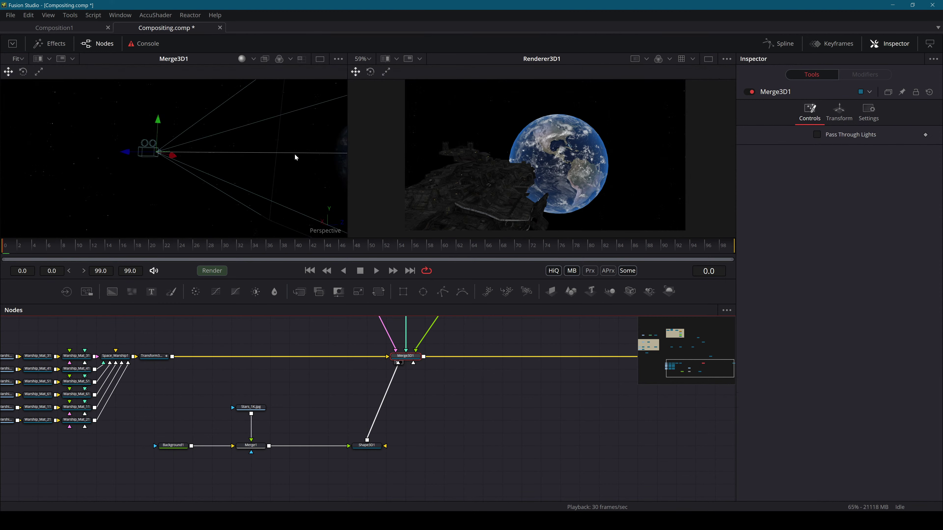
drag(295, 151, 355, 152)
drag(626, 373, 393, 372)
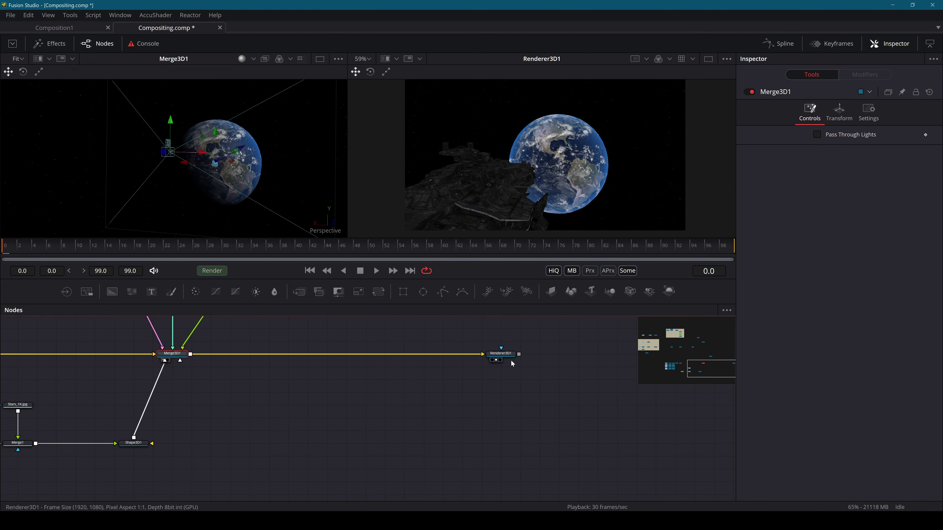
Enable lighting in the Renderer3D1 node and save the composition
click(501, 354)
click(817, 281)
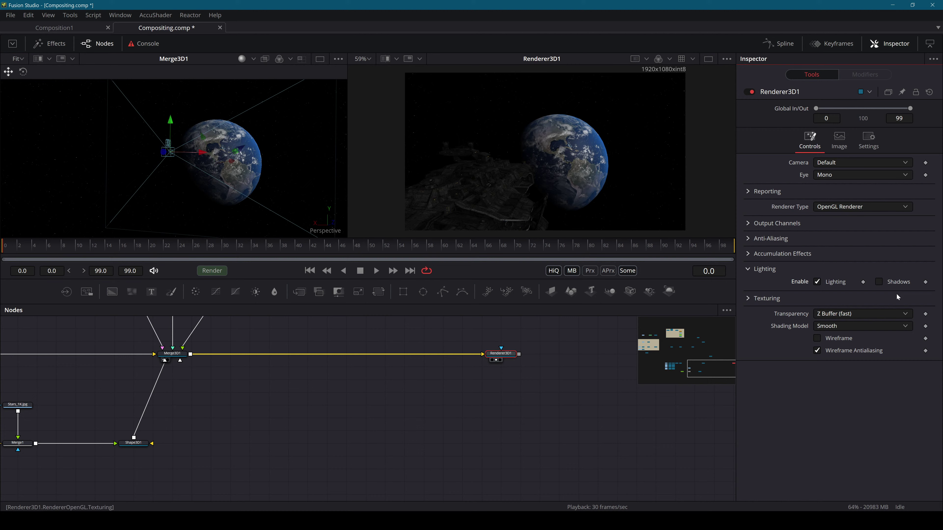
click(905, 281)
click(493, 434)
key(ctrl+s)
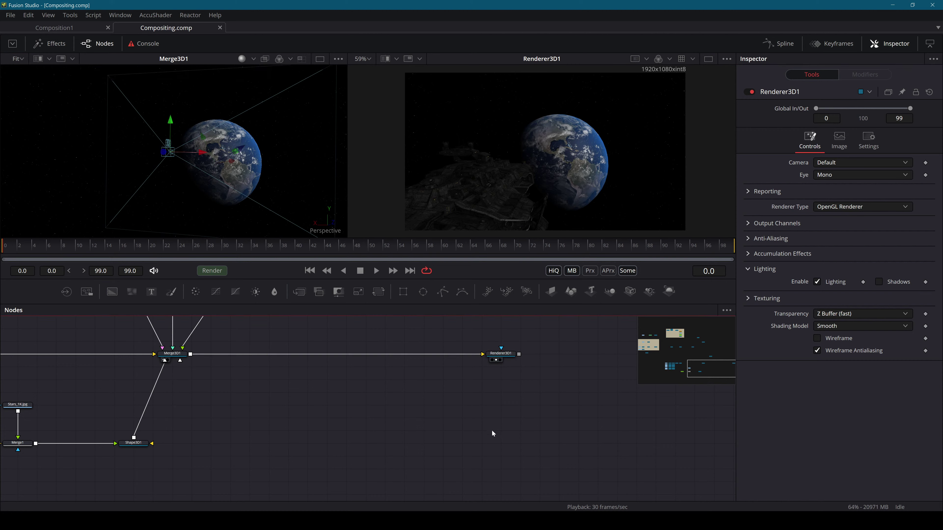
Preview the warship animation from frame 0 in the rendered view with HiQ turned off
drag(130, 253, 0, 256)
click(376, 270)
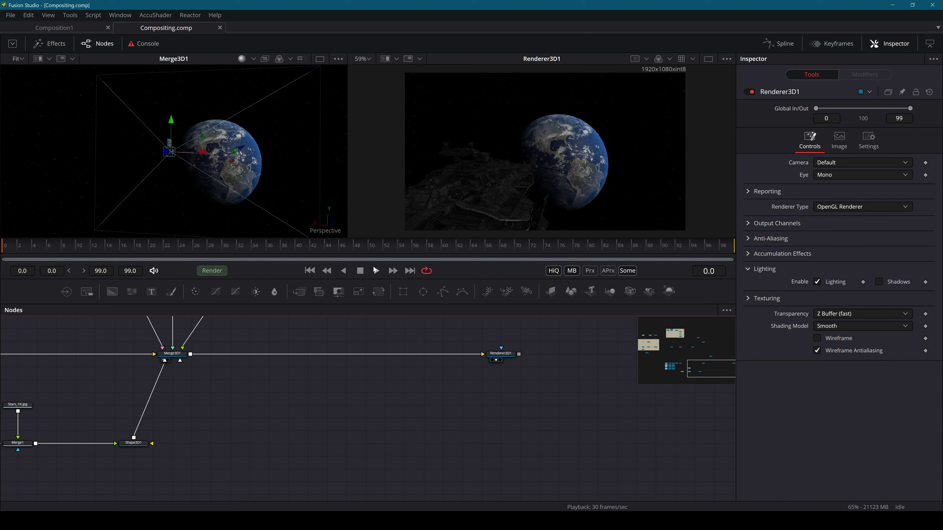
click(497, 357)
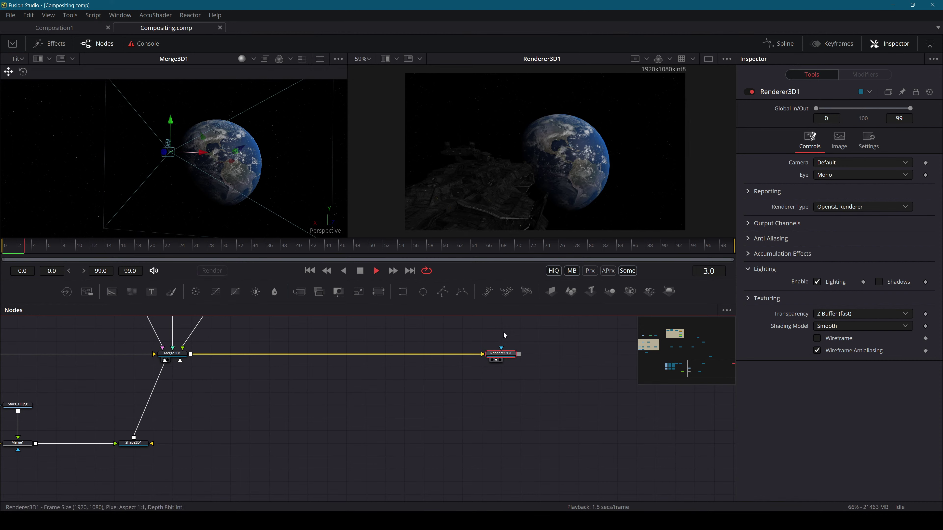
click(359, 271)
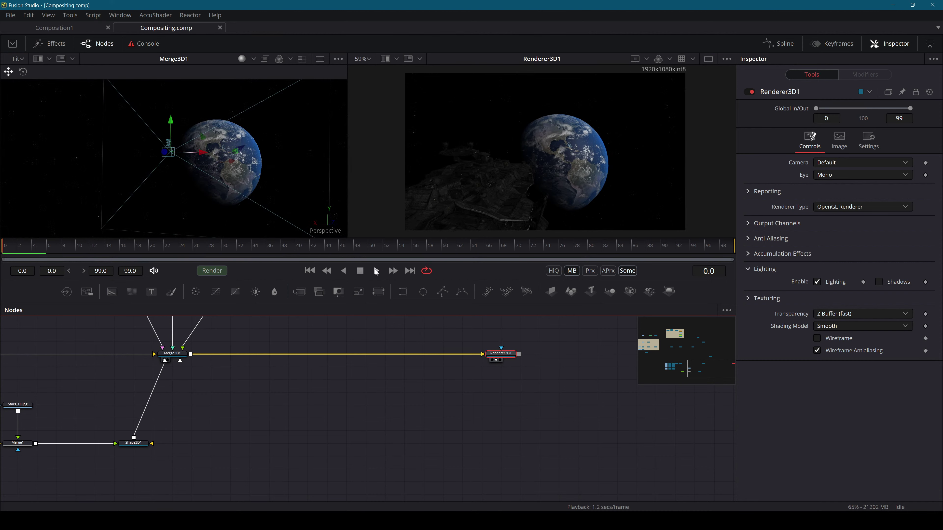
click(376, 271)
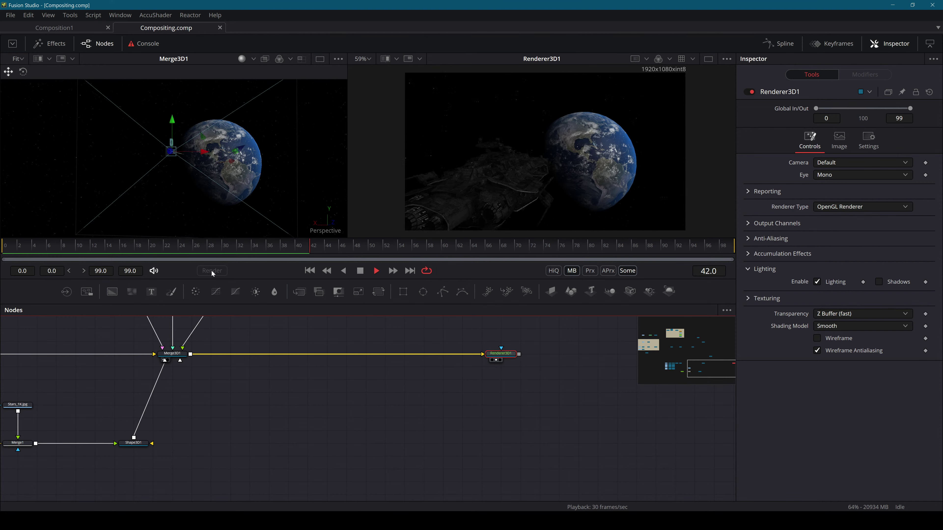
key(space)
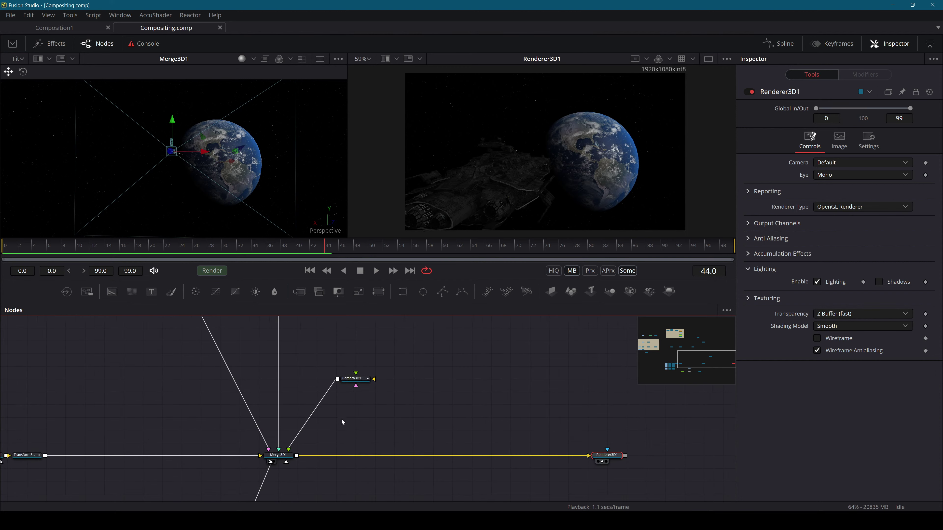
Remove Camera3D1's X, Y and Z translation and rotation keyframes at frame 99
click(351, 378)
click(700, 245)
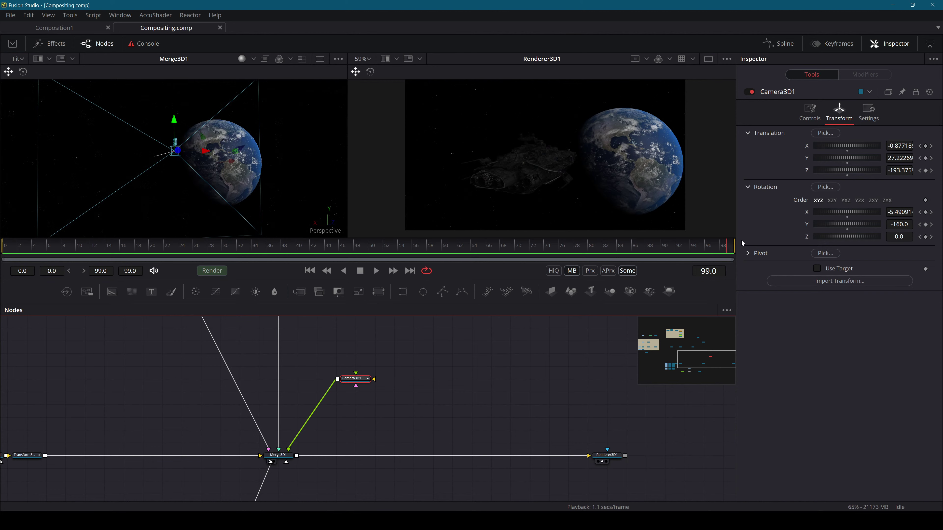
mouse_move(721, 251)
mouse_down()
mouse_move(709, 252)
mouse_move(729, 250)
mouse_up()
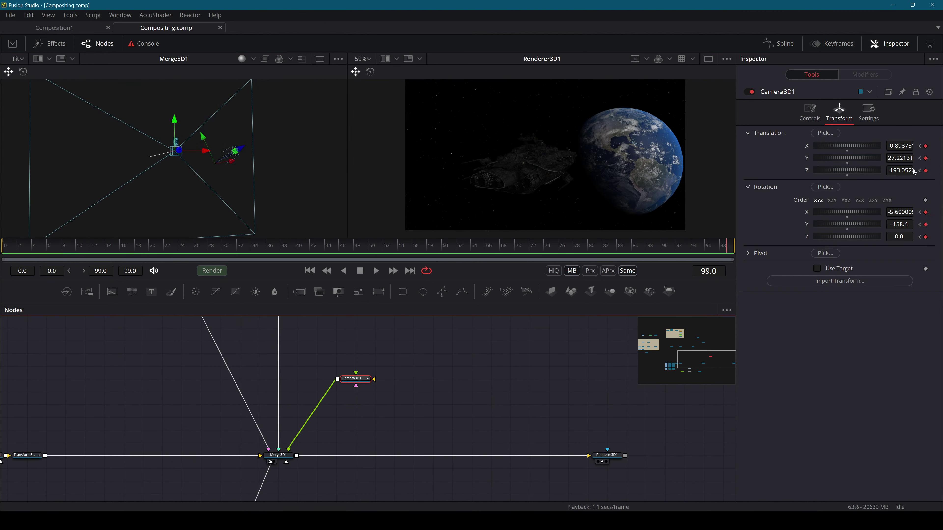
click(925, 145)
click(925, 158)
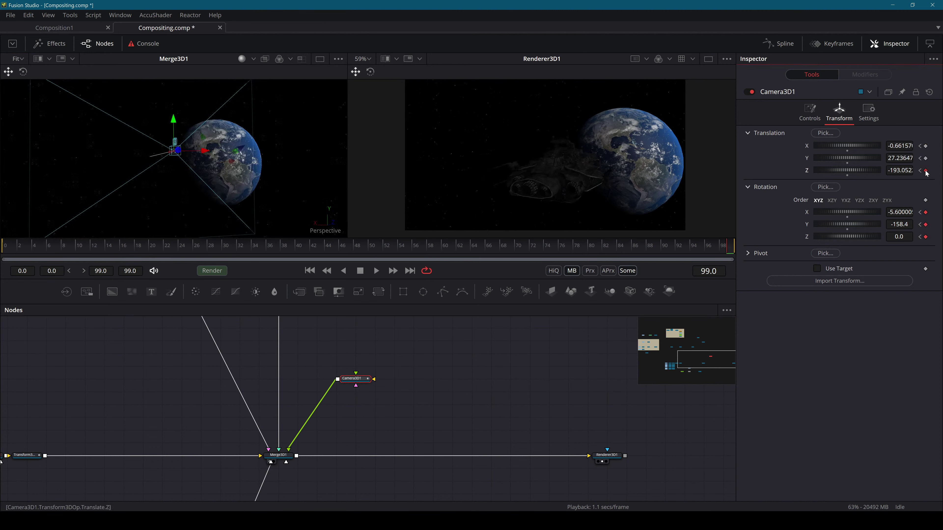
click(925, 171)
click(926, 212)
click(925, 224)
click(926, 237)
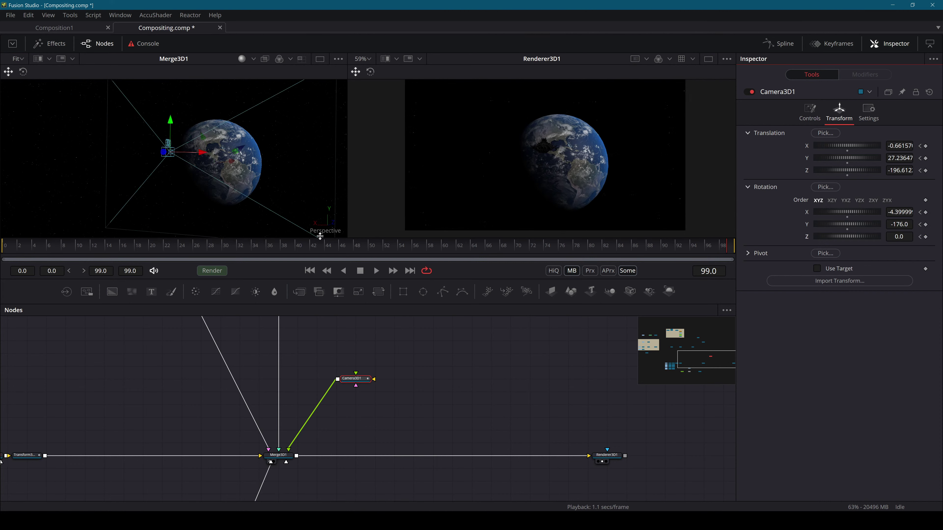
Reposition Camera3D1 behind the warship at frame 99, to about X -0.533, Y 27.188, Z -193.016
drag(204, 164, 153, 174)
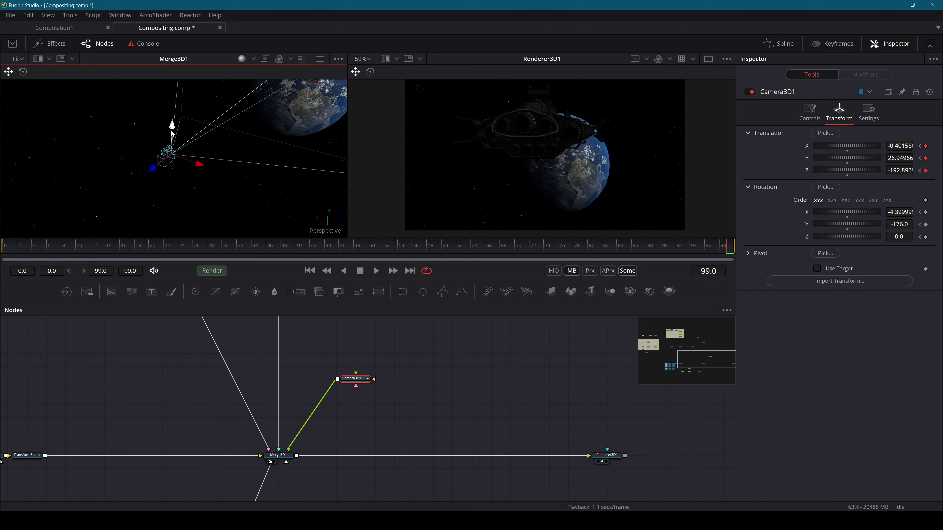
drag(172, 131, 173, 125)
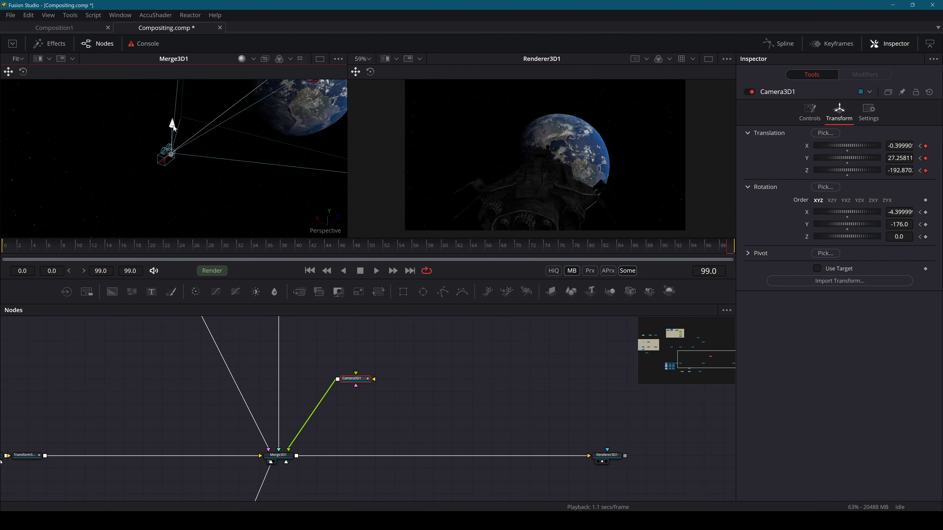
drag(199, 164, 201, 164)
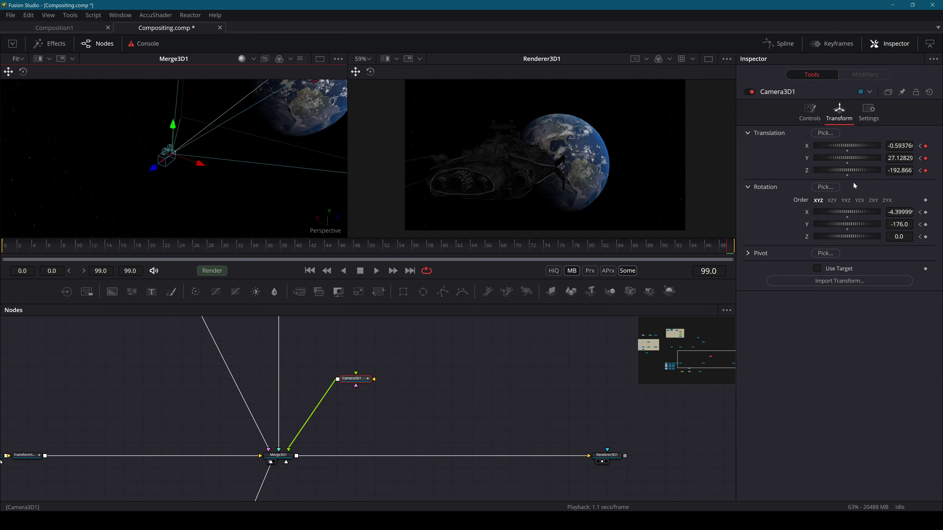
mouse_move(901, 159)
mouse_down()
mouse_move(905, 146)
mouse_move(900, 170)
mouse_up()
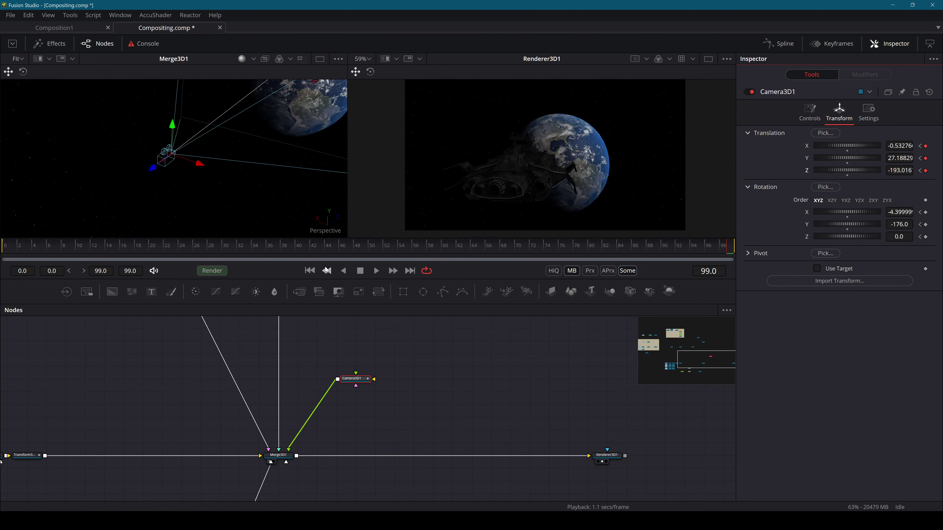
Play back and scrub through the revised camera animation to check the warship's framing against Earth
key(space)
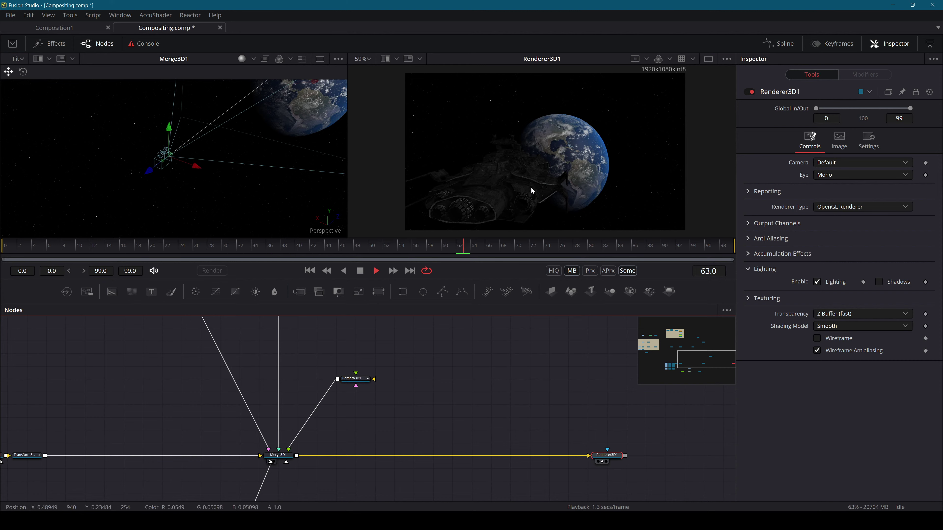
click(310, 271)
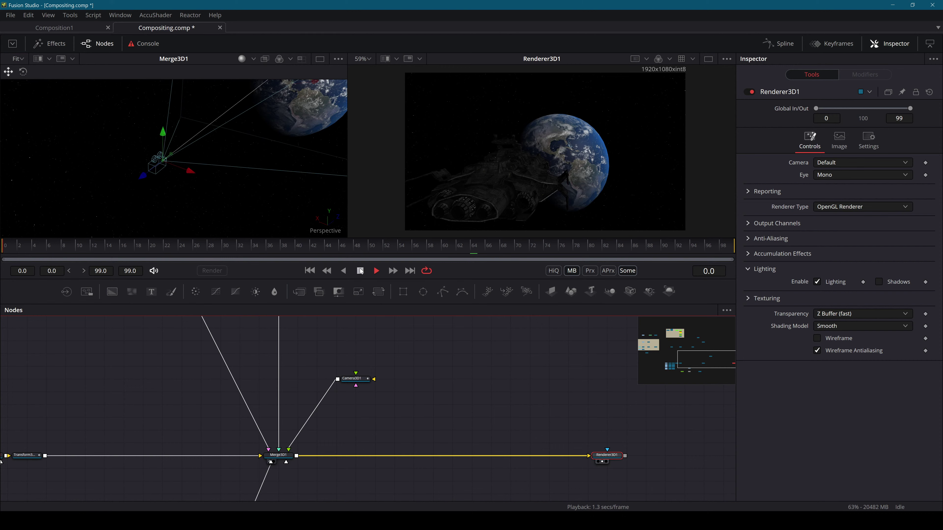
click(360, 271)
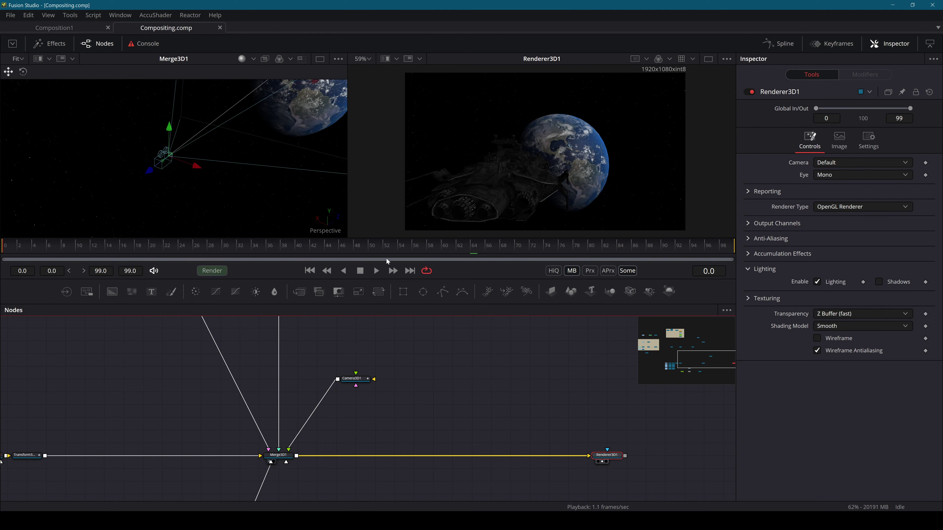
drag(36, 249, 164, 247)
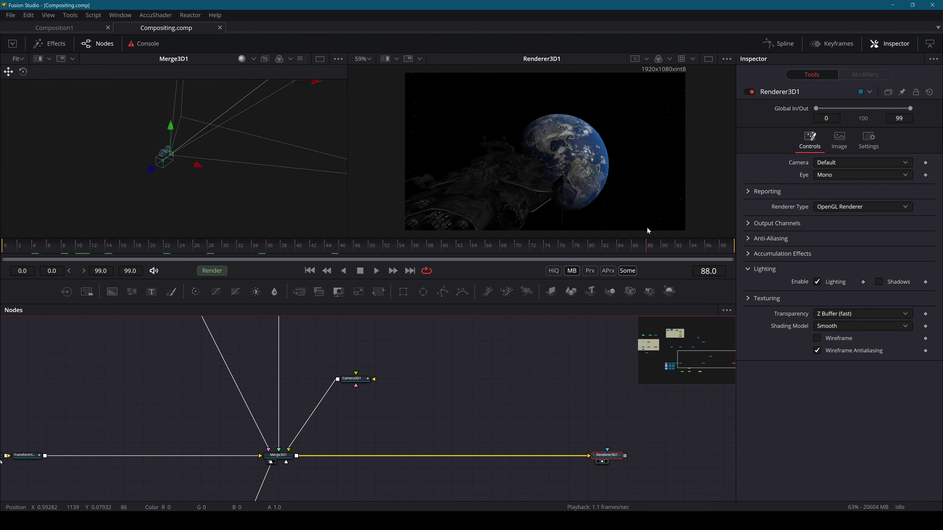
click(584, 246)
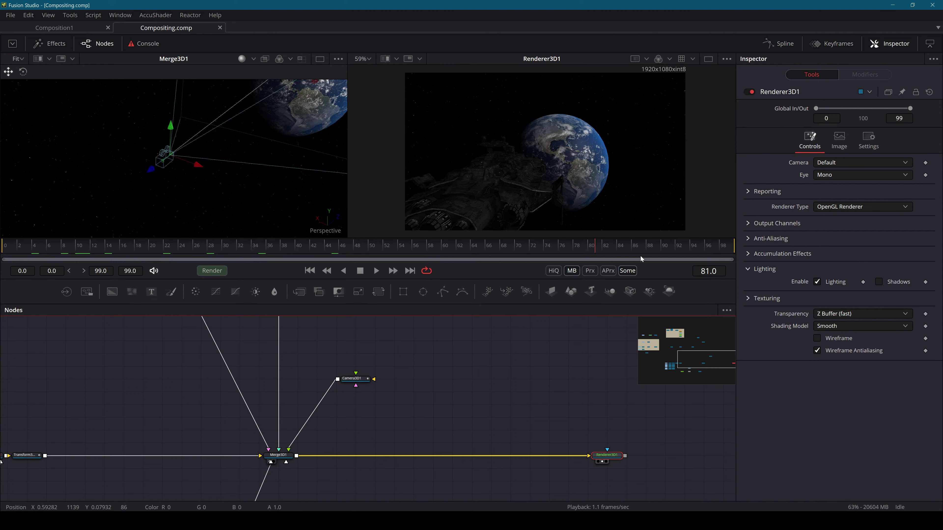
click(644, 247)
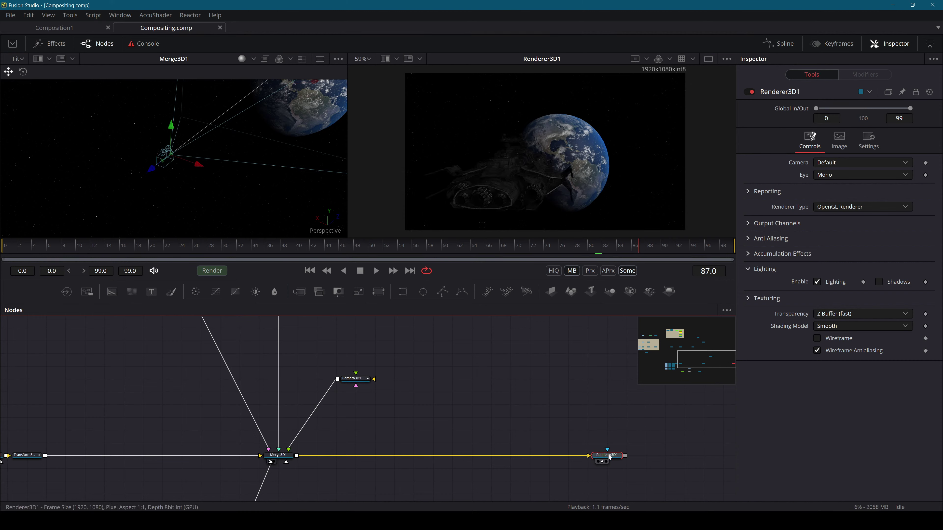
Move Renderer3D1 farther from Merge3D1 and add a new Renderer 3D node in the free space between them
drag(606, 455, 703, 455)
drag(594, 417, 450, 417)
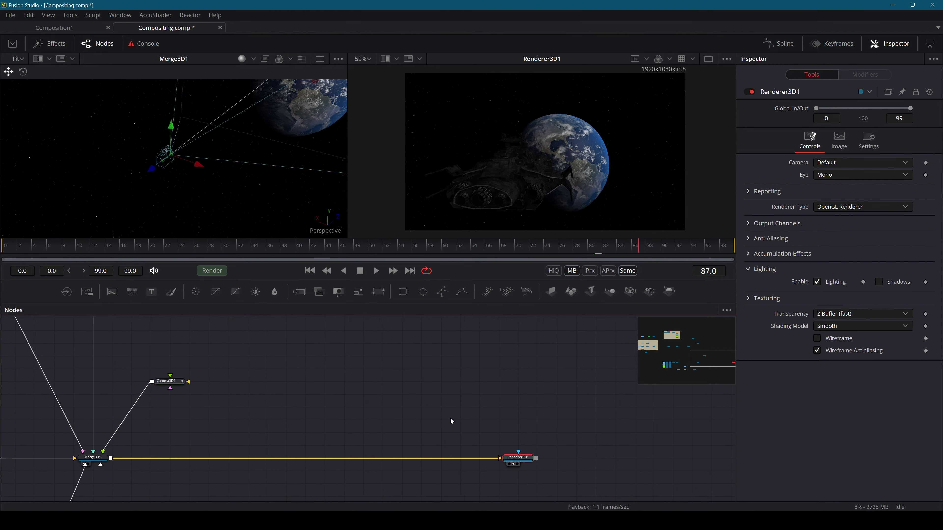
key(shift+space)
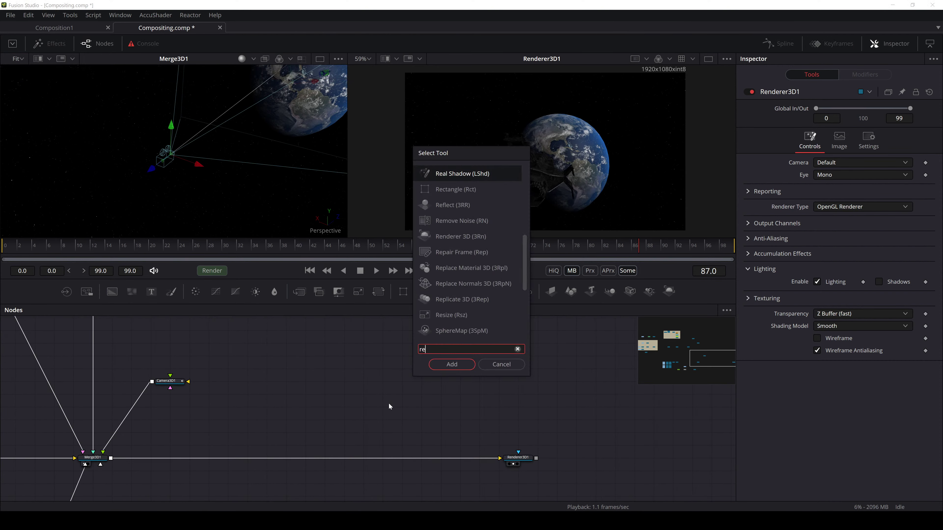
text(remde)
key(BackSpace)
key(BackSpace)
key(BackSpace)
text(nder)
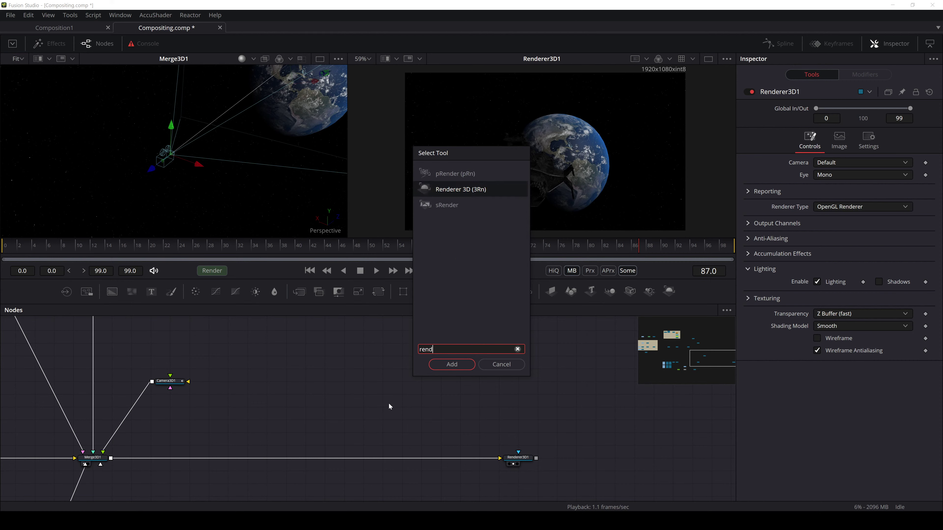
key(Return)
drag(389, 405, 342, 427)
Rename the new Renderer 3D node SpaceShipEngines
key(F2)
text(Space)
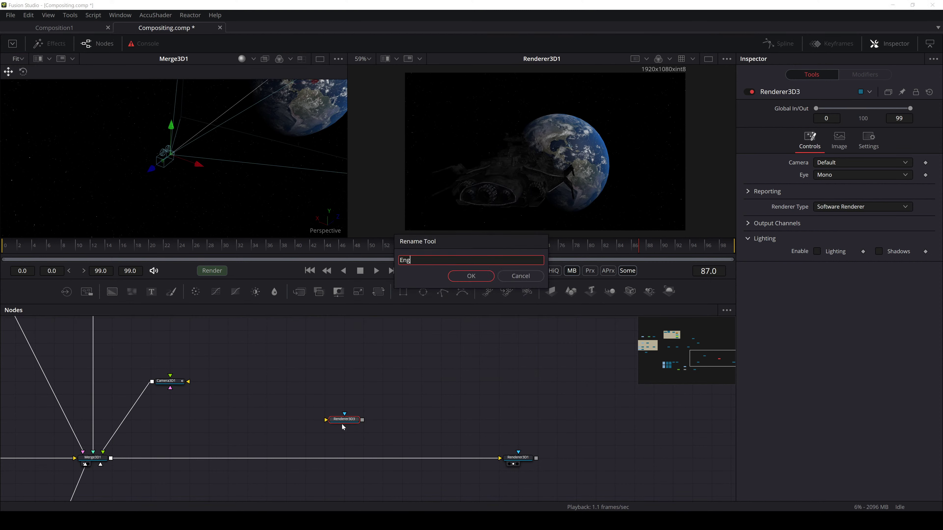
text(Spi)
key(BackSpace)
key(BackSpace)
text(hipEngines)
key(Return)
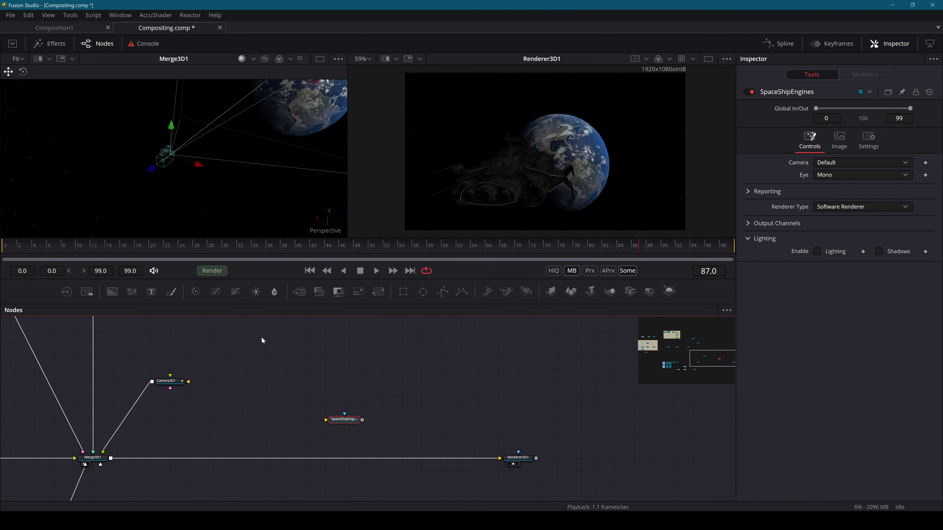
Add a Merge 3D node above the SpaceShipEngines renderer
scroll(288, 400, up, 2)
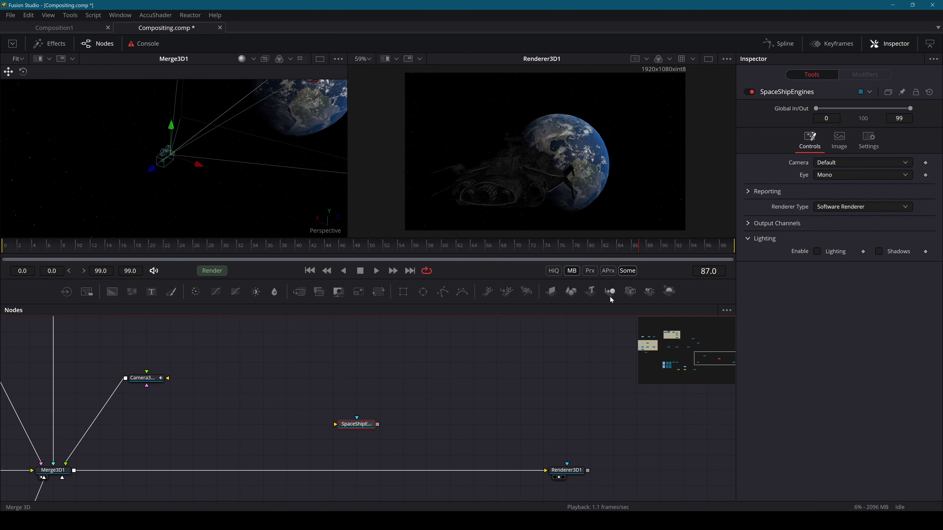
drag(610, 290, 368, 381)
drag(377, 424, 432, 374)
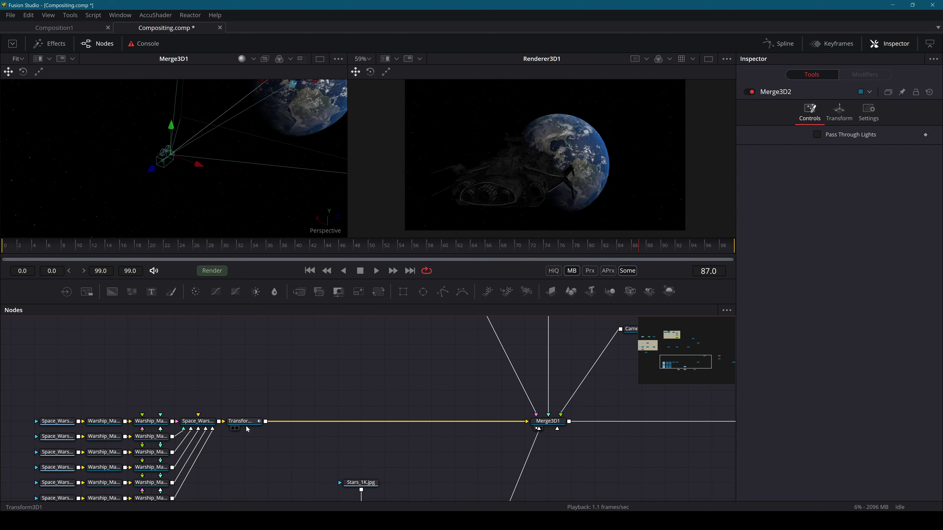
Show Transform3D1 and Space_Warship1 in the first viewer and examine the isolated warship model from several angles
drag(246, 427, 245, 131)
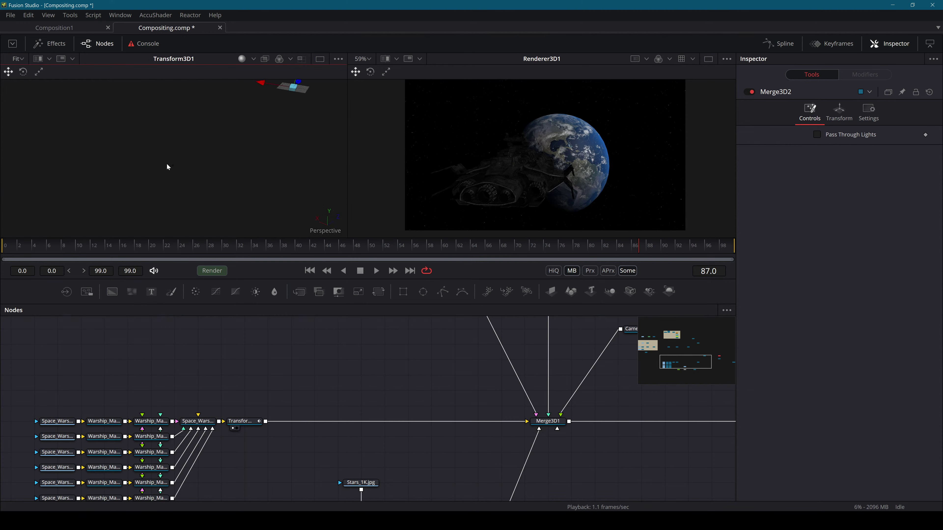
click(208, 422)
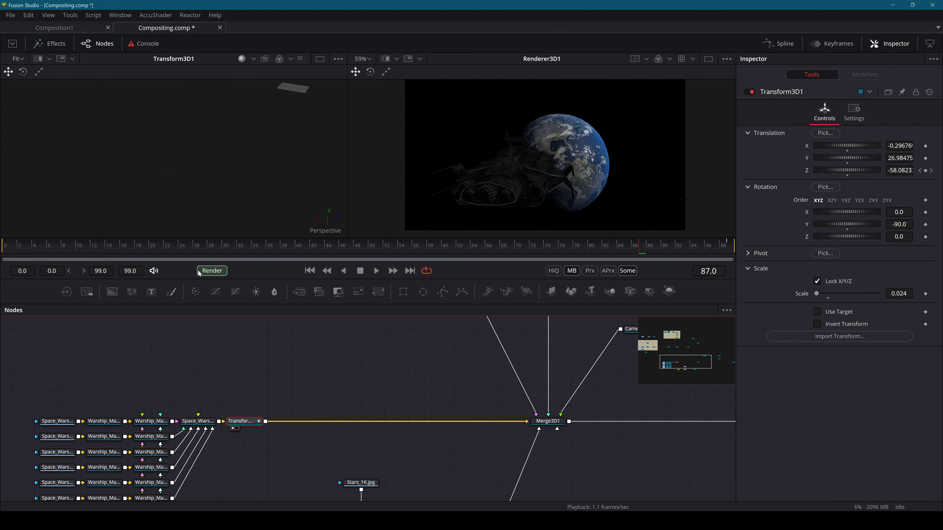
key(1)
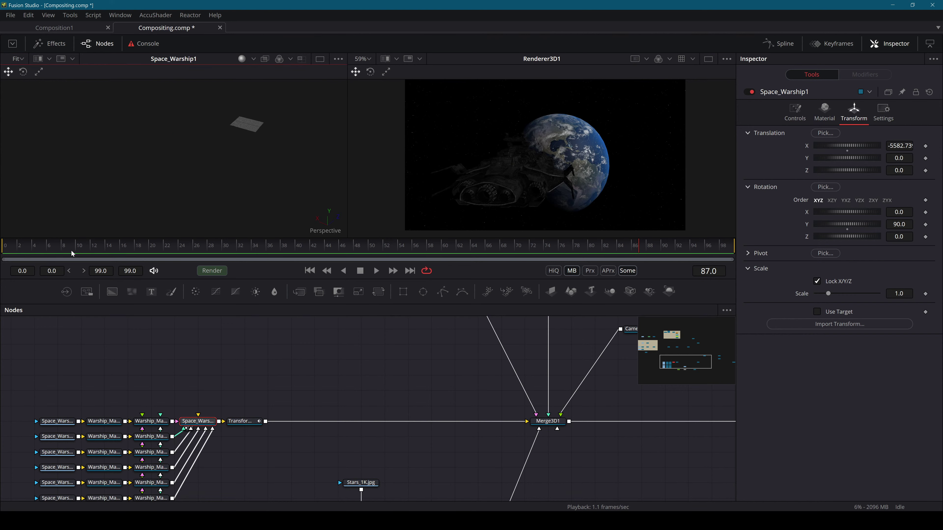
key(f)
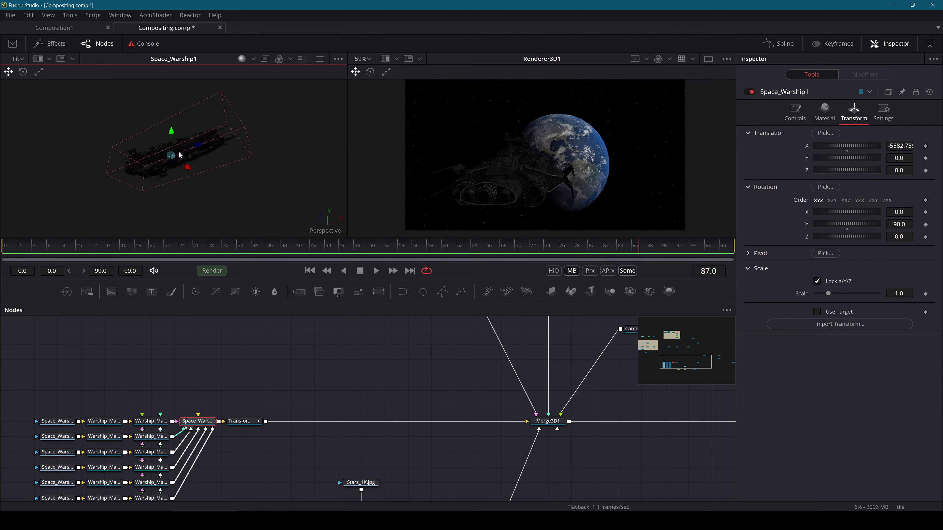
drag(178, 155, 202, 206)
scroll(116, 153, up, 5)
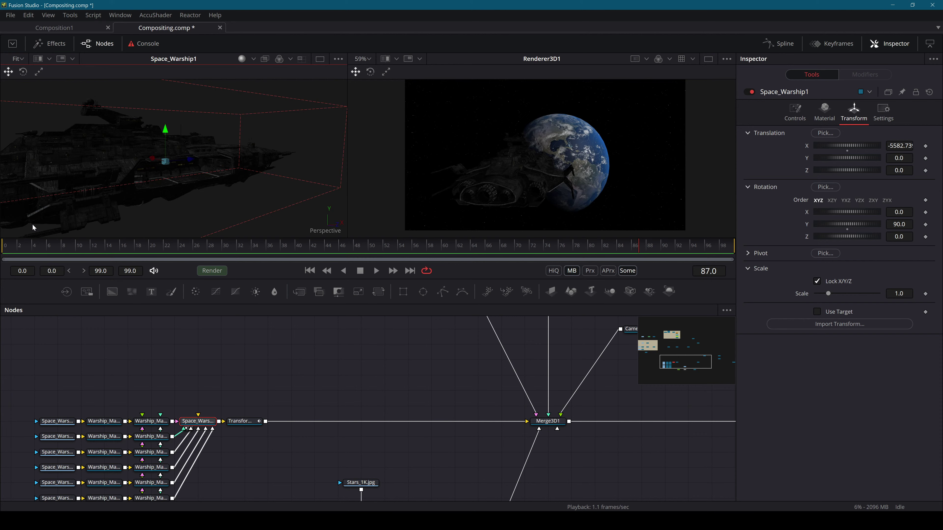
mouse_move(187, 136)
mouse_down()
mouse_move(240, 139)
mouse_move(184, 151)
mouse_up()
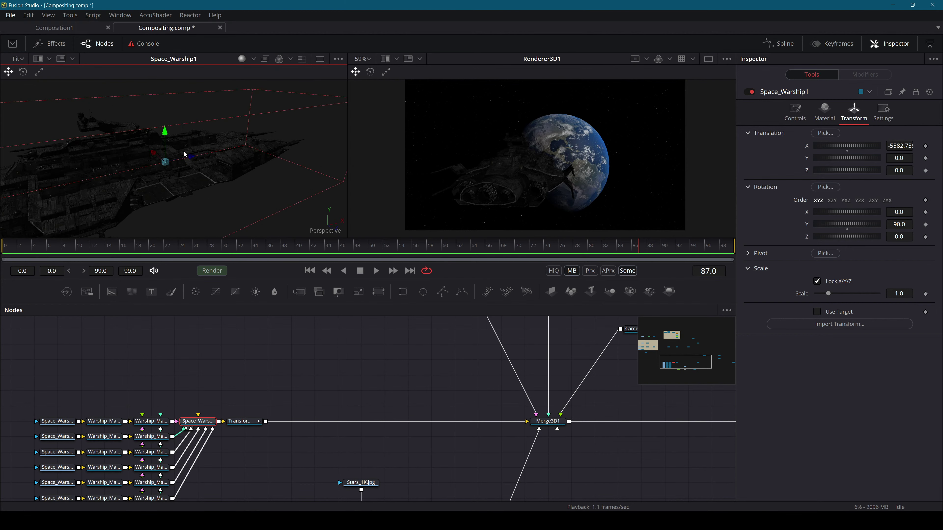
scroll(184, 150, down, 5)
scroll(206, 145, up, 5)
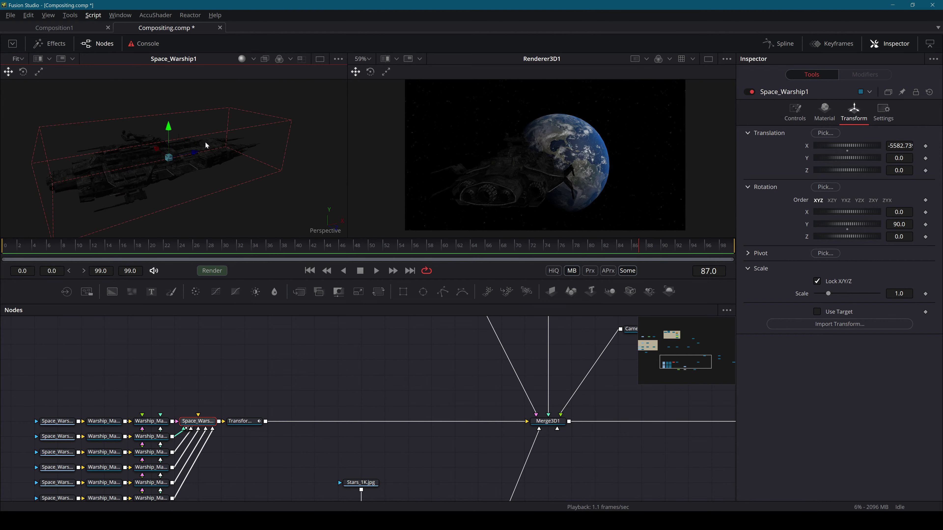
Examine the isolated warship model from behind, close up around its rear engine nozzles
scroll(204, 147, down, 2)
scroll(202, 148, up, 4)
scroll(203, 150, down, 2)
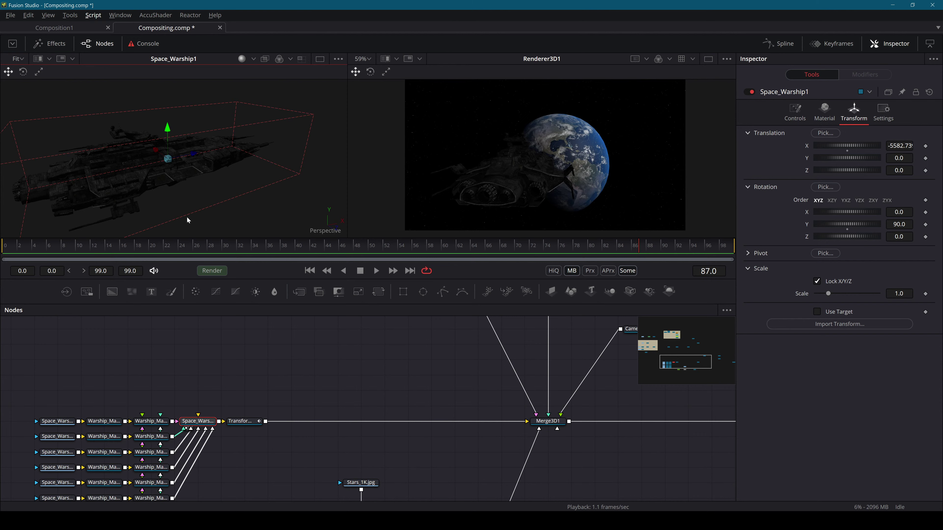
drag(187, 220, 267, 183)
scroll(223, 146, up, 5)
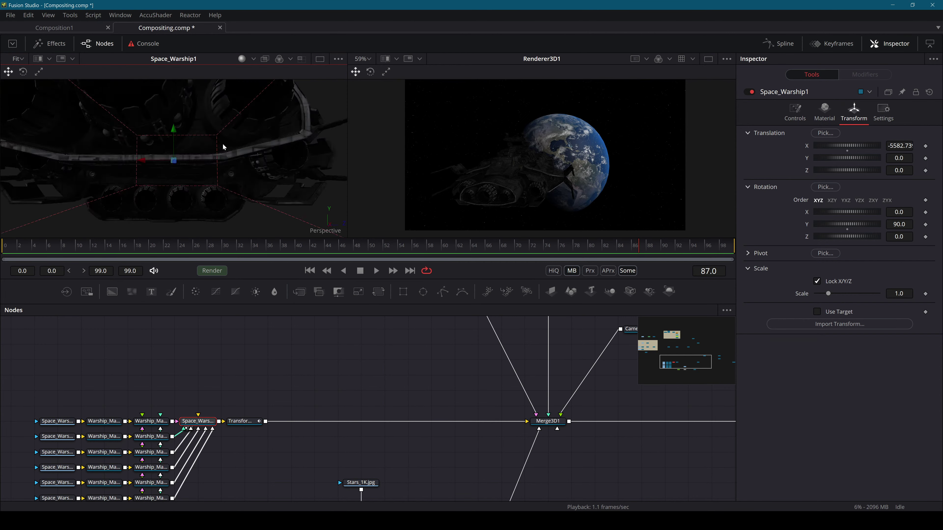
scroll(246, 149, up, 3)
scroll(248, 150, down, 7)
drag(249, 150, 230, 175)
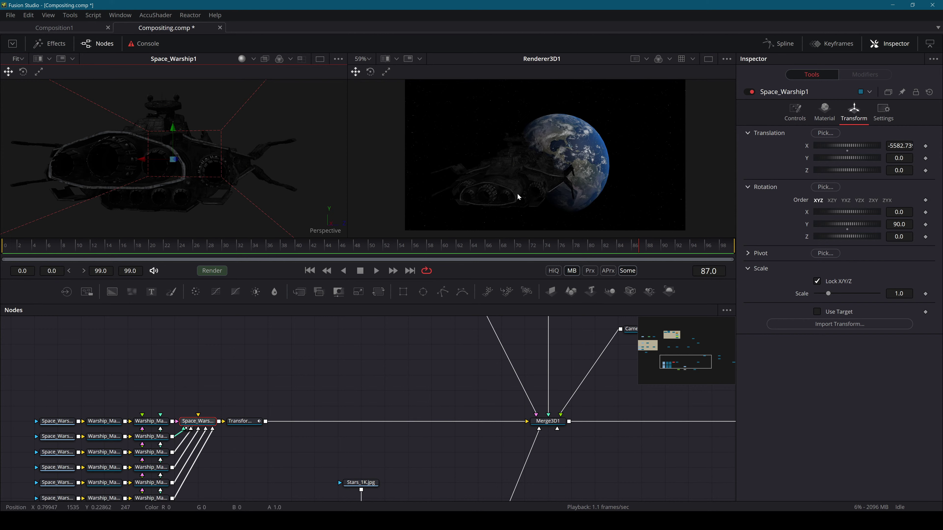
Add a Shape 3D node above the warship nodes and connect it to a new Merge 3D node
drag(567, 294, 151, 344)
key(shift+space)
text(merge3)
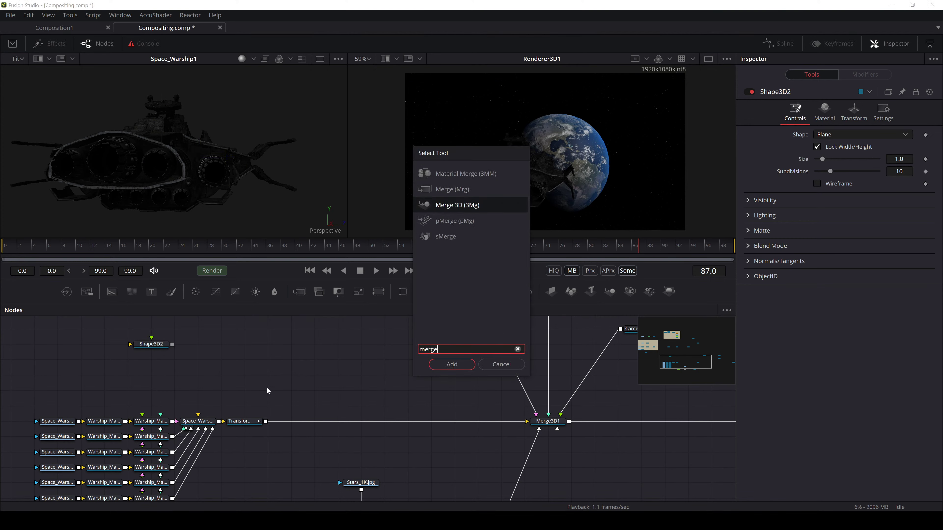
key(Return)
drag(275, 390, 200, 344)
Set the shape of Shape3D2 to Sphere
click(151, 349)
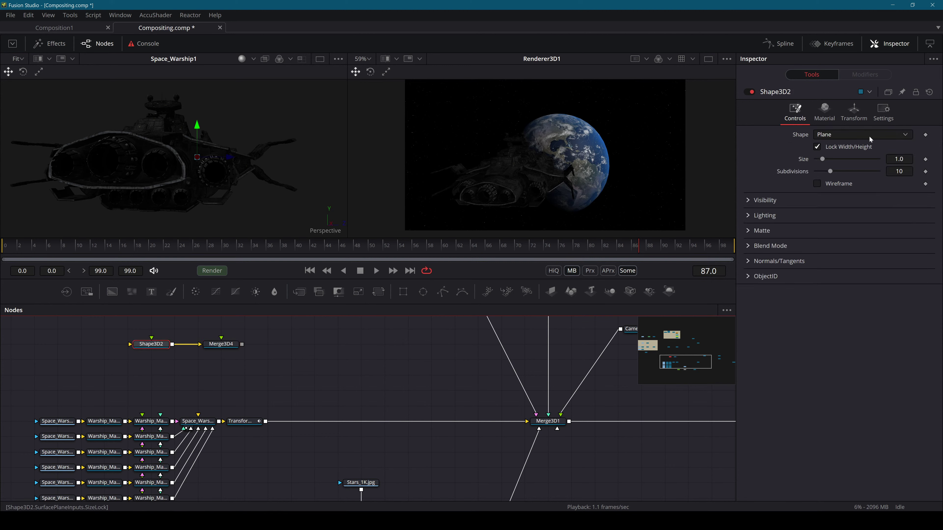
click(861, 134)
click(832, 163)
drag(220, 184, 286, 143)
drag(295, 136, 273, 167)
scroll(256, 151, down, 8)
scroll(218, 159, up, 1)
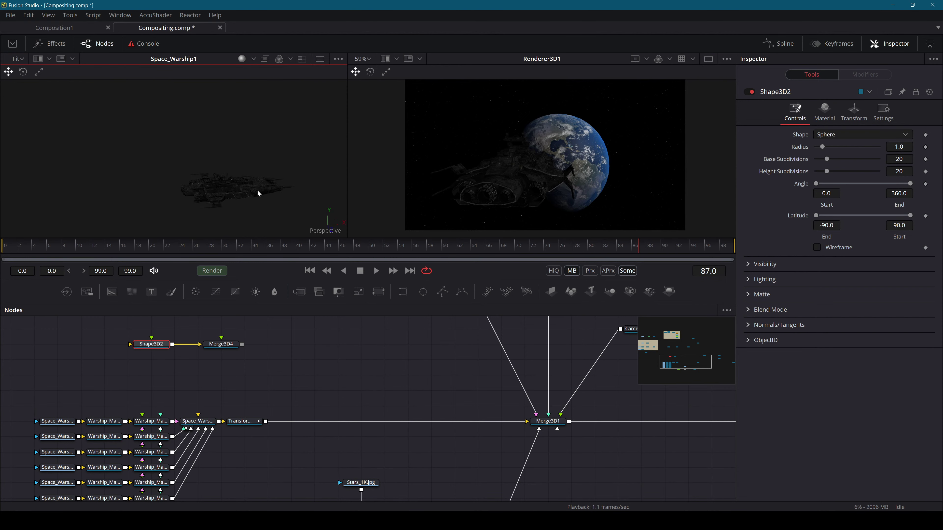
Copy Space_Warship1's X translation value and try applying it as the X translation of Transform3D1
click(259, 194)
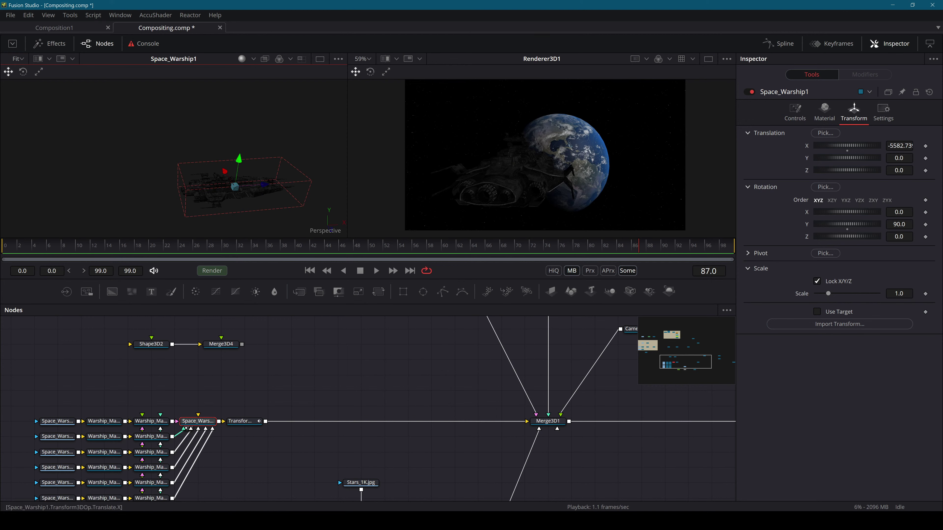
drag(888, 146, 937, 146)
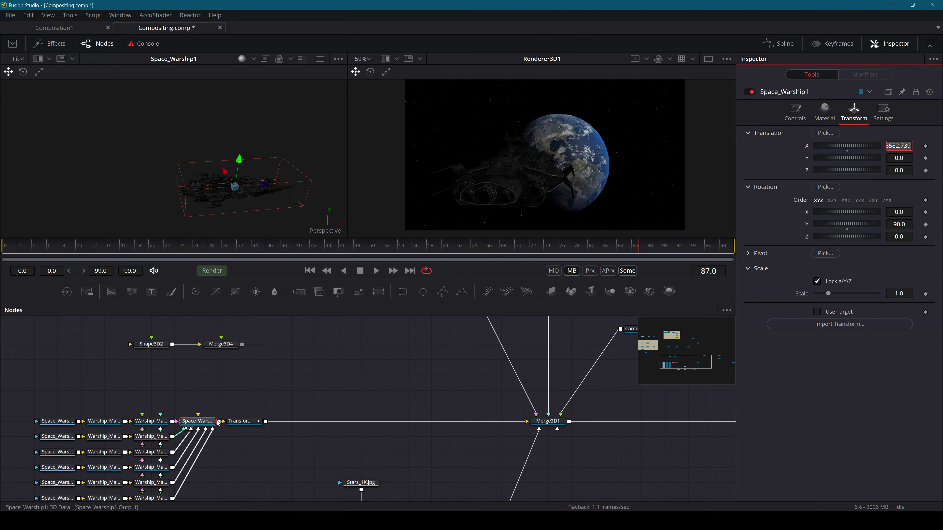
click(240, 421)
click(899, 145)
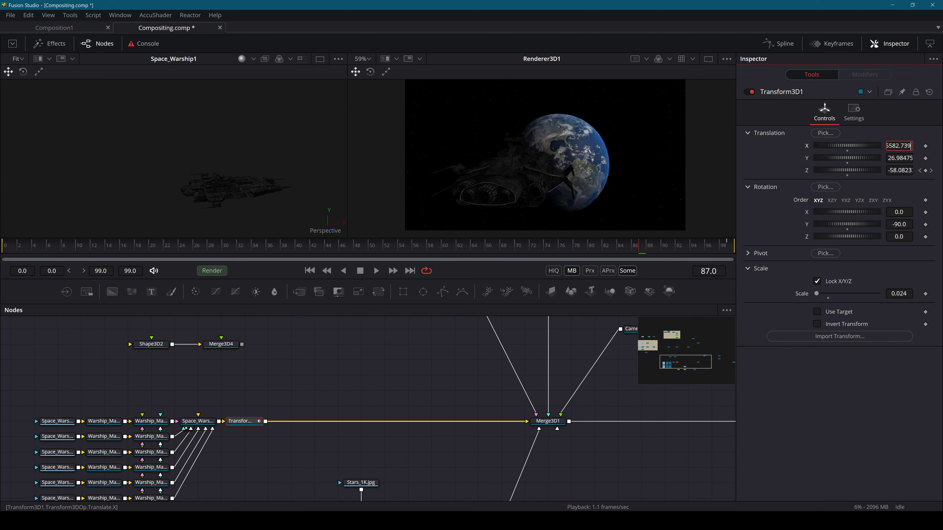
key(Tab)
Try resetting the X translation of Space_Warship1 to 0
click(198, 421)
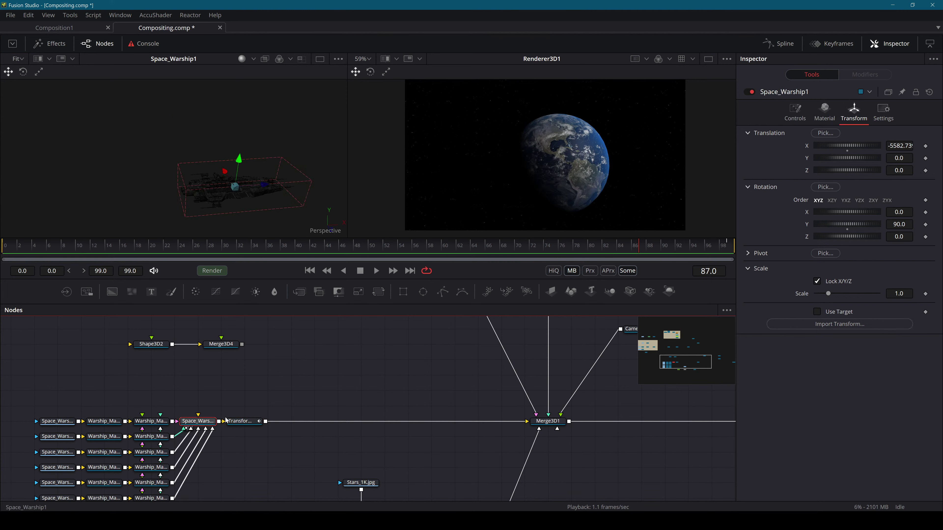
click(847, 152)
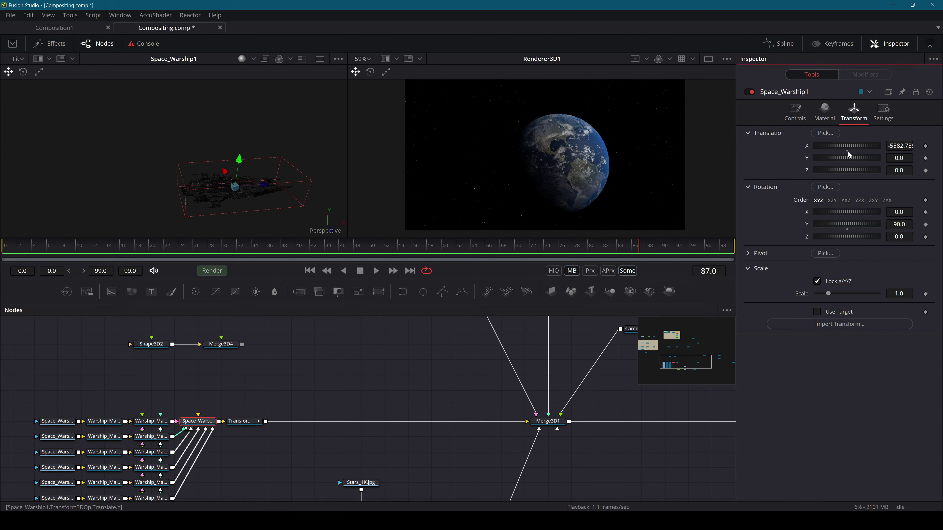
double_click(848, 151)
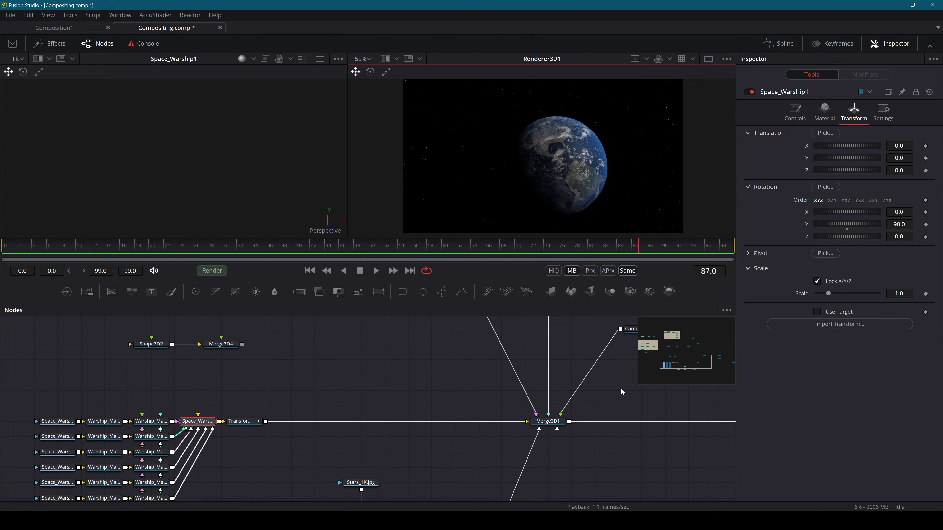
Show Merge3D1 in the first viewer, check the warship and camera placement, and return to frame 0
drag(487, 430, 218, 208)
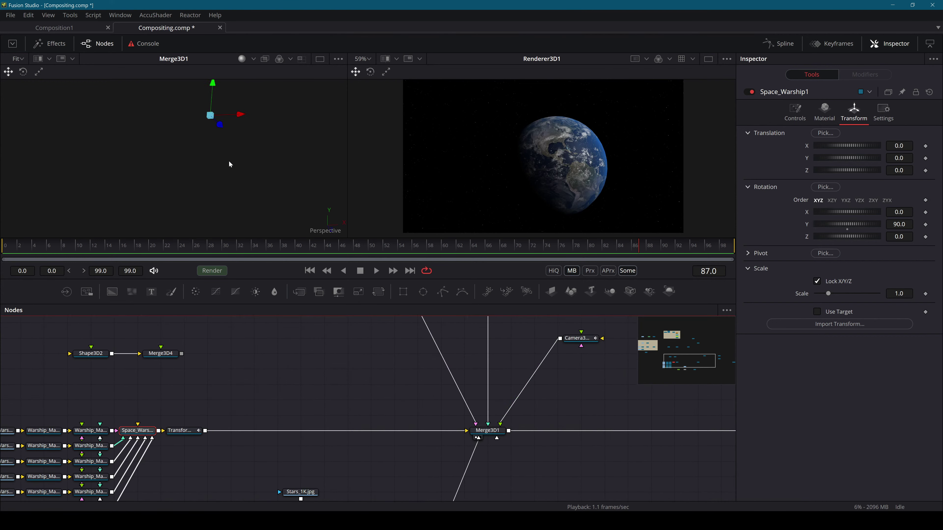
scroll(229, 159, down, 1)
key(ctrl+b)
key(Escape)
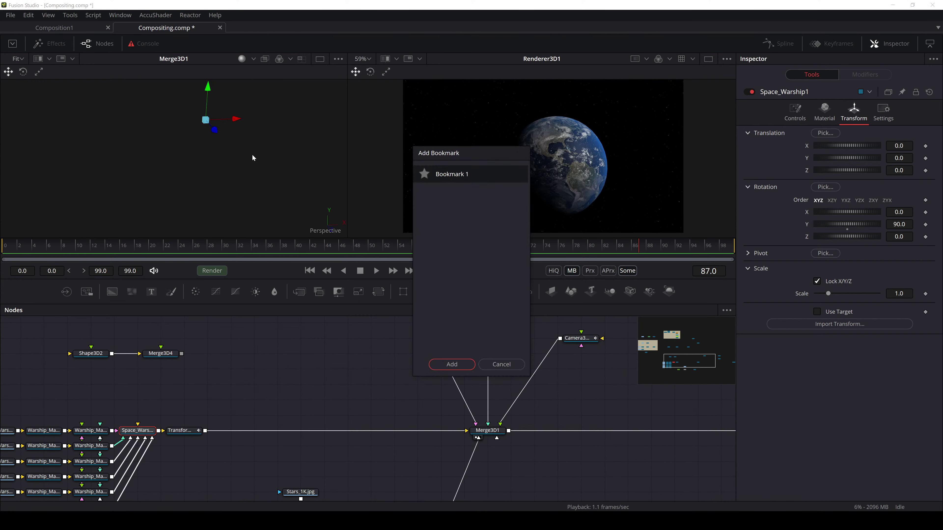
key(Escape)
key(ctrl+f)
key(Escape)
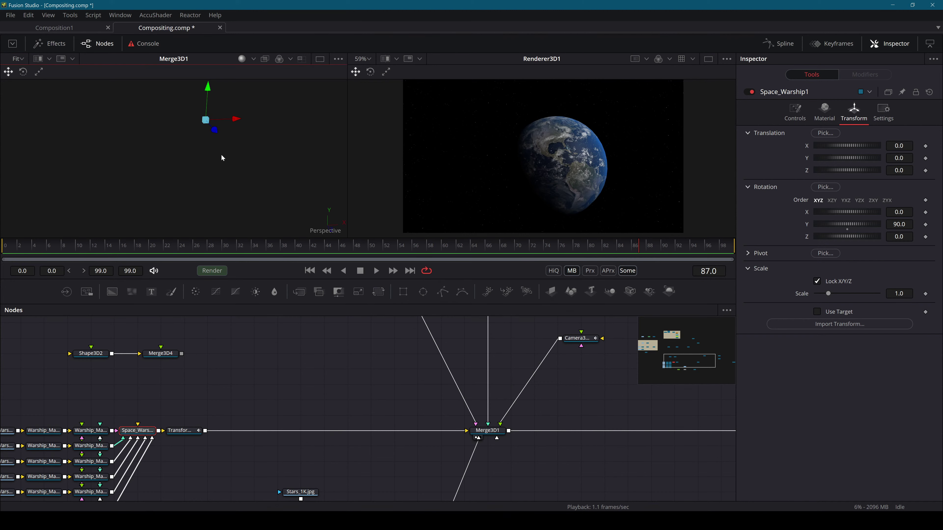
key(shift+f)
drag(221, 156, 234, 226)
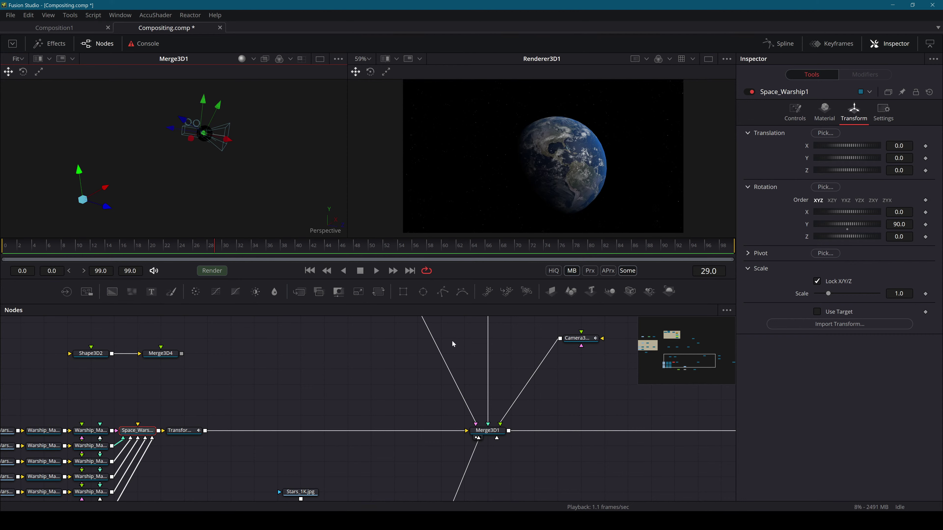
drag(451, 340, 180, 371)
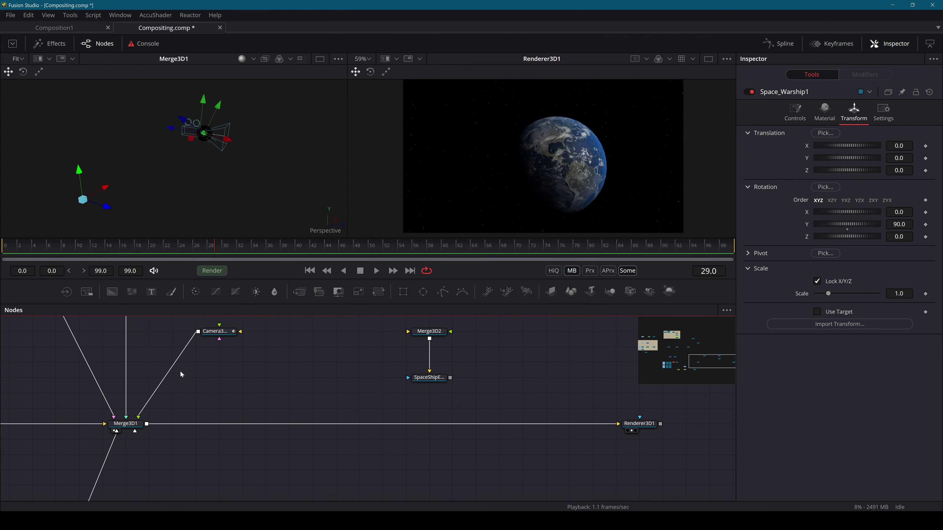
drag(297, 249, 1, 254)
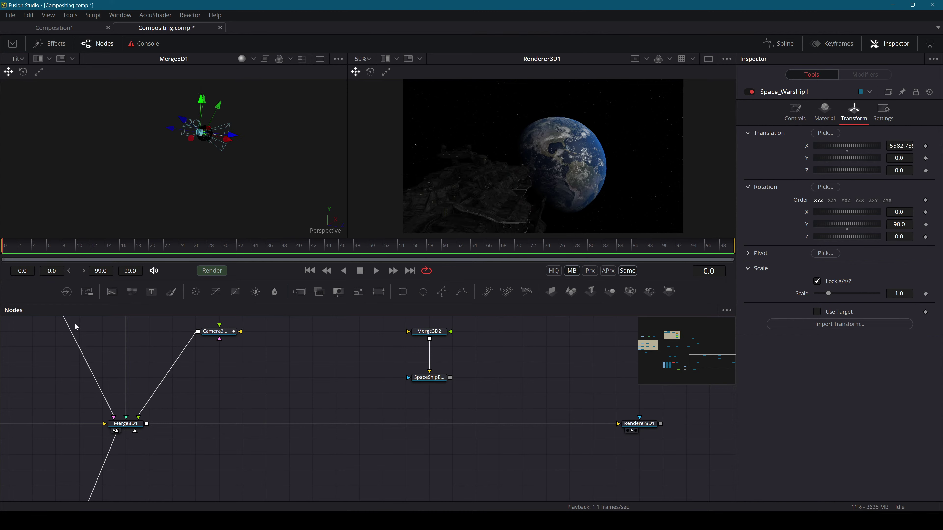
Set the X translation of Shape3D2 to the warship's value, -5582.739
drag(72, 328, 541, 394)
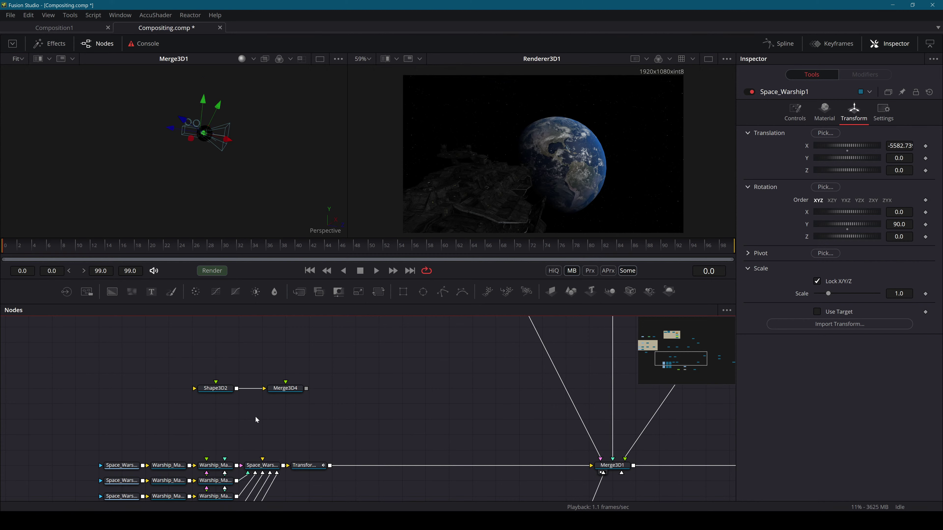
click(210, 389)
click(855, 115)
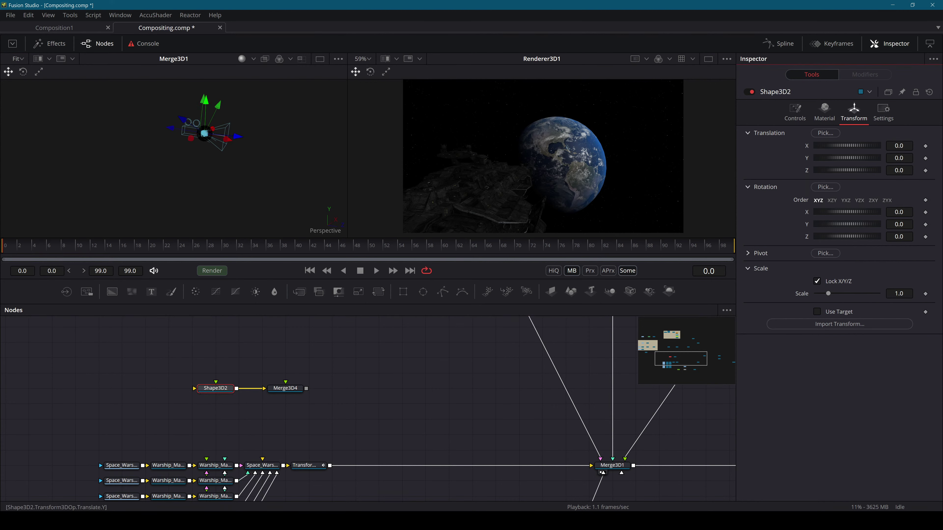
click(899, 145)
key(Return)
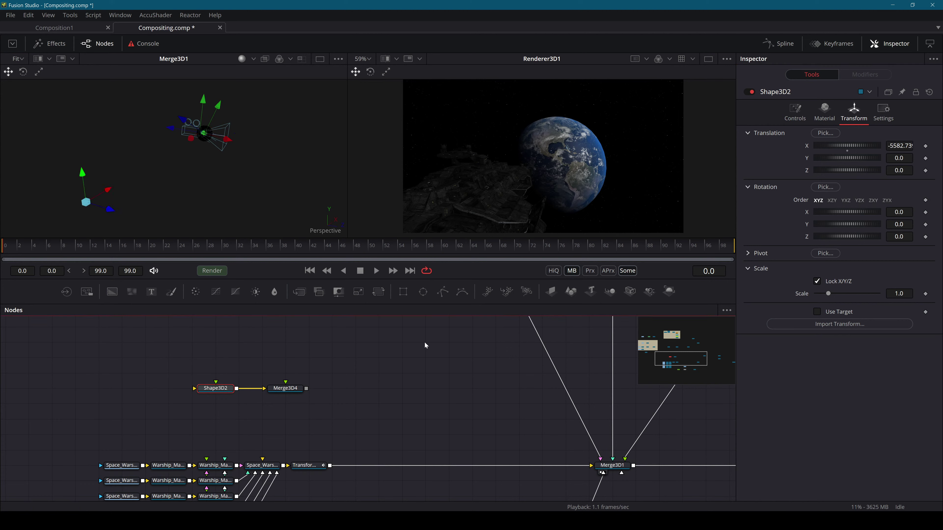
Connect Space_Warship1's output to Merge3D4 and show Merge3D4 in the first viewer, framed on the sphere
drag(222, 225, 229, 163)
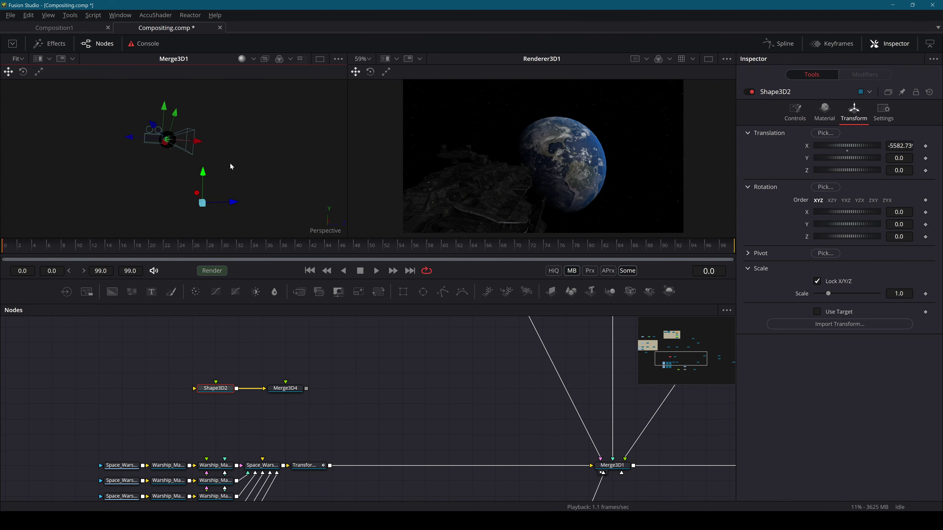
drag(284, 465, 292, 392)
key(1)
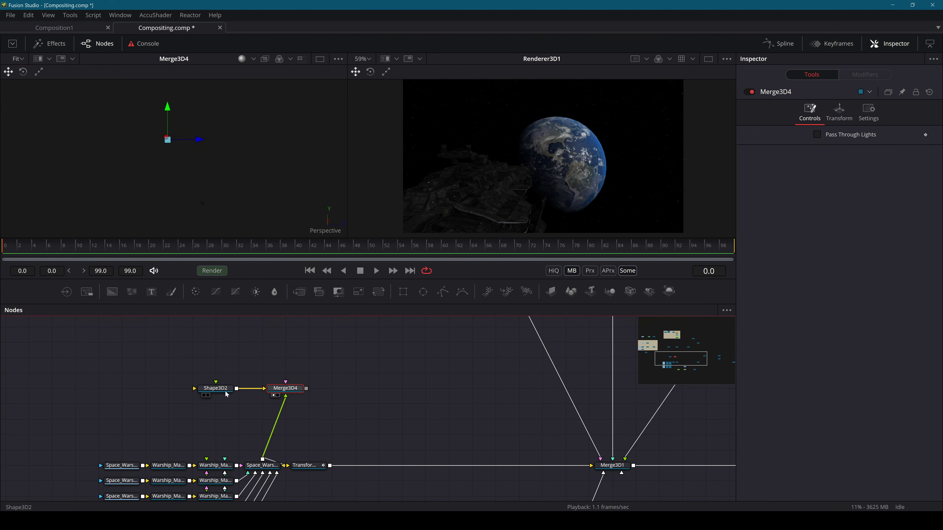
key(ctrl+f)
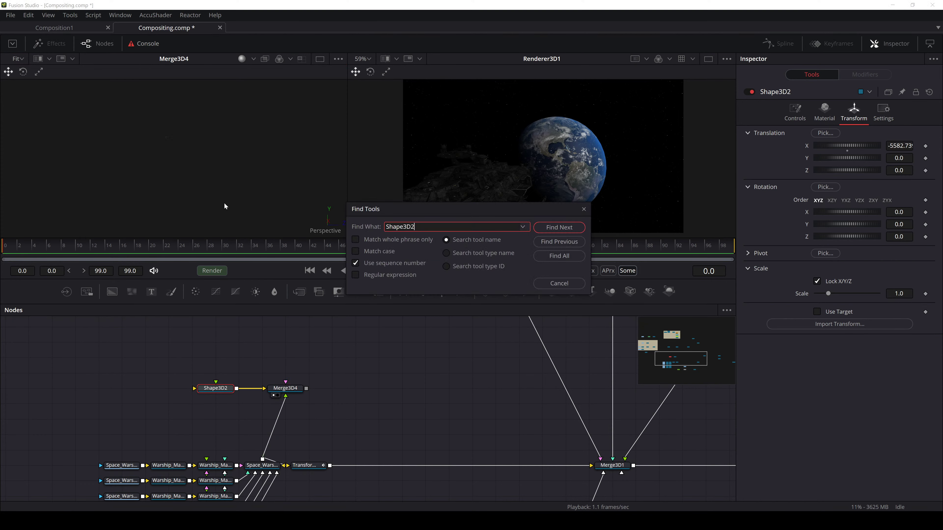
click(584, 209)
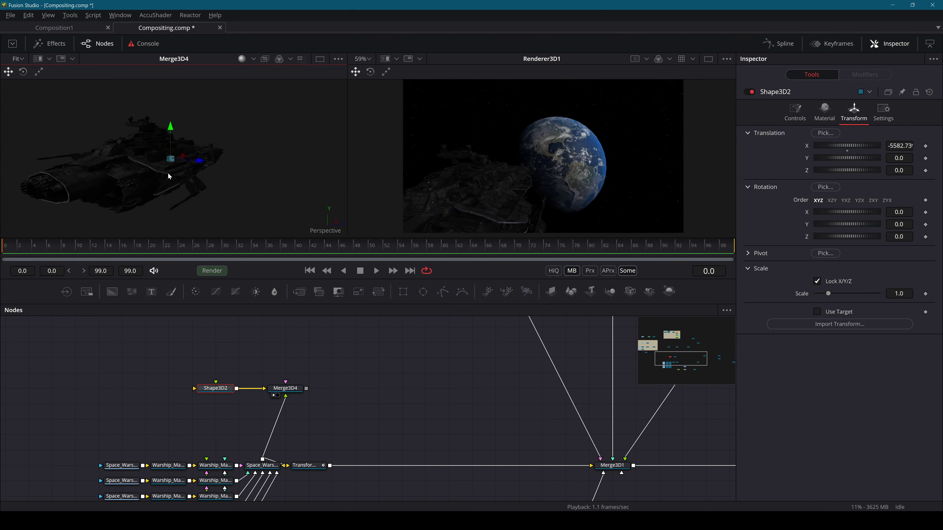
Move the sphere back to the warship's central engine, at about X -5614.27 and Y 0.24
drag(168, 176, 151, 178)
mouse_move(193, 156)
mouse_down()
mouse_move(37, 182)
mouse_move(228, 185)
mouse_move(196, 162)
mouse_up()
scroll(227, 185, up, 10)
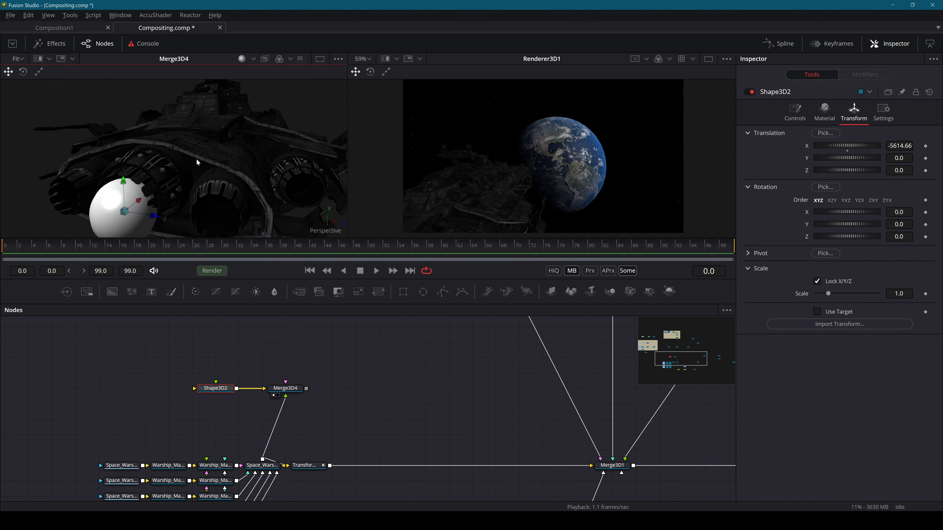
mouse_move(124, 186)
mouse_down()
mouse_move(124, 172)
mouse_move(149, 193)
mouse_move(142, 188)
mouse_up()
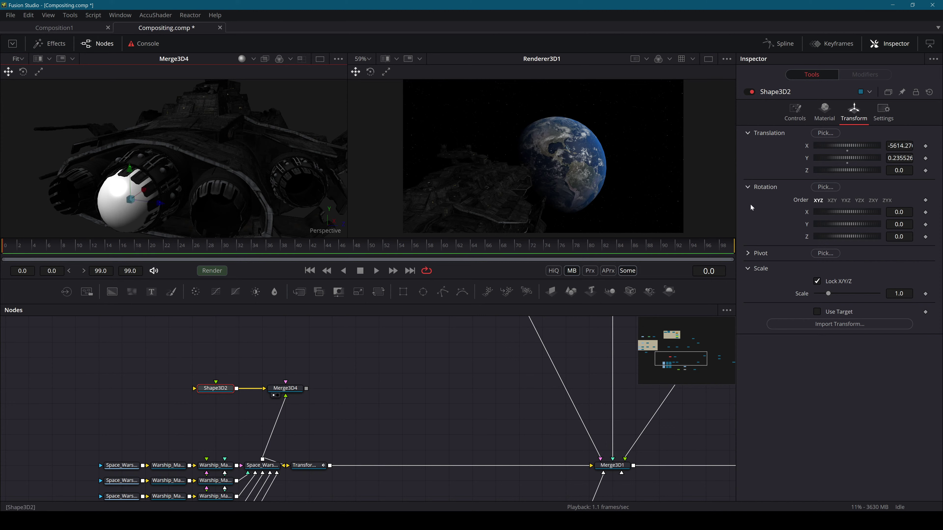
Centre the sphere in the central engine nozzle at about Y 0.28 and set its radius to 0.88
drag(193, 205, 221, 222)
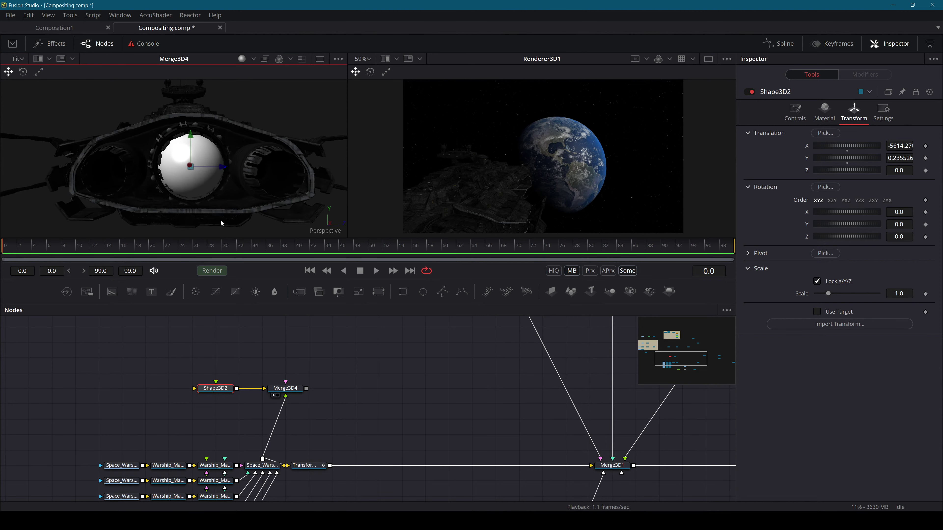
drag(224, 171, 223, 170)
drag(190, 135, 193, 136)
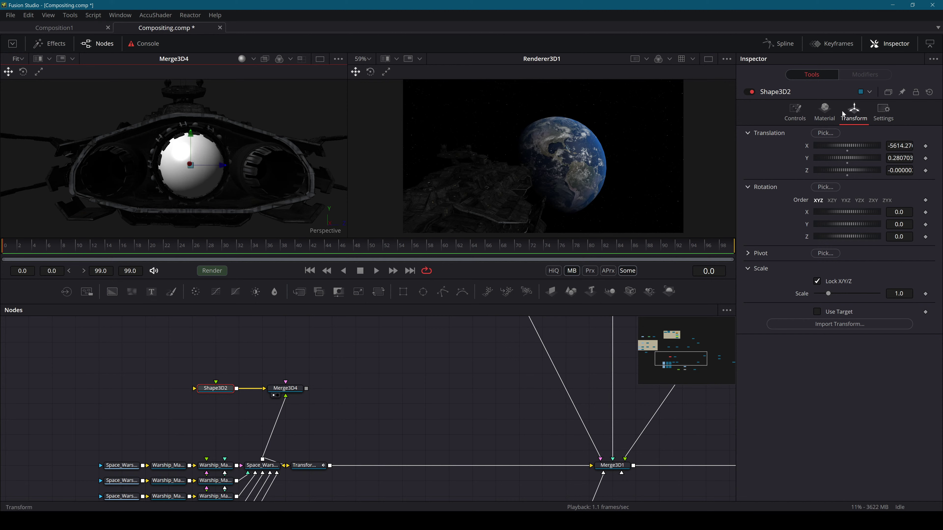
click(794, 112)
drag(899, 146, 886, 147)
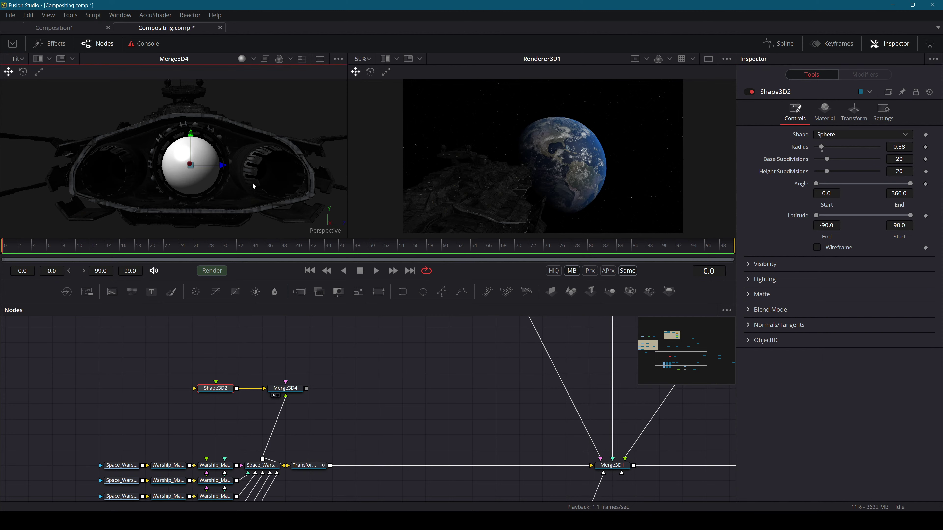
Duplicate the Shape3D2 sphere node and connect the copy to Merge3D4
mouse_move(252, 183)
mouse_down()
mouse_move(196, 202)
mouse_move(283, 159)
mouse_move(269, 179)
mouse_up()
drag(224, 397, 277, 393)
key(ctrl+v)
Move the copied sphere into the engine nozzle beside the central one and set its radius to 0.77
drag(223, 143, 255, 105)
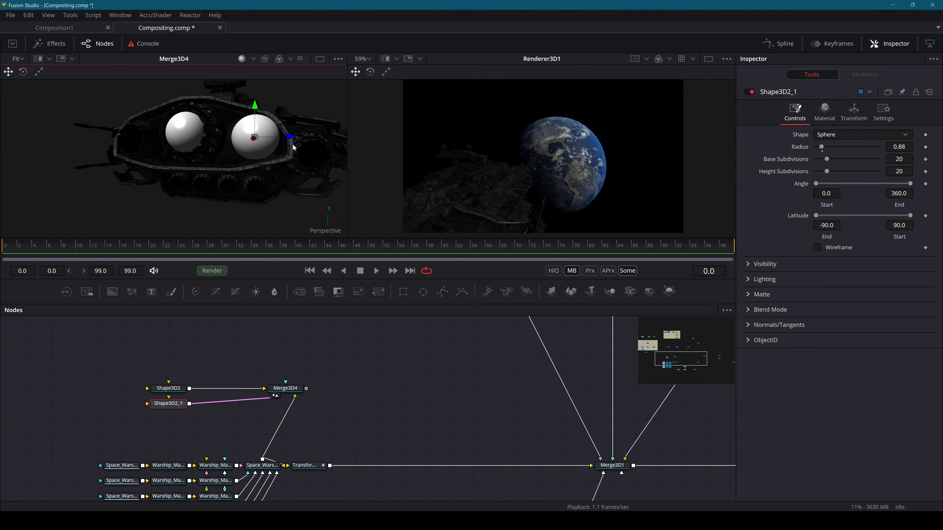
drag(287, 137, 242, 136)
drag(243, 136, 298, 176)
click(294, 176)
click(276, 174)
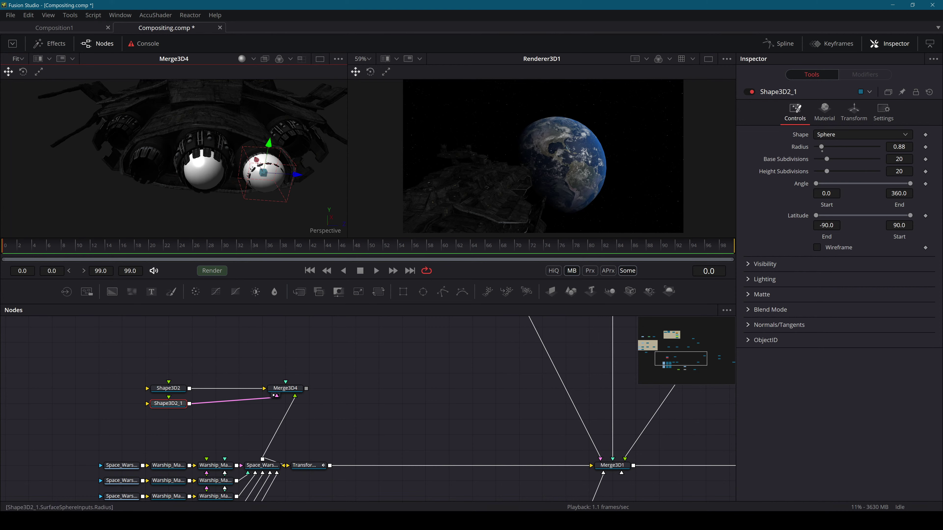
drag(821, 147, 820, 147)
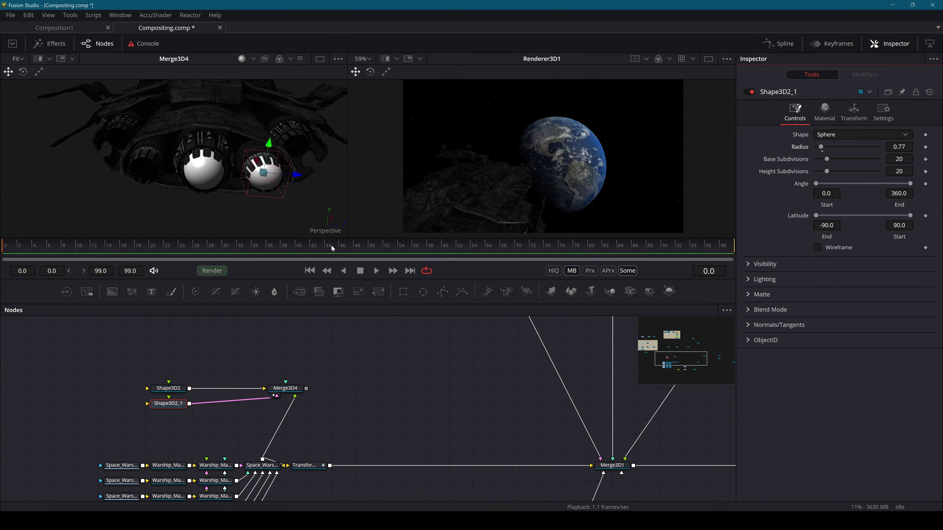
Duplicate the Shape3D2_1 sphere node and connect the new copy to Merge3D4
key(ctrl+v)
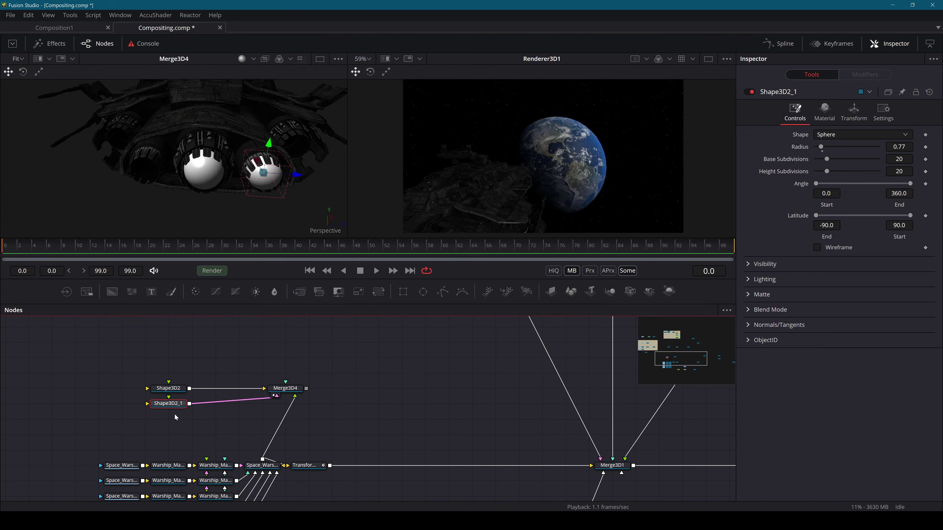
drag(190, 419, 271, 397)
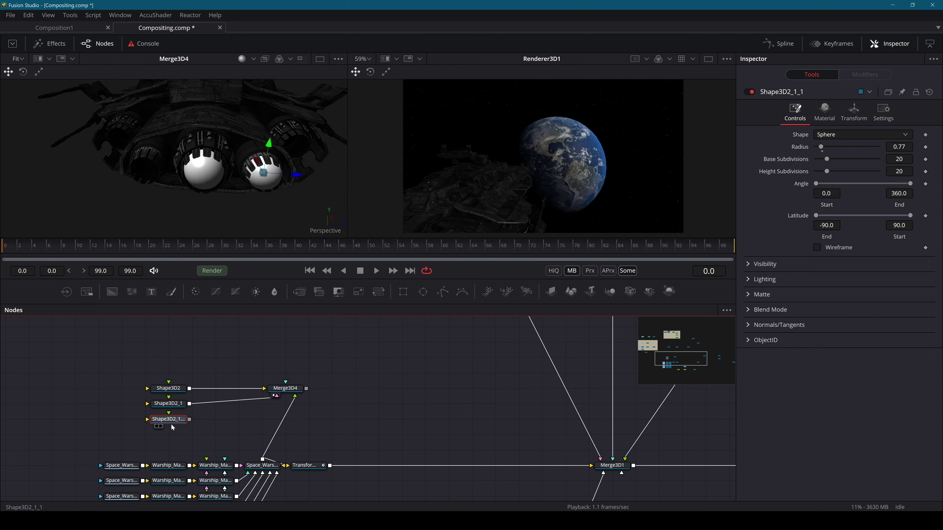
Connect the Shape3D2_1_1 sphere to Merge3D4 and move it into the nozzle on the opposite side of the central engine
drag(189, 419, 285, 388)
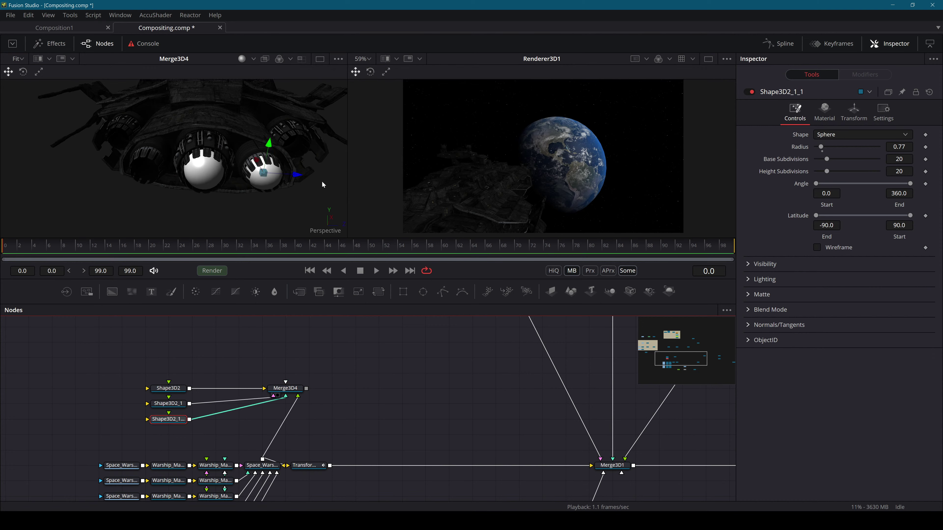
drag(296, 174, 223, 159)
drag(263, 189, 189, 199)
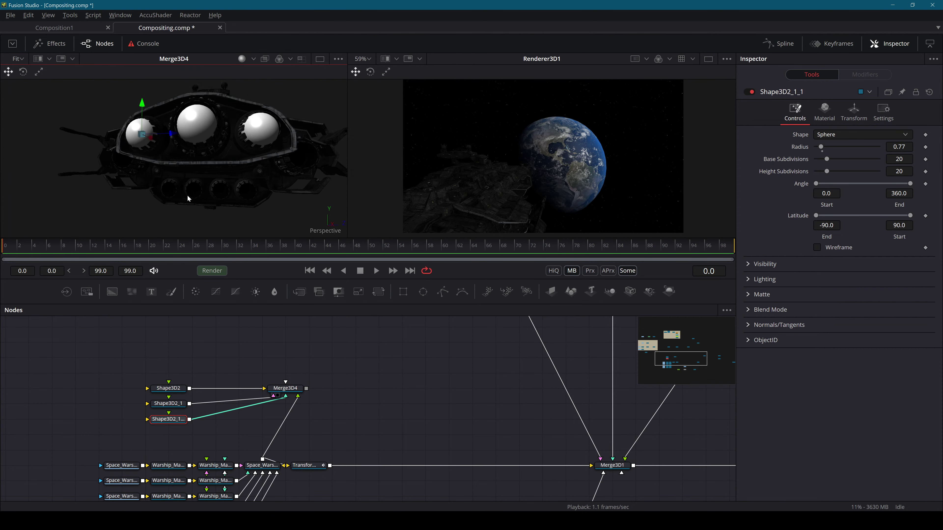
Move the sphere nodes and Merge3D4 farther up the node graph and add another connected copy of the side-nozzle sphere
drag(317, 378, 149, 427)
drag(168, 419, 285, 327)
click(178, 381)
key(ctrl+v)
Move the Shape3D2_1_2 sphere into the separate outer engine nozzle and set its radius to 0.99
drag(292, 83, 252, 119)
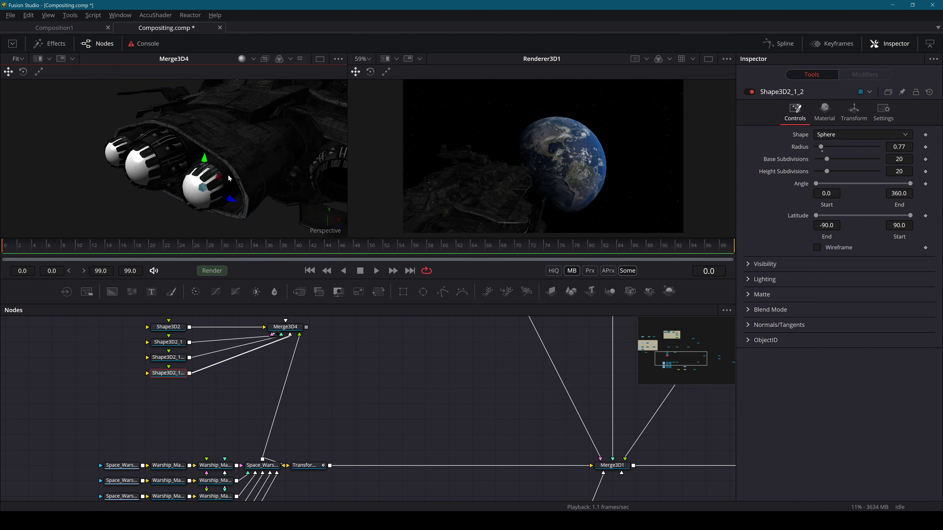
drag(238, 164, 282, 127)
drag(248, 89, 268, 104)
drag(891, 147, 920, 148)
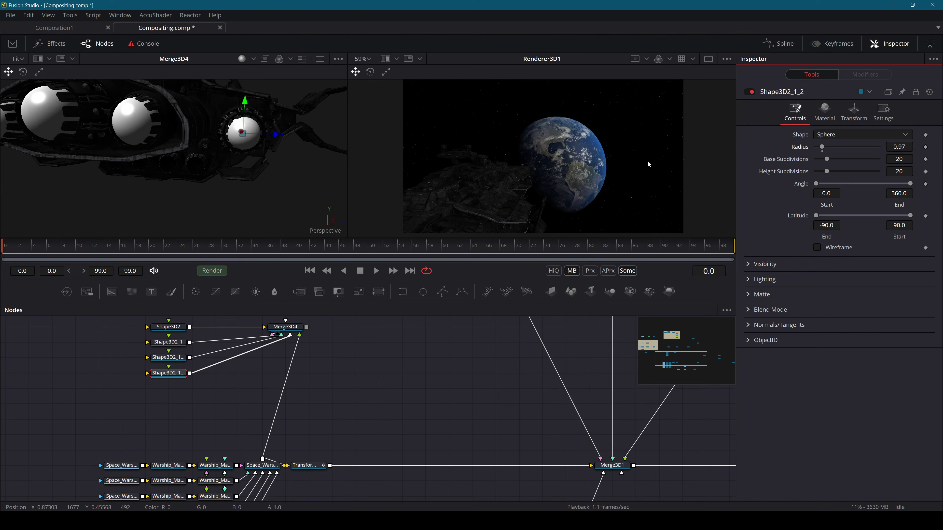
drag(284, 157, 308, 92)
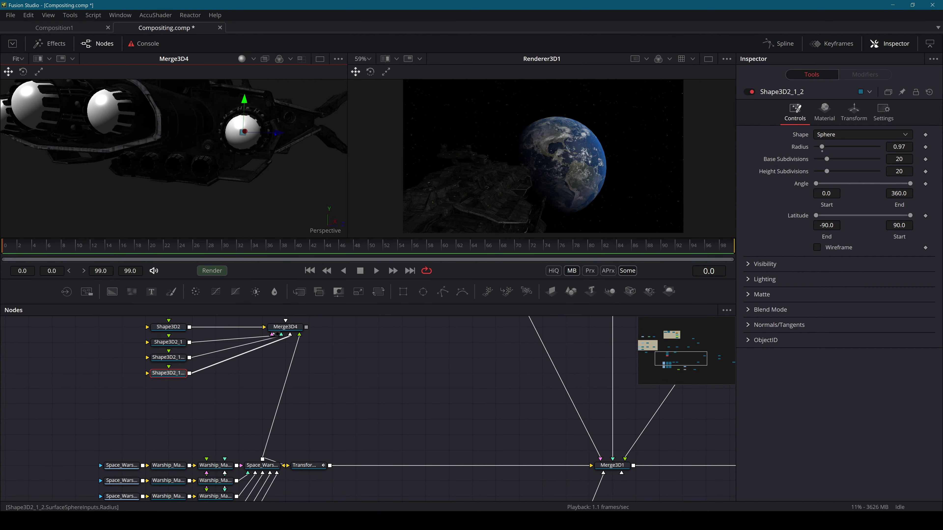
drag(898, 146, 900, 147)
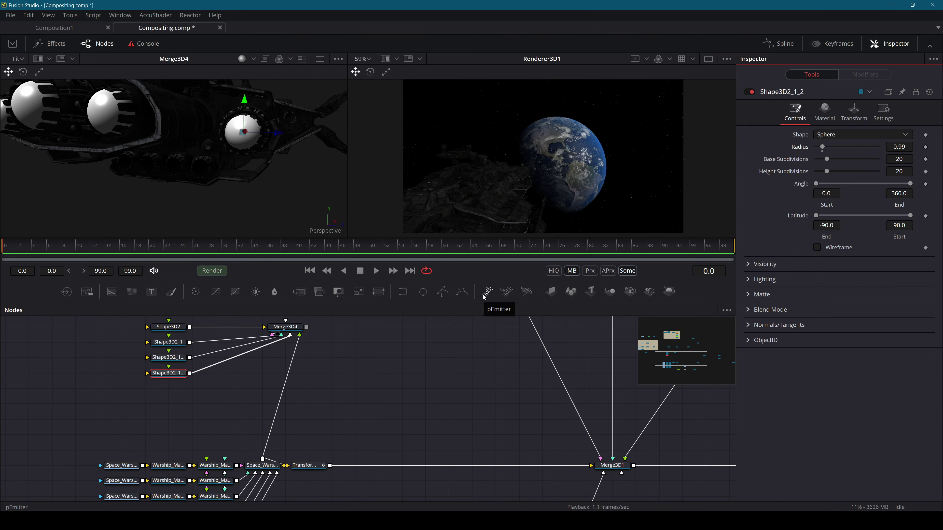
scroll(279, 153, up, 5)
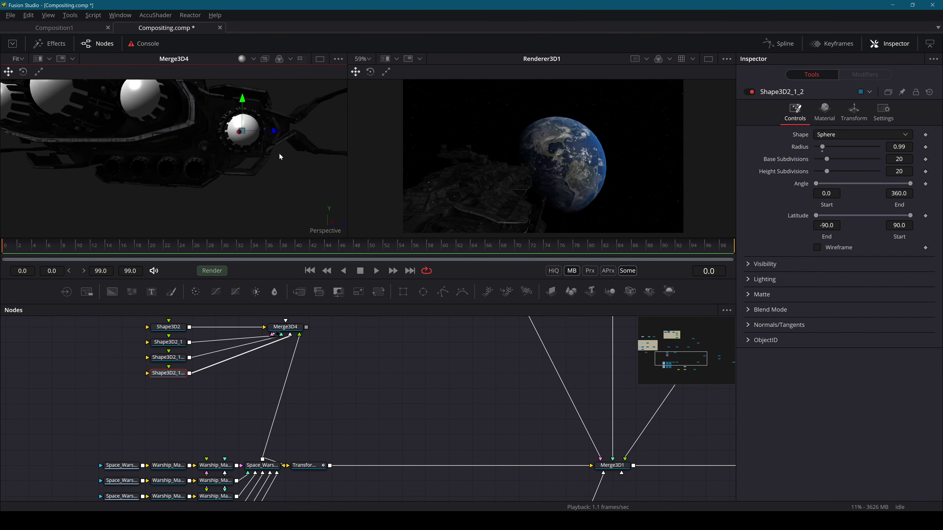
Duplicate the outer engine's sphere, connect the copy to Merge3D4 and move it into the outer nozzle on the ship's opposite side
click(179, 373)
key(ctrl+c)
key(ctrl+v)
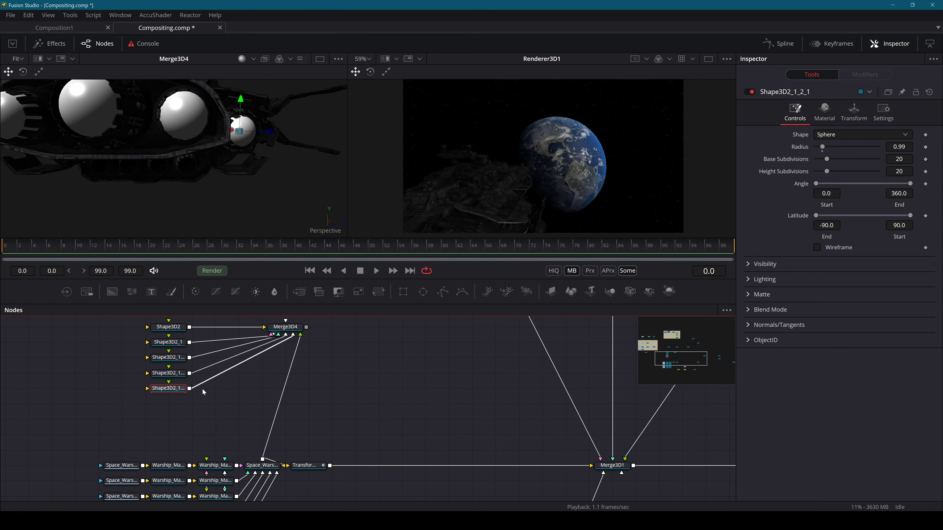
drag(268, 133, 218, 150)
Duplicate the Shape3D2_1_2_1 sphere node and connect the new copy to Merge3D4
click(169, 390)
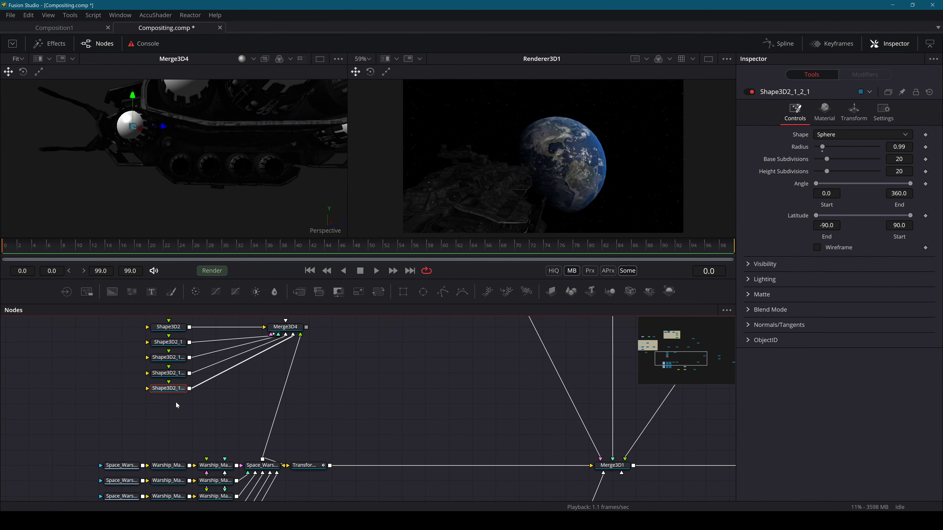
click(176, 403)
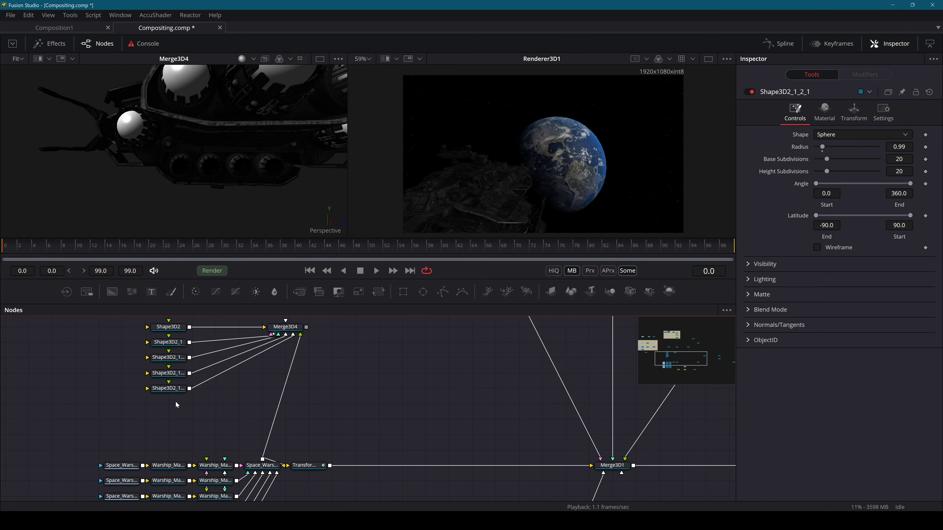
key(ctrl+v)
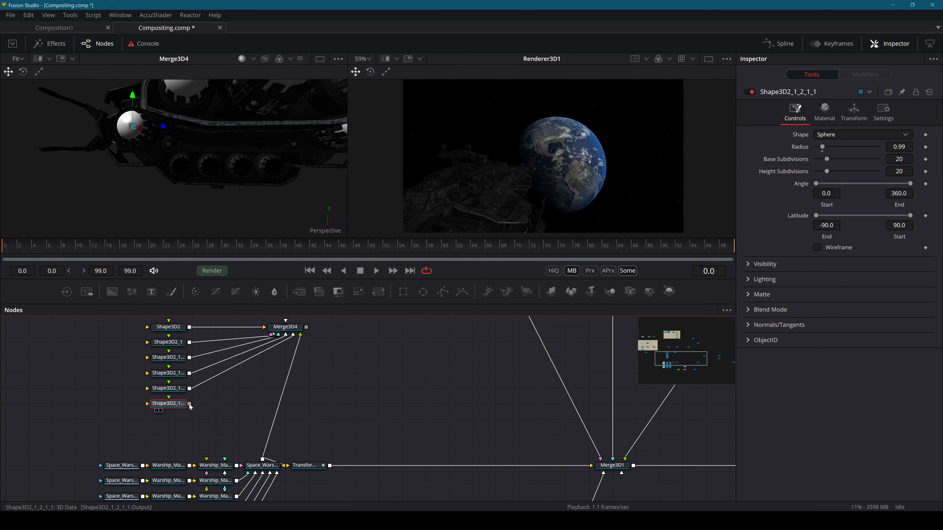
Centre the new sphere in the end nozzle of the row of four small lower engines and set its radius to 0.68
drag(164, 126, 315, 163)
drag(143, 173, 104, 168)
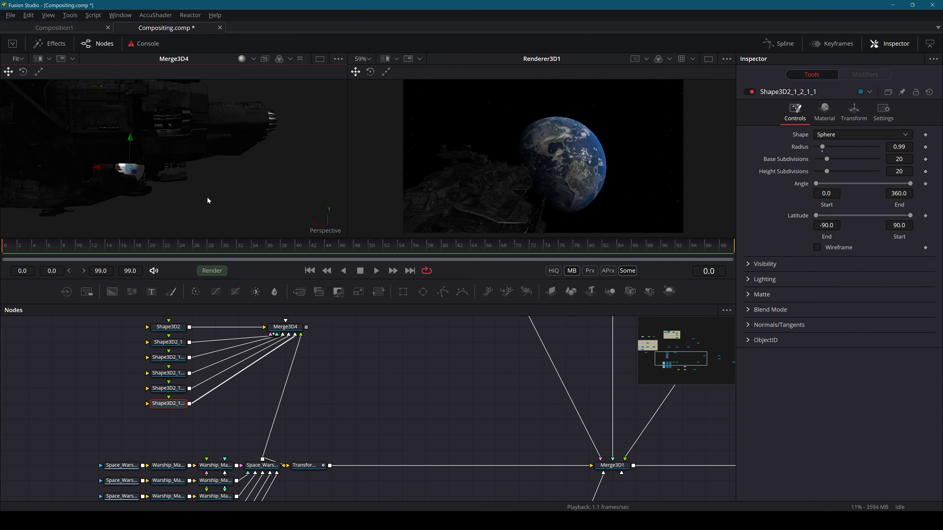
drag(208, 197, 36, 210)
drag(24, 208, 89, 208)
scroll(230, 166, up, 3)
mouse_move(188, 152)
mouse_down()
mouse_move(189, 182)
mouse_move(190, 155)
mouse_up()
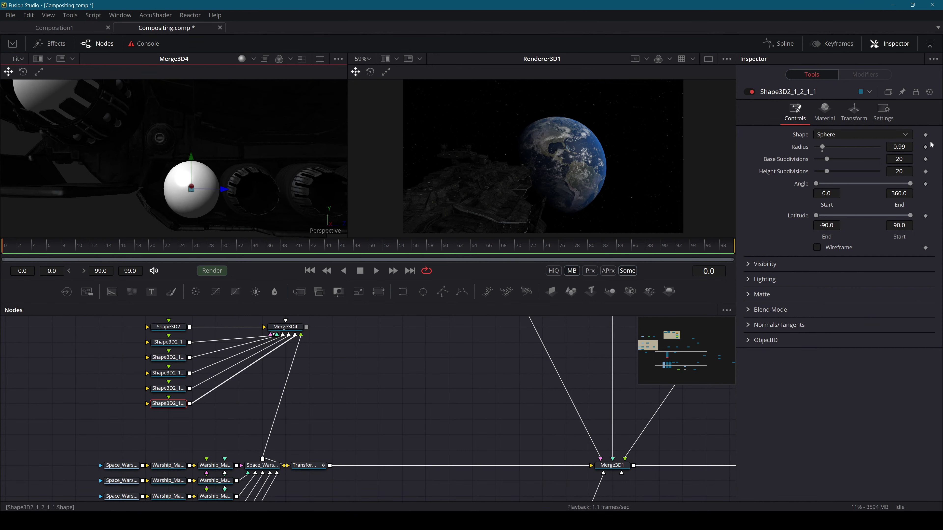
drag(822, 147, 821, 147)
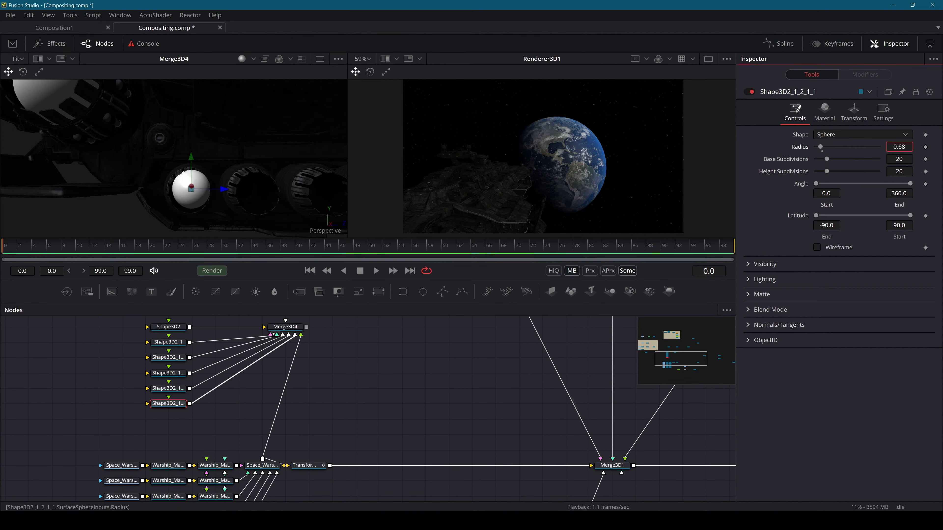
drag(193, 160, 193, 163)
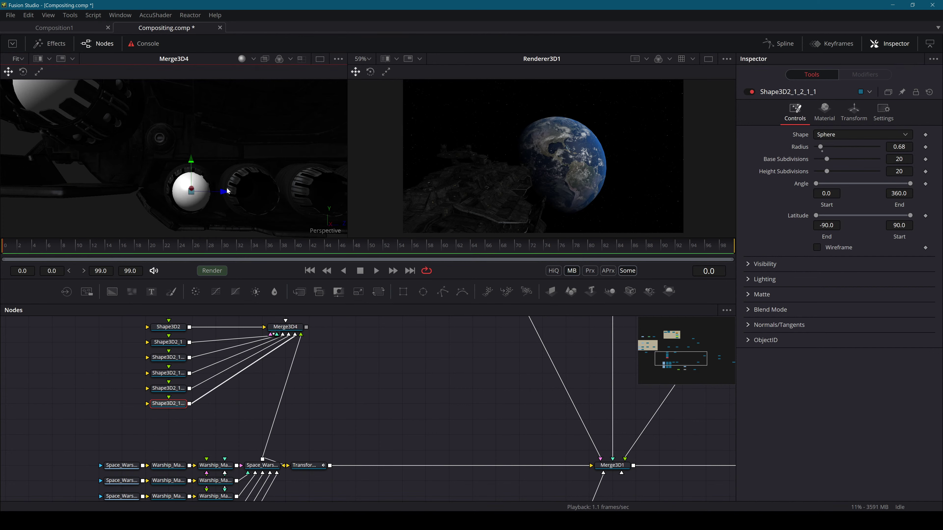
drag(227, 191, 225, 193)
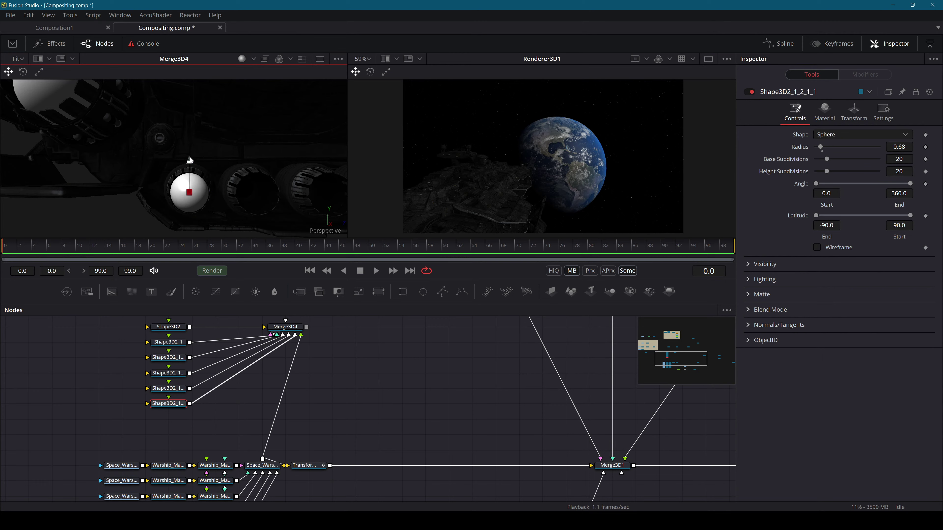
click(171, 407)
key(ctrl+v)
key(ctrl+z)
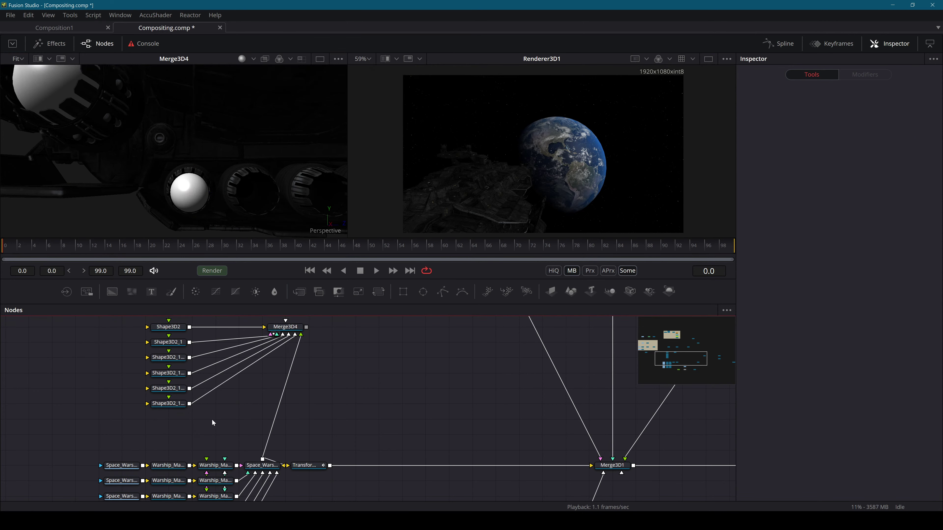
Add a Duplicate 3D node between the small lower engine's sphere and Merge3D4
click(177, 405)
key(shift+space)
text(dupl)
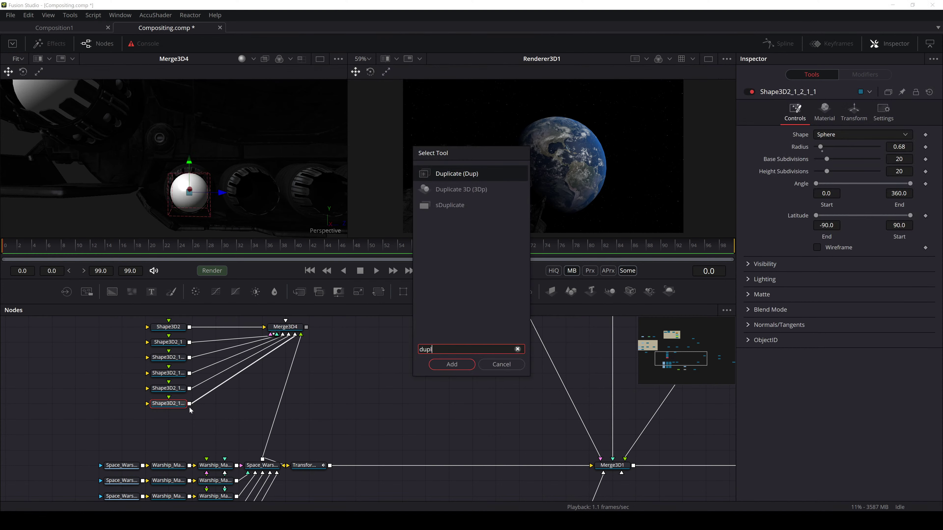
key(Down)
key(Return)
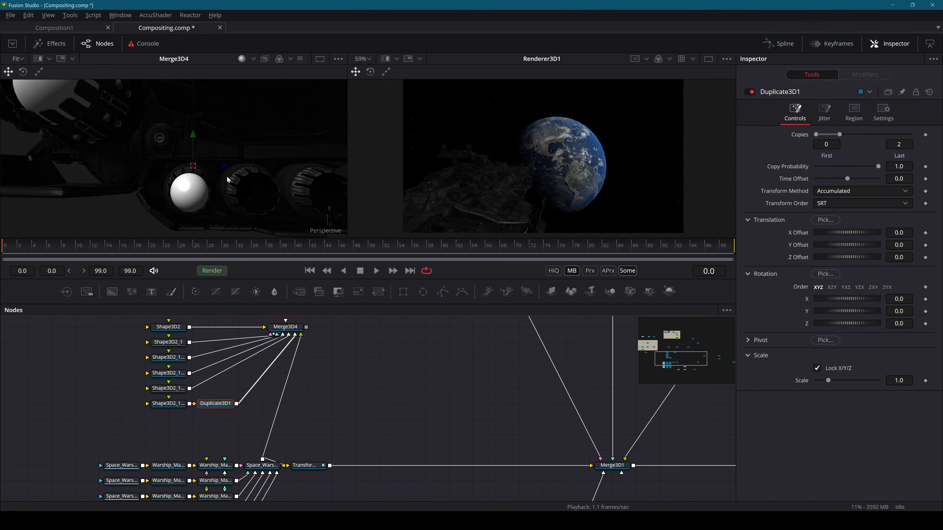
Try to spread Duplicate3D1's copies along Z with the last copy set to 4
drag(227, 169, 230, 170)
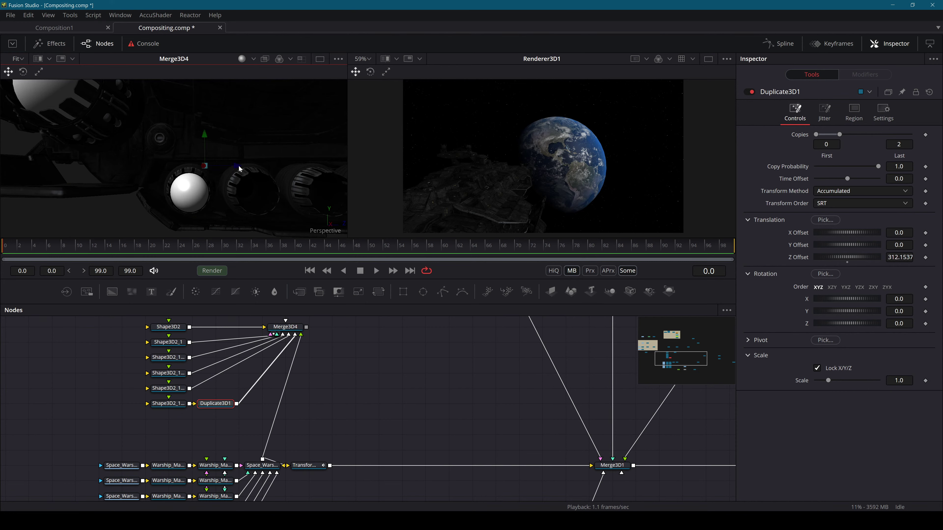
drag(841, 135, 857, 135)
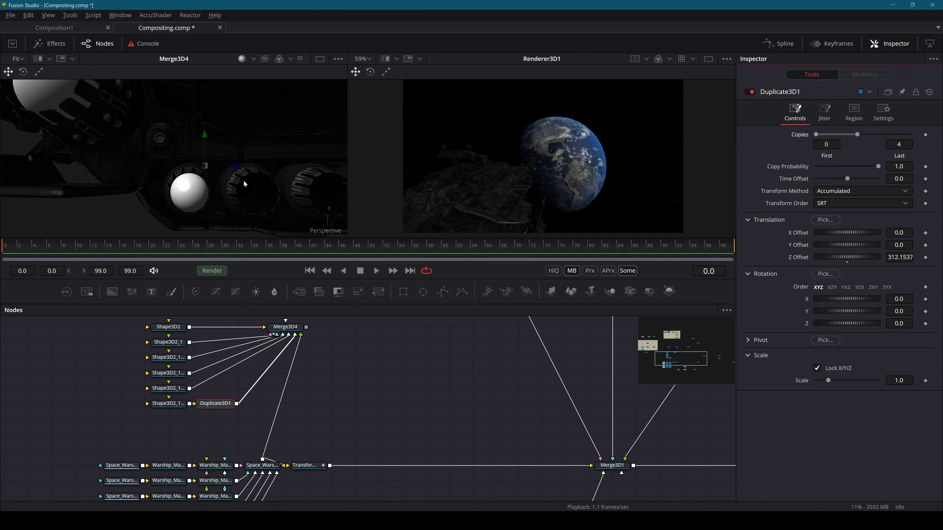
scroll(254, 176, down, 3)
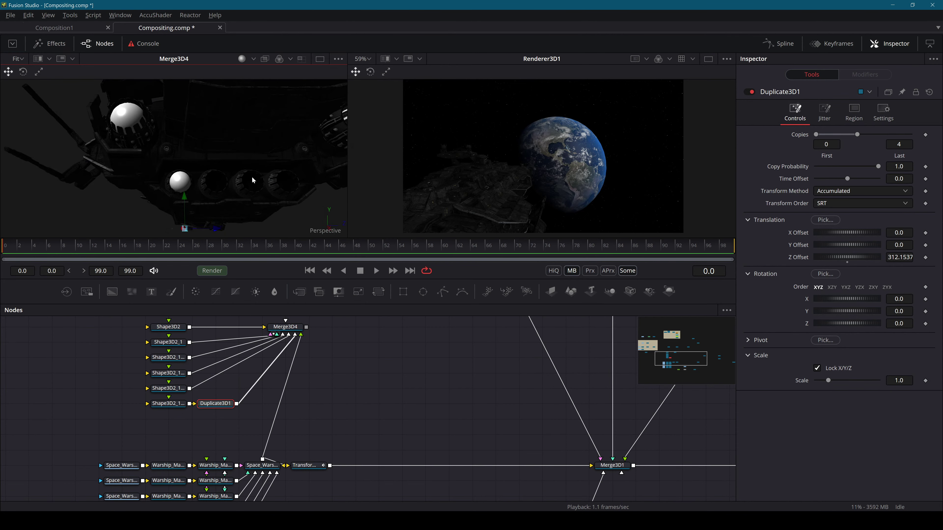
key(ctrl+z)
scroll(251, 176, up, 3)
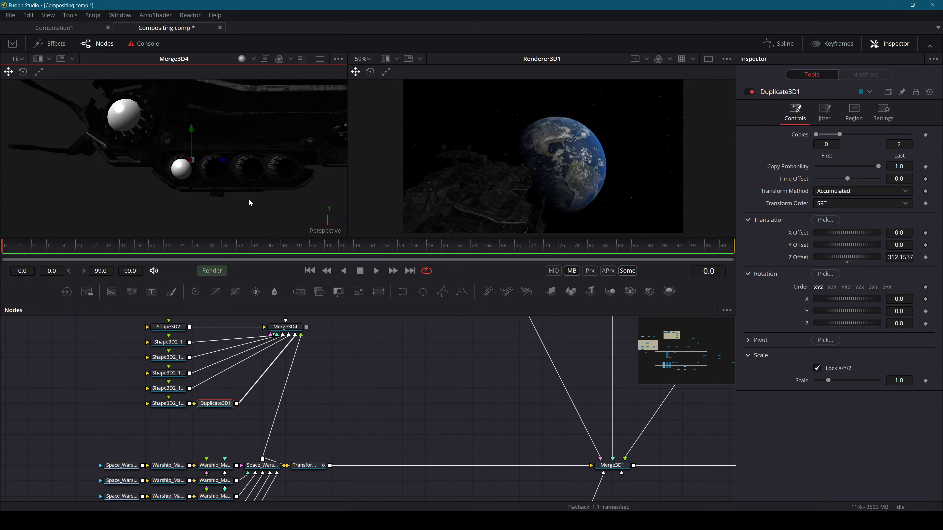
click(160, 404)
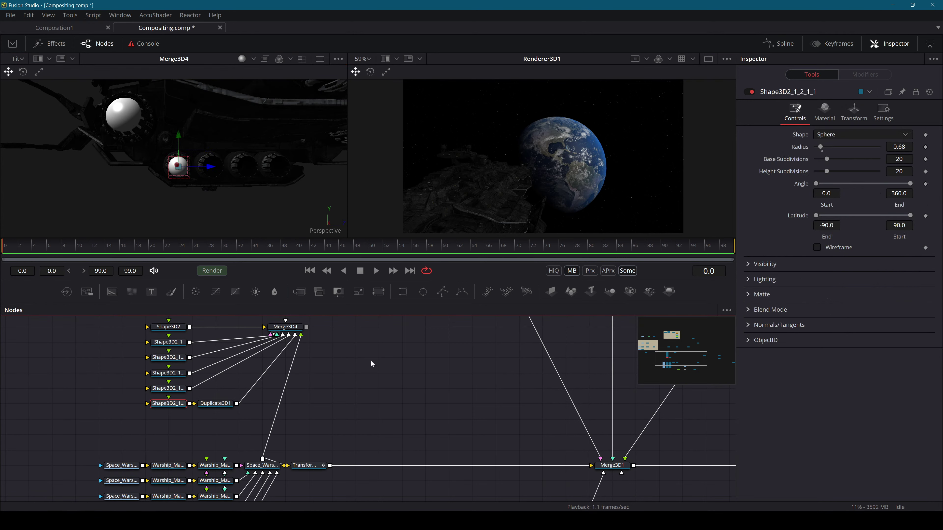
click(224, 408)
click(220, 183)
scroll(253, 156, up, 3)
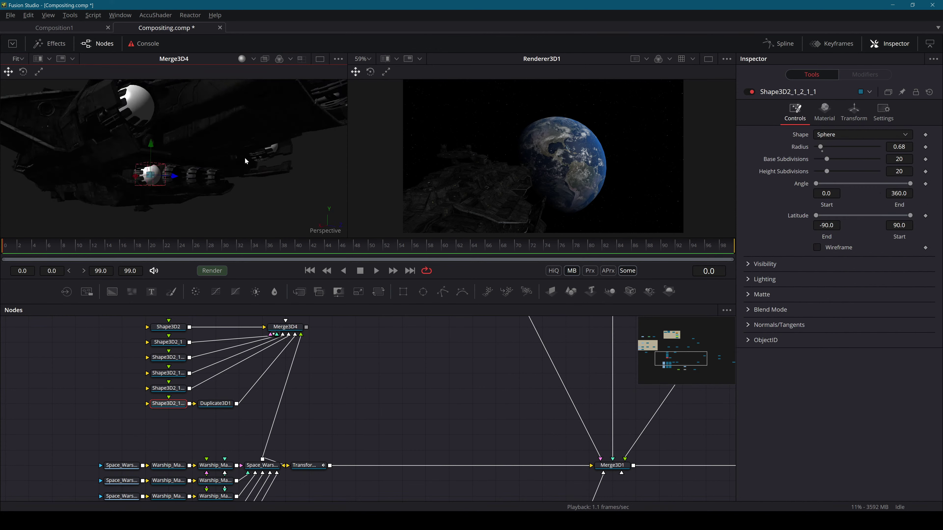
drag(279, 157, 209, 174)
click(222, 404)
key(Delete)
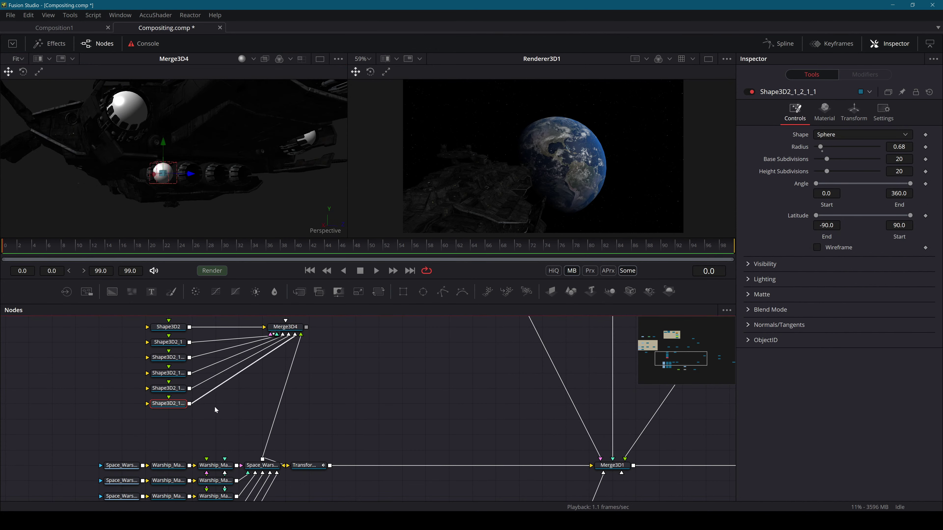
key(ctrl+z)
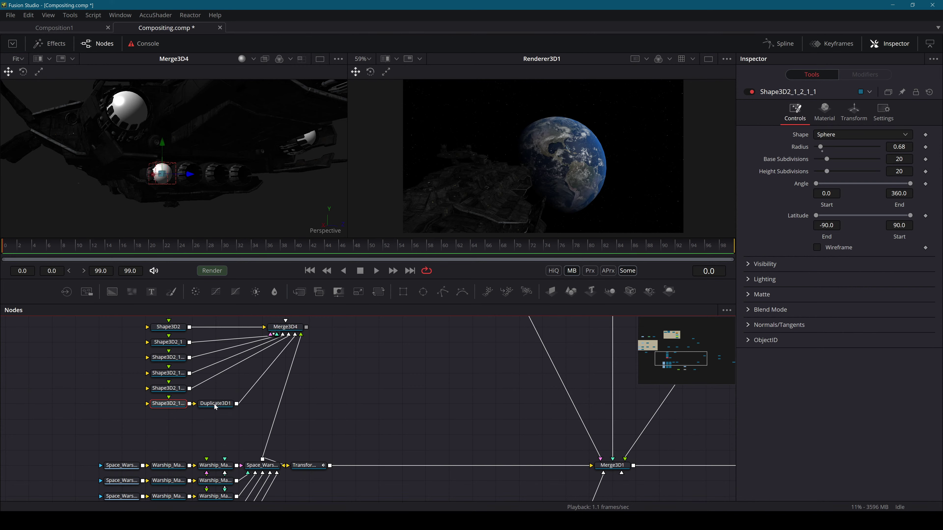
Set Duplicate3D1's Z Offset to about 2.26 and its last copy to 4 so spheres fill all four small lower nozzles
click(214, 404)
mouse_move(110, 187)
mouse_down()
mouse_move(129, 184)
mouse_move(107, 187)
mouse_up()
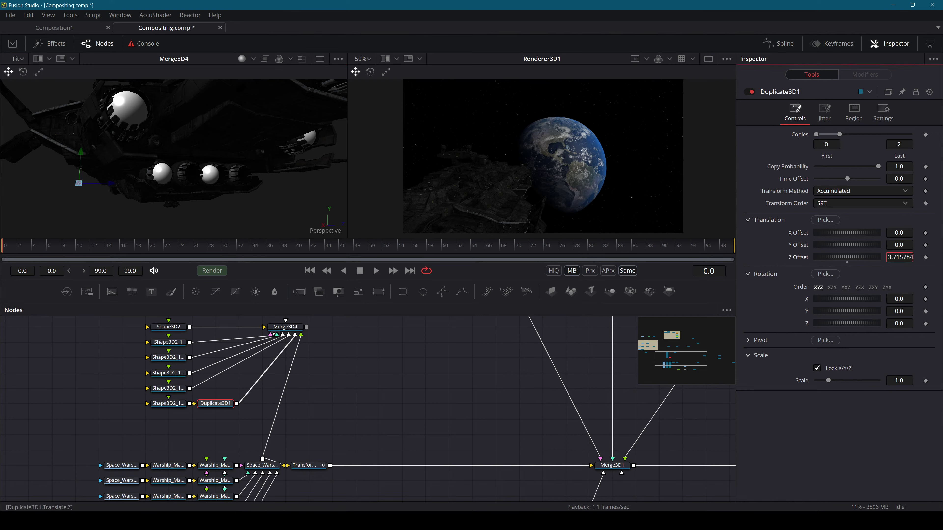
drag(853, 257, 820, 257)
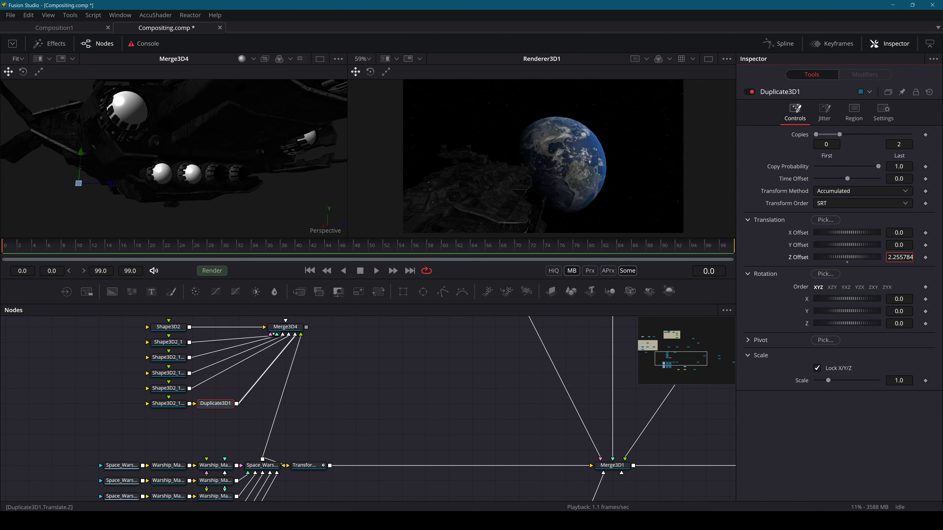
drag(266, 204, 227, 208)
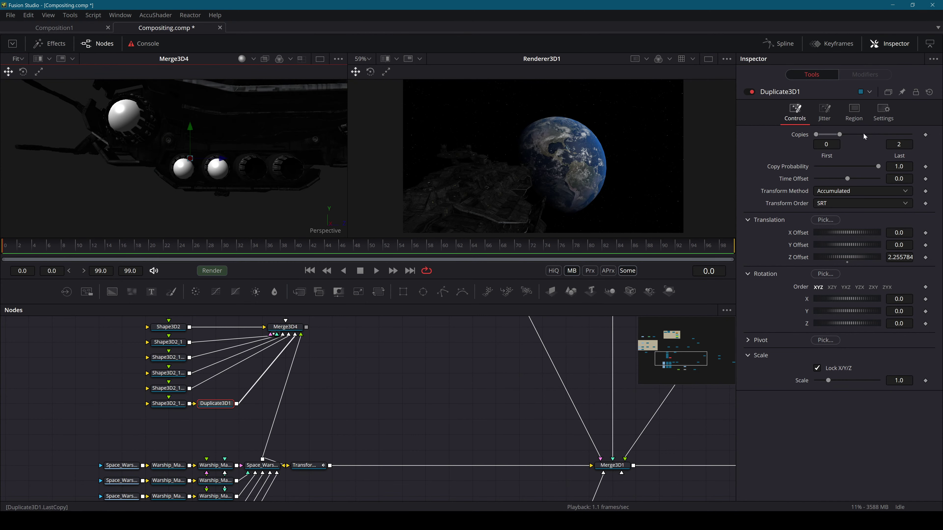
drag(838, 132, 856, 133)
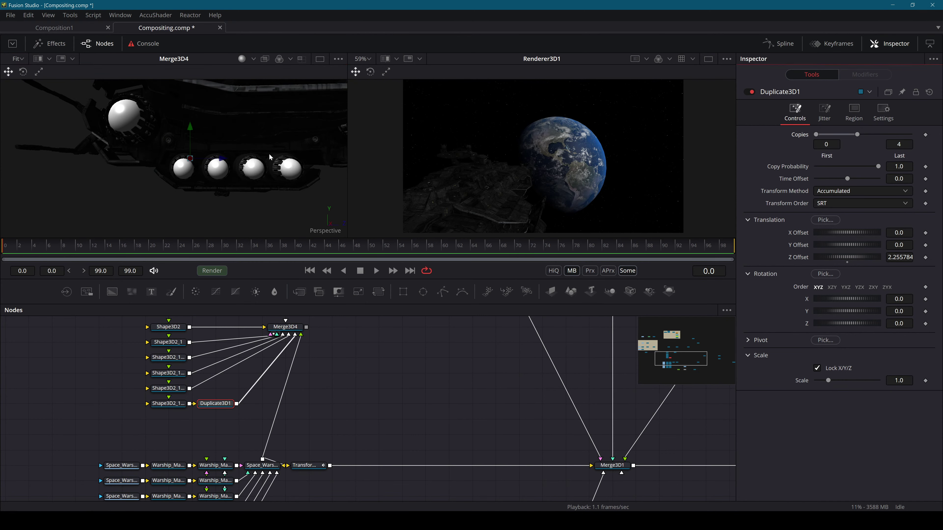
drag(164, 149, 166, 168)
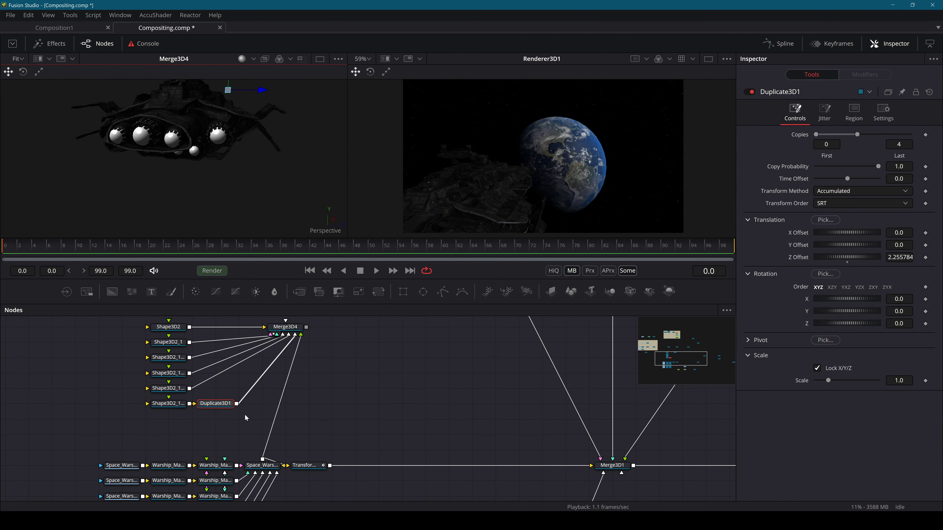
Turn off Affected by Lights on all six engine sphere shapes feeding Merge3D4, including the one feeding Duplicate3D1
click(168, 326)
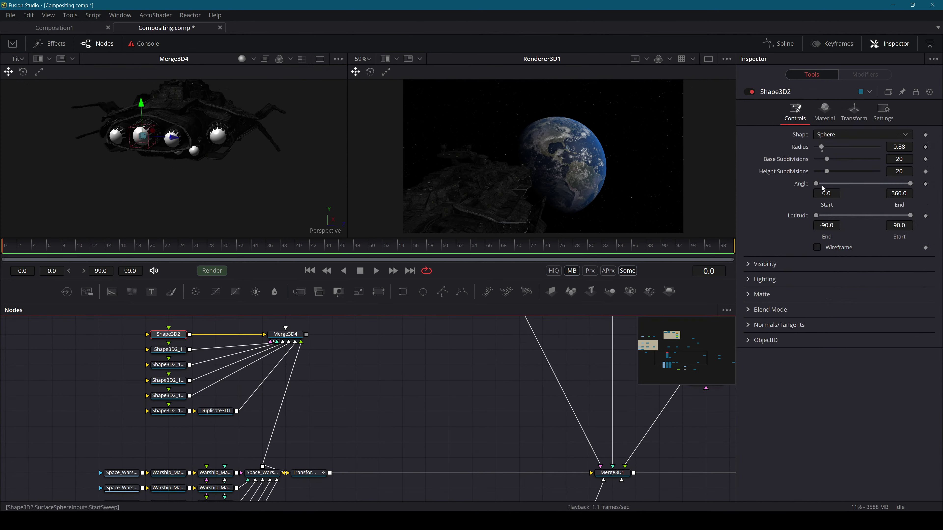
click(766, 281)
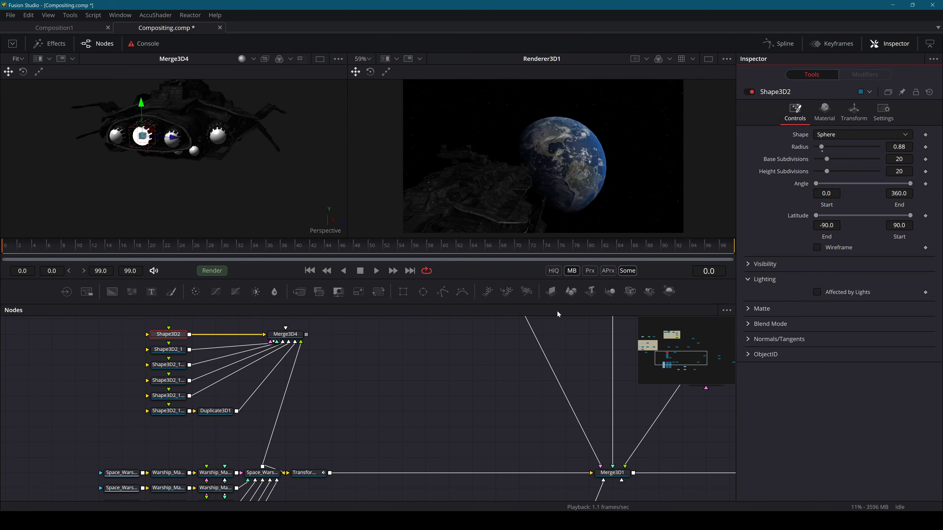
click(184, 353)
click(765, 279)
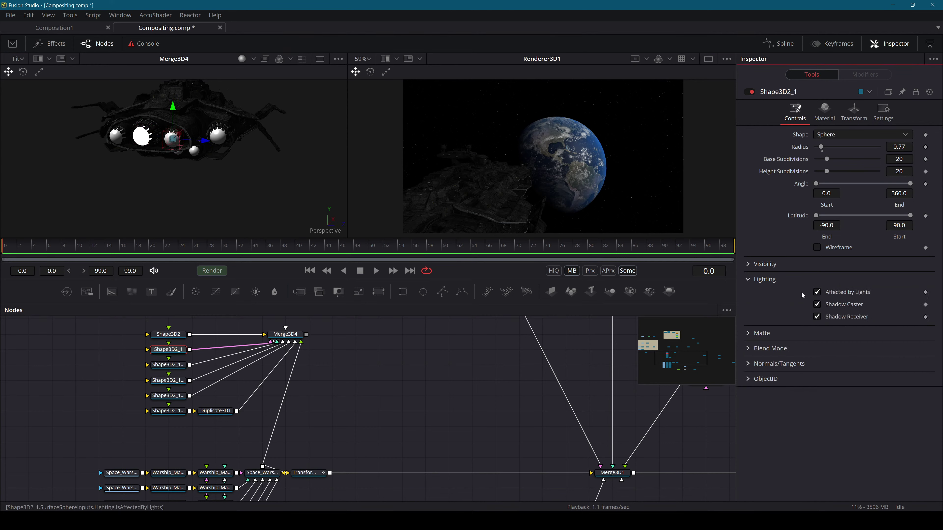
click(168, 365)
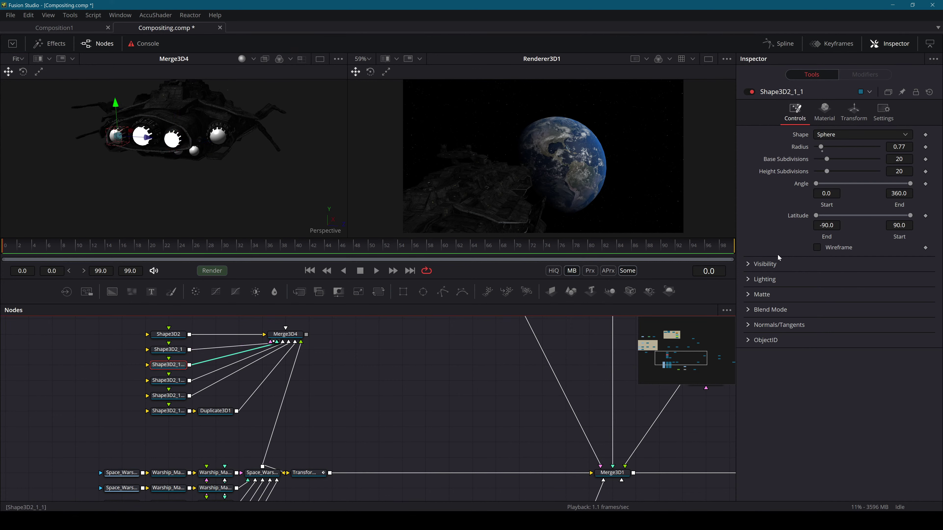
click(765, 279)
click(168, 380)
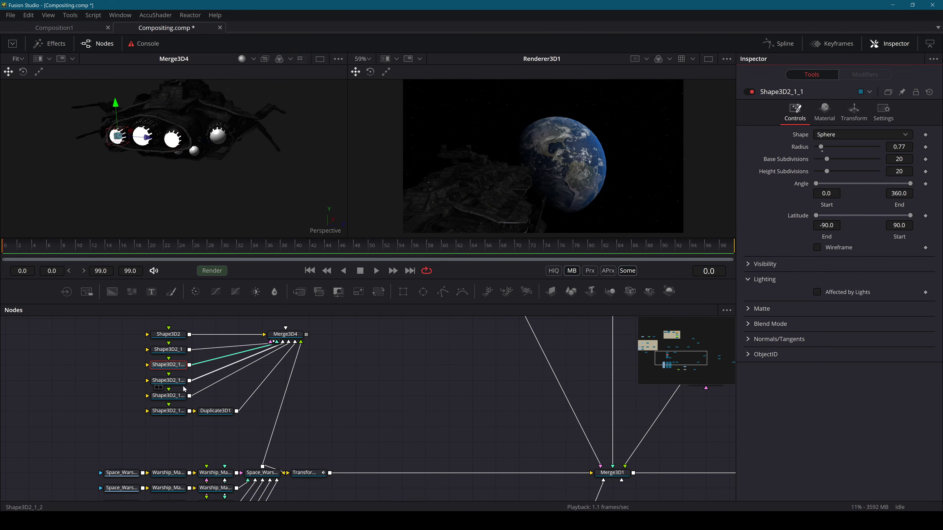
click(751, 284)
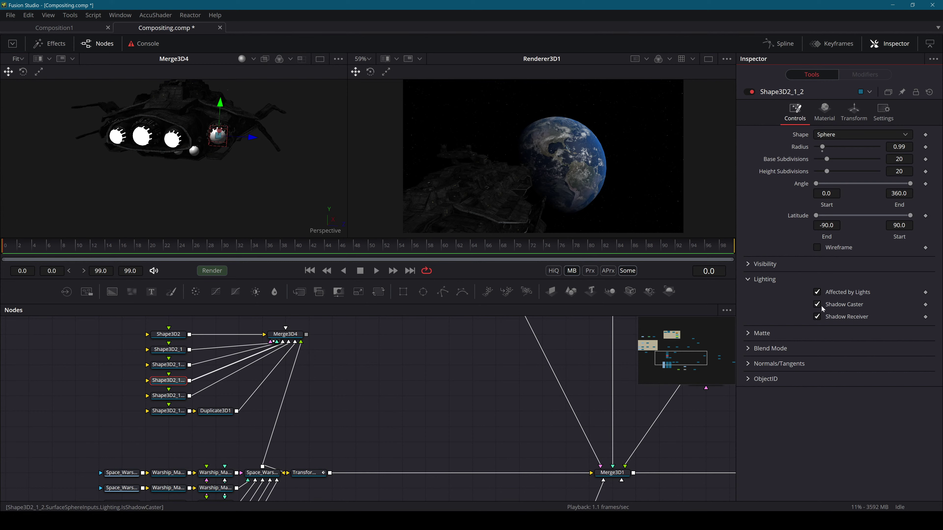
click(178, 398)
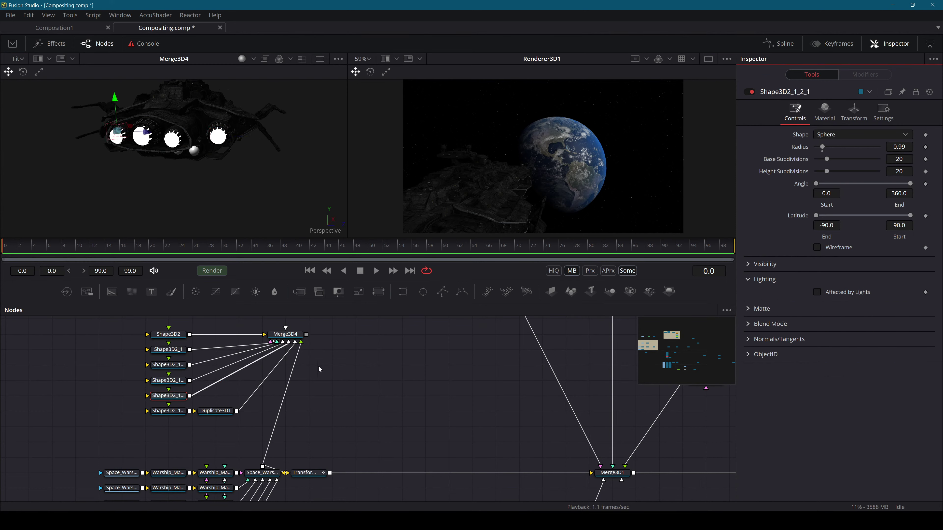
click(170, 411)
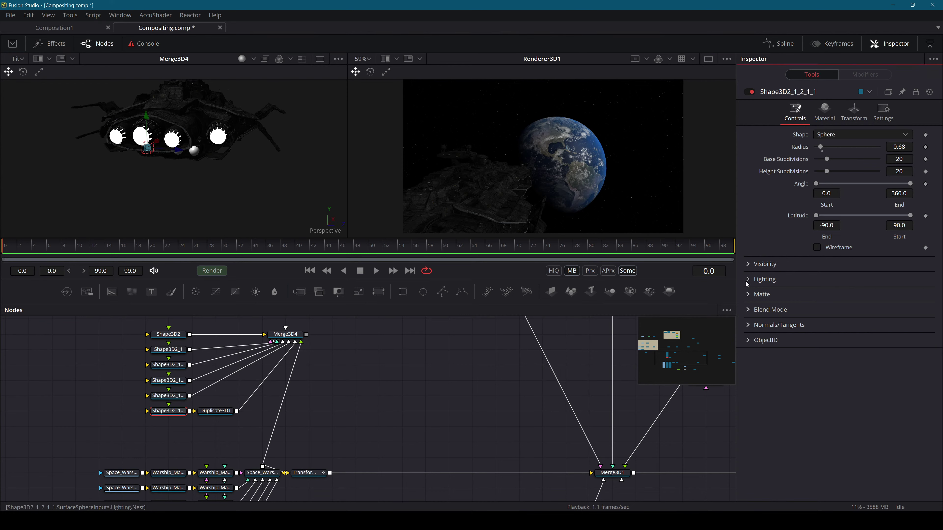
click(824, 291)
click(817, 292)
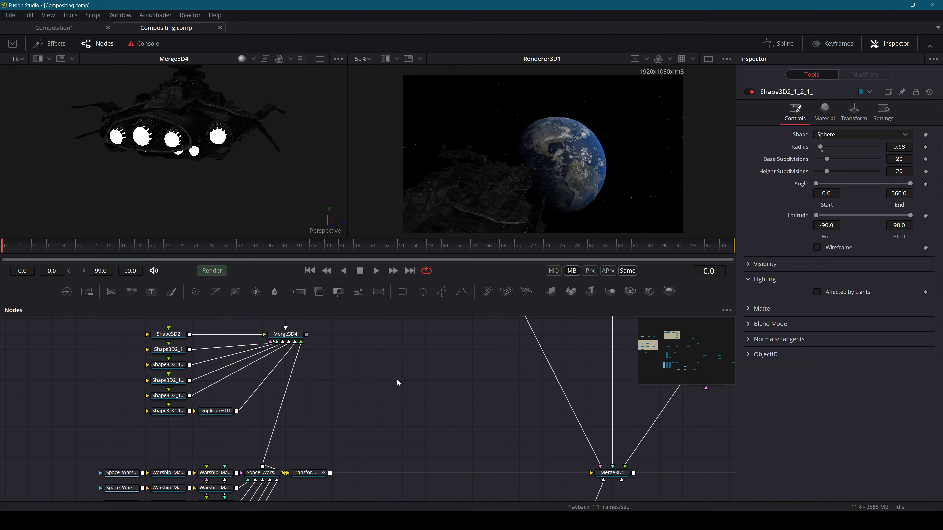
Connect the outputs of Merge3D4 and Camera3D1 to Merge3D2, which feeds the SpaceShipEngines renderer
drag(480, 383, 184, 404)
scroll(221, 395, down, 3)
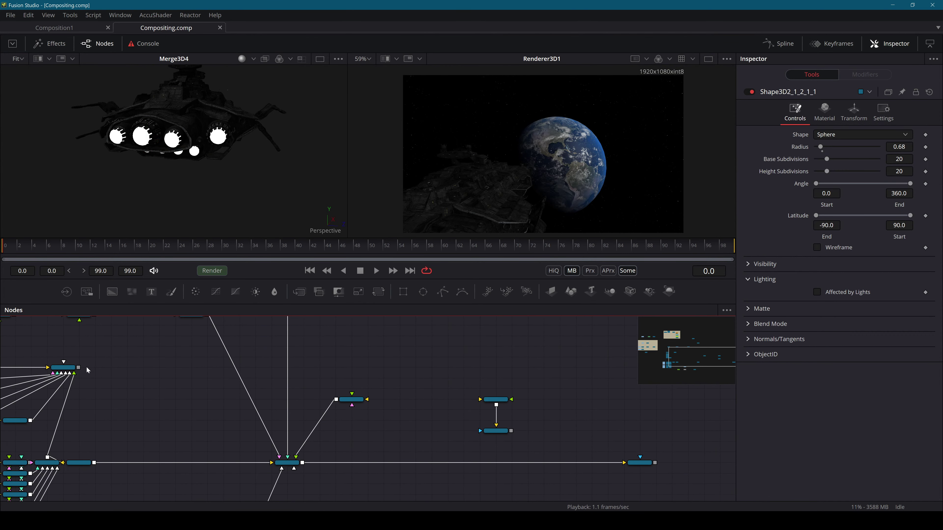
drag(79, 368, 488, 400)
drag(487, 400, 489, 373)
drag(336, 399, 491, 368)
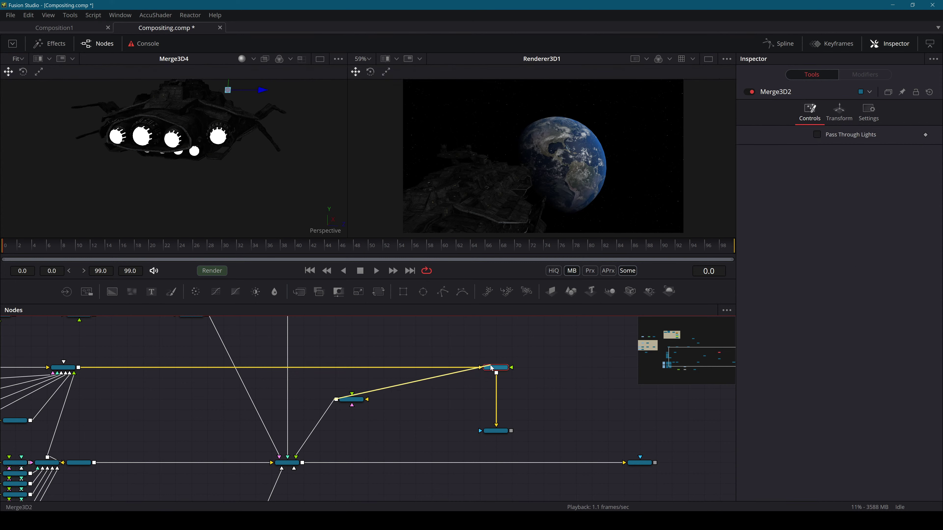
Show the SpaceShipEngines renderer in the second viewer at frame 84 and set its renderer type to OpenGL Renderer
click(496, 431)
key(2)
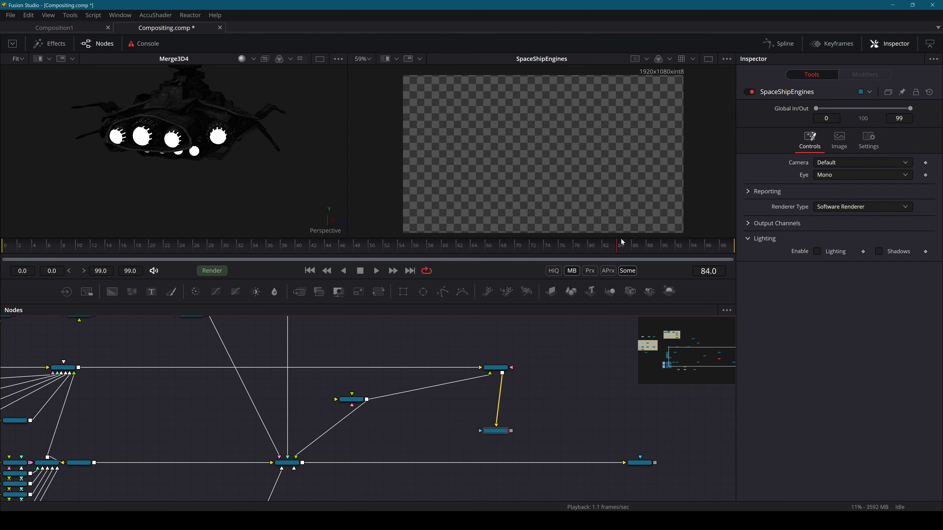
scroll(586, 211, down, 1)
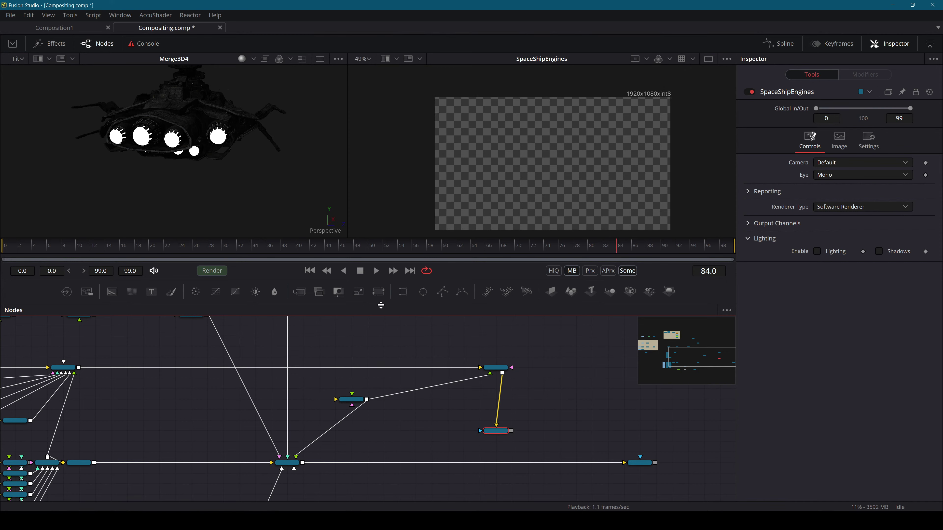
scroll(500, 383, up, 3)
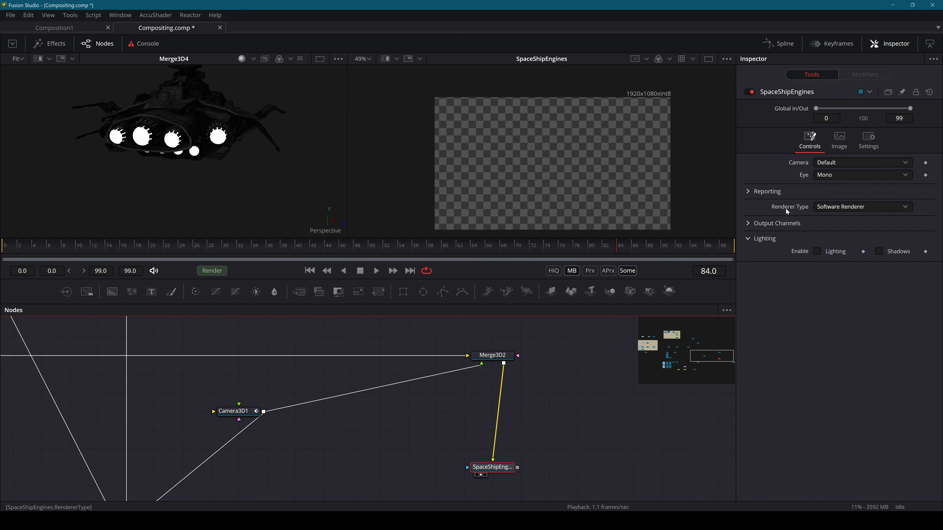
click(832, 206)
click(837, 195)
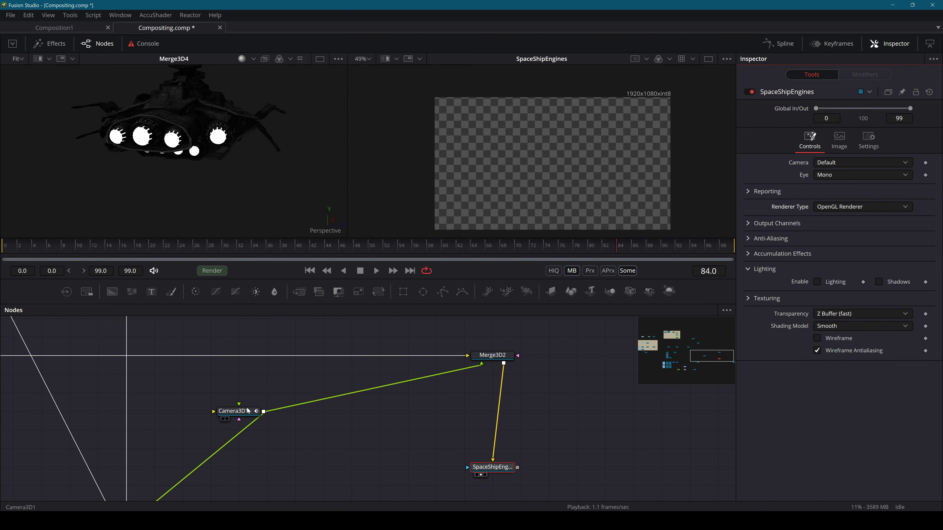
Copy Transform3D1 and paste it as an instance between Merge3D4 and Merge3D2 so the engine spheres share the ship's animation
drag(248, 410, 652, 385)
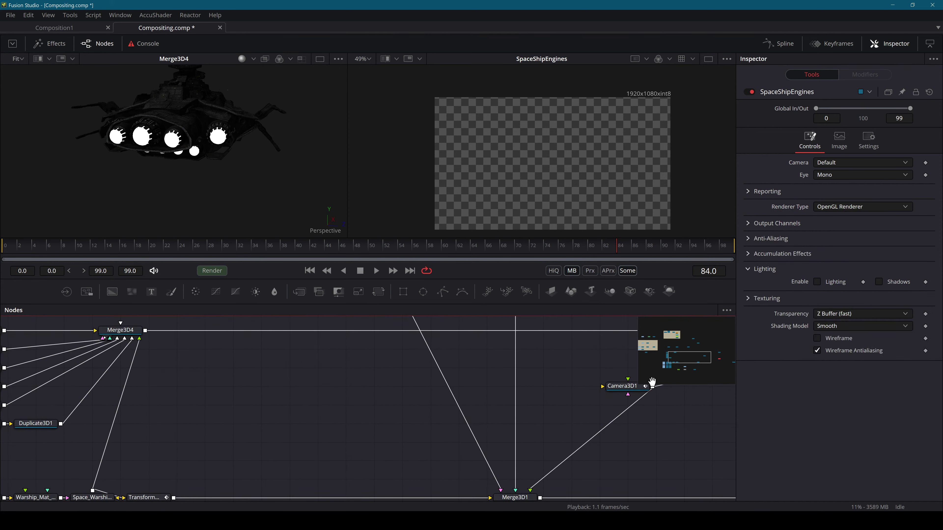
drag(183, 398, 305, 370)
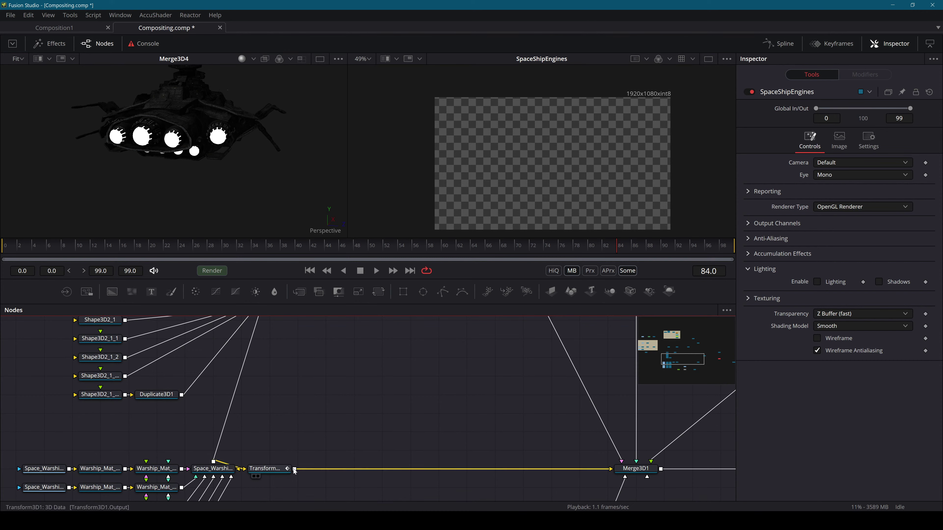
drag(294, 470, 394, 431)
drag(393, 431, 422, 369)
click(307, 451)
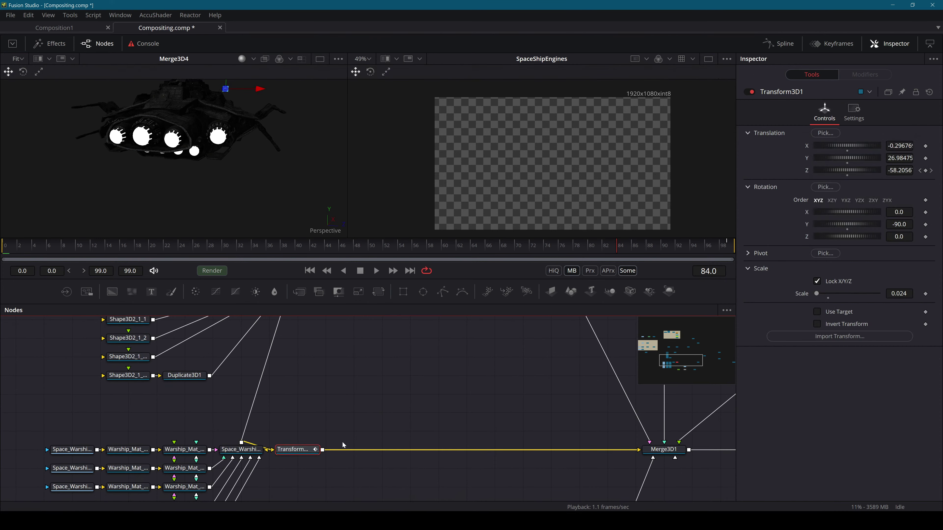
drag(342, 443, 322, 478)
click(240, 344)
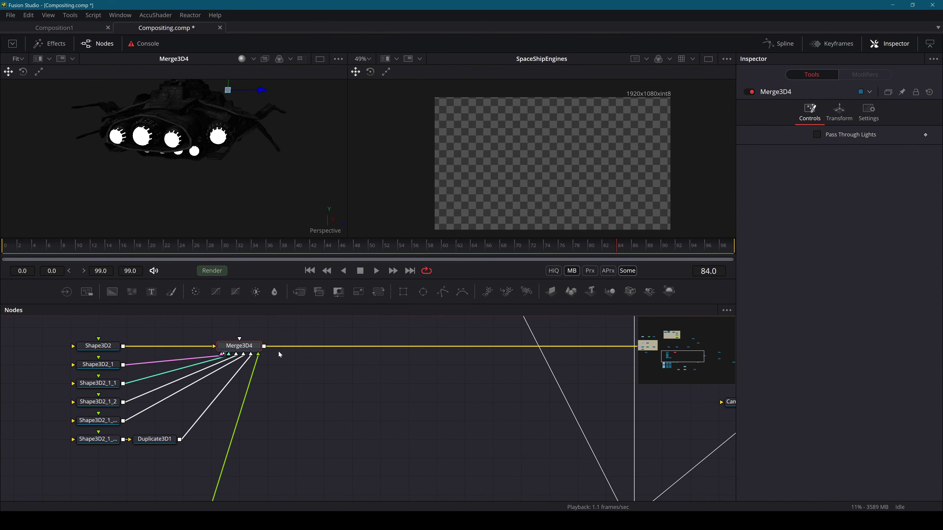
key(ctrl+shift+v)
mouse_move(286, 351)
mouse_down()
mouse_move(362, 341)
mouse_move(298, 357)
mouse_up()
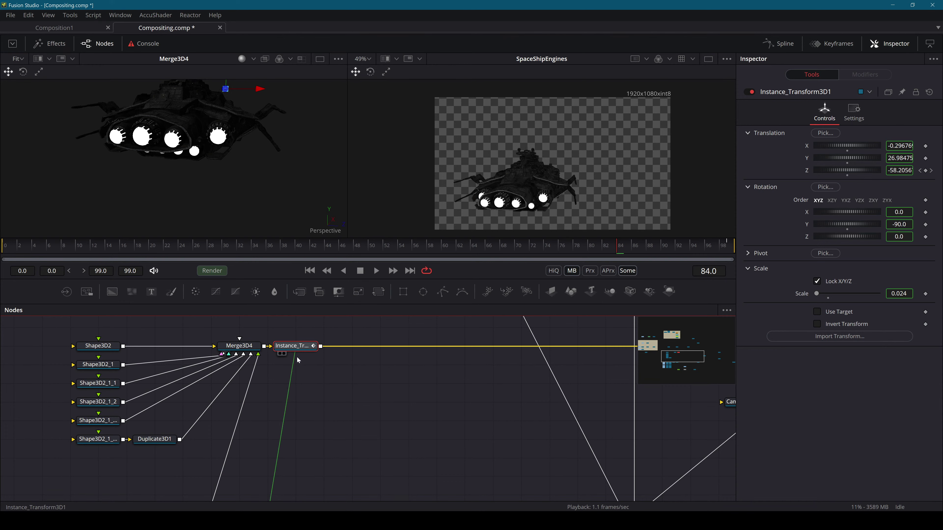
Add a Luma Keyer node after the SpaceShipEngines renderer and place it directly beneath that node
drag(468, 396, 263, 400)
drag(520, 397, 320, 396)
scroll(583, 203, up, 5)
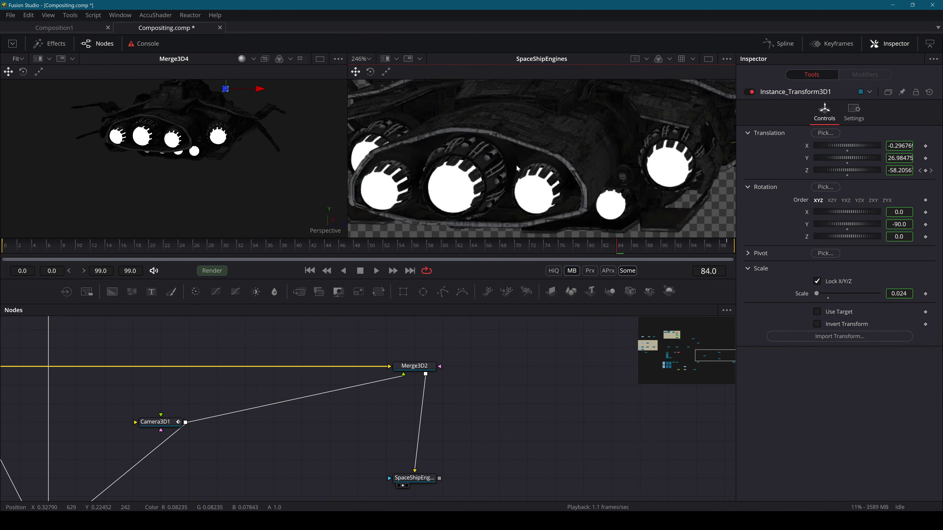
scroll(534, 160, down, 4)
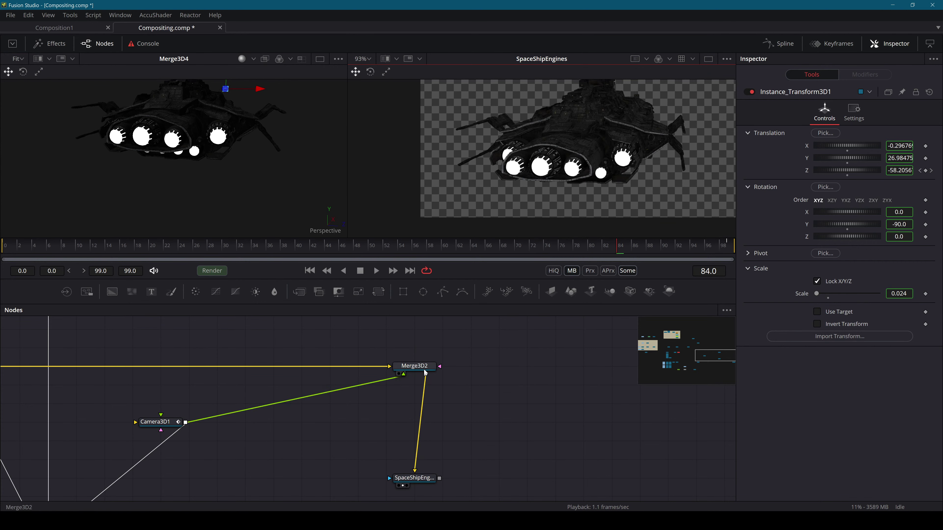
drag(431, 480, 431, 443)
key(shift+space)
text(L)
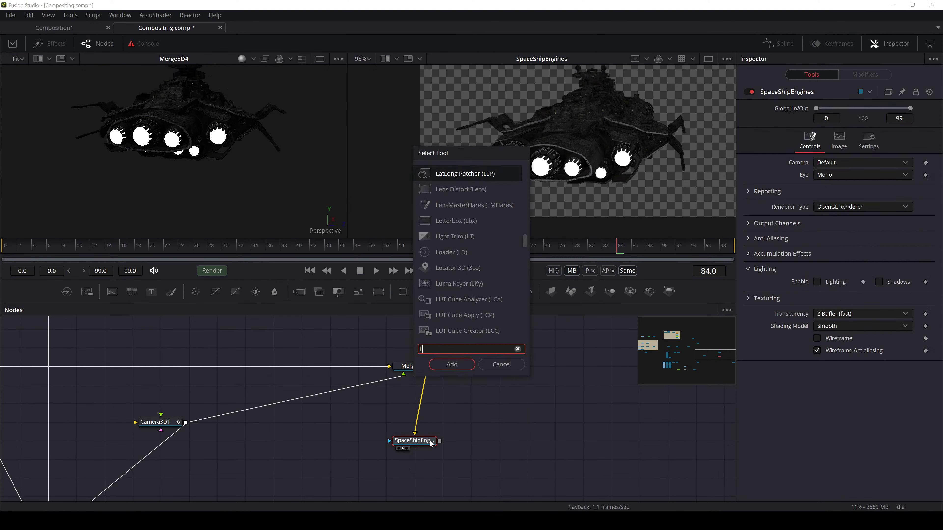
text(uma)
key(Return)
drag(459, 449, 412, 462)
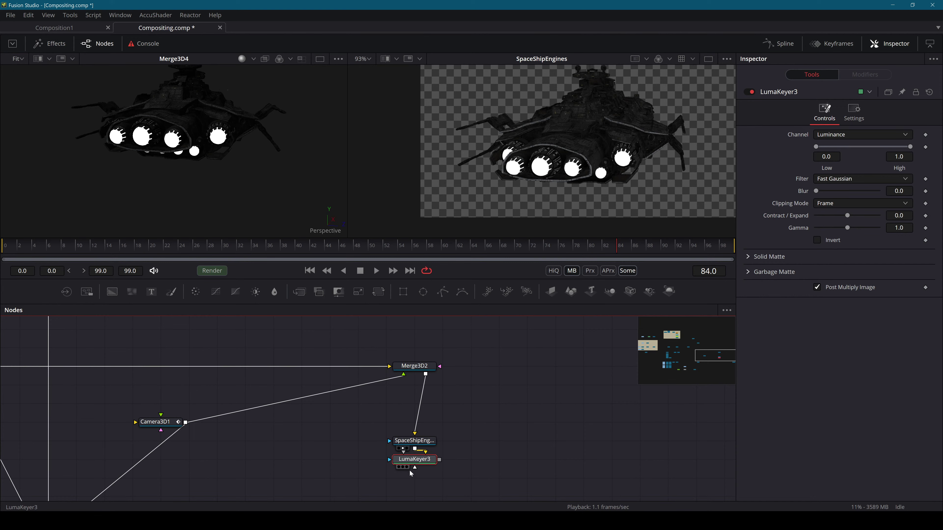
Show LumaKeyer3 in the second viewer and set its luminance Low to 0.944 with High at 1.0 to isolate the engine lights
click(407, 467)
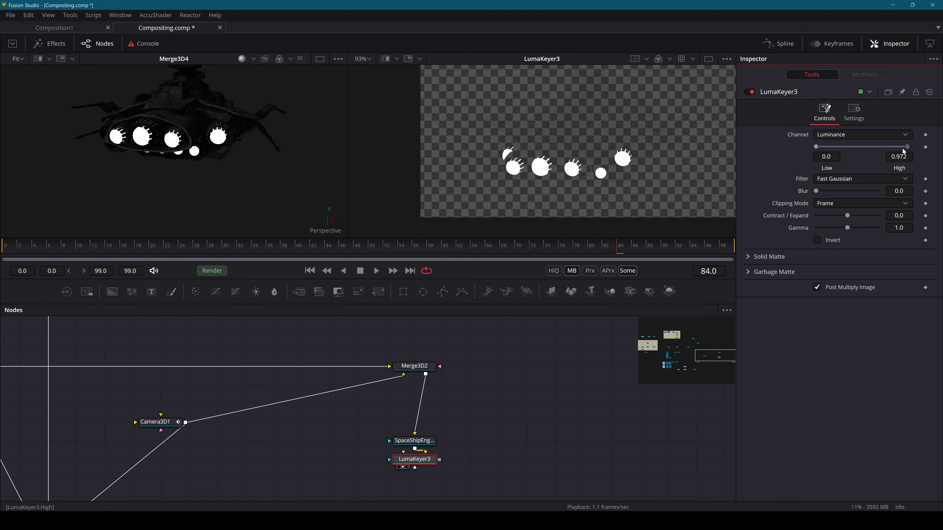
drag(817, 144, 900, 147)
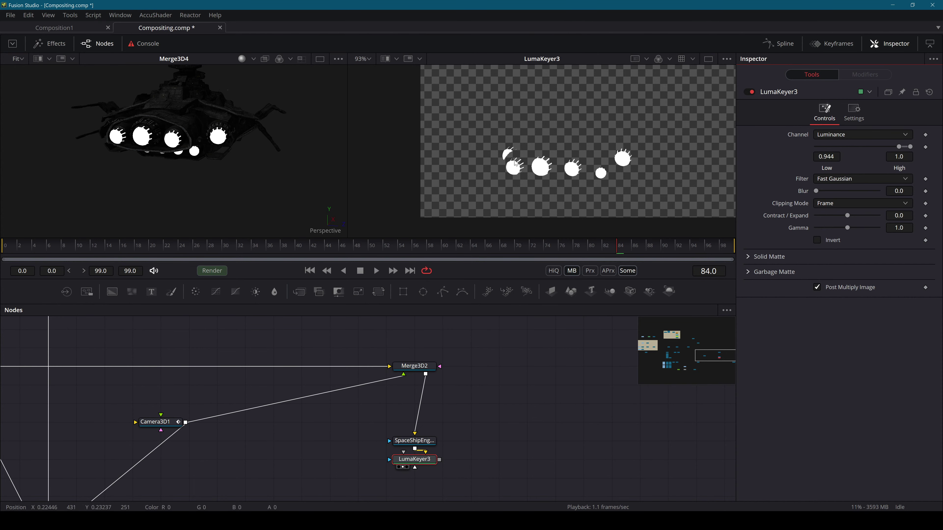
scroll(515, 163, up, 5)
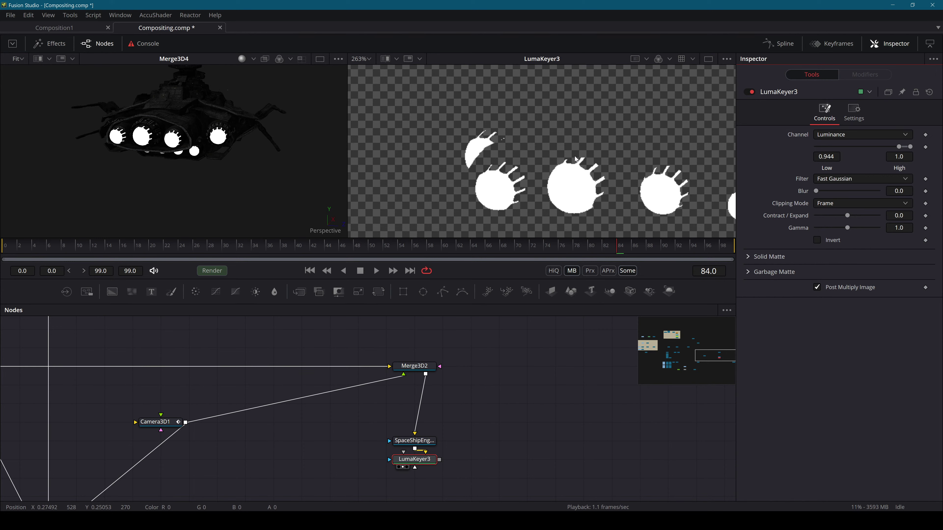
scroll(508, 418, down, 5)
scroll(549, 434, up, 5)
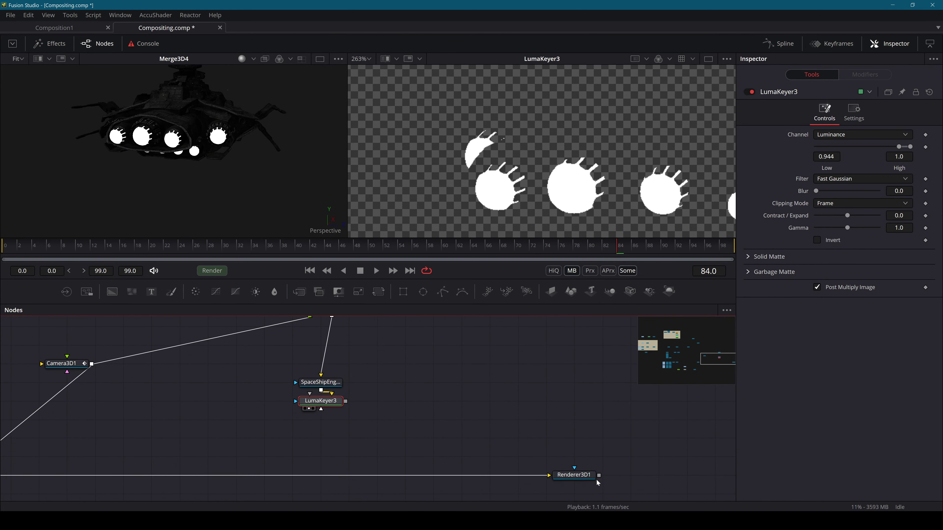
Merge the LumaKeyer3 output over Renderer3D1 and show the merged composite in the second viewer
click(578, 475)
key(2)
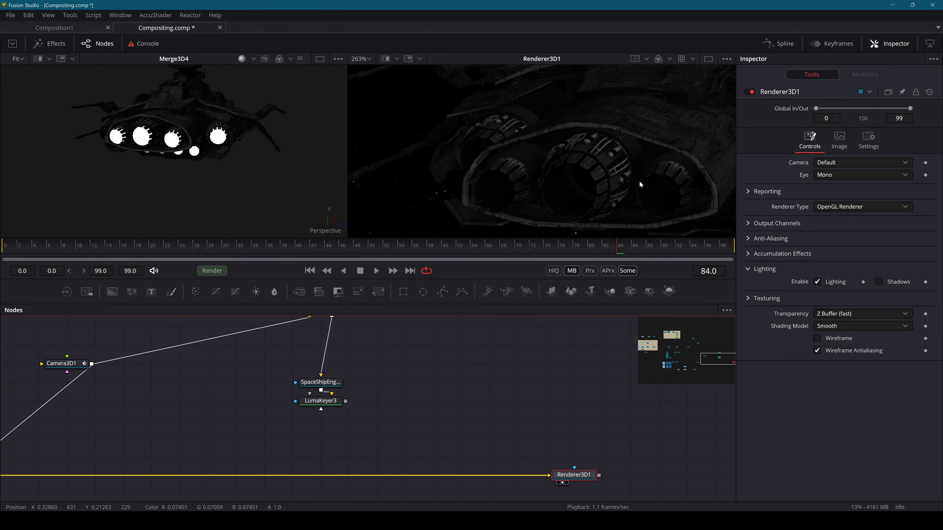
scroll(638, 179, down, 5)
drag(345, 401, 11, 478)
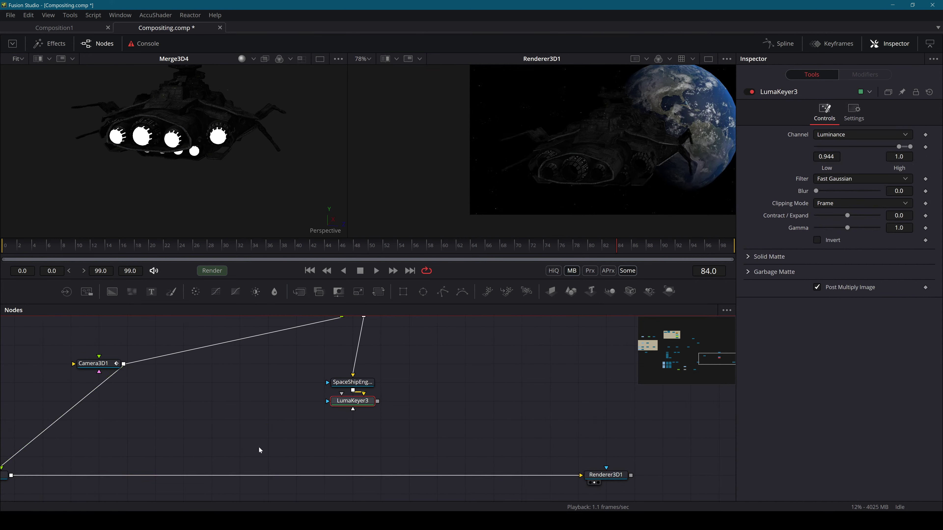
drag(378, 401, 1, 471)
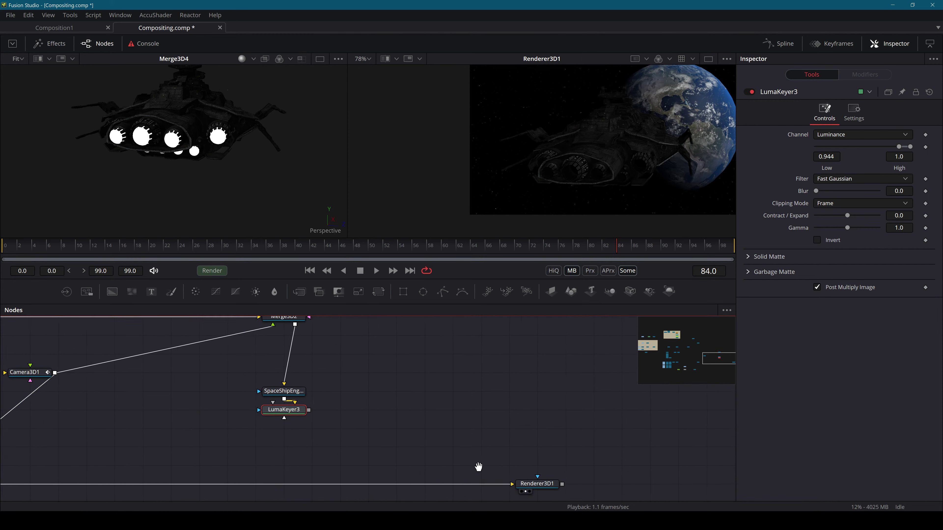
drag(486, 491, 179, 492)
drag(256, 412, 200, 486)
key(2)
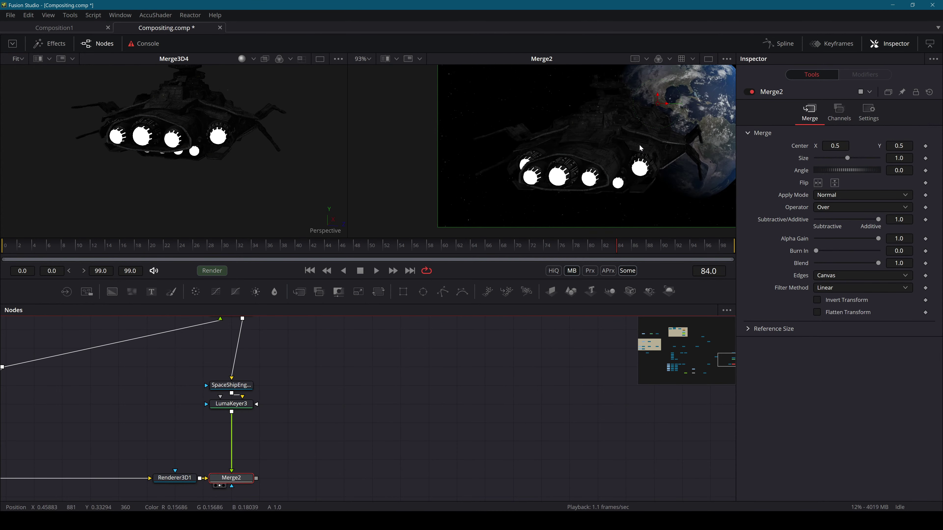
Add a Soft Glow node between LumaKeyer3 and Merge2, with gain about 1.535 and glow size about 44.1
click(232, 405)
drag(284, 378, 240, 388)
key(shift+space)
text(soft)
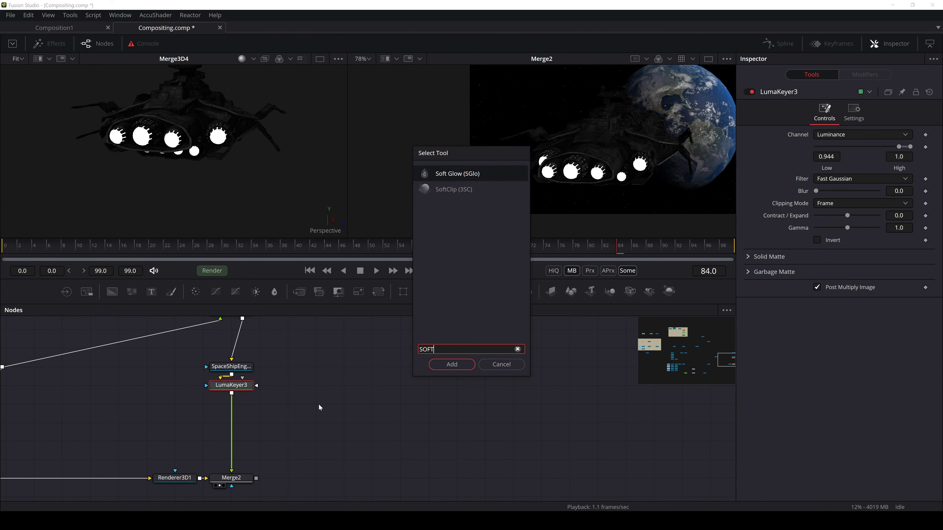
key(Return)
drag(822, 195, 836, 174)
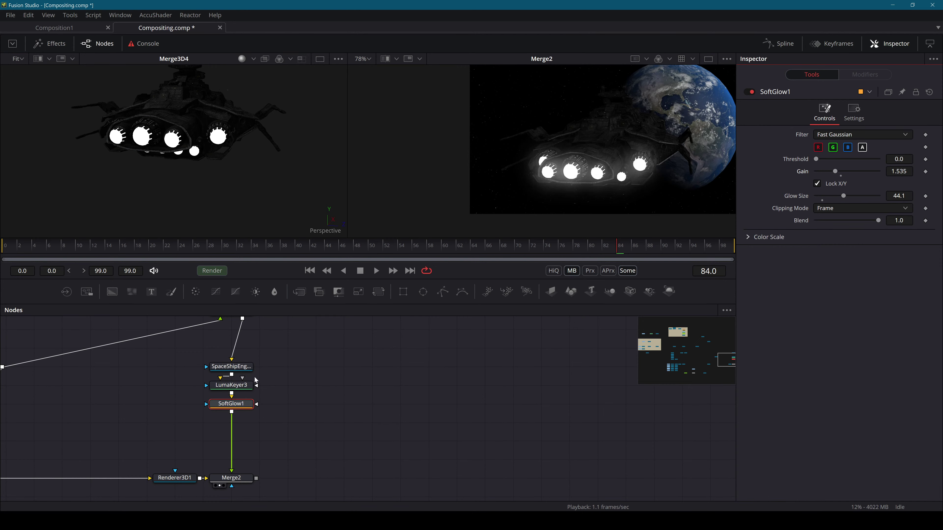
Make room between LumaKeyer3 and SoftGlow1 and add a Background node beside them
drag(233, 404, 233, 422)
key(shift+space)
text(SOFTBACK)
key(Return)
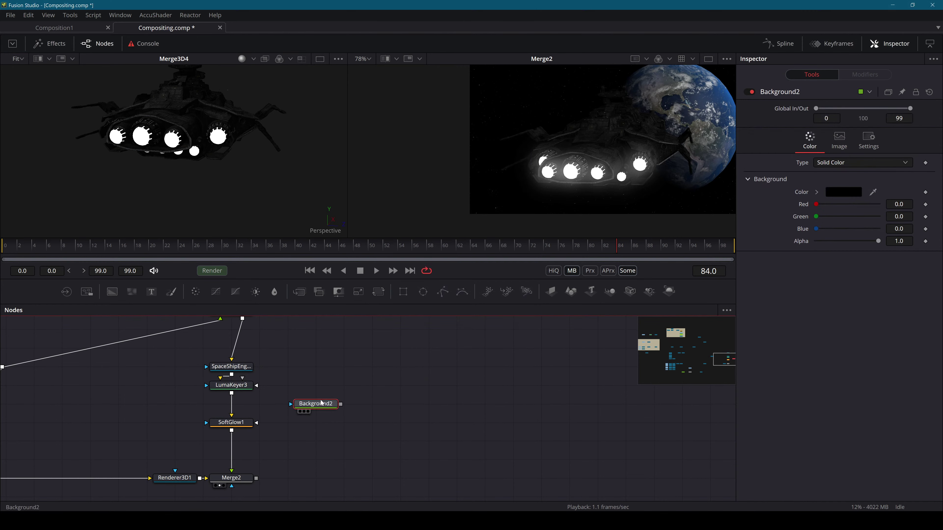
Insert Background2 between LumaKeyer3 and SoftGlow1, using LumaKeyer3's output as the background's effect mask
drag(233, 394, 319, 408)
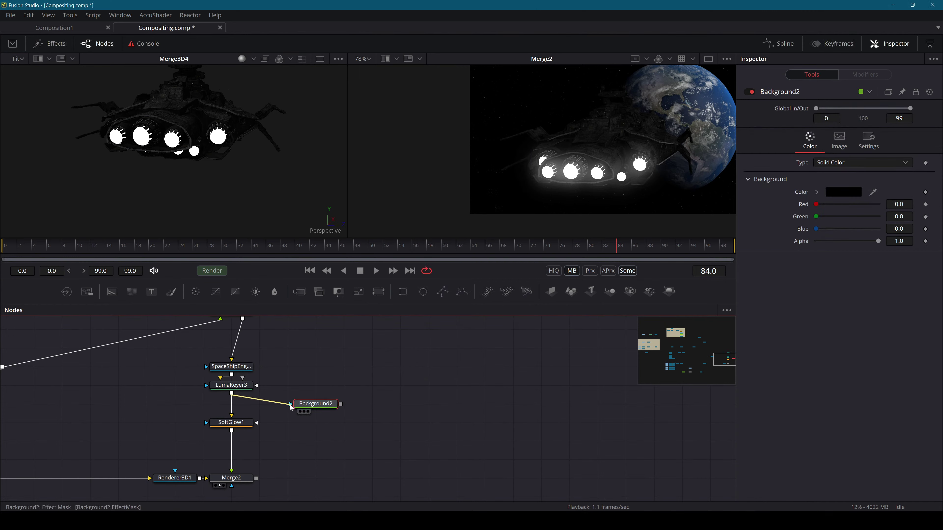
drag(252, 417, 235, 421)
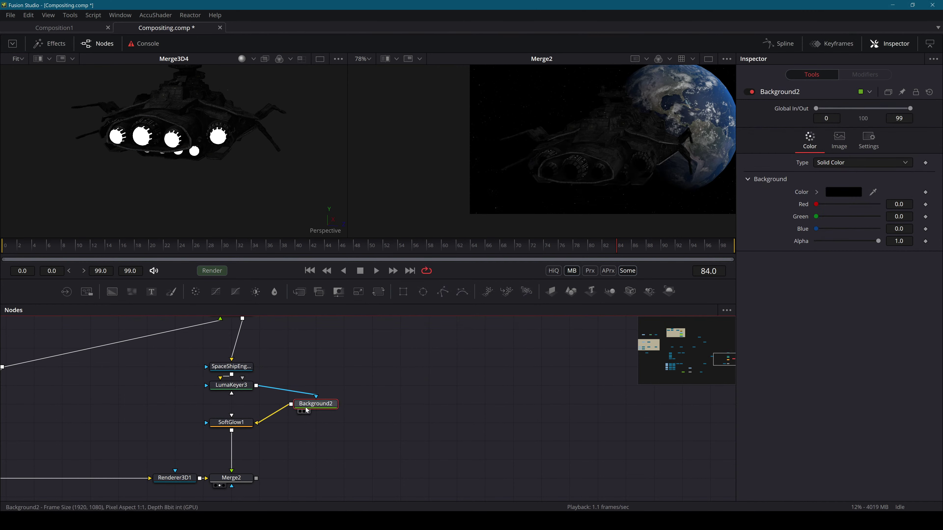
drag(315, 404, 231, 404)
Try orange and cyan as Background2's colour, ending on orange with hue 0.064, saturation 0.681 and value 0.937
click(817, 192)
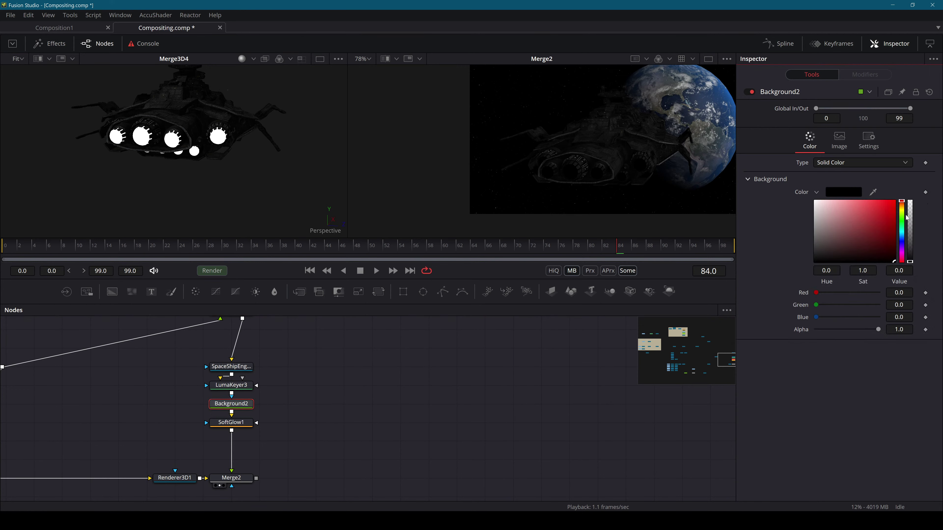
click(903, 204)
click(886, 203)
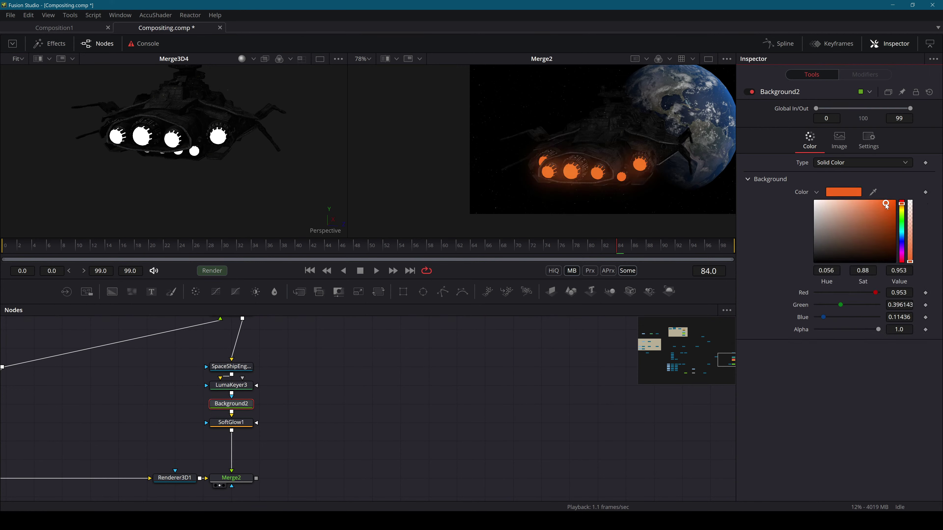
drag(900, 222, 903, 237)
mouse_move(884, 205)
mouse_down()
mouse_move(840, 202)
mouse_move(861, 207)
mouse_up()
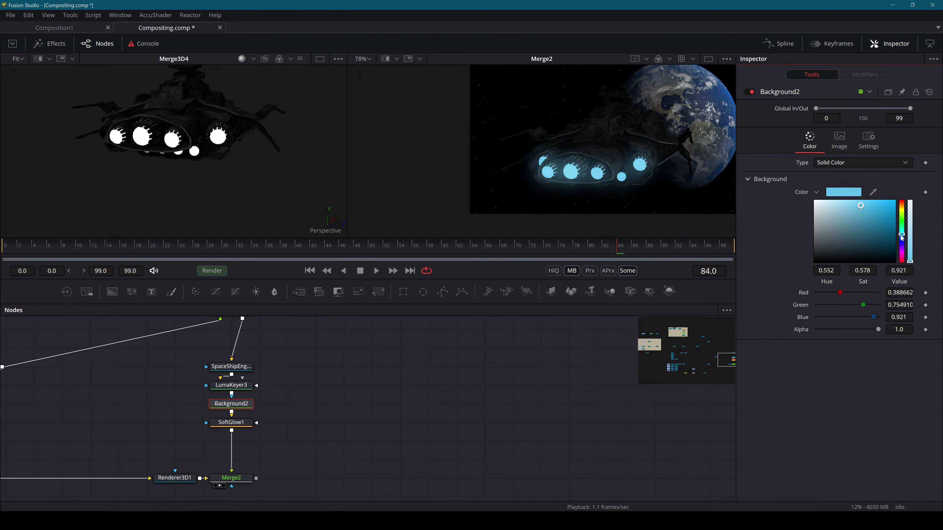
drag(900, 237, 901, 235)
click(870, 205)
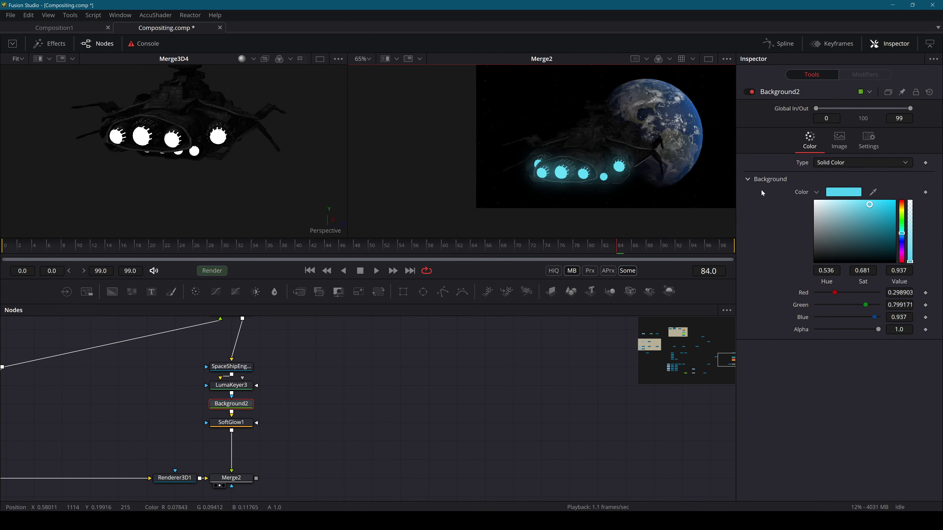
drag(901, 209, 903, 207)
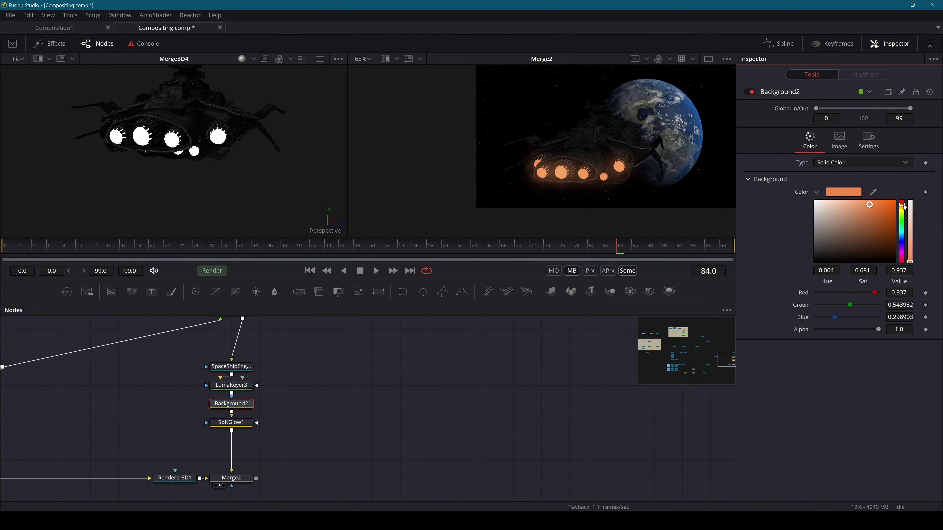
scroll(590, 159, up, 3)
scroll(591, 160, down, 5)
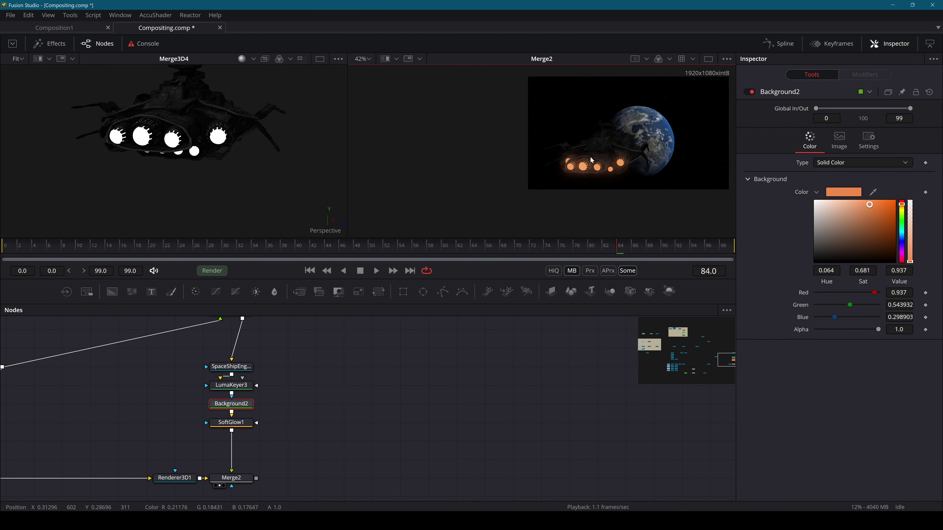
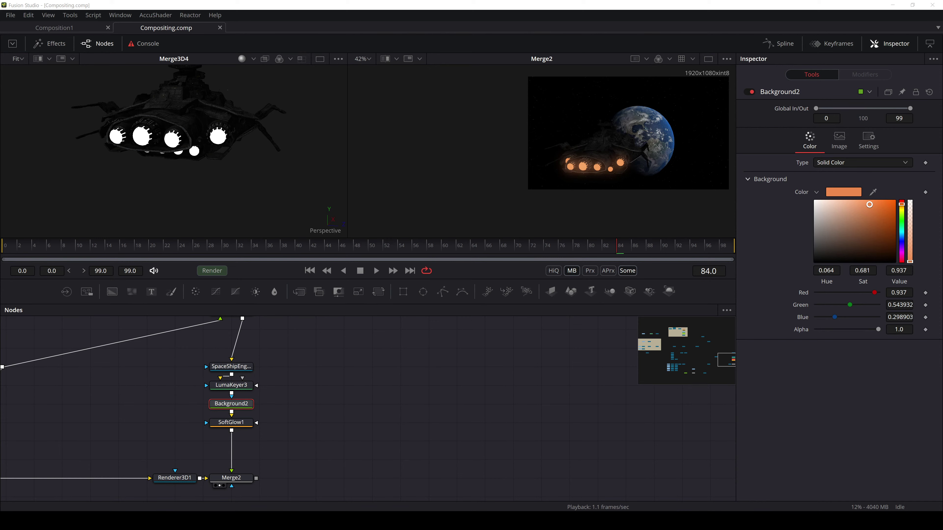
Set Background2's colour to pure white
key(super)
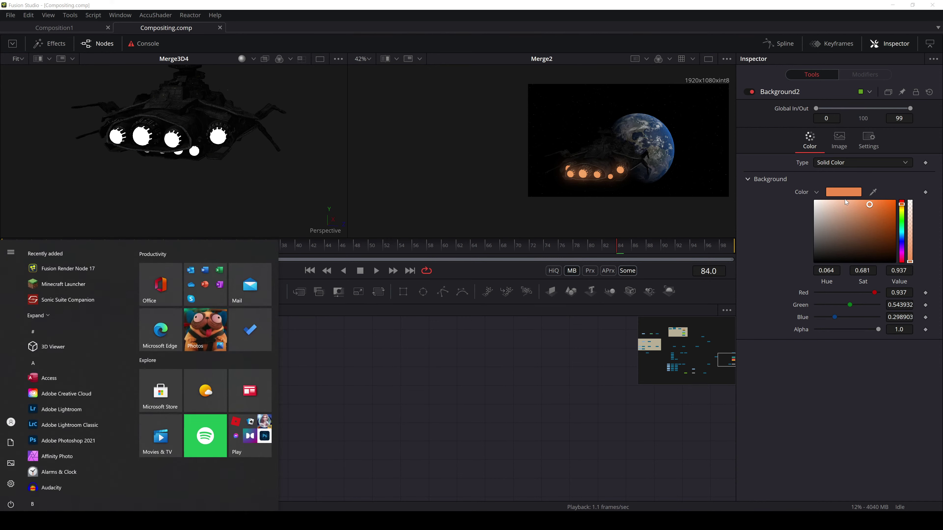
click(820, 200)
drag(821, 194, 809, 192)
Add a Color Corrector after SoftGlow1 and tint the engine glow orange, with tint about 0.097 and strength 1.0
click(231, 422)
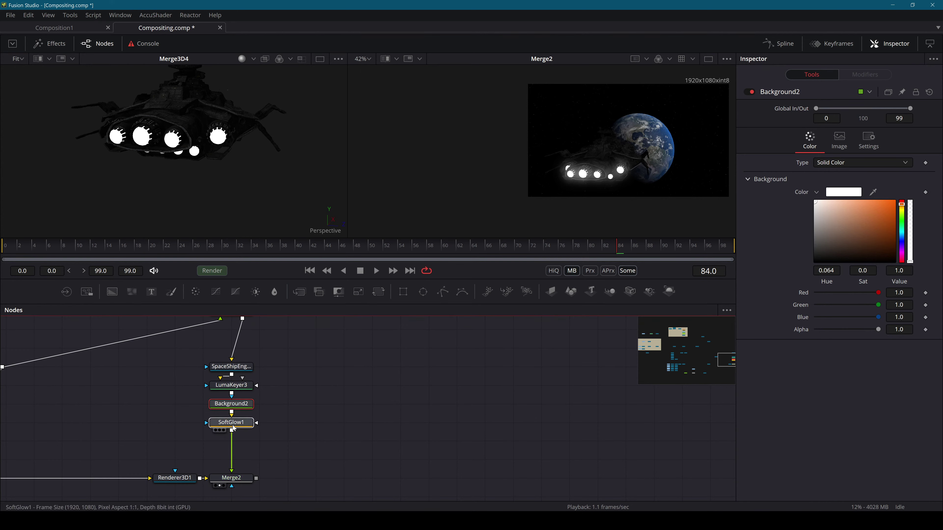
key(shift+space)
text(color)
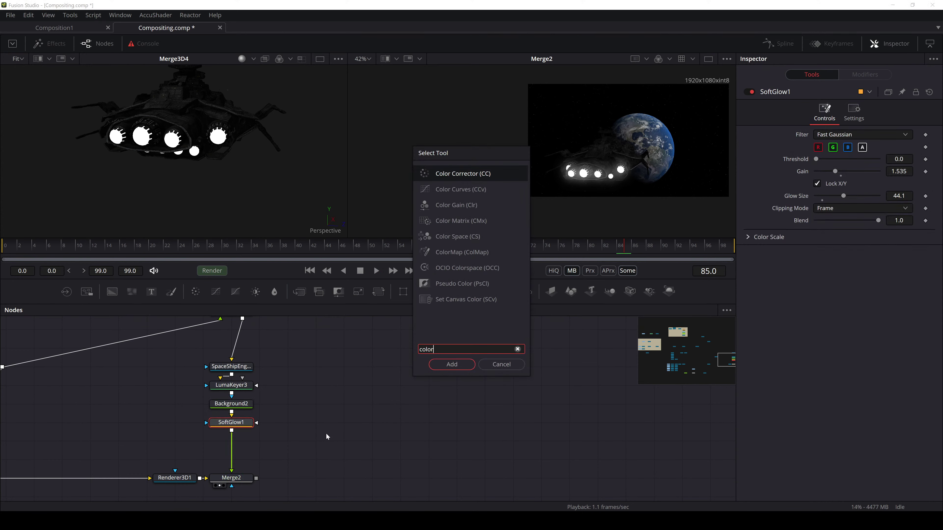
key(Return)
mouse_move(862, 194)
mouse_down()
mouse_move(903, 188)
mouse_move(895, 178)
mouse_up()
scroll(598, 171, up, 3)
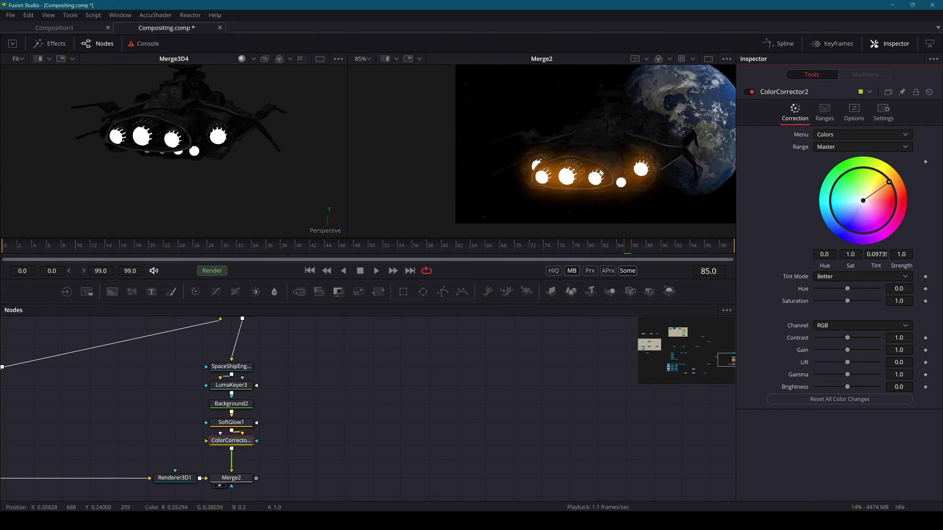
scroll(684, 174, down, 3)
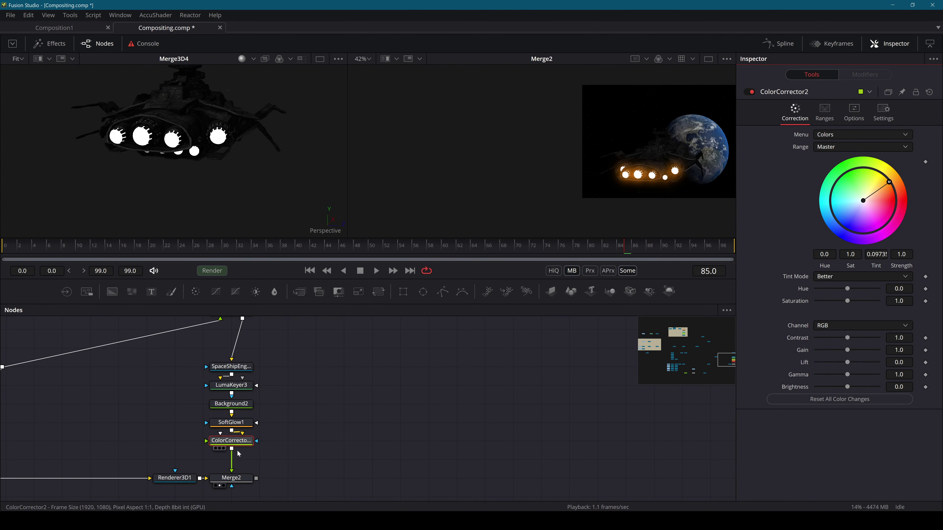
Move the node chain from SpaceShipEngines through ColorCorrector2 upward to make room above Merge2
drag(263, 364, 269, 415)
click(231, 404)
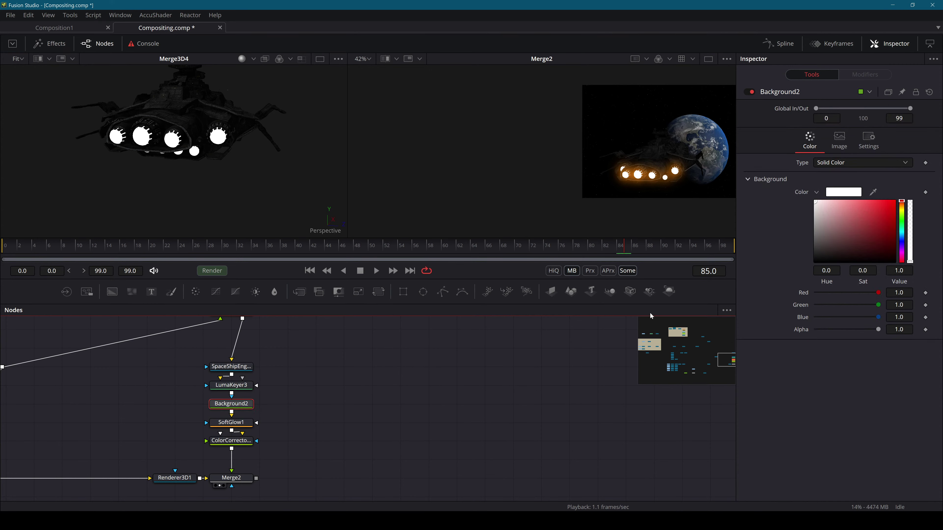
drag(822, 216, 772, 179)
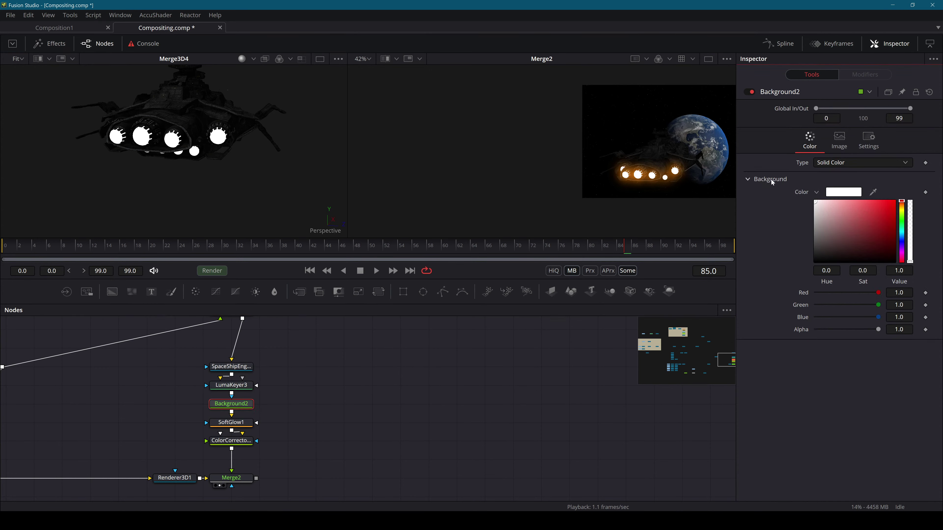
drag(205, 459, 227, 349)
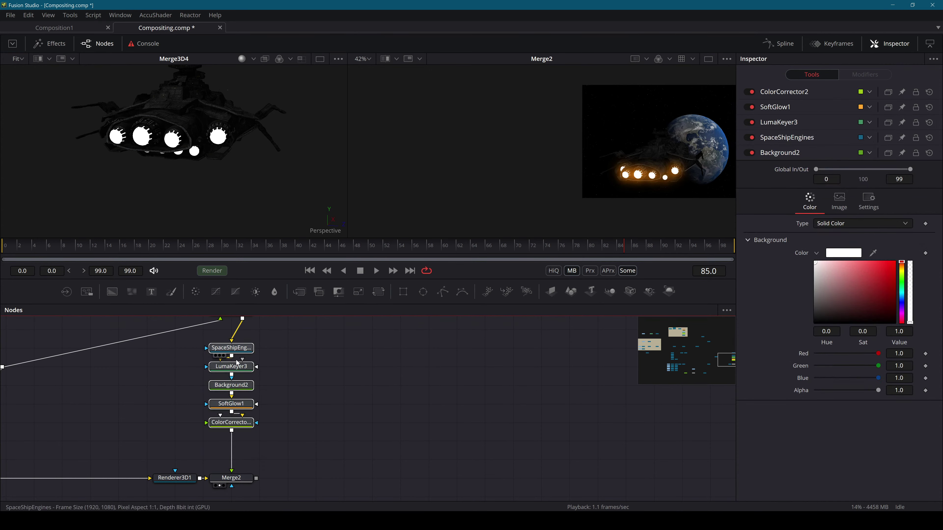
click(295, 366)
scroll(720, 161, up, 6)
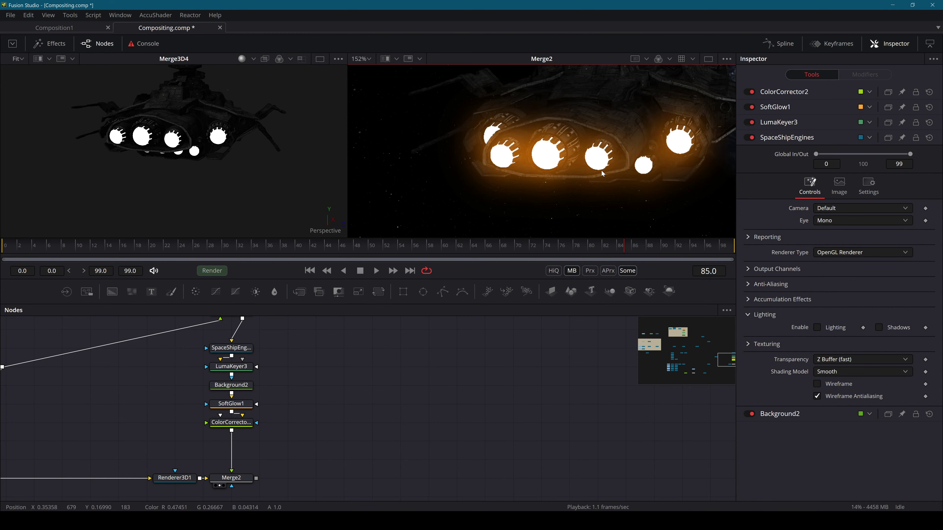
scroll(536, 166, down, 3)
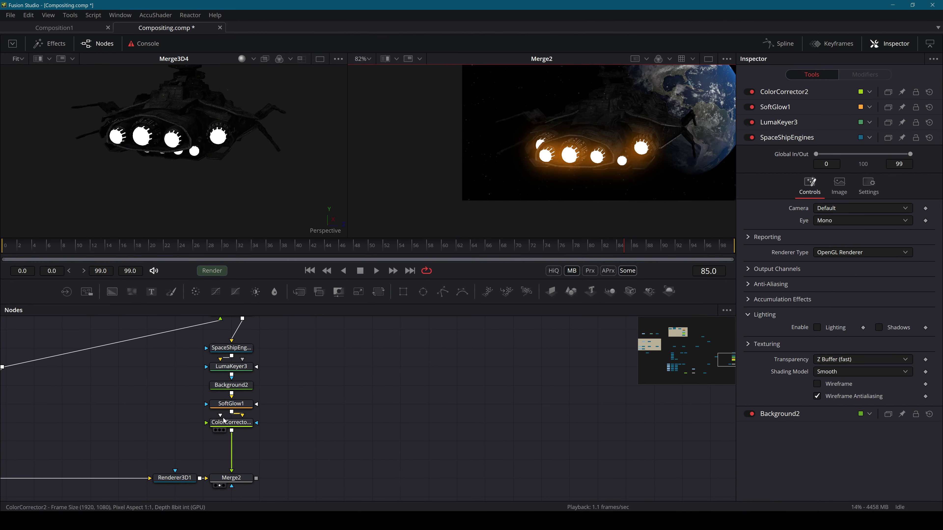
Add a Rays node after ColorCorrector2 and place its centre at about X 0.701, Y 0.862
drag(254, 419, 390, 420)
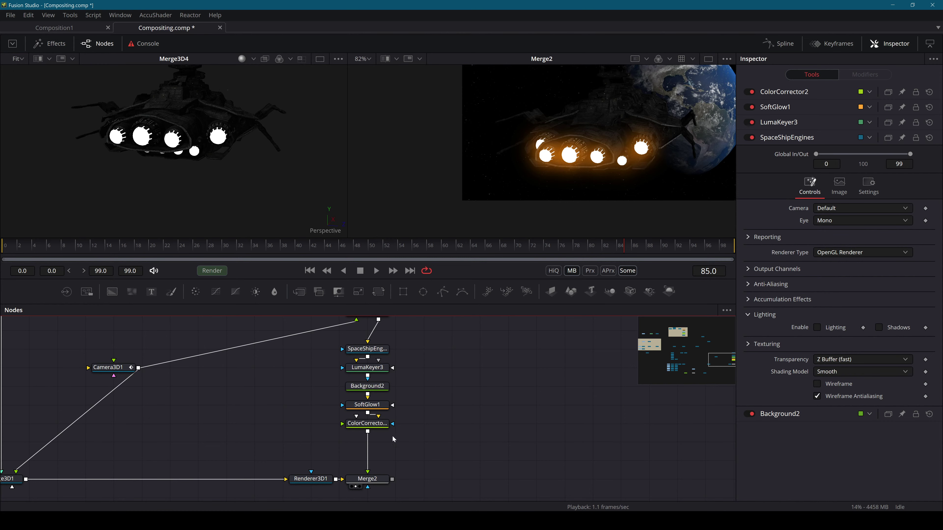
click(384, 425)
key(shift+space)
text(ray)
key(Return)
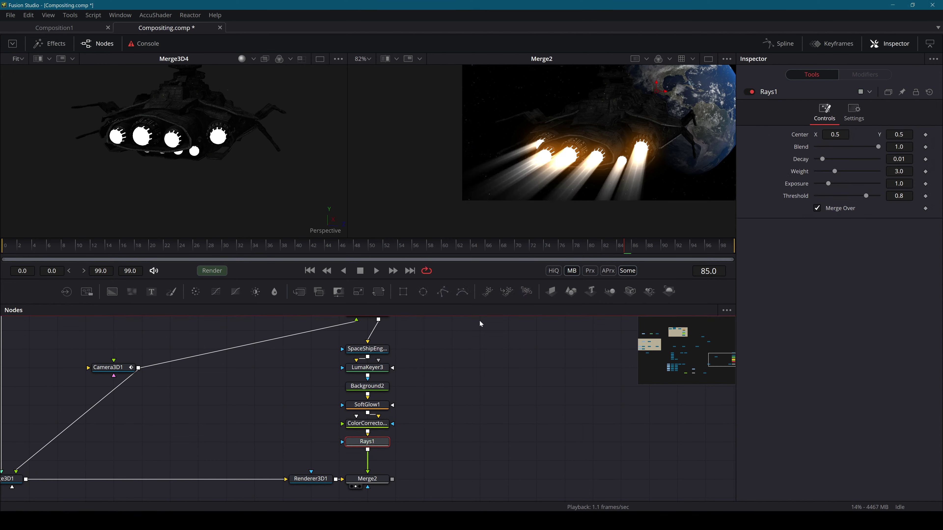
drag(613, 102, 696, 19)
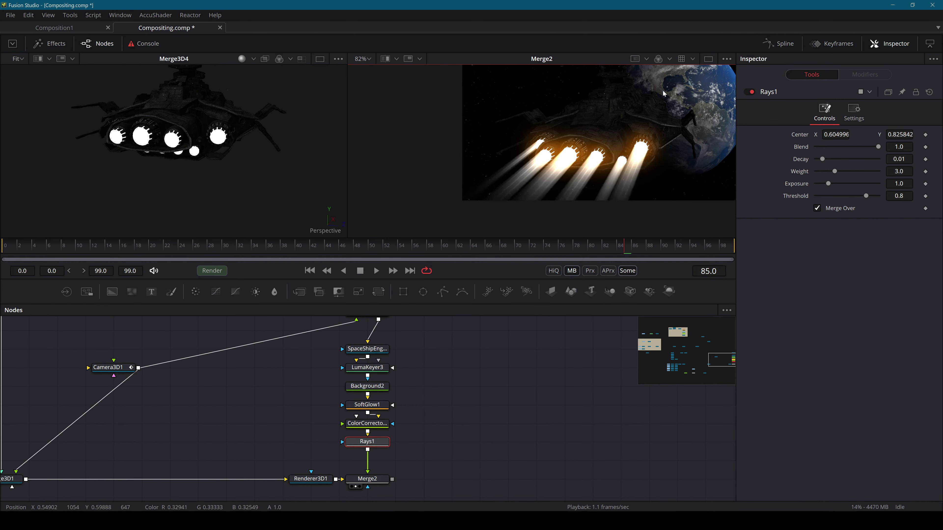
scroll(662, 90, down, 3)
drag(625, 137, 644, 133)
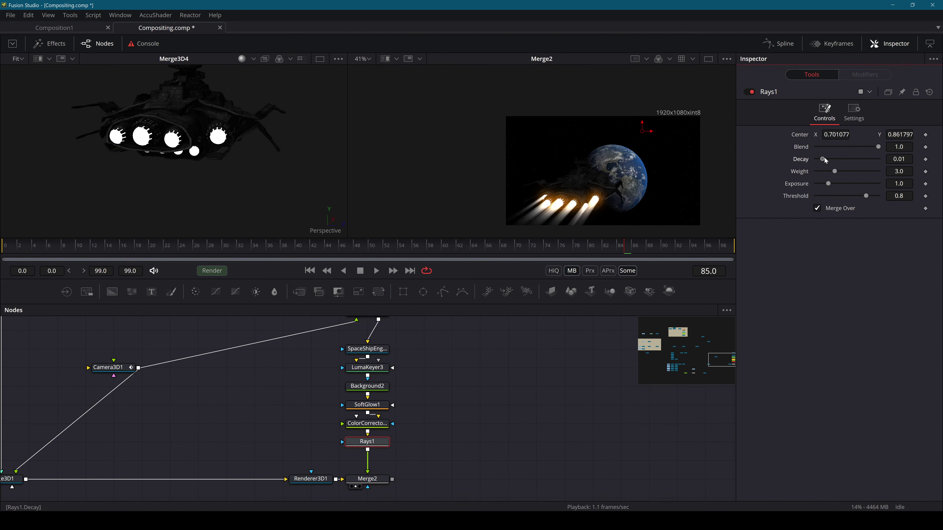
Set Rays1's decay to 0.0181, weight to 0.31 and exposure to 2.047, and shift its centre to about X 0.675, Y 0.812
drag(823, 159, 841, 183)
scroll(590, 183, up, 4)
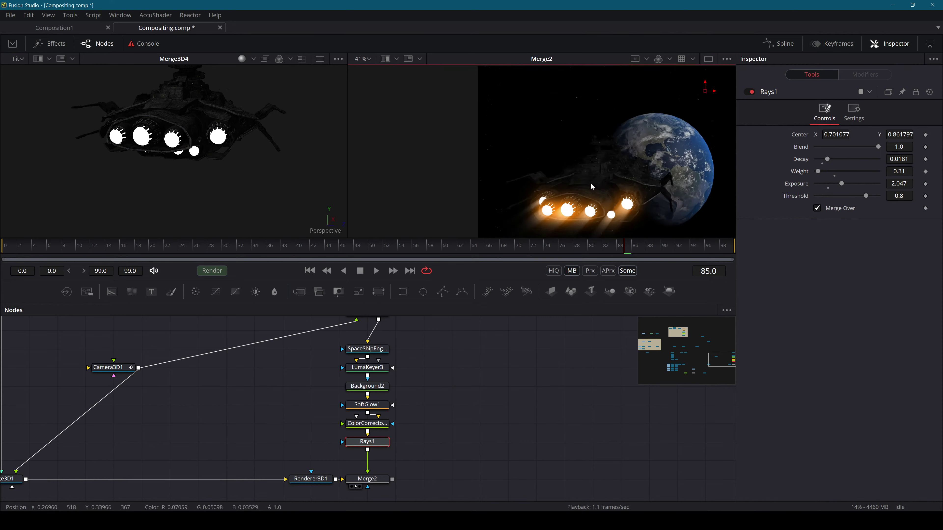
scroll(601, 182, down, 2)
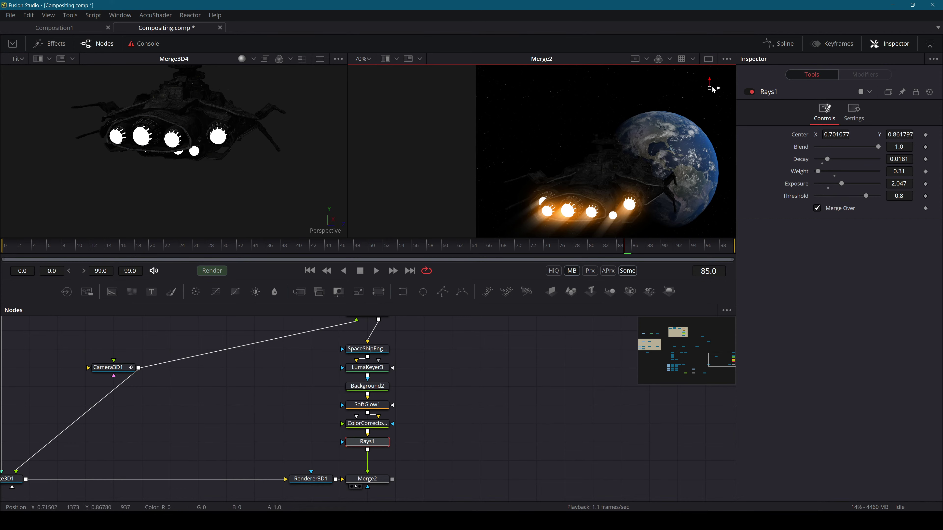
drag(709, 88, 700, 97)
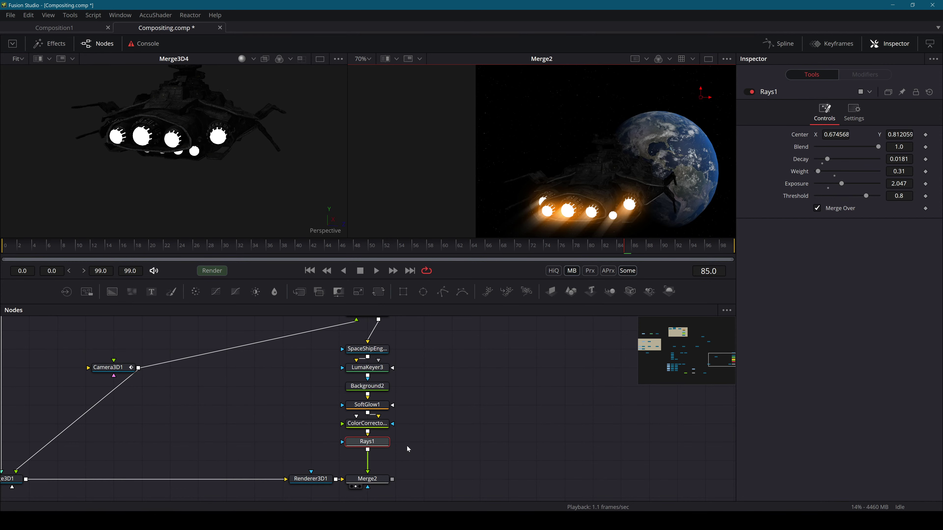
Add a new Shape3D node above Merge3D4 and connect it to that merge
drag(438, 420, 630, 444)
drag(371, 422, 765, 426)
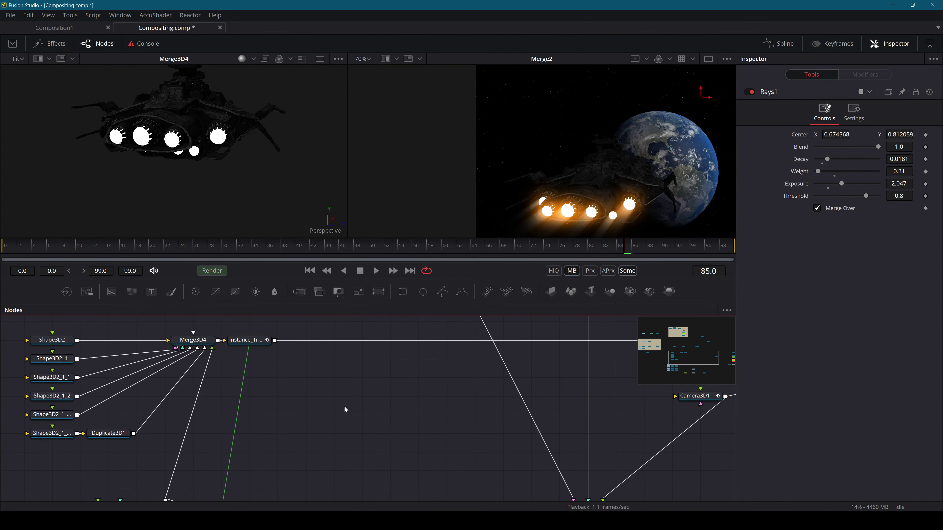
drag(261, 367, 393, 392)
click(404, 365)
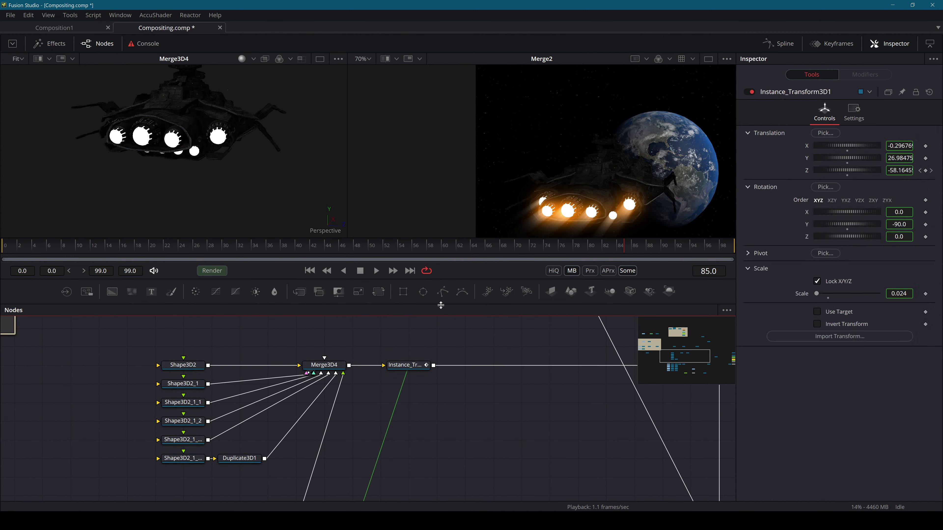
drag(571, 291, 324, 365)
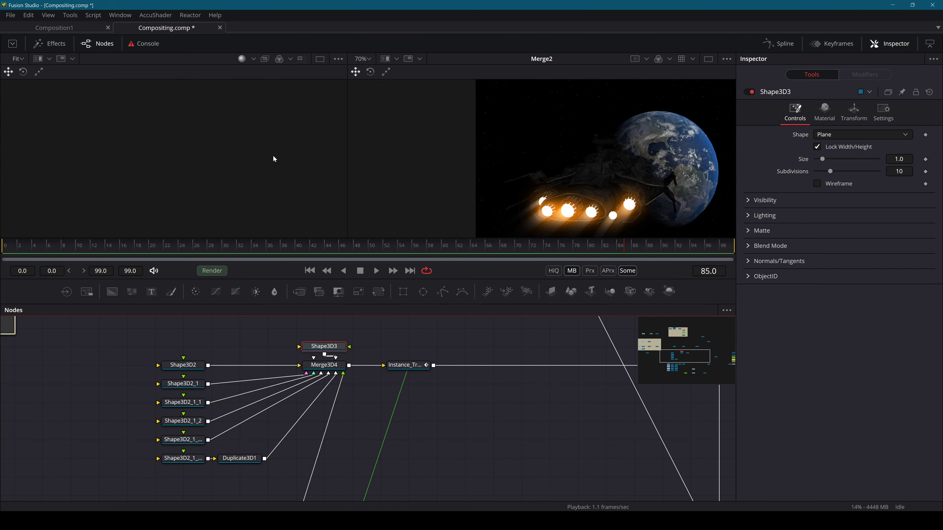
Show Shape3D3 in the first viewer and change its shape to Sphere
key(ctrl+f)
click(584, 210)
key(1)
drag(145, 167, 246, 221)
scroll(235, 187, down, 5)
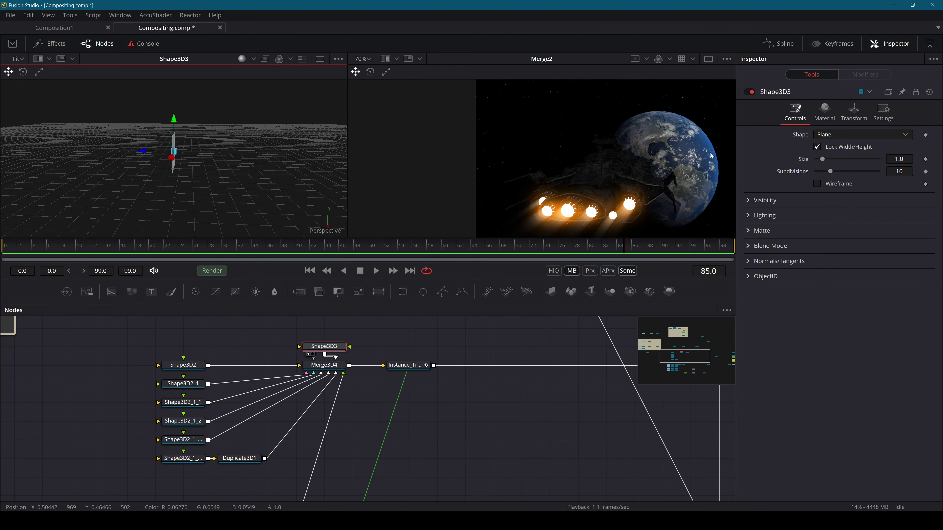
click(833, 134)
click(830, 154)
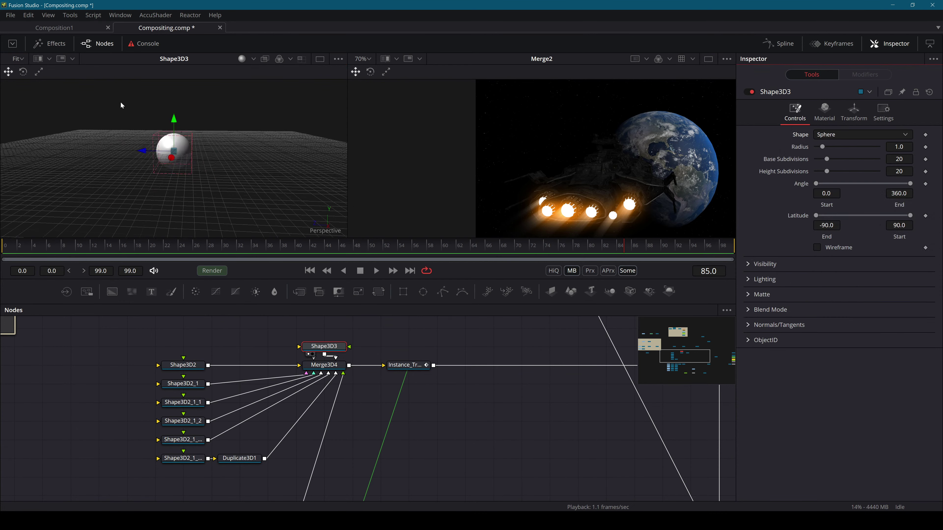
scroll(75, 140, down, 5)
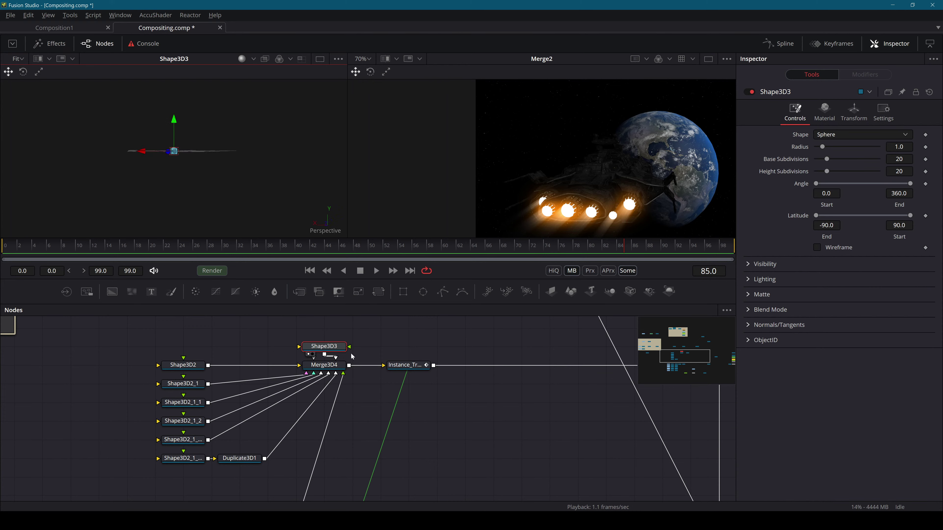
Compare Shape3D2 with Shape3D3 and open Shape3D2's transform values to check its translation
click(182, 365)
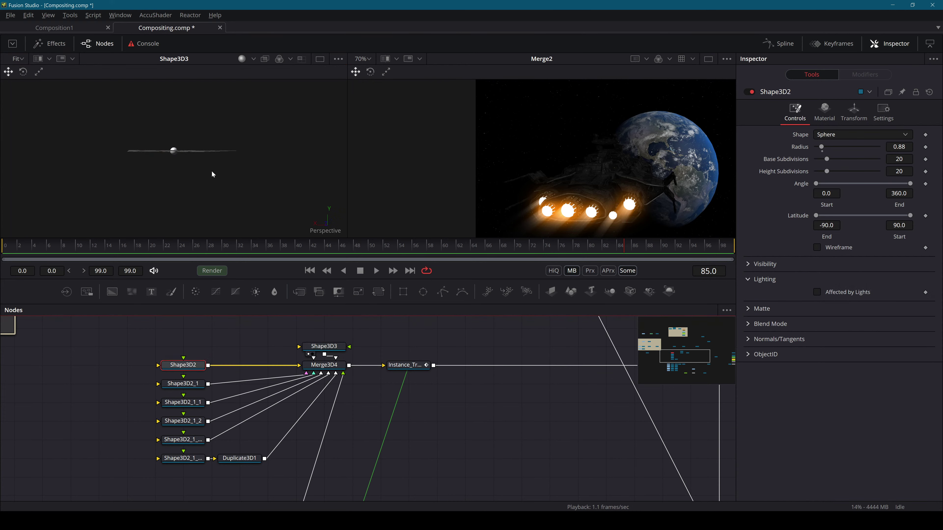
mouse_move(212, 174)
mouse_down()
mouse_move(357, 165)
mouse_move(280, 185)
mouse_move(204, 162)
mouse_move(212, 166)
mouse_up()
click(176, 152)
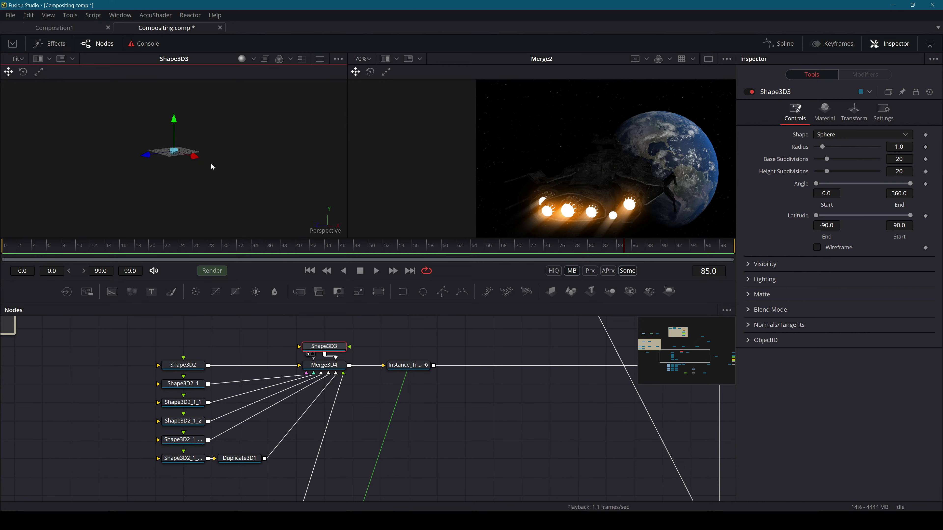
click(197, 366)
click(854, 114)
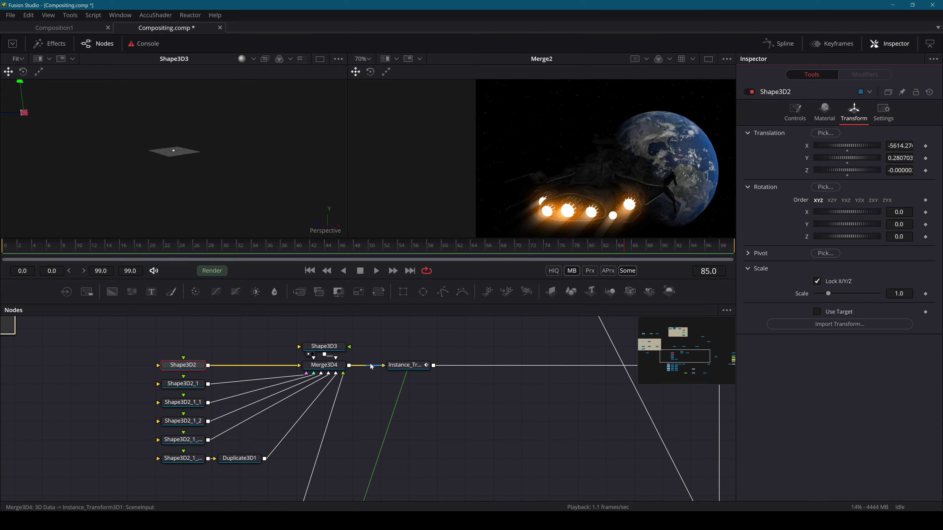
Set Shape3D3's X translation to 5000.0 and move its node a little higher above Merge3D4
click(324, 346)
click(853, 113)
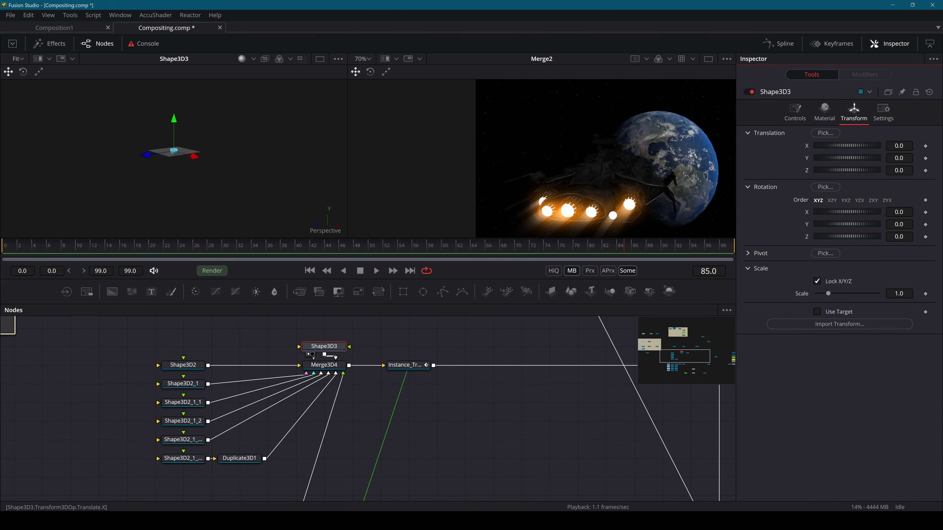
click(899, 145)
key(Tab)
drag(342, 355, 342, 337)
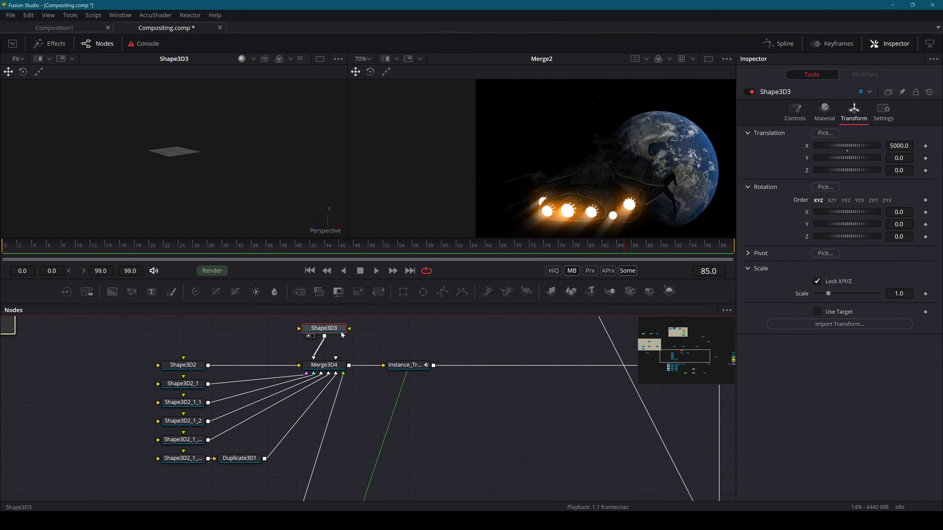
Insert a Locator 3D node between Merge3D2 and SpaceShipEngines and save the composition
key(shift+space)
key(Escape)
drag(552, 410, 135, 449)
drag(641, 426, 543, 361)
key(shift+space)
text(loc)
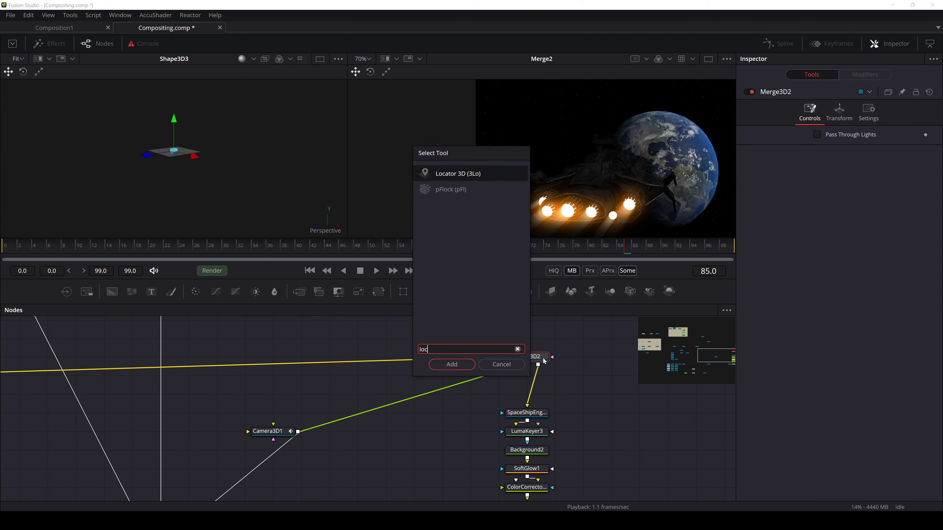
text(a)
key(Return)
drag(569, 365, 539, 384)
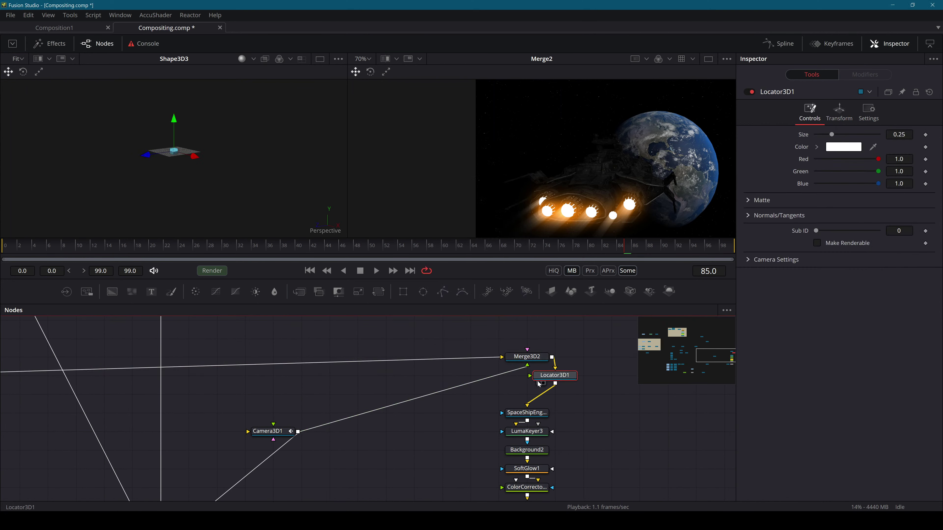
key(ctrl+s)
Connect Shape3D3's output to Locator3D1 as its target and align the locator node directly under Merge3D2
scroll(305, 381, down, 3)
drag(211, 362, 561, 427)
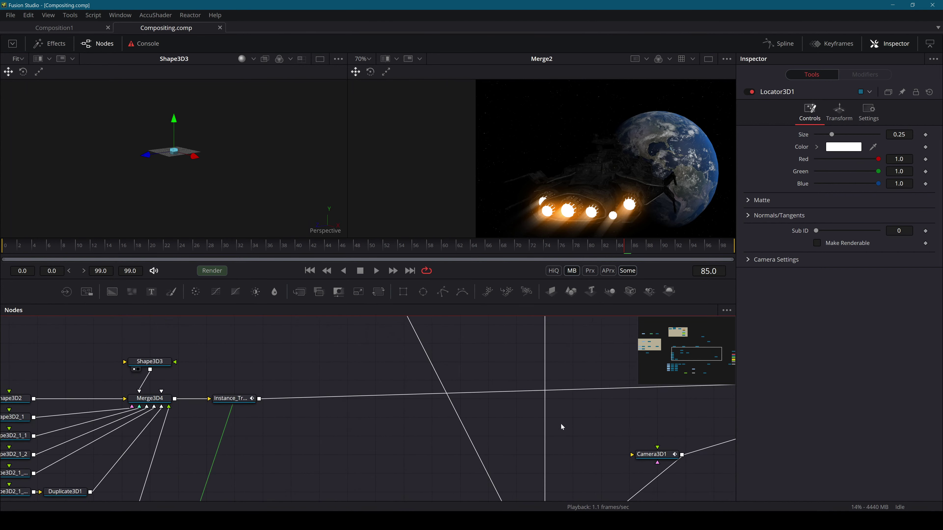
scroll(242, 394, right, 10)
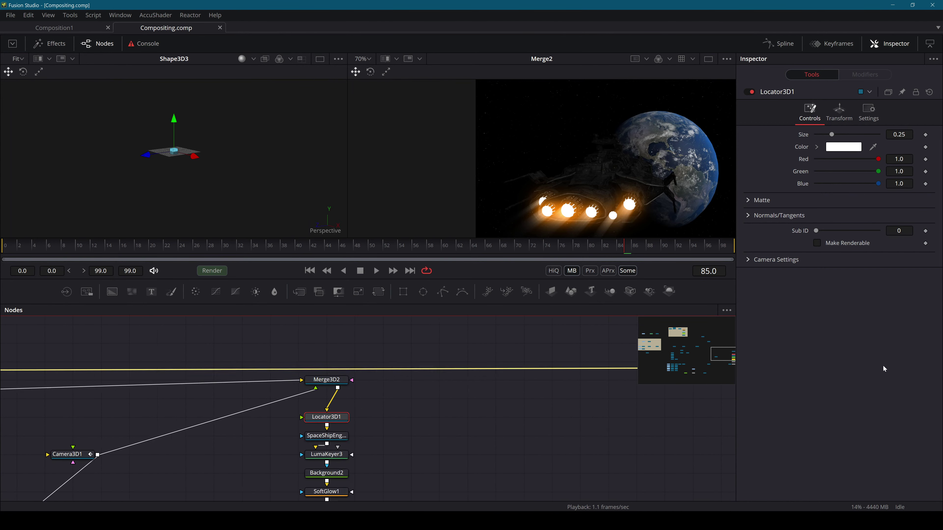
drag(333, 411, 271, 419)
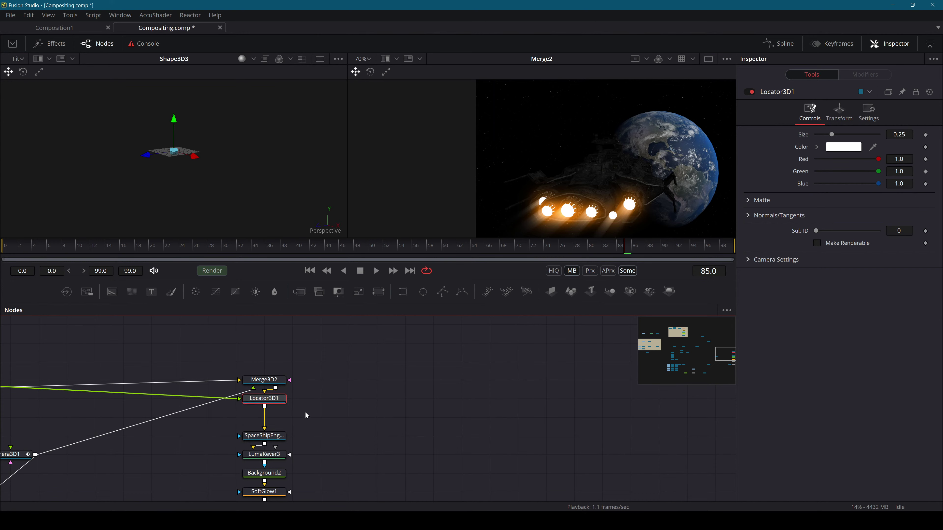
Link Rays1's center to the position output of Locator3D1
scroll(305, 415, down, 5)
scroll(305, 415, left, 5)
click(369, 454)
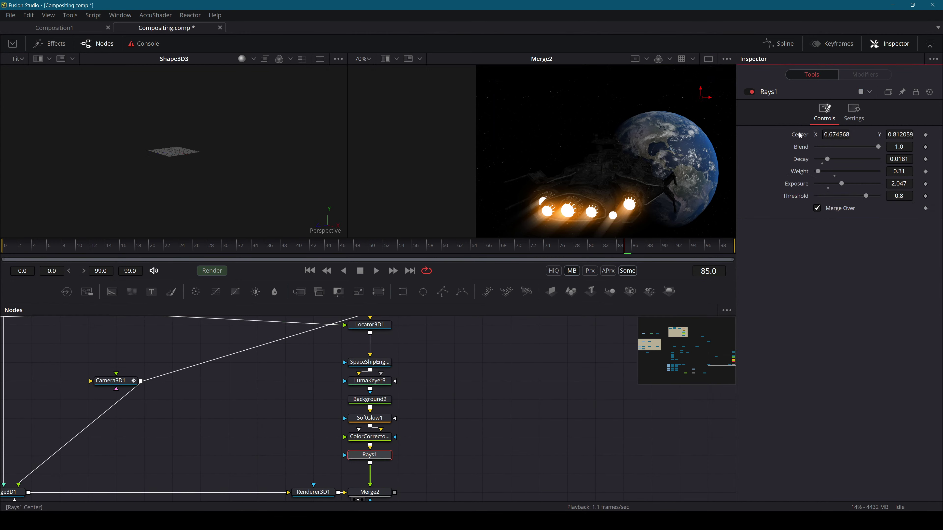
right_click(800, 135)
mouse_move(835, 185)
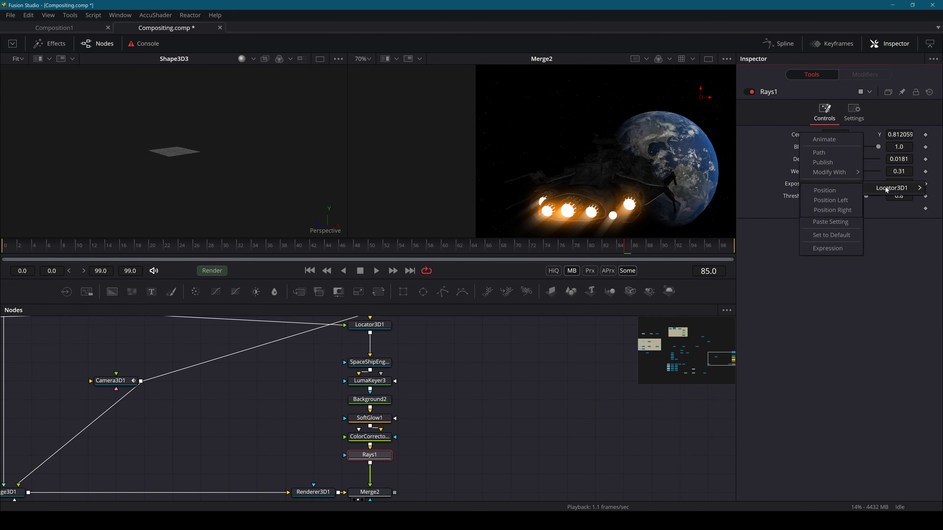
mouse_move(885, 188)
click(842, 192)
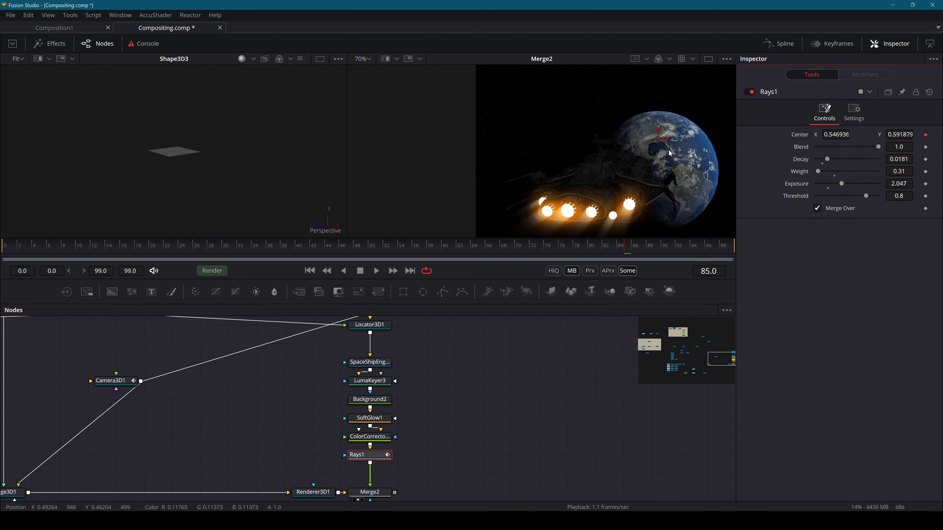
Set Rays1's weight to 0.0 and shift the Shape3D3 node slightly left above Merge3D4
scroll(550, 186, down, 2)
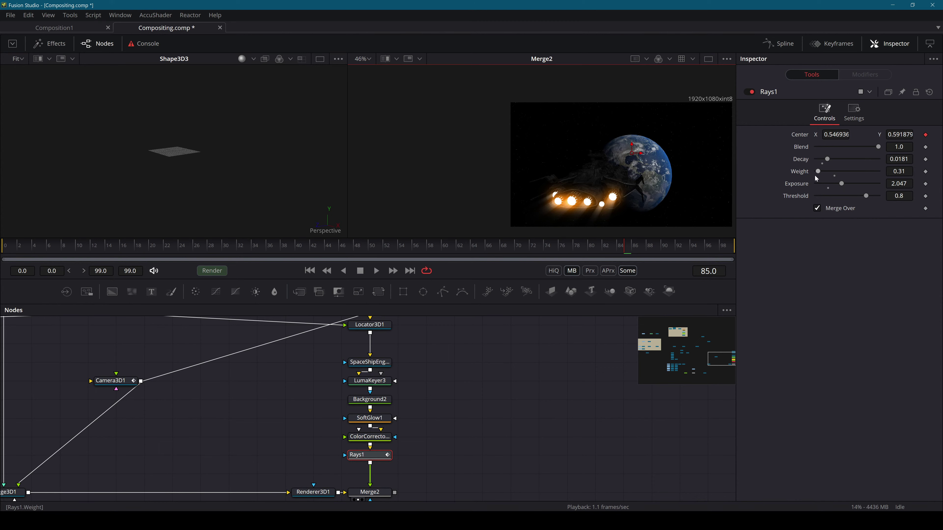
drag(815, 179, 816, 180)
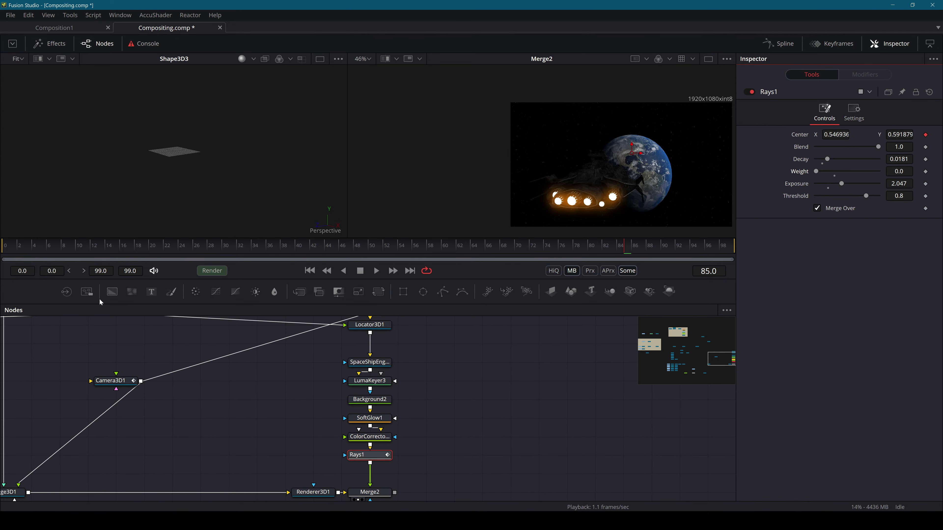
drag(66, 327, 637, 375)
drag(180, 336, 153, 337)
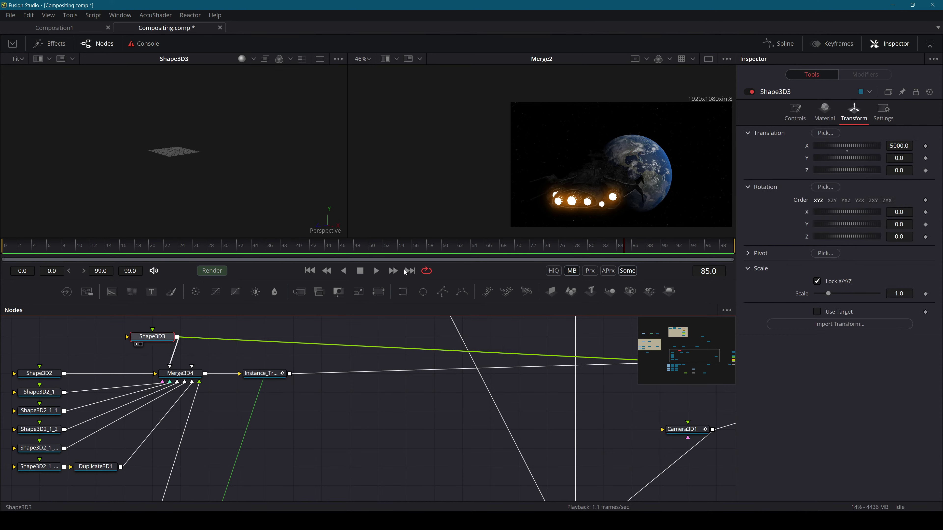
drag(584, 391, 150, 366)
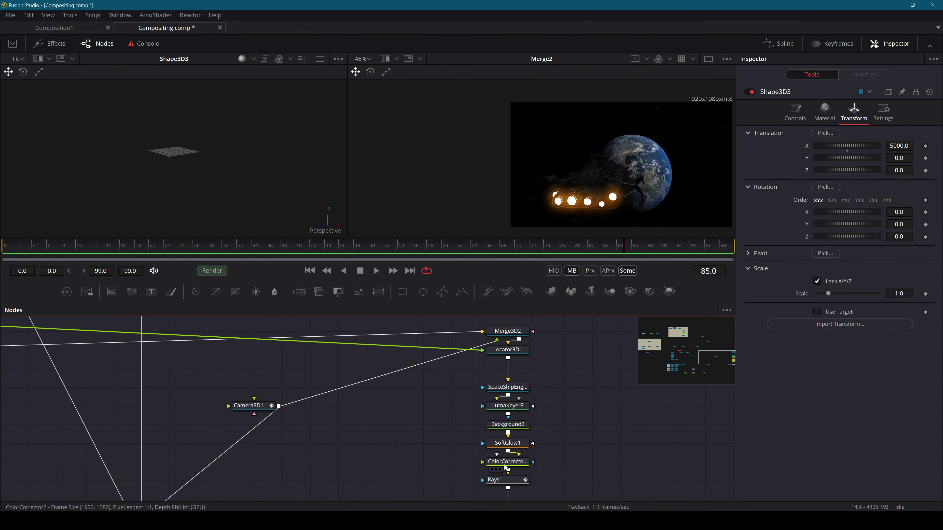
Set Rays1's blend to 0.457, decay to 0.0094, weight to 1.02 and exposure to 1.063
click(508, 478)
drag(818, 171, 819, 166)
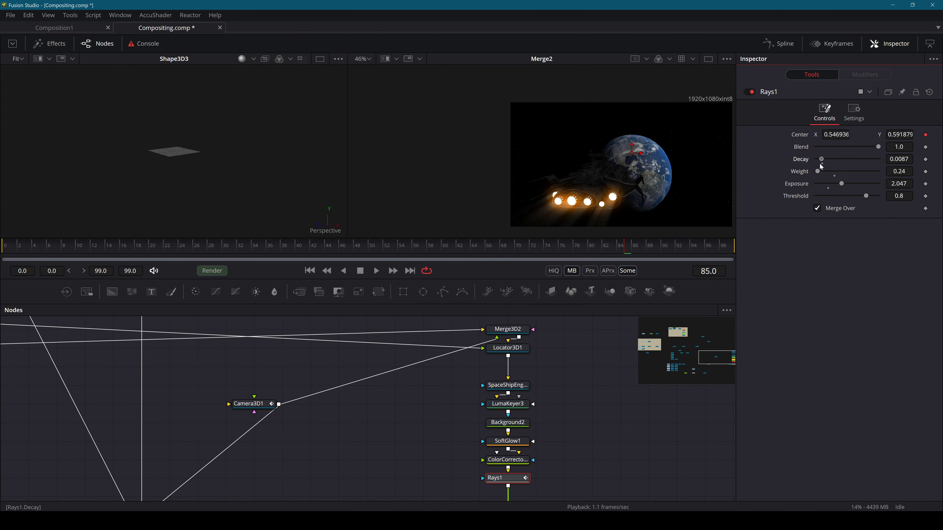
drag(873, 147, 827, 186)
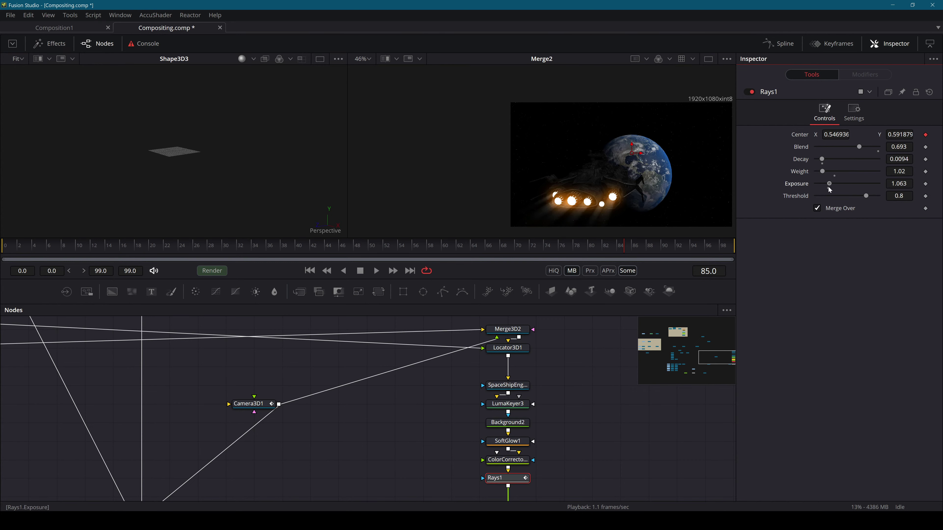
drag(860, 147, 846, 145)
scroll(690, 193, up, 3)
scroll(660, 204, down, 1)
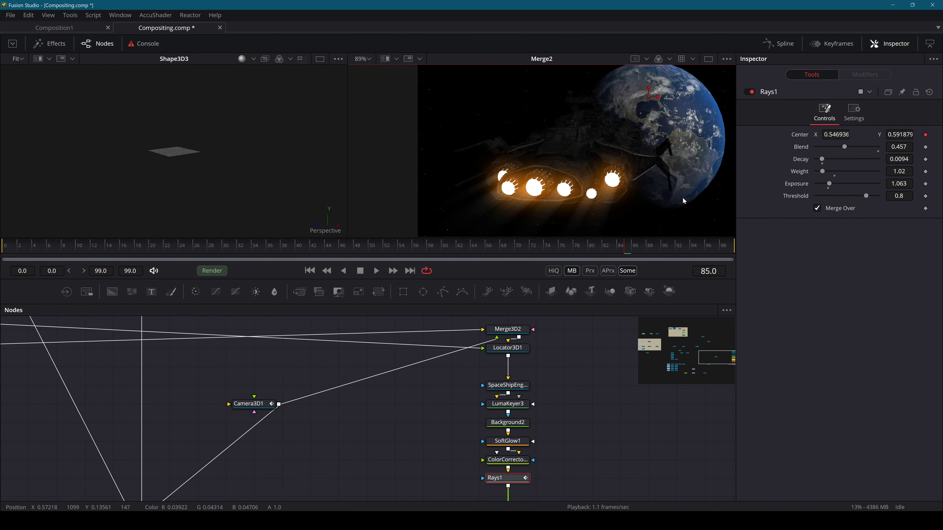
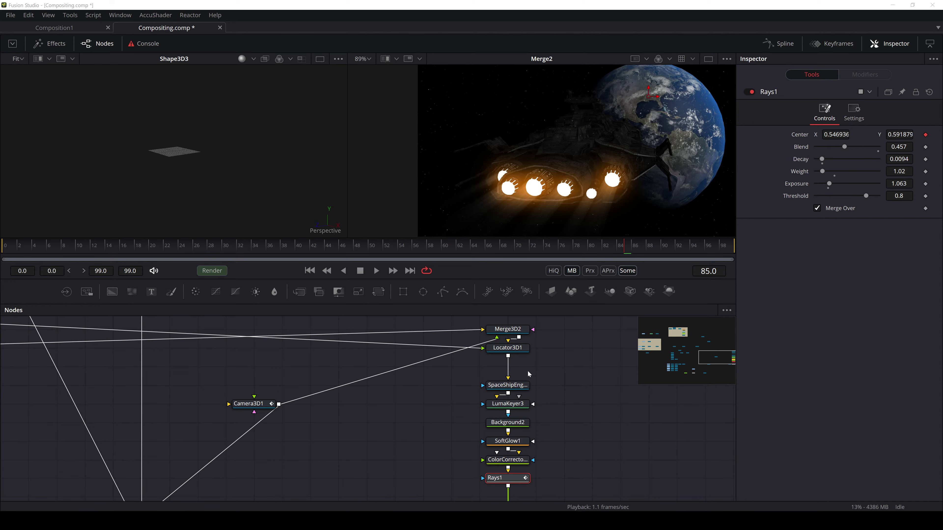
Shift ColorCorrector2's master tint to a redder orange, with a tint value of about 0.0737
click(512, 349)
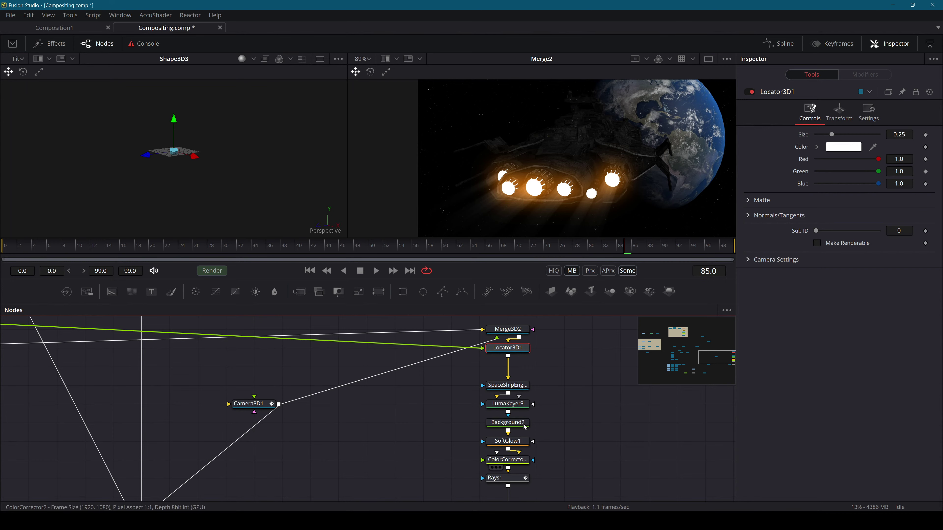
click(508, 459)
scroll(617, 176, up, 4)
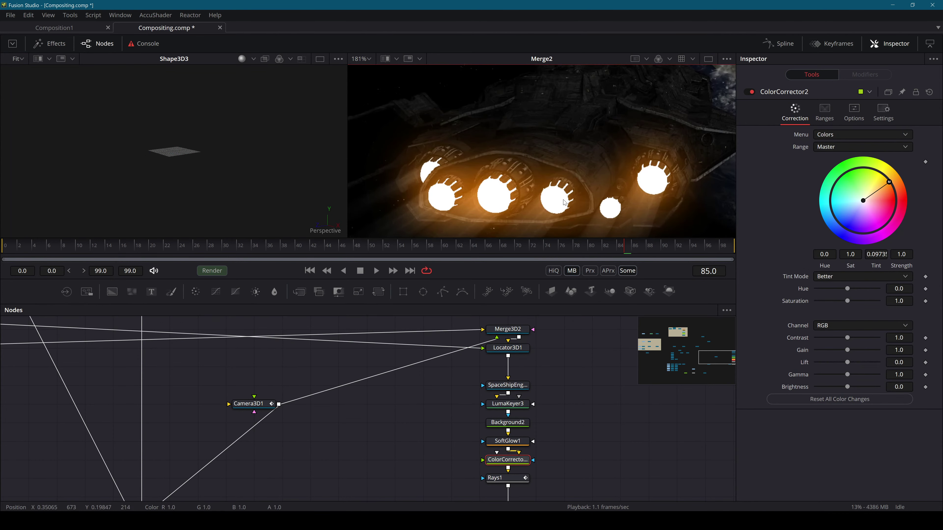
scroll(565, 203, down, 4)
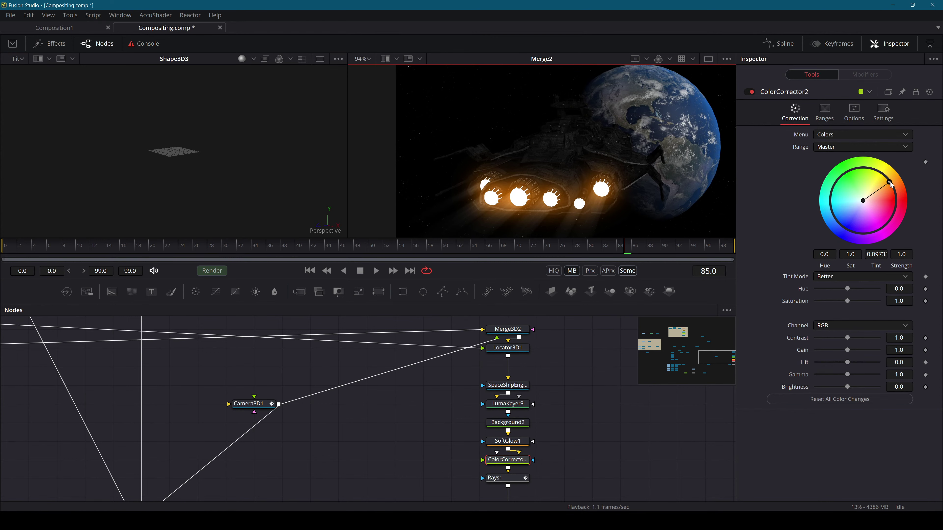
drag(890, 182, 893, 184)
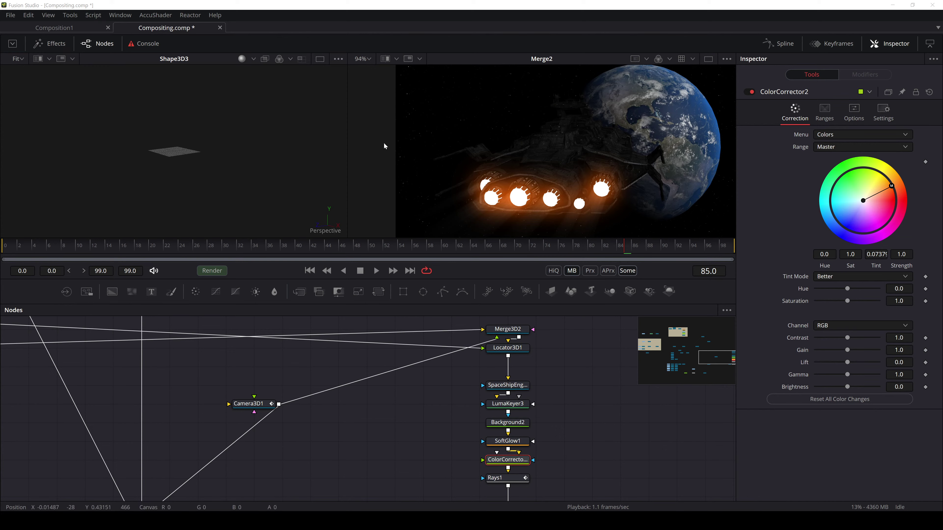
Go to frame 73 and examine the engine glow up close in the Merge2 view
click(595, 352)
drag(557, 246, 540, 246)
scroll(576, 175, up, 3)
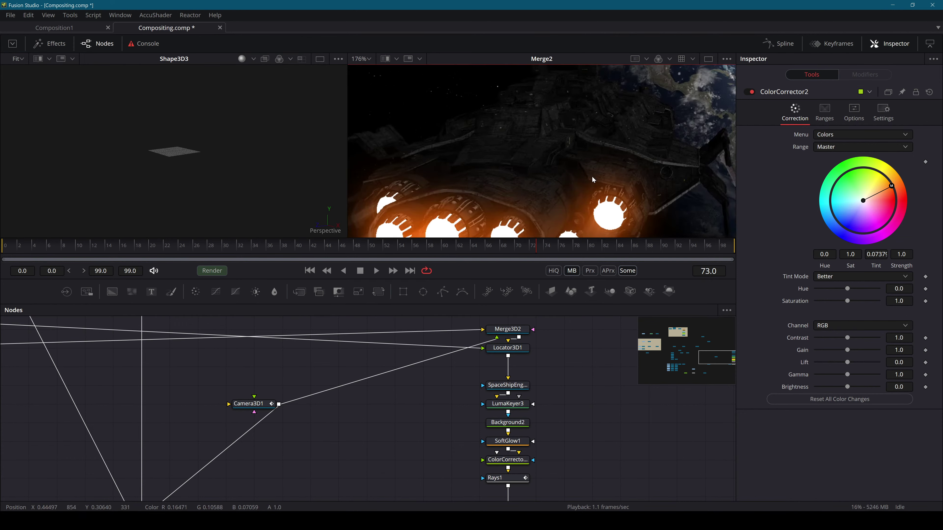
scroll(592, 176, down, 4)
scroll(560, 197, up, 5)
scroll(561, 198, up, 2)
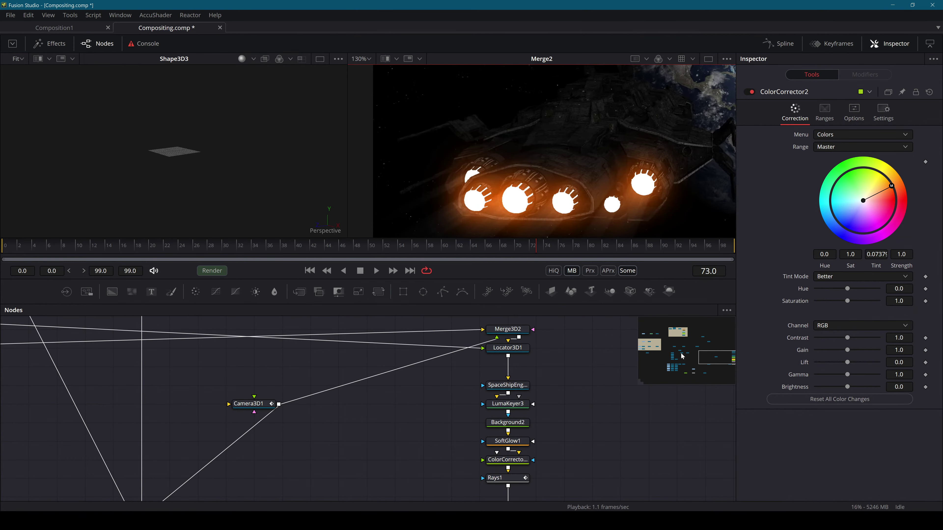
key(shift+space)
text(merg)
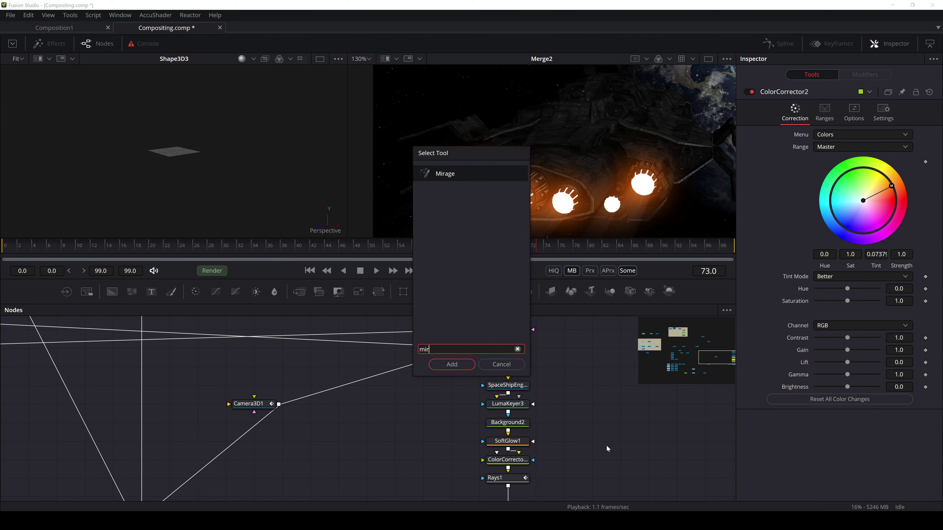
key(Return)
Insert a Mirage node between Renderer3D1 and Merge2
drag(459, 450, 459, 375)
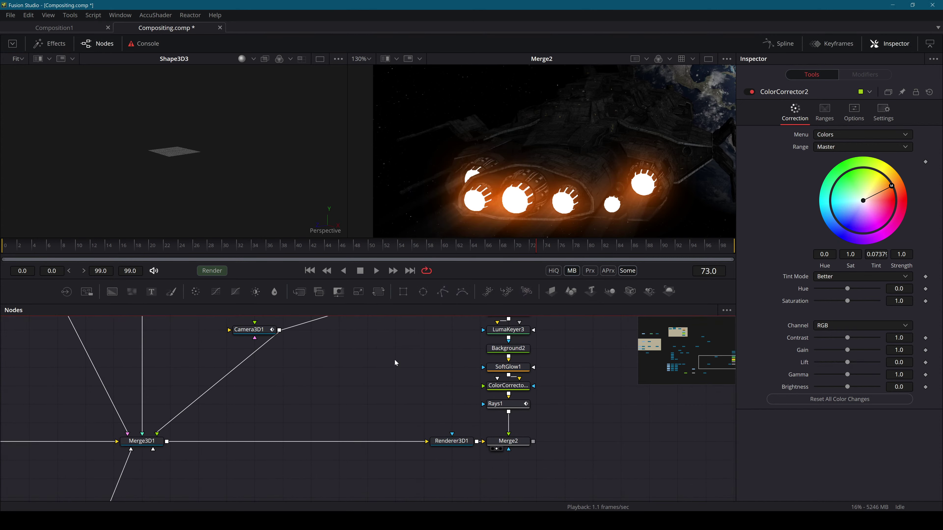
drag(509, 433, 545, 325)
scroll(512, 463, down, 2)
click(448, 452)
key(shift+space)
text(mirag)
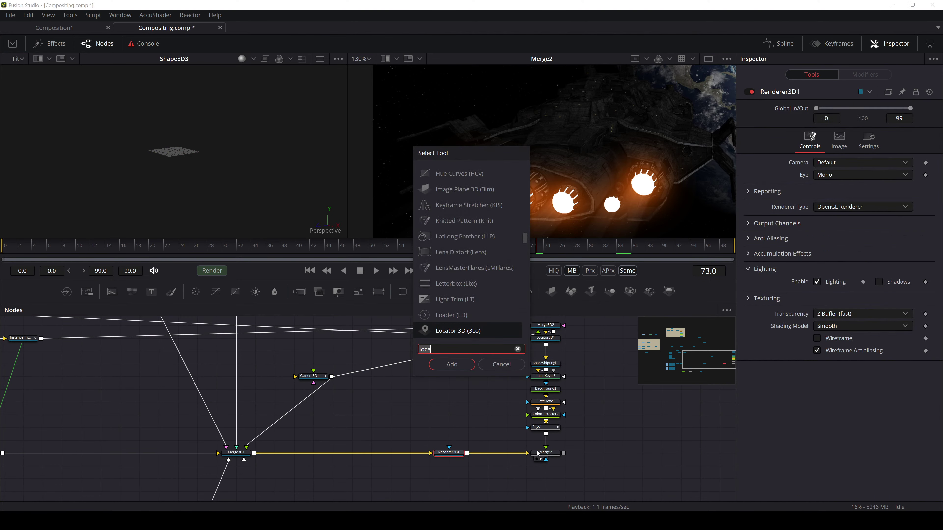
key(Return)
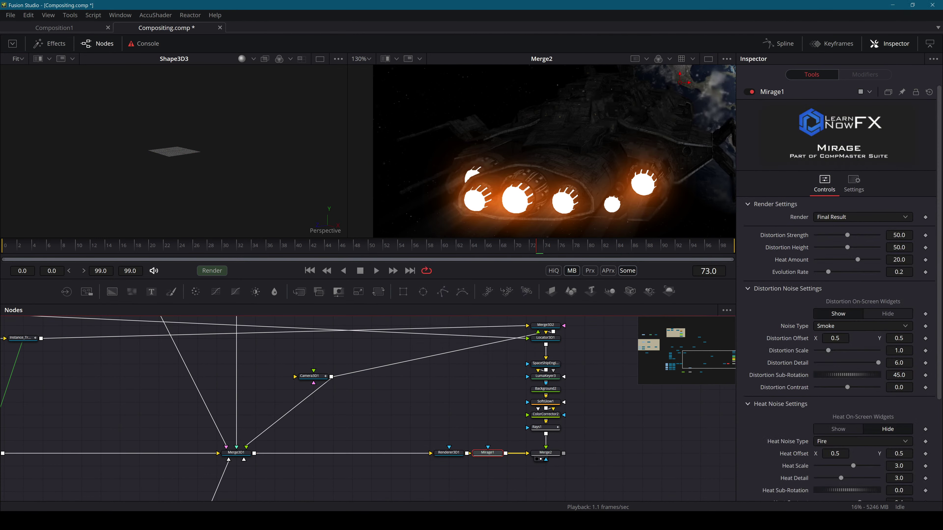
Show Mirage1 in the second viewer and examine its distortion around the ship's engines
scroll(489, 455, up, 3)
key(2)
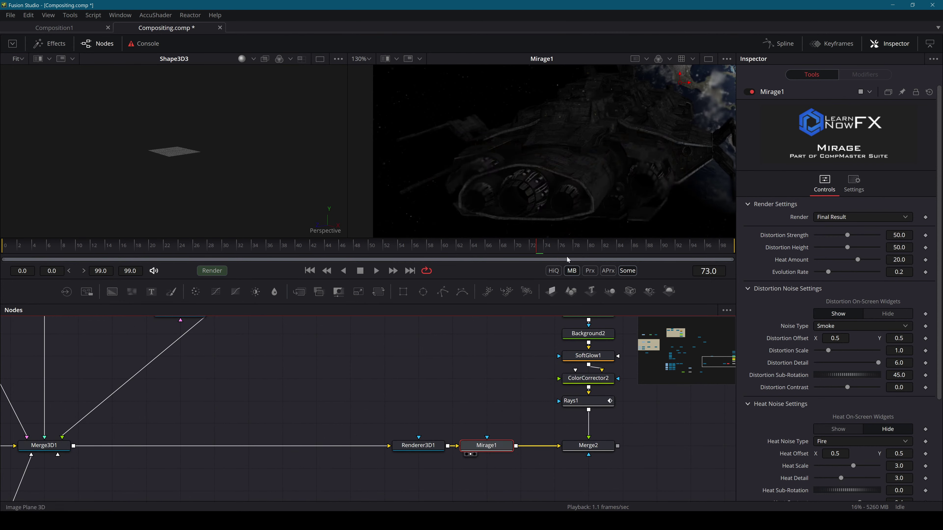
scroll(517, 169, down, 2)
scroll(518, 169, down, 2)
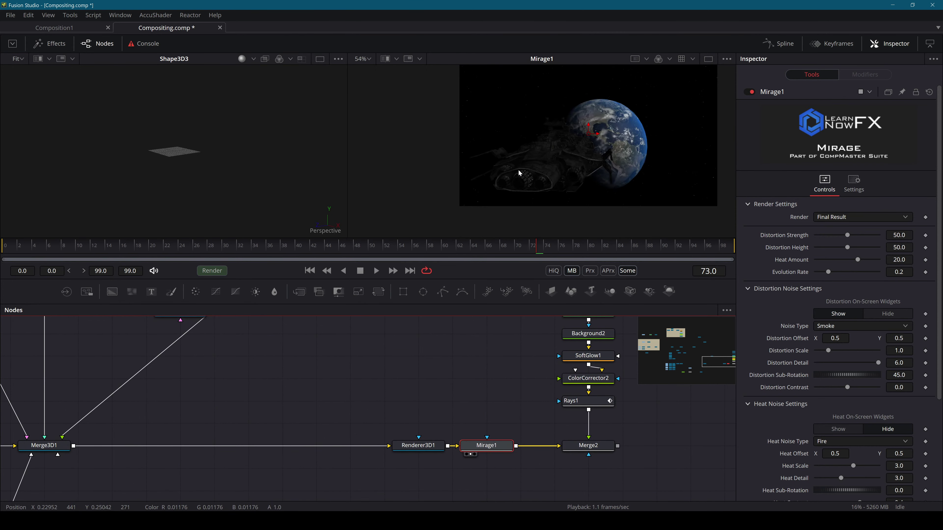
scroll(518, 169, up, 4)
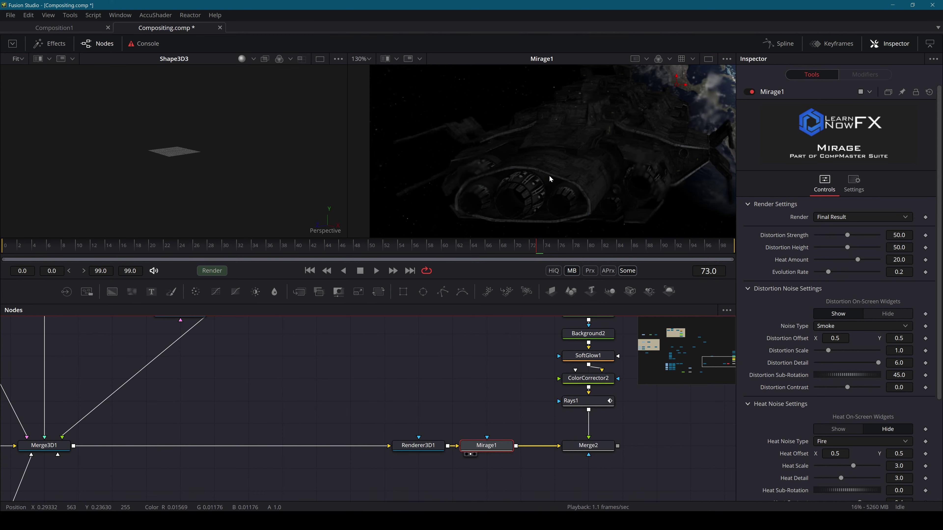
Show LumaKeyer3 in the second viewer to inspect the keyed engine shapes
drag(564, 355, 430, 400)
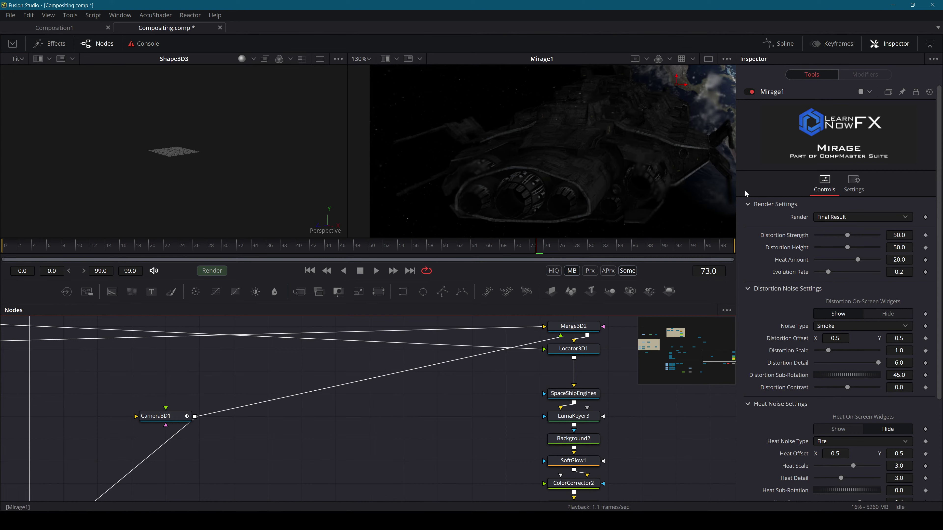
key(2)
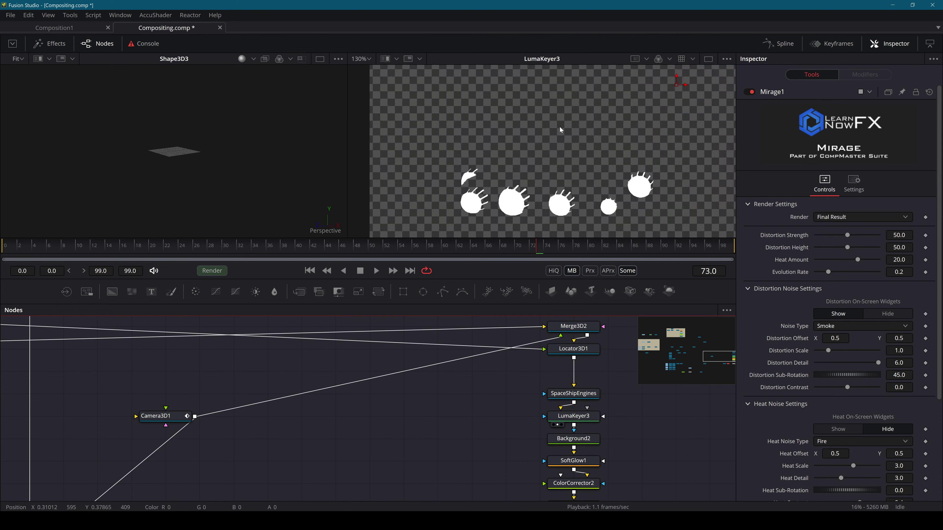
scroll(567, 207, up, 3)
scroll(567, 208, down, 2)
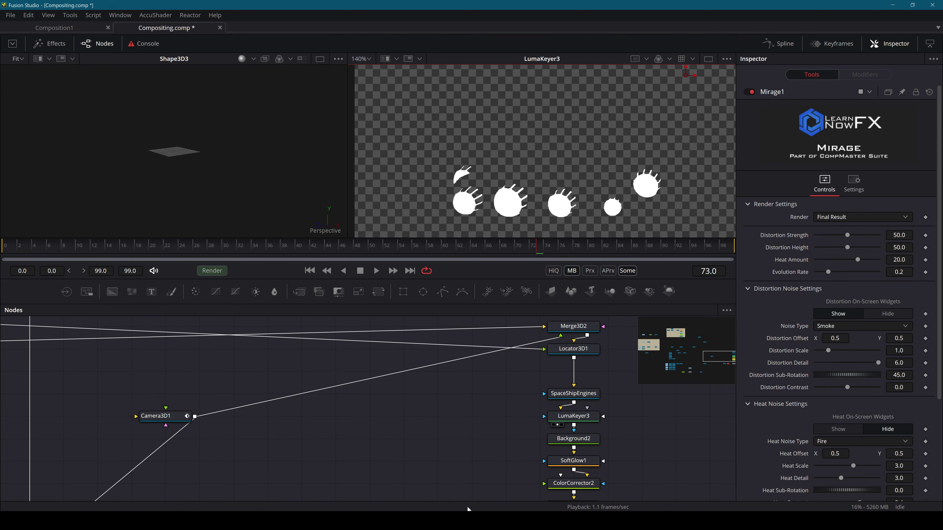
Add an unconnected Erode/Dilate node in the empty area beside the ColorCorrector2 node
key(shift+space)
text(ero)
key(Return)
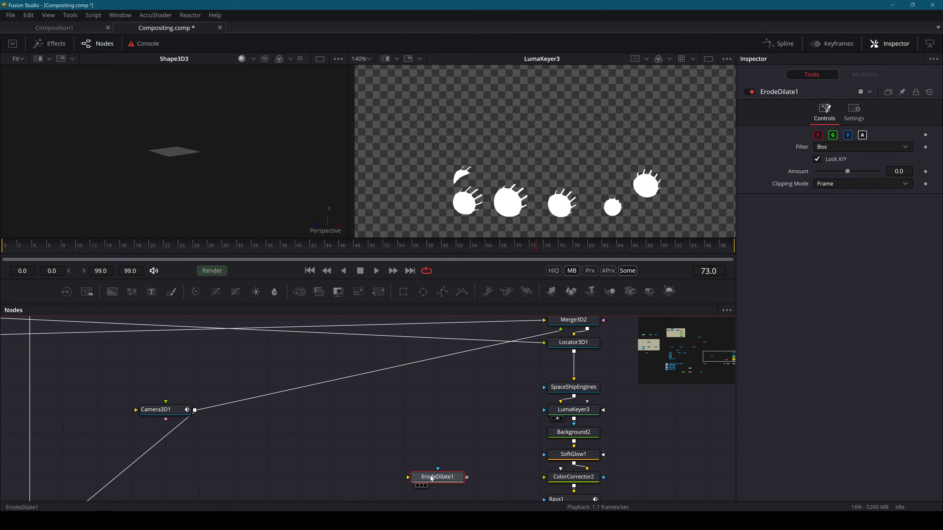
Show SoftGlow1 and Rays1 in the second viewer to examine the glow and light rays around the engines
click(586, 455)
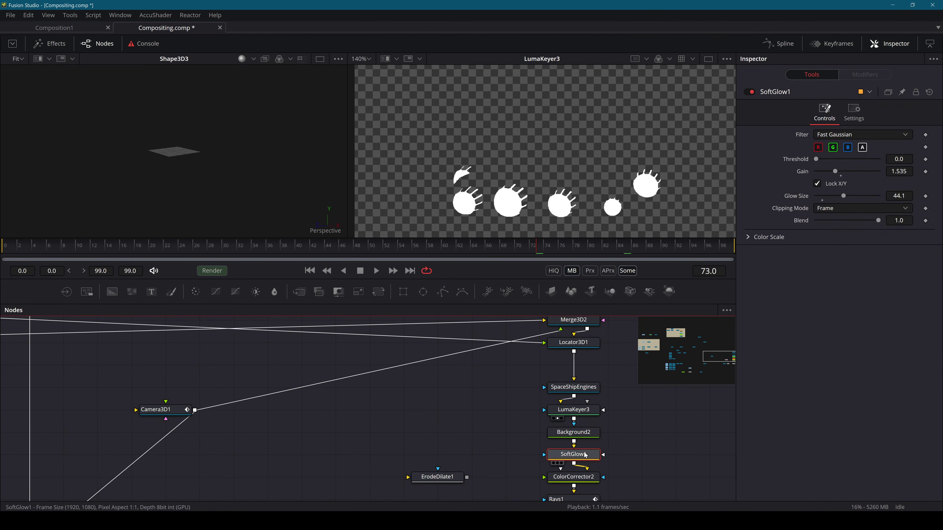
key(2)
scroll(574, 466, down, 2)
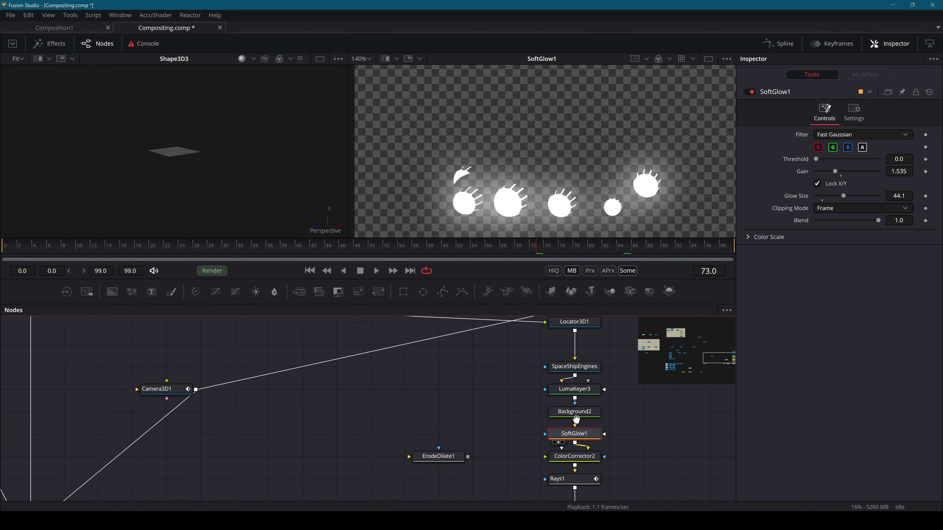
click(577, 456)
key(2)
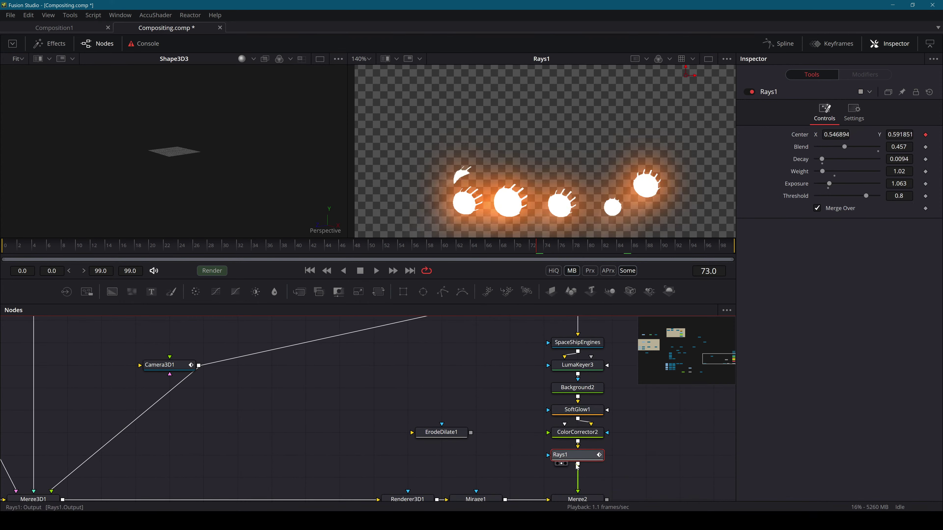
Add a Bitmap mask node beside Rays1, feed it from the Rays1 output and show it in the second viewer
click(500, 450)
key(shift+space)
text(bi)
key(Return)
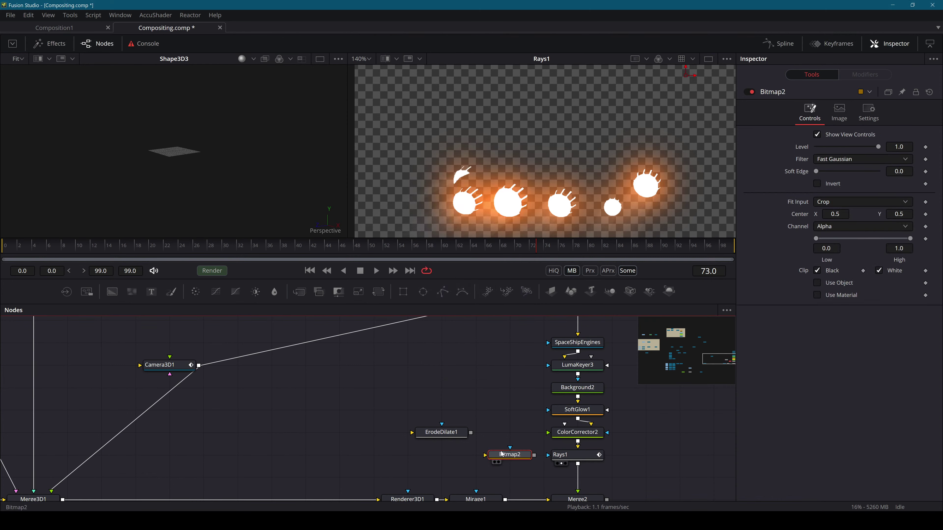
drag(576, 466, 509, 455)
key(2)
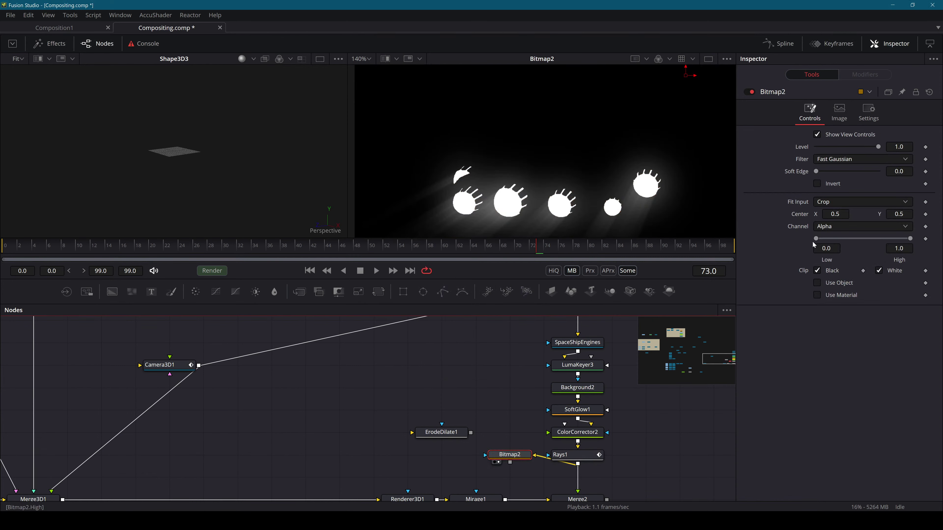
Widen and blur the Bitmap2 mask with a High threshold of 0.044 and a Soft Edge of about 0.071
mouse_move(815, 239)
mouse_down()
mouse_move(874, 232)
mouse_move(834, 239)
mouse_up()
key(ctrl+z)
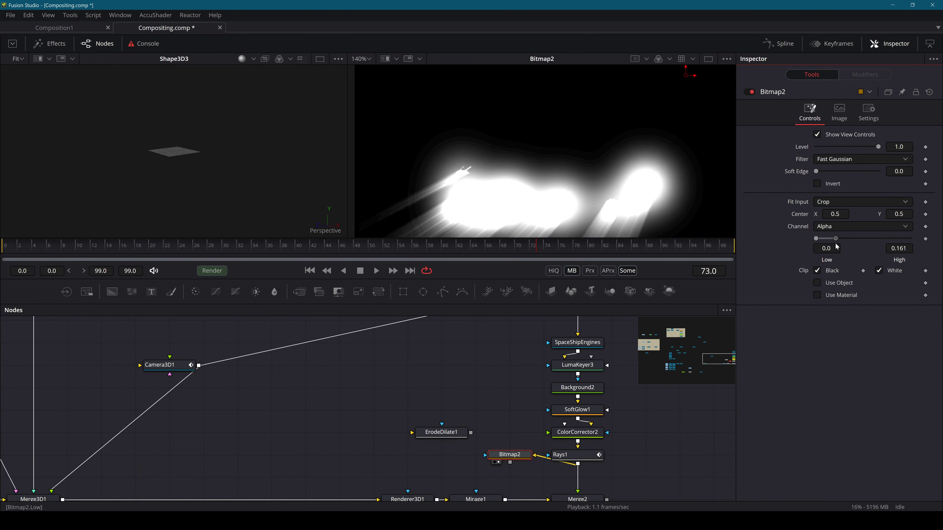
drag(816, 171, 838, 171)
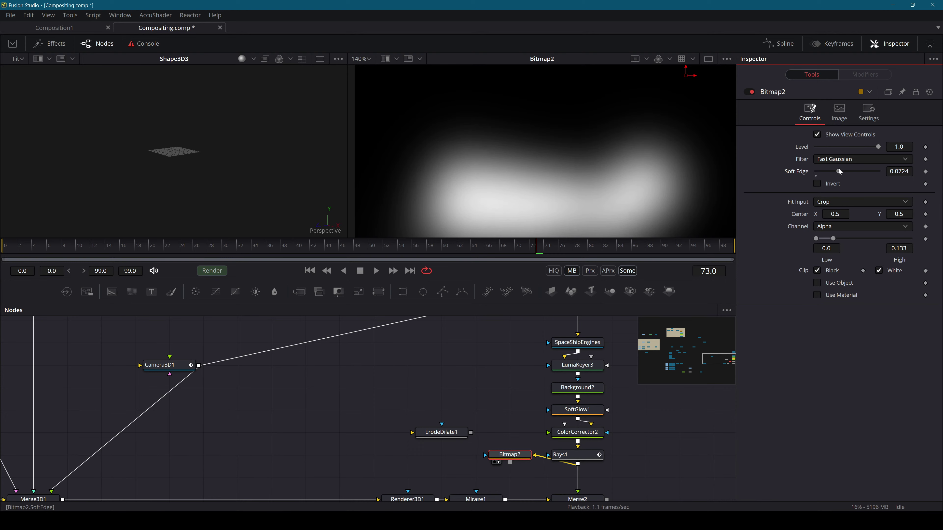
drag(833, 238, 824, 240)
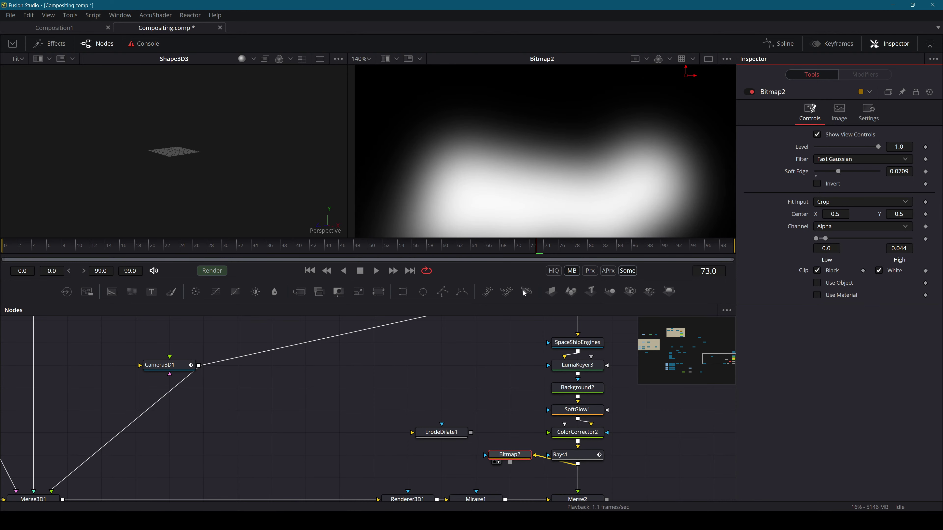
Delete the unused ErodeDilate1 node and move Mirage1 from before Merge2 to directly after it
click(531, 479)
drag(516, 456, 495, 458)
drag(495, 459, 499, 426)
click(566, 475)
drag(470, 470, 640, 470)
click(634, 476)
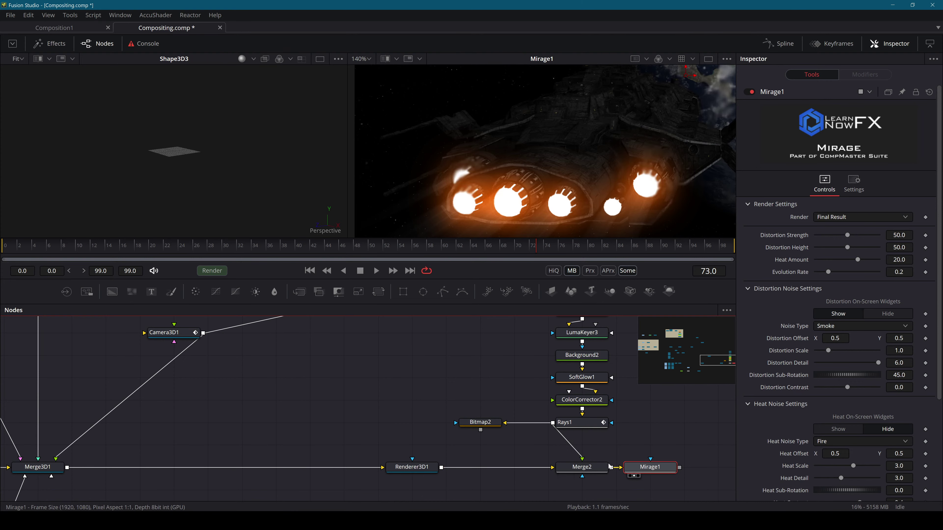
Place Bitmap2 above Mirage1 and connect its output to Mirage1 as the effect mask
drag(391, 434, 595, 434)
drag(551, 471, 585, 472)
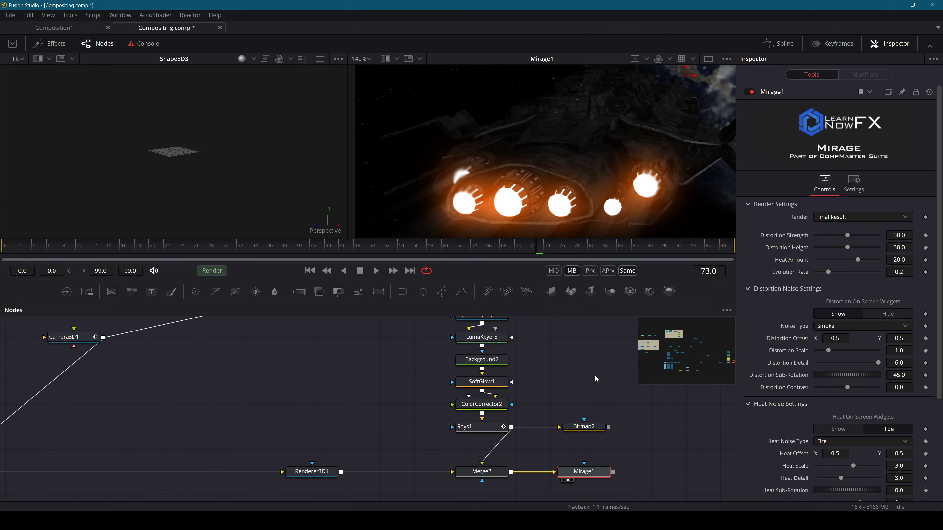
drag(608, 427, 584, 464)
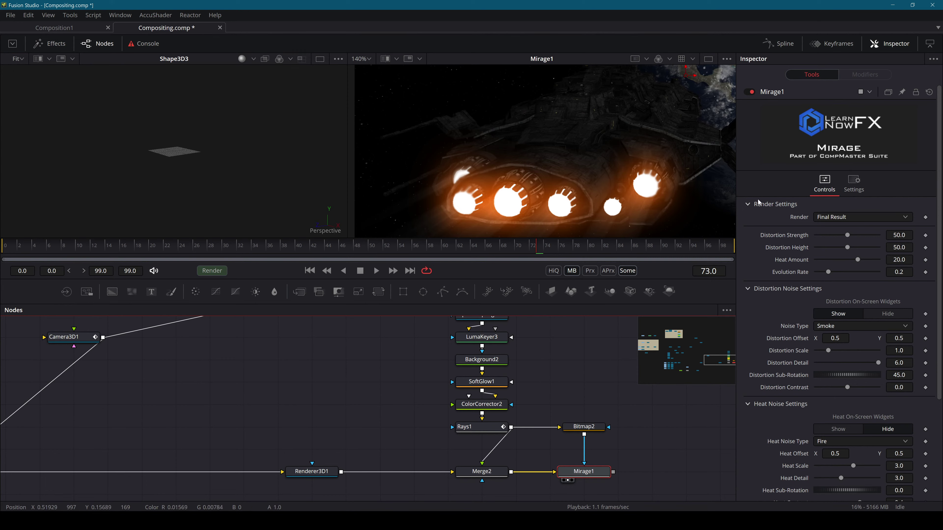
Set Mirage1's Distortion Strength and Distortion Height to 100, Heat Amount to 22.44 and Evolution Rate to 0.638, and preview the playback
drag(848, 235, 879, 248)
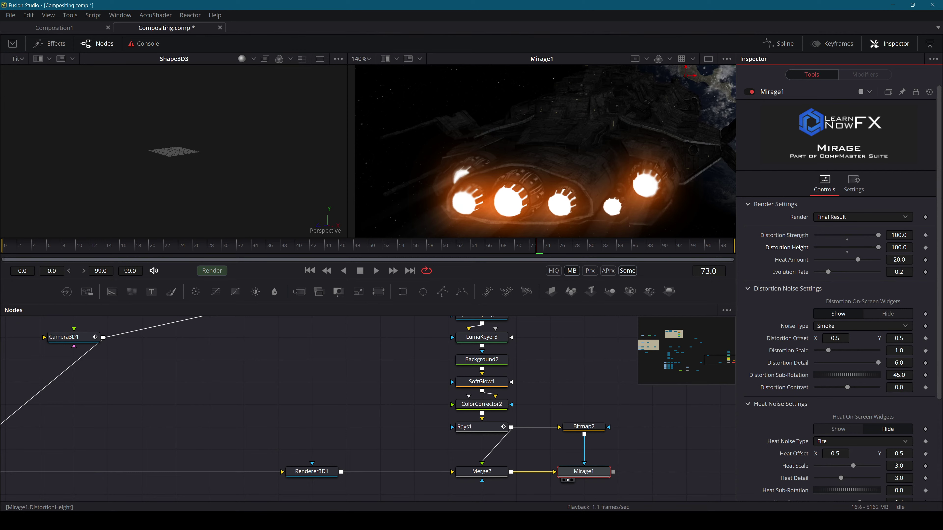
scroll(517, 172, up, 1)
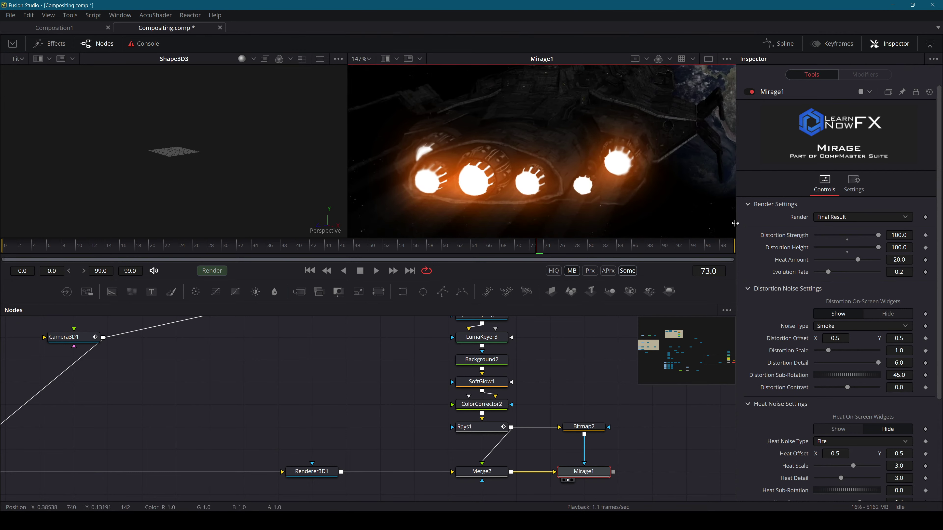
mouse_move(857, 260)
mouse_down()
mouse_move(881, 260)
mouse_move(846, 272)
mouse_move(878, 273)
mouse_move(856, 274)
mouse_up()
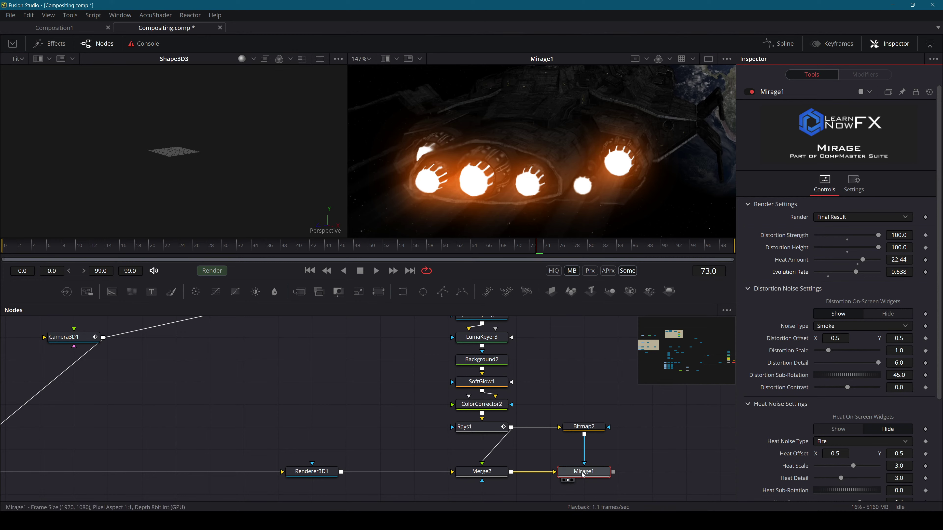
key(space)
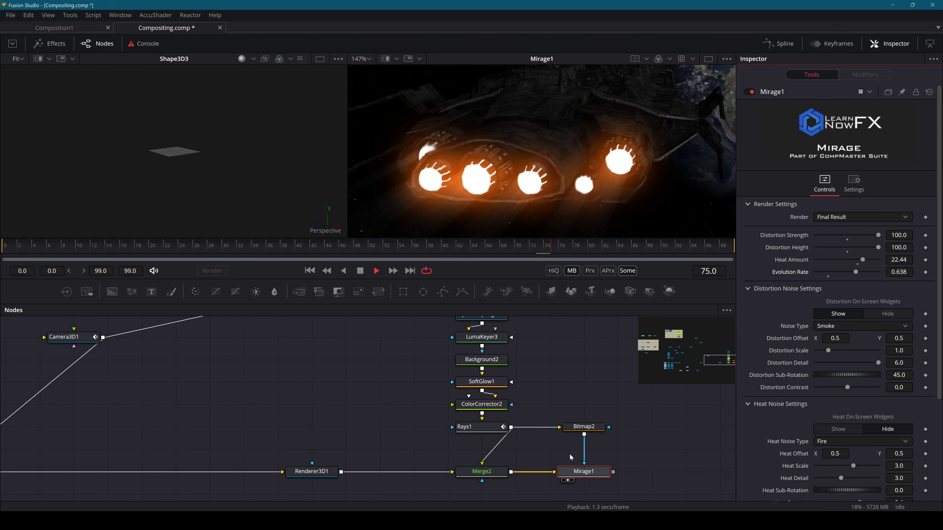
key(space)
Set Mirage1's Wind Direction to the neutral centre option after trying the lower-left direction, and preview the playback
scroll(835, 396, down, 4)
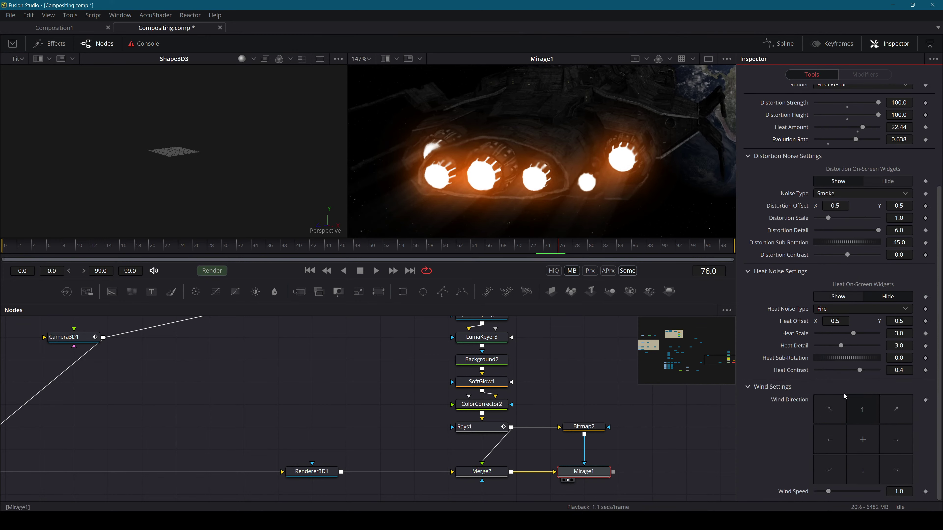
click(833, 474)
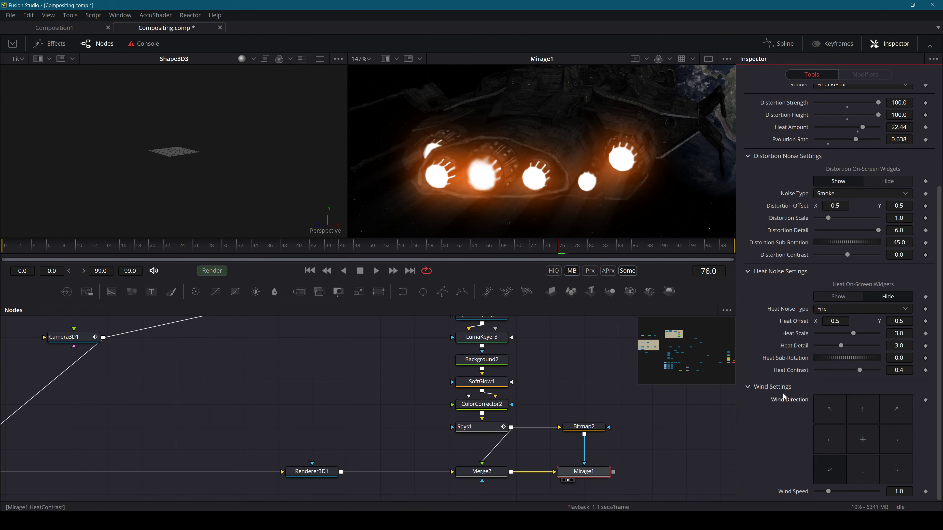
click(861, 438)
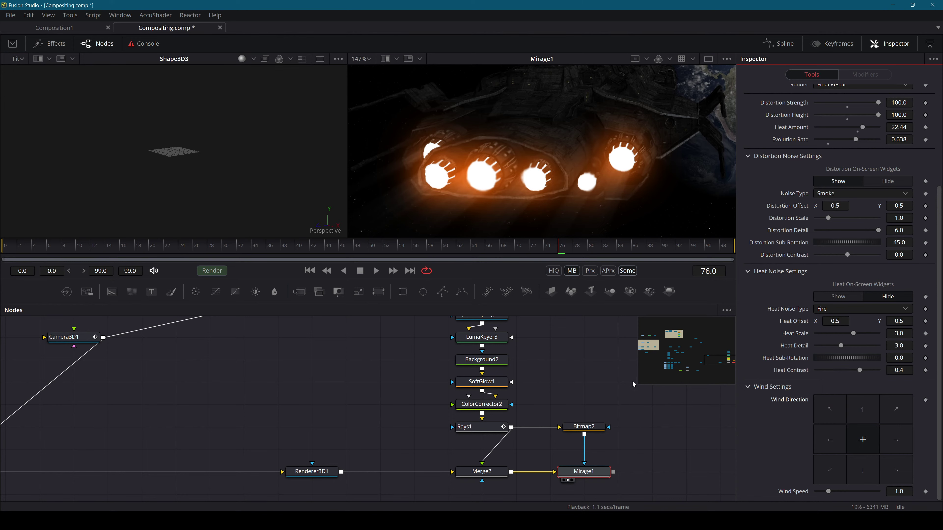
key(space)
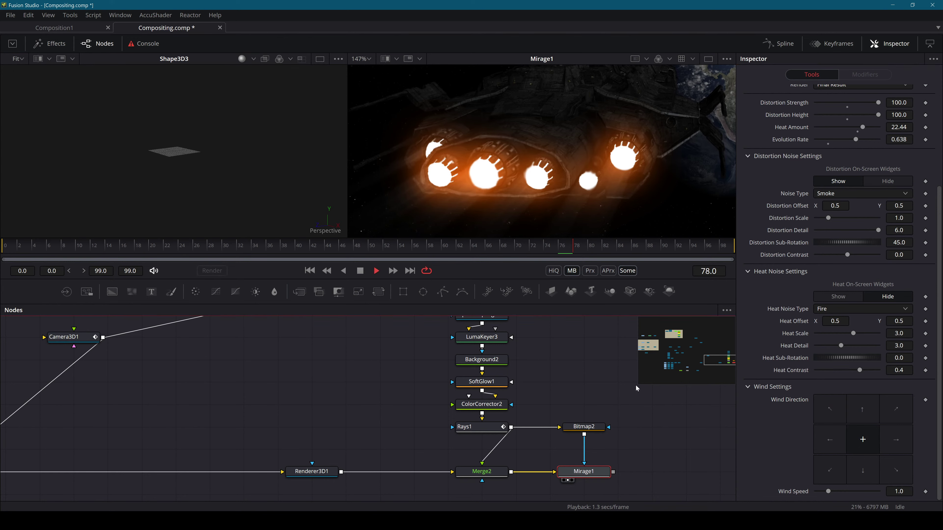
key(space)
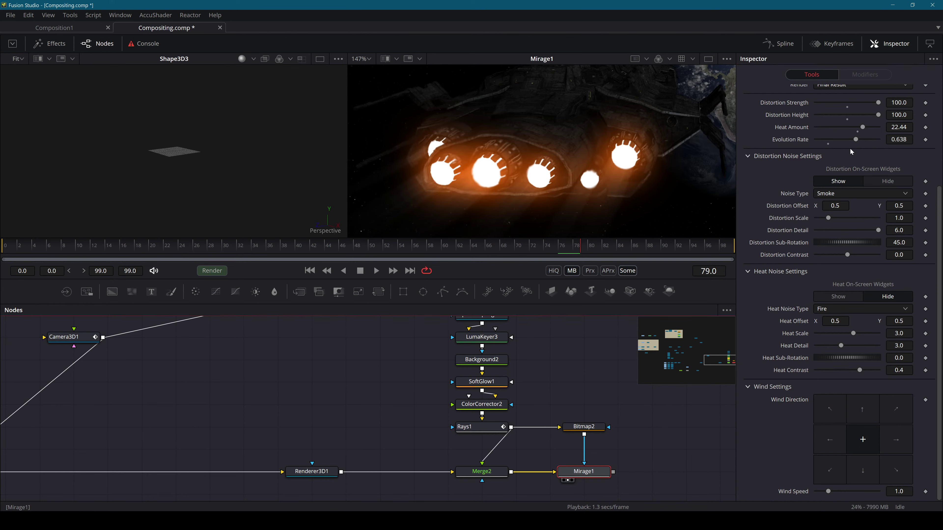
Set Mirage1's Evolution Rate to 0.724, Distortion Scale to 1.89 and Distortion Contrast to 0.11
drag(855, 139, 861, 140)
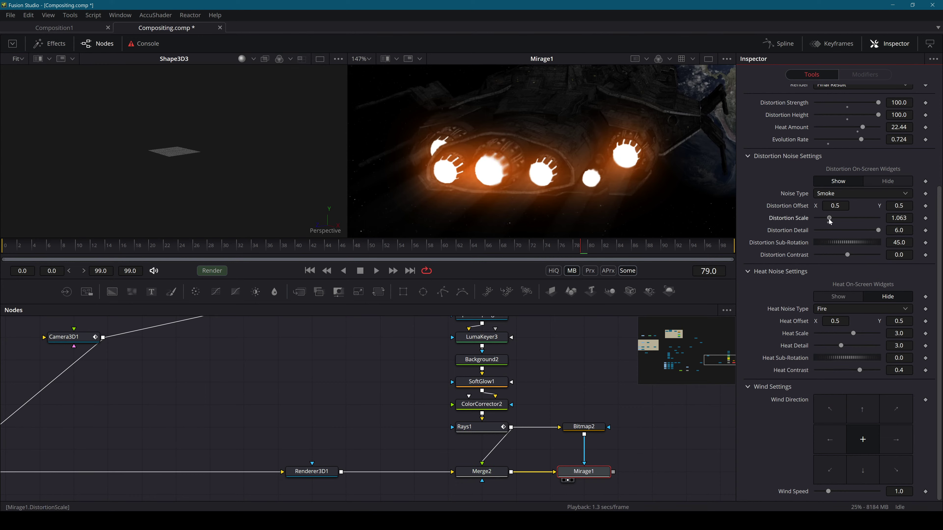
drag(828, 218, 841, 234)
key(space)
key(space)
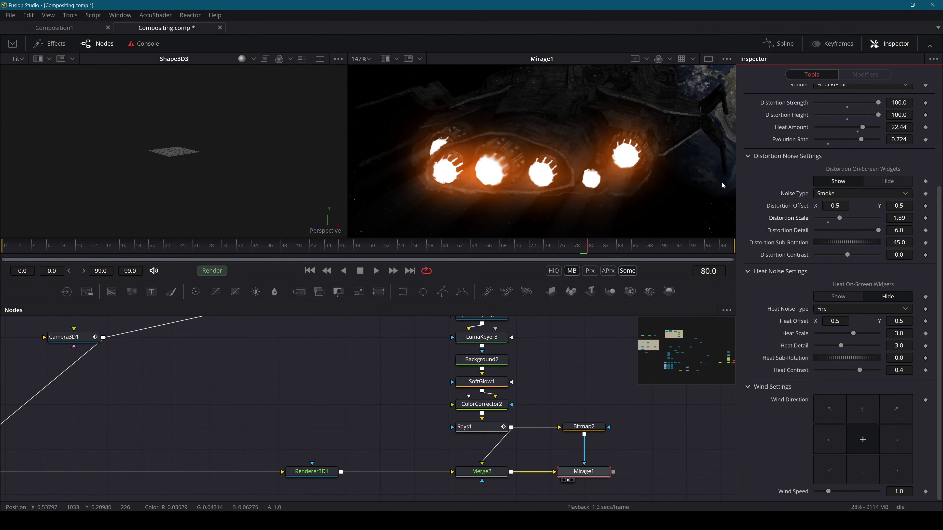
drag(847, 254, 850, 254)
Preview the heat distortion around the engines in playback and save the composition
scroll(629, 191, down, 7)
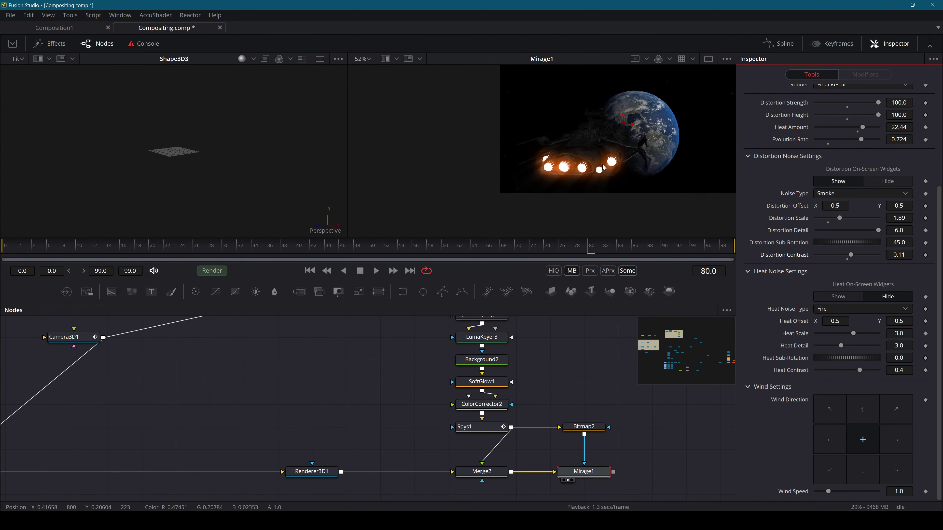
scroll(583, 163, up, 6)
key(space)
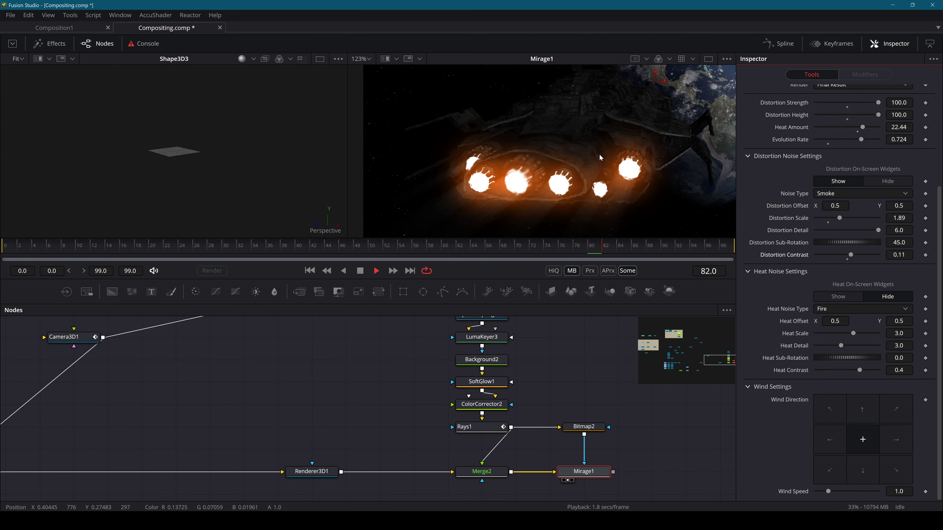
key(space)
key(ctrl+s)
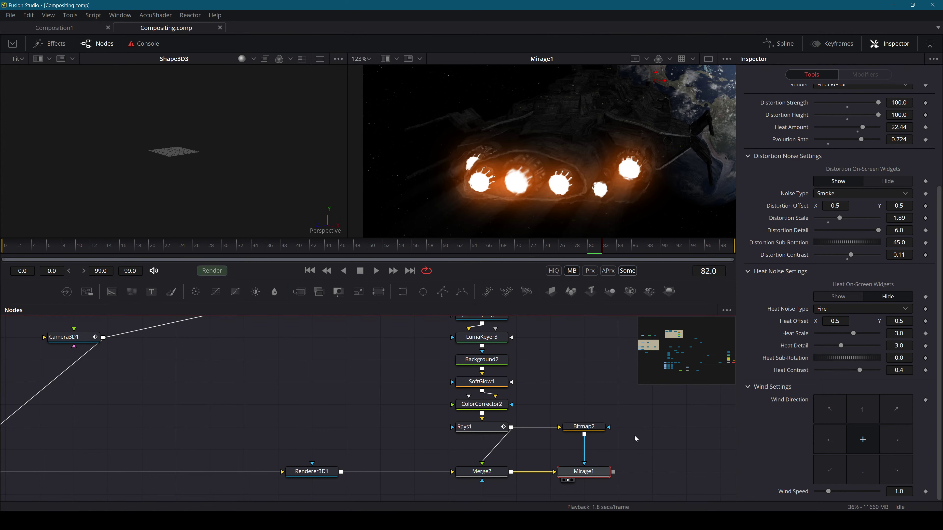
Go to frame 56 and add a LensMasterFlares node after Mirage1
scroll(562, 200, down, 5)
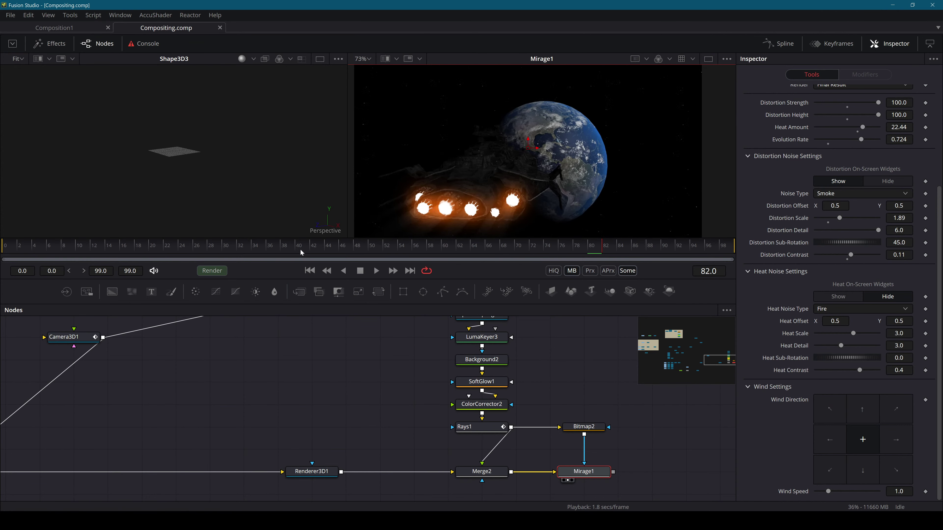
click(413, 246)
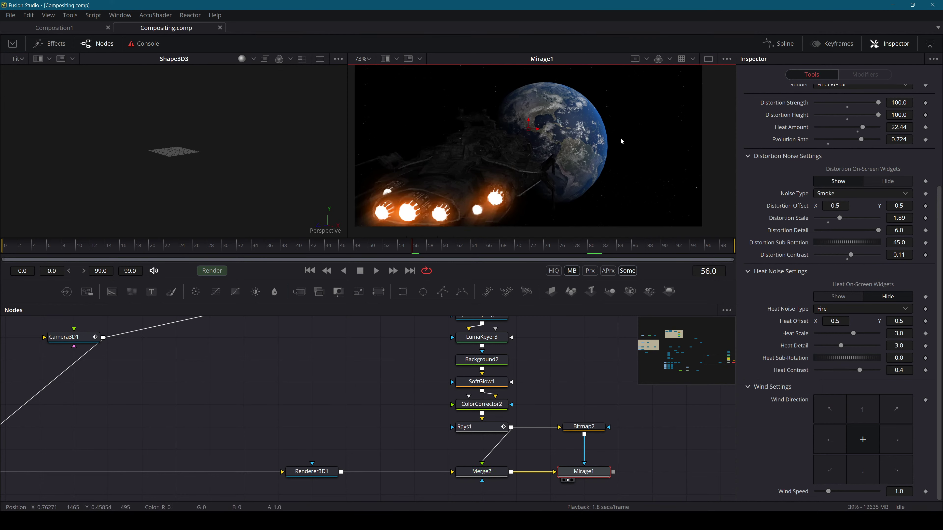
scroll(609, 160, down, 1)
scroll(609, 162, down, 1)
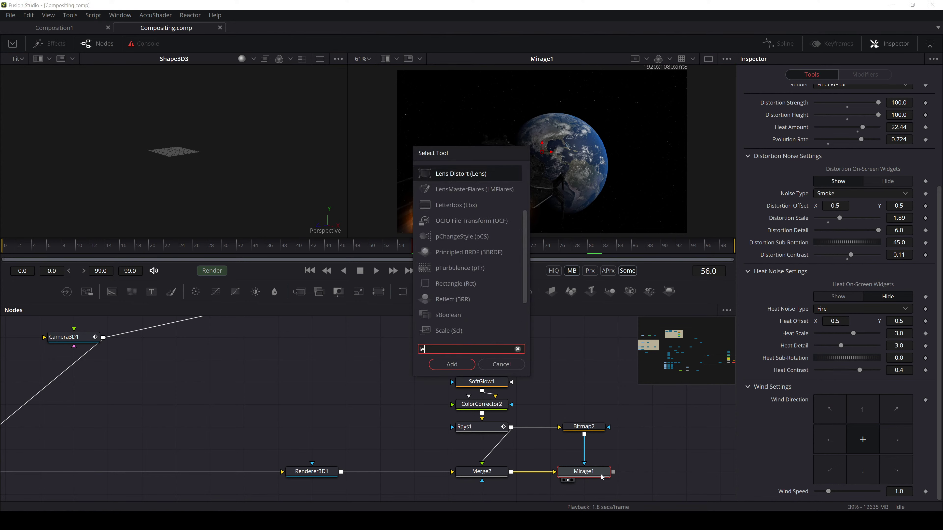
text(lens)
key(Down)
key(Return)
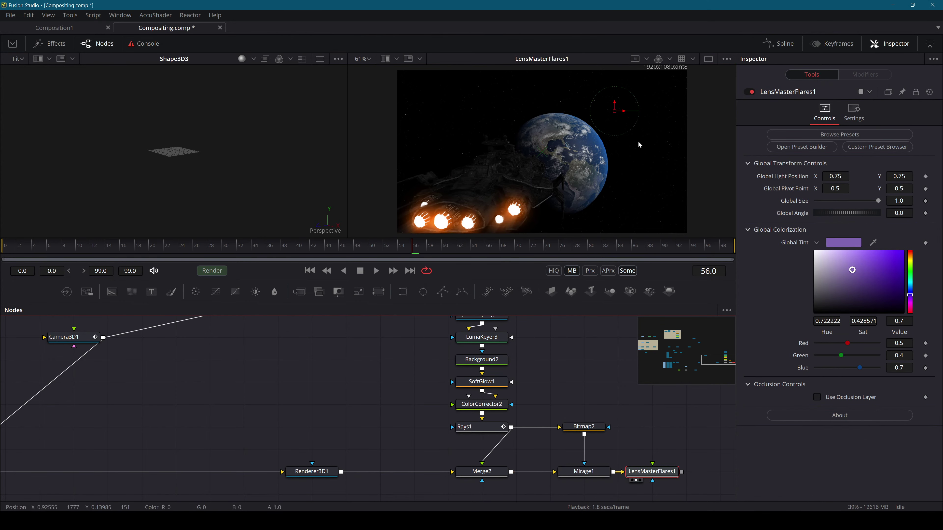
Add the Headlight flare preset after LensMasterFlares1, view it and place its light just outside the image's upper-right corner, at about 1.04, 1.01
click(837, 135)
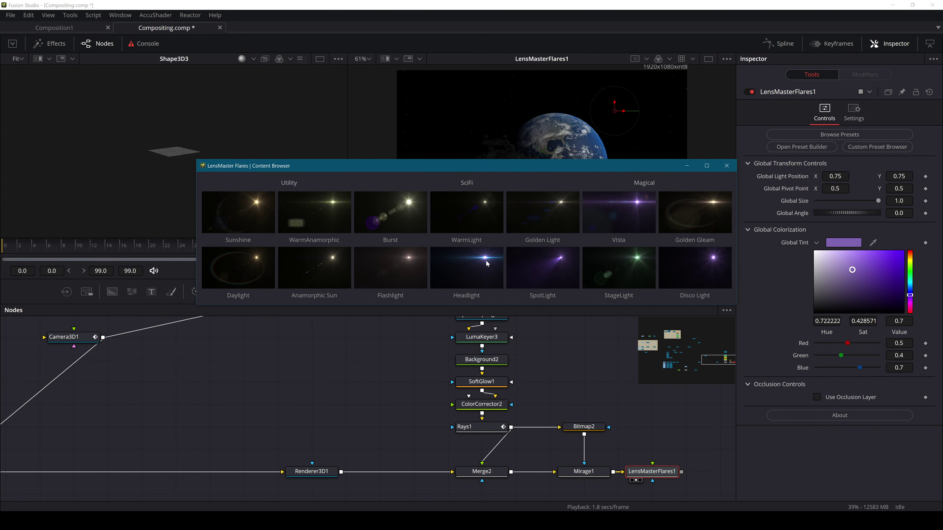
click(725, 167)
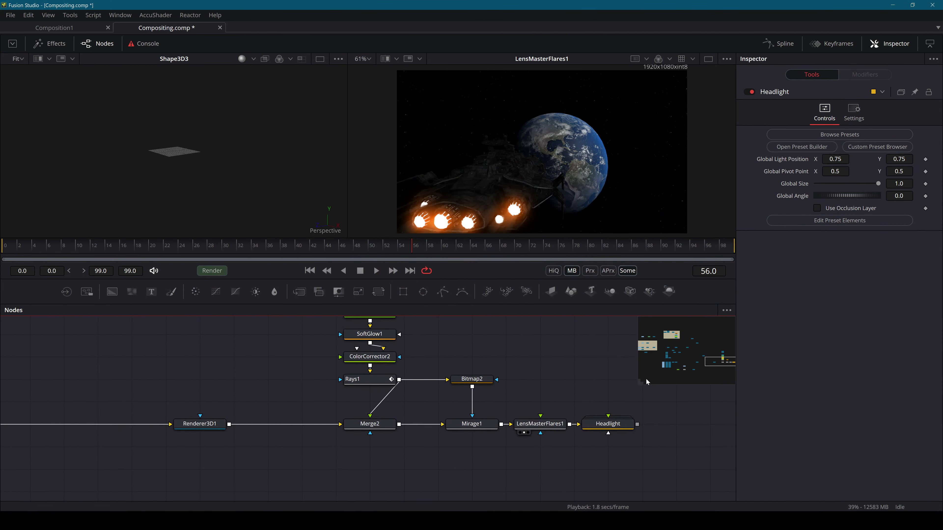
click(608, 424)
key(2)
drag(615, 107, 697, 72)
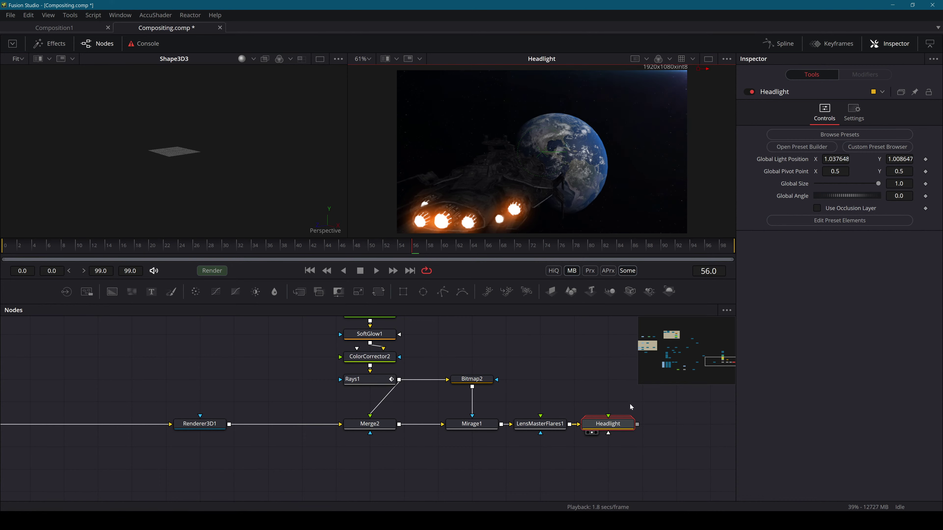
Save the composited frame from the viewer to the Desktop as Thumbnail.jpg in JPEG format
right_click(611, 198)
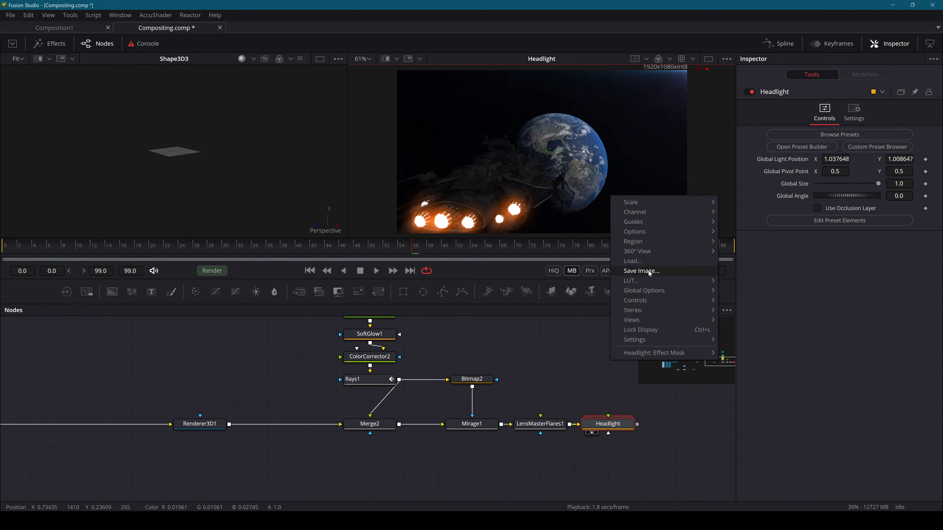
click(631, 271)
key(Escape)
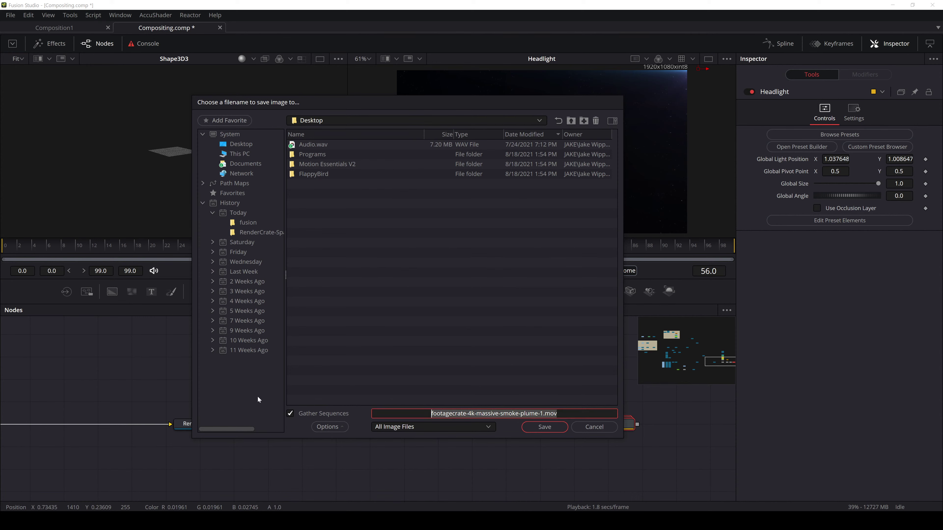
text(Thumbnail)
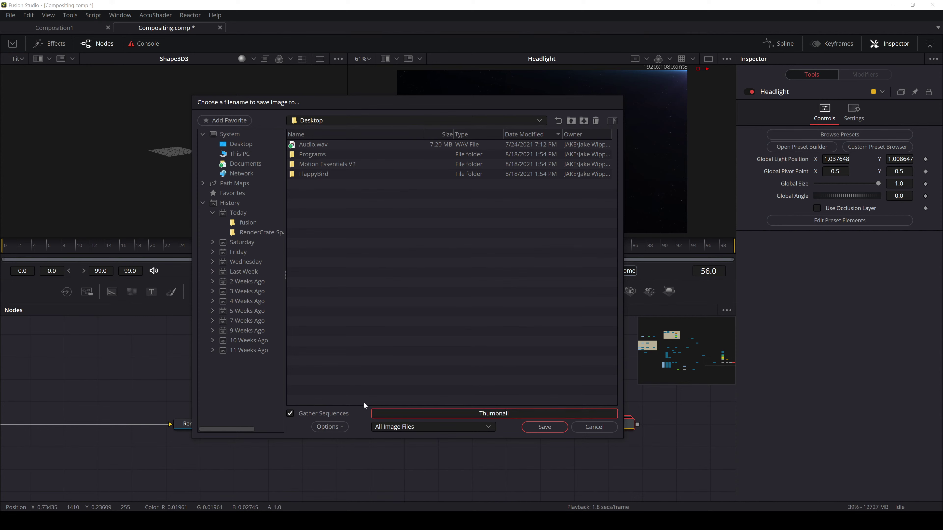
click(409, 427)
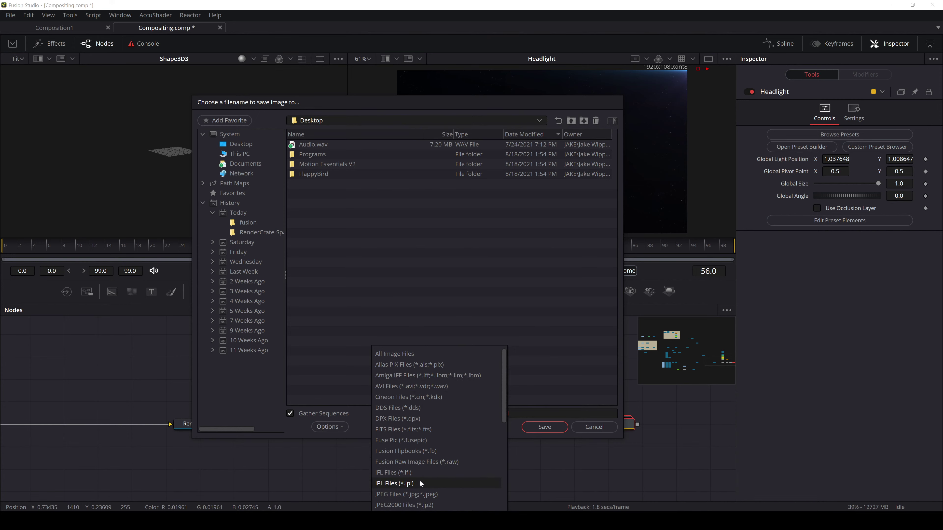
click(424, 495)
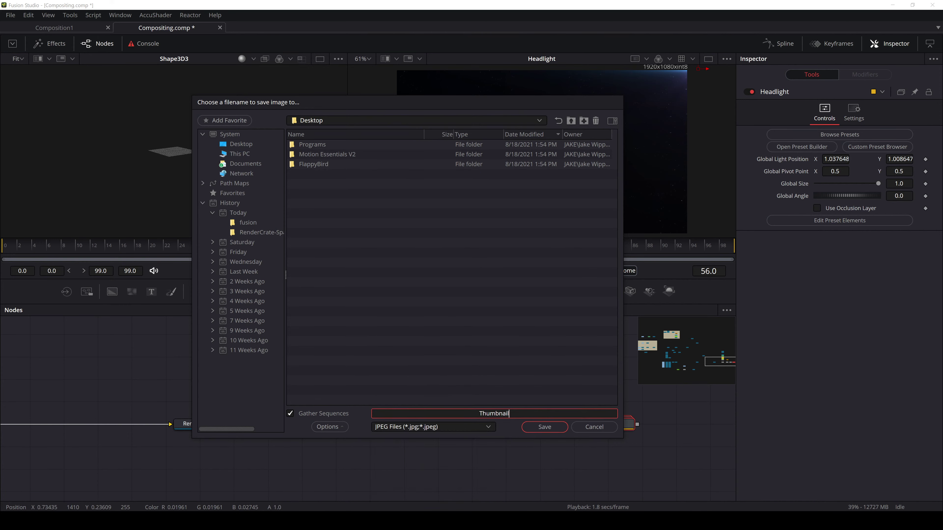
text(.jpg)
key(Return)
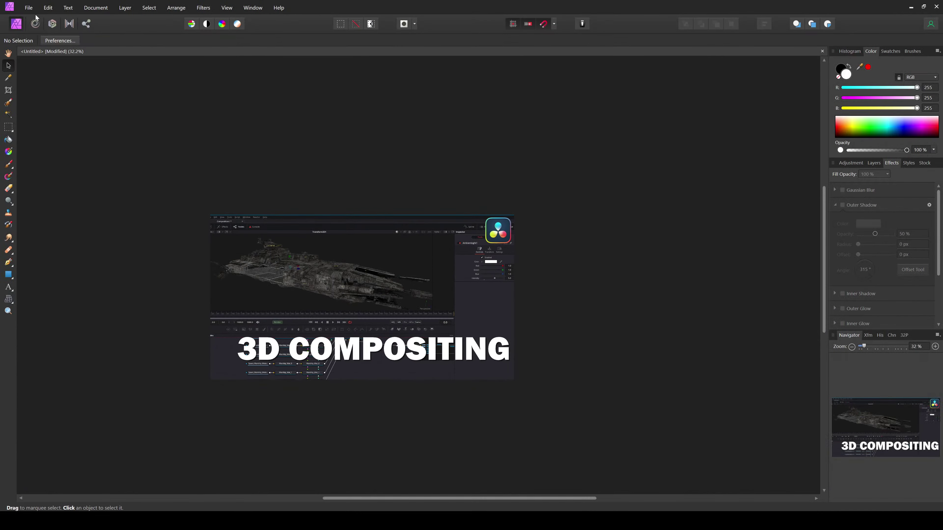
Switch to Affinity Photo and create a new blank 1920 x 1080 px document
click(28, 8)
click(38, 26)
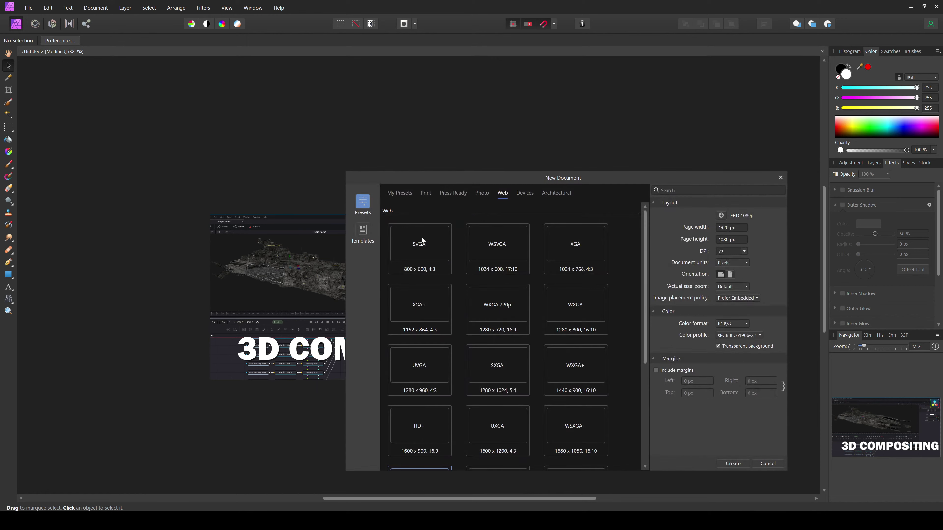
click(411, 191)
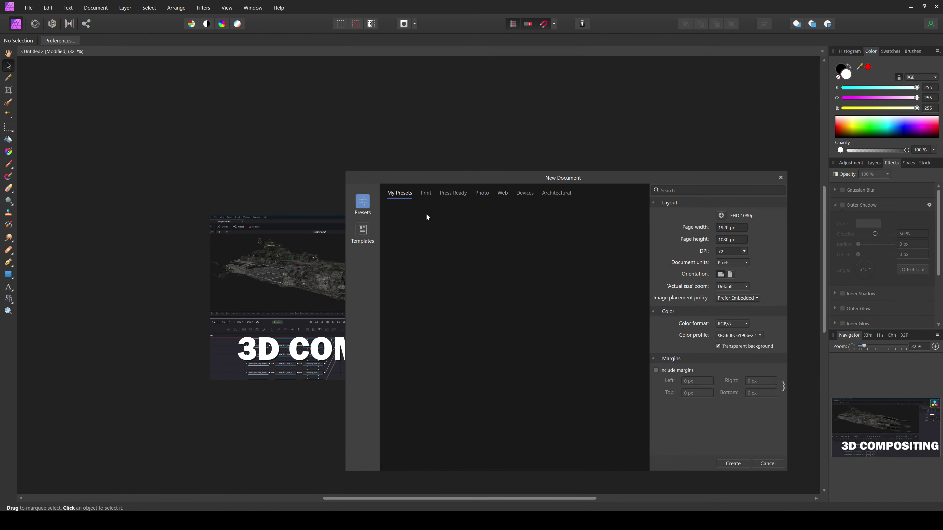
click(425, 193)
click(733, 463)
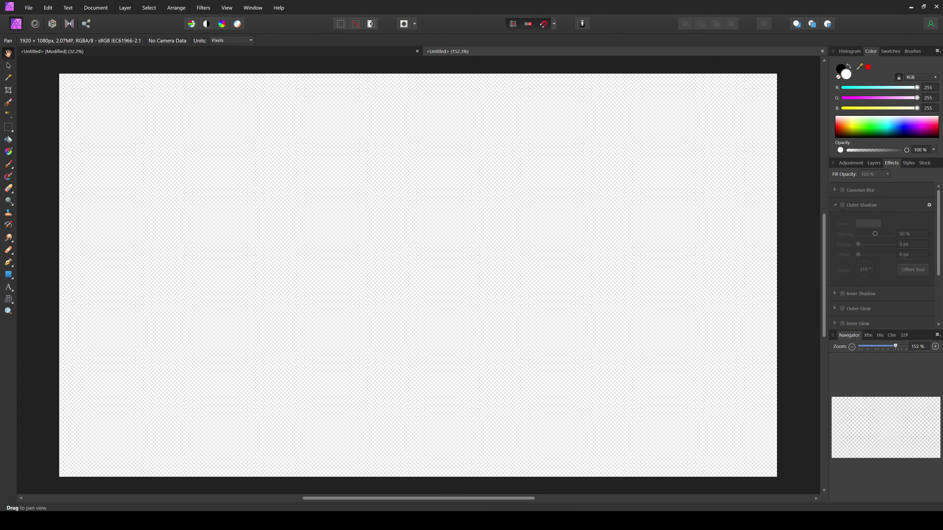
In the existing 3D COMPOSITING thumbnail document, delete the background screenshot and place Thumbnail.jpg in the canvas's upper-left corner
click(115, 52)
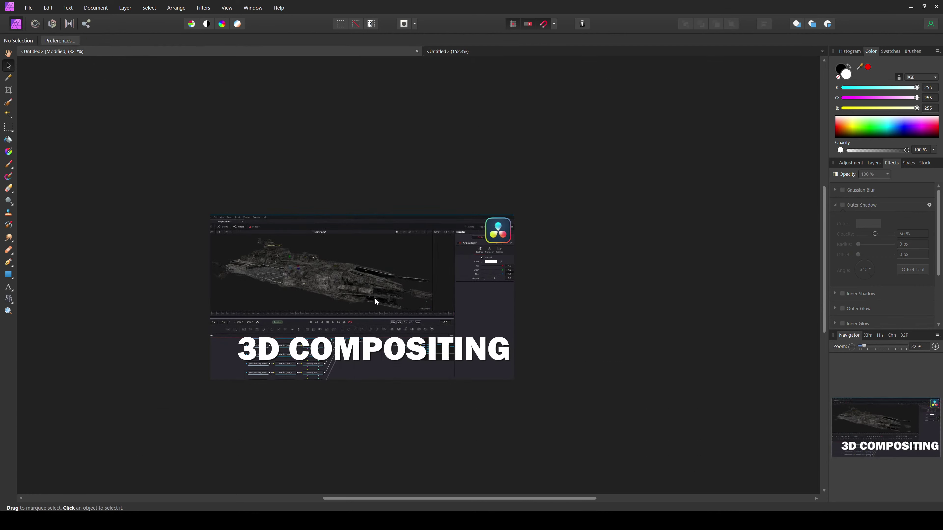
key(v)
click(379, 306)
key(Delete)
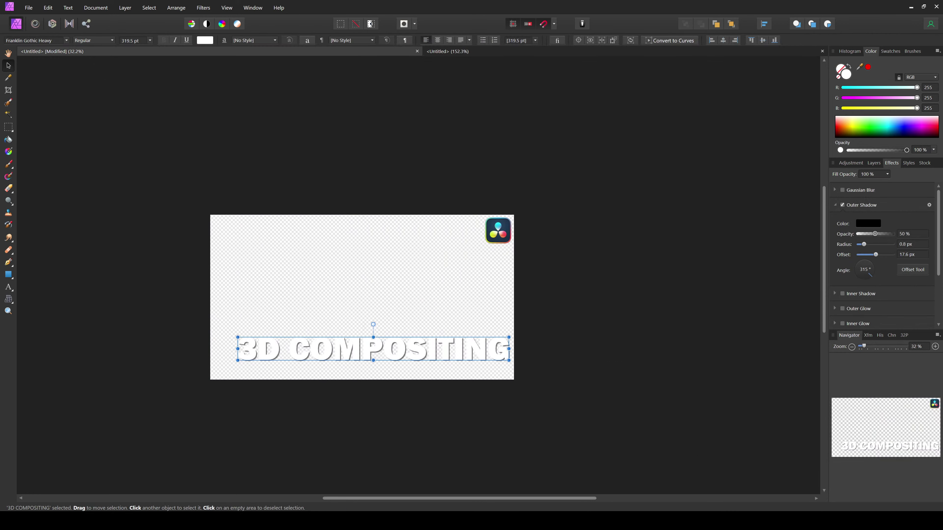
drag(386, 208, 247, 232)
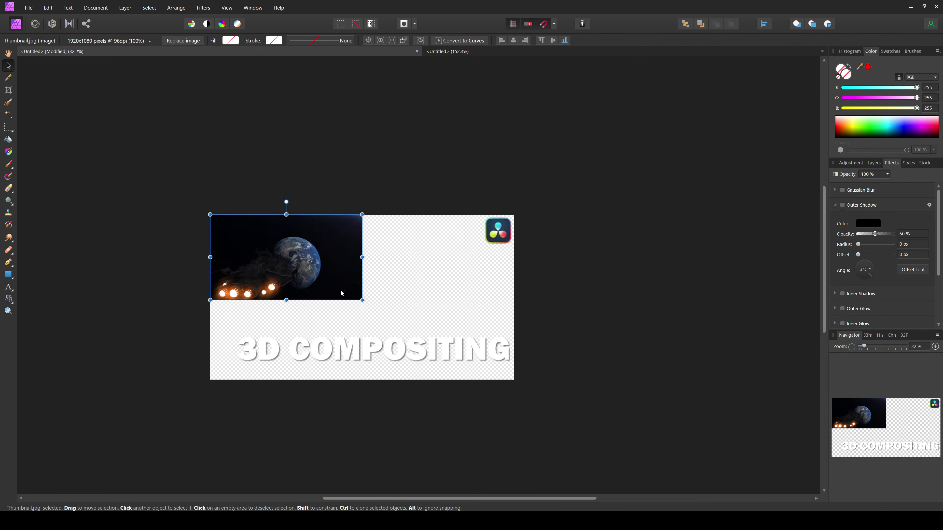
Enlarge Thumbnail.jpg to cover the full canvas width and move its layer beneath the logo and title
drag(362, 300, 522, 368)
click(873, 163)
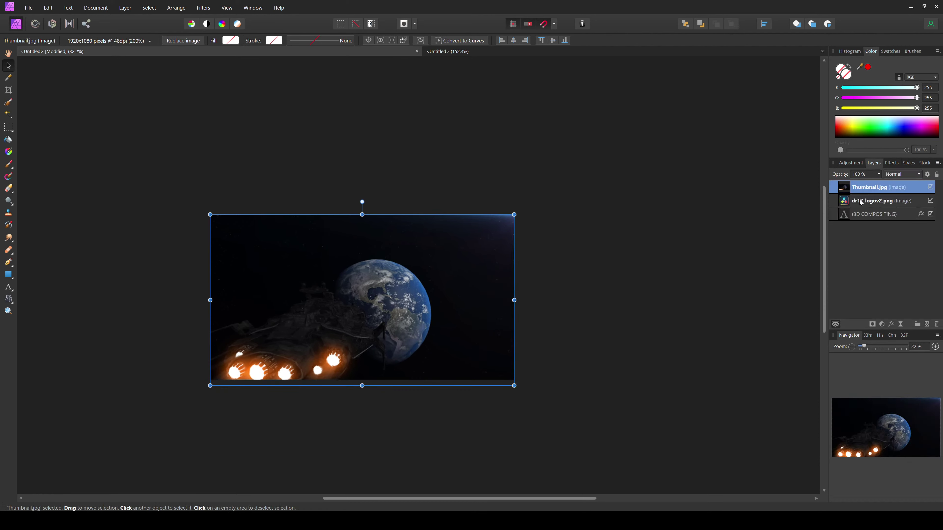
drag(865, 187, 857, 245)
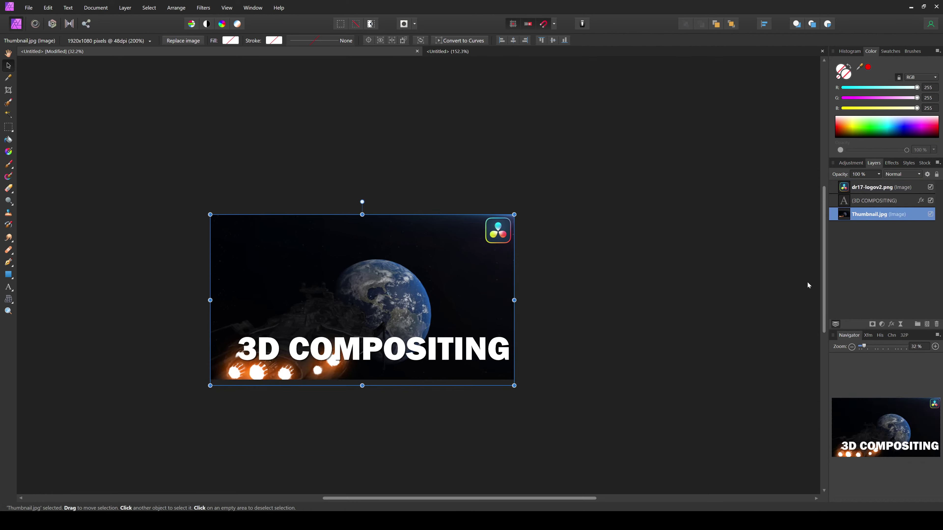
click(723, 293)
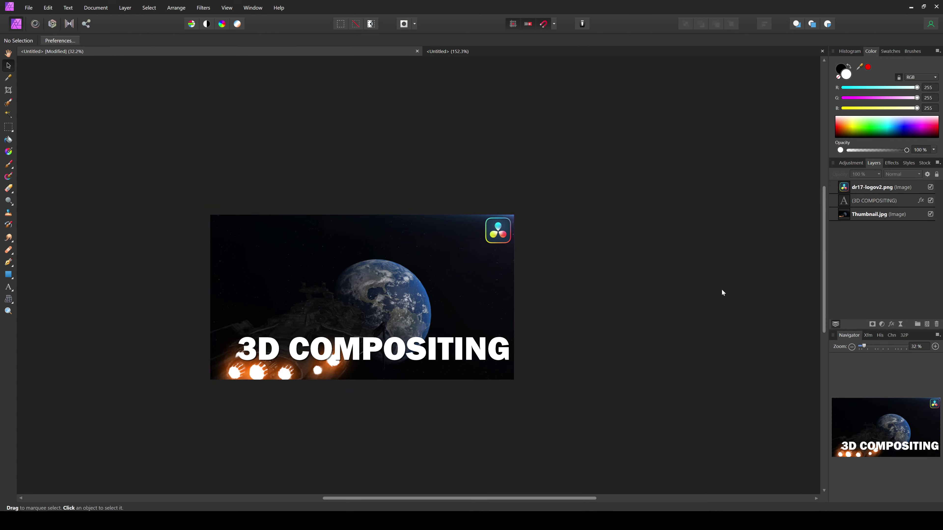
Shrink the 3D COMPOSITING title to about 266.3 pt and move it to the upper-left of the image, above Earth
click(457, 304)
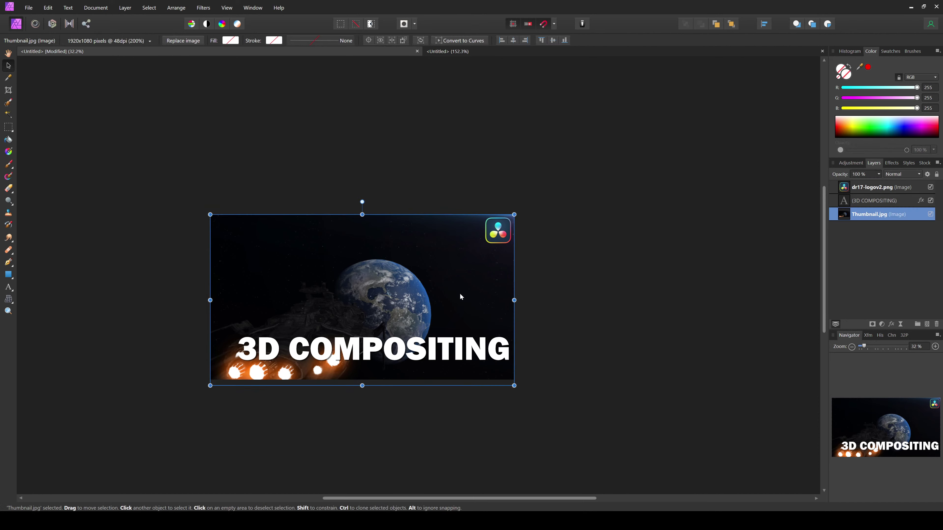
click(441, 351)
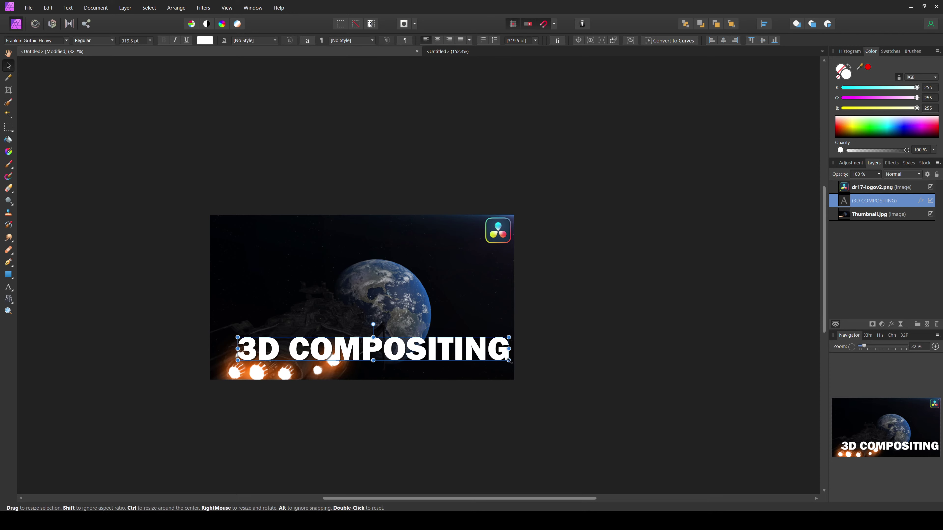
drag(440, 351, 422, 241)
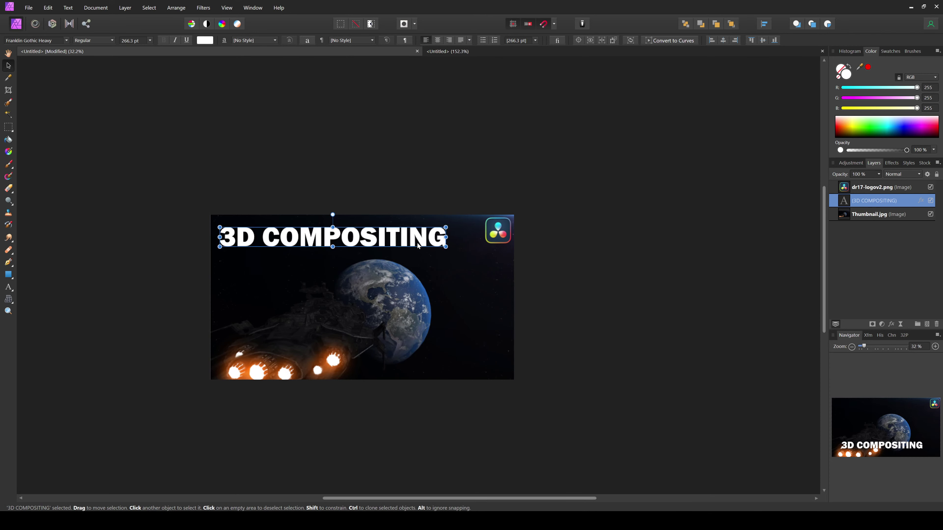
click(364, 283)
Export the whole thumbnail design as a 3840 x 2090 px JPEG
click(29, 7)
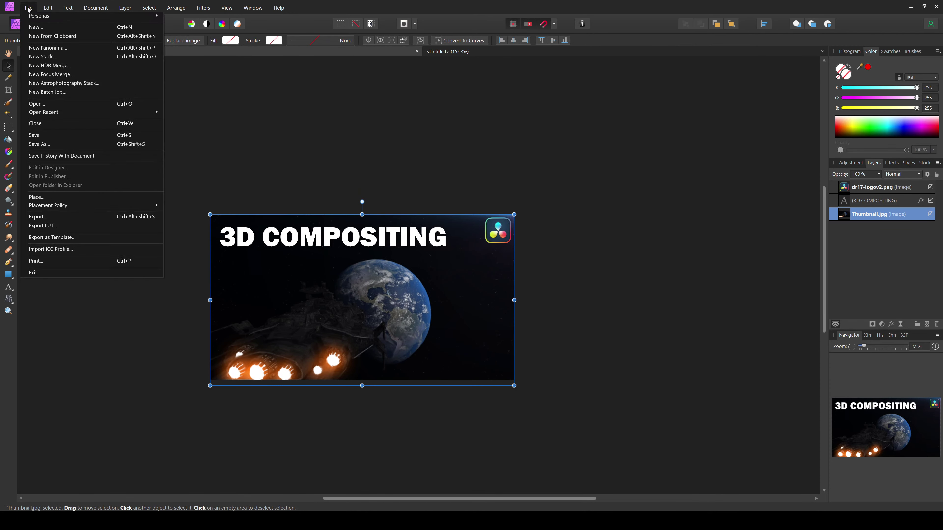
click(38, 217)
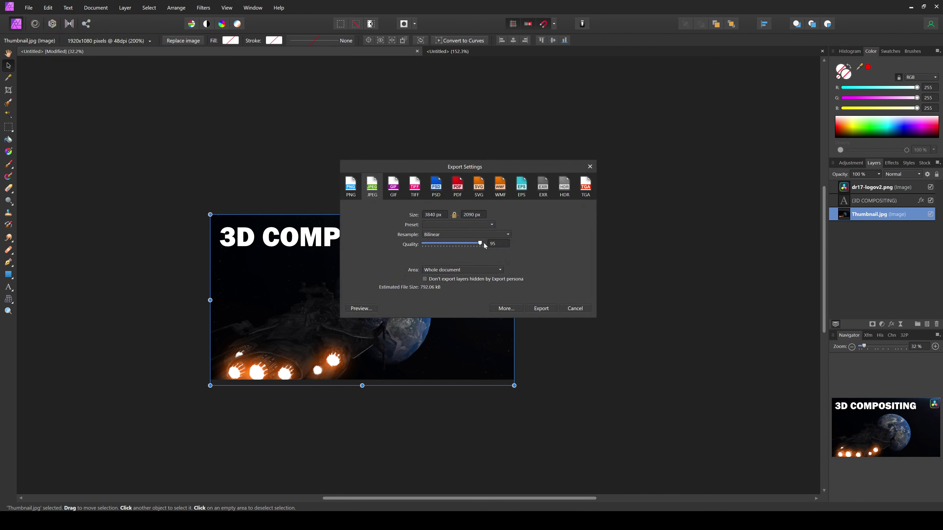
drag(484, 243, 484, 243)
click(541, 308)
key(Return)
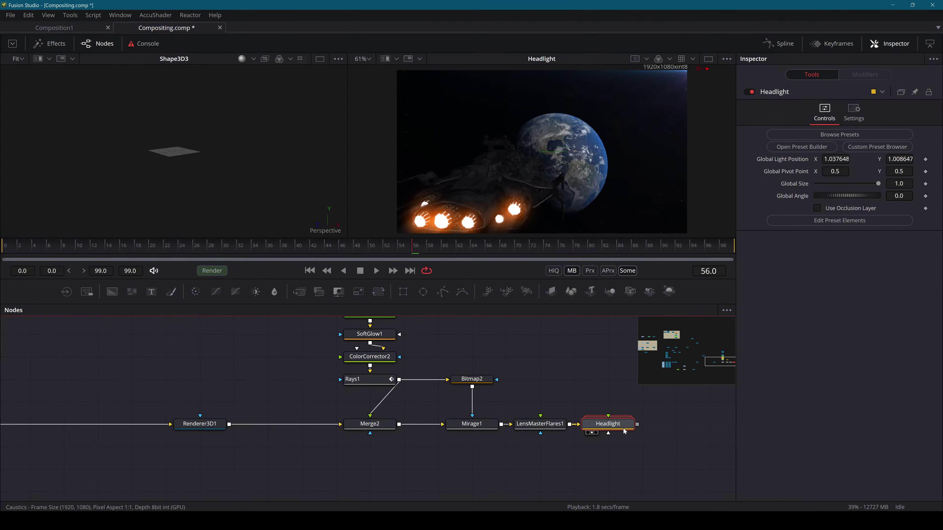
Switch back to Fusion Studio and add a Saver node after the Headlight node
key(ctrl+space)
text(saver)
key(Return)
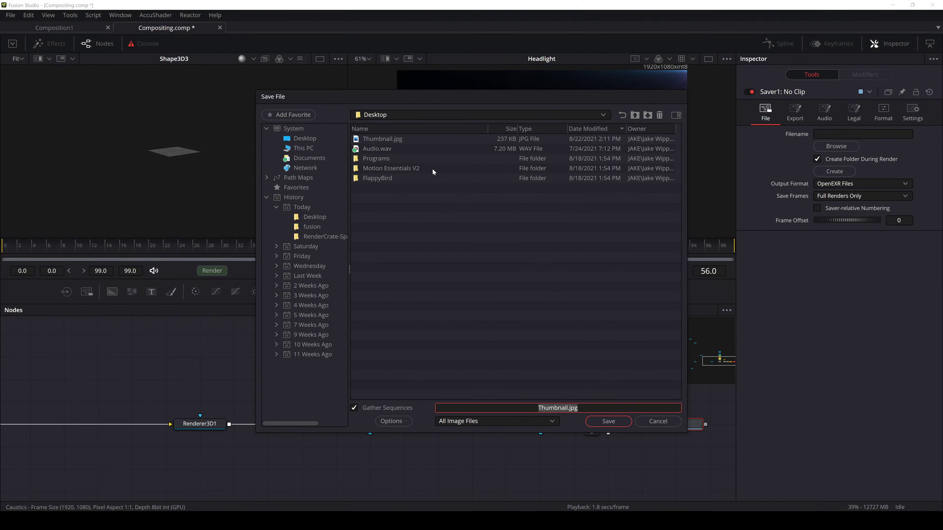
Create a folder named Export on the SSD 1 (I:) drive and open it as the save location
click(302, 148)
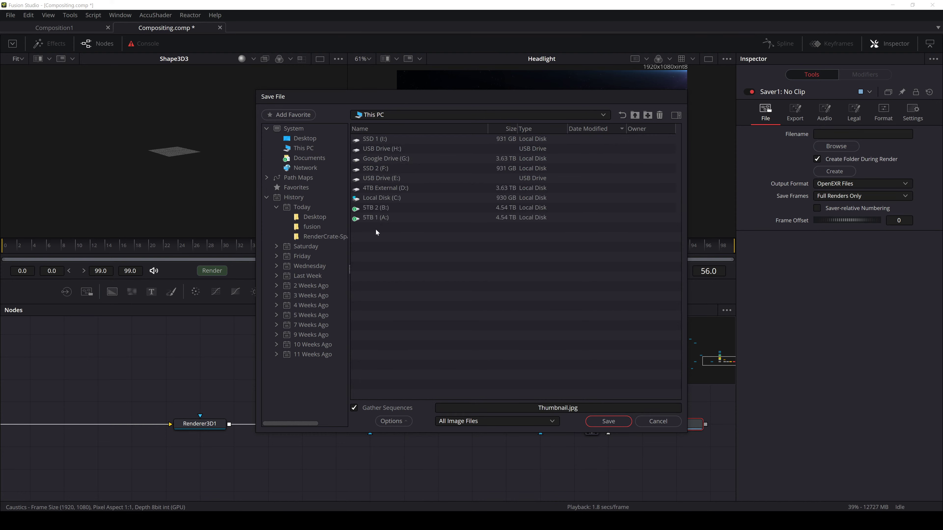
click(382, 143)
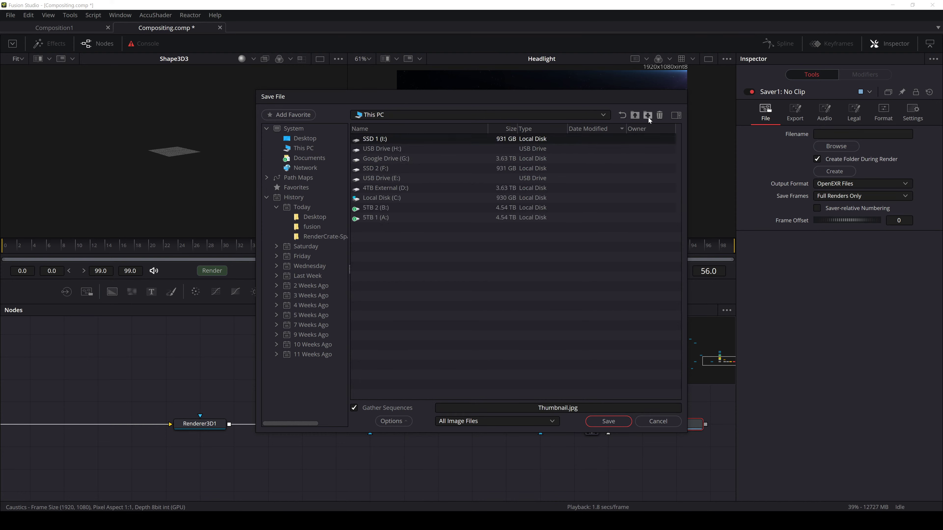
double_click(543, 137)
click(647, 115)
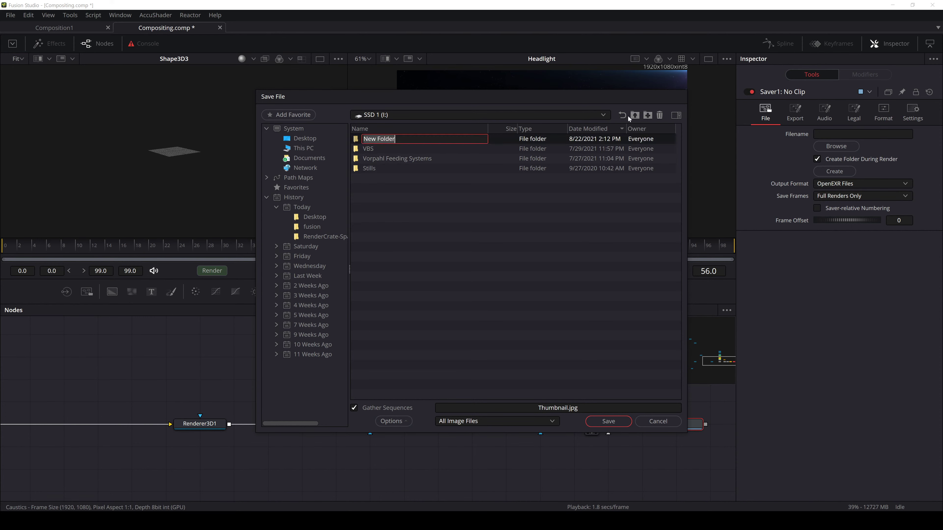
text(Export)
key(Return)
double_click(378, 140)
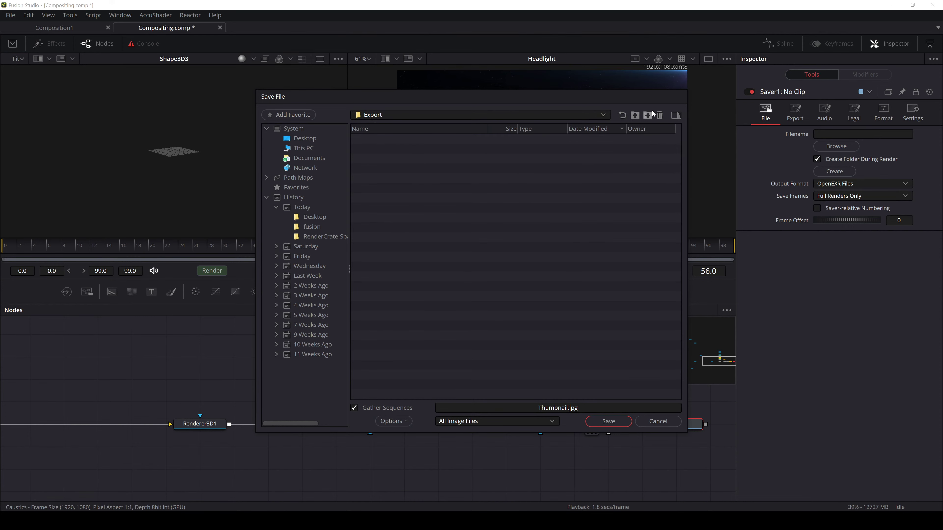
Create a subfolder named Export 1 inside the Export folder and open it
click(646, 115)
text(Ex[pr)
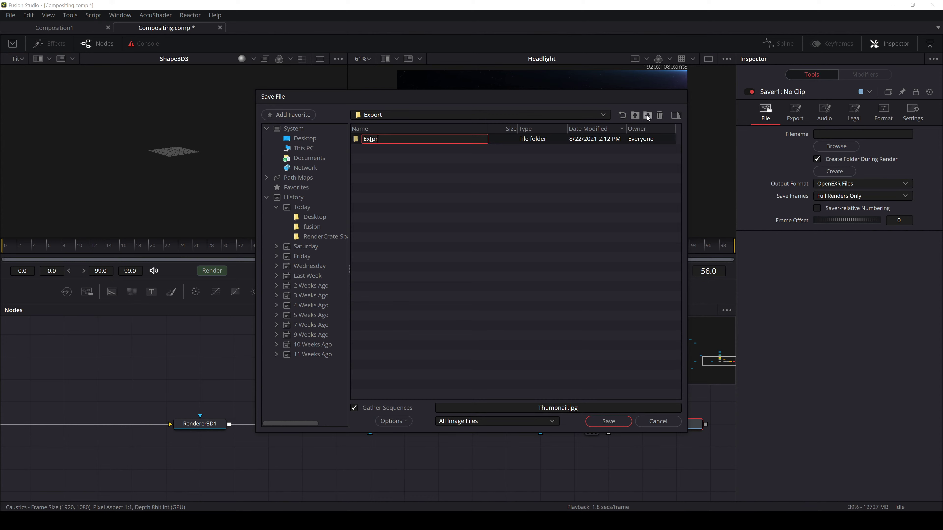
key(BackSpace)
key(BackSpace)
key(BackSpace)
key(BackSpace)
text(xport 1)
key(Return)
double_click(436, 140)
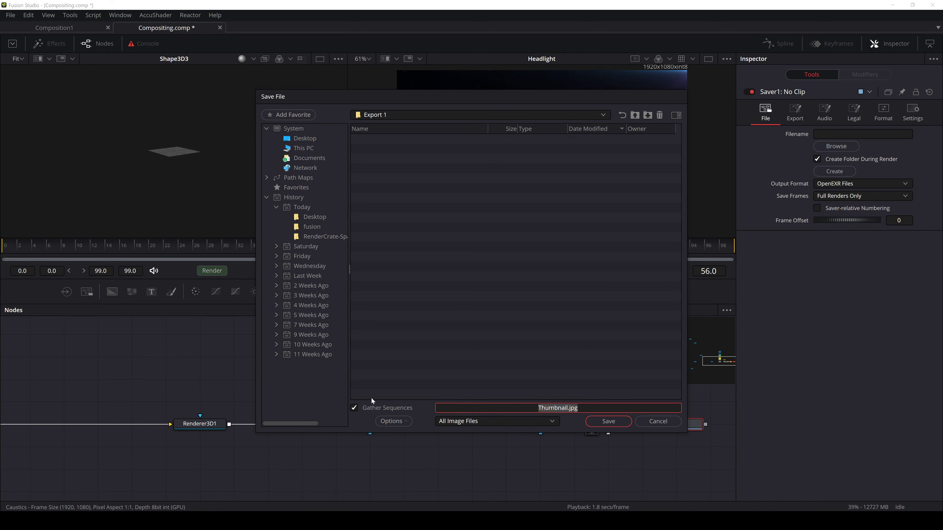
Set the Saver's output file to Export 1.jpg in JPEG format and start rendering the composition
text(Export 1.jpg)
click(443, 423)
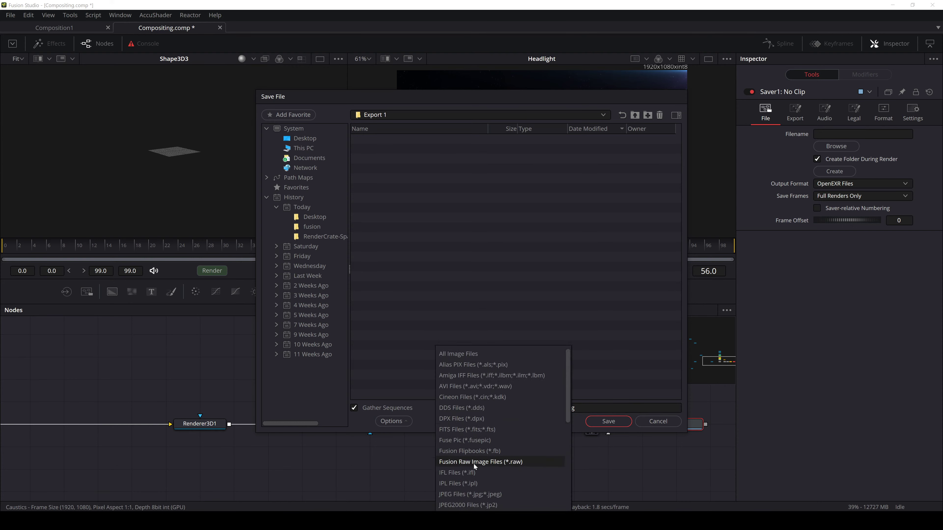
click(483, 496)
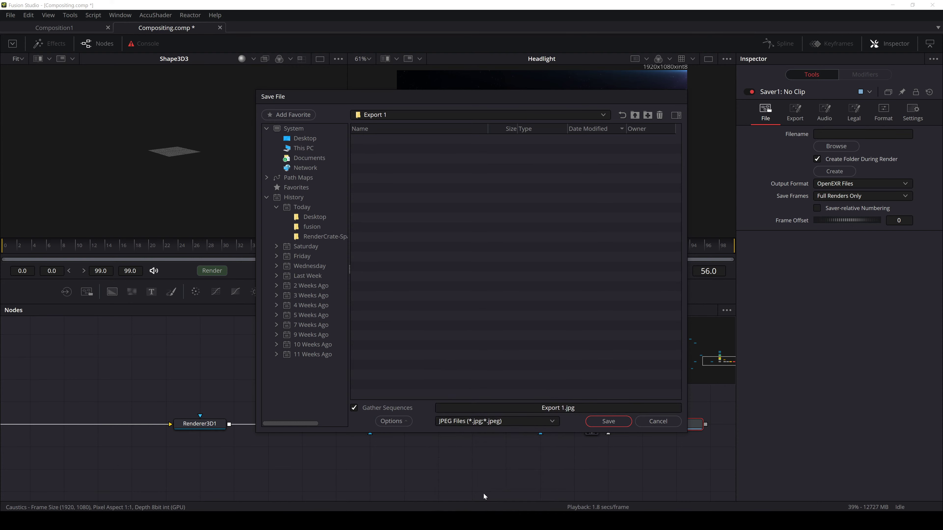
click(608, 421)
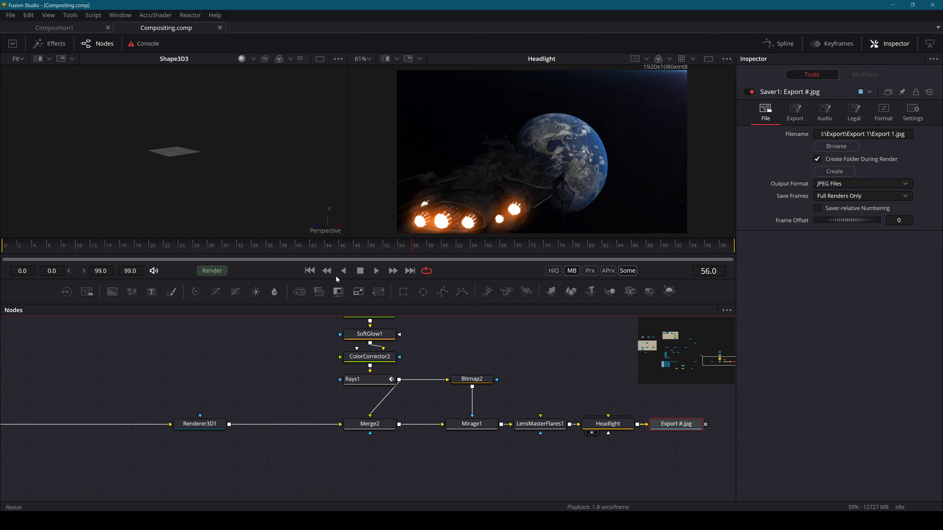
click(212, 270)
click(534, 344)
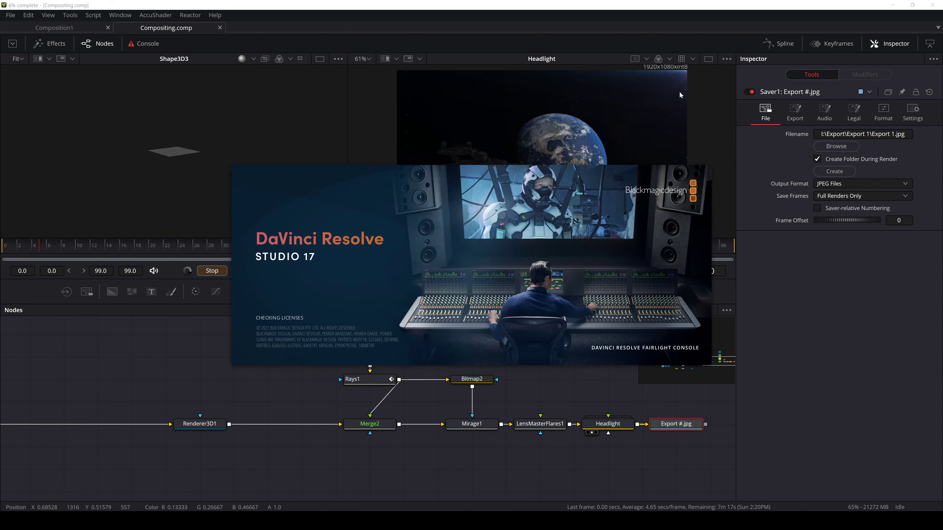
Cancel the running render and delete the Saver node after Headlight
click(221, 271)
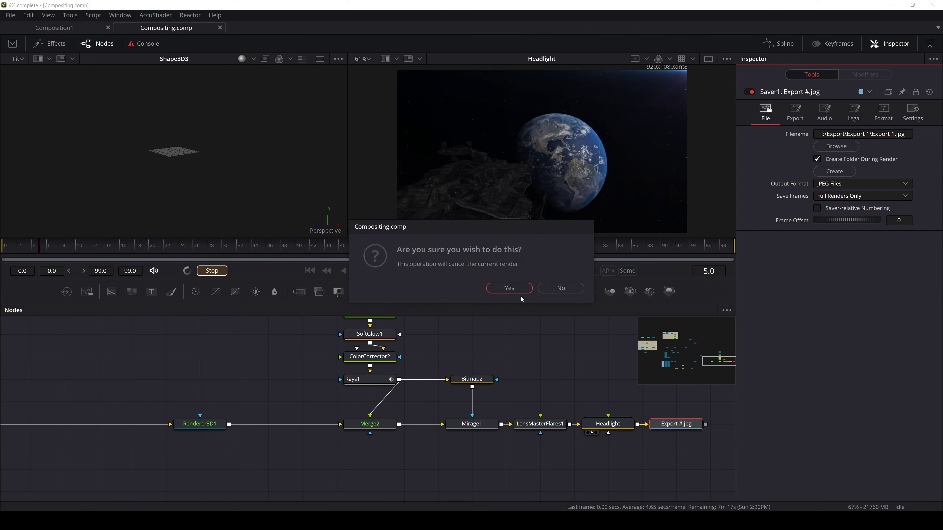
click(507, 288)
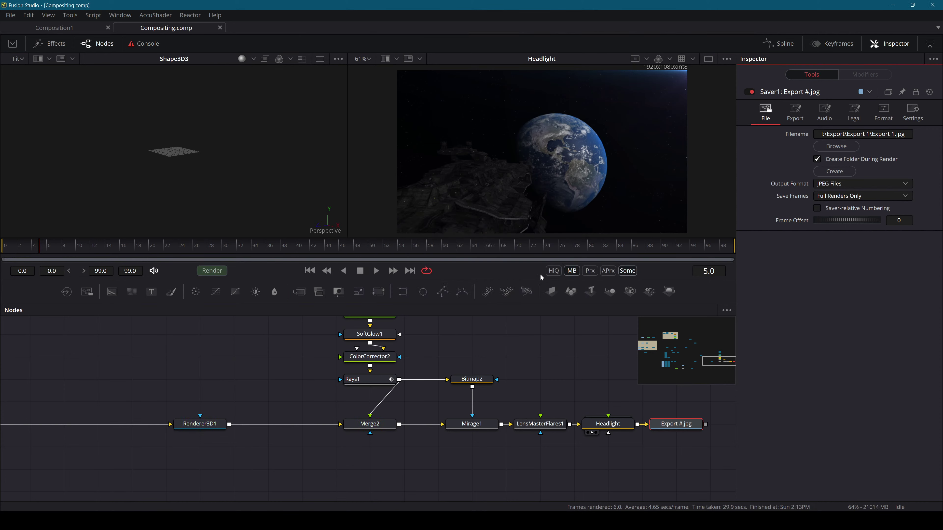
key(Delete)
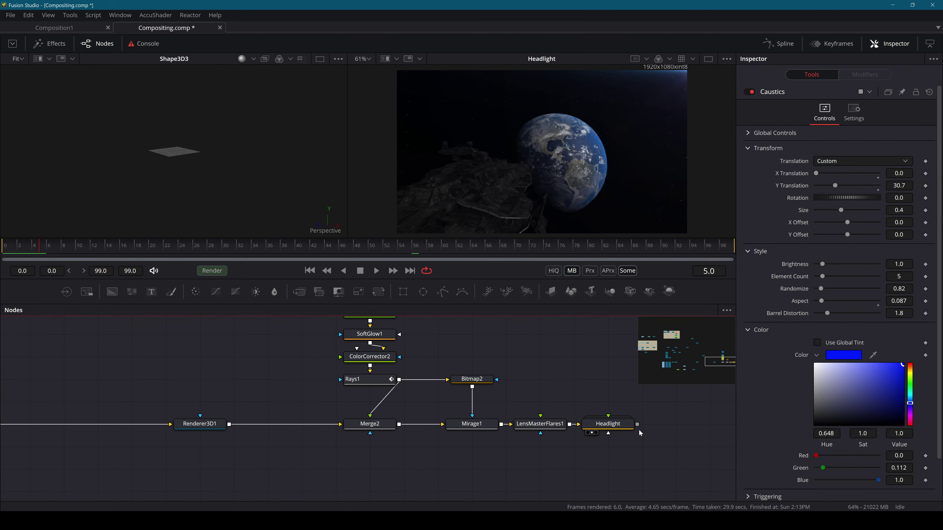
Delete the LensMasterFlares1 and Headlight nodes after Mirage1, go to frame 58, and save the composition
drag(635, 445, 514, 388)
key(Delete)
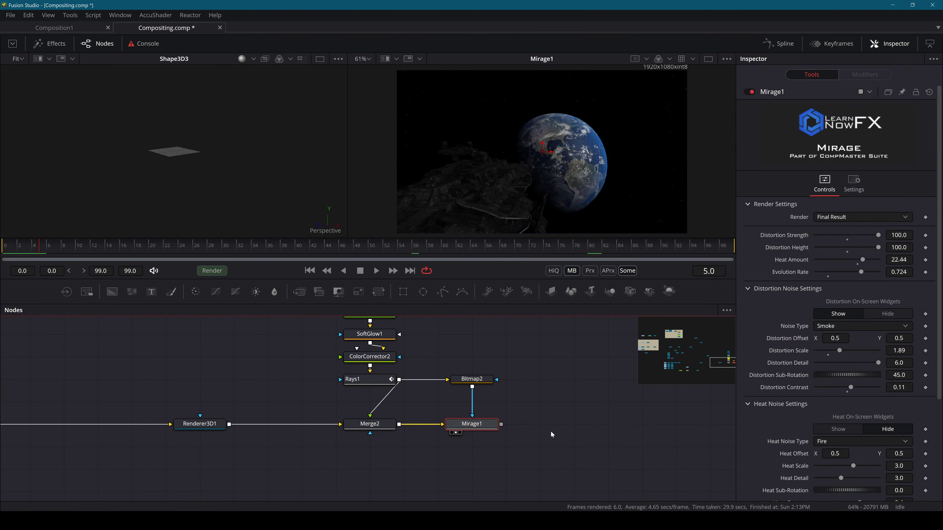
click(428, 248)
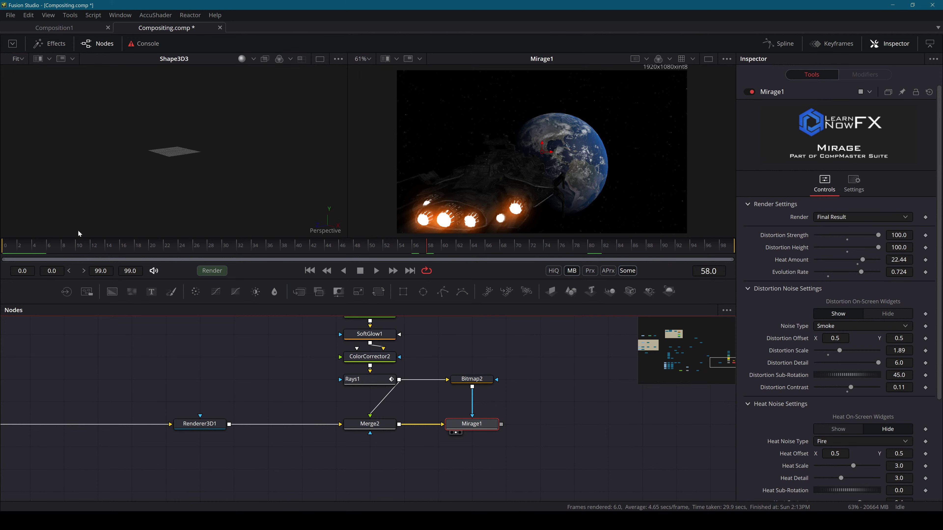
click(547, 385)
key(ctrl+s)
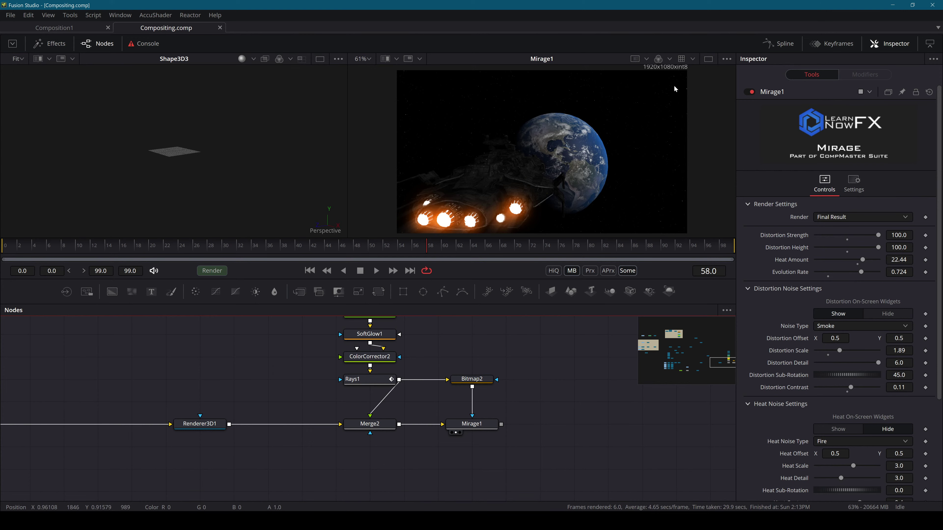
Show the Merge3D1 scene in the 3D viewer in place of Shape3D3
click(472, 424)
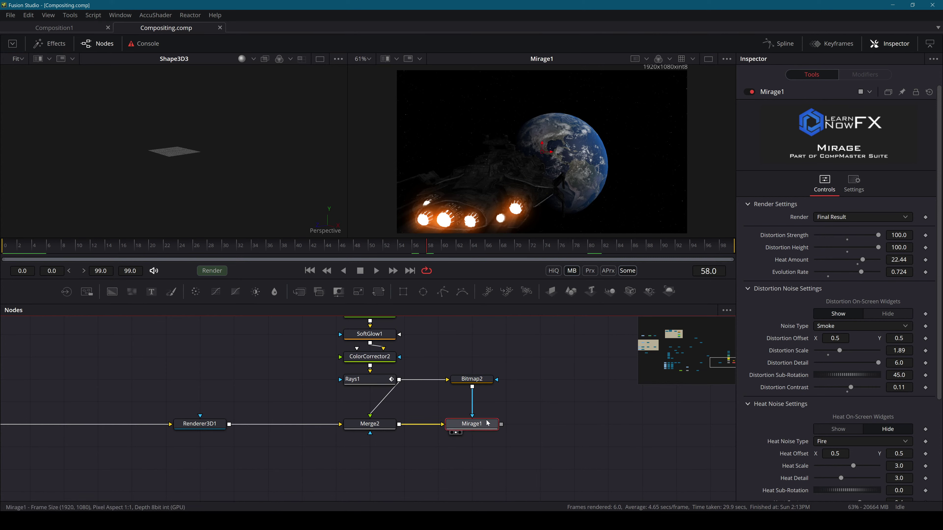
scroll(382, 388, down, 5)
scroll(316, 451, up, 5)
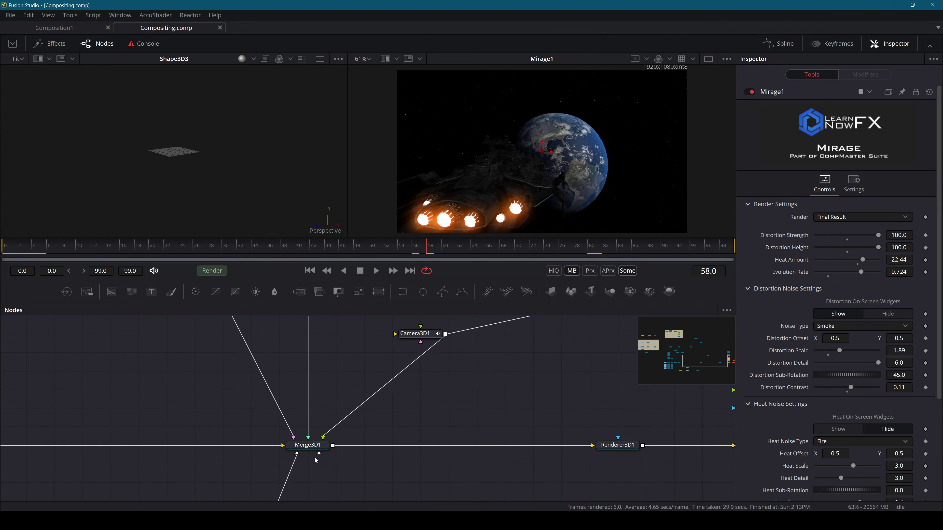
click(316, 450)
key(1)
scroll(206, 144, down, 5)
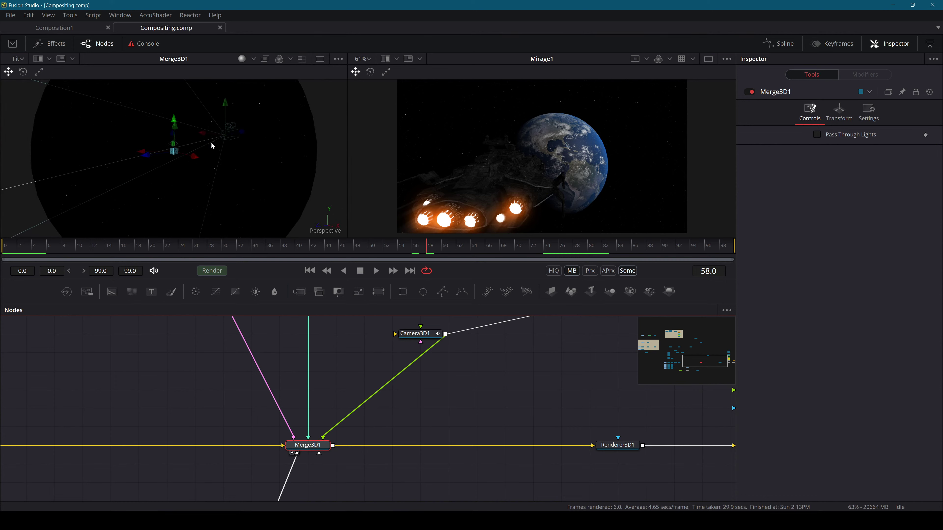
drag(213, 145, 307, 148)
scroll(171, 156, up, 6)
drag(151, 165, 237, 186)
scroll(227, 171, down, 5)
scroll(265, 173, up, 5)
drag(411, 369, 489, 323)
scroll(489, 323, down, 2)
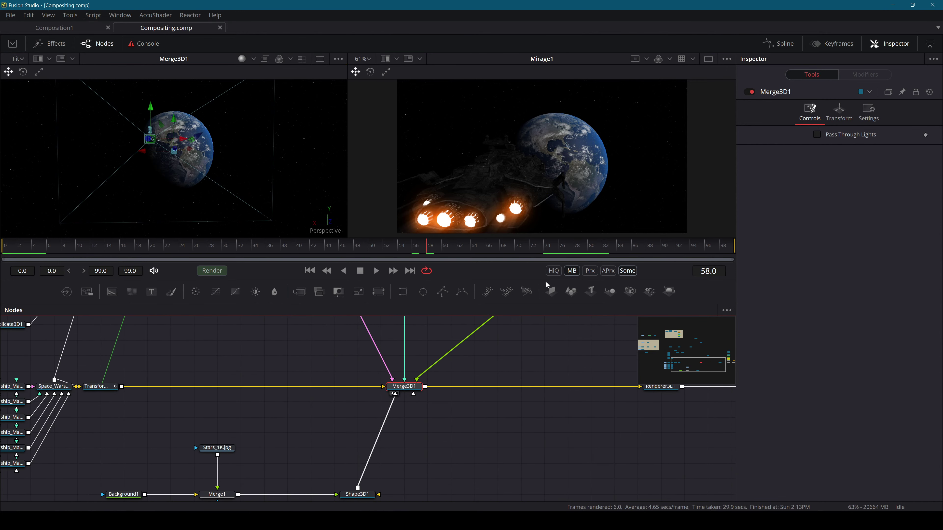
Add a Shape 3D node named SUN, connect it to Merge3D1, and set its shape to Sphere
drag(570, 291, 500, 489)
key(F2)
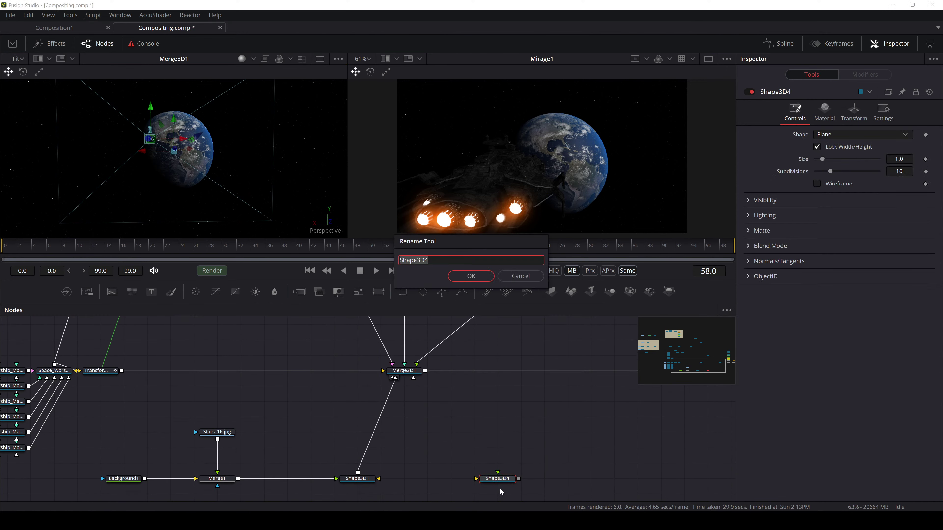
text(SUN)
key(Return)
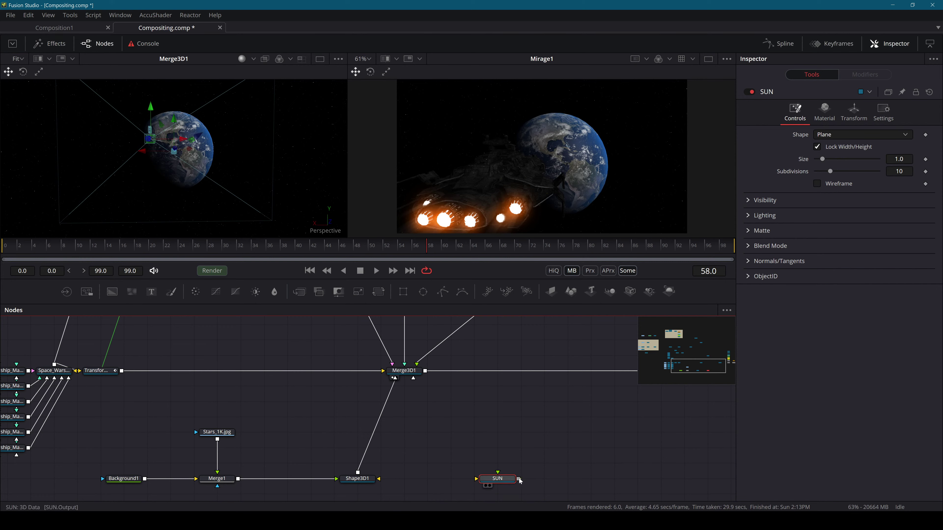
drag(518, 479, 405, 370)
click(843, 134)
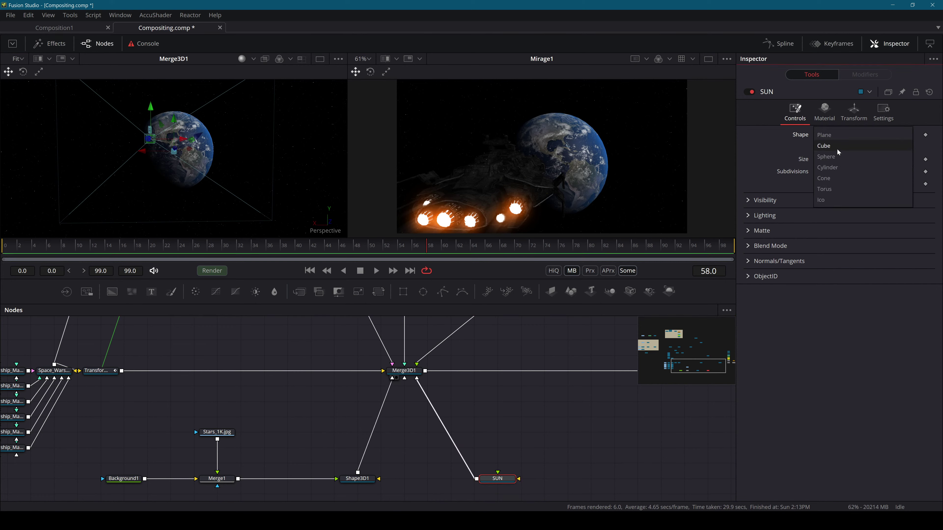
click(828, 164)
key(space)
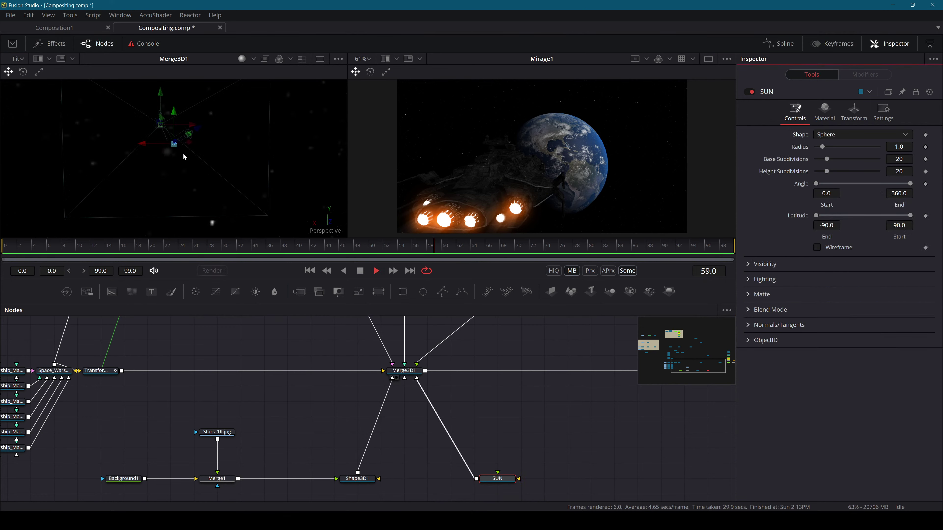
key(space)
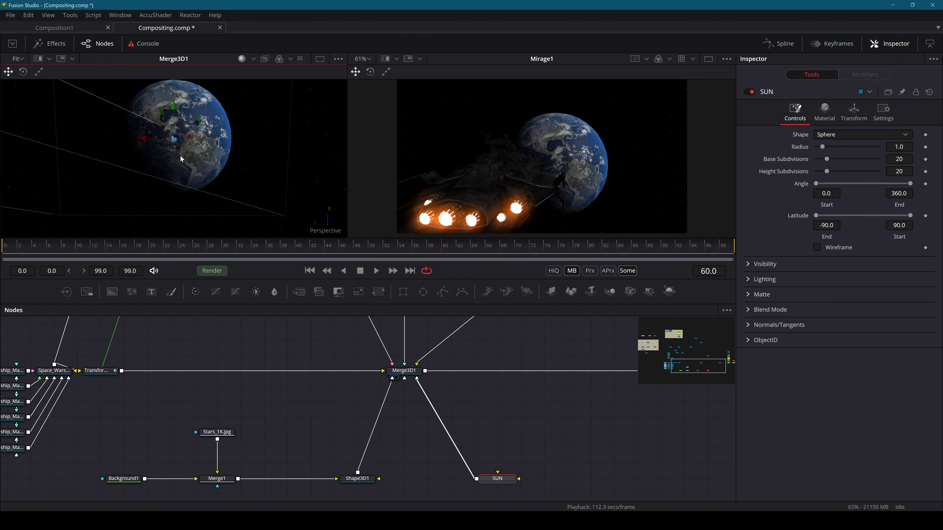
Set the star background sphere Shape3D1 to cull its front faces only
drag(233, 153, 178, 116)
scroll(185, 186, down, 1)
scroll(189, 186, up, 3)
scroll(176, 117, up, 3)
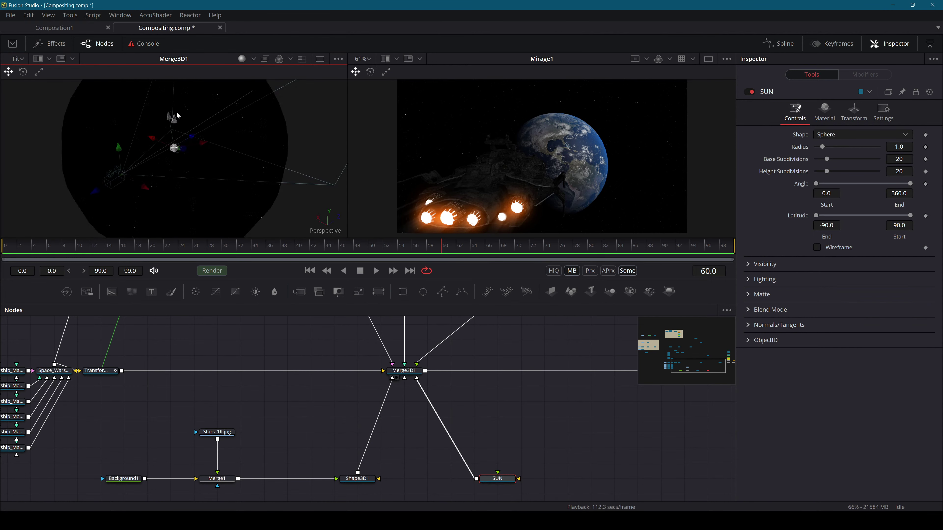
click(358, 479)
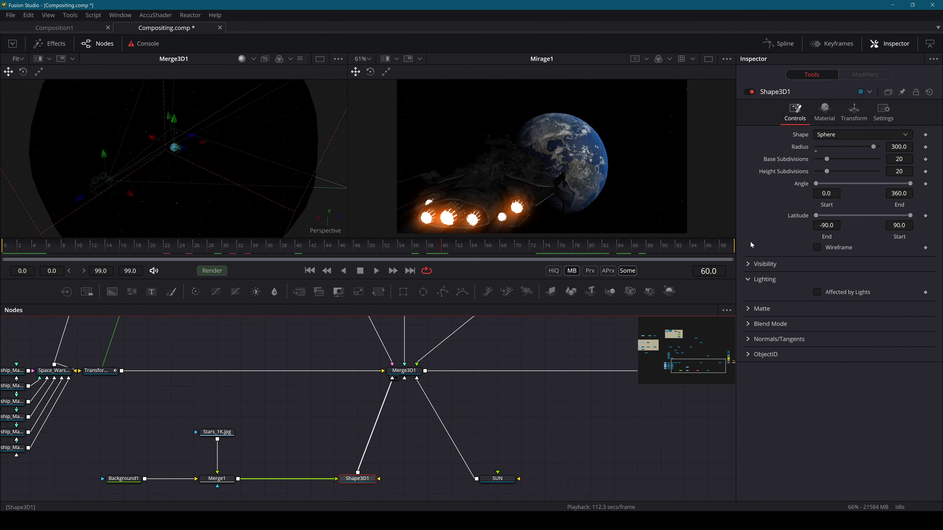
click(748, 264)
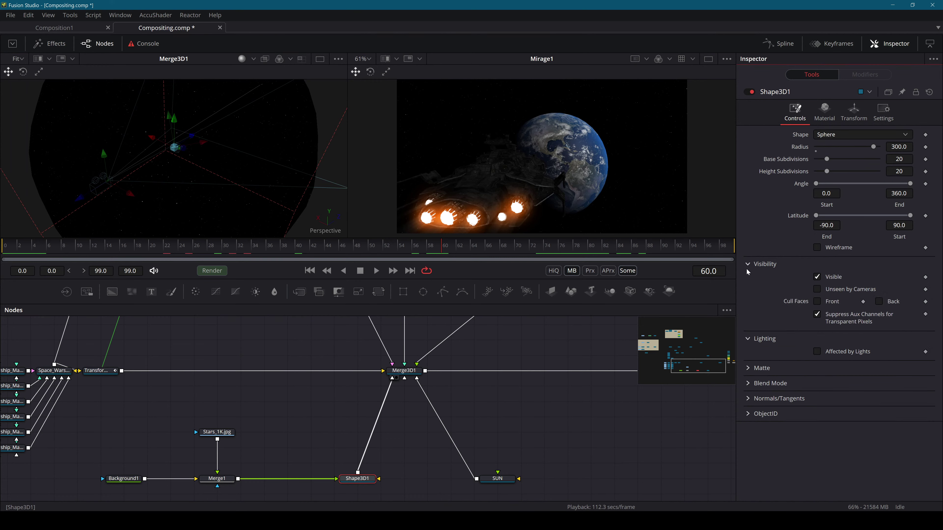
click(894, 303)
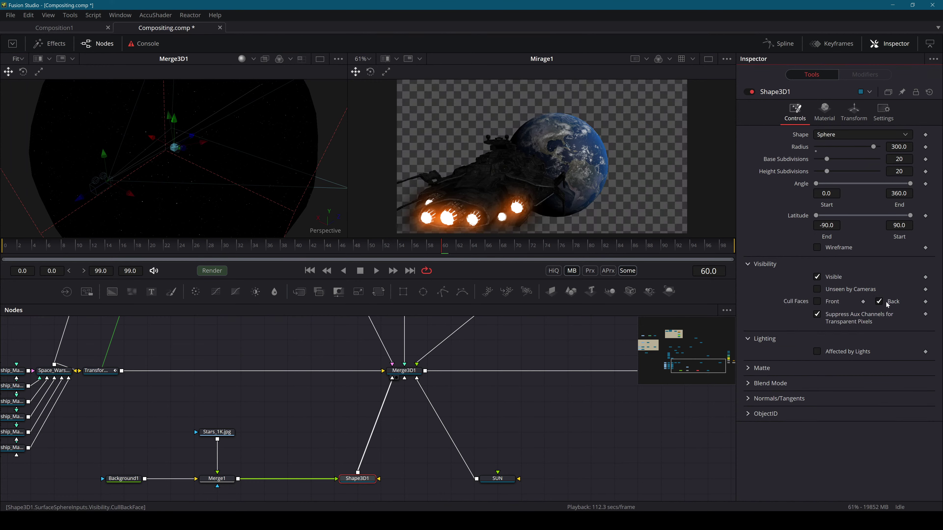
click(831, 302)
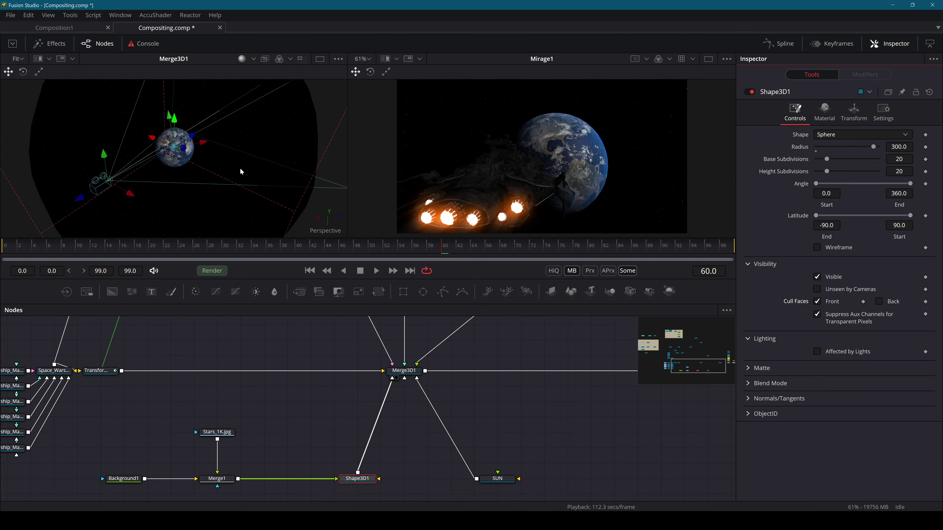
Move the SUN sphere out of the Earth's centre to a point above and to the side of the planet
drag(238, 172, 217, 163)
scroll(217, 162, up, 8)
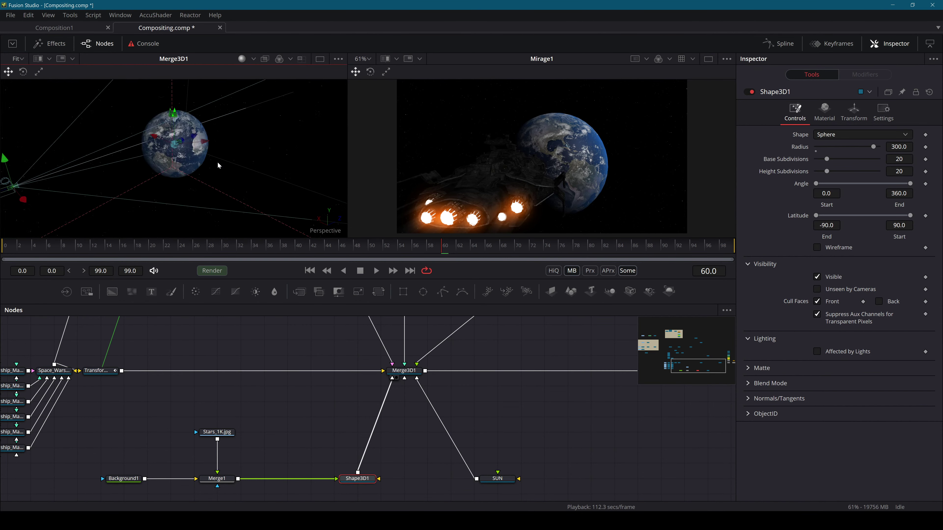
scroll(261, 181, down, 1)
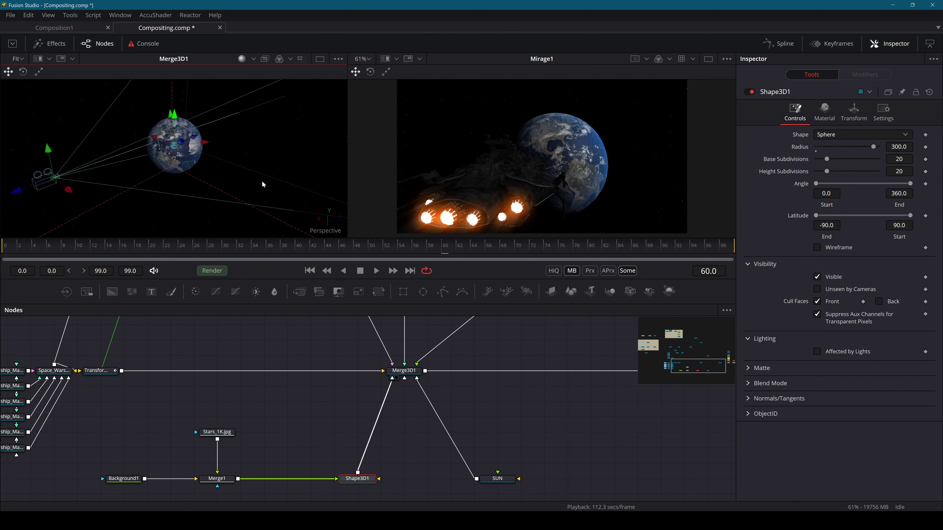
click(498, 479)
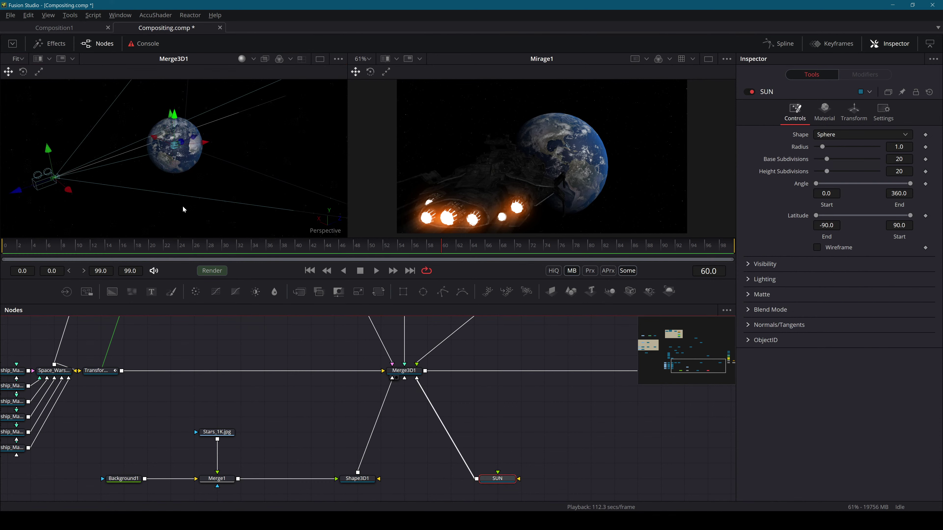
drag(186, 211, 164, 115)
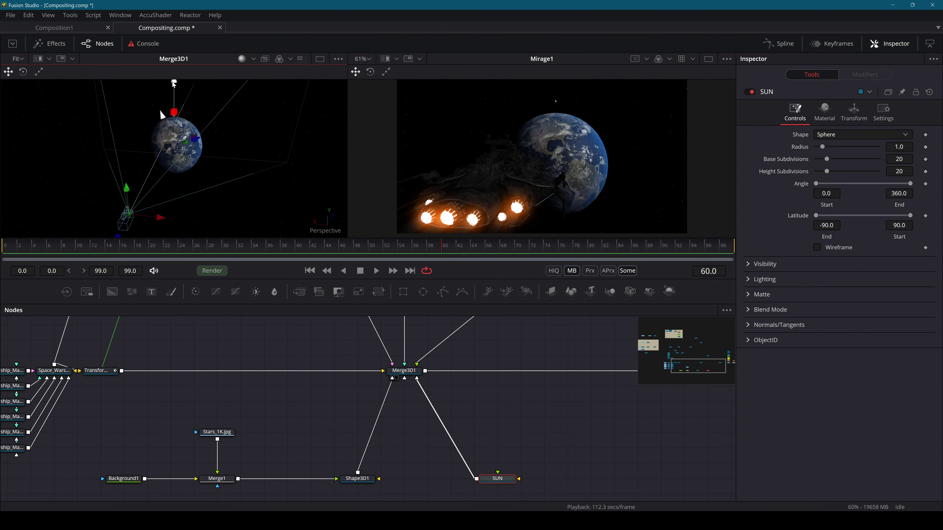
drag(144, 113, 221, 96)
scroll(267, 132, down, 4)
drag(186, 123, 240, 93)
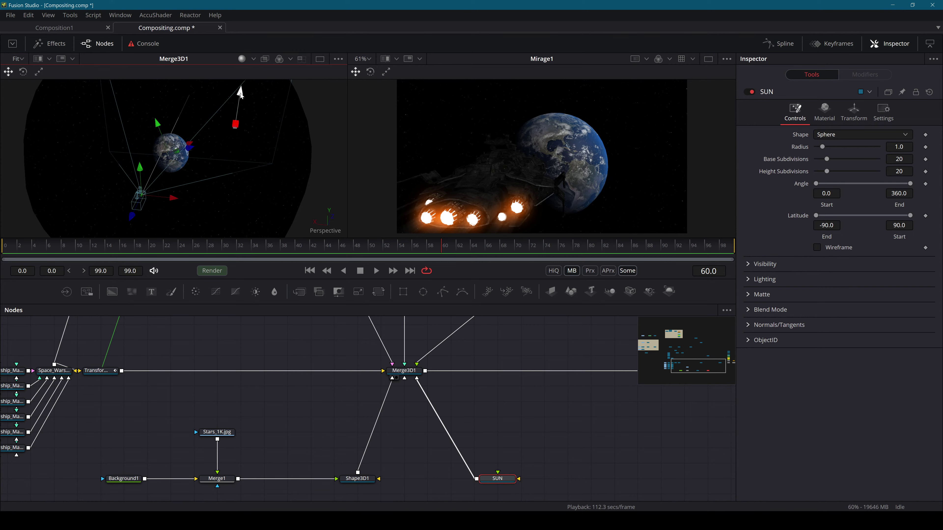
Push the SUN sphere far beyond the star background sphere, high up and behind the Earth as seen from the camera
drag(208, 124, 165, 136)
scroll(164, 136, down, 3)
drag(218, 147, 367, 121)
scroll(360, 124, down, 3)
scroll(297, 132, down, 4)
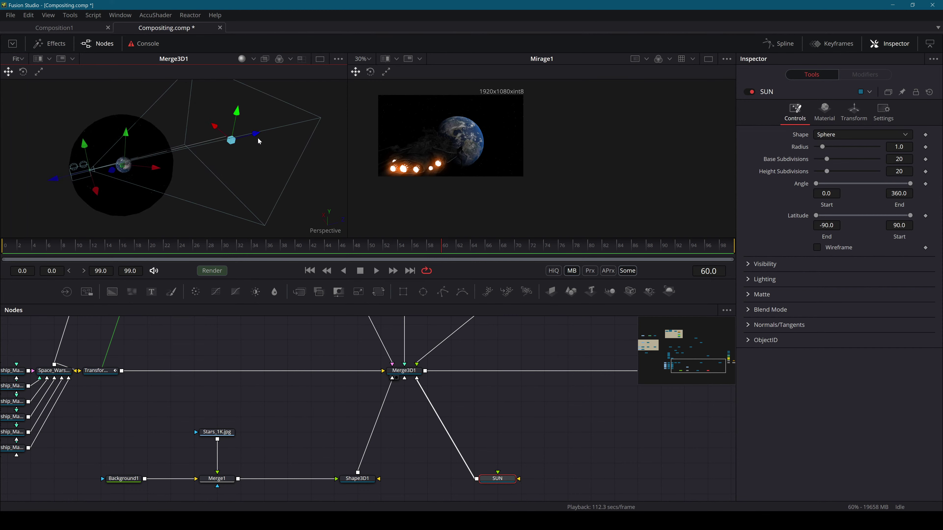
scroll(248, 143, down, 3)
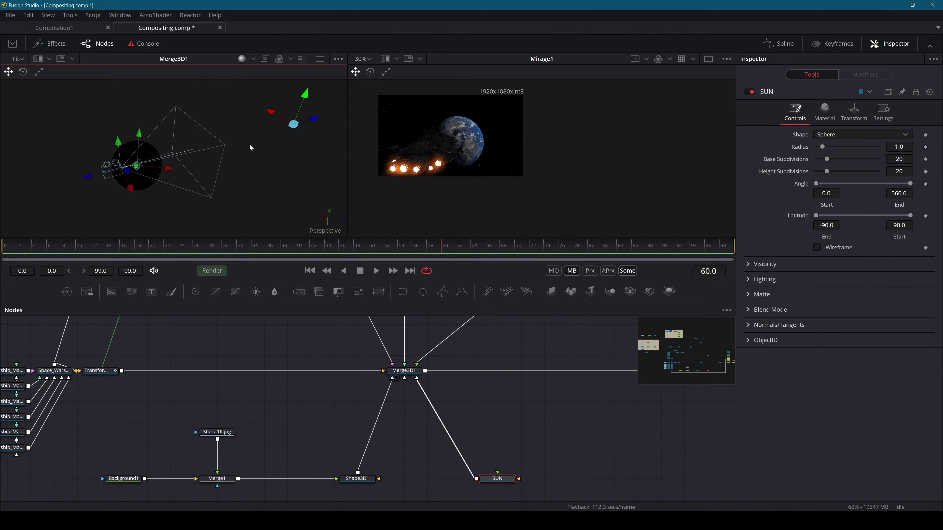
drag(312, 80, 338, 86)
drag(310, 125, 285, 141)
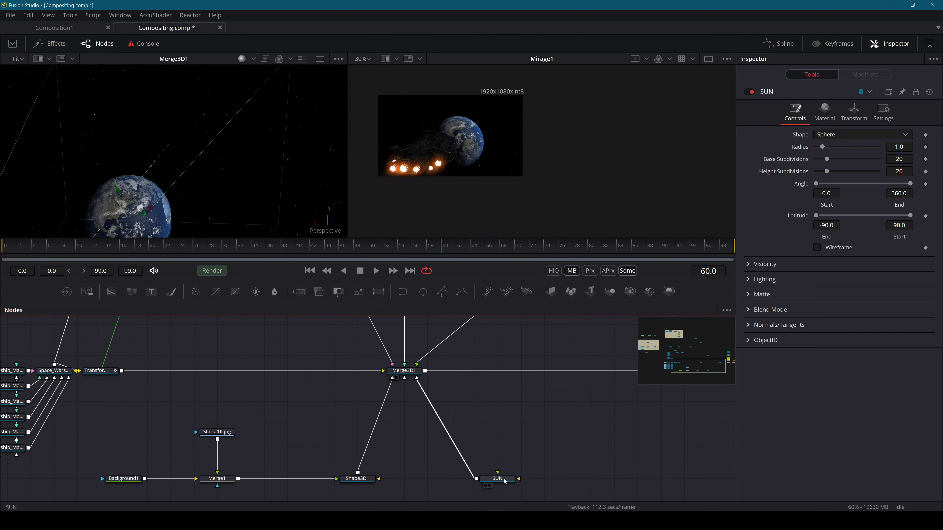
Insert a Locator 3D node between Merge3D1 and Renderer3D1, connect SUN as its target, and save the composition
drag(570, 435, 396, 441)
key(shift+space)
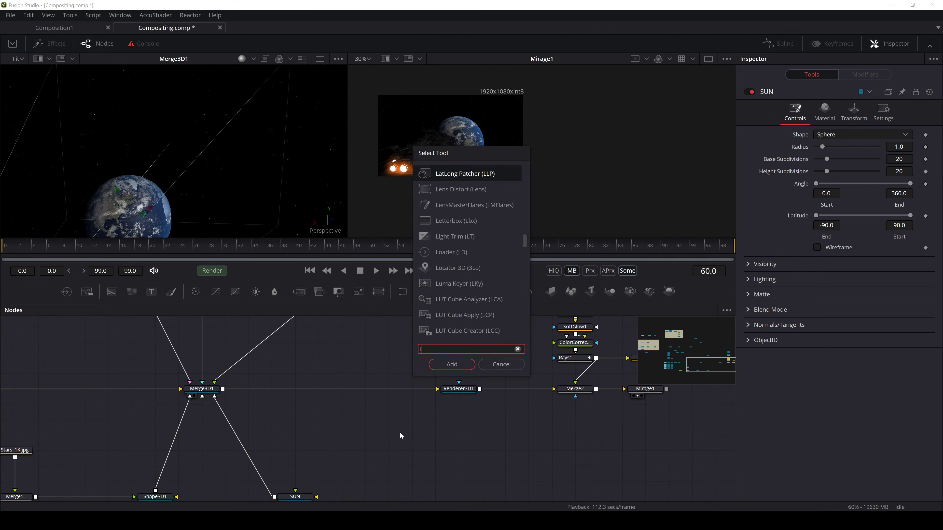
text(loca)
key(Return)
drag(407, 434, 384, 387)
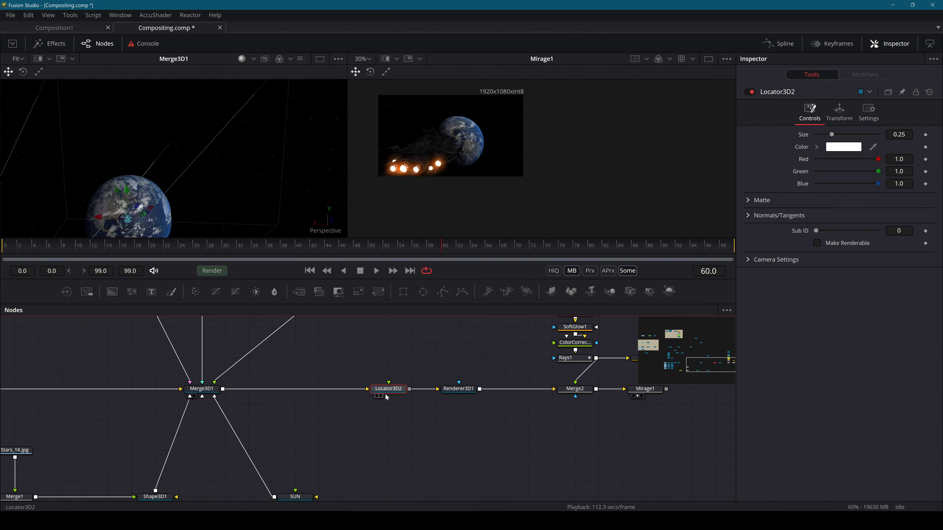
drag(274, 497, 389, 396)
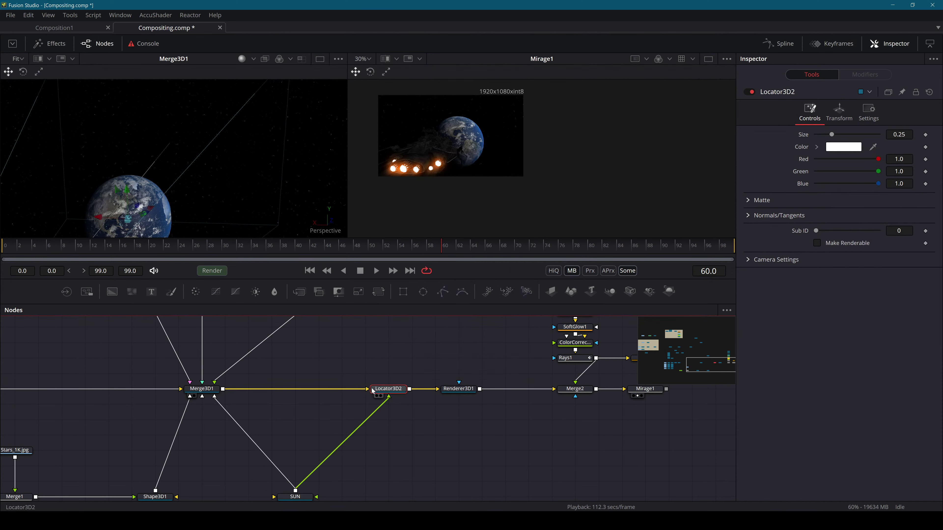
key(ctrl+s)
Add a LensMasterFlares node after Mirage1
drag(653, 394, 459, 422)
click(459, 419)
key(shift+space)
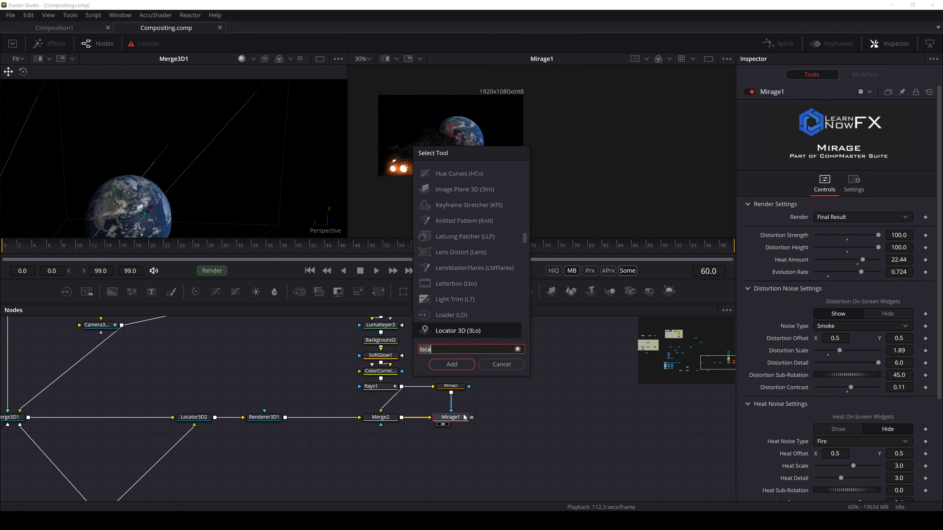
text(lensmaster)
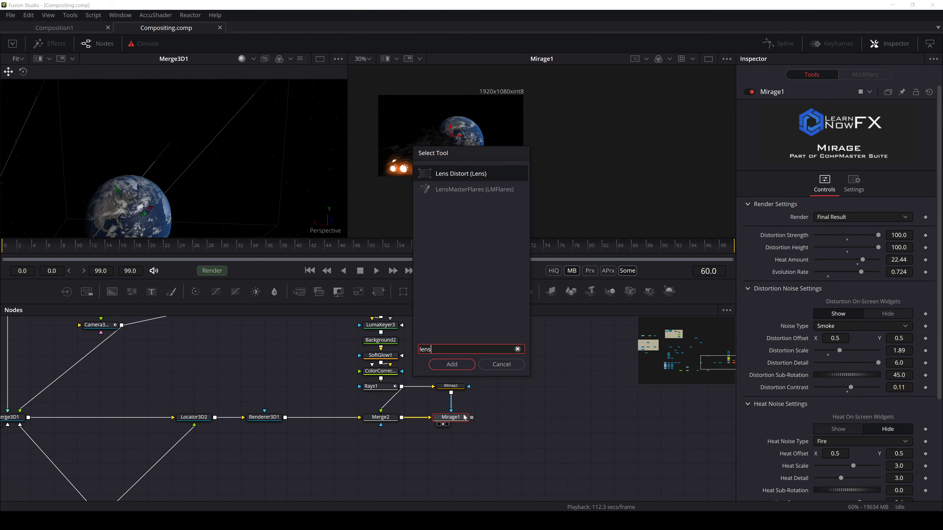
key(Return)
Browse the lens flare presets, add the Sunshine preset from the Utility category, and close the preset browser
click(840, 134)
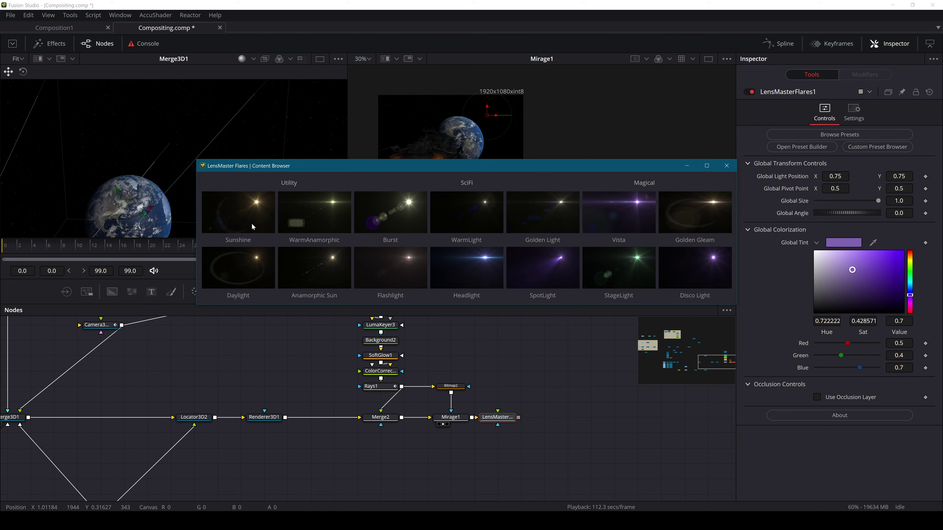
click(471, 184)
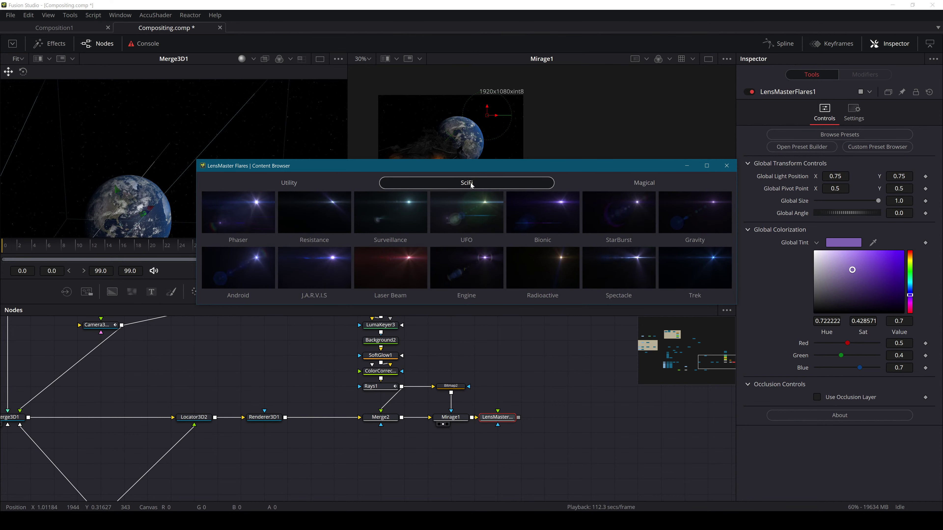
click(622, 186)
click(259, 185)
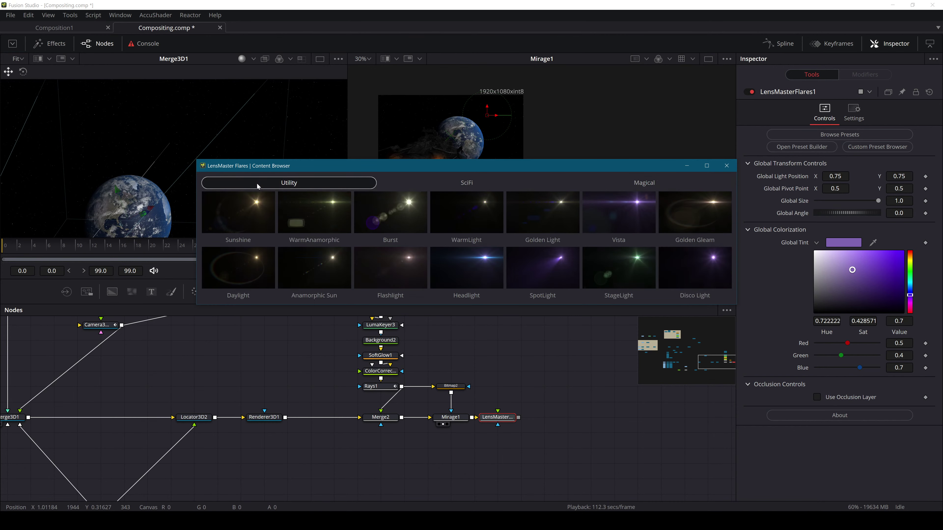
click(241, 213)
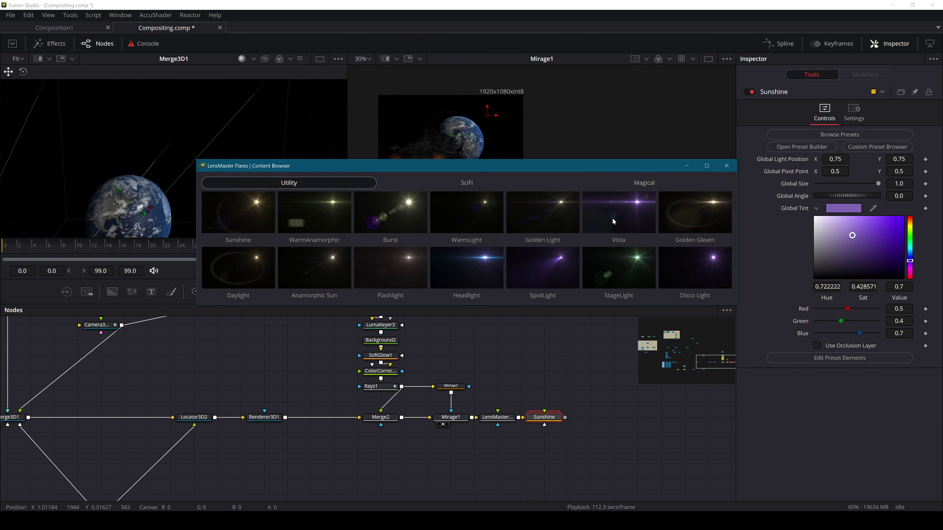
click(727, 166)
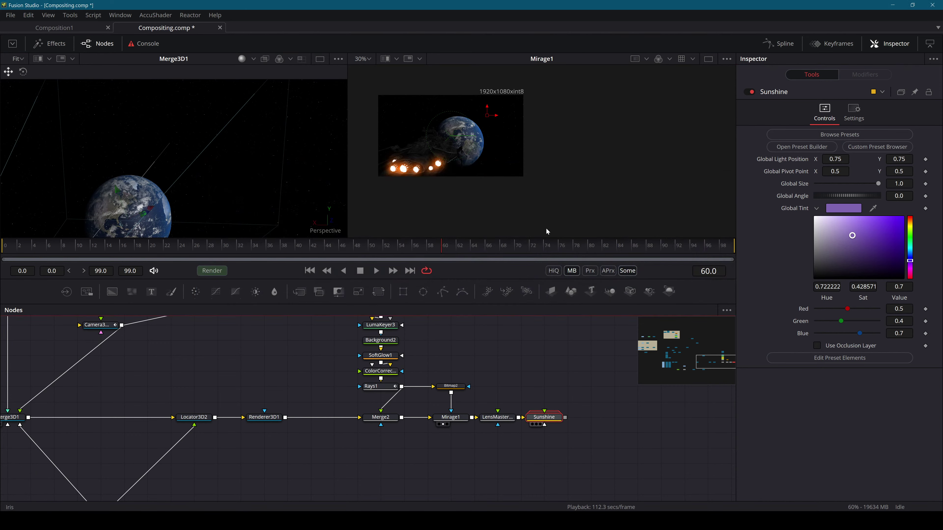
Show the Sunshine node's output and connect its Global Light Position to the Position of Locator3D2
drag(512, 151, 673, 194)
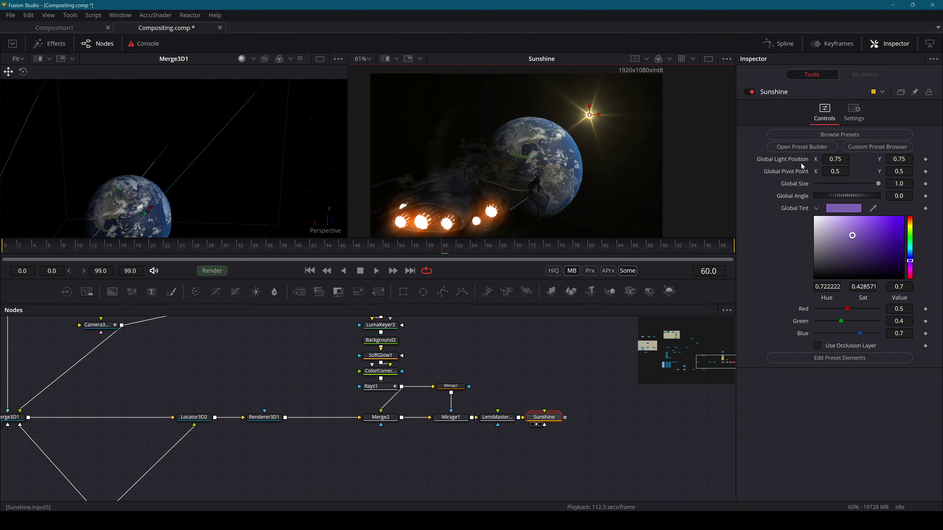
right_click(778, 160)
mouse_move(810, 214)
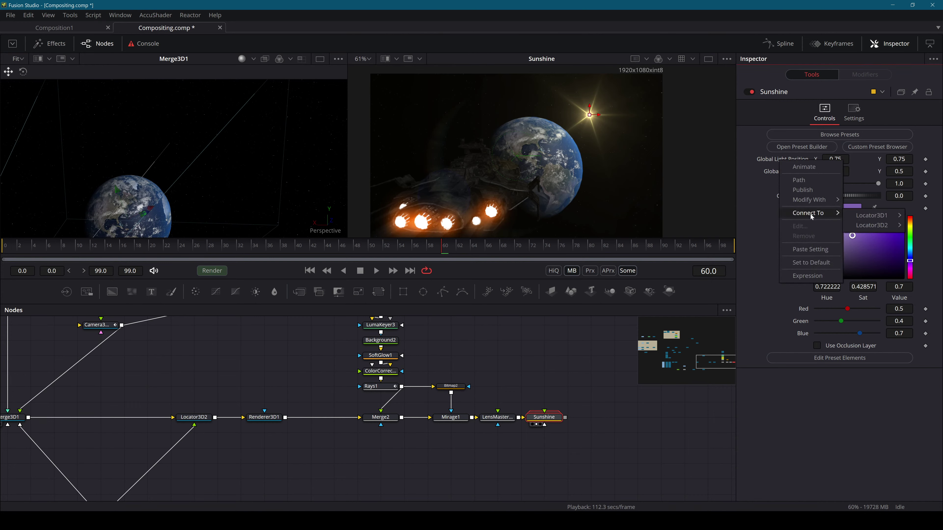
mouse_move(872, 225)
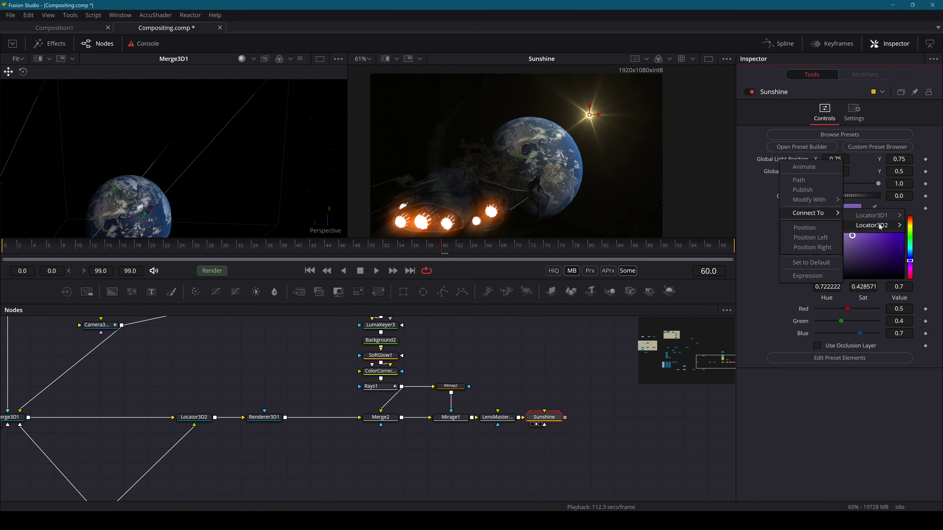
click(828, 229)
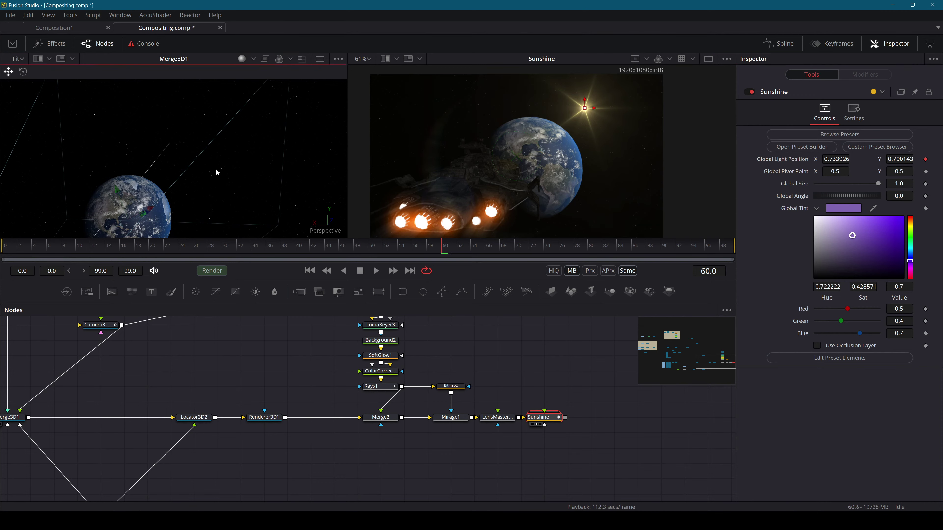
Move the SUN sphere higher and sideways so its flare sits just outside the rendered frame's upper-right corner
mouse_move(216, 169)
mouse_down()
mouse_move(234, 157)
mouse_move(224, 164)
mouse_up()
drag(202, 403, 446, 305)
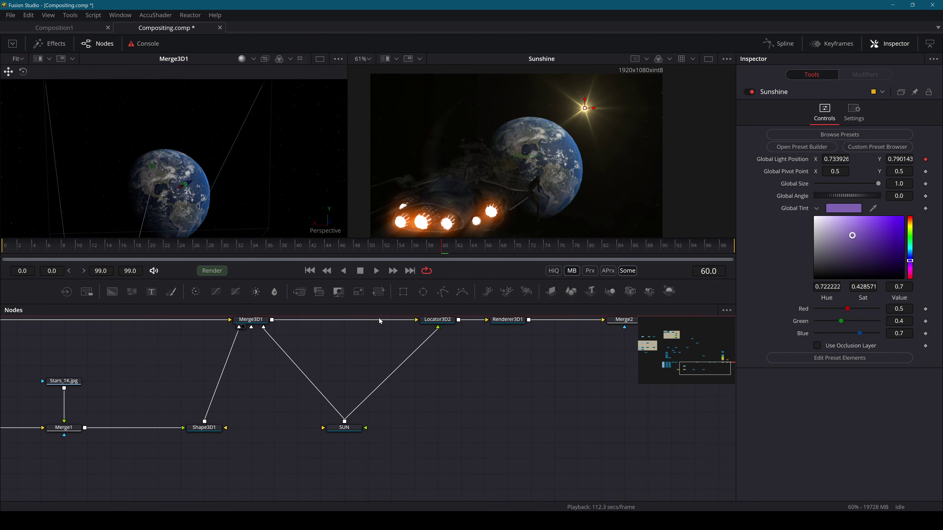
click(350, 428)
scroll(227, 191, down, 5)
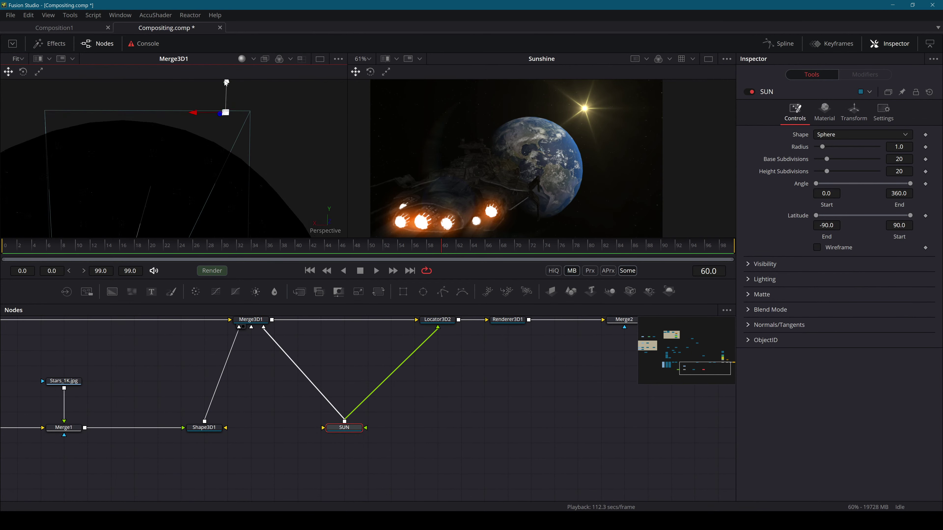
drag(228, 80, 227, 70)
drag(196, 104, 299, 106)
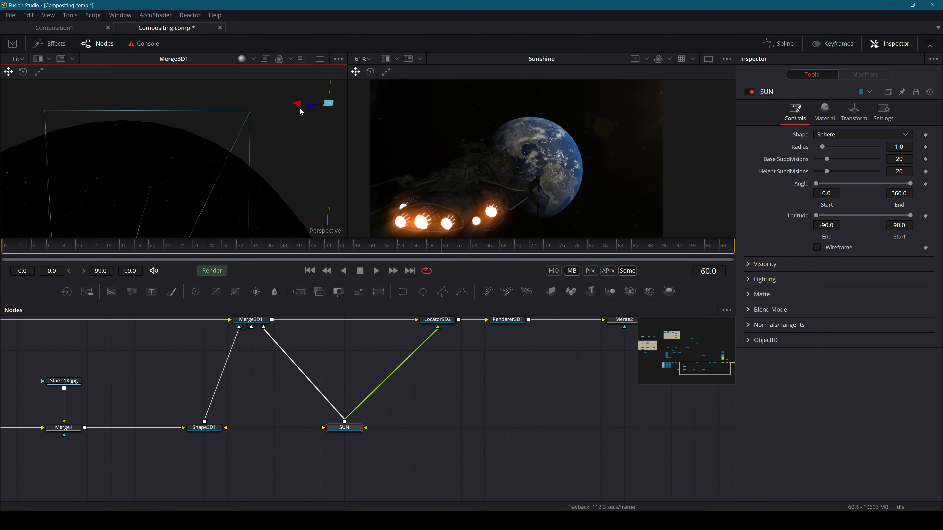
scroll(313, 126, down, 3)
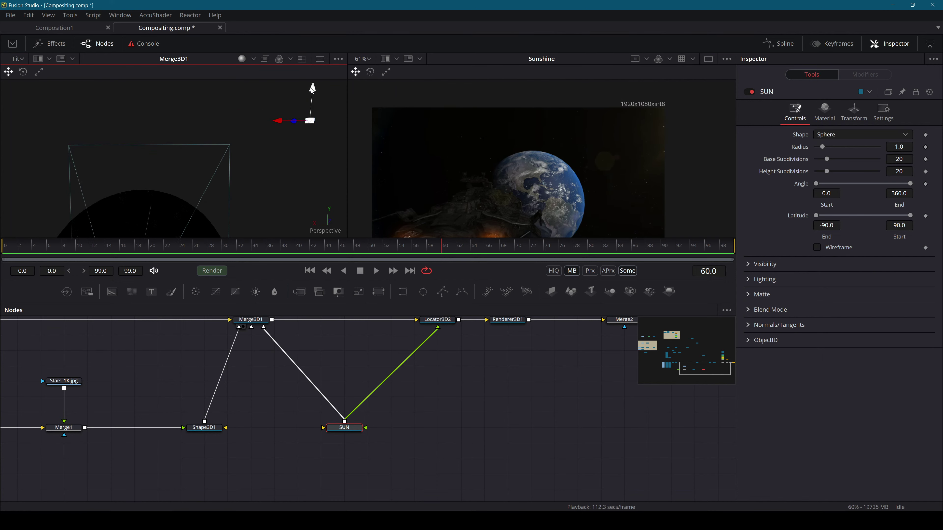
drag(313, 87, 316, 67)
drag(296, 107, 261, 109)
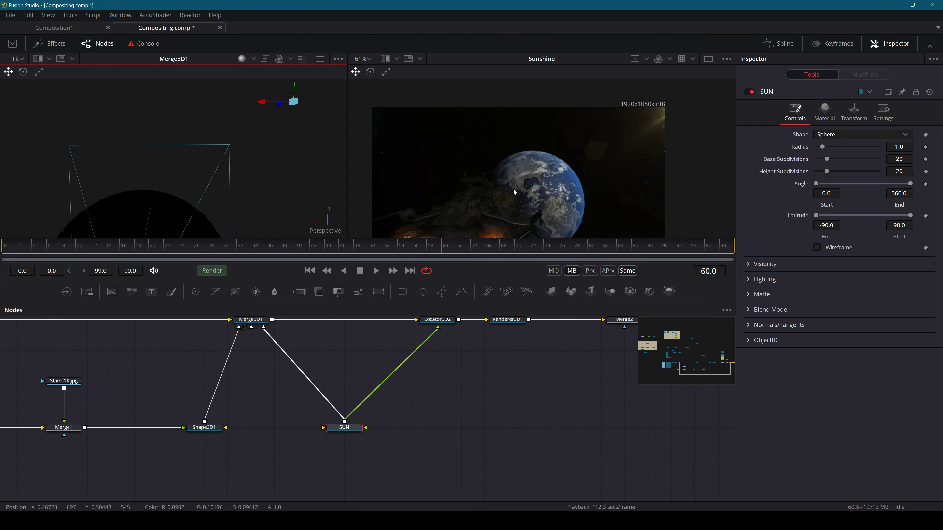
Check the sun flare at the last frame, 99, and save the composition
scroll(513, 188, down, 3)
key(space)
scroll(562, 131, up, 2)
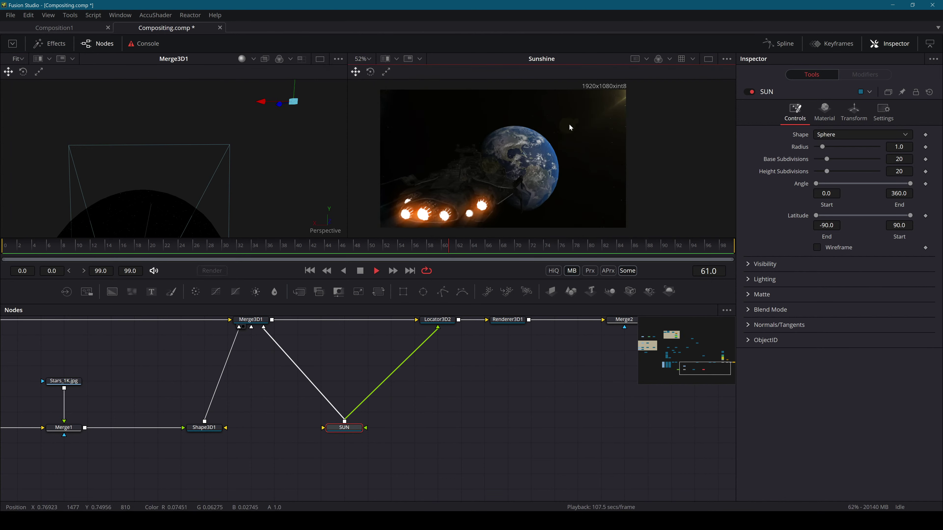
click(456, 253)
drag(457, 254, 799, 246)
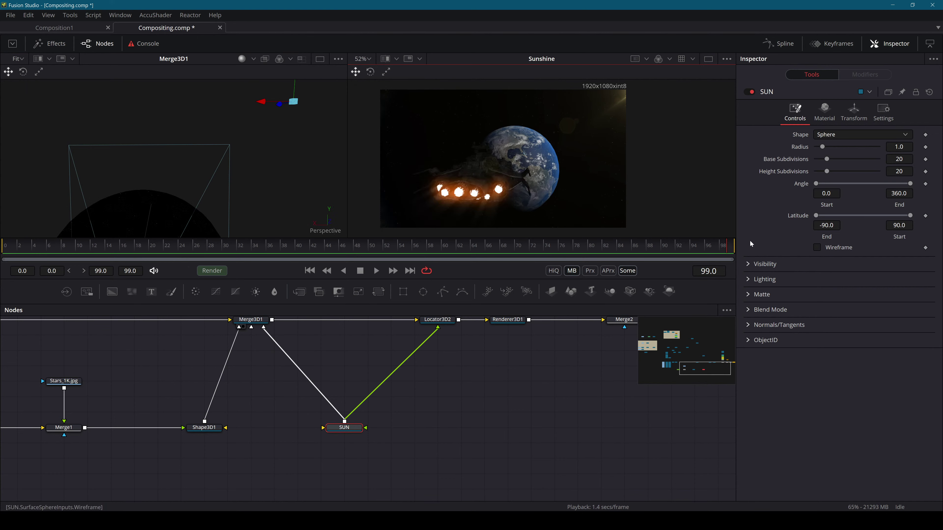
key(ctrl+s)
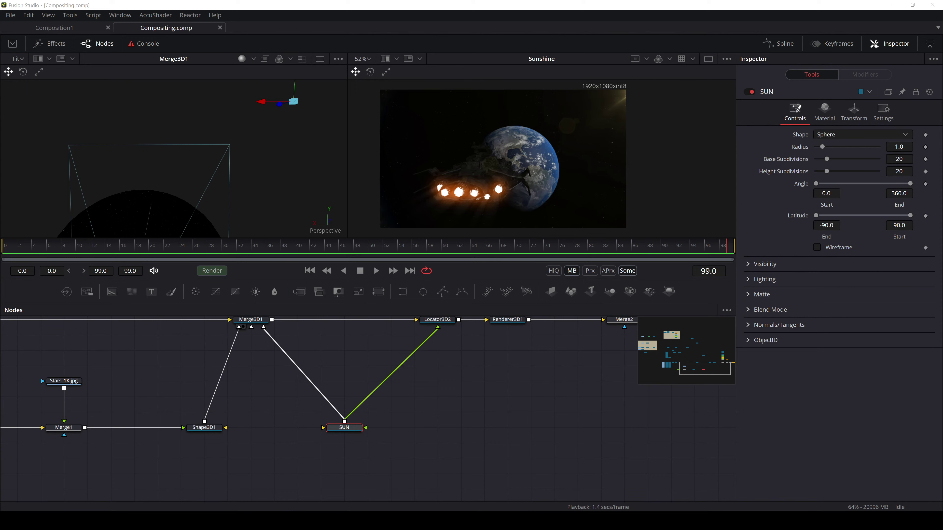
Add another Locator 3D node directly after Locator3D1 in the spaceship engine branch
mouse_move(356, 427)
mouse_down()
mouse_move(435, 423)
mouse_move(444, 435)
mouse_move(349, 441)
mouse_up()
drag(479, 412, 433, 448)
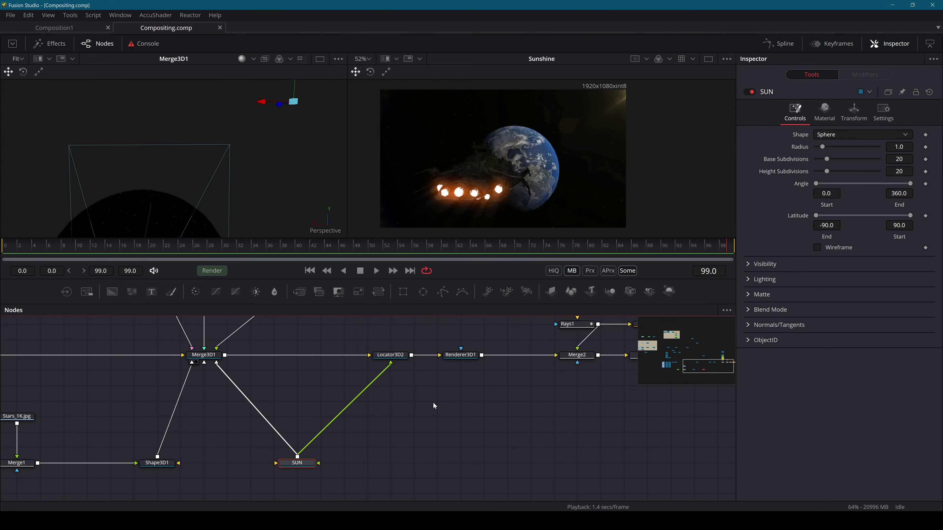
drag(431, 401, 307, 404)
drag(536, 398, 397, 410)
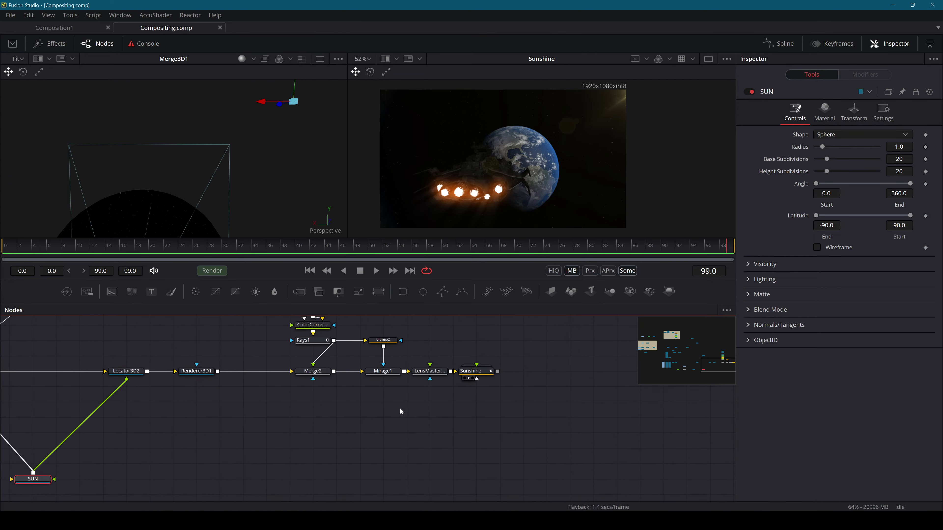
drag(320, 407, 227, 475)
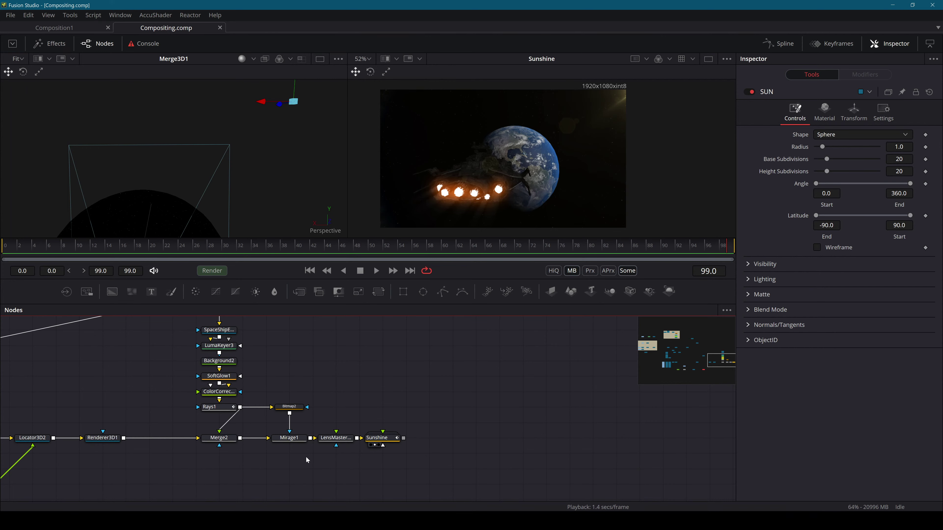
drag(382, 439, 479, 493)
click(293, 353)
key(shift+space)
text(loca)
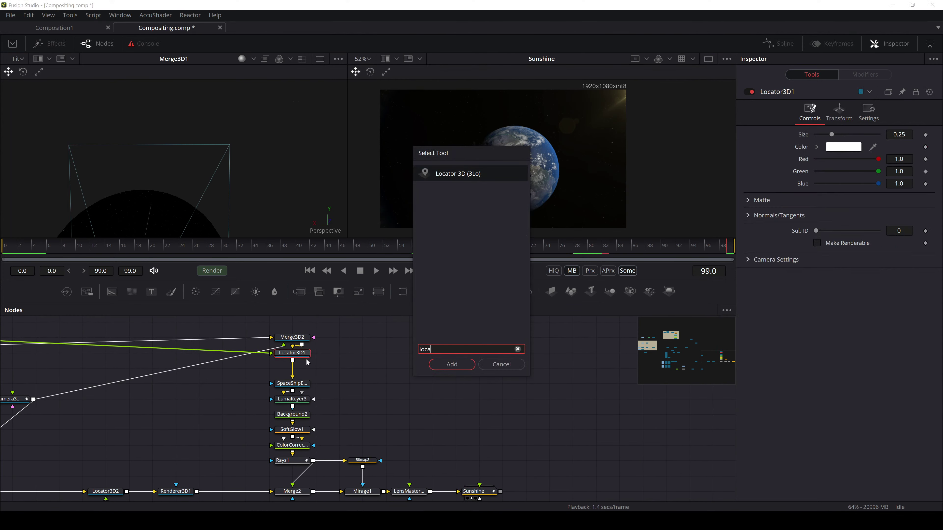
key(Return)
Connect the Shape3D2 engine shape to Locator3D3 as its target
scroll(122, 381, down, 3)
drag(75, 390, 456, 398)
scroll(65, 370, up, 3)
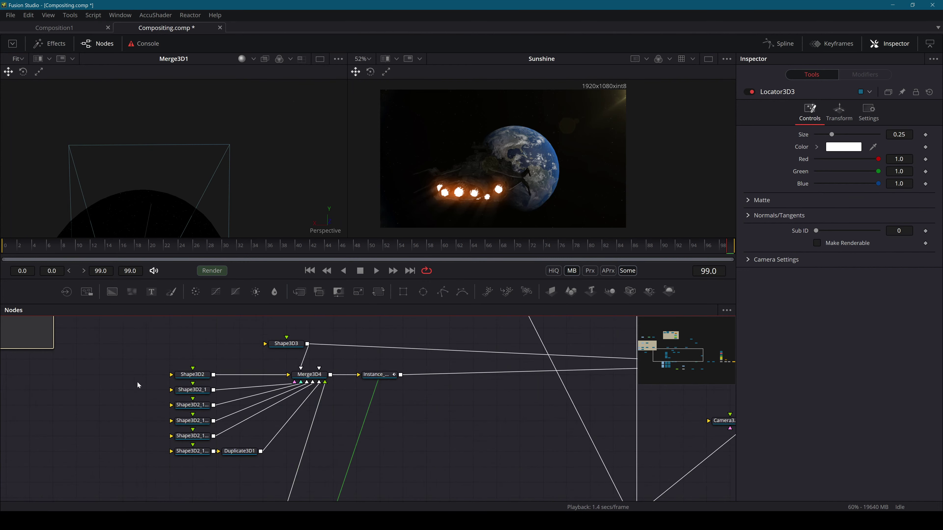
drag(214, 376, 630, 392)
drag(242, 376, 211, 379)
drag(633, 408, 486, 355)
scroll(652, 471, up, 2)
drag(653, 472, 549, 461)
key(shift+space)
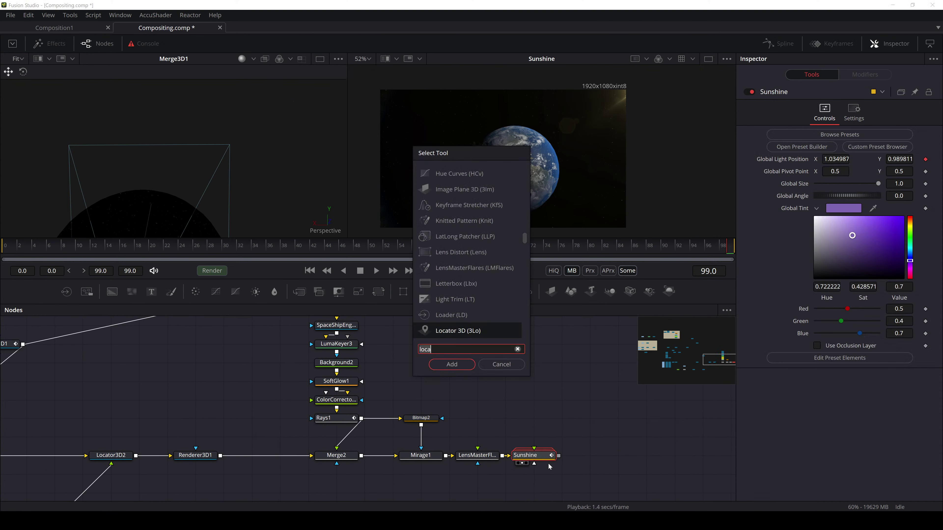
key(Escape)
click(481, 455)
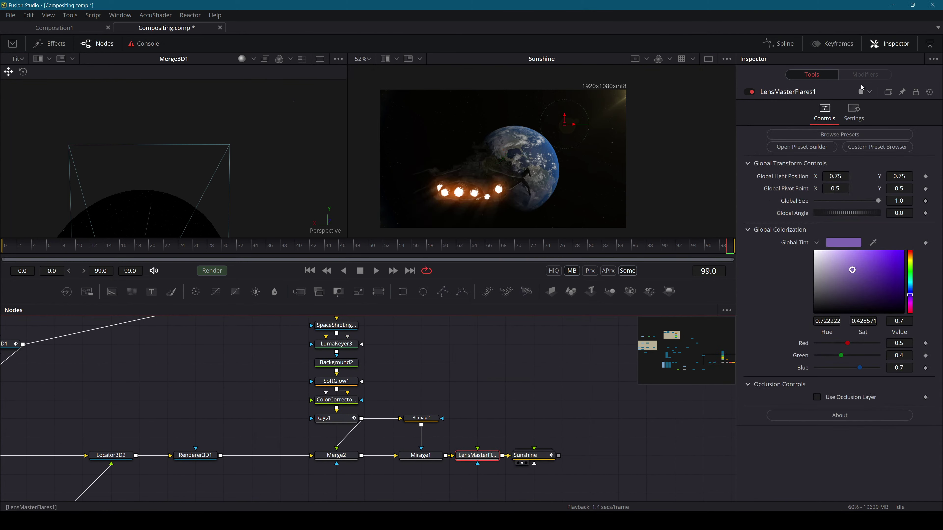
click(820, 148)
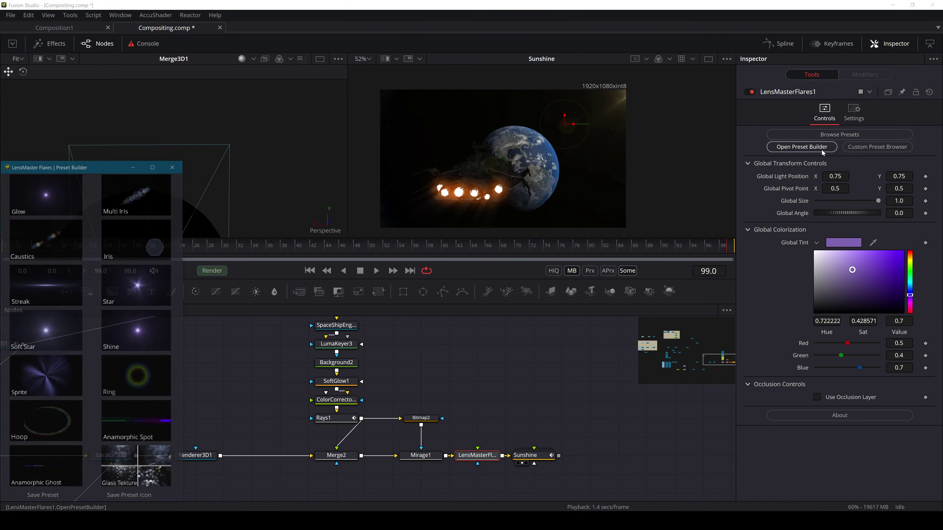
click(49, 195)
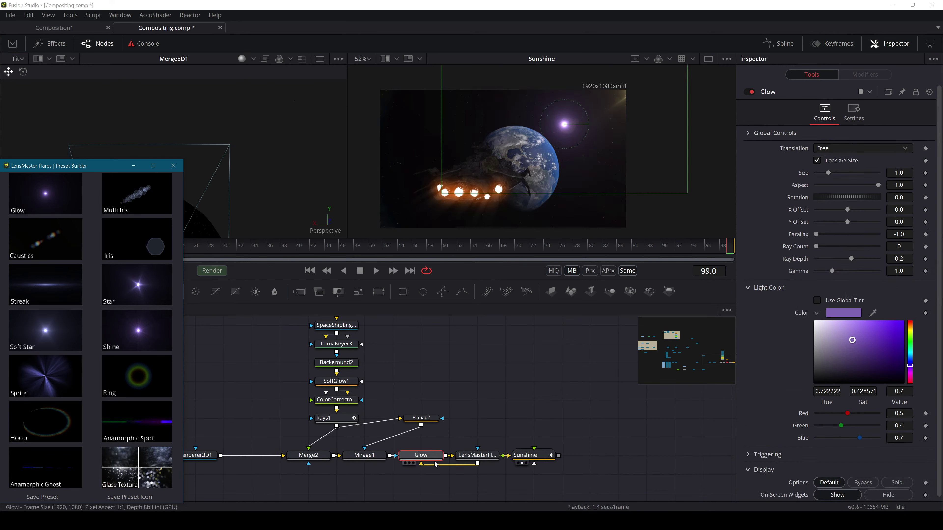
drag(448, 482, 617, 464)
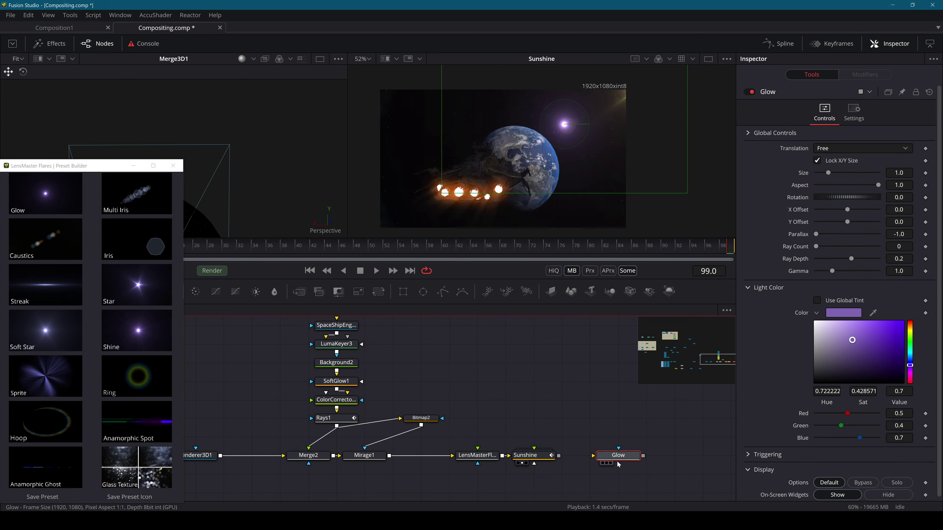
drag(556, 458, 604, 462)
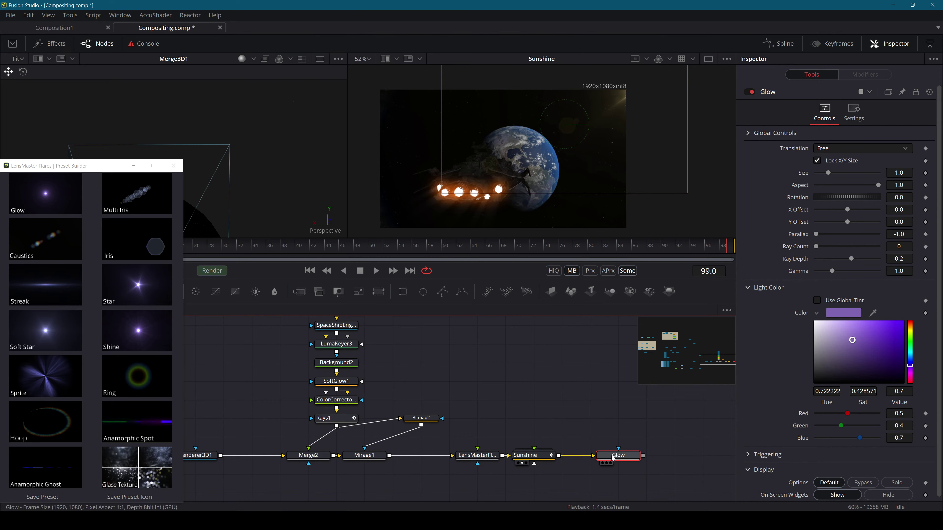
key(Delete)
key(shift+space)
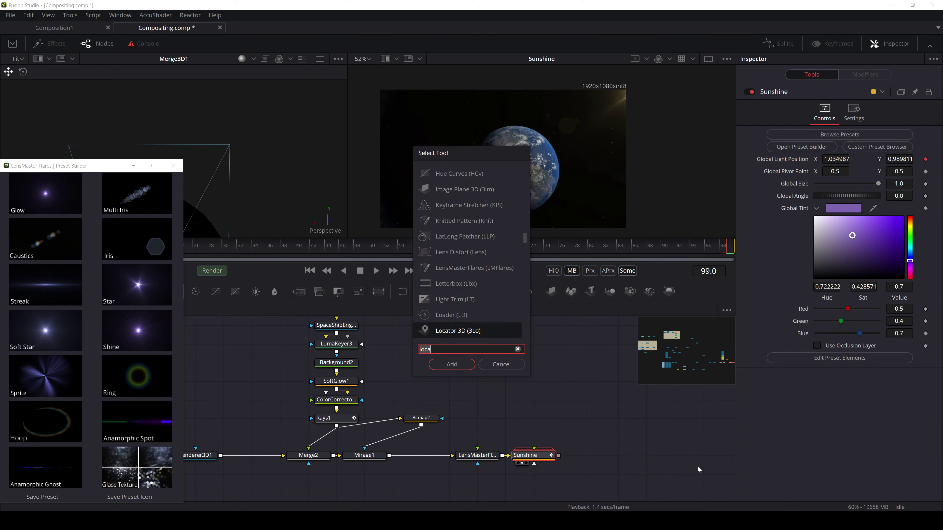
text(lens)
key(Return)
key(Delete)
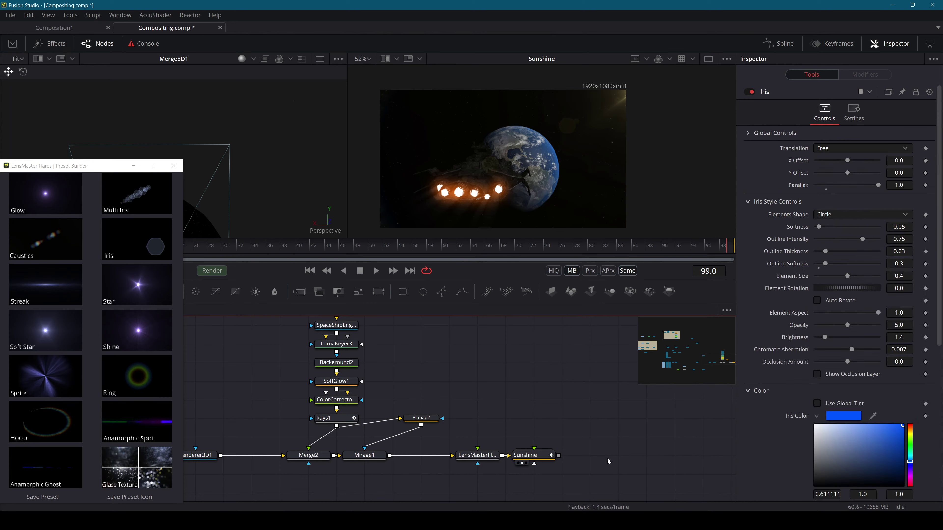
Add a second LensMasterFlares node after the Sunshine node
click(552, 460)
key(shift+space)
text(lens)
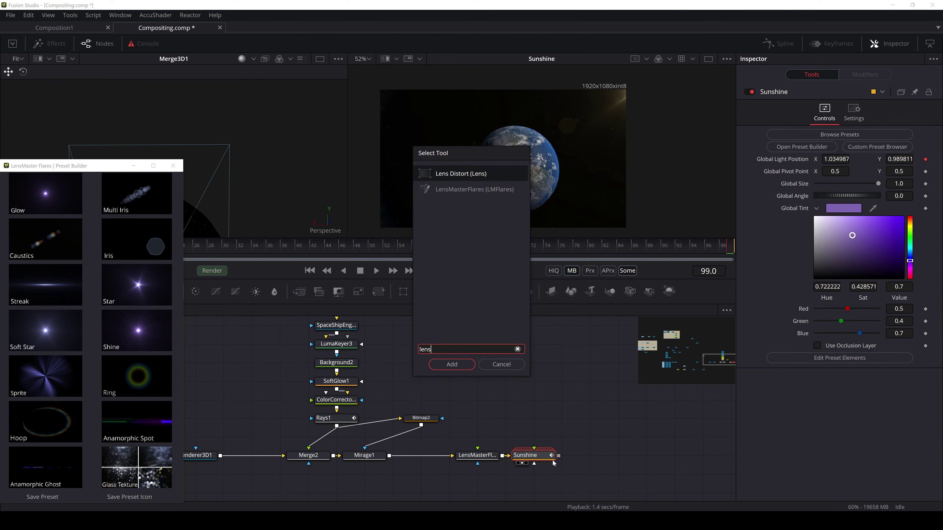
key(Down)
key(Return)
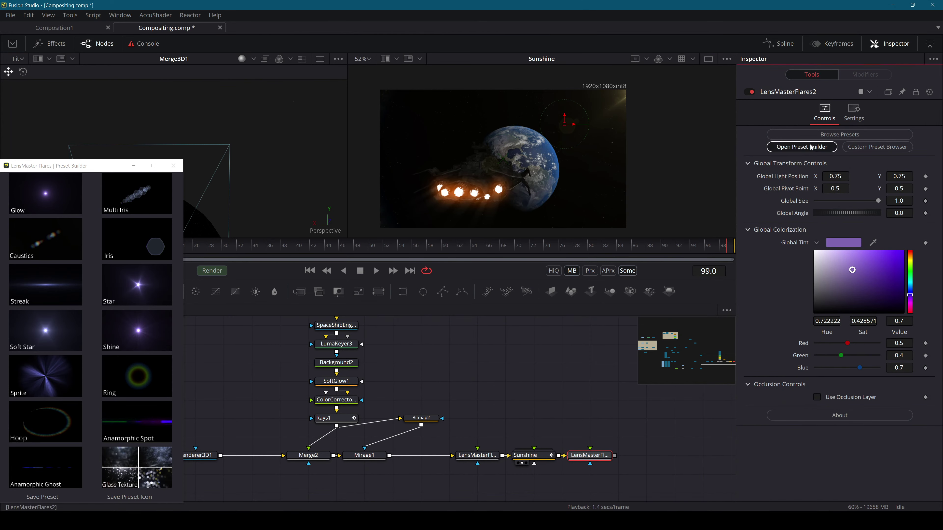
Reopen the preset builder for LensMasterFlares2 and add a Glow element after it
click(173, 166)
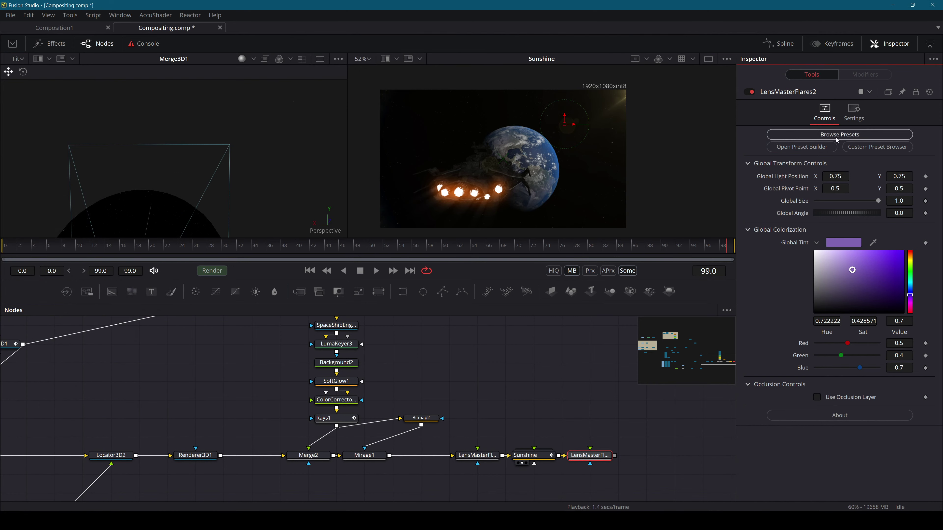
click(819, 148)
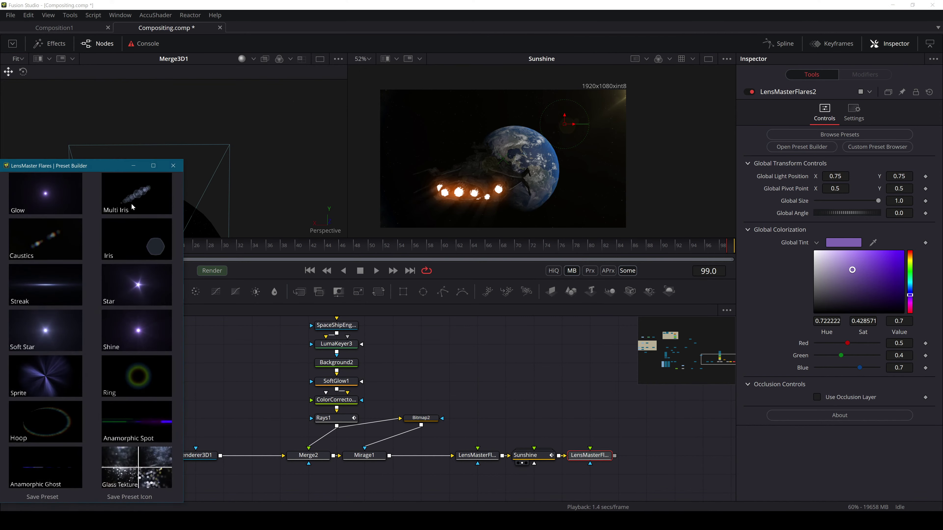
click(40, 190)
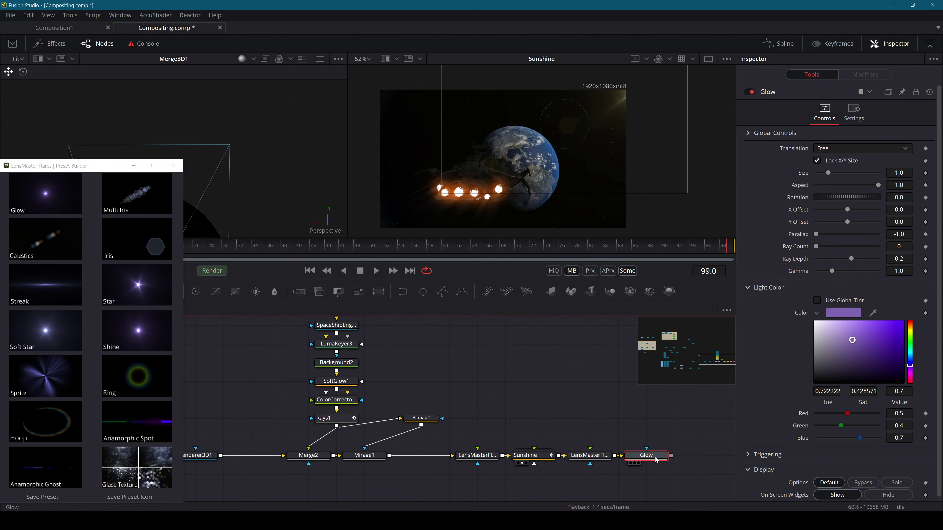
Connect the Global Light Position of LensMasterFlares2 to the Position of Locator3D3 and inspect its placement on the engines
click(597, 455)
right_click(793, 179)
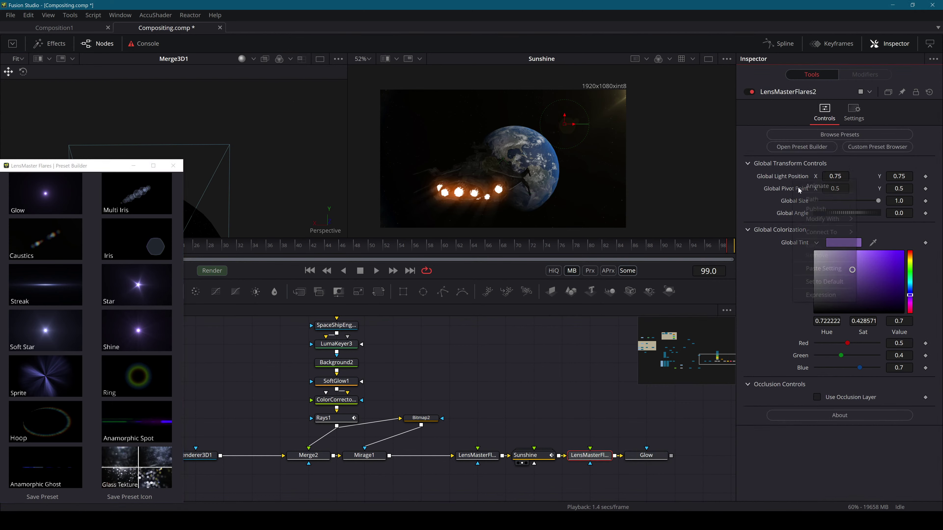
mouse_move(828, 232)
mouse_move(887, 254)
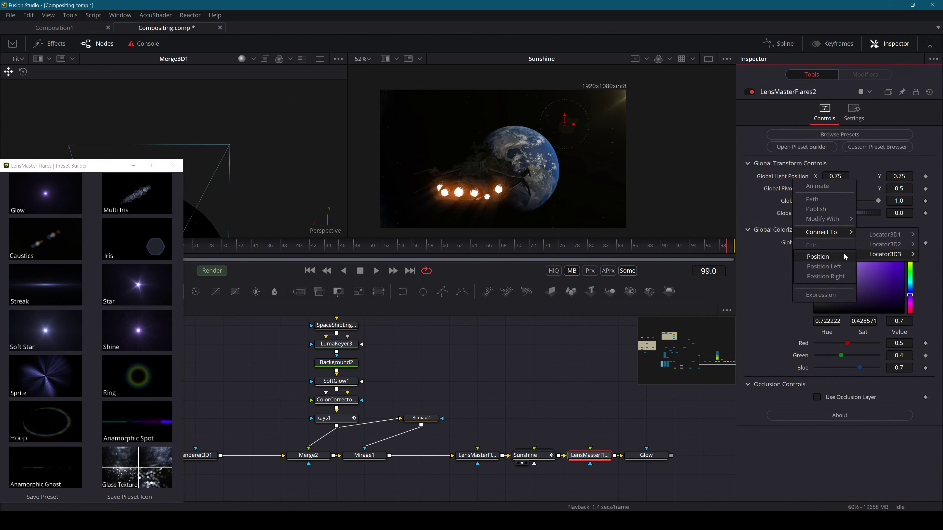
click(822, 255)
scroll(468, 194, up, 5)
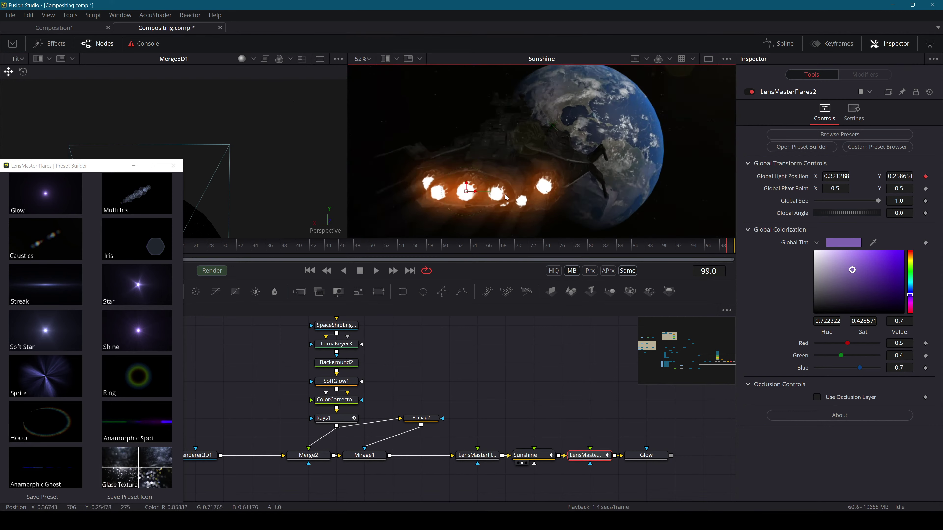
scroll(532, 197, up, 3)
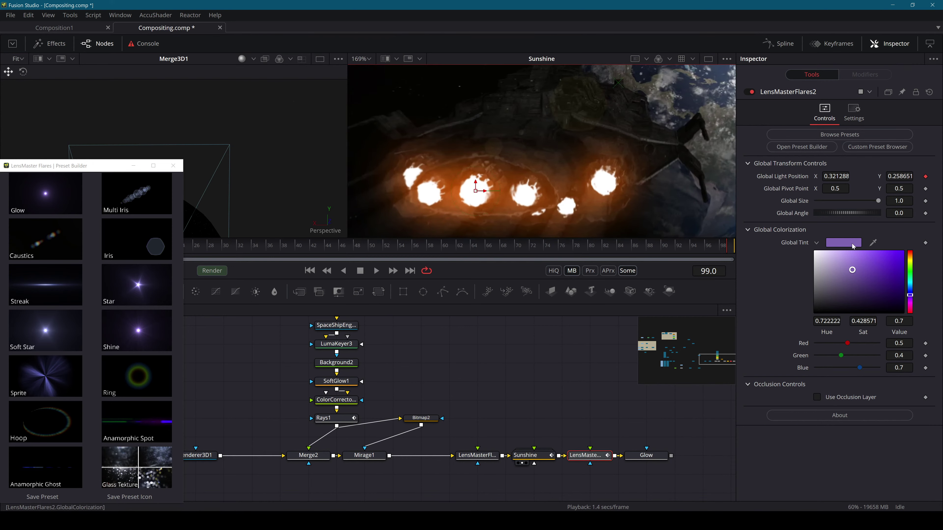
Sample the LensMasterFlares2 global tint from the engine flames and make the Glow element use the global tint
drag(807, 231, 464, 182)
click(659, 458)
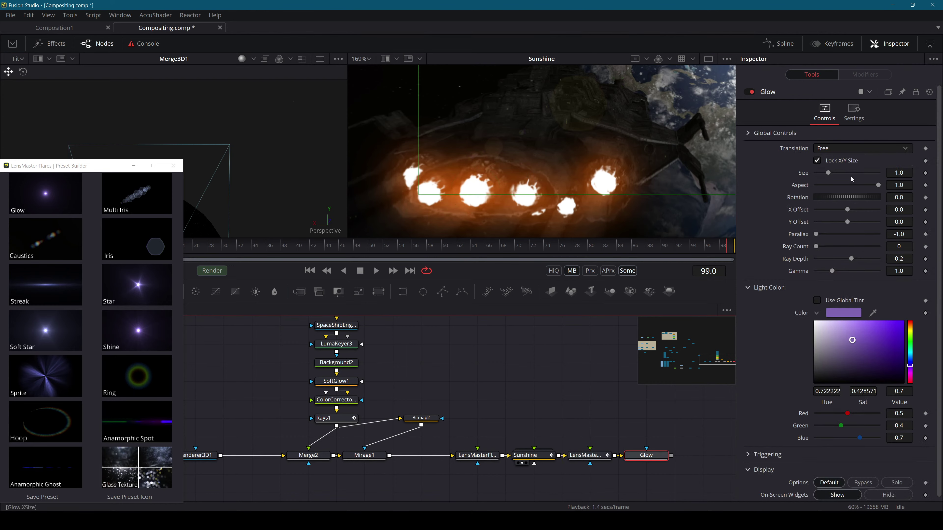
click(816, 300)
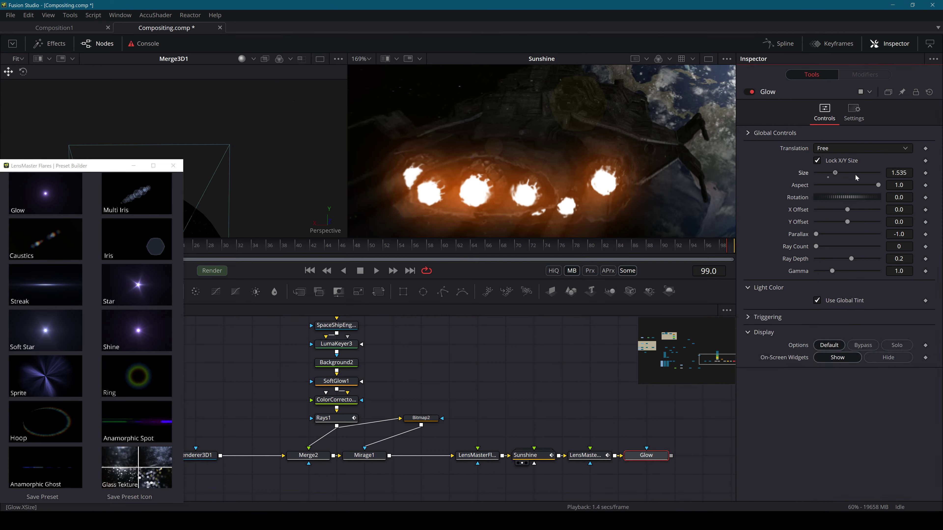
Set the Glow element's size to about 1.18 and save the composition
mouse_move(828, 173)
mouse_down()
mouse_move(849, 173)
mouse_move(824, 173)
mouse_move(830, 176)
mouse_up()
scroll(648, 164, down, 5)
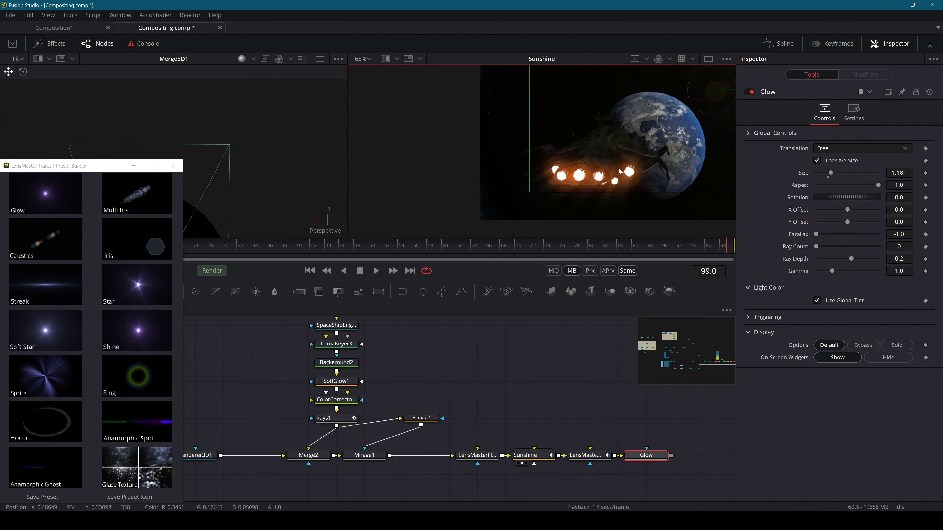
drag(648, 163, 580, 201)
drag(833, 175, 829, 176)
key(ctrl+z)
key(ctrl+s)
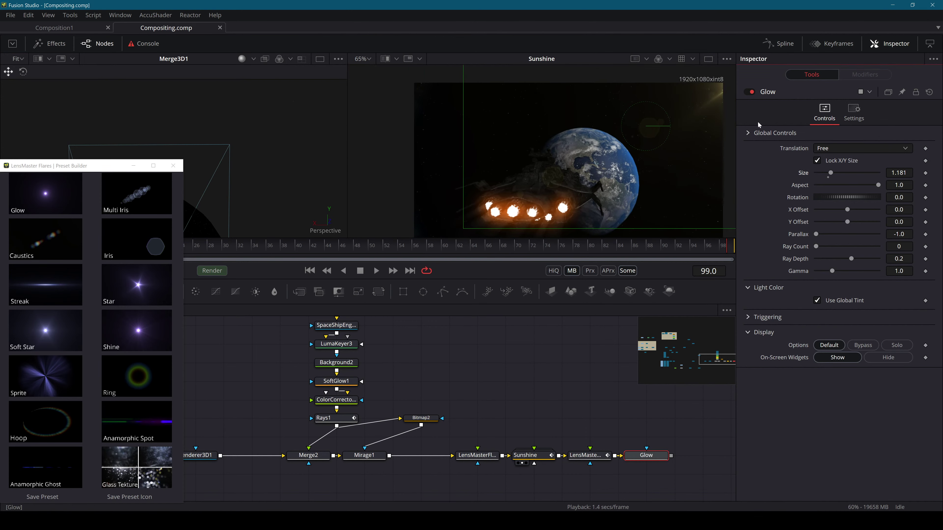
Add an Anamorphic Spot element after the Glow node and show its output in the second viewer
click(747, 133)
click(746, 133)
click(138, 422)
drag(716, 459, 557, 464)
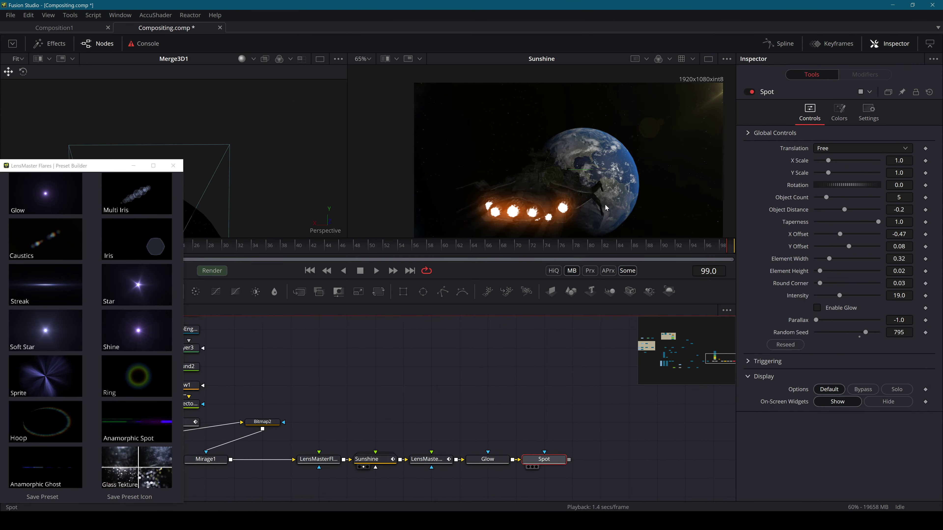
key(2)
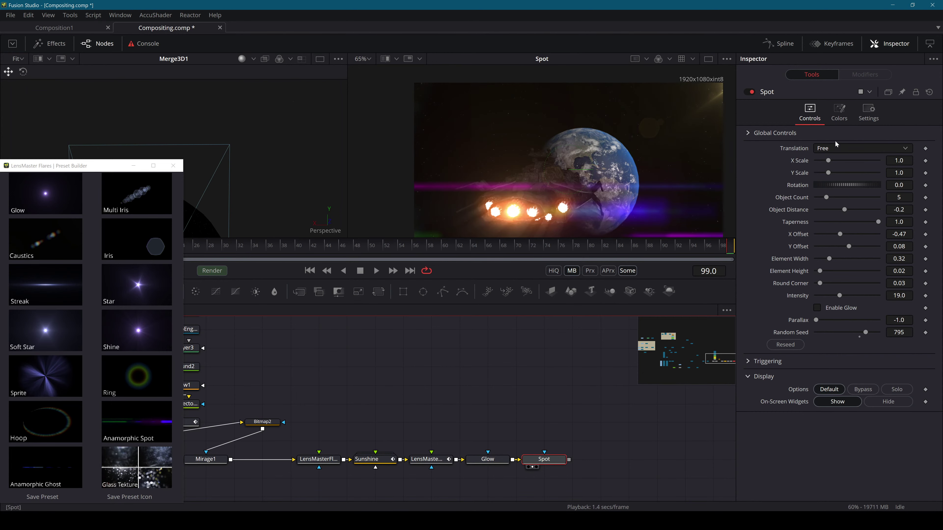
Lower the Spot element's intensity to about 11.42
click(817, 307)
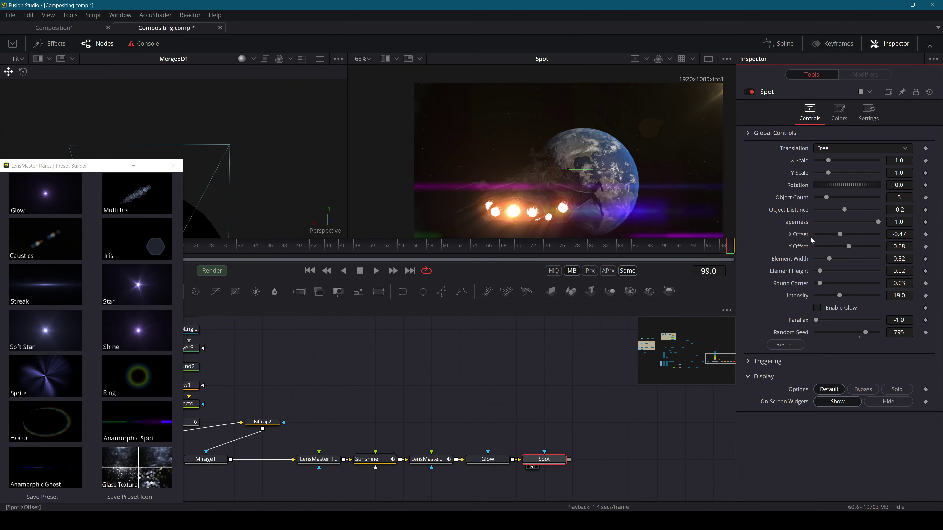
click(749, 363)
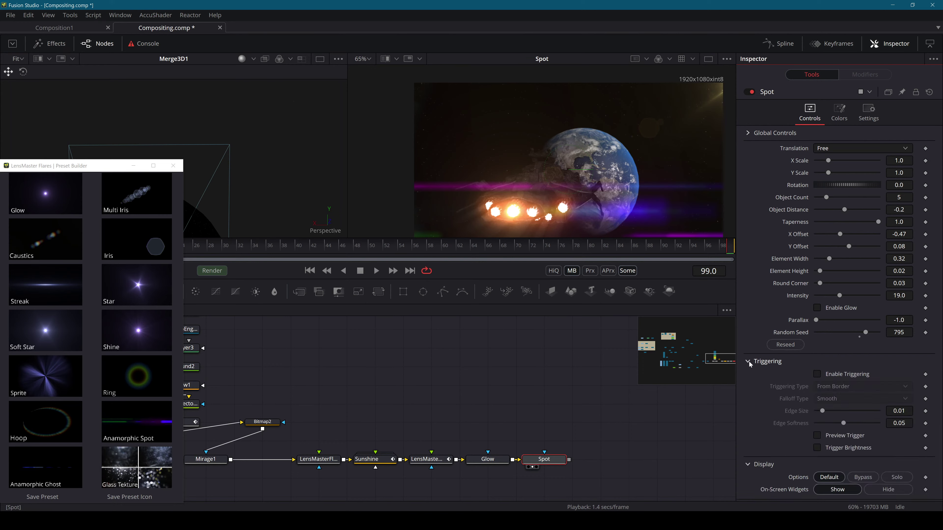
click(749, 362)
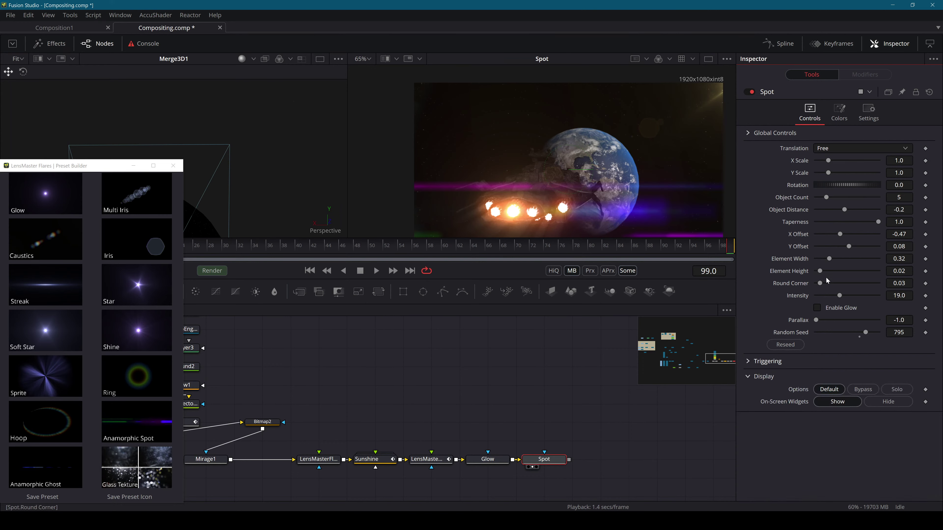
drag(839, 296, 827, 299)
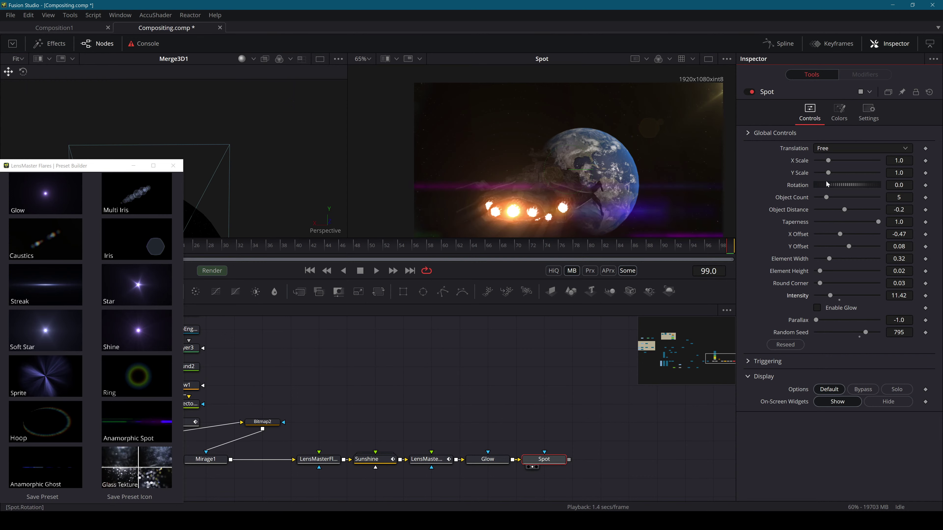
Sample the Spot element's Color 1 from the orange glow of the spaceship engines
click(746, 134)
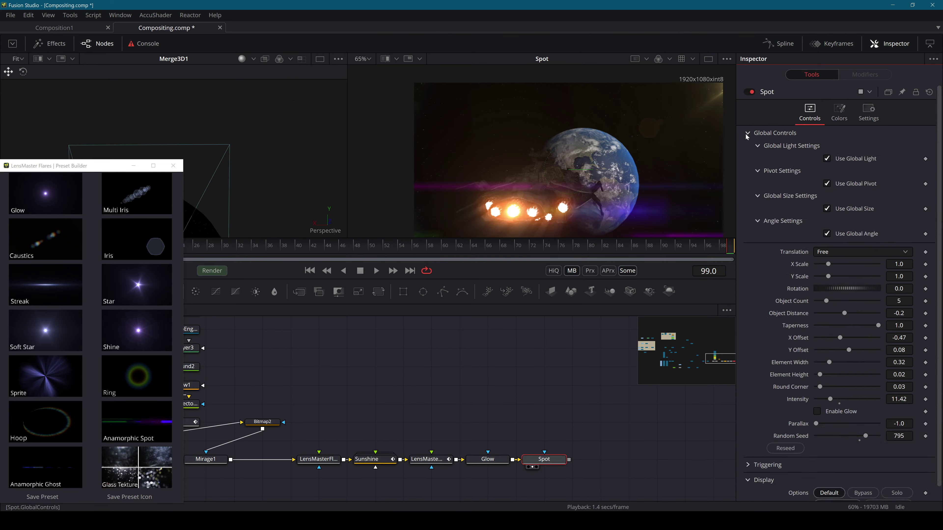
click(746, 133)
click(843, 123)
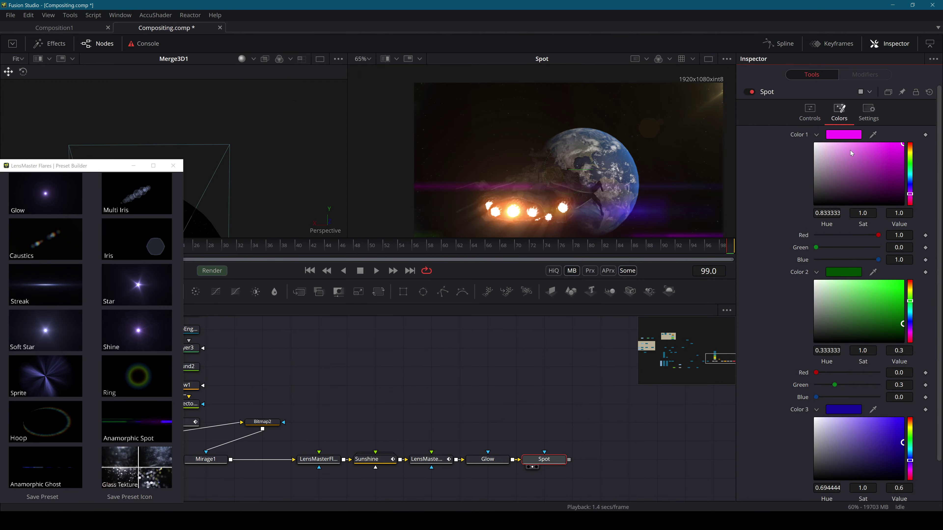
drag(873, 134, 512, 200)
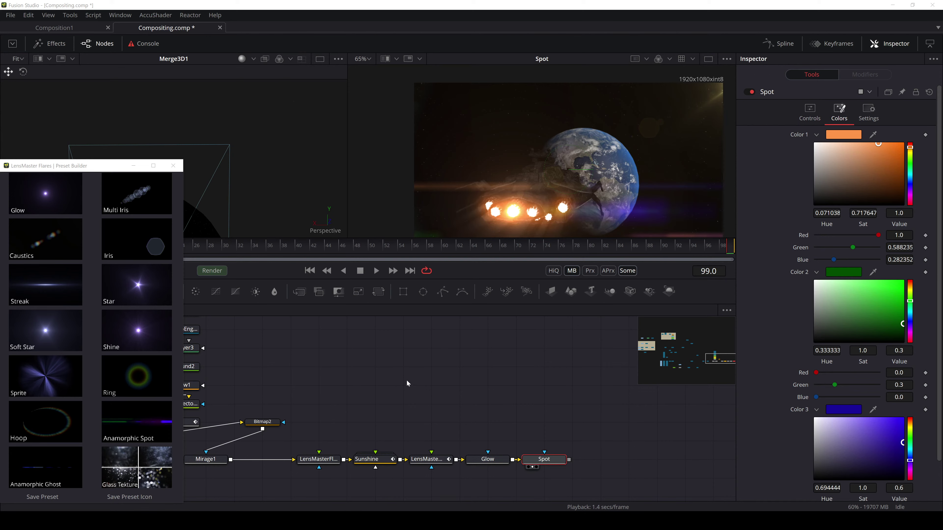
Set the global tint of both the Sunshine and LensMasterFlares1 nodes to white
click(373, 459)
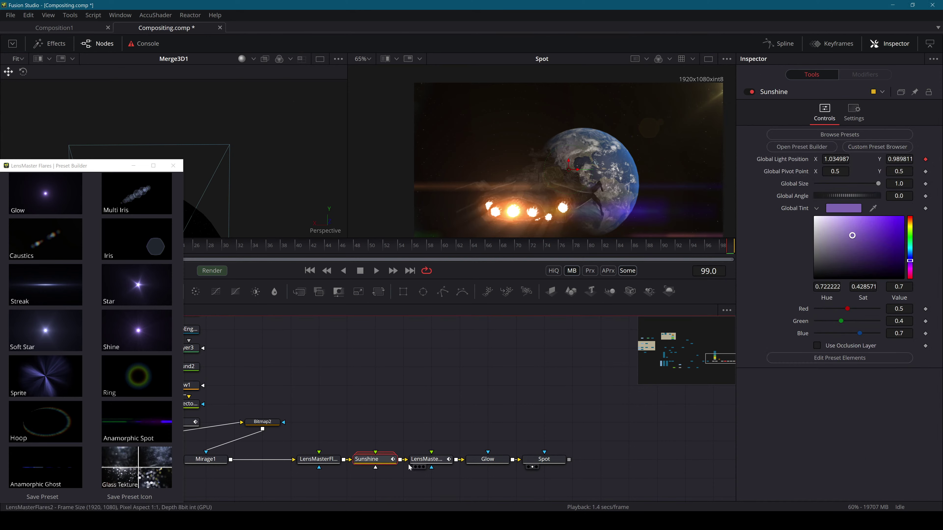
click(328, 461)
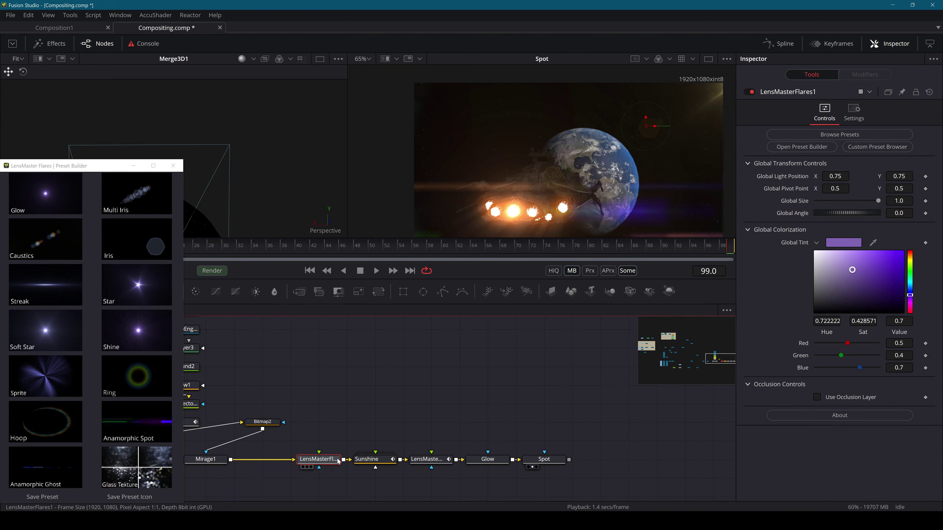
click(360, 461)
drag(828, 225, 809, 207)
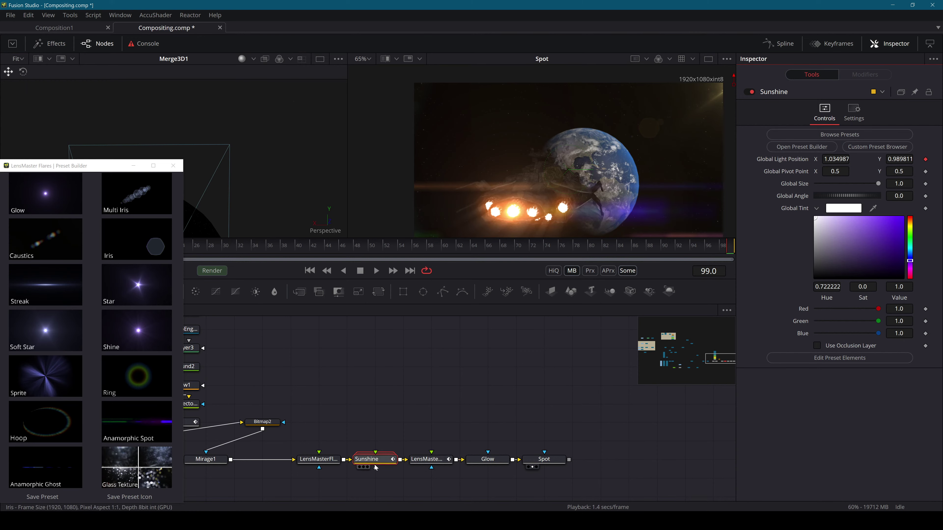
click(326, 461)
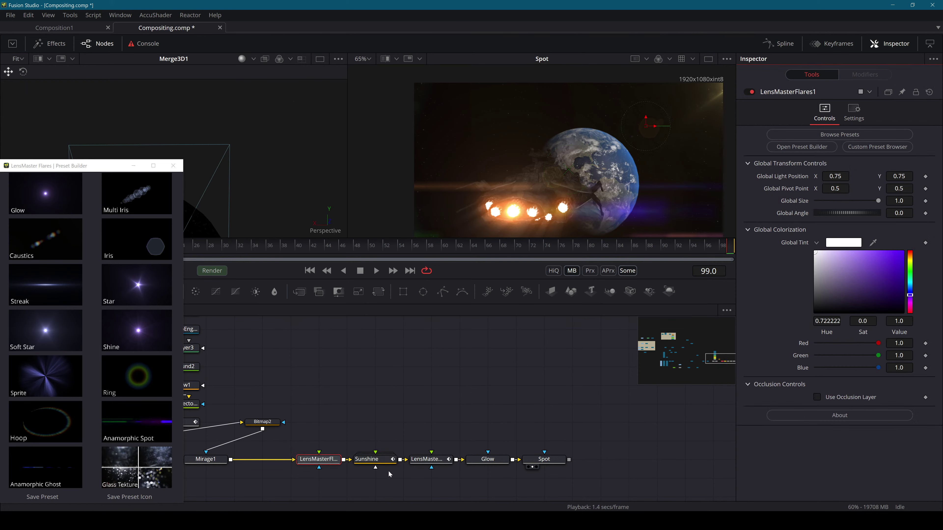
click(385, 460)
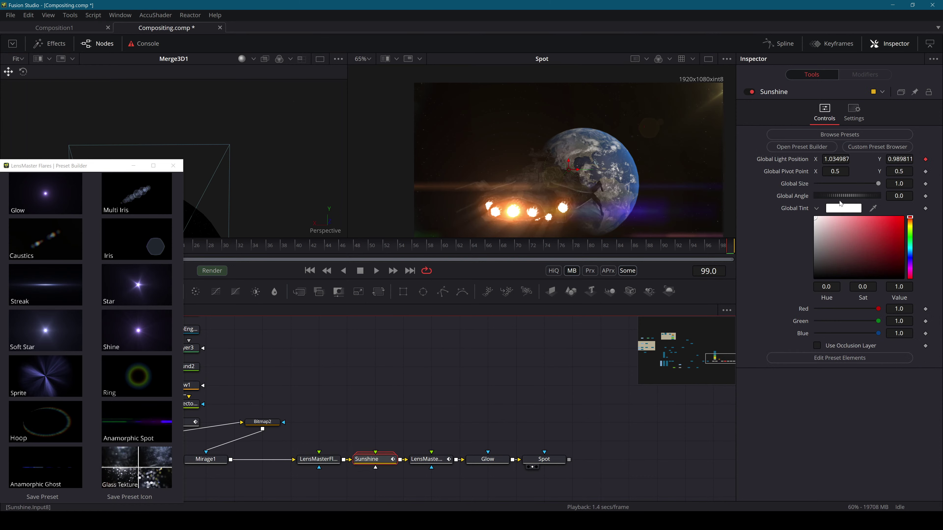
Expand the Sunshine group and make its Star and Shine elements use the global tint
mouse_move(442, 465)
double_click(377, 460)
drag(380, 468, 402, 390)
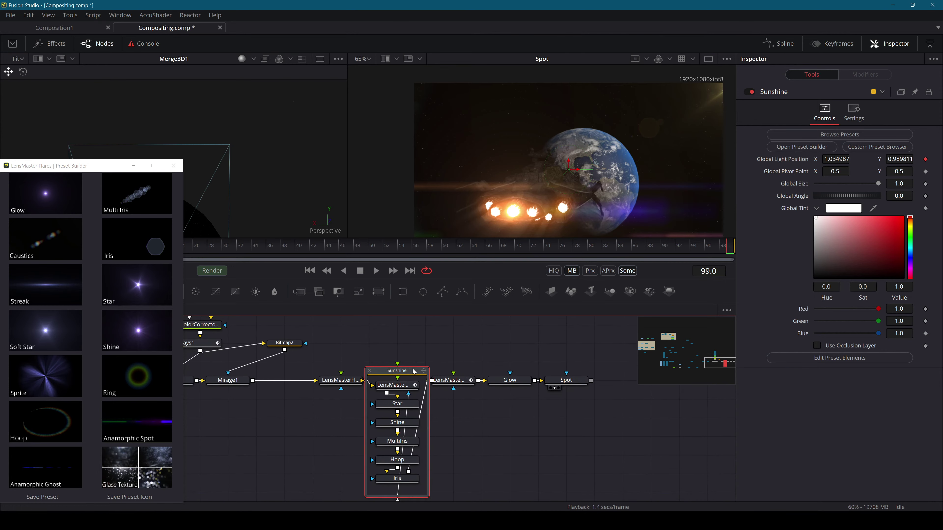
click(401, 391)
click(397, 404)
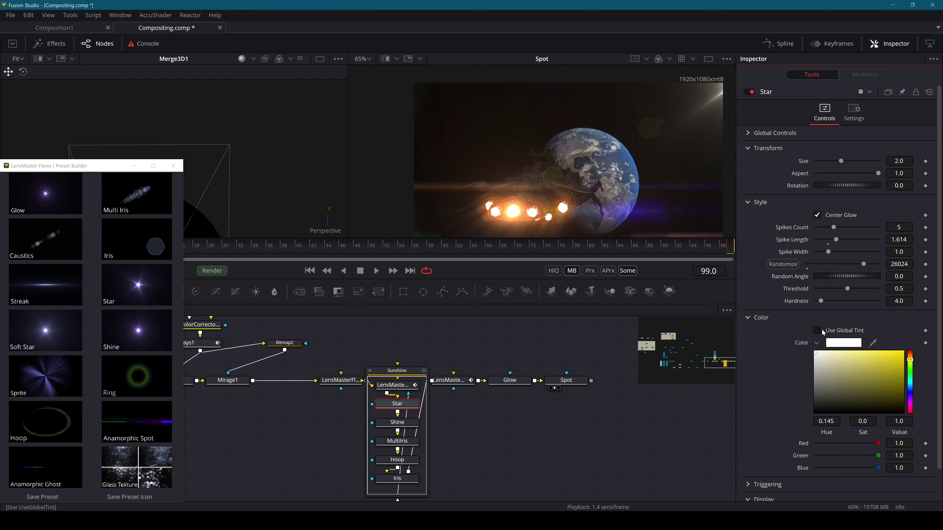
click(397, 423)
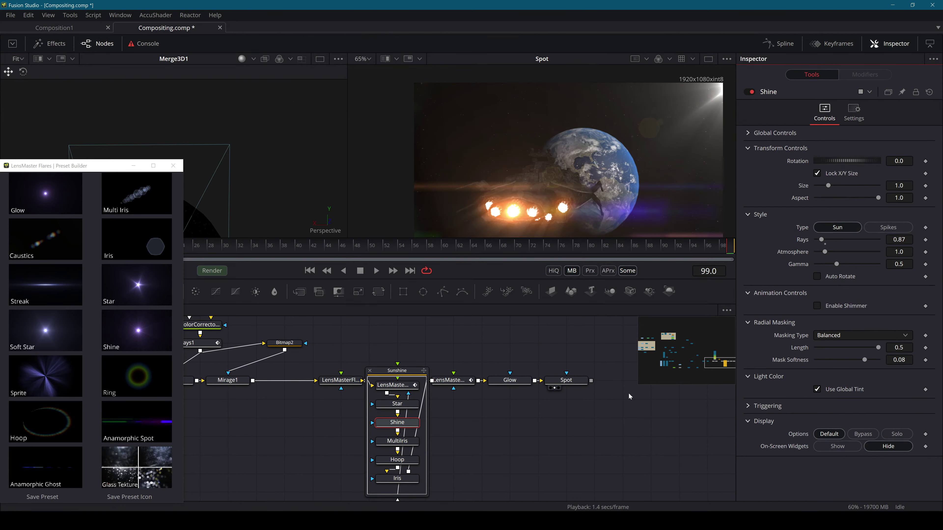
Check the style and color settings of the MultiIris, Hoop and Iris elements in the Sunshine group
click(398, 440)
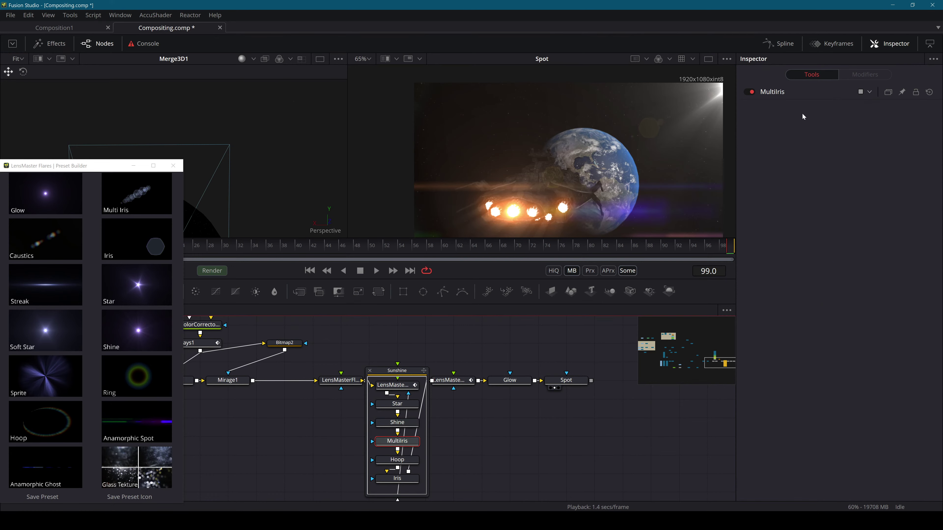
scroll(816, 253, down, 3)
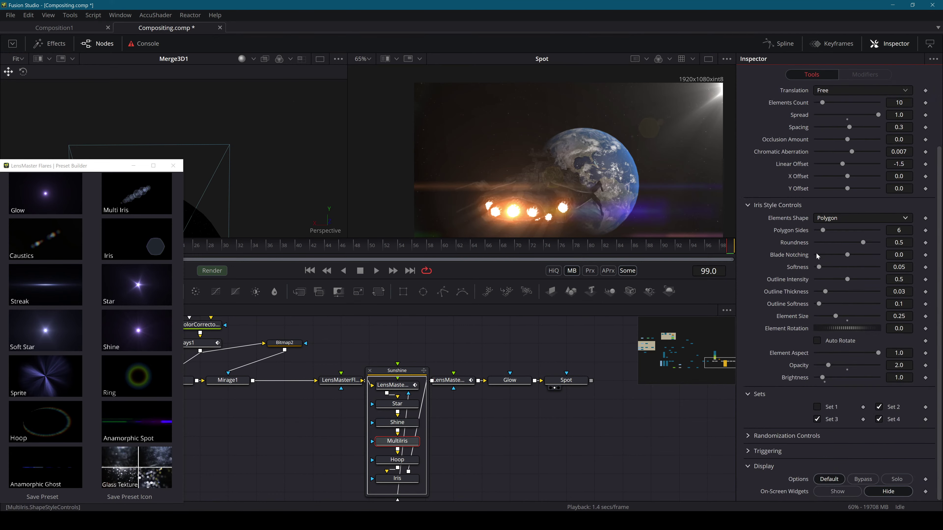
click(398, 459)
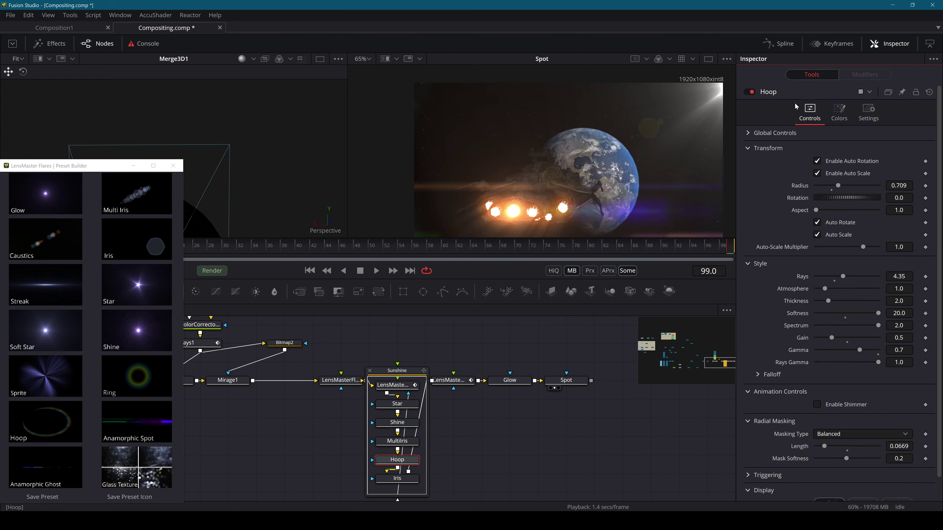
scroll(809, 418, down, 1)
click(412, 479)
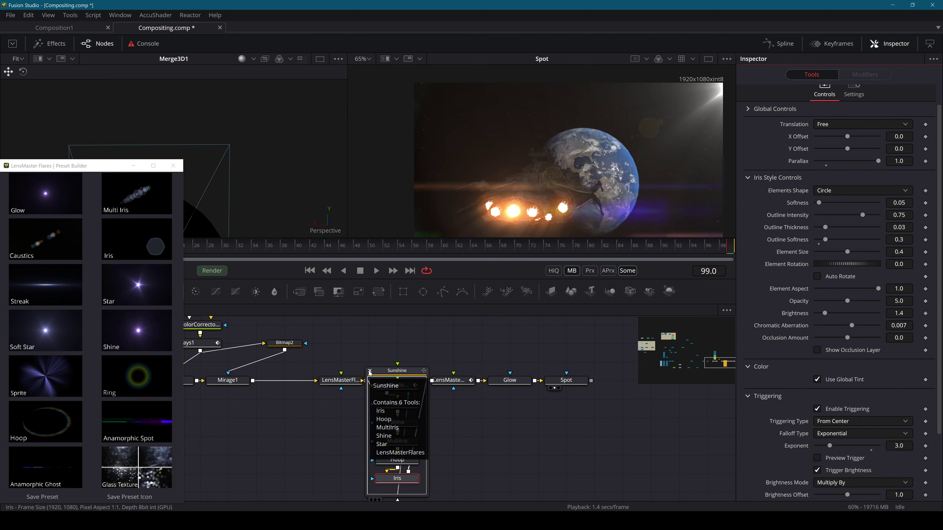
Set the global tint of the Sunshine group's LensMasterFlares node to pale yellow, hue 0.128, saturation 0.109, value 0.976
click(398, 385)
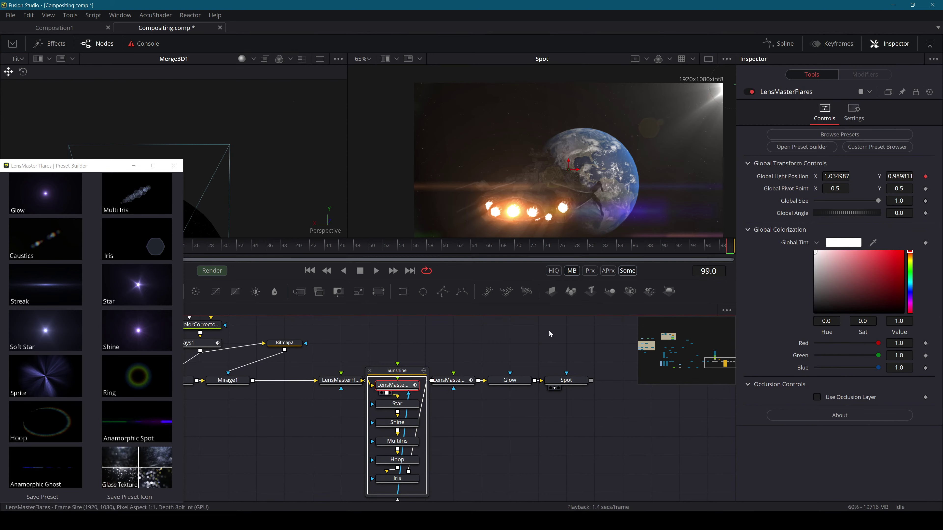
click(818, 270)
drag(817, 272, 794, 259)
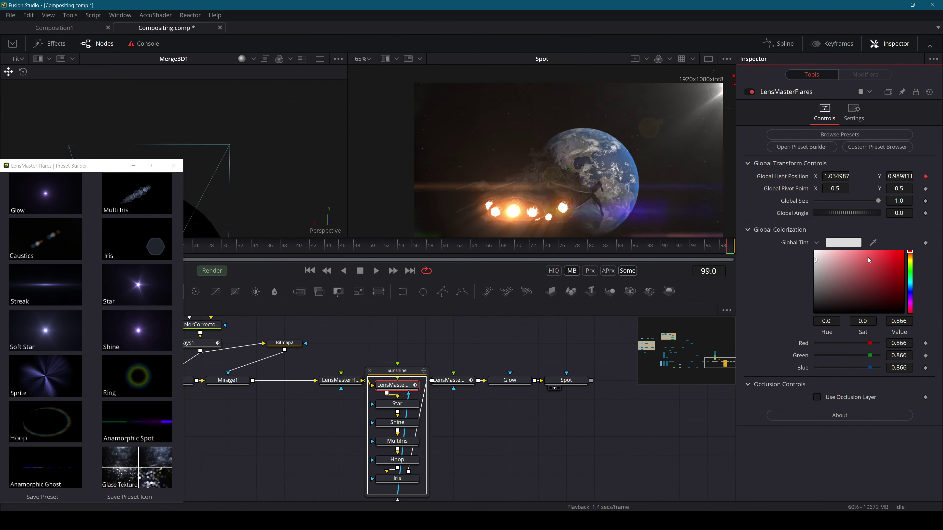
click(909, 259)
drag(865, 256, 824, 255)
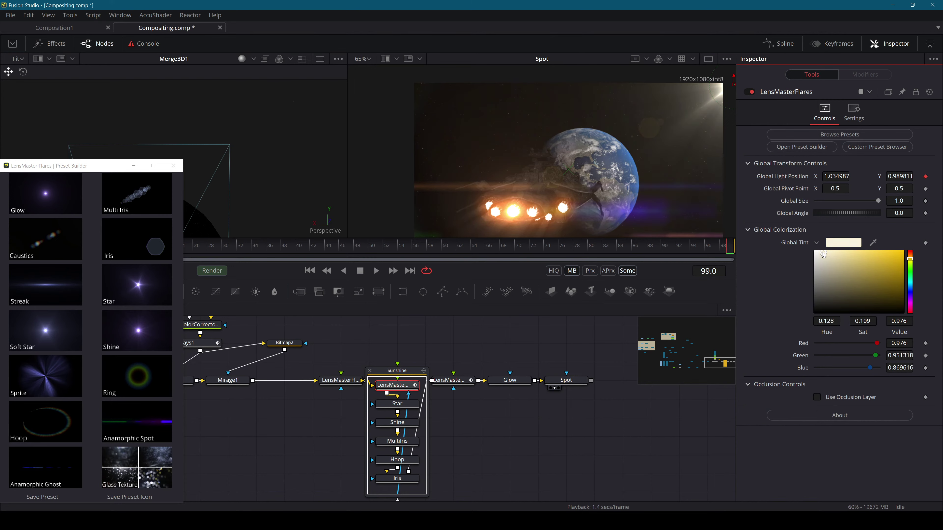
Close the LensMaster Flares Preset Builder and collapse the Sunshine group
click(177, 168)
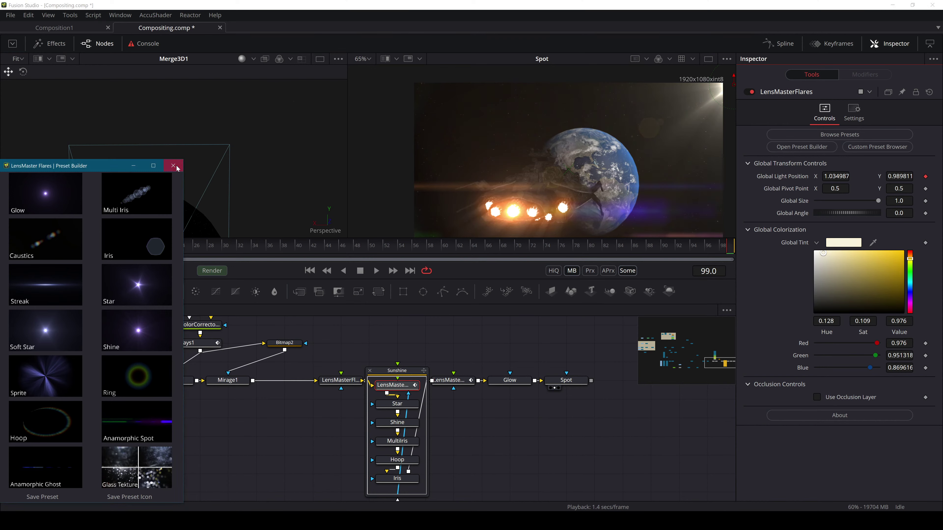
click(370, 371)
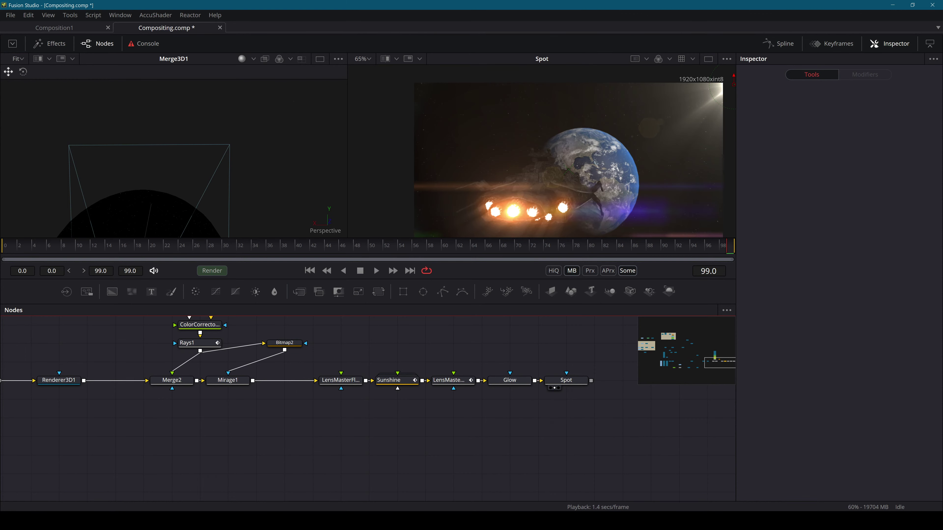
click(510, 380)
Set the Spot element's Color 2 to a pale orange with hue 0.072, saturation 0.29 and value 0.929
click(565, 379)
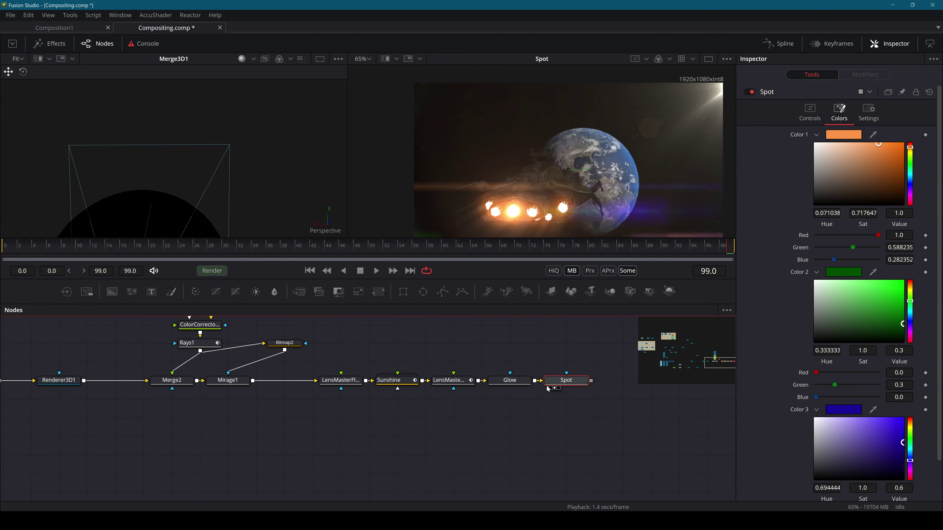
drag(842, 283, 779, 251)
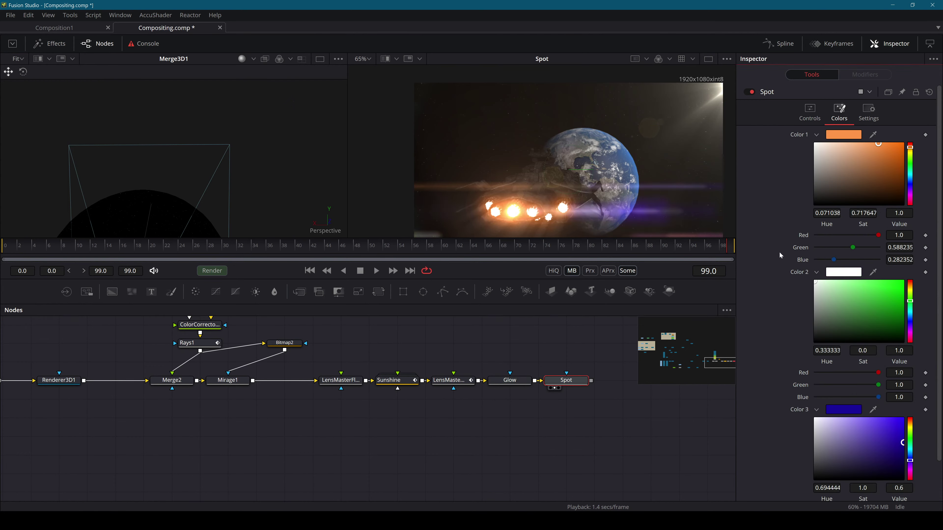
drag(912, 288, 910, 289)
mouse_move(854, 285)
mouse_down()
mouse_move(831, 284)
mouse_move(840, 285)
mouse_up()
drag(909, 289, 911, 287)
Sample the Spot element's Color 3 from the warm yellow-orange of the engine glow
scroll(873, 371, down, 1)
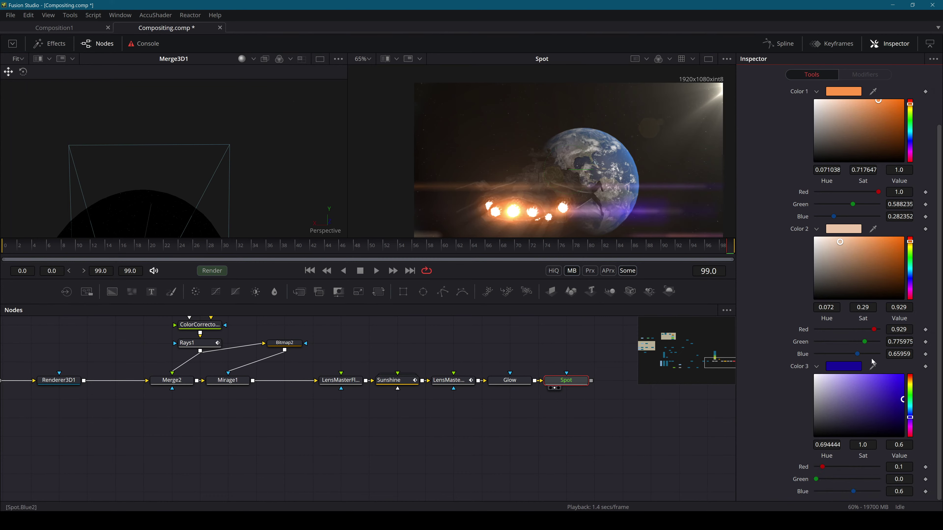
drag(873, 366, 510, 200)
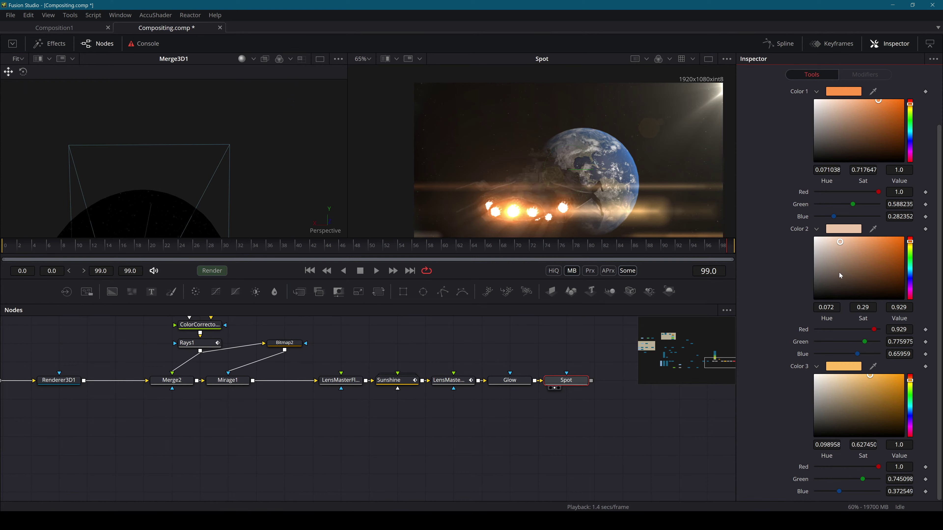
scroll(647, 194, down, 1)
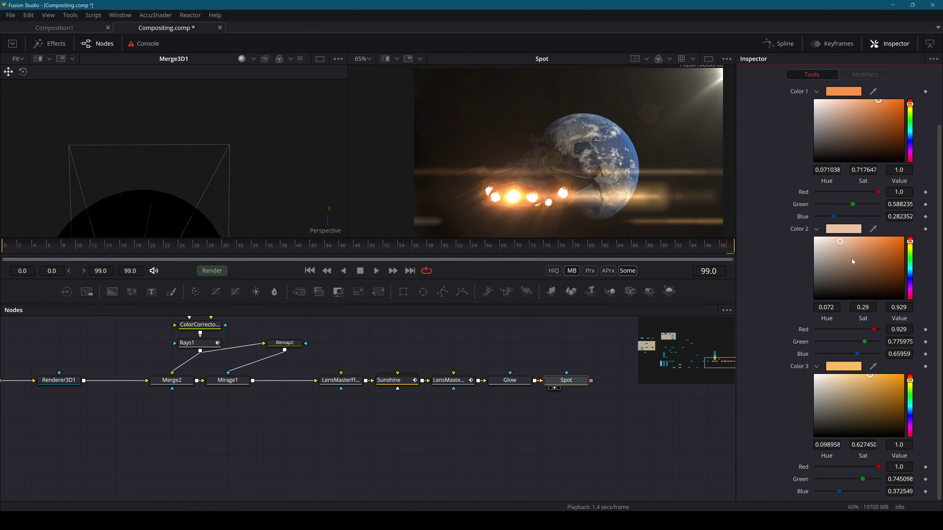
Sample the Spot element's Color 2 from the glow of the engine nearest Earth and return to its main controls
drag(869, 230, 563, 185)
scroll(790, 219, up, 2)
click(809, 111)
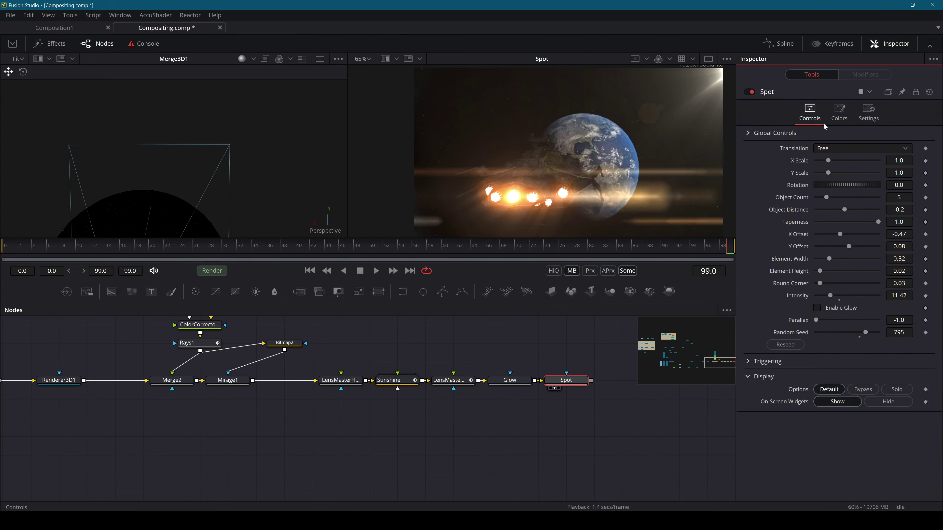
Enable glow on the Spot element and set its Intensity to 0.8
drag(830, 295, 821, 297)
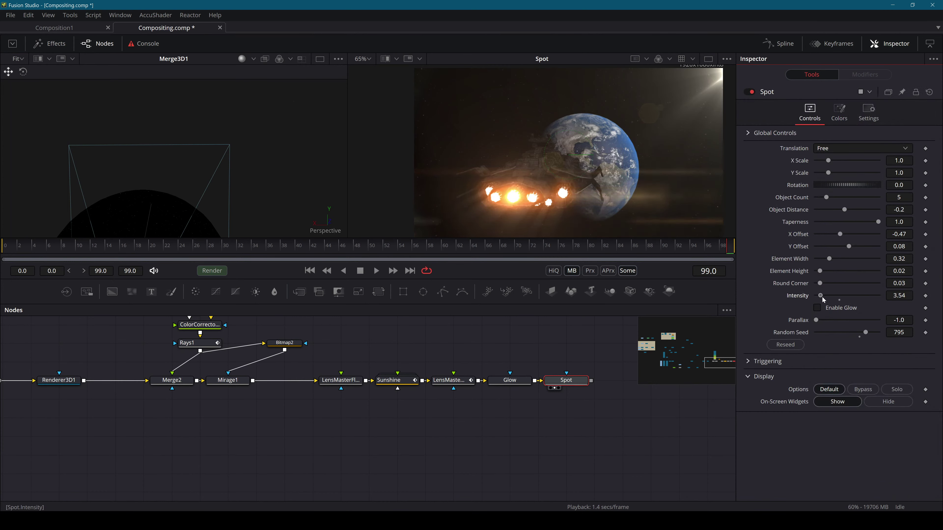
click(828, 310)
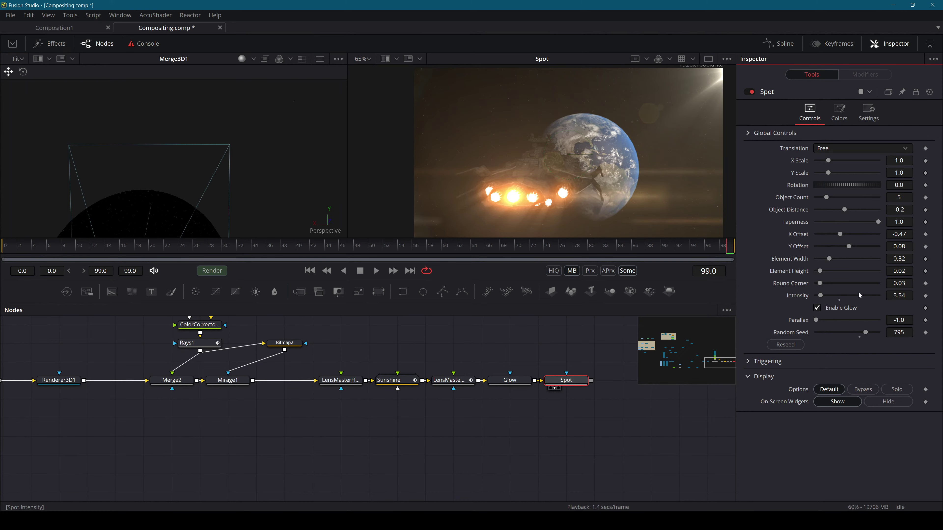
drag(821, 297, 817, 296)
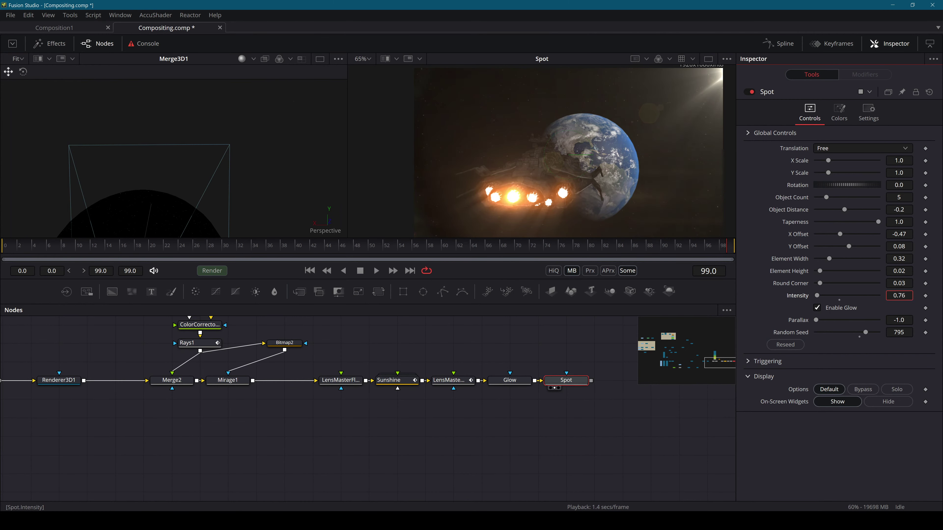
key(Return)
Set the Spot element's X Scale to 1.449, Y Scale to 0.528, Object Count to 9 and Object Distance to -0.12
mouse_move(828, 160)
mouse_down()
mouse_move(836, 160)
mouse_move(820, 173)
mouse_up()
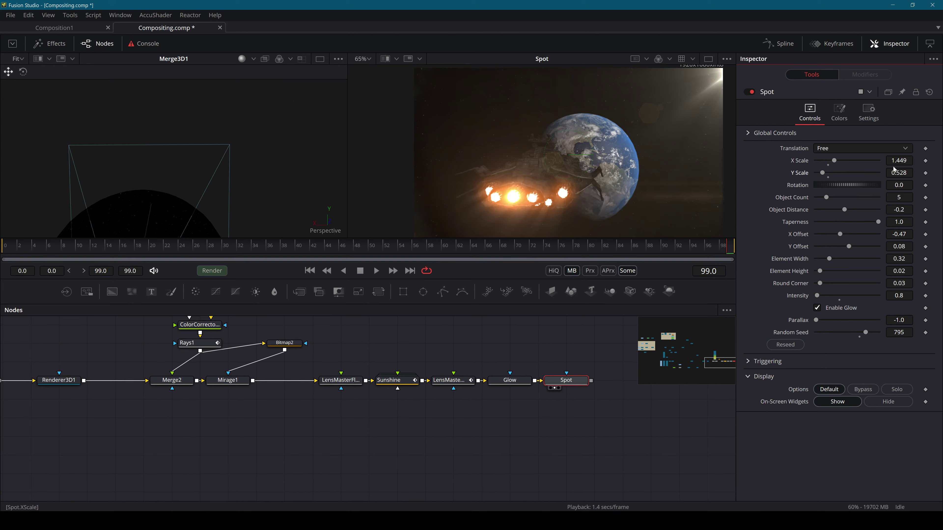
drag(896, 198, 668, 198)
drag(845, 209, 879, 224)
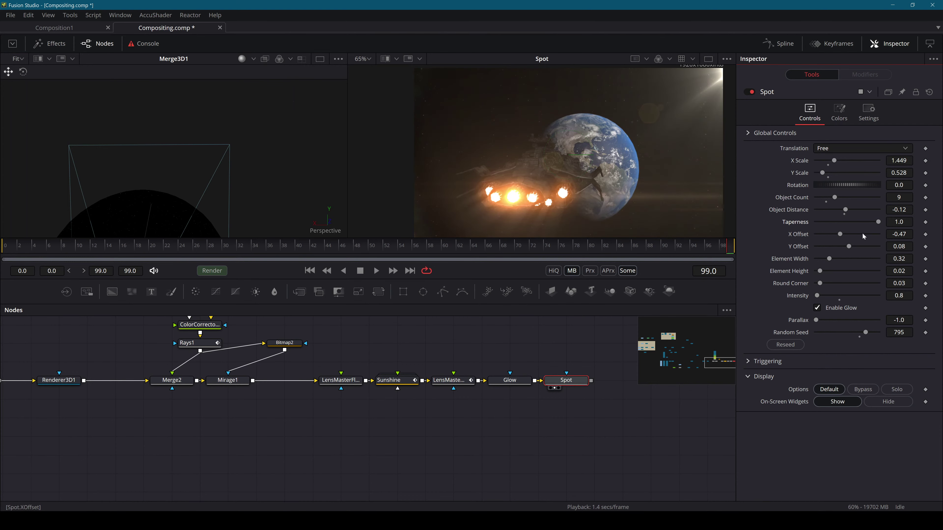
Set the Spot element's Element Width to 0.236, Round Corner to 0.0512 and Intensity to 0.39
drag(829, 259, 822, 284)
drag(899, 296, 897, 296)
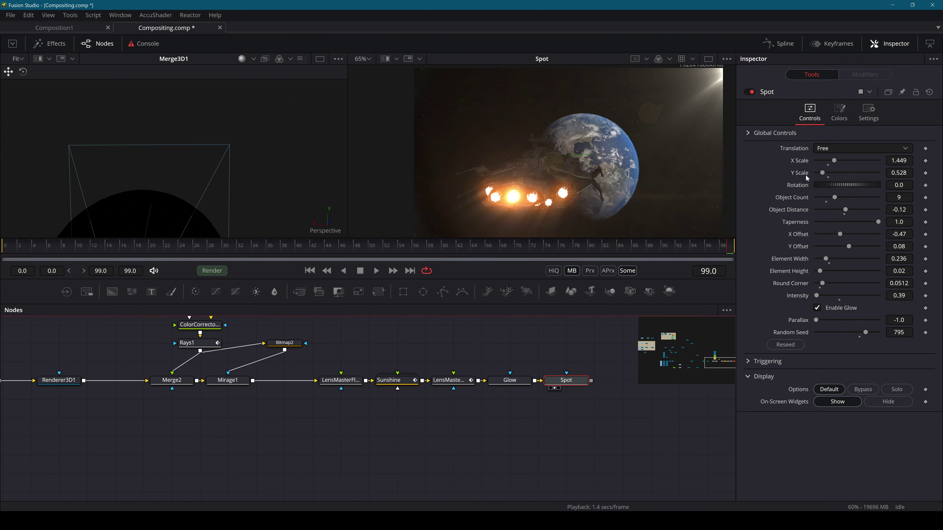
Disable and re-enable the Spot node several times to compare the image with and without it
click(749, 92)
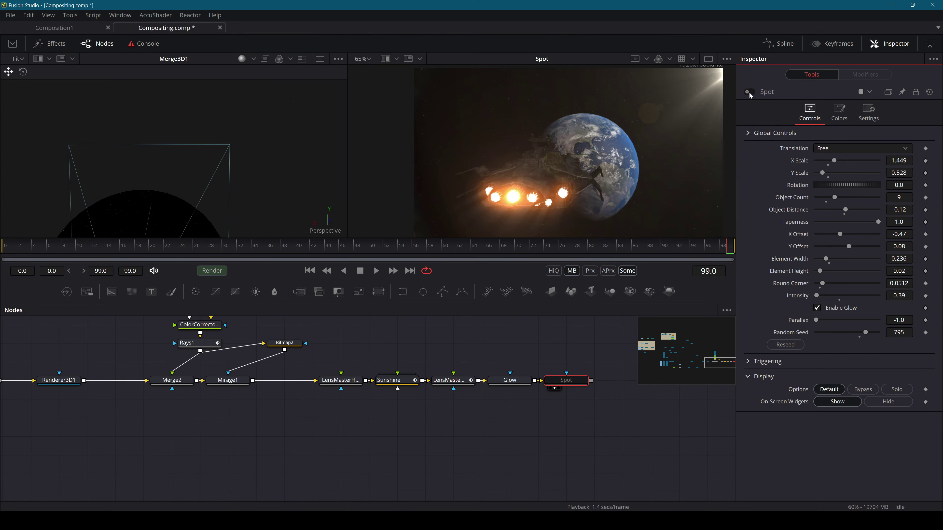
click(749, 91)
click(749, 92)
click(749, 92)
click(749, 91)
click(749, 91)
Select the Glow and Spot nodes together and switch both off and on to compare their combined effect
drag(591, 367, 506, 401)
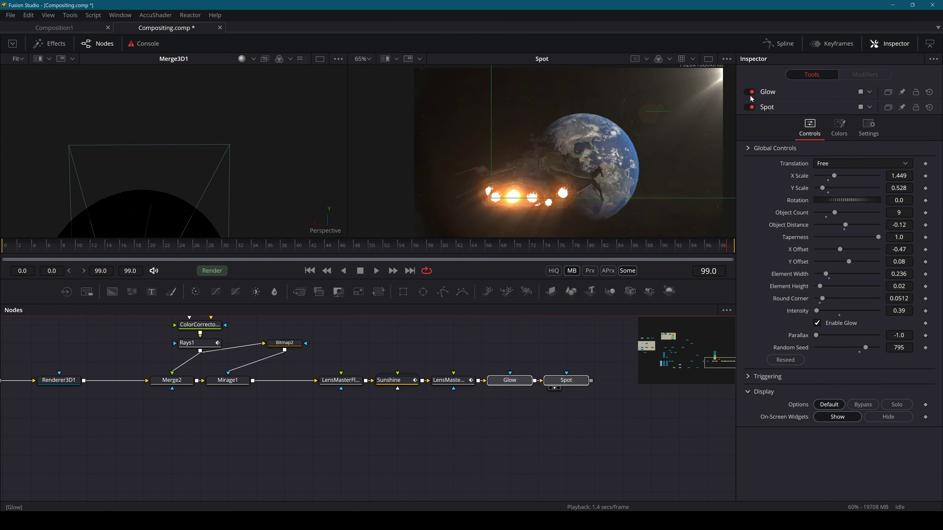
click(750, 99)
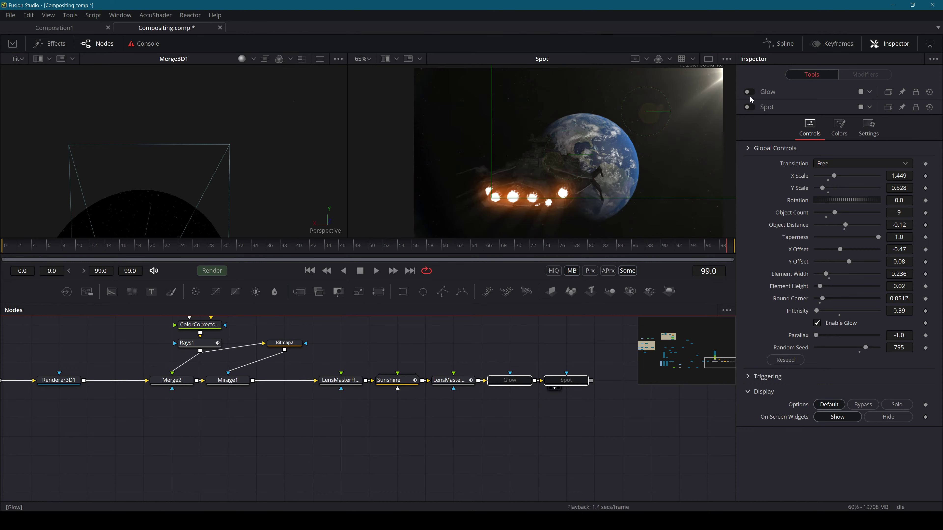
click(750, 98)
click(750, 99)
click(750, 98)
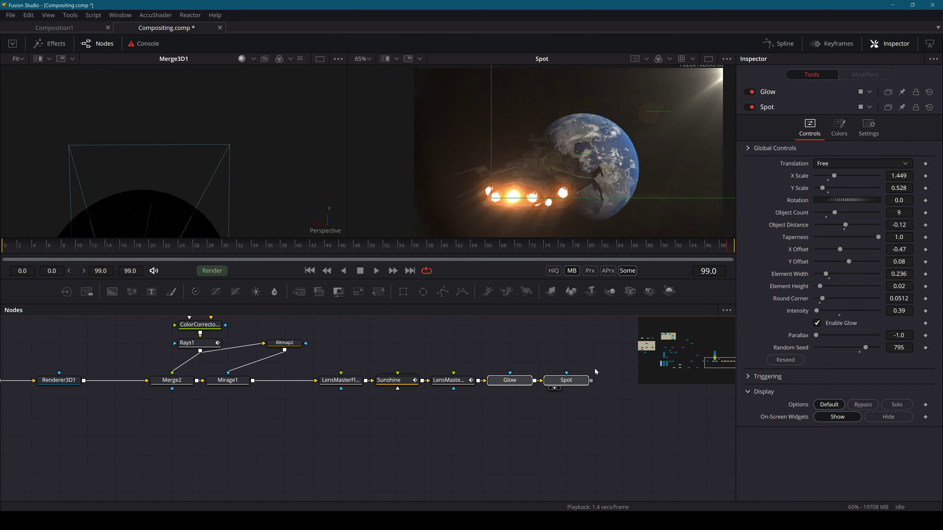
Add a Glass Texture element after the Spot node using the LensMasterFlares2 preset builder, and close the builder
drag(597, 378, 539, 391)
click(541, 396)
click(405, 392)
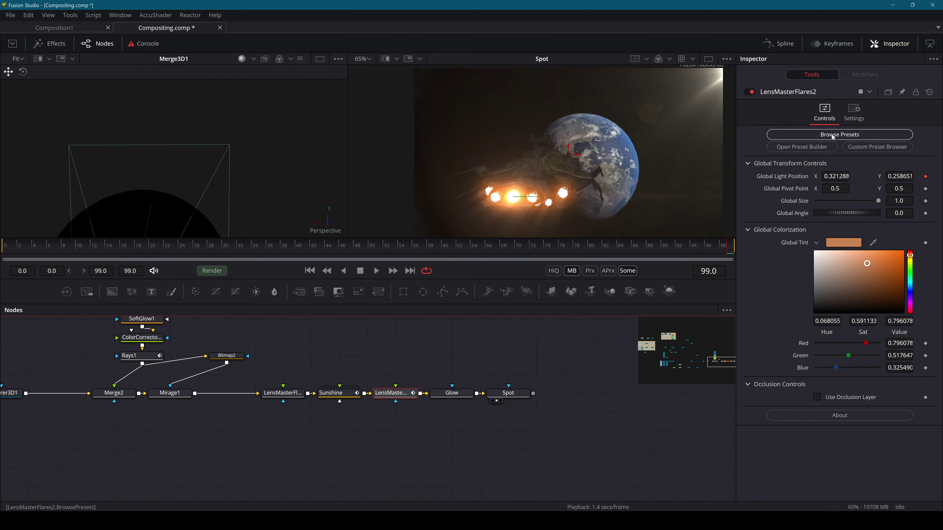
click(814, 148)
click(128, 461)
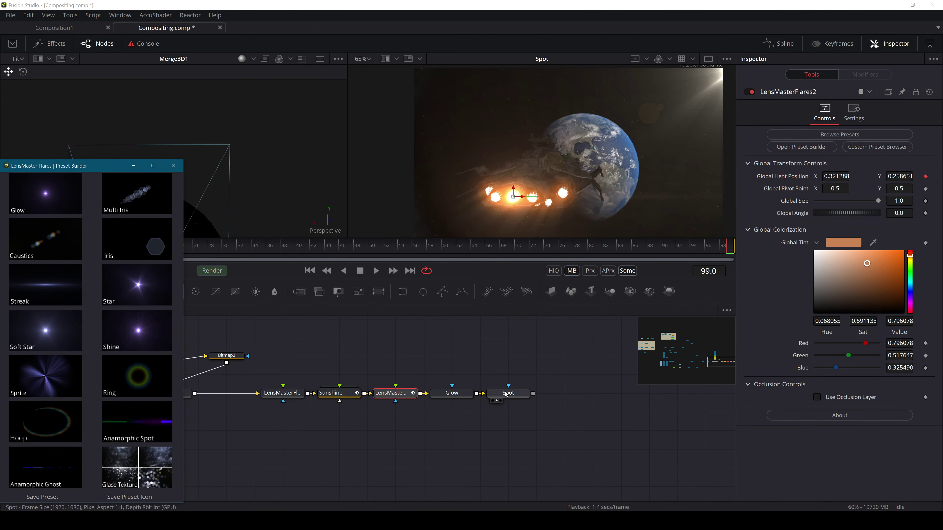
click(175, 168)
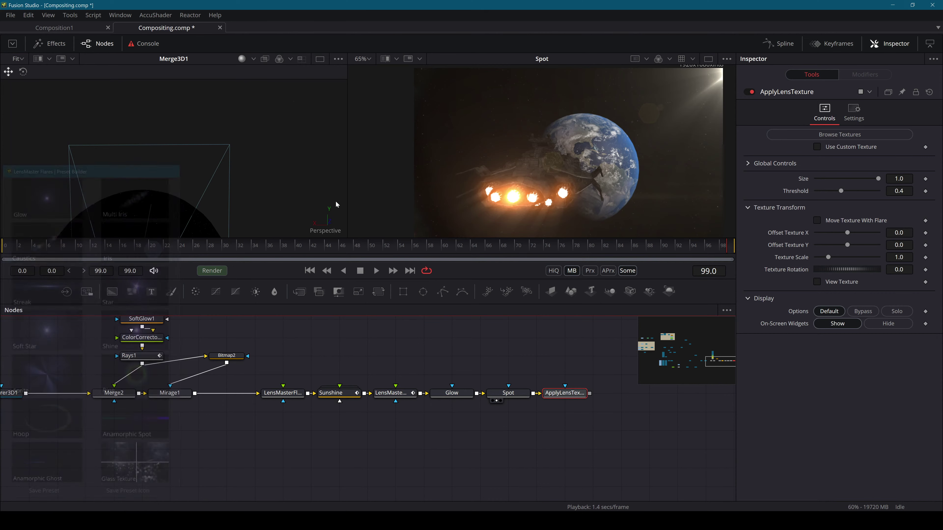
Apply the grey-blue bokeh texture, last in the first row, to ApplyLensTexture and show that node in the second viewer
click(845, 136)
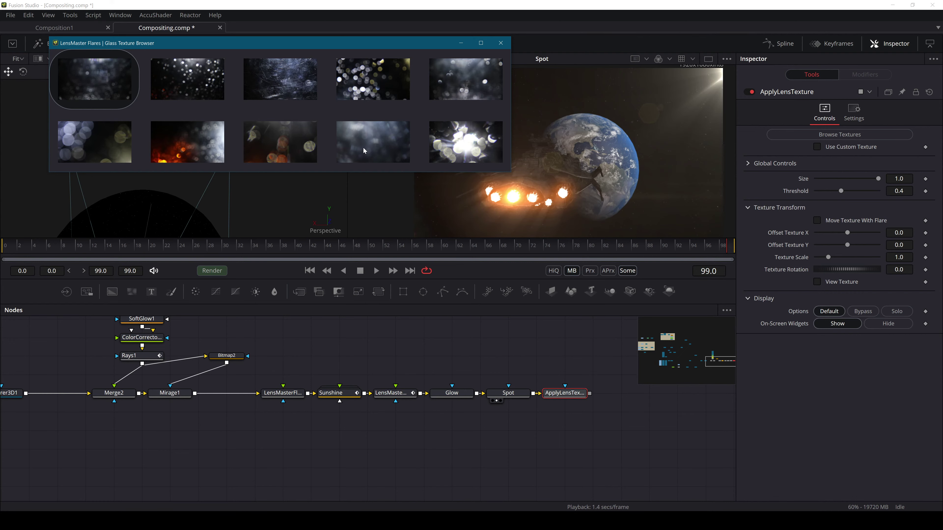
click(464, 87)
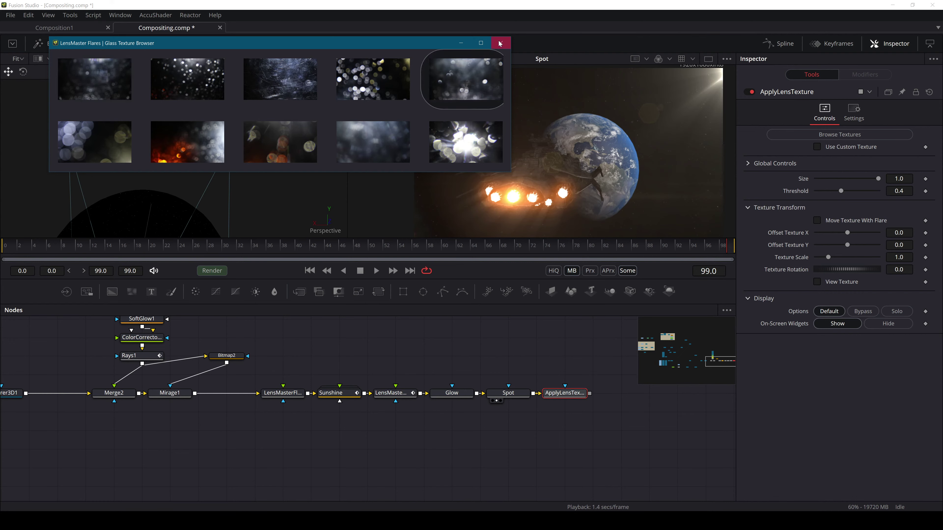
mouse_move(581, 392)
mouse_down()
mouse_move(581, 374)
mouse_move(578, 393)
mouse_up()
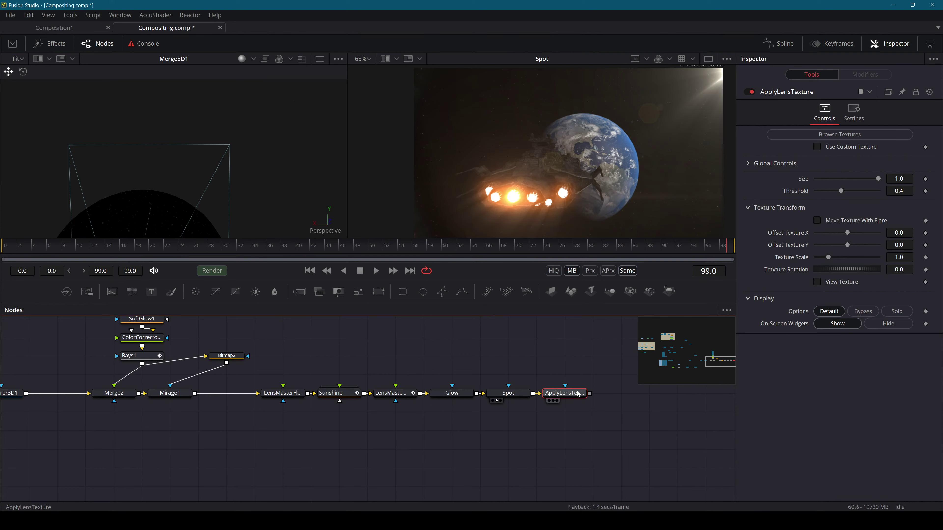
key(2)
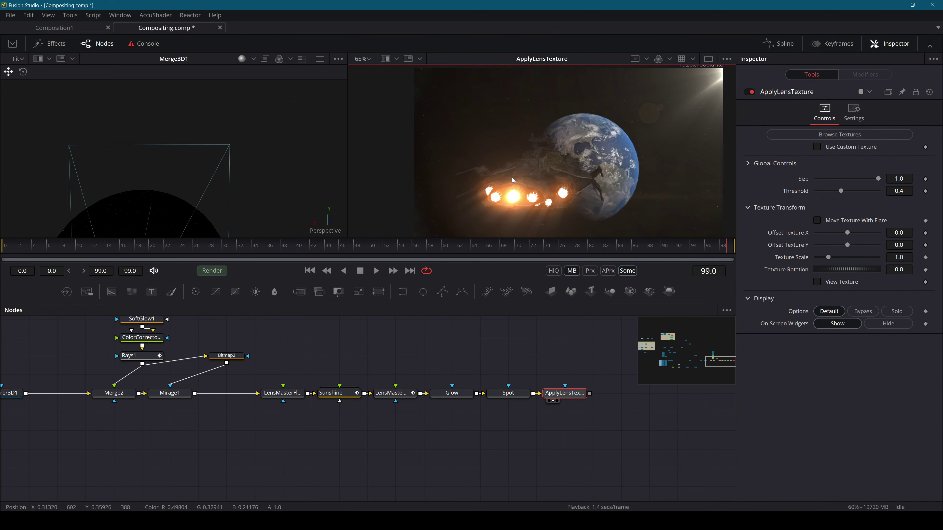
Set the ApplyLensTexture Threshold to 0.74 and switch its glass texture to the scratched blue one
scroll(511, 177, up, 3)
scroll(512, 177, down, 3)
scroll(511, 177, down, 1)
drag(841, 190, 861, 191)
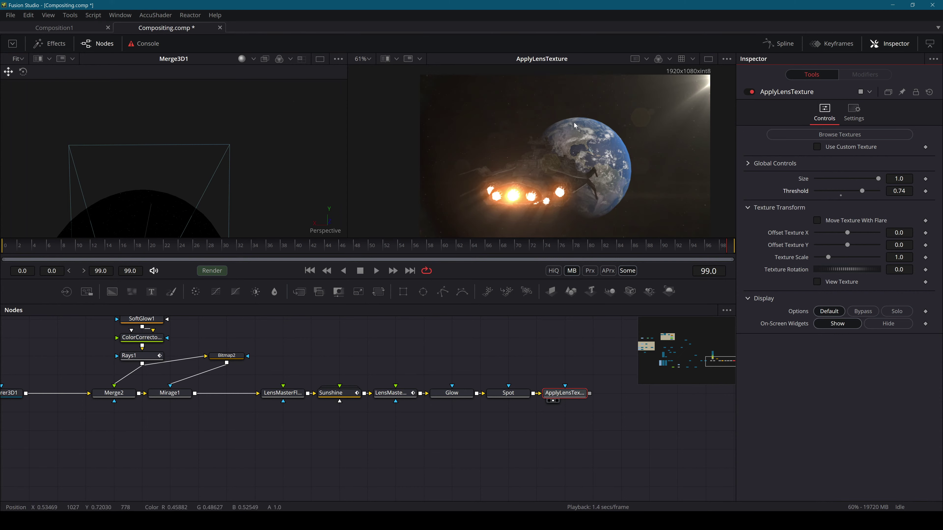
click(833, 136)
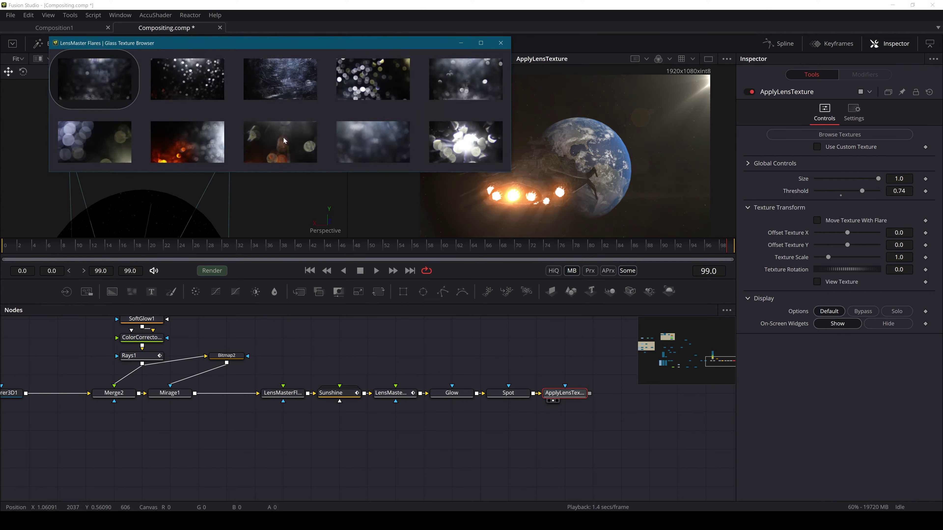
click(280, 86)
click(500, 43)
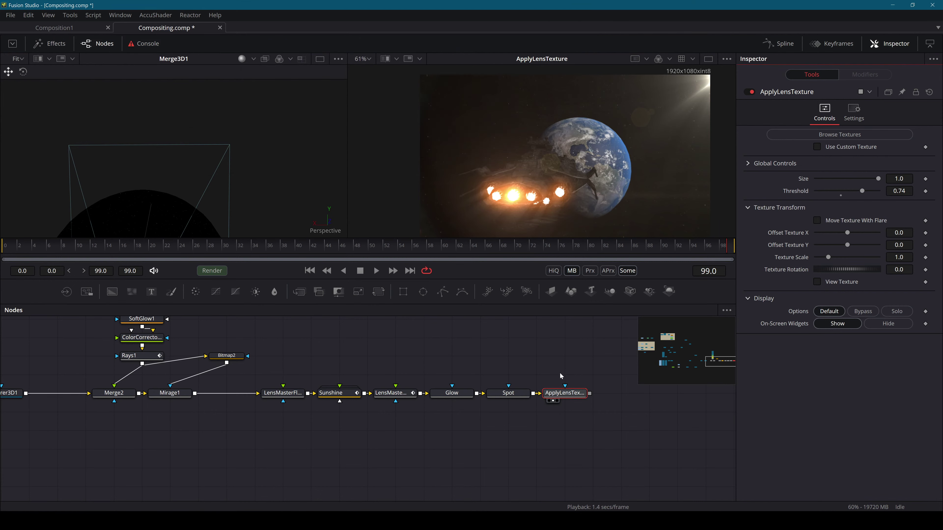
Try several glass textures on ApplyLensTexture and settle on the first one, the dark faint bokeh
scroll(631, 178, up, 3)
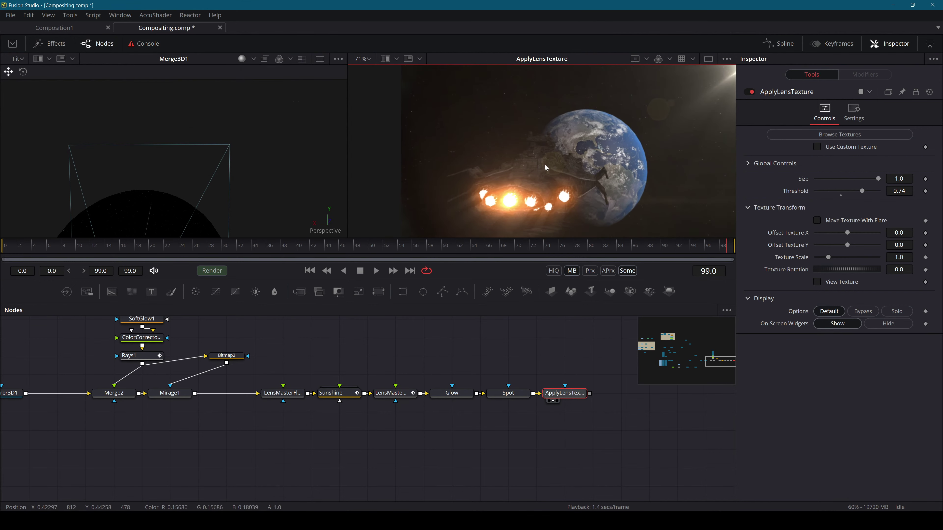
click(814, 134)
click(363, 76)
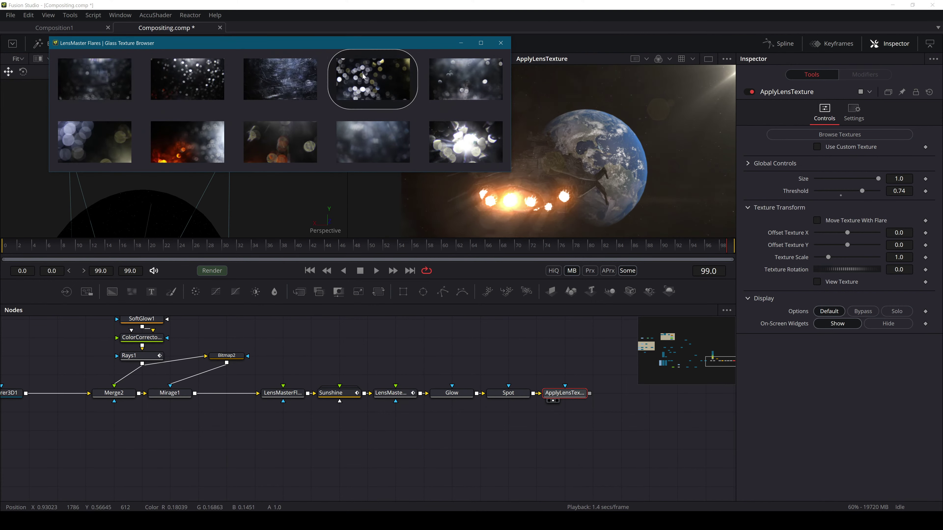
click(368, 137)
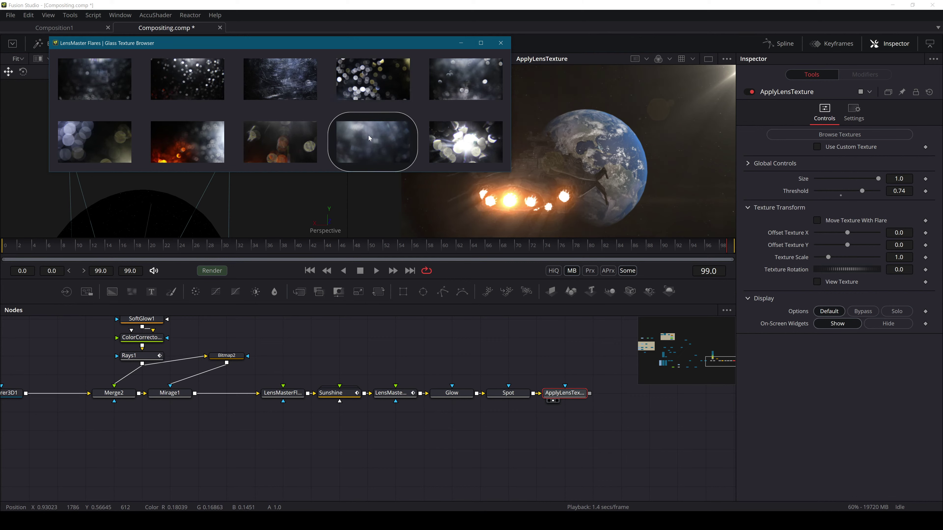
click(110, 140)
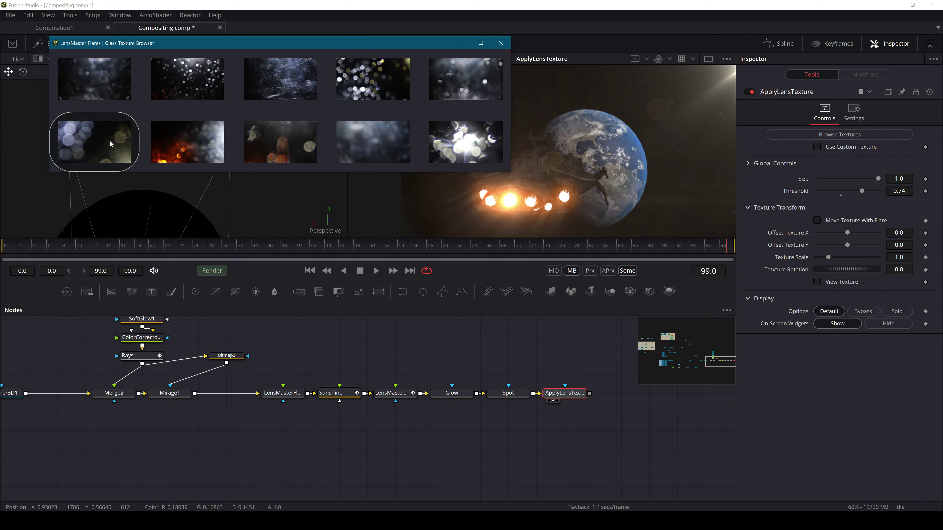
click(98, 90)
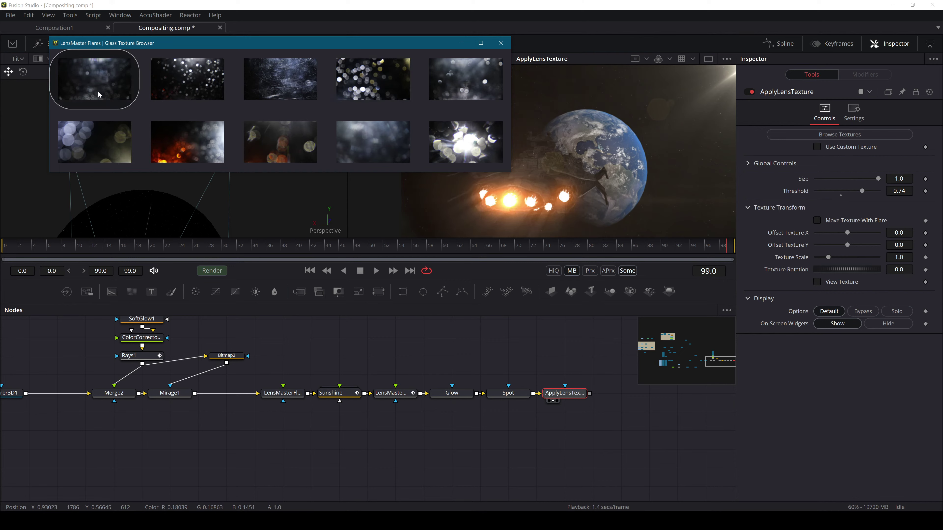
click(500, 43)
Try the extremes of the ApplyLensTexture Threshold and set it to 0.638
drag(862, 191, 892, 191)
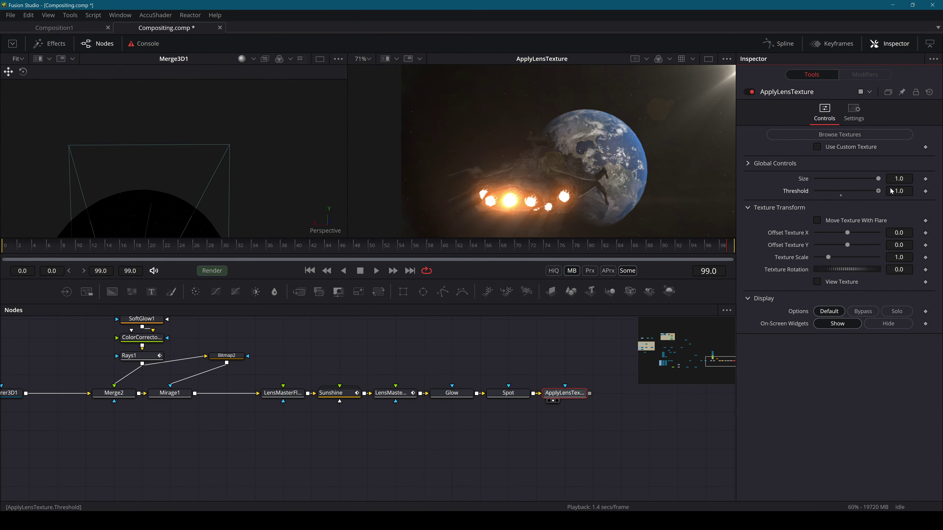
drag(815, 191, 858, 188)
scroll(531, 111, down, 2)
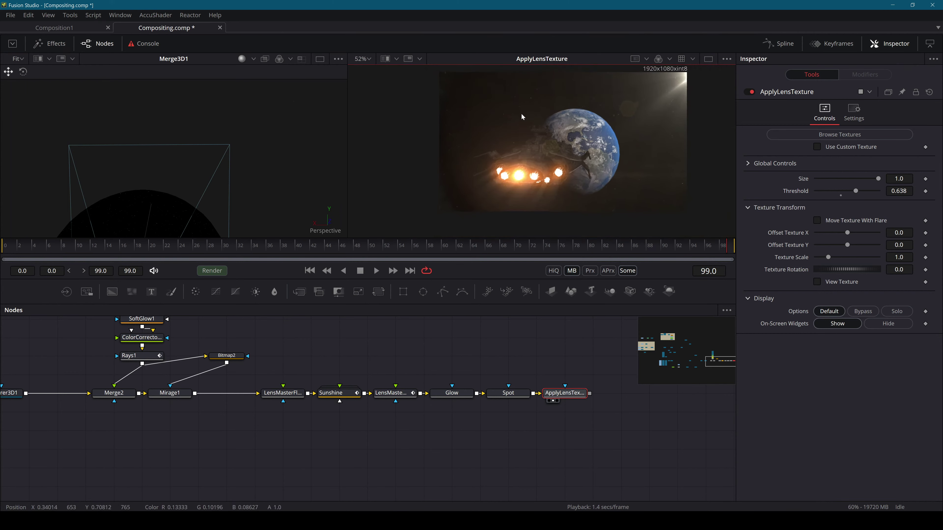
Play back the first few frames of the composite with the flares and lens texture, and stop
scroll(525, 116, down, 1)
key(space)
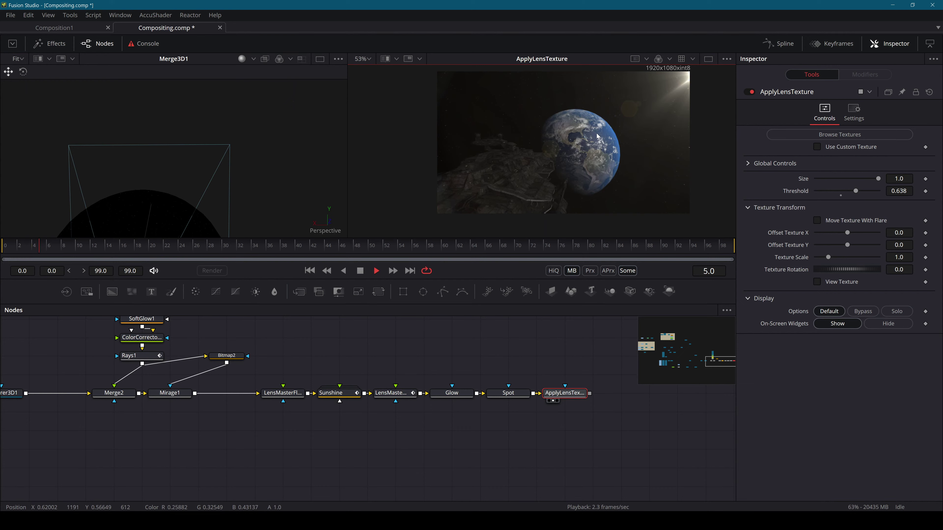
key(space)
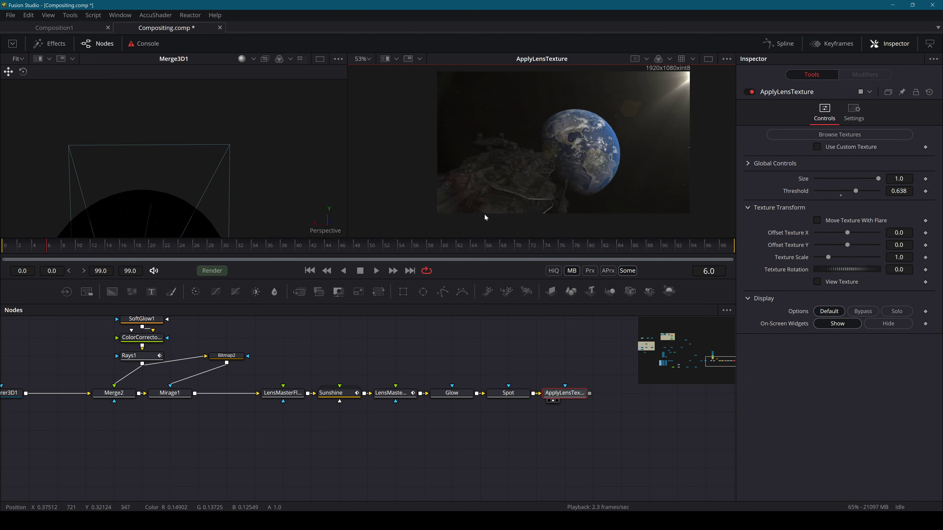
Move the four nodes following Sunshine further along the flow to make room, and expand the Sunshine group
drag(601, 380, 484, 397)
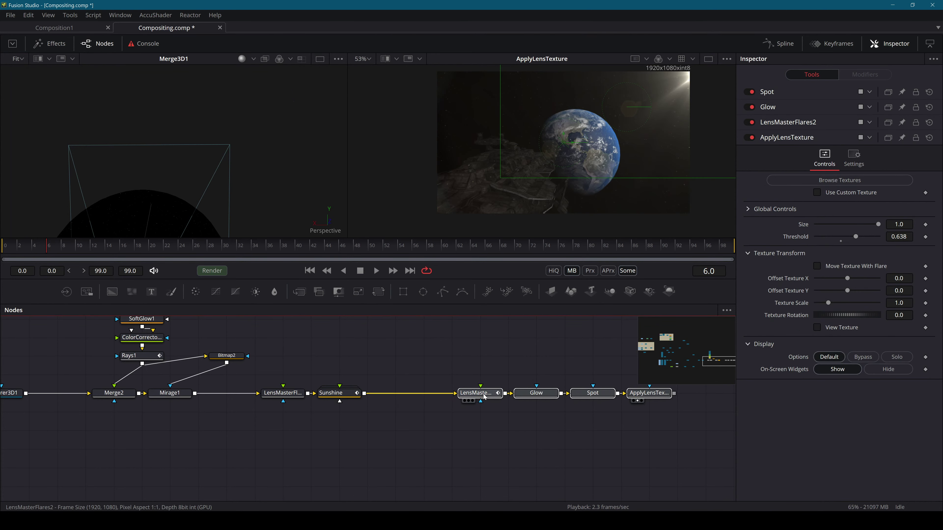
click(335, 395)
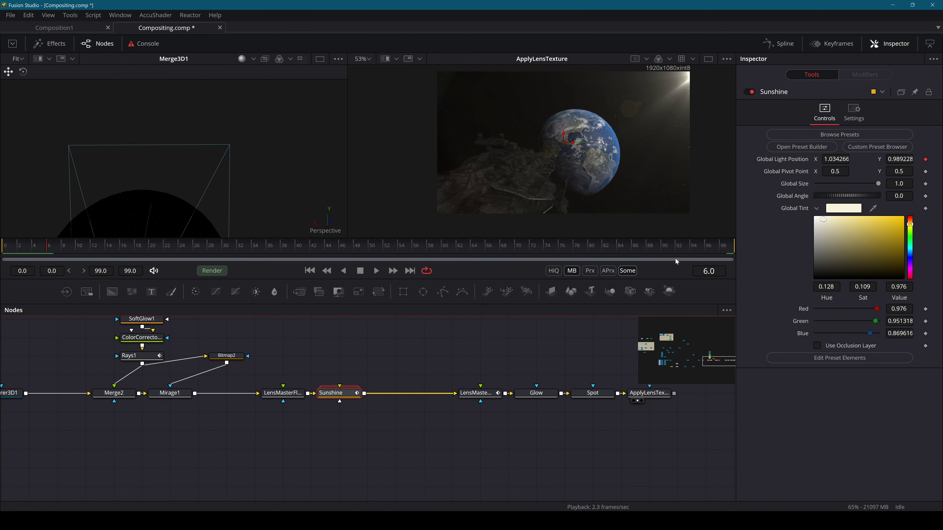
click(357, 392)
Set the Star element in the Sunshine group to Size 1.693 and Threshold 0.78
click(339, 416)
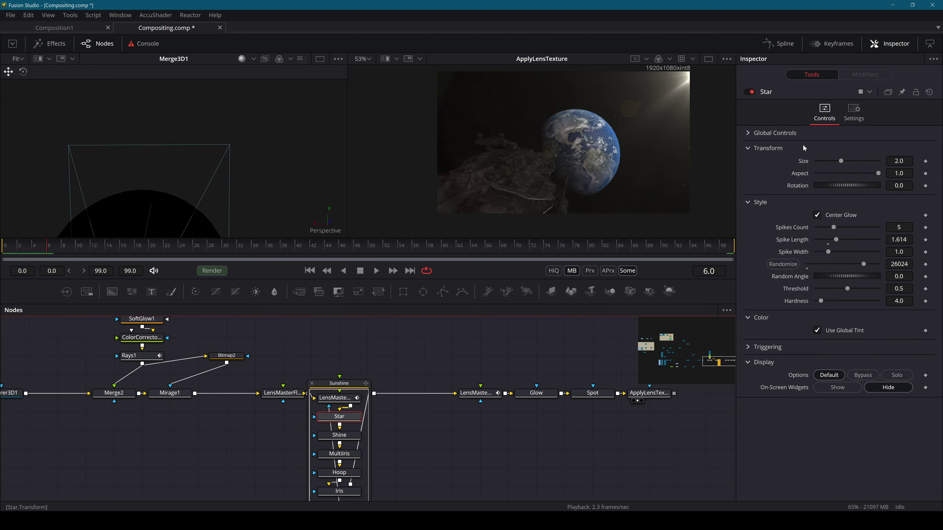
drag(842, 162, 940, 175)
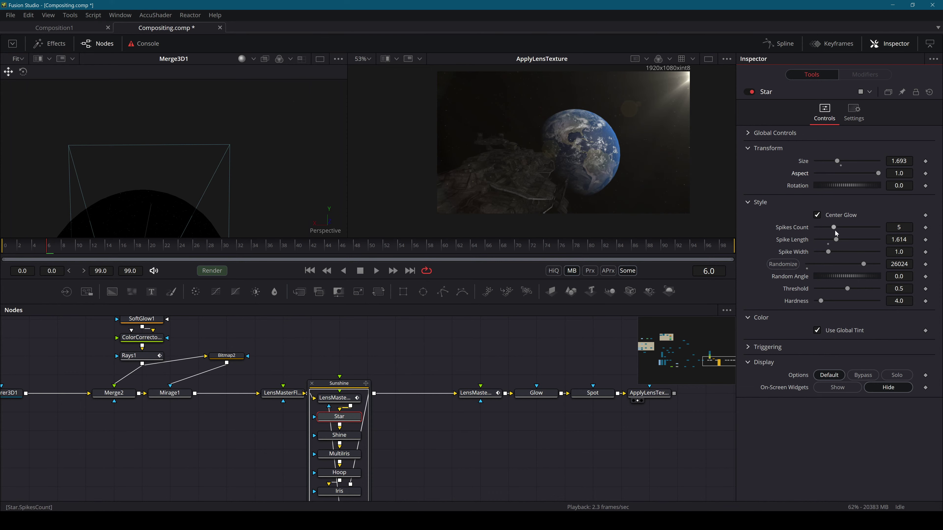
mouse_move(847, 288)
mouse_down()
mouse_move(834, 289)
mouse_move(864, 289)
mouse_up()
scroll(334, 443, down, 1)
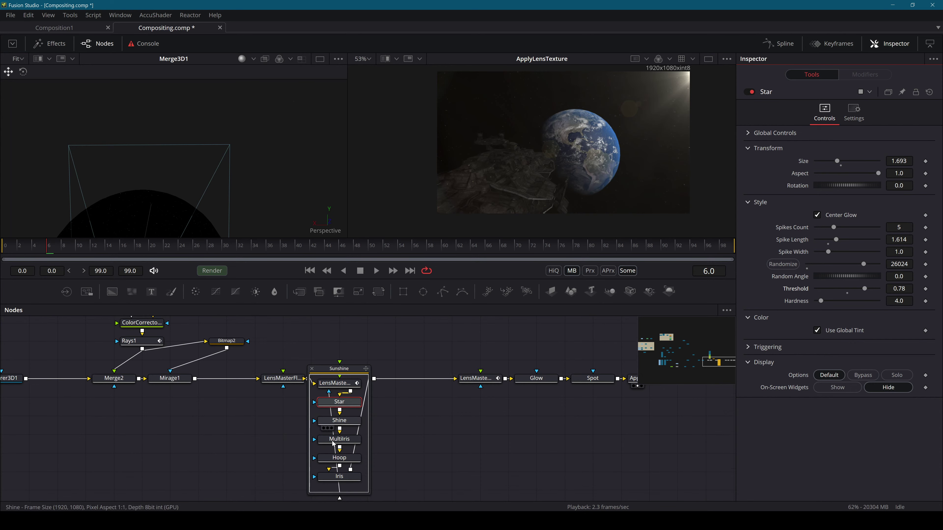
Set the Shine element in the Sunshine group to Size 1.063, Rays 0.47, Atmosphere 3.142 and Gamma 0.756
click(338, 420)
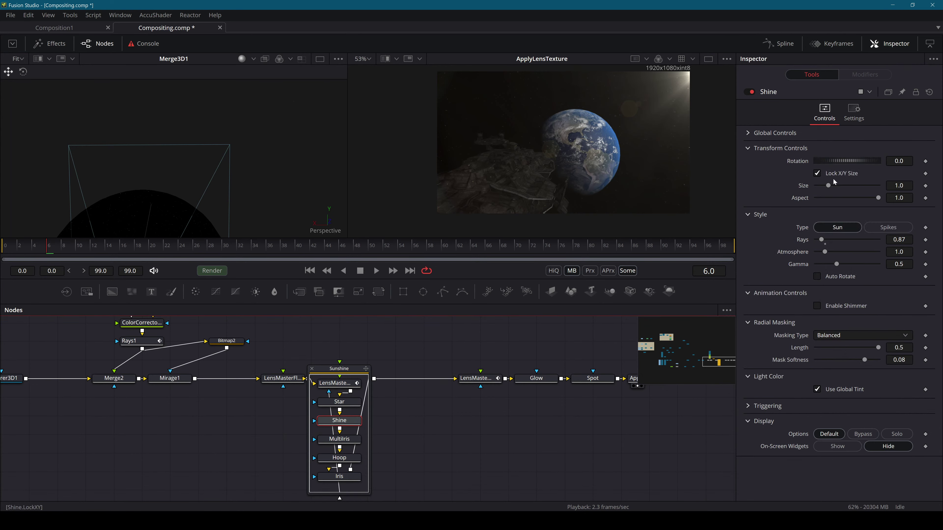
mouse_move(828, 185)
mouse_down()
mouse_move(854, 184)
mouse_move(829, 189)
mouse_up()
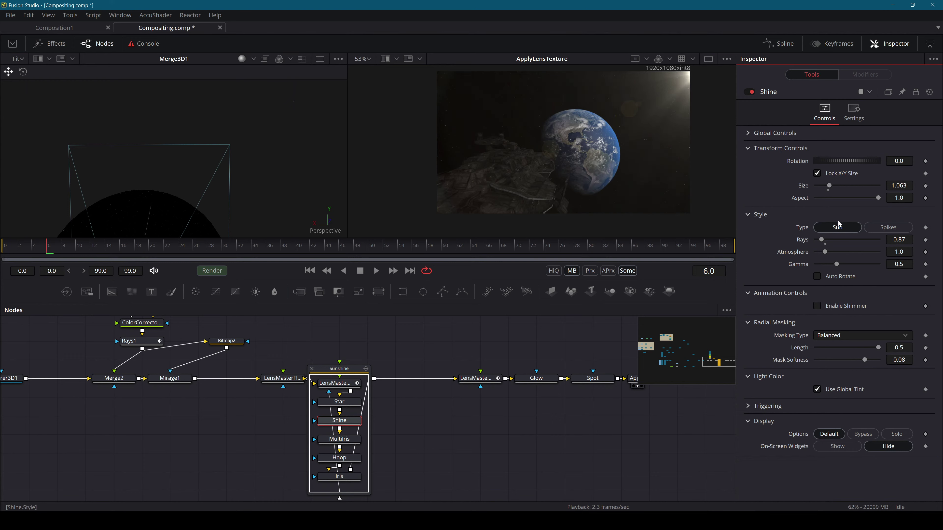
mouse_move(821, 239)
mouse_down()
mouse_move(846, 237)
mouse_move(808, 244)
mouse_move(820, 242)
mouse_up()
drag(824, 252, 849, 266)
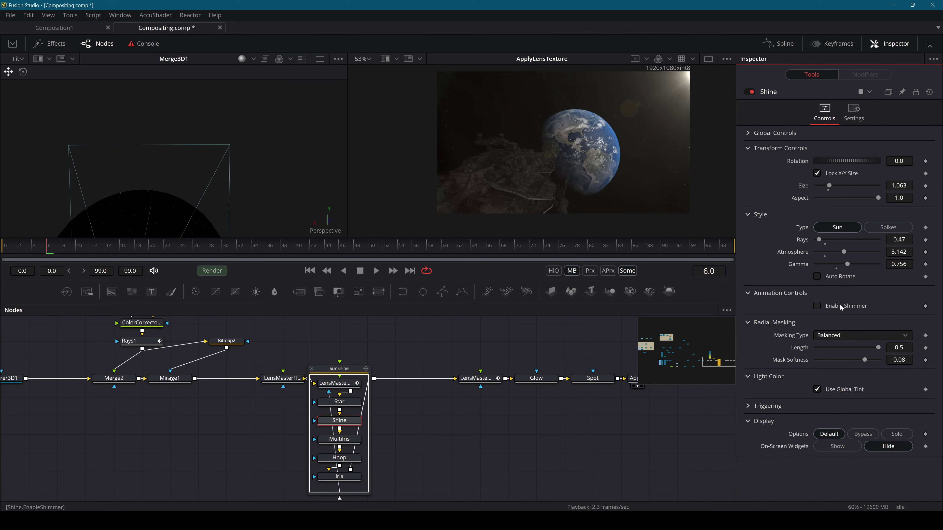
Enable shimmer on the Shine element with Shimmer Speed 0.47 and briefly play back the composite
click(832, 306)
drag(834, 322, 821, 322)
key(space)
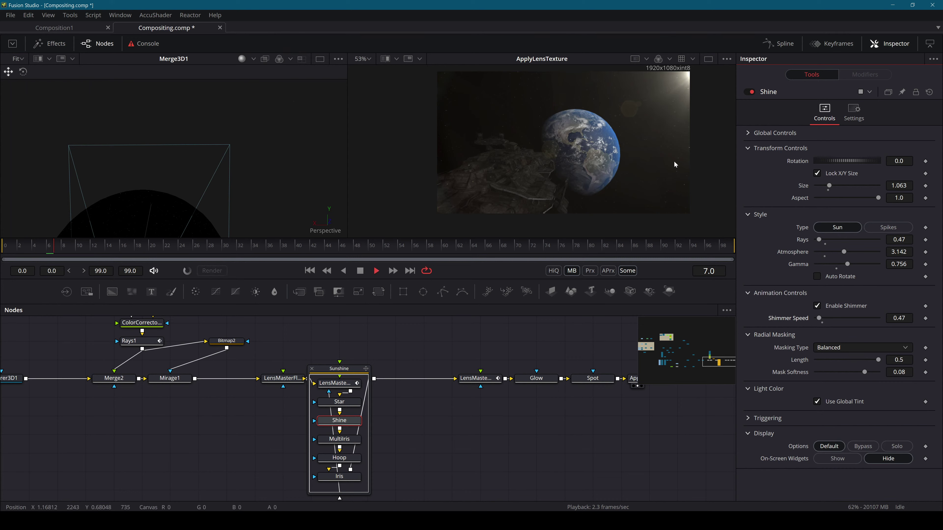
key(space)
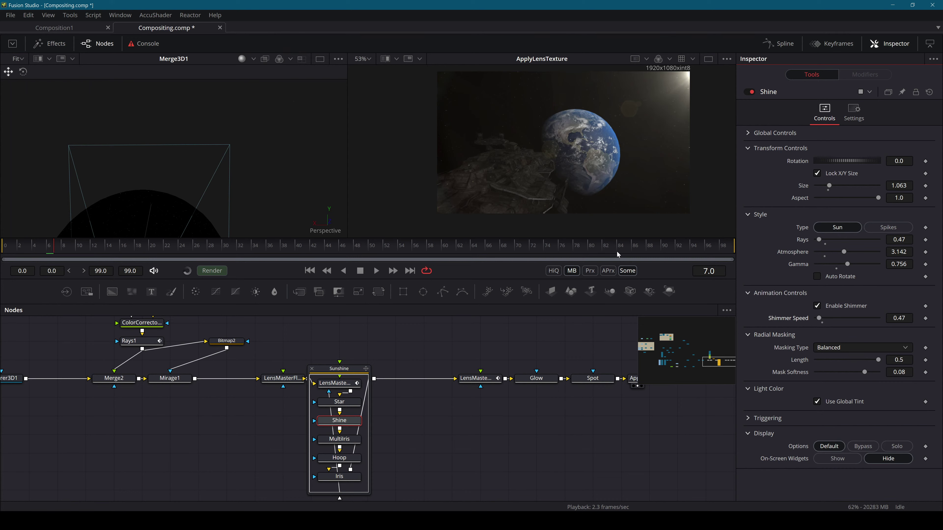
Save the composition and scrub through the shot to frame 54
key(ctrl+s)
drag(55, 251, 155, 250)
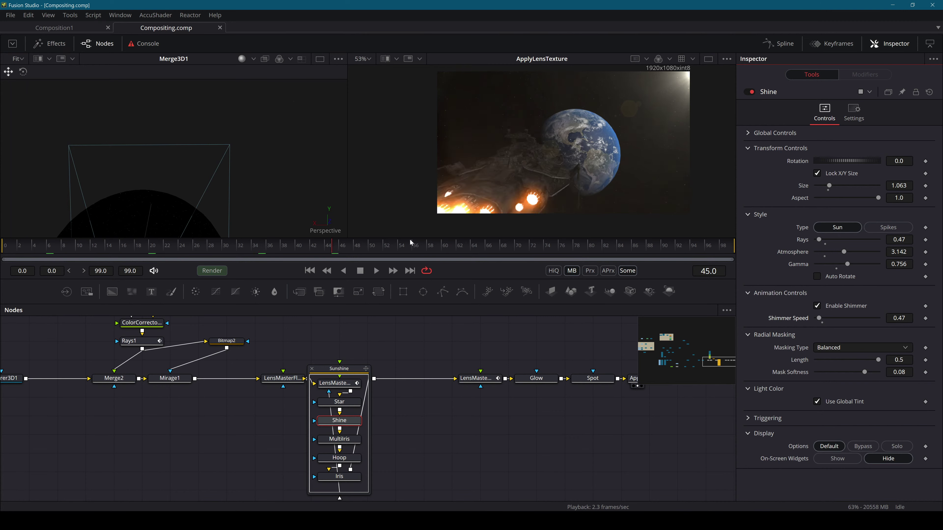
click(406, 247)
Move the DirectionalLight1 node directly above LightsMerge in the flow
drag(94, 378, 532, 418)
drag(402, 352, 699, 468)
drag(700, 351, 753, 451)
drag(519, 338, 533, 497)
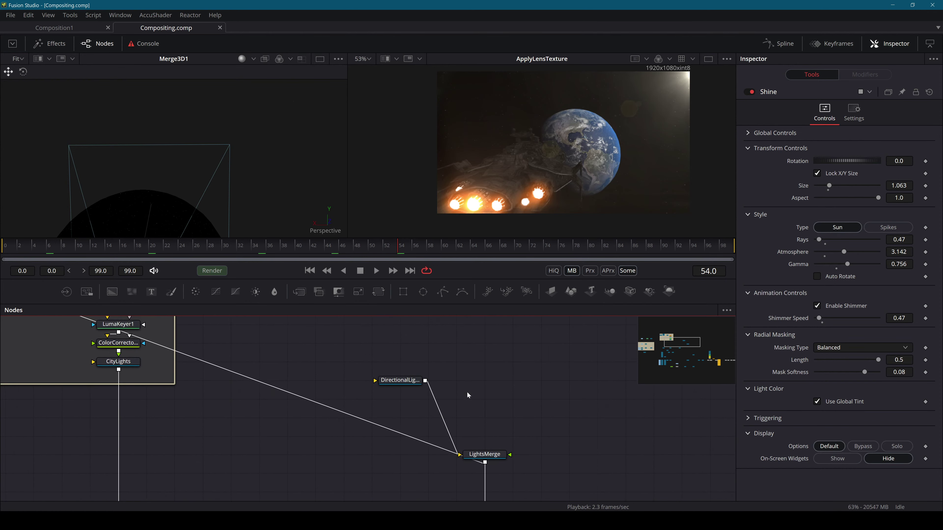
drag(415, 381, 500, 383)
Examine the nodes feeding Merge3D1 and reframe the 3D scene around the Earth and its light
scroll(520, 439, down, 4)
drag(519, 438, 453, 303)
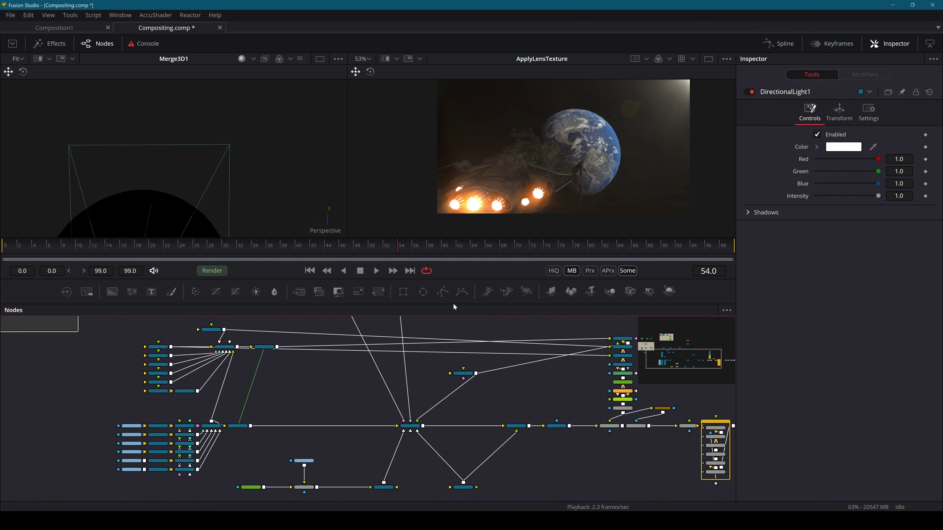
scroll(418, 424, up, 4)
click(409, 441)
drag(408, 395, 382, 487)
drag(402, 374, 418, 500)
scroll(196, 165, down, 4)
drag(196, 166, 191, 143)
scroll(194, 144, up, 7)
drag(341, 353, 317, 480)
drag(369, 409, 369, 424)
click(365, 386)
Select the Shape3D1 sphere in the 3D scene and view its transform values
drag(79, 162, 57, 101)
click(102, 122)
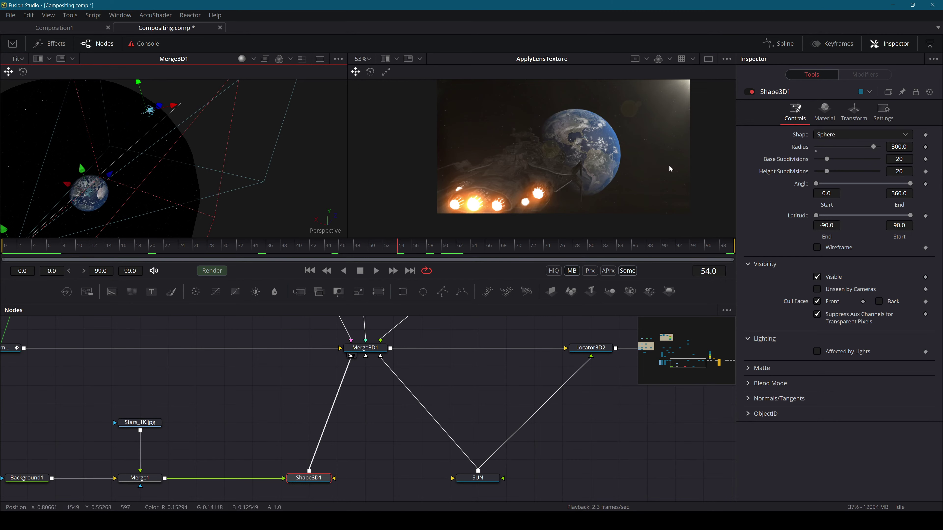
click(834, 104)
click(855, 107)
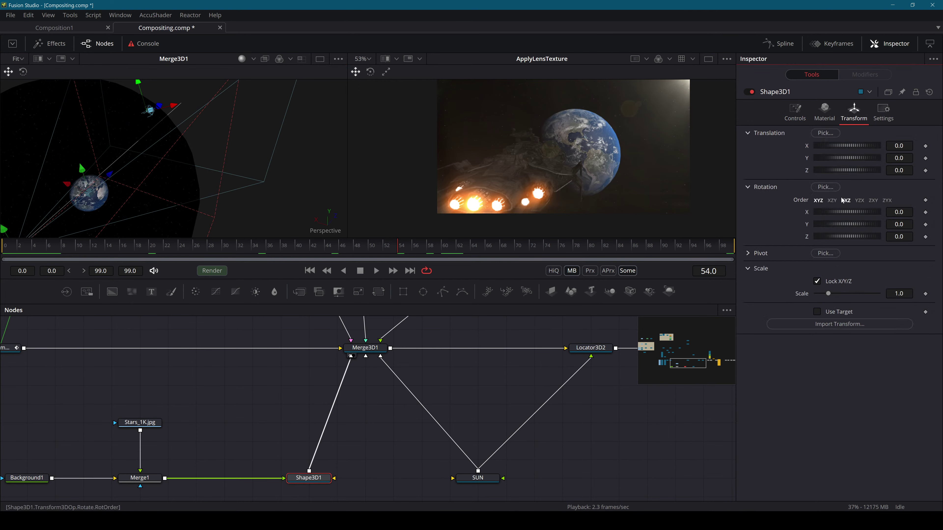
scroll(409, 450, up, 15)
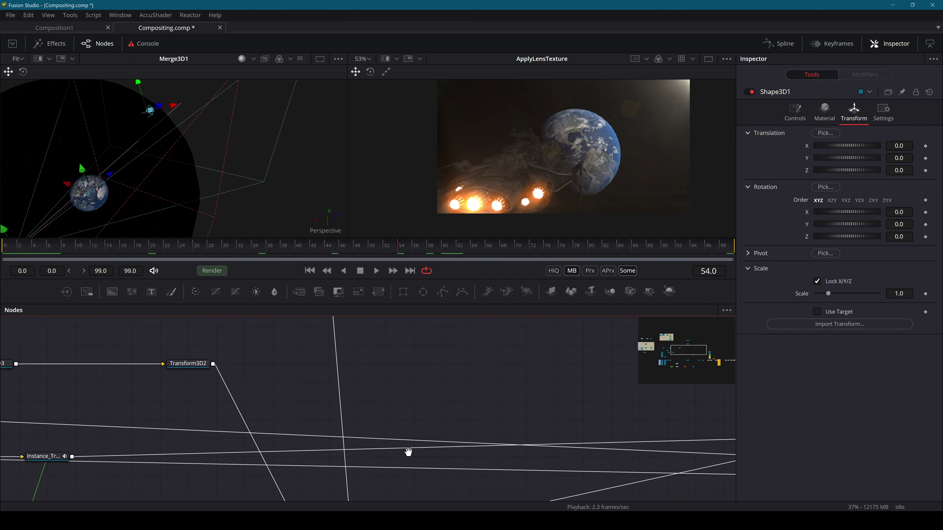
Try several Y rotations for DirectionalLight1, setting it to 285.2, and turn on auto proxy
click(407, 394)
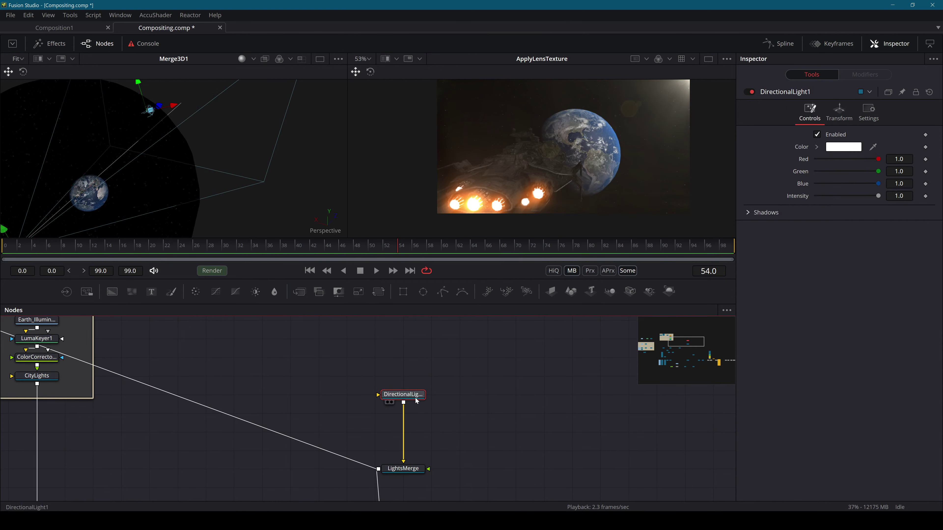
click(839, 111)
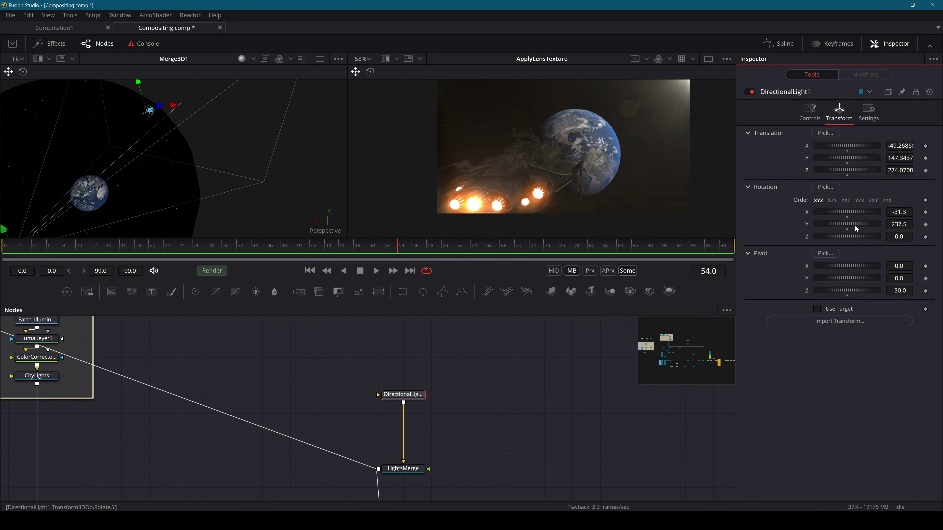
drag(854, 225, 866, 221)
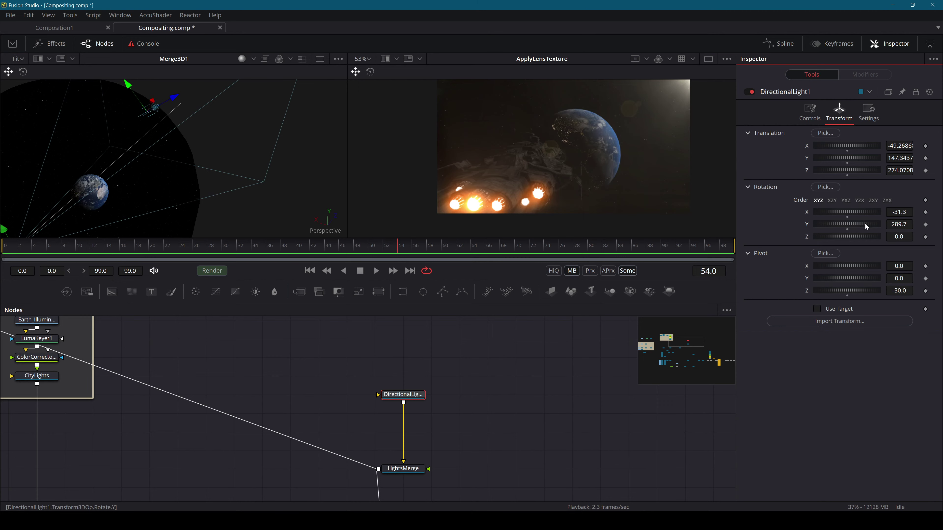
drag(865, 225, 861, 225)
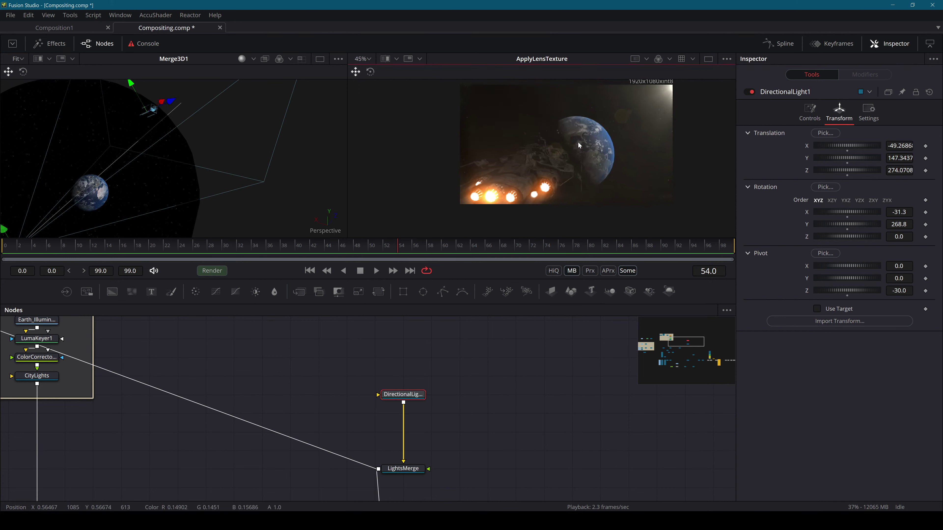
scroll(597, 130, down, 1)
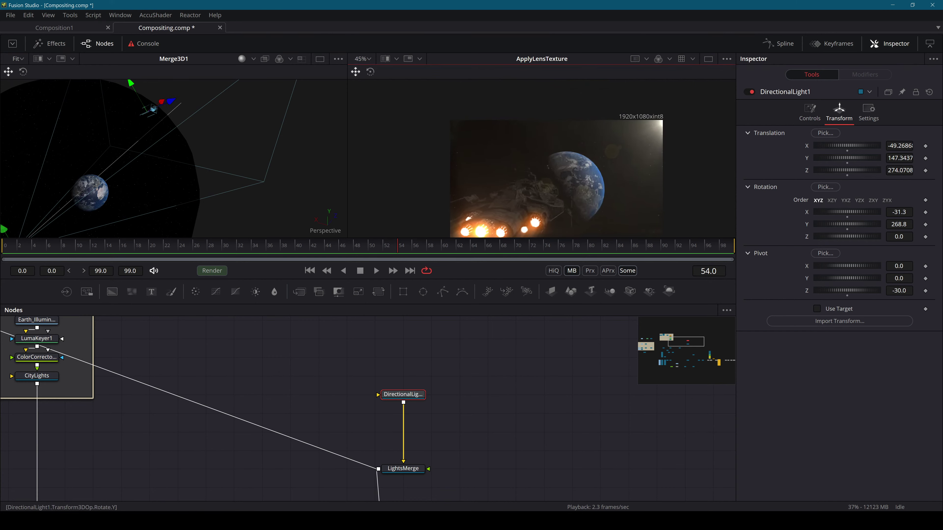
drag(899, 224, 894, 224)
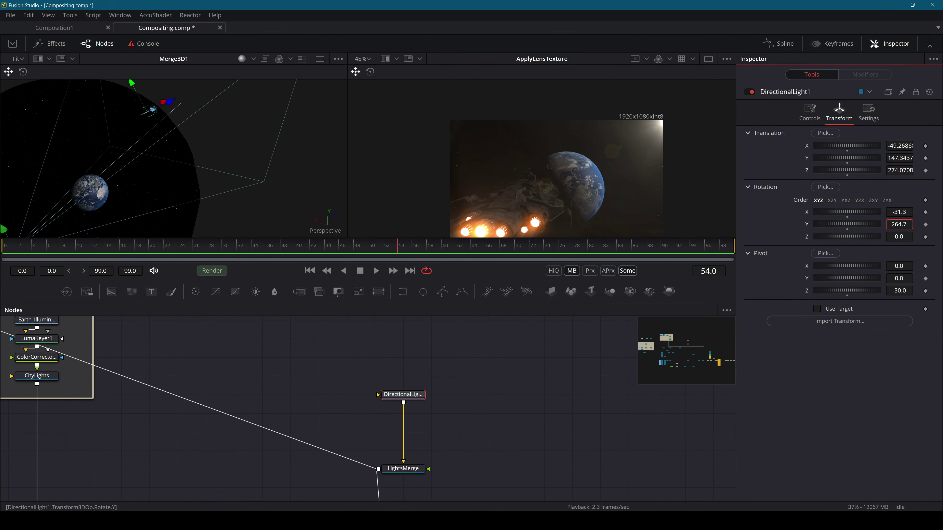
drag(895, 224, 901, 224)
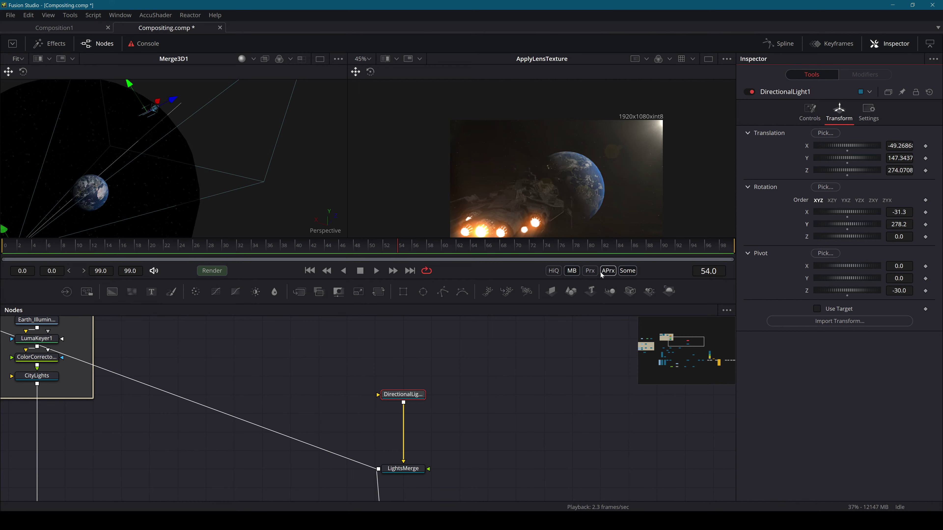
drag(899, 224, 901, 224)
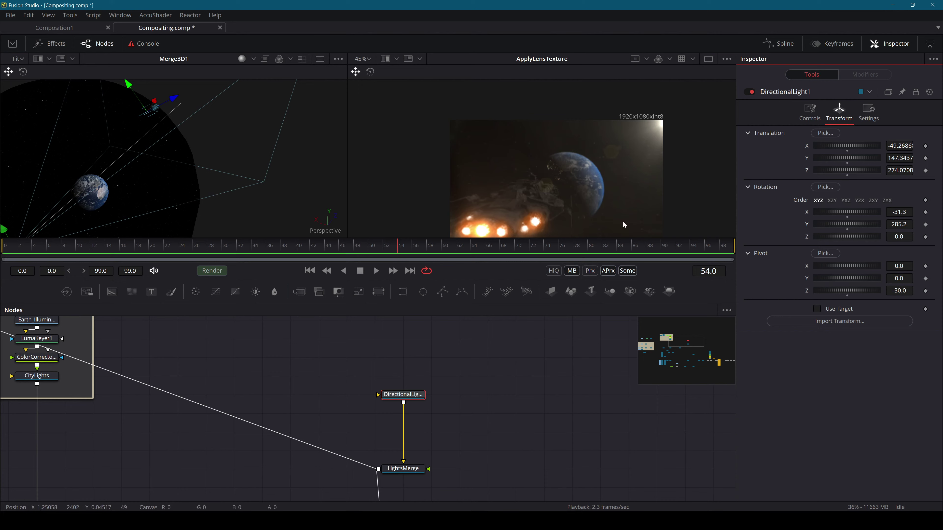
Try lower glow values on SoftGlow1 and settle on Glow Size 43.7 and Gain 1.535
drag(164, 151, 212, 158)
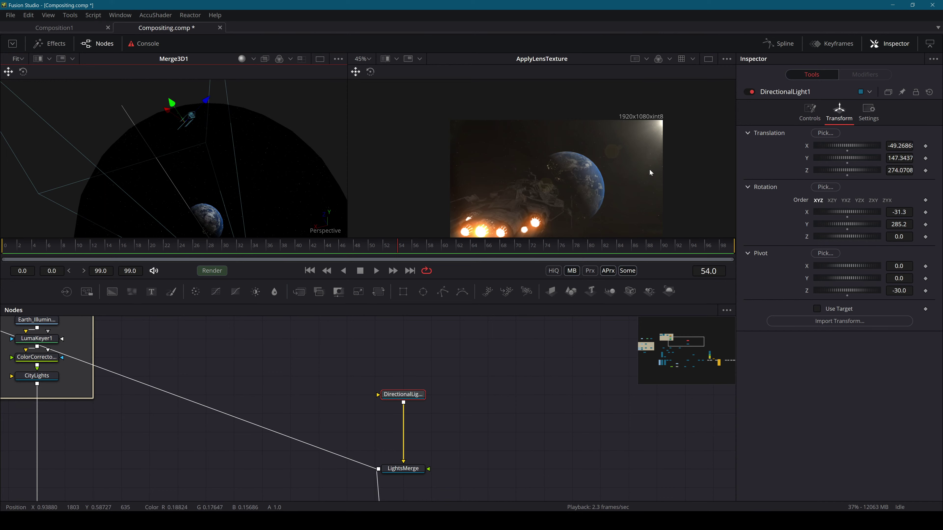
drag(570, 182, 564, 155)
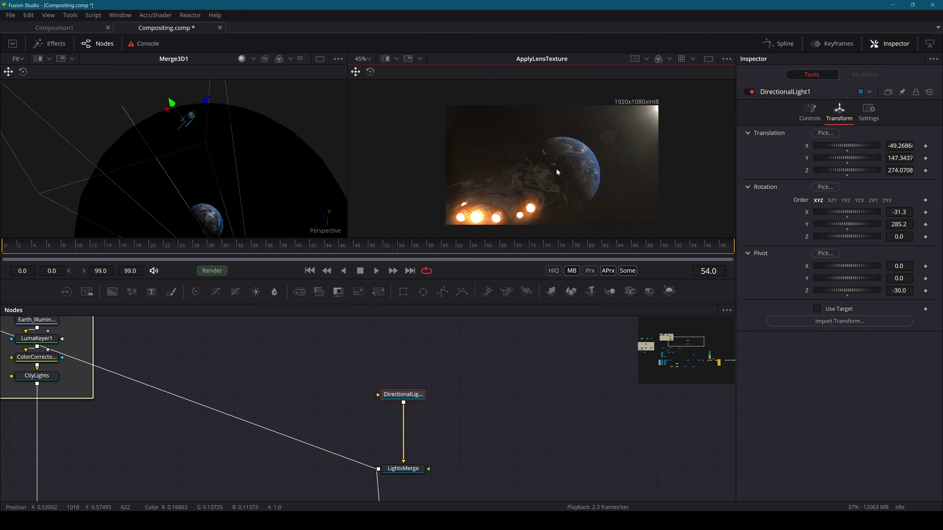
drag(454, 416, 401, 236)
drag(710, 486, 454, 364)
click(540, 421)
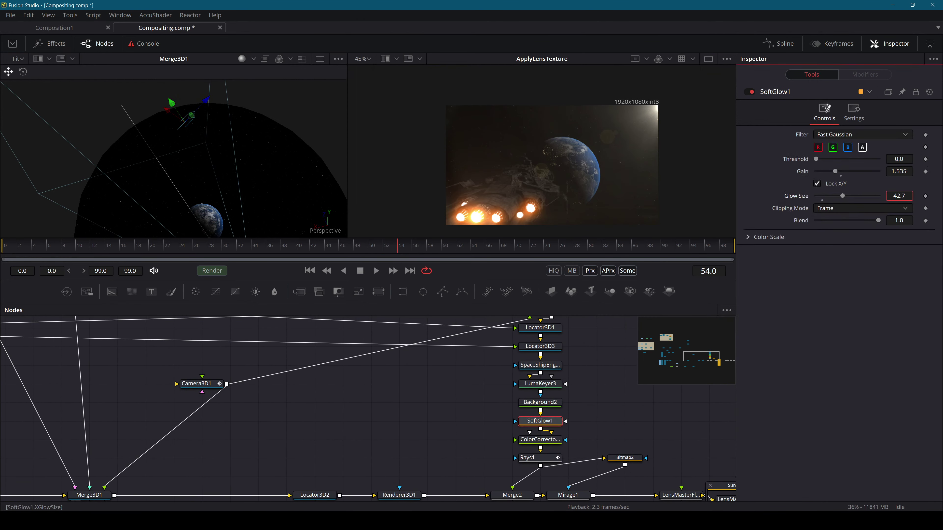
text(33.5)
key(Return)
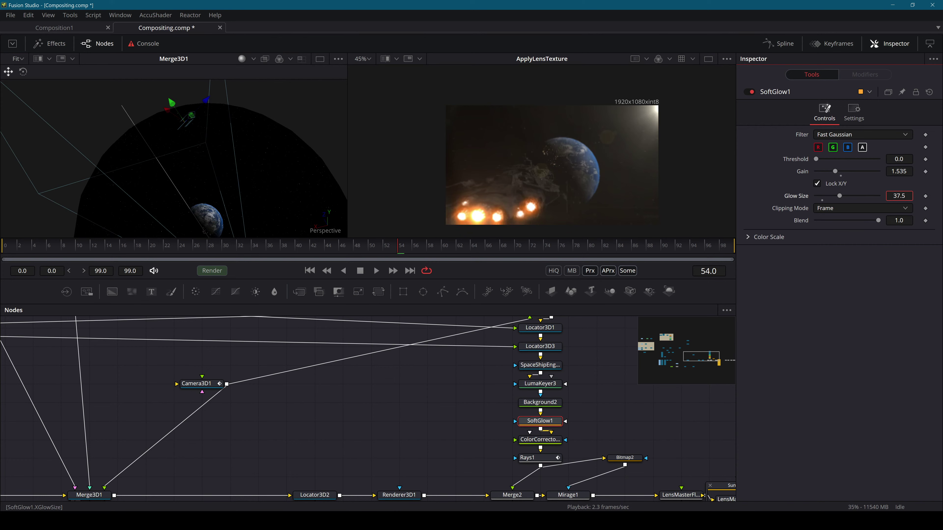
drag(840, 196, 834, 171)
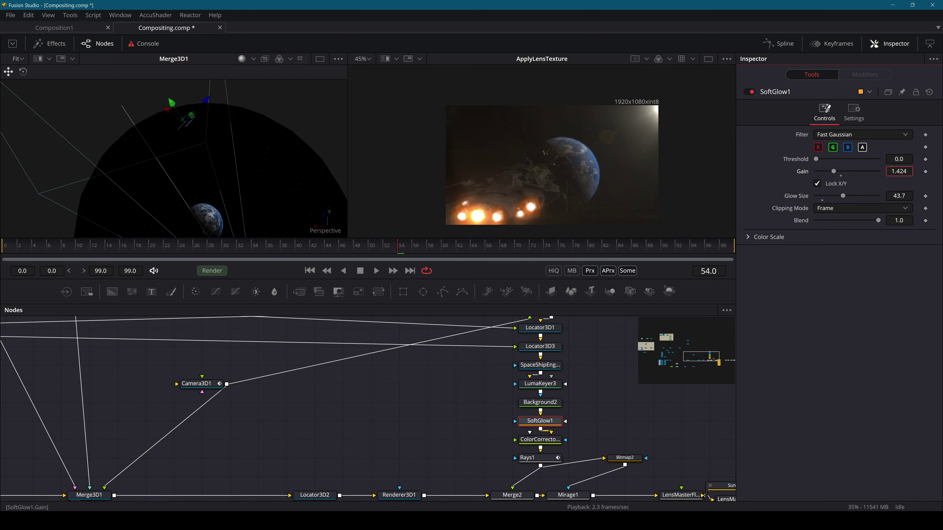
drag(898, 171, 910, 171)
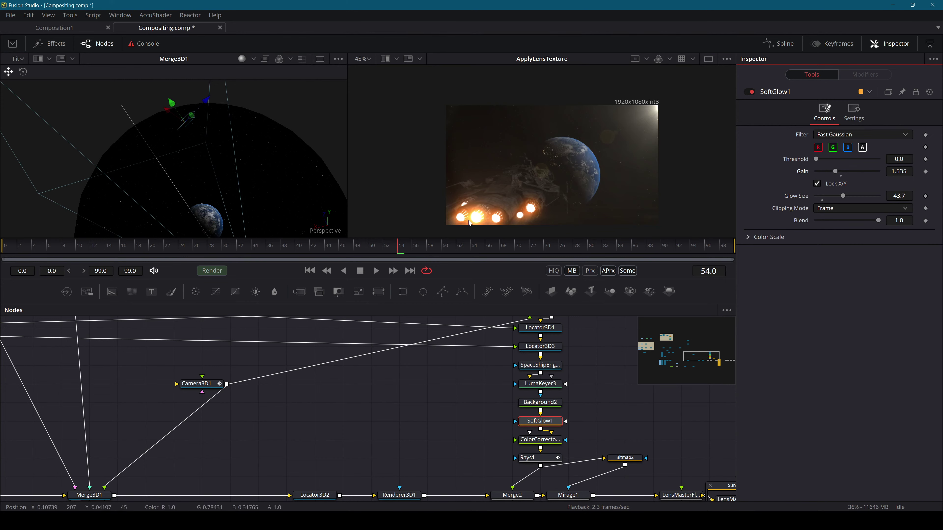
Collapse the Sunshine group in the flow
drag(603, 428, 361, 333)
click(466, 391)
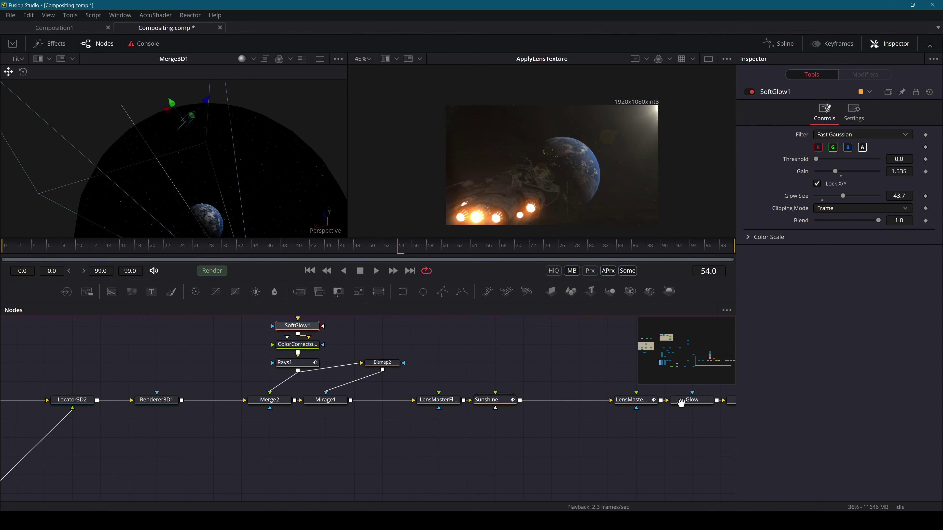
drag(680, 402, 522, 413)
Set the Glow element to Gamma 1.15 and Ray Depth 0.62, and try a larger Size
drag(583, 386, 531, 412)
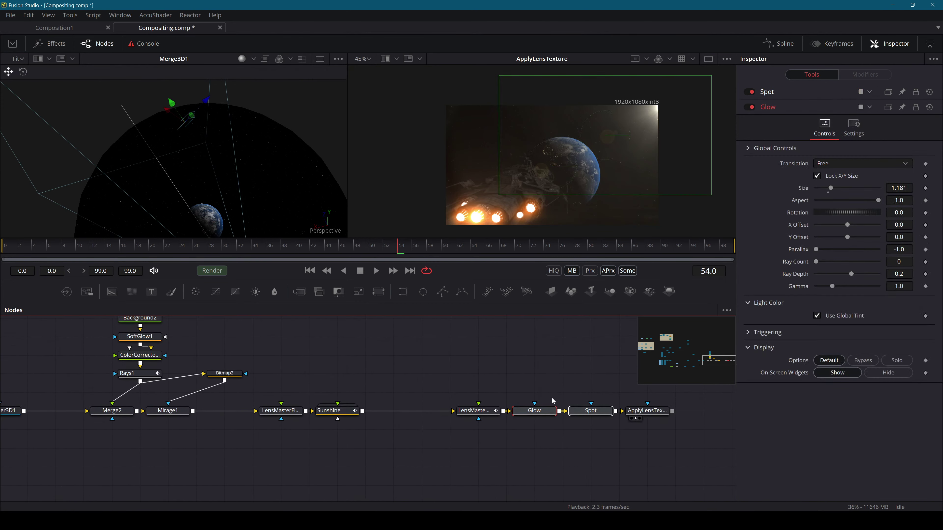
click(568, 384)
click(543, 414)
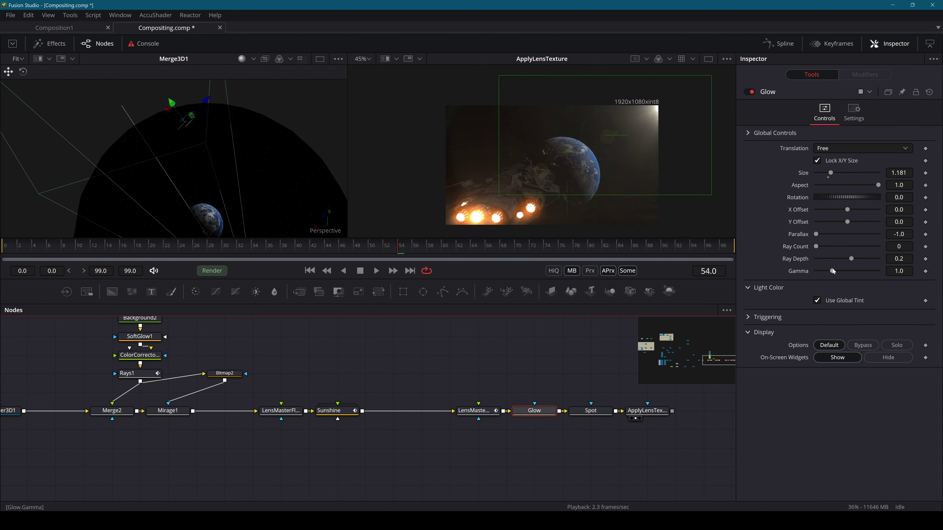
drag(833, 271, 856, 261)
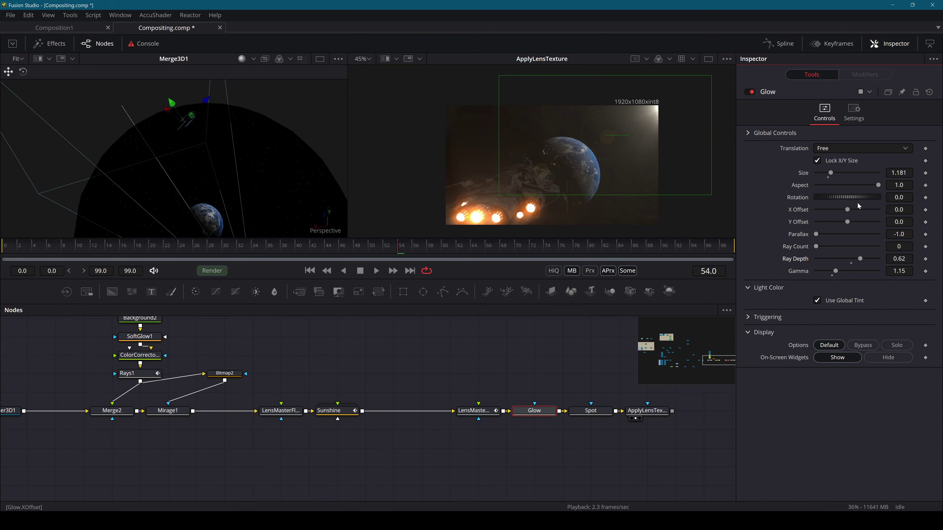
mouse_move(830, 173)
mouse_down()
mouse_move(819, 177)
mouse_move(839, 177)
mouse_up()
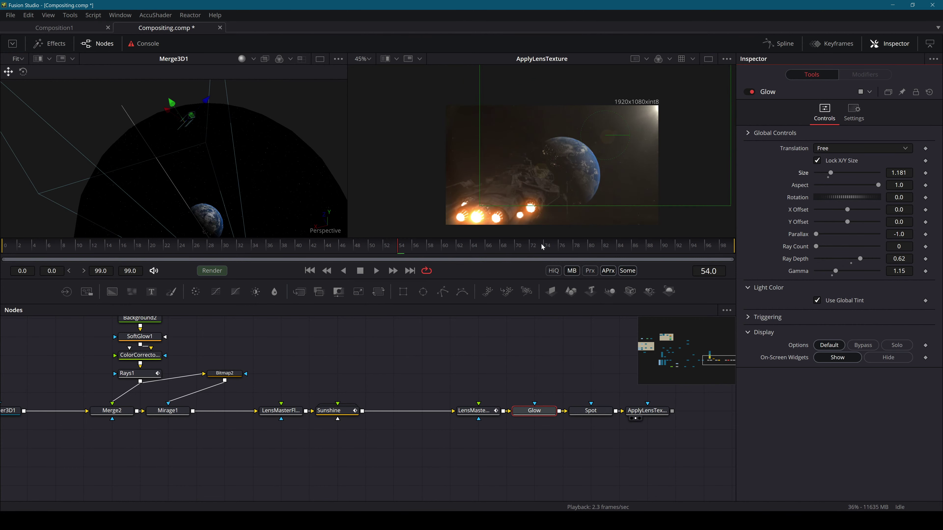
click(551, 345)
Reduce the orange tint of ColorCorrector2 below SoftGlow1 to a Strength of 0.5543
drag(168, 355, 243, 383)
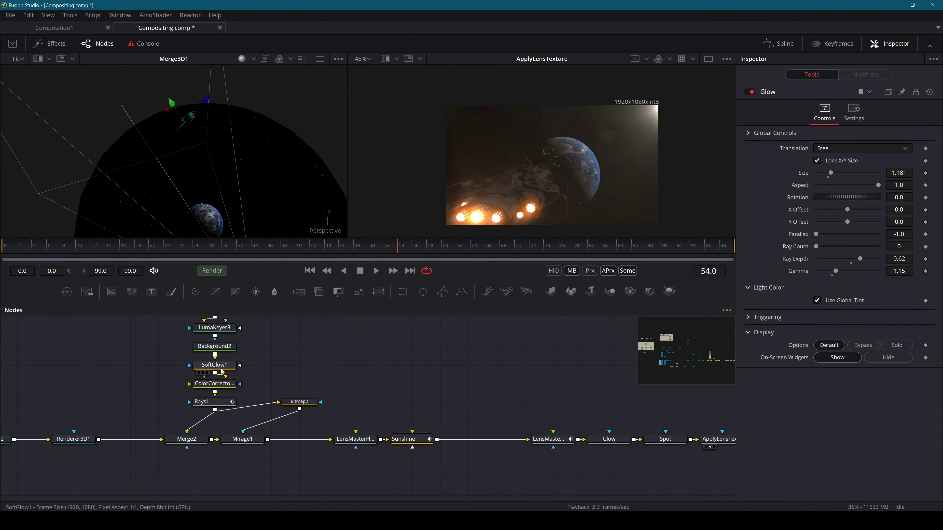
click(214, 364)
click(219, 388)
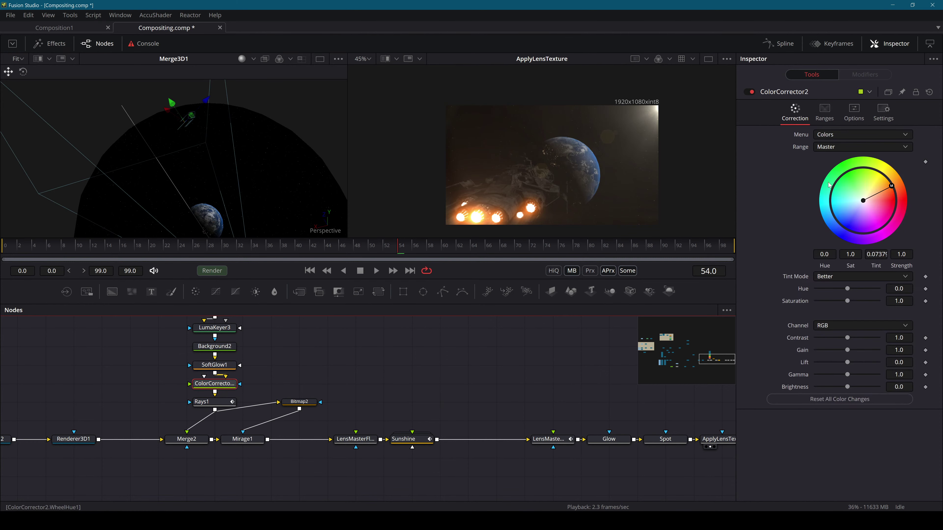
drag(863, 201, 881, 193)
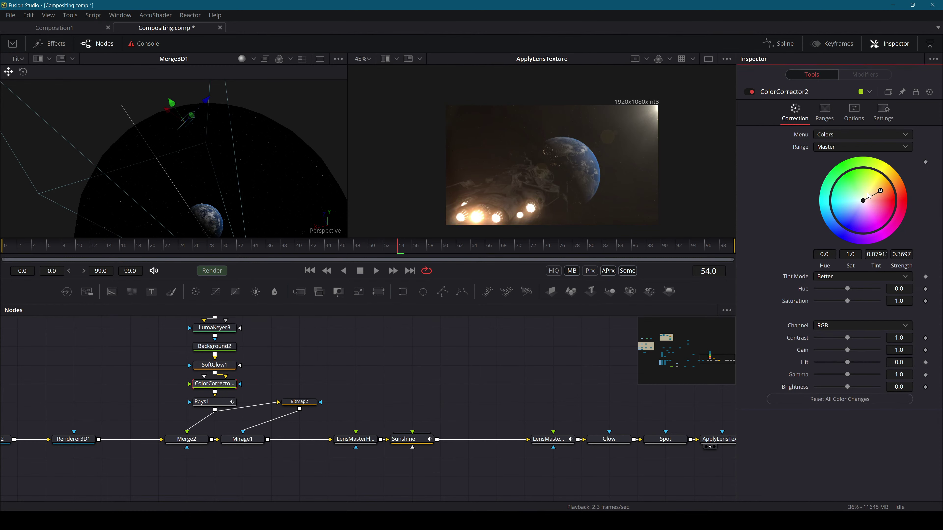
drag(880, 190, 885, 189)
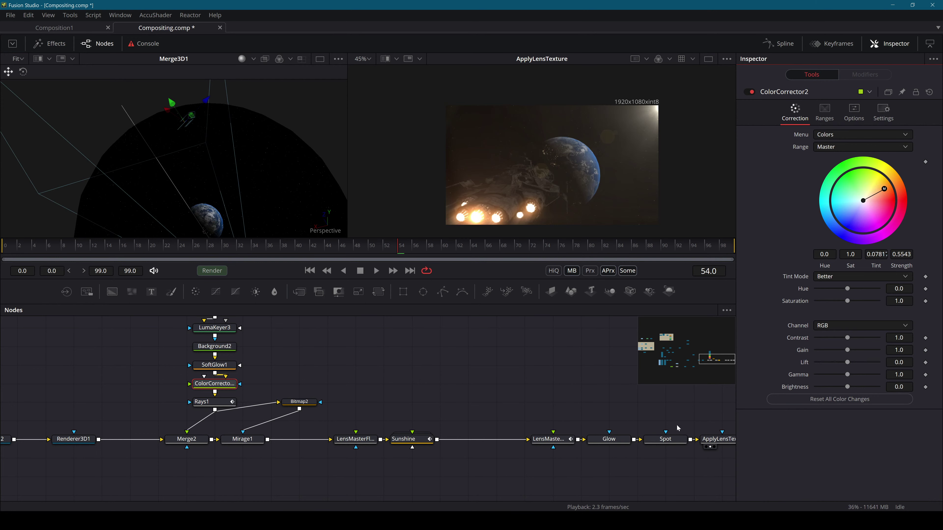
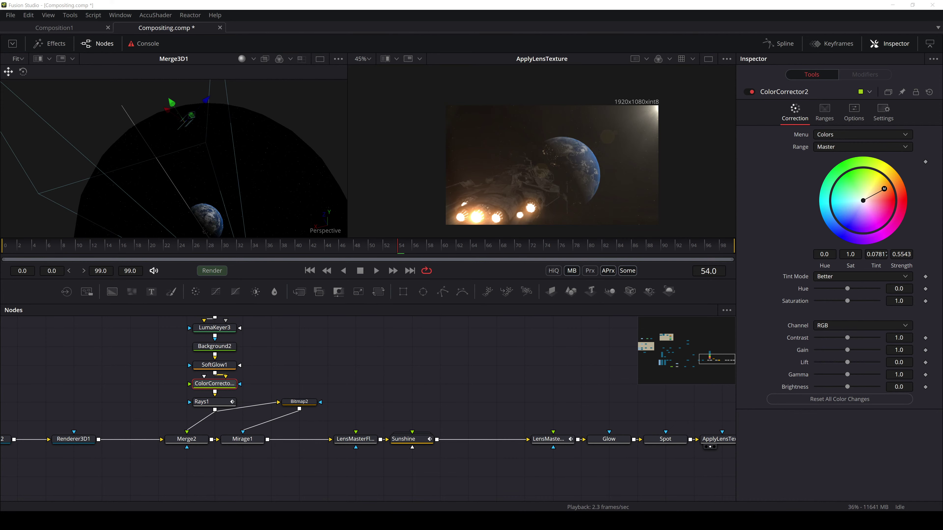
Save the composition and move the playhead to frame 47
drag(427, 400, 294, 427)
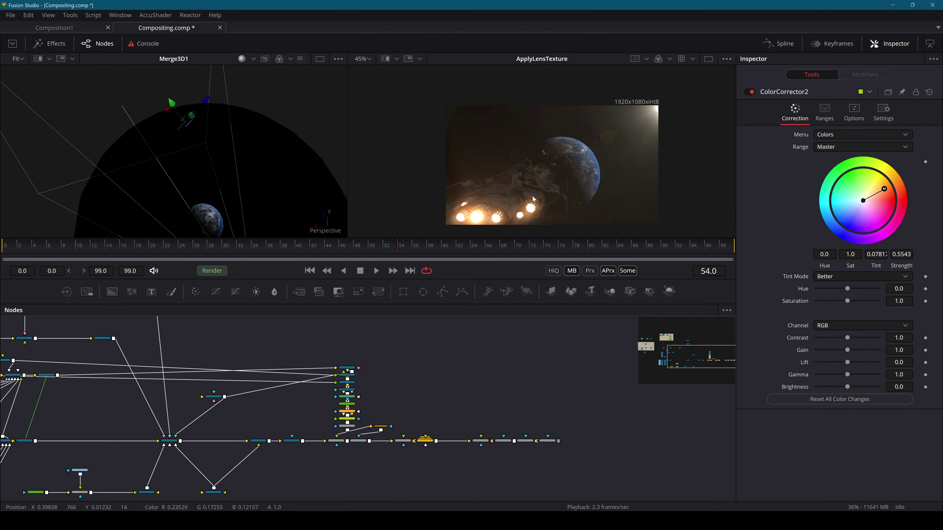
scroll(536, 182, up, 1)
key(ctrl+s)
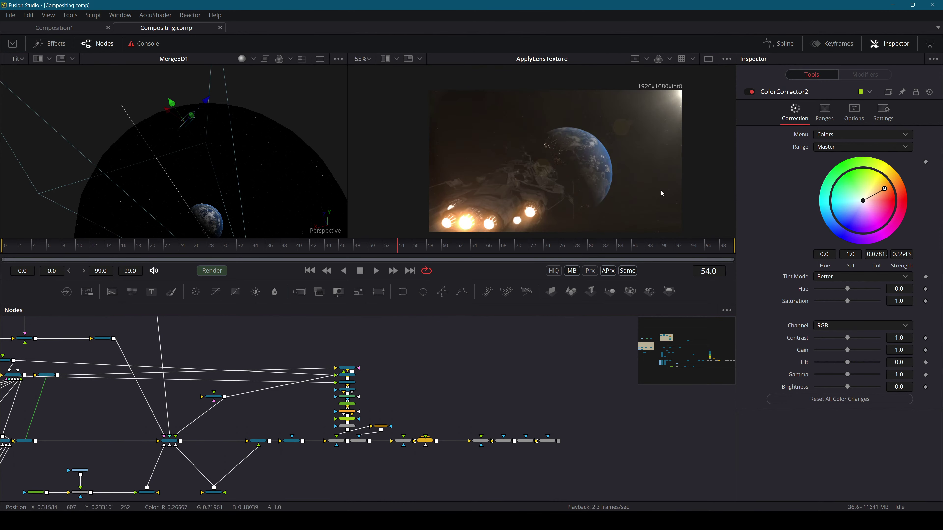
drag(410, 241, 348, 248)
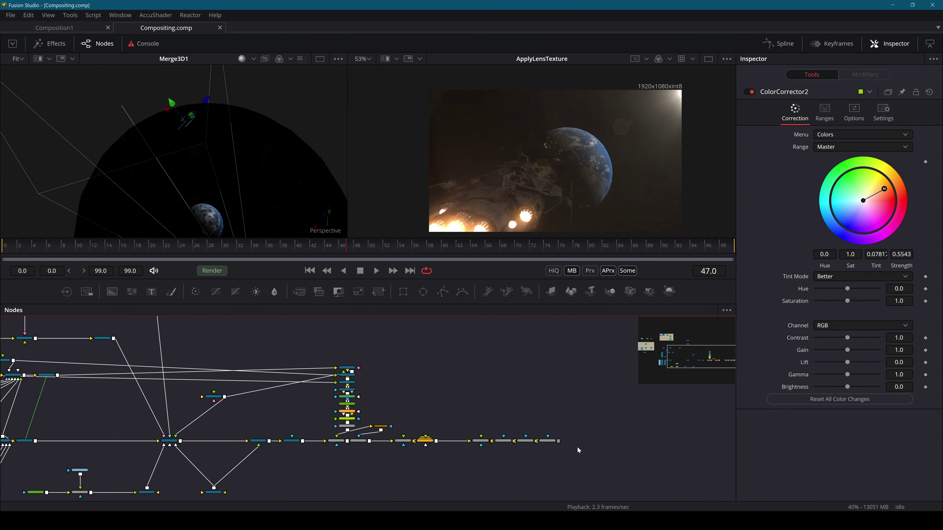
scroll(577, 447, up, 3)
click(528, 439)
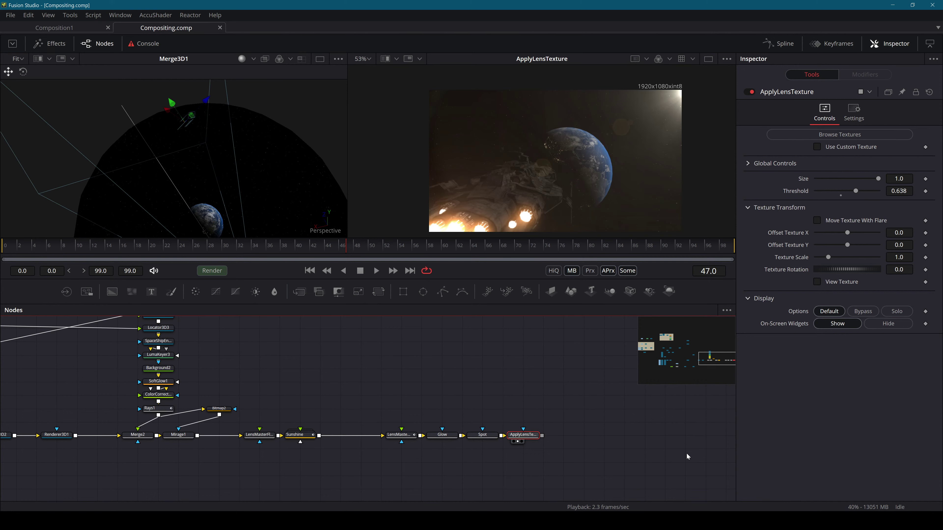
key(shift+space)
text(lut)
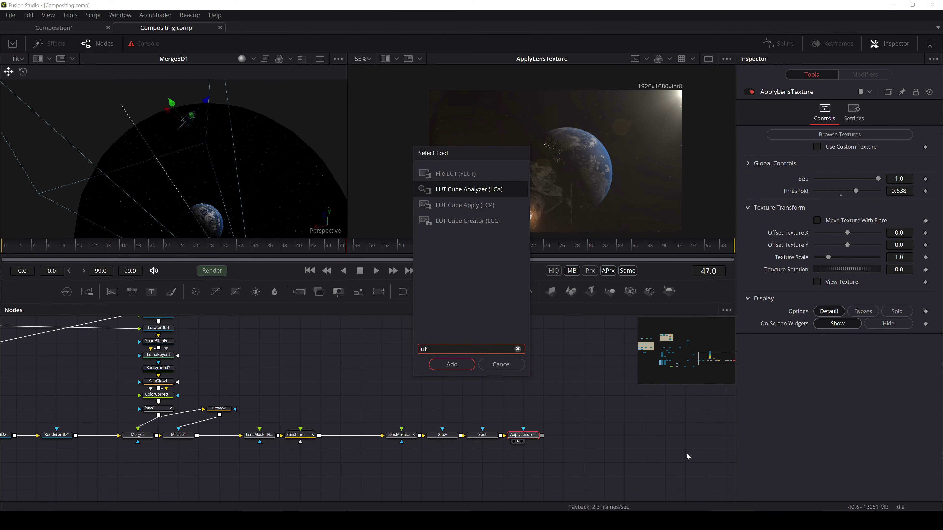
key(Up)
key(Return)
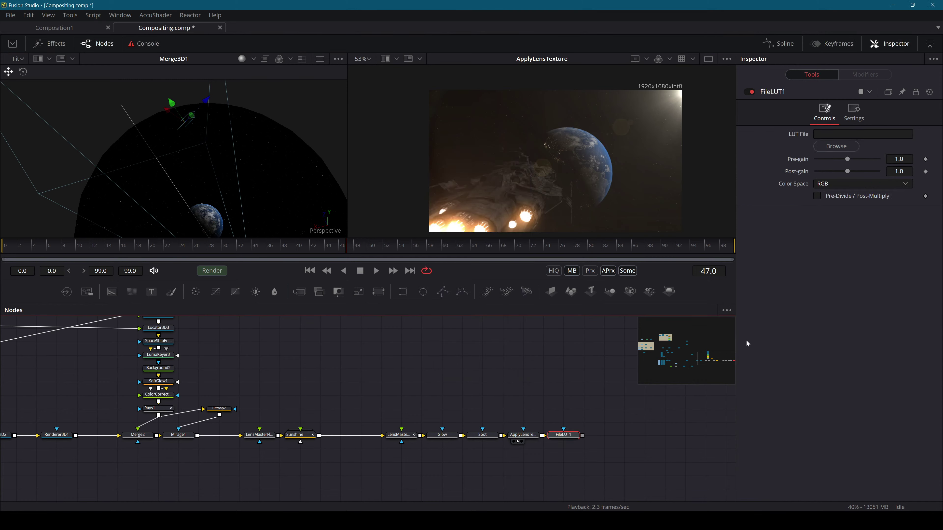
click(836, 146)
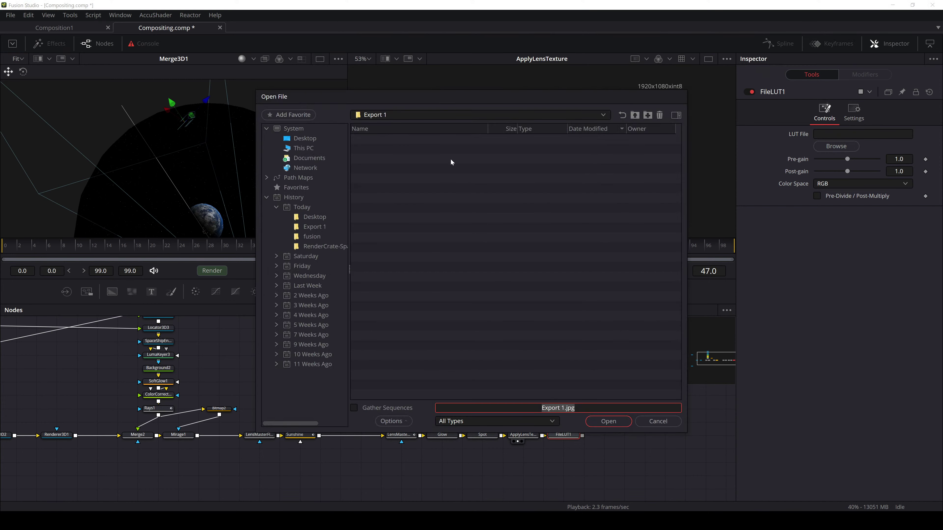
click(635, 115)
click(634, 115)
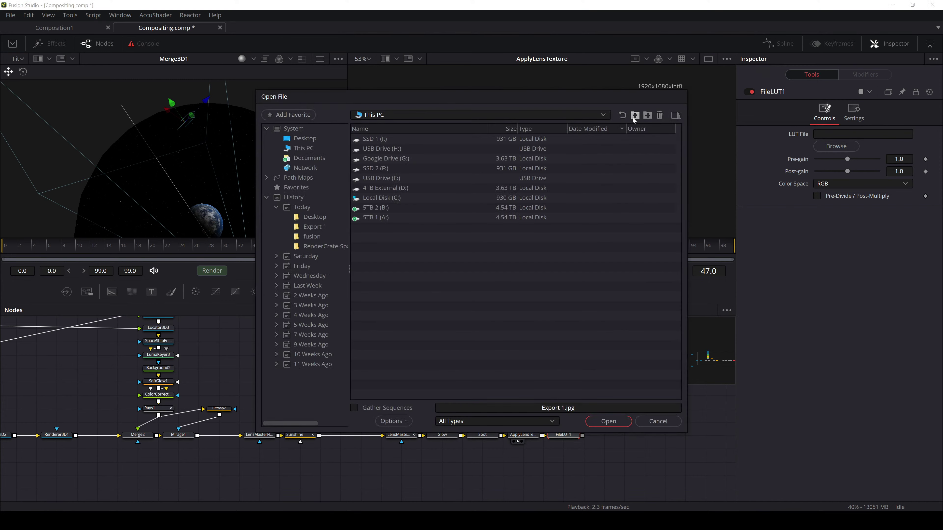
click(657, 421)
click(563, 434)
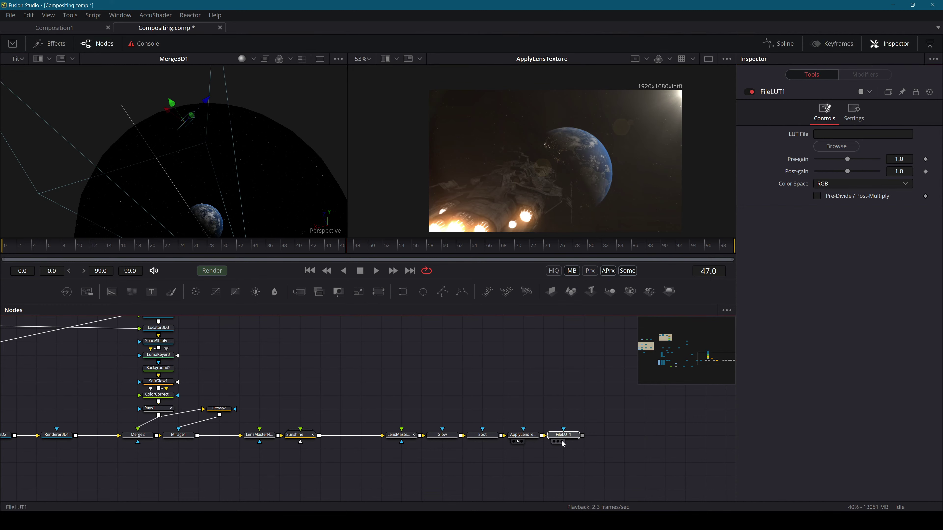
key(Delete)
key(ctrl+s)
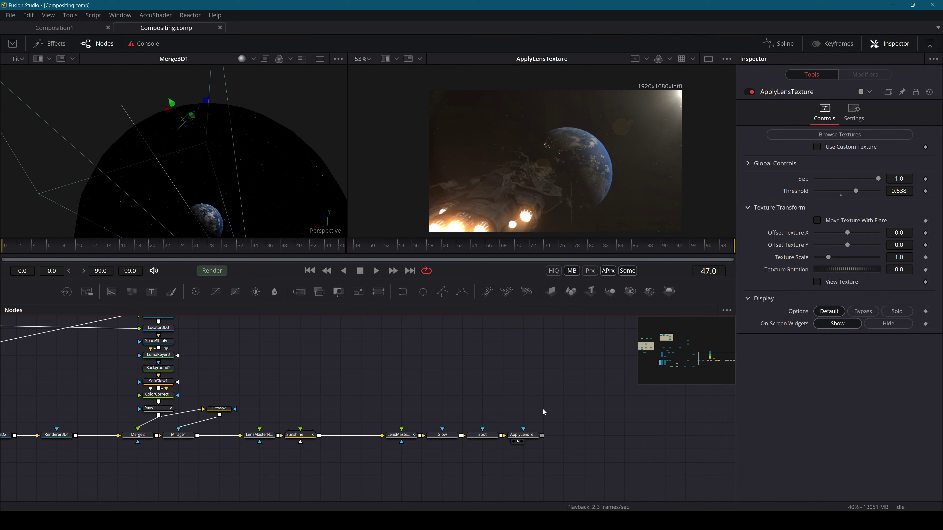
Add a Color Corrector after ApplyLensTexture and show its output in the second viewer
click(524, 434)
key(shift+space)
text(b)
key(BackSpace)
text(color)
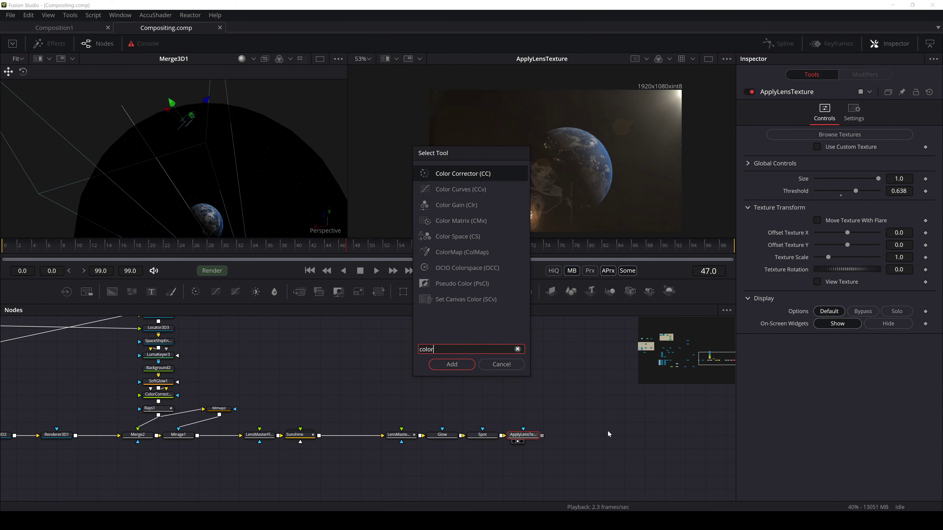
key(Return)
key(2)
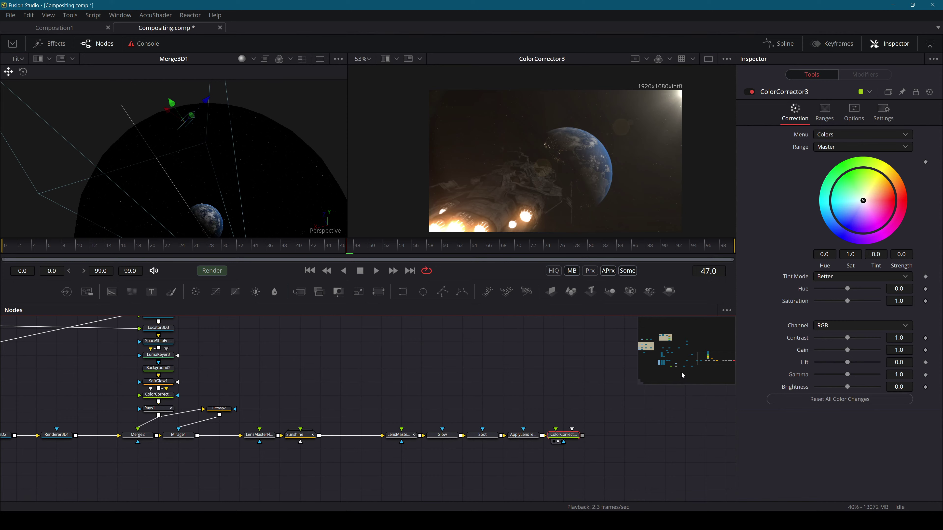
Set the new Color Corrector to Contrast 1.13, Gain 1.032 and Brightness -0.03, and compare the image with and without it
drag(847, 338, 846, 387)
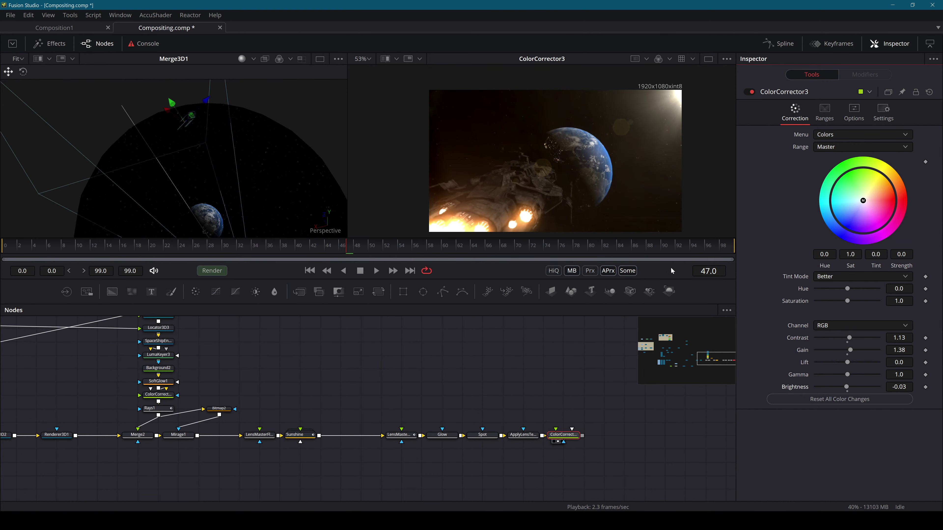
scroll(616, 187, up, 1)
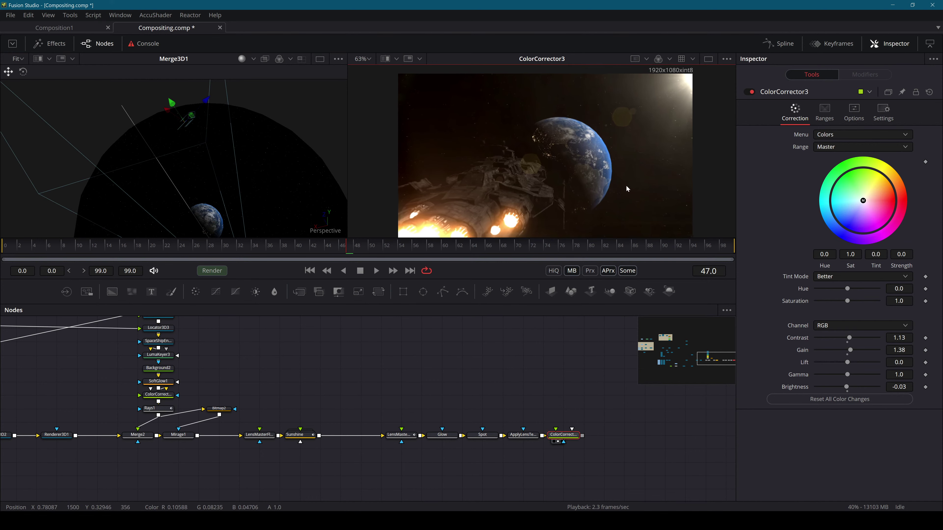
drag(898, 349, 877, 350)
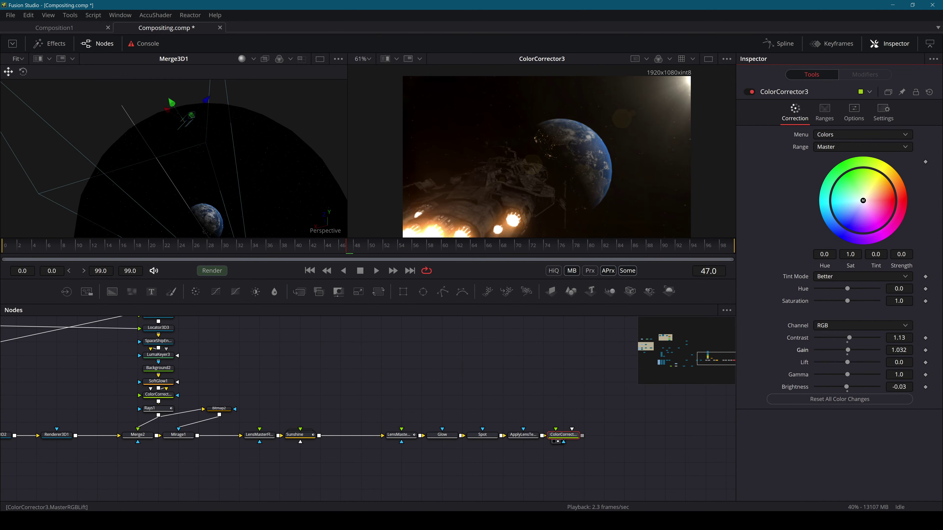
click(750, 92)
click(750, 93)
scroll(564, 435, up, 2)
drag(558, 435, 679, 436)
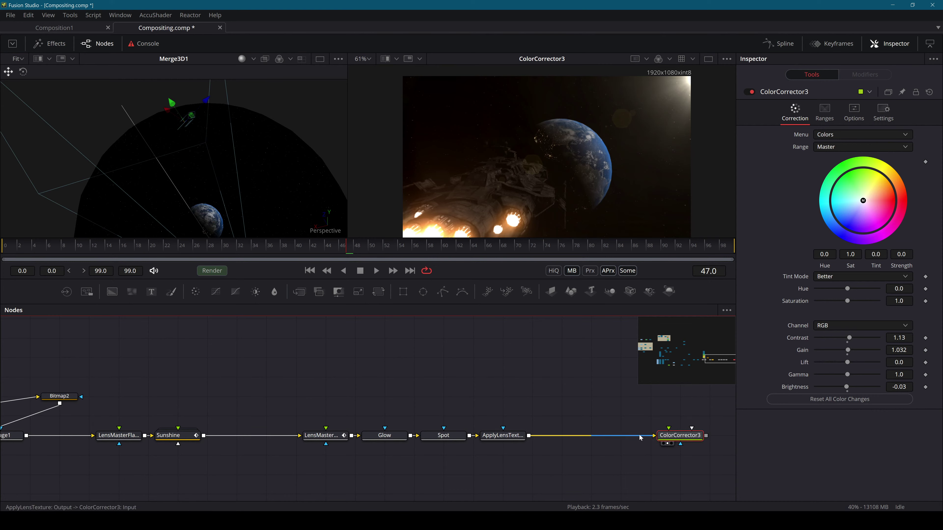
key(ctrl+z)
Add a Film Grain node after ColorCorrector3, view its output, and set its Size to 0.56 and Strength to 0.0551
key(shift+space)
text(film)
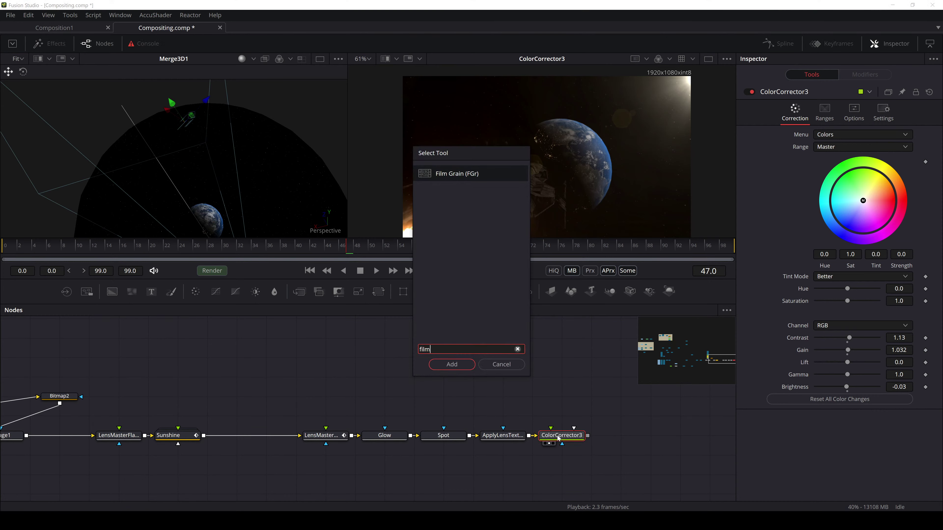
key(Return)
scroll(520, 120, up, 3)
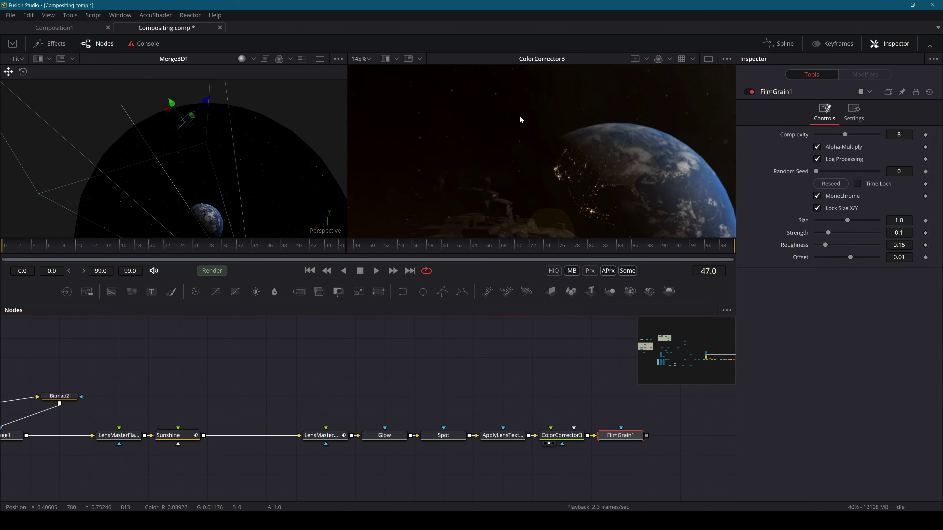
key(2)
scroll(521, 119, down, 3)
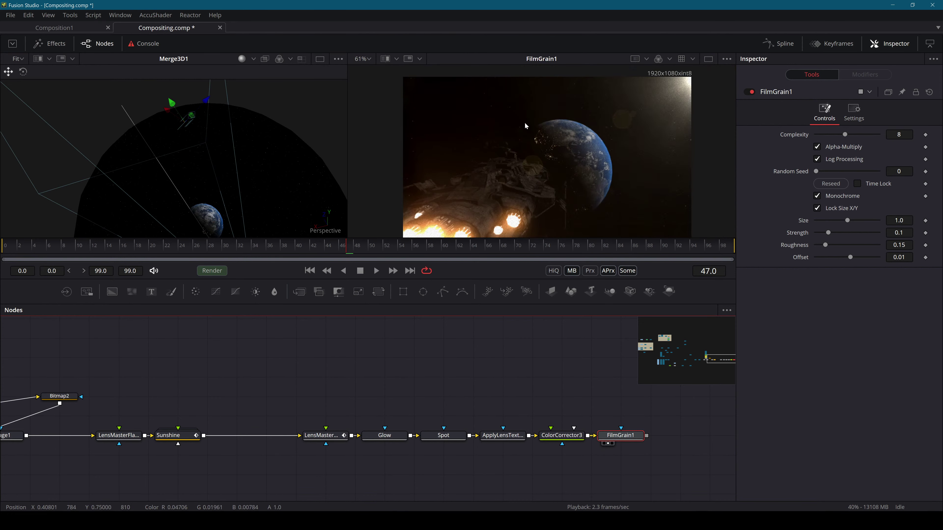
scroll(501, 205, up, 4)
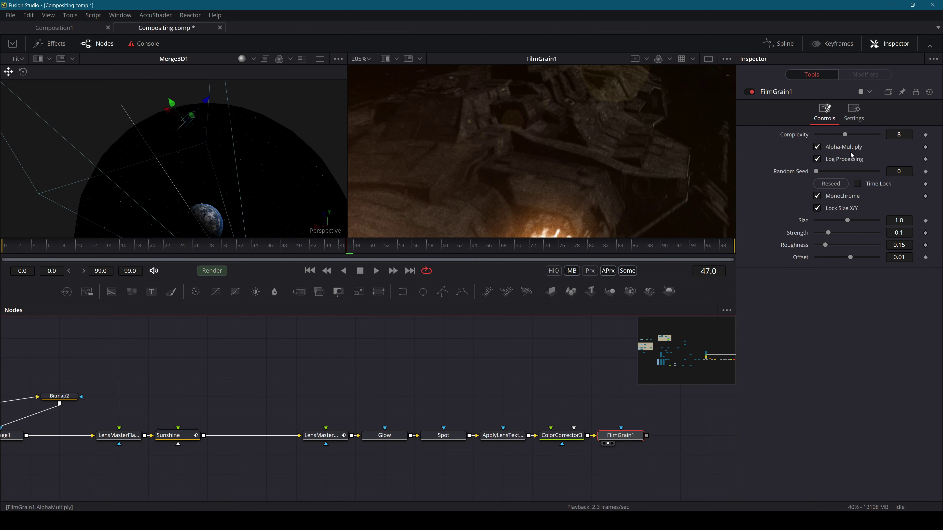
drag(848, 222, 825, 232)
Play the shot to check the film grain close up and at full frame, and save the composition
key(space)
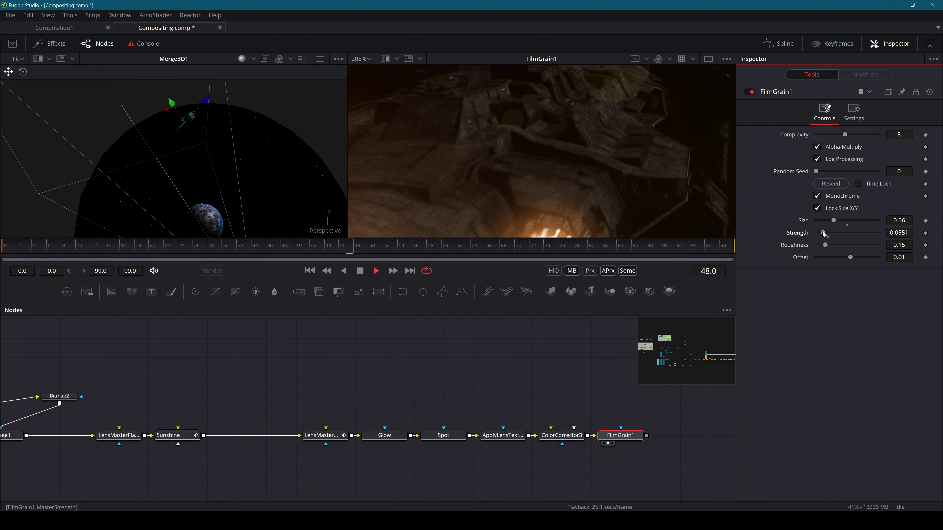
scroll(587, 144, down, 6)
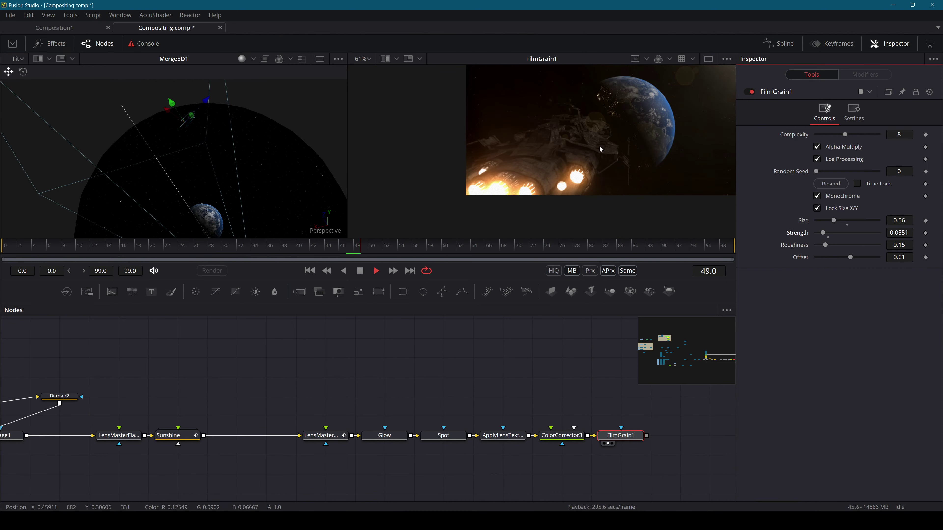
scroll(594, 147, up, 5)
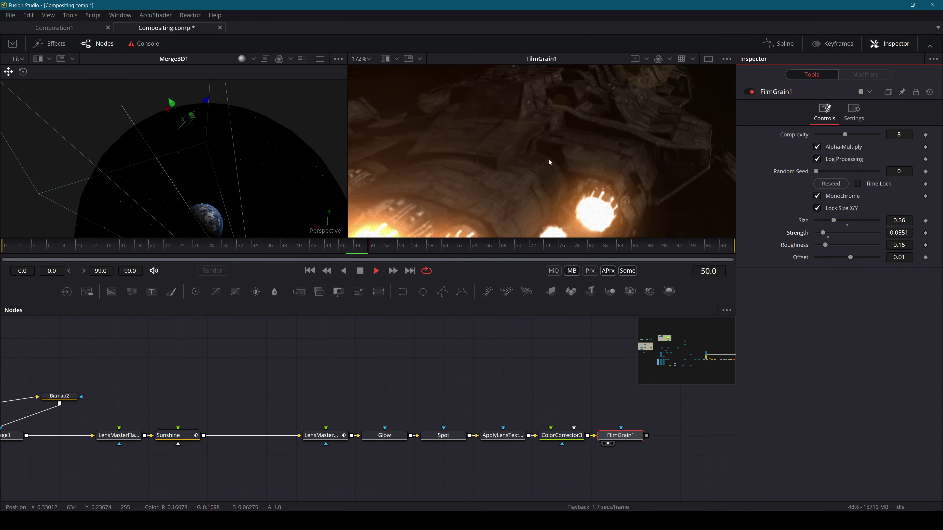
scroll(548, 158, down, 6)
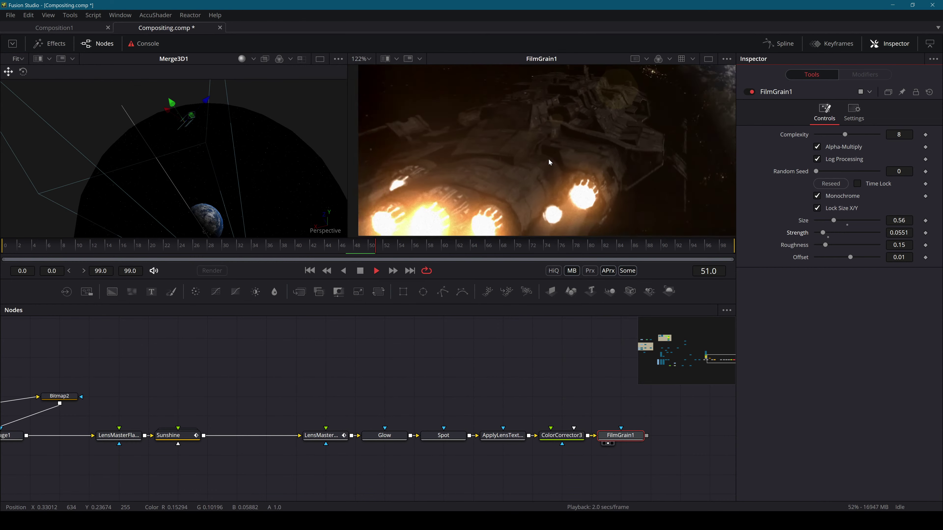
key(space)
key(ctrl+s)
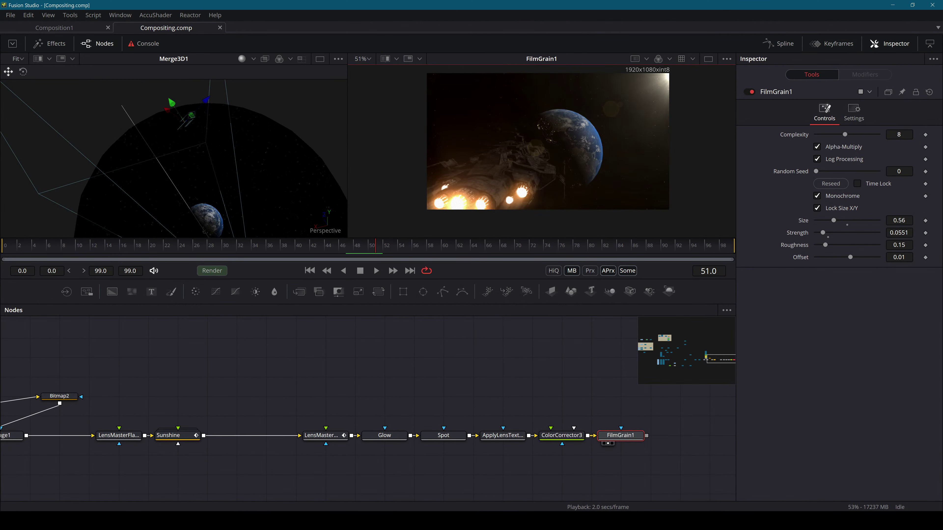
Import lenstexture.jpg into the node flow and merge it over FilmGrain1, leaving space between the loader and the merge
key(alt+Tab)
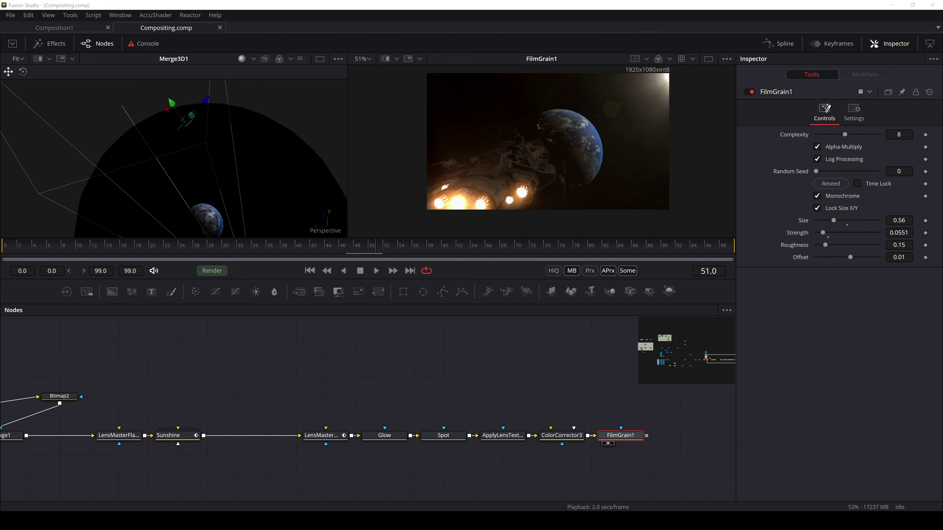
drag(614, 379, 539, 398)
scroll(625, 206, down, 6)
scroll(622, 197, up, 3)
drag(569, 437, 497, 430)
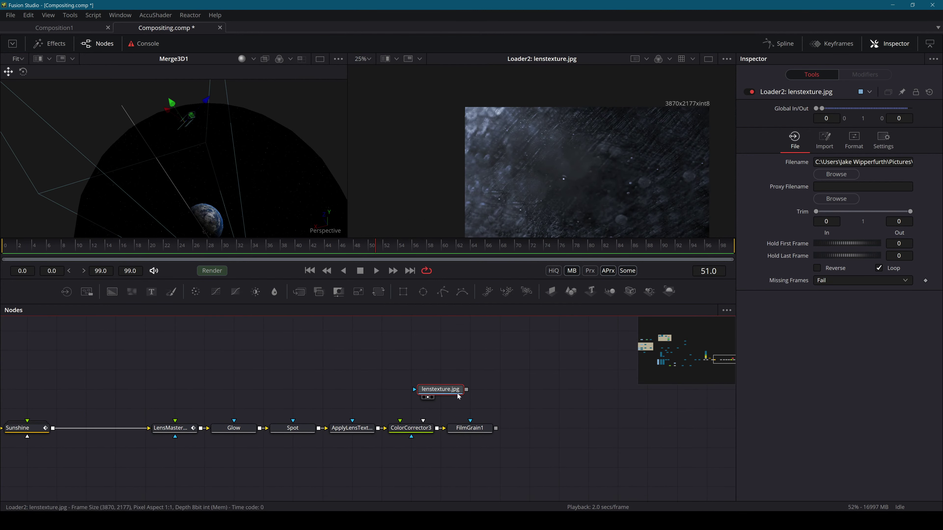
drag(459, 396, 496, 430)
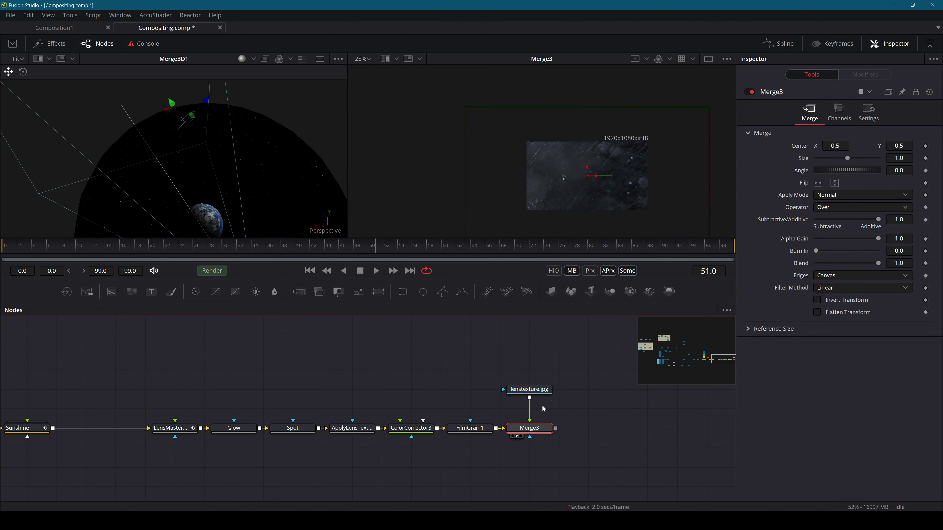
drag(537, 388, 536, 349)
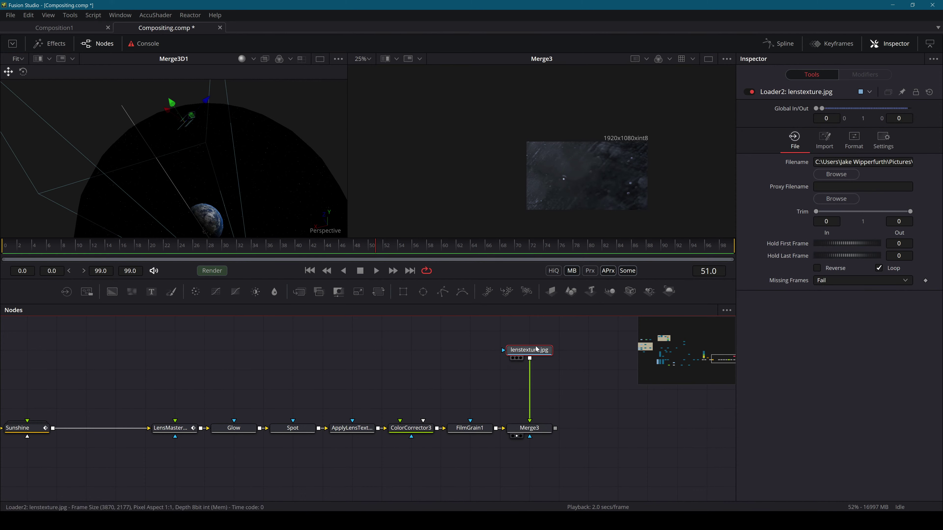
Add a Transform after the lenstexture.jpg loader and set its Size to 0.541
key(shift+space)
text(transform)
key(Return)
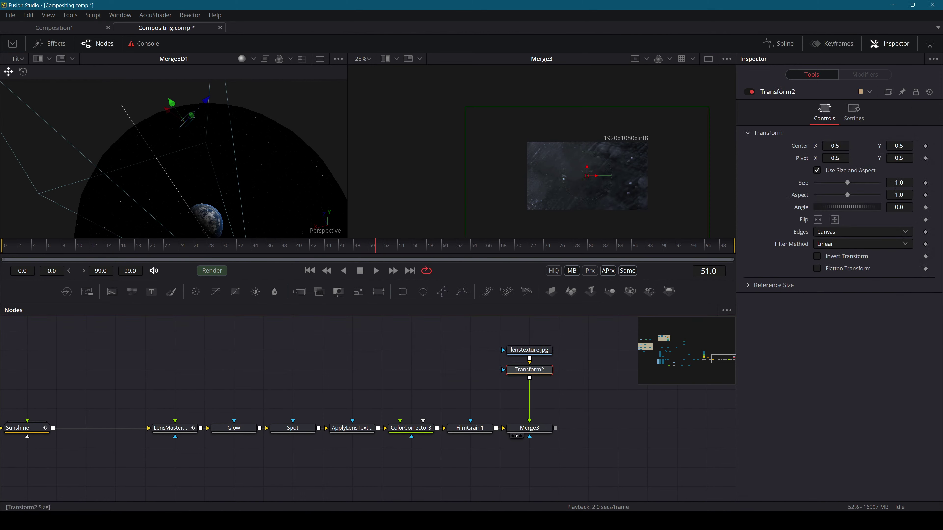
drag(847, 182, 833, 182)
scroll(562, 179, up, 2)
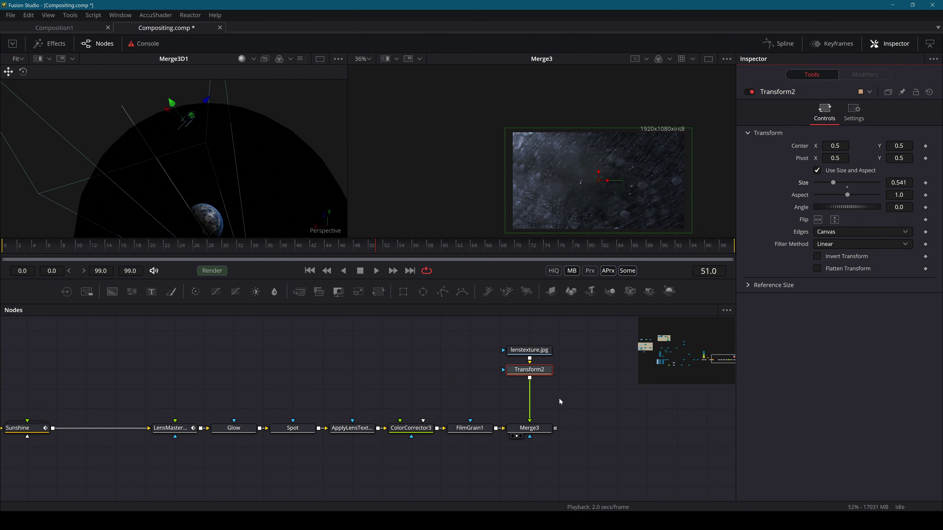
Delete the merge after FilmGrain1 and move the lens texture loader and its Transform together, clear of the main node chain
click(529, 428)
key(Delete)
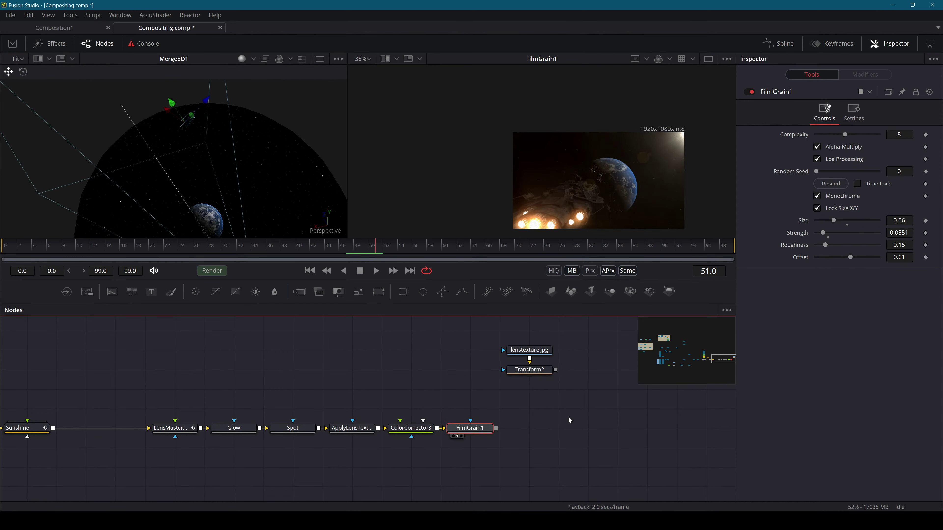
drag(489, 371, 404, 408)
drag(433, 388, 520, 369)
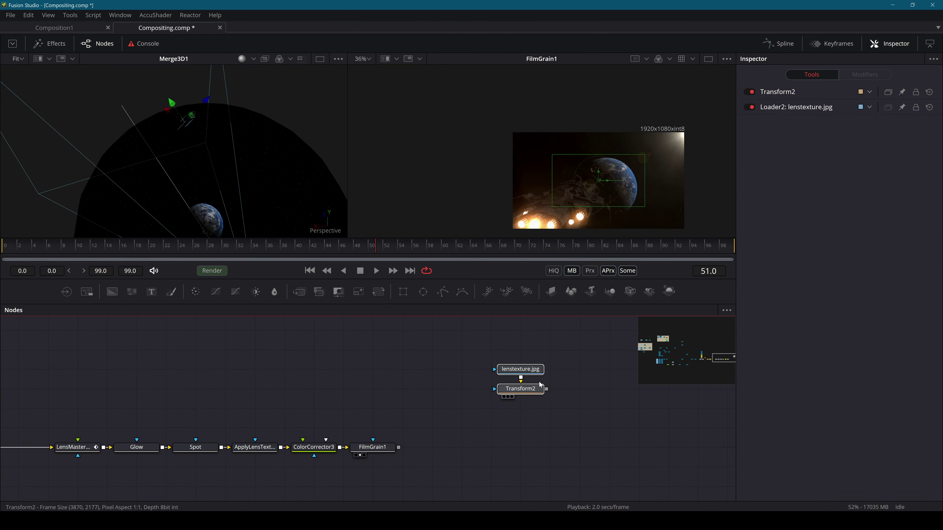
Add a Luma Keyer node above and clear of the main node chain
key(shift+space)
text(luma)
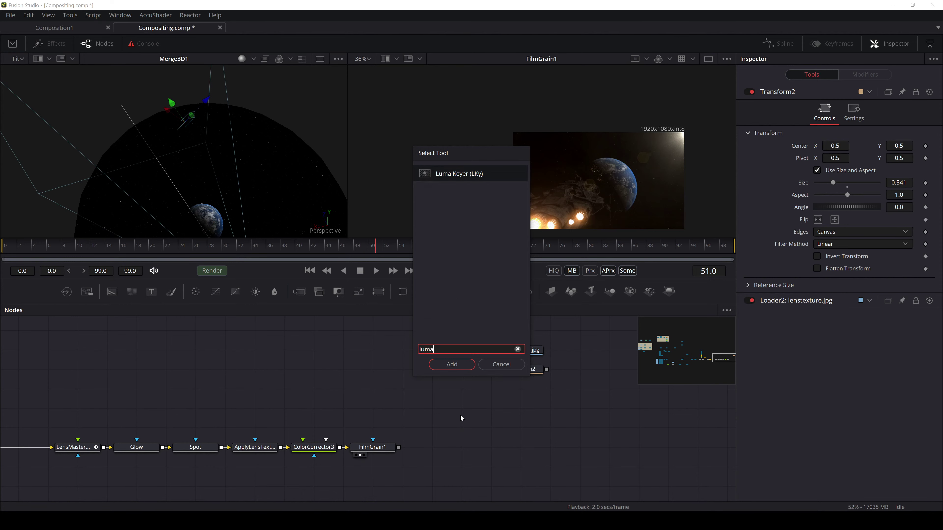
key(Return)
Delete the ApplyLensTexture node and move ColorCorrector3 and FilmGrain1 together closer to Spot
click(255, 448)
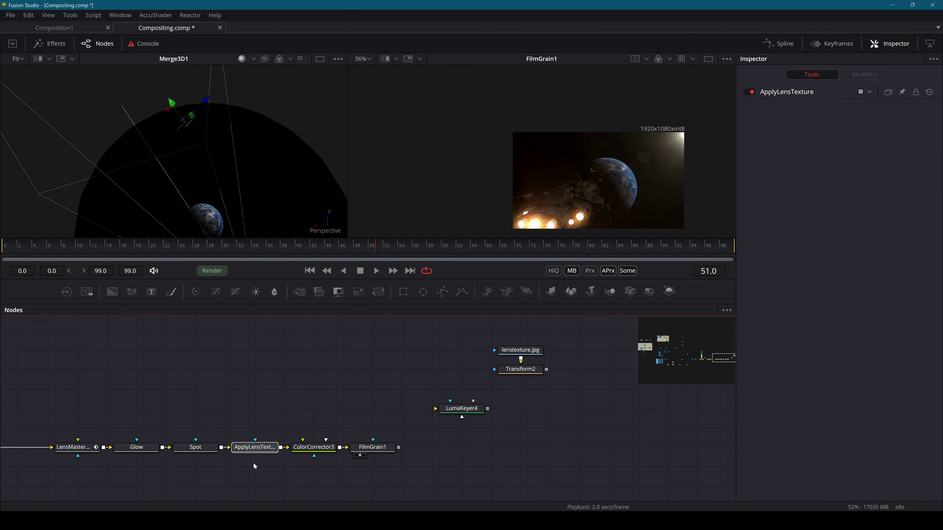
key(Delete)
scroll(375, 439, up, 2)
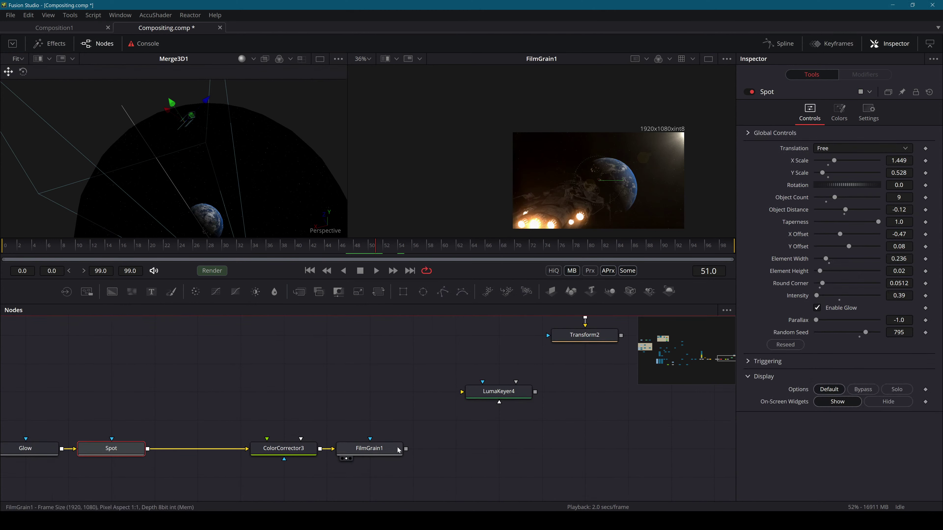
drag(375, 439, 213, 451)
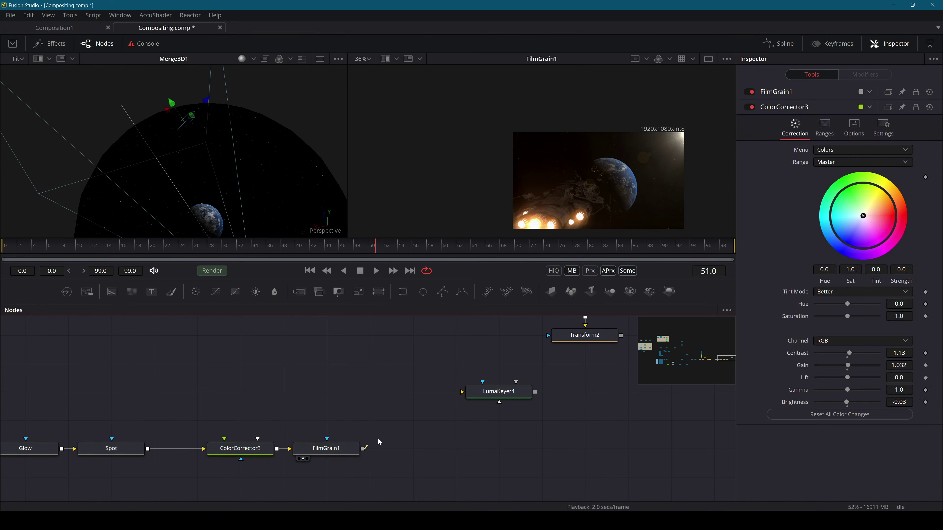
Connect FilmGrain1's output to LumaKeyer4, view the key, try its High threshold, and set Low to 0.017
drag(363, 448, 464, 392)
click(487, 393)
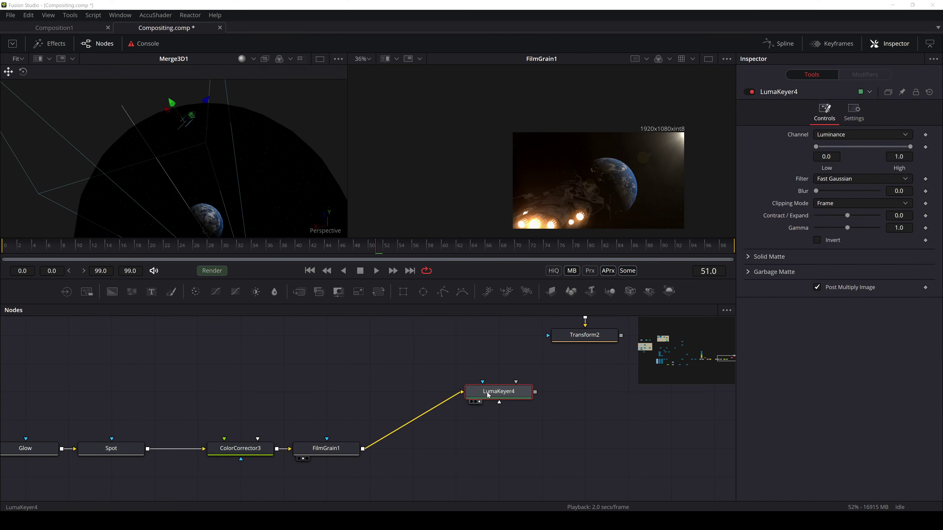
key(2)
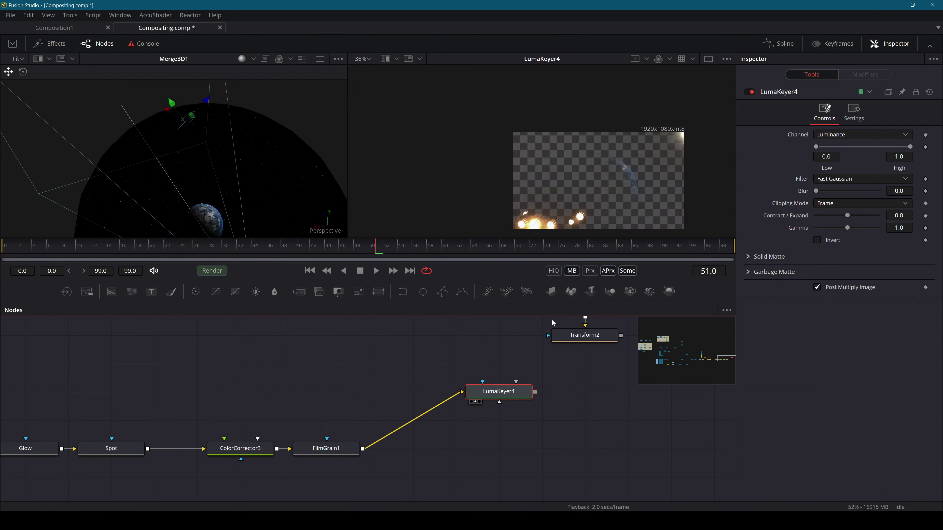
mouse_move(909, 147)
mouse_down()
mouse_move(885, 149)
mouse_move(910, 146)
mouse_up()
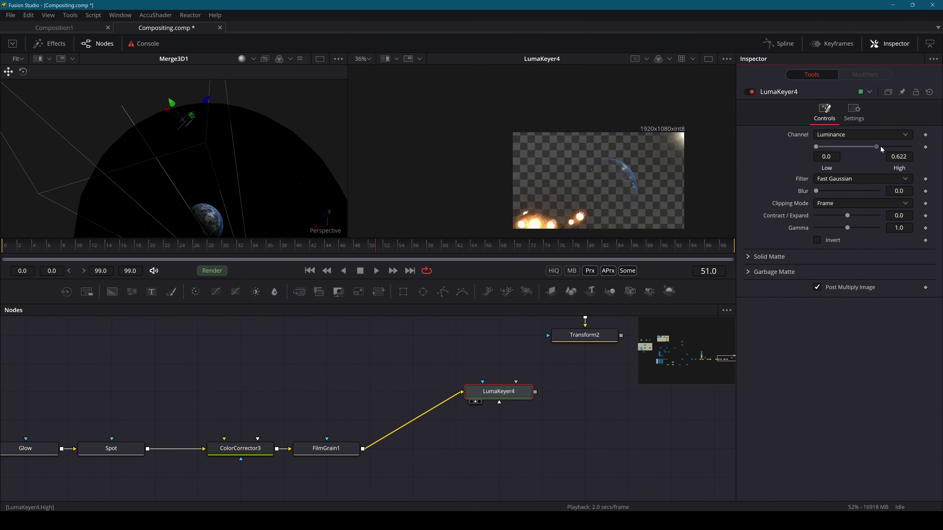
mouse_move(816, 146)
mouse_down()
mouse_move(865, 144)
mouse_move(794, 159)
mouse_move(817, 147)
mouse_up()
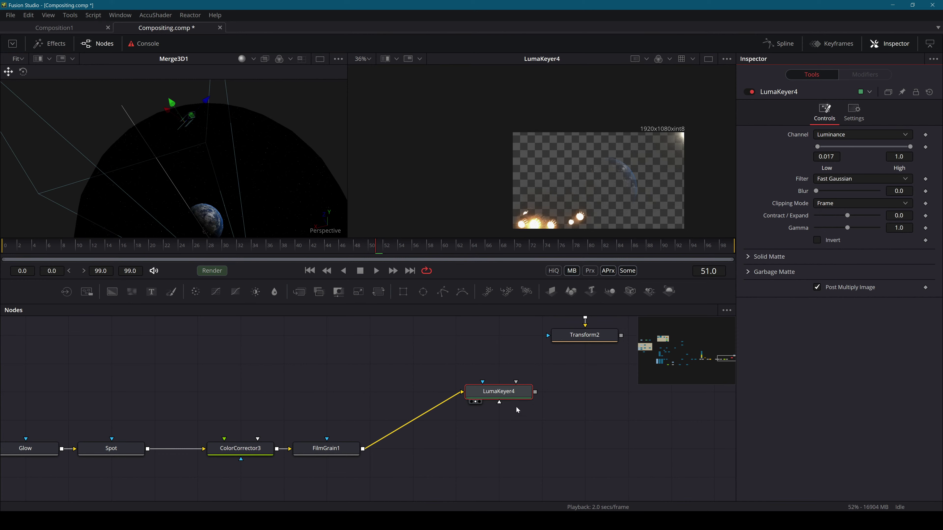
Add a Bitmap mask node after LumaKeyer4 and show the mask in the second viewer
mouse_move(502, 393)
mouse_down()
mouse_move(458, 393)
mouse_move(541, 391)
mouse_move(516, 393)
mouse_up()
key(shift+space)
text(bitmap)
key(Return)
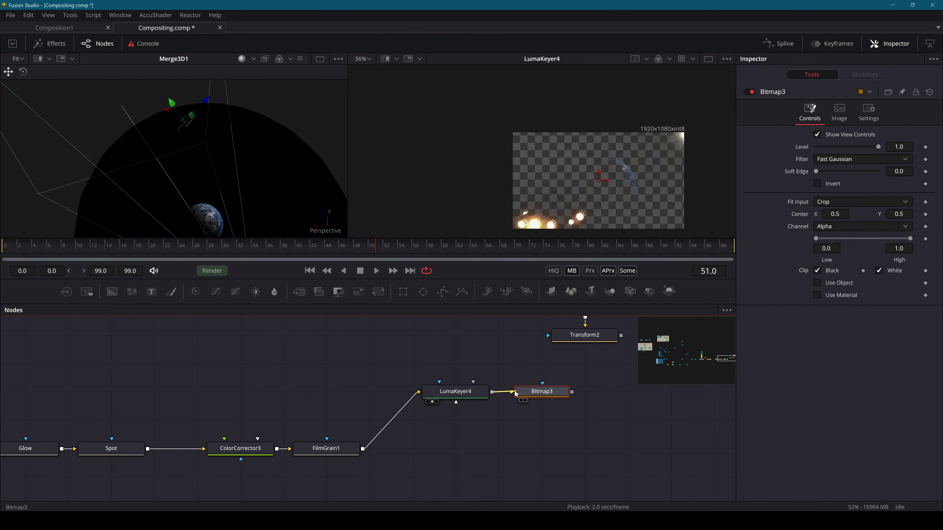
key(2)
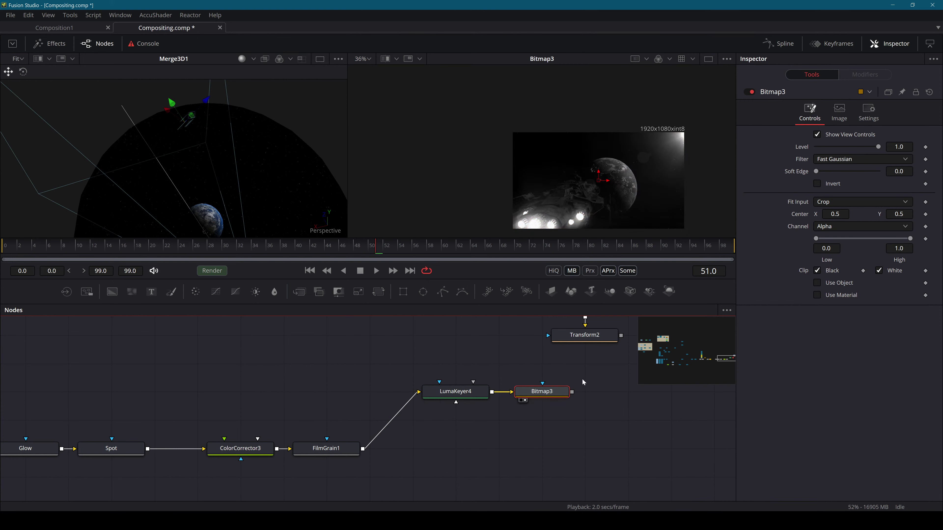
View LumaKeyer4 and raise its Low threshold to 0.383 so only the bright lights are keyed
mouse_move(479, 397)
mouse_down()
mouse_move(448, 385)
mouse_move(475, 398)
mouse_up()
key(2)
scroll(598, 178, up, 3)
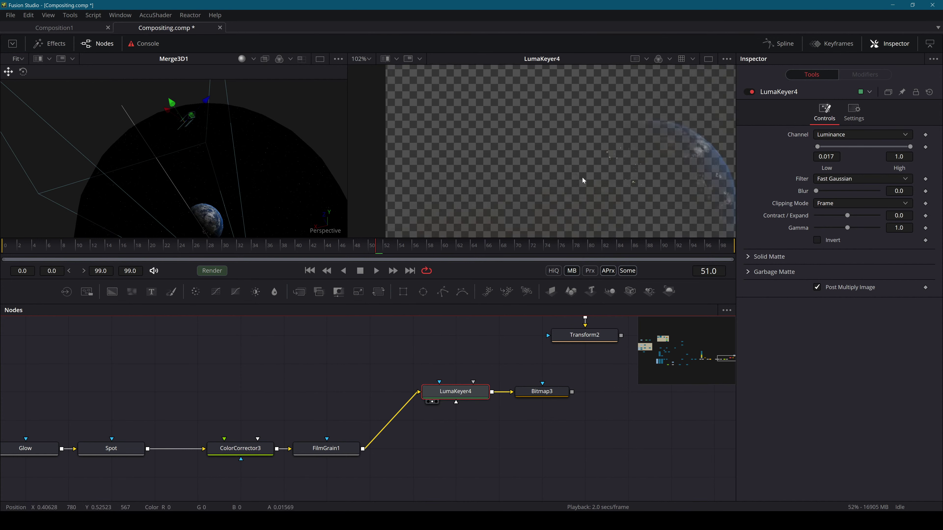
scroll(597, 178, down, 2)
drag(819, 145, 851, 147)
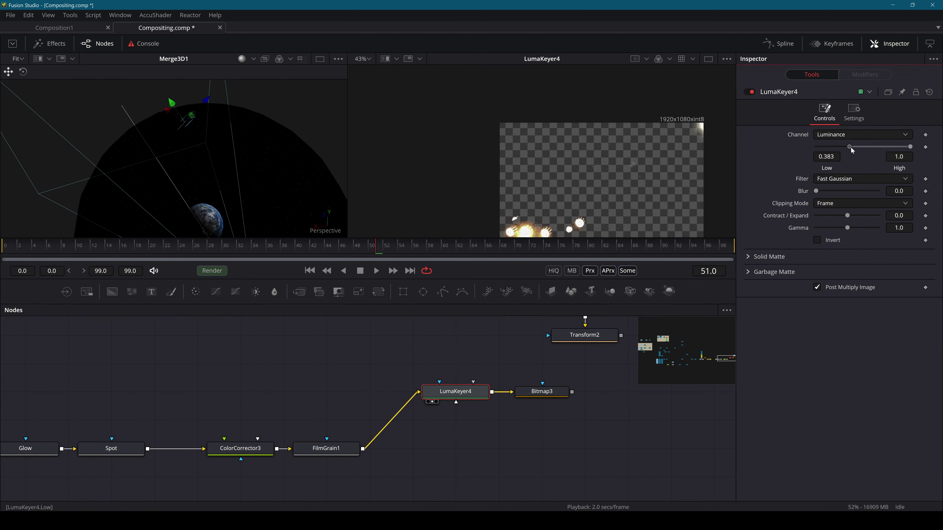
View Bitmap3, set its High threshold to 0.139 and Soft Edge to 0.0457, and inspect the mask
click(544, 394)
key(2)
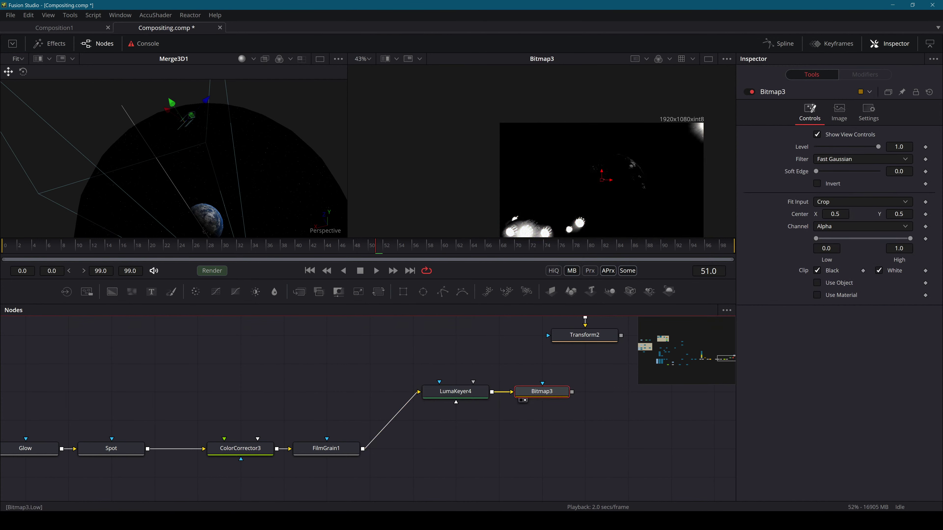
drag(909, 238, 858, 238)
drag(816, 172, 836, 170)
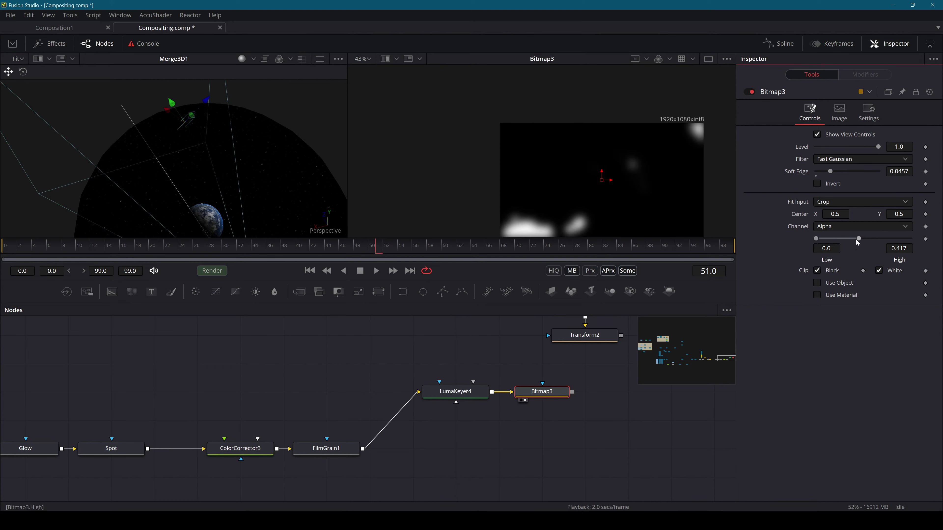
drag(856, 239, 824, 241)
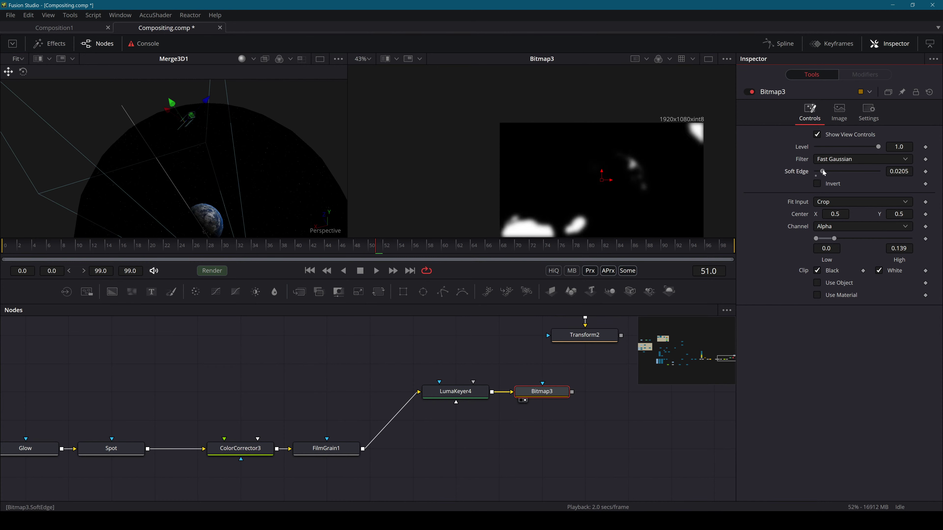
mouse_move(827, 171)
mouse_down()
mouse_move(841, 182)
mouse_move(831, 183)
mouse_up()
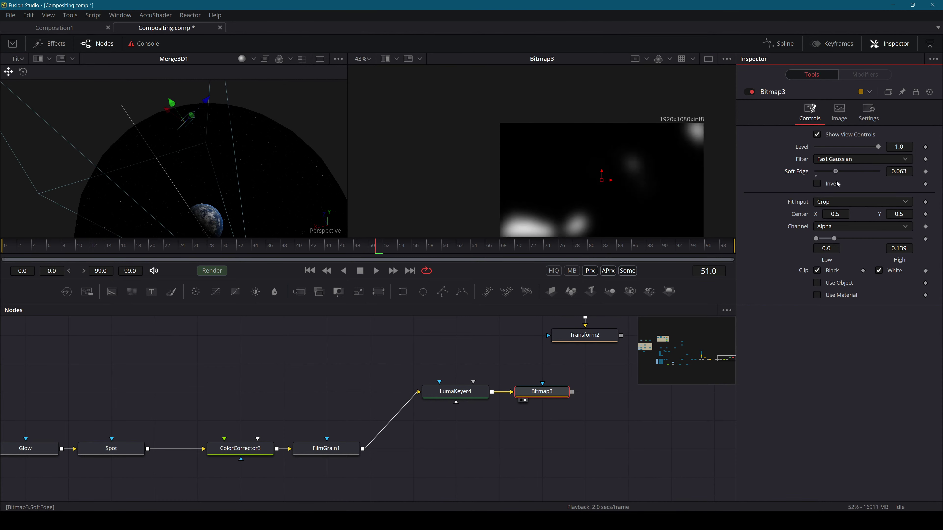
scroll(656, 190, down, 2)
scroll(637, 162, up, 2)
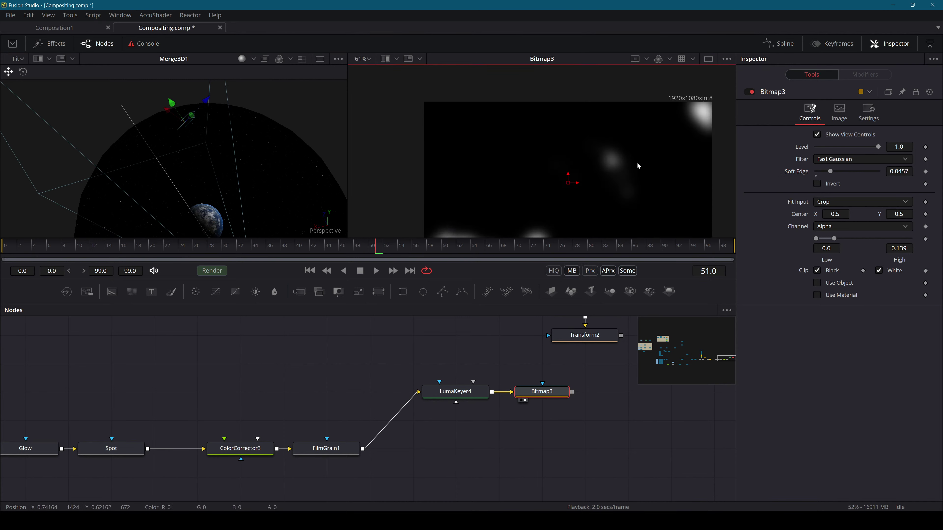
scroll(656, 172, down, 3)
scroll(647, 155, up, 1)
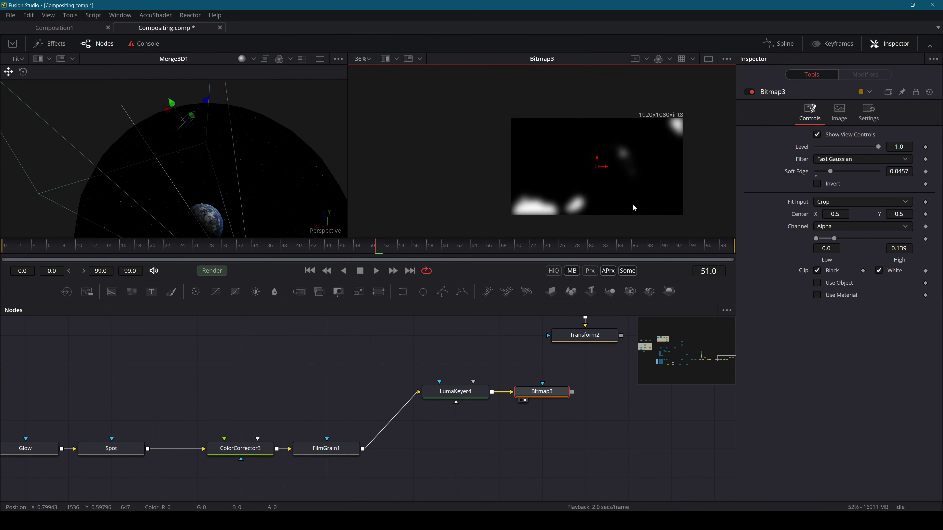
Make room after LumaKeyer4 and insert a Glow node between it and Bitmap3
drag(542, 391, 628, 391)
click(455, 391)
key(shift+space)
text(gl)
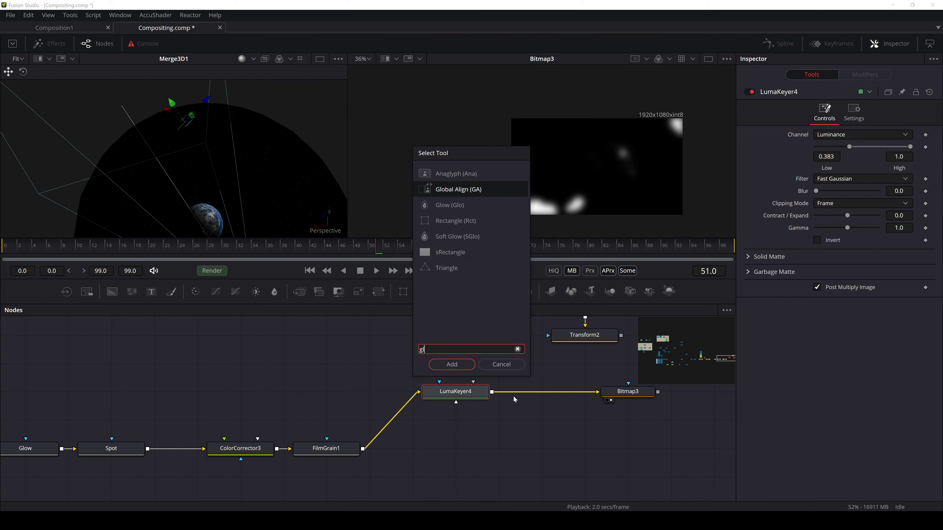
text(ow)
key(Return)
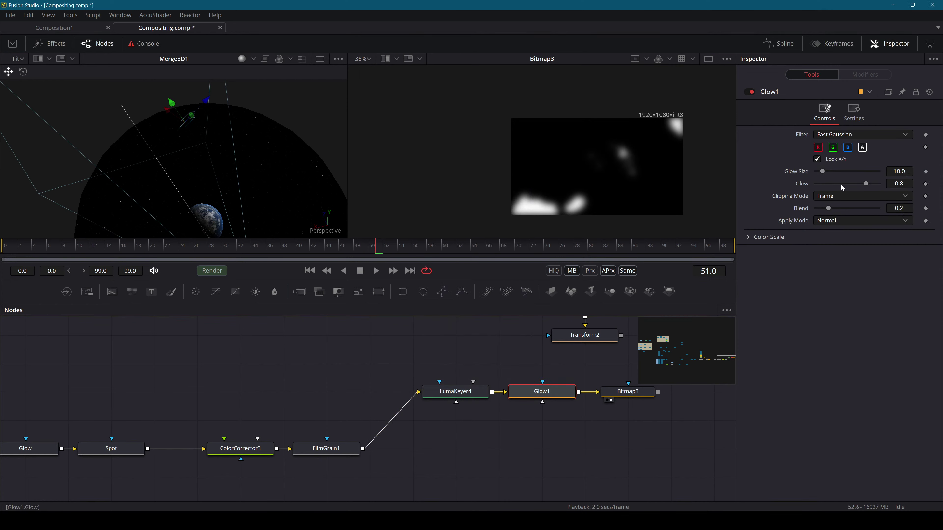
Set Glow1's Glow to 0.945 and Glow Size to 100, and Bitmap3's Soft Edge to 0.0976
drag(866, 184, 875, 184)
drag(822, 172, 884, 157)
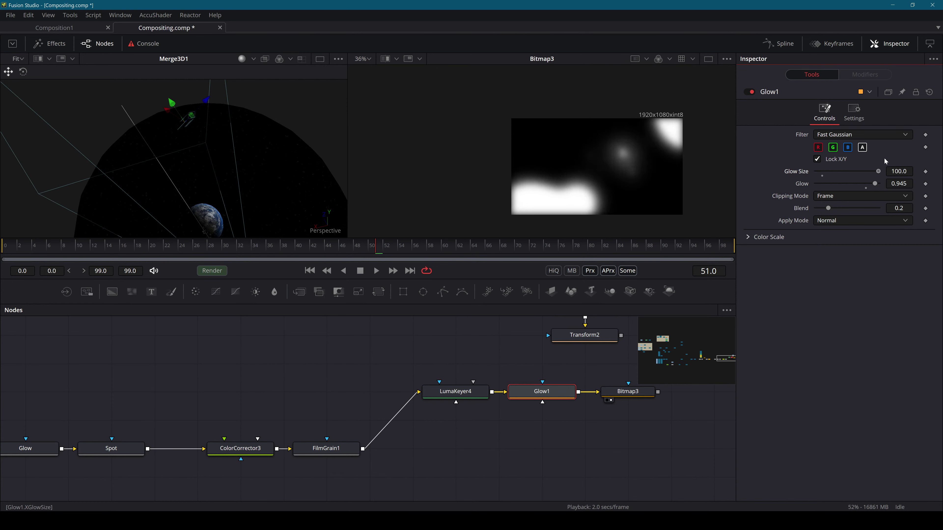
click(628, 391)
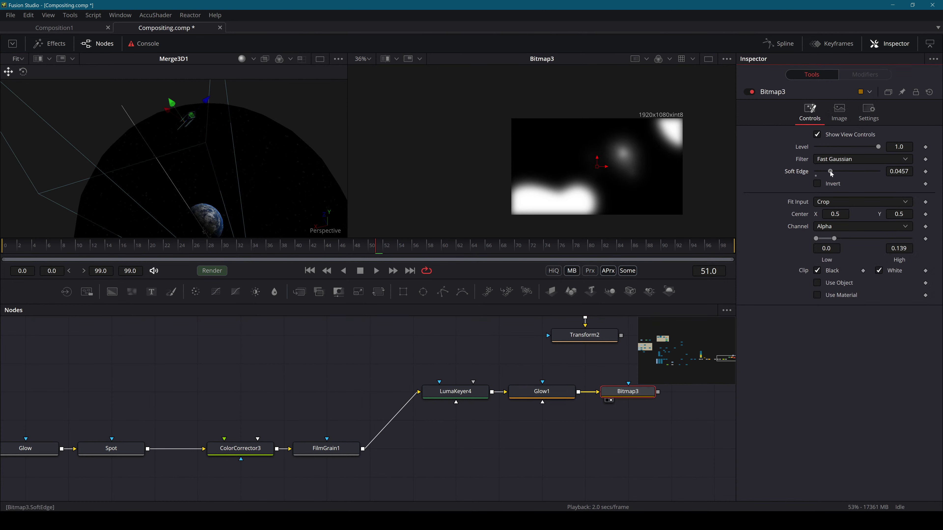
mouse_move(830, 171)
mouse_down()
mouse_move(876, 172)
mouse_move(845, 173)
mouse_up()
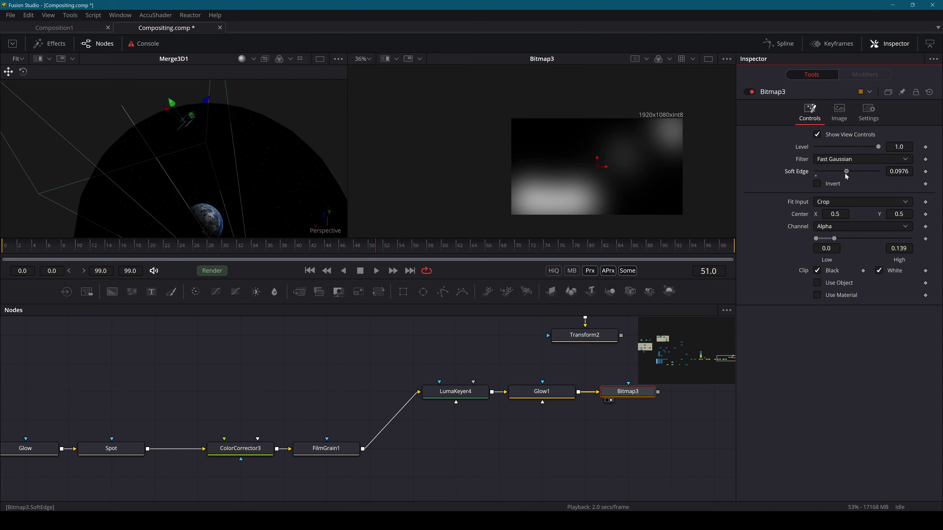
Move the lenstexture.jpg loader and Transform2 together to the far side of Bitmap3
drag(592, 438, 421, 462)
scroll(450, 367, down, 2)
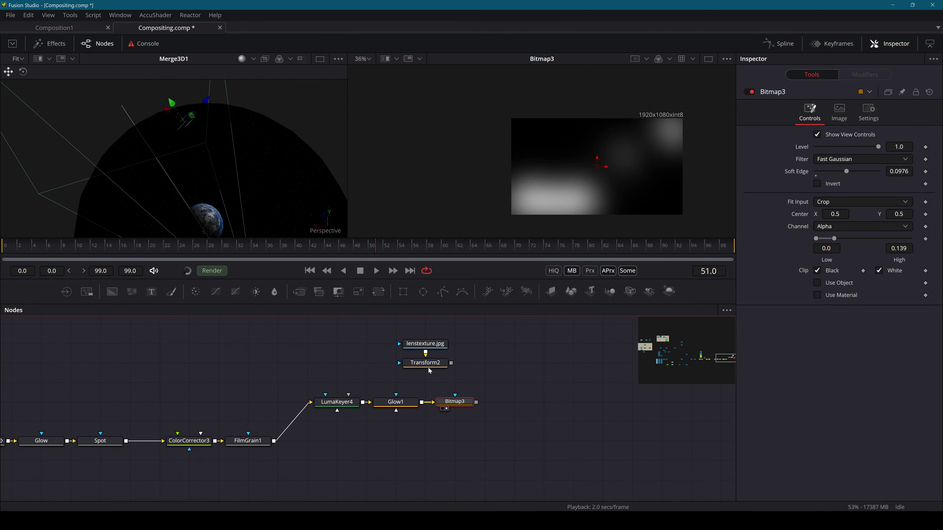
drag(432, 367, 466, 317)
drag(427, 345, 545, 363)
Add a Merge below Transform2 with FilmGrain1 as background and Transform2 as foreground, and view it
key(shift+space)
text(merge)
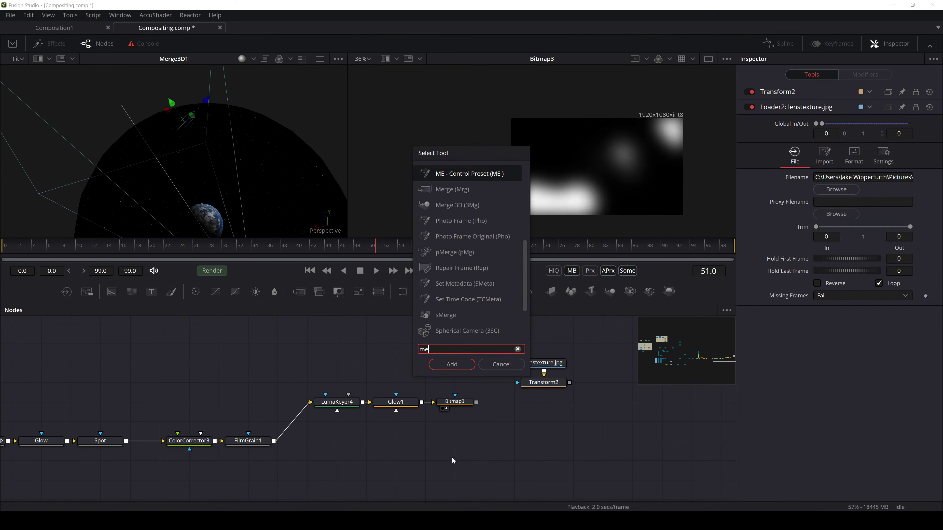
key(Return)
drag(454, 460, 542, 440)
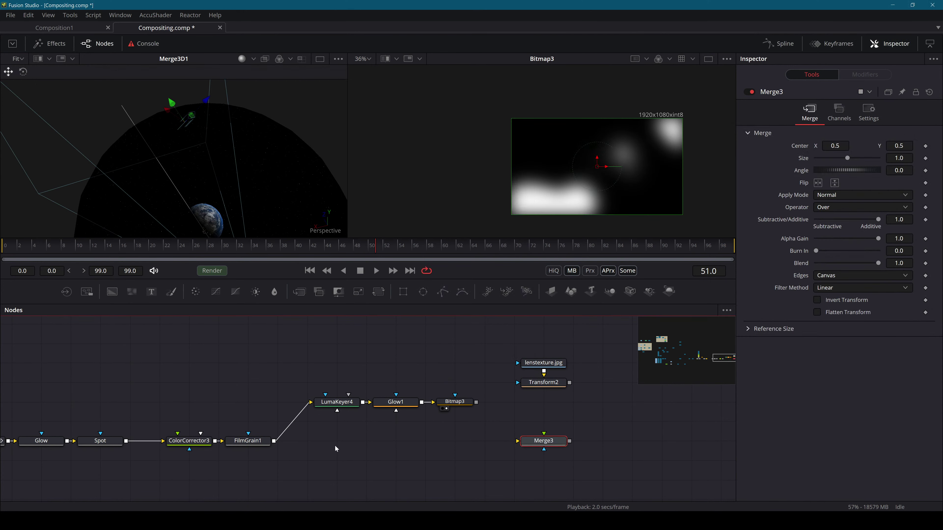
drag(274, 440, 546, 441)
drag(544, 390, 627, 174)
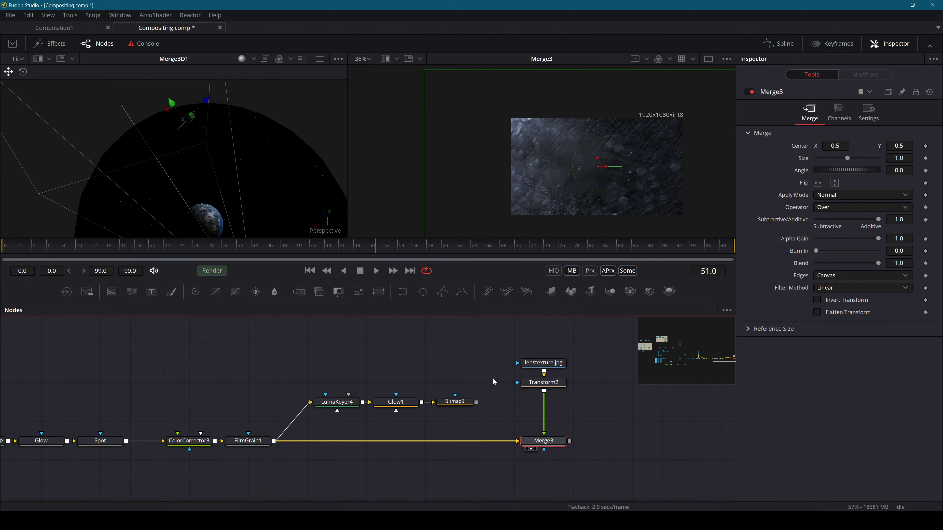
Mask Merge3 with Bitmap3, set its Apply Mode to Screen, and inspect the texture around the lights
drag(476, 402, 543, 450)
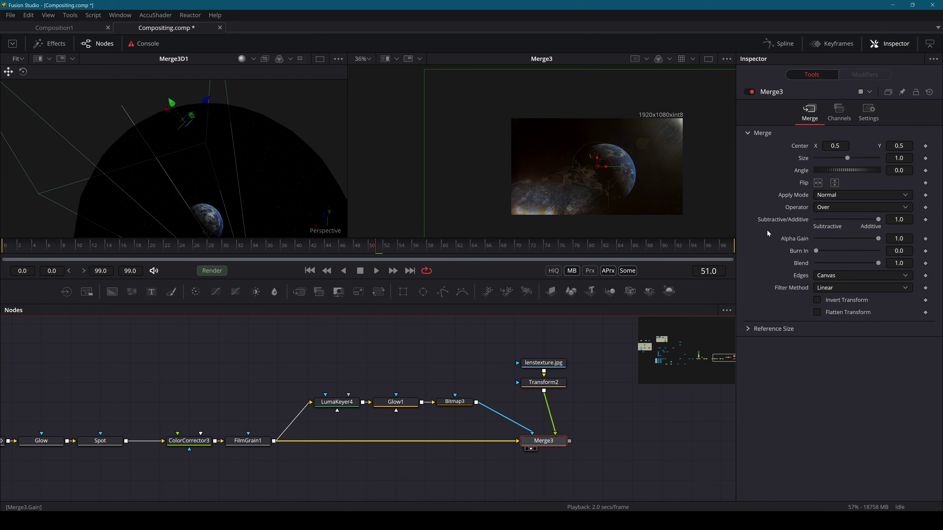
click(848, 195)
click(837, 214)
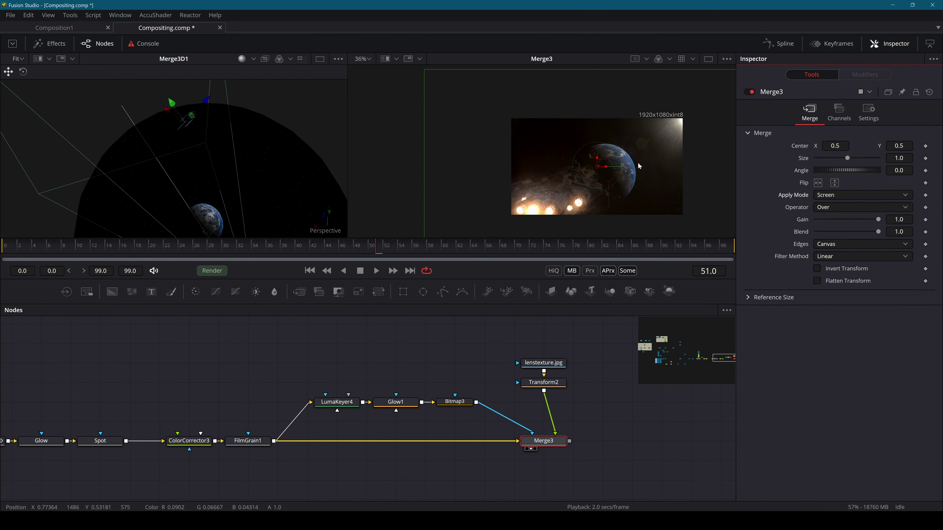
scroll(608, 201, up, 2)
scroll(655, 201, up, 2)
scroll(631, 203, down, 6)
scroll(596, 204, up, 2)
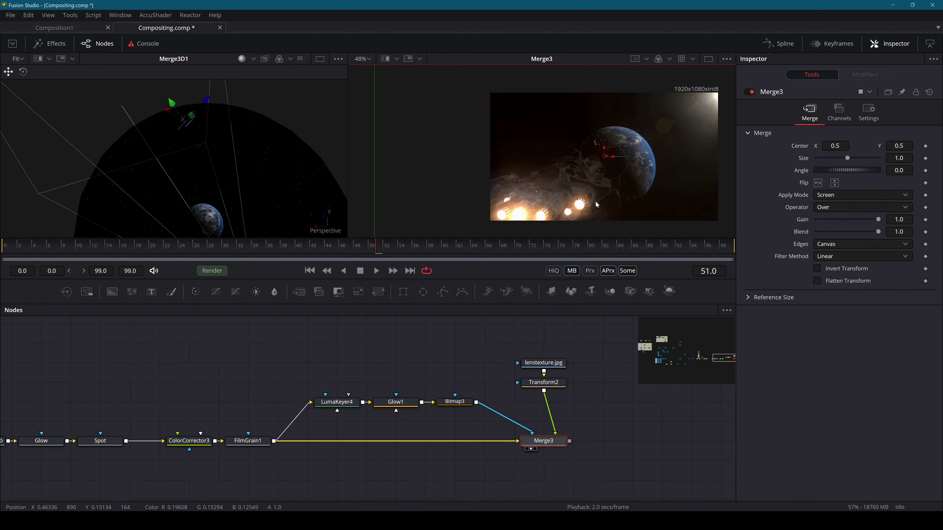
Insert a Color Corrector between lenstexture.jpg and Transform2 and set its Saturation to 0
drag(558, 363, 557, 344)
key(shift+space)
text(color)
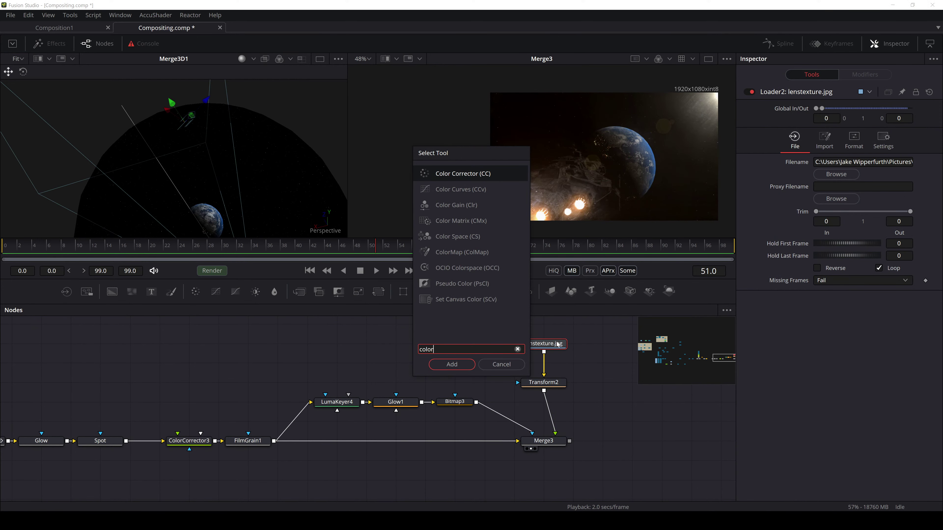
key(Return)
drag(847, 301, 816, 301)
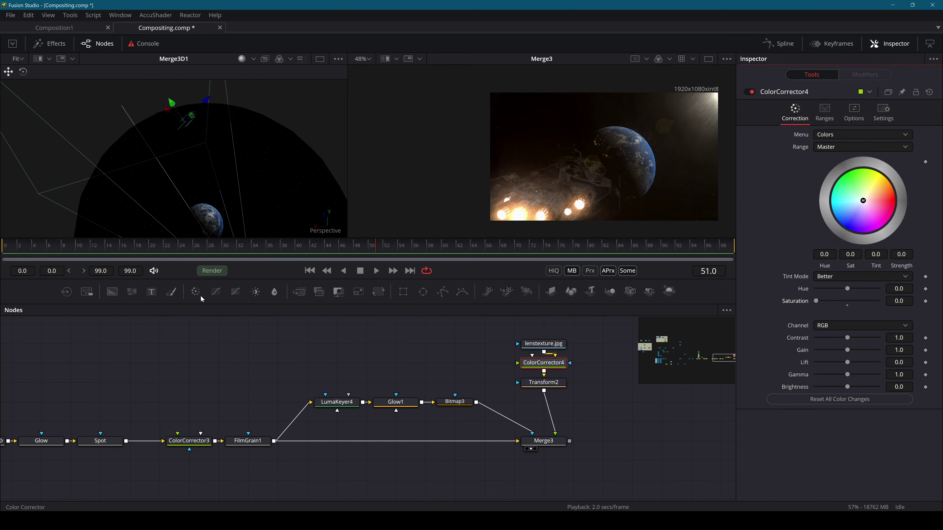
View the desaturated texture and the Merge3 composite, and play the shot close up on the ship's engine lights
key(2)
click(544, 382)
key(2)
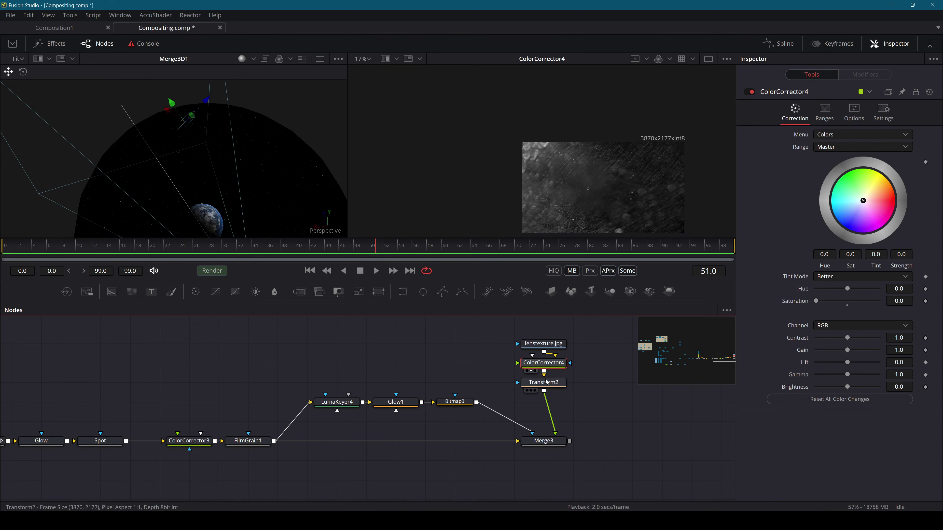
click(545, 441)
key(2)
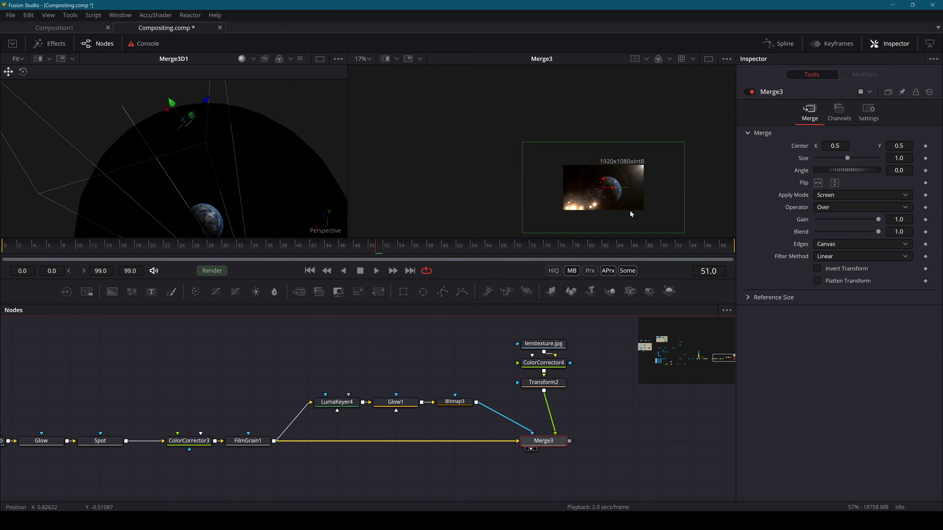
key(ctrl+f)
scroll(595, 184, up, 2)
drag(633, 99, 664, 93)
key(space)
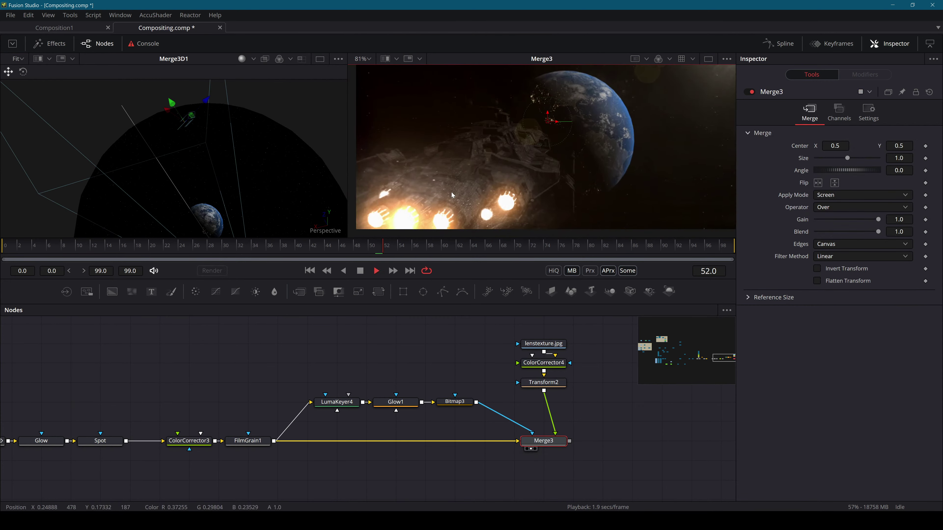
Stop playback at frame 51 and set Merge3's Blend to 0.591 to soften the lens texture
scroll(471, 172, down, 2)
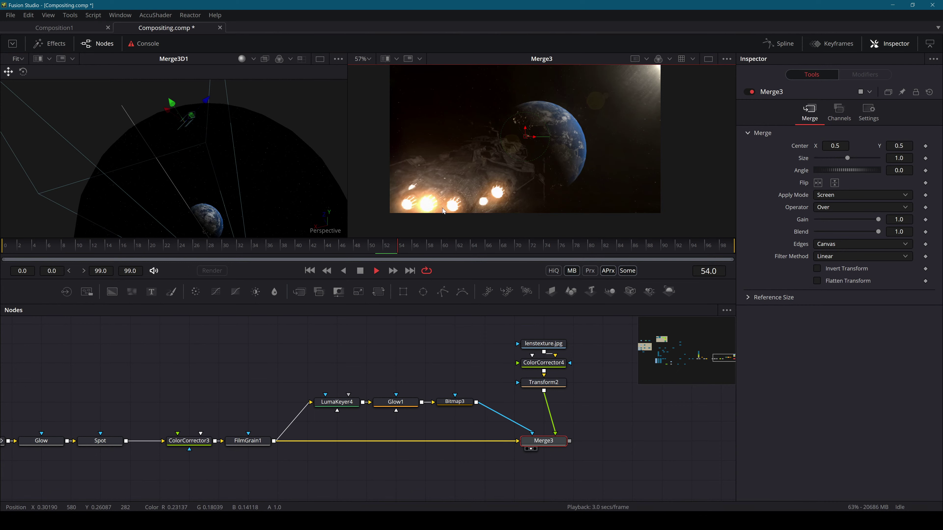
click(379, 247)
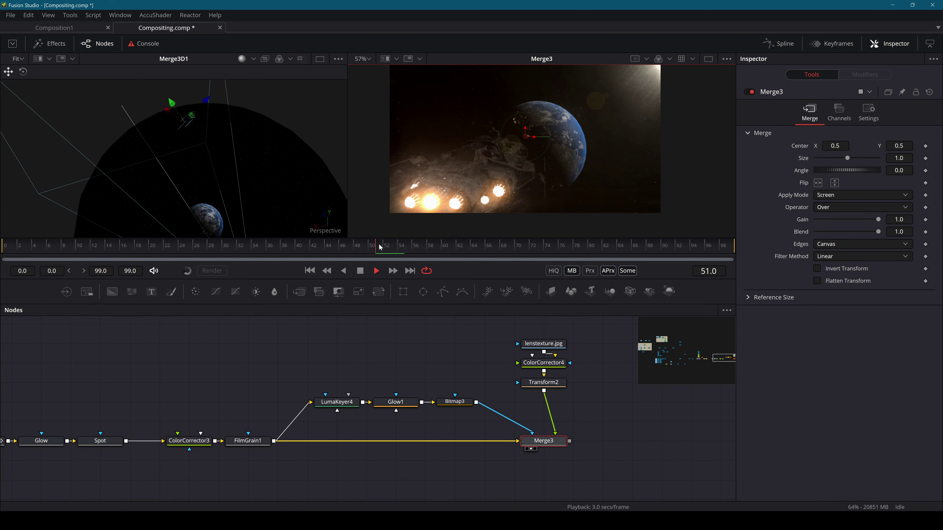
click(359, 271)
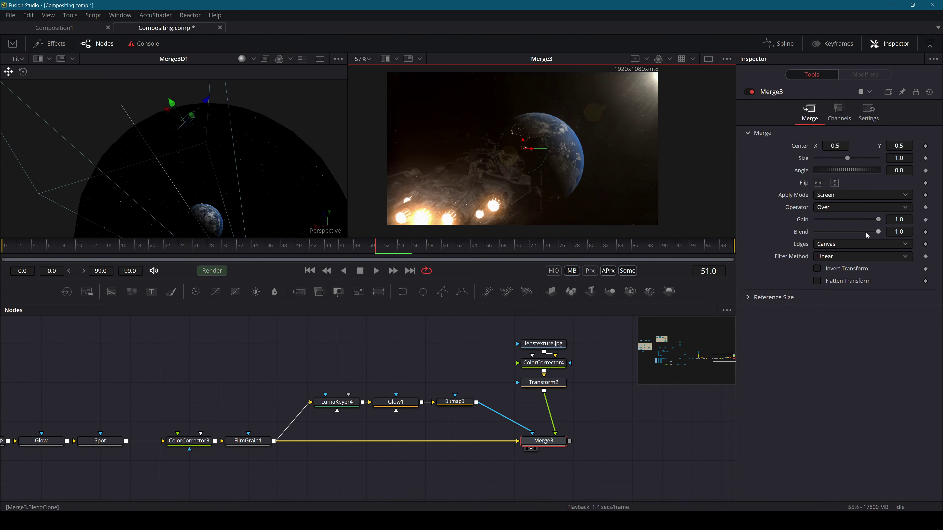
mouse_move(866, 231)
mouse_down()
mouse_move(844, 232)
mouse_move(855, 235)
mouse_up()
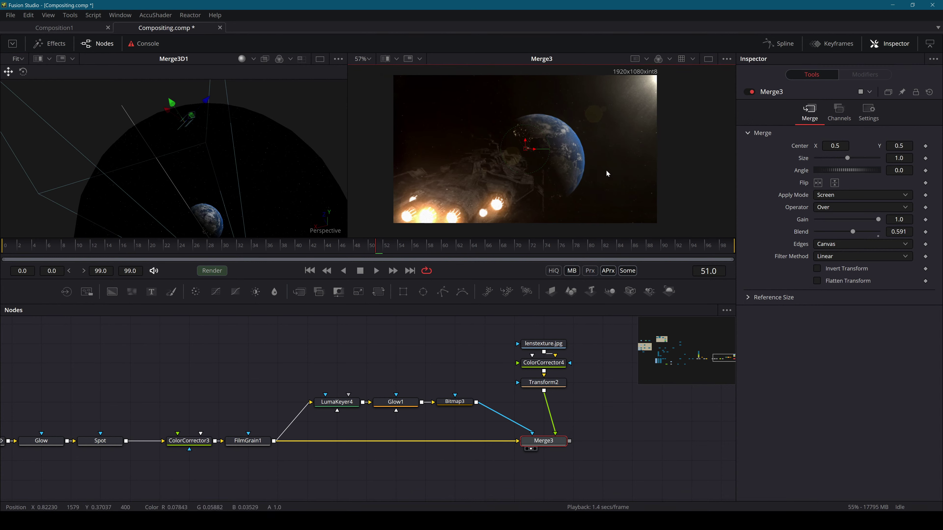
scroll(606, 170, down, 2)
scroll(594, 174, up, 2)
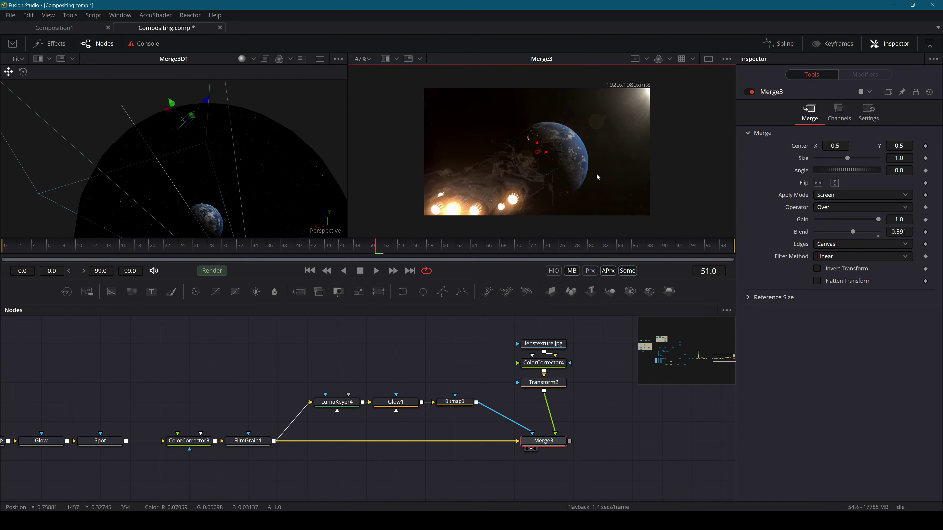
scroll(608, 171, down, 1)
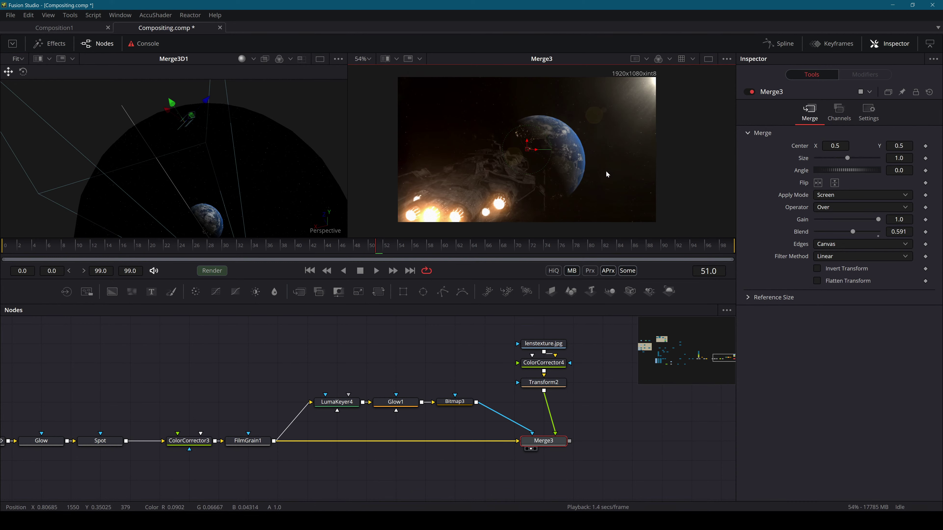
scroll(604, 171, down, 1)
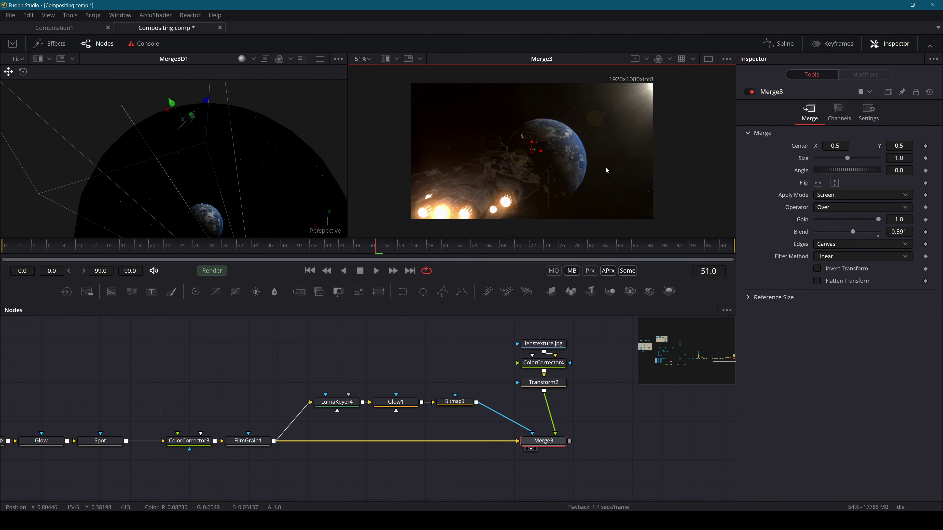
scroll(597, 171, up, 1)
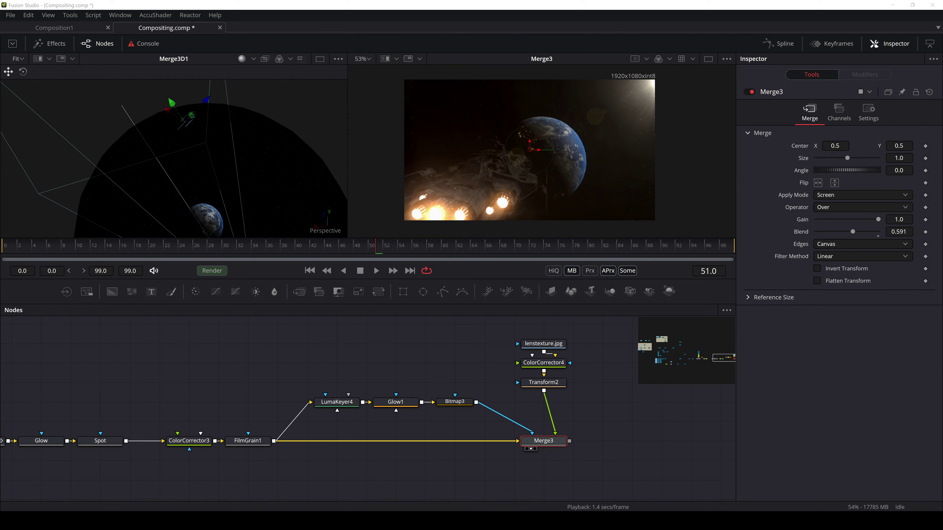
Add a Saver node after Merge3
click(409, 329)
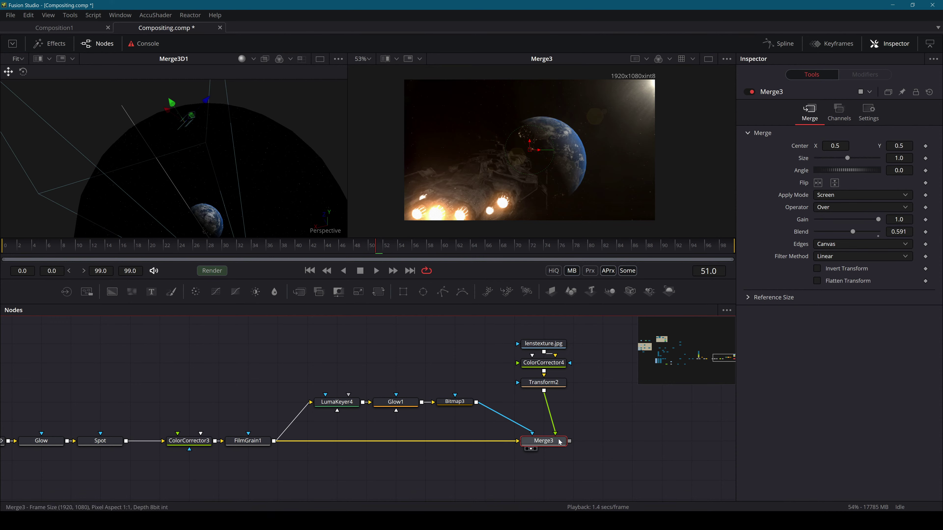
key(shift+space)
text(color)
key(BackSpace)
key(BackSpace)
key(BackSpace)
key(BackSpace)
key(BackSpace)
text(saver)
key(Return)
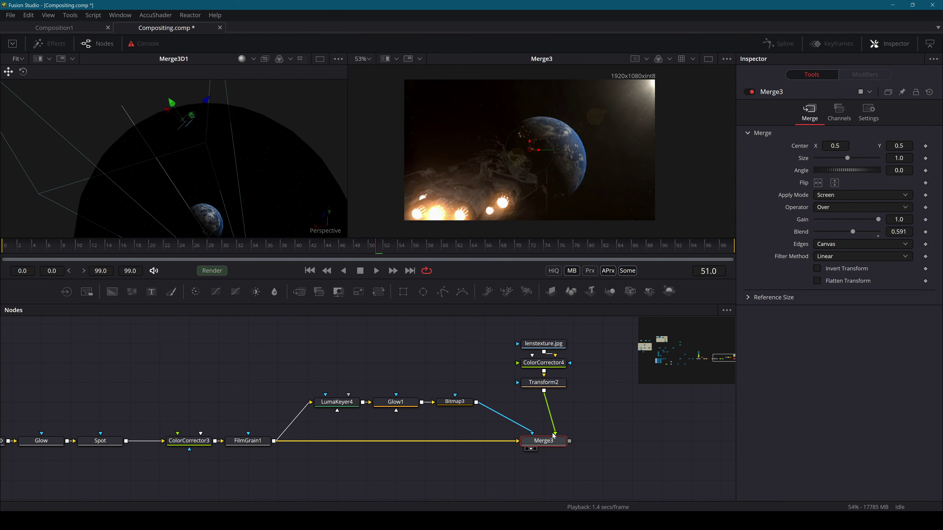
Set the Saver's output to Export 1.jpg in the Export 1 folder and place the node in line after Merge3
click(607, 421)
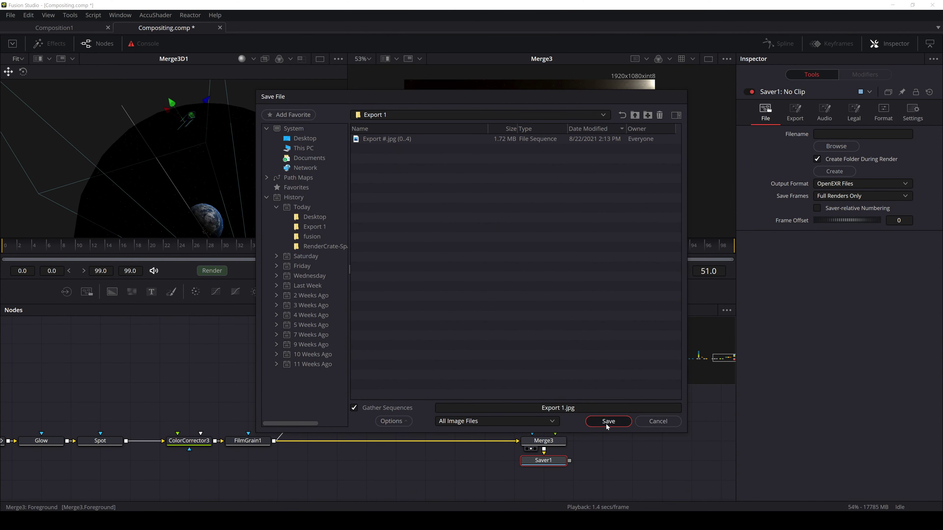
click(509, 288)
drag(544, 460, 631, 441)
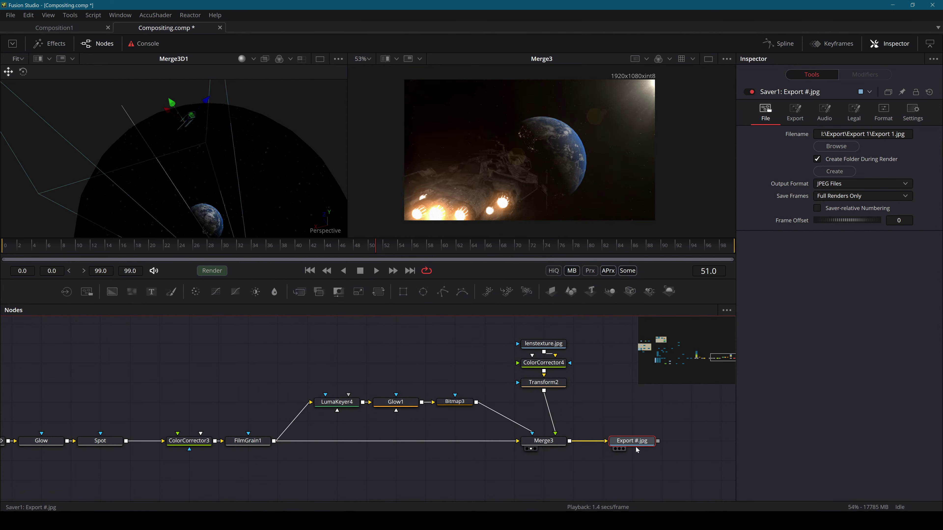
Save the composition, enable Motion Blur on Renderer3D1 with Quality 10, and inspect the ship
key(ctrl+s)
click(207, 269)
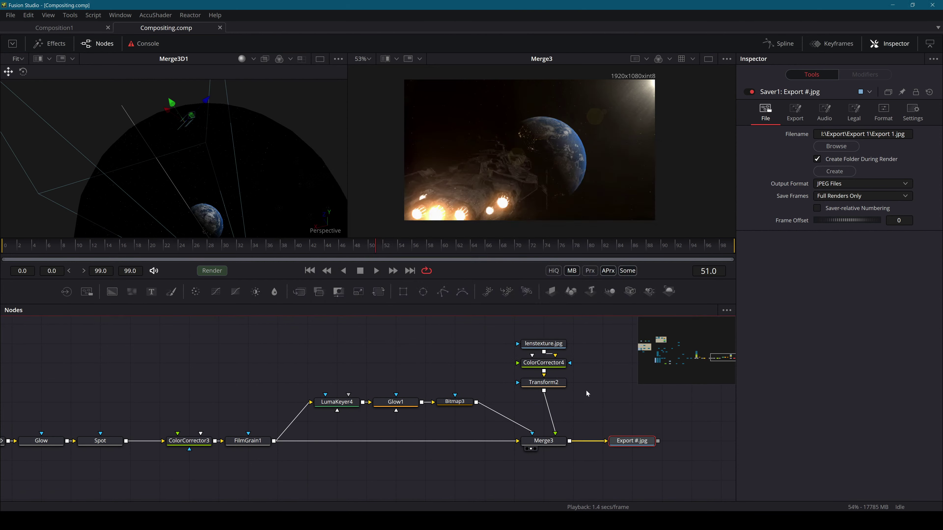
scroll(386, 448, left, 10)
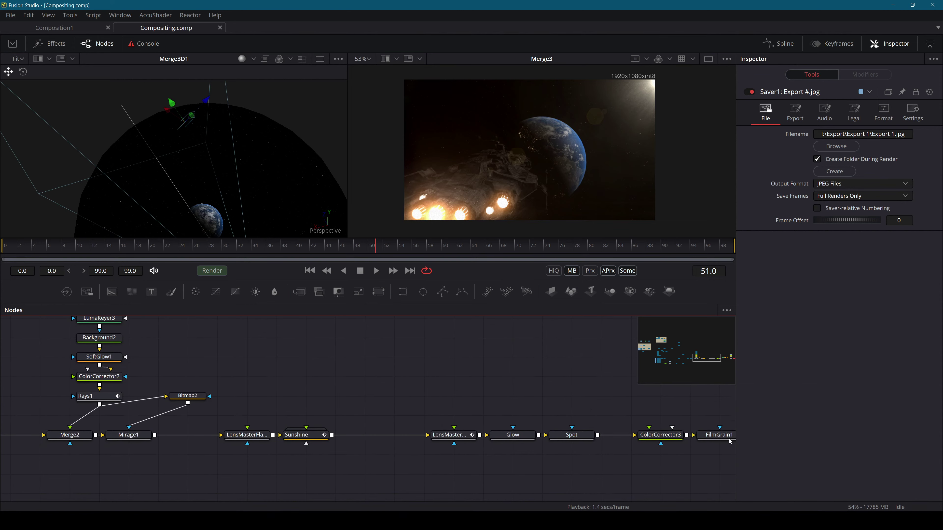
click(326, 439)
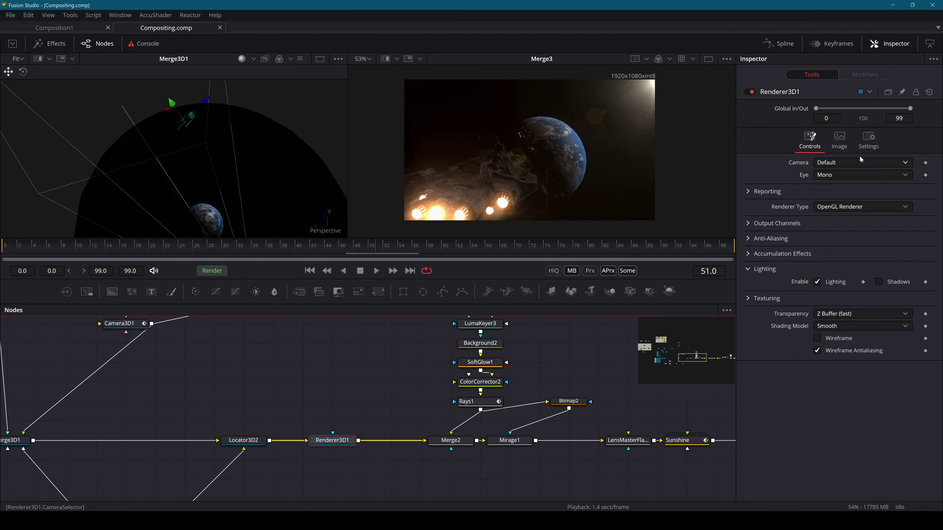
click(869, 140)
click(830, 205)
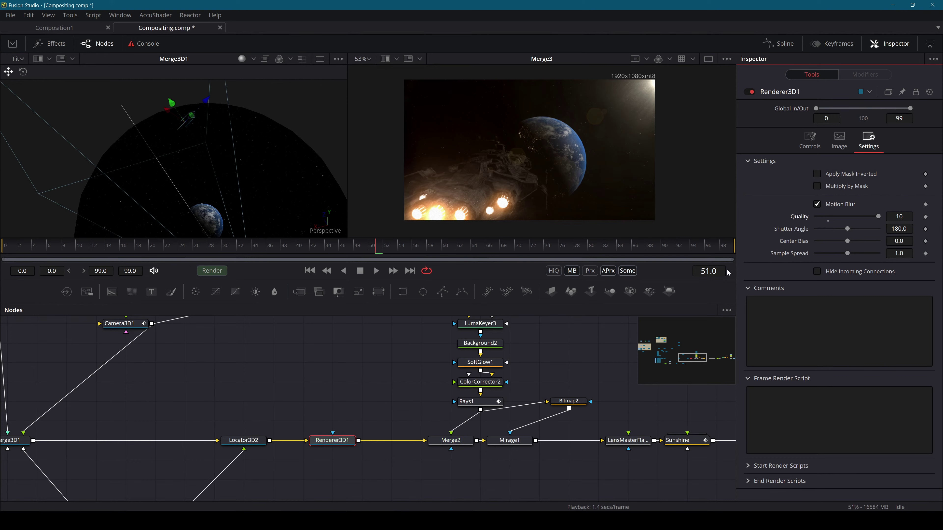
scroll(539, 171, up, 3)
scroll(590, 166, up, 2)
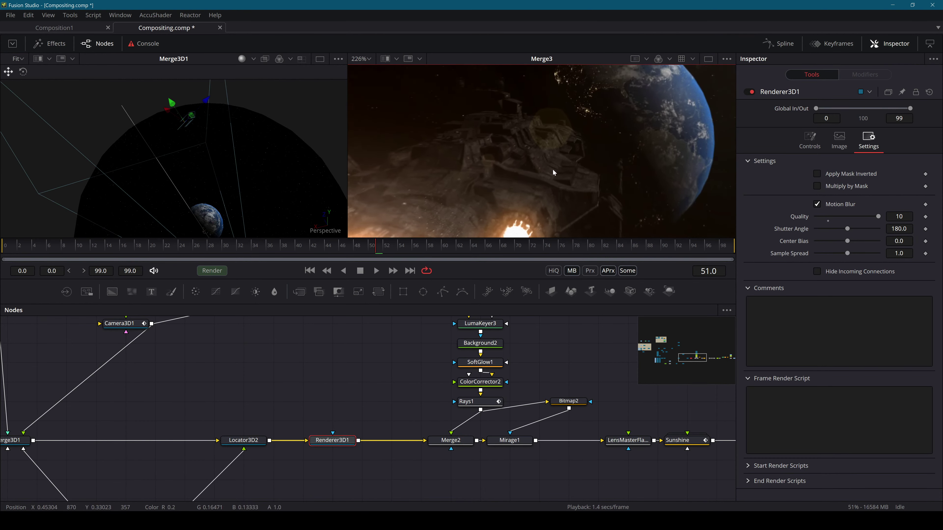
Save the composition again and start the Final render of frames 0 to 99 through the Saver
scroll(609, 376, right, 10)
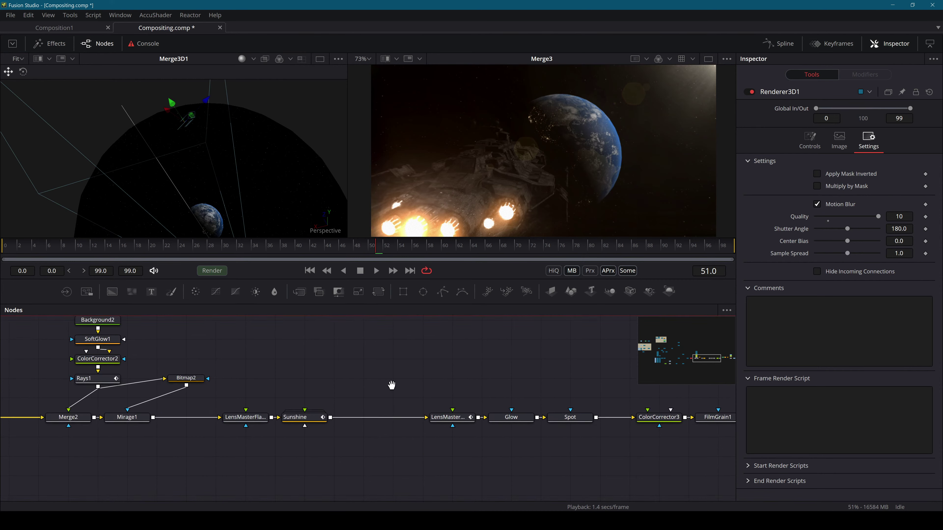
scroll(427, 388, right, 3)
click(440, 391)
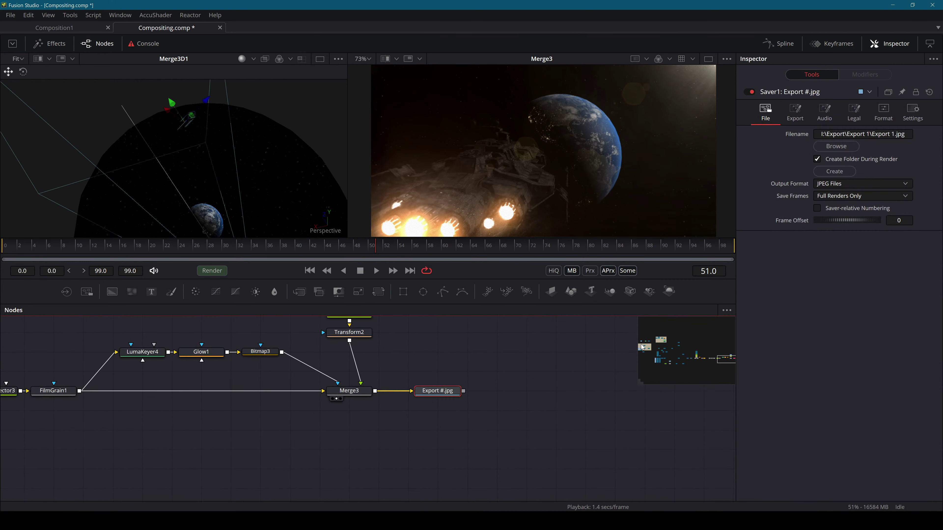
key(ctrl+s)
click(219, 270)
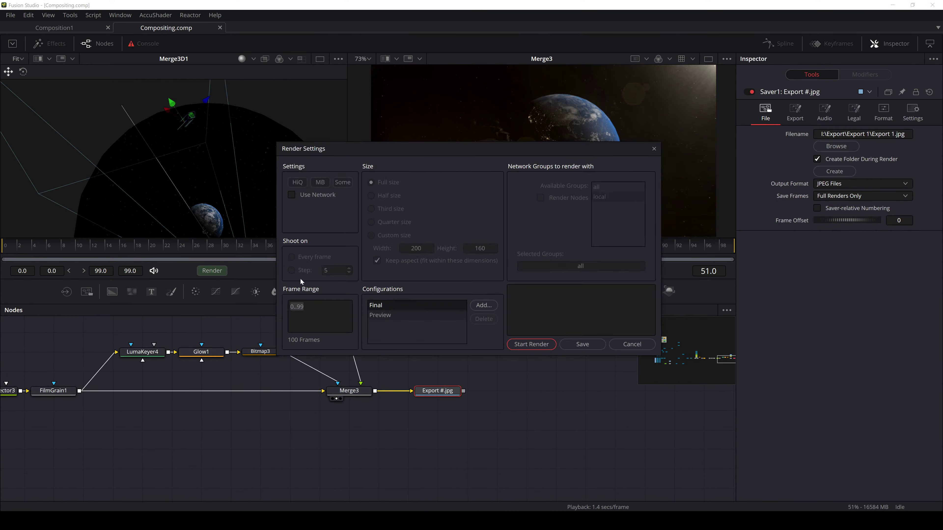
click(542, 343)
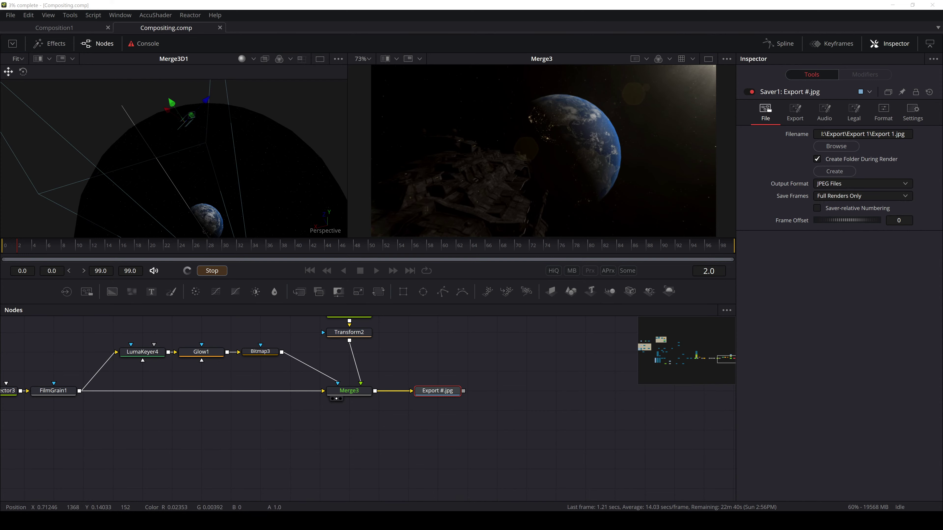
Switch to the web browser in full screen, look over the APC40 MKII search results, and open Akai Pro's product page
key(alt+Tab)
key(F11)
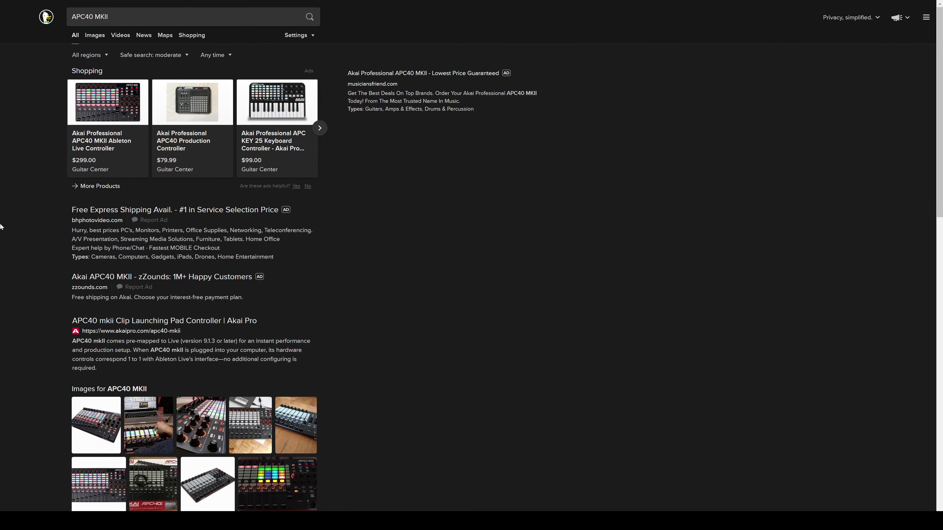
scroll(36, 198, down, 7)
scroll(36, 198, up, 7)
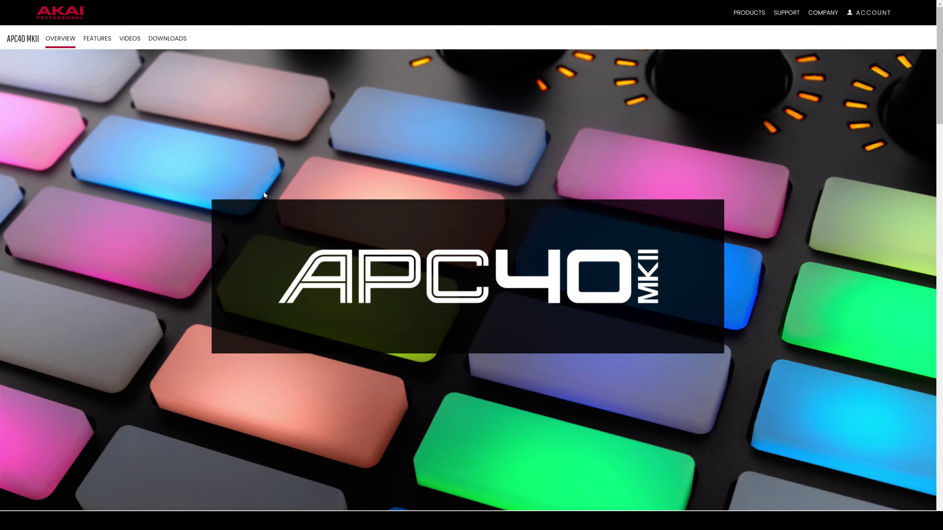
Examine the description, features, videos and downloads on the Akai APC40 MKII product page
scroll(516, 215, down, 10)
scroll(518, 217, down, 10)
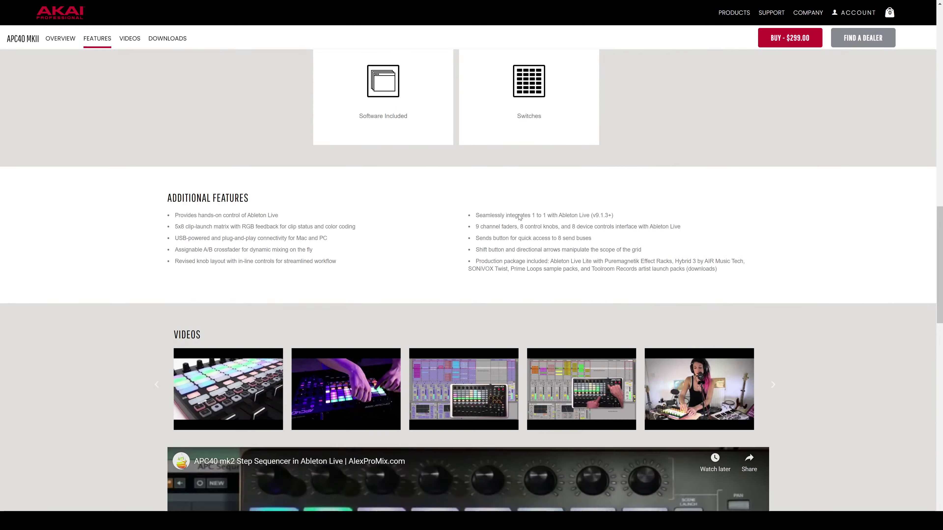
scroll(518, 216, down, 5)
scroll(518, 217, down, 2)
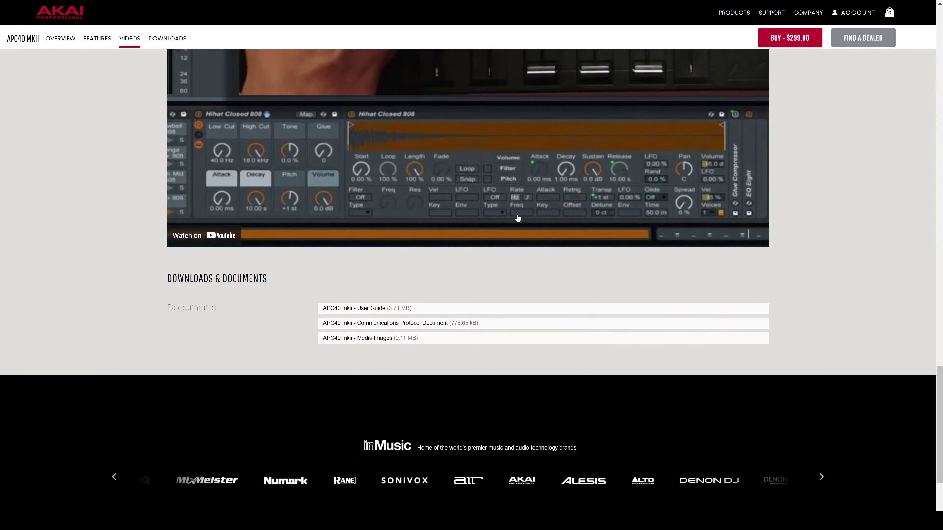
scroll(518, 217, up, 20)
scroll(2, 174, up, 8)
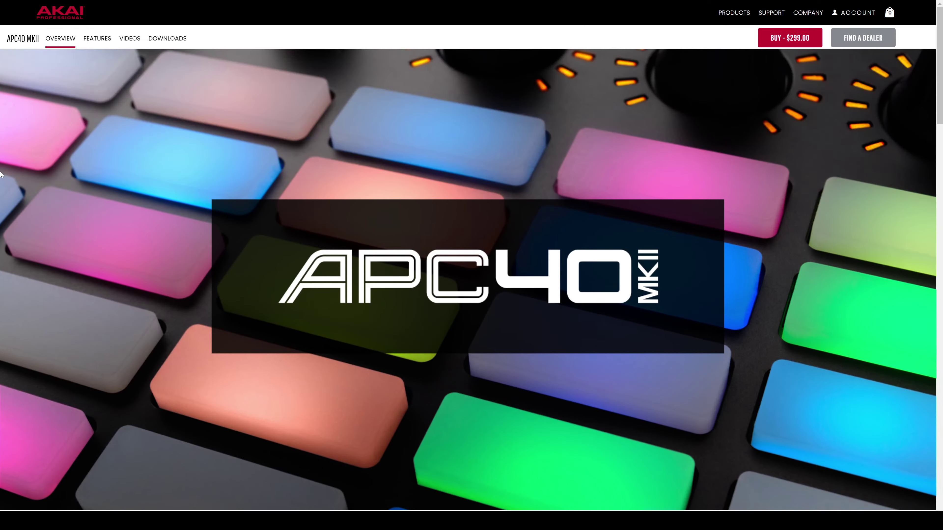
scroll(8, 175, down, 8)
scroll(11, 176, down, 4)
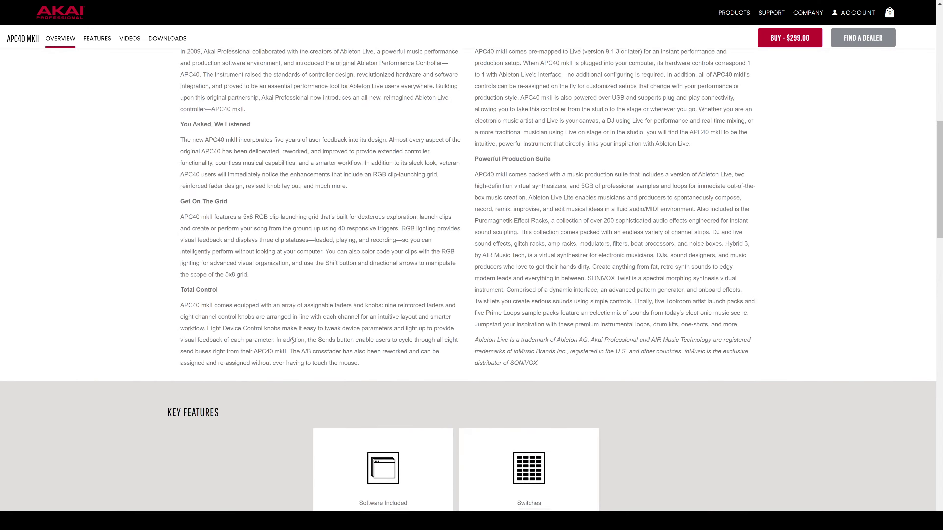
scroll(1, 10, up, 12)
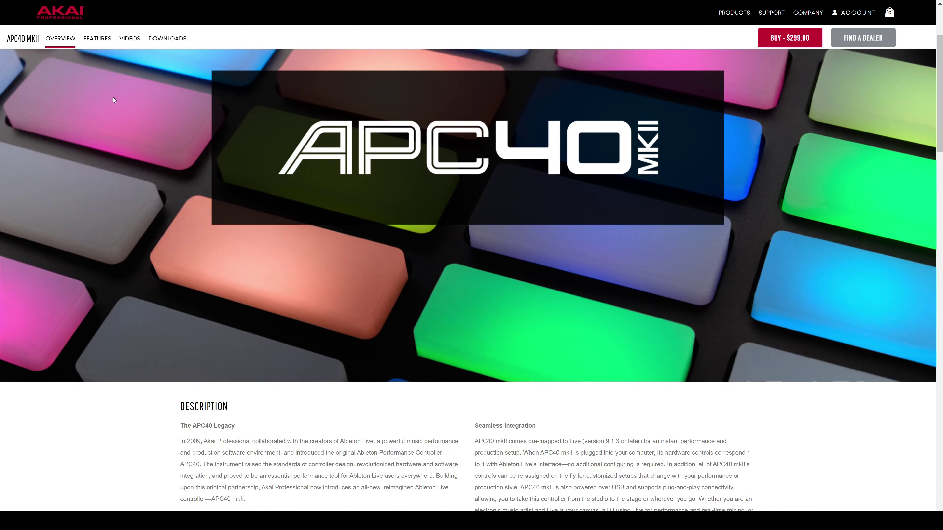
scroll(71, 219, up, 3)
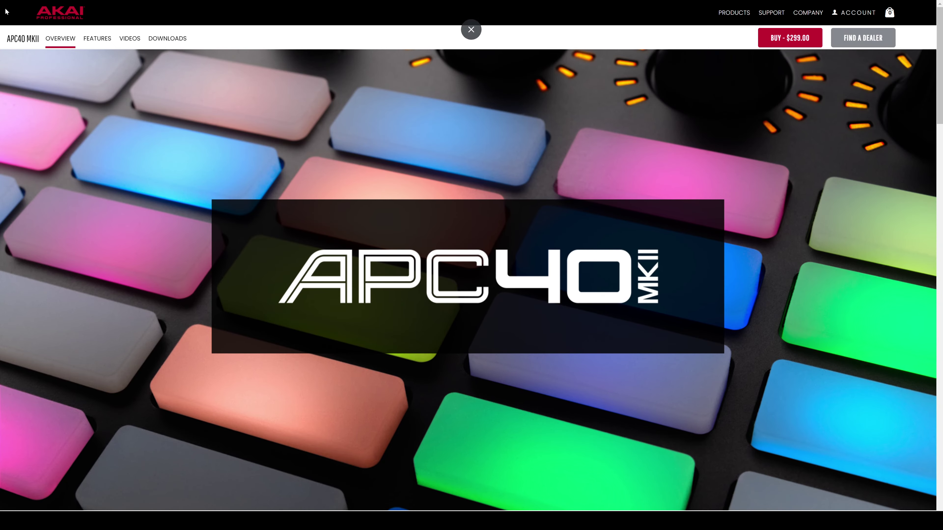
Return to the search results, open Amazon's listing for the AKAI Professional APC40MKII, and view its product photos
key(F11)
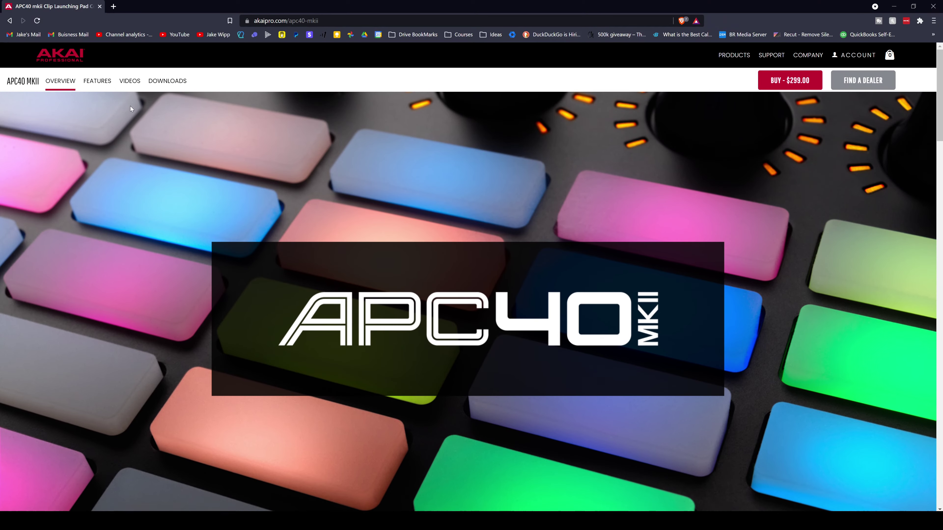
key(alt+Left)
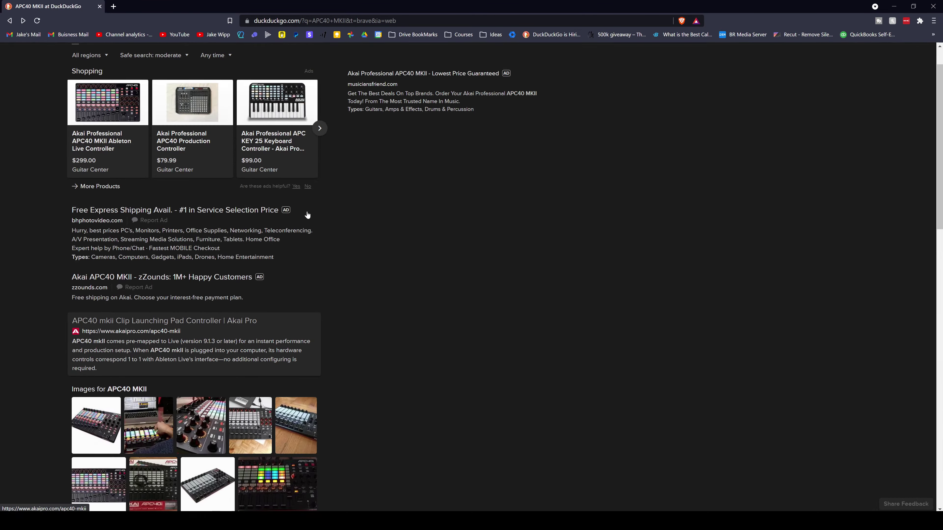
scroll(307, 212, down, 3)
key(F11)
scroll(185, 206, down, 3)
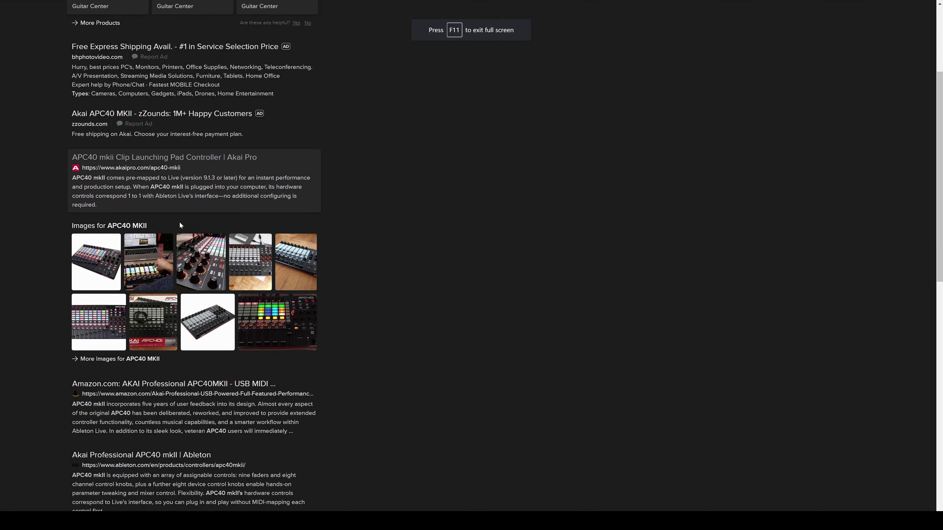
key(alt+Right)
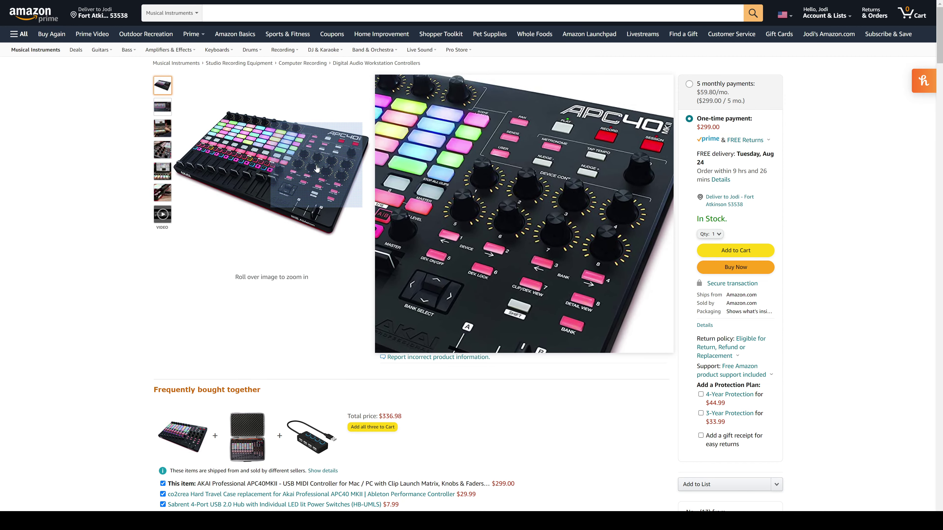
click(162, 128)
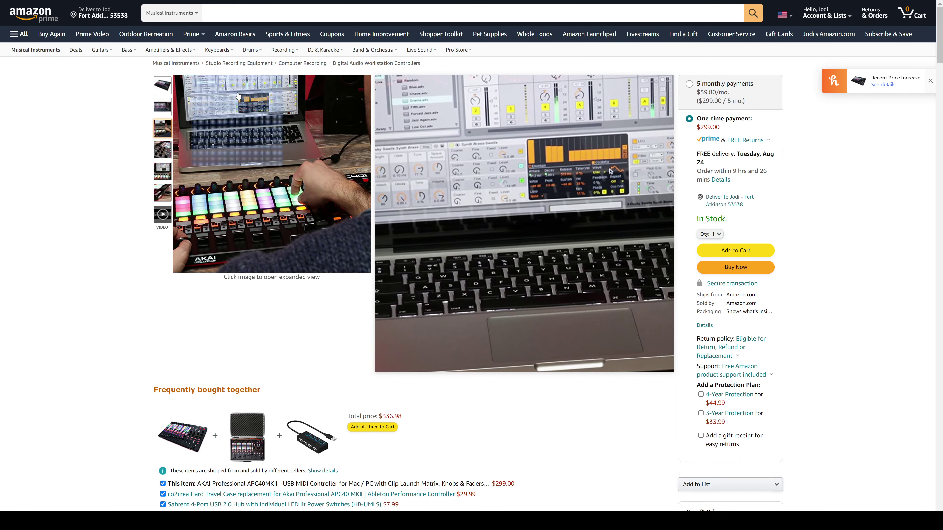
mouse_move(162, 175)
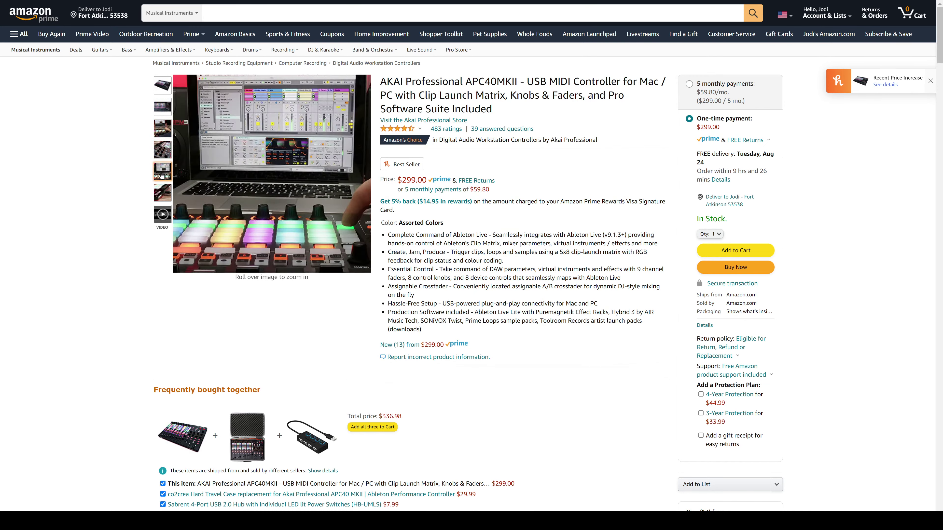
View the last product photos in the APC40MKII listing and return to the rendering composition in Fusion
mouse_move(160, 195)
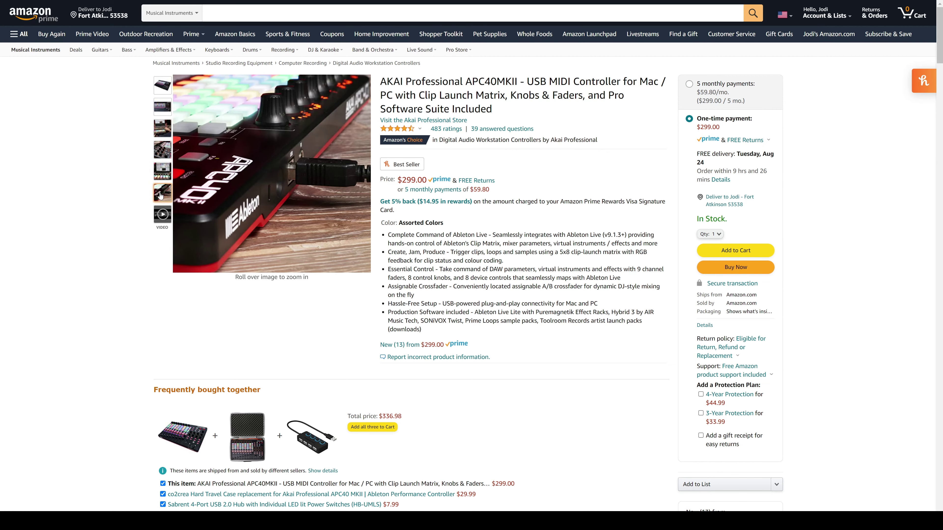
mouse_move(160, 89)
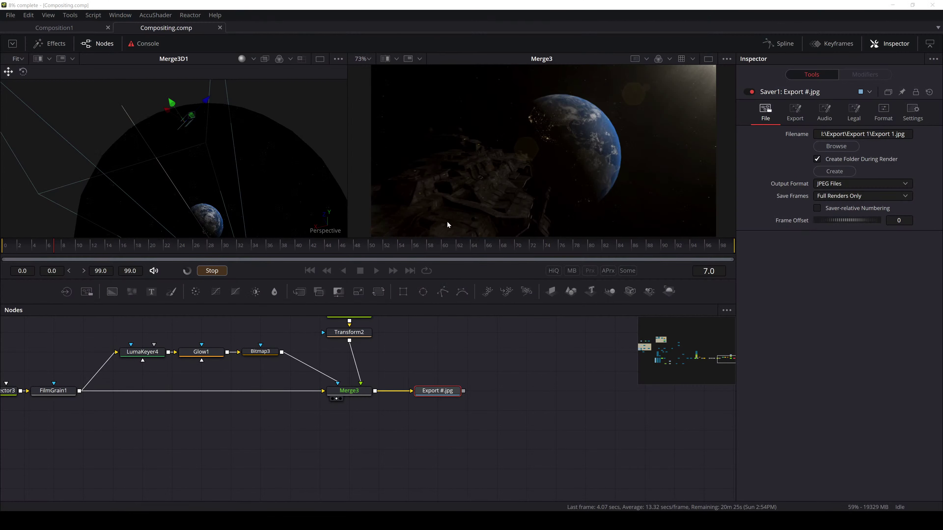
click(617, 367)
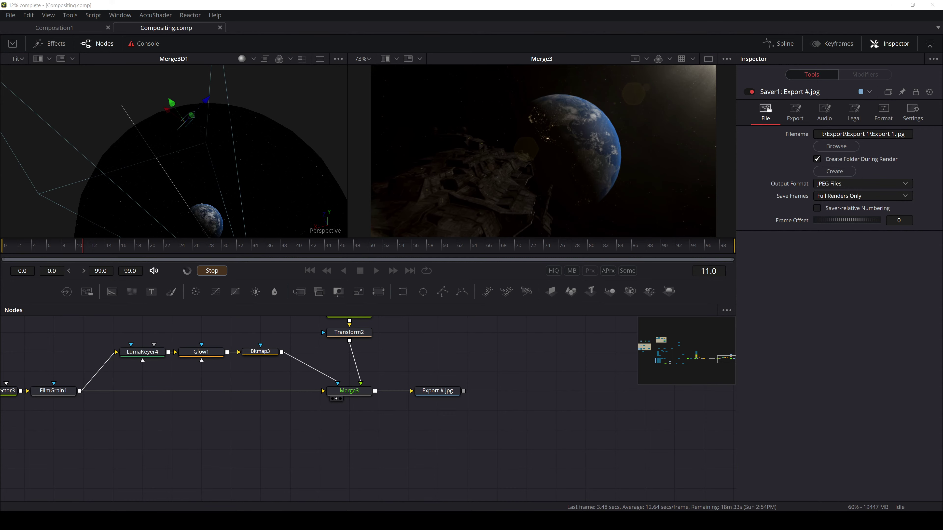
Switch to the web browser in full screen and open XP-PEN's product page from the Xp-Pen Innovator 16 search results
key(alt+Tab)
key(alt+Tab)
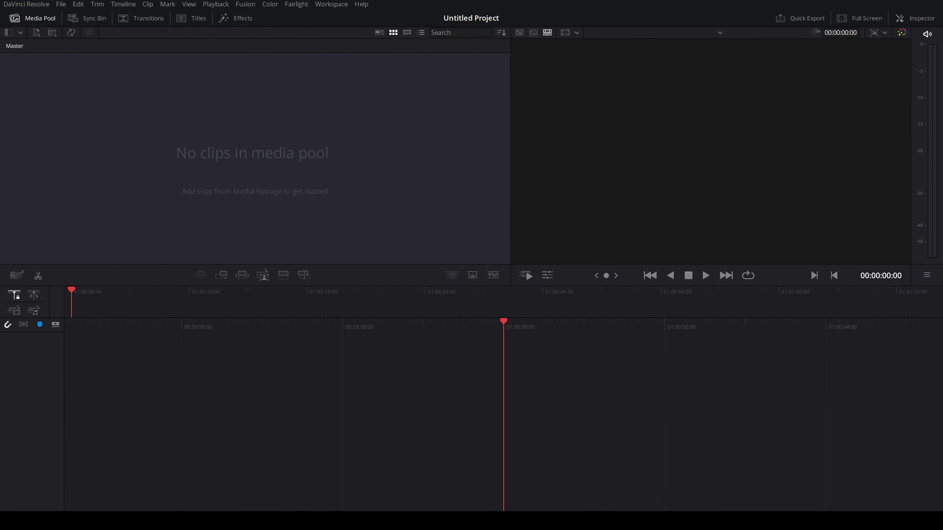
key(alt+Tab)
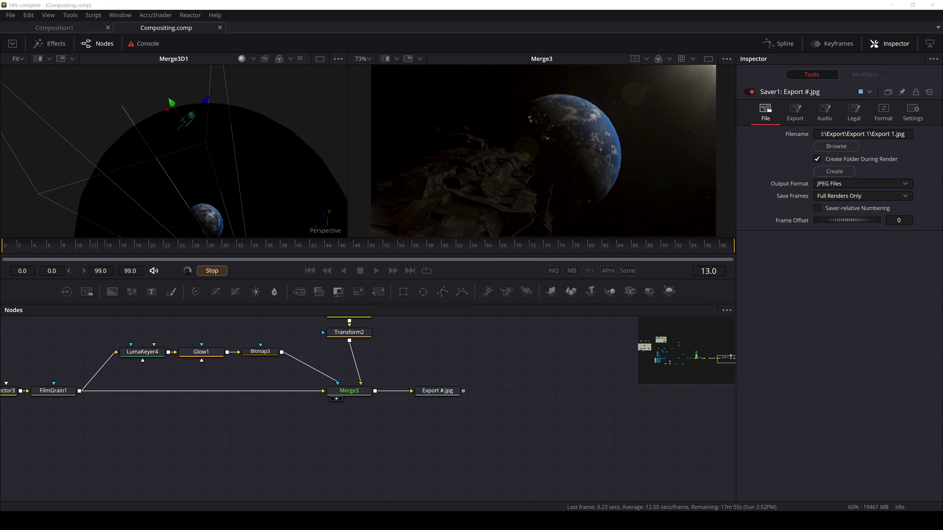
key(alt+Tab)
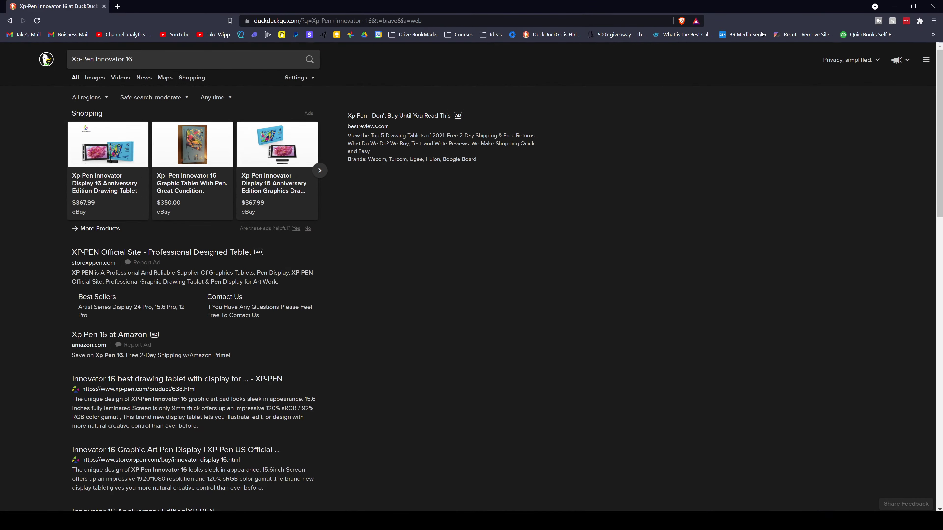
key(F11)
key(F12)
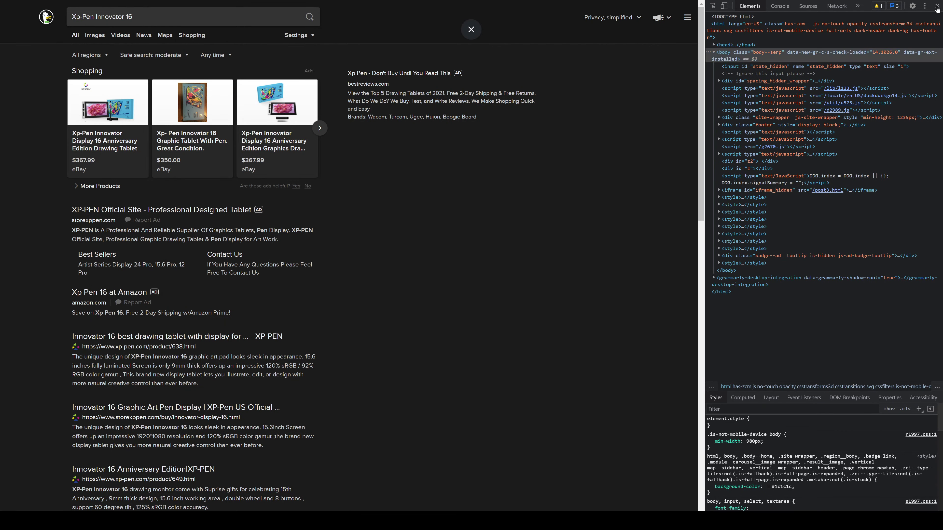
click(937, 6)
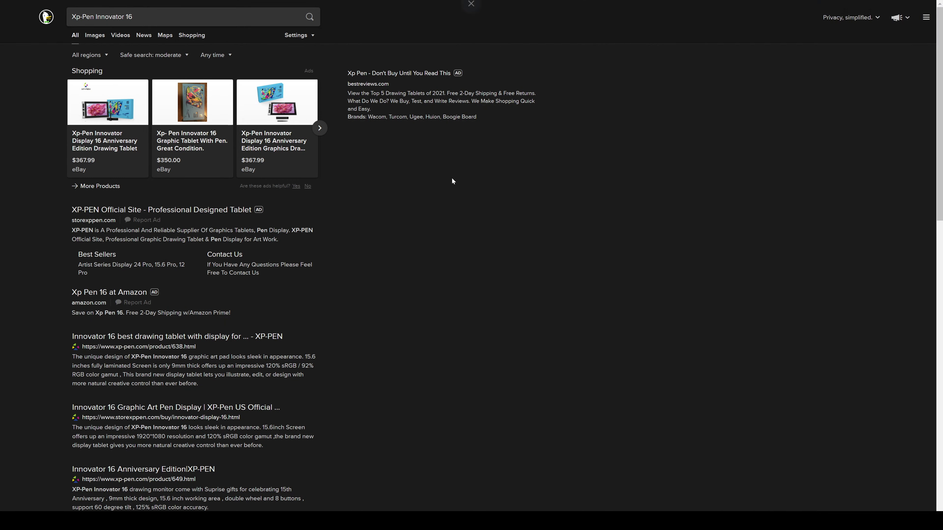
click(166, 341)
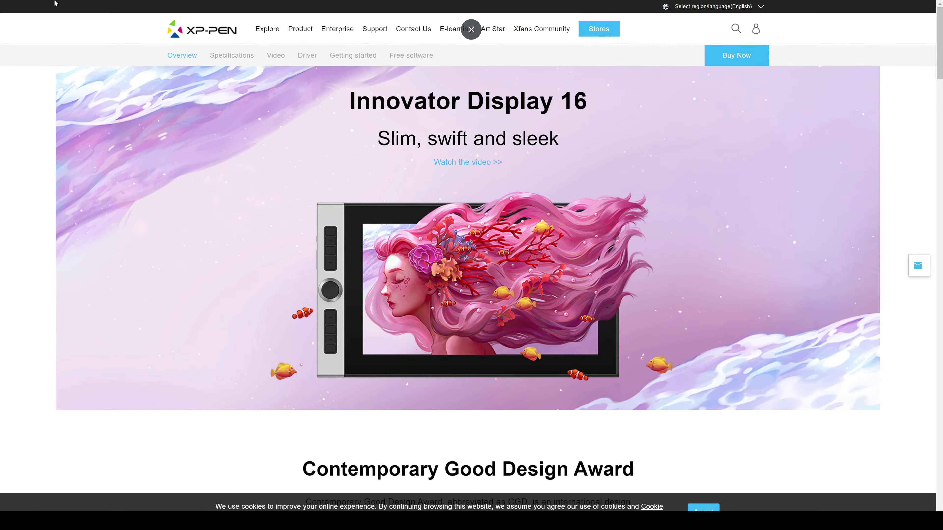
Examine the Innovator Display 16 page's sections on slim design, control wheels, parallax, colour, shortcut keys and stylus tilt
scroll(562, 289, down, 10)
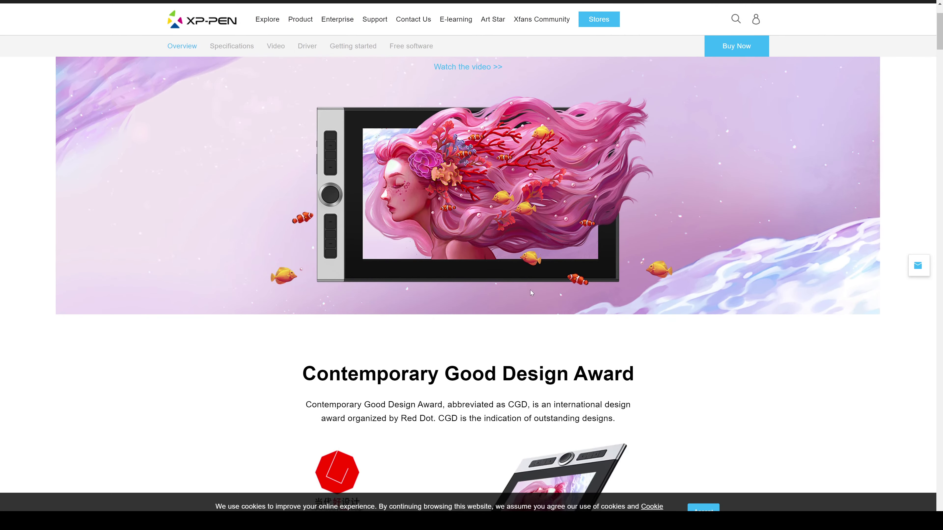
scroll(463, 201, down, 10)
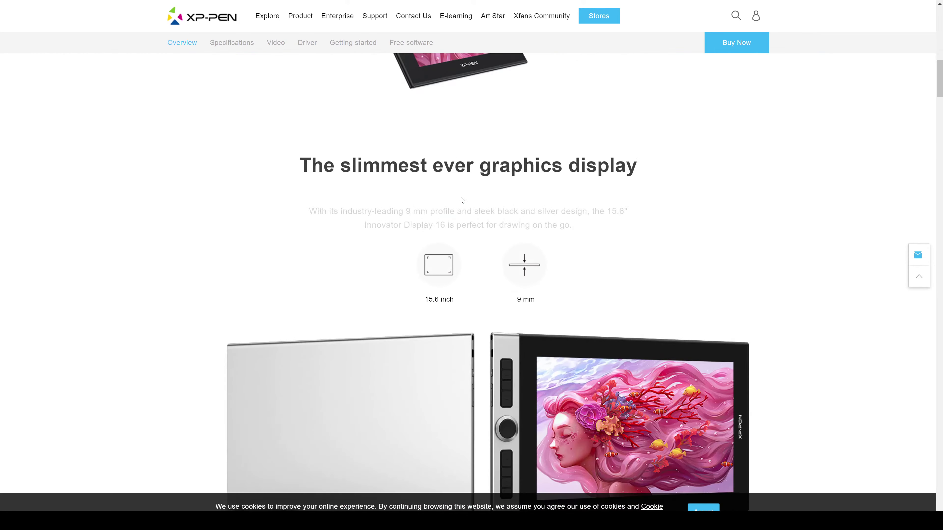
scroll(461, 197, up, 4)
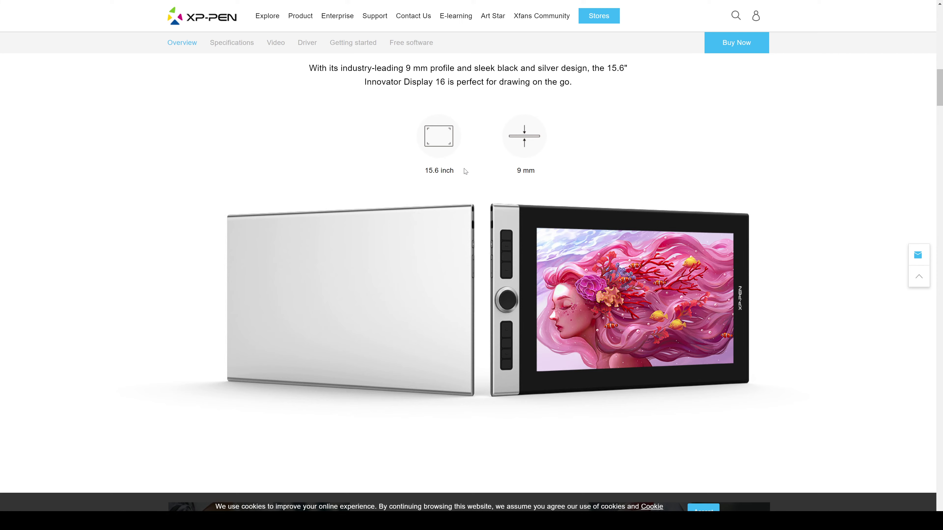
scroll(466, 170, down, 8)
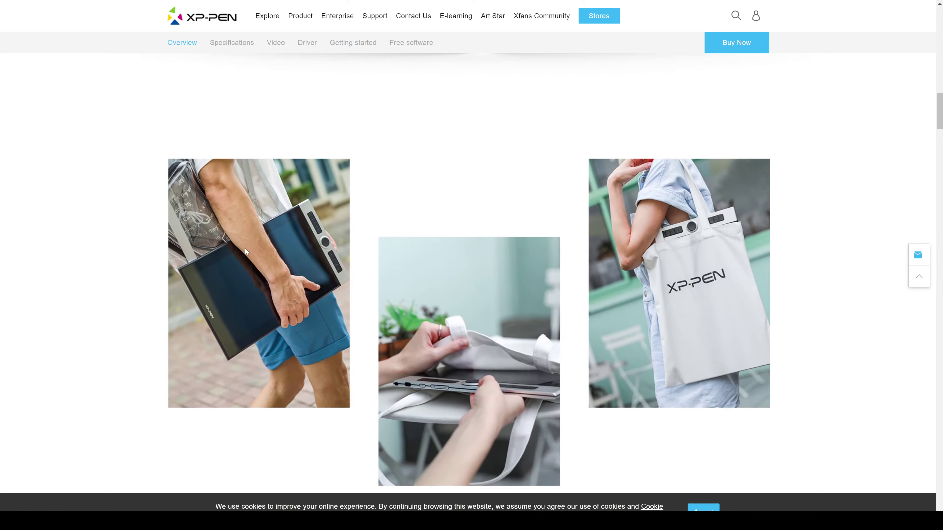
scroll(245, 250, down, 9)
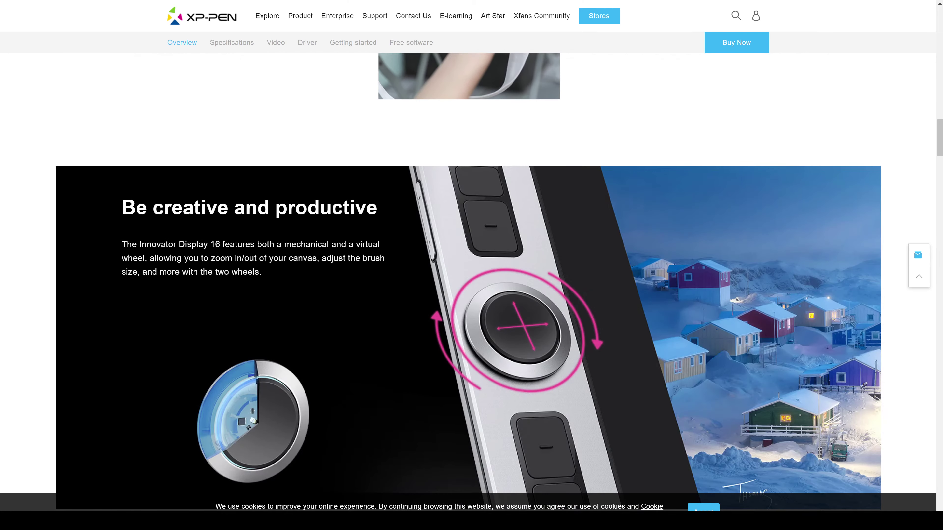
scroll(286, 262, down, 15)
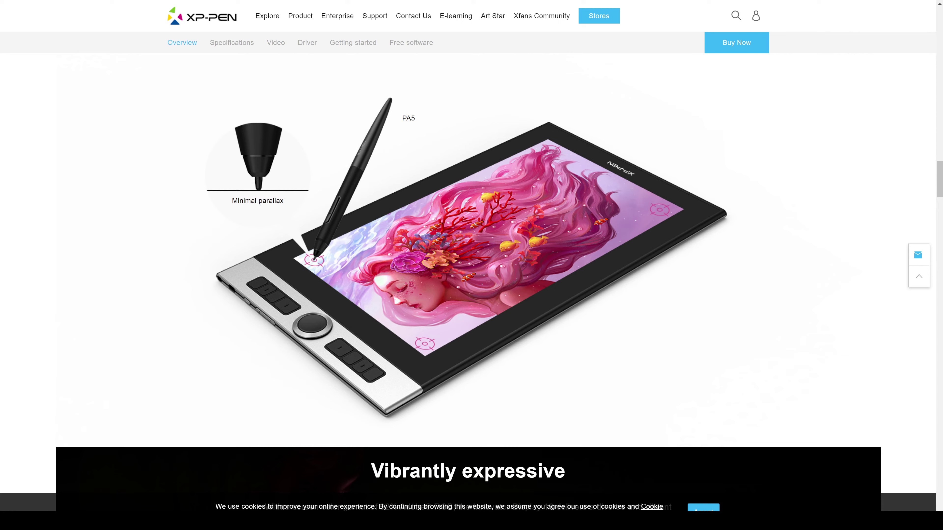
scroll(659, 205, down, 15)
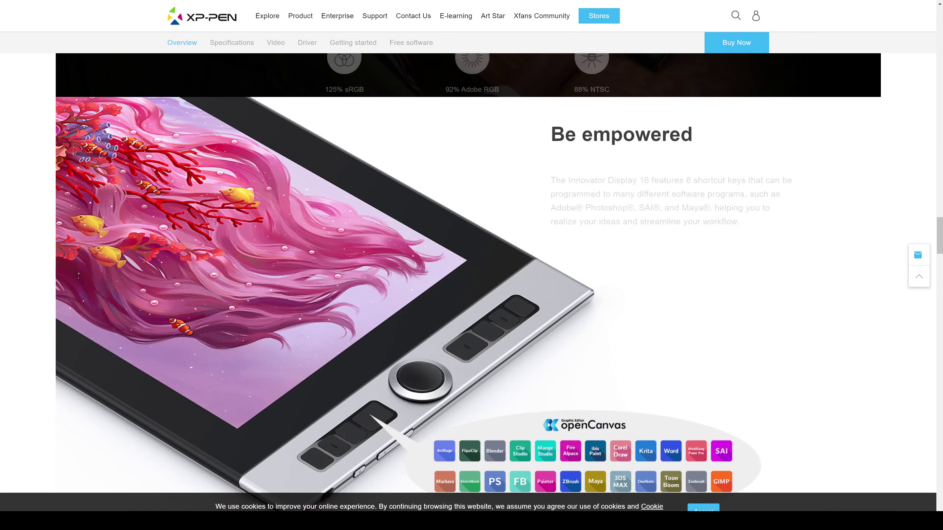
scroll(658, 197, down, 10)
scroll(657, 190, down, 2)
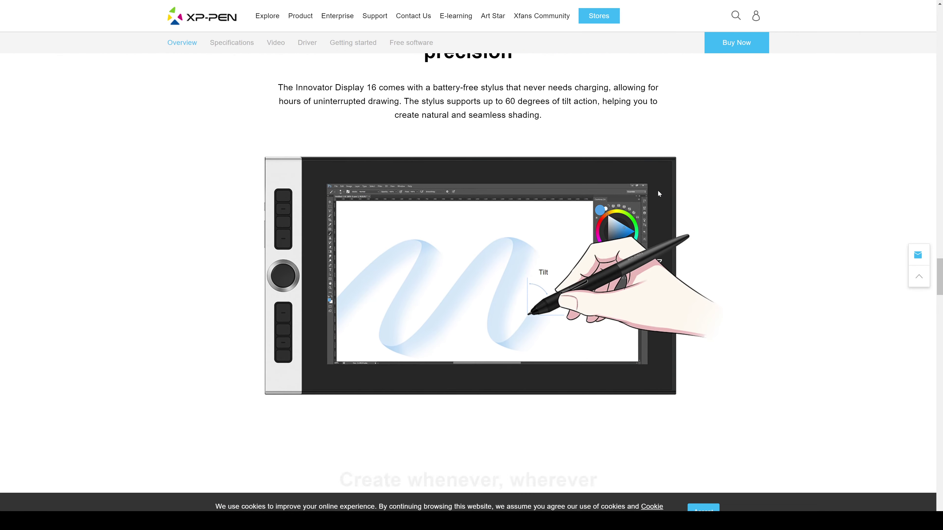
scroll(658, 190, down, 3)
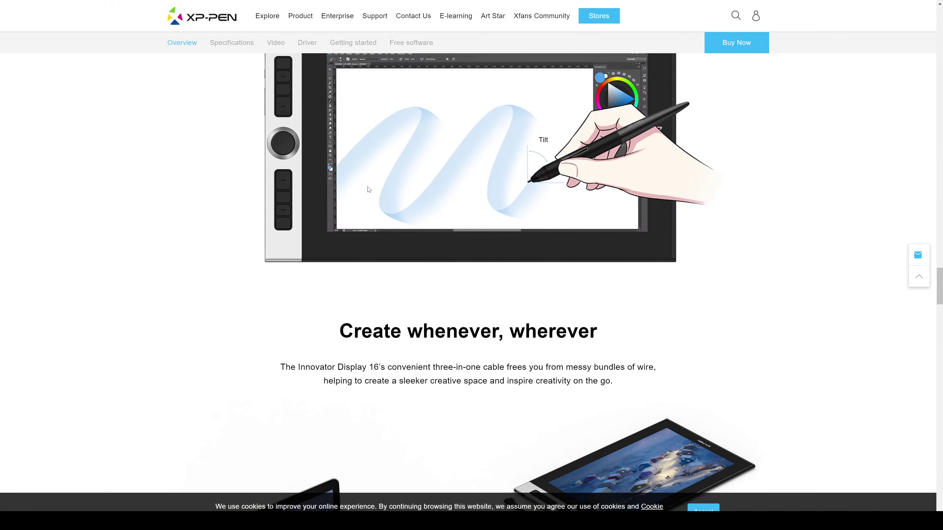
Examine the three-in-one cable, portable stand, pen holder and product gallery on the Innovator Display 16 page
scroll(367, 190, down, 8)
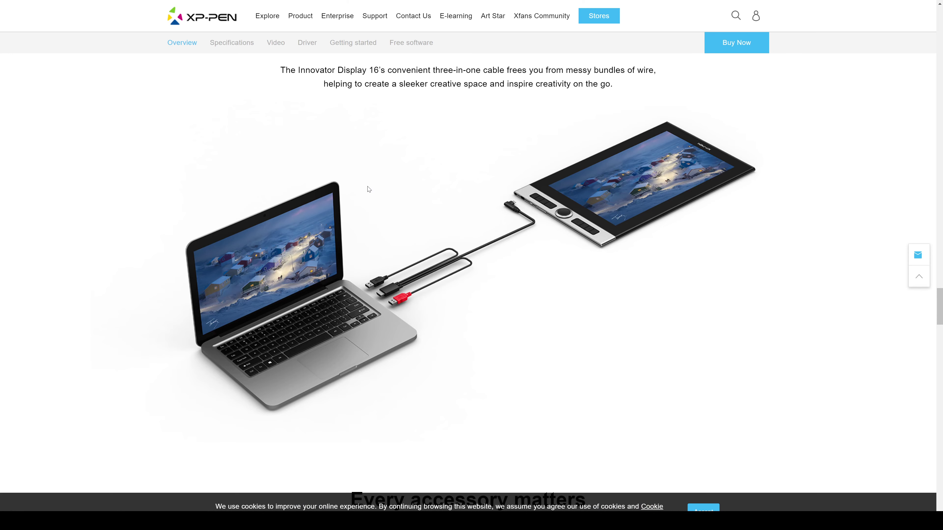
scroll(369, 189, down, 8)
scroll(369, 189, up, 5)
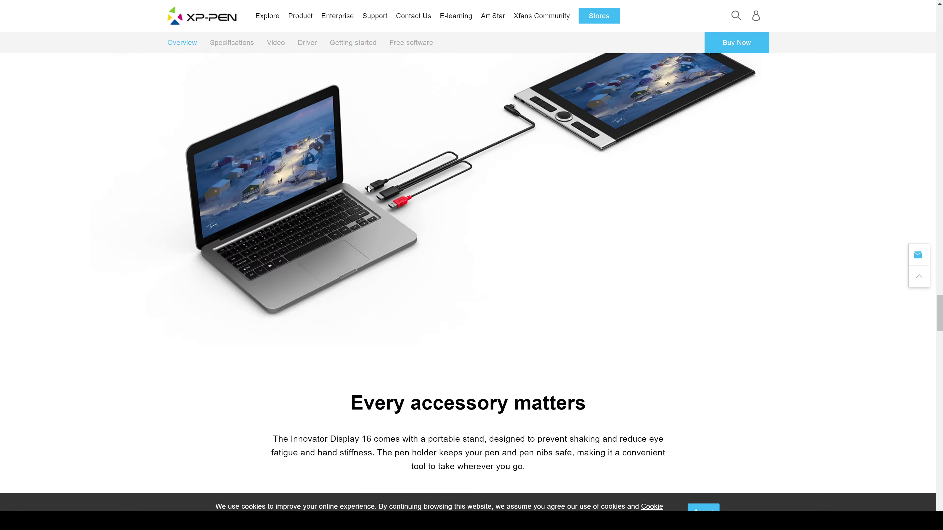
scroll(369, 190, up, 4)
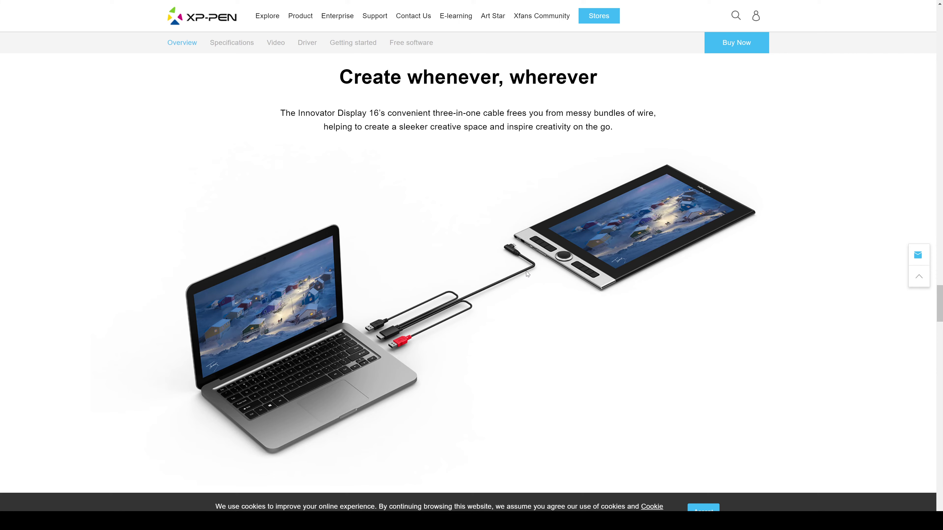
scroll(526, 271, down, 14)
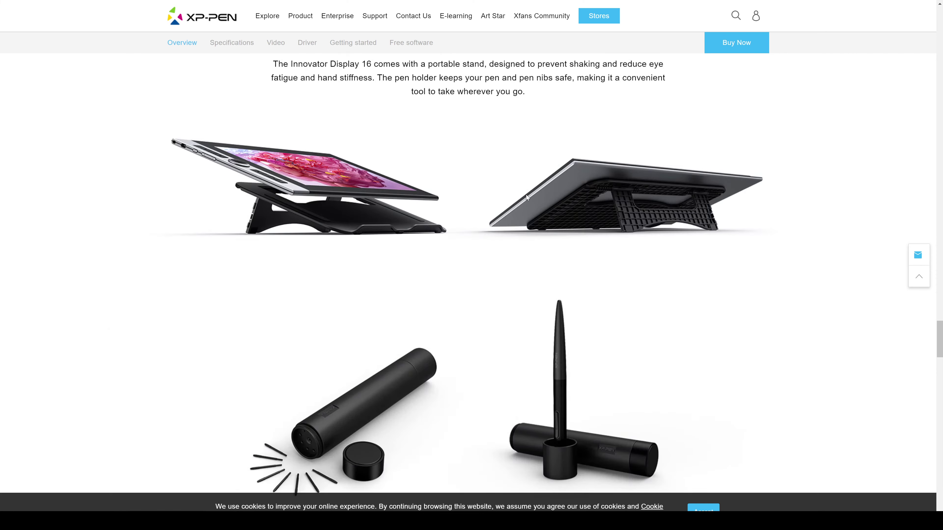
scroll(526, 194, down, 20)
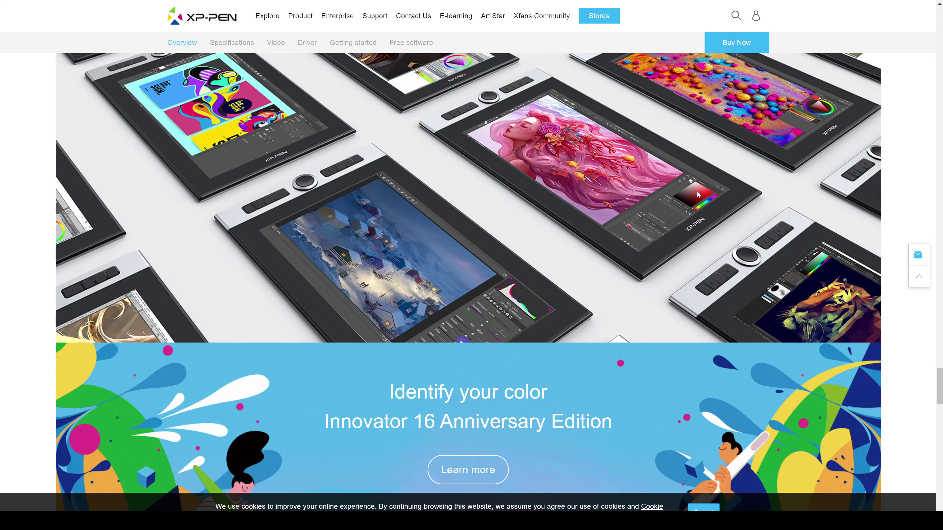
scroll(697, 191, down, 20)
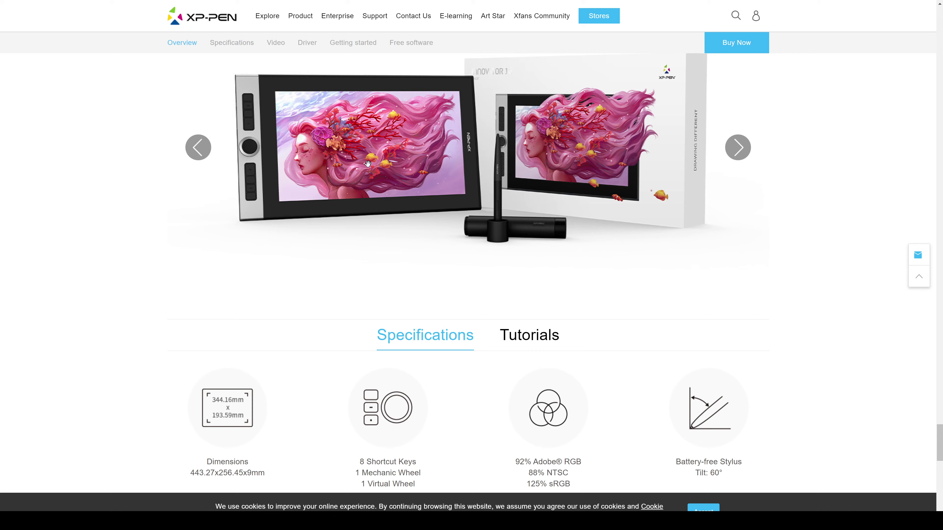
Review the Innovator Display 16's specifications, video section and recommended products
scroll(367, 164, down, 12)
scroll(367, 163, up, 4)
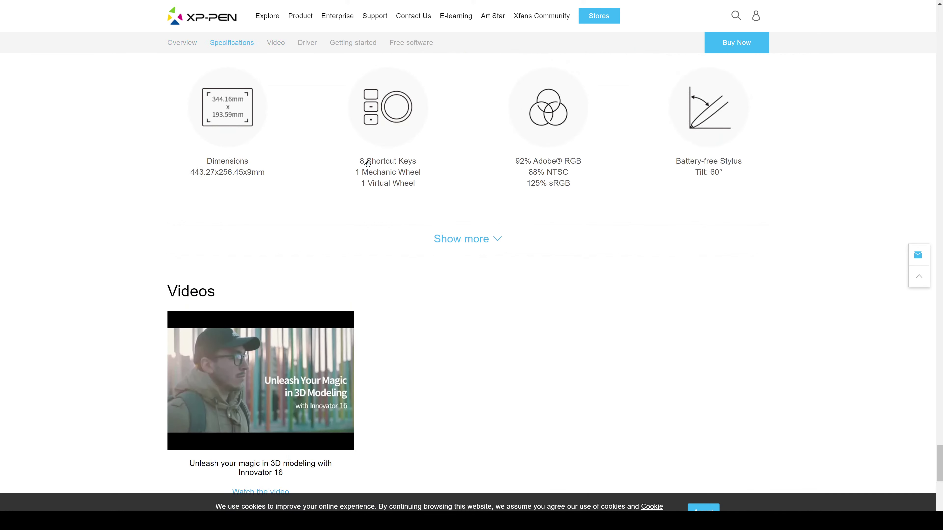
drag(213, 162, 562, 171)
click(655, 127)
scroll(656, 127, down, 10)
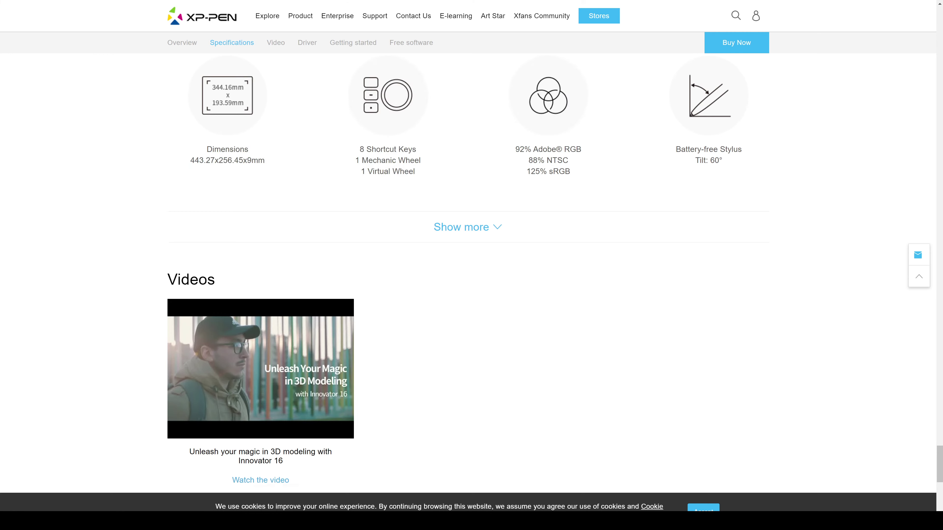
scroll(656, 127, up, 8)
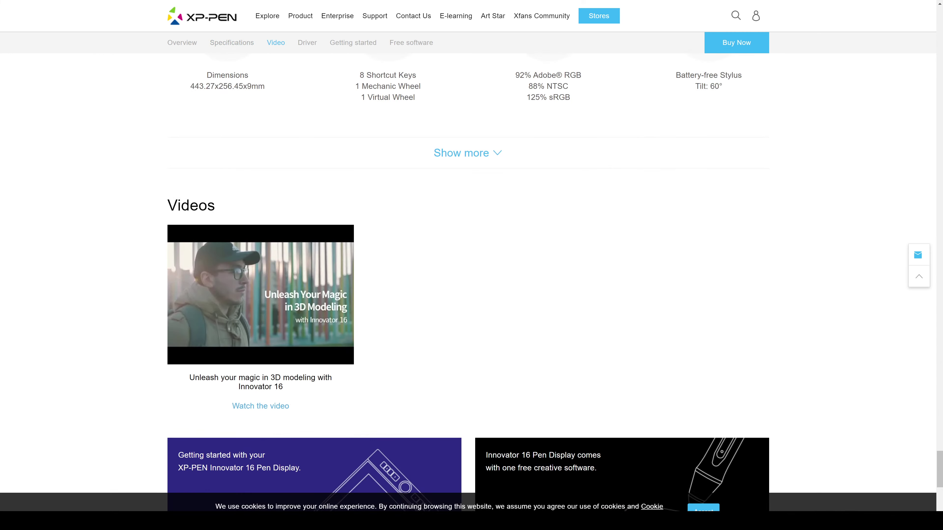
scroll(403, 184, down, 12)
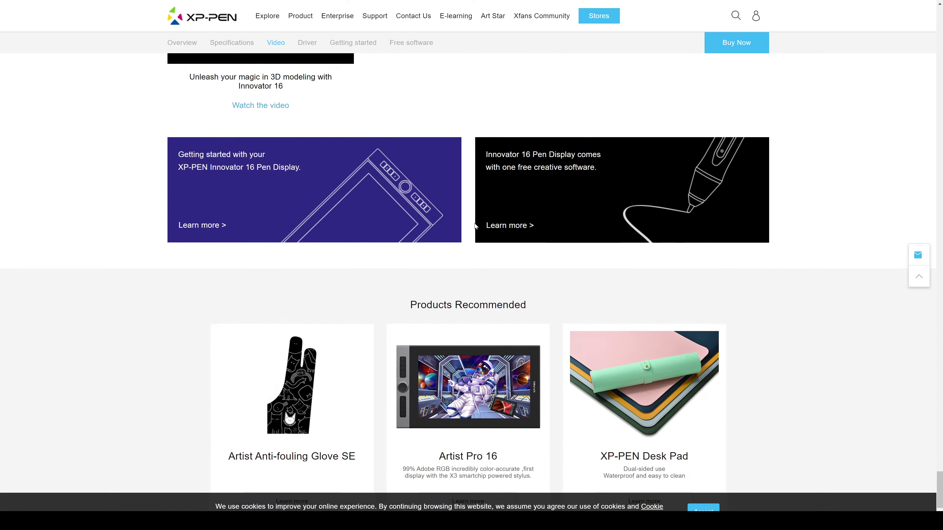
Open the XP-PEN store's Innovator 16 page and look over its price, add-on options and purchase section
middle_click(134, 347)
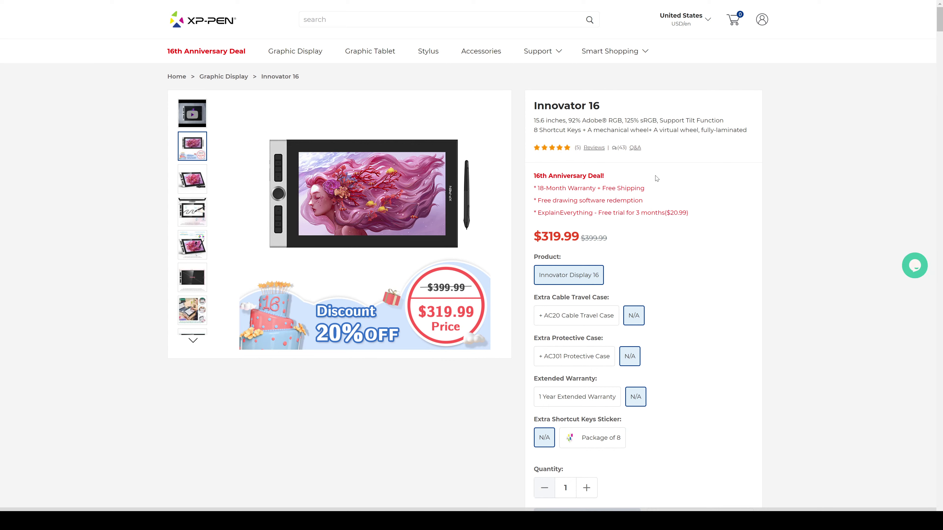
scroll(653, 165, down, 7)
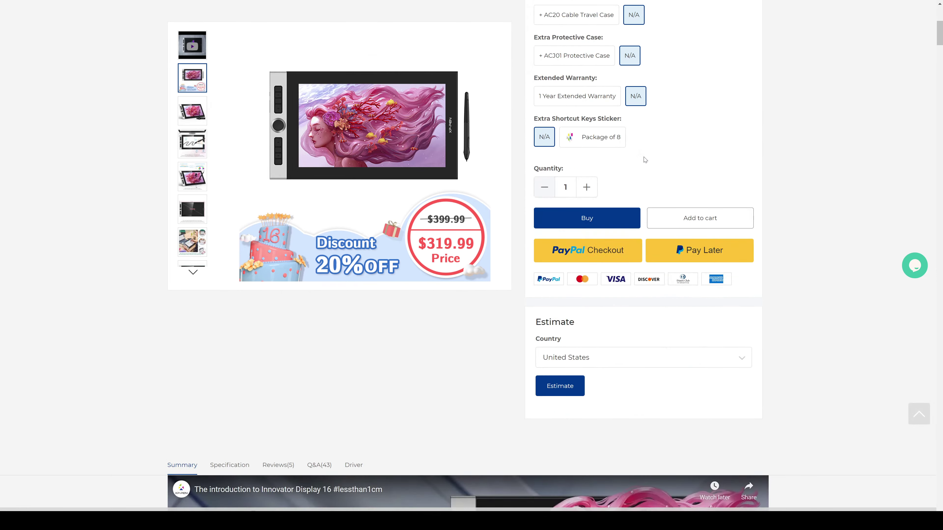
scroll(645, 159, down, 5)
scroll(643, 159, up, 11)
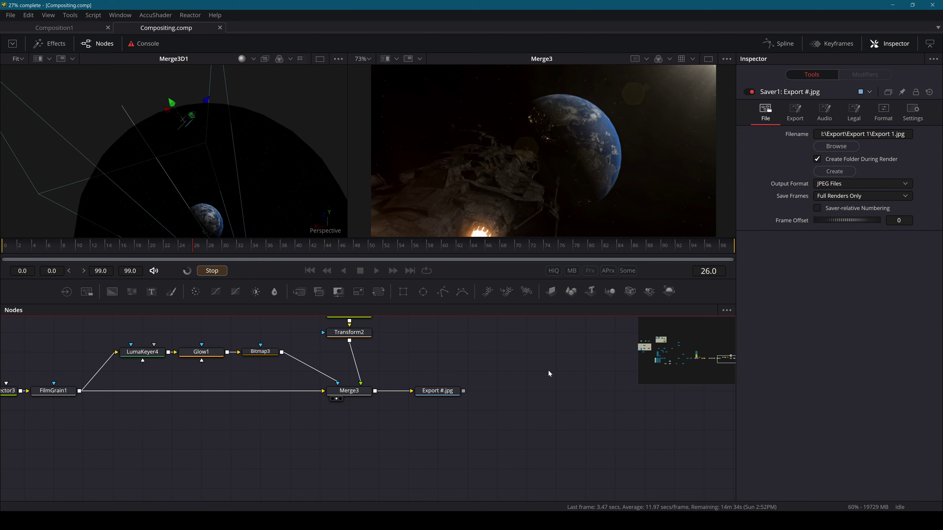
Switch back to Fusion and inspect the spaceship and Earth in the Merge3 viewer during the render
scroll(486, 198, up, 5)
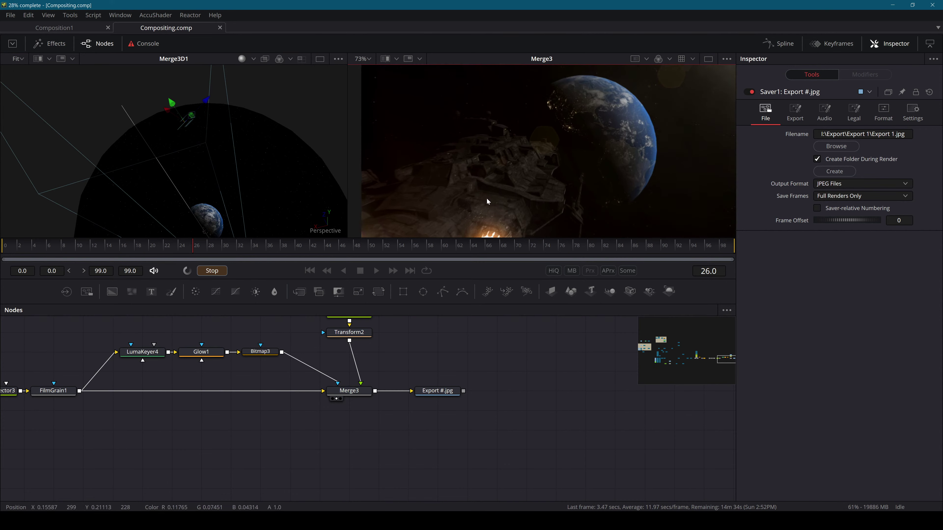
scroll(527, 190, down, 5)
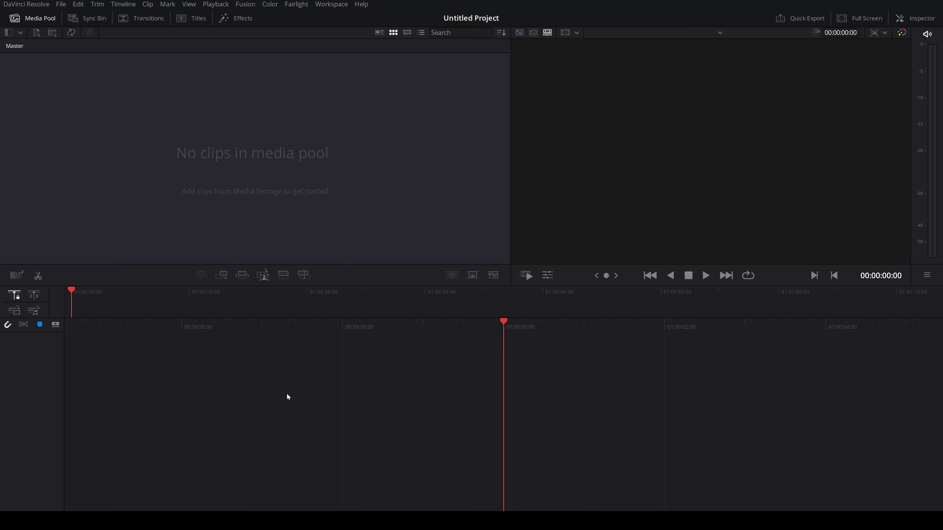
Switch to the Edit page in DaVinci Resolve and add a Fusion Composition clip to a new timeline
key(shift+4)
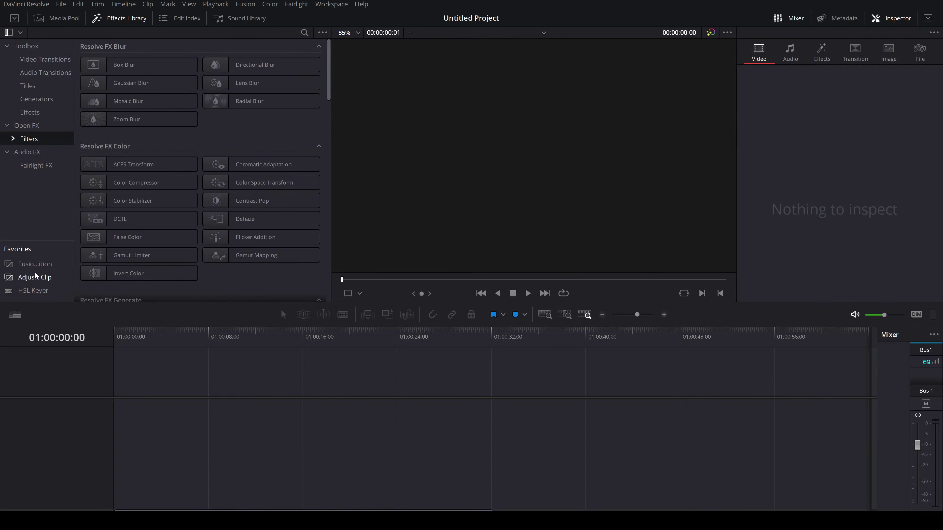
drag(33, 264, 154, 412)
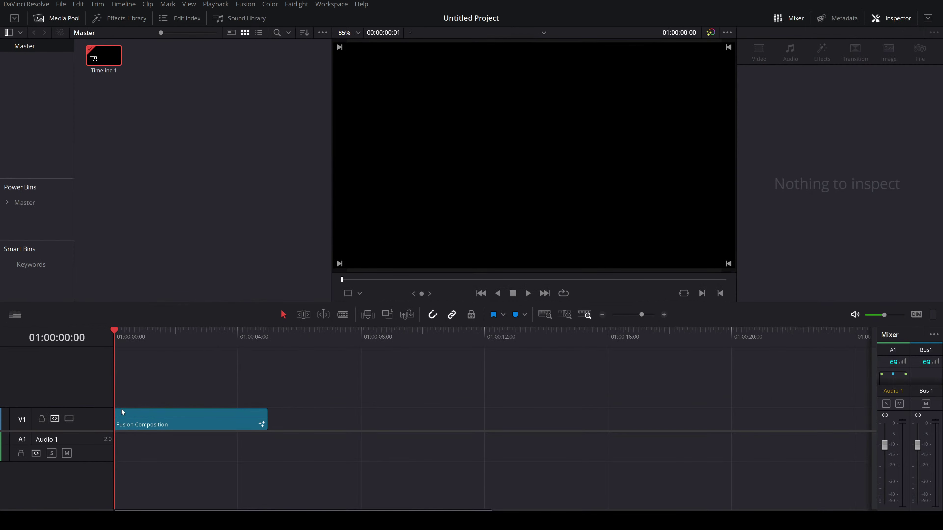
Search the effects library for "HS", remove HSL Keyer from the favorites, and clear the search
click(112, 19)
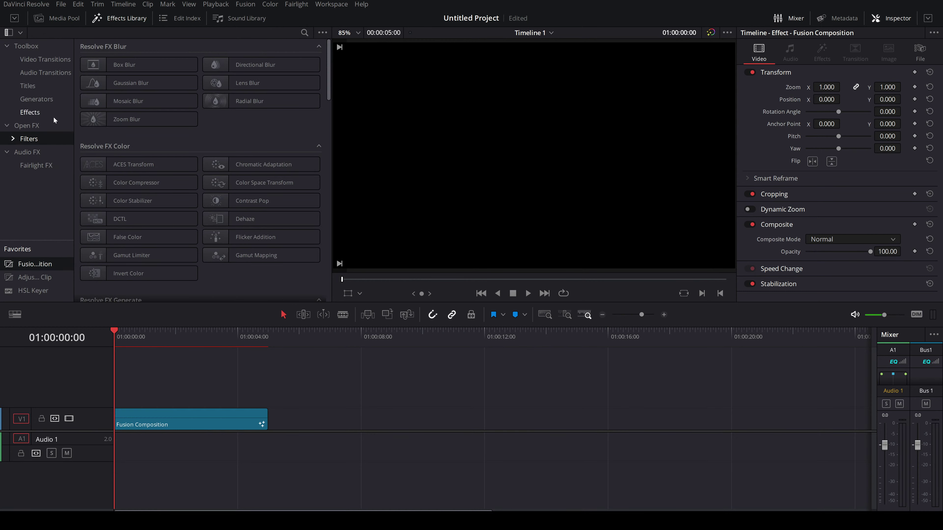
click(306, 32)
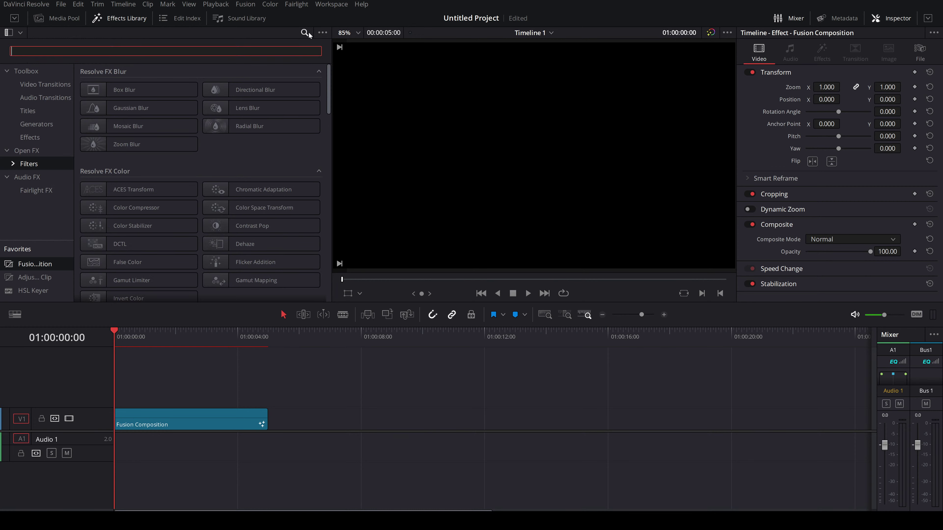
text(HS)
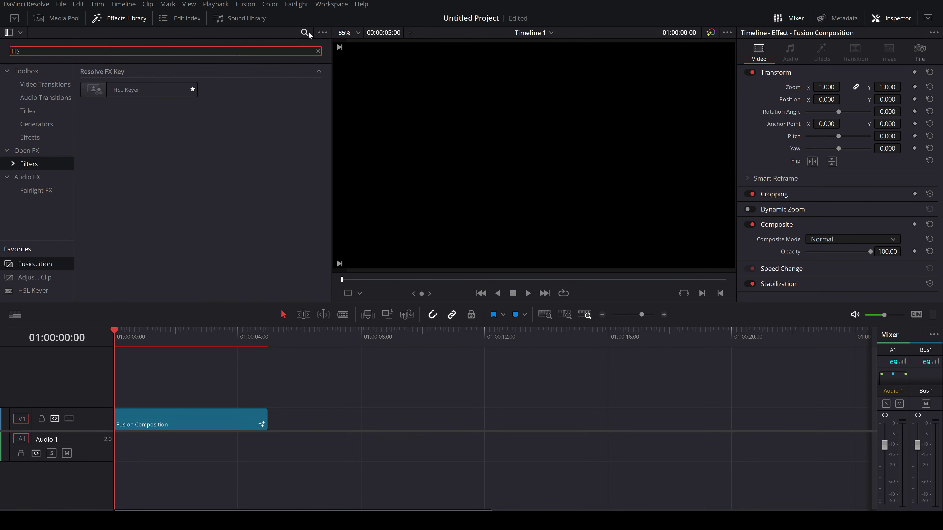
click(192, 89)
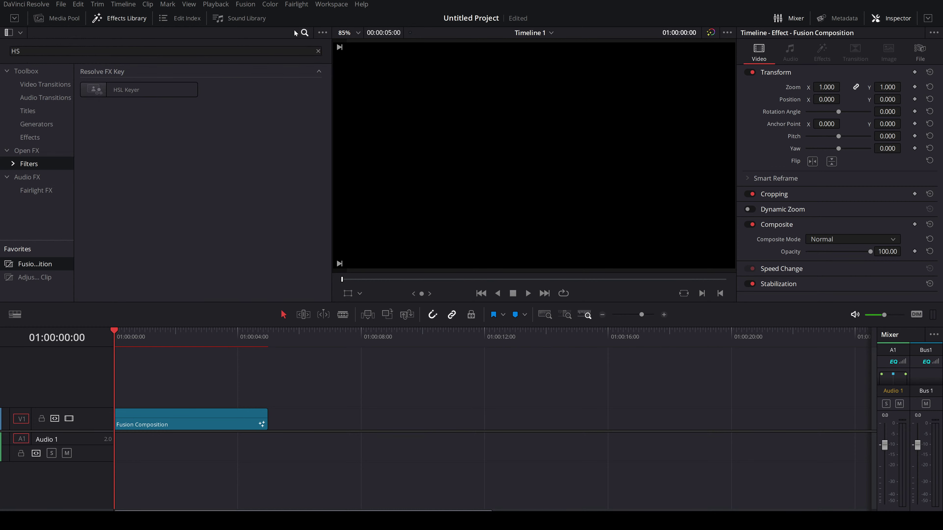
click(318, 51)
Move the playhead to 01:00:02:13 and fit the whole Fusion Composition clip in the timeline
click(192, 334)
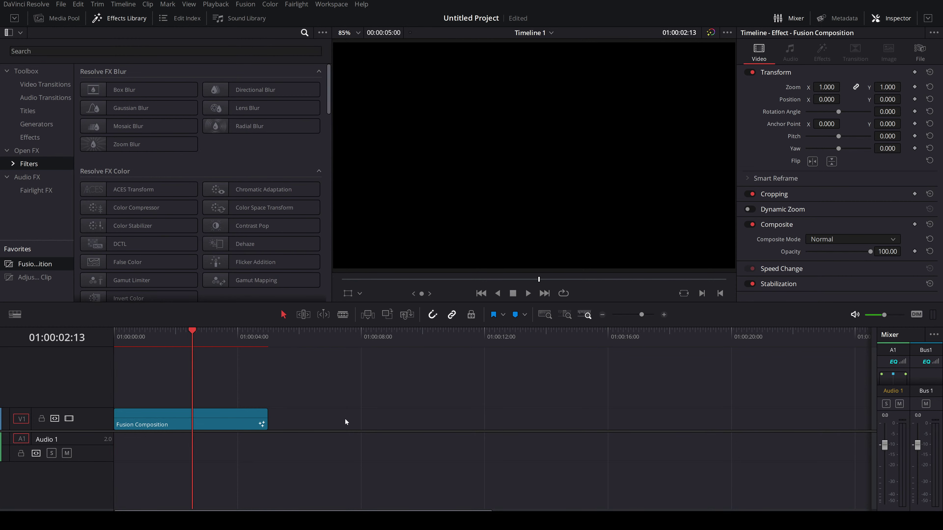
key(shift+z)
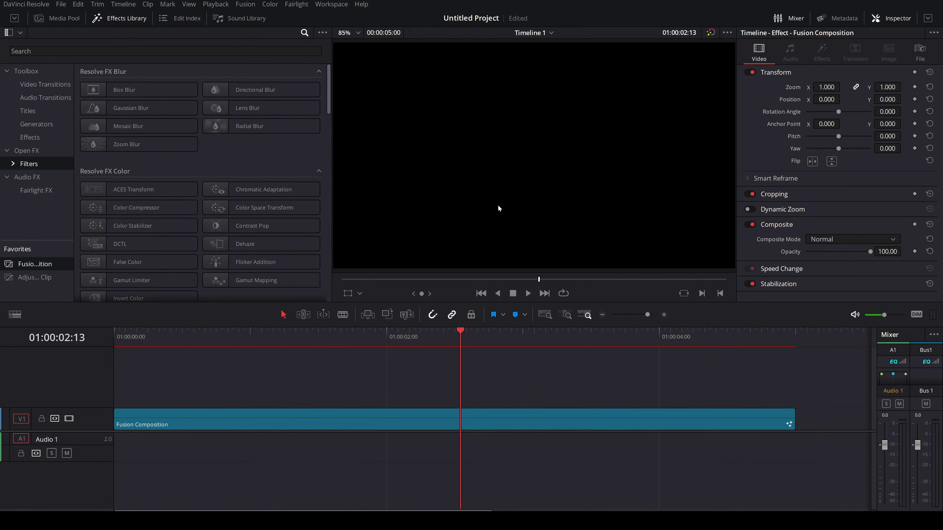
key(shift+5)
key(shift+4)
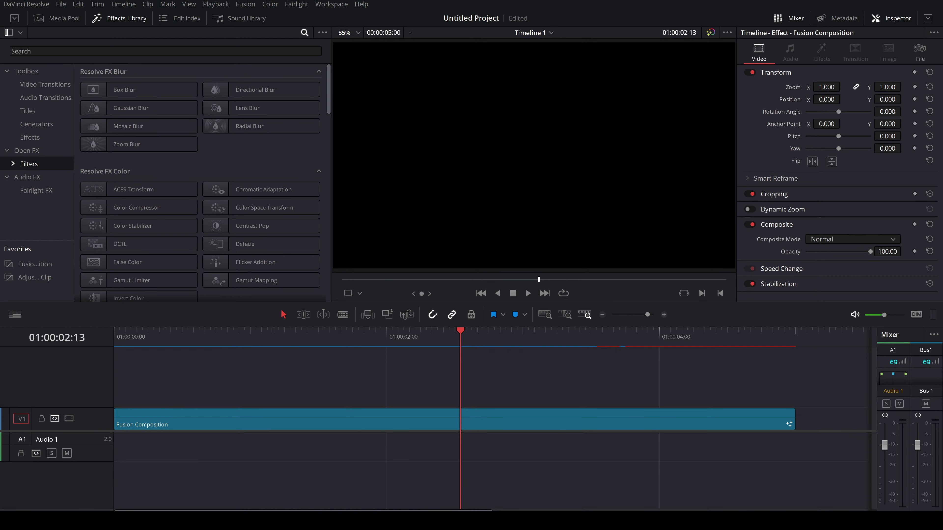
Open Task Manager and examine the CPU, GPU and memory performance graphs while the render runs
key(ctrl+shift+Escape)
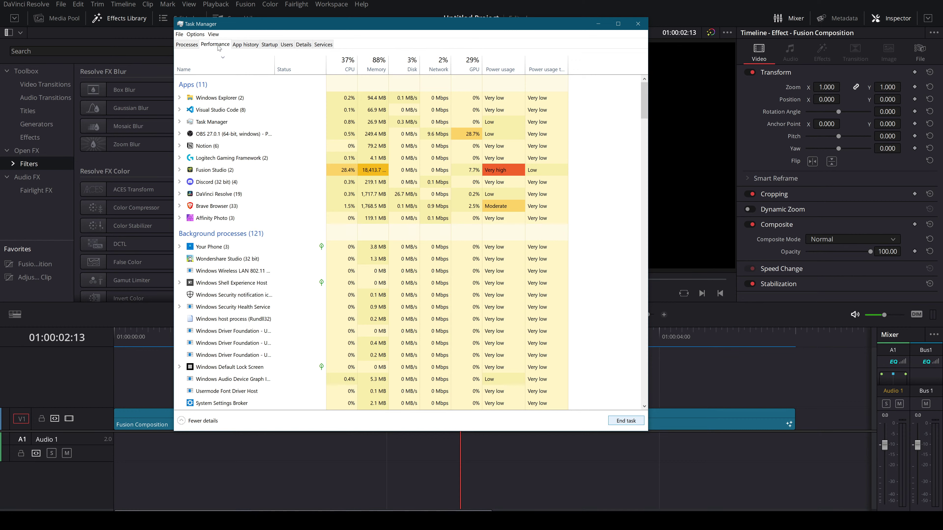
click(218, 47)
click(208, 65)
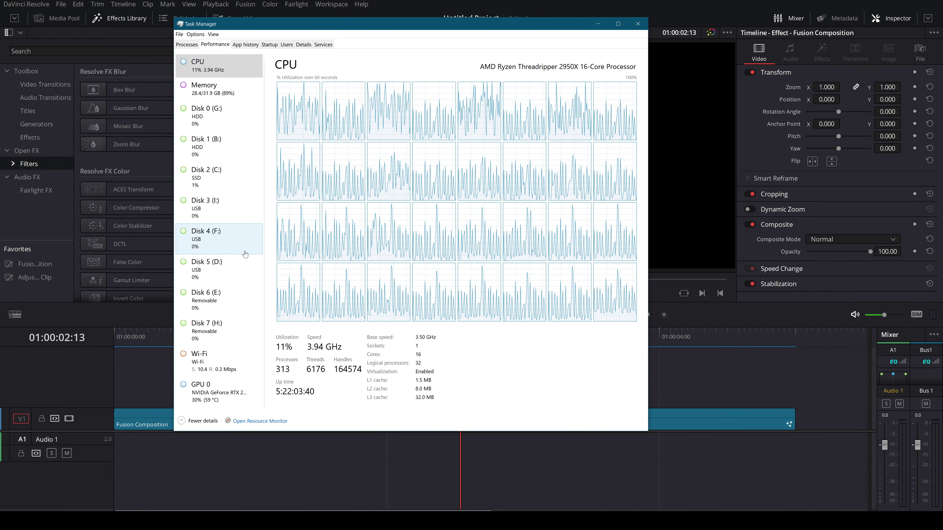
click(231, 397)
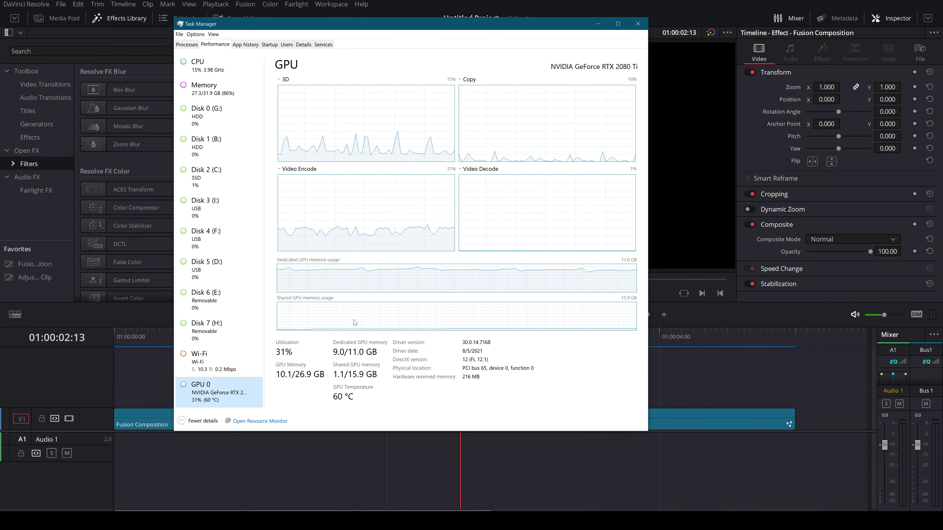
click(217, 91)
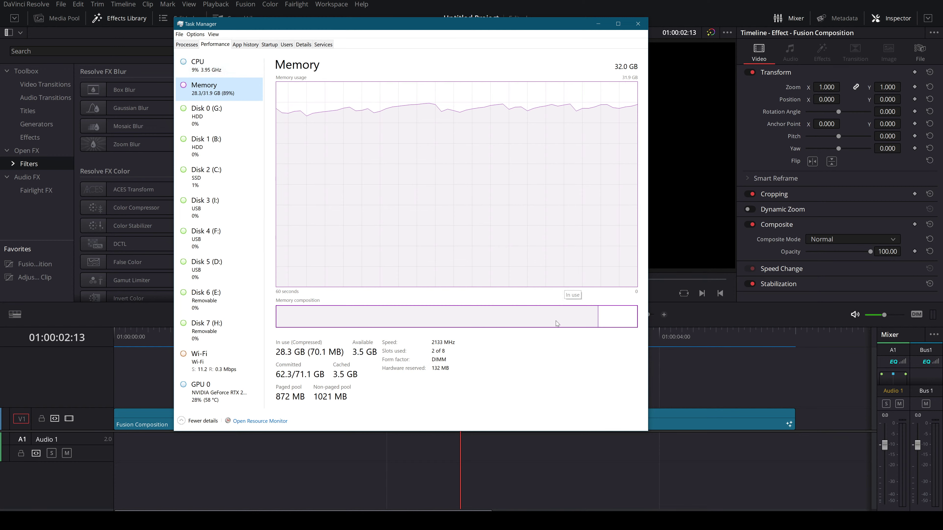
click(206, 66)
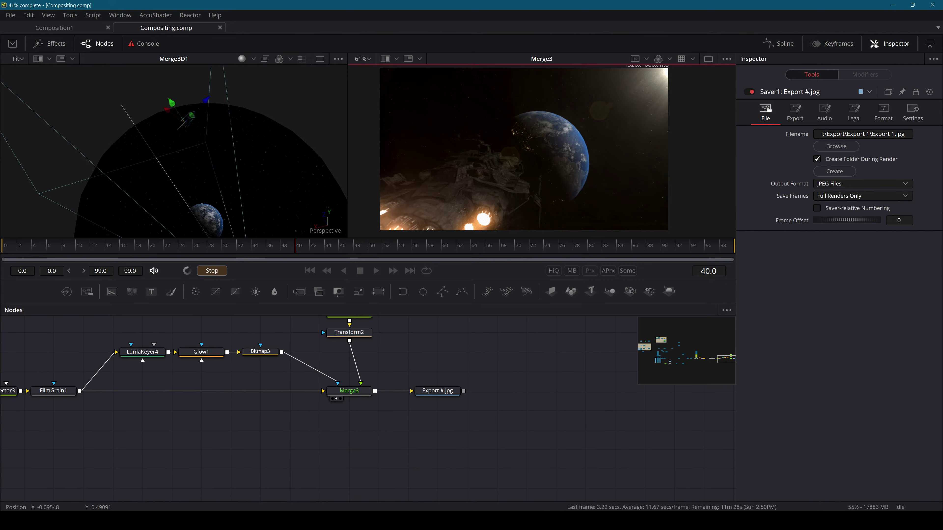
Bring Task Manager up over Fusion, review memory usage in the full and graph-only views, check the CPU graph, and minimize it
click(544, 483)
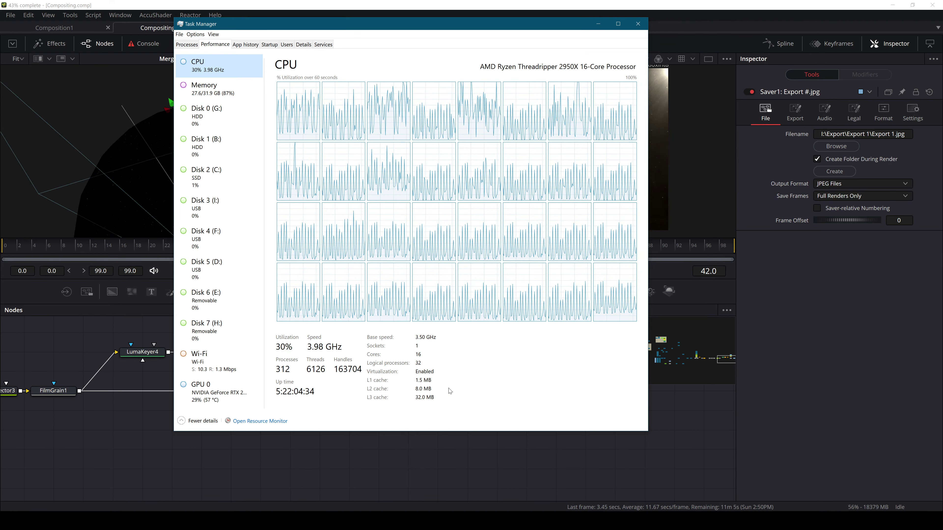
click(228, 85)
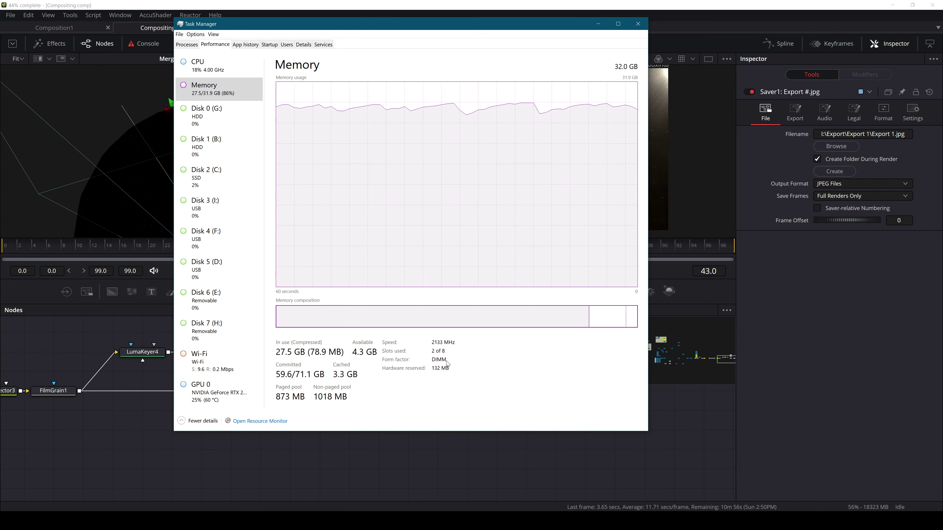
double_click(445, 352)
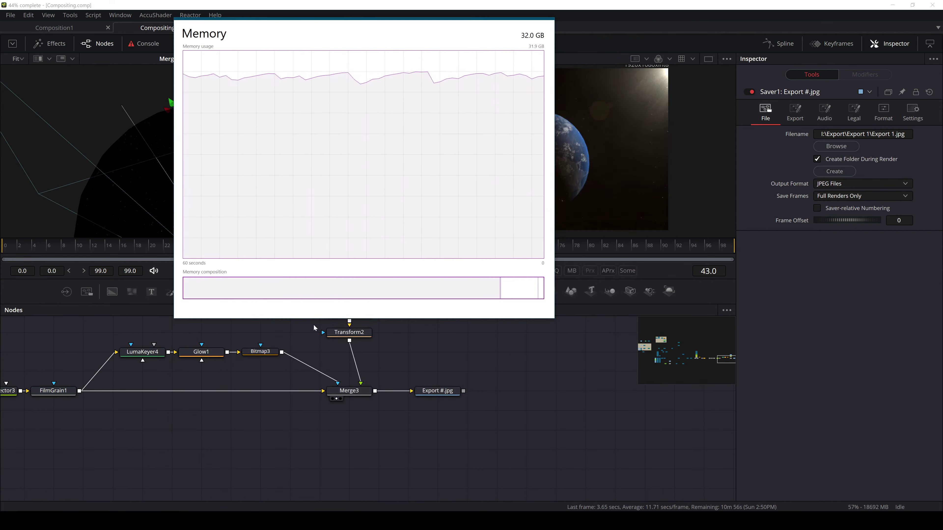
double_click(436, 232)
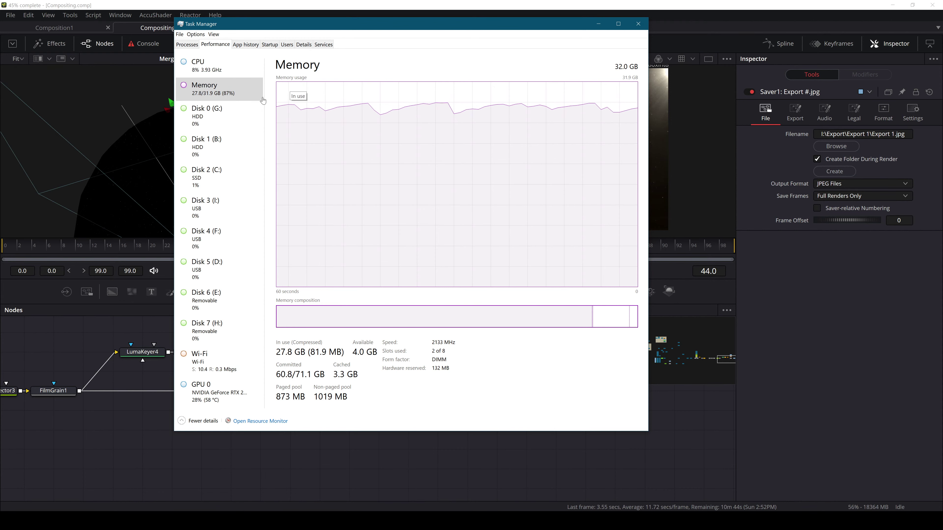
click(208, 66)
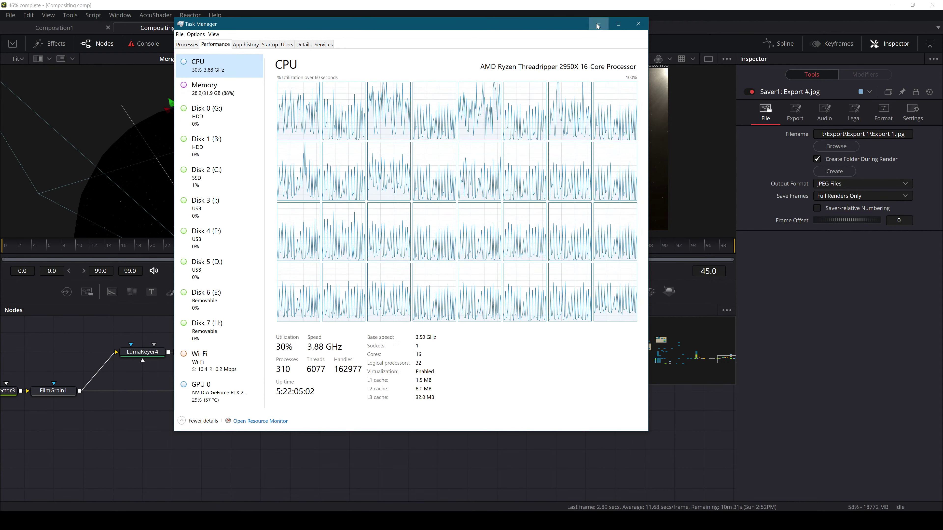
click(598, 26)
Restore Task Manager and compare memory, GPU and CPU usage as the Fusion render continues
click(574, 520)
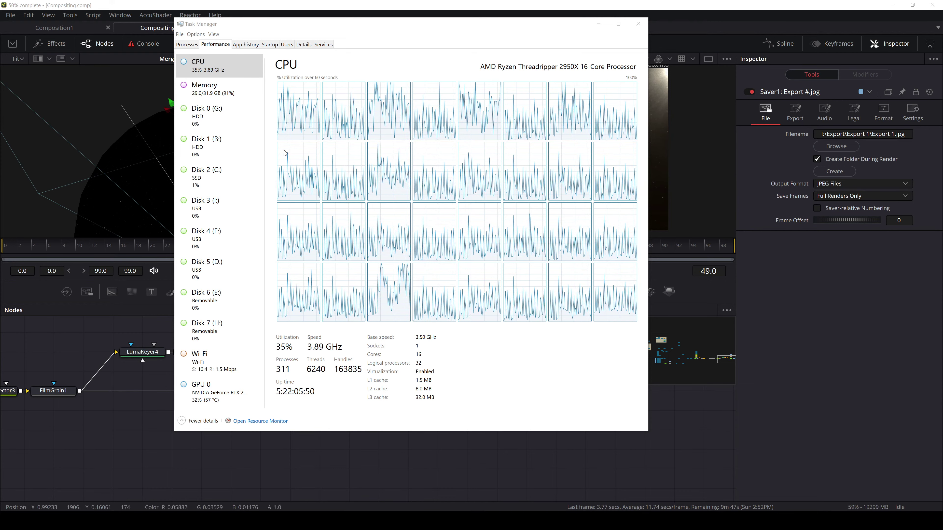
click(221, 88)
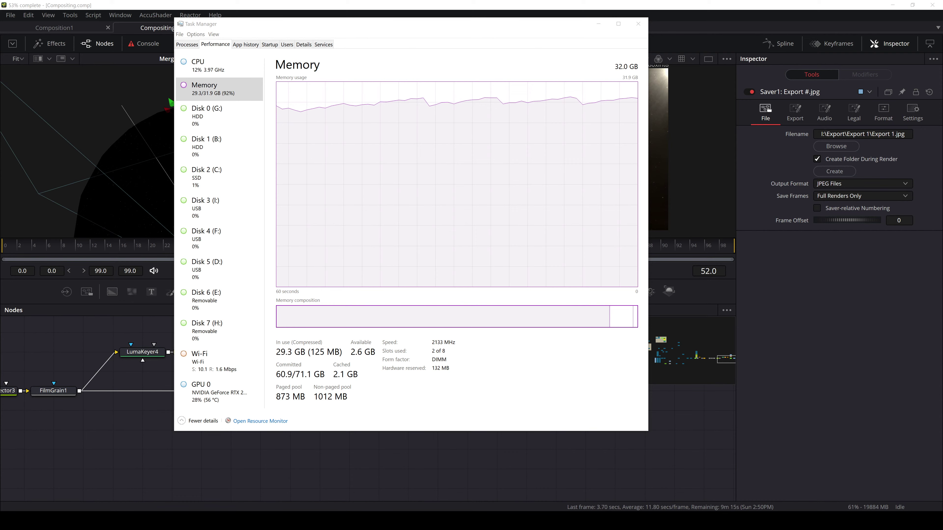
click(433, 343)
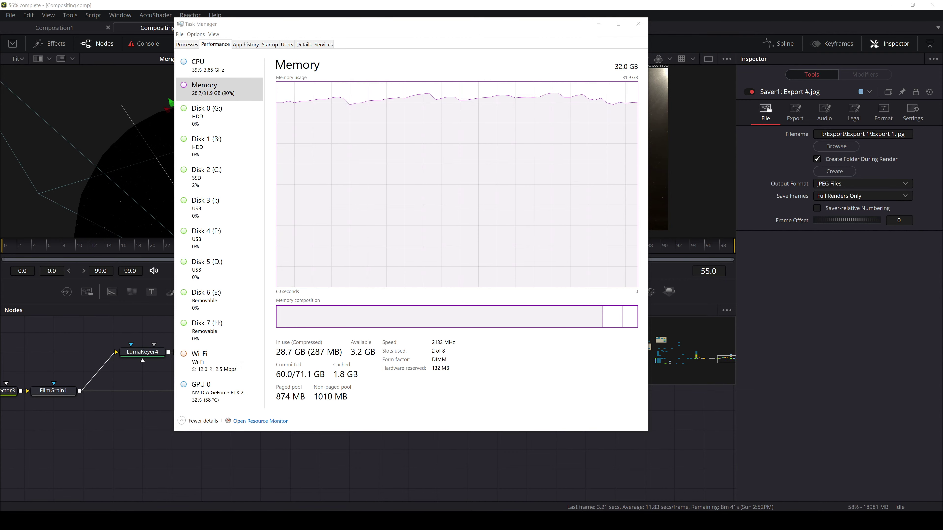
click(215, 74)
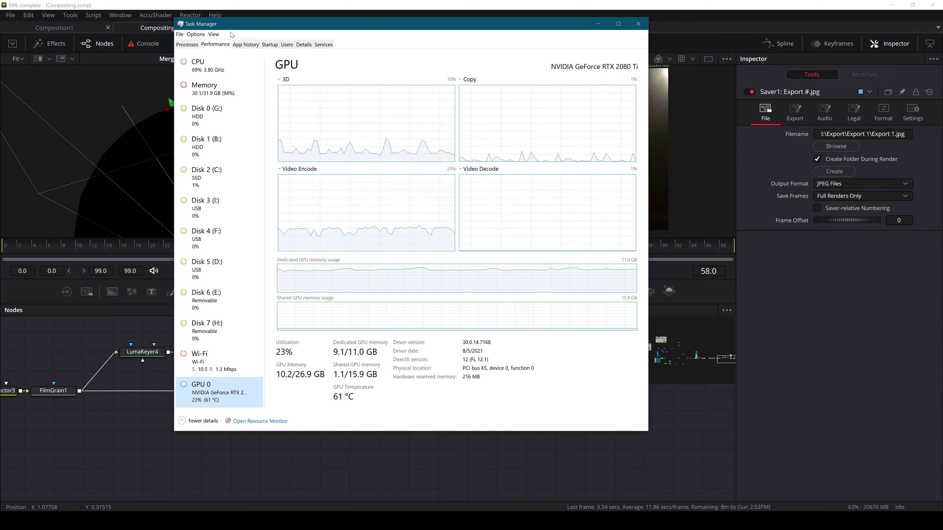
click(208, 65)
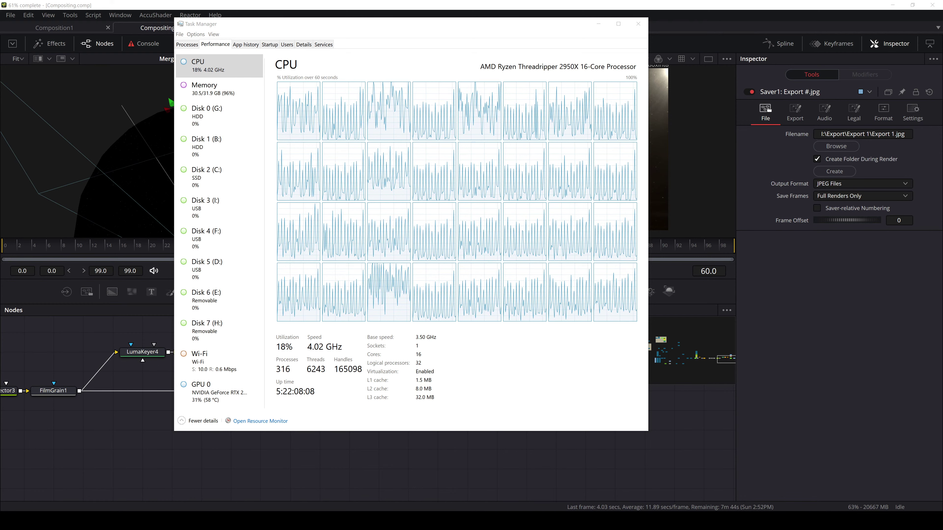
Switch to the browser, open Foundry Learn's DepthGenerator page from the "depth generator node nuke" results, and skim its controls reference
click(754, 290)
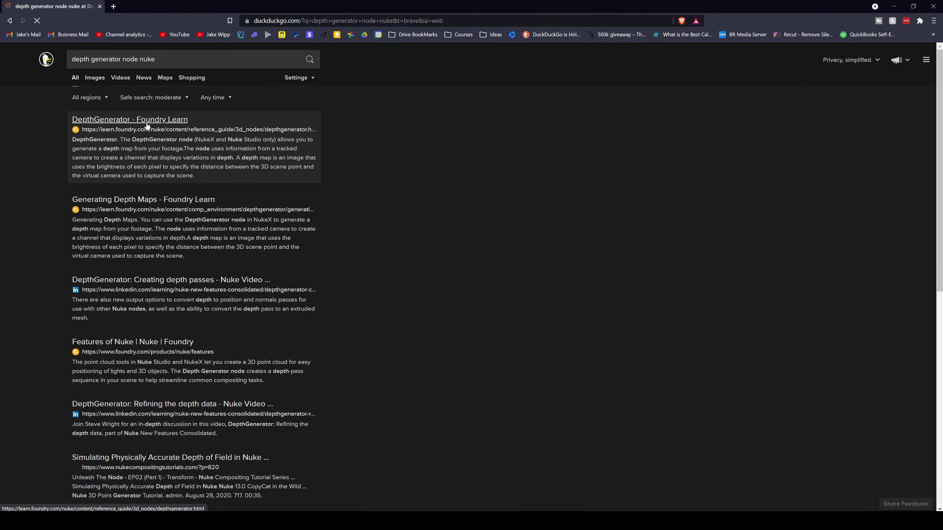
click(147, 123)
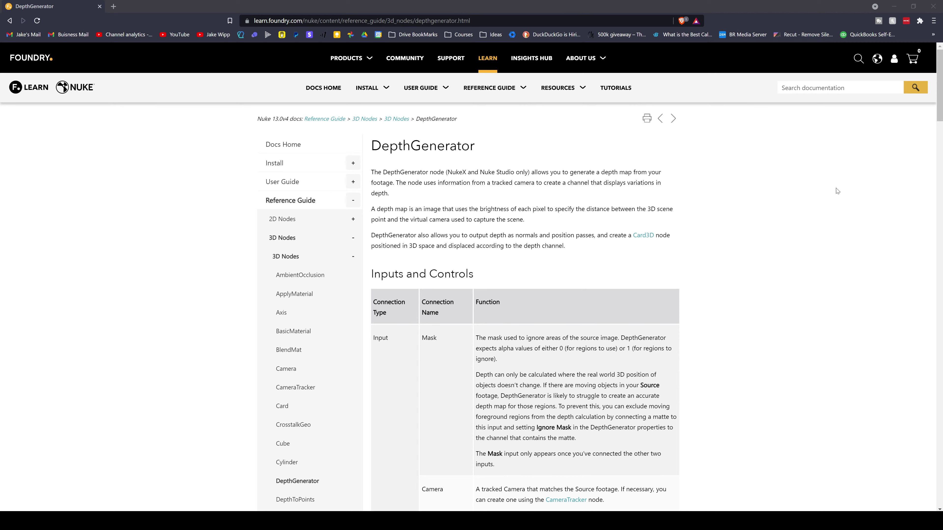
scroll(386, 295, down, 5)
scroll(387, 296, up, 5)
scroll(838, 386, down, 4)
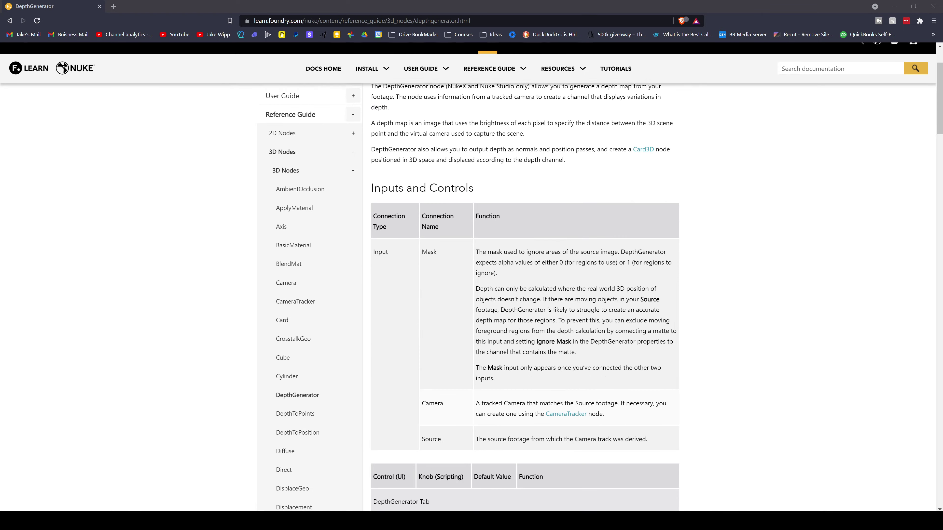
scroll(719, 366, down, 15)
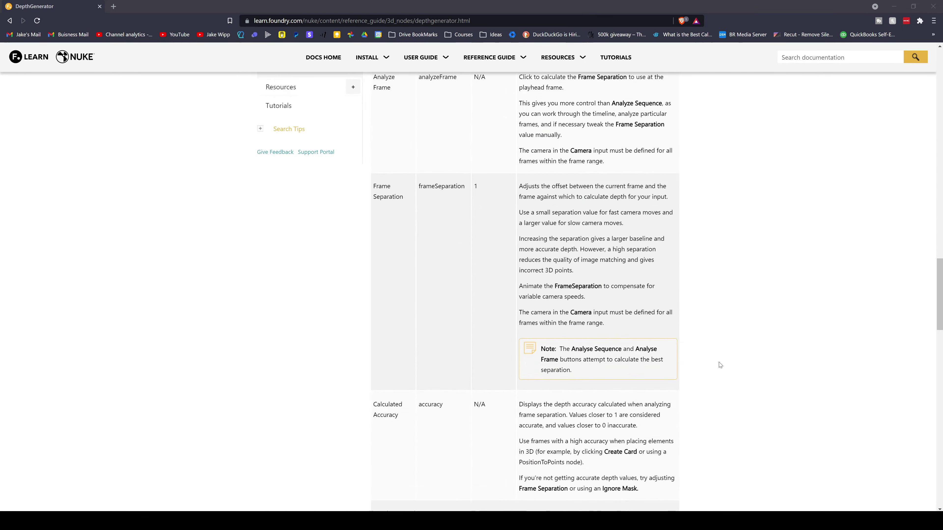
scroll(911, 364, down, 10)
scroll(864, 349, up, 6)
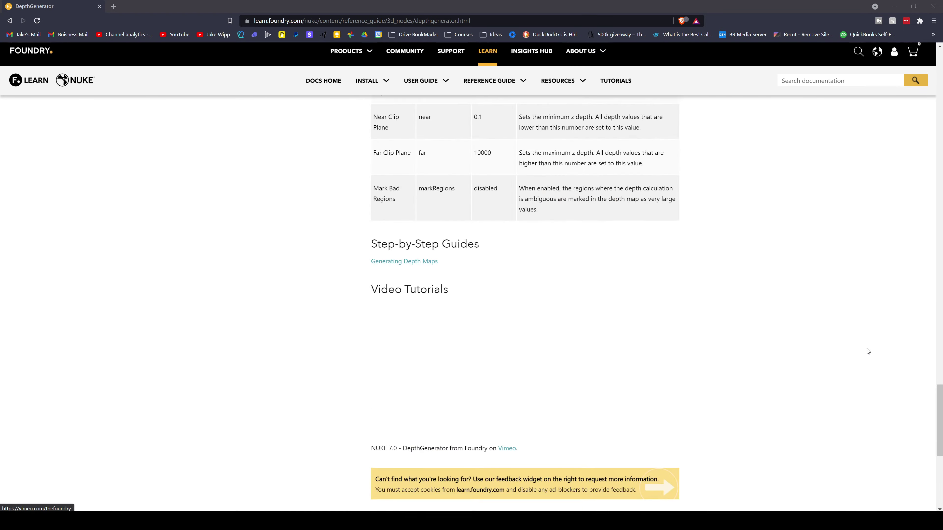
scroll(820, 67, up, 20)
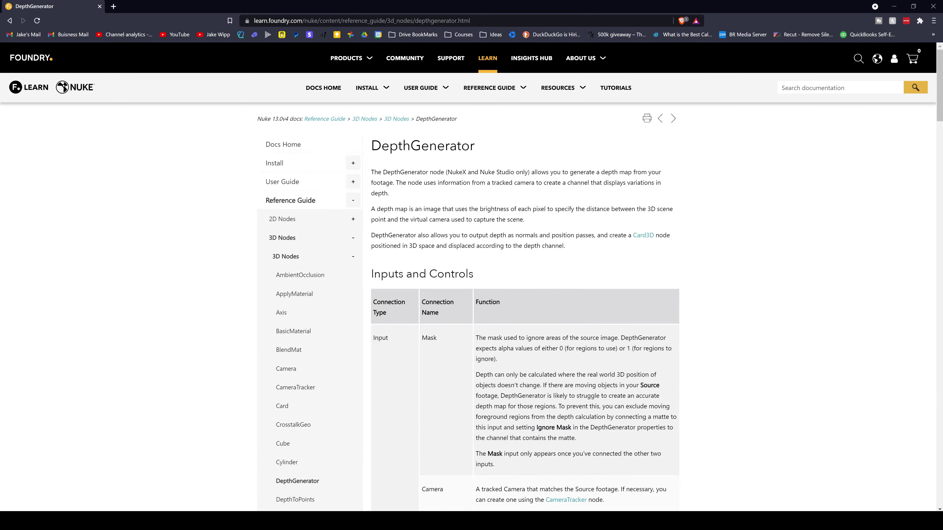
Read through the DepthGenerator introduction, highlighting its passages on tracked cameras, pixel brightness and the Card3D node
drag(495, 172, 636, 172)
drag(422, 183, 572, 182)
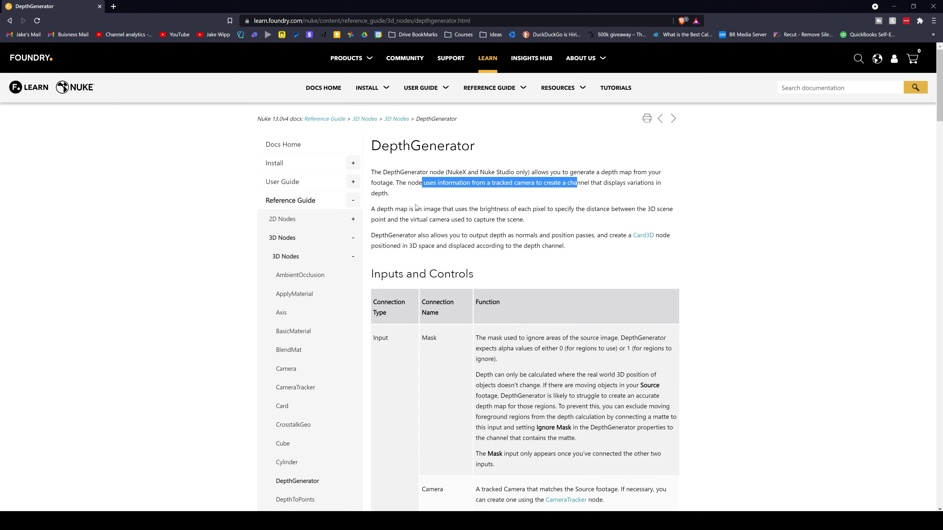
drag(414, 208, 533, 219)
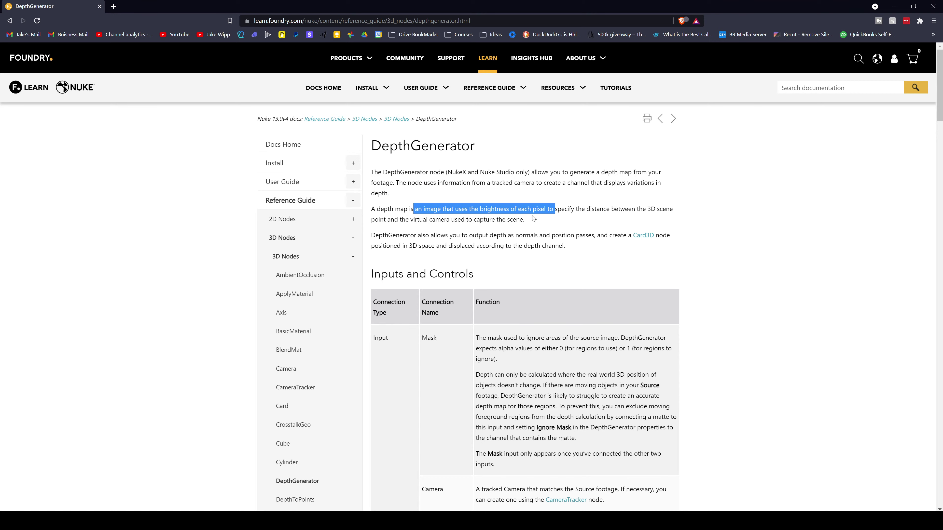
drag(400, 235, 618, 234)
drag(424, 243, 490, 245)
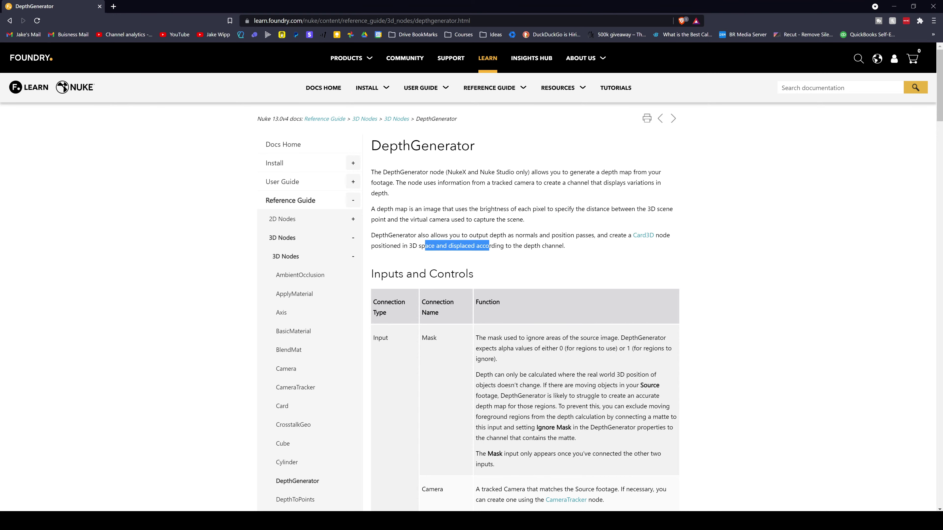
click(489, 246)
Return to the search results, open Foundry Learn's Generating Depth Maps page, and review its example images and Quick Start
click(9, 21)
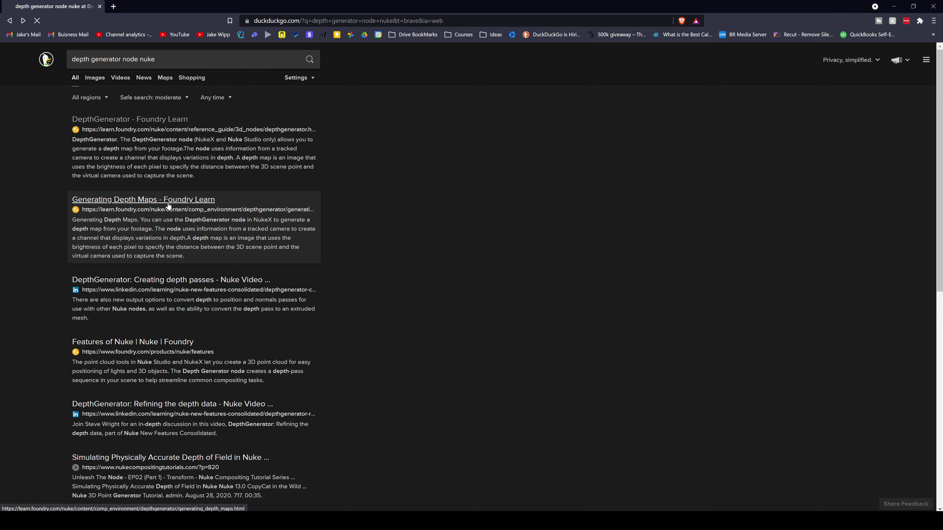
click(133, 203)
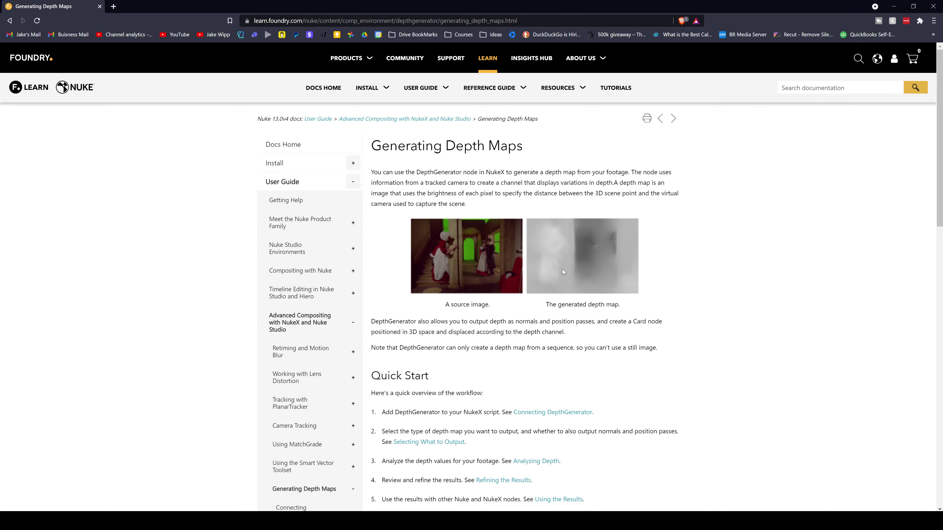
scroll(562, 269, down, 6)
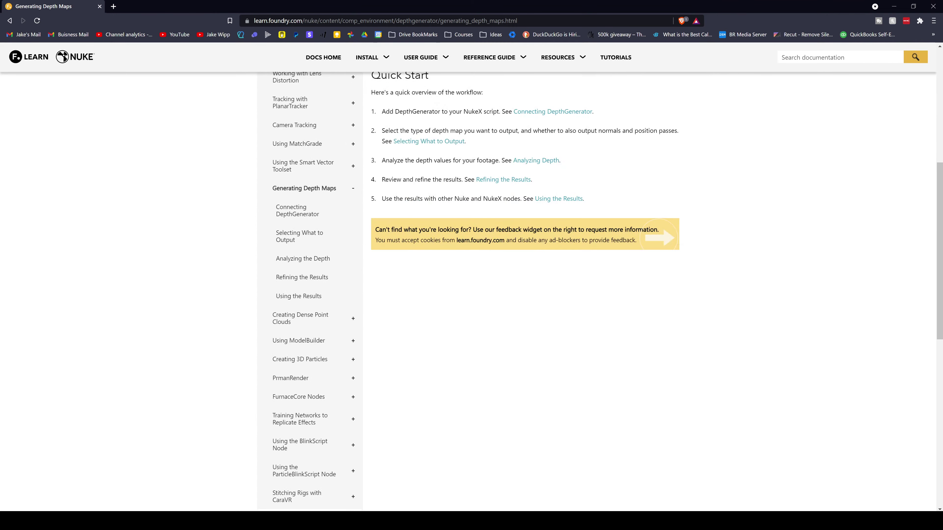
scroll(481, 213, up, 6)
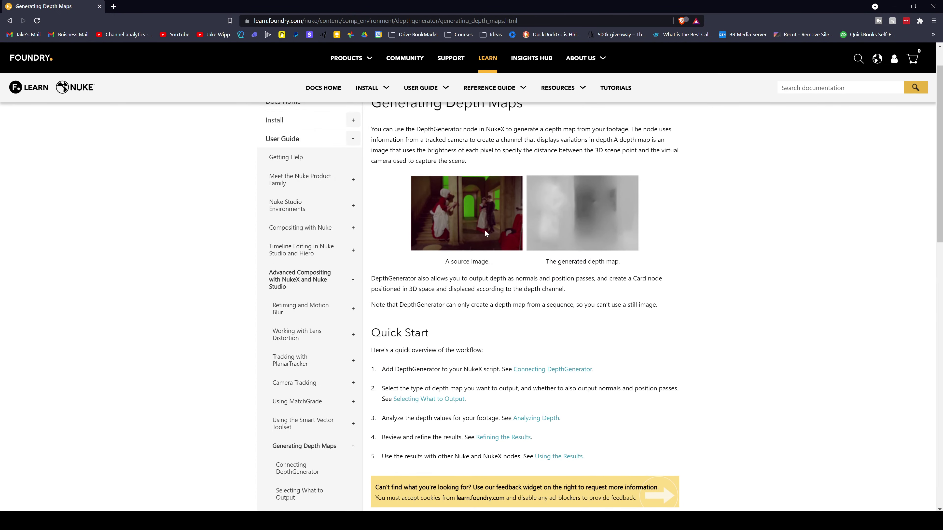
Finish reading the Generating Depth Maps page through its Quick Start list, and check memory usage in Task Manager
drag(397, 289, 428, 289)
click(636, 298)
scroll(478, 282, down, 5)
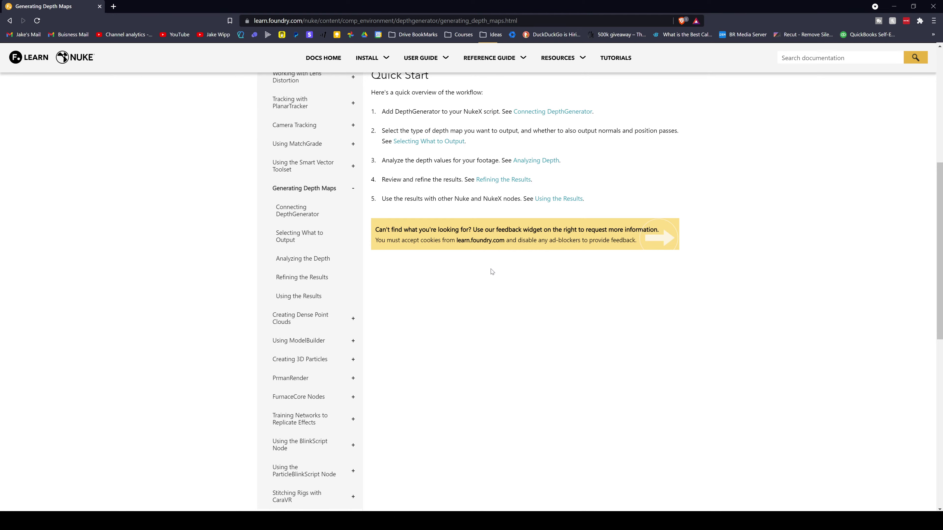
scroll(493, 271, up, 5)
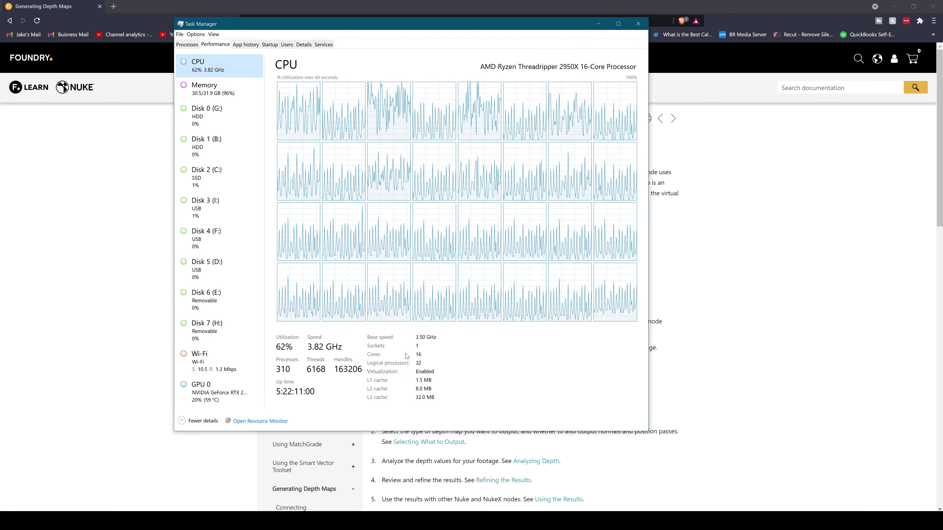
click(223, 89)
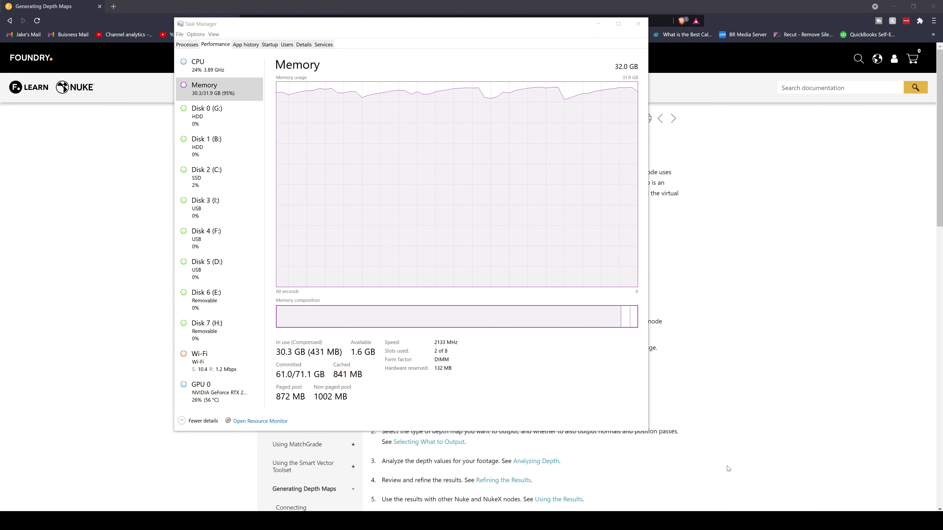
Switch to DaVinci Resolve, open the Fusion page, and add a Shape3D plane, showing it in the first viewer with its transform settings open
mouse_move(330, 521)
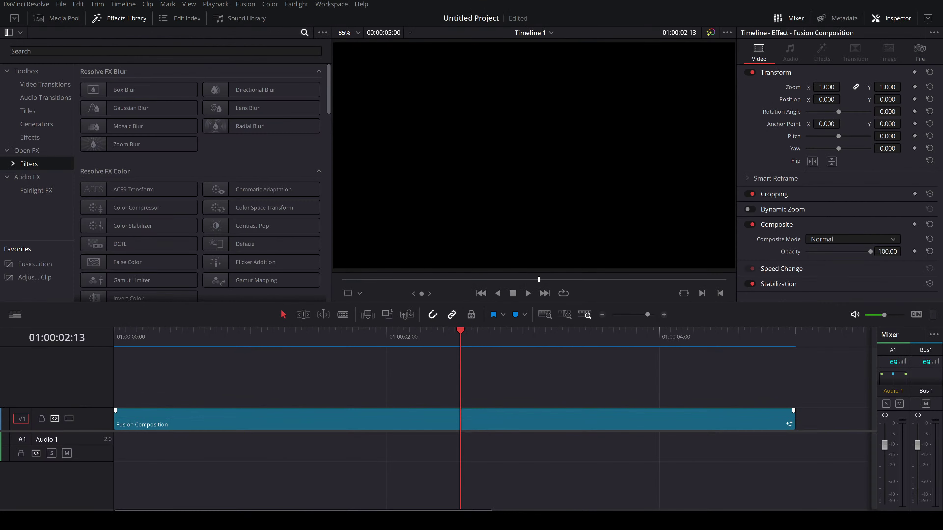
key(shift+5)
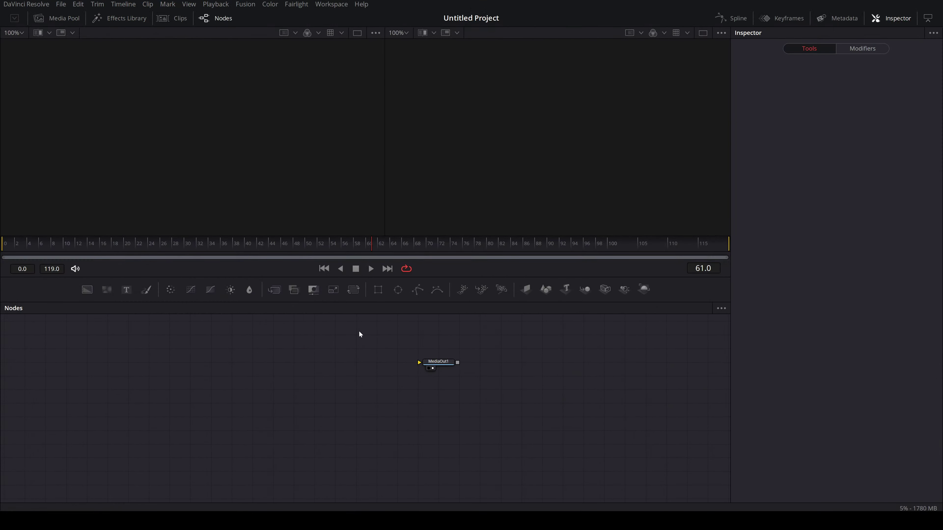
drag(546, 289, 243, 377)
key(1)
click(851, 85)
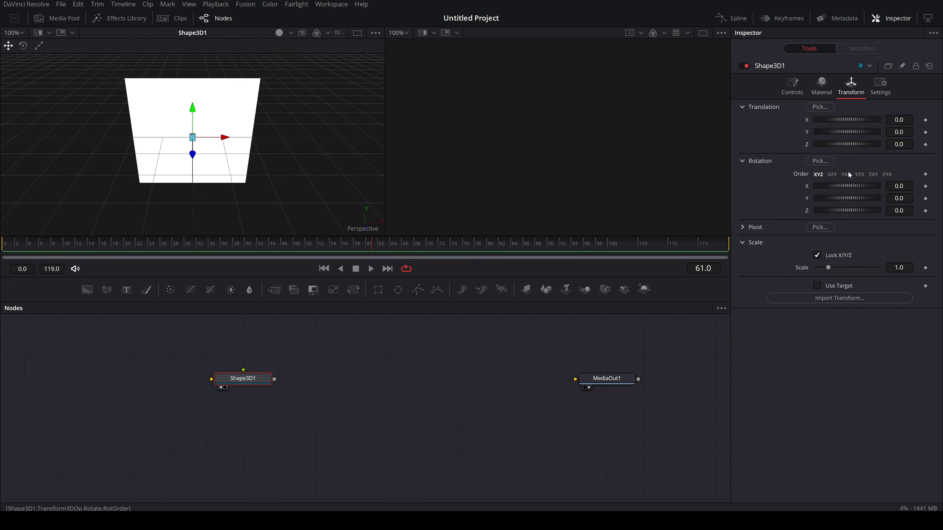
Lay the plane flat as a ground by setting its X rotation to -90, and scale it up
drag(844, 187, 835, 188)
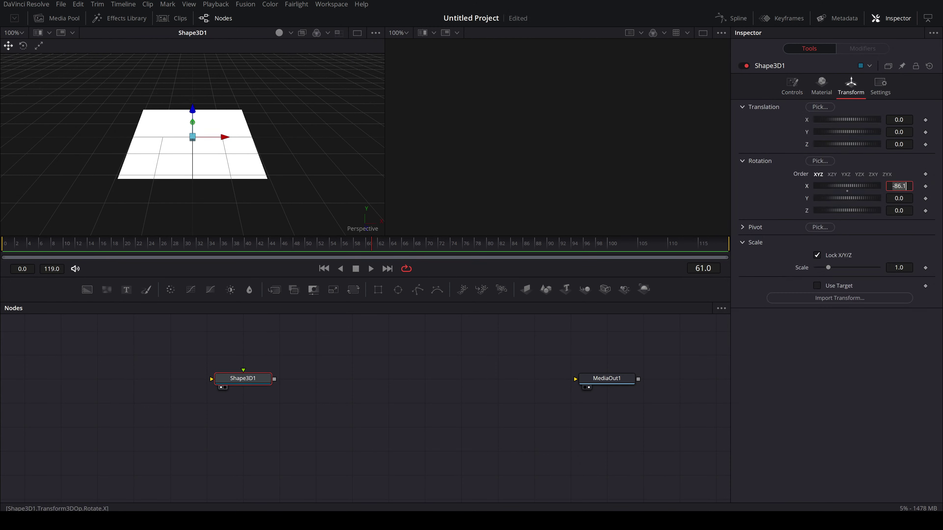
text(-90)
key(Return)
drag(828, 267, 854, 266)
Add a second Shape3D set to Cube, reduce its size to 0.24, and shift it in the negative X direction
drag(544, 292, 273, 379)
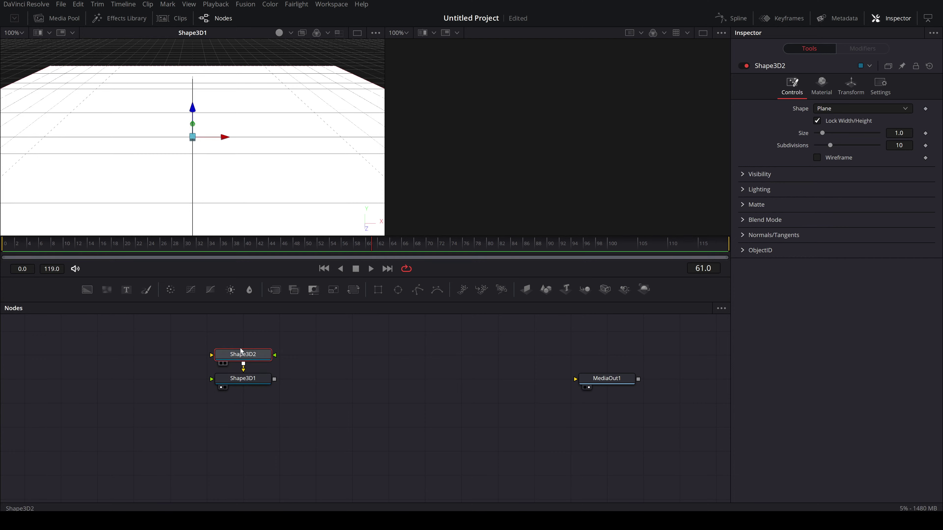
click(854, 109)
click(834, 128)
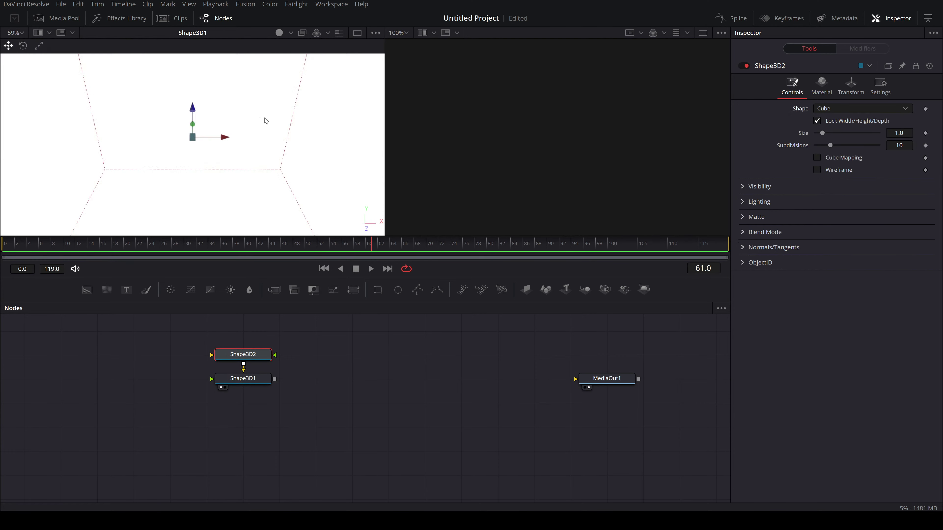
scroll(266, 121, down, 7)
mouse_move(899, 133)
mouse_down()
mouse_move(873, 133)
mouse_move(898, 133)
mouse_up()
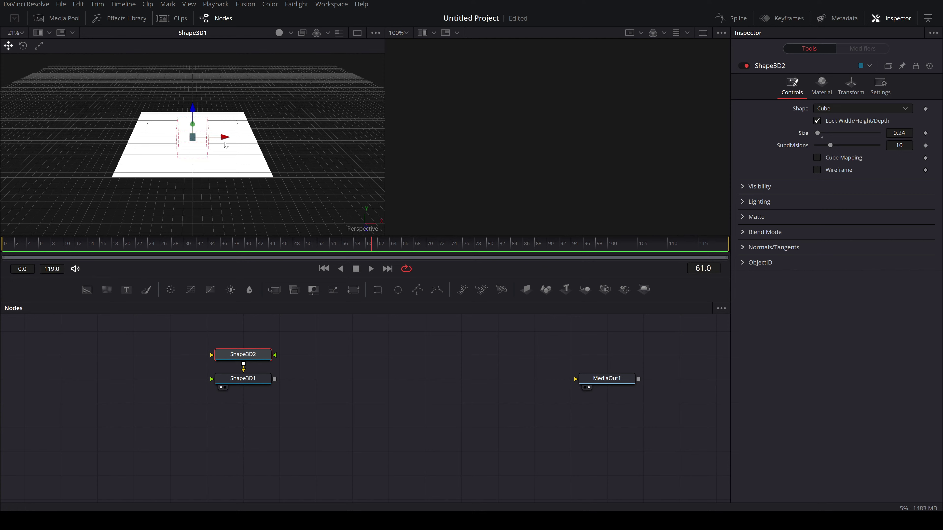
drag(224, 142, 193, 142)
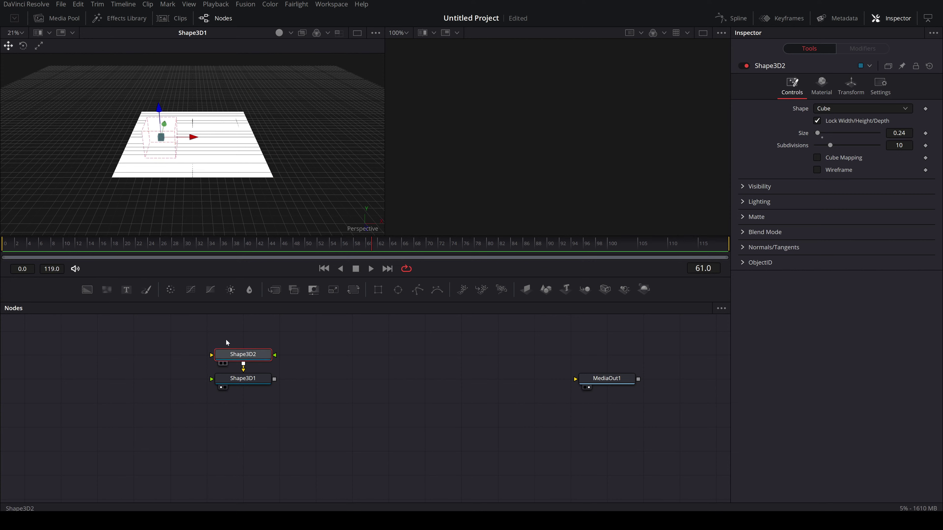
Join the plane and the cube through a Merge3D, enlarge the cube, and show the merge in the first viewer
drag(237, 354, 275, 379)
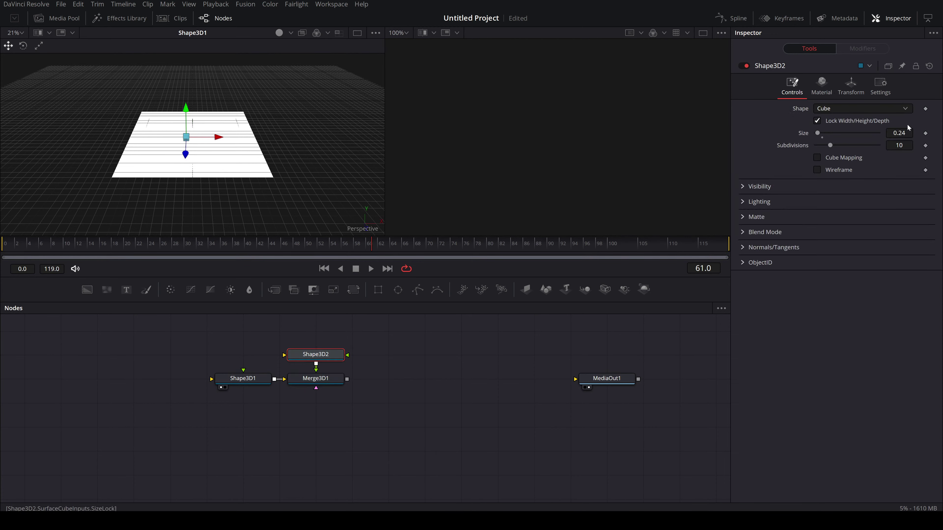
drag(818, 133, 834, 133)
click(315, 378)
key(1)
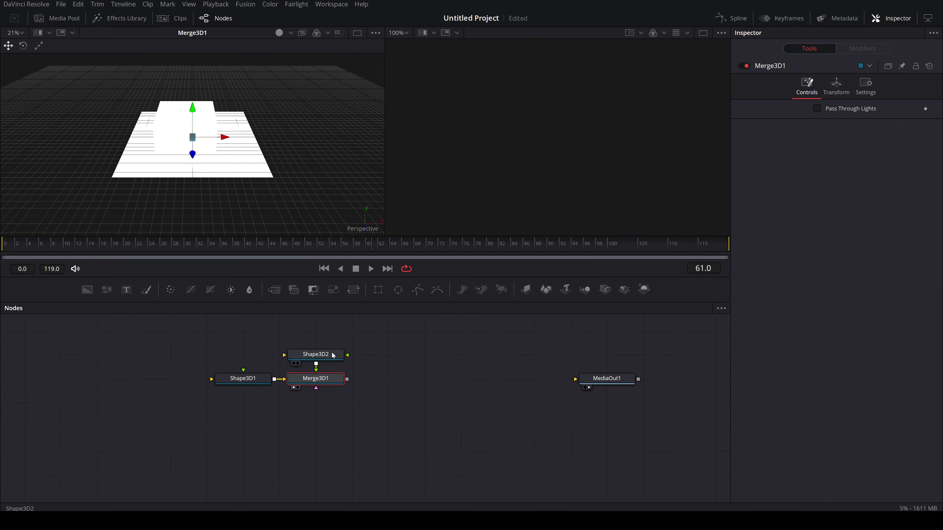
Set the cube's size to 0.91 and move it along negative X toward one side of the plane
click(333, 355)
drag(834, 133, 821, 134)
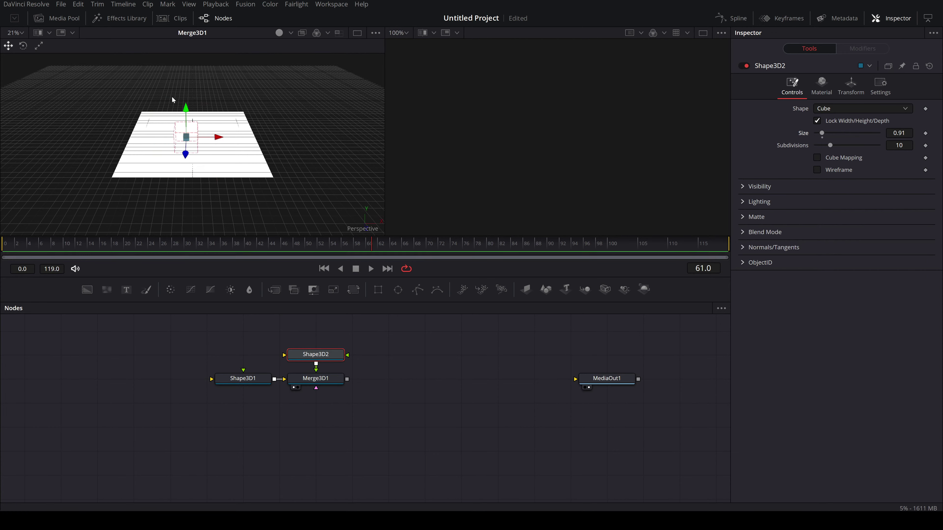
drag(218, 138, 195, 140)
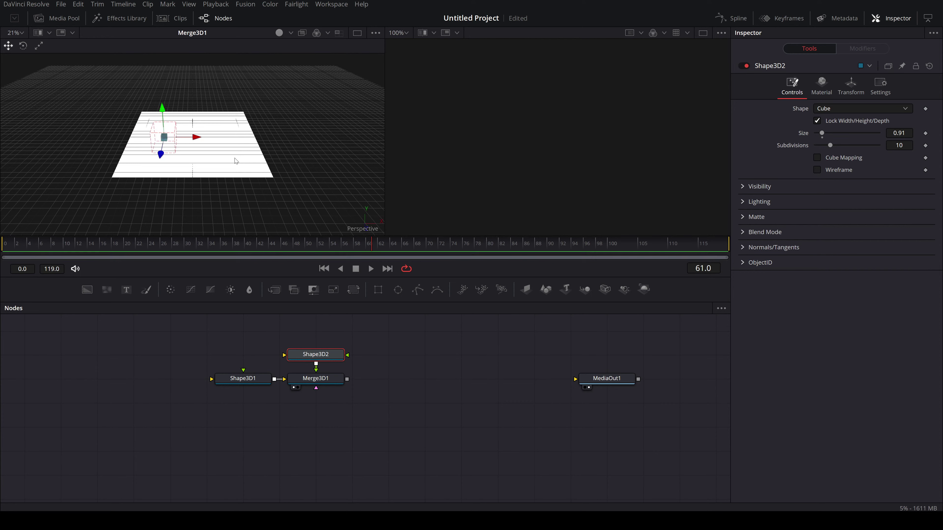
Paste a copy of the cube, connect it to Merge3D1, and place it on the opposite side of the plane
click(401, 345)
key(ctrl+v)
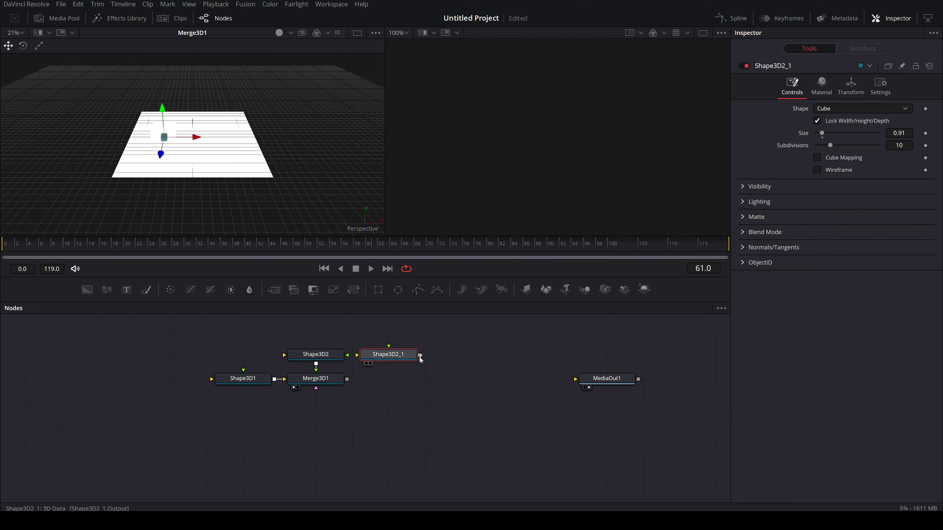
drag(420, 355, 323, 378)
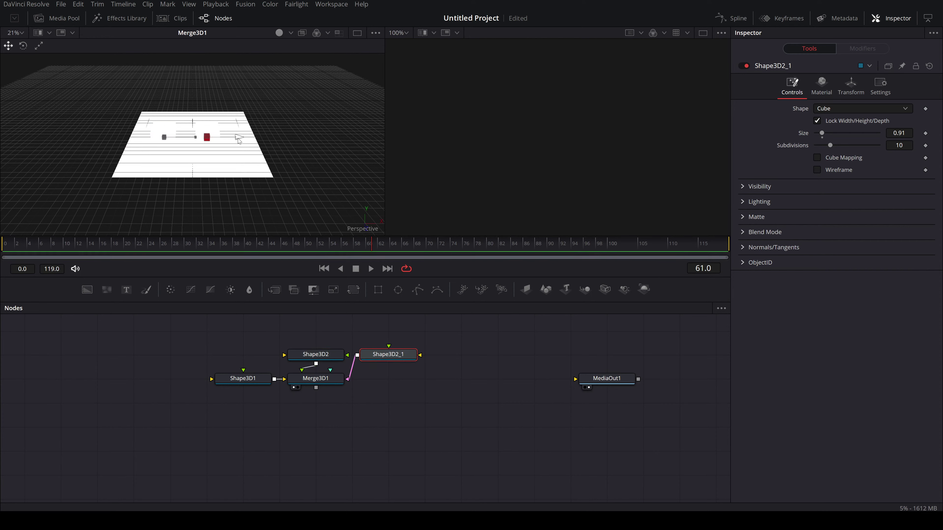
drag(238, 138, 209, 139)
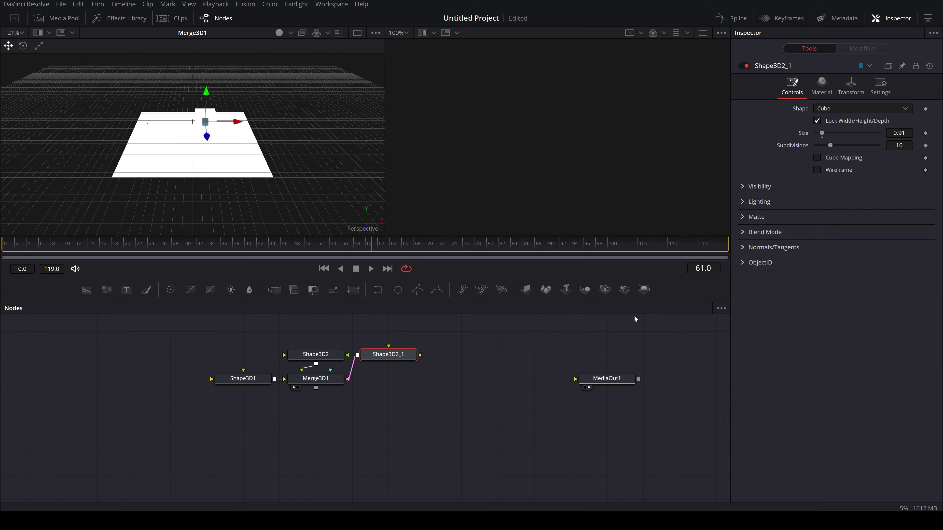
Add a Camera3D and a Renderer3D to the merged scene, and position the camera to frame both cubes above the plane in the second viewer
drag(605, 290, 323, 382)
drag(192, 154, 192, 210)
drag(645, 289, 506, 383)
drag(330, 387, 448, 381)
key(2)
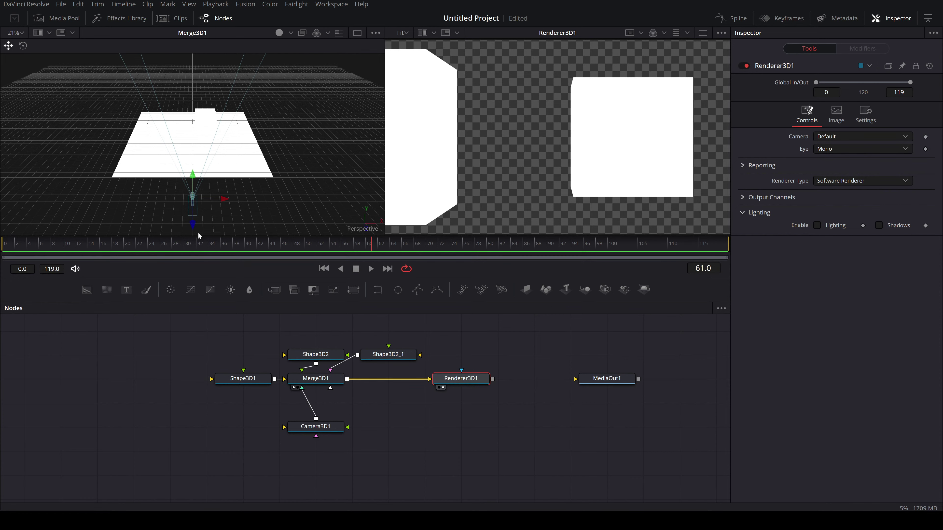
drag(191, 227, 192, 174)
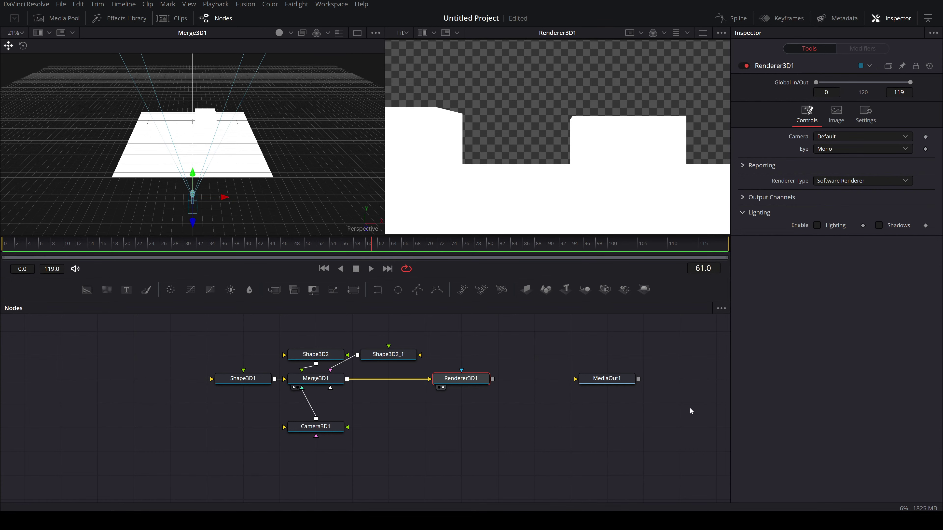
Move MediaOut1 clear of the node tree, and toggle the RGBA output channel of Renderer3D1 off and back on
drag(602, 378, 605, 475)
click(456, 380)
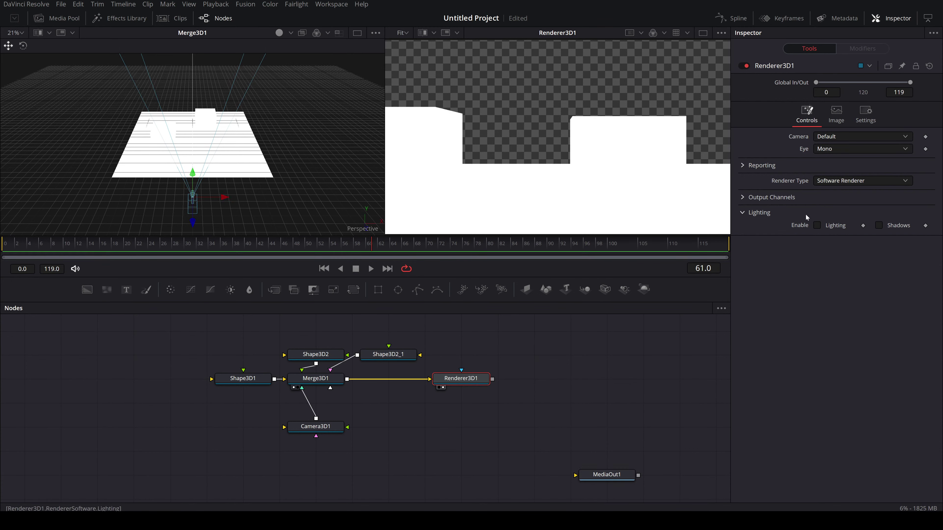
click(771, 197)
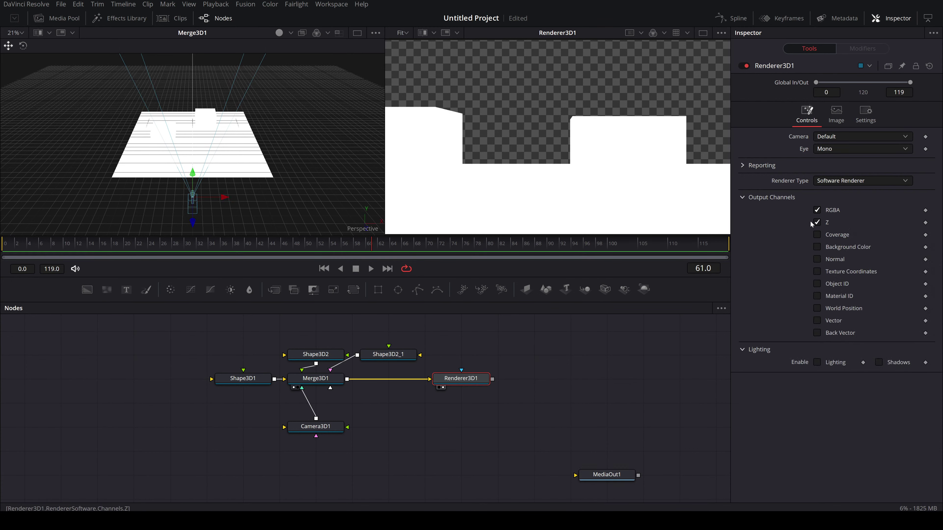
click(818, 211)
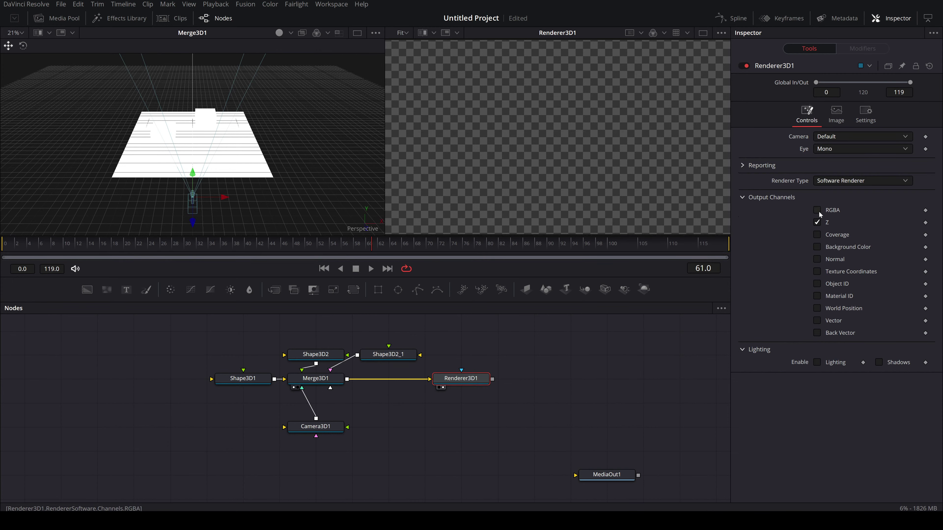
click(818, 210)
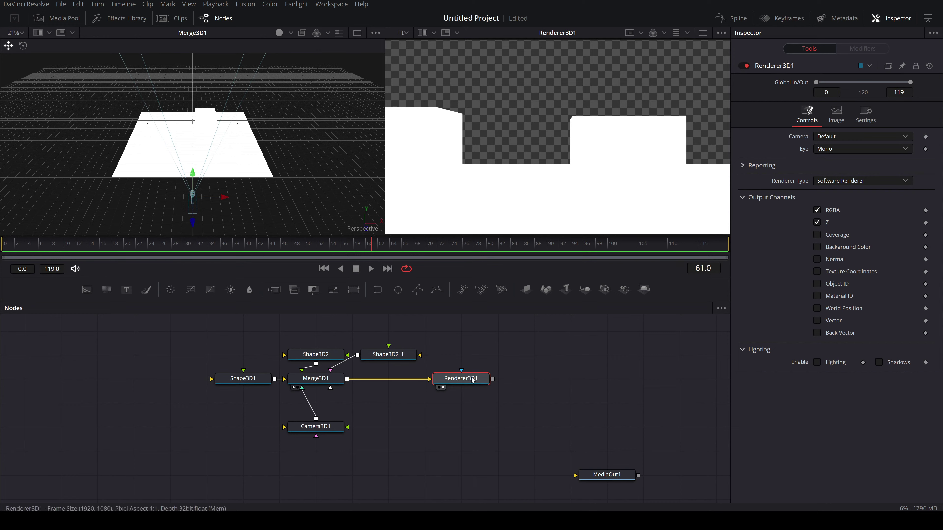
drag(668, 413, 580, 441)
drag(502, 499, 617, 501)
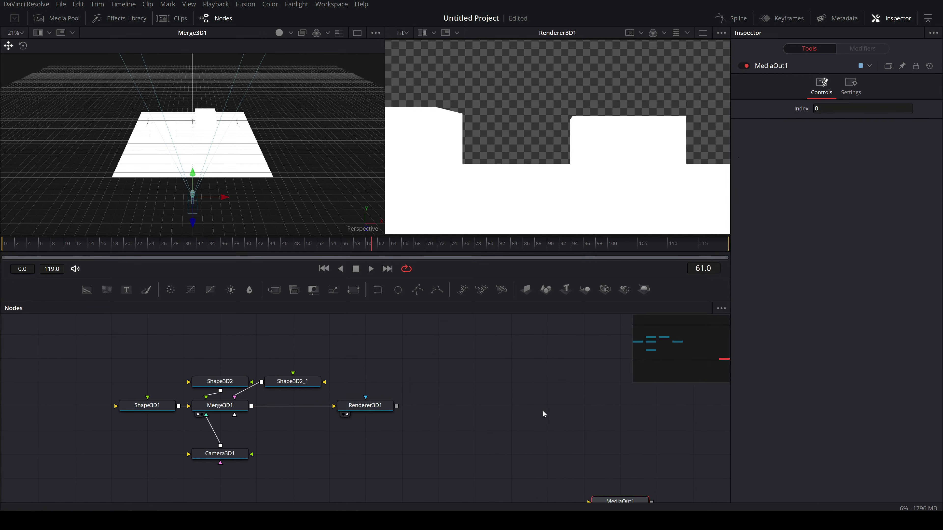
Add a Z To Disparity node after Renderer3D1 and connect Camera3D1 to it
click(363, 406)
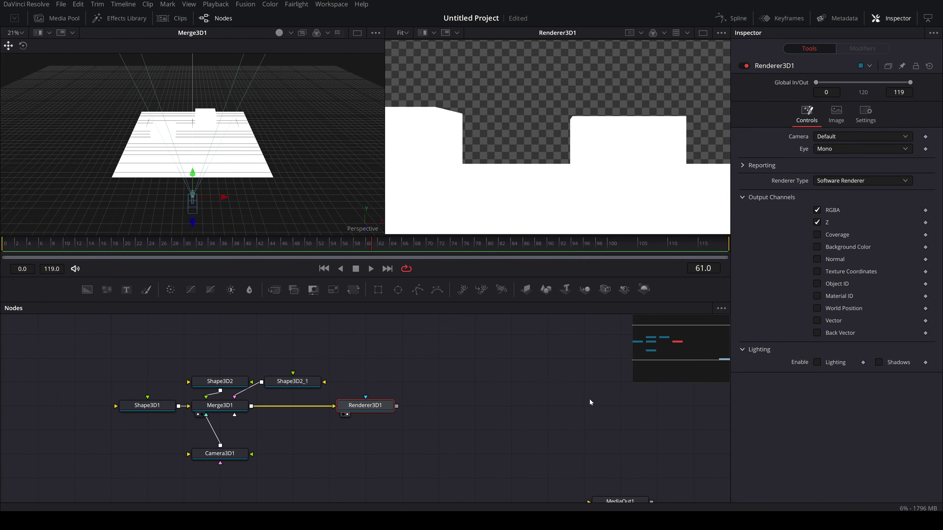
key(shift+space)
text(z)
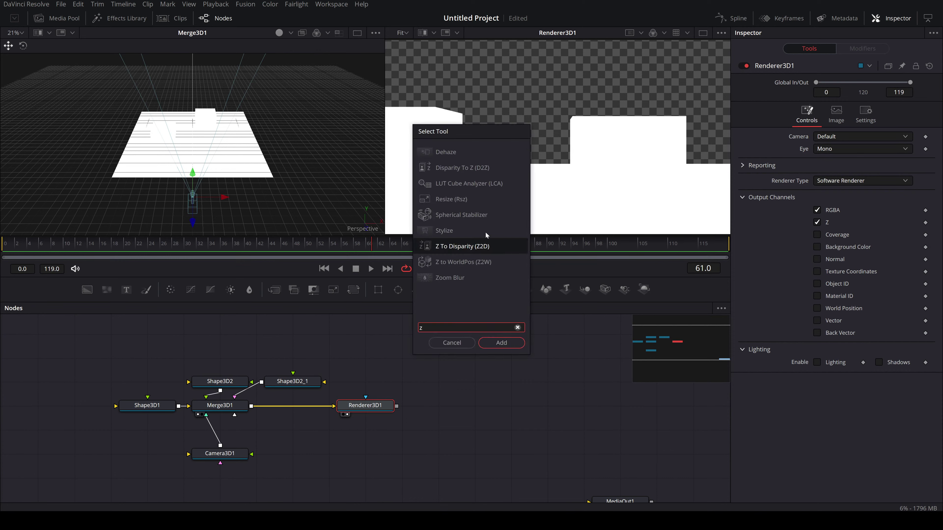
key(Return)
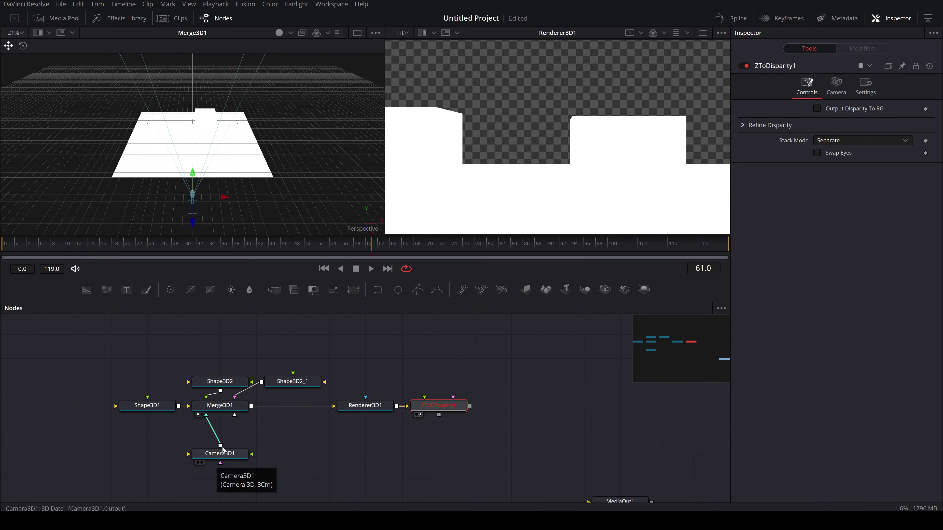
drag(221, 445, 453, 412)
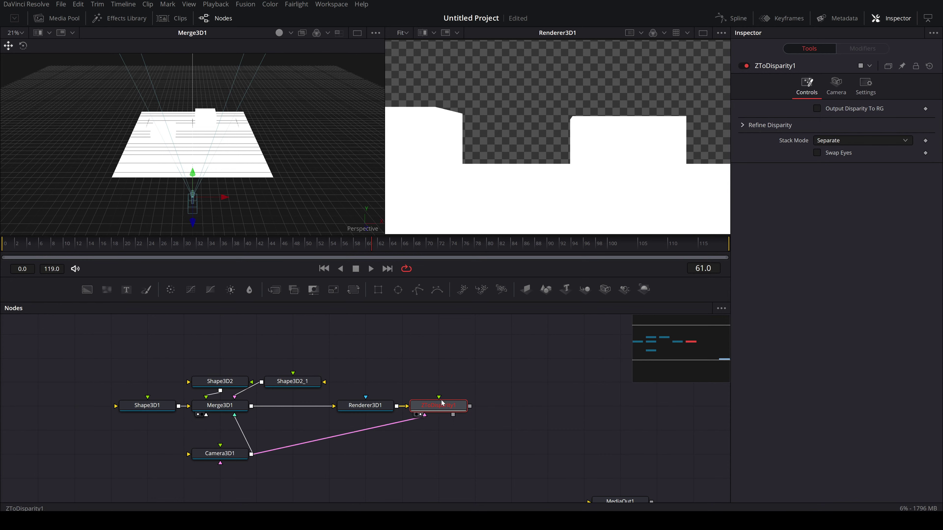
Try the Z To Disparity node's Output Disparity To RG option and its Horiz Stack, Vert Stack and Separate modes, and delete the node
click(844, 109)
click(831, 141)
click(831, 153)
click(838, 140)
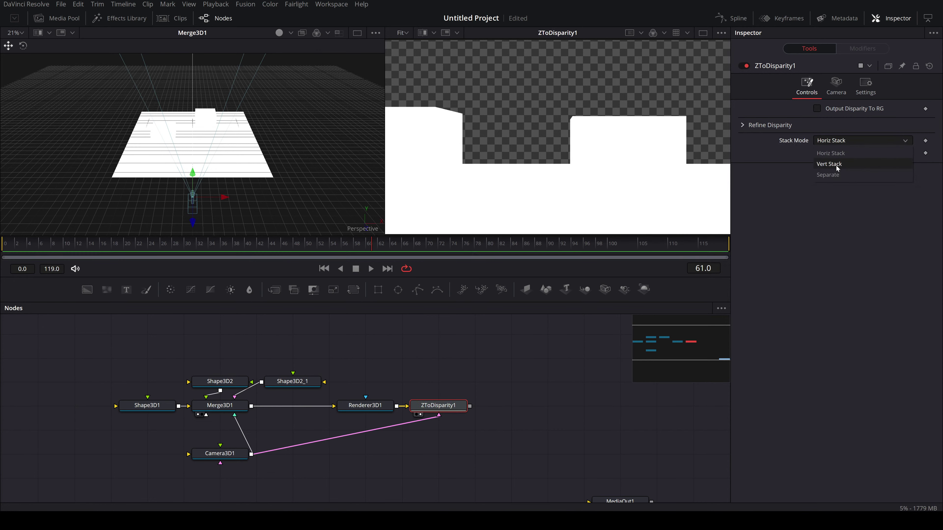
click(835, 175)
click(831, 140)
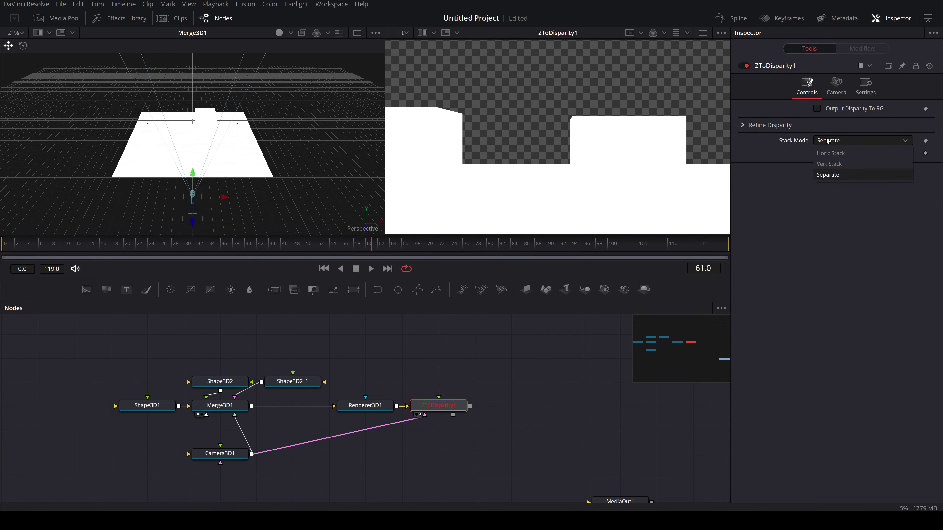
click(831, 153)
click(835, 141)
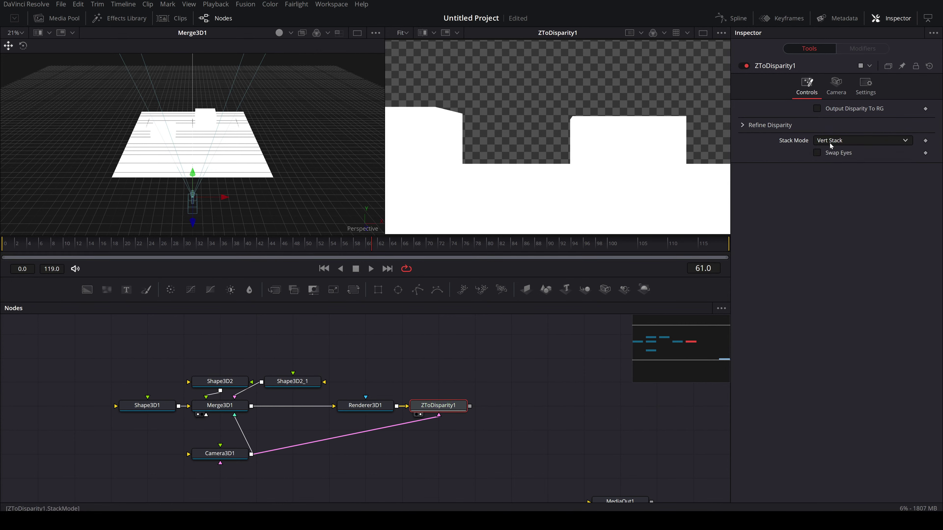
click(830, 164)
click(837, 108)
click(837, 109)
click(837, 109)
click(835, 140)
click(827, 174)
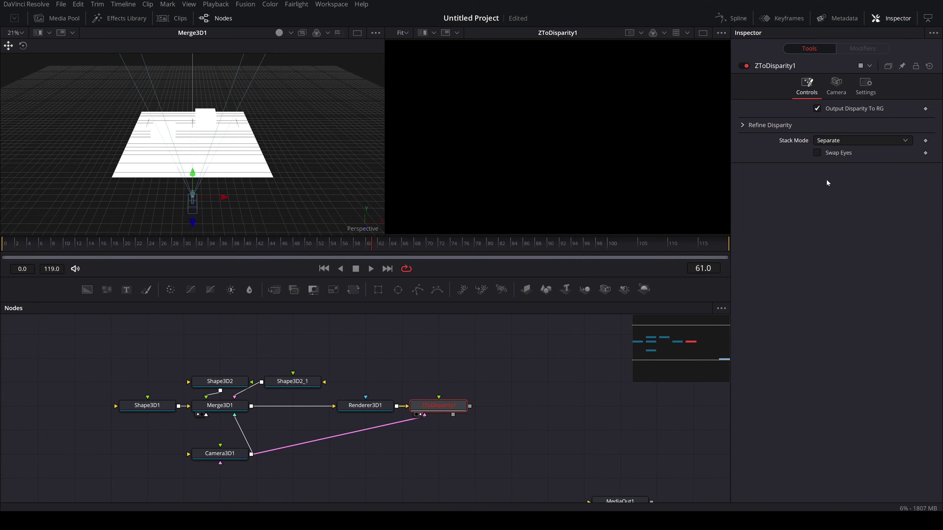
key(Delete)
Add a Z to WorldPos node after Renderer3D1 and connect Camera3D1 to its camera input
click(415, 416)
key(shift+space)
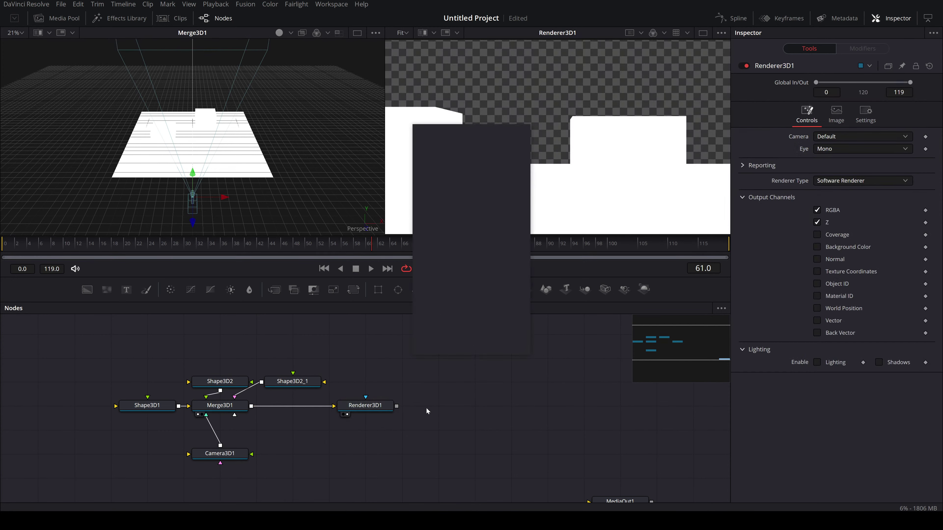
text(z)
key(Up)
key(Up)
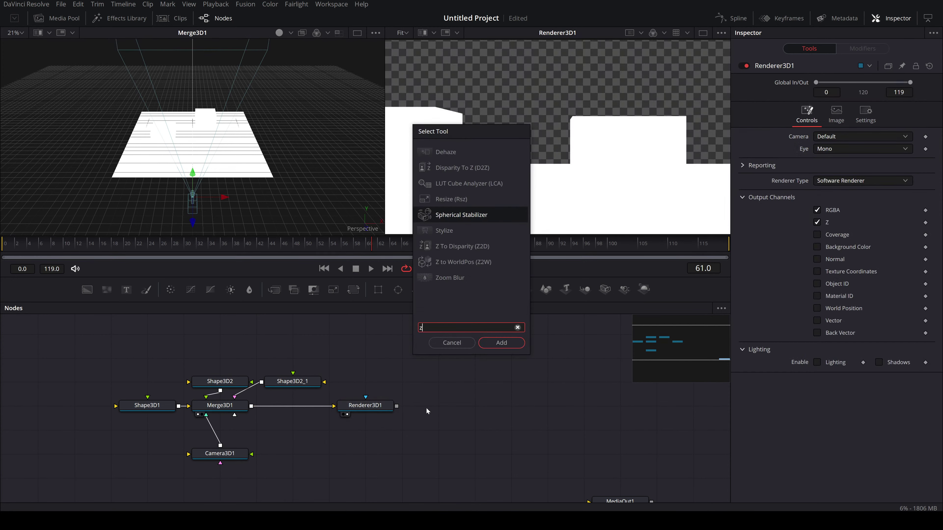
key(Down)
key(Down)
key(Down)
key(Return)
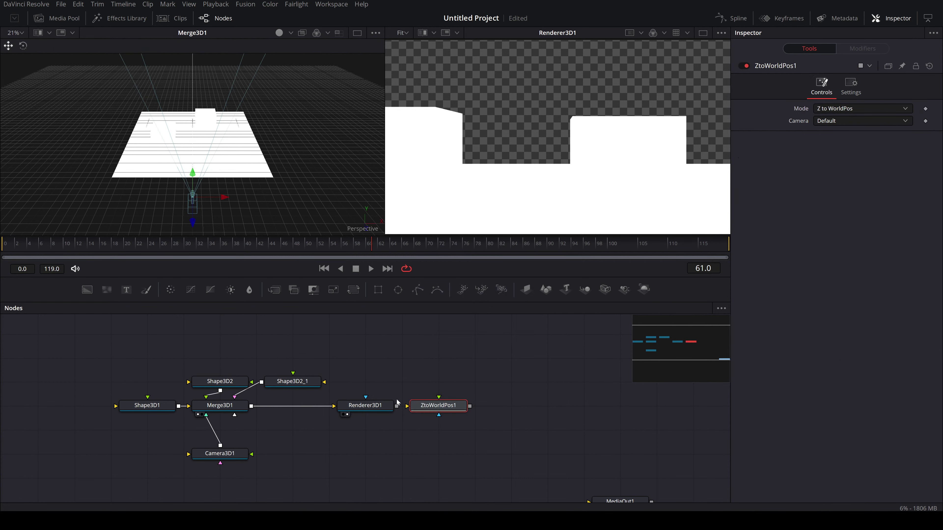
drag(396, 406, 419, 405)
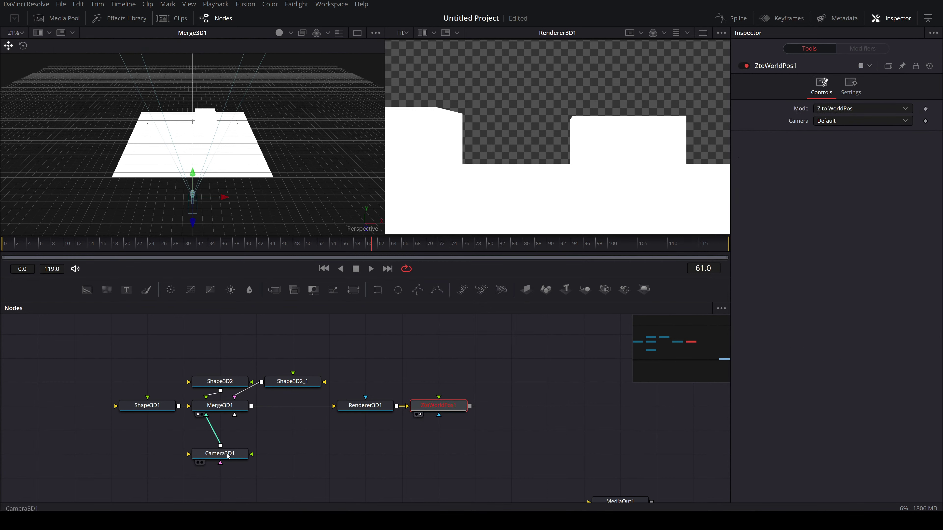
drag(228, 456, 441, 409)
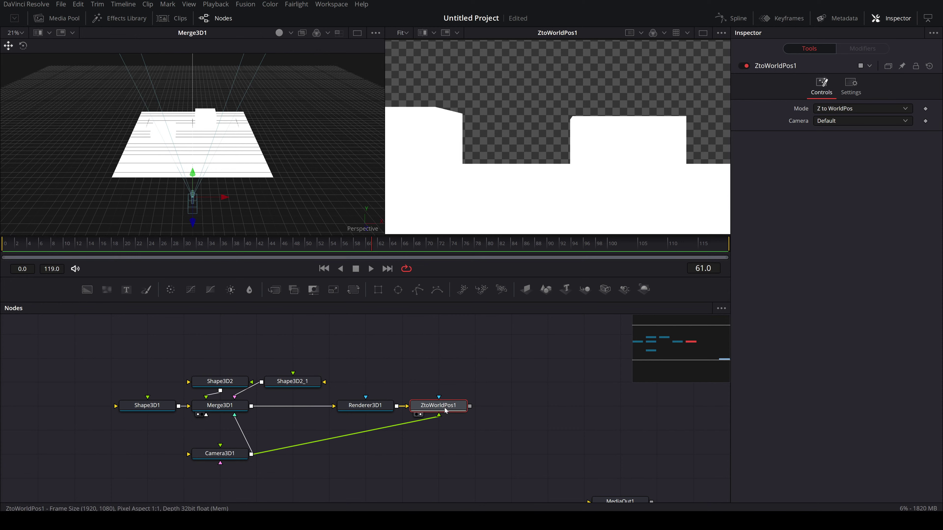
Set ZtoWorldPos1's camera to Camera3D1, and try its WorldPos to Z mode before returning to Z to WorldPos
click(828, 121)
click(828, 145)
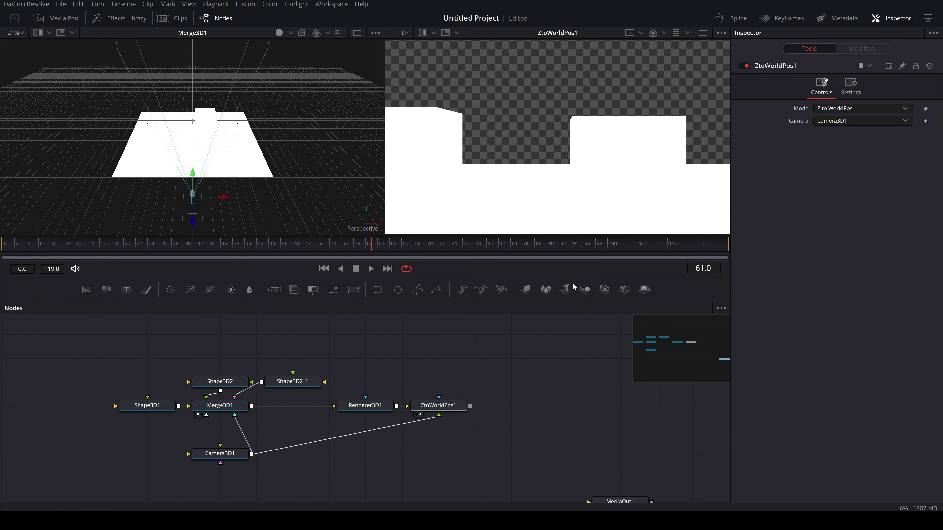
click(466, 404)
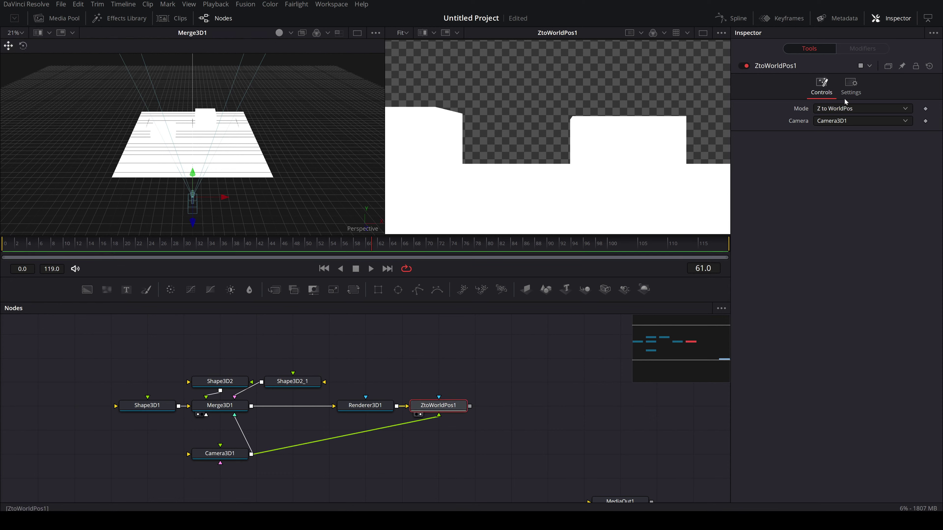
click(842, 109)
click(840, 132)
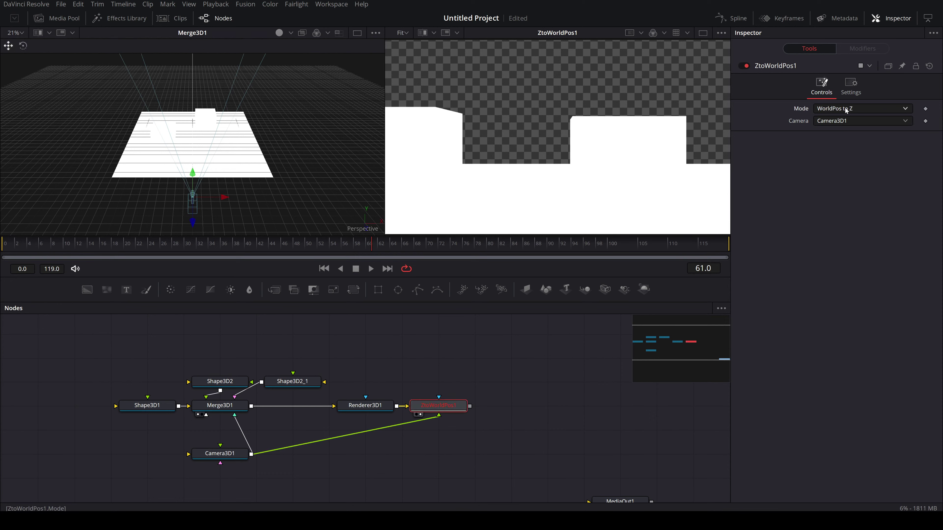
click(842, 109)
click(842, 121)
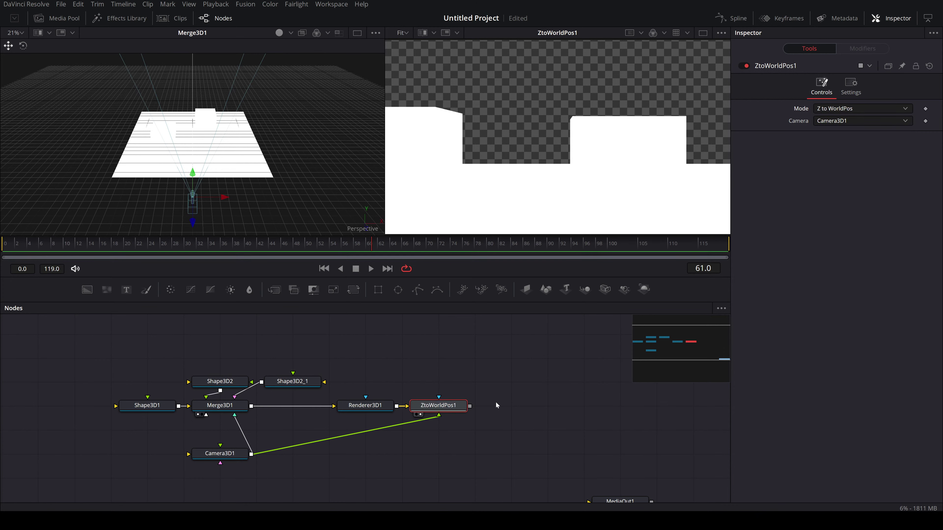
Search the available tools for world position and Z nodes, looking through the matches for "worl" and "z"
click(516, 407)
key(shift+space)
text(worl)
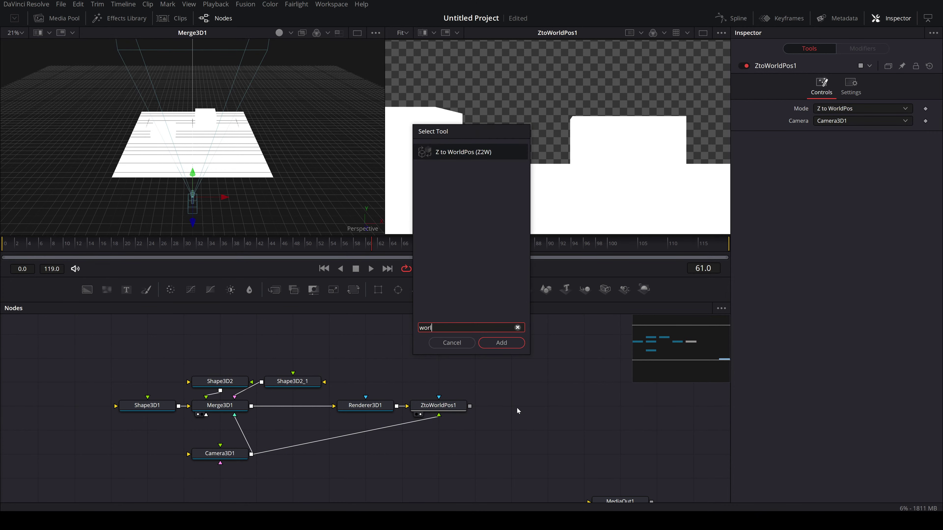
key(BackSpace)
key(BackSpace)
key(BackSpace)
text(z)
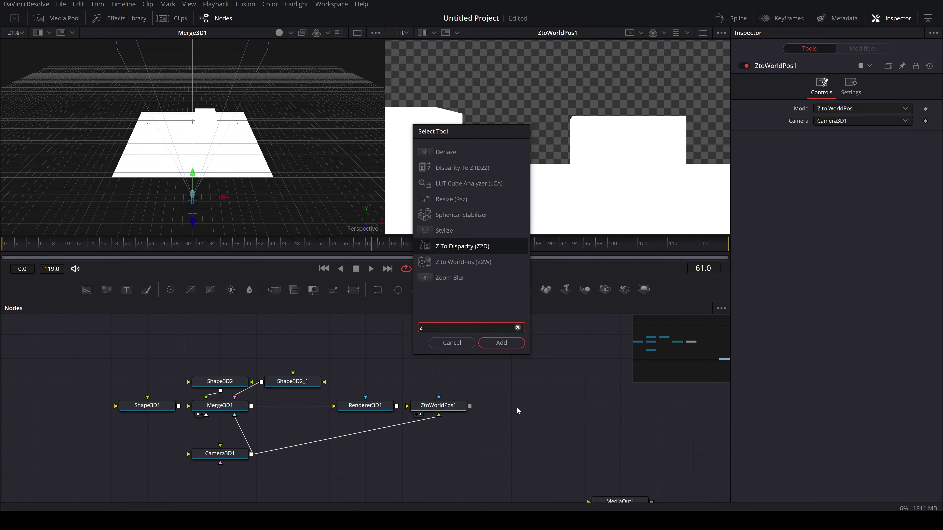
key(Up)
key(Up)
key(Down)
key(Down)
key(Up)
key(Up)
key(Up)
key(Up)
key(Up)
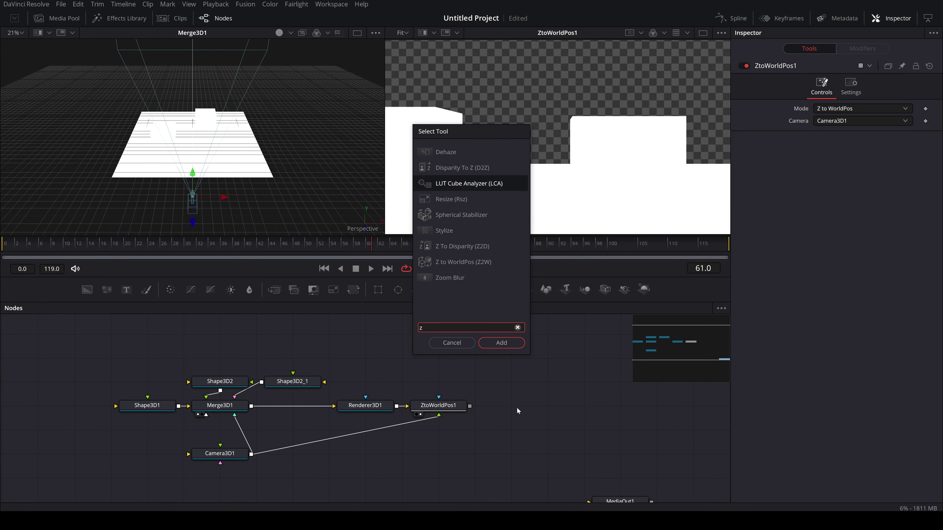
key(Down)
key(Down)
key(Up)
key(Down)
key(Up)
key(Down)
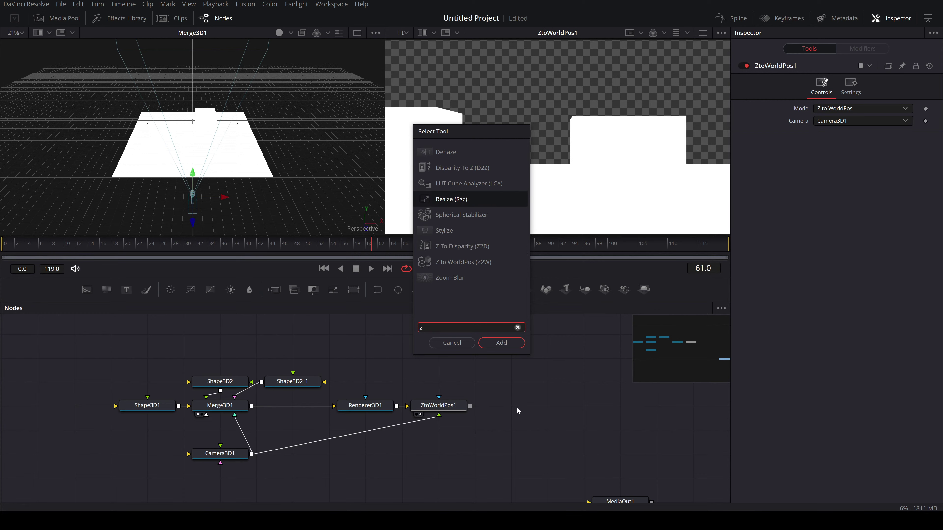
key(Up)
key(Up)
key(Up)
key(Return)
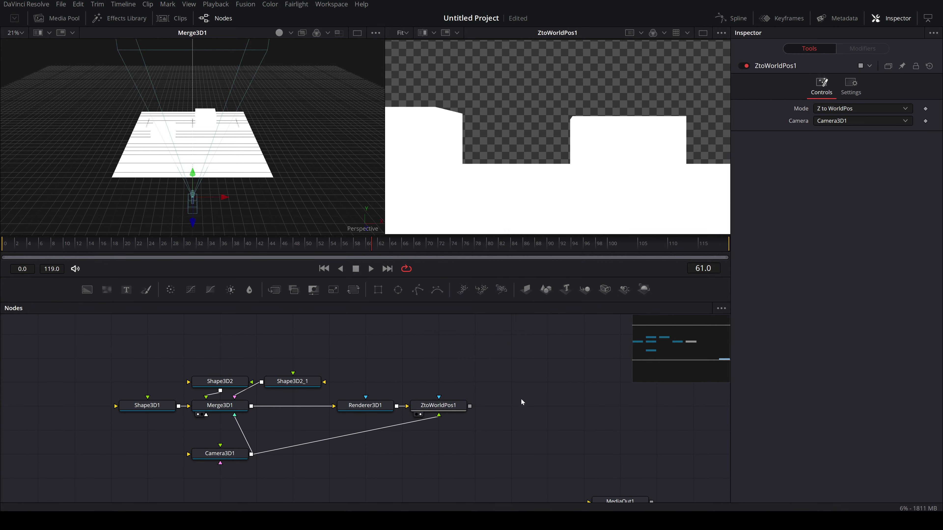
Remove the Z to WorldPos node and its Camera3D1 connection from the node tree
key(ctrl+z)
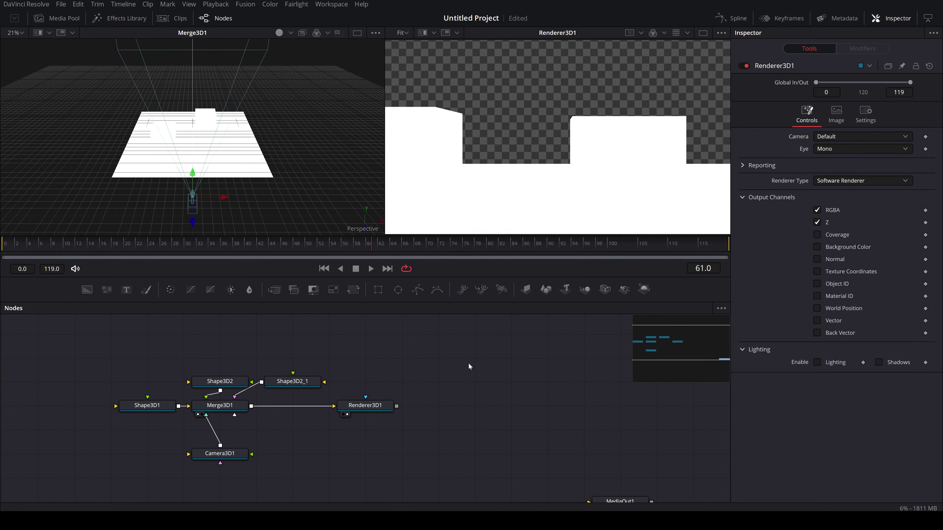
key(ctrl+s)
key(Escape)
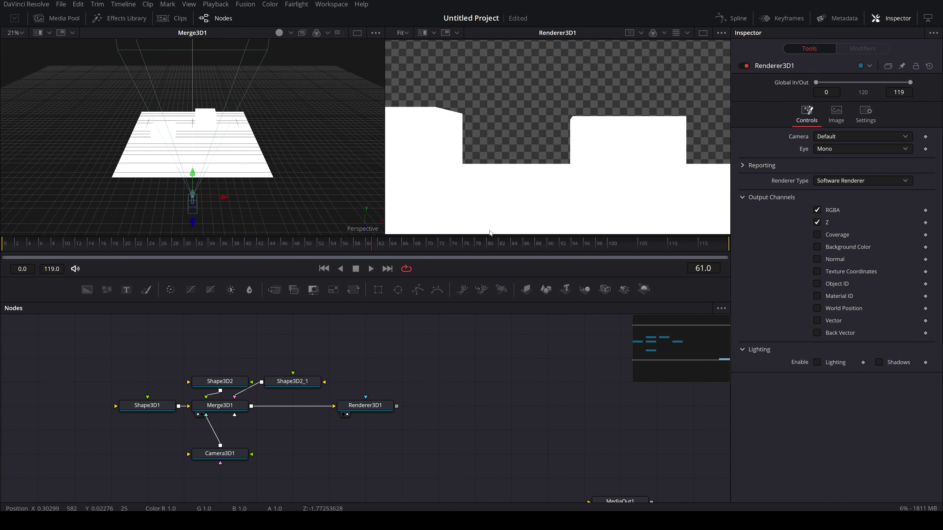
Switch to Fusion Studio and examine the rendering spaceship frame in the Merge3 viewer, up close and fitted
key(alt+Tab)
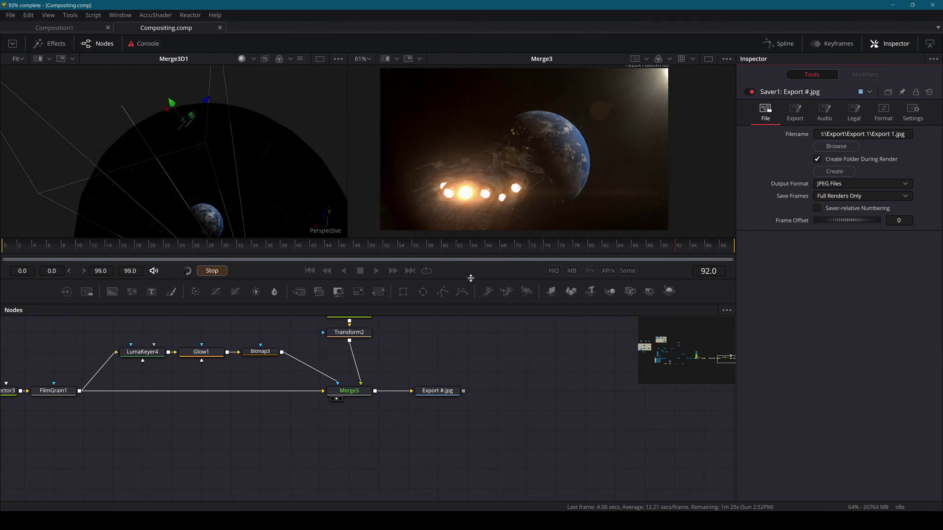
key(alt+Tab)
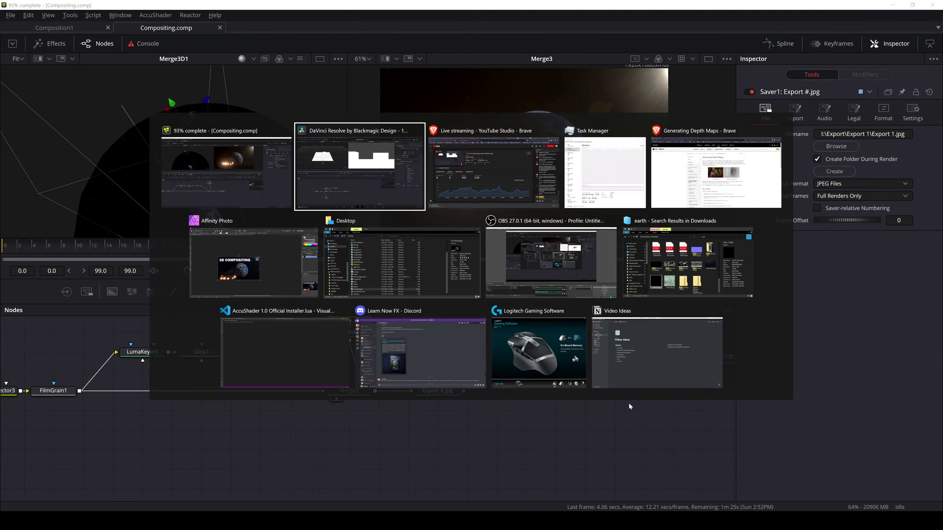
key(Escape)
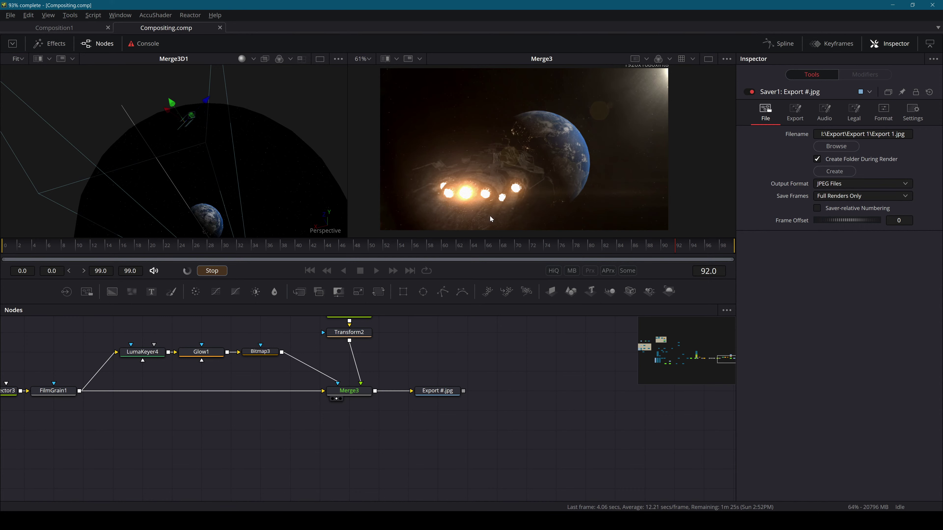
scroll(482, 197, up, 5)
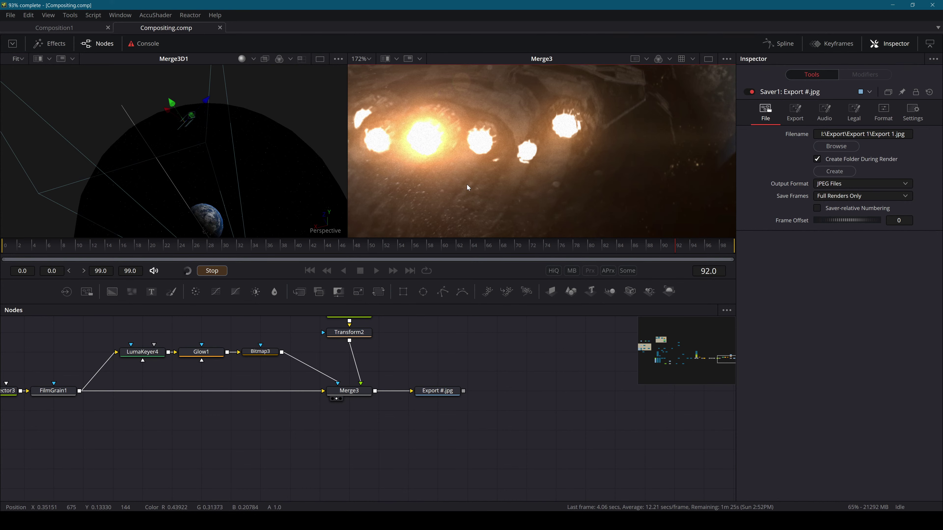
key(ctrl+f)
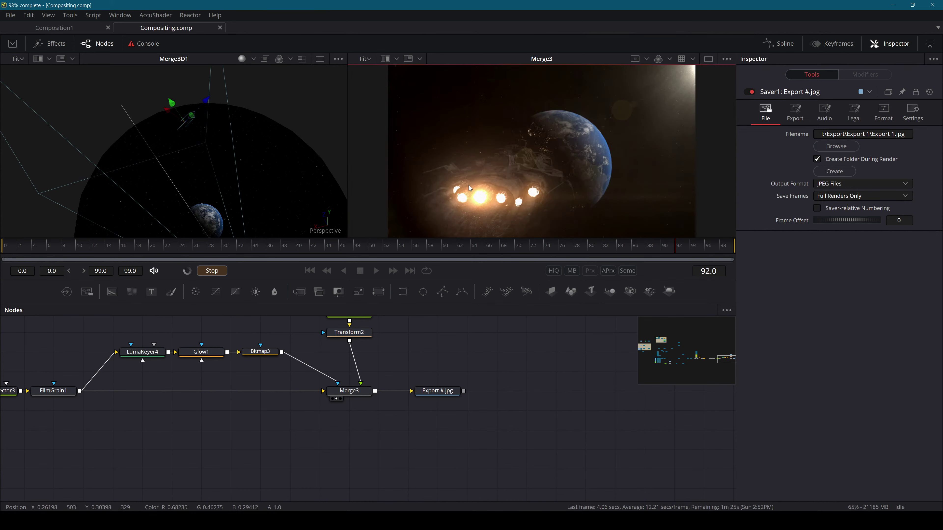
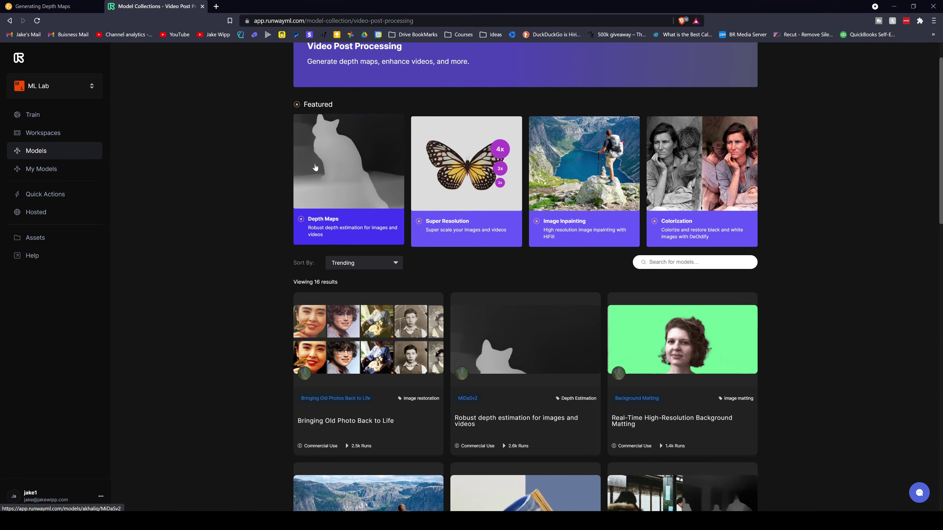
Open Runway's featured Depth Maps model, MiDaSv2, and add it to a new workspace named Quince Fauvism
click(37, 89)
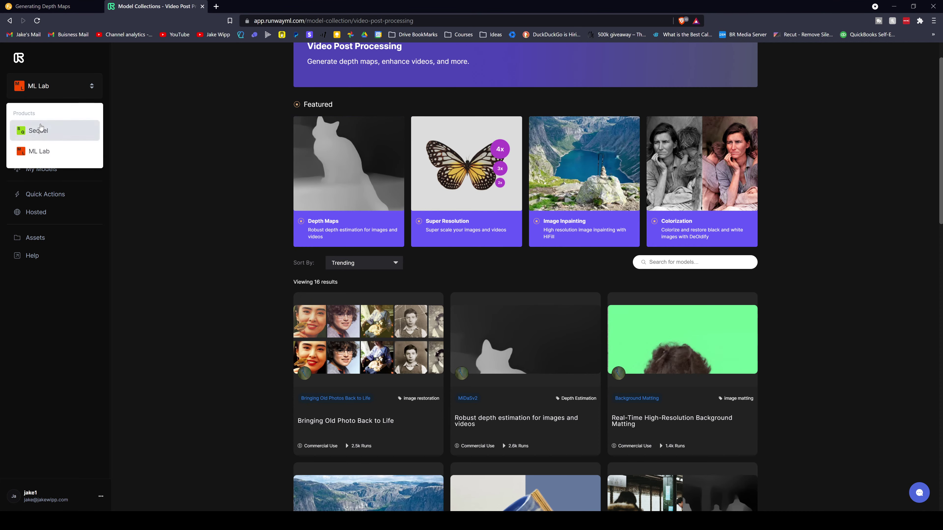
click(201, 141)
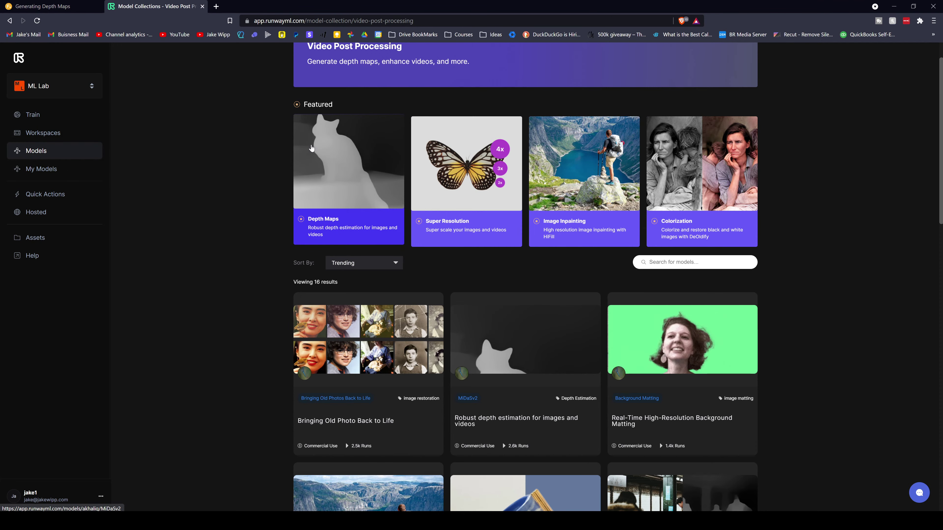
click(311, 148)
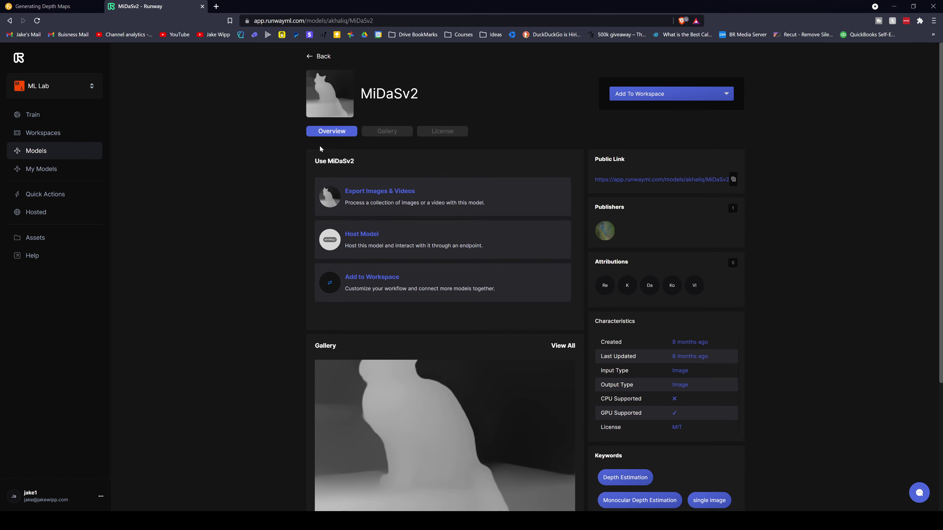
click(656, 93)
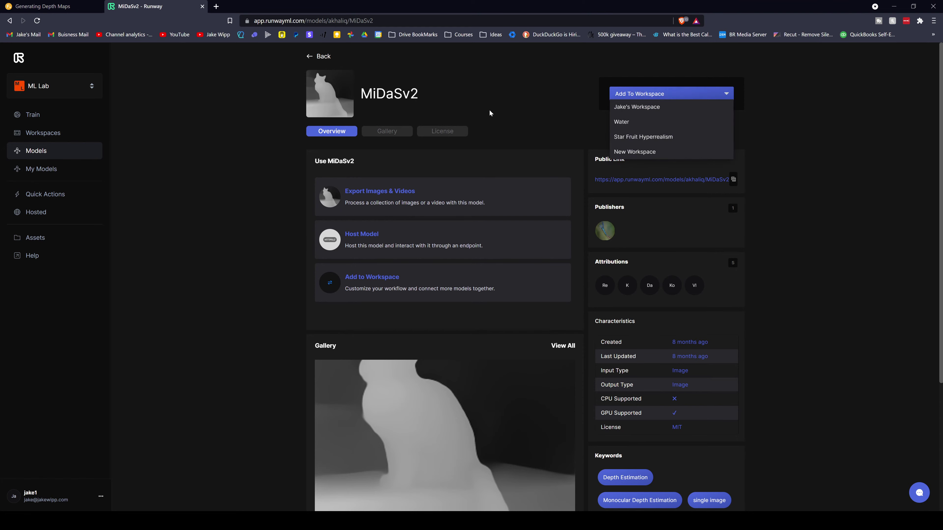
click(654, 153)
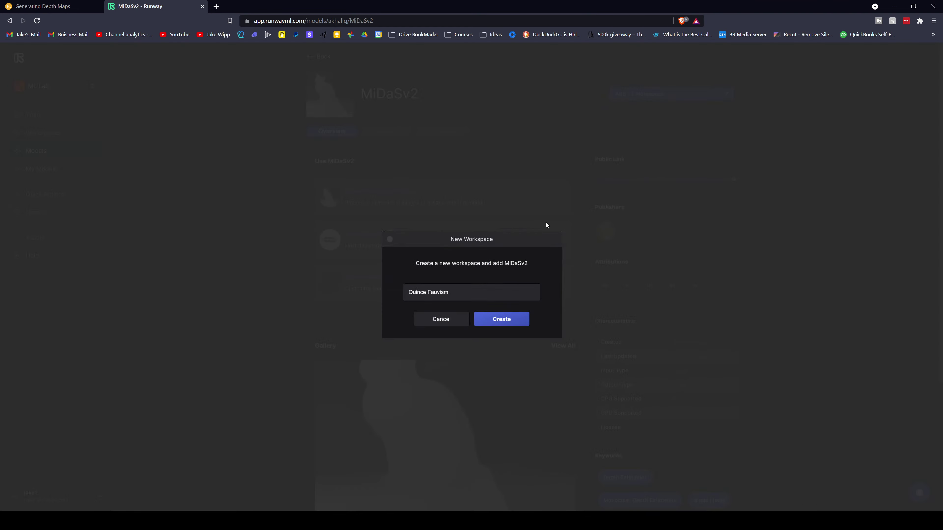
click(505, 320)
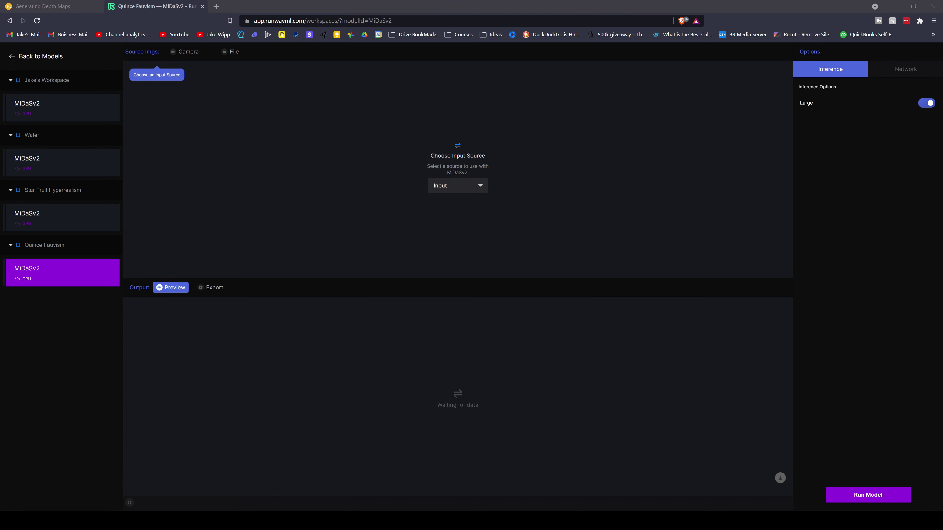
Choose File as MiDaSv2's input source, load the 1920 × 1080 spaceship render, and run the model
drag(505, 238, 464, 190)
click(464, 190)
click(458, 213)
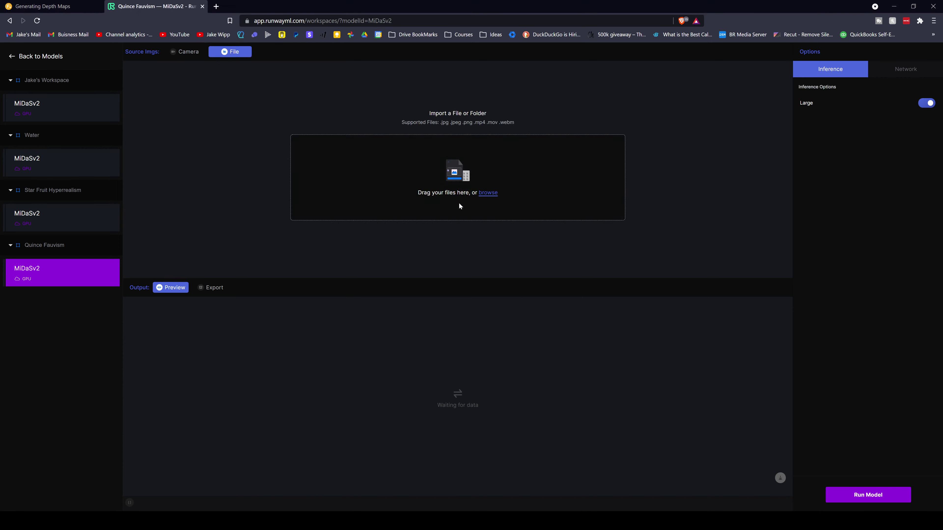
drag(608, 188, 477, 182)
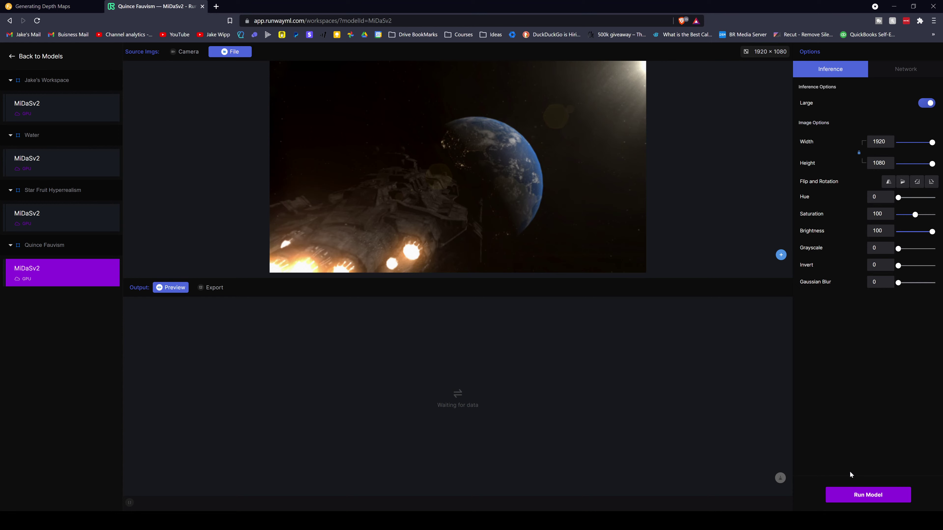
click(852, 496)
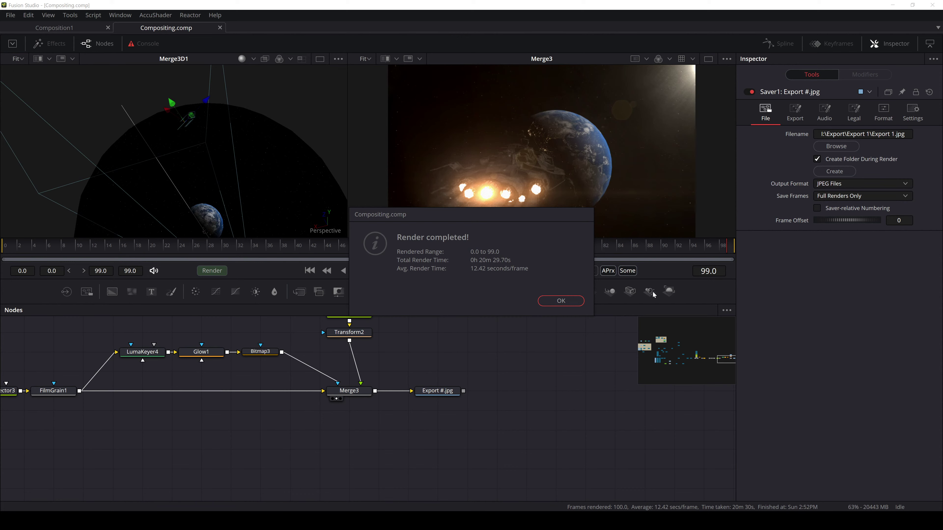
Dismiss Fusion Studio's render report, then switch to DaVinci Resolve's Edit page and delete the existing clip from Timeline 1
click(570, 301)
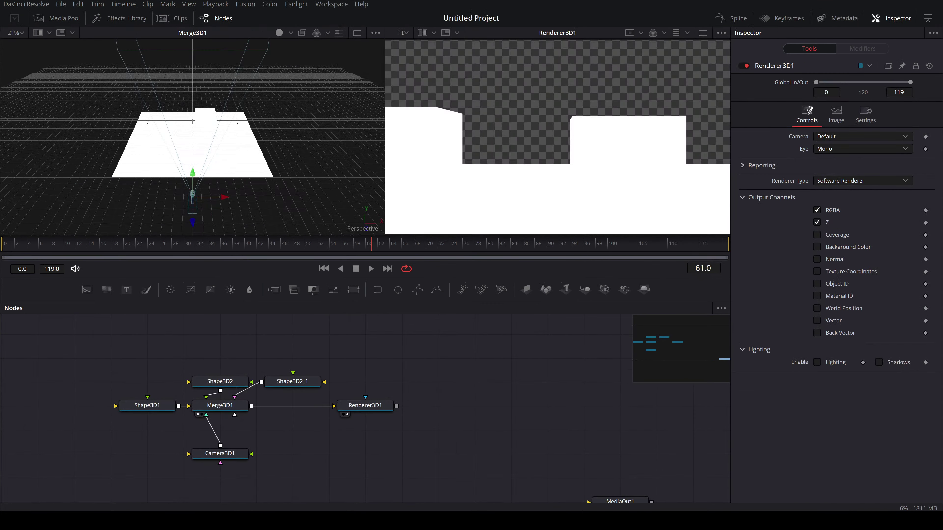
key(shift+4)
drag(521, 385, 410, 419)
key(Delete)
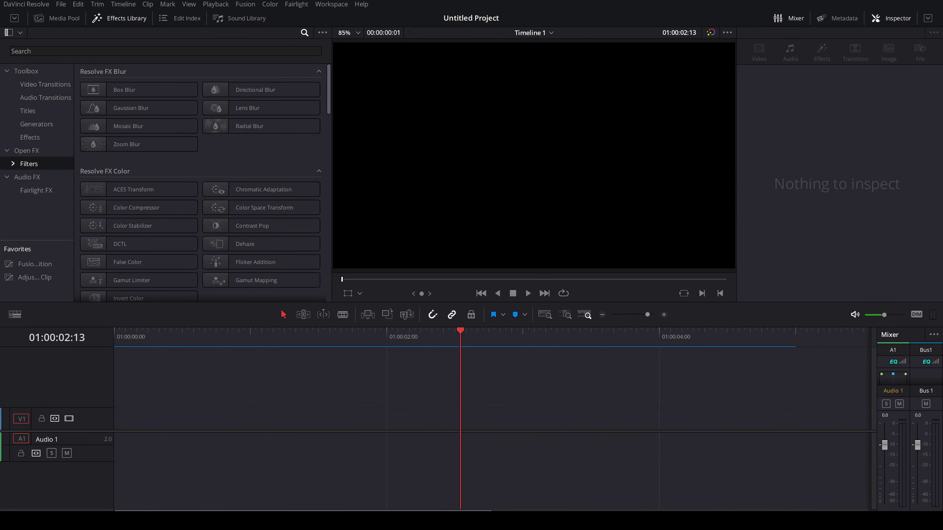
Place the Export [0-99].jpg sequence at the start of track V1 and play it from the beginning
drag(940, 314, 126, 416)
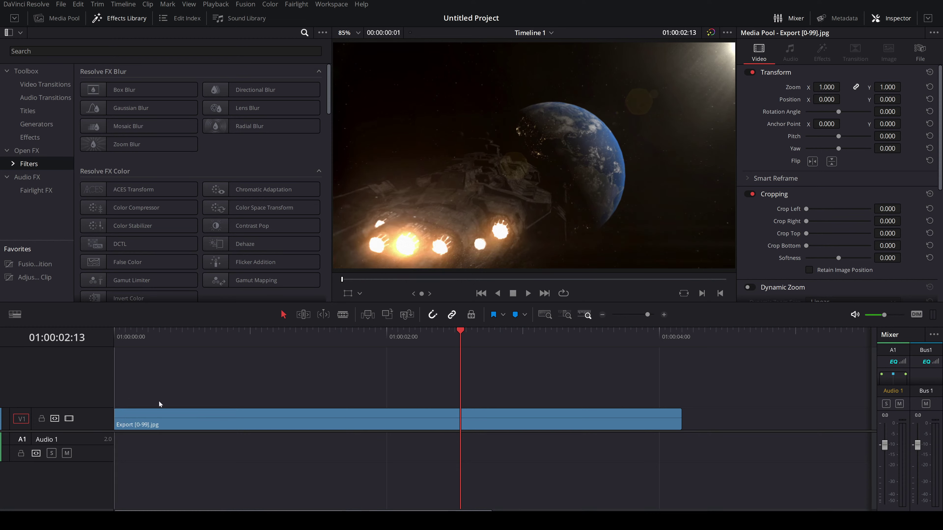
key(Home)
key(space)
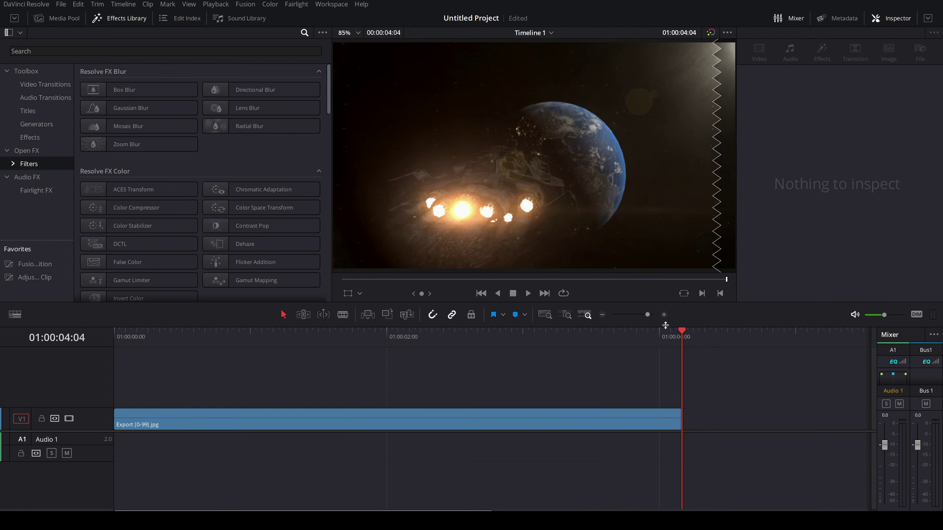
Replay the Export [0-99].jpg clip in Timeline 1 from its beginning twice
drag(665, 325, 1, 375)
key(space)
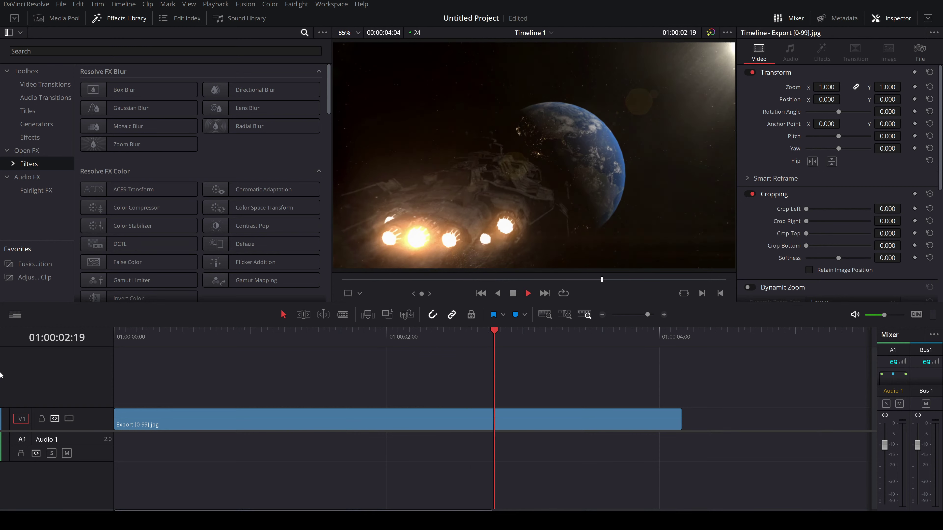
key(space)
drag(599, 345, 2, 404)
key(space)
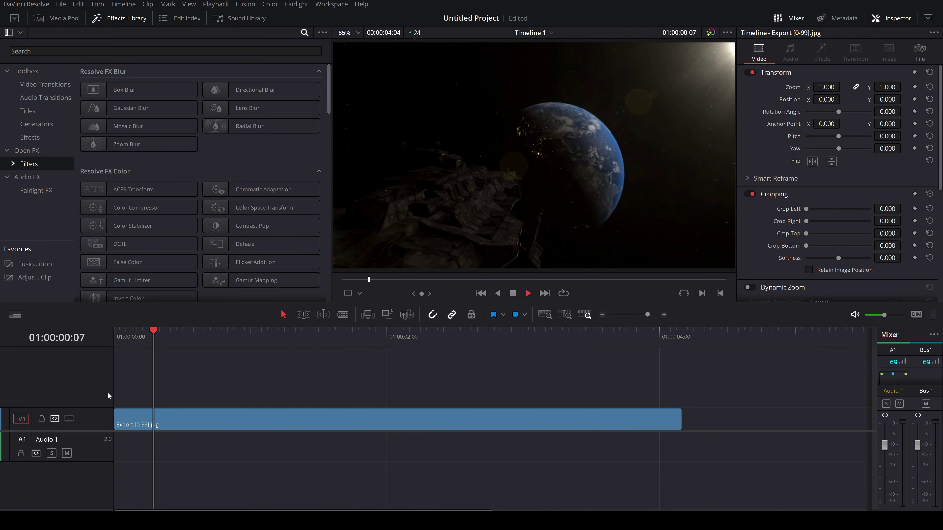
Review the Export [0-99].jpg source clip in looped playback and stop it
key(q)
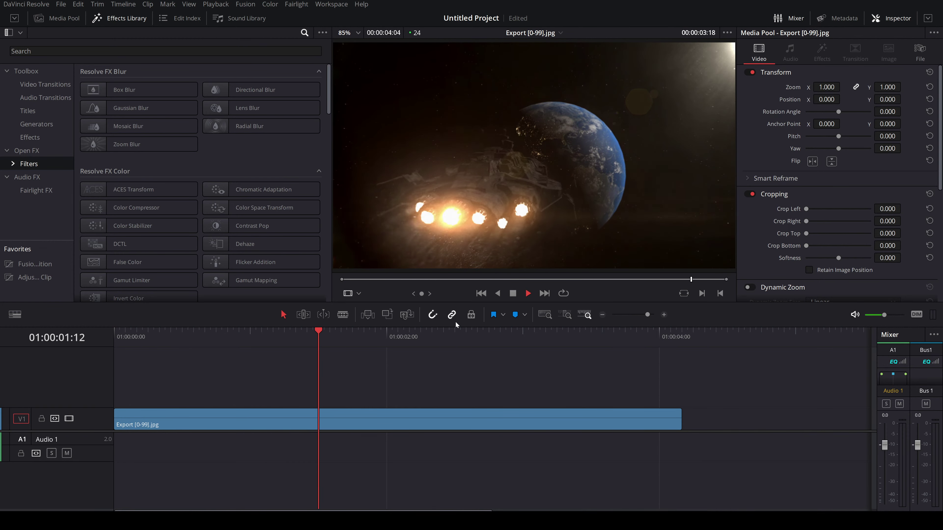
click(563, 293)
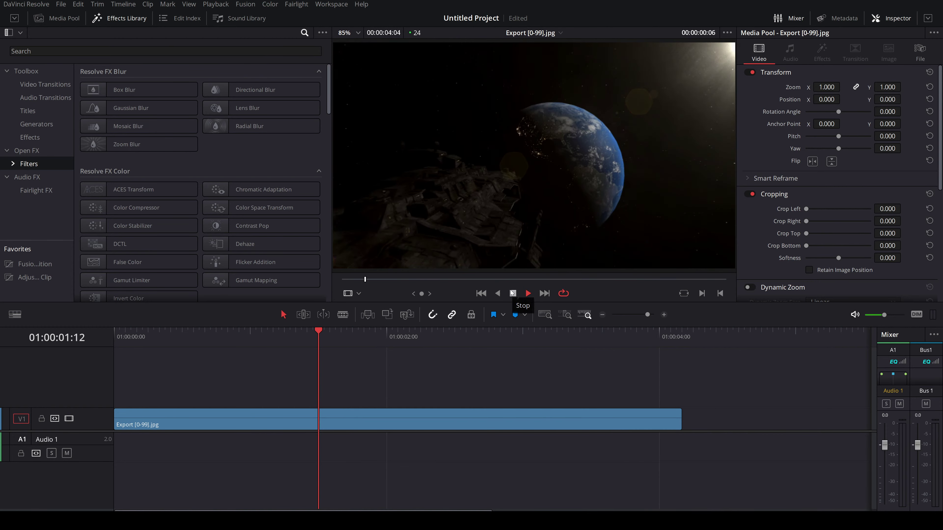
click(512, 293)
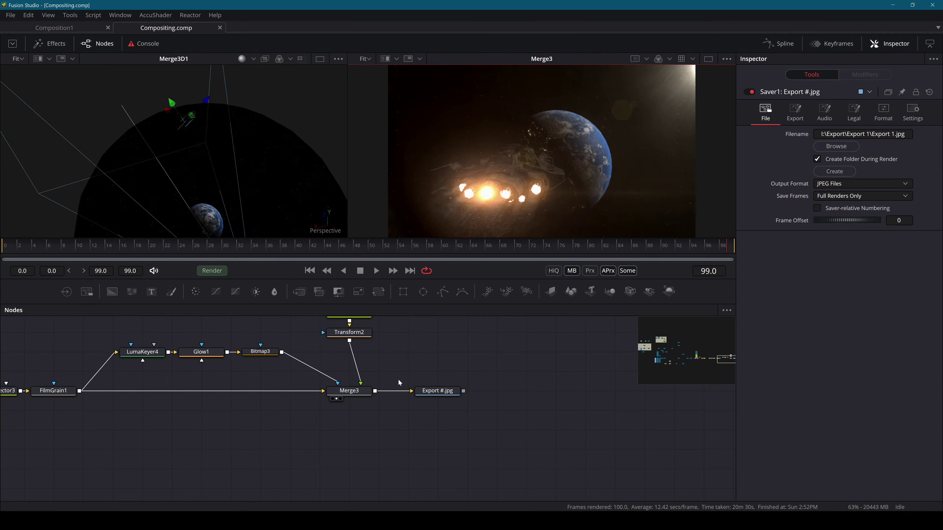
Switch to Fusion Studio and set the Merge3 node's Blend to 0.189
click(348, 391)
scroll(435, 382, up, 2)
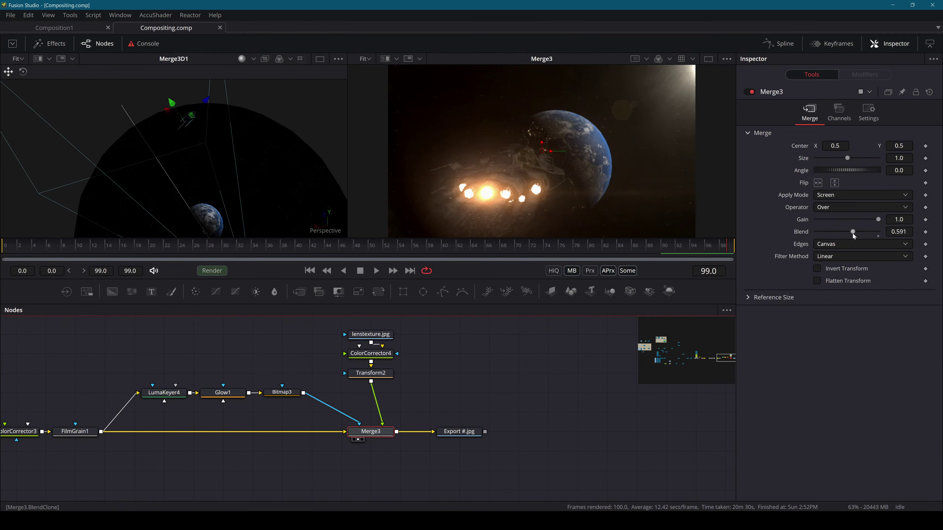
drag(852, 234, 828, 241)
scroll(547, 188, up, 3)
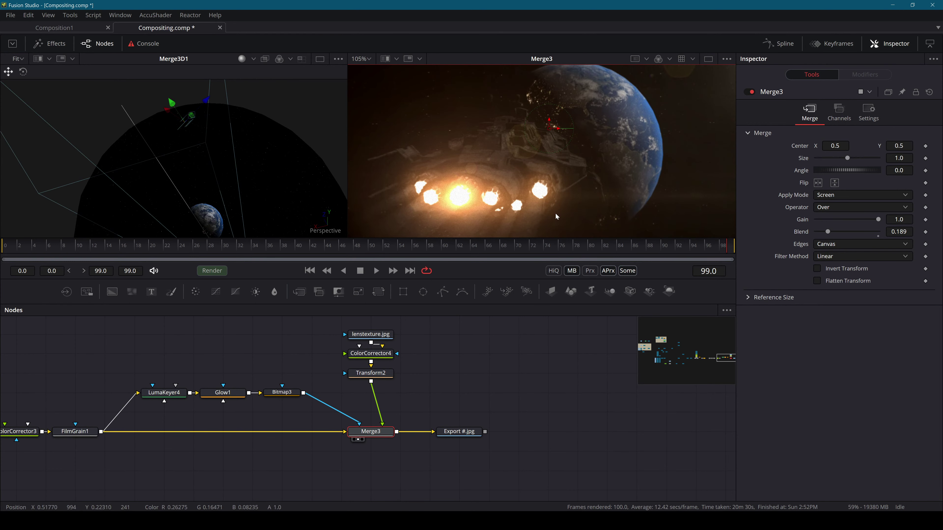
scroll(555, 213, down, 2)
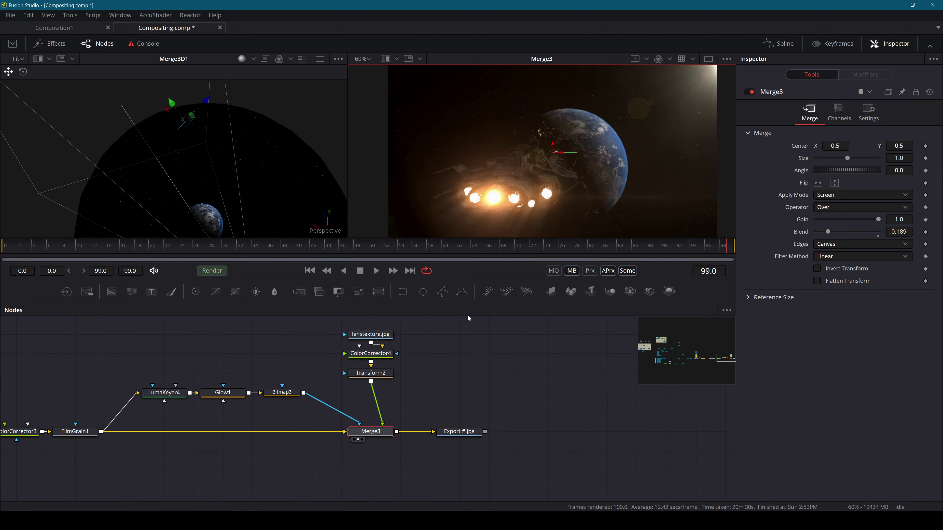
Turn off Motion Blur in the settings of the Renderer3D1 node
drag(242, 406, 546, 385)
drag(146, 399, 502, 407)
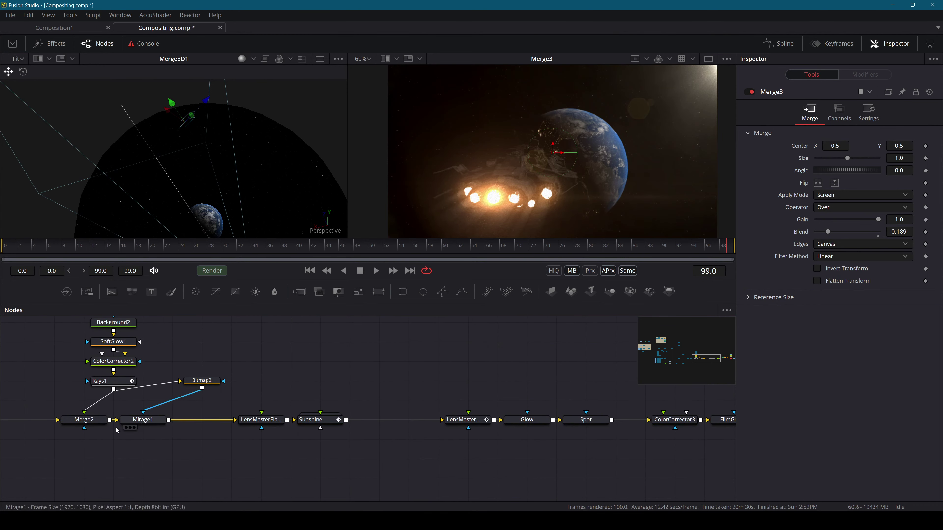
drag(198, 425, 666, 444)
click(435, 437)
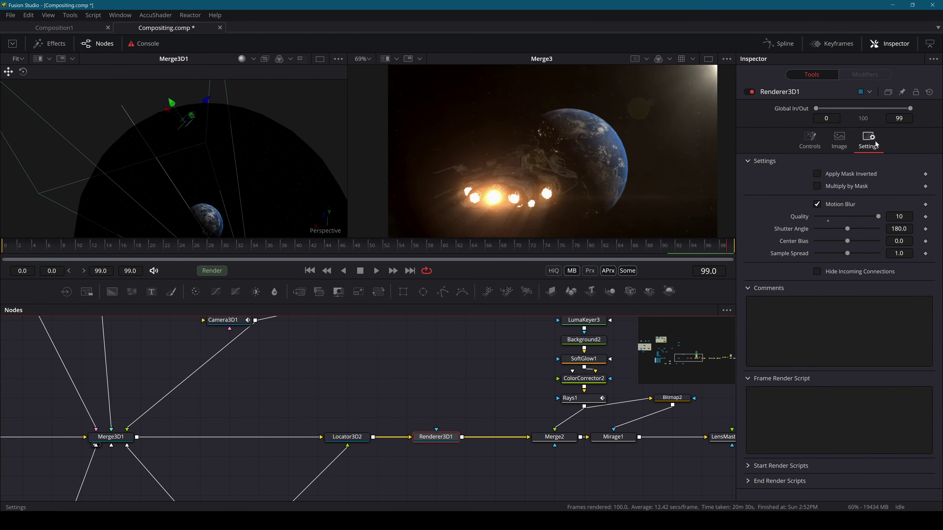
click(830, 203)
Browse for a new output location for the Export #.jpg saver and create and open a folder named Export 2 inside Export
drag(675, 348, 275, 366)
drag(511, 336, 208, 341)
drag(568, 360, 195, 340)
click(491, 439)
click(836, 146)
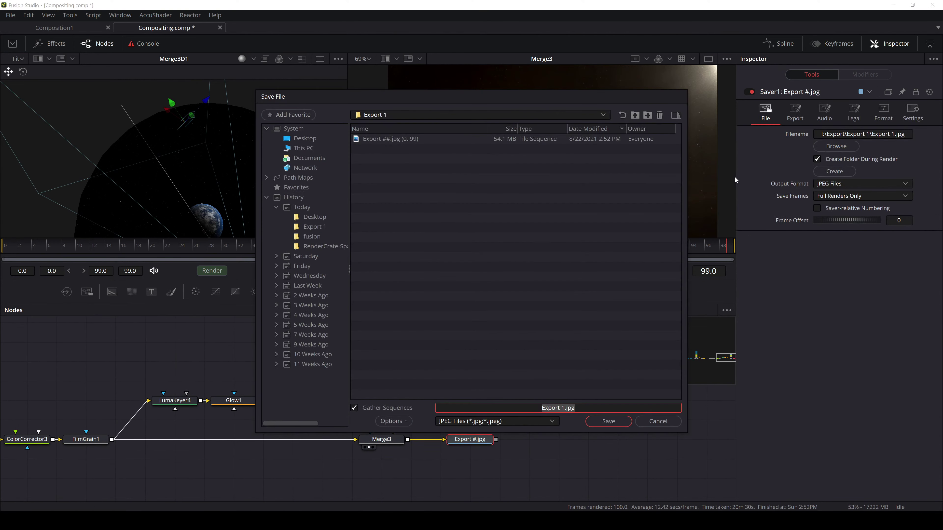
click(634, 115)
click(647, 114)
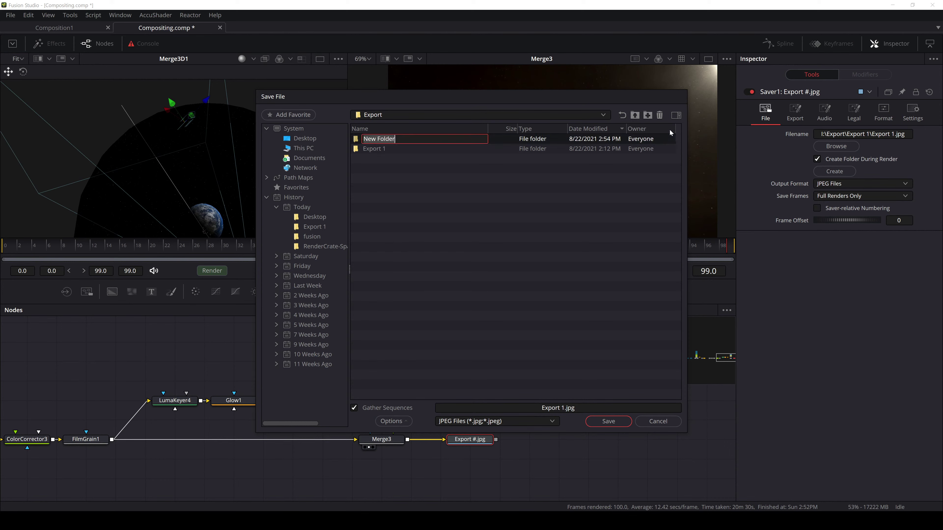
text(Export 2)
click(259, 53)
double_click(397, 141)
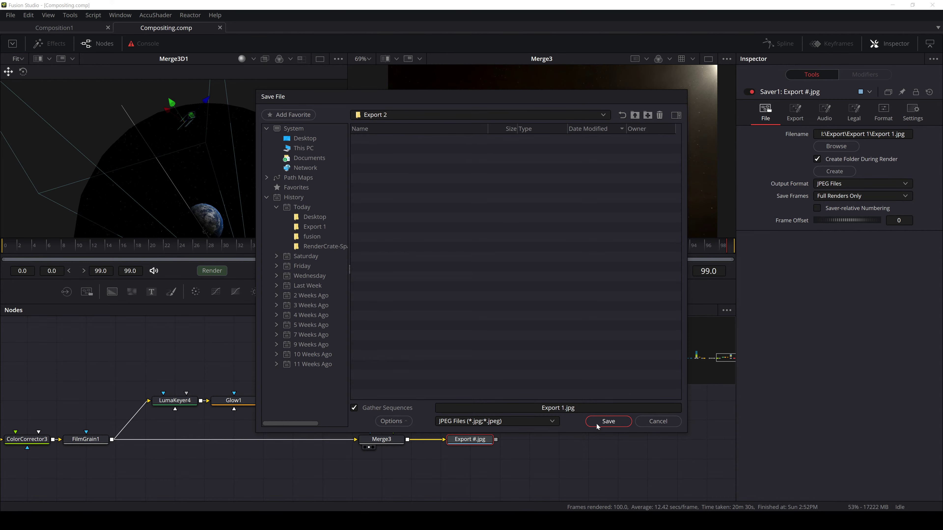
Set the saver's output file name to Export 2.jpg and start rendering the composition
click(565, 408)
key(BackSpace)
text(2)
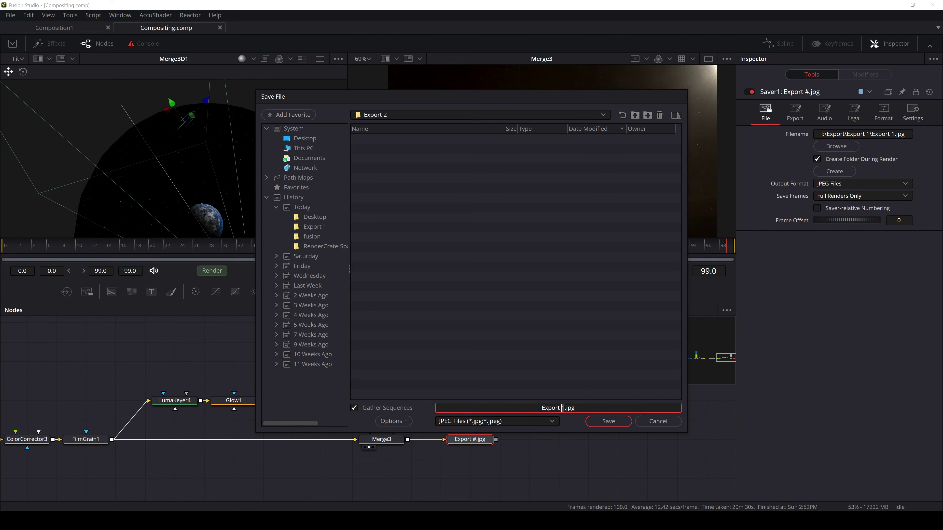
click(608, 421)
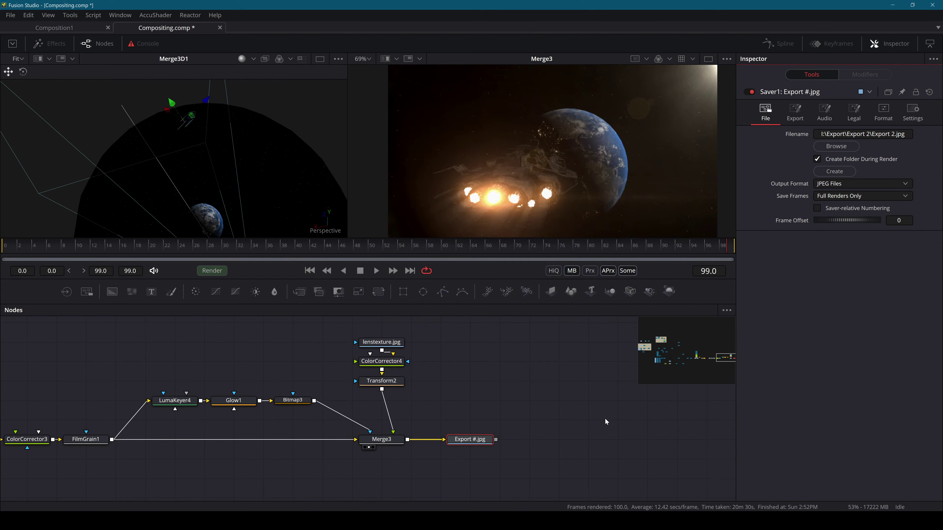
click(212, 270)
click(531, 344)
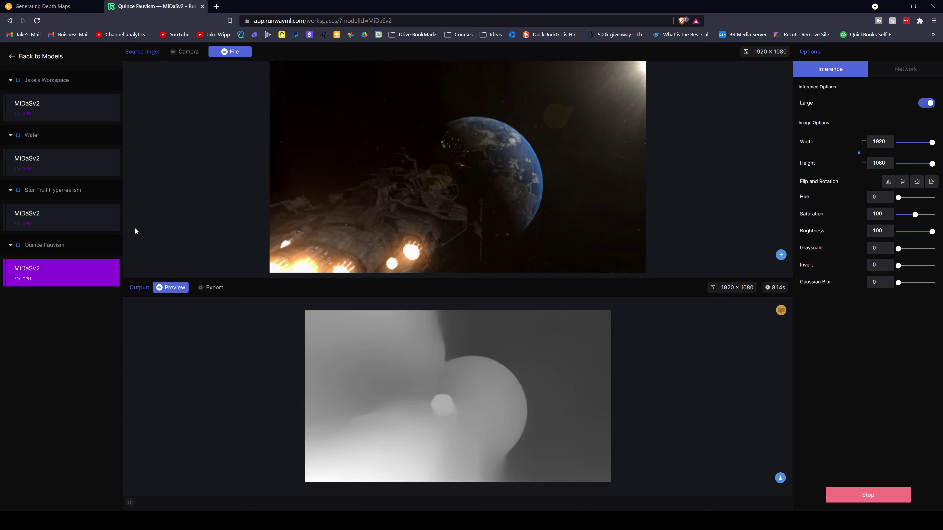
In the browser, leave Runway's MiDaSv2 workspace, view the Sequel video projects, and close the browser
click(36, 56)
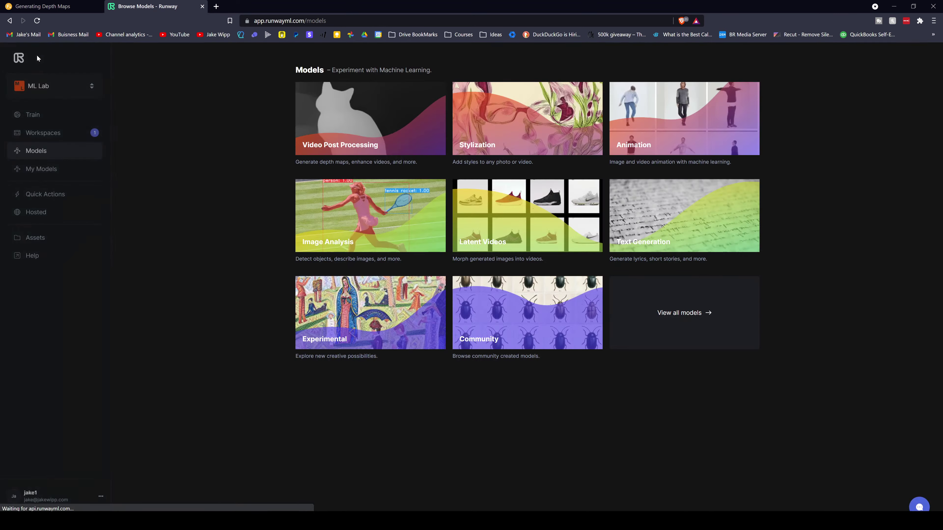
click(48, 92)
click(39, 131)
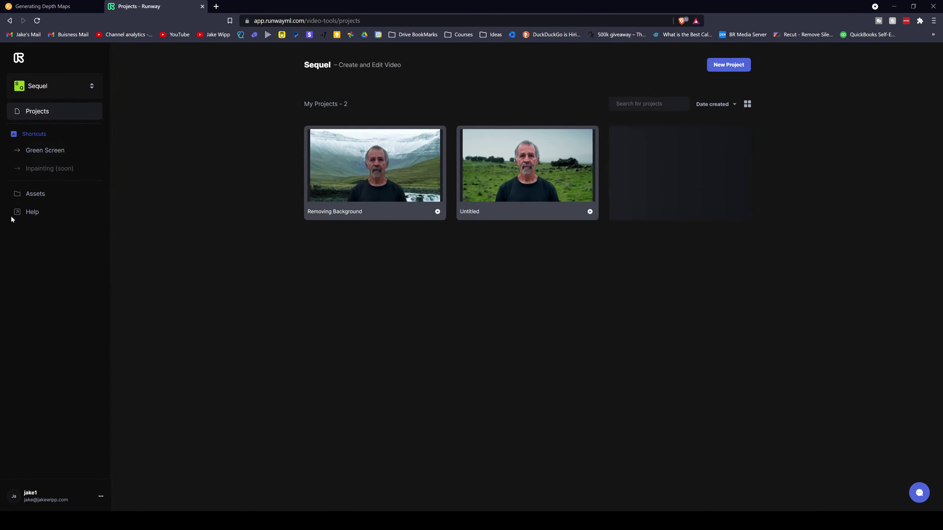
key(ctrl+w)
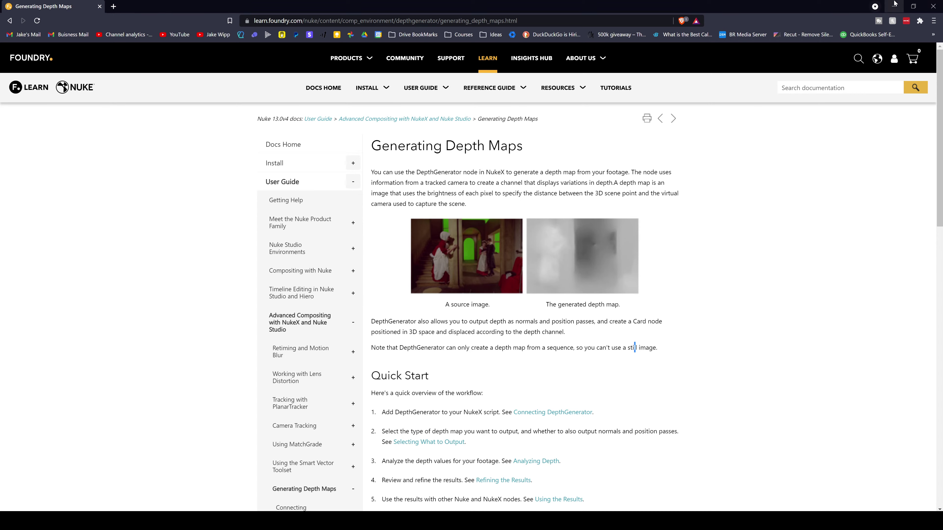
click(934, 5)
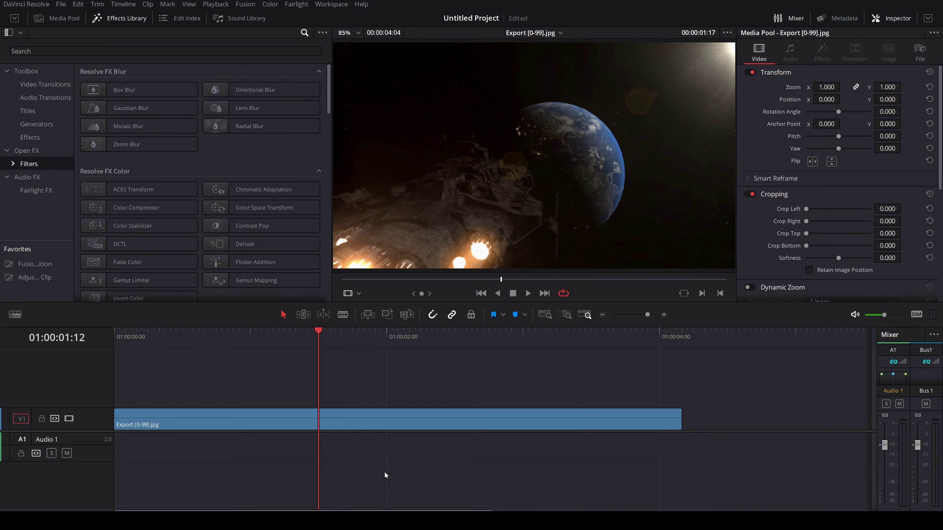
In DaVinci Resolve, place a Fusion Composition above the Export [0-99].jpg clip and open it on the Fusion page
drag(38, 265, 275, 396)
key(shift+5)
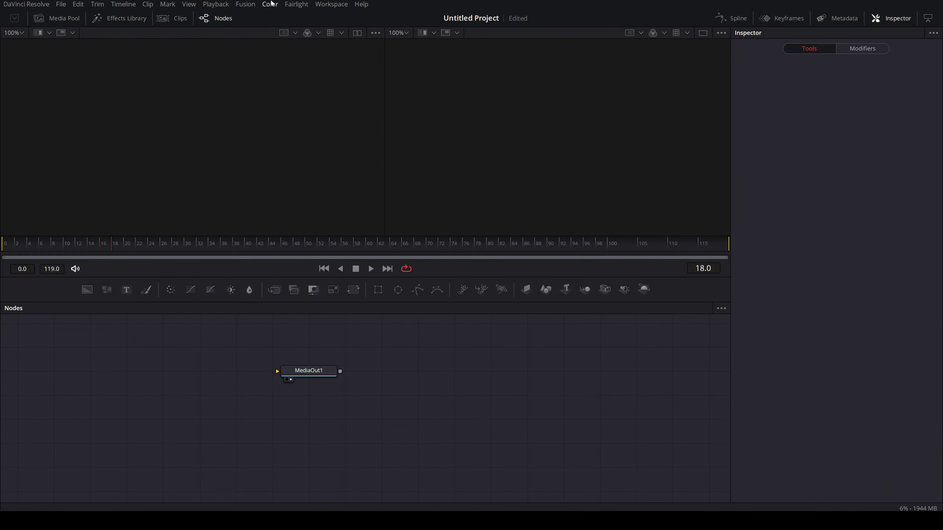
Open the Reactor package manager from Resolve's scripts and search it for "convert"
click(331, 4)
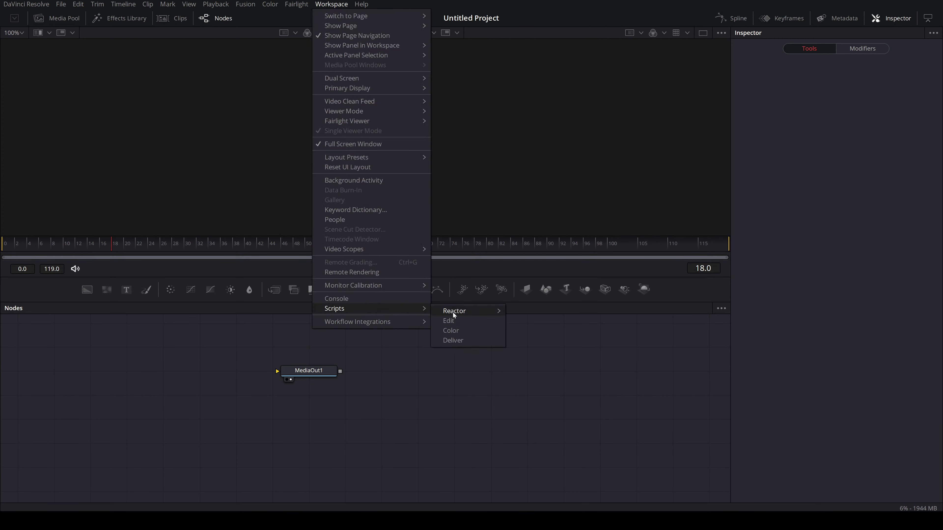
click(549, 342)
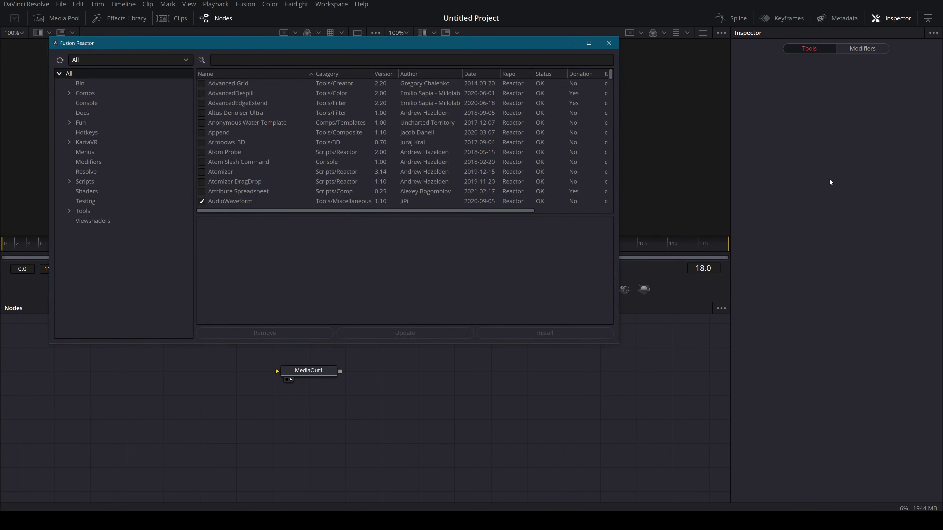
click(237, 60)
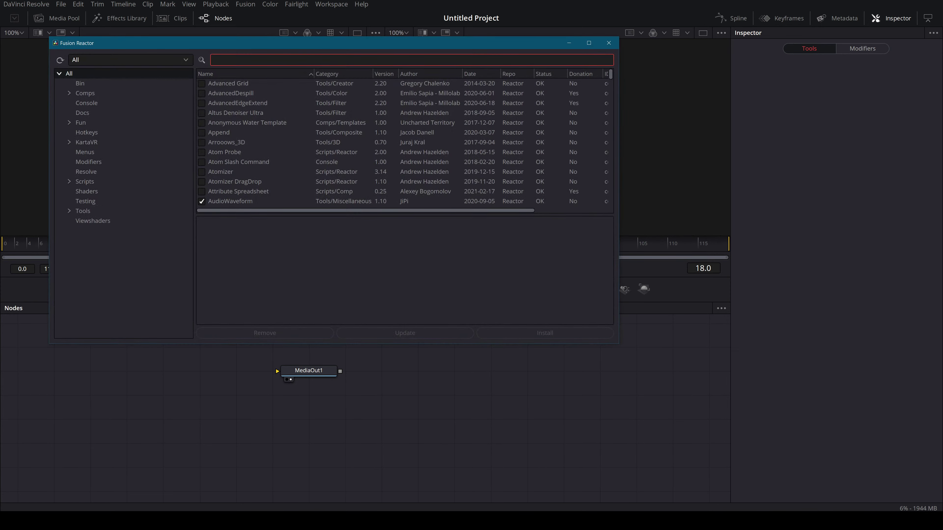
text(zconve)
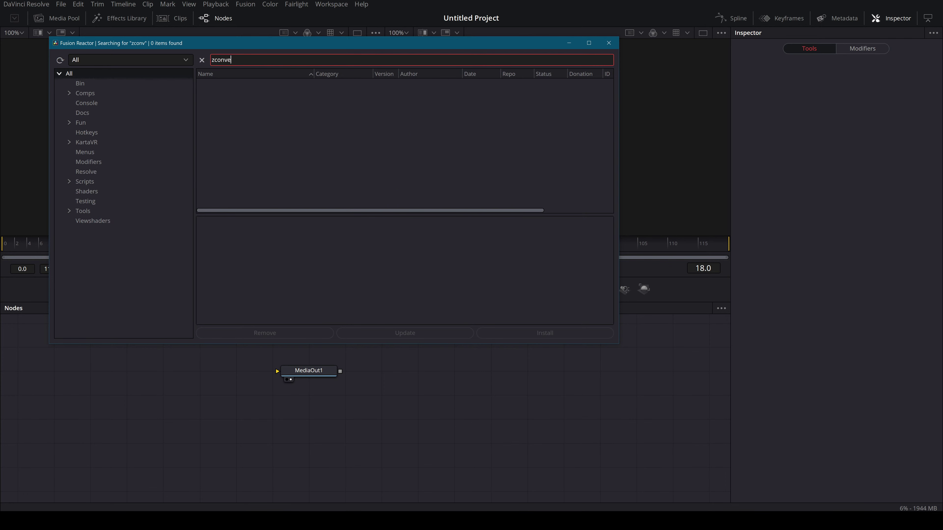
key(BackSpace)
key(BackSpace)
key(BackSpace)
text(conve)
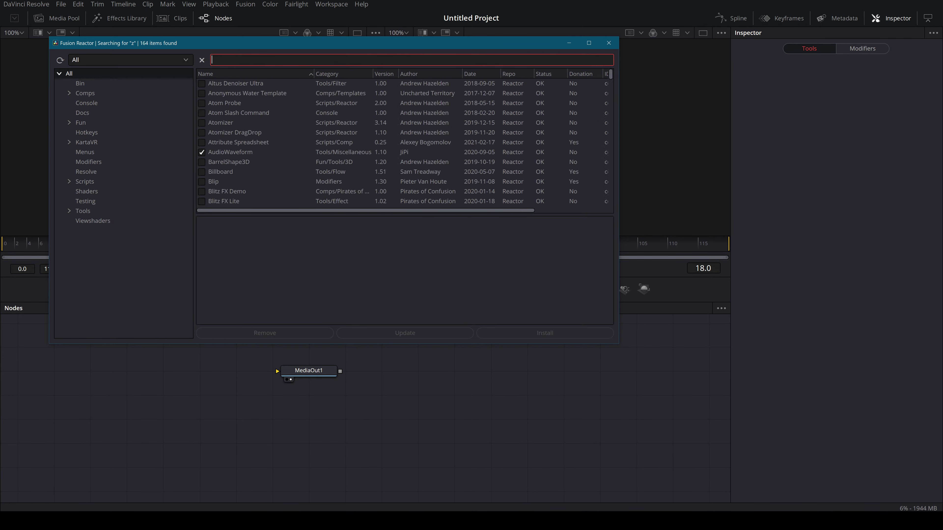
text(rt)
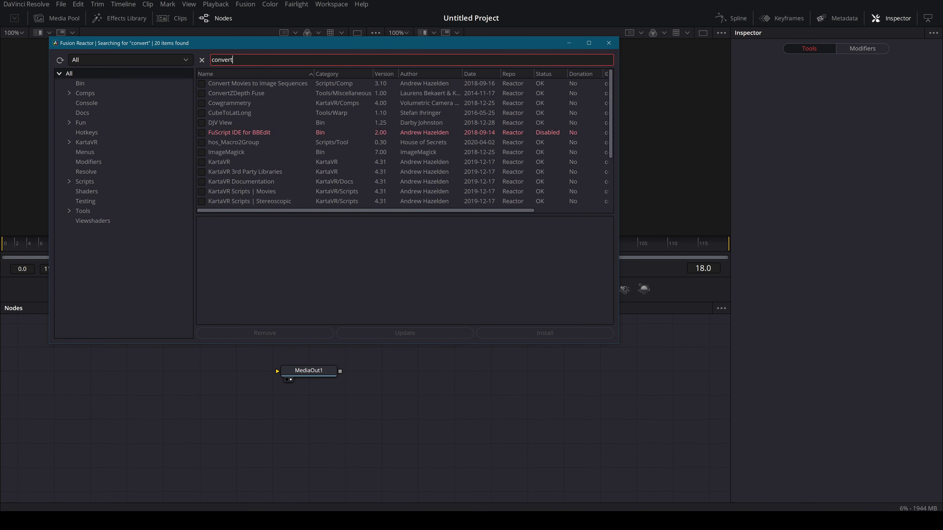
Review the ConvertZDepth Fuse description, install the package, and close Reactor
click(245, 93)
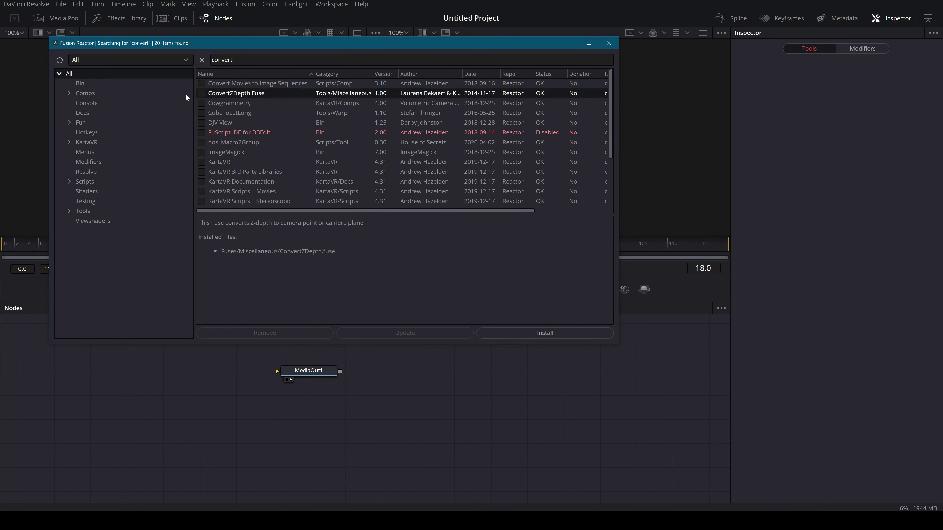
drag(265, 222, 356, 223)
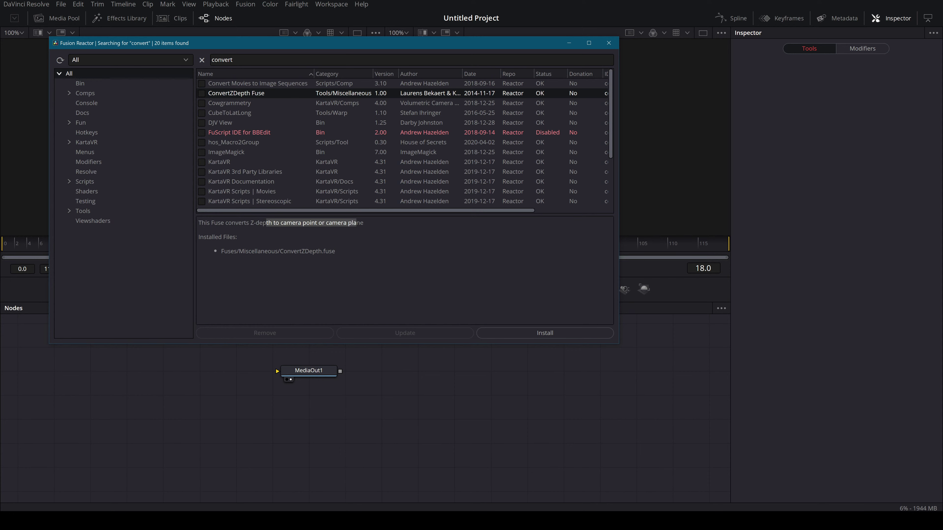
click(356, 225)
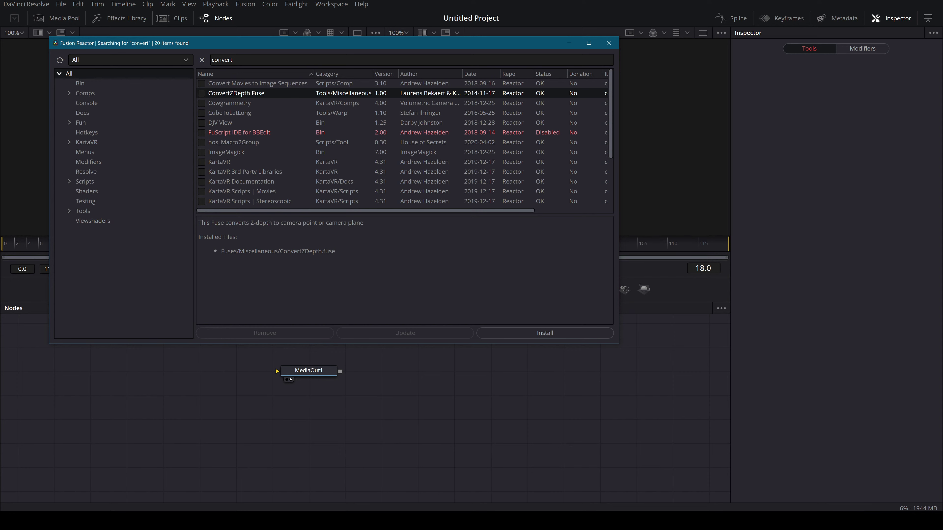
click(202, 92)
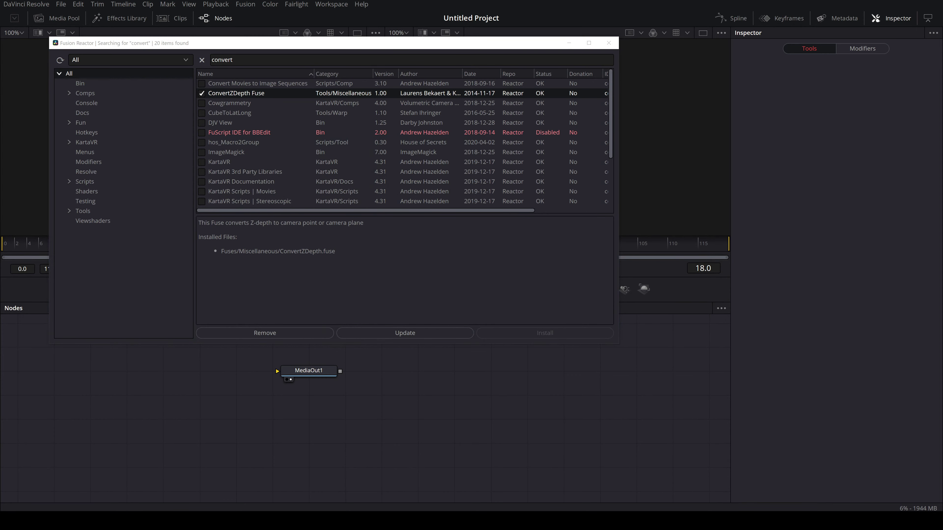
click(613, 43)
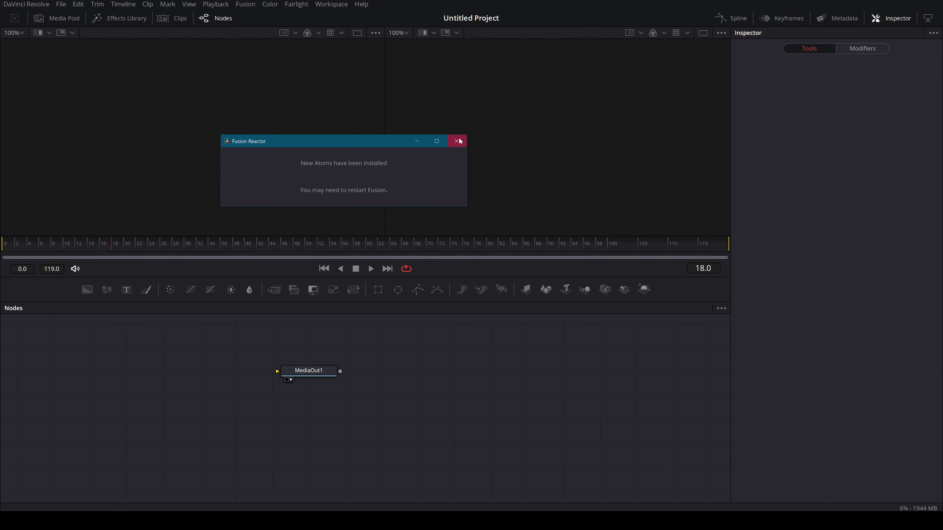
Quit DaVinci Resolve without saving the changes to the untitled project
click(26, 4)
click(77, 66)
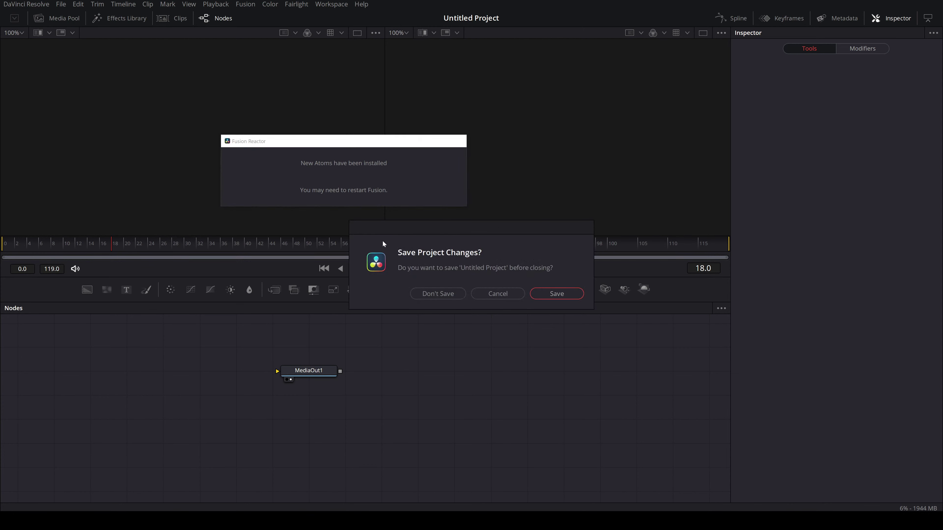
click(445, 295)
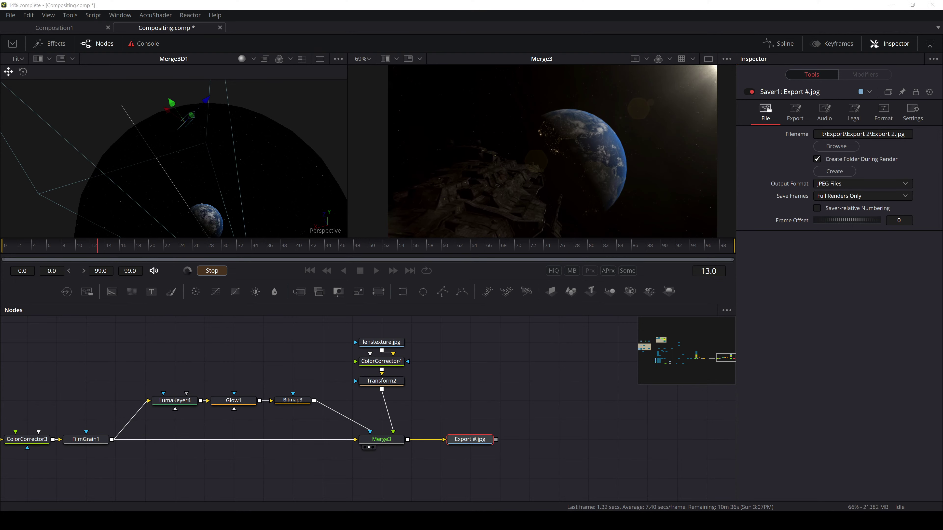
Switch to the restarted DaVinci Resolve, add a Fusion Composition at the timeline start and open it on the Fusion page
key(alt+Tab)
key(super+Down)
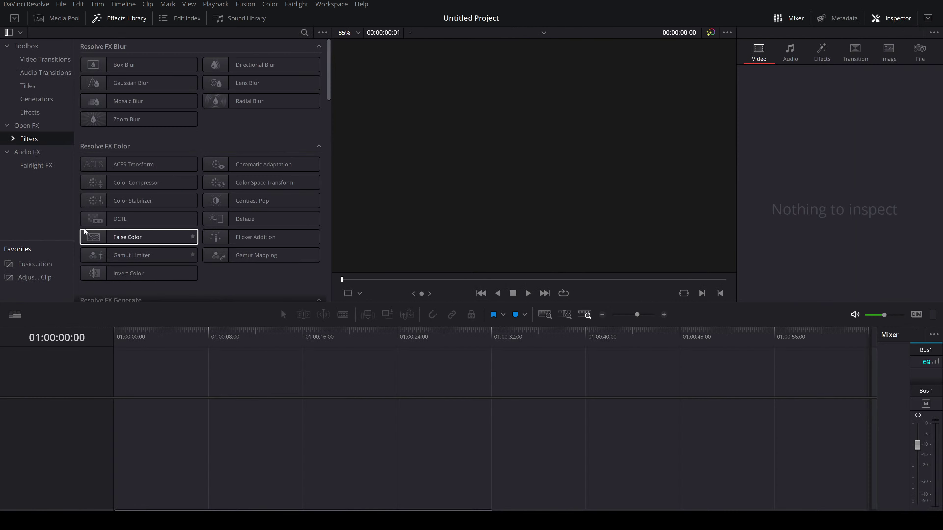
drag(34, 263, 171, 404)
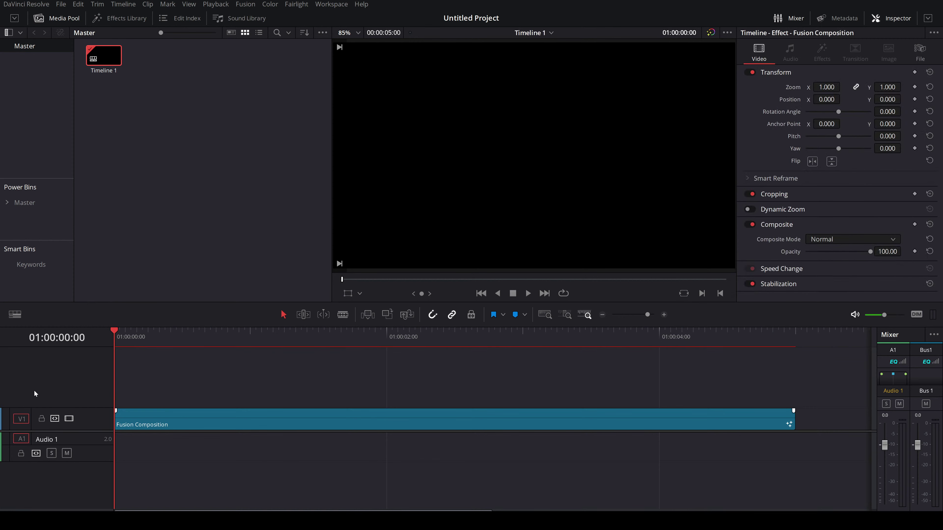
click(473, 511)
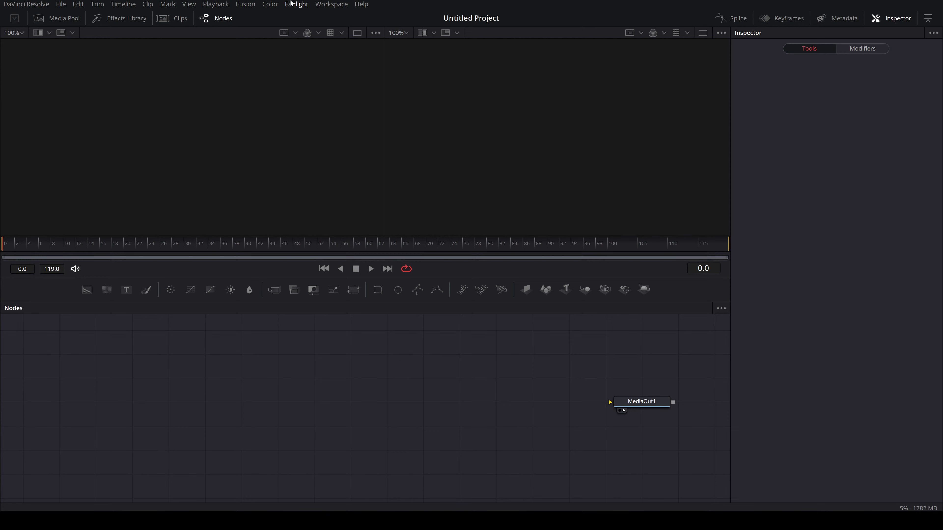
Find the ZconvertFuse tool and add it to the node graph
key(shift+space)
text(zo)
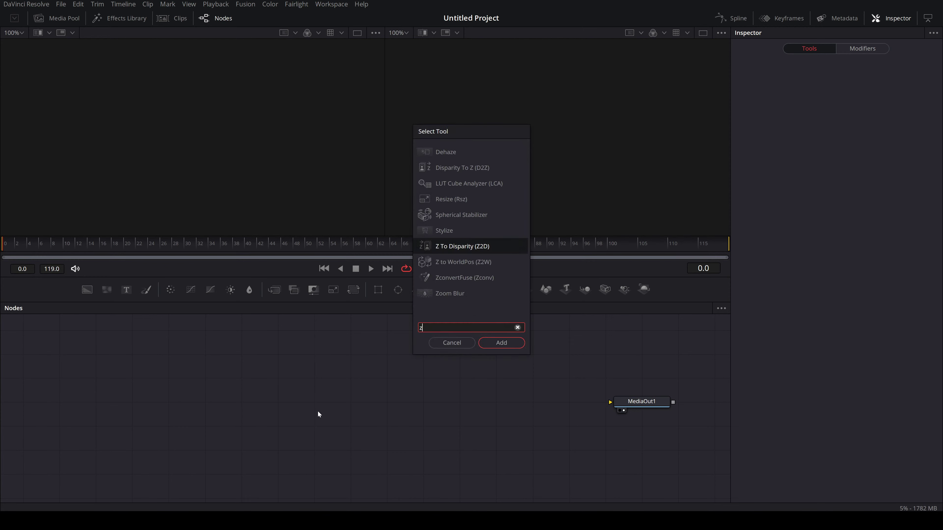
key(BackSpace)
key(BackSpace)
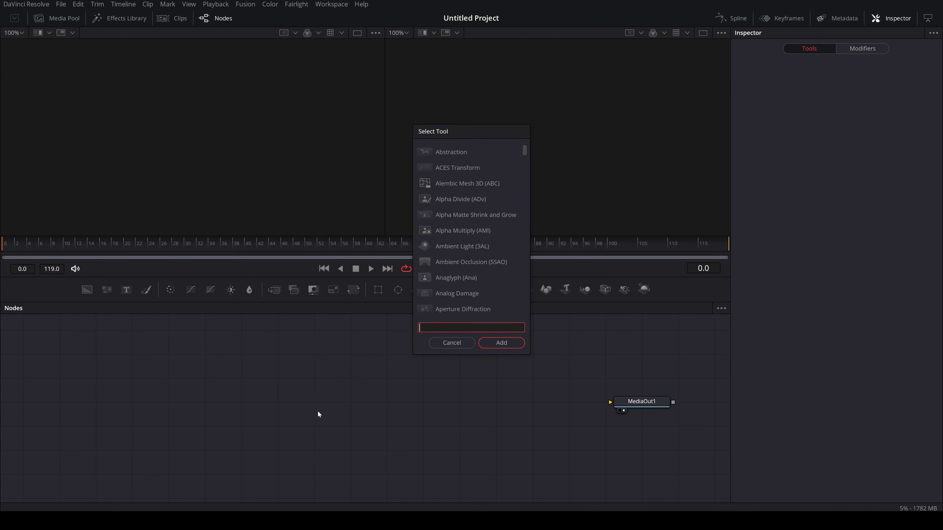
text(von)
key(BackSpace)
key(BackSpace)
key(BackSpace)
text(zcon)
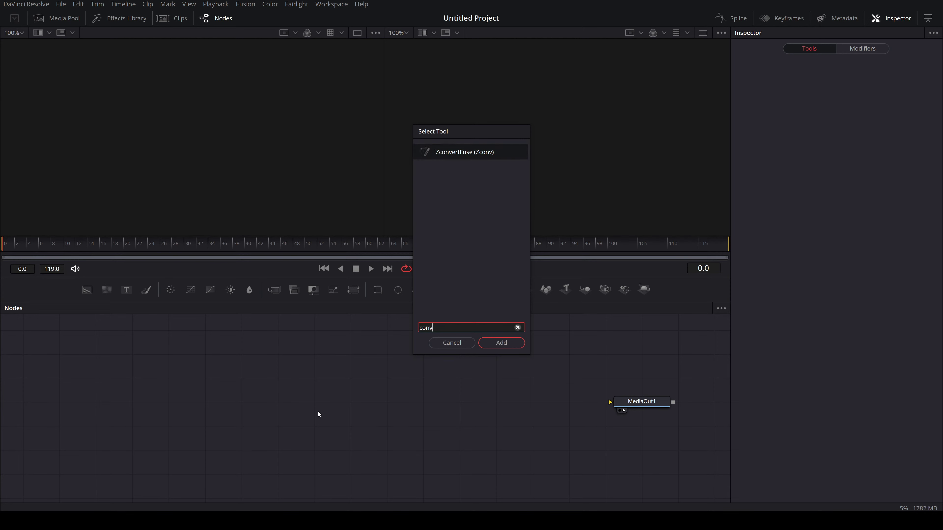
key(Return)
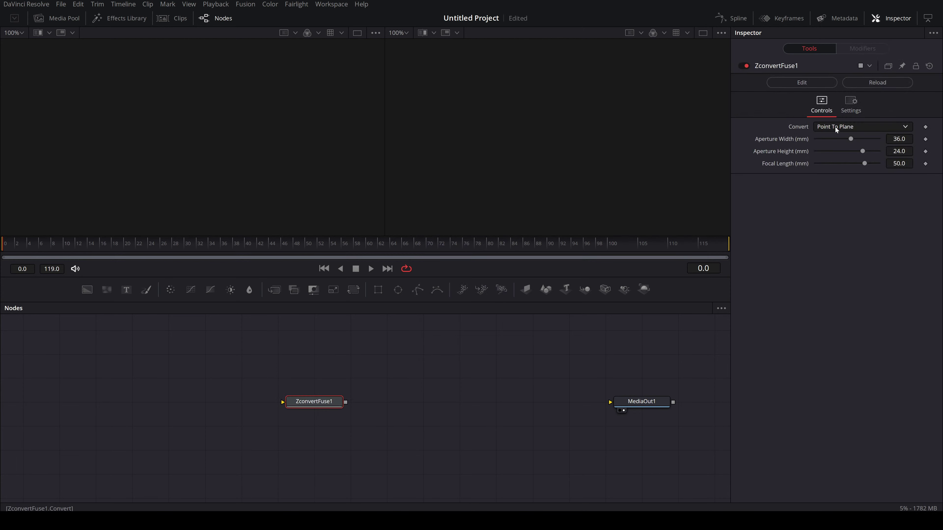
Check the ZconvertFuse node's conversion options and move the node closer to MediaOut1
click(836, 127)
click(840, 140)
drag(305, 406, 482, 412)
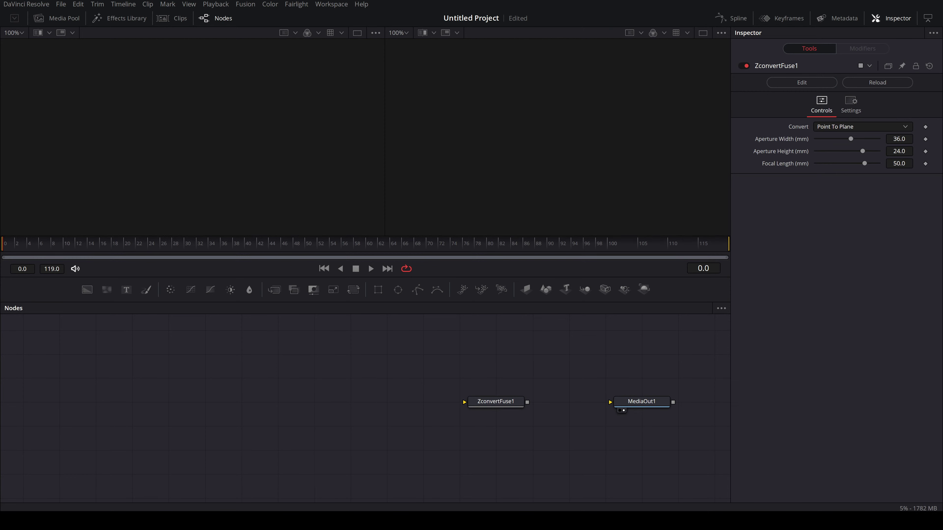
Return to the Edit page and place the 307621_Above_Buildings_City_Cambodia clip at the timeline start, over the Fusion Composition
key(shift+4)
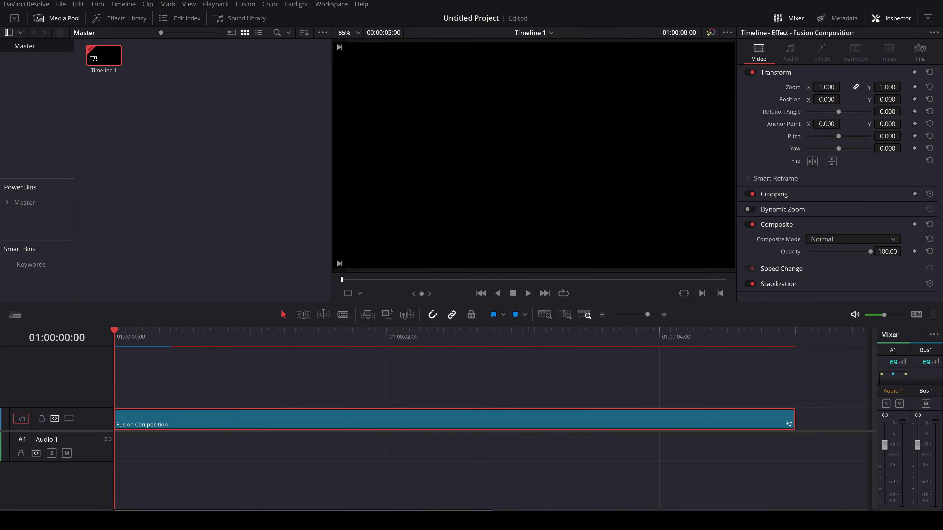
drag(513, 335, 130, 420)
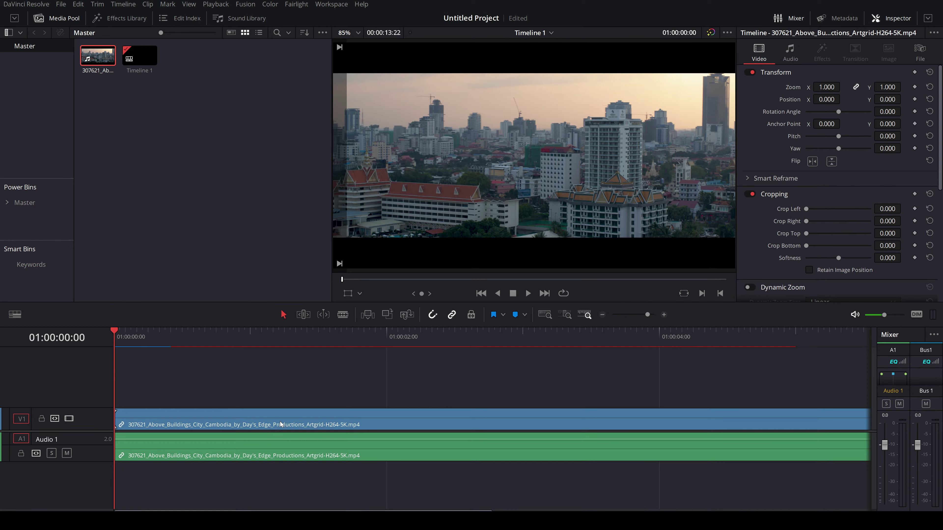
click(360, 410)
scroll(360, 410, down, 3)
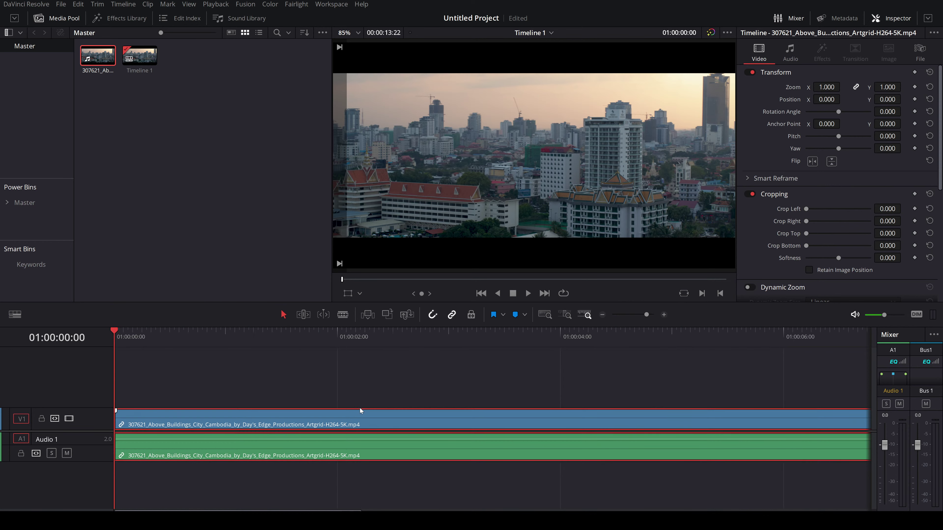
scroll(360, 410, down, 2)
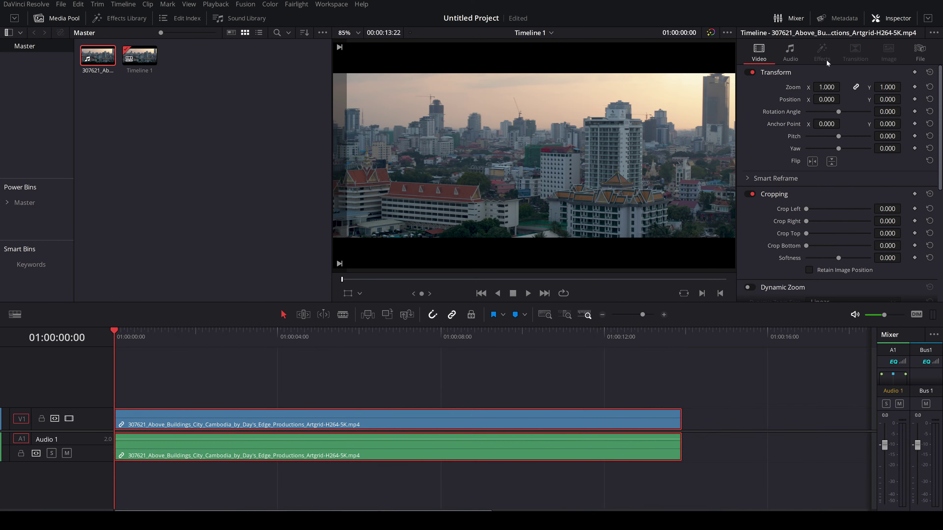
Scale the city clip's zoom to 1.400 and play it up to 01:00:02:08
drag(824, 85, 843, 87)
key(space)
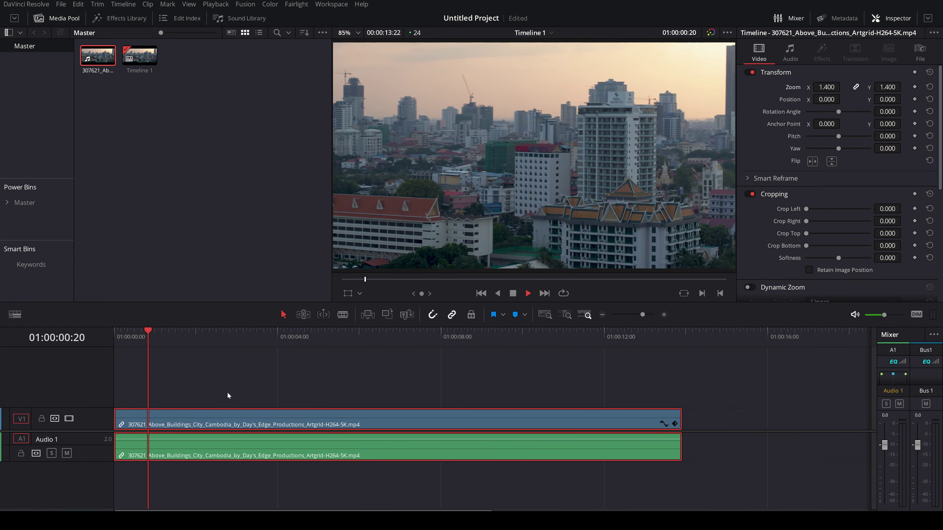
key(space)
Trim the city clip to start at 01:00:02:08 and last about 3 seconds
right_click(165, 431)
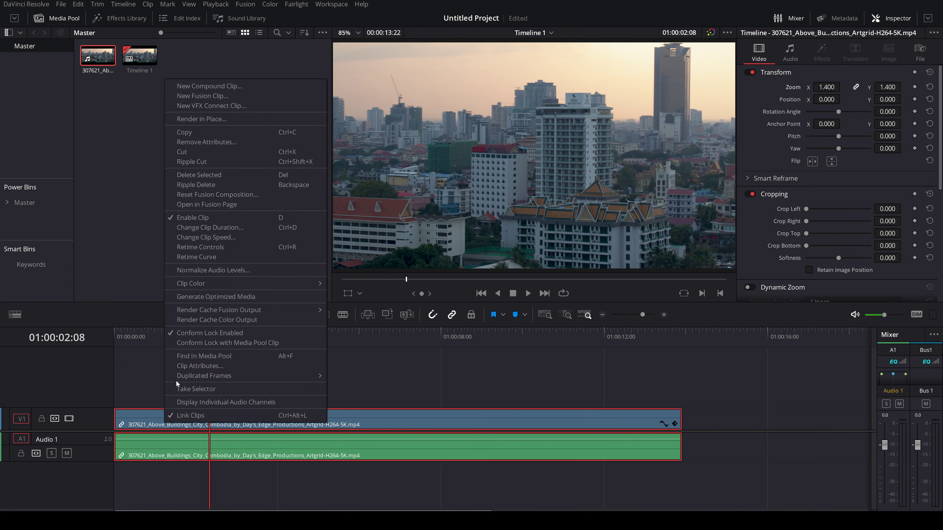
click(134, 397)
drag(116, 418, 211, 422)
drag(670, 420, 337, 420)
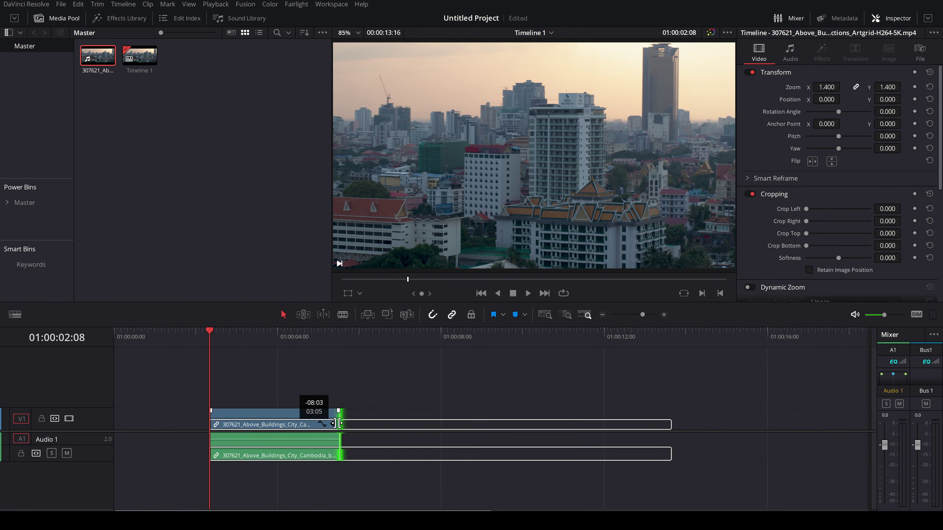
Convert the trimmed city clip into a new Fusion clip and delete its audio from the timeline
right_click(304, 420)
click(342, 93)
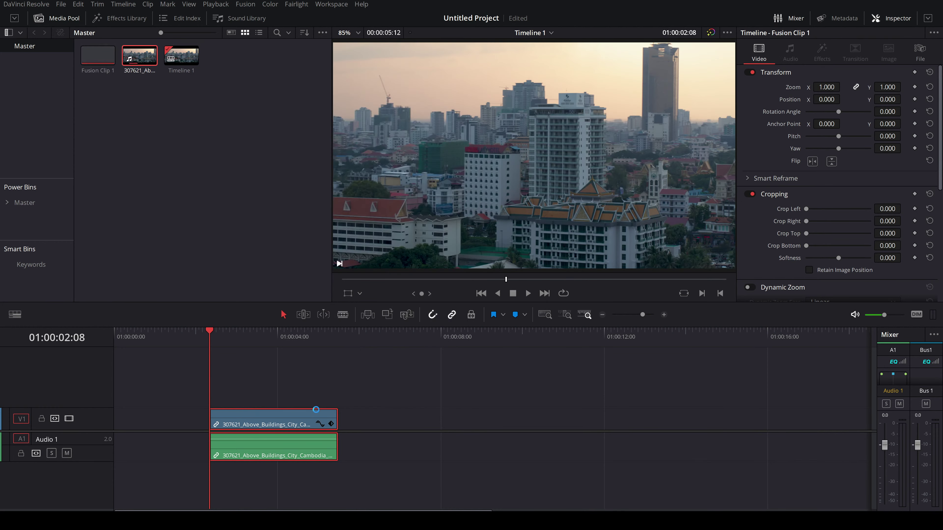
drag(393, 444, 259, 458)
key(Delete)
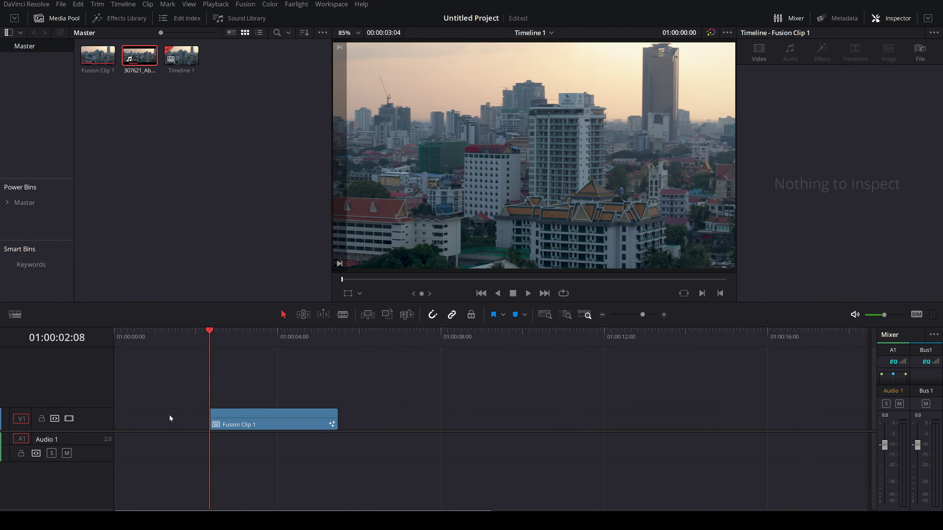
Remove the empty gap before the Fusion clip and open the clip on the Fusion page
click(171, 417)
key(Delete)
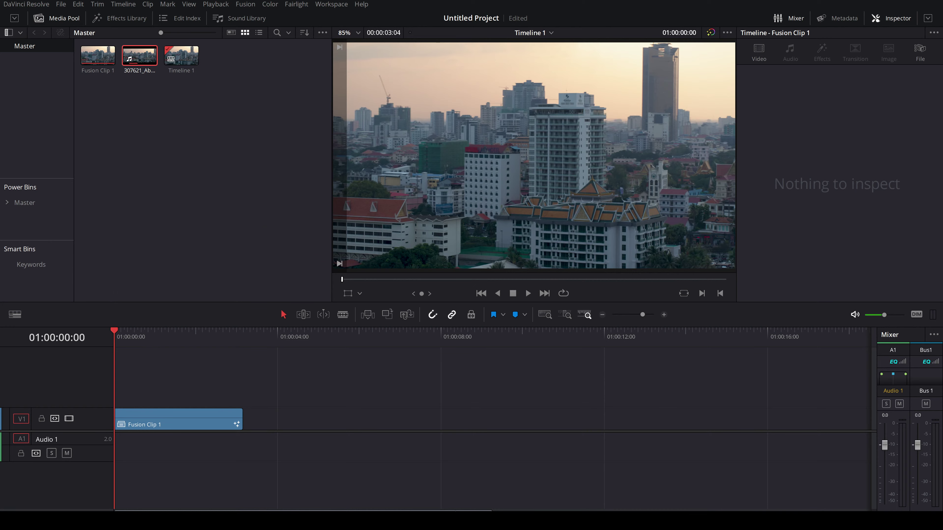
key(shift+5)
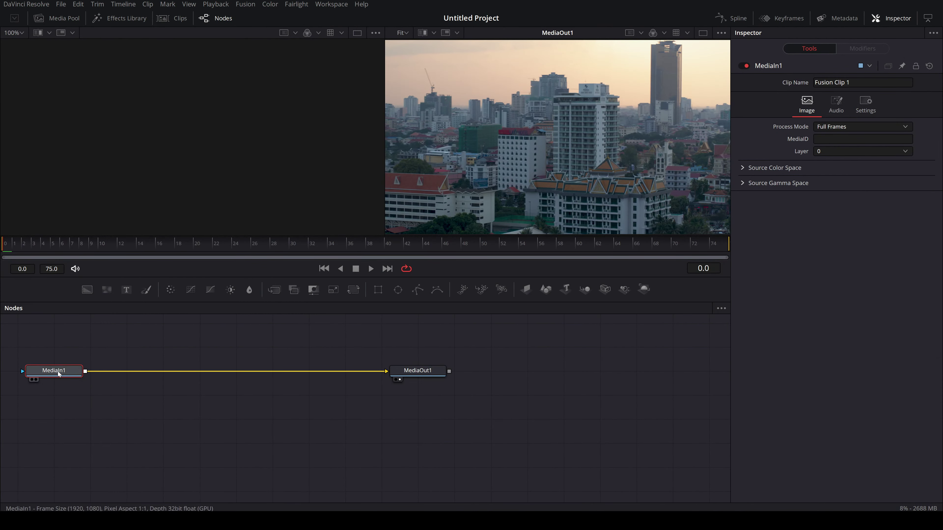
Insert a Camera Tracker node between MediaIn1 and MediaOut1
key(shift+space)
text(camera)
key(Down)
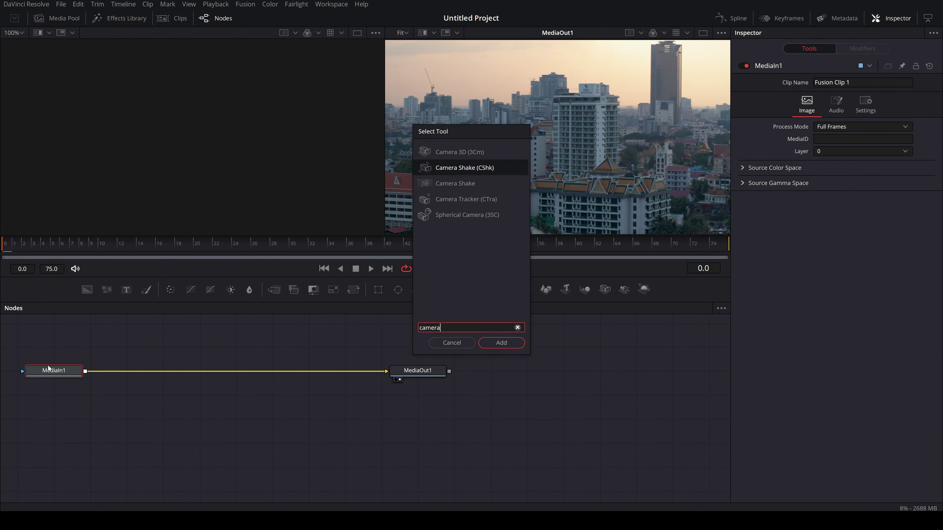
key(Down)
key(Down)
key(Down)
key(Up)
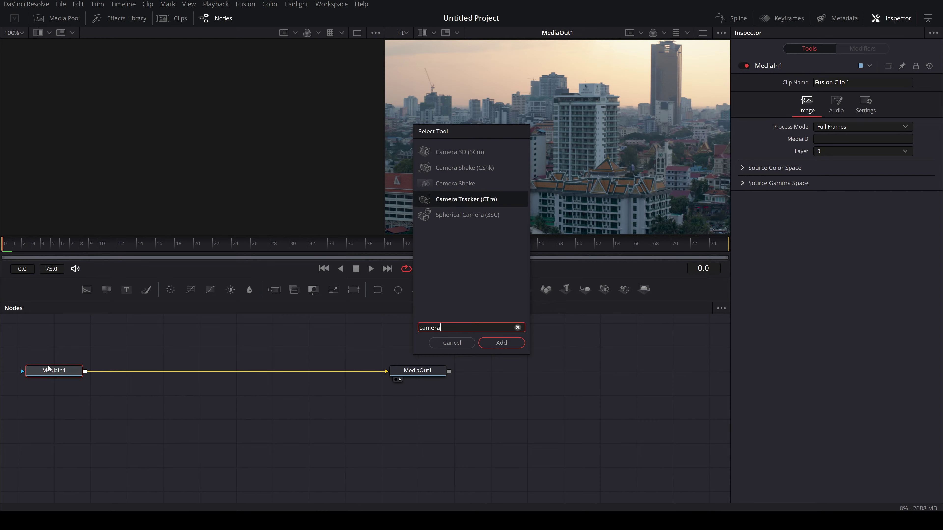
key(Return)
Save the project as Ship
key(ctrl+s)
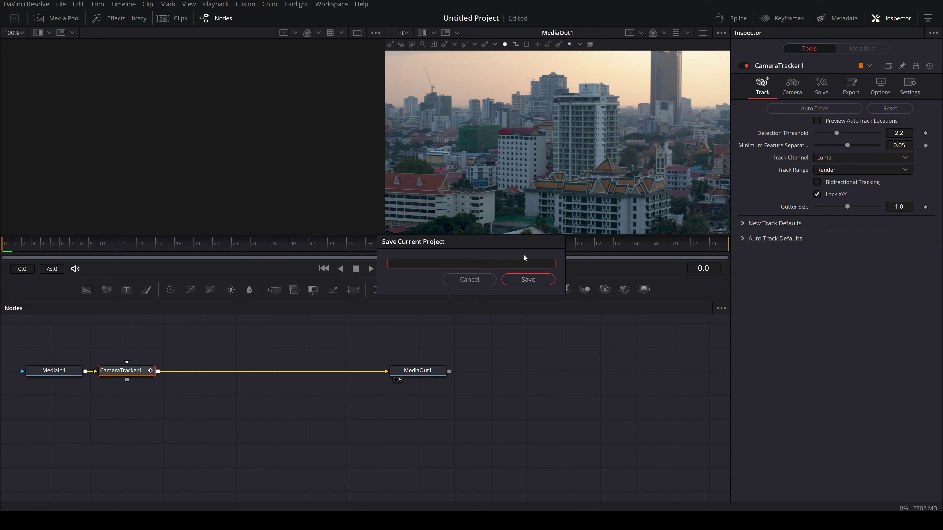
text(S)
key(BackSpace)
key(BackSpace)
text(Ship)
key(Return)
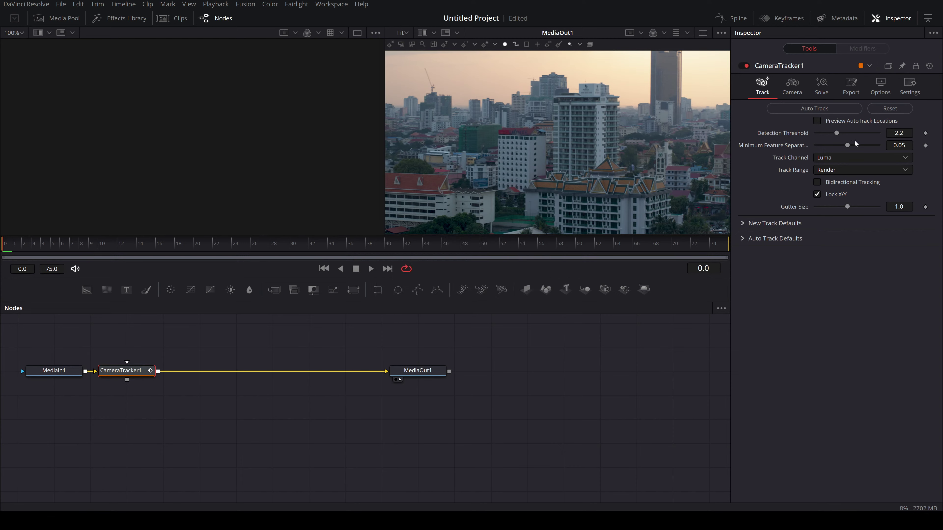
Enable Preview AutoTrack Locations, set Detection Threshold to 2.735 and Minimum Feature Separation to 0.0071, and cancel the first auto-track run
click(833, 121)
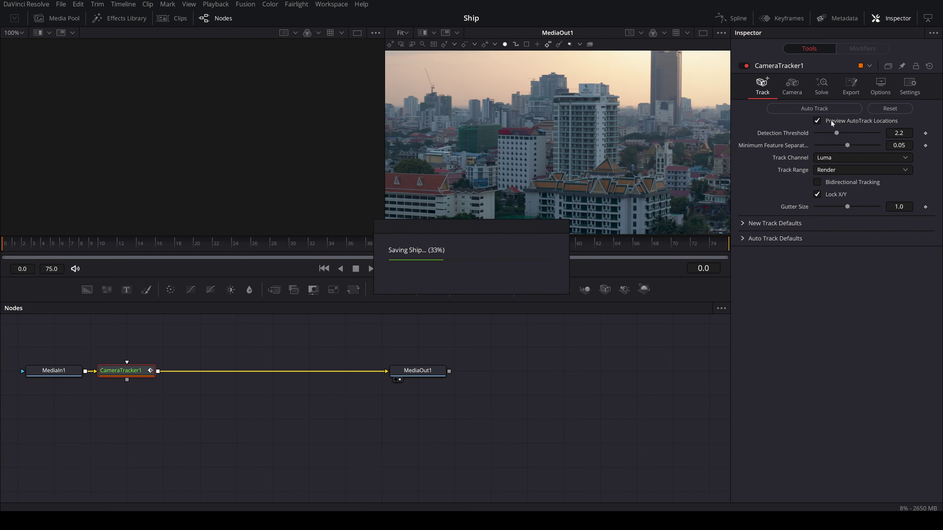
drag(840, 134, 864, 134)
click(838, 111)
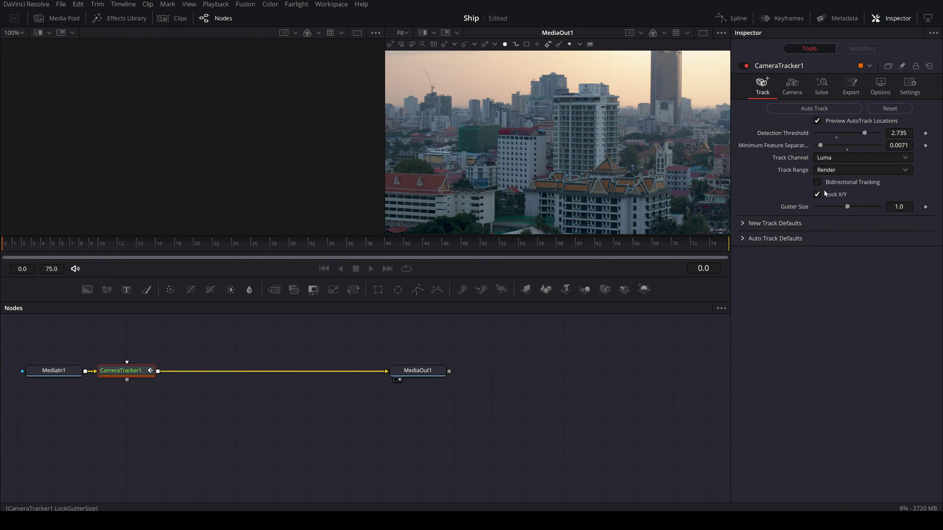
key(Escape)
click(561, 295)
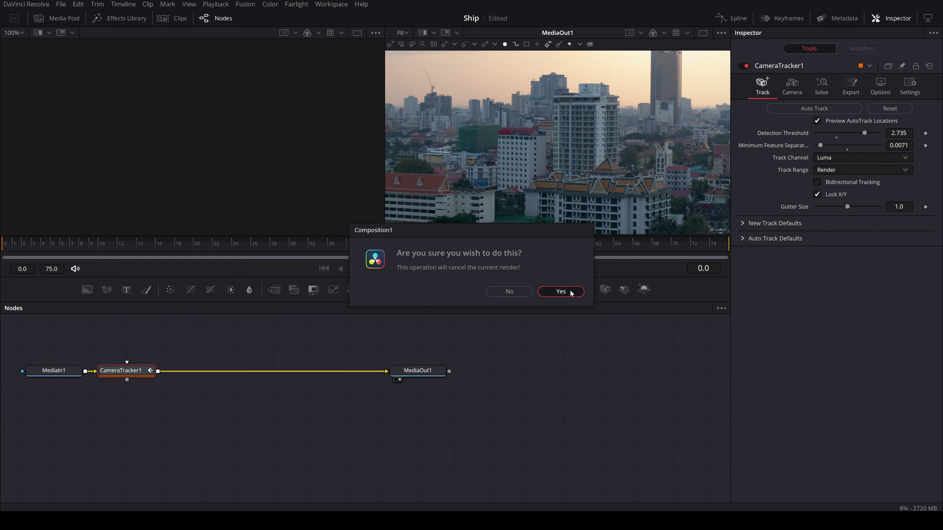
Auto-track the city clip with Bidirectional Tracking enabled and solve the camera
click(830, 183)
click(810, 108)
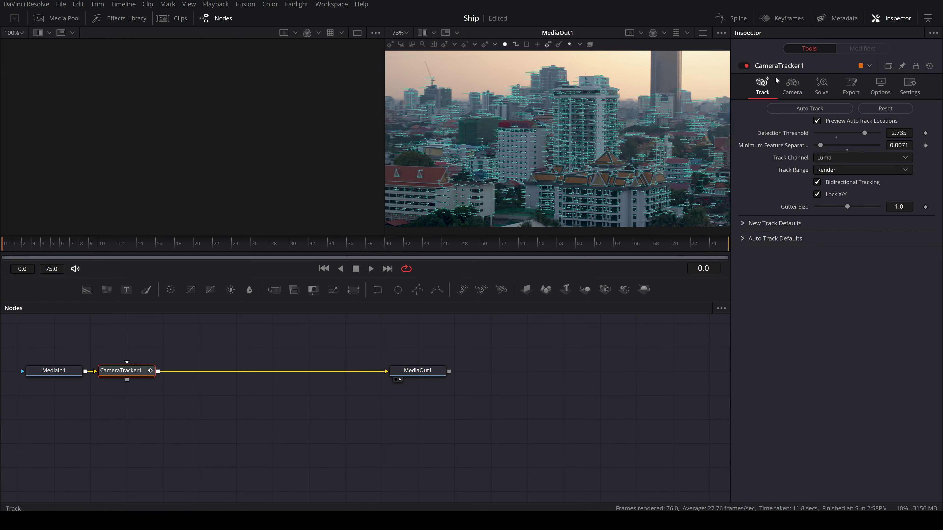
click(822, 93)
click(817, 109)
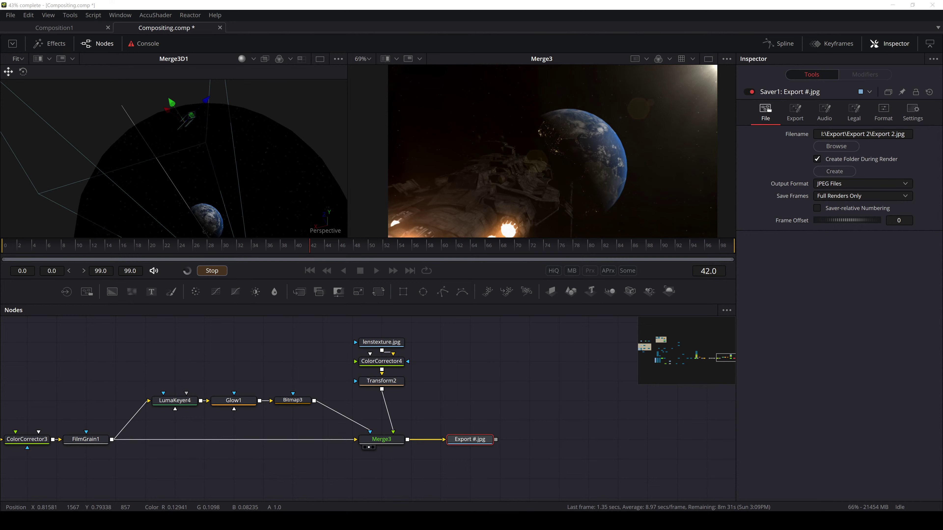
Switch to the ProductionCrate site in the browser and open the Space category of its 3D models
key(alt+Tab)
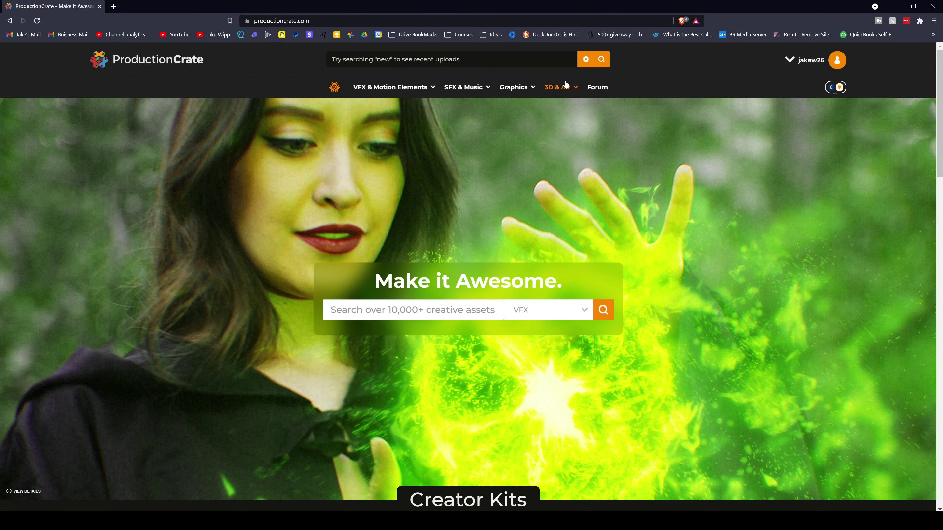
click(565, 87)
scroll(498, 229, down, 4)
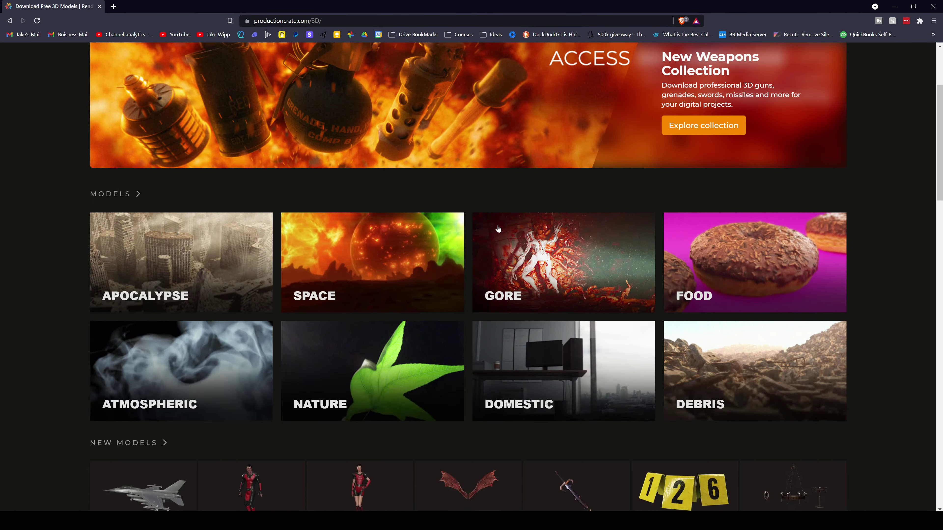
scroll(498, 228, down, 4)
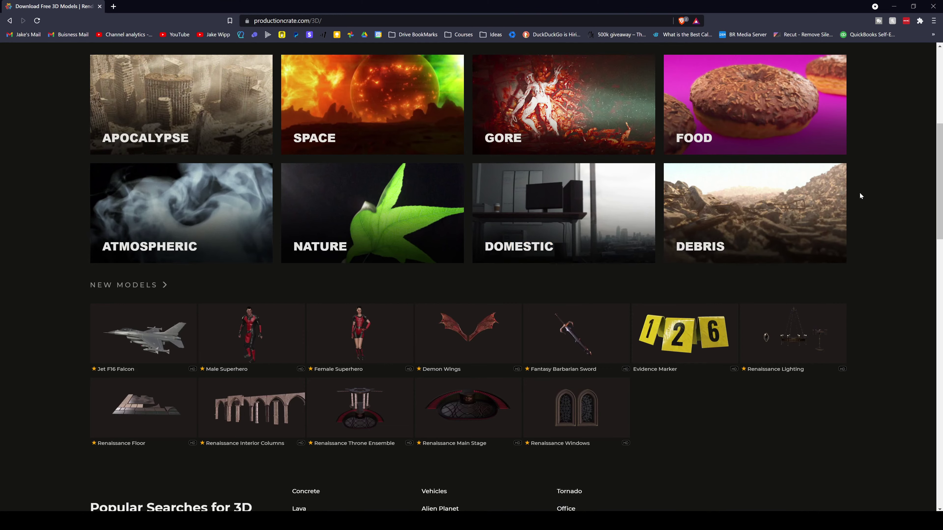
scroll(859, 194, up, 8)
scroll(228, 109, down, 5)
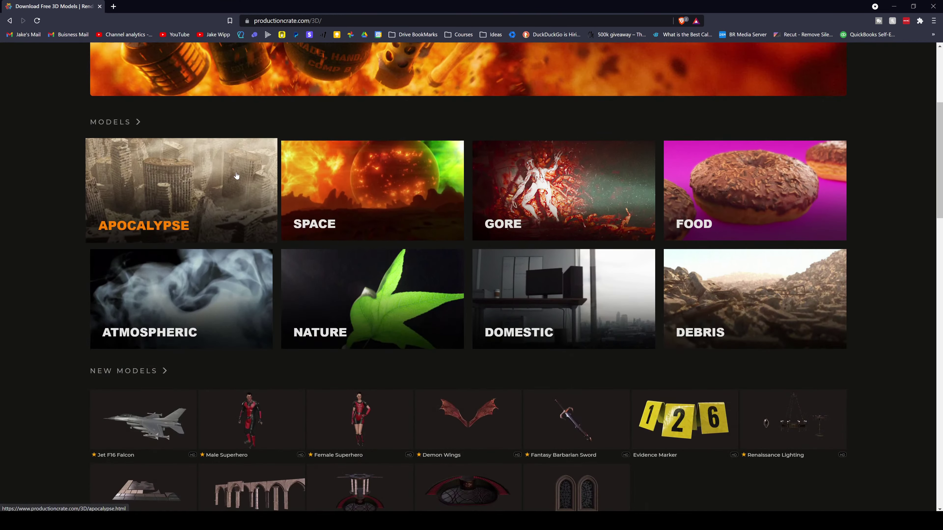
click(334, 193)
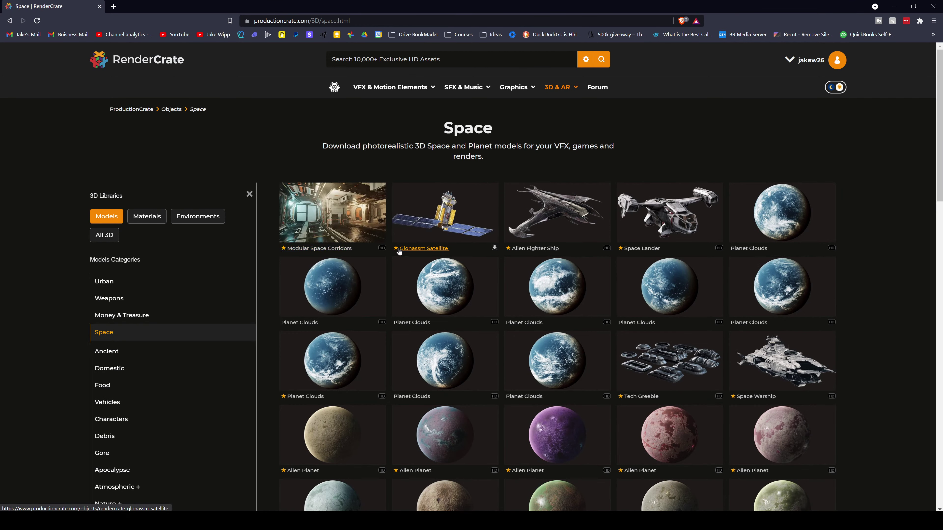
Preview the images of the Modular Space Corridors model, close it and look through the rest of the Space category
click(372, 231)
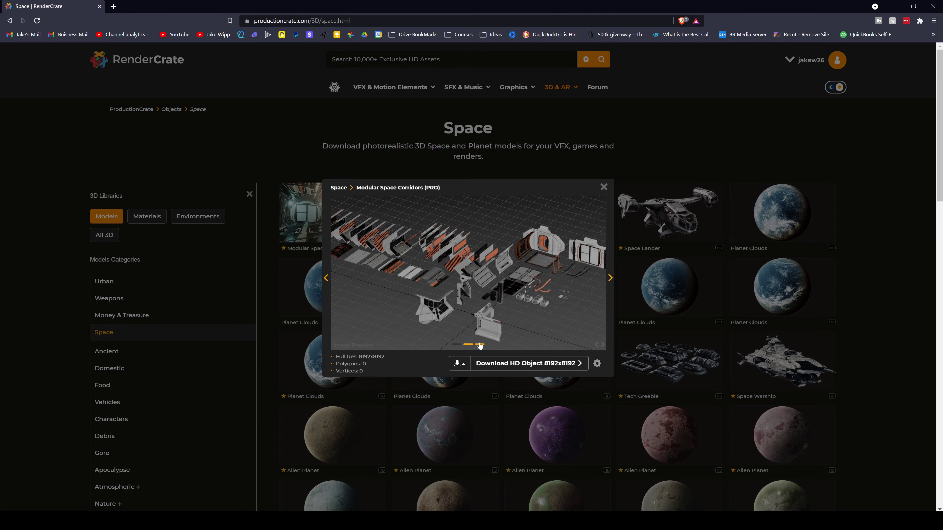
click(479, 344)
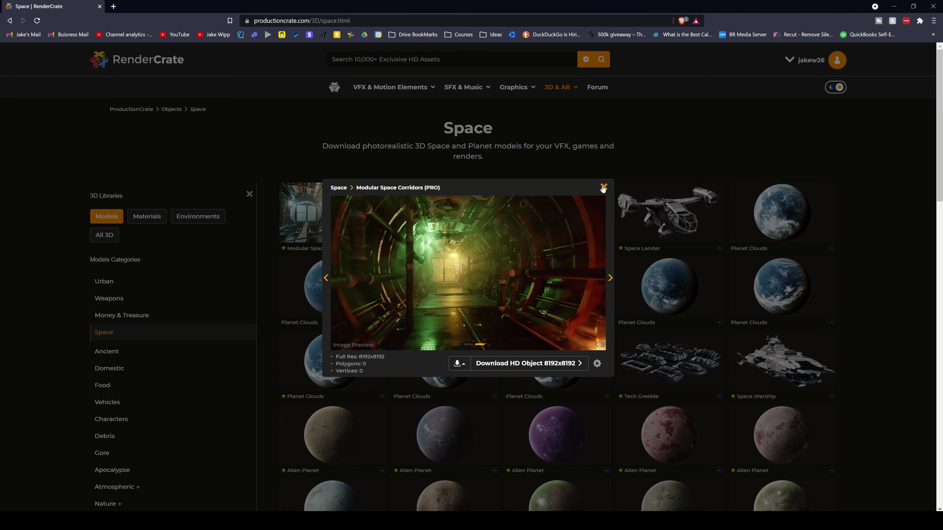
click(431, 171)
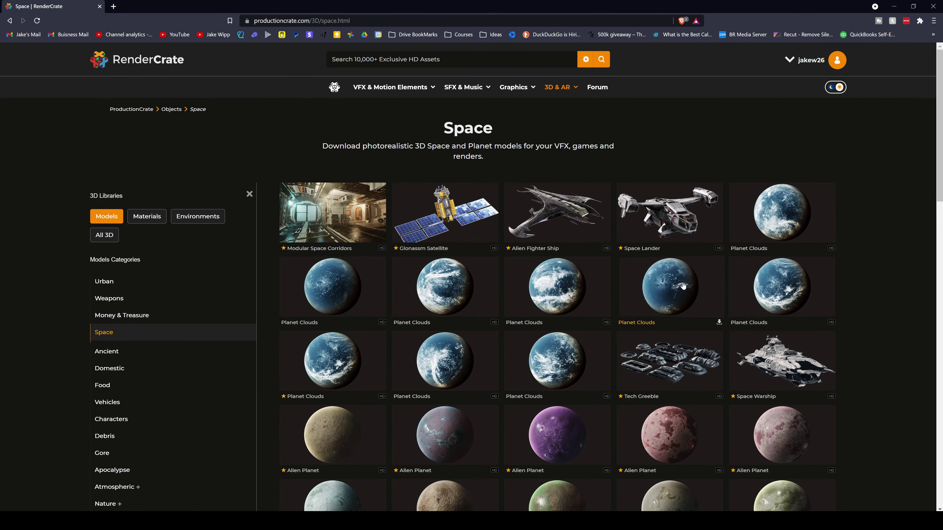
scroll(631, 331, down, 15)
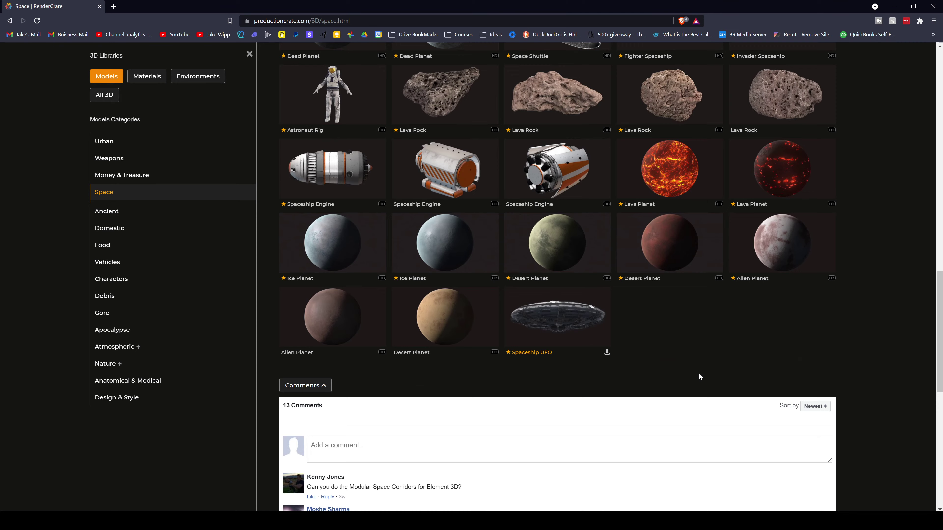
scroll(698, 373, up, 9)
scroll(563, 224, up, 14)
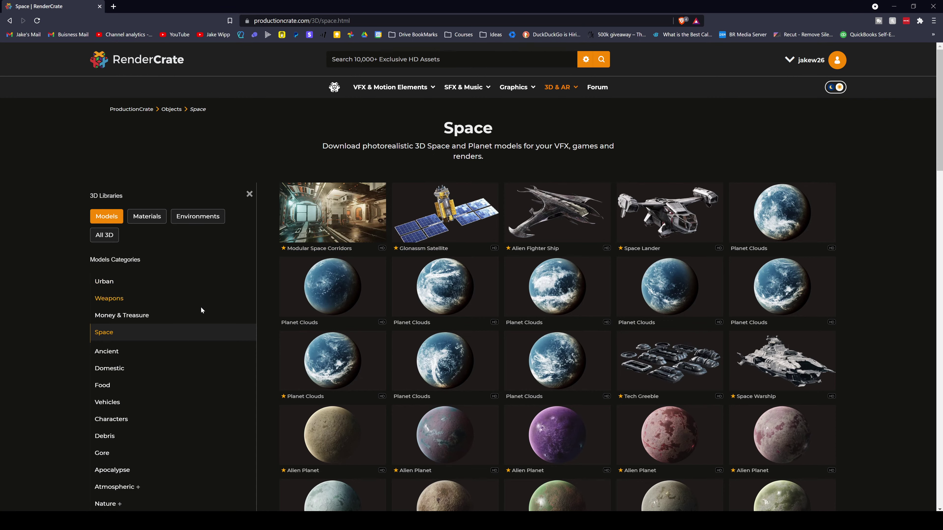
Open the Vehicles category of 3D models, look through it for spaceships and preview the Space Warship model
scroll(172, 329, down, 2)
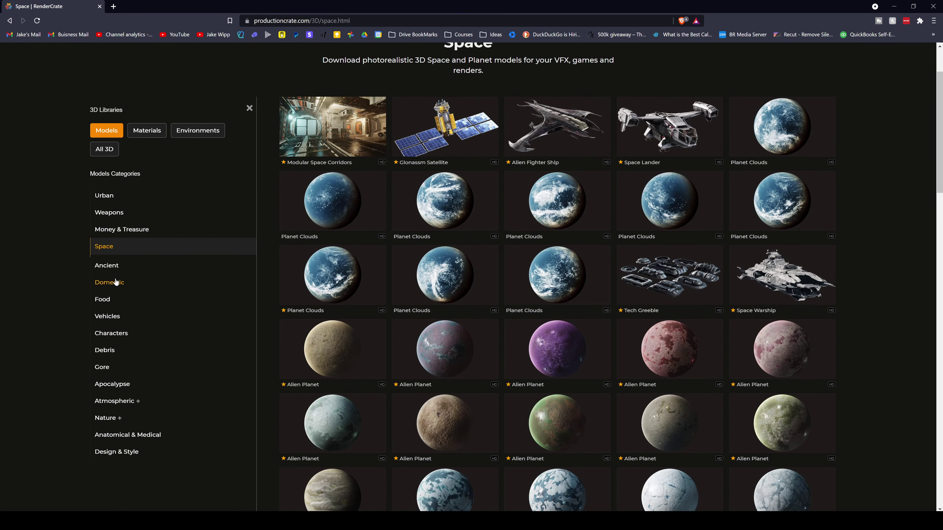
click(114, 321)
scroll(511, 194, down, 10)
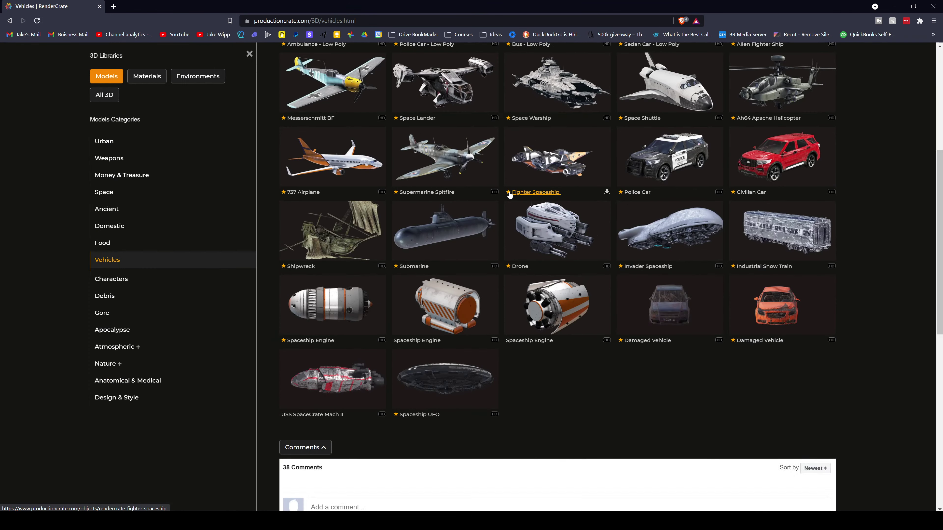
scroll(509, 195, up, 3)
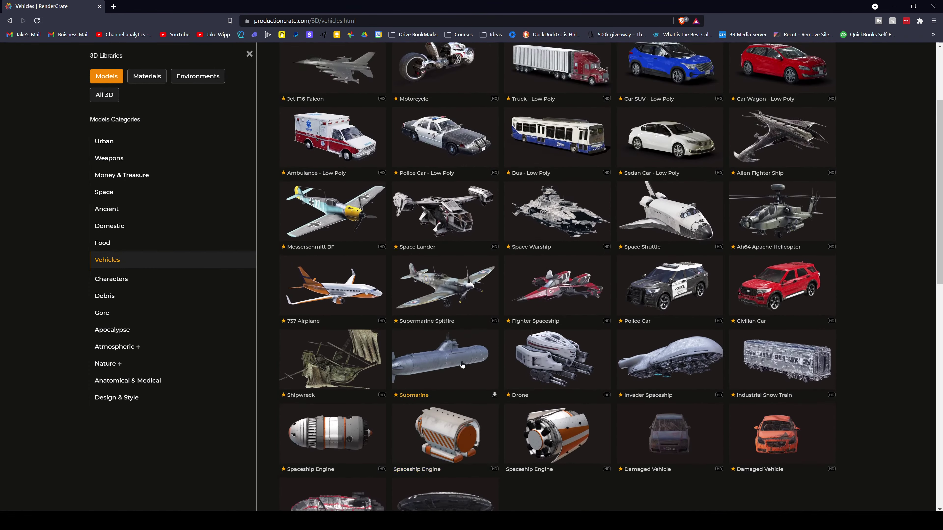
click(559, 218)
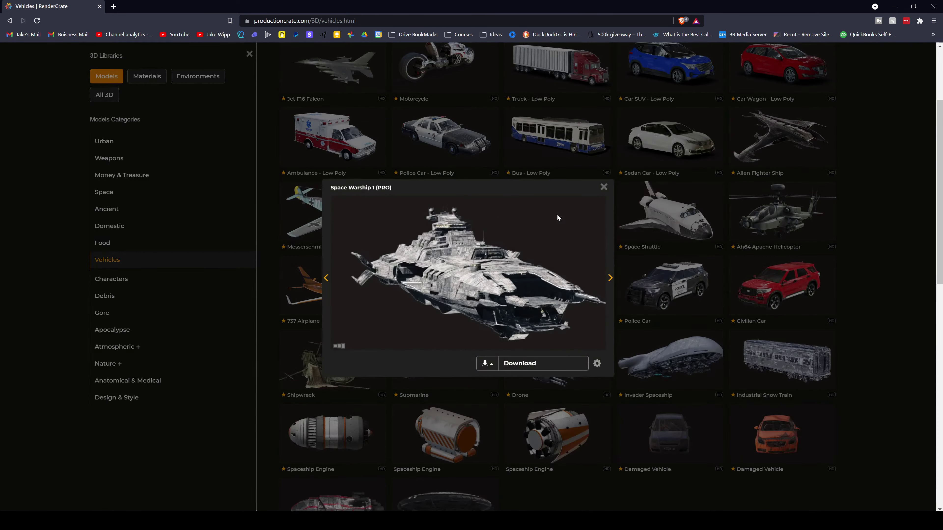
click(514, 393)
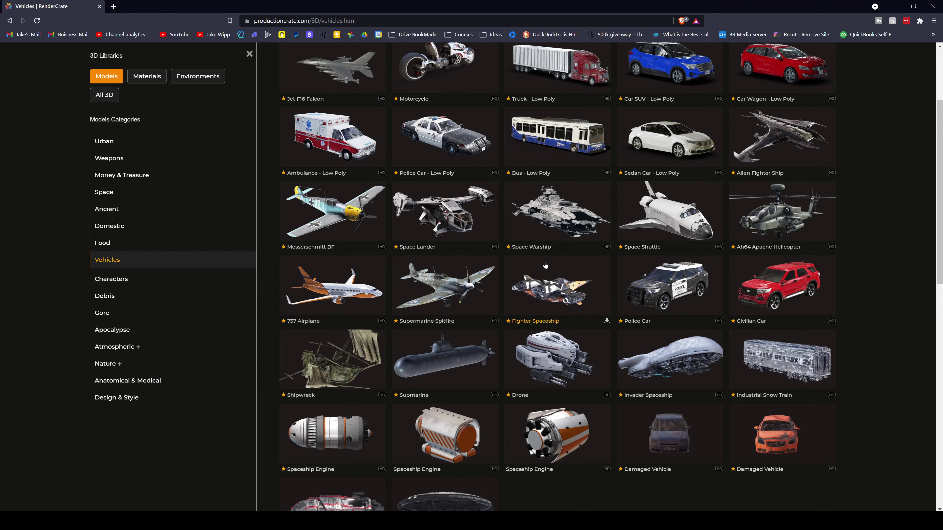
scroll(544, 264, up, 4)
Search the web for "productioncrate pricing" in a new browser tab
mouse_move(840, 47)
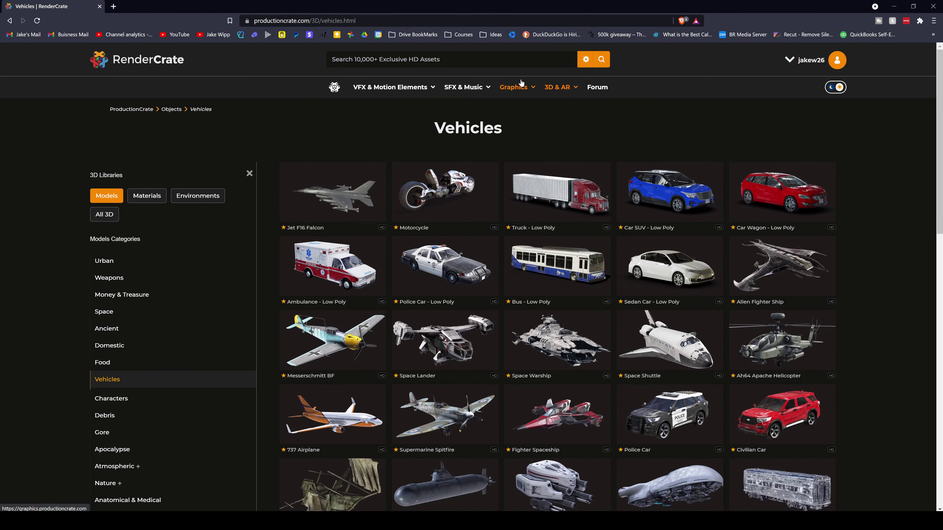
mouse_move(827, 61)
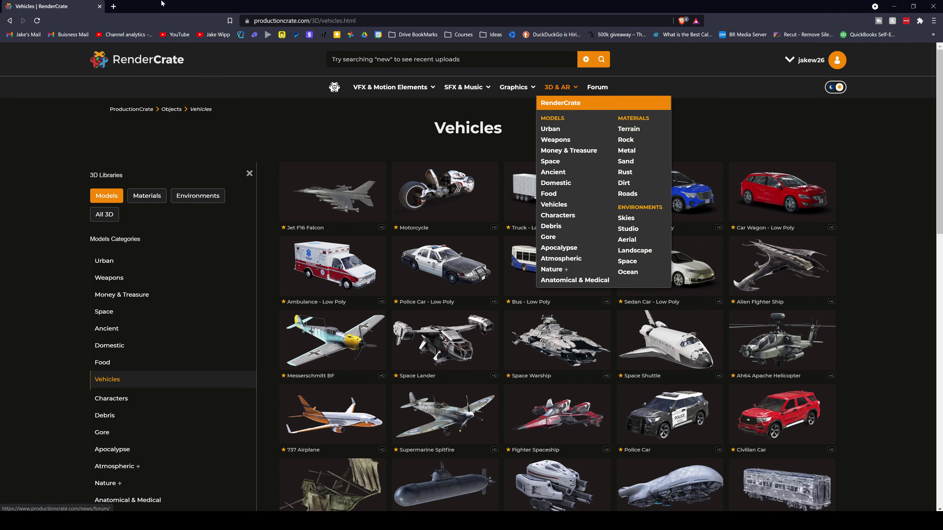
click(114, 7)
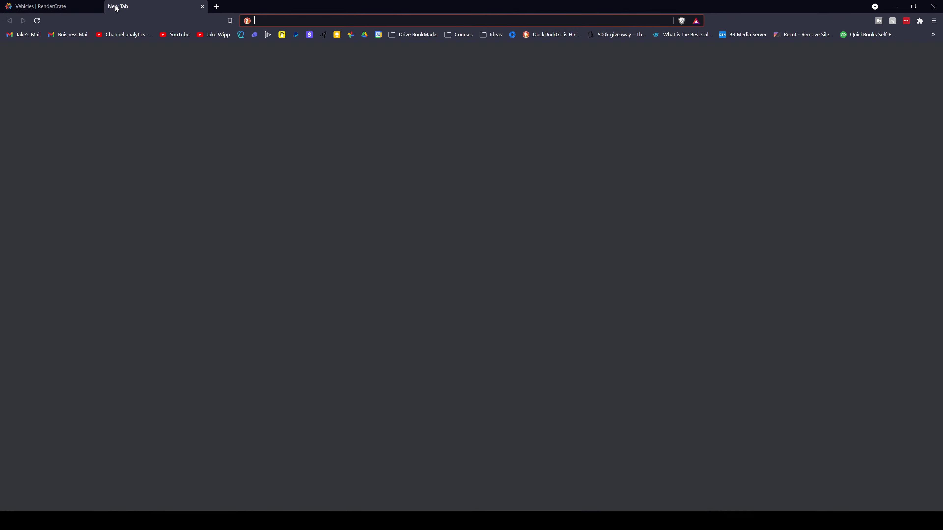
text(productioncrate)
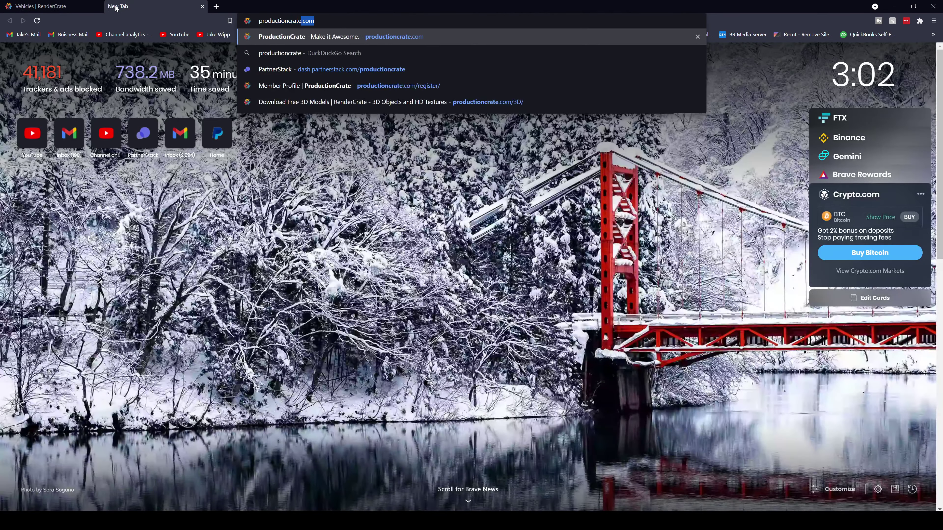
text( pricing)
key(Return)
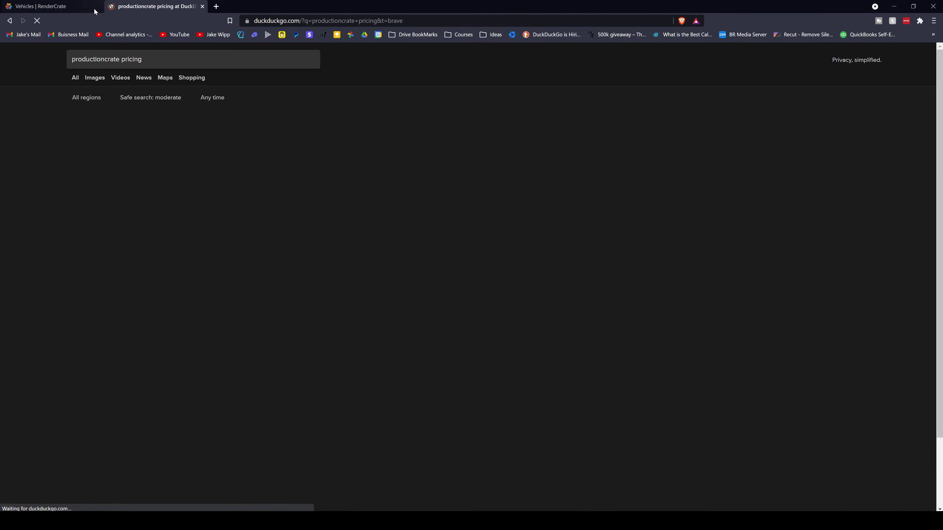
Check the ProductionCrate homepage result, return to the results and read the pricing on the Bundled Licenses page
click(121, 120)
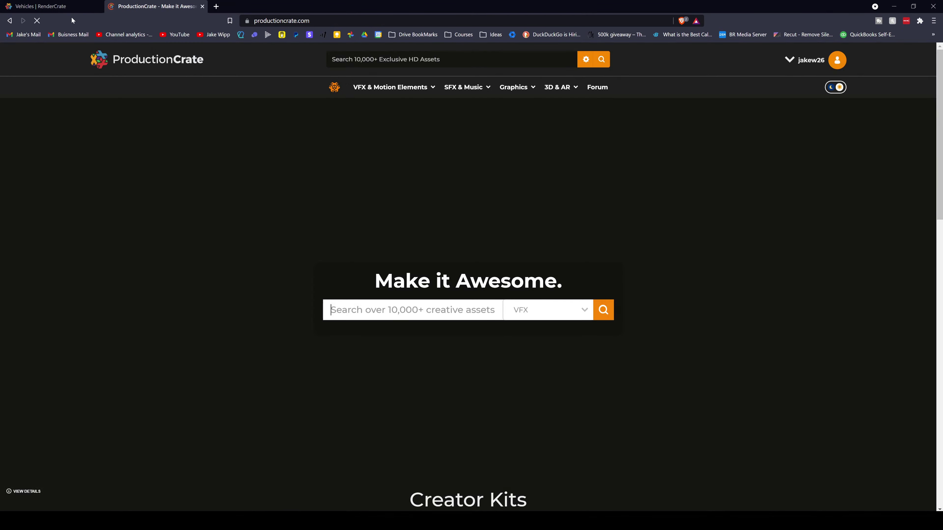
key(alt+Left)
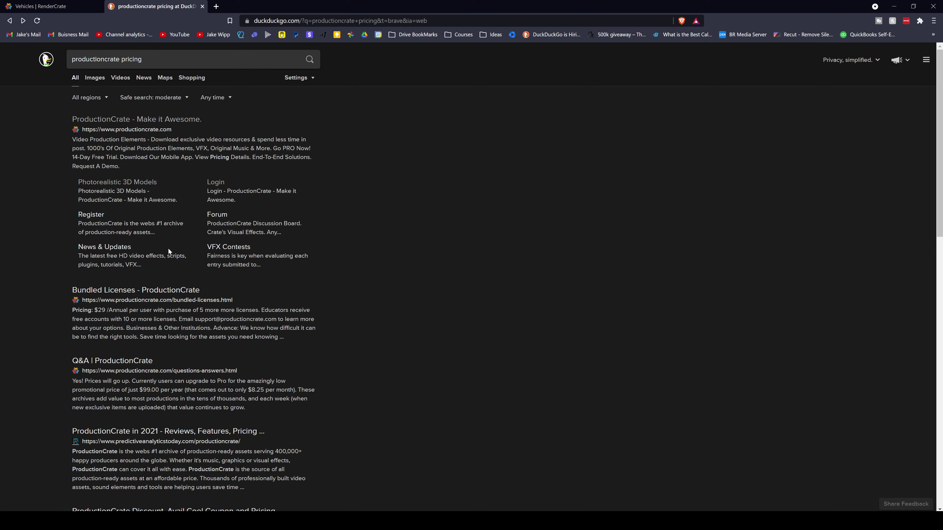
click(165, 290)
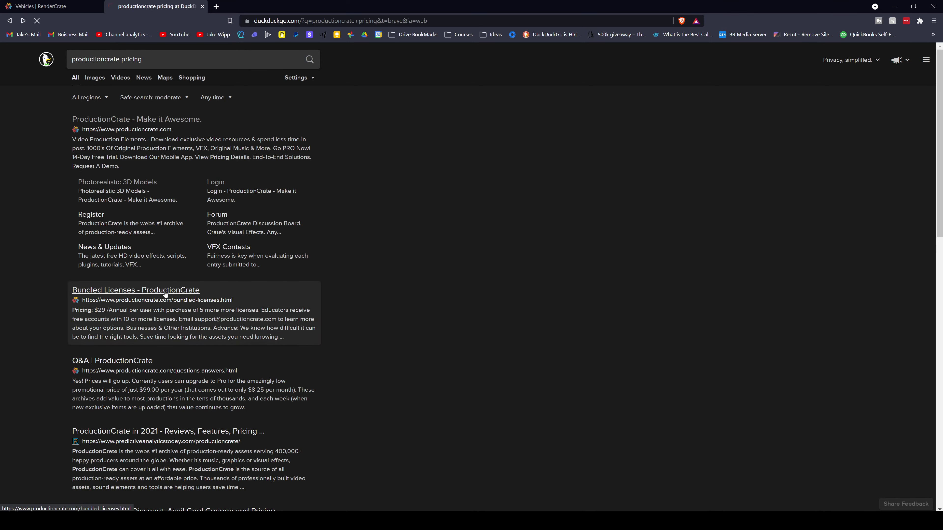
scroll(165, 293, down, 3)
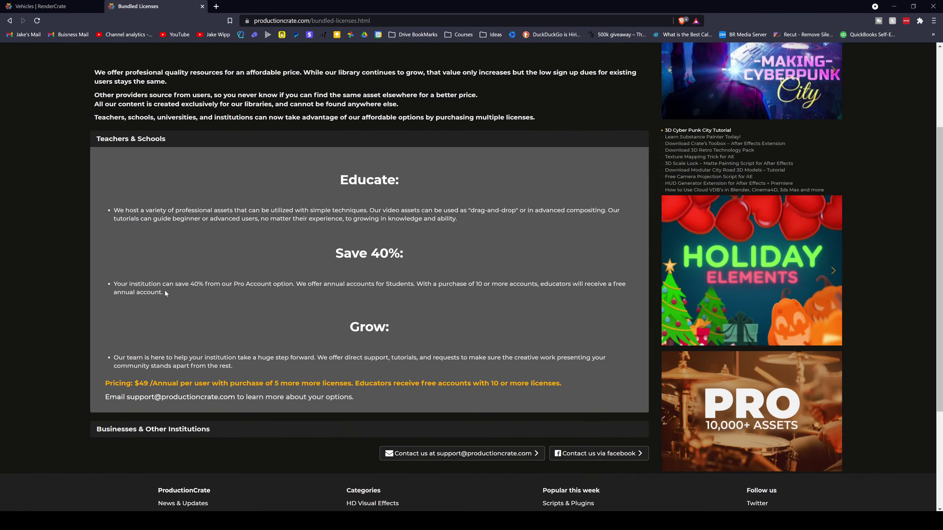
scroll(240, 422, up, 3)
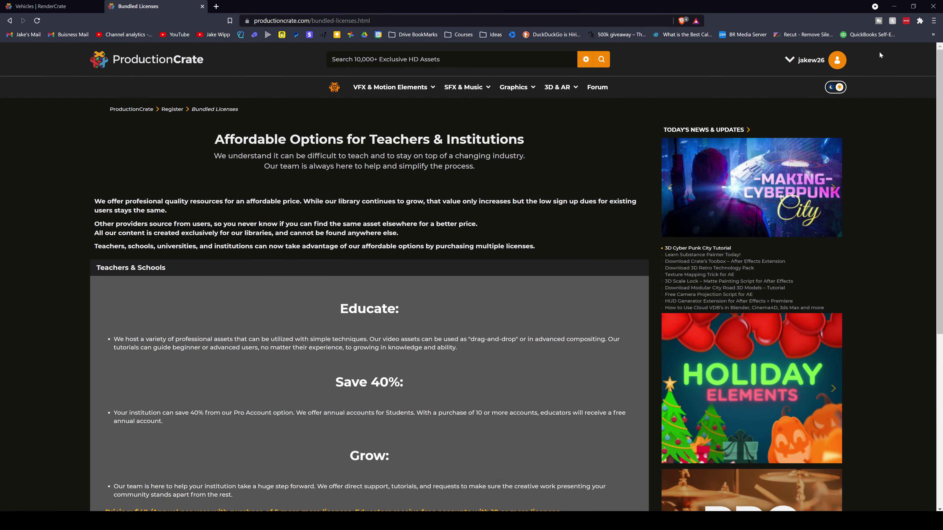
Load productioncrate.com in a new private window and open its registration page
click(934, 20)
click(892, 53)
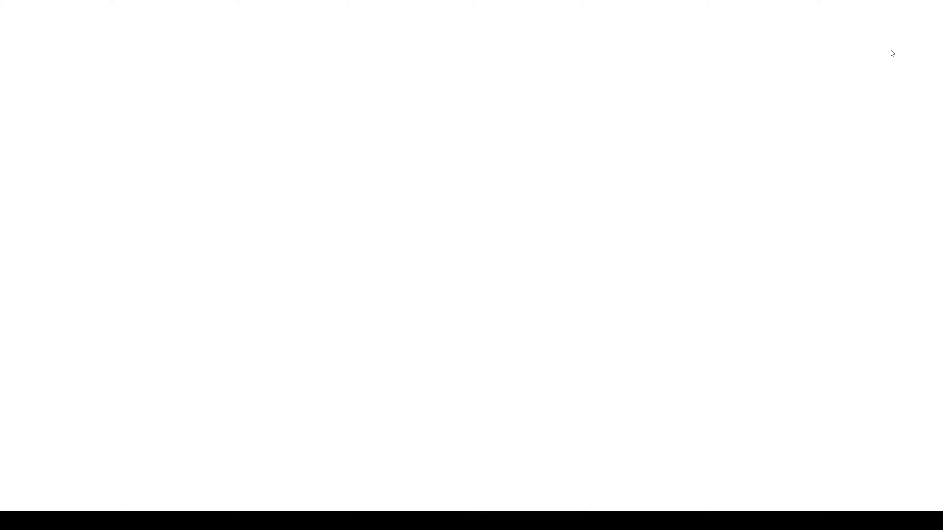
text(productioncrate.com)
key(Return)
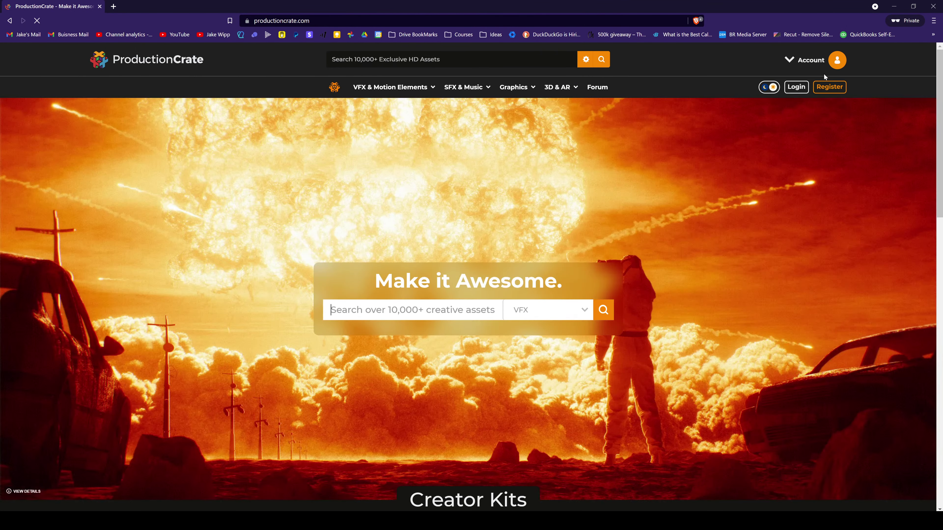
click(828, 87)
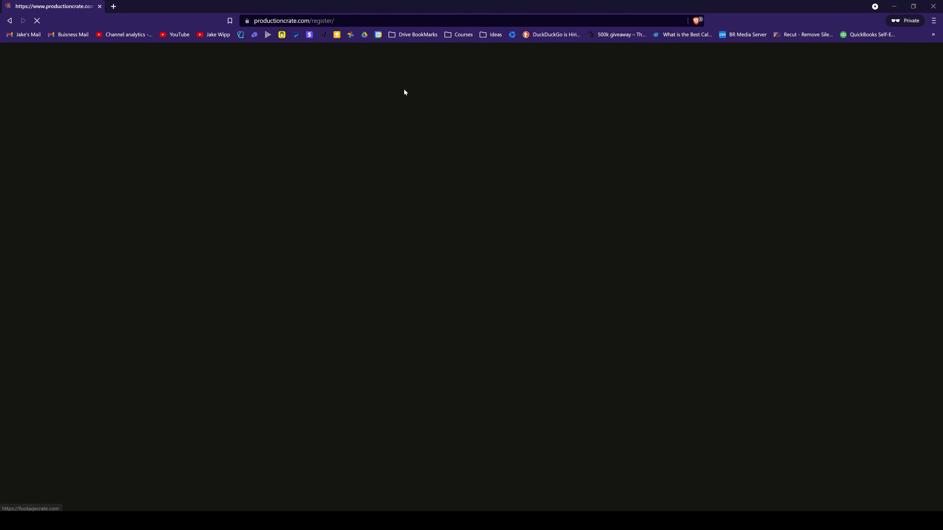
Examine the Pro account's monthly price and limited-time offer among the account types
drag(427, 288, 552, 285)
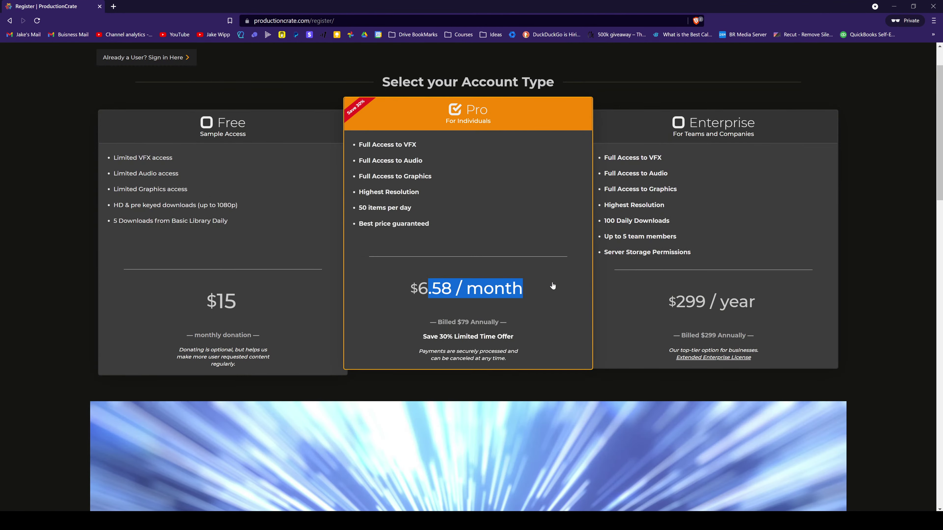
scroll(480, 316, down, 15)
scroll(407, 336, up, 15)
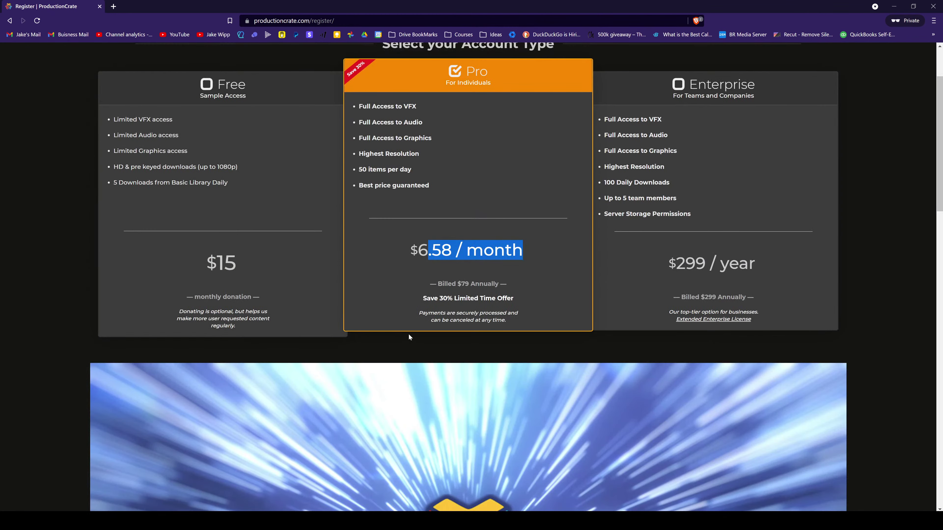
scroll(409, 333, up, 1)
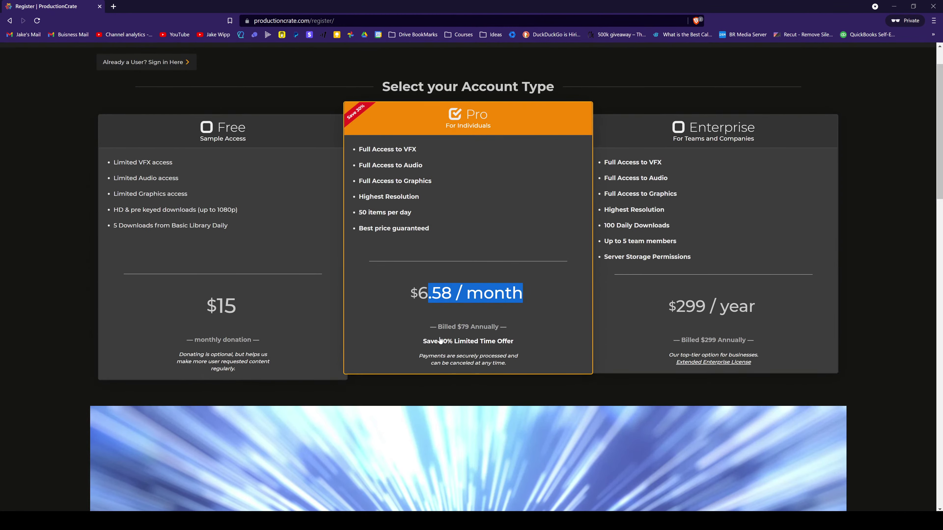
drag(427, 342, 508, 346)
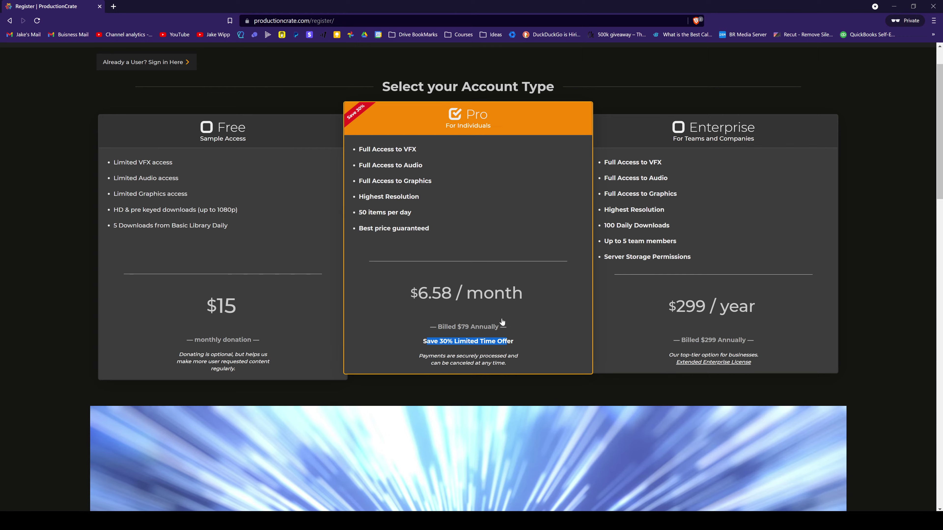
scroll(371, 260, down, 2)
scroll(211, 204, up, 3)
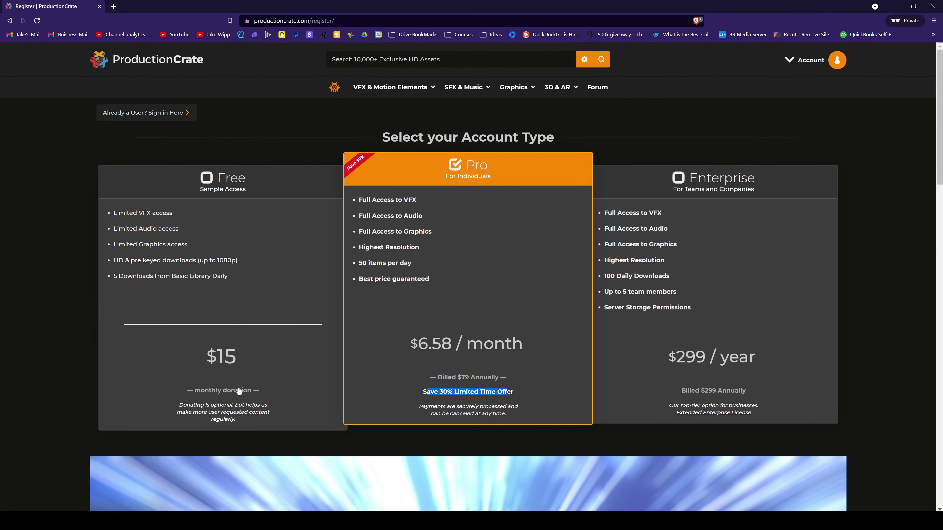
Select the Free account type, toggle its monthly donation add-on off and on, and read the access terms
drag(205, 353, 252, 391)
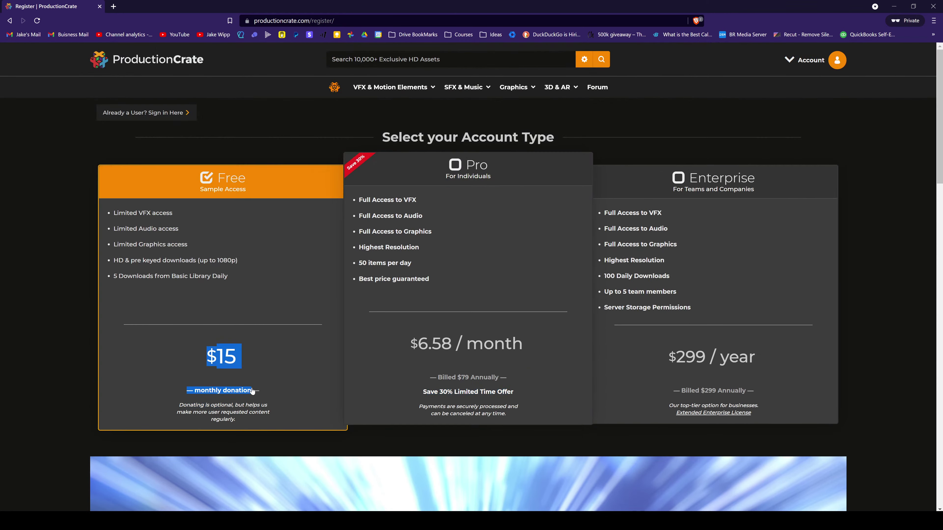
scroll(7, 330, down, 10)
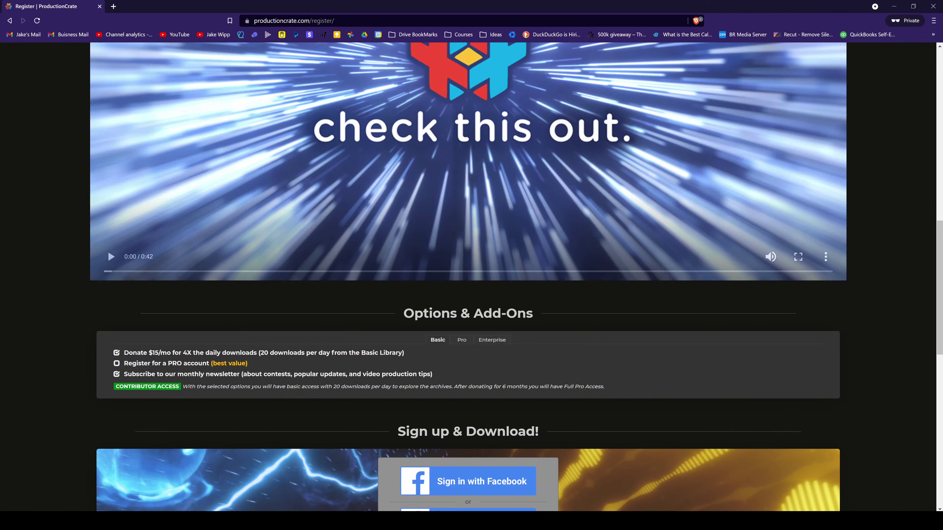
click(113, 352)
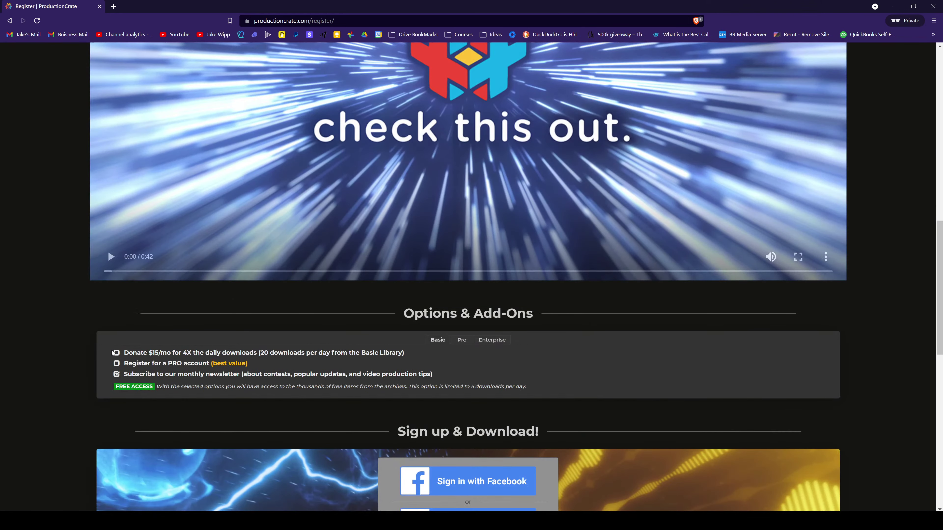
click(115, 354)
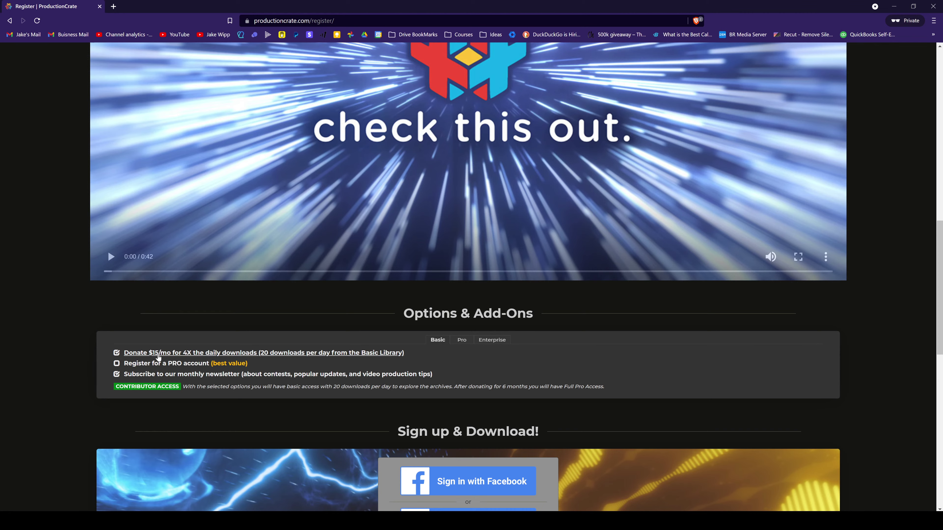
drag(179, 353, 371, 387)
click(371, 387)
scroll(691, 356, up, 7)
right_click(691, 357)
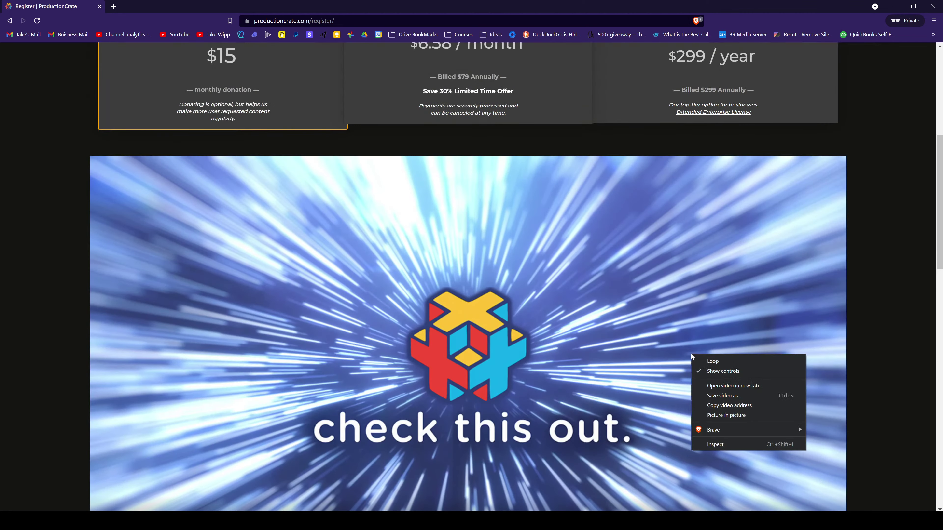
scroll(606, 344, up, 8)
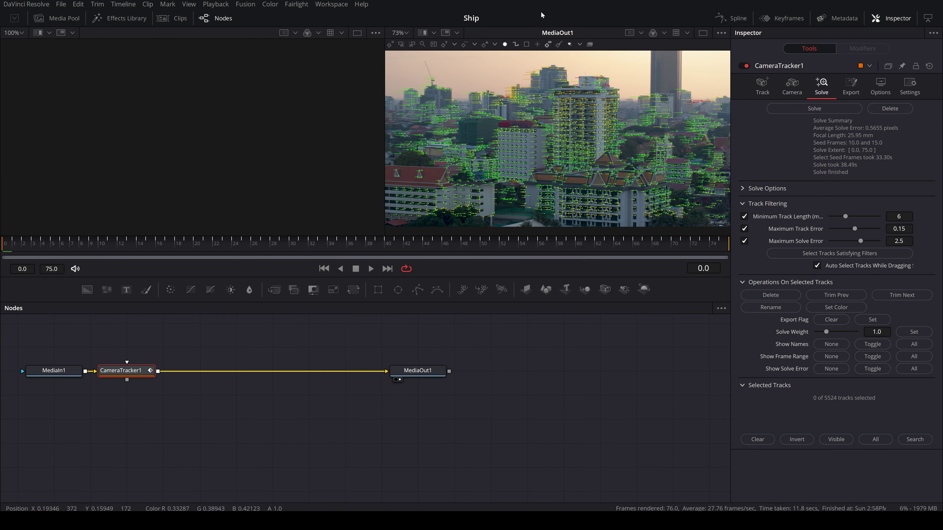
Add a ZconvertFuse node between CameraTracker1 and MediaOut1
click(843, 82)
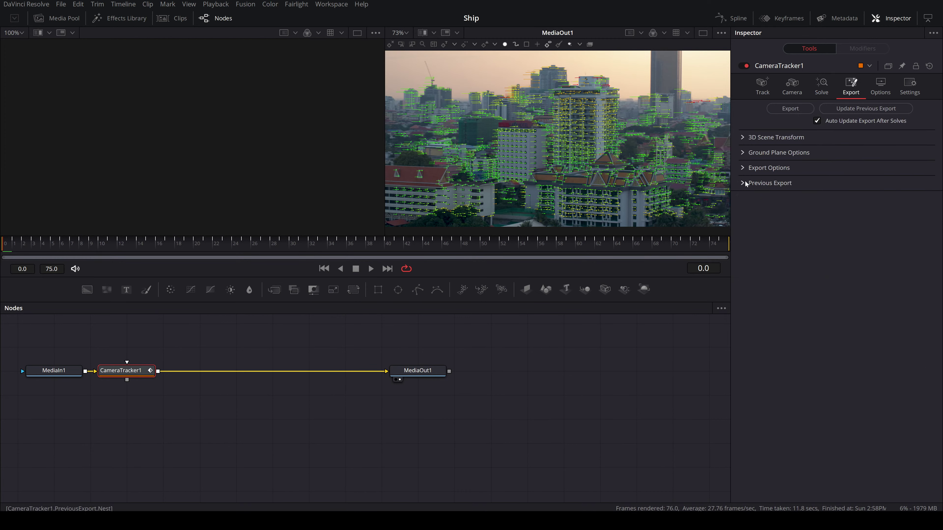
key(shift+space)
text(camera)
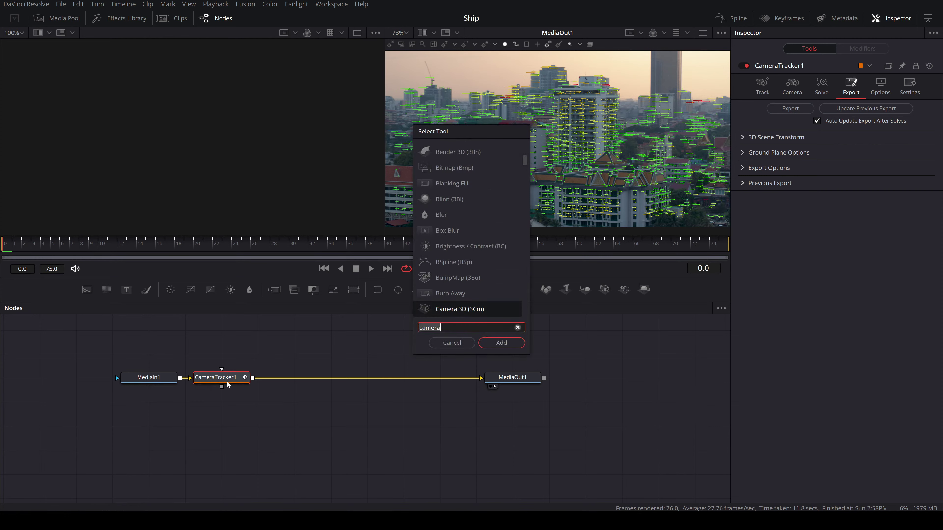
key(BackSpace)
key(BackSpace)
key(BackSpace)
key(BackSpace)
key(BackSpace)
key(BackSpace)
text(z)
key(Down)
key(Down)
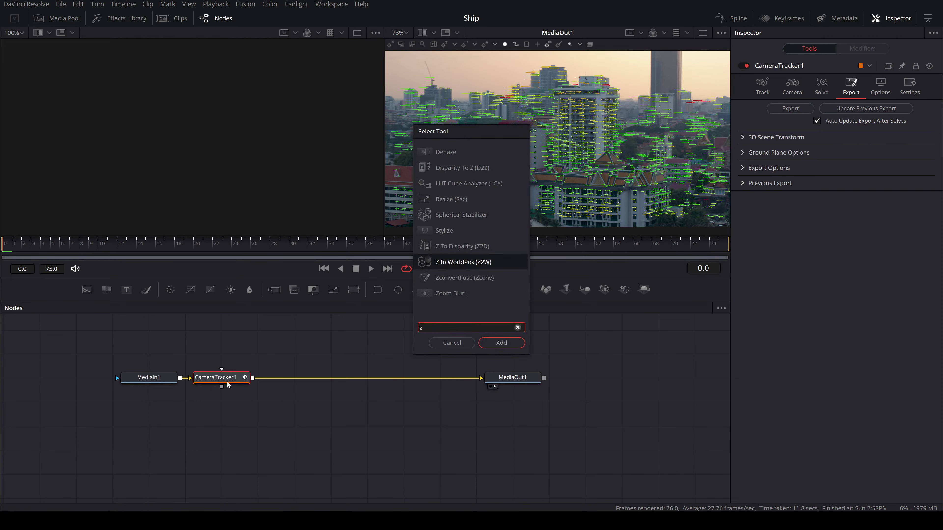
key(Return)
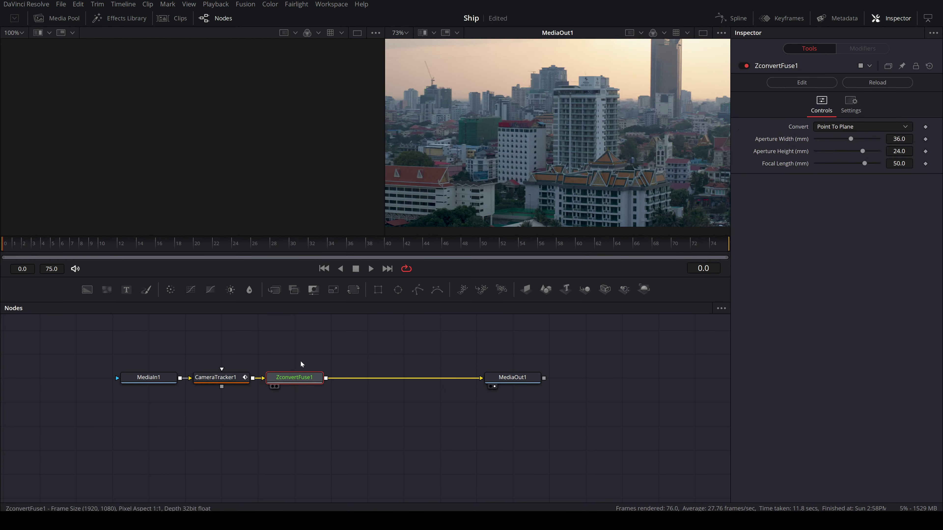
Space ZconvertFuse1 away from CameraTracker1 and pull CameraTracker1 out of the node flow
drag(289, 382, 323, 385)
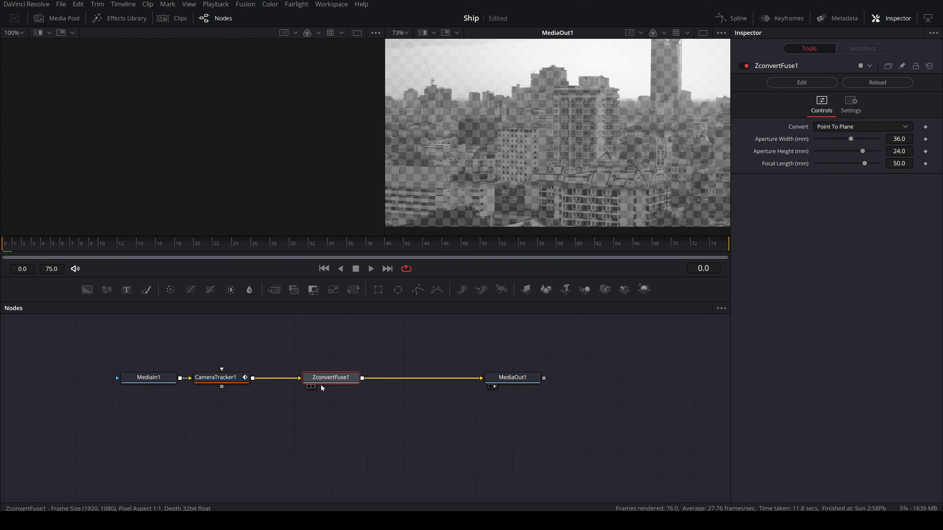
drag(216, 377, 215, 353)
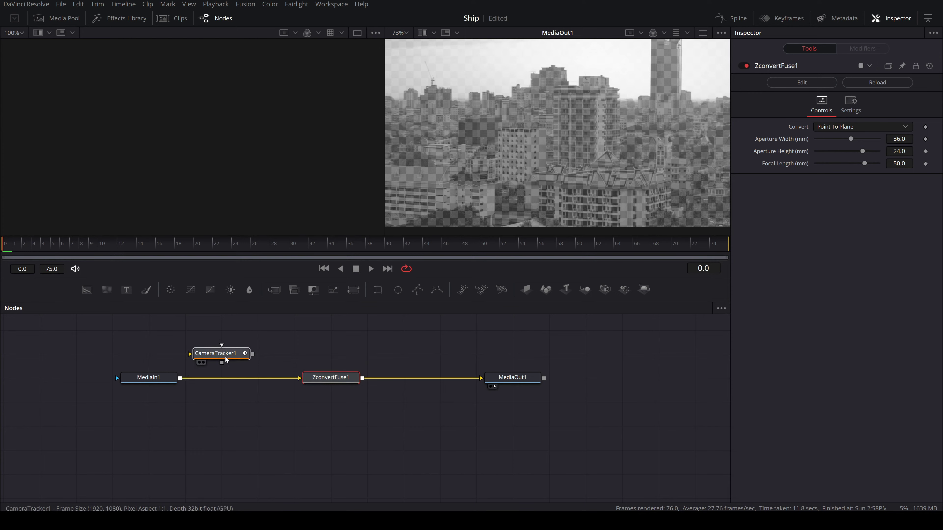
click(315, 377)
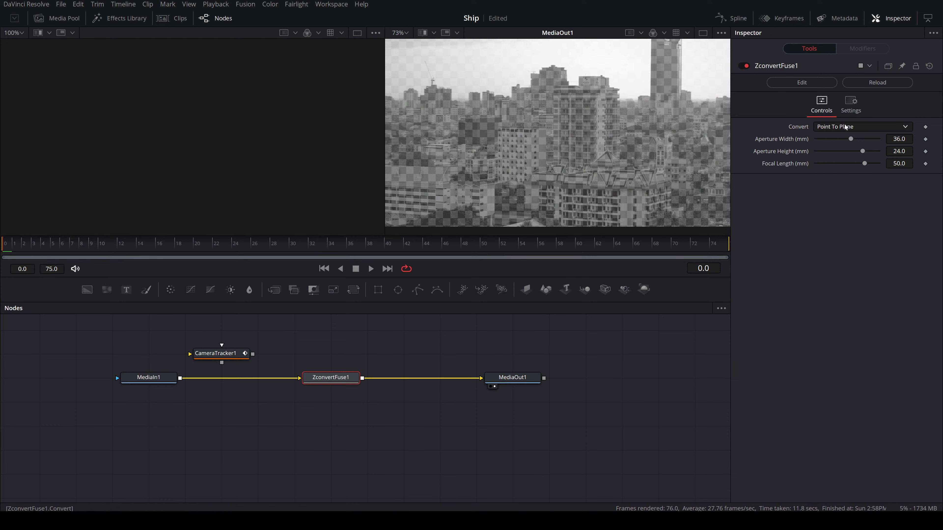
Set ZconvertFuse1's aperture to 28.72 by 26.46 mm and focal length to 64 mm, trying Plane To Point before restoring Point To Plane
drag(851, 139, 900, 159)
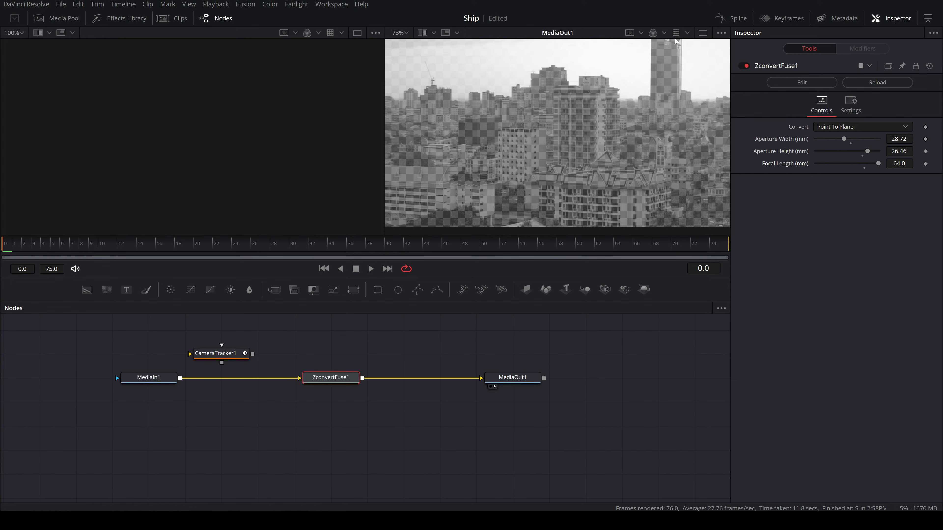
click(839, 127)
click(831, 150)
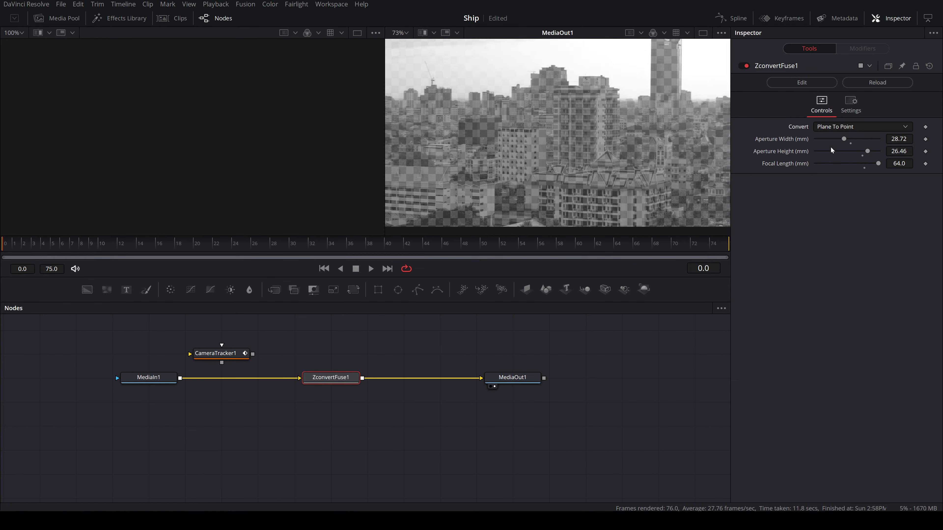
click(831, 127)
click(830, 141)
Move MediaOut1 farther along the node flow and show MediaIn1 in the empty viewer
drag(505, 378, 615, 378)
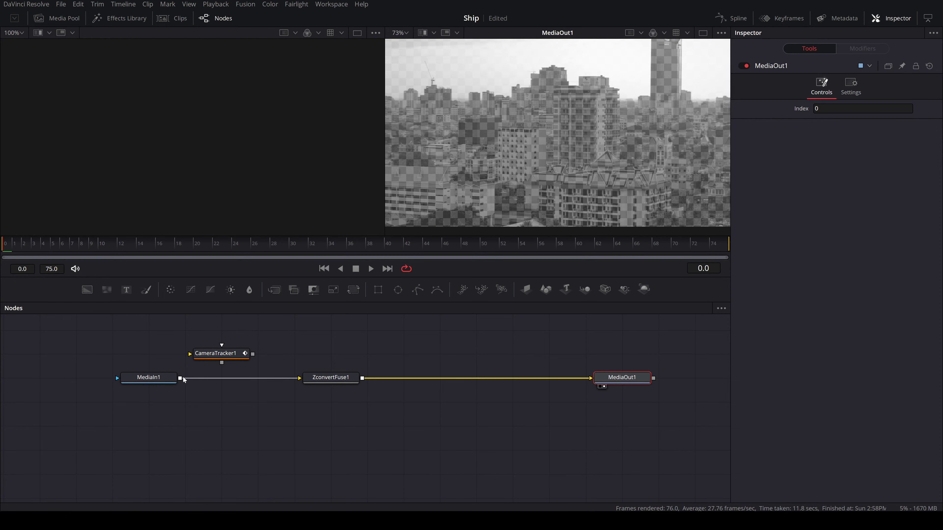
drag(158, 377, 185, 139)
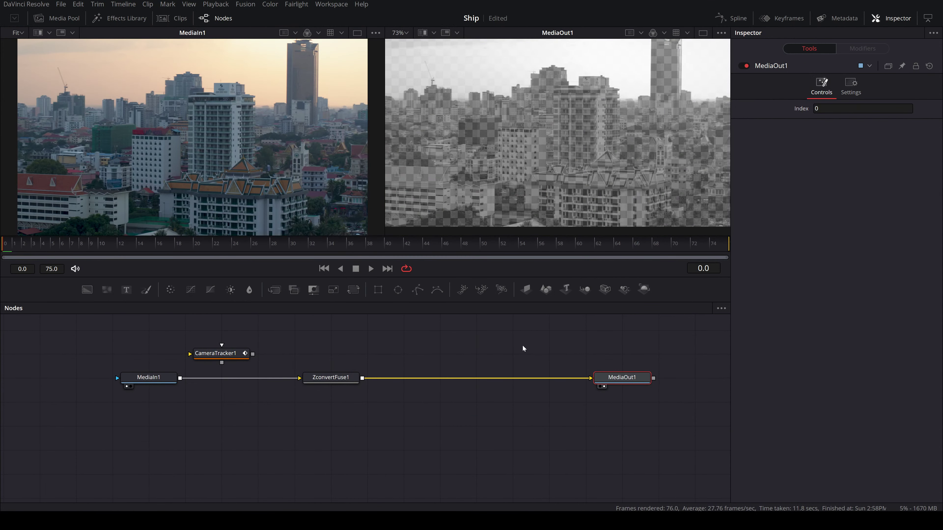
Delete ZconvertFuse1 and reinsert CameraTracker1 between MediaIn1 and MediaOut1
click(330, 378)
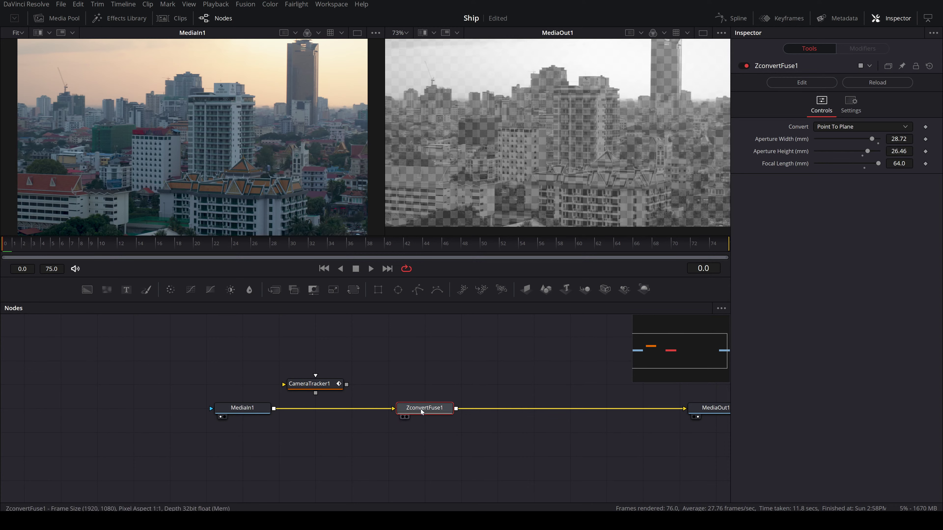
key(Delete)
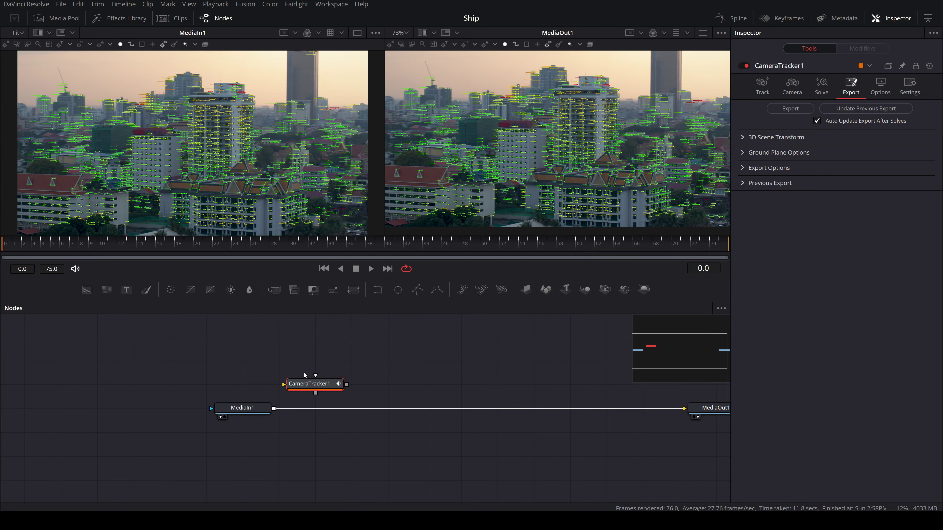
drag(320, 385, 356, 409)
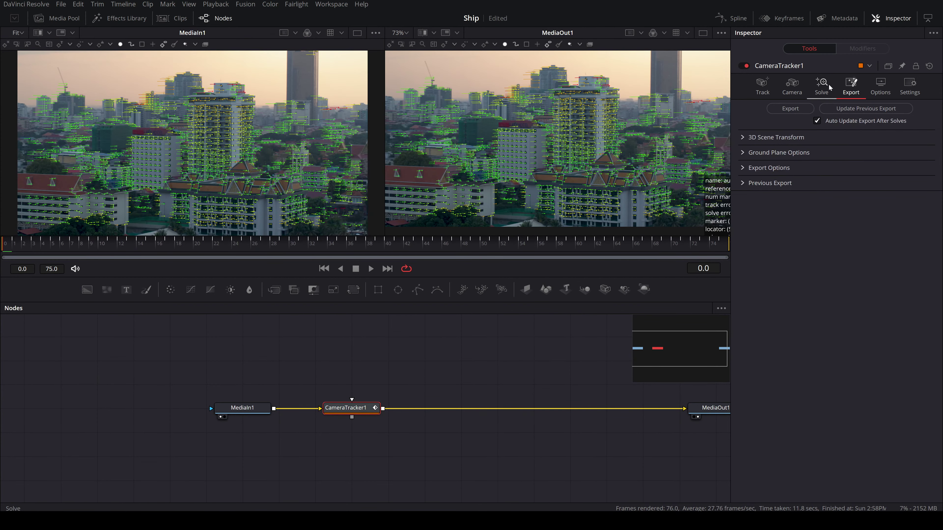
Examine CameraTracker1's export settings, including the 3D scene transform, the animation choice kept at Animate Camera, and the previous export fields
click(742, 138)
click(742, 138)
click(742, 168)
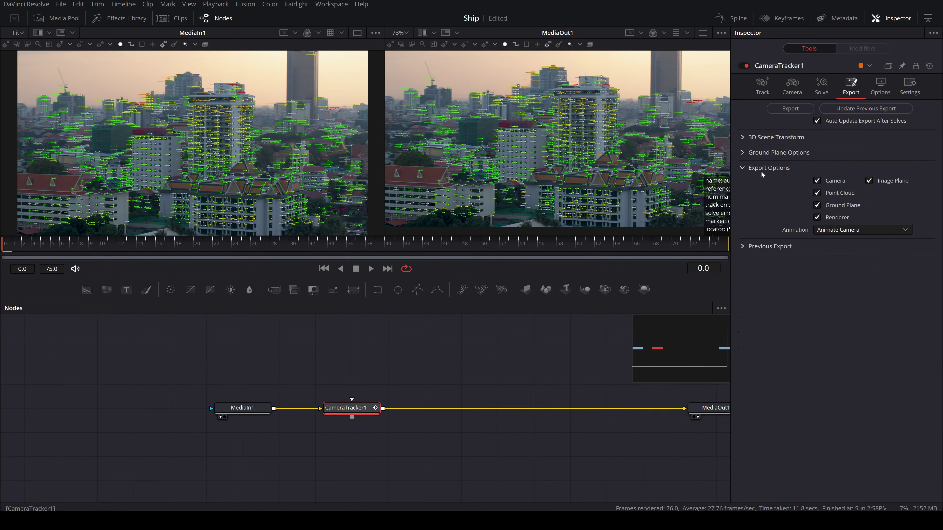
click(846, 231)
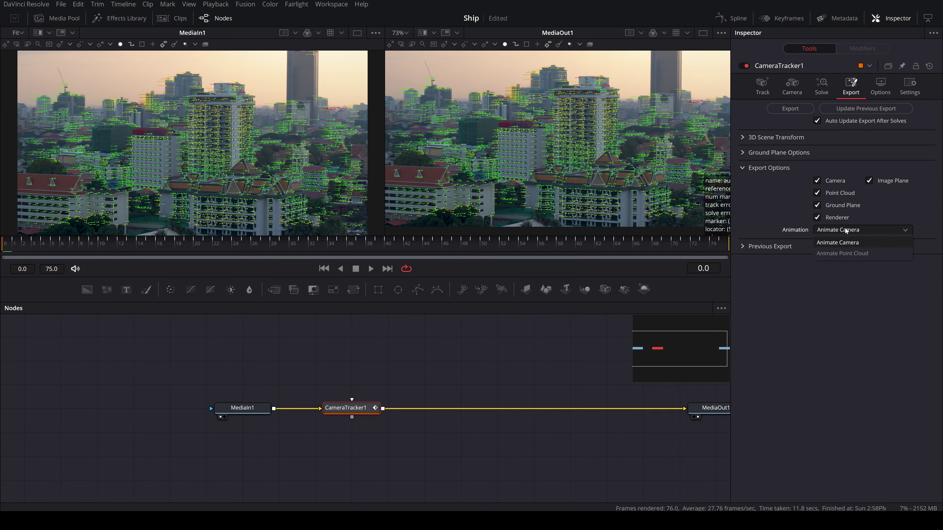
click(839, 242)
click(742, 247)
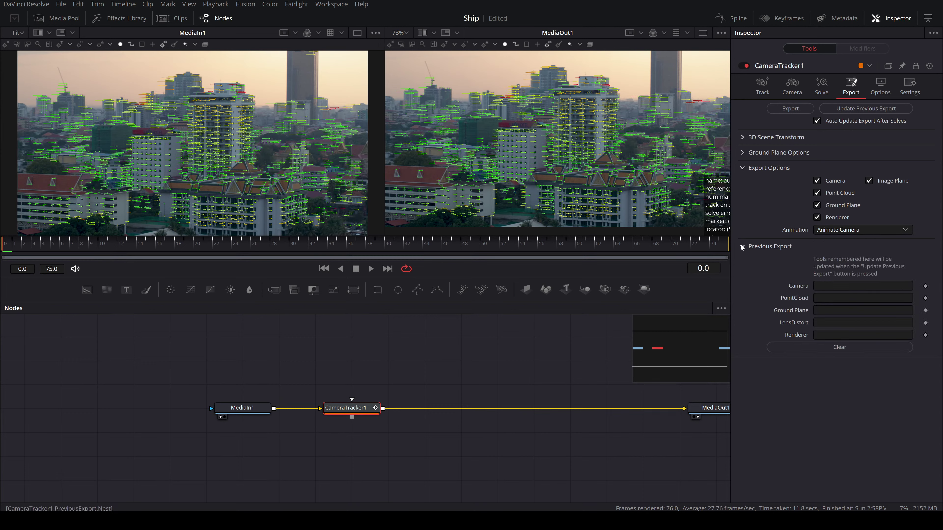
click(741, 247)
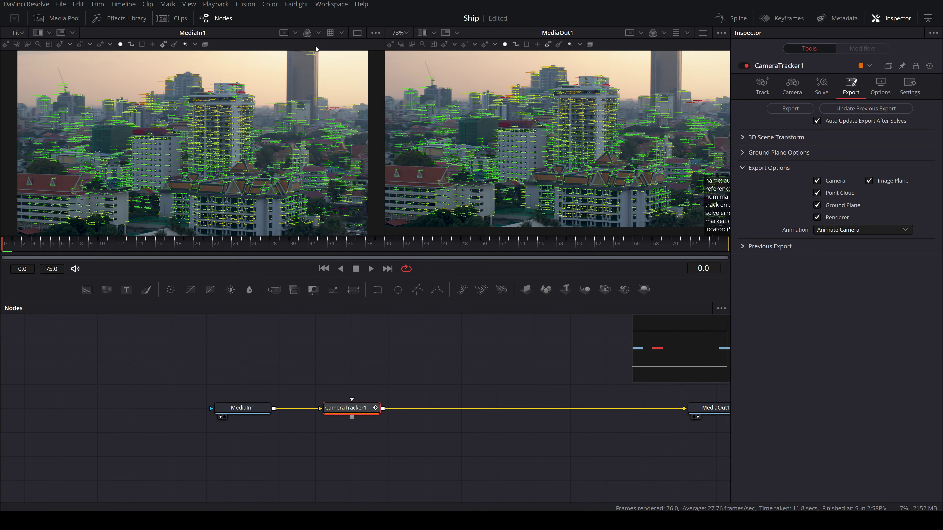
Inspect CameraTracker1's display options along with its reporting and colour settings
click(879, 85)
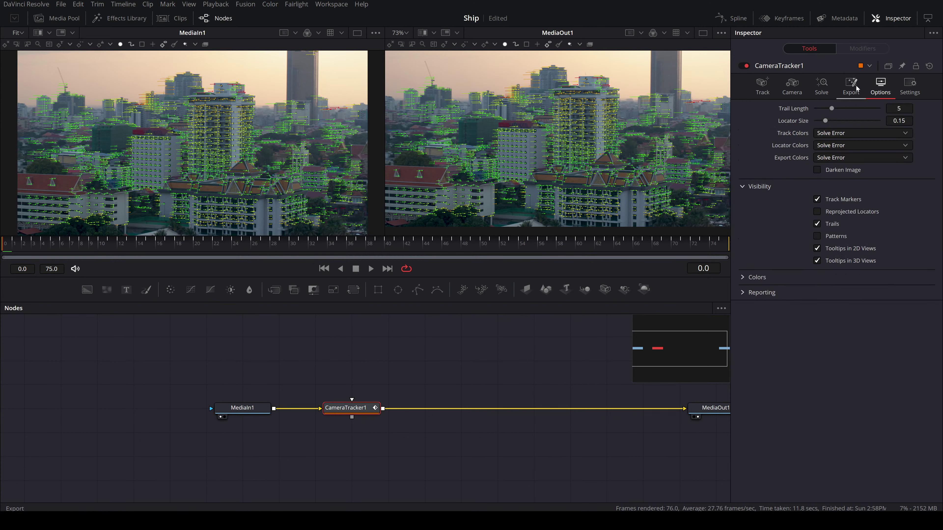
click(743, 293)
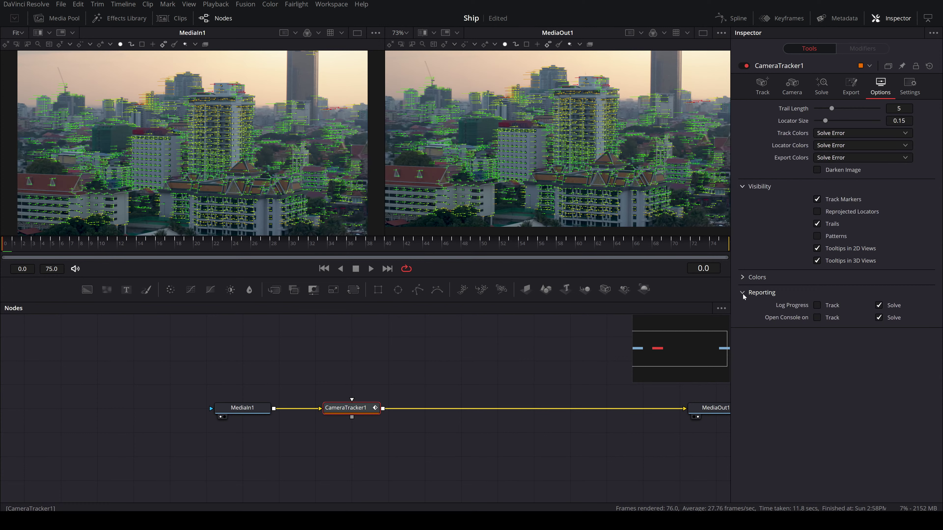
click(742, 293)
click(745, 278)
click(745, 278)
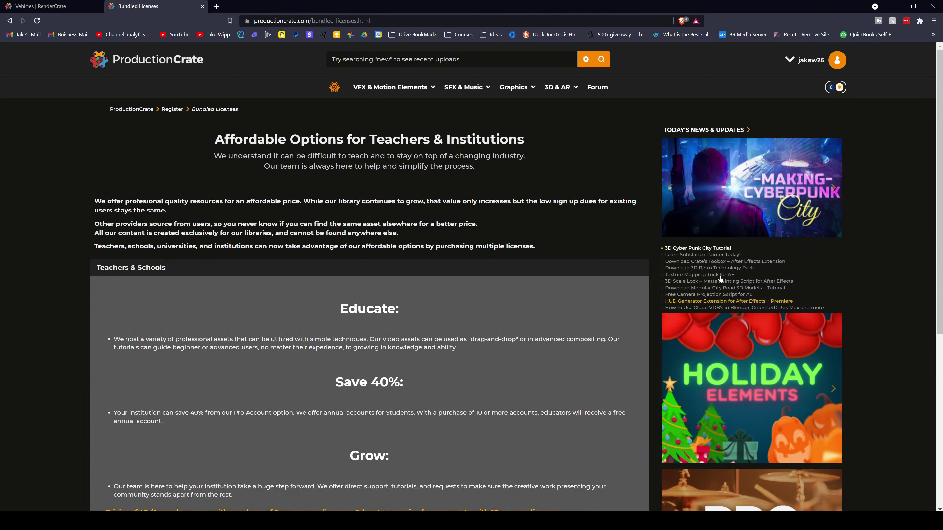
Switch to the browser, open ProductionCrate's FAQ, read the answer on download limits and review the legal and general questions
scroll(407, 199, down, 1)
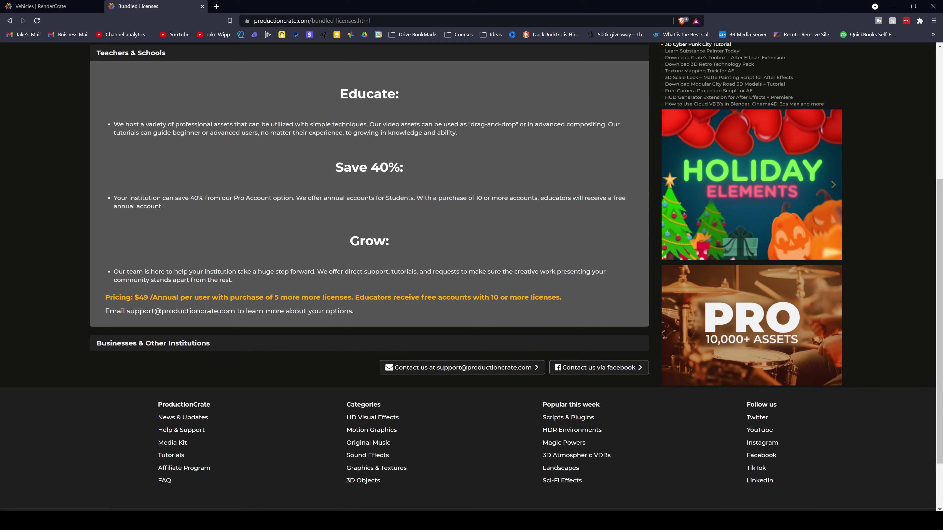
click(164, 481)
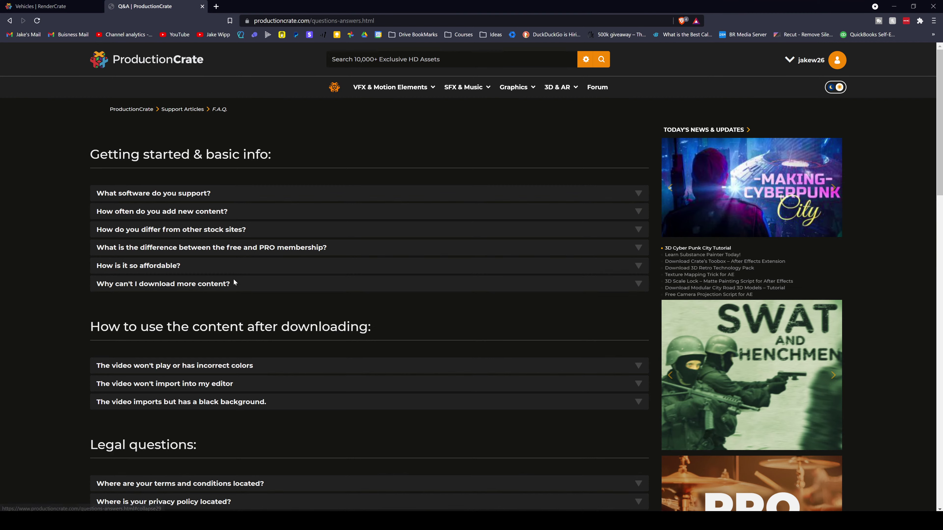
click(259, 284)
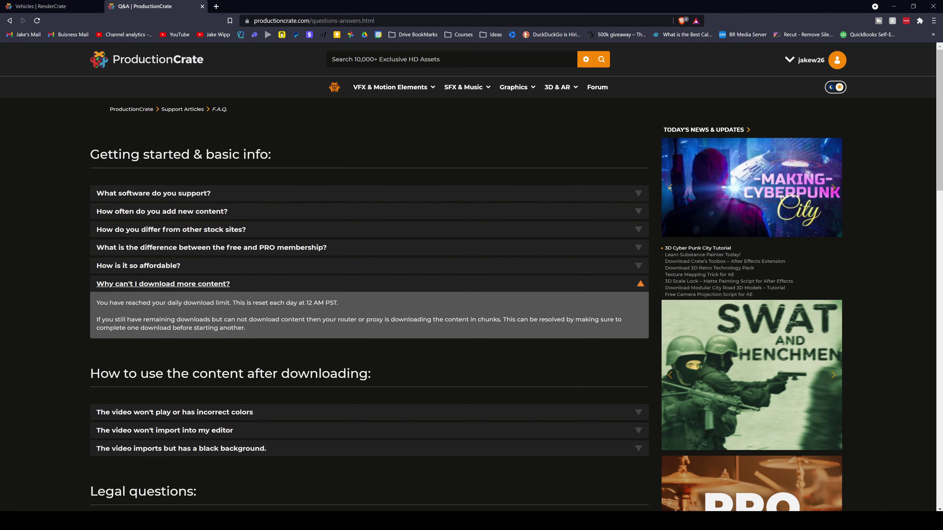
click(275, 282)
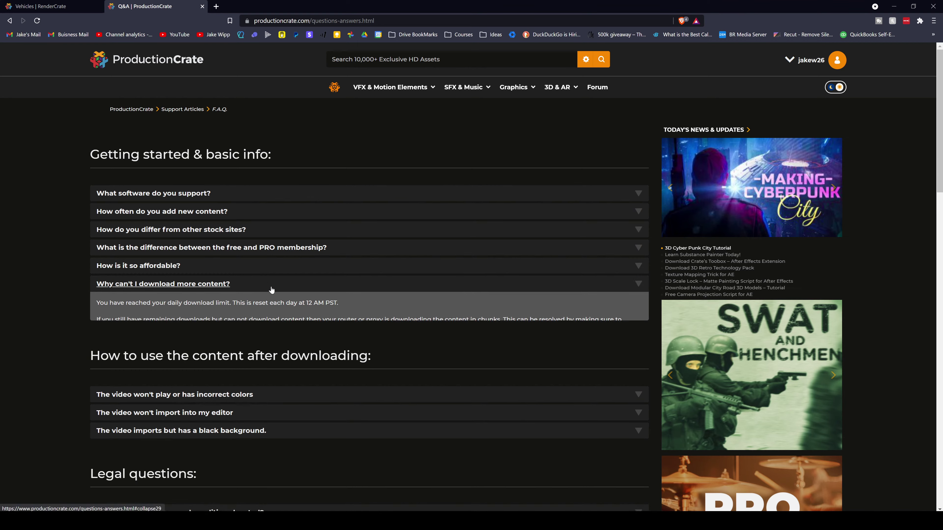
scroll(256, 312, down, 5)
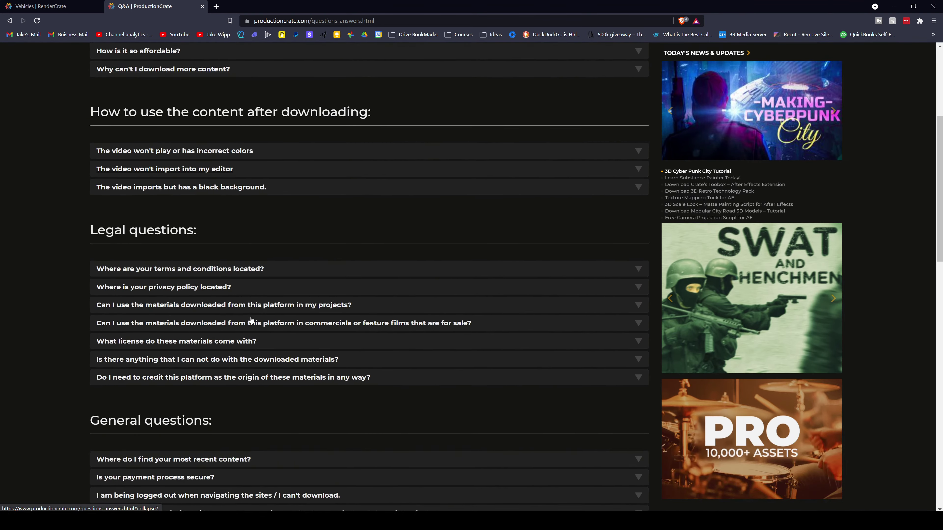
scroll(250, 317, down, 4)
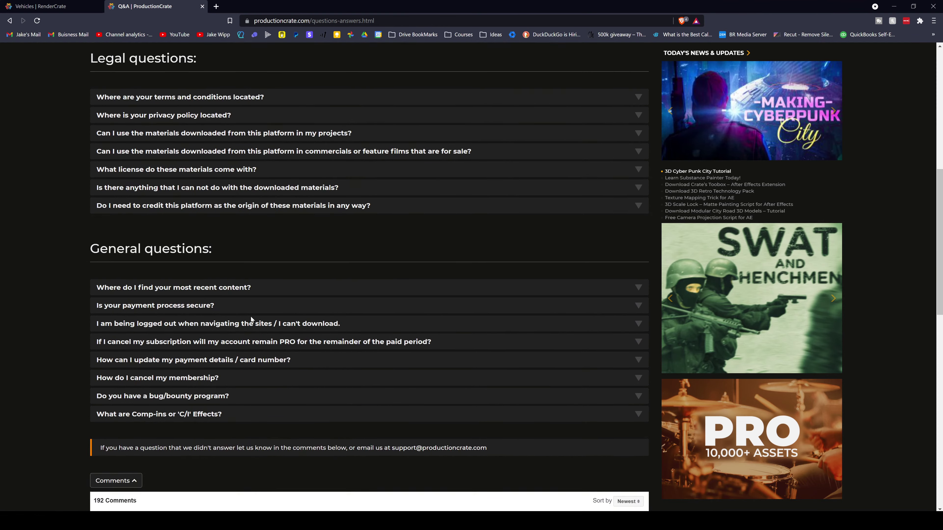
scroll(239, 343, down, 4)
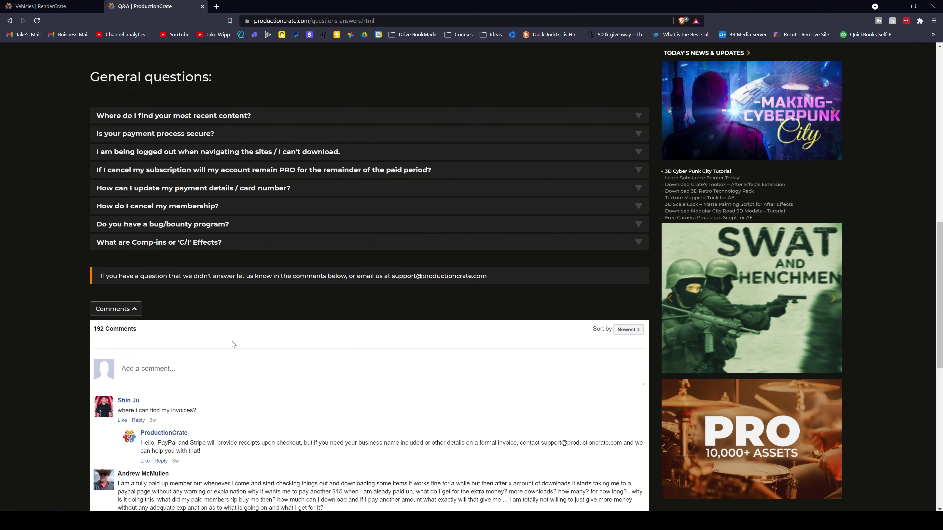
scroll(47, 343, up, 9)
scroll(70, 343, up, 4)
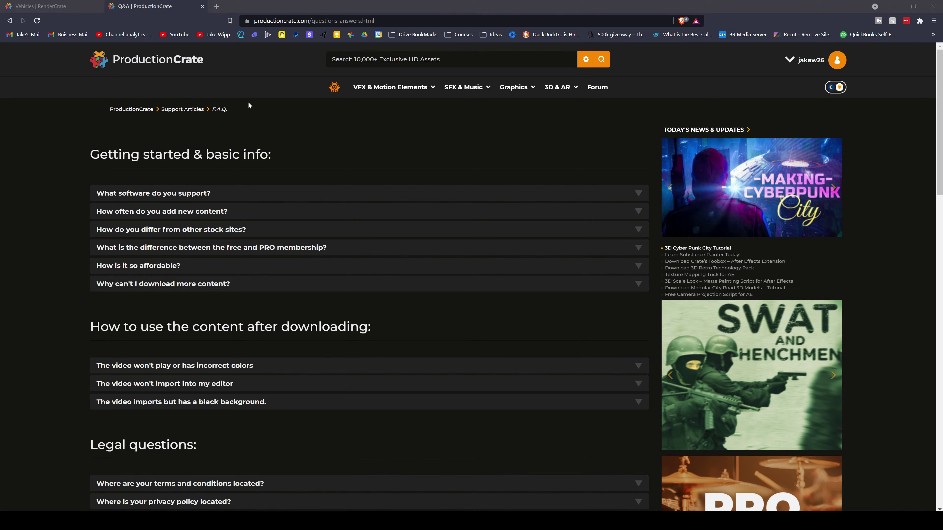
Open FootageCrate on the ProductionCrate site, browse its Creator Kits and open the explosion effects categories
mouse_move(389, 86)
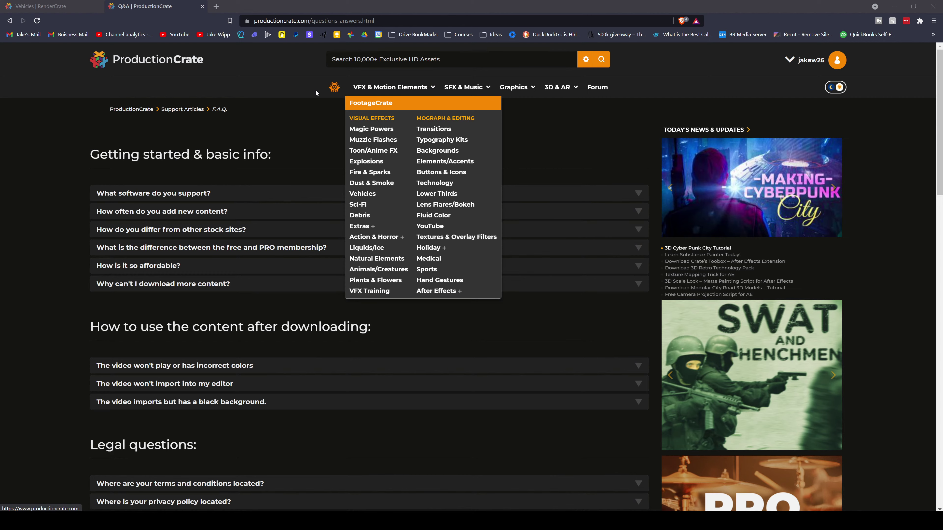
click(378, 104)
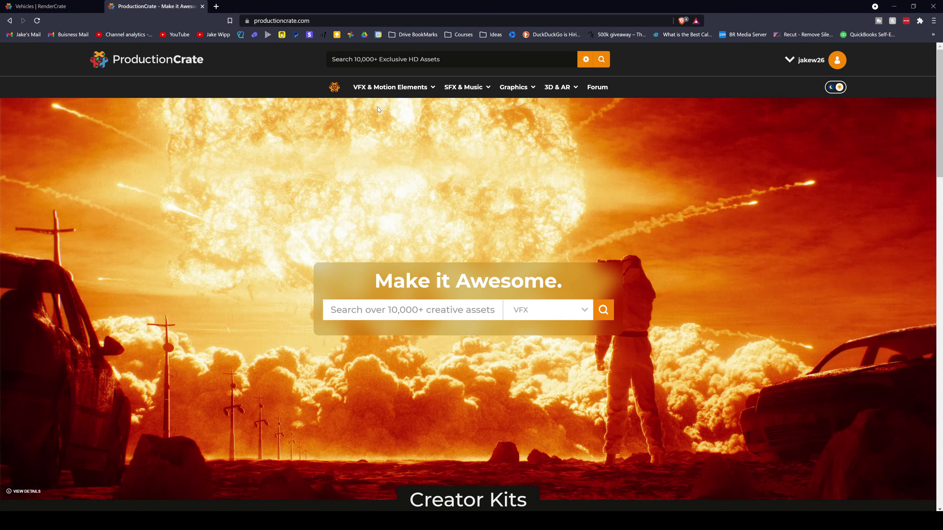
scroll(622, 323, down, 10)
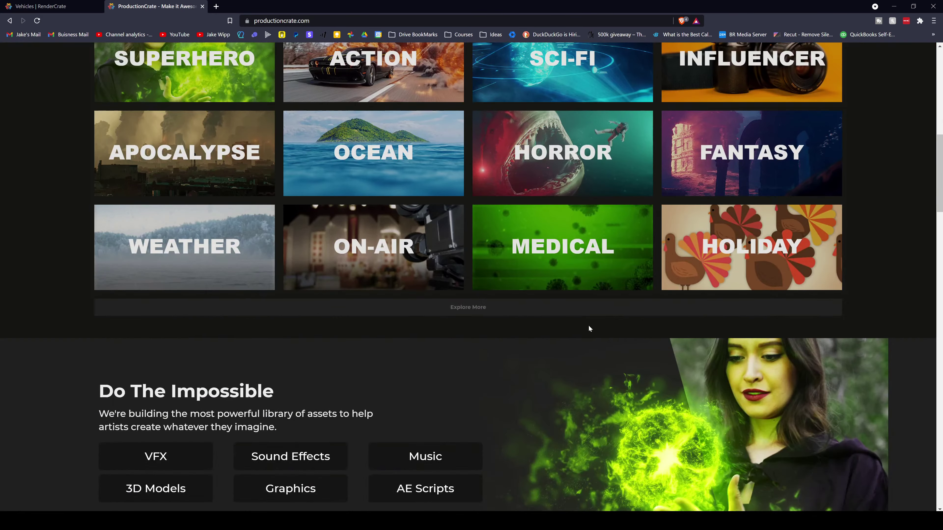
scroll(589, 328, up, 3)
click(373, 193)
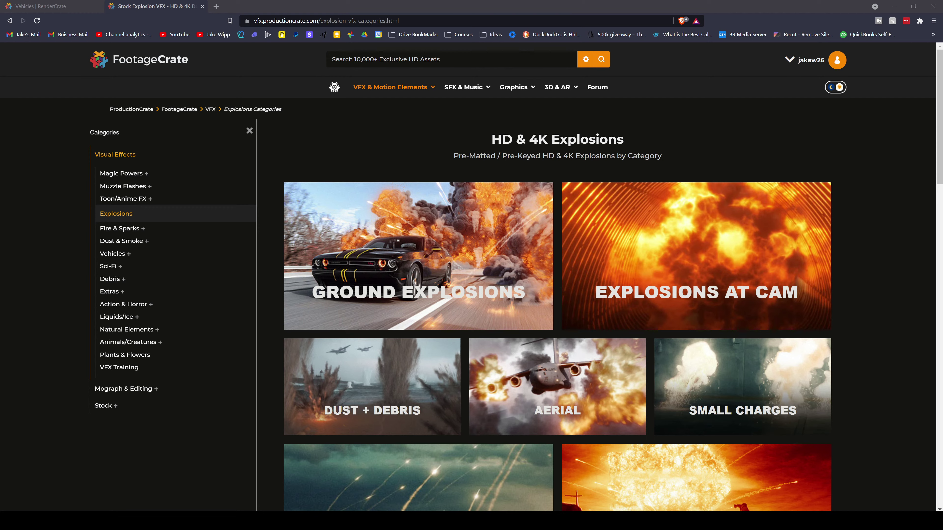
Return to DaVinci Resolve and view CameraTracker1's camera settings
click(931, 9)
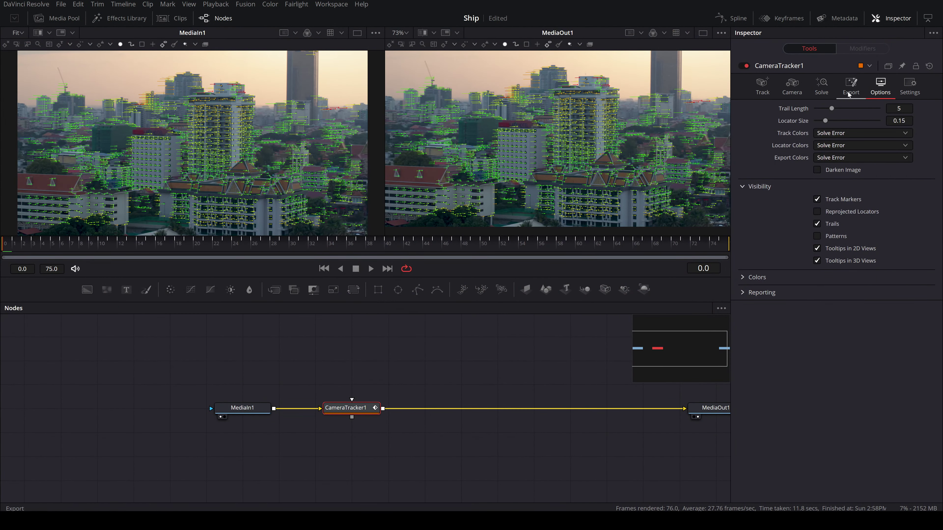
click(801, 90)
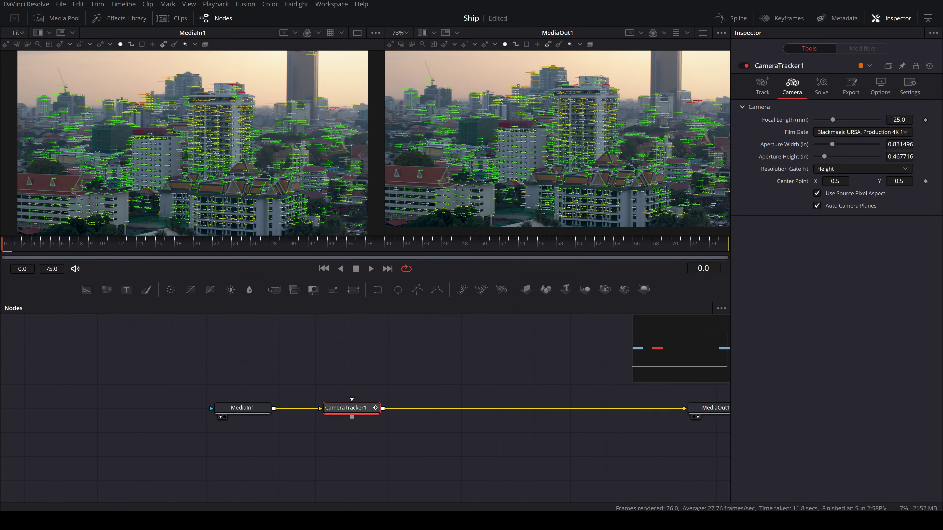
Save the project, review CameraTracker1's solve results and export the tracked camera, point cloud, ground plane and renderer as a 3D scene
key(ctrl+s)
click(821, 86)
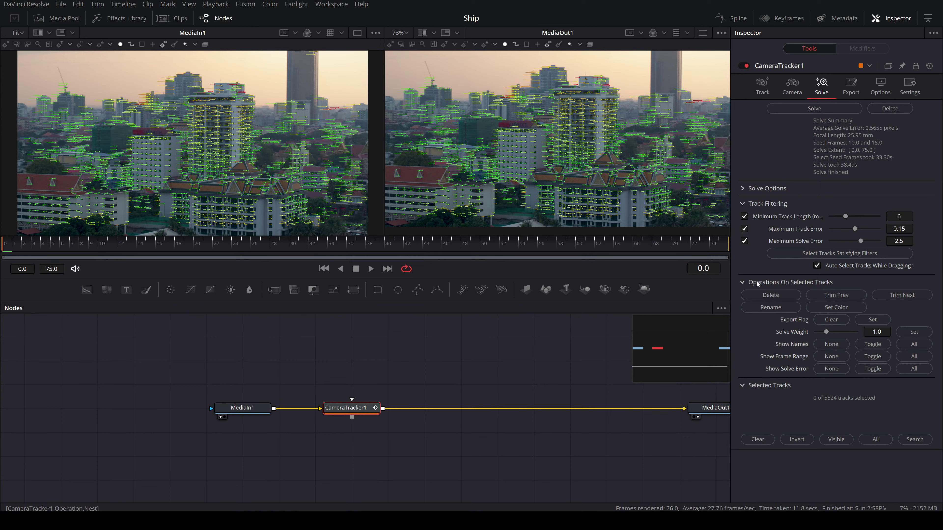
click(850, 86)
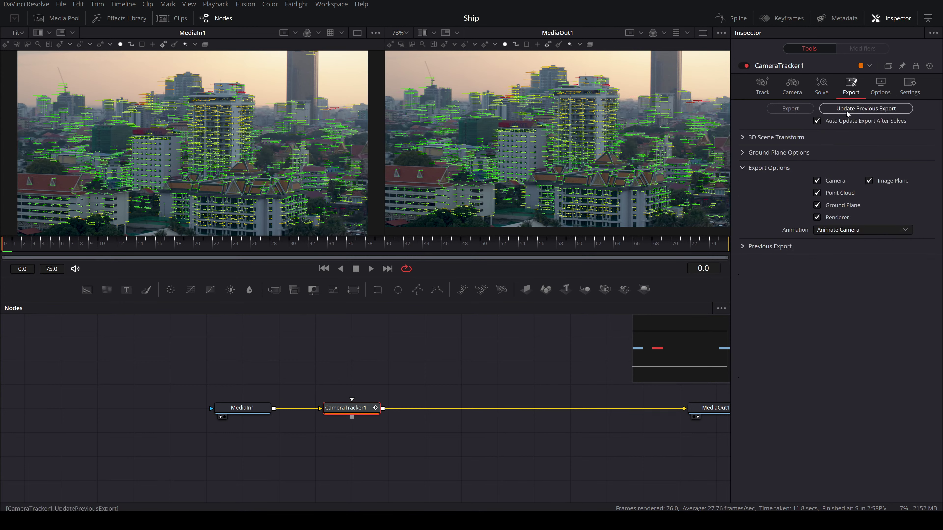
click(778, 109)
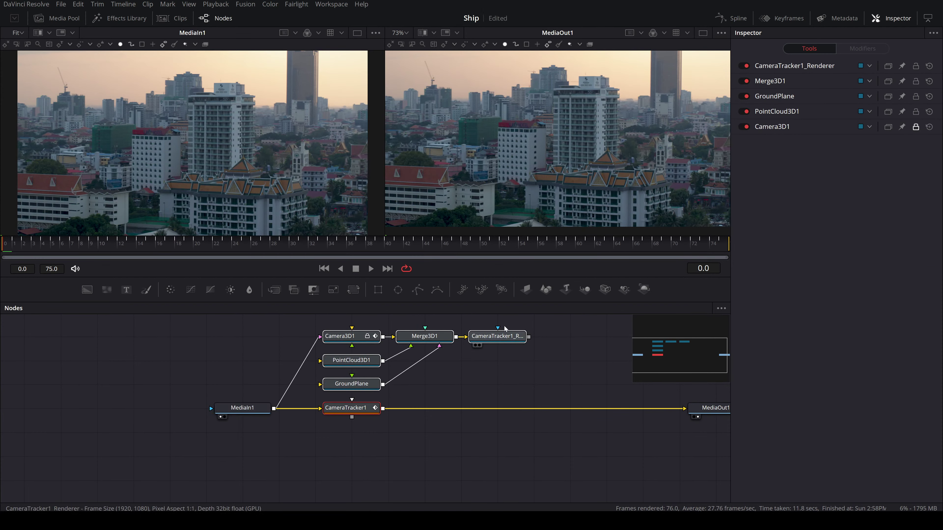
View Merge3D1 in the first viewer, orbit around the point cloud and play the tracked camera motion
click(403, 345)
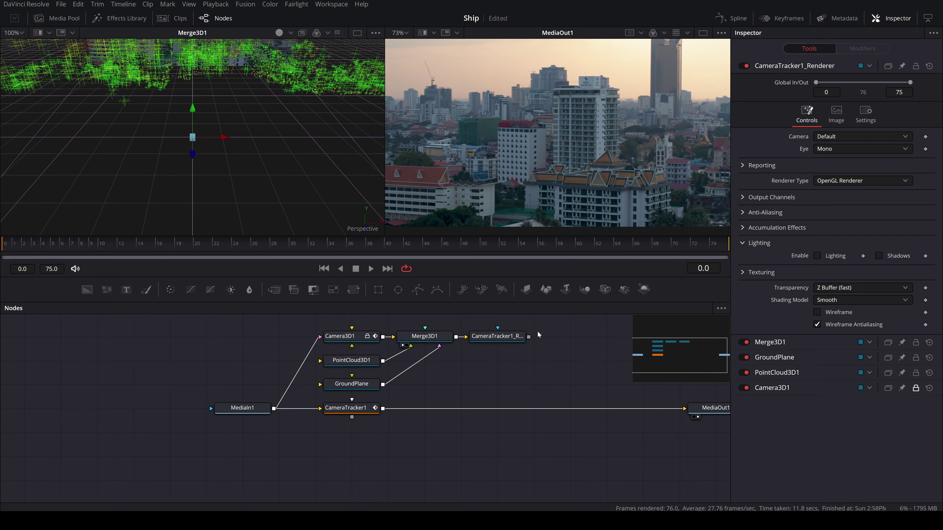
scroll(196, 229, up, 2)
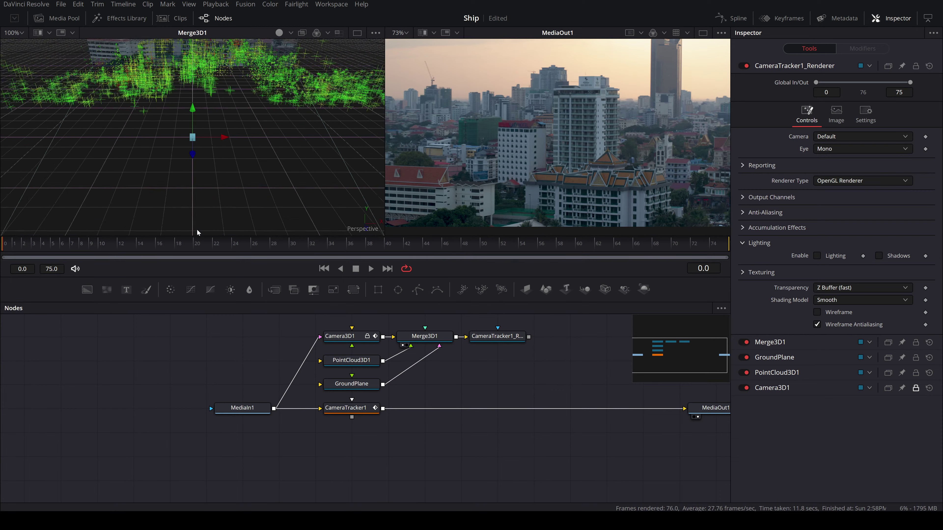
scroll(67, 221, down, 6)
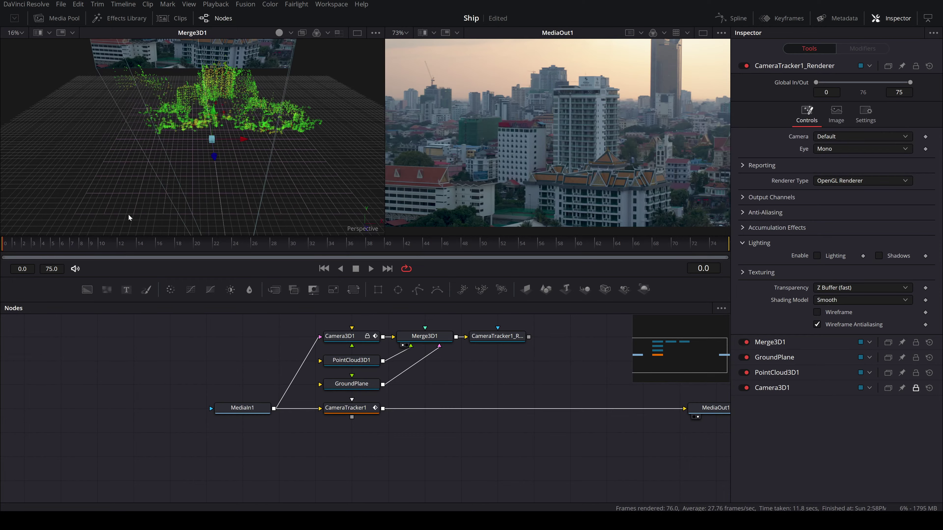
drag(128, 208, 141, 193)
key(space)
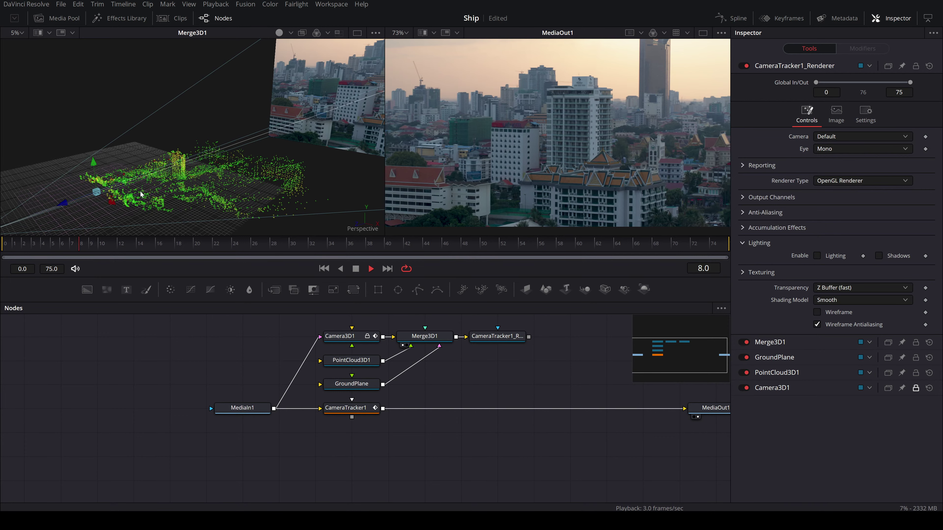
key(space)
drag(144, 191, 378, 243)
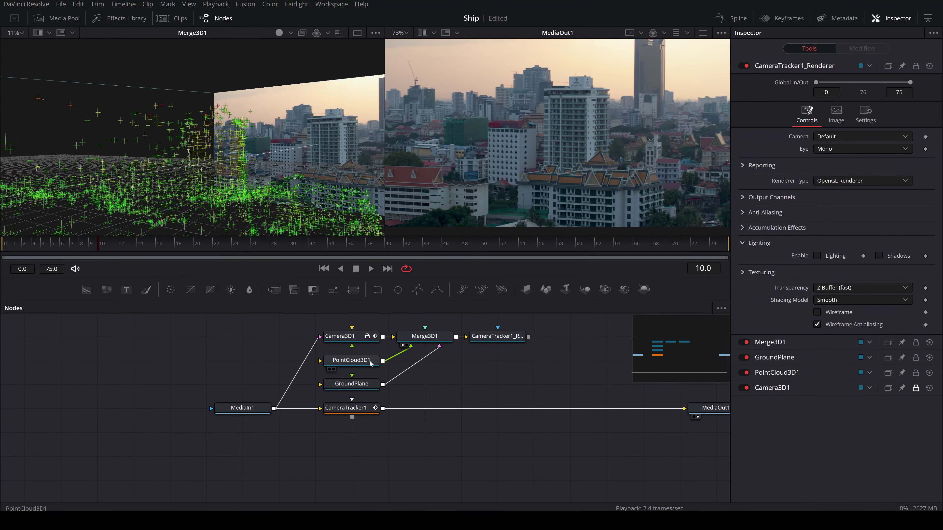
Make PointCloud3D1 renderable, show CameraTracker1_Renderer in the second viewer and set the point cloud's style to Point
click(334, 361)
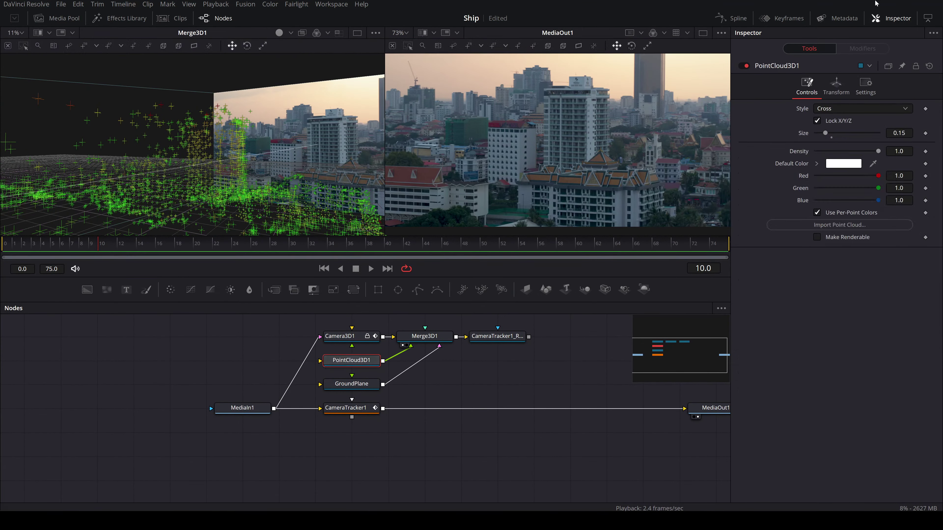
click(842, 238)
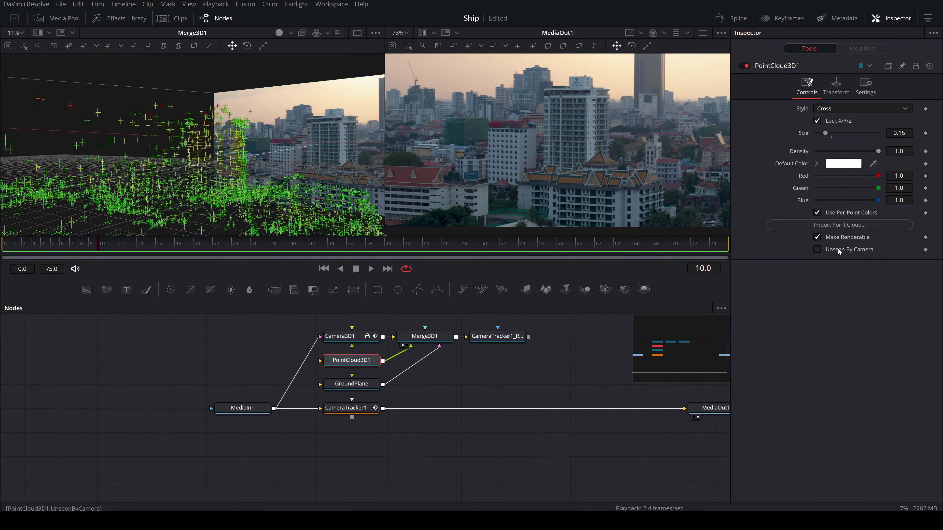
key(2)
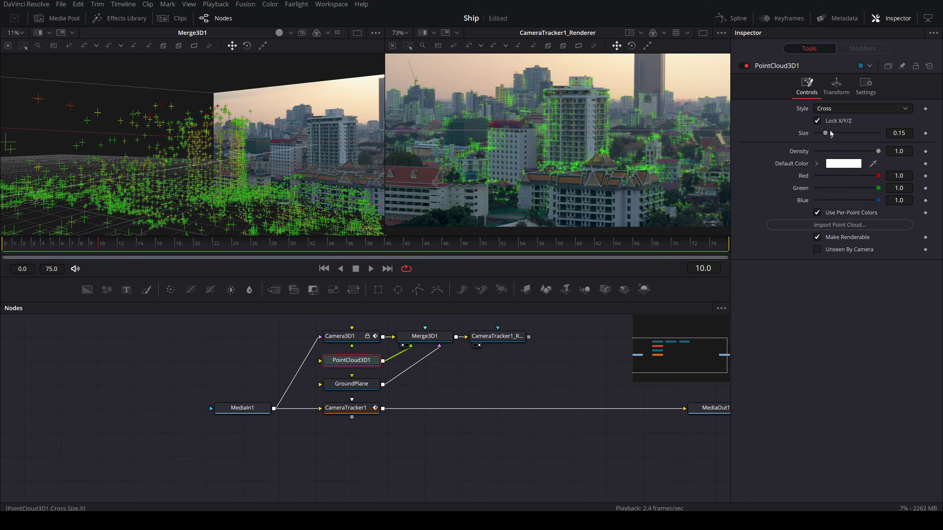
mouse_move(825, 133)
mouse_down()
mouse_move(876, 132)
mouse_move(828, 129)
mouse_up()
click(832, 110)
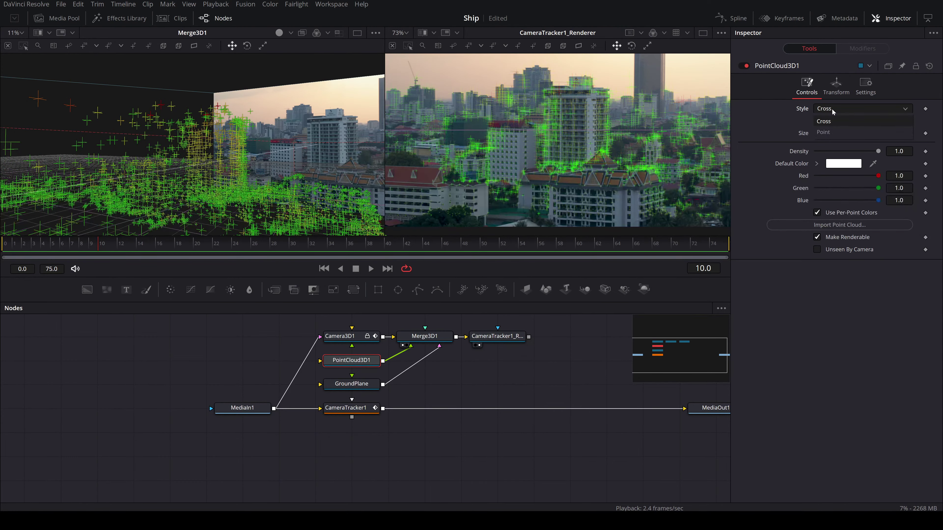
click(829, 132)
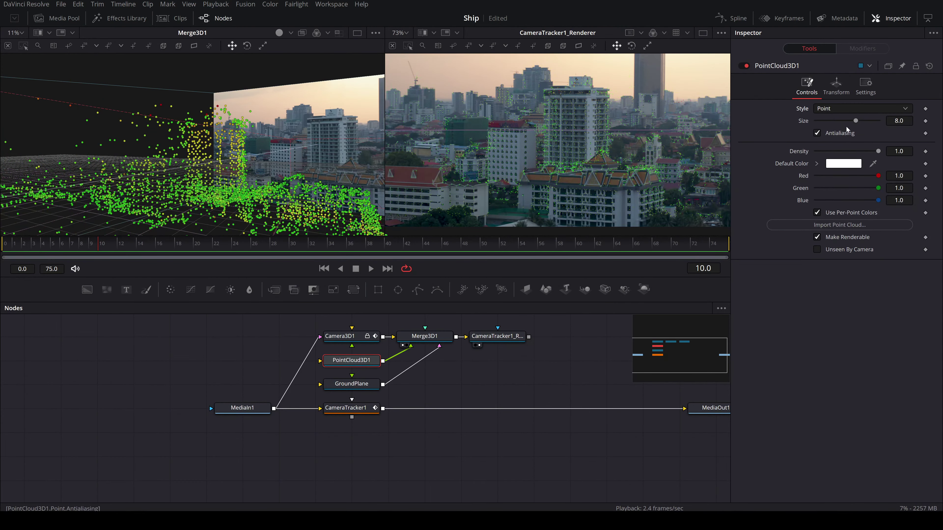
Disable Make Renderable and Use Per-Point Colors for PointCloud3D1
scroll(889, 120, up, 1)
scroll(890, 120, down, 1)
click(837, 238)
click(837, 215)
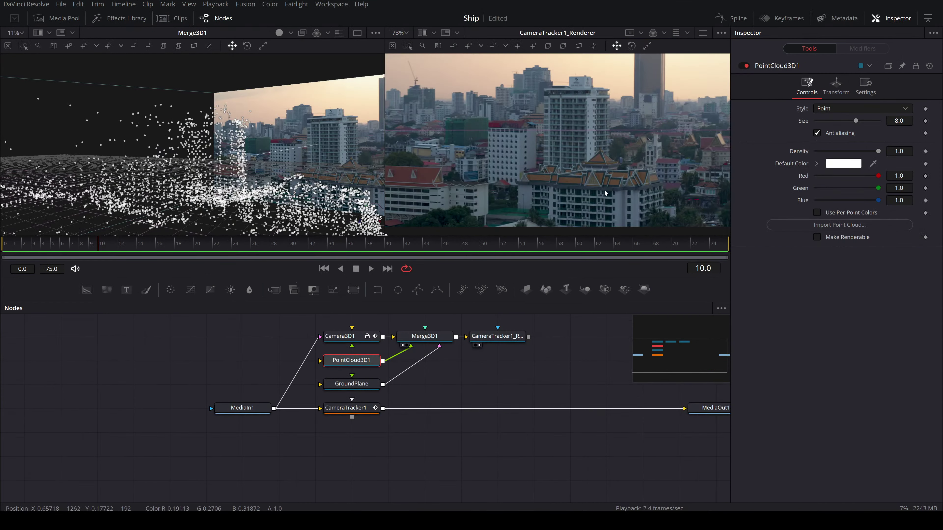
scroll(521, 186, down, 3)
scroll(521, 187, up, 3)
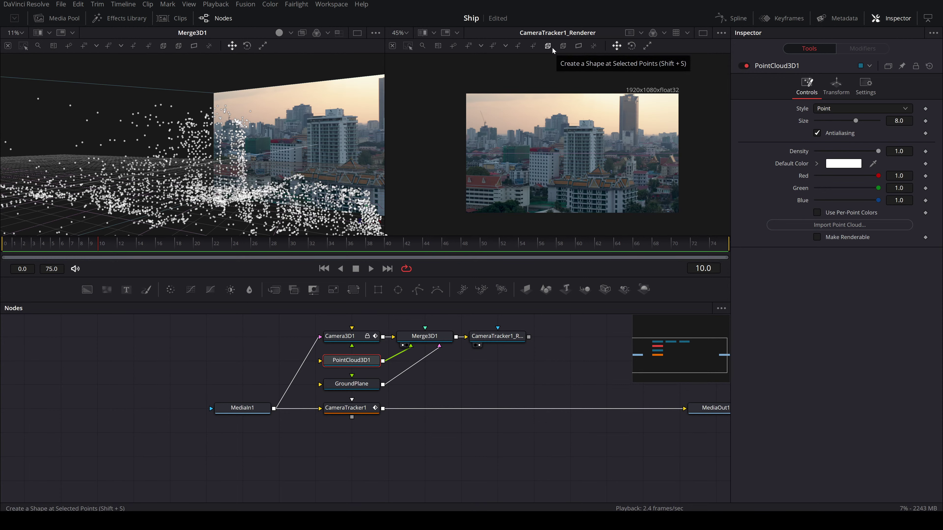
Select most of the point cloud in the Merge3D1 view, dismiss Fusion Studio's render notice and create a shape at the selected points
drag(360, 115, 2, 235)
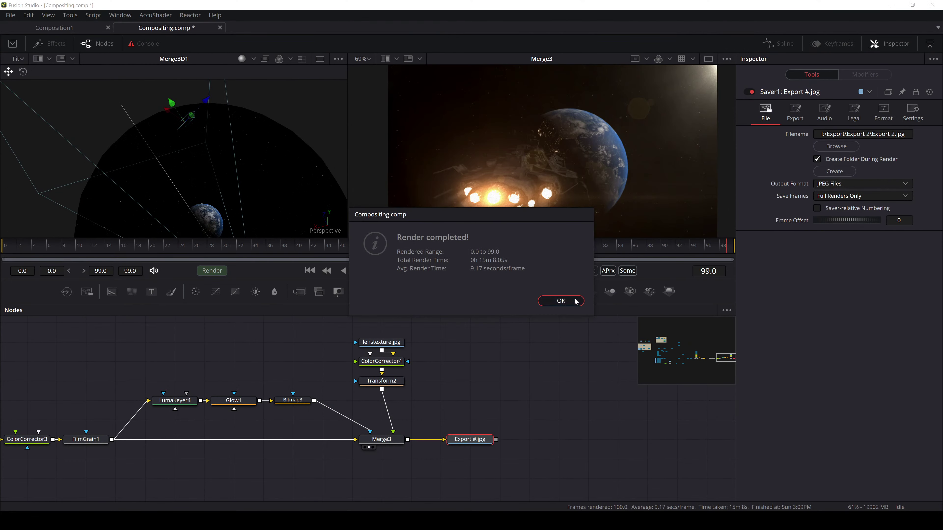
click(558, 302)
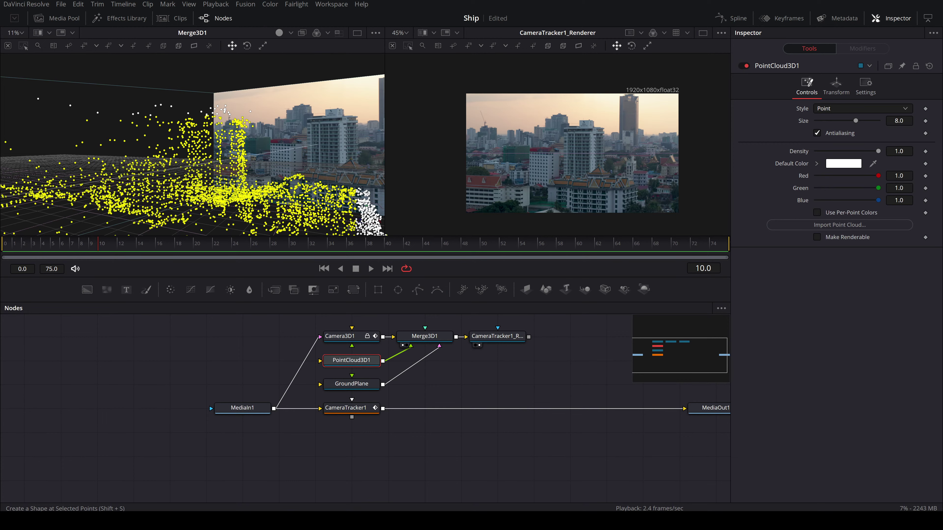
click(163, 45)
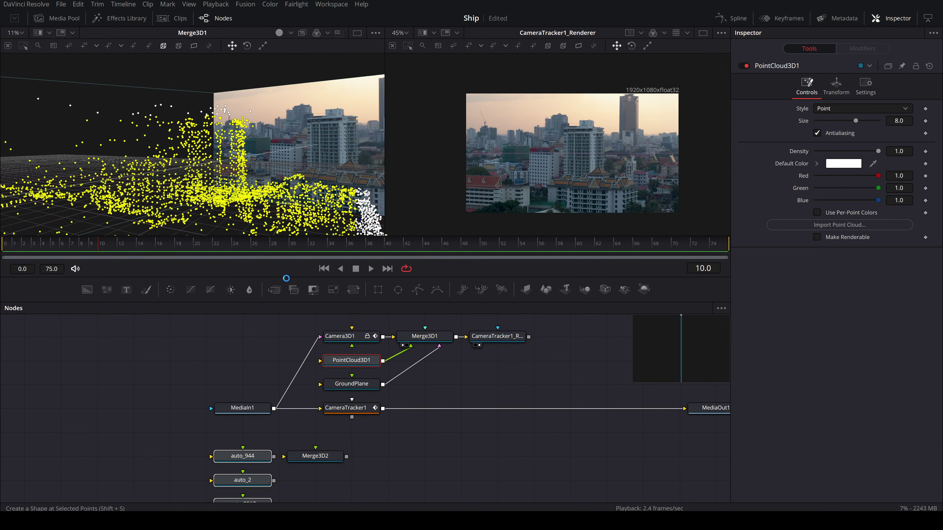
End the DaVinci Resolve task in Task Manager and relaunch the application
key(ctrl+shift+Escape)
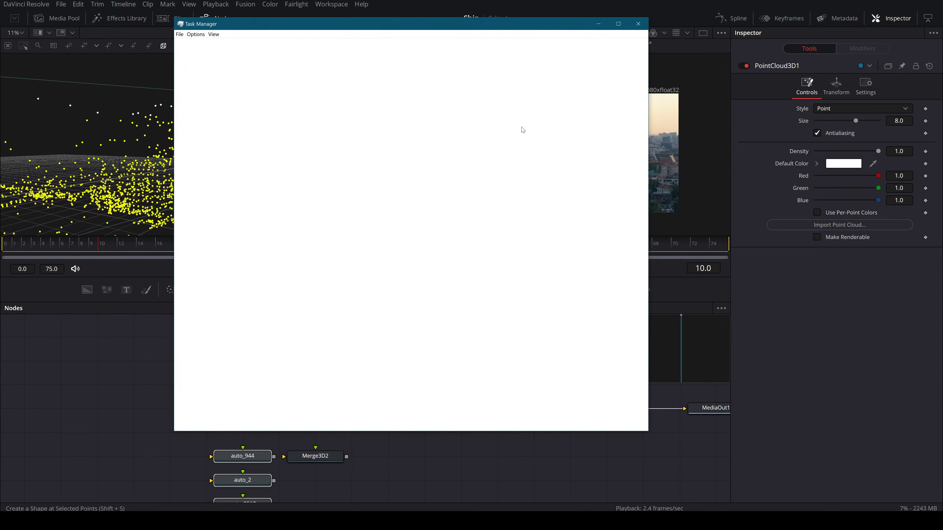
click(187, 45)
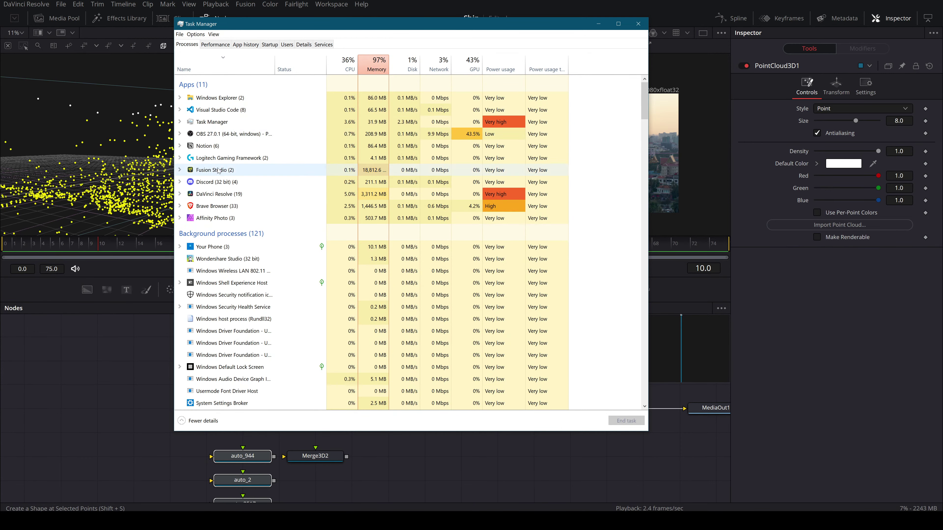
click(215, 194)
click(626, 421)
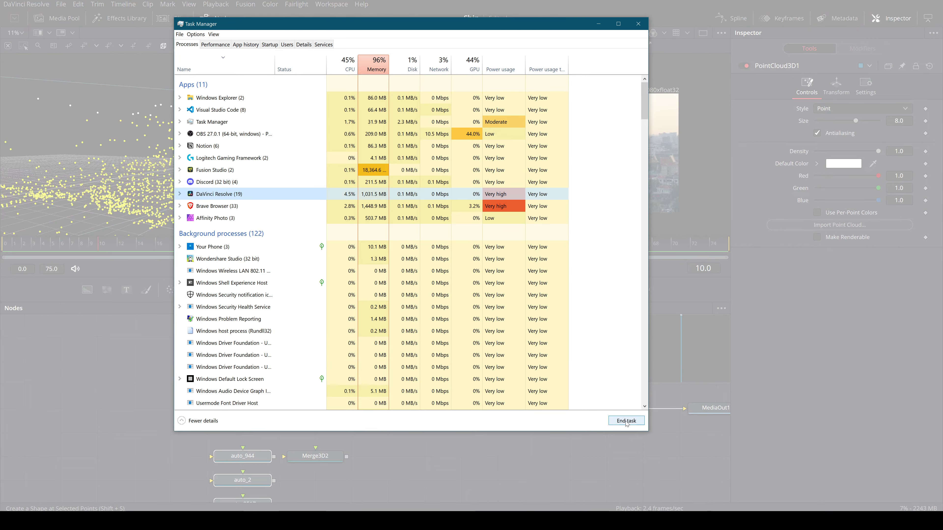
click(499, 509)
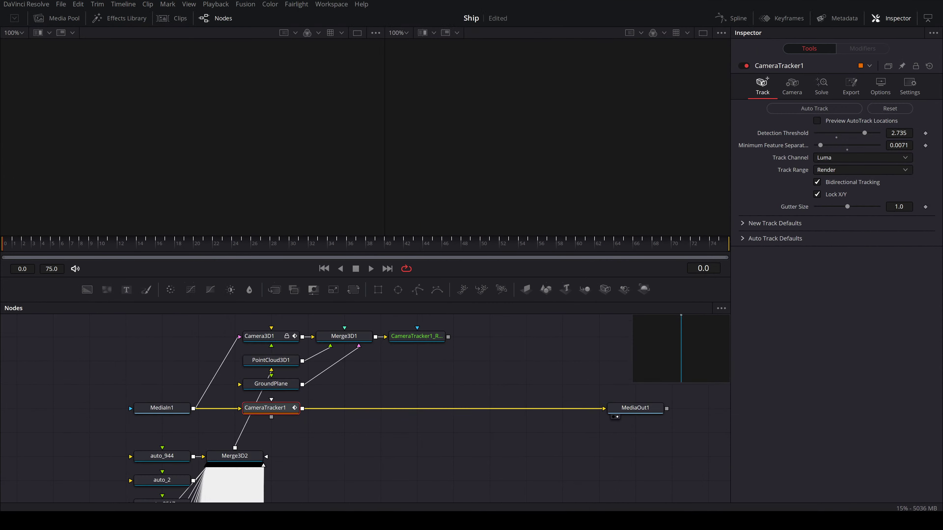
Select the CameraTracker1_Renderer node, switch to the Edit page and return to the Fusion page to refresh the composition
click(417, 336)
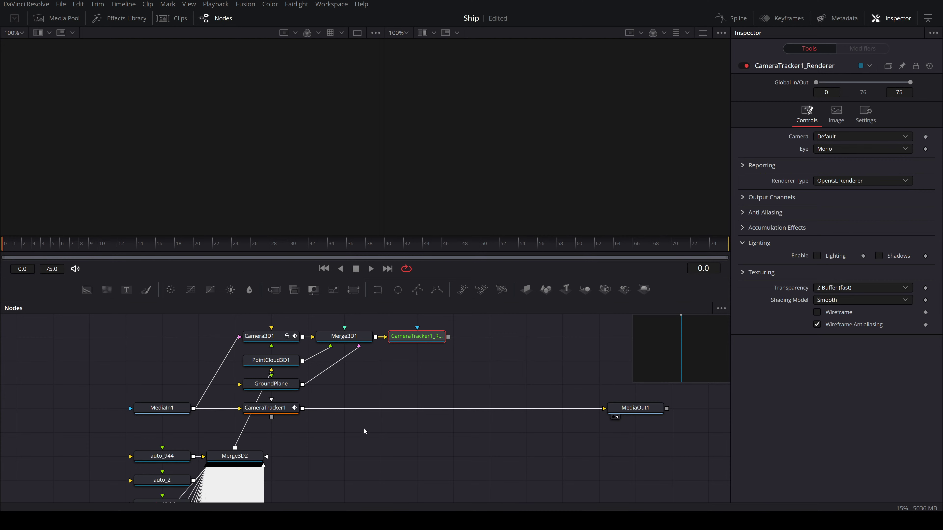
key(shift+4)
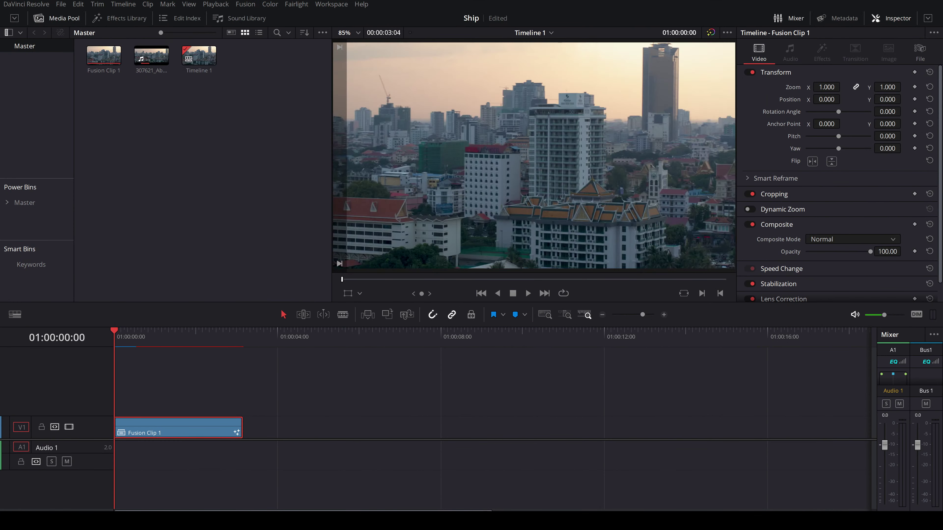
key(shift+5)
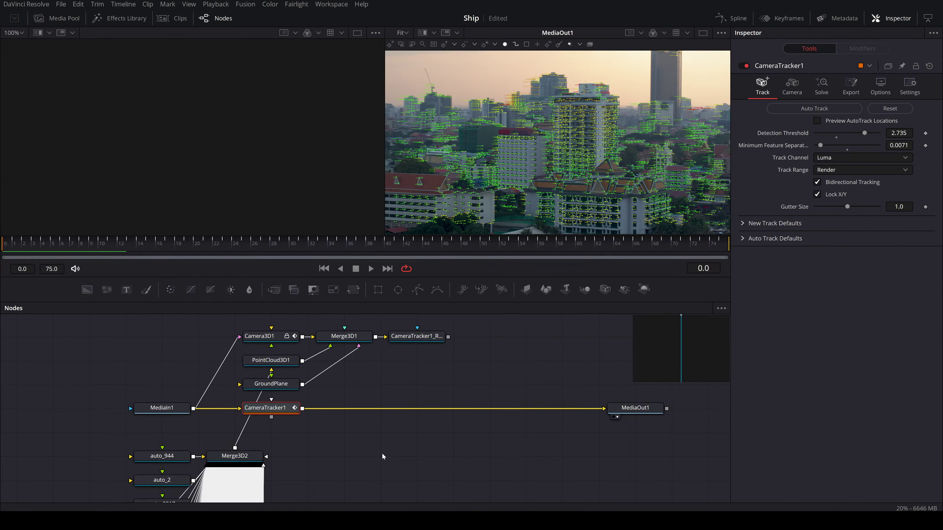
Show Merge3D2 in the first viewer, fit the view and orbit around the shapes generated from the tracked points
drag(318, 421, 327, 408)
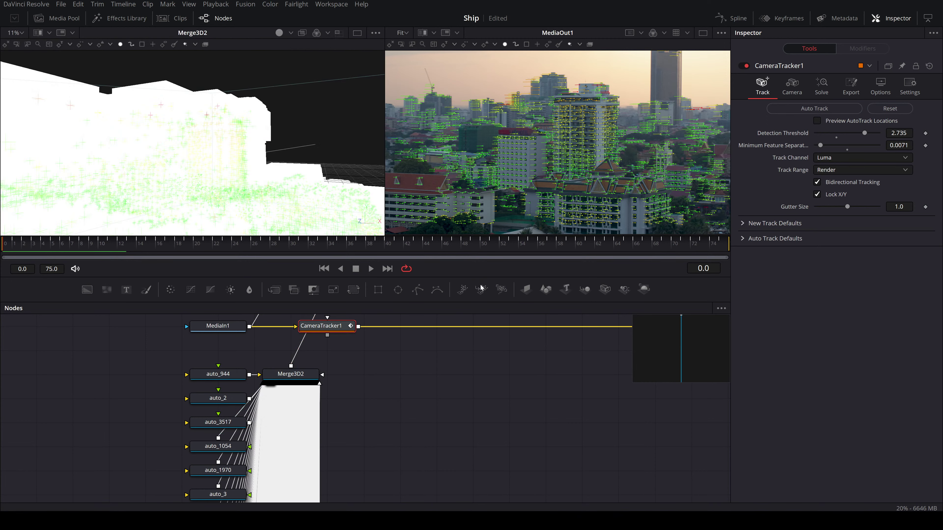
key(f)
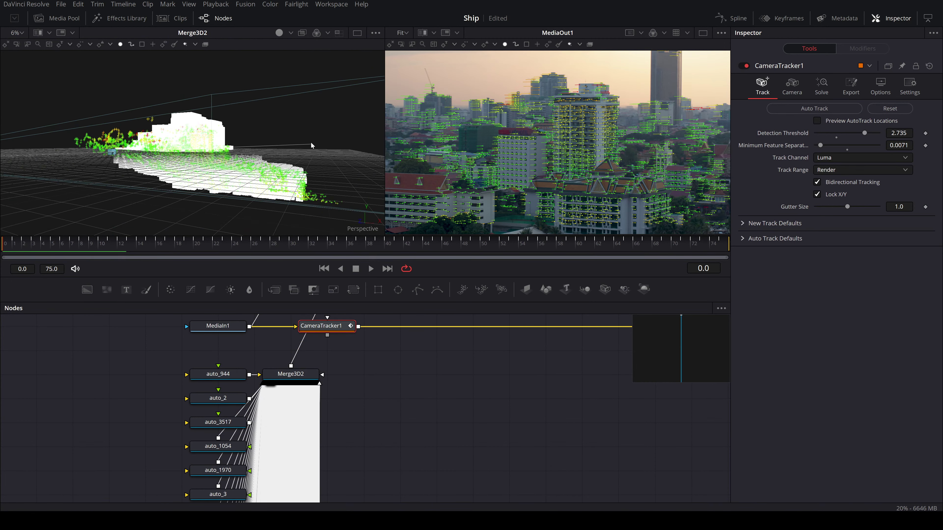
drag(303, 157, 65, 228)
drag(0, 210, 235, 181)
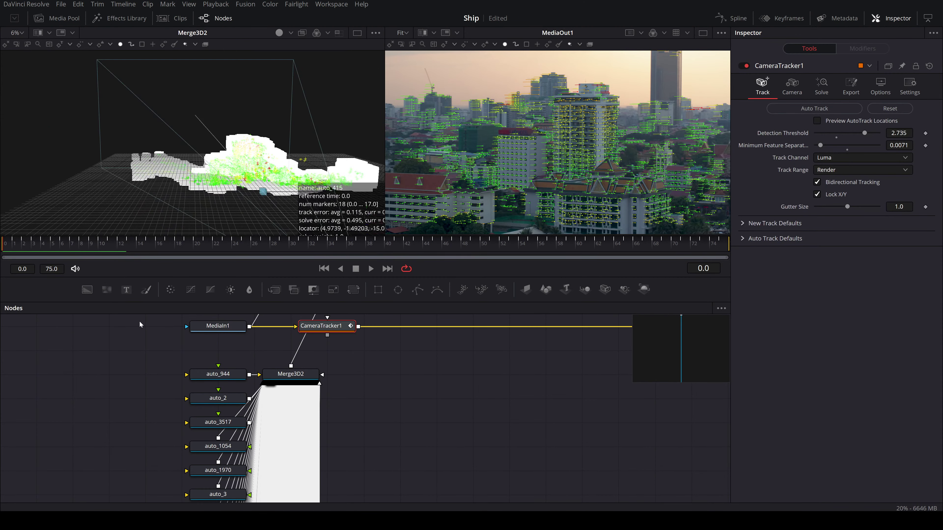
scroll(212, 378, up, 2)
Select the auto_944 shape, examine its cube within the 3D scene and look over the node tree of generated shapes
click(212, 378)
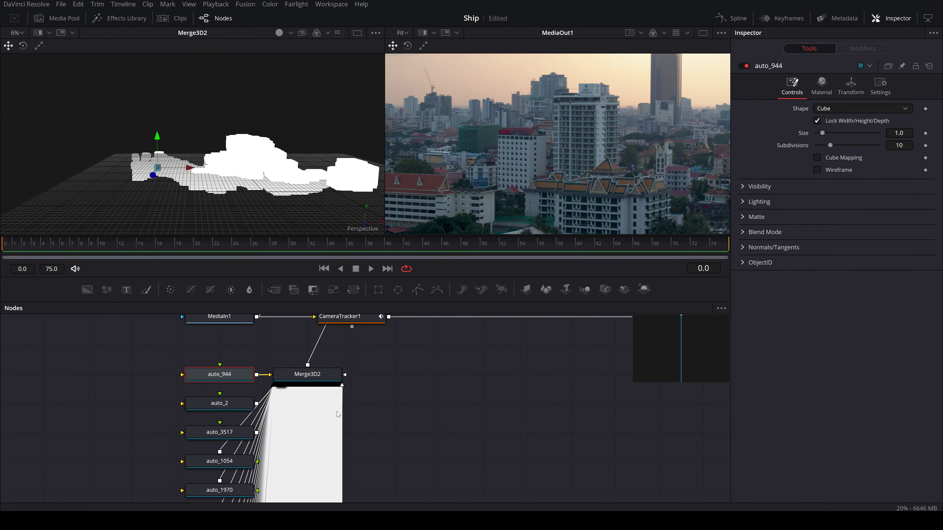
scroll(186, 181, up, 2)
scroll(187, 181, up, 2)
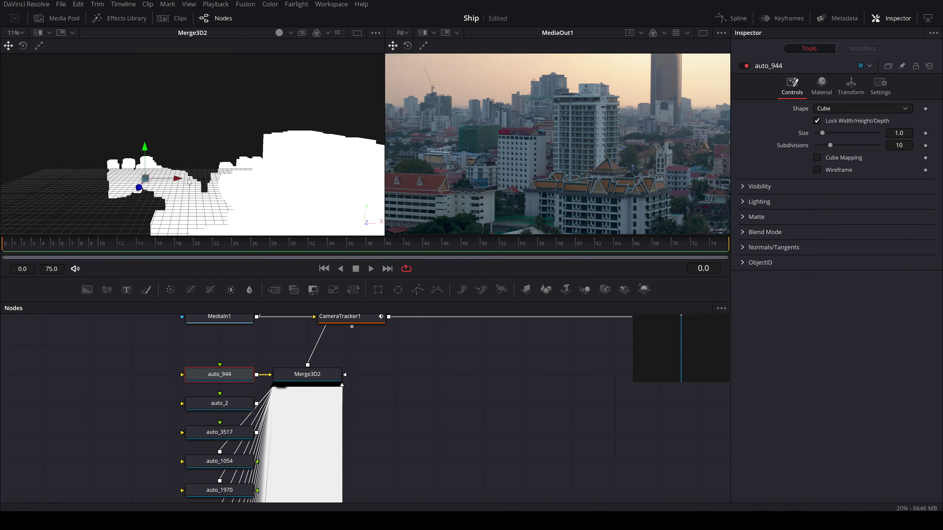
mouse_move(187, 181)
mouse_down()
mouse_move(284, 202)
mouse_move(336, 233)
mouse_move(286, 193)
mouse_move(197, 175)
mouse_up()
scroll(285, 192, down, 4)
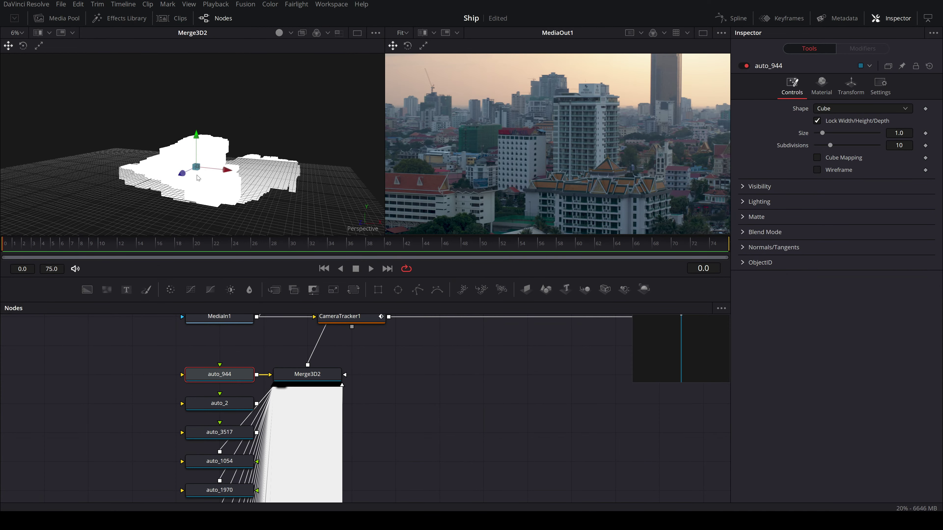
scroll(306, 379, down, 3)
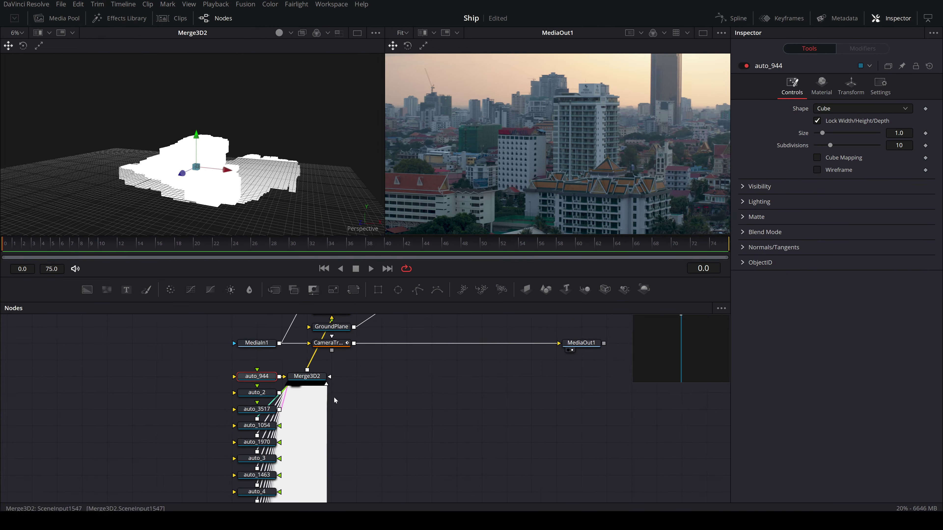
scroll(333, 397, down, 3)
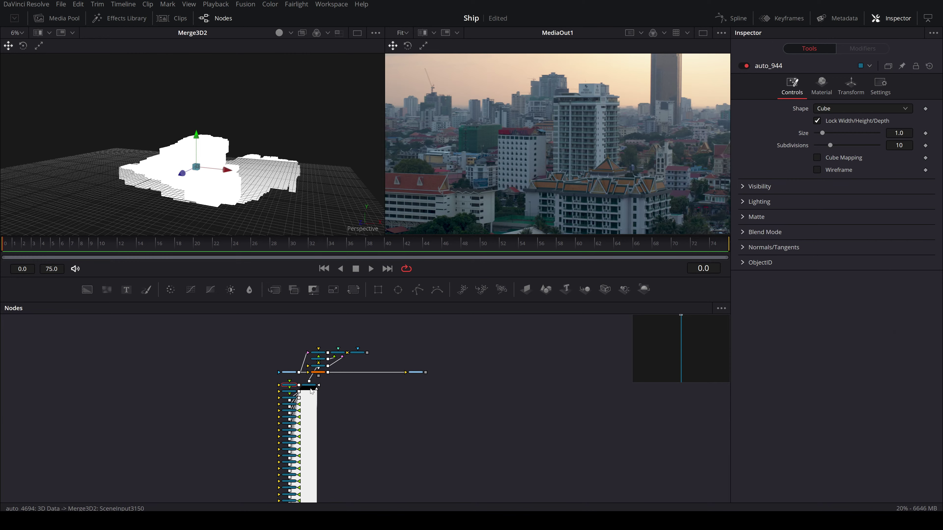
On the Edit page, replace Fusion Clip 1 on track V1 with the Export [0-99].jpg sequence, saving the project after the deletion
key(shift+4)
key(Delete)
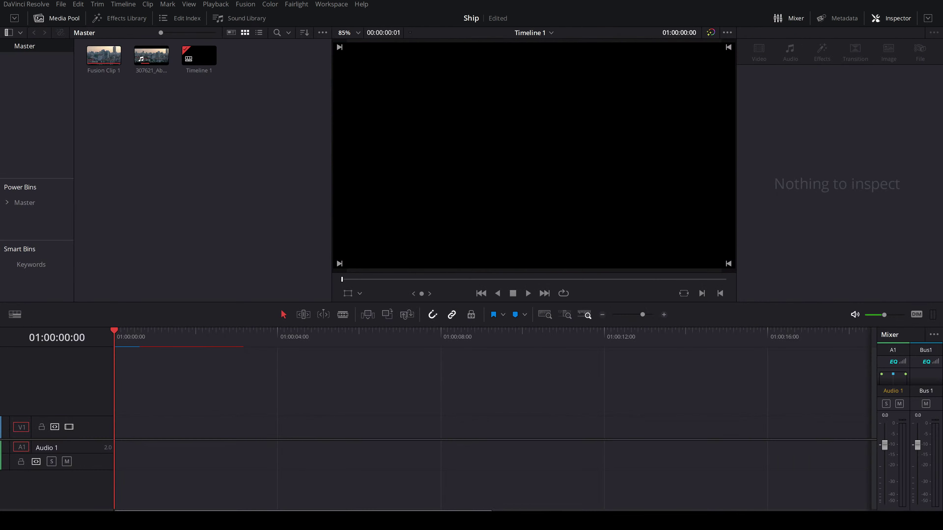
key(ctrl+s)
drag(631, 362, 136, 438)
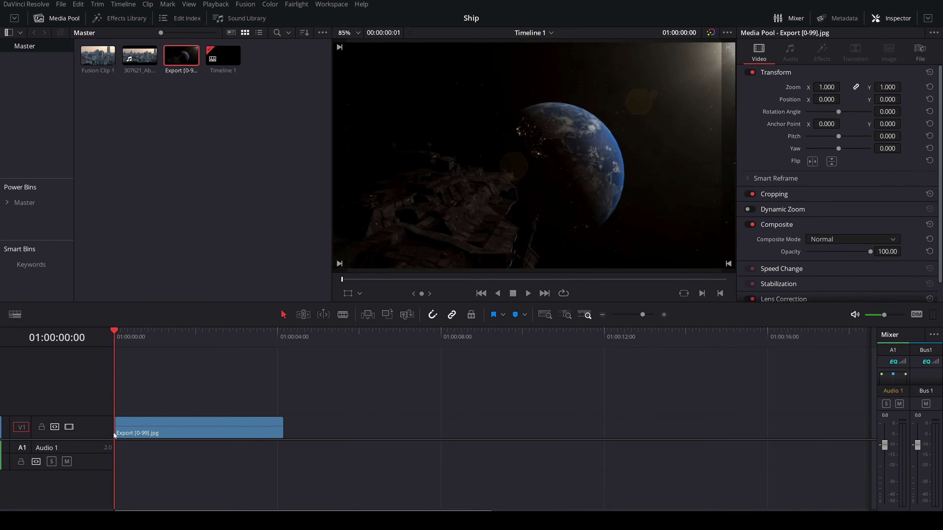
Play the Export [0-99].jpg clip from its start with looping on, and stop it after reviewing the spaceship shot
key(space)
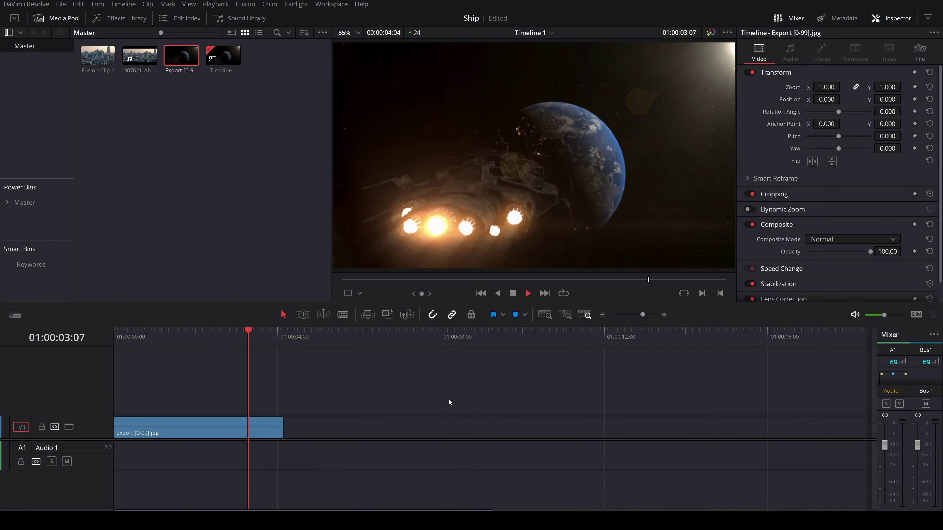
drag(276, 334, 114, 332)
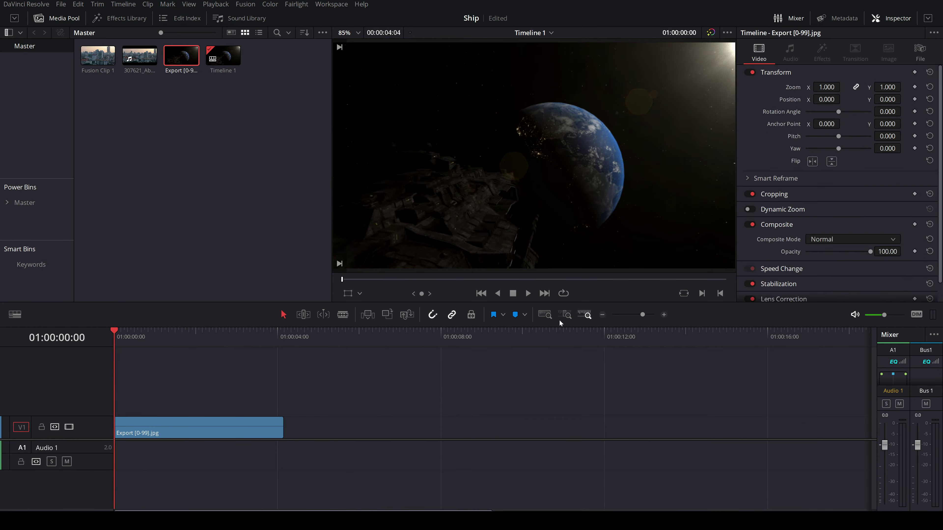
key(space)
click(563, 293)
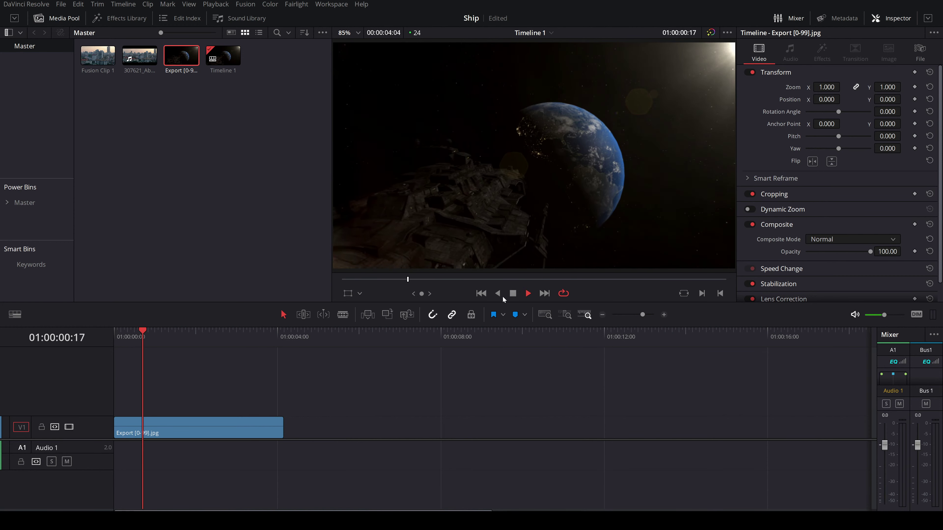
click(514, 294)
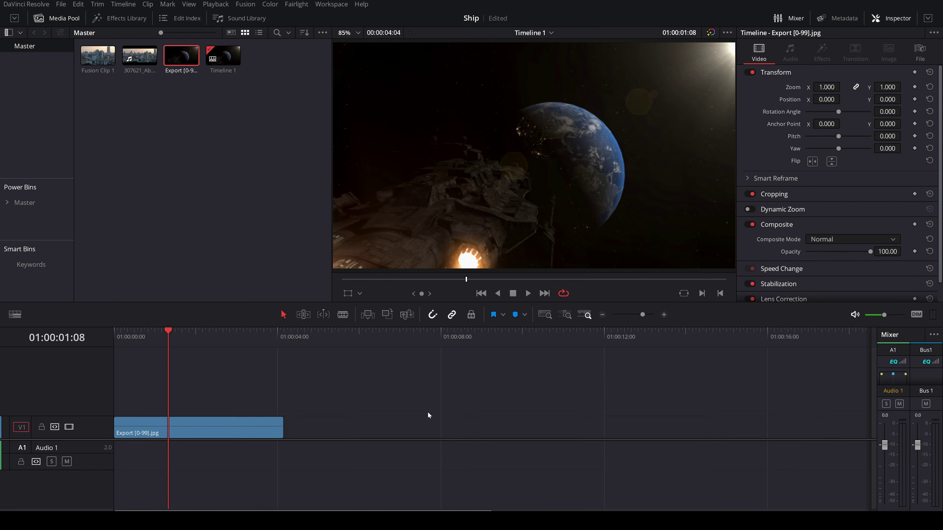
View the spaceship shot full screen and scrub to a frame showing all the glowing engines to capture it as a still
key(ctrl+f)
mouse_move(336, 491)
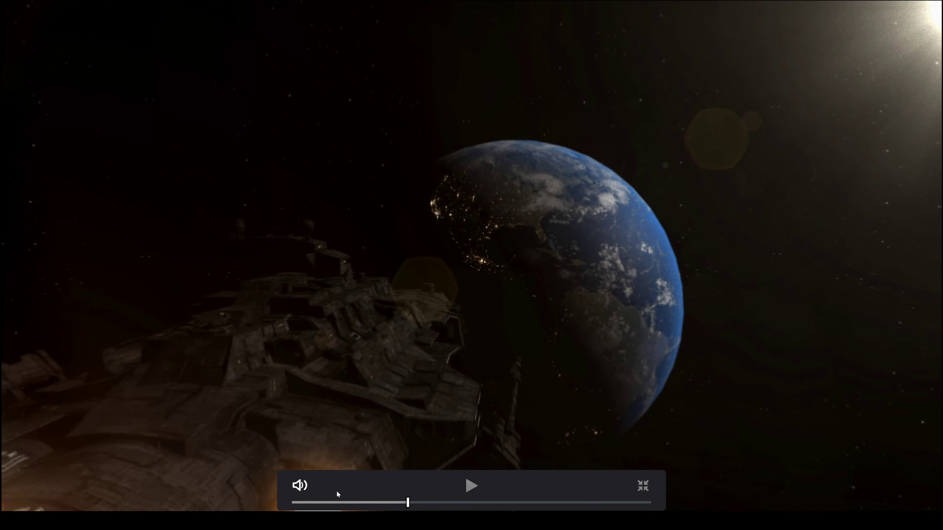
drag(403, 498, 587, 483)
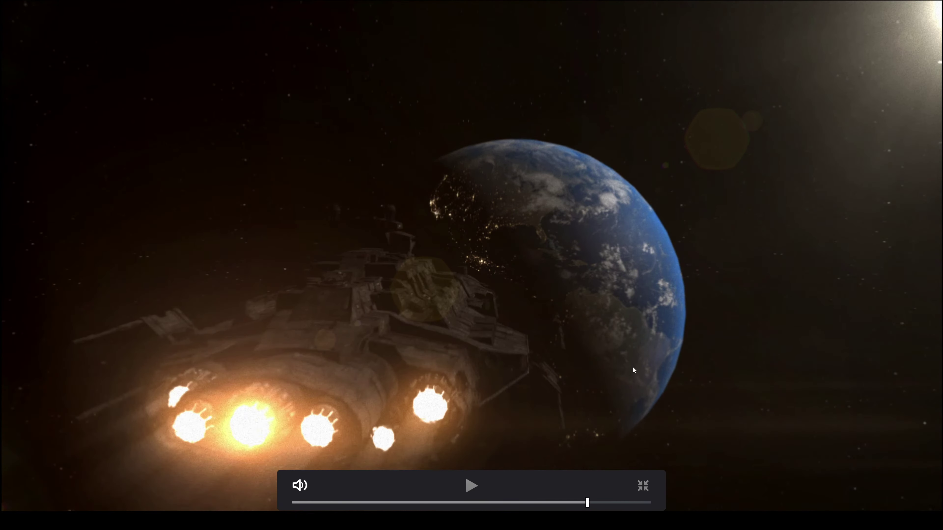
click(643, 485)
key(ctrl+f)
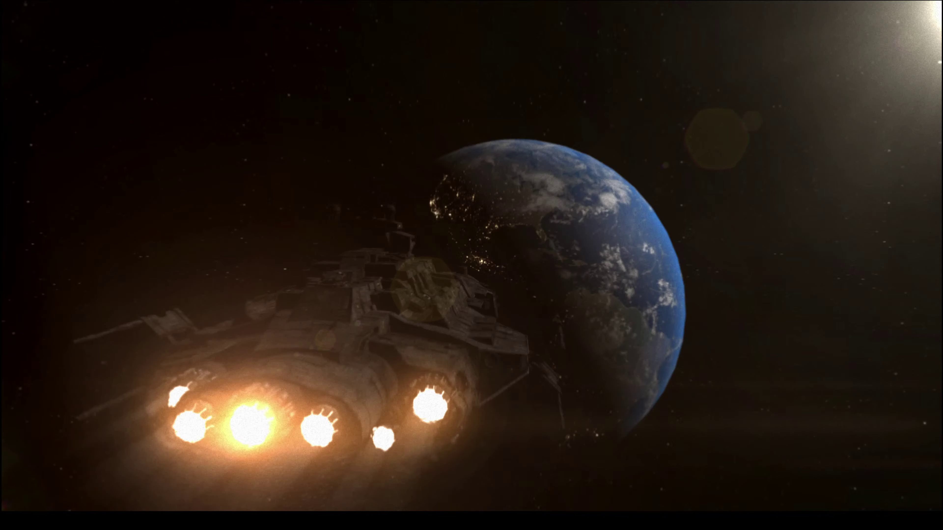
click(642, 486)
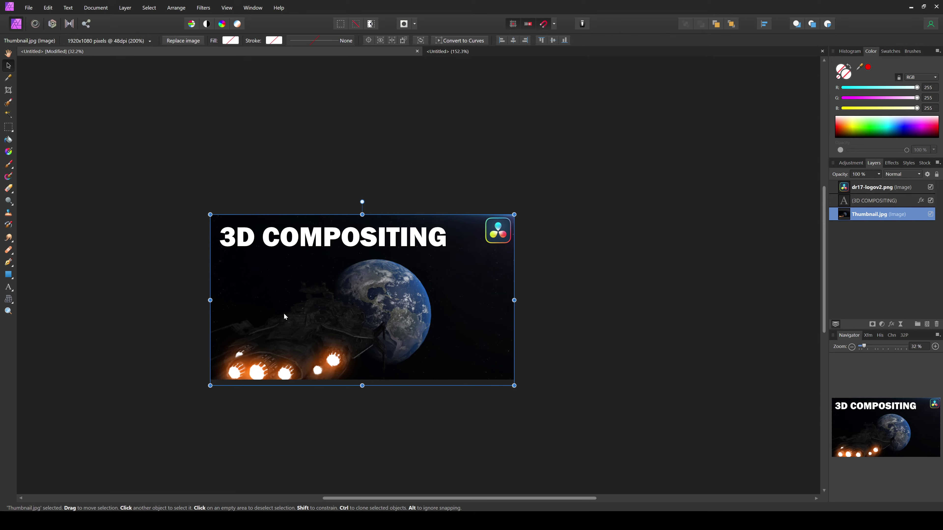
In Affinity Photo, paste the captured frame over the thumbnail and move its layer between the 3D COMPOSITING text and Thumbnail.jpg
scroll(283, 313, up, 2)
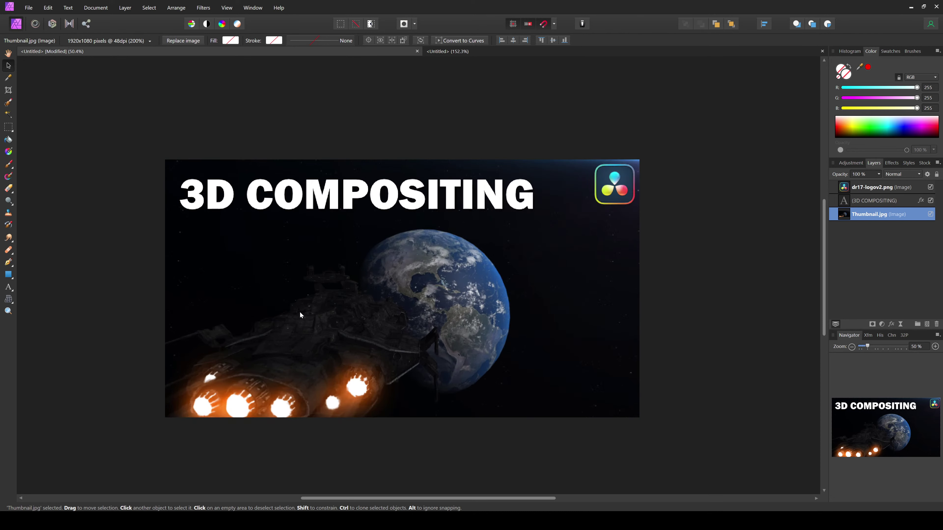
click(706, 197)
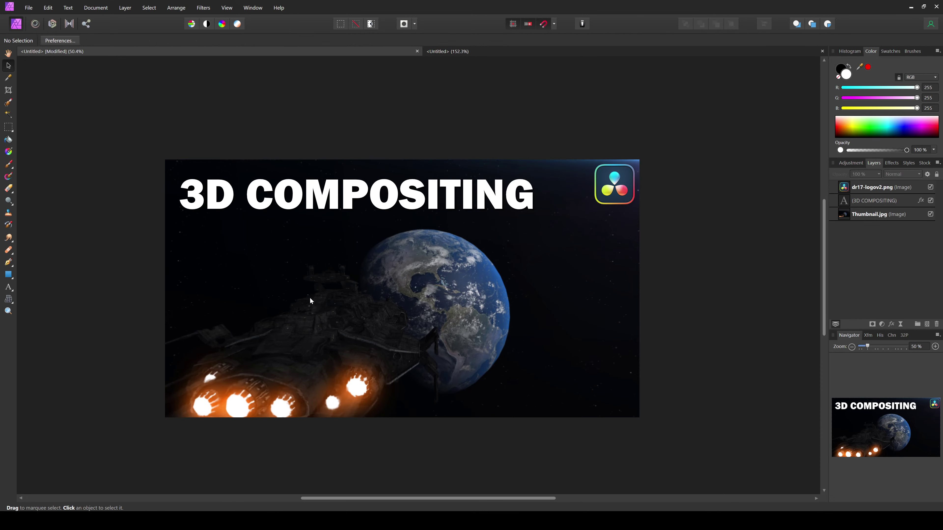
key(ctrl+v)
drag(386, 298, 381, 315)
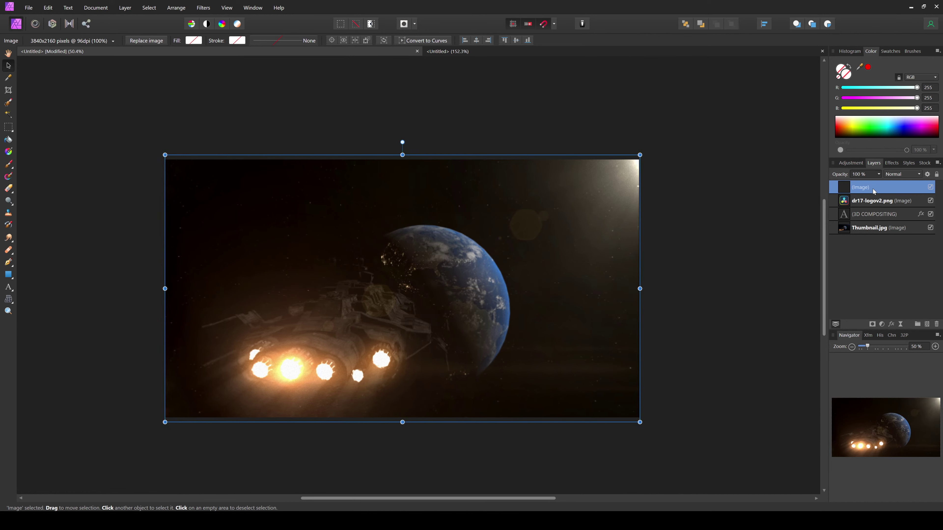
drag(876, 195, 852, 219)
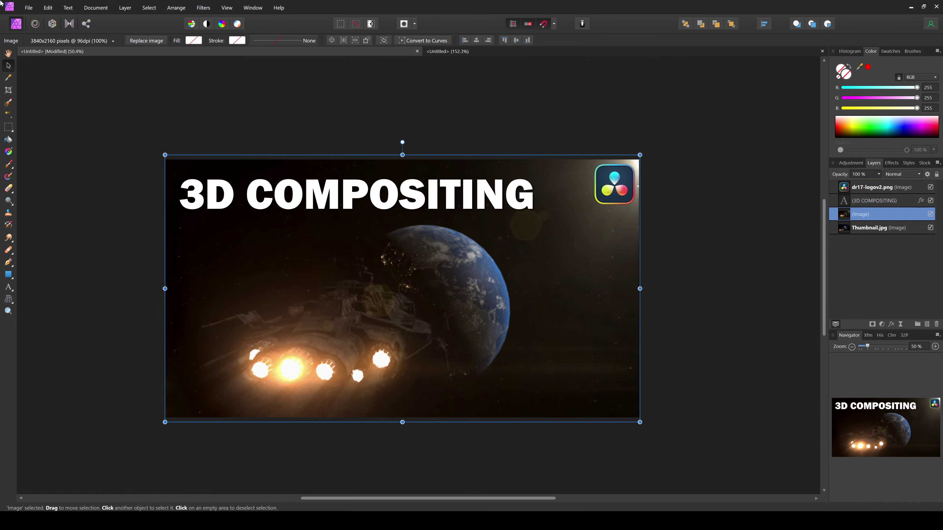
Export the thumbnail as a 3840 x 2090 px JPEG with the Best quality preset at quality 100
click(29, 7)
click(37, 215)
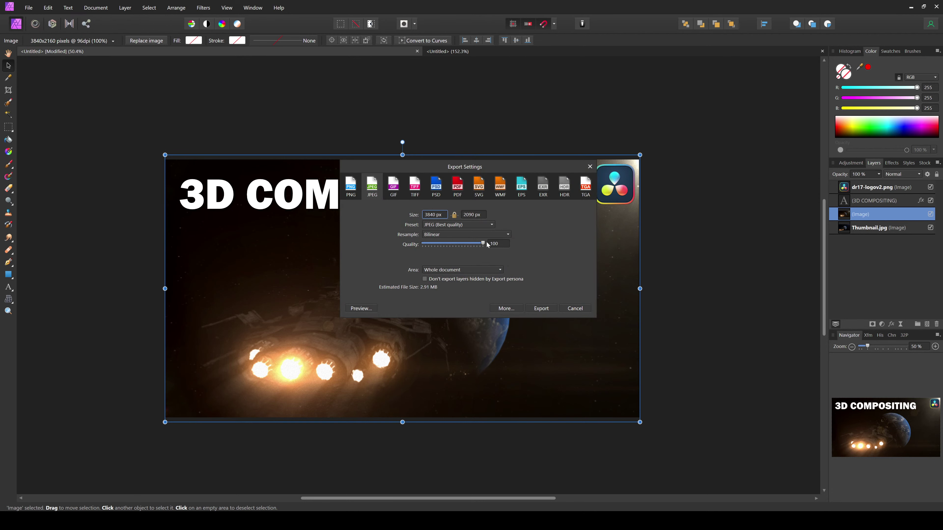
click(543, 308)
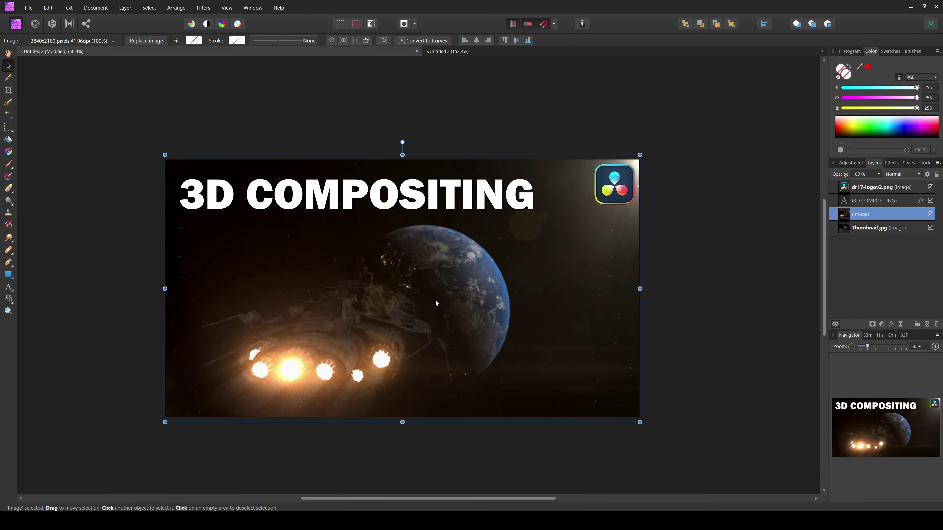
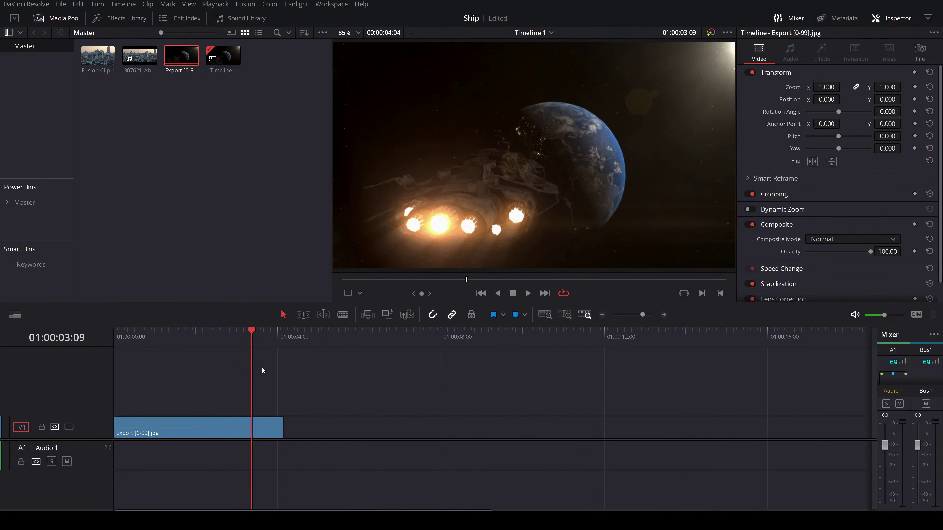
In DaVinci Resolve, place Fusion Clip 1 on track V2 beyond the end of the Export clip and put the playhead over it
drag(251, 331, 206, 330)
drag(98, 56, 326, 408)
drag(342, 332, 356, 332)
click(386, 401)
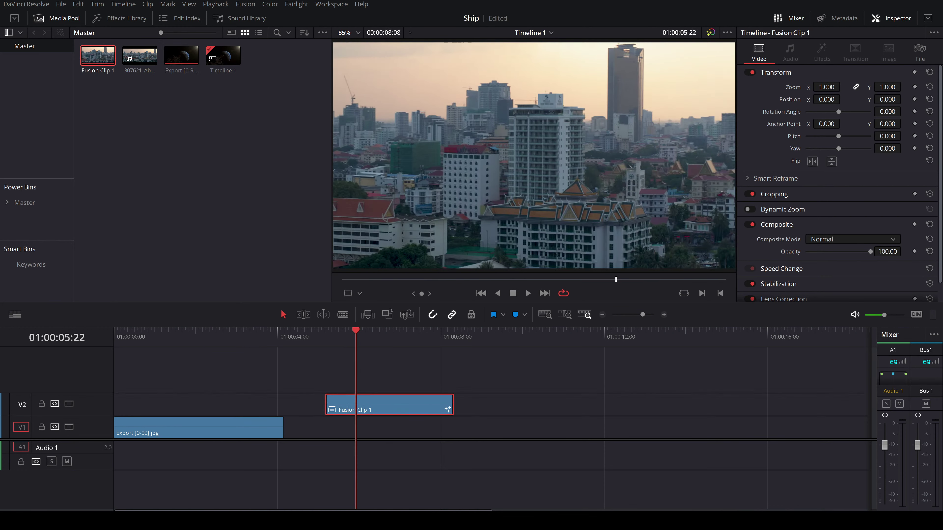
Open Fusion Clip 1 on the Fusion page and space the MediaIn1 and MediaOut1 nodes apart in the node graph
key(shift+5)
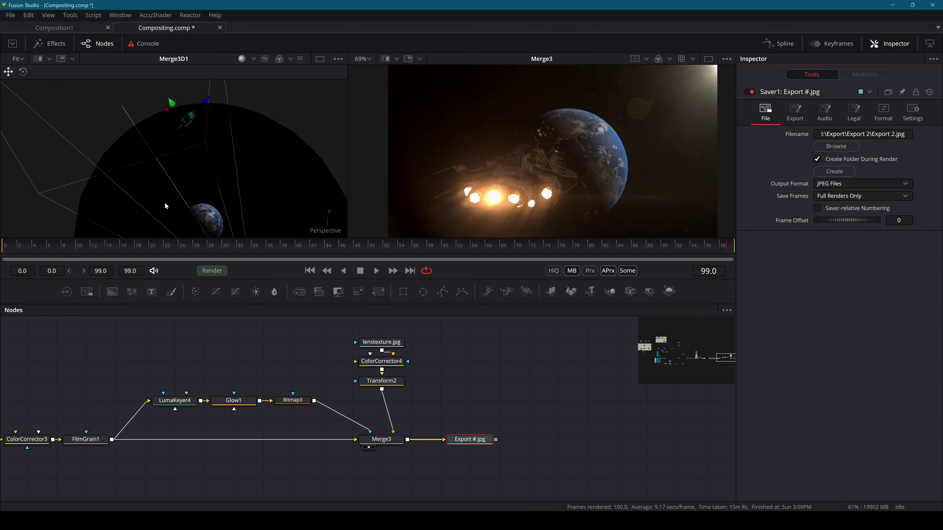
drag(265, 182, 242, 121)
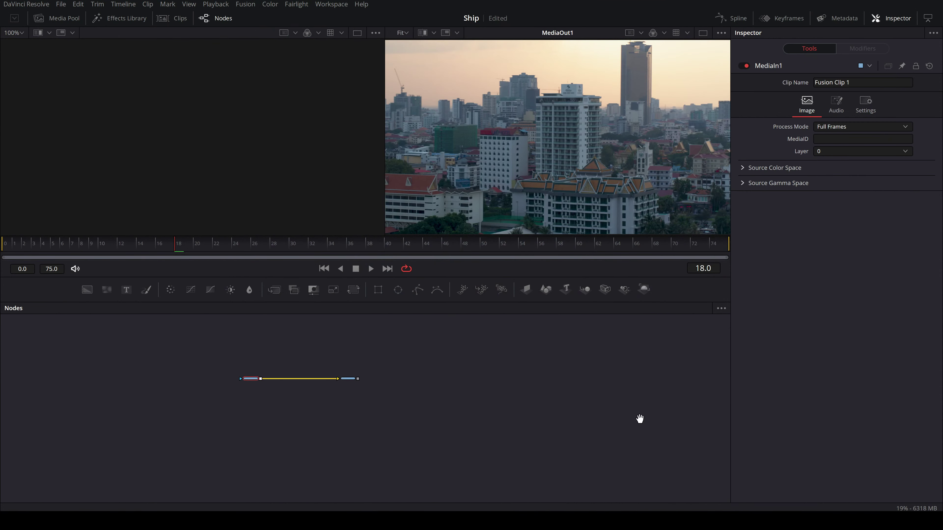
drag(640, 419, 694, 429)
drag(365, 392, 540, 390)
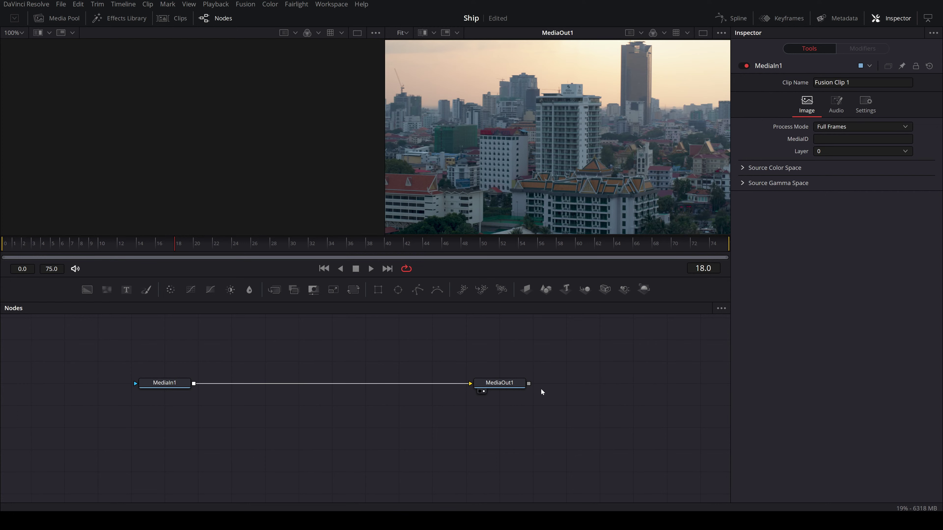
drag(163, 383, 130, 383)
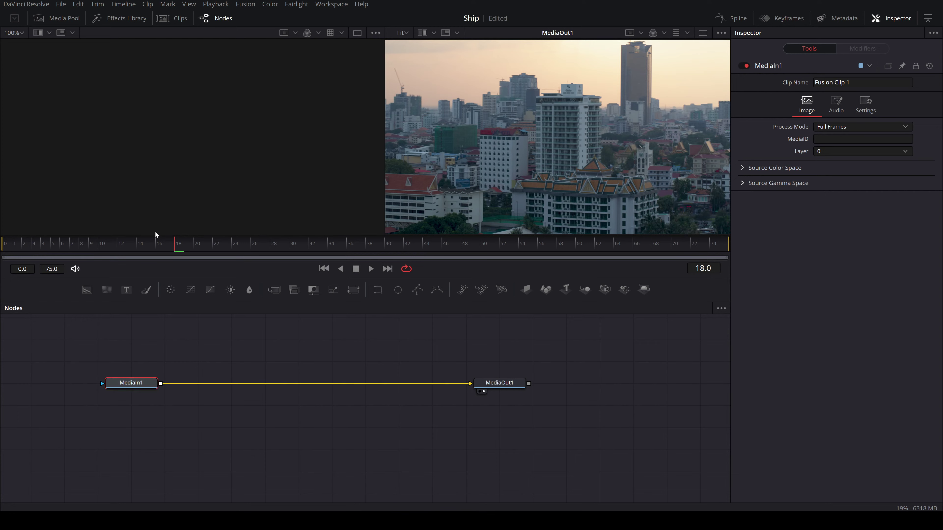
Return to frame 0 and insert a Camera Tracker node after MediaIn1
key(Home)
key(shift+space)
text(camera)
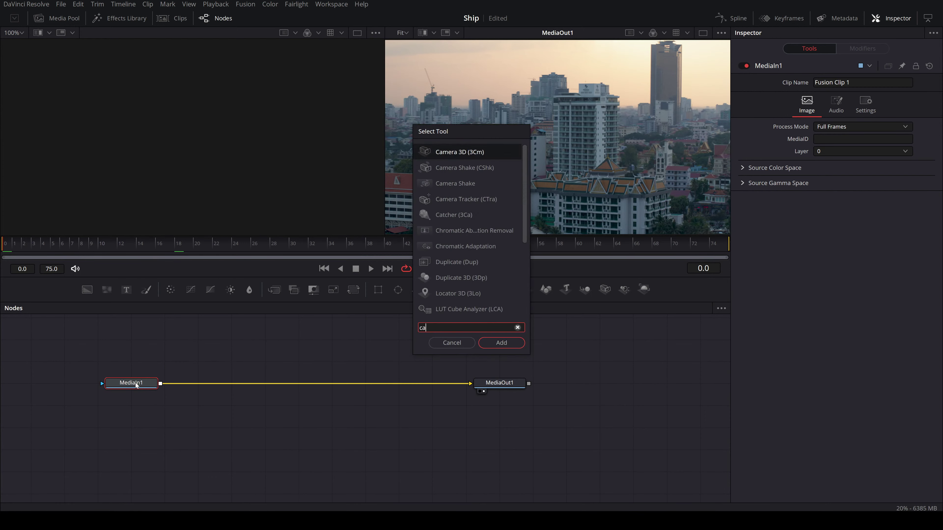
key(Down)
key(Down)
key(Down)
key(Return)
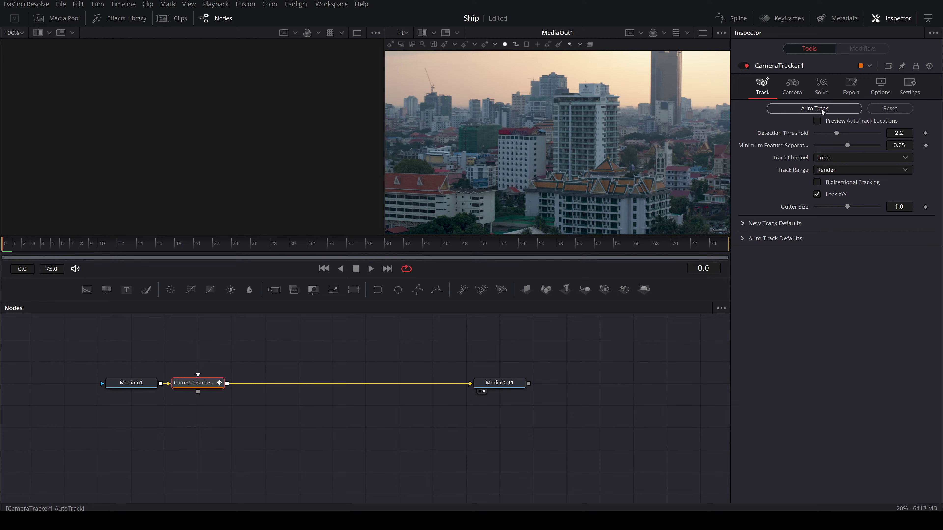
Auto-track the clip with location preview and bidirectional tracking on, detection threshold 2.565 and minimum feature separation 0.0142
click(816, 120)
mouse_move(836, 133)
mouse_down()
mouse_move(858, 136)
mouse_move(825, 146)
mouse_up()
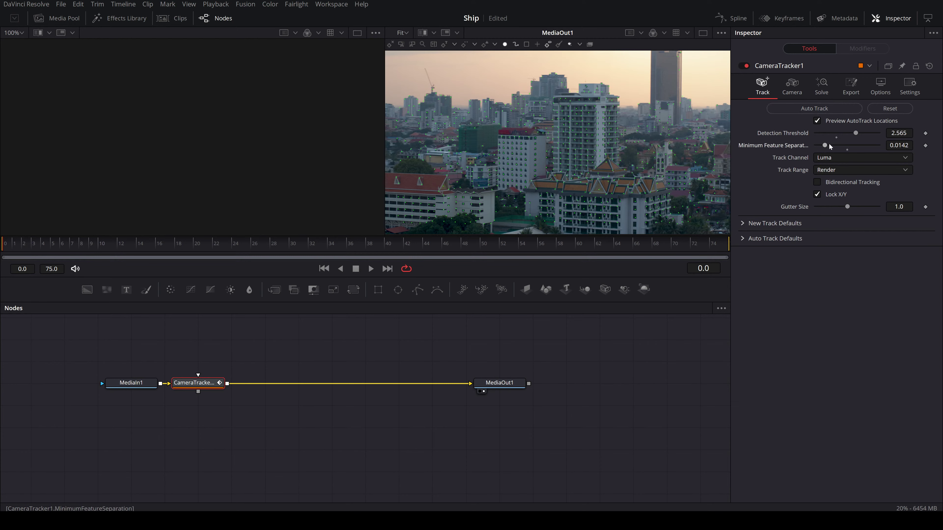
click(817, 182)
click(814, 108)
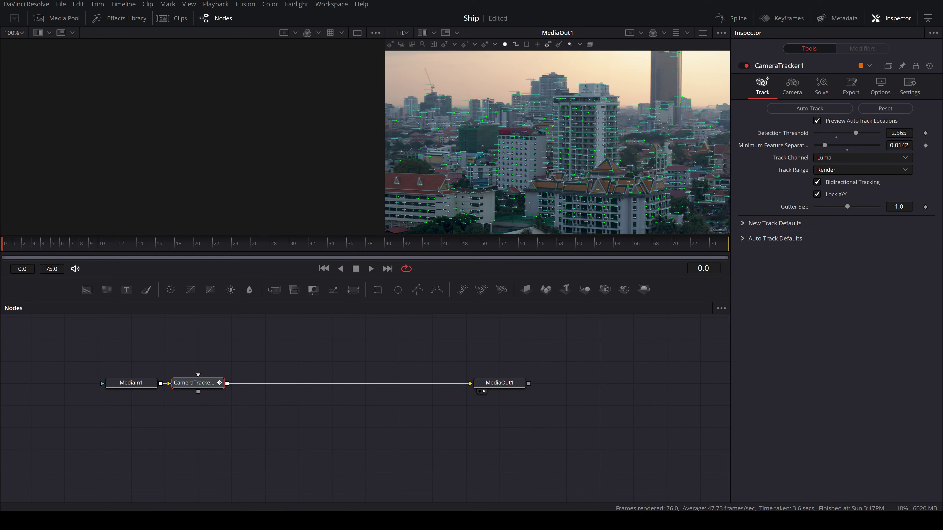
Solve the camera from the tracked points and export the solved 3D scene from CameraTracker1 as nodes
click(828, 83)
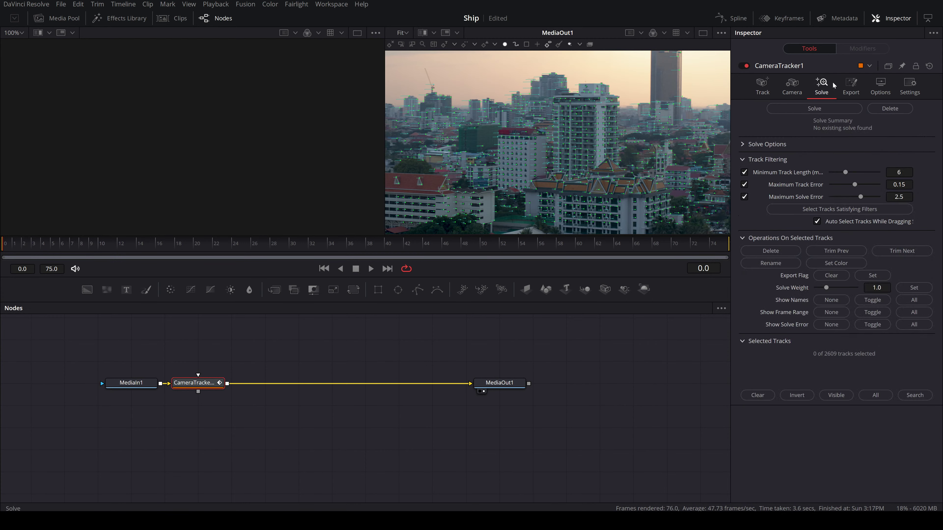
click(820, 108)
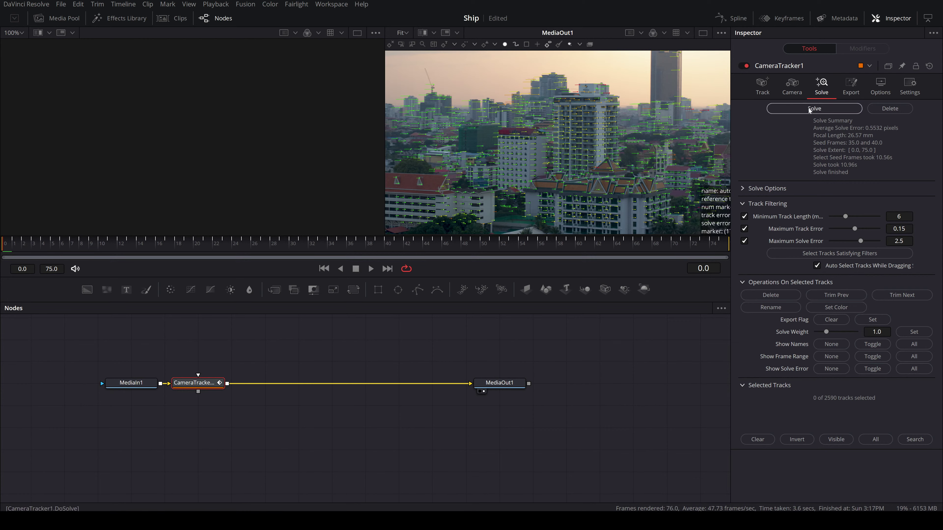
click(850, 87)
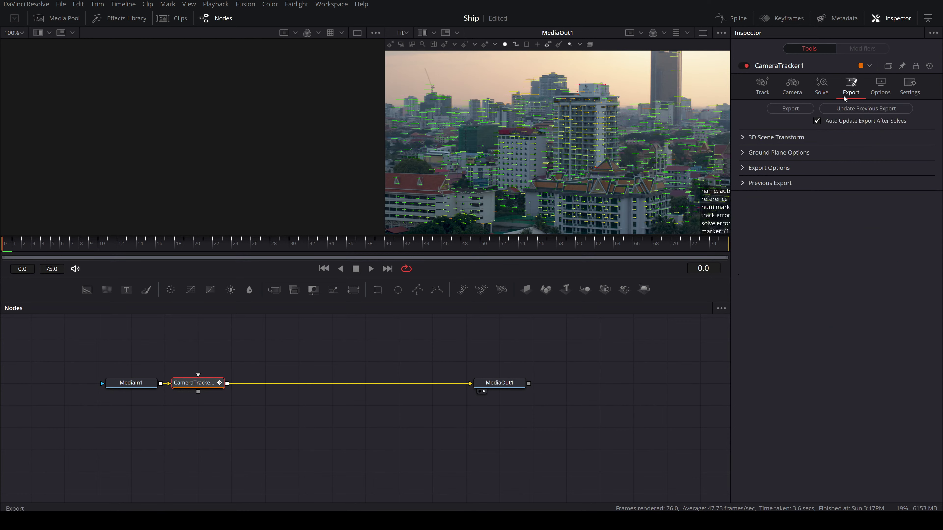
click(786, 108)
Move the exported scene nodes above the MediaIn1 row and show CameraTracker1_Renderer in the second viewer
scroll(369, 394, up, 3)
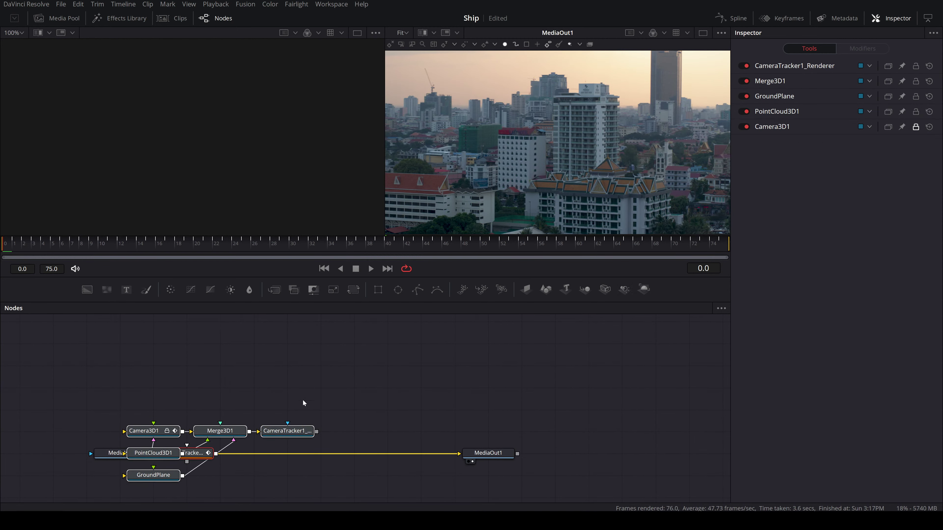
drag(289, 432, 322, 367)
key(2)
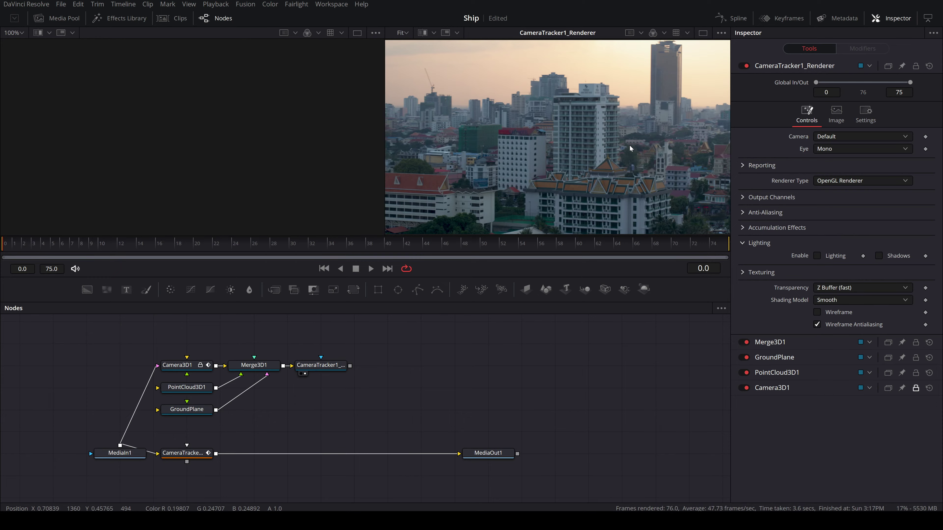
Show Merge3D1 in the first viewer and inspect the point cloud of the city
click(256, 367)
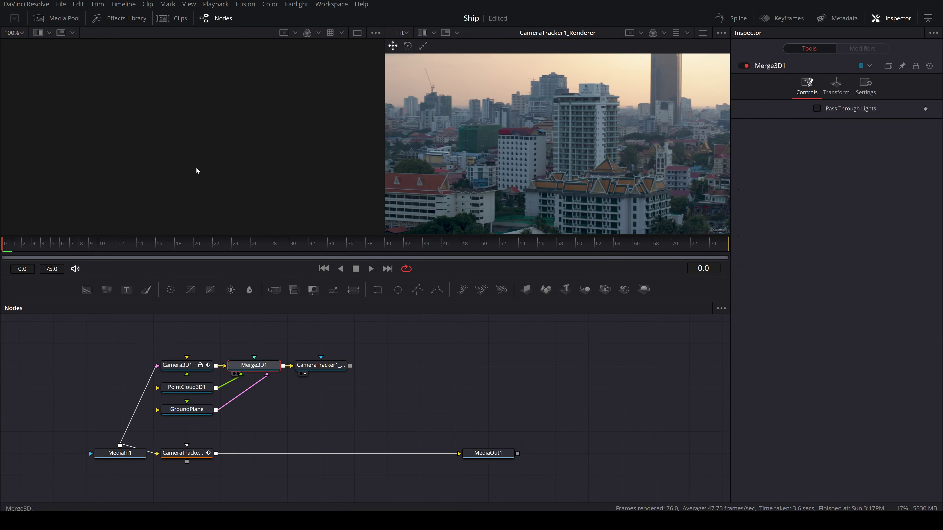
key(1)
scroll(184, 185, up, 5)
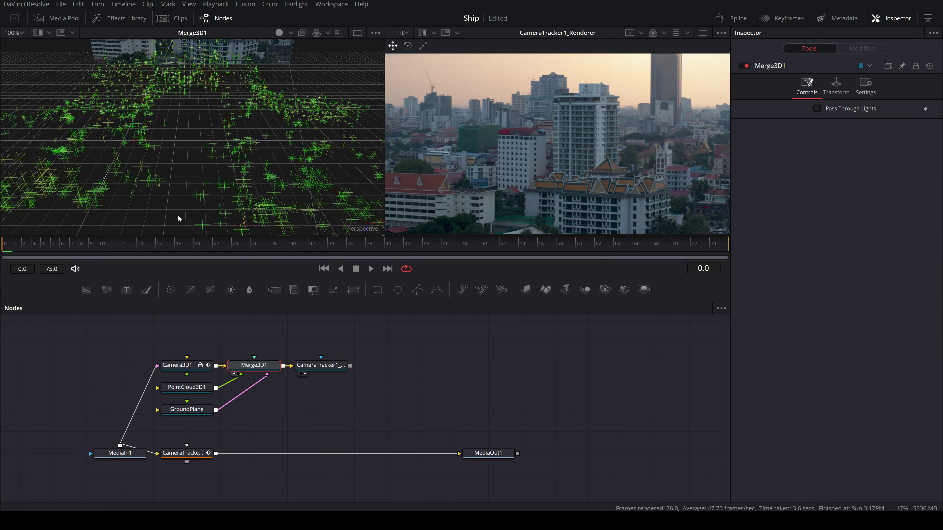
scroll(177, 217, down, 5)
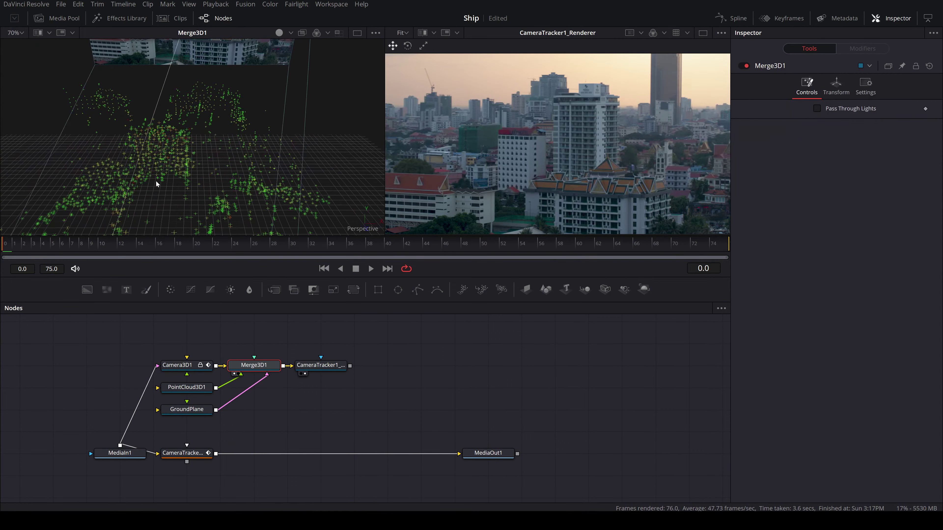
Select the tracked points on the upper part of the tall building in the point cloud and create shapes at them
drag(155, 180, 320, 78)
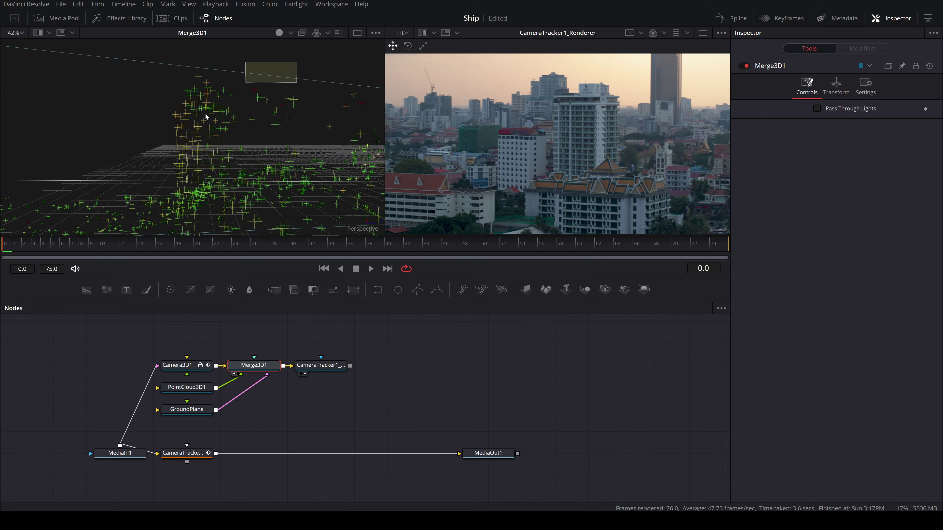
drag(205, 113, 155, 156)
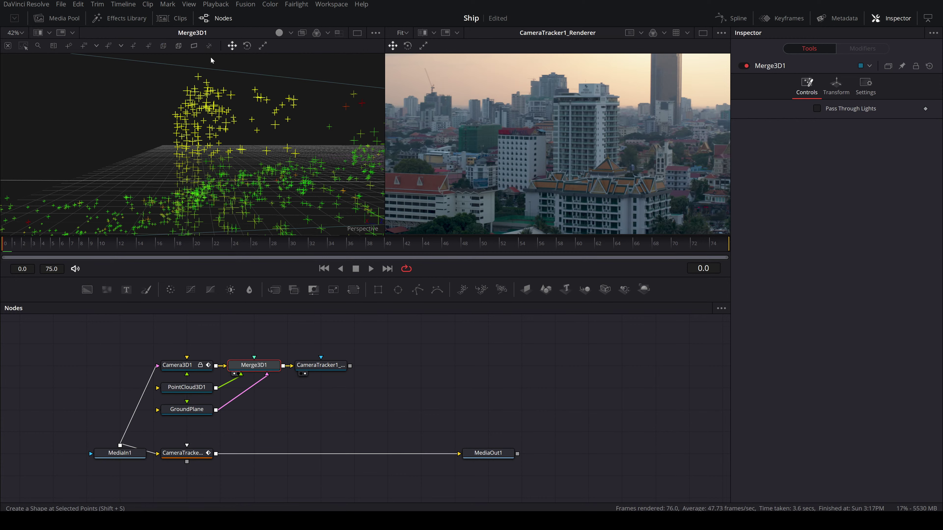
key(shift+s)
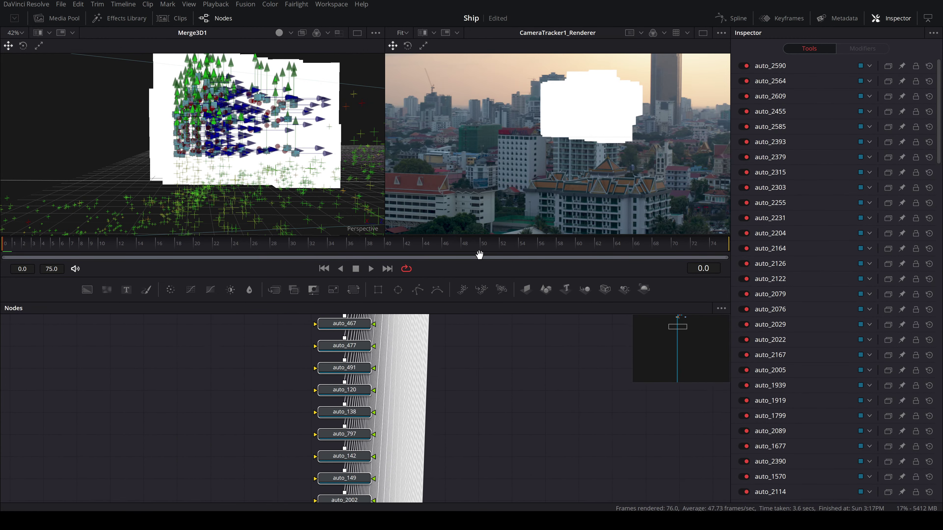
Try a size of 0.24 on the cube auto_2590, then restore its default size
drag(490, 373, 202, 416)
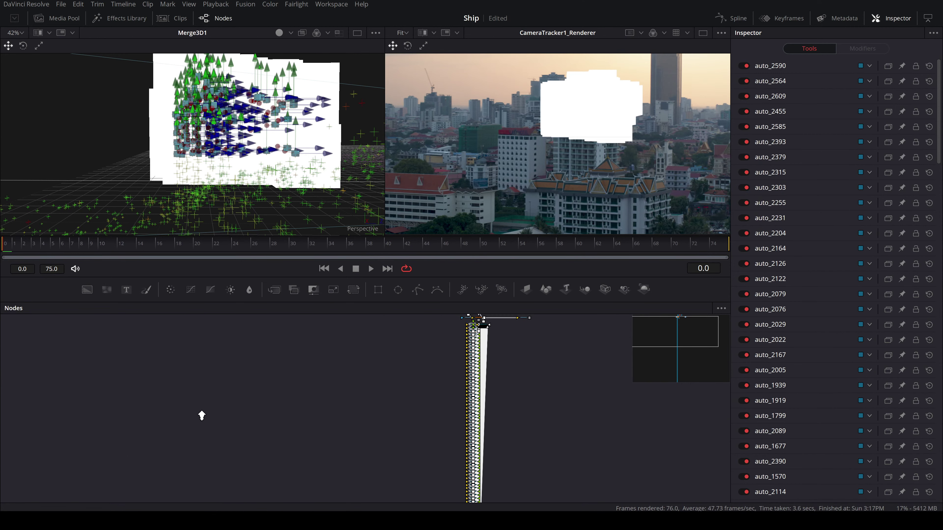
drag(560, 442, 482, 529)
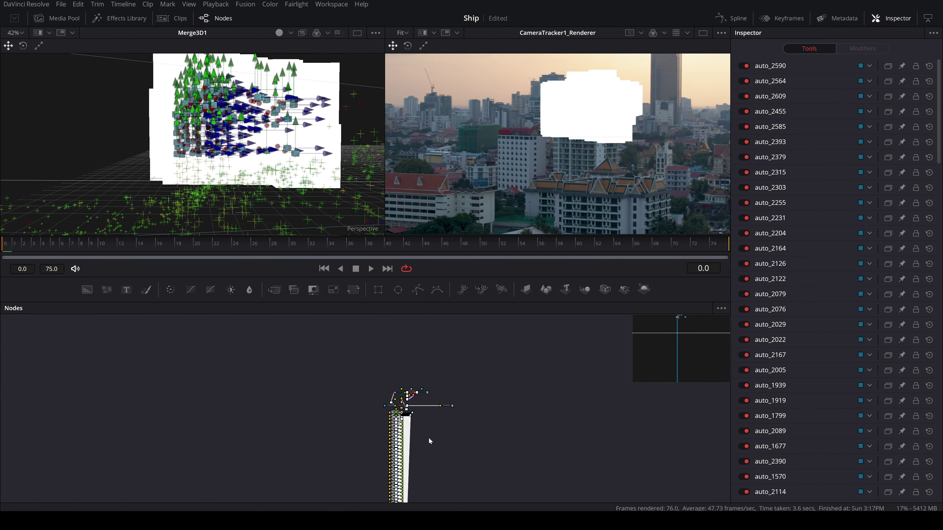
drag(428, 442, 716, 381)
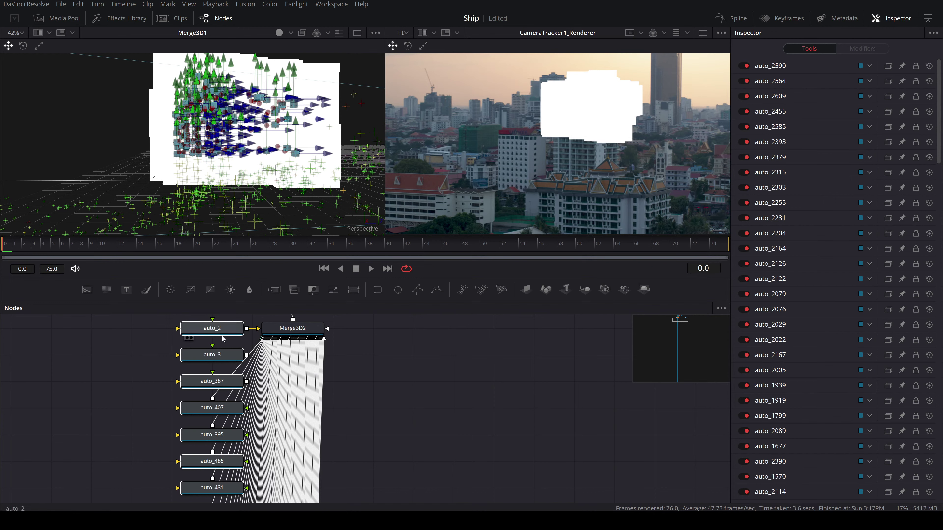
click(806, 64)
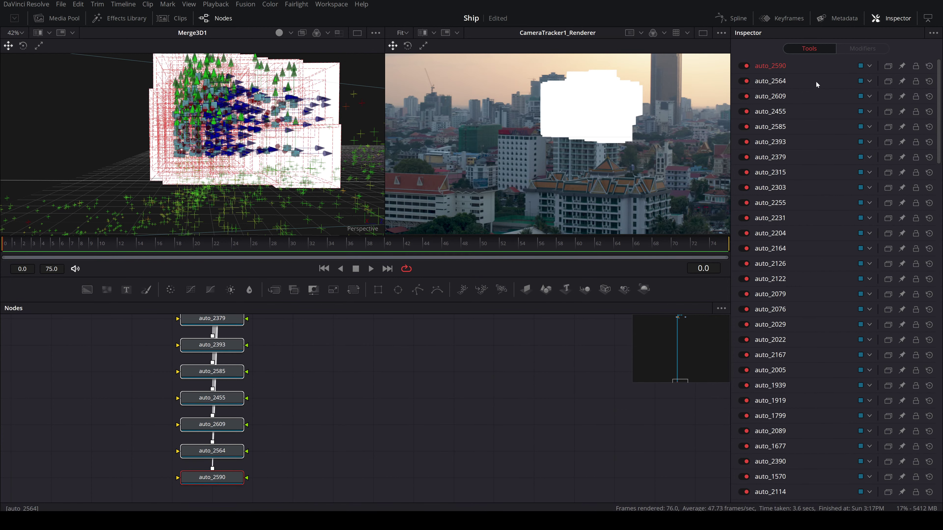
click(780, 66)
drag(832, 133, 819, 134)
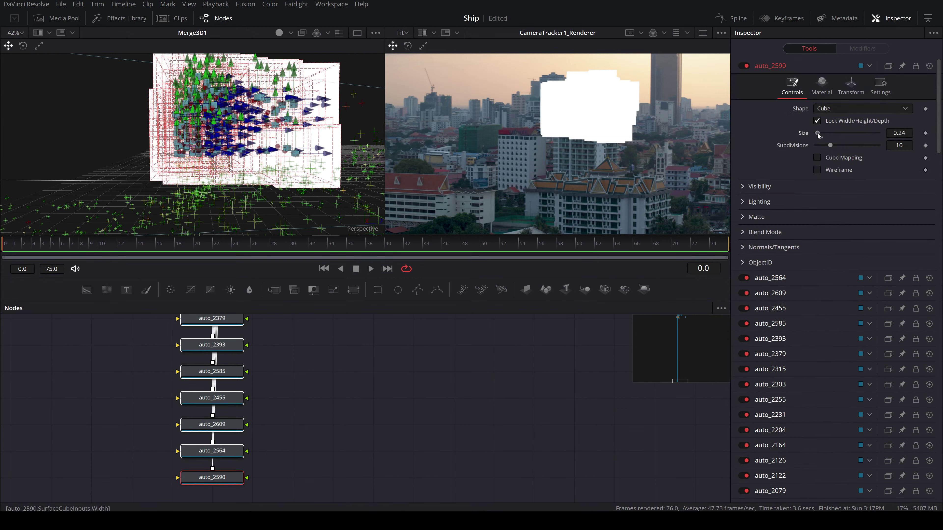
double_click(819, 134)
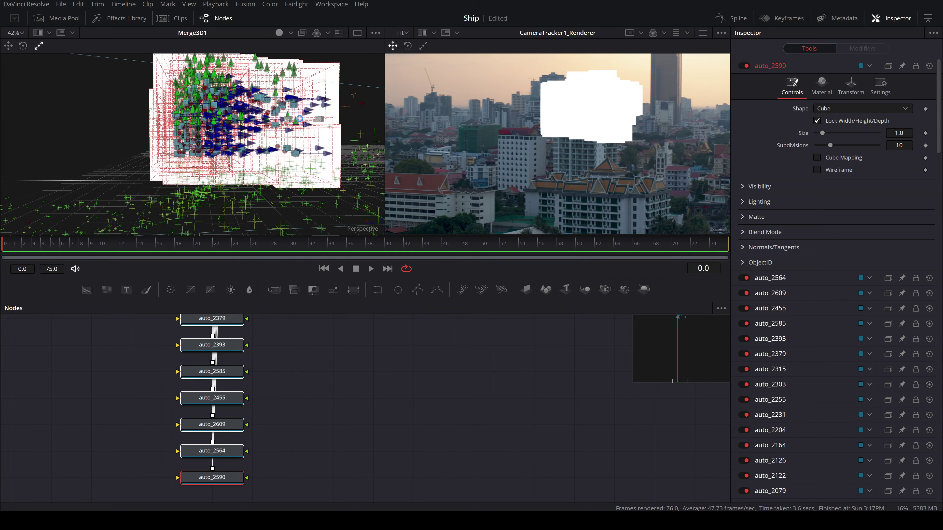
Delete all the generated cube nodes together with Merge3D2, keeping the exported camera tracker scene
mouse_move(300, 119)
mouse_down()
mouse_move(326, 119)
mouse_move(310, 119)
mouse_up()
drag(329, 135, 289, 160)
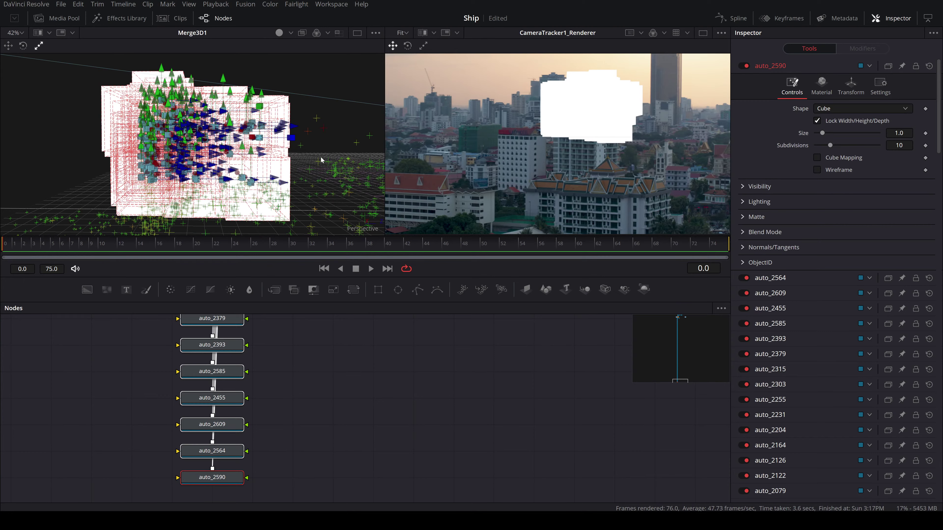
drag(324, 159, 252, 178)
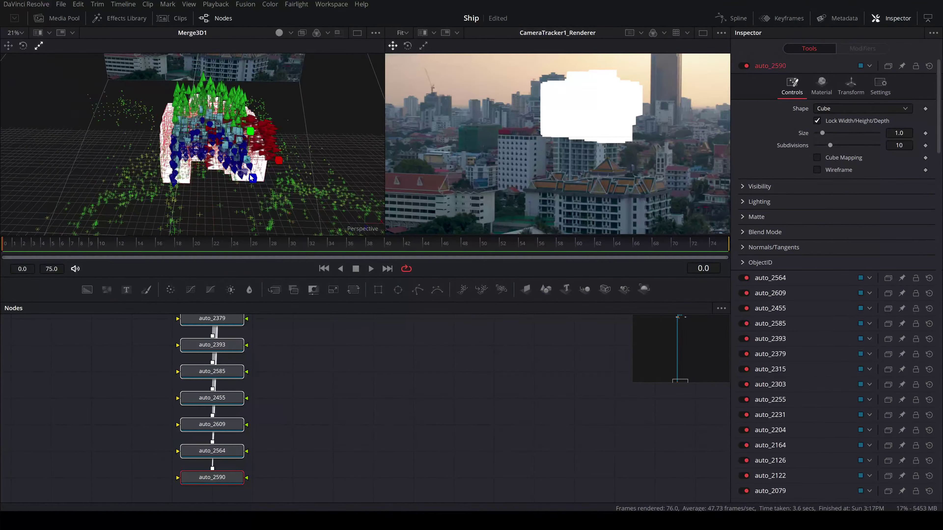
click(285, 357)
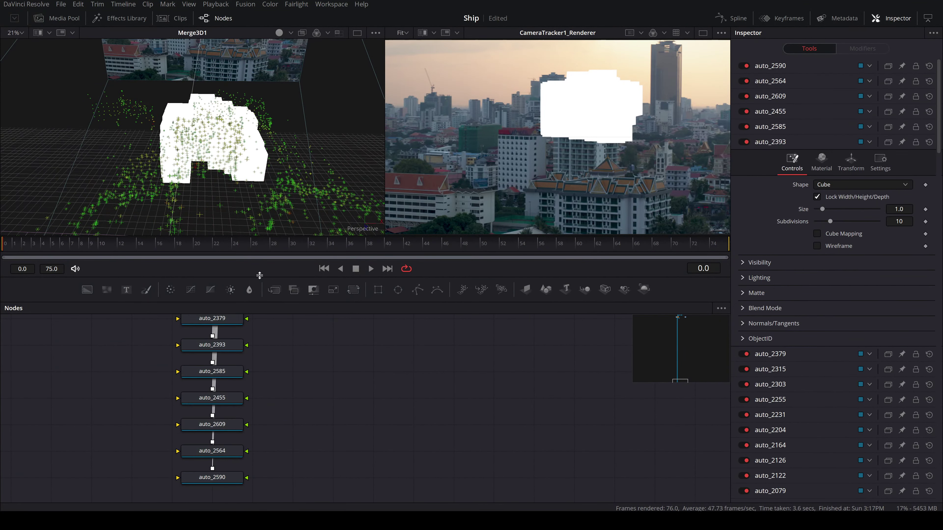
scroll(274, 351, down, 6)
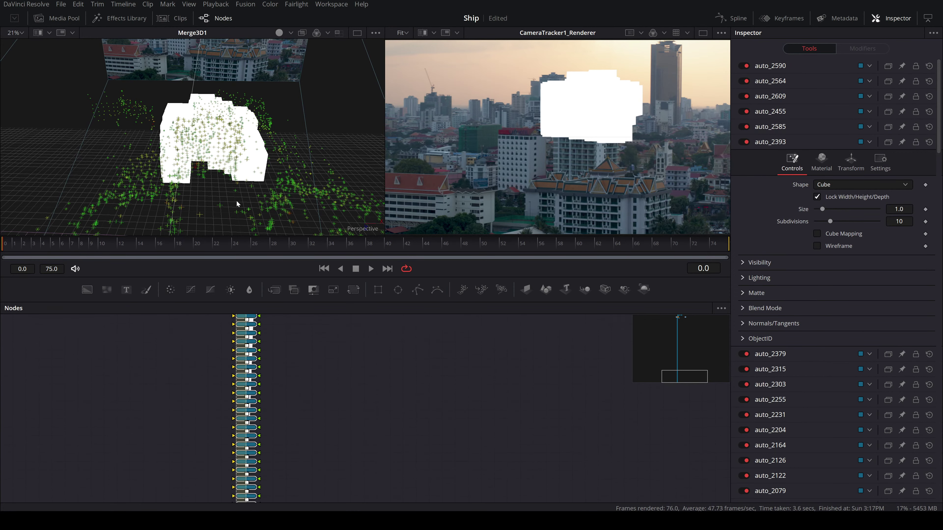
drag(236, 203, 282, 483)
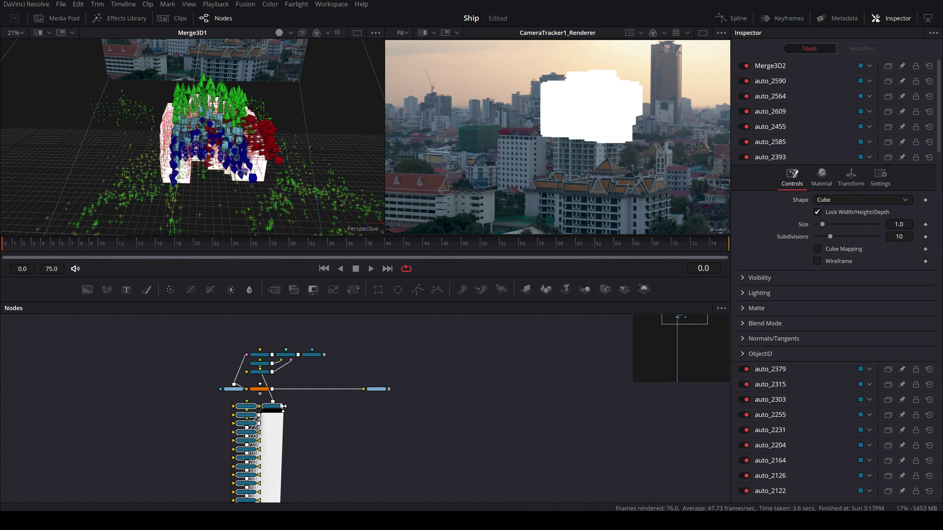
key(Delete)
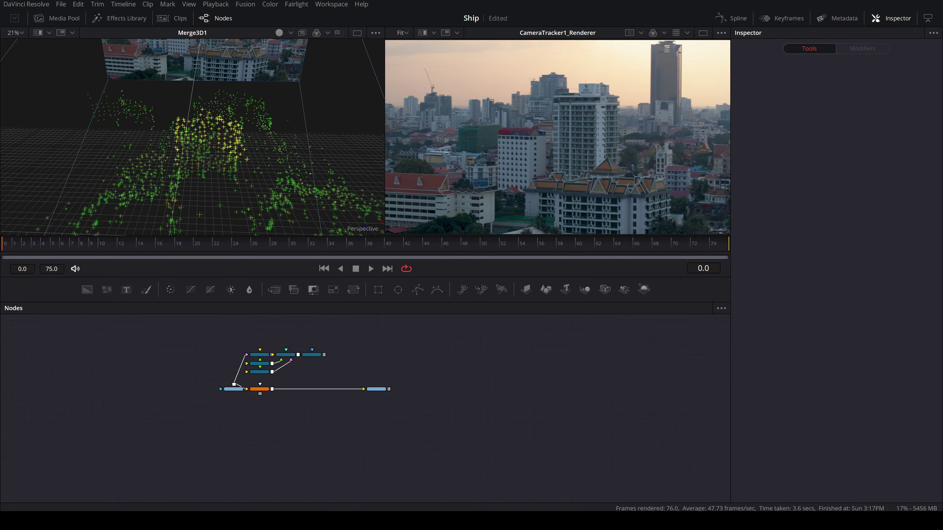
Open the Effects Library and look through the available 3D tools
click(122, 18)
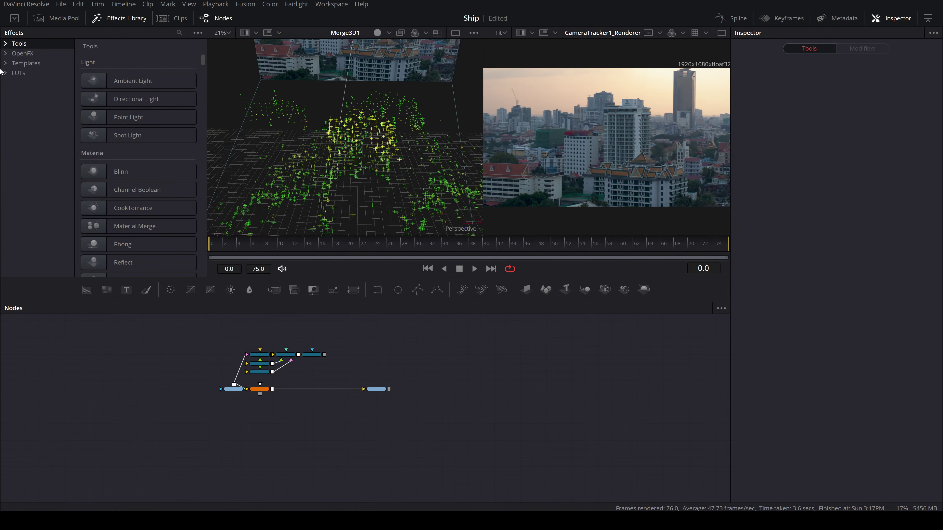
click(6, 44)
click(25, 54)
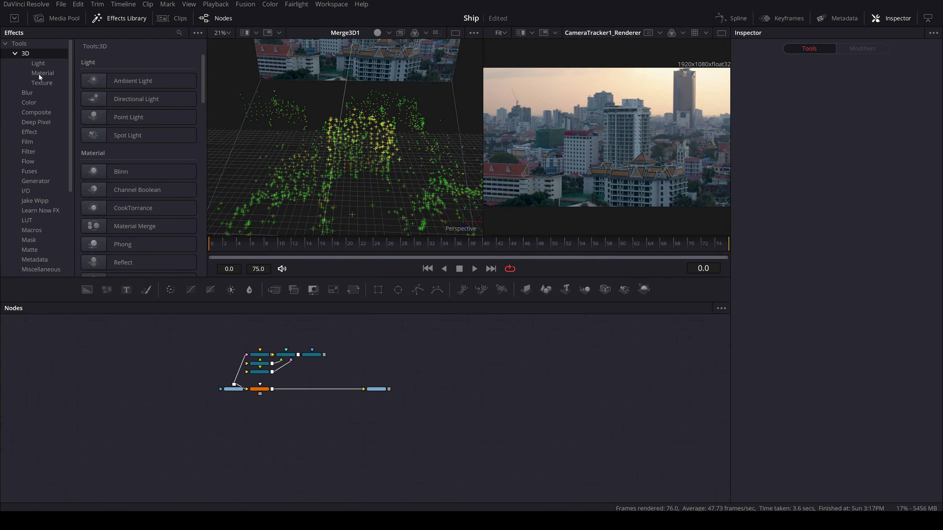
scroll(163, 123, down, 10)
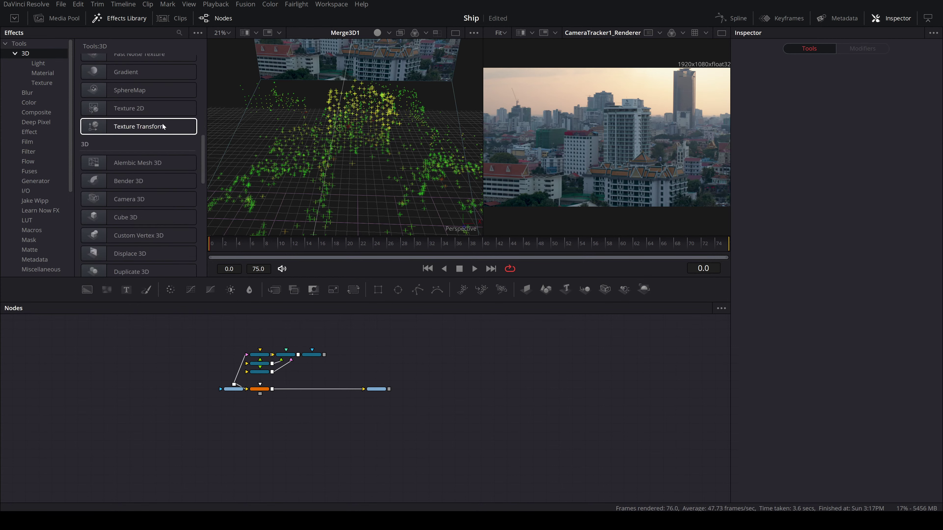
scroll(163, 127, down, 3)
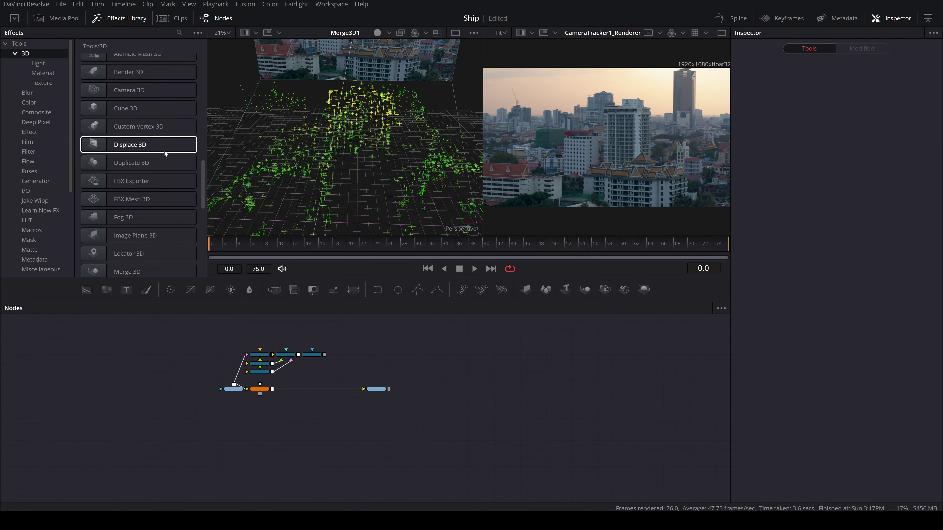
scroll(161, 173, down, 3)
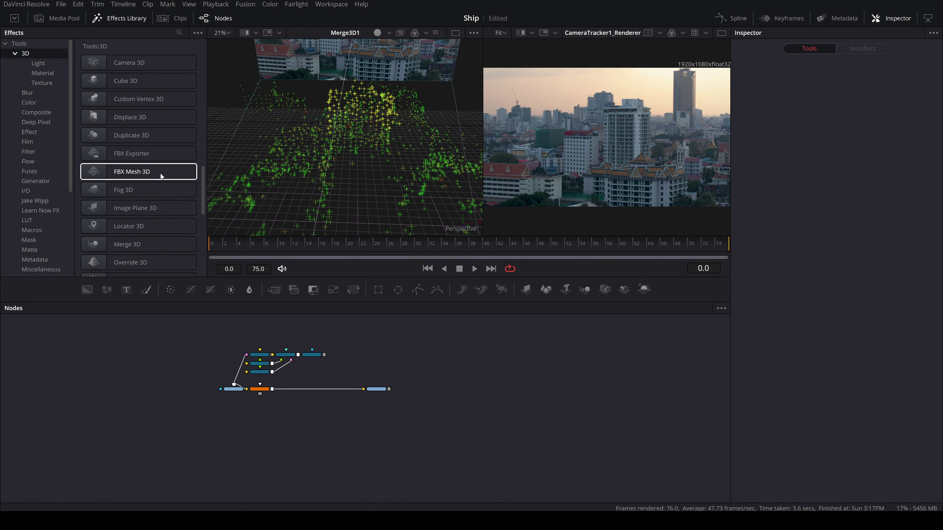
scroll(160, 176, down, 1)
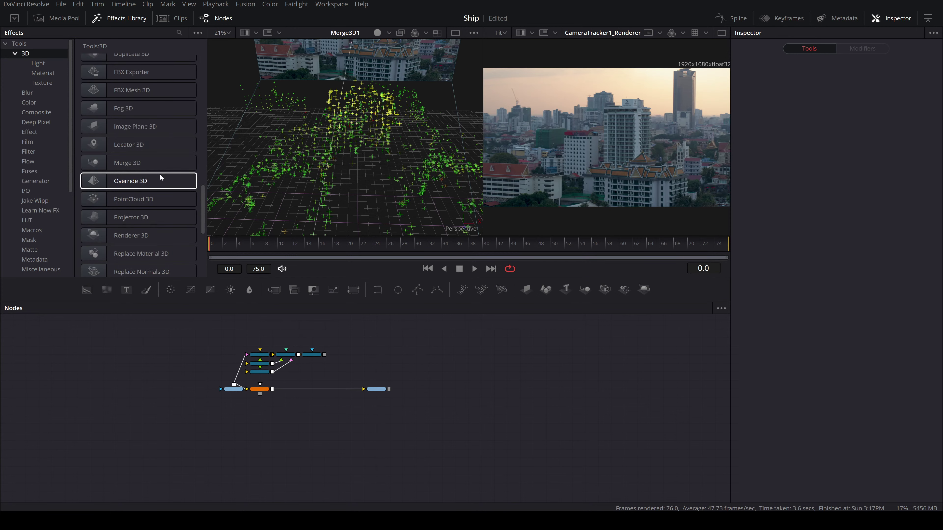
scroll(160, 174, down, 2)
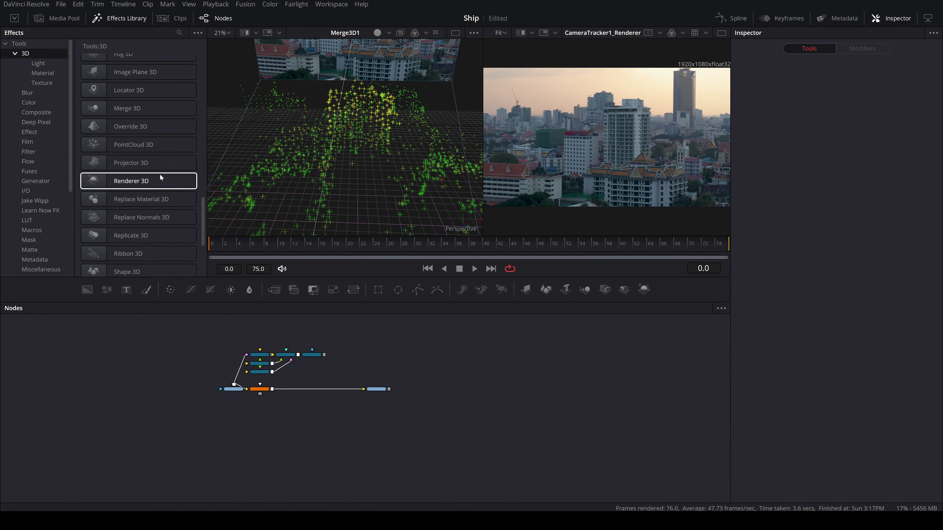
scroll(133, 171, down, 3)
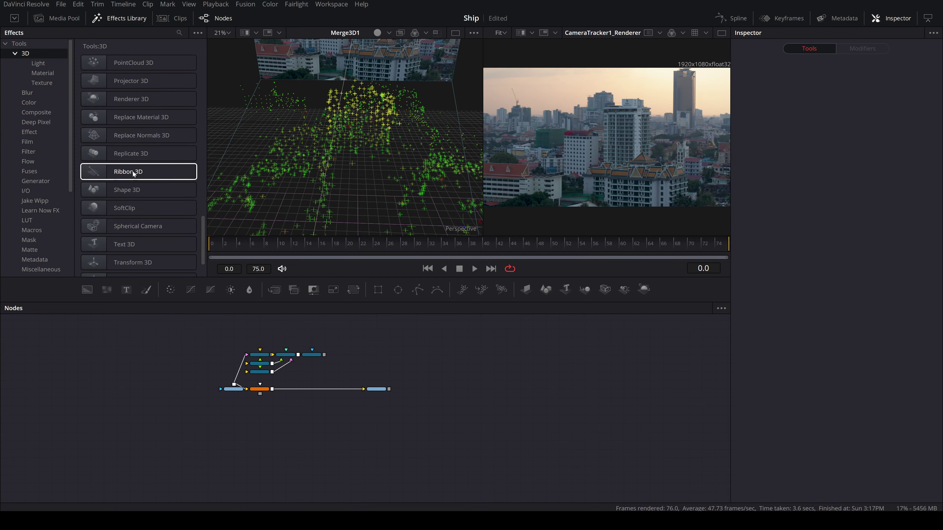
scroll(134, 173, down, 2)
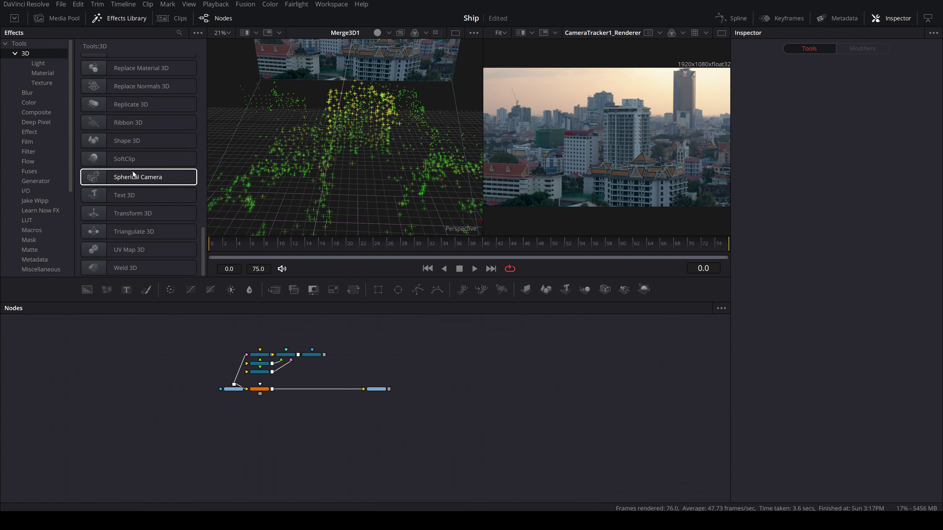
scroll(132, 171, up, 2)
scroll(380, 366, up, 5)
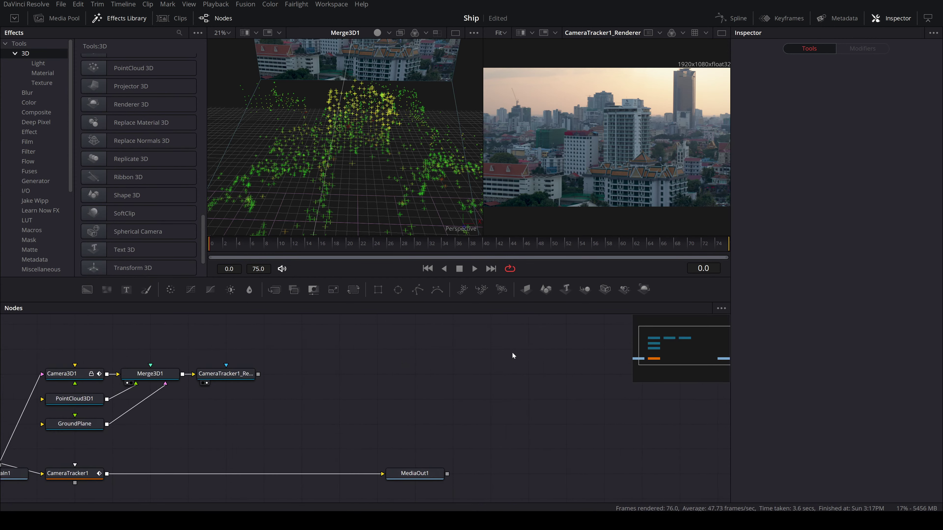
Clear the point selection in PointCloud3D1 and examine CameraTracker1's tracks on the tall building up close
click(285, 387)
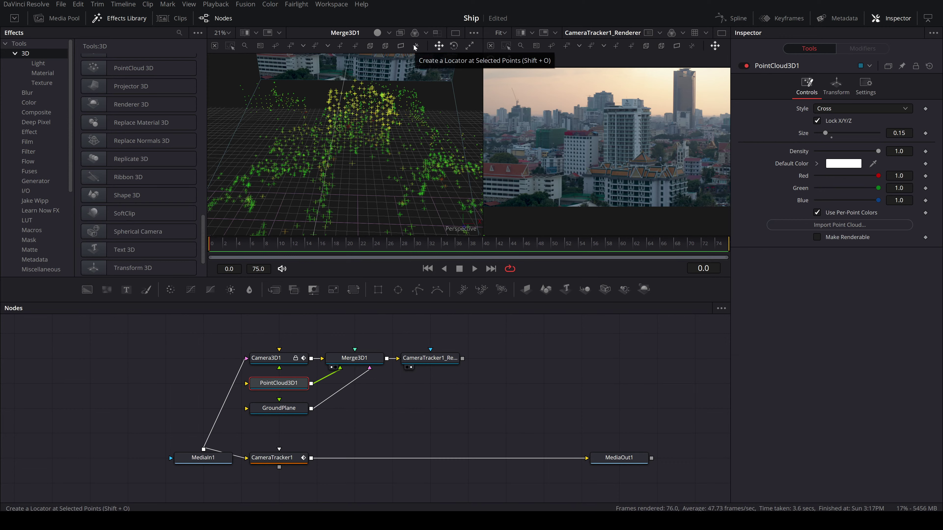
click(370, 125)
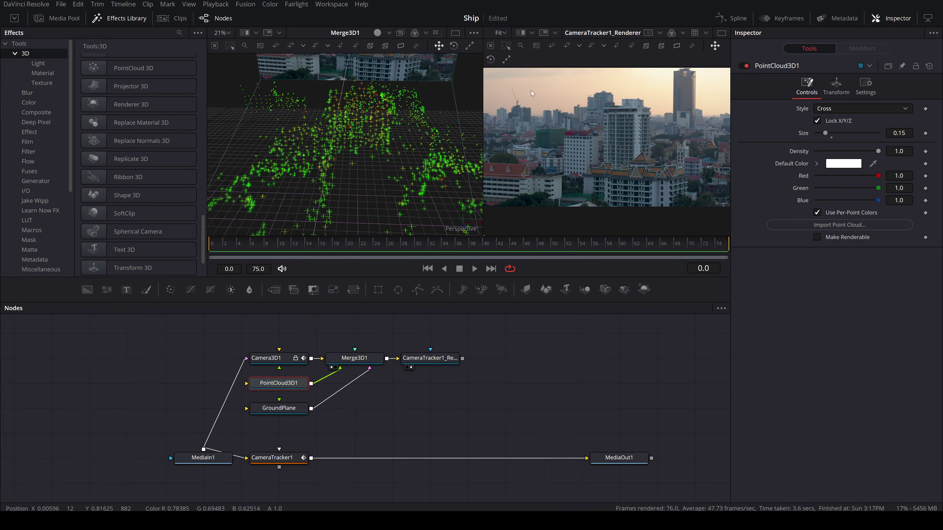
click(310, 457)
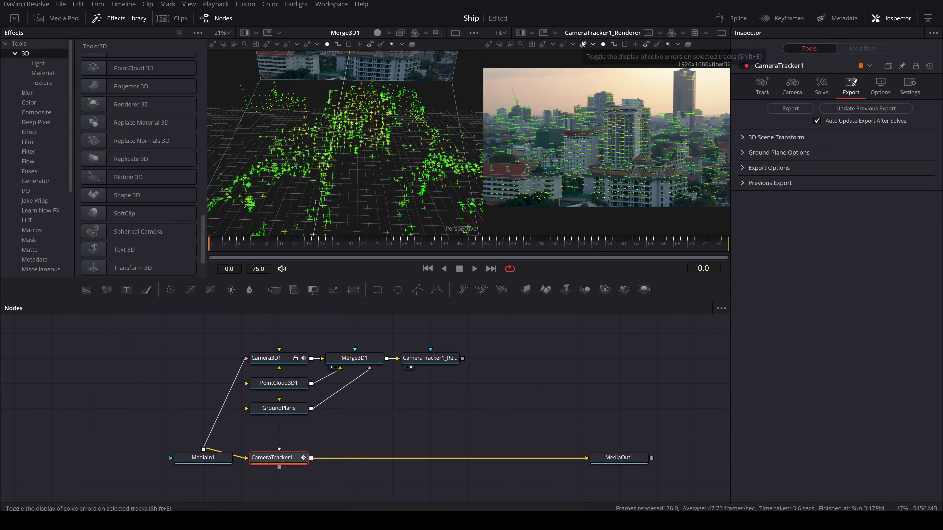
scroll(549, 155, up, 5)
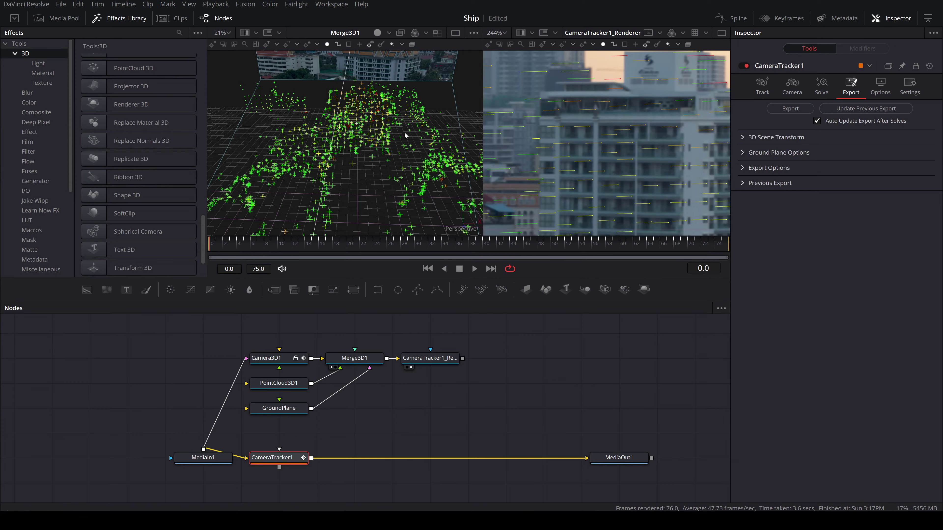
scroll(408, 163, up, 2)
mouse_move(425, 160)
scroll(425, 160, down, 5)
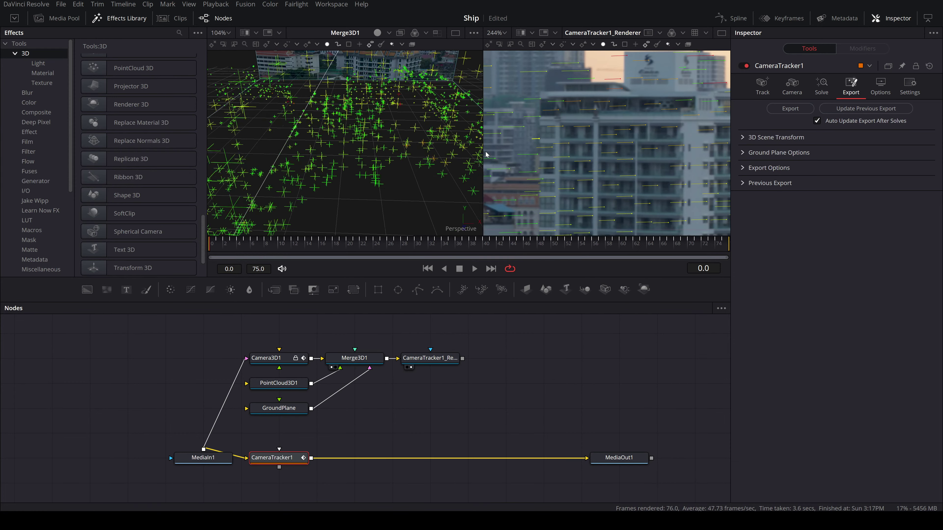
Select a single tracked point in the Merge3D1 point cloud and create a locator at it
scroll(371, 157, up, 5)
drag(384, 129, 396, 140)
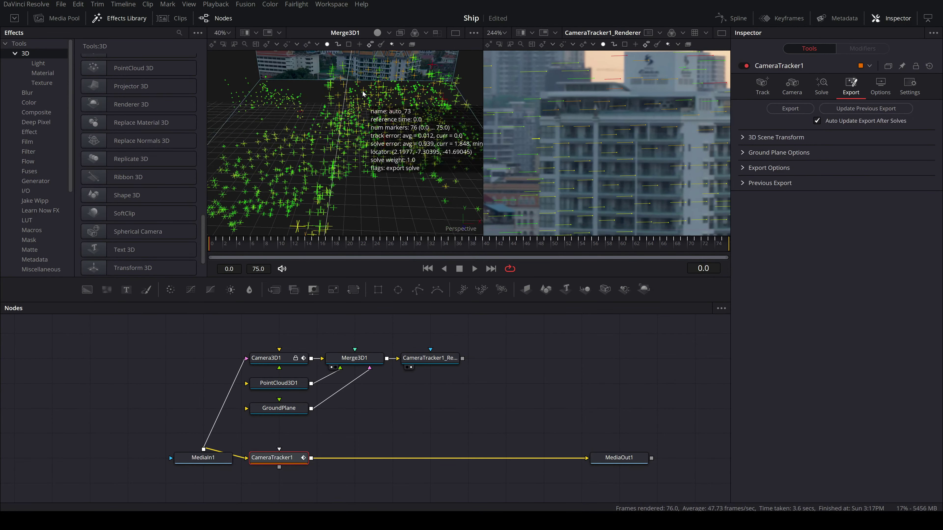
click(331, 66)
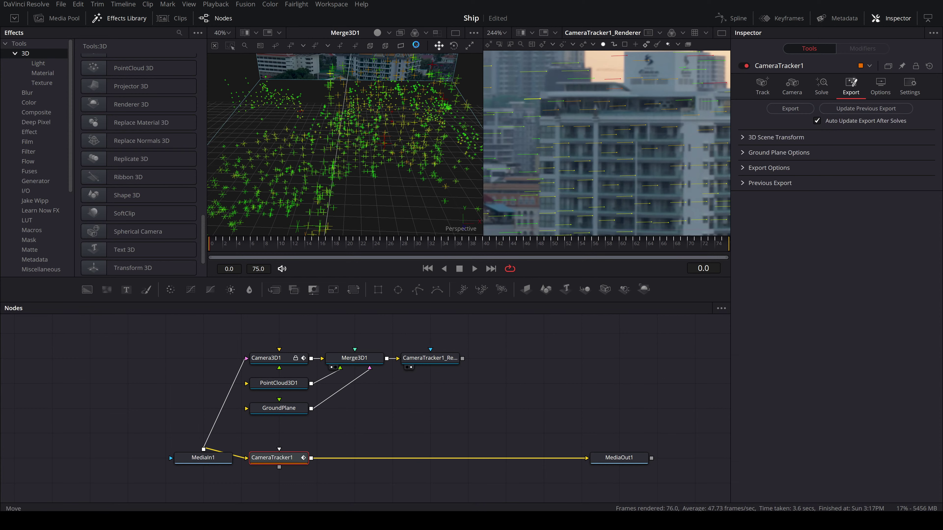
click(416, 47)
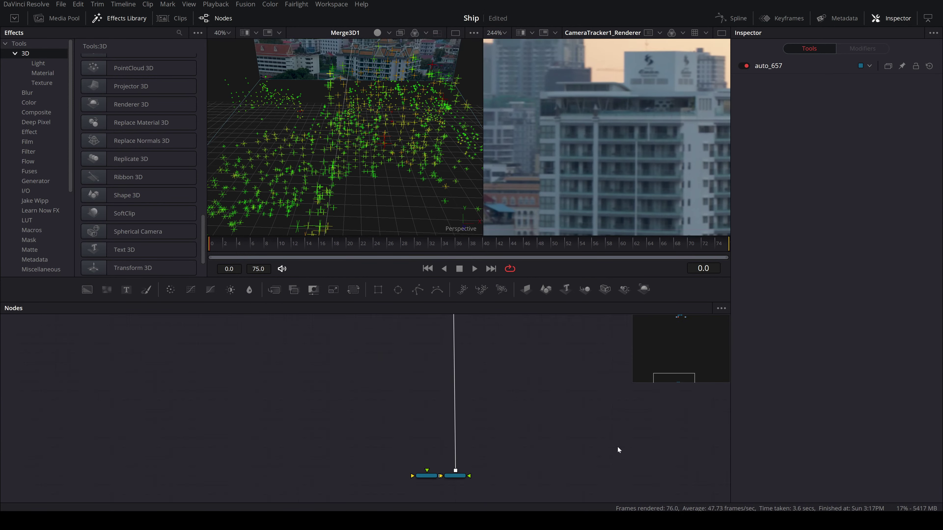
Move the locator node and Merge3D2 up to just below the MediaIn1 row and show the locator in the first viewer
drag(511, 404, 333, 462)
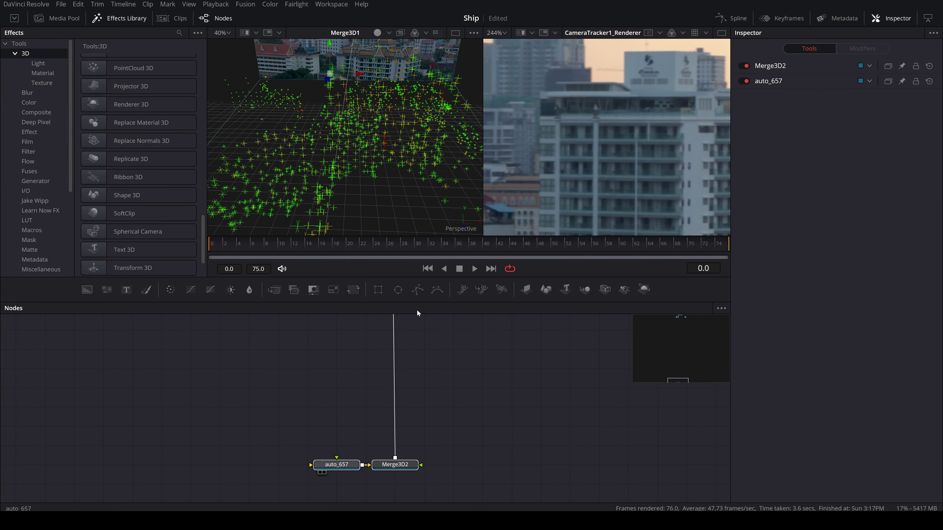
click(351, 384)
key(Delete)
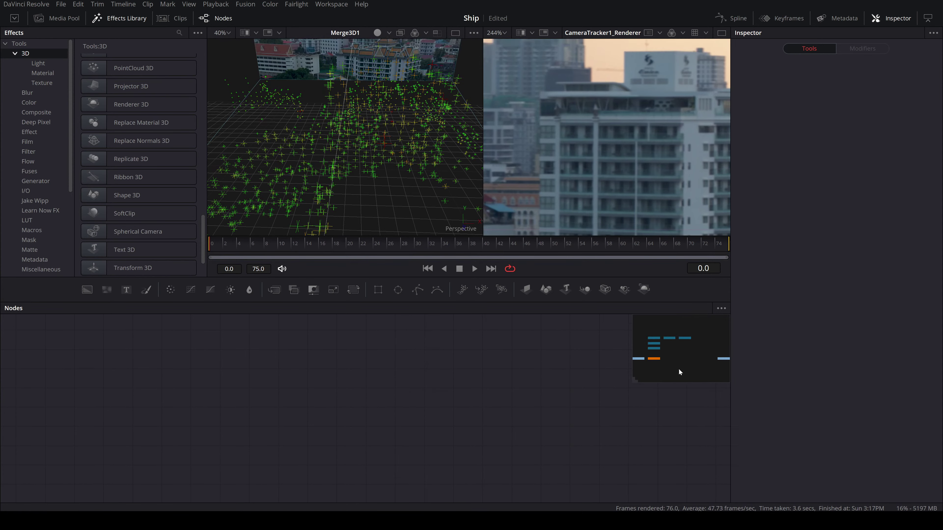
click(708, 335)
drag(353, 381, 503, 276)
key(ctrl+z)
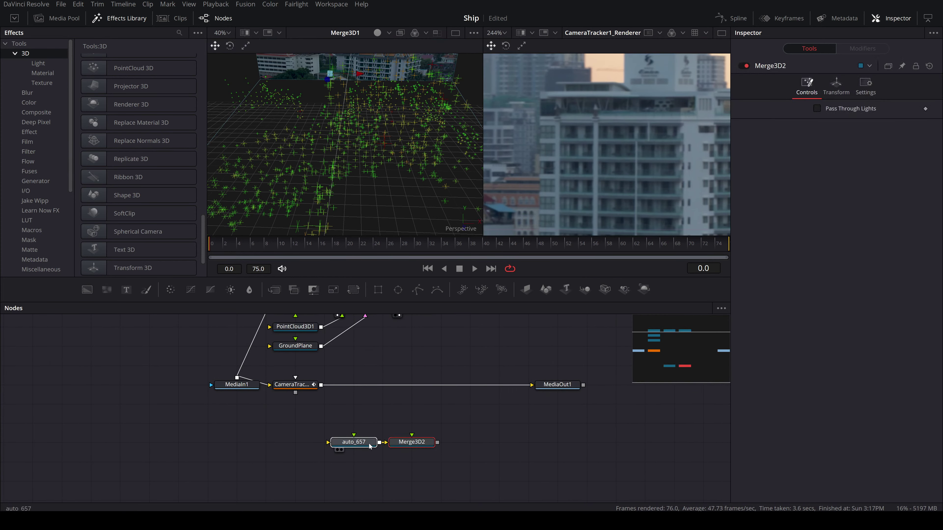
click(370, 448)
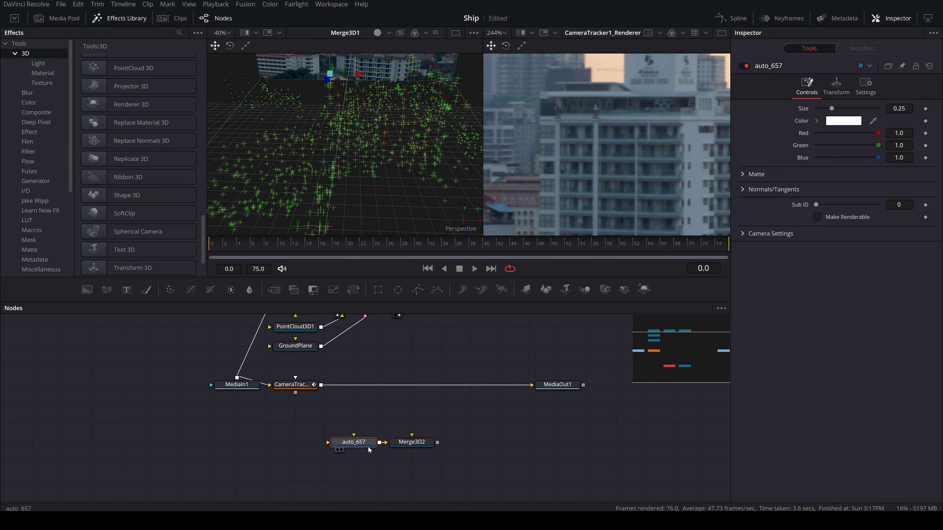
key(1)
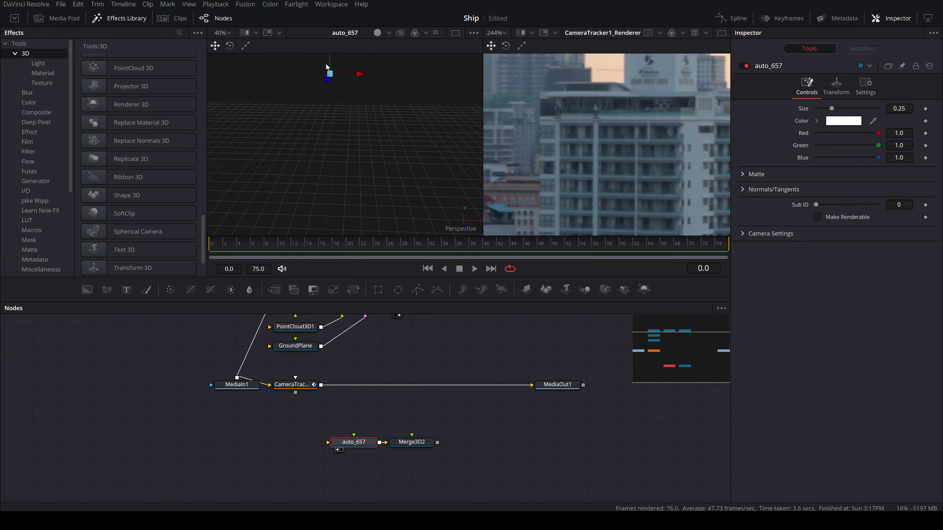
Delete the auto_657 locator node and Merge3D2 below the camera tracking node row
drag(350, 201, 341, 231)
drag(318, 144, 331, 155)
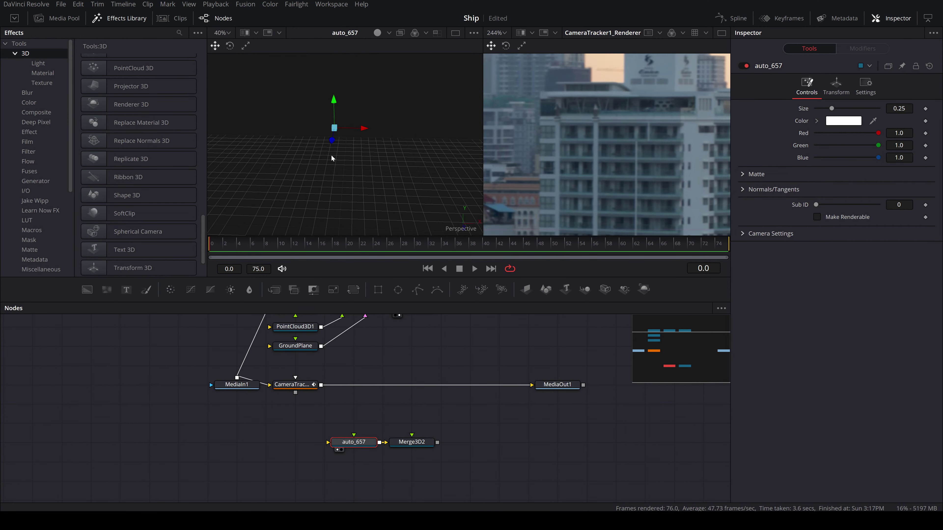
scroll(408, 372, up, 3)
drag(343, 479, 292, 480)
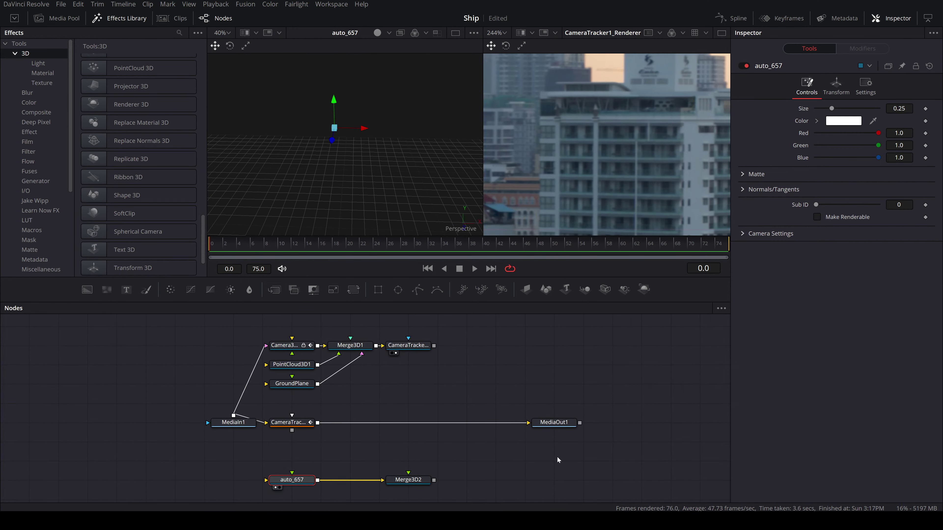
drag(513, 463, 286, 500)
key(Delete)
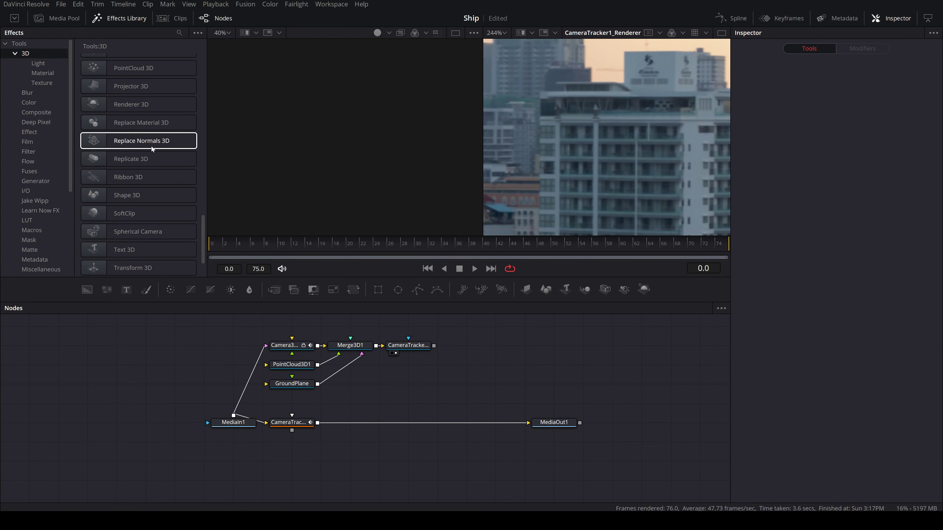
Close the Effects Library and examine the settings of Camera3D1 and CameraTracker1_Renderer
click(98, 18)
click(300, 343)
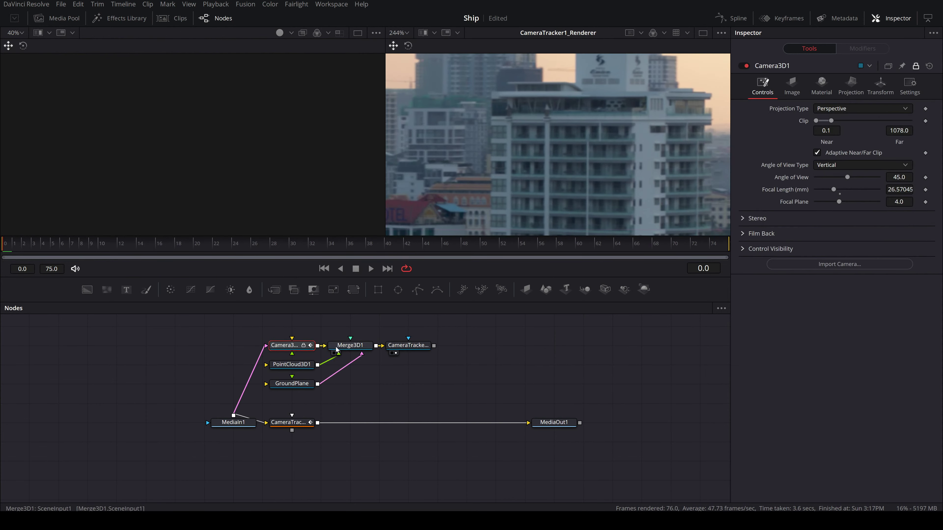
click(408, 346)
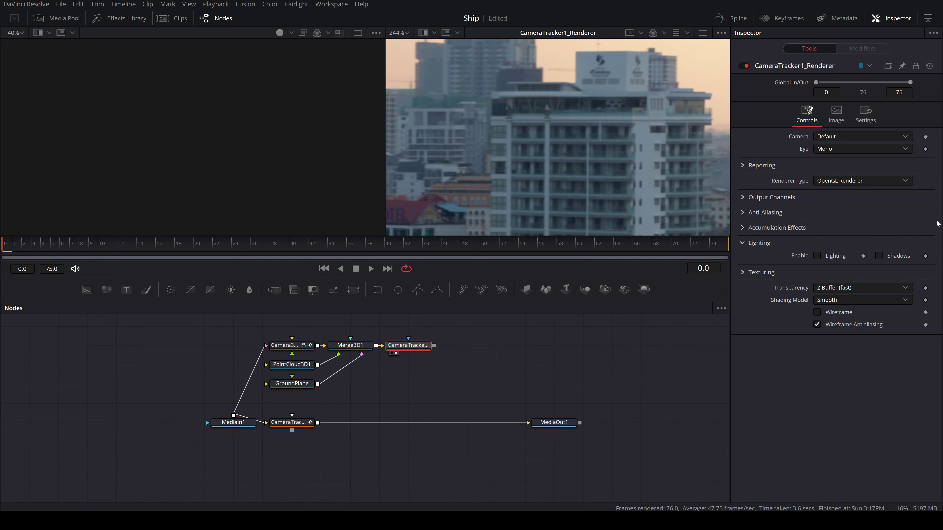
click(515, 383)
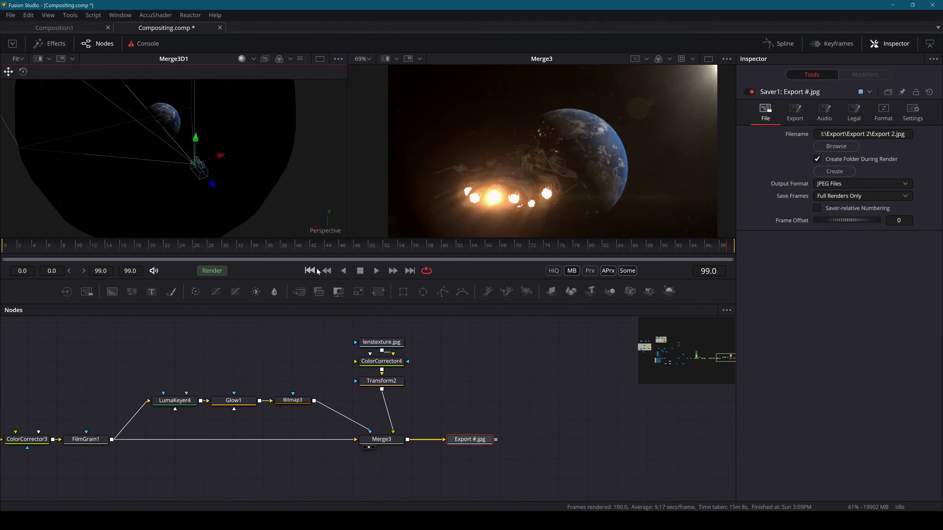
Switch to the spaceship composite in Fusion Studio and show Renderer3D1 in the second viewer
drag(484, 417, 661, 389)
drag(206, 389, 648, 387)
drag(89, 411, 331, 415)
click(320, 413)
key(2)
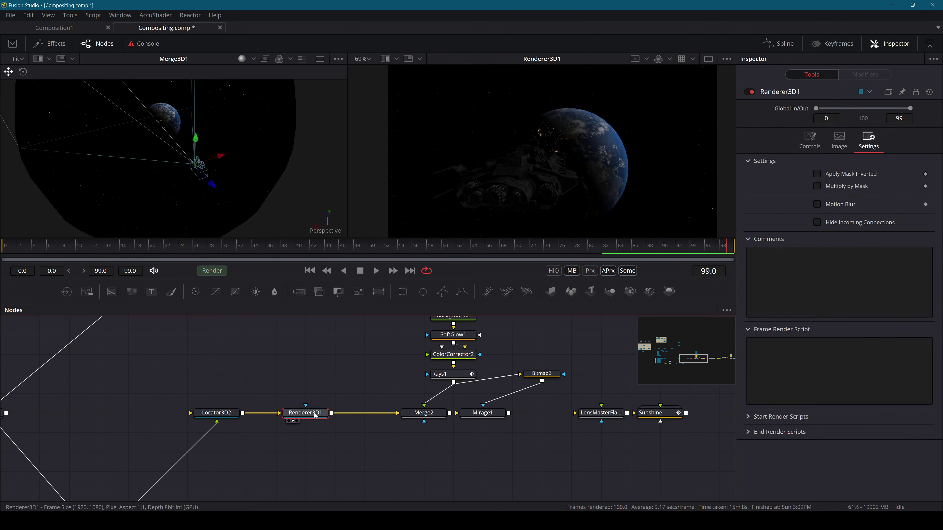
Enable the Z output channel on Renderer3D1 and hide the Inspector
click(809, 139)
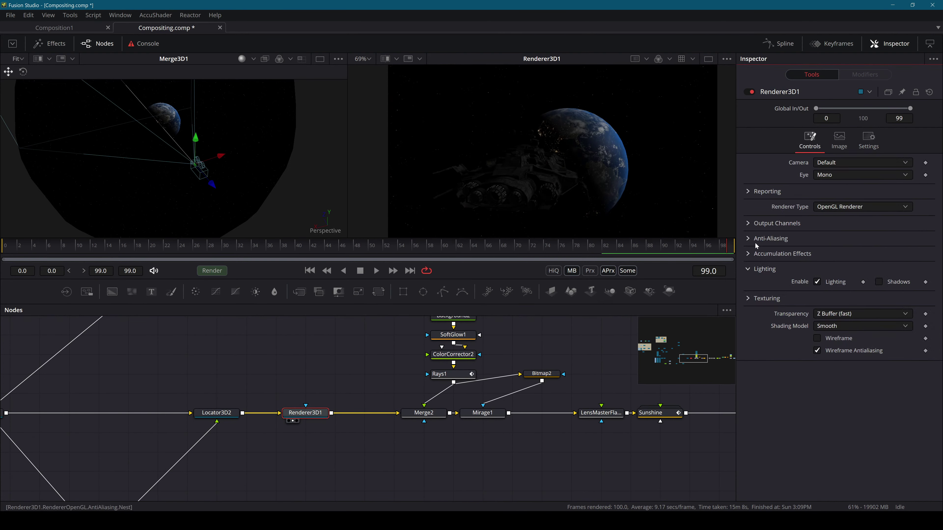
click(746, 223)
click(814, 248)
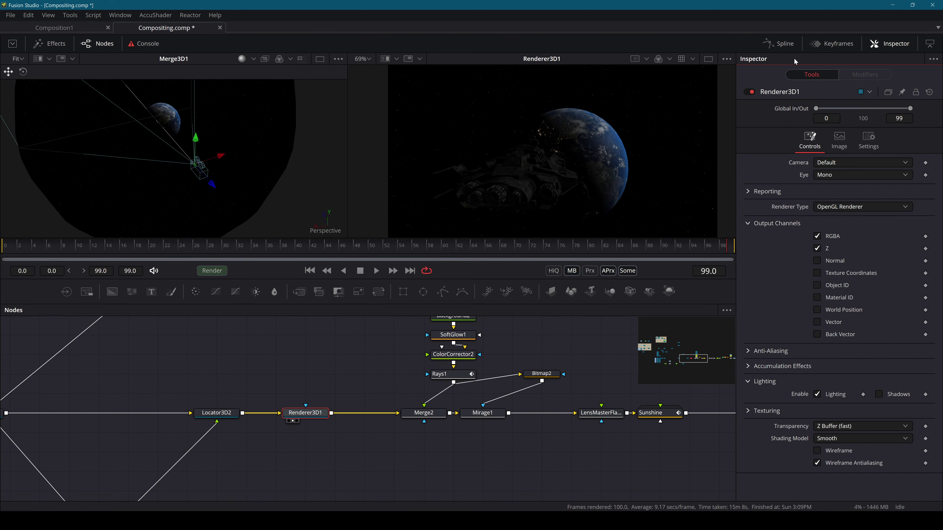
click(875, 44)
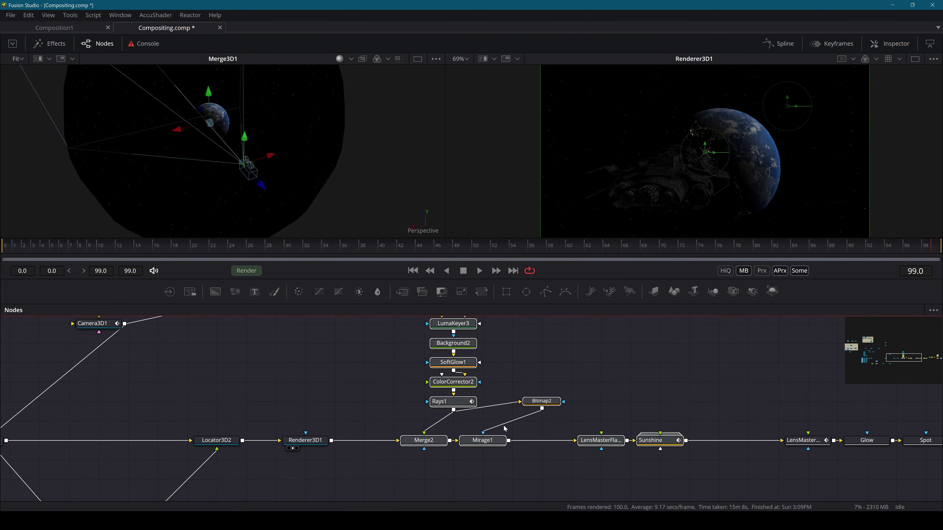
Shift the nodes downstream of Renderer3D1 to make room and insert a Channel Booleans node directly after the renderer
drag(434, 440, 494, 444)
drag(509, 391, 540, 405)
click(351, 455)
key(shift+space)
text(saver)
key(BackSpace)
key(BackSpace)
key(BackSpace)
key(BackSpace)
key(BackSpace)
text(chann)
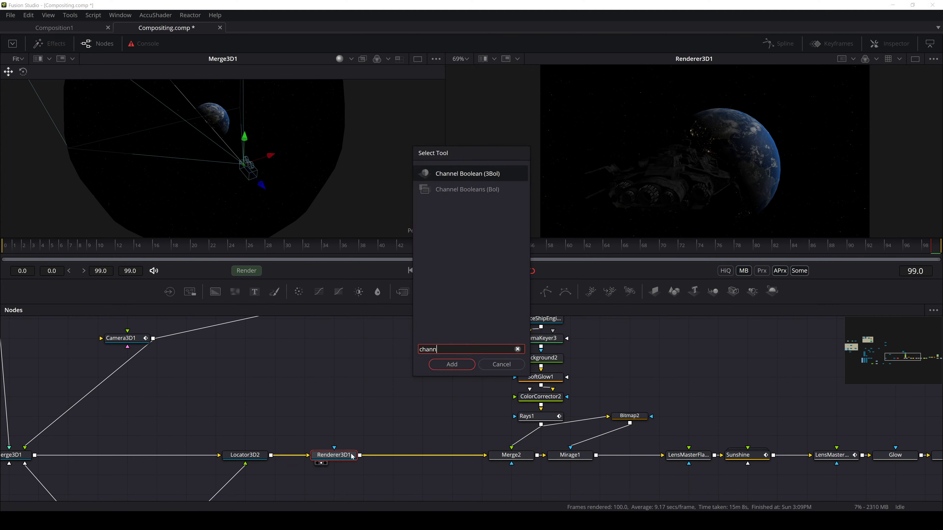
key(Return)
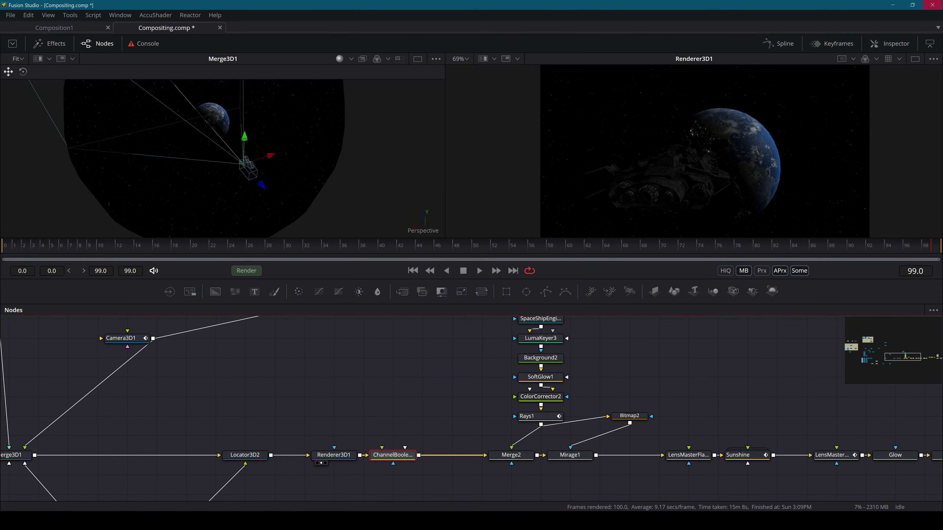
Set To Z Buffer to Lightness FG in ChannelBooleans1's auxiliary channels and show the node in the second viewer
click(896, 45)
click(839, 112)
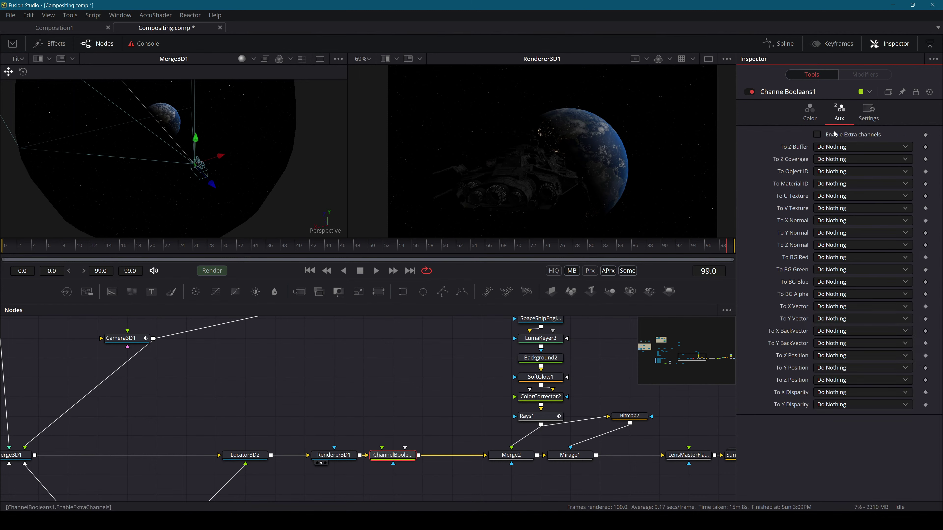
click(832, 147)
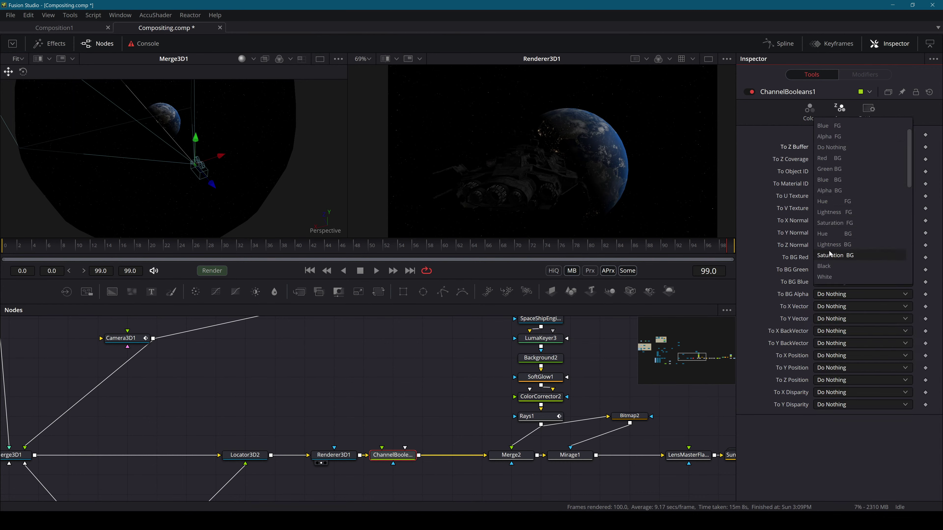
scroll(836, 247, down, 8)
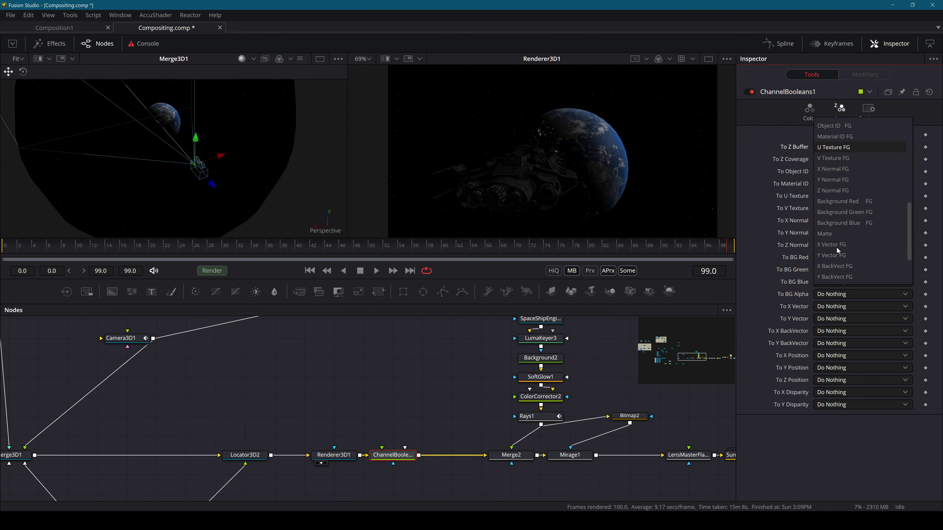
scroll(835, 247, up, 4)
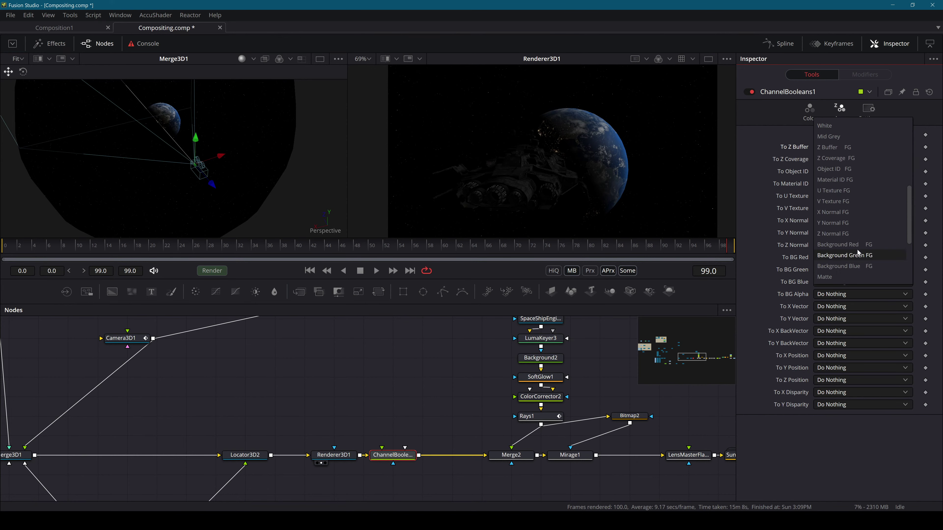
scroll(861, 249, up, 5)
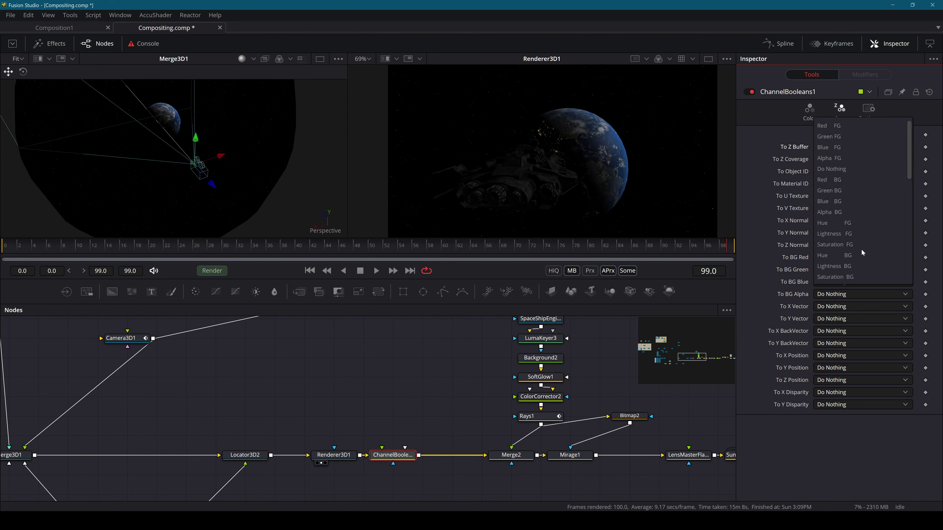
click(841, 234)
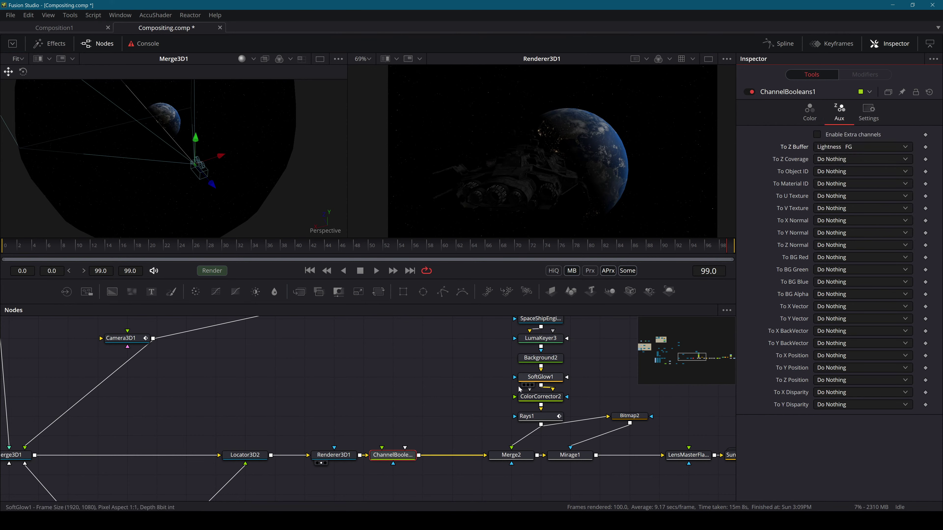
key(2)
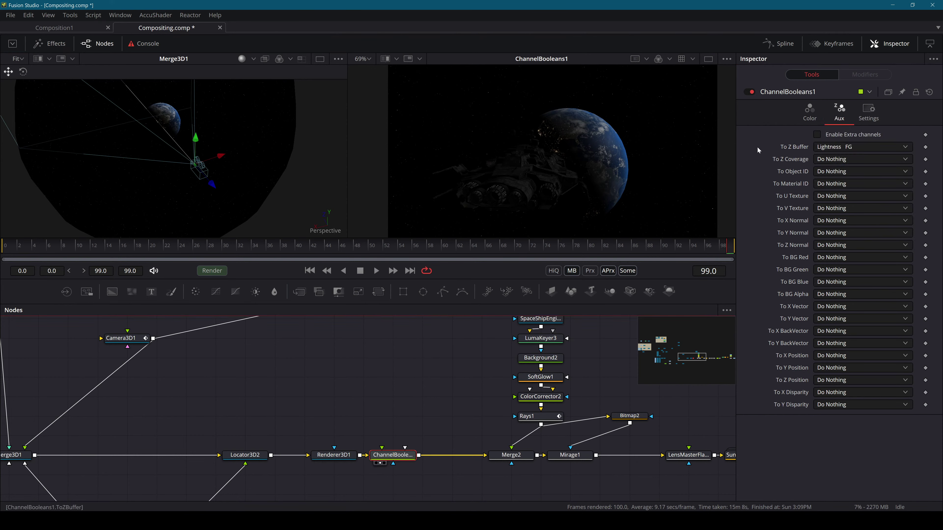
Try enabling ChannelBooleans1's extra channels, then reset To Z Buffer to Do Nothing and leave extra channels disabled
click(837, 148)
click(836, 149)
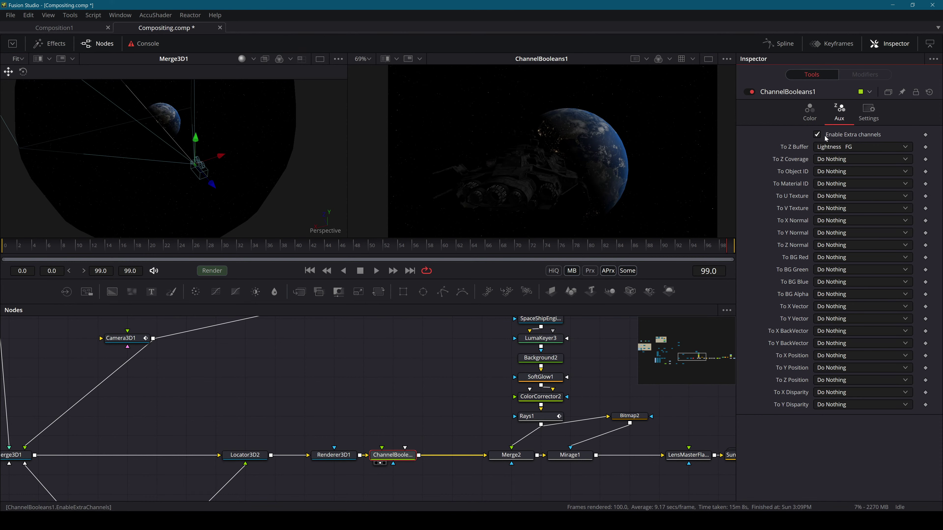
click(827, 147)
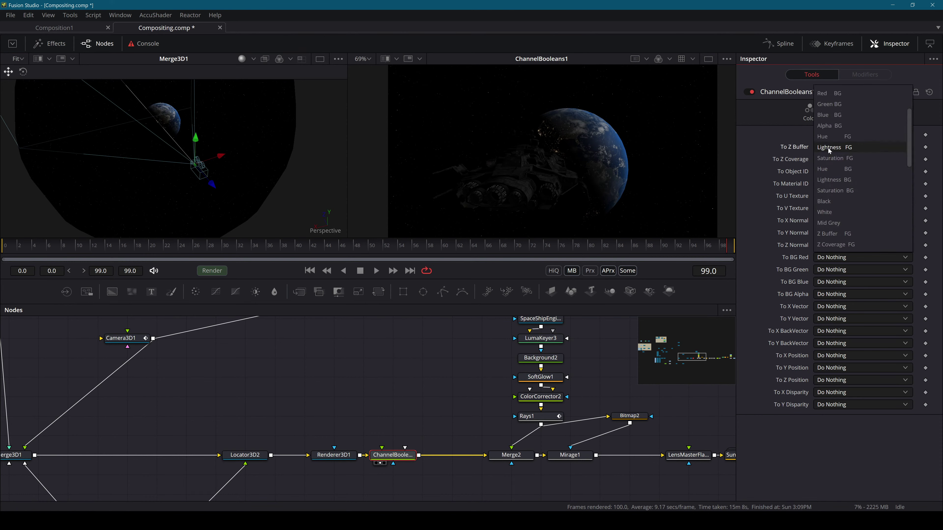
click(838, 180)
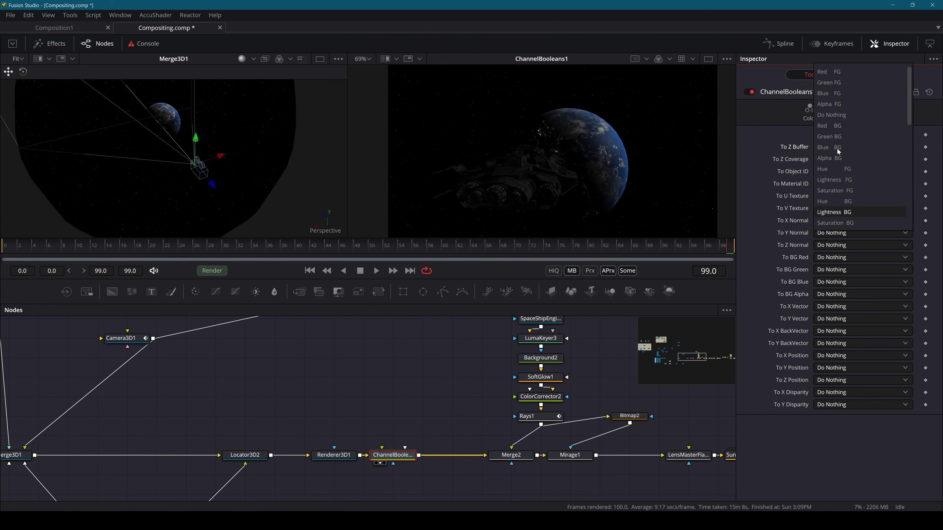
scroll(835, 123, up, 2)
click(834, 115)
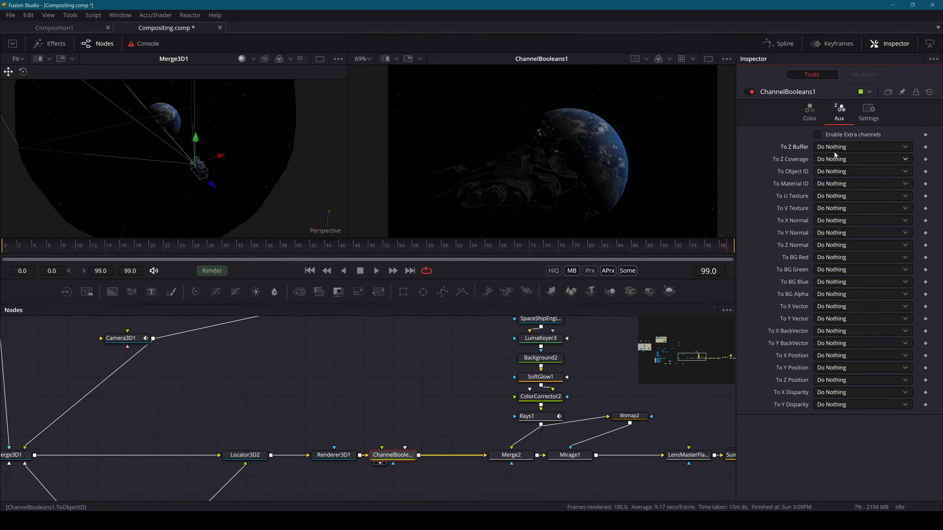
Keep ChannelBooleans1's color operation at Copy and try Lightness FG as the source for To Red
click(809, 112)
click(827, 138)
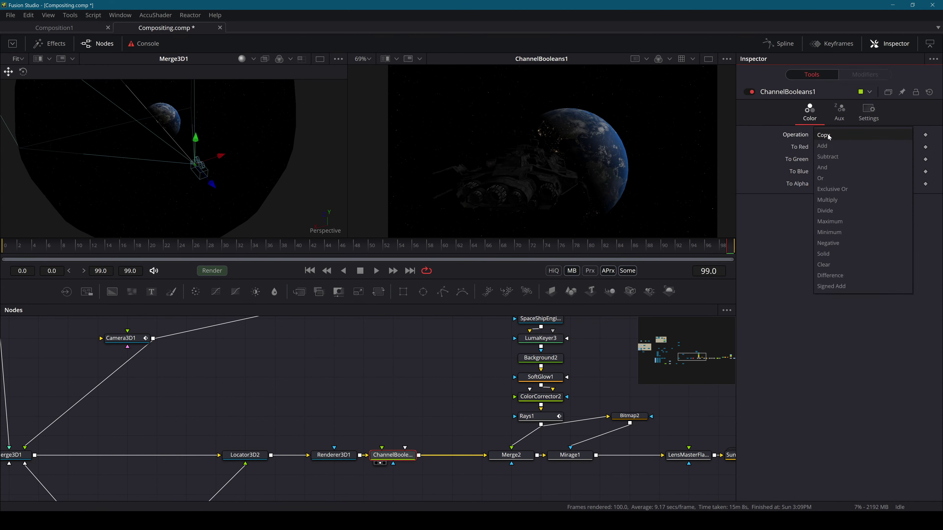
click(828, 135)
click(838, 148)
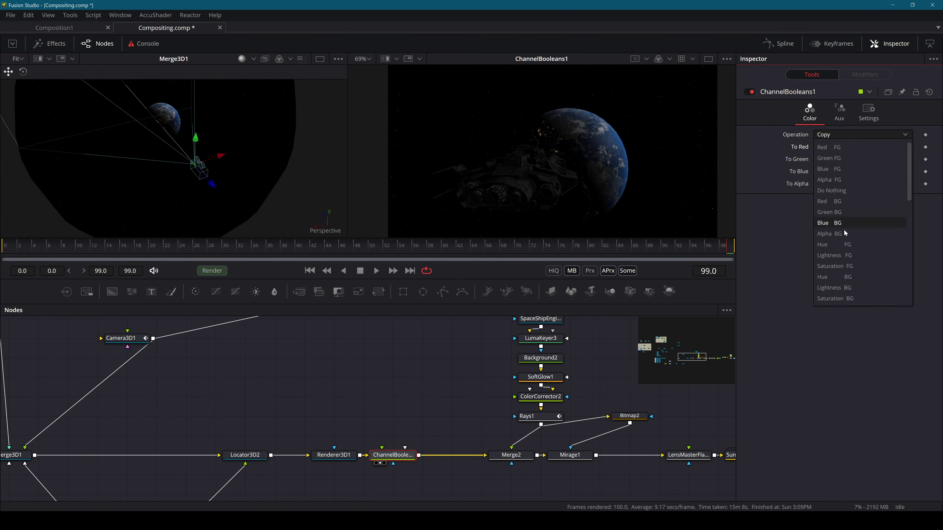
click(838, 255)
Set ChannelBooleans1's To Red, To Green and To Blue sources to Z Coverage FG
click(840, 148)
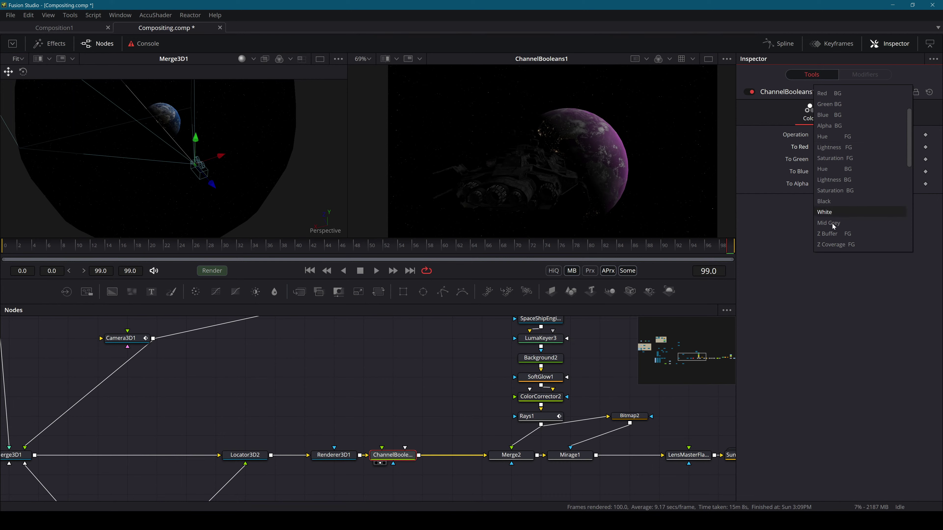
click(832, 244)
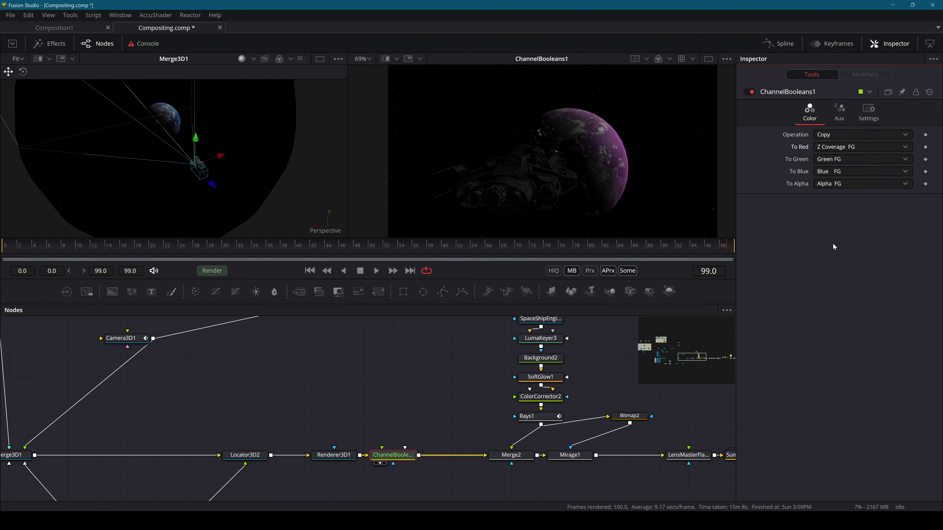
click(833, 145)
click(834, 145)
click(837, 171)
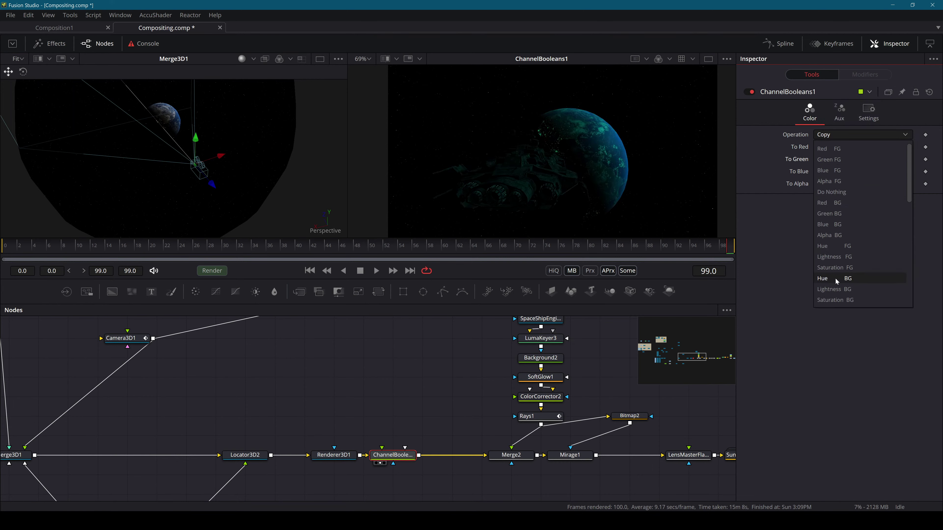
scroll(840, 282, down, 2)
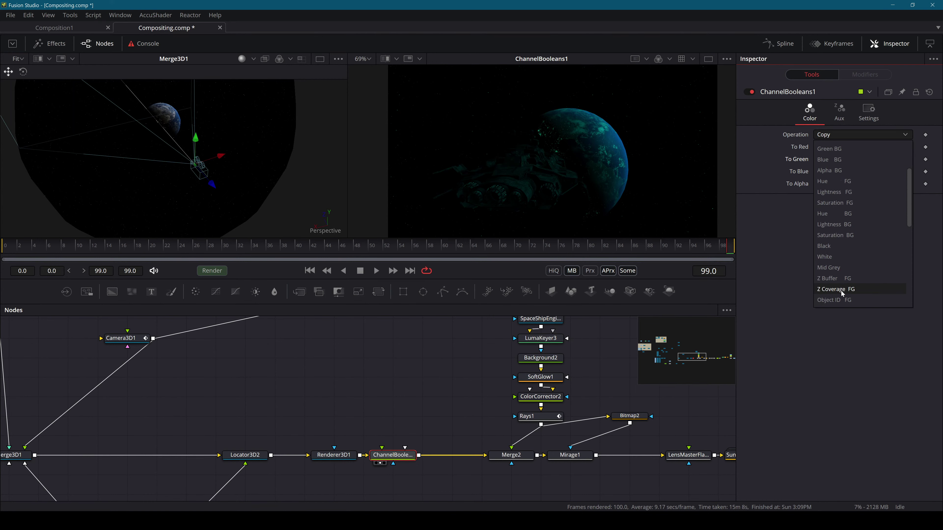
click(841, 290)
click(832, 162)
click(832, 161)
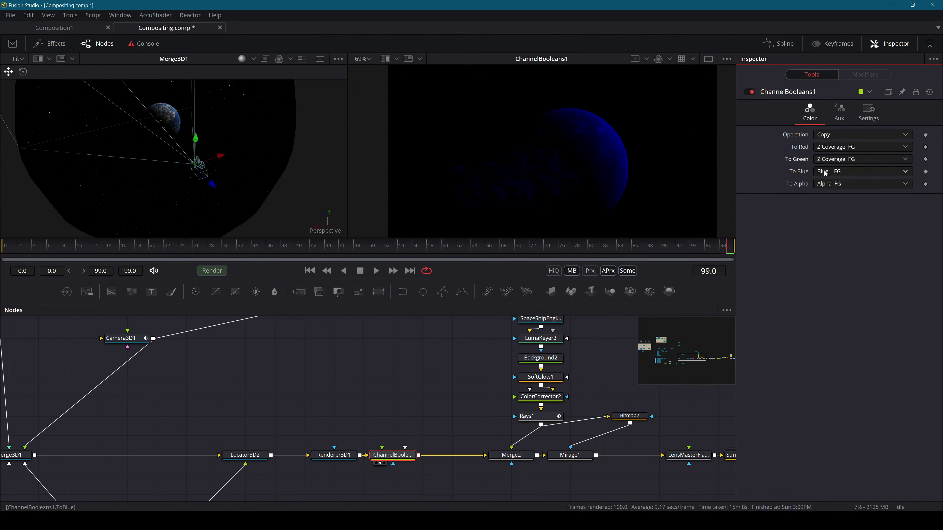
click(832, 161)
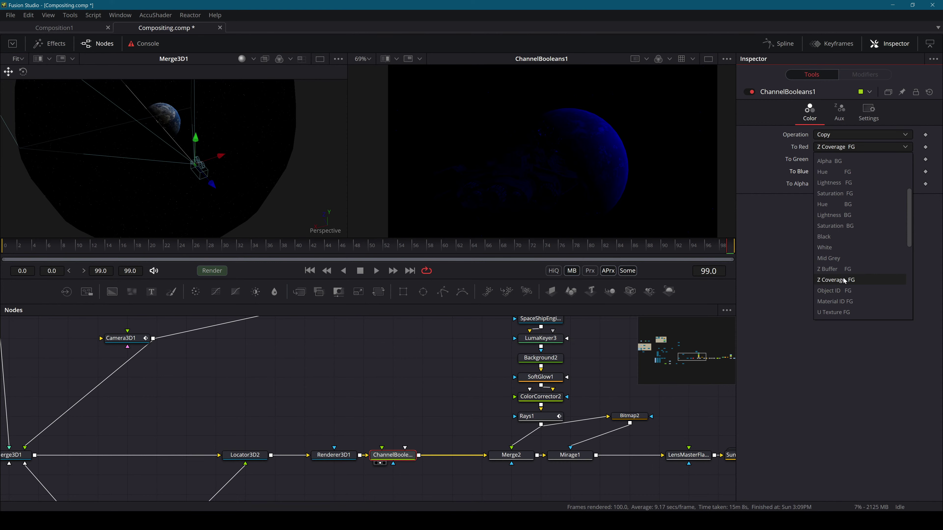
click(844, 280)
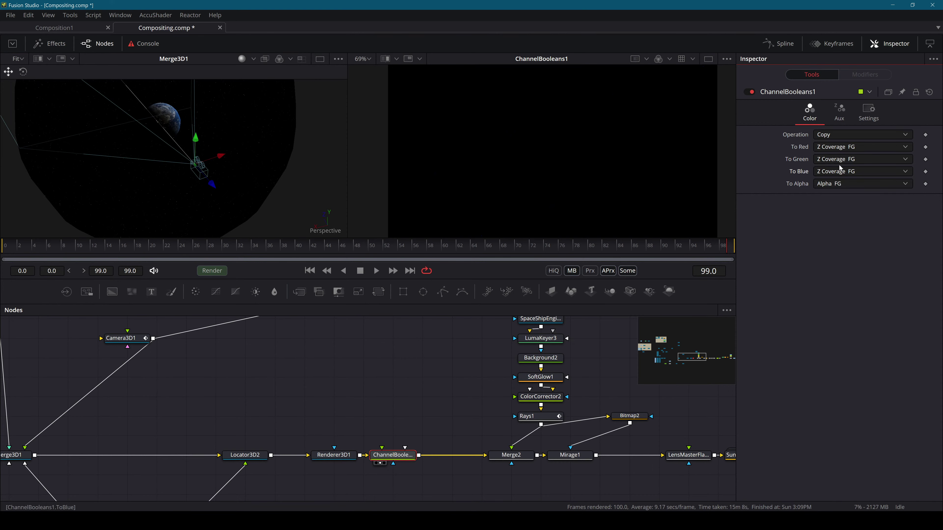
Set ChannelBooleans1's To Red, To Green and To Blue sources to Z Normal FG
click(840, 151)
scroll(841, 158, up, 5)
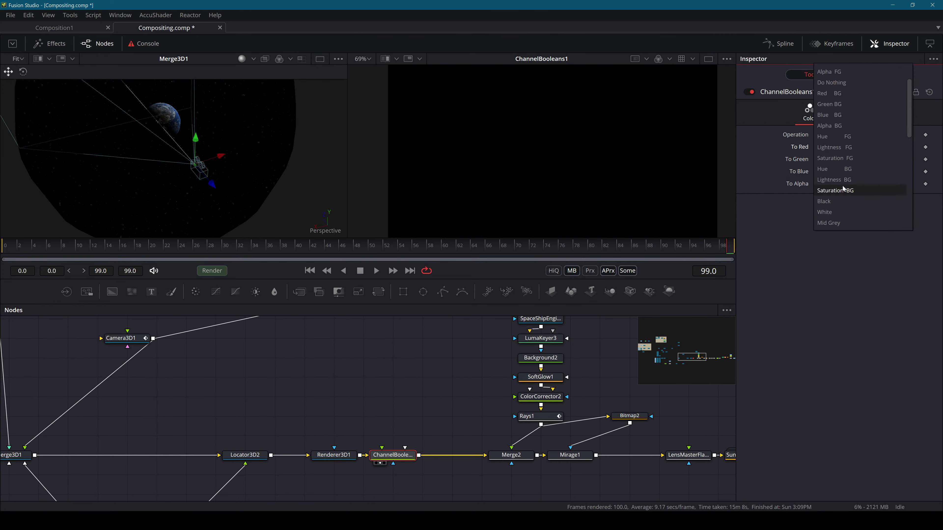
scroll(845, 166, down, 5)
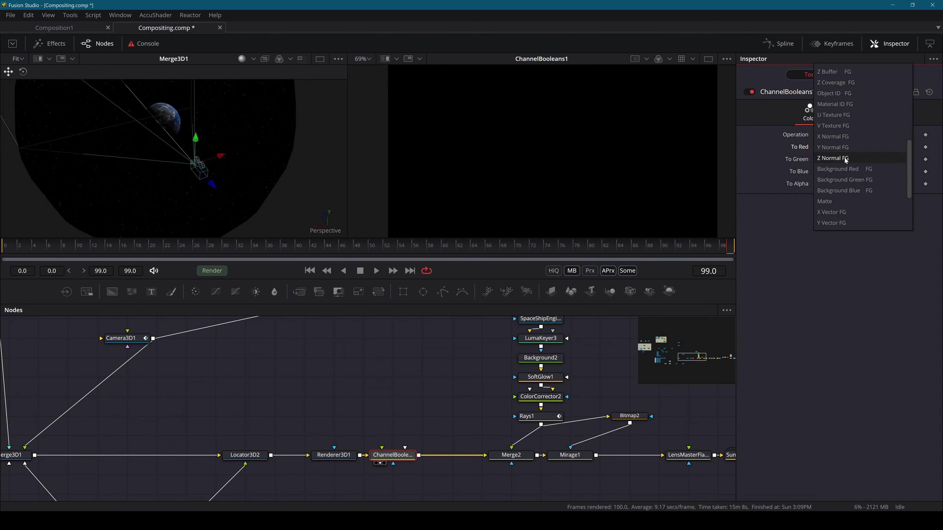
click(845, 158)
click(843, 149)
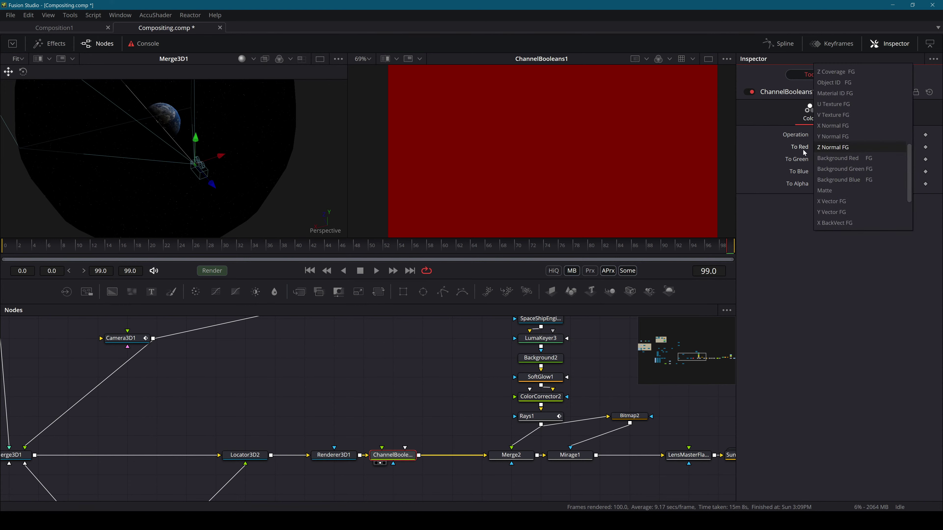
click(801, 149)
click(834, 159)
scroll(843, 186, down, 3)
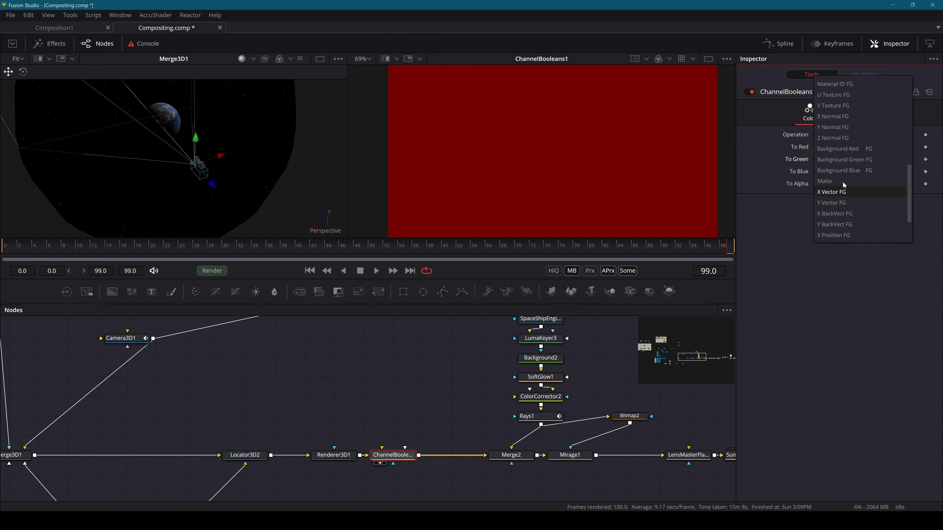
click(841, 138)
click(841, 166)
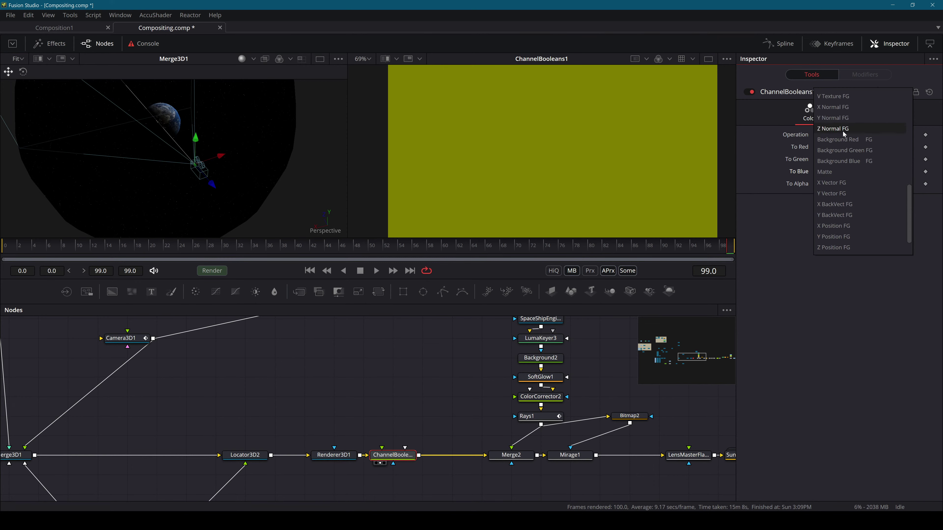
click(843, 129)
Link ChannelBooleans1's To Blue and To Green sources to To Red with ToRed expressions
right_click(804, 175)
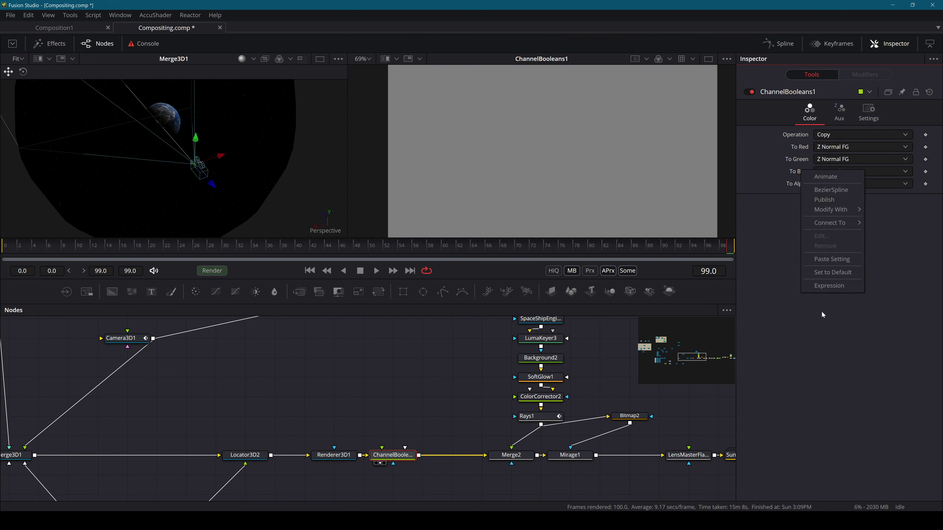
click(830, 286)
drag(818, 184, 799, 147)
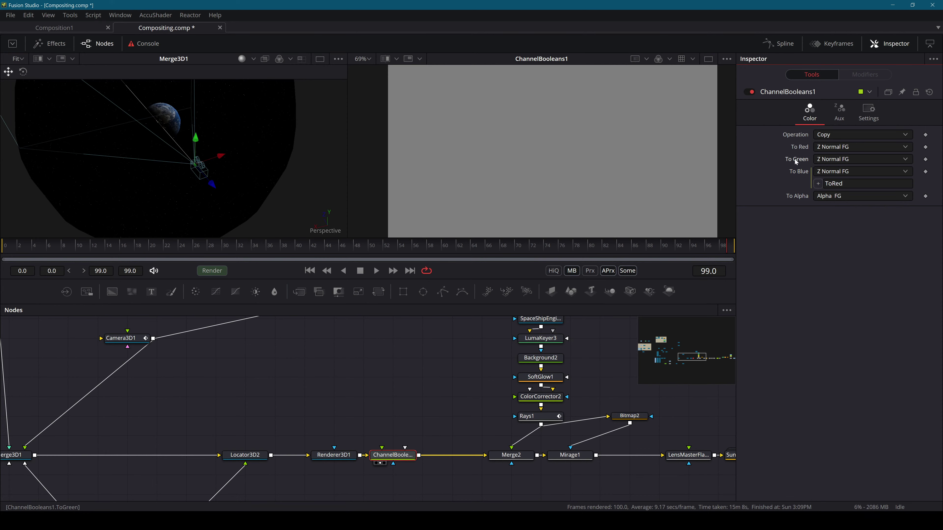
right_click(798, 159)
click(816, 277)
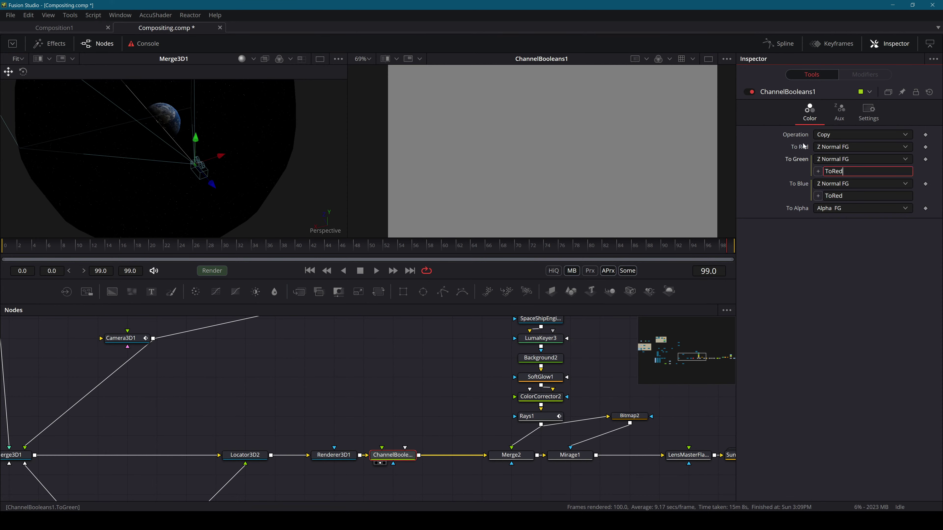
Set ChannelBooleans1's To Red source to Z Position FG and move the node closer to Merge2
click(838, 148)
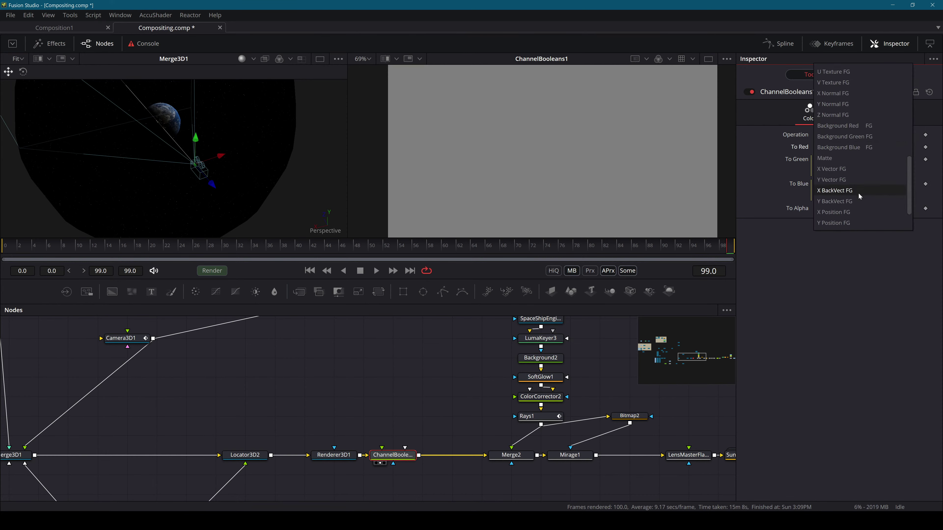
click(846, 223)
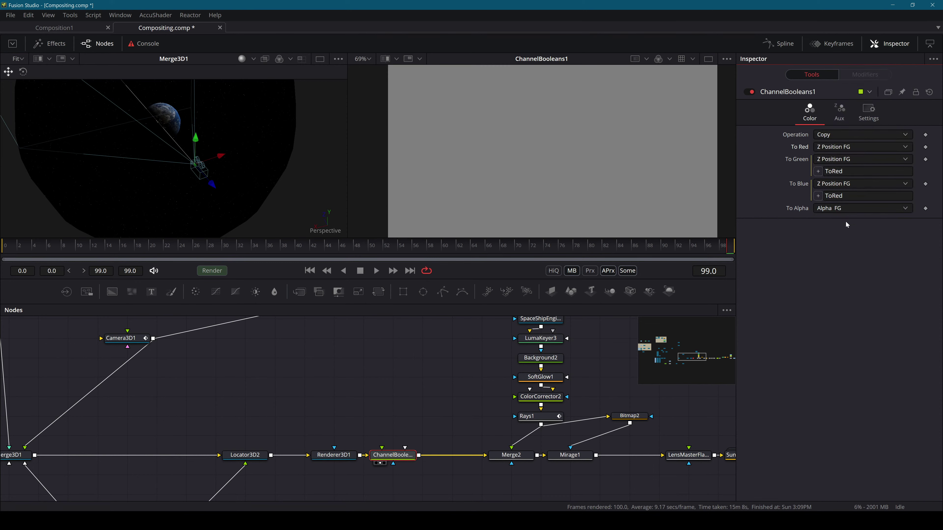
drag(400, 454, 429, 453)
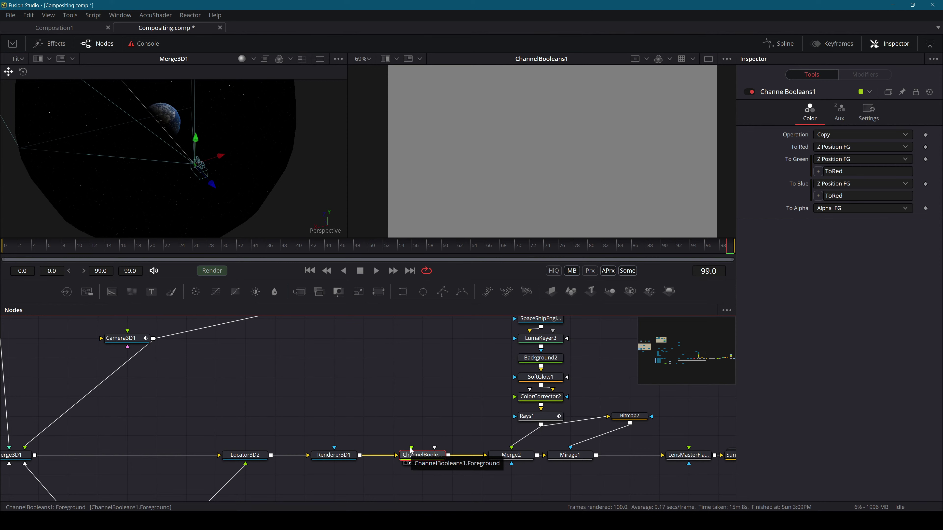
click(853, 158)
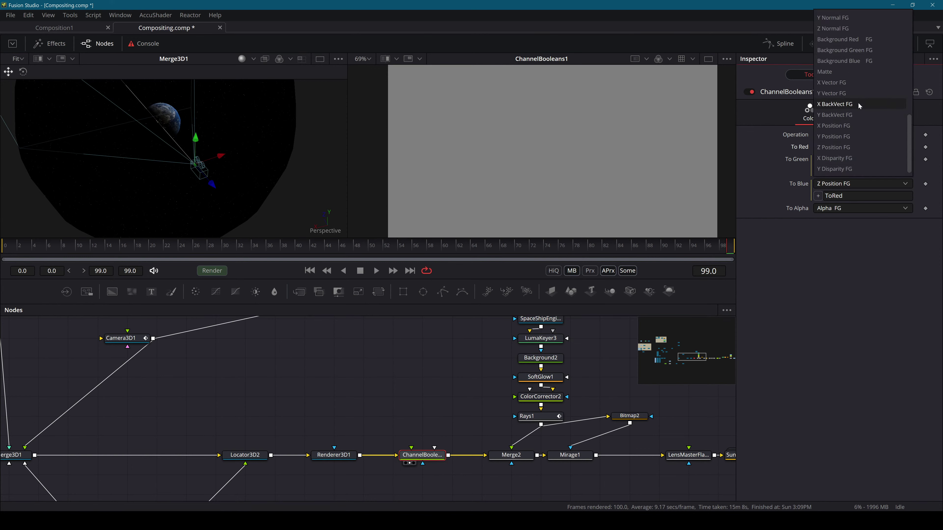
click(435, 387)
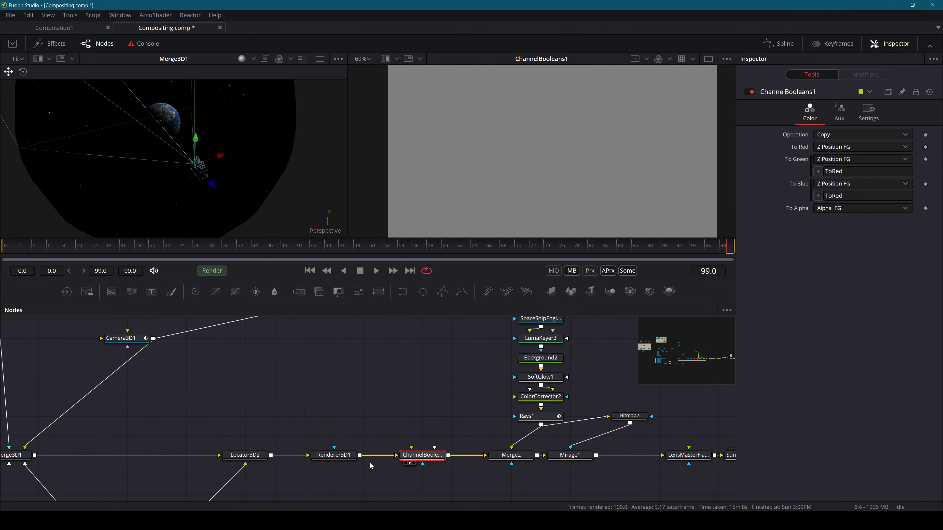
Feed Renderer3D1 into ChannelBooleans1's foreground and add a Background node as its background input
drag(359, 455, 412, 448)
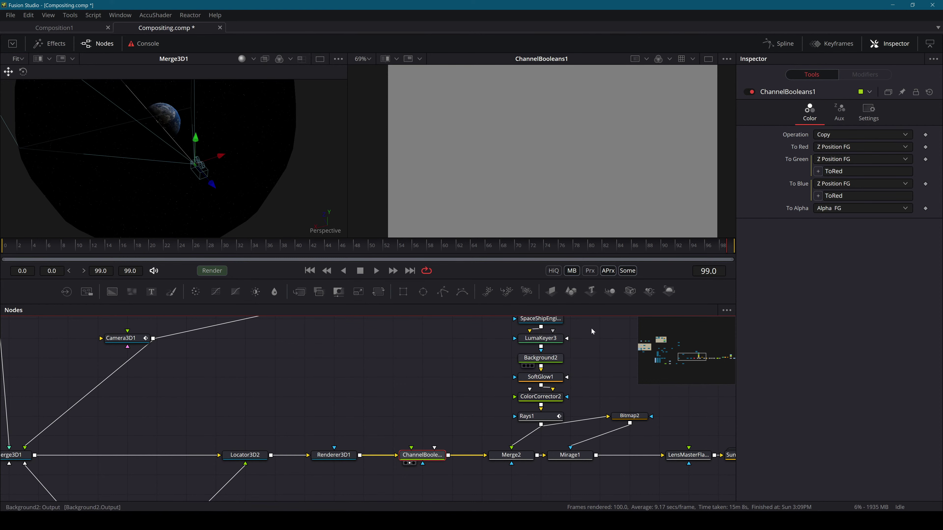
click(854, 159)
scroll(855, 147, up, 1)
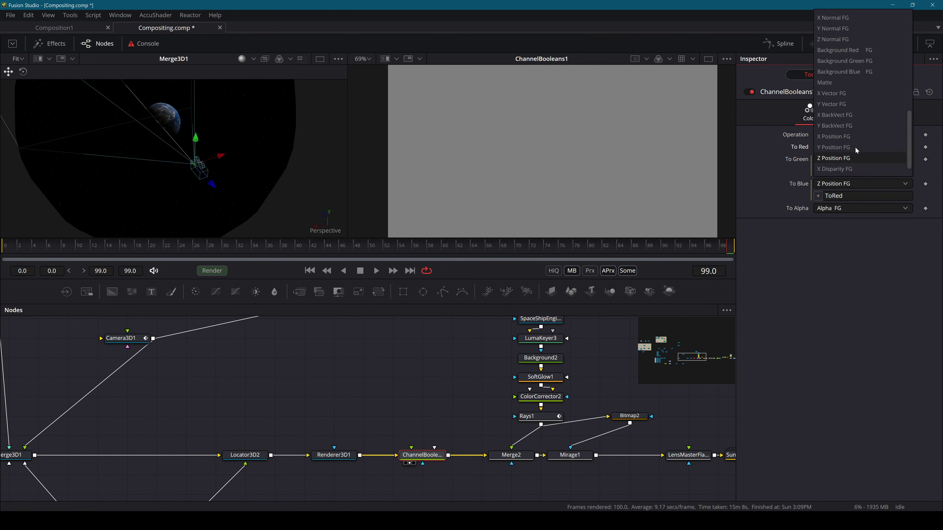
click(441, 396)
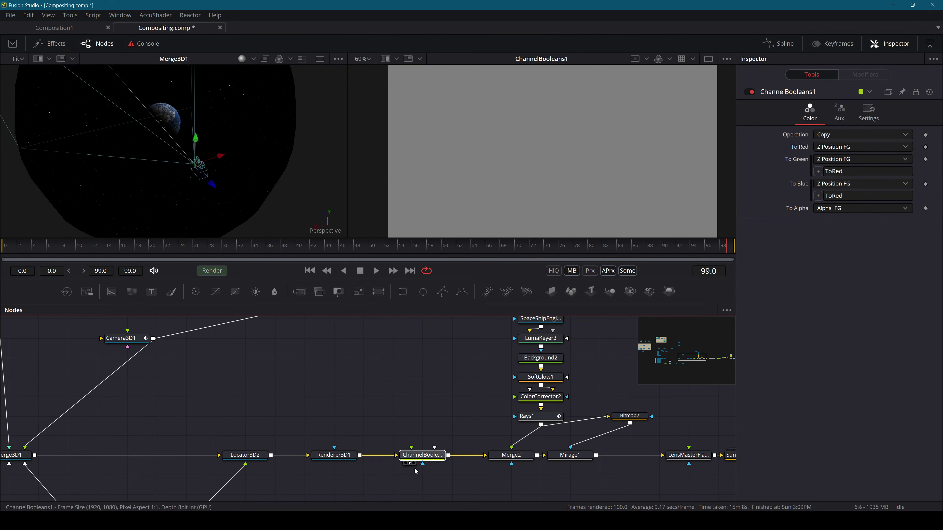
drag(118, 295, 406, 444)
click(408, 441)
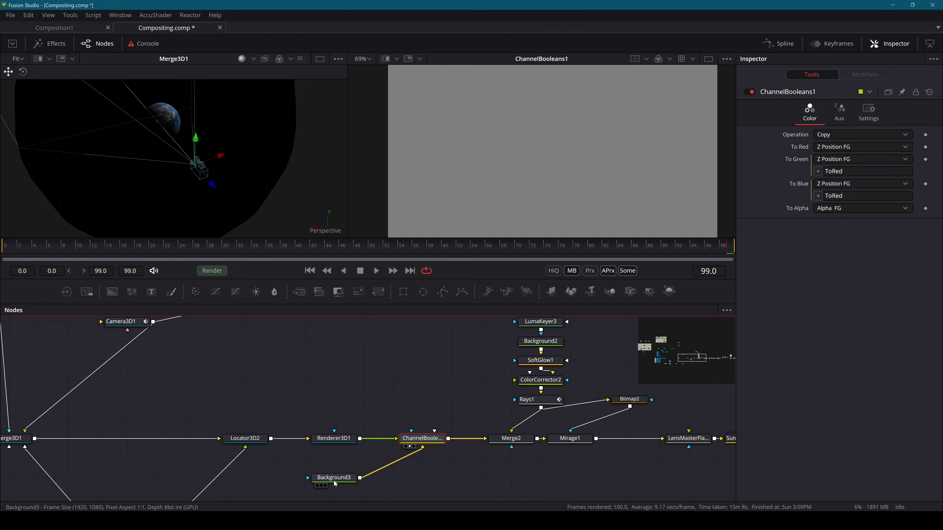
Try the Subtract operation on ChannelBooleans1, then return it to Copy
click(831, 134)
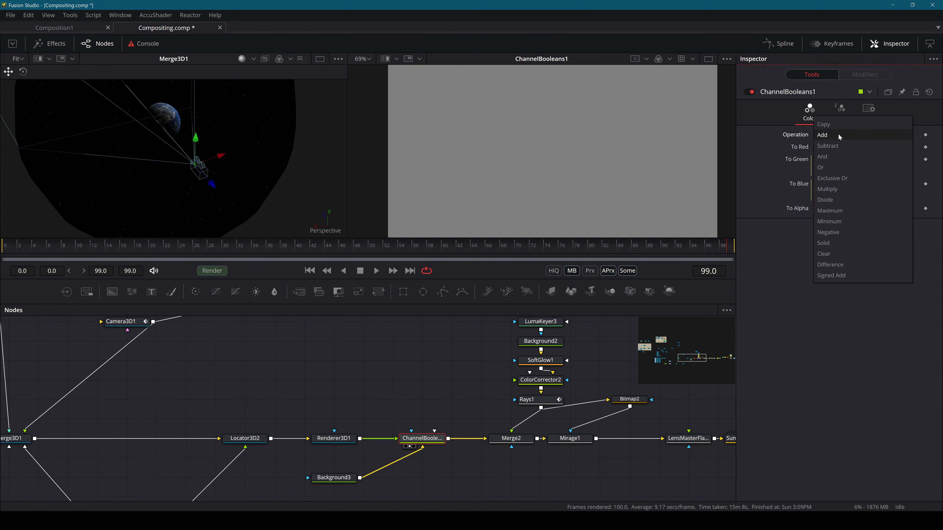
click(837, 146)
click(837, 134)
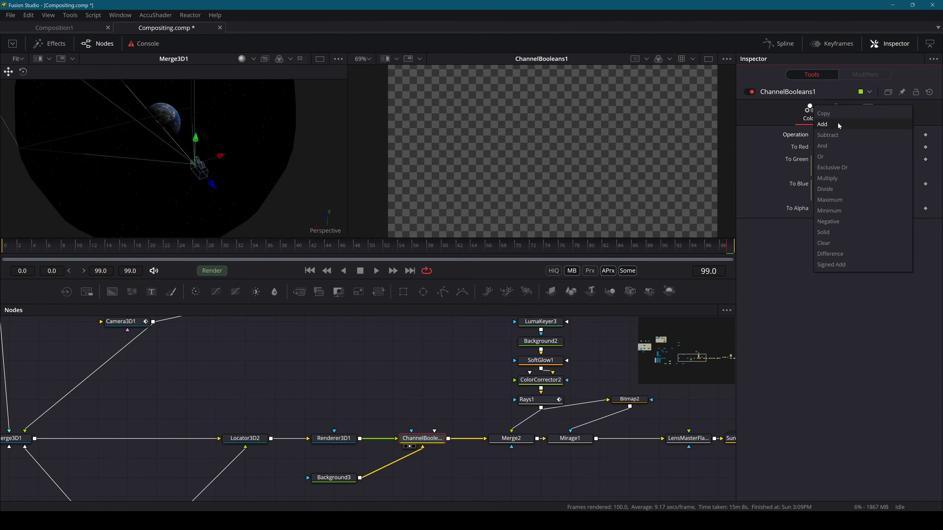
click(840, 113)
Try Y Disparity FG and Z Normal FG as the linked To Red source, then set it to Z Coverage FG
click(850, 147)
click(851, 148)
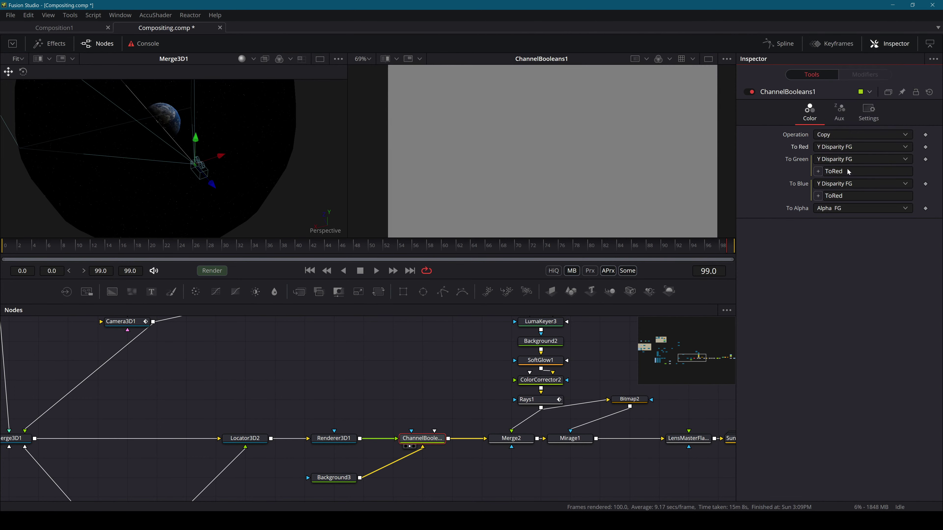
click(846, 160)
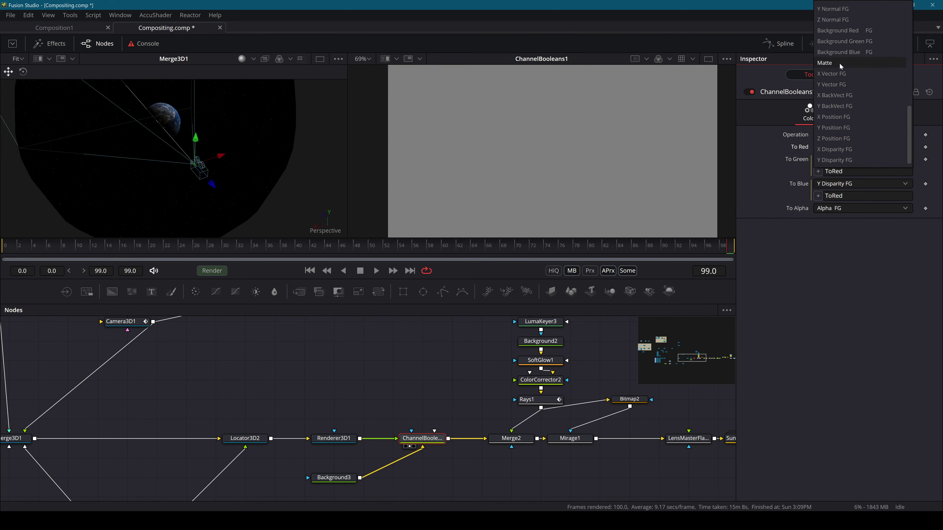
scroll(855, 51, up, 1)
click(844, 34)
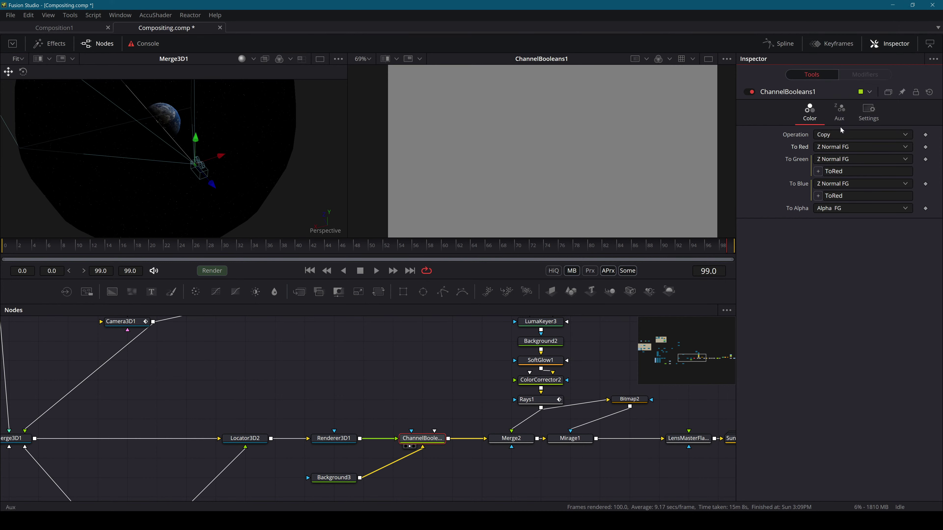
click(846, 159)
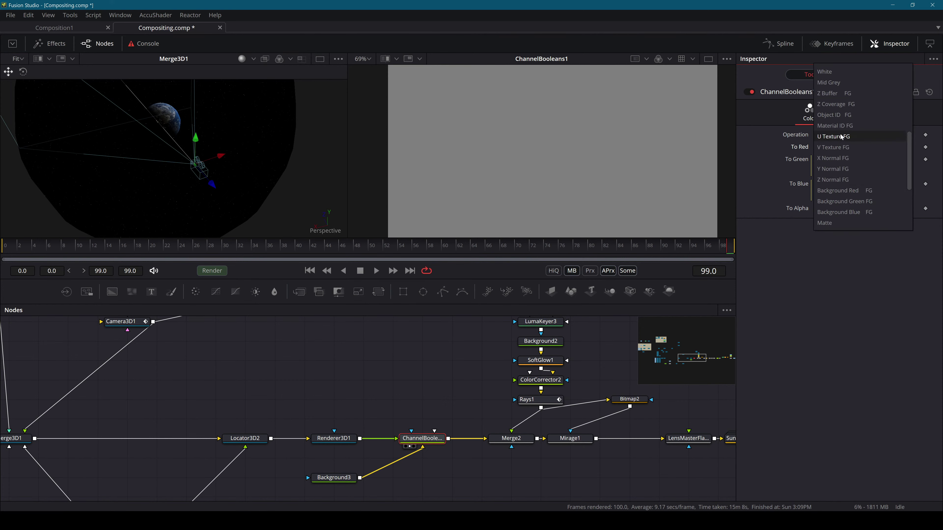
click(835, 104)
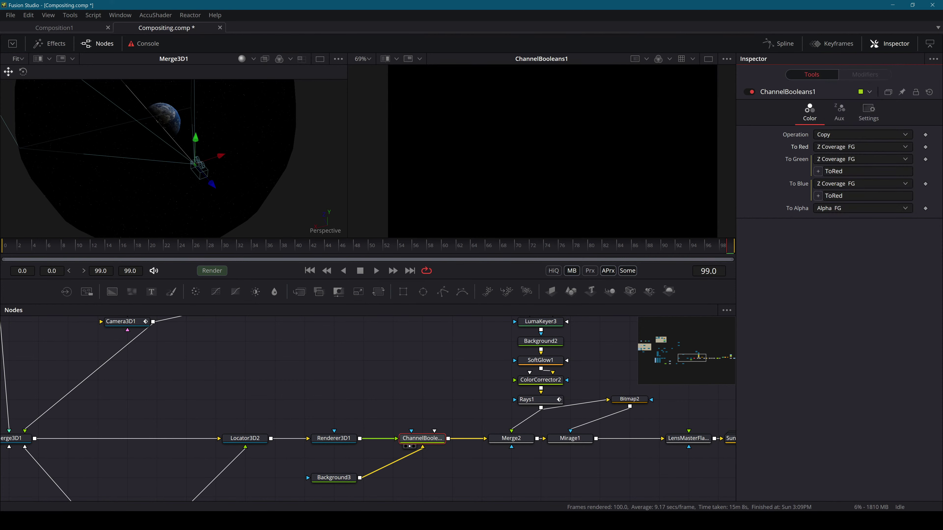
click(836, 137)
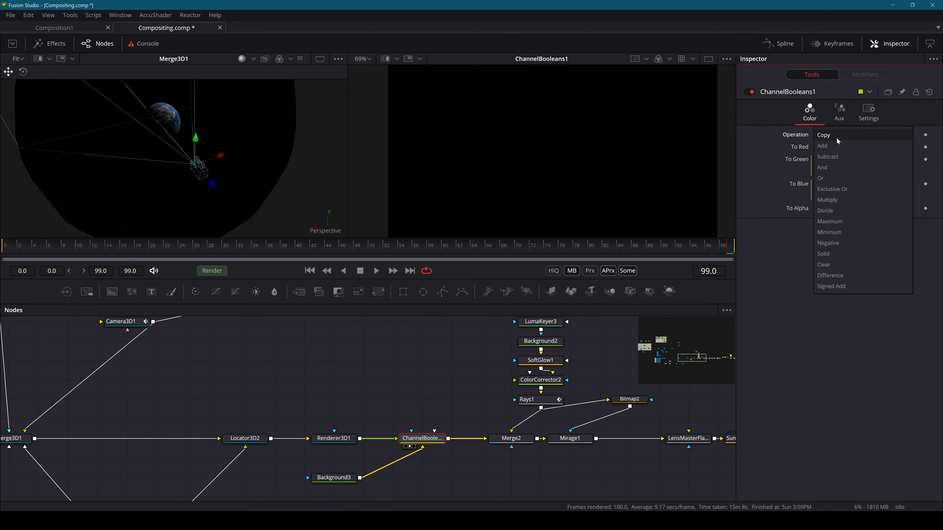
click(842, 146)
click(842, 146)
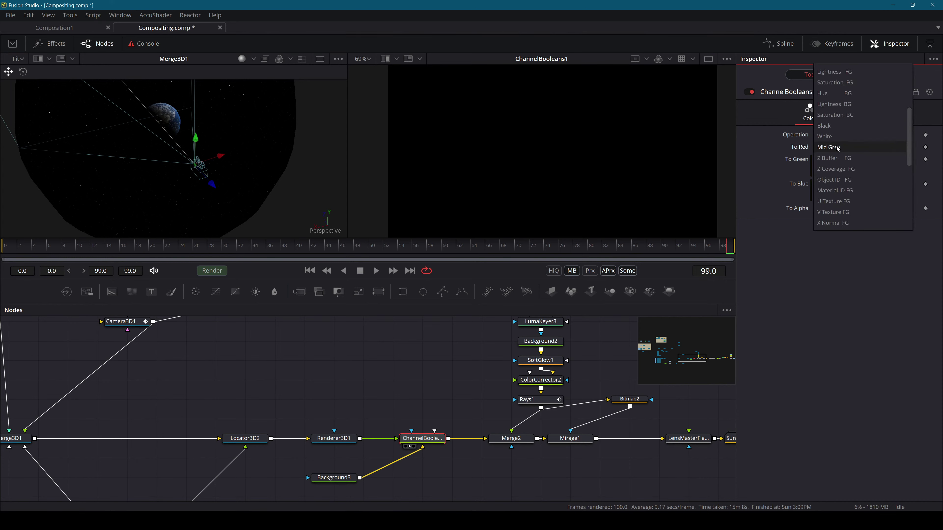
scroll(866, 182, up, 3)
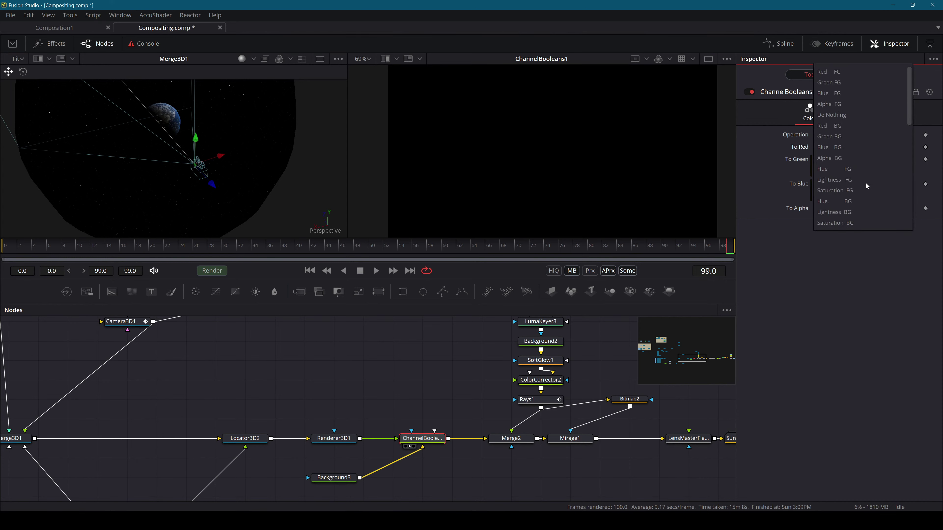
scroll(865, 182, down, 5)
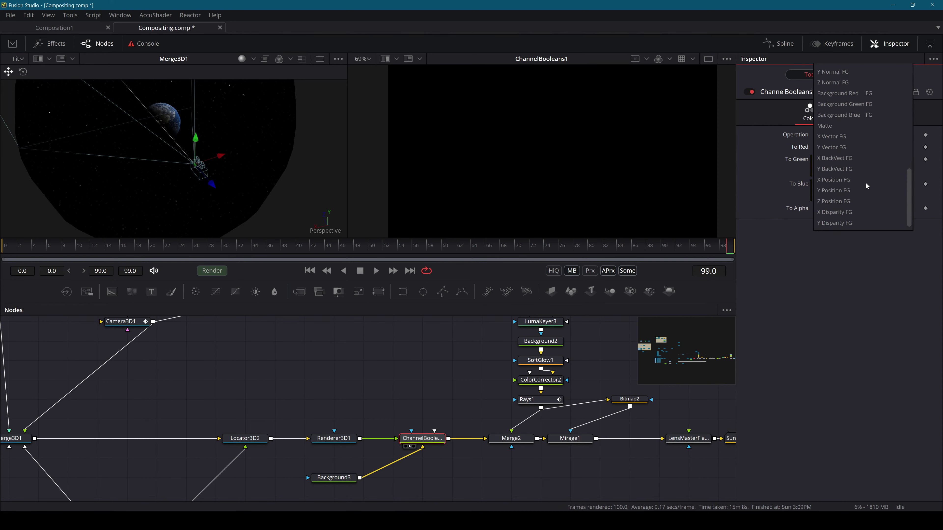
click(866, 222)
Delete the ChannelBooleans1 node from the flow
click(423, 439)
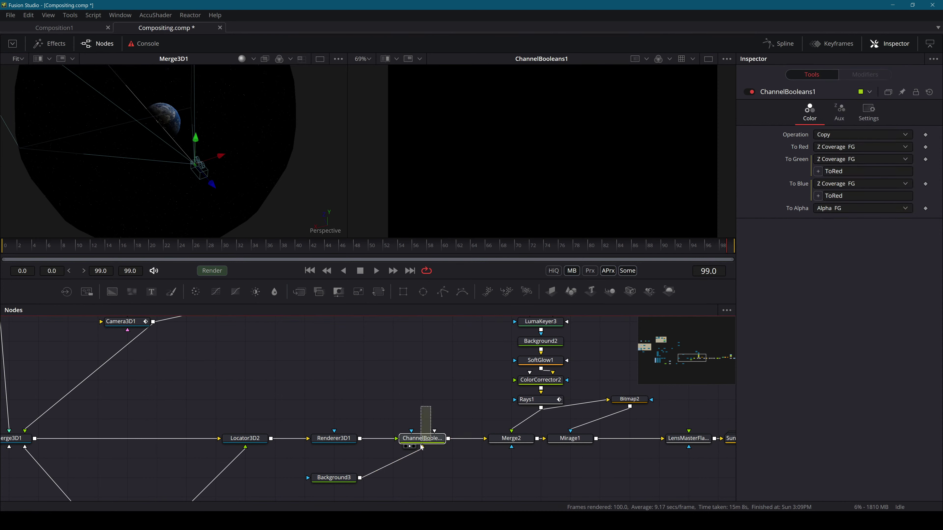
key(Delete)
Try adding a Channel Boolean (3Bol) node after Renderer3D1, then delete it
click(336, 438)
key(shift+space)
text(cool)
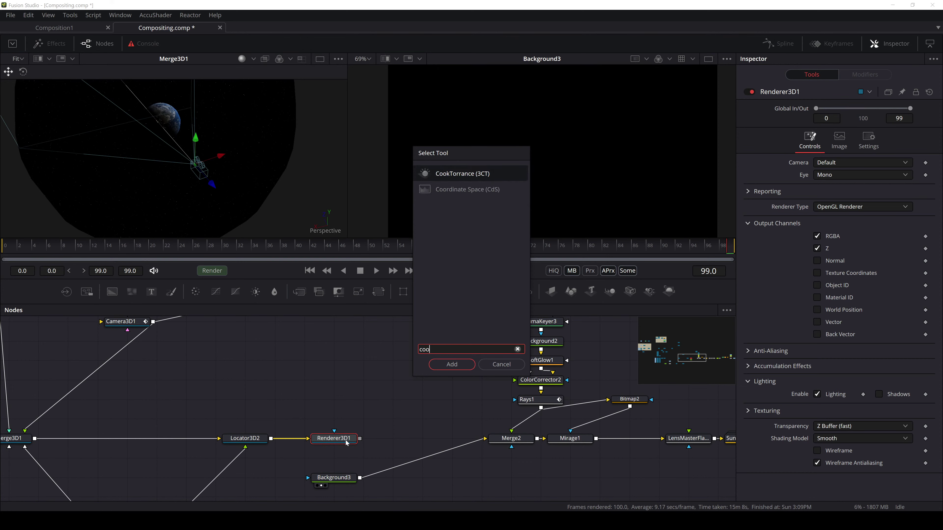
key(BackSpace)
key(BackSpace)
key(BackSpace)
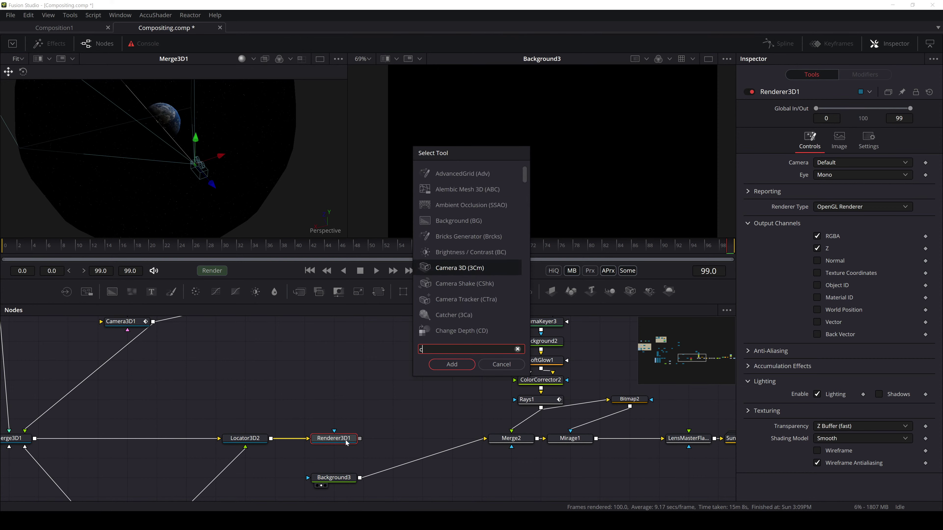
text(hannel)
key(Return)
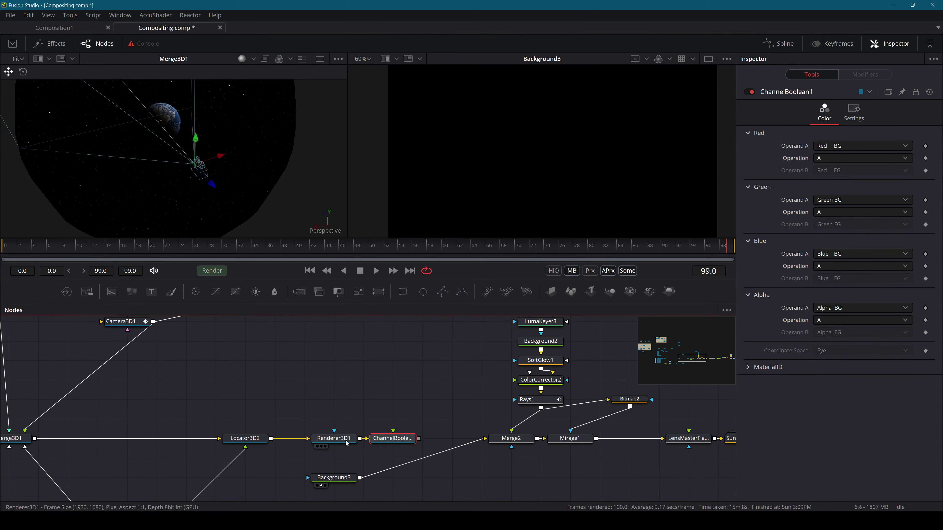
key(shift+space)
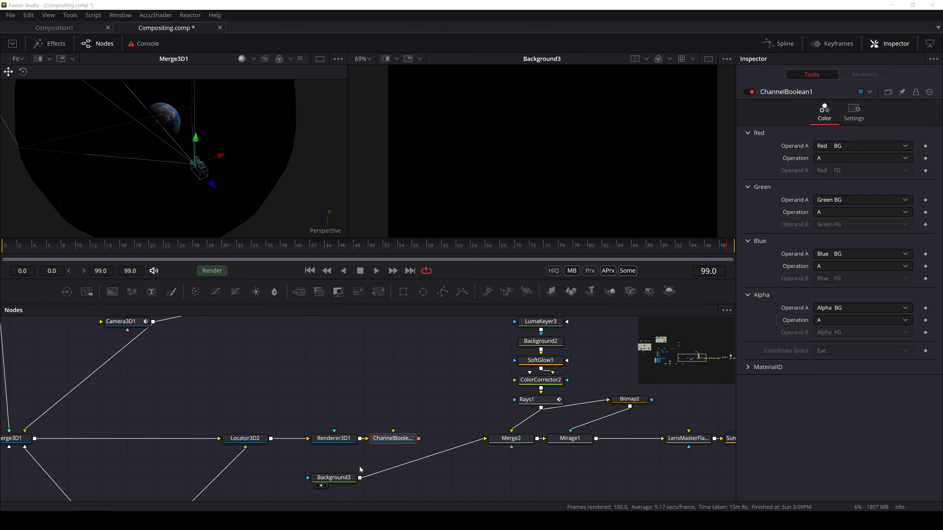
click(379, 440)
key(Delete)
Add a Channel Booleans (Bol) node after Renderer3D1
click(343, 442)
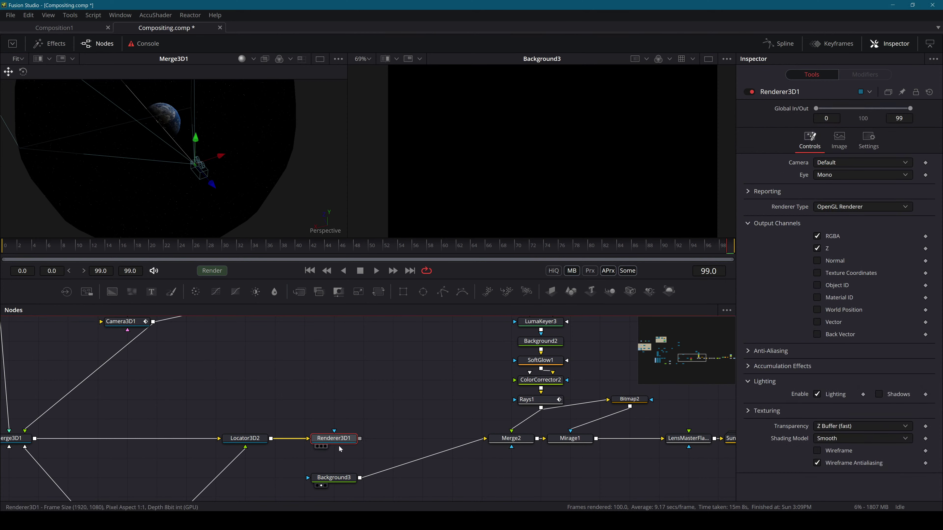
key(shift+space)
text(chan)
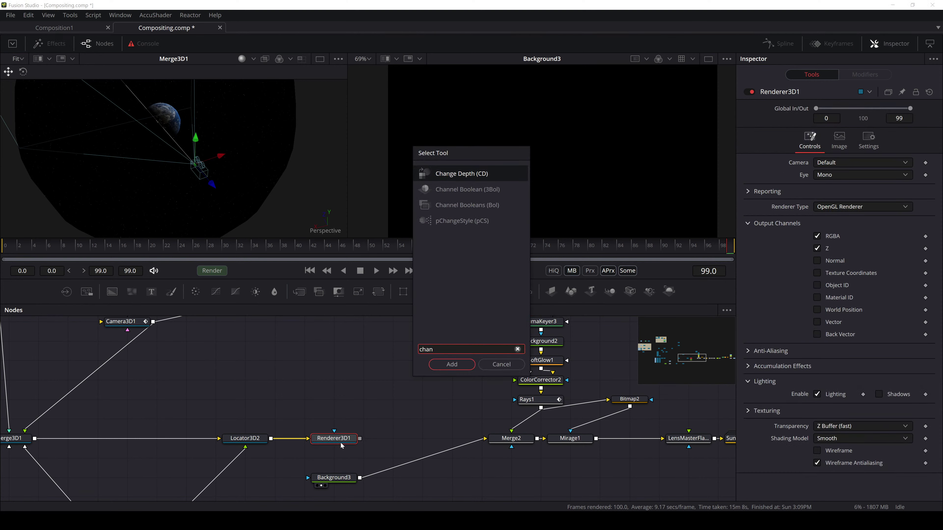
key(Down)
key(Down)
key(Return)
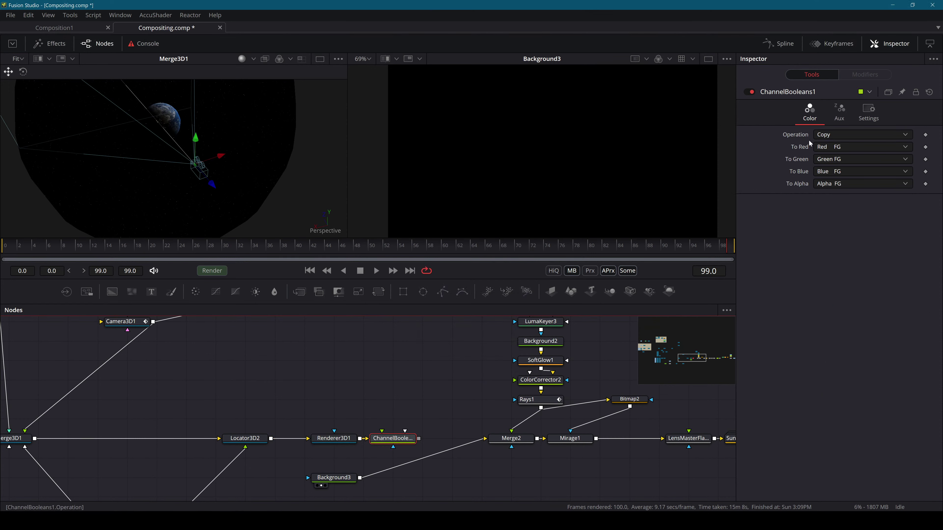
Set the To Red, To Green, To Blue and To Alpha sources of ChannelBooleans1 to Do Nothing
click(822, 147)
click(828, 257)
click(832, 172)
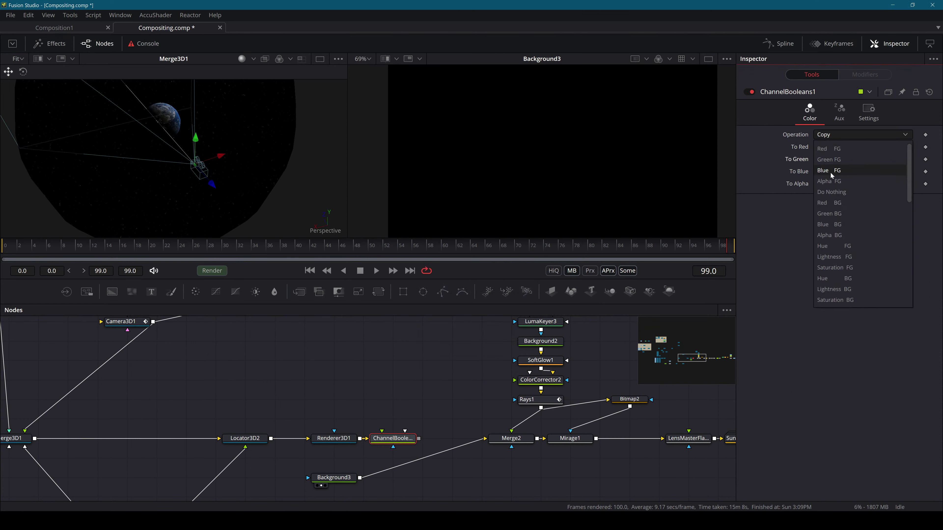
click(833, 192)
click(829, 159)
click(791, 156)
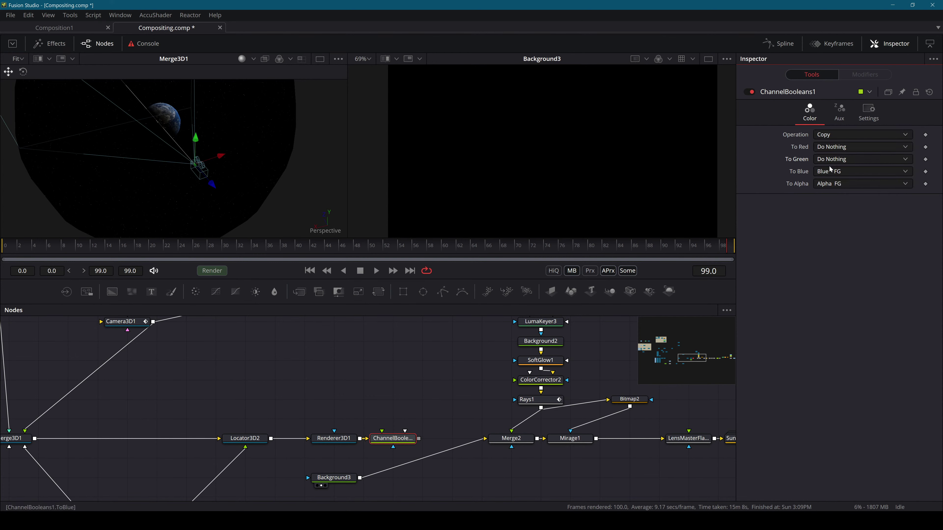
click(831, 170)
click(830, 260)
click(836, 182)
click(830, 260)
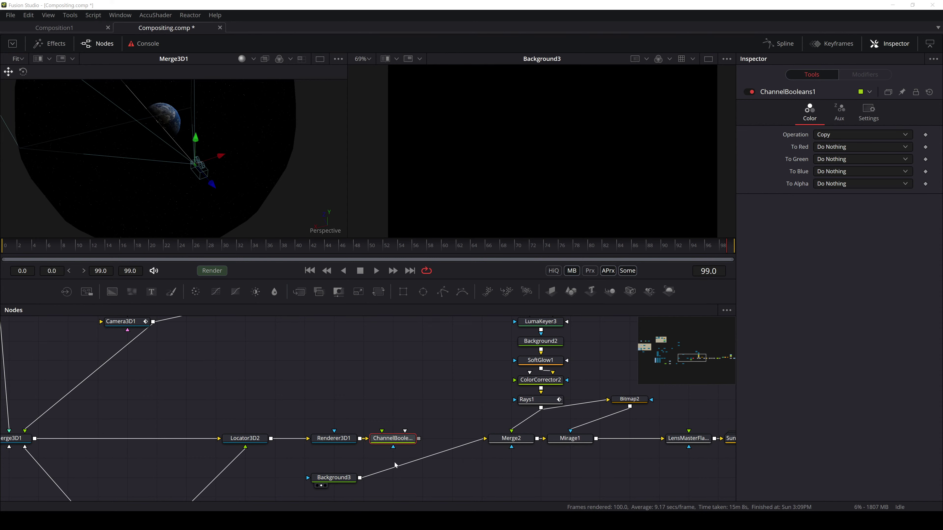
Set the To Z Buffer source of ChannelBooleans1 to Lightness FG and show the node in the 2D viewer
click(838, 113)
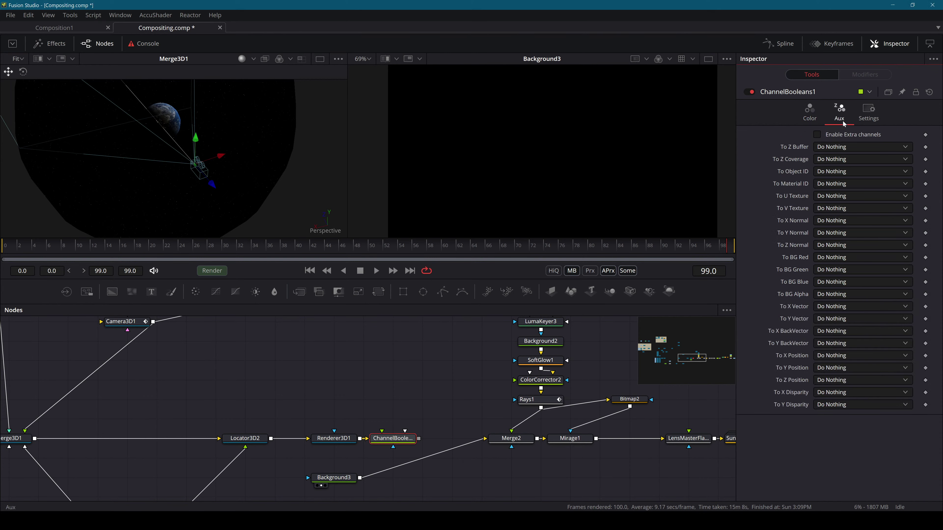
click(833, 147)
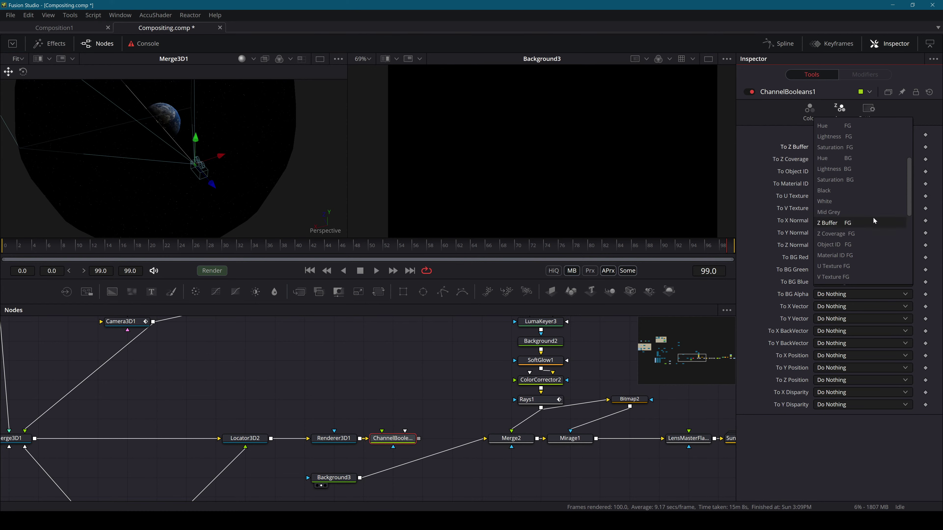
scroll(849, 168, down, 3)
scroll(849, 168, down, 3)
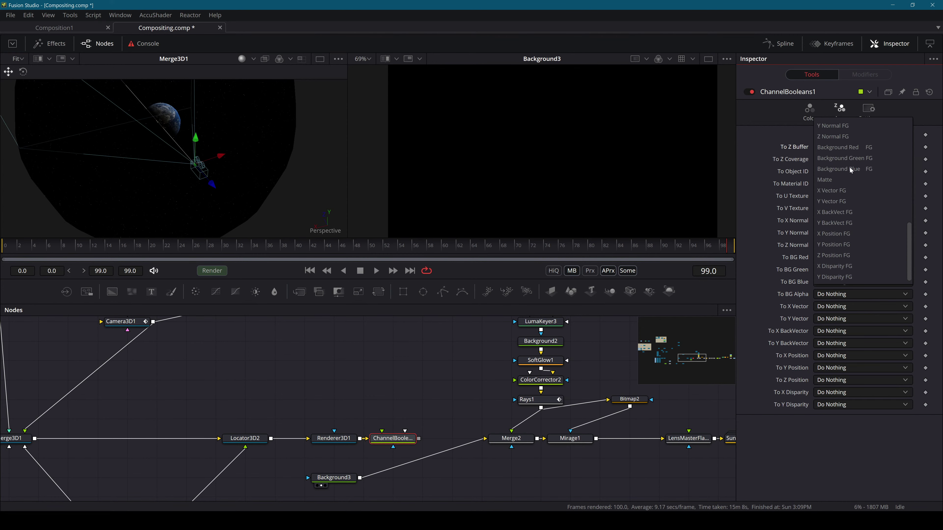
scroll(849, 167, up, 6)
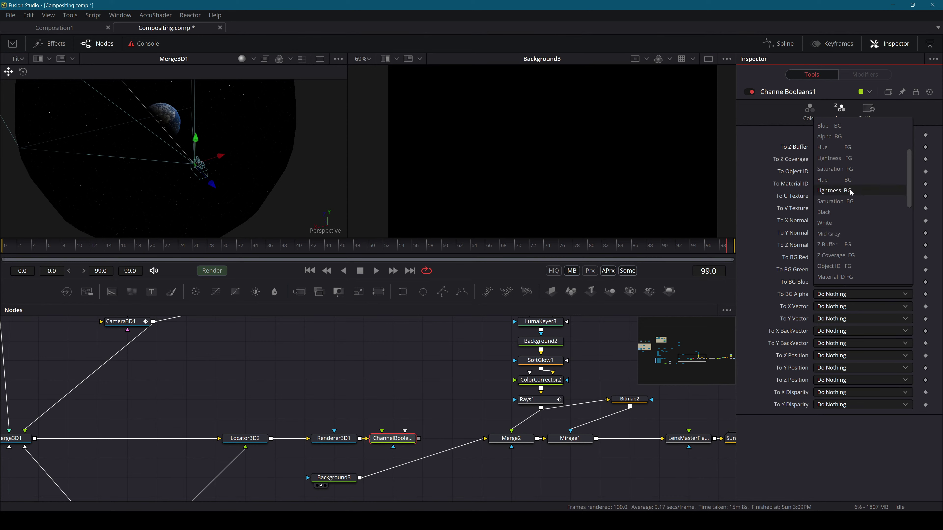
click(850, 191)
click(850, 147)
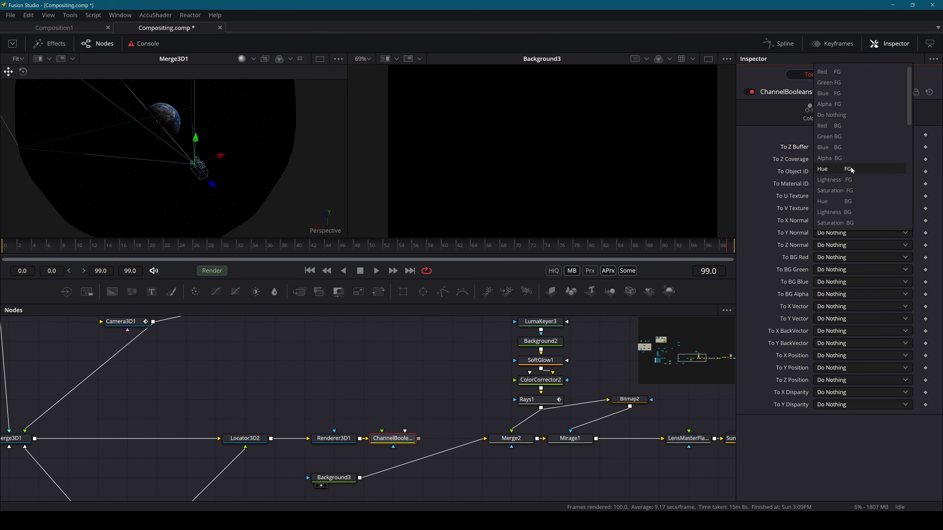
click(849, 180)
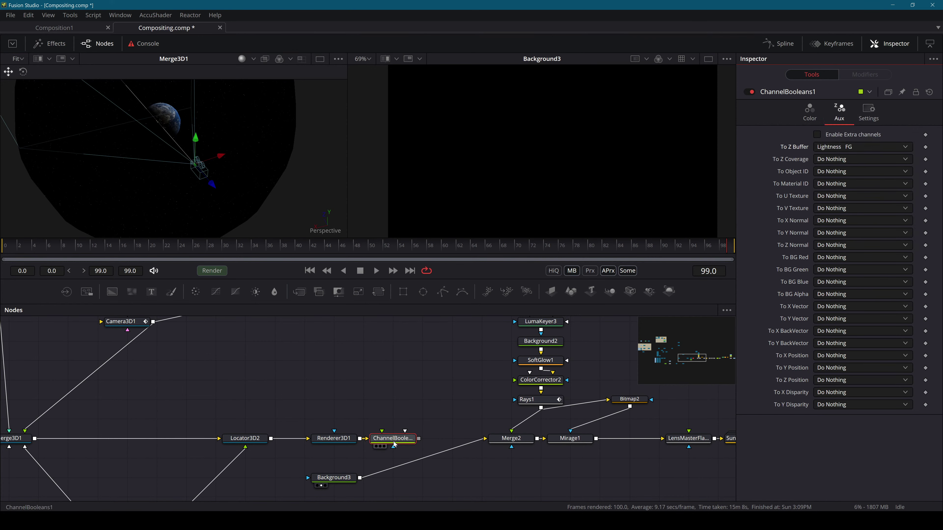
drag(395, 444, 564, 137)
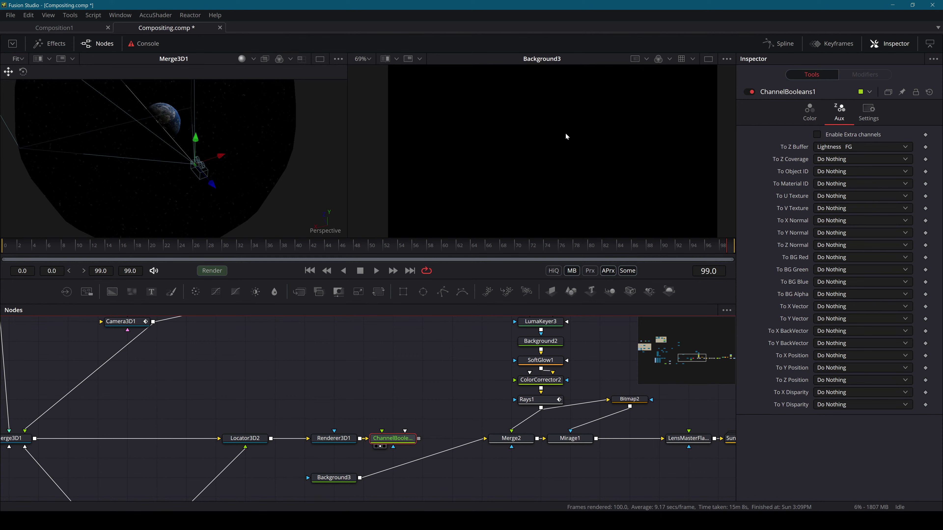
Enable extra channels on ChannelBooleans1 and set its To Z Buffer source to Z Coverage FG
click(852, 147)
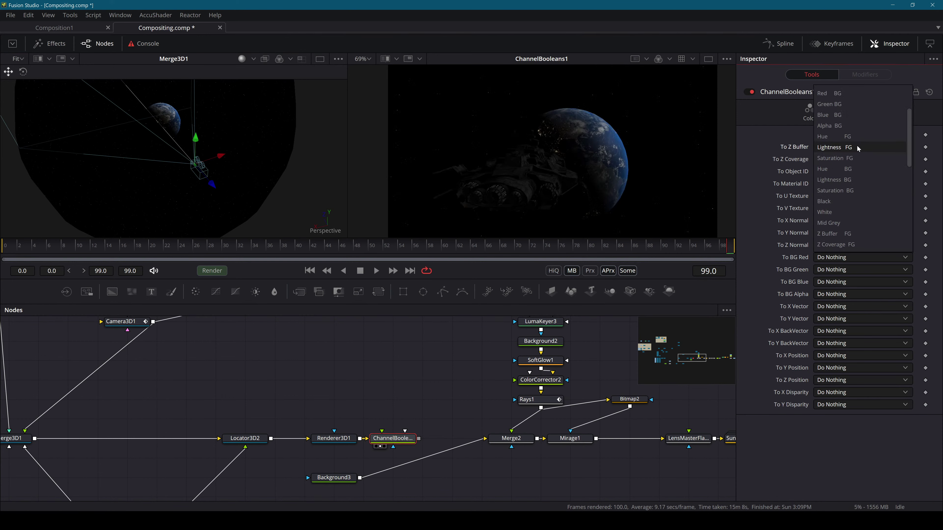
click(823, 148)
click(841, 147)
scroll(847, 145, down, 2)
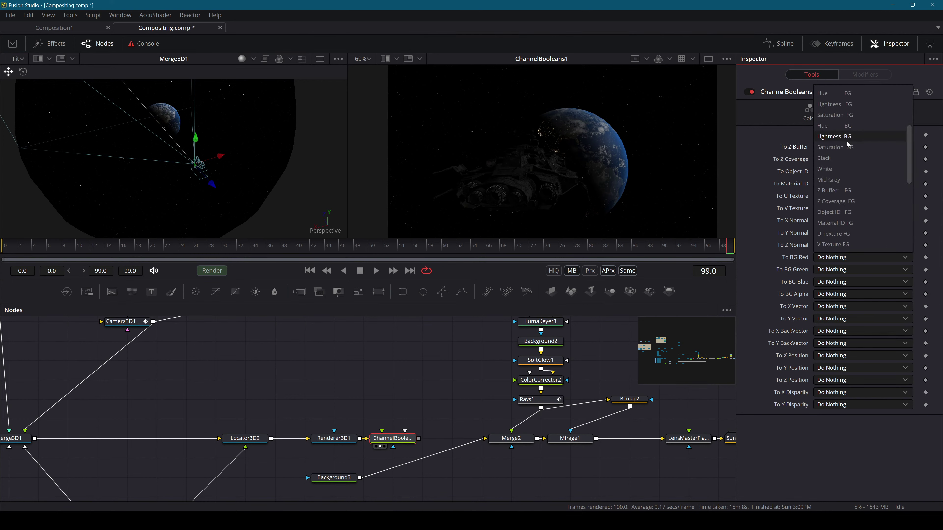
click(842, 170)
click(847, 147)
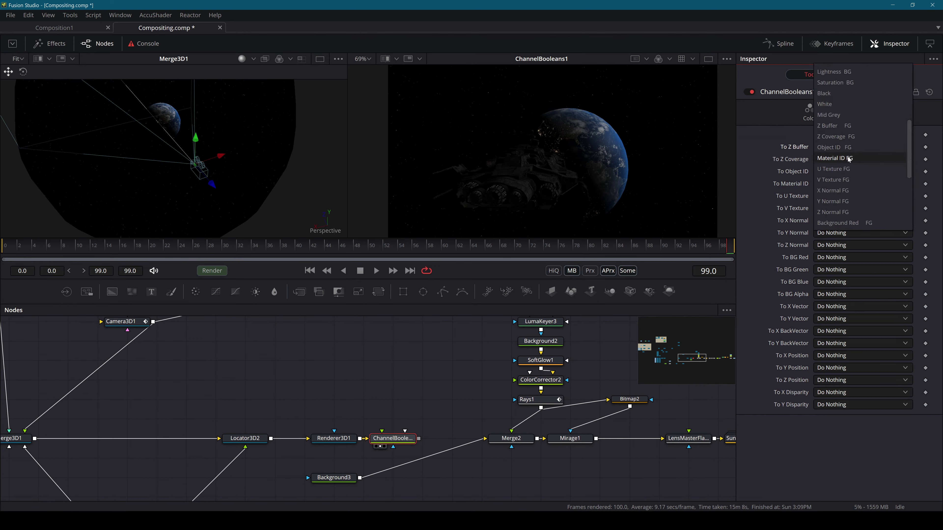
click(861, 138)
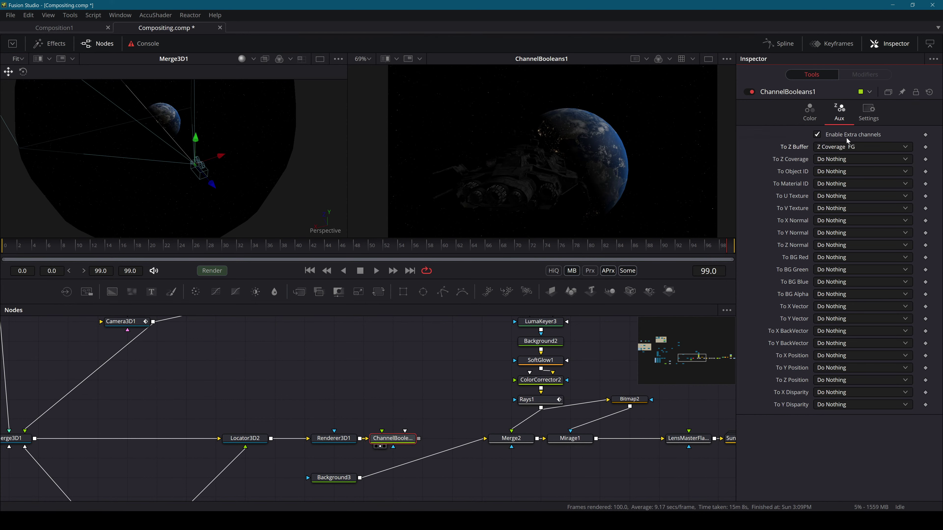
Try Z Normal FG as the To Z Buffer source, then set it to Z Position FG
click(848, 146)
click(840, 221)
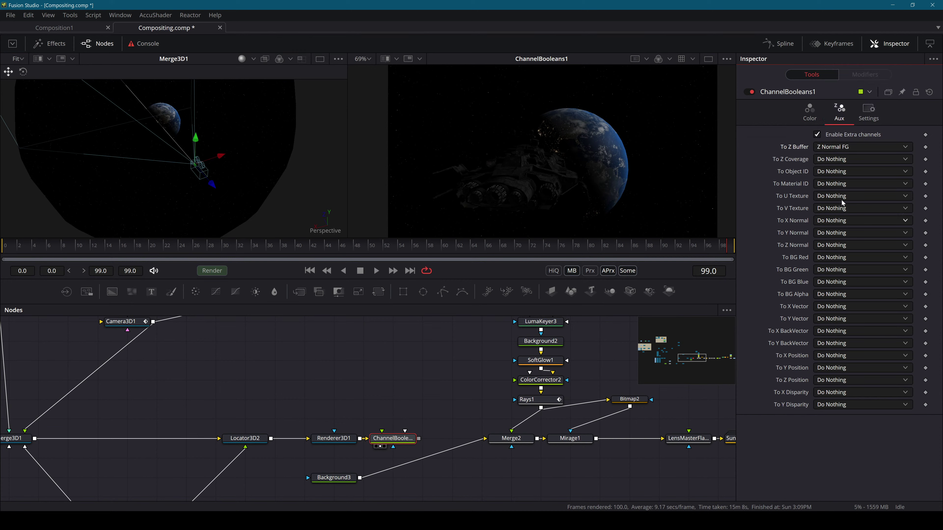
click(835, 147)
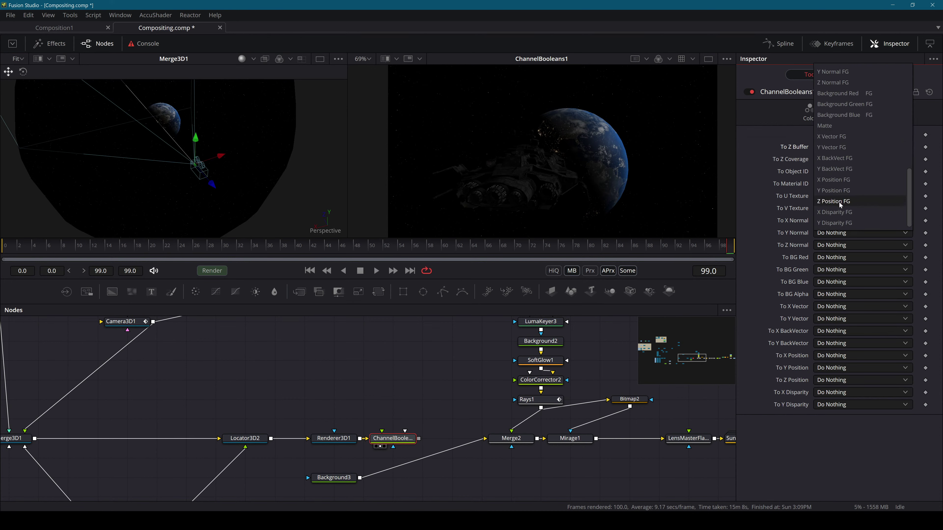
click(839, 202)
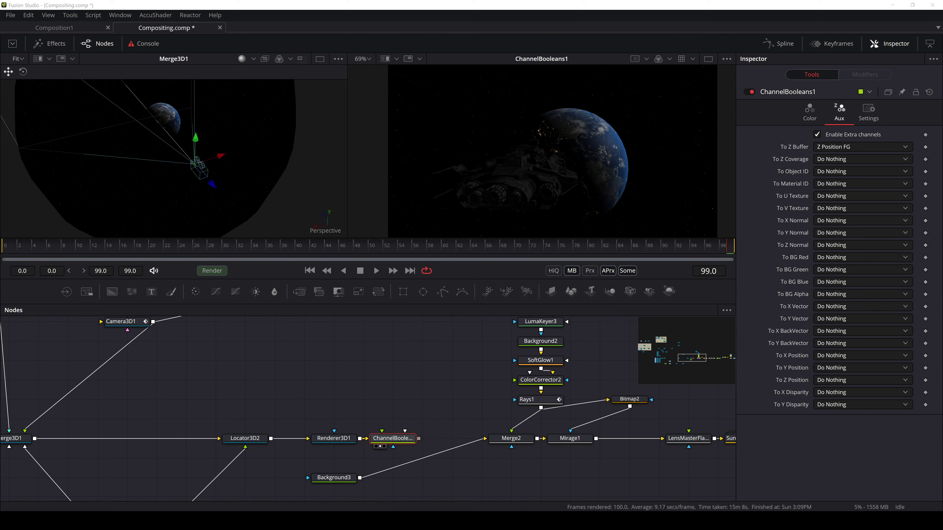
Check the Z channel of ChannelBooleans1, then show the Z channel of Renderer3D1 in the same viewer
click(552, 165)
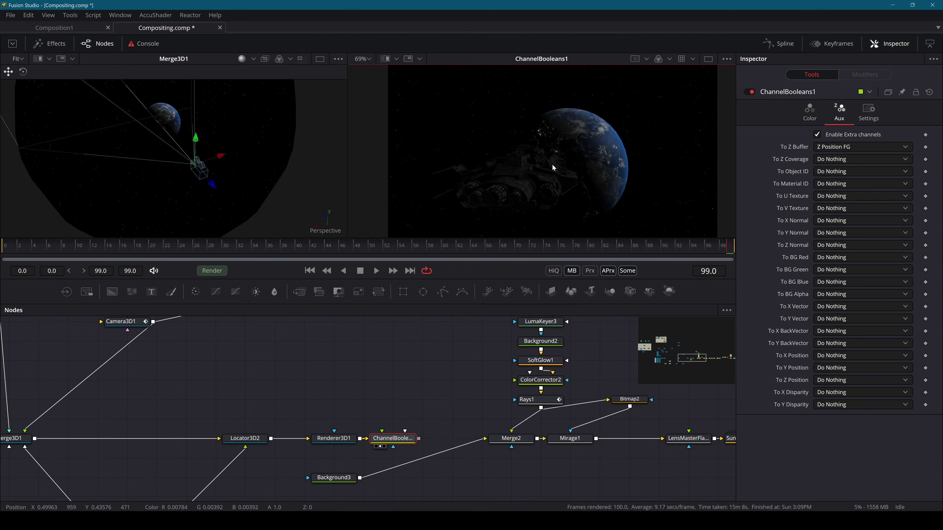
key(z)
key(z)
key(z)
key(z)
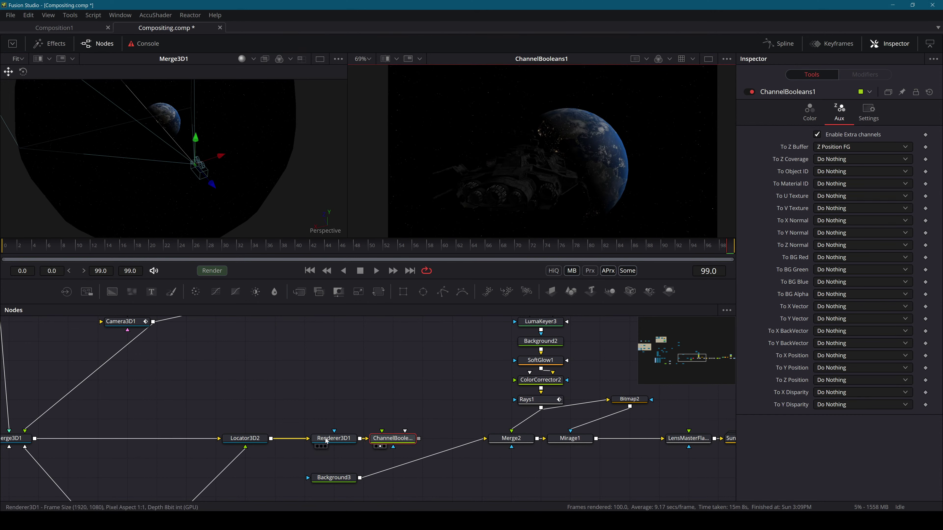
click(325, 438)
key(2)
key(z)
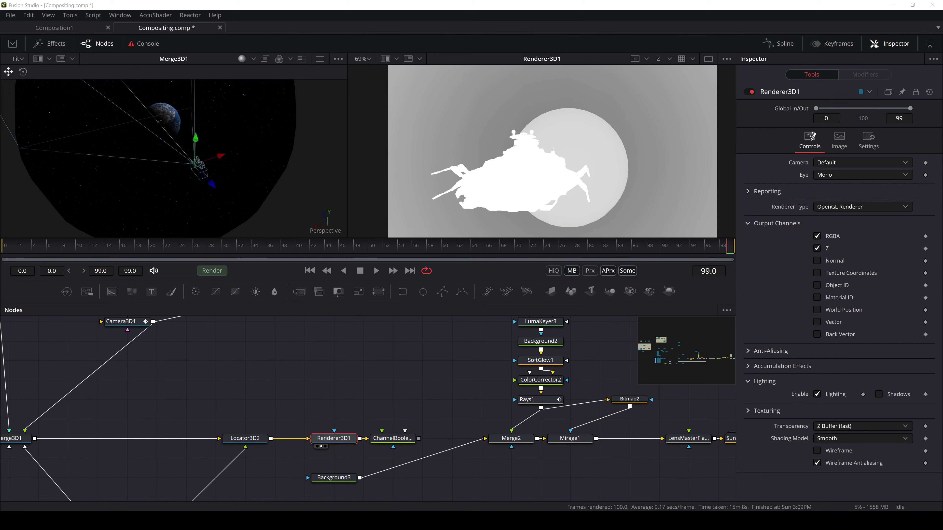
Delete ChannelBooleans1 and add a fresh Channel Booleans (Bol) node after Renderer3D1
click(400, 438)
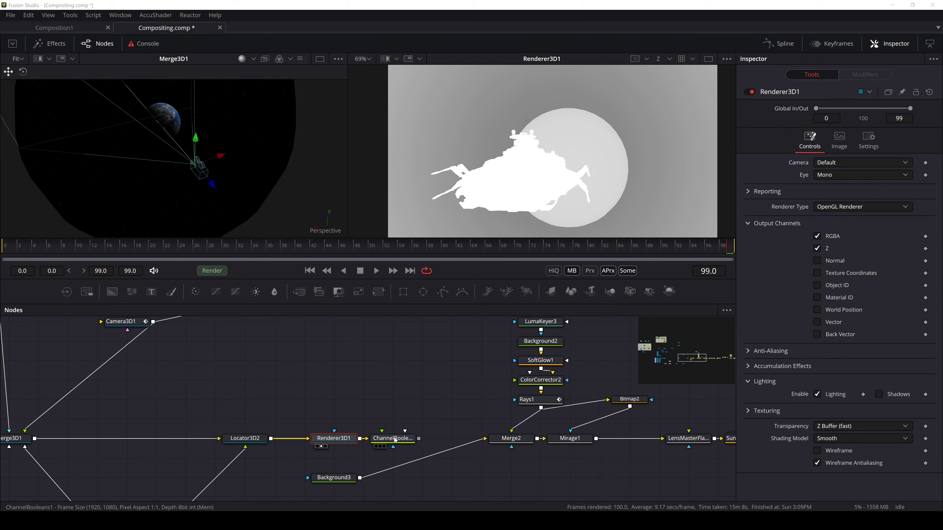
key(Delete)
click(344, 440)
key(shift+space)
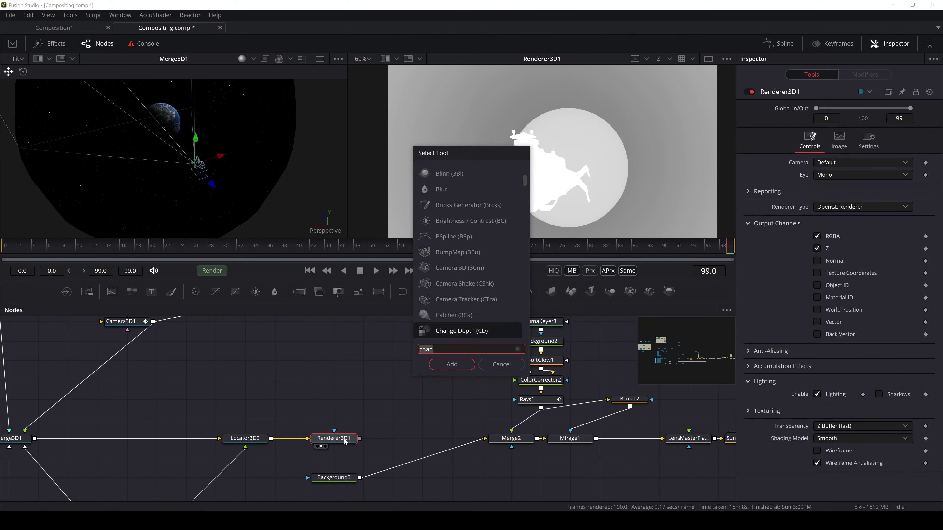
text(chann)
key(Down)
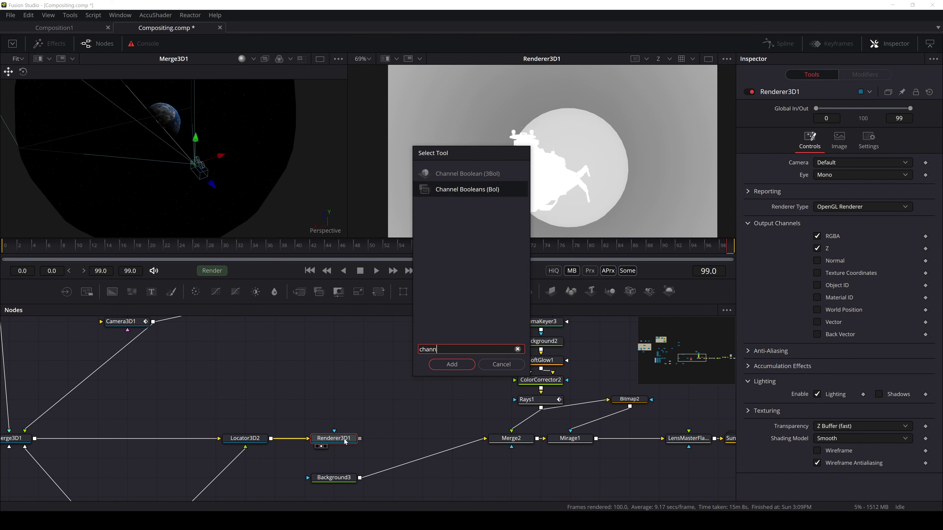
key(Return)
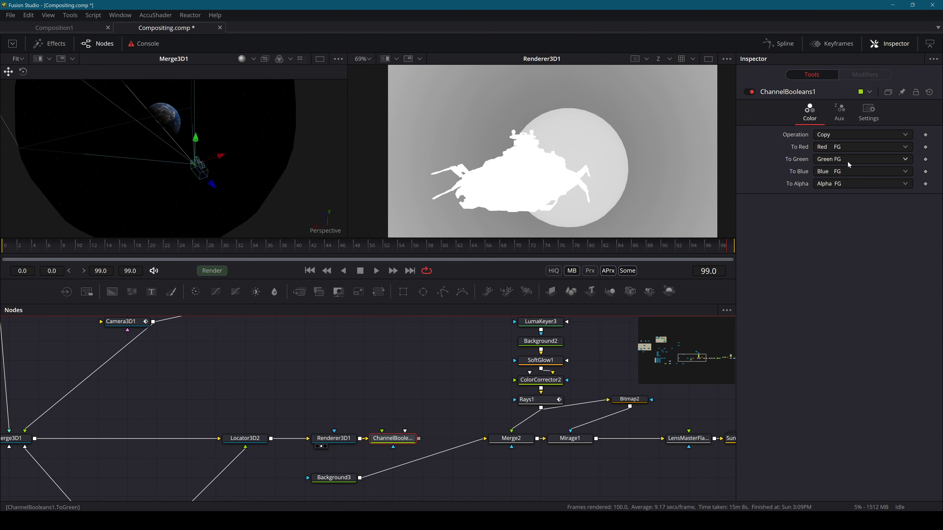
Set the To Alpha source of ChannelBooleans1 to Z Buffer FG and view the node's color output
click(841, 146)
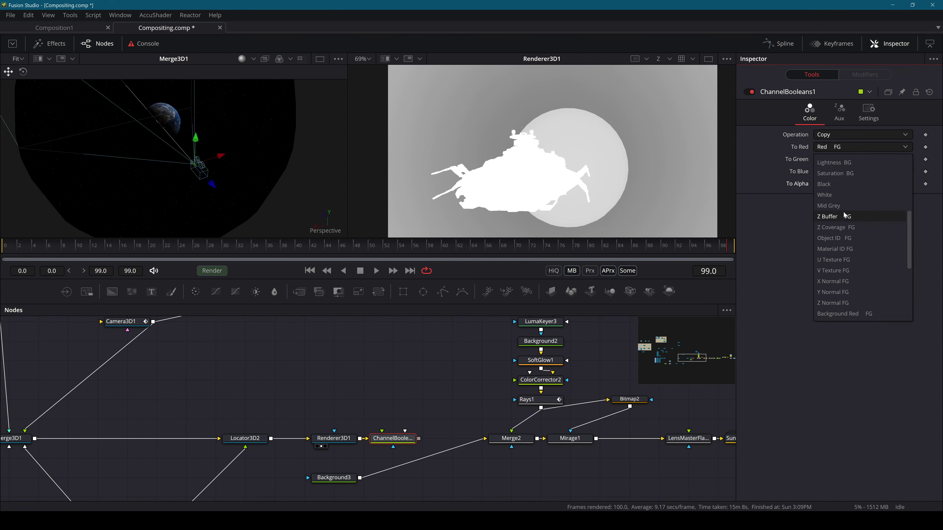
click(832, 217)
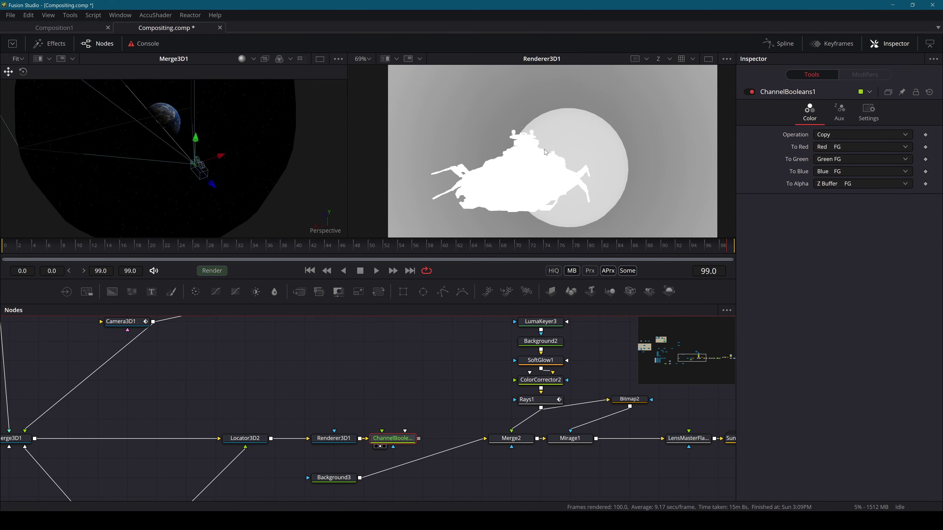
key(2)
key(c)
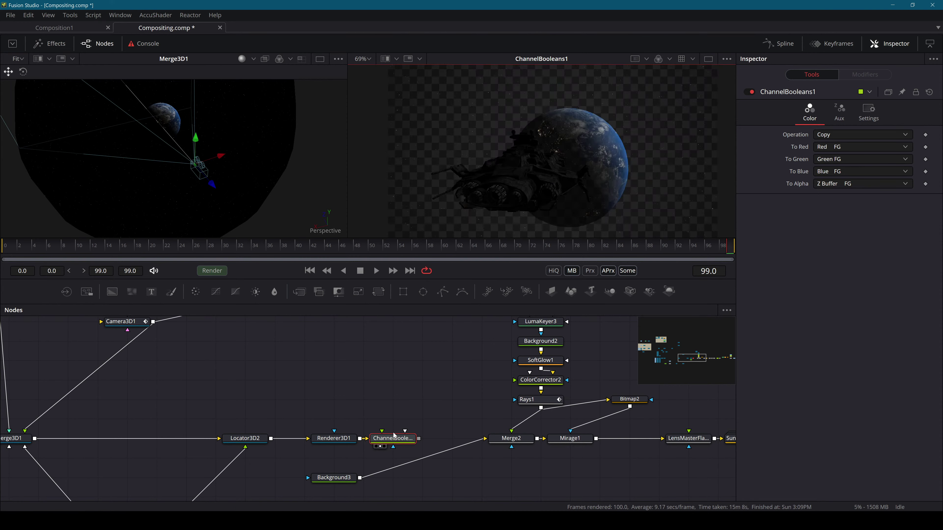
Move ChannelBooleans1 above the main flow line and add a Brightness / Contrast (BC) node after it
drag(385, 439, 393, 380)
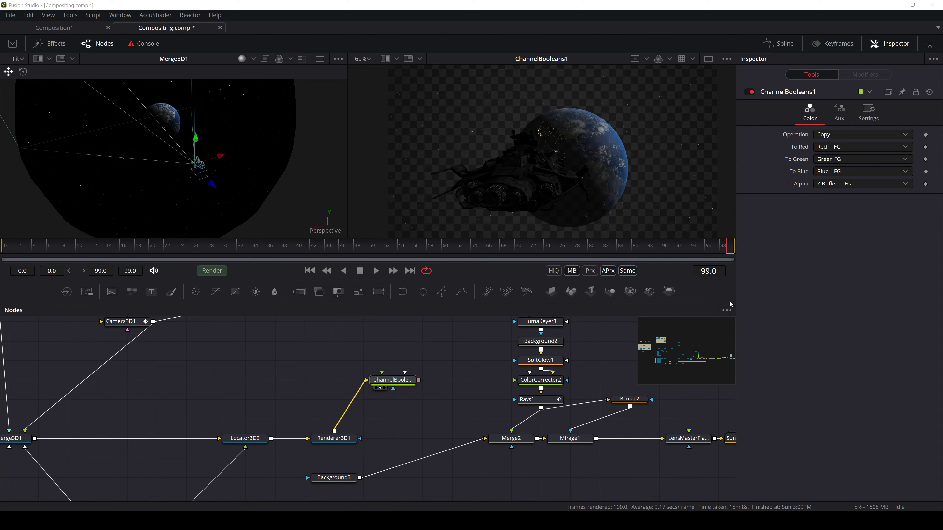
key(shift+space)
text(brigh)
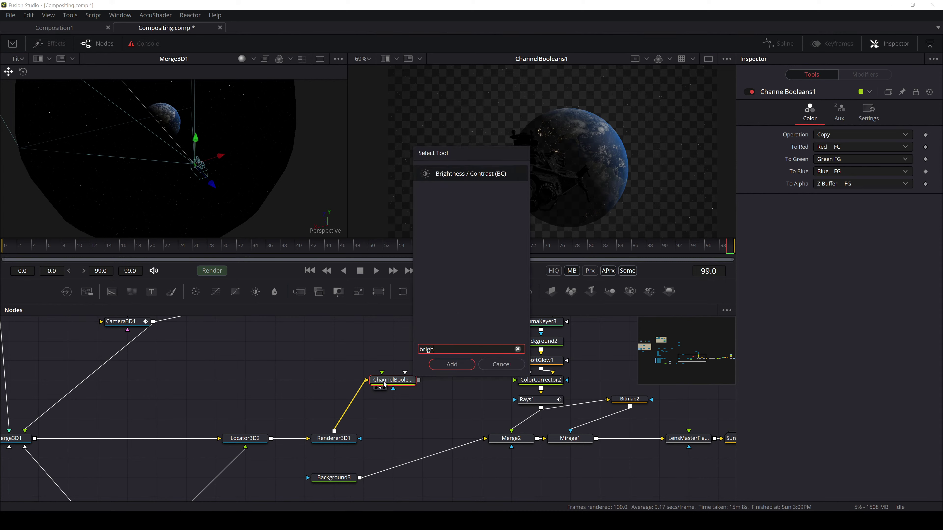
key(Return)
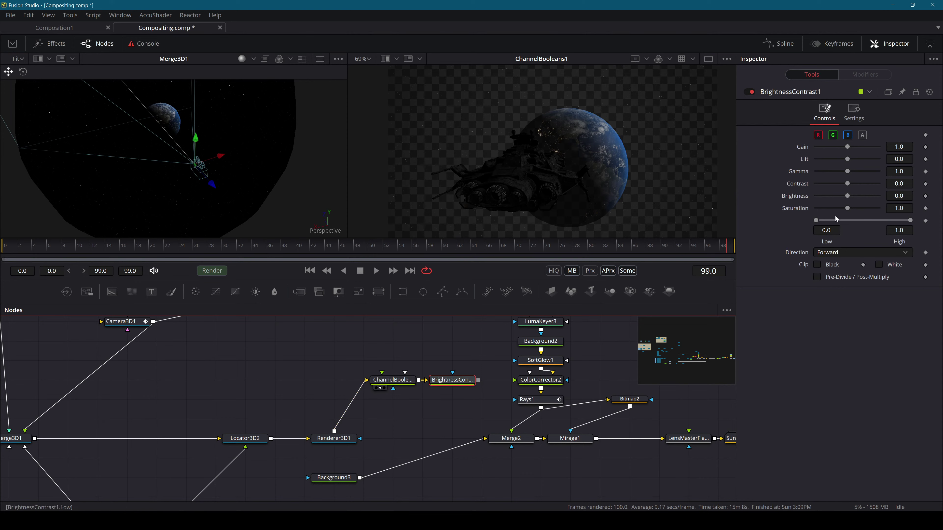
Show BrightnessContrast1 in the 2D viewer and set its Low to 0.067 and High to 0.478
key(2)
mouse_move(816, 221)
mouse_down()
mouse_move(836, 218)
mouse_move(821, 220)
mouse_up()
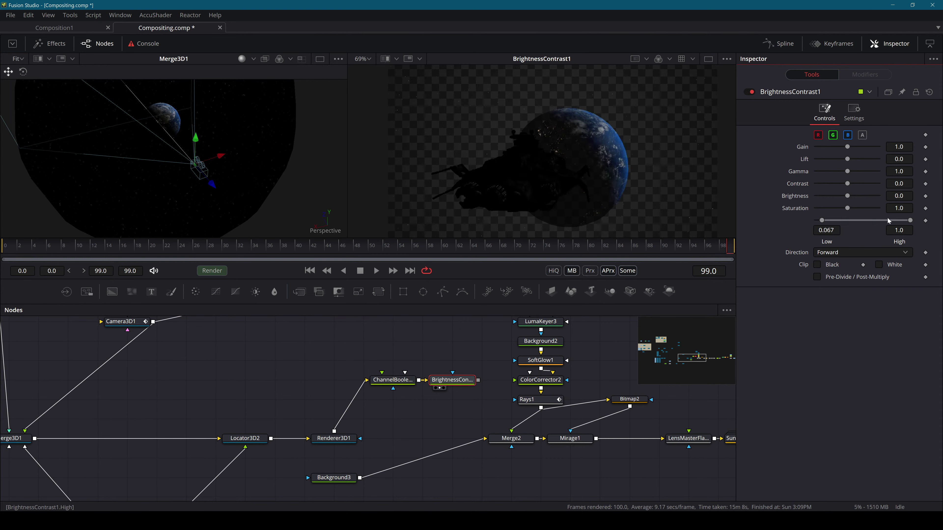
drag(909, 221, 864, 221)
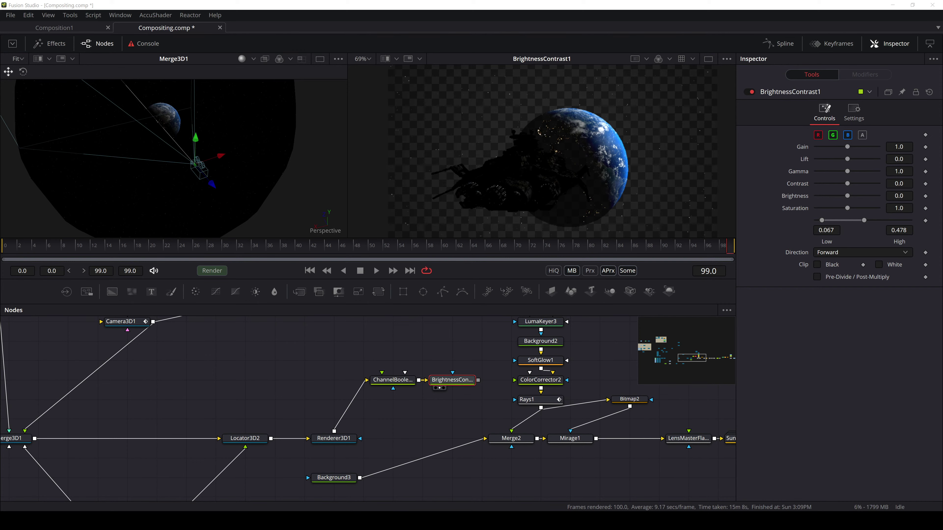
Try a Low of -13.0 and a High of -3.5 on BrightnessContrast1
click(826, 230)
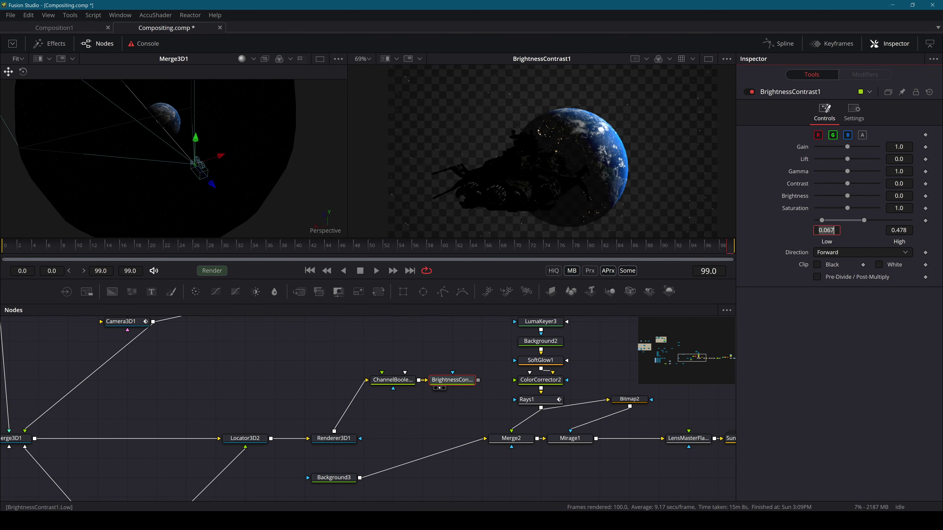
text(-13)
key(Tab)
text(-)
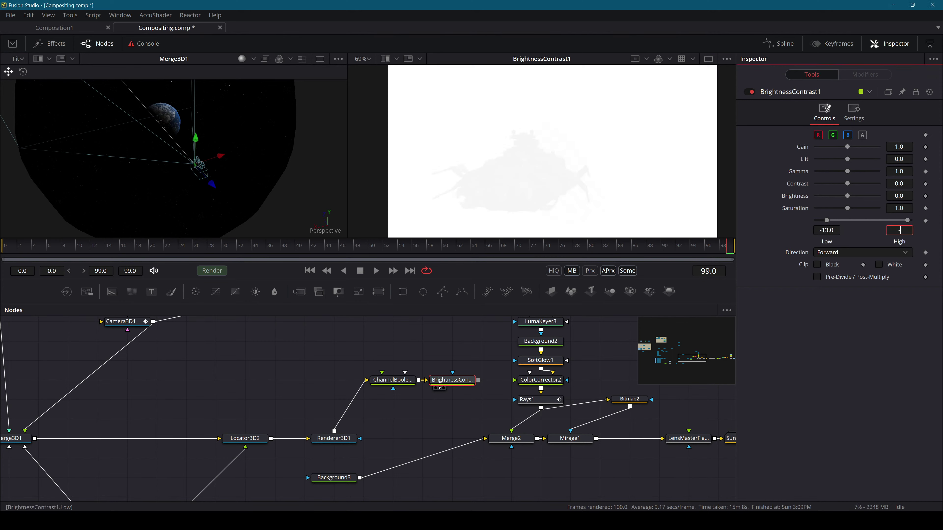
text(3.5)
key(Tab)
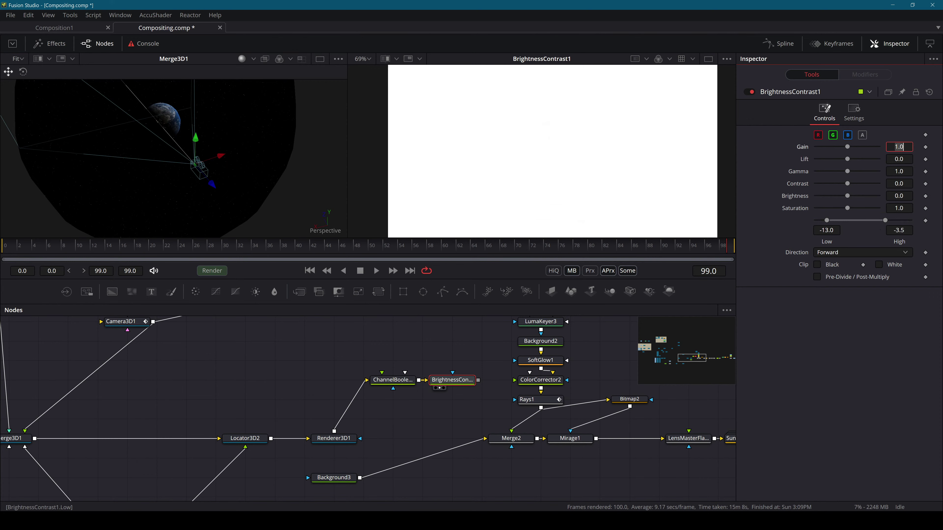
Try a High of 1.0 and a Low of about -5.76 on BrightnessContrast1
drag(885, 222, 914, 219)
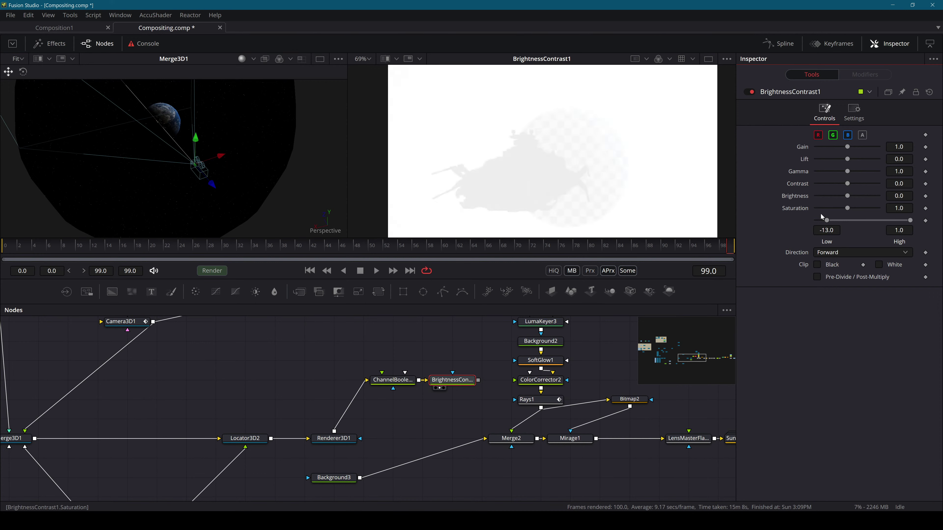
drag(832, 219, 869, 221)
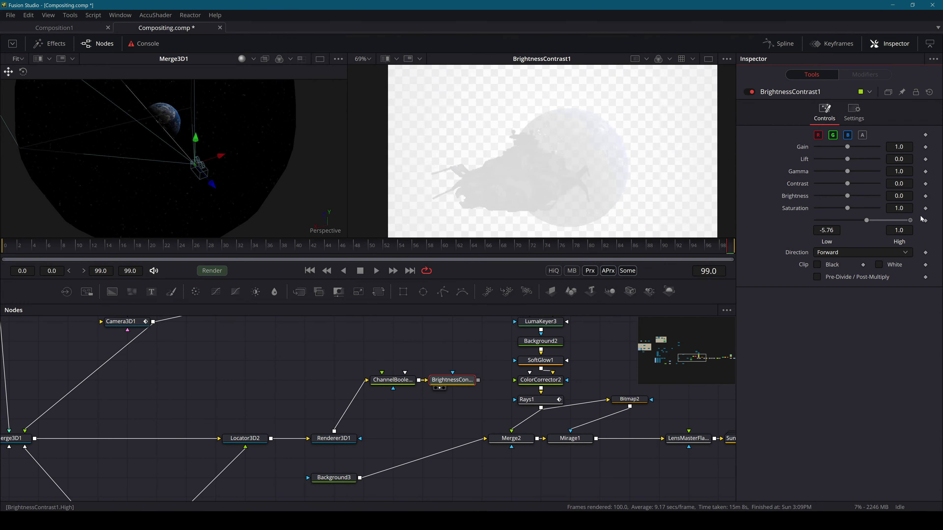
drag(921, 219, 924, 219)
Sample Renderer3D1's Z depth in the 2D viewer, then set BrightnessContrast1's Low to -400.0 and High to -0.7
drag(333, 438, 620, 162)
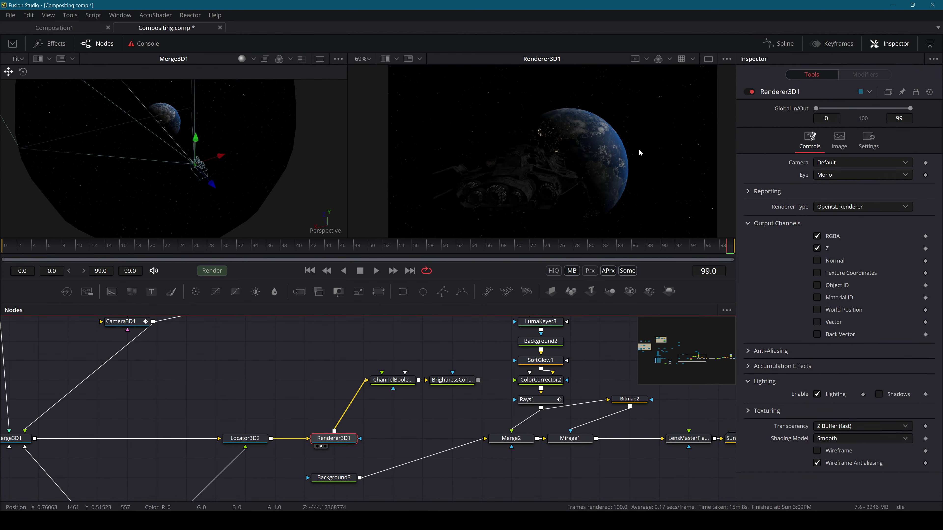
click(446, 380)
click(826, 230)
text(-400)
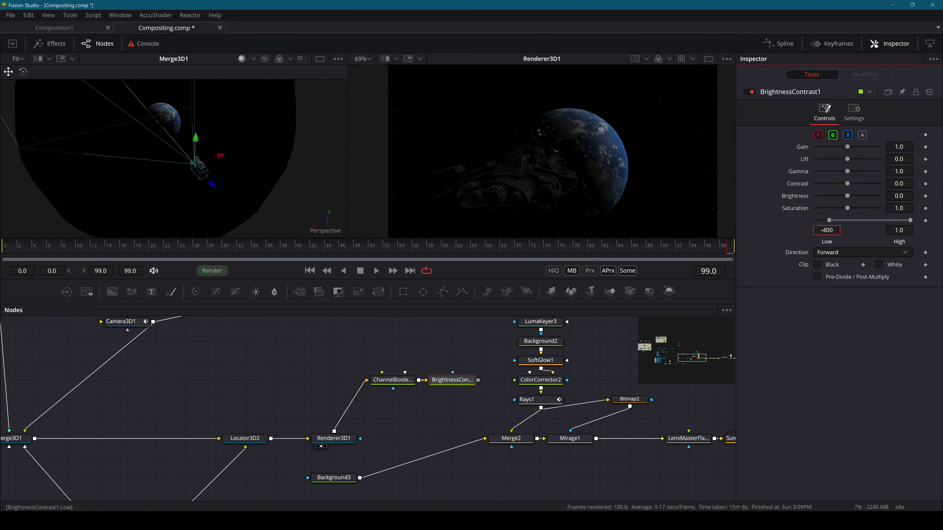
key(Tab)
text(-0)
text(.7)
key(Tab)
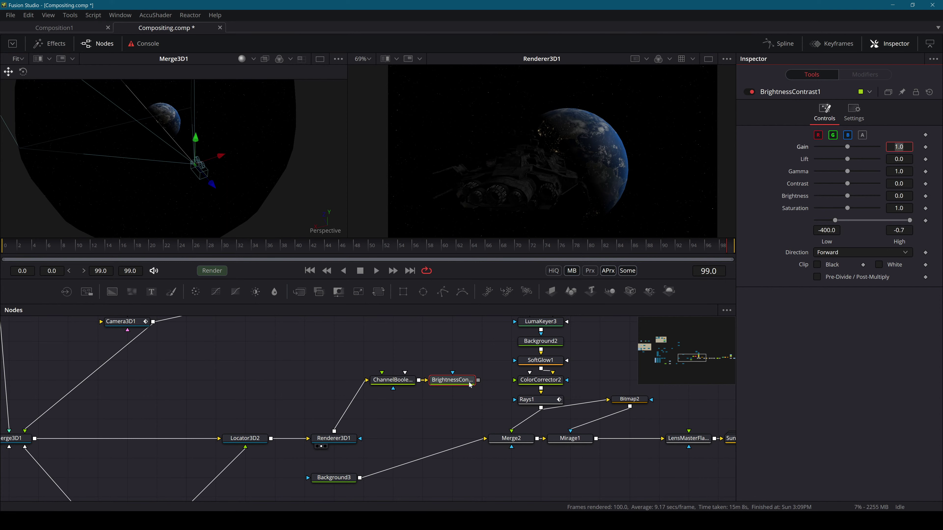
Show BrightnessContrast1 in the 2D viewer and adjust its High to 1.0 and Low to about -8.272
click(451, 383)
key(2)
drag(835, 221, 917, 223)
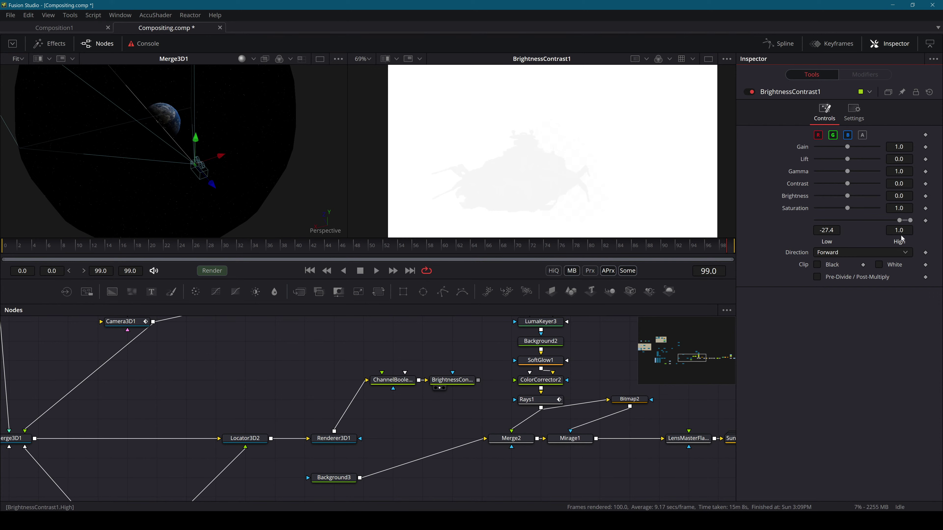
drag(829, 231, 927, 231)
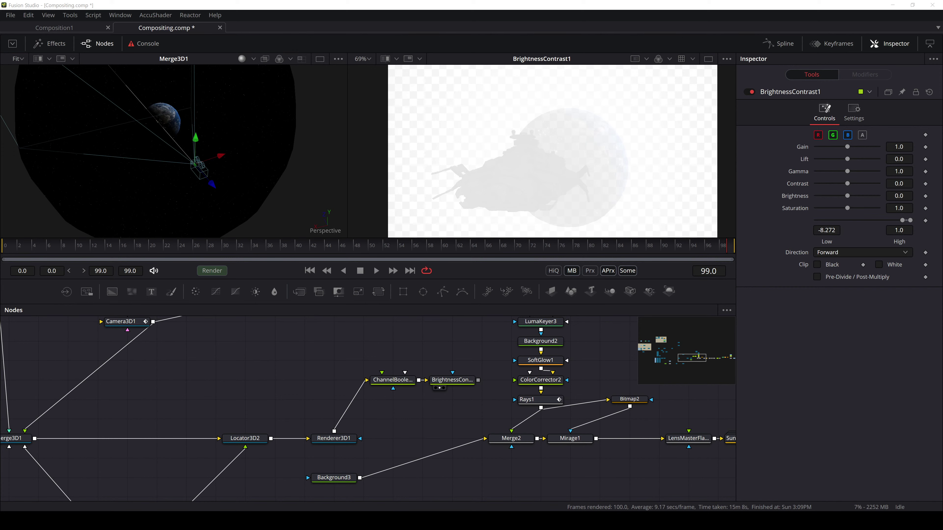
View Renderer3D1 in the 2D viewer and inspect its alpha and Z channels
drag(333, 439, 581, 222)
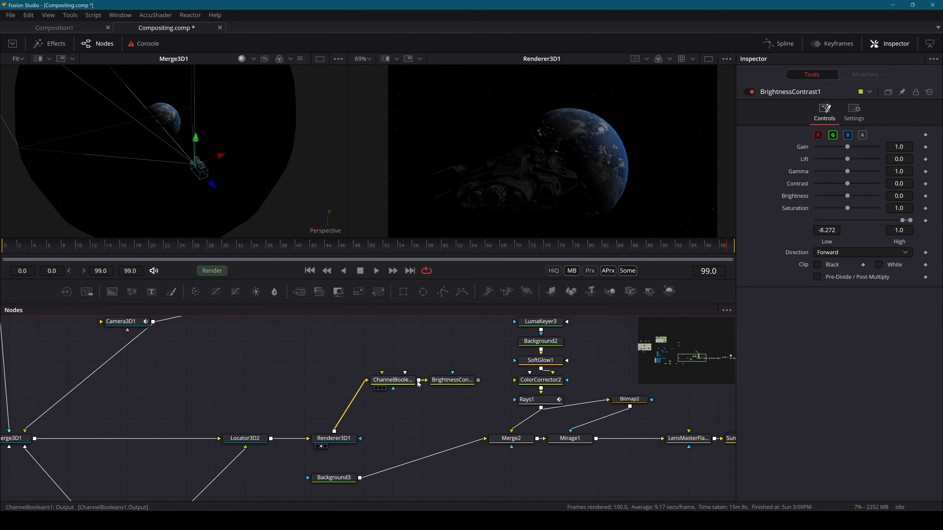
click(523, 205)
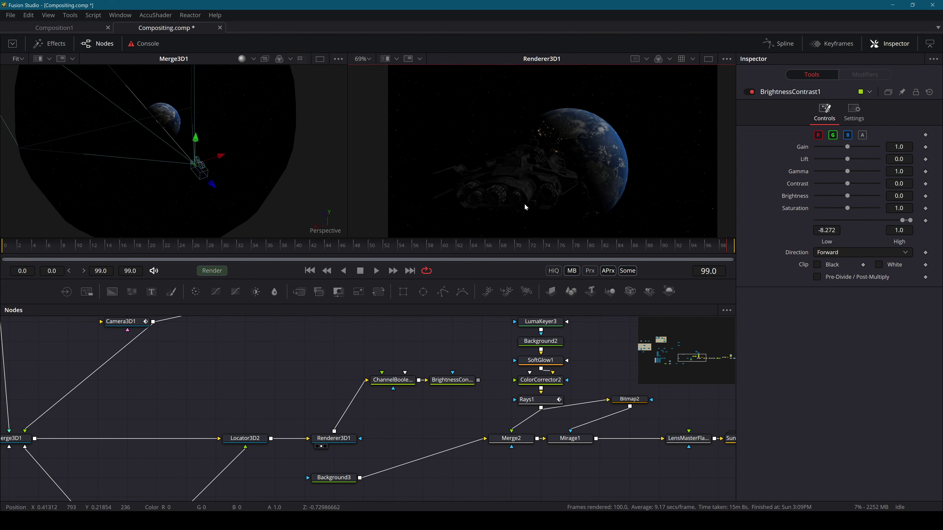
key(a)
key(a)
key(a)
key(a)
key(z)
key(z)
key(z)
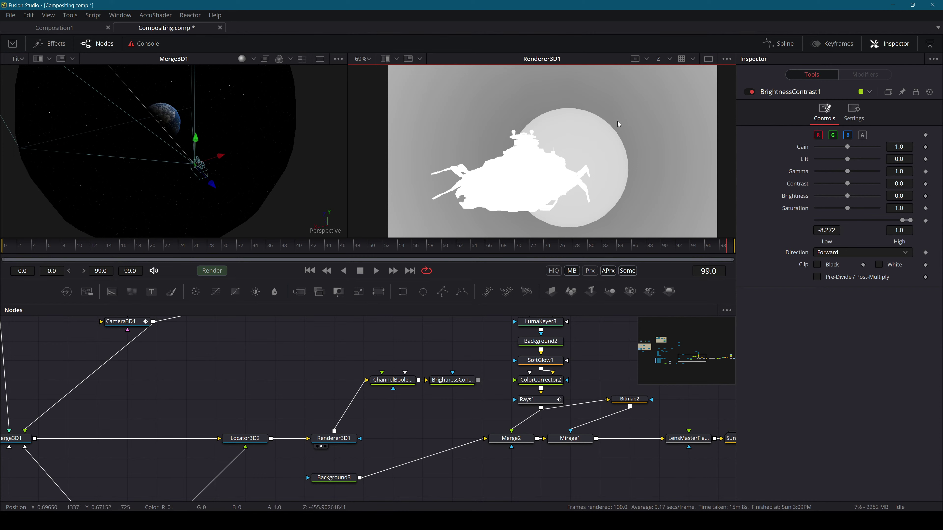
key(z)
Compare the ChannelBooleans1 output with the BrightnessContrast1 output in the 2D viewer
click(406, 381)
key(2)
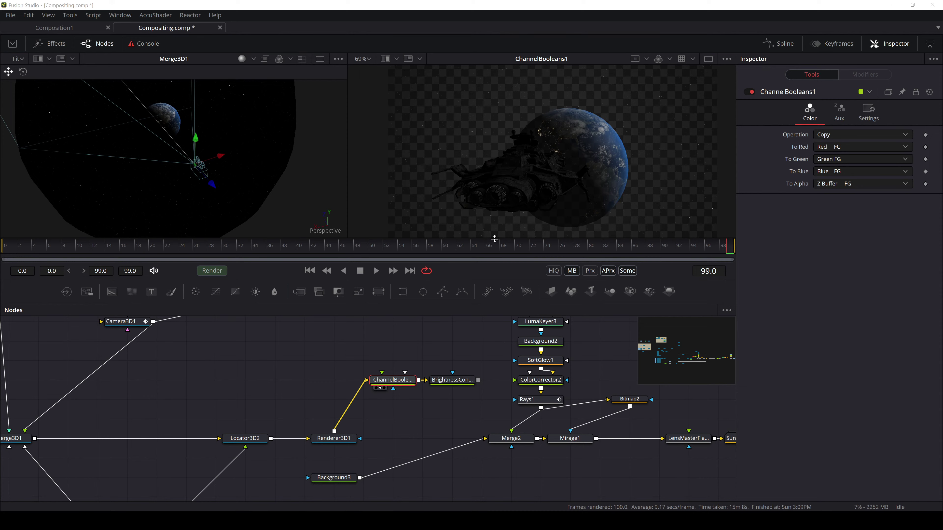
click(466, 380)
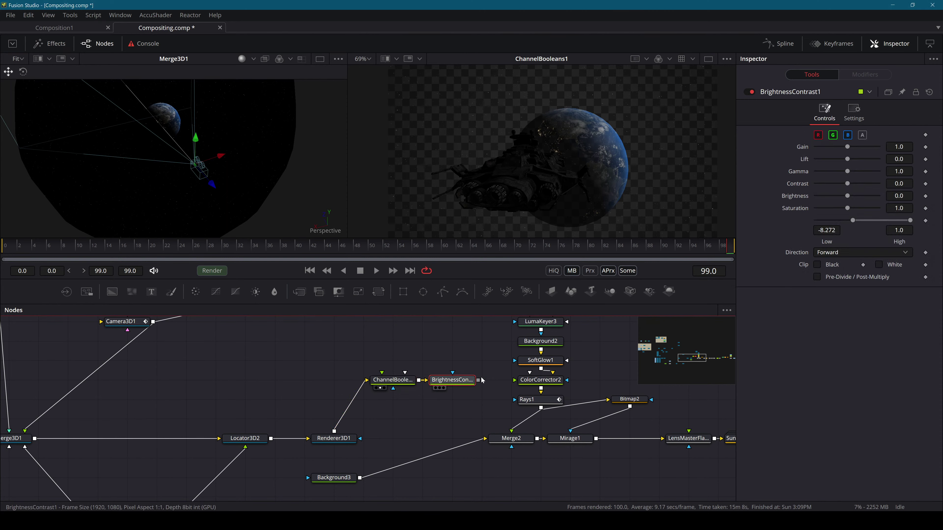
click(393, 379)
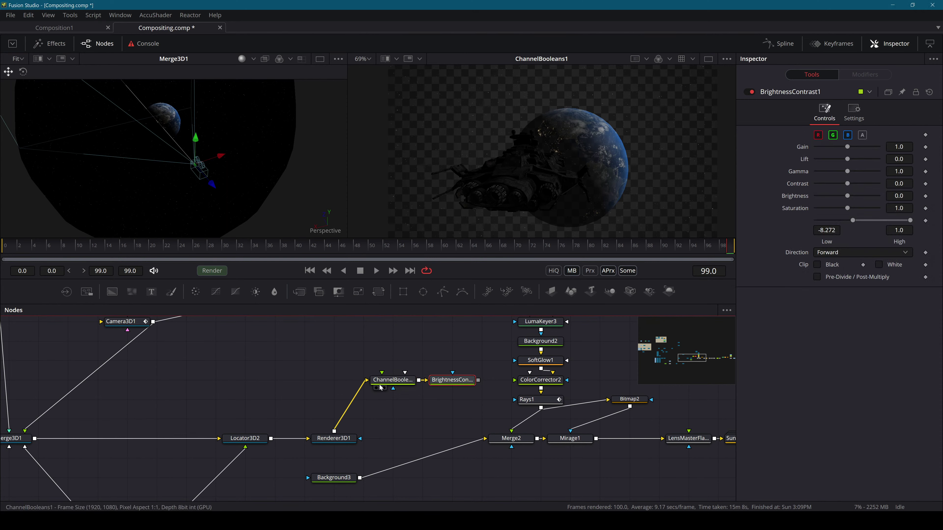
drag(453, 381, 614, 159)
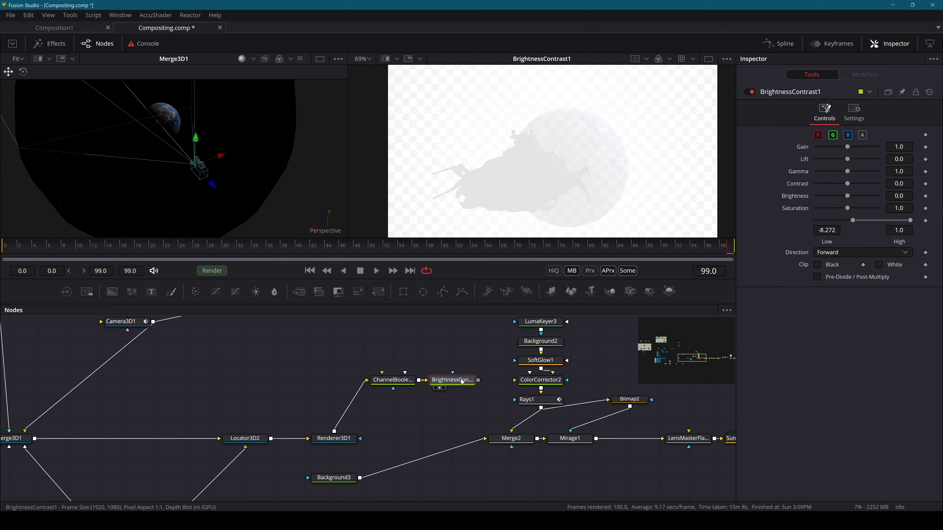
Replace BrightnessContrast1 with a Bitmap (Bmp) node fed by ChannelBooleans1, and show it in the 2D viewer
key(Delete)
key(shift+space)
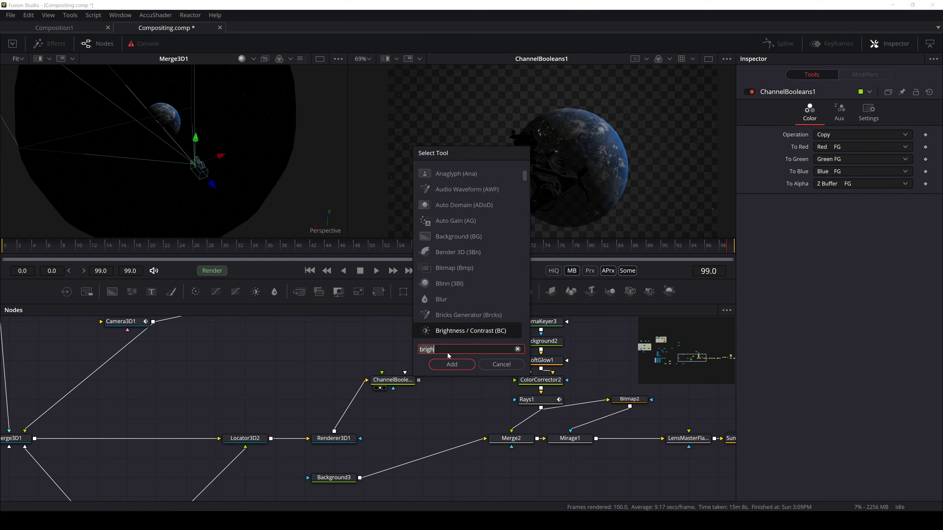
text(bit)
key(Return)
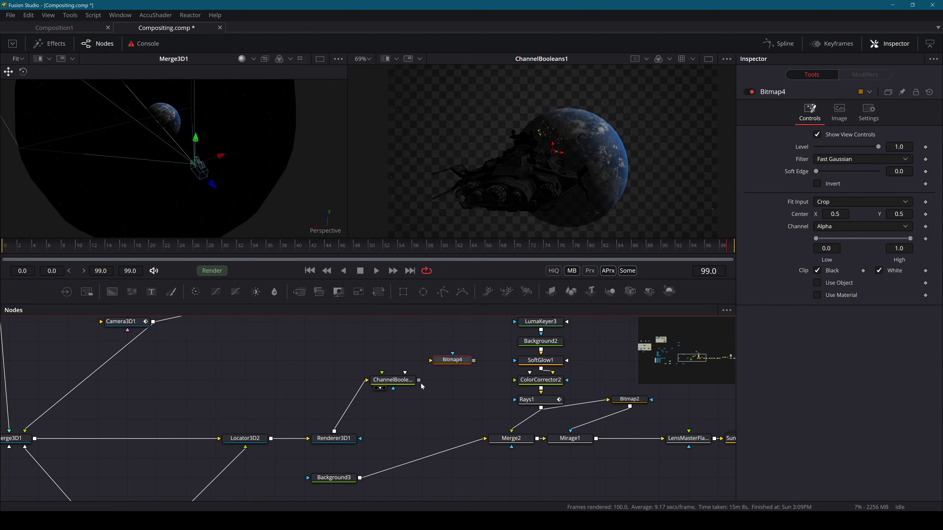
drag(418, 380, 441, 363)
key(2)
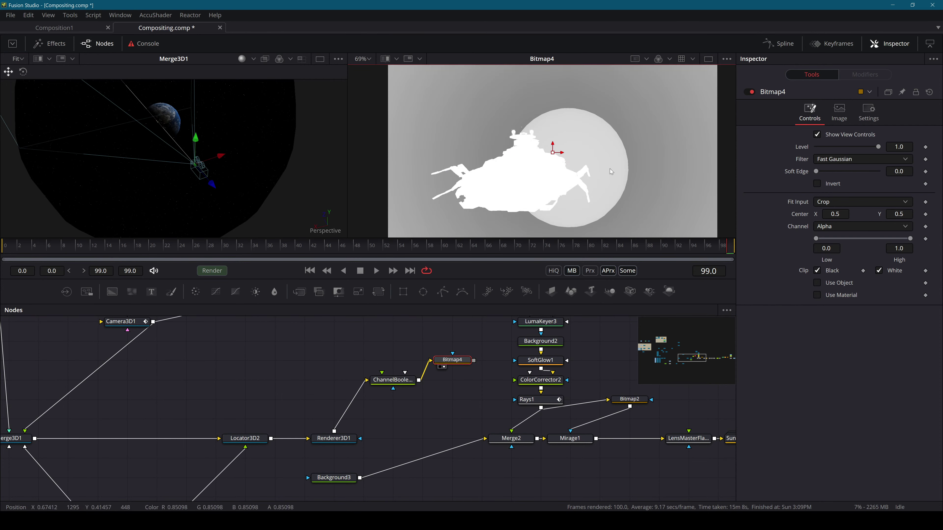
Display Renderer3D1's Z channel in the first viewer to compare it with the Bitmap4 mask
click(345, 436)
key(1)
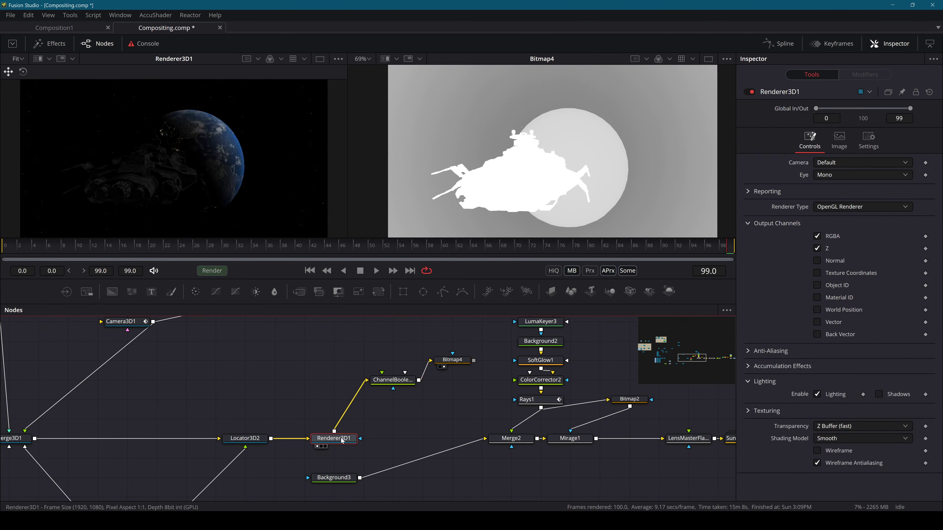
key(z)
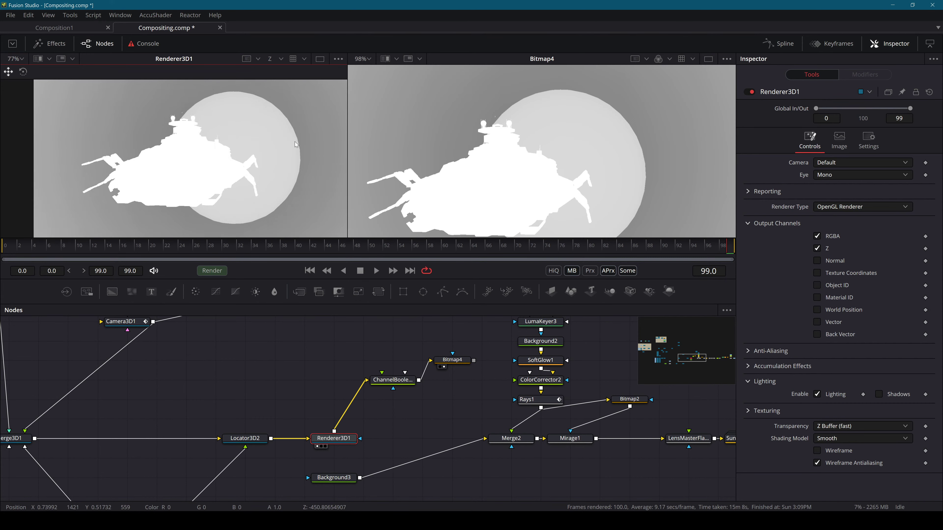
scroll(192, 165, down, 2)
scroll(586, 146, down, 2)
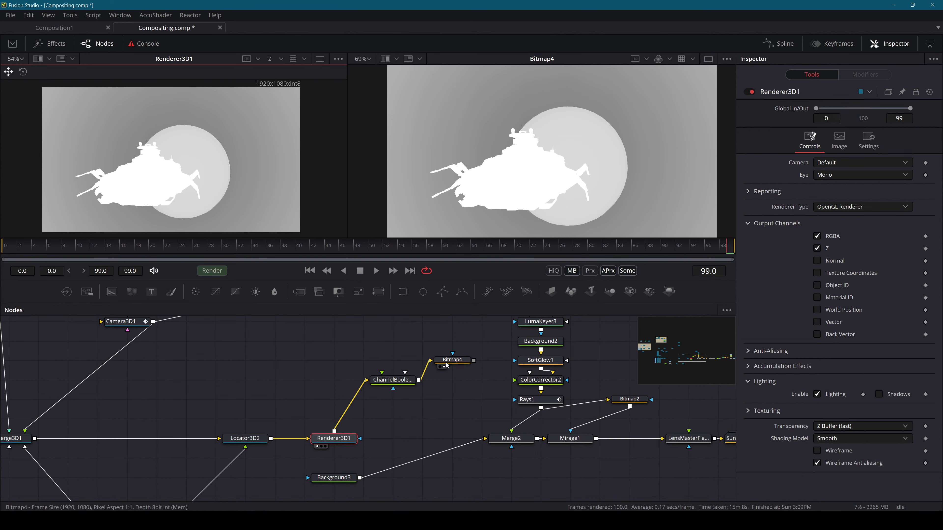
Line Bitmap4 up with ChannelBooleans1 and test its Low and High range, ending at 0.0 and 1.0
drag(452, 359, 452, 379)
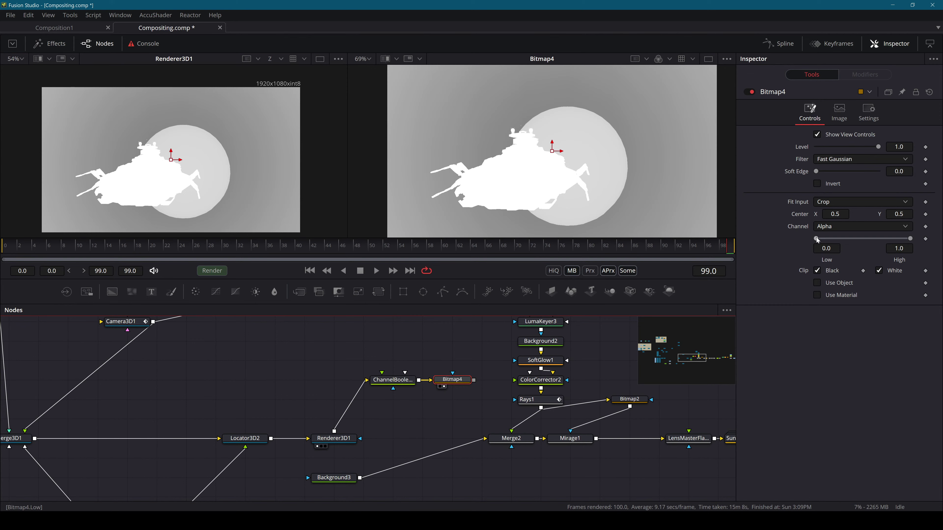
mouse_move(818, 239)
mouse_down()
mouse_move(869, 230)
mouse_move(815, 239)
mouse_up()
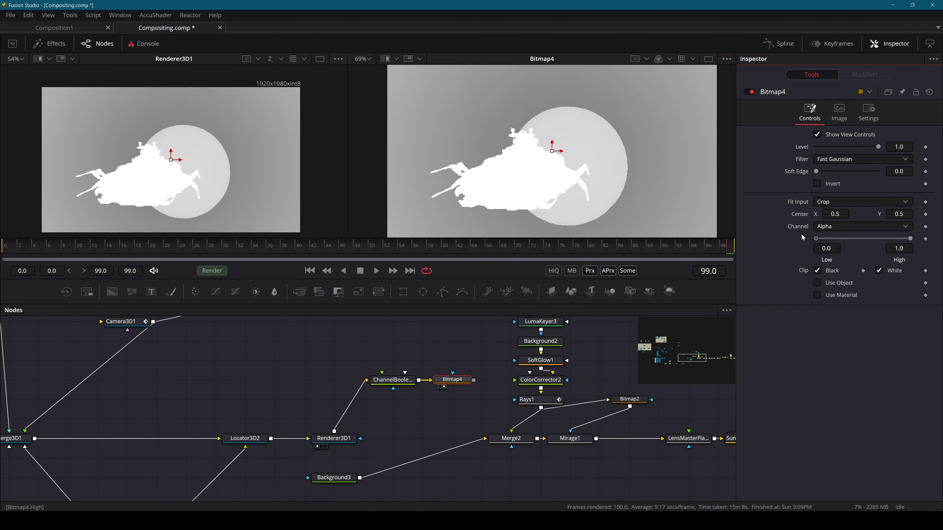
mouse_move(903, 238)
mouse_down()
mouse_move(869, 238)
mouse_move(910, 238)
mouse_up()
Review the settings of Renderer3D1, ChannelBooleans1 and Bitmap4, keeping Z Buffer FG as the To Alpha source
click(406, 381)
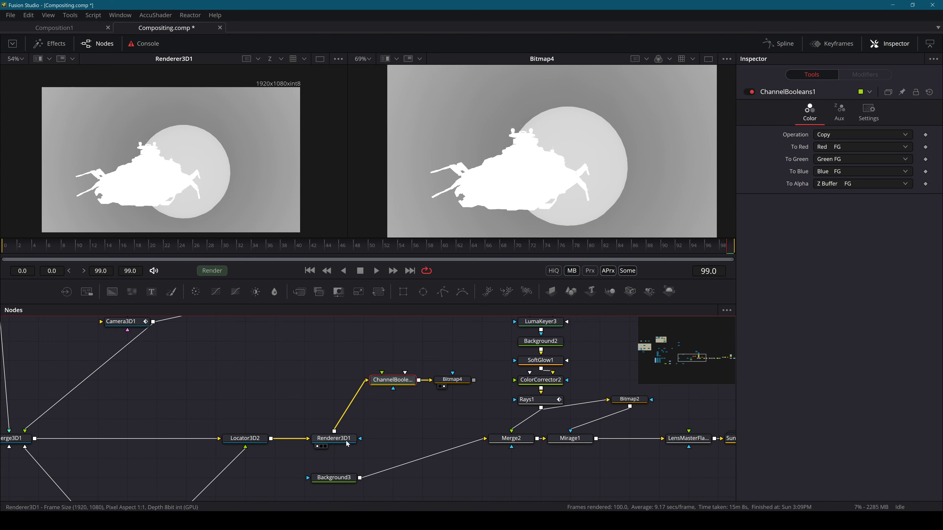
click(334, 438)
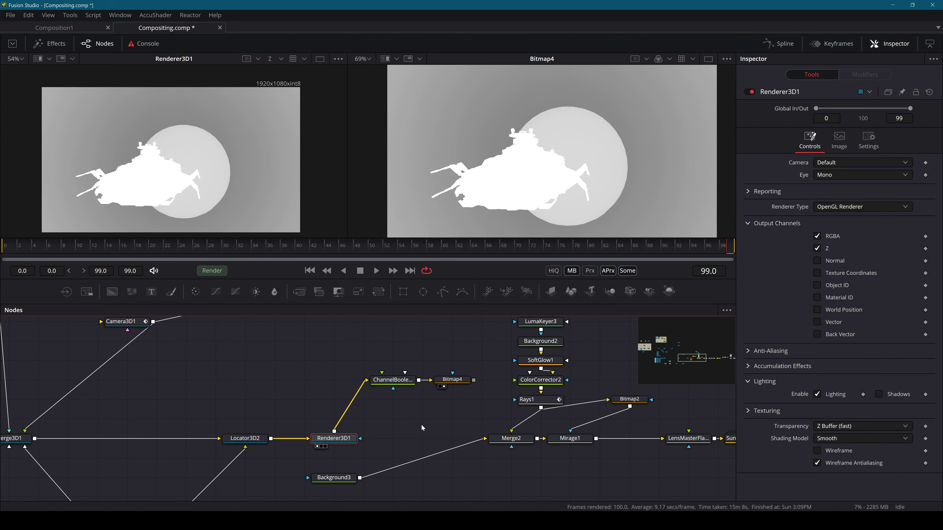
scroll(395, 405, up, 3)
click(401, 370)
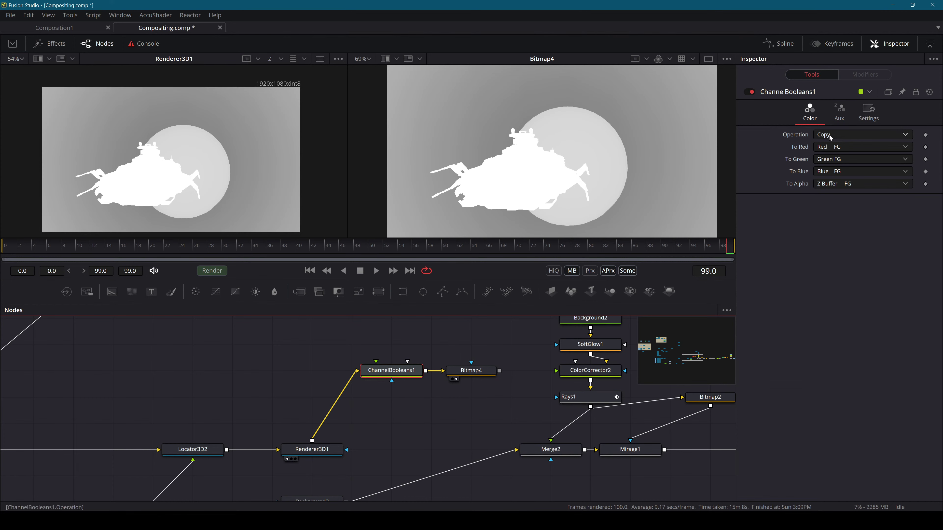
click(840, 184)
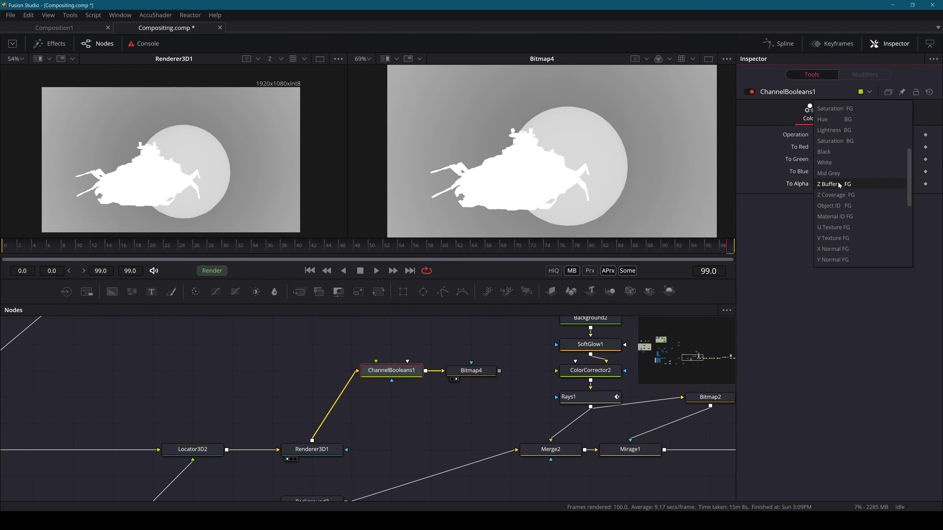
click(840, 184)
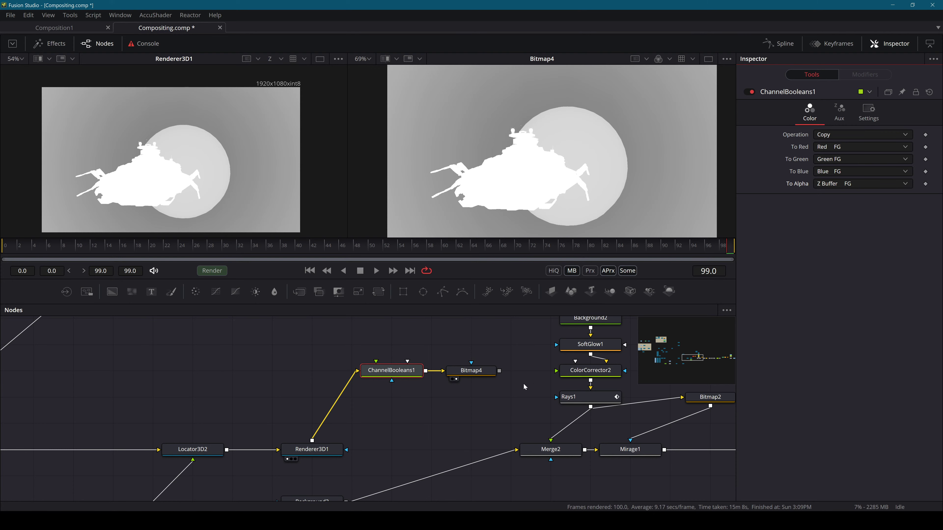
click(478, 373)
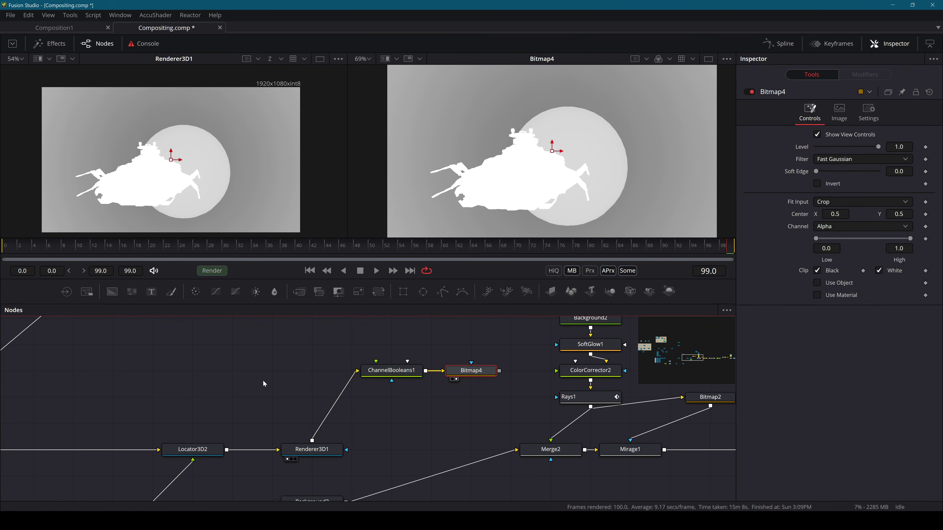
Add a white Background node masked by Bitmap4 and show it in the 2D viewer
drag(112, 294, 471, 423)
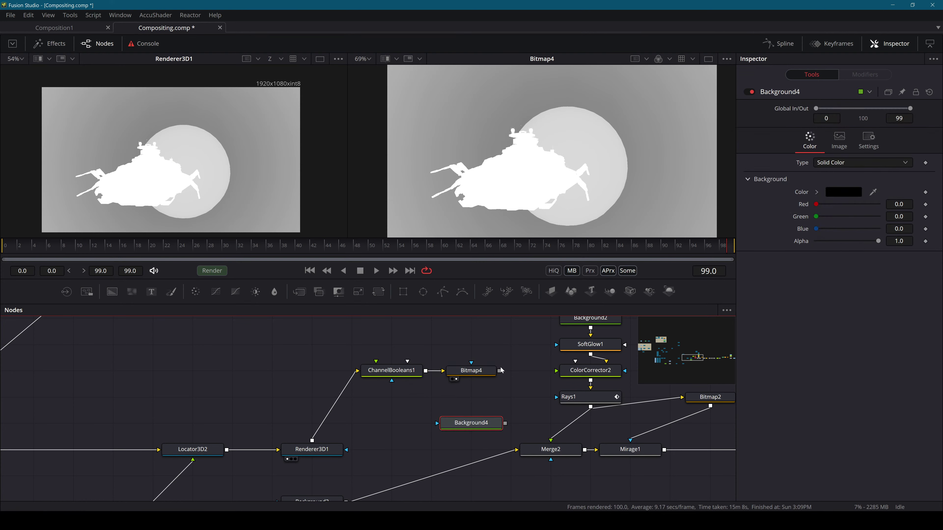
drag(499, 371, 542, 141)
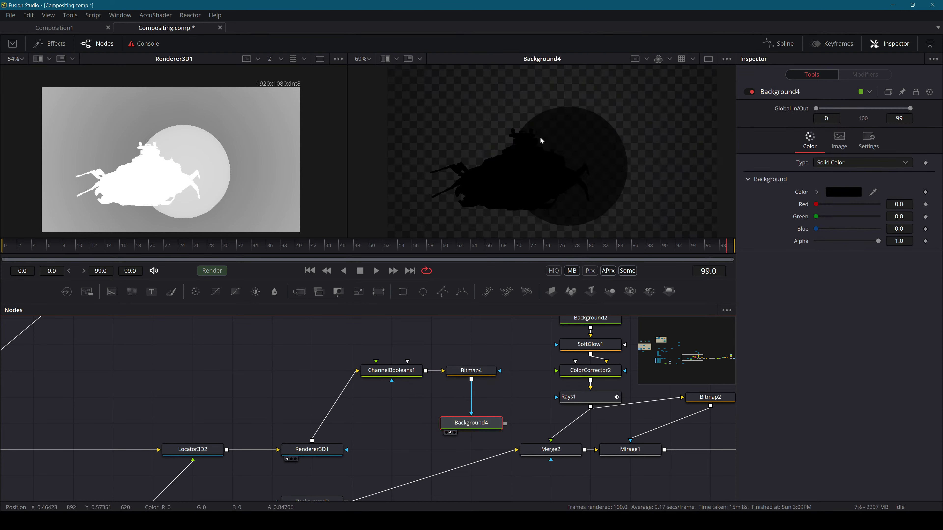
click(816, 192)
click(816, 201)
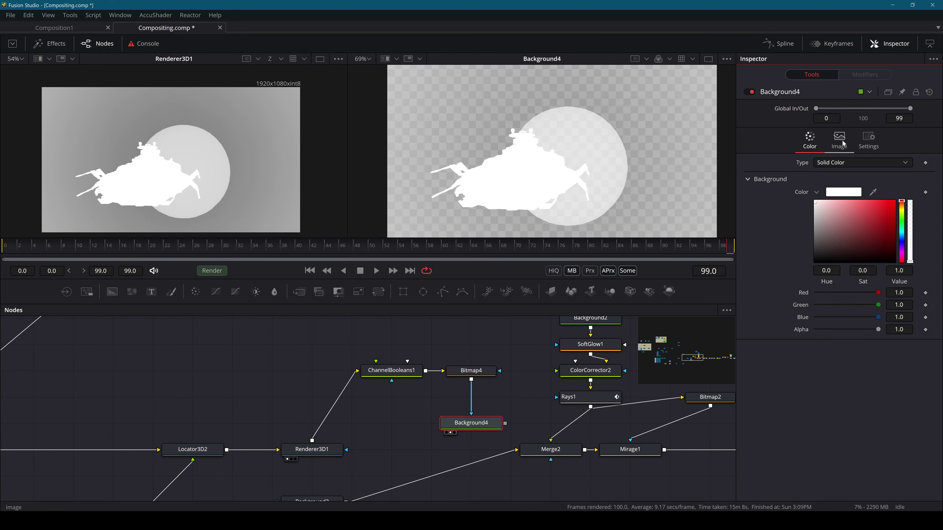
Remove the Background4 node and show Bitmap4 in the second viewer
click(497, 366)
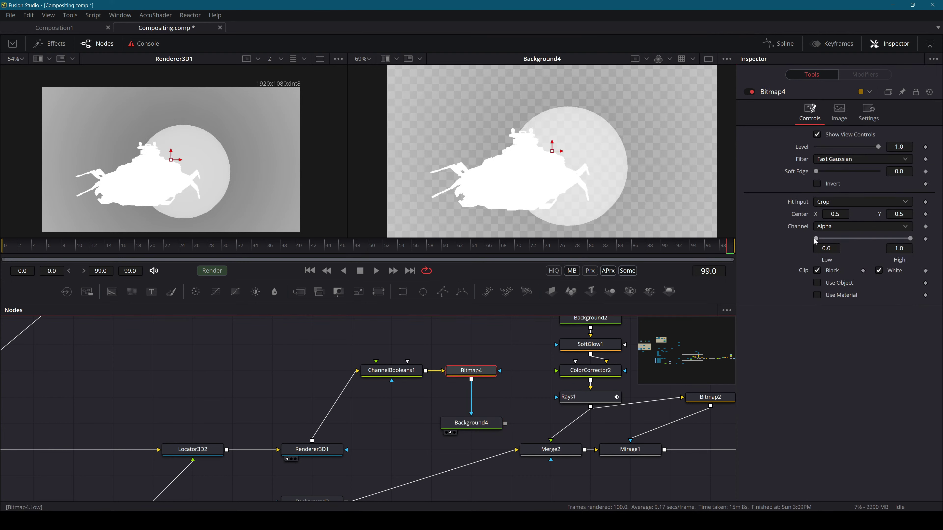
click(471, 422)
click(471, 372)
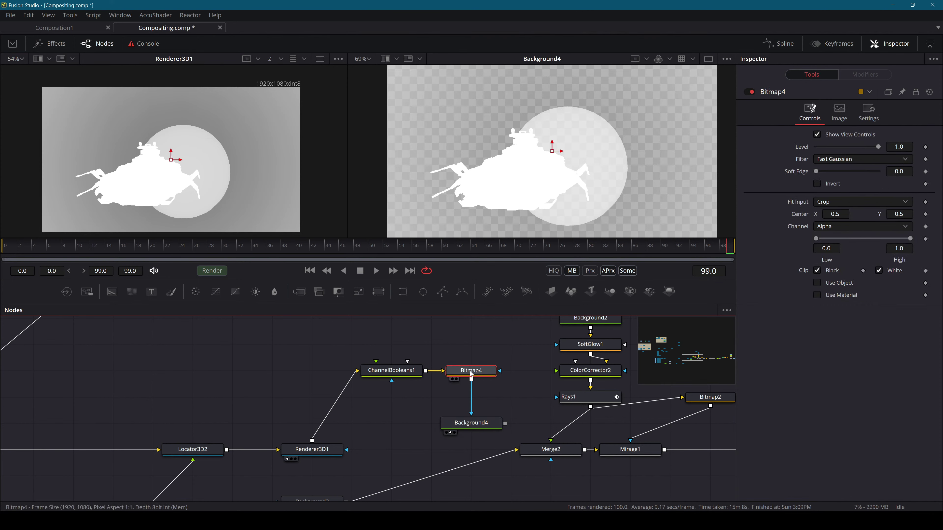
click(515, 318)
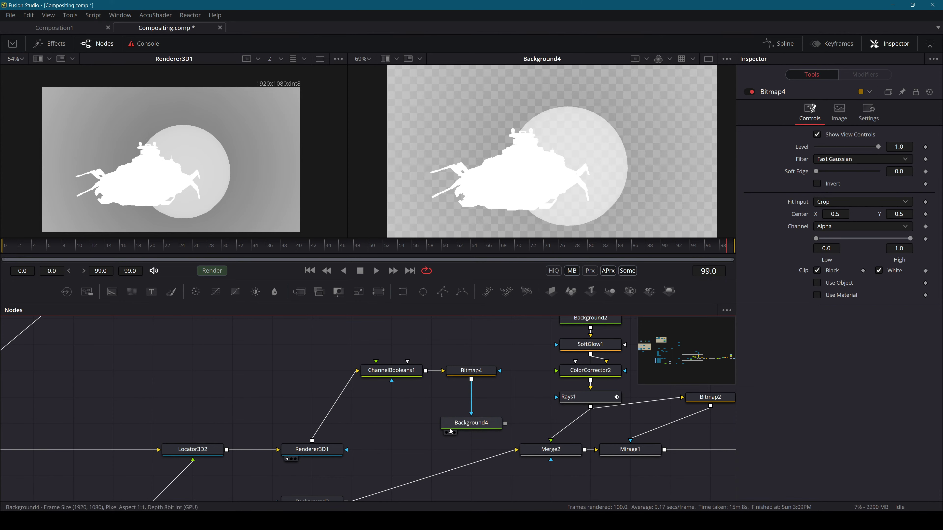
key(ctrl+z)
click(477, 371)
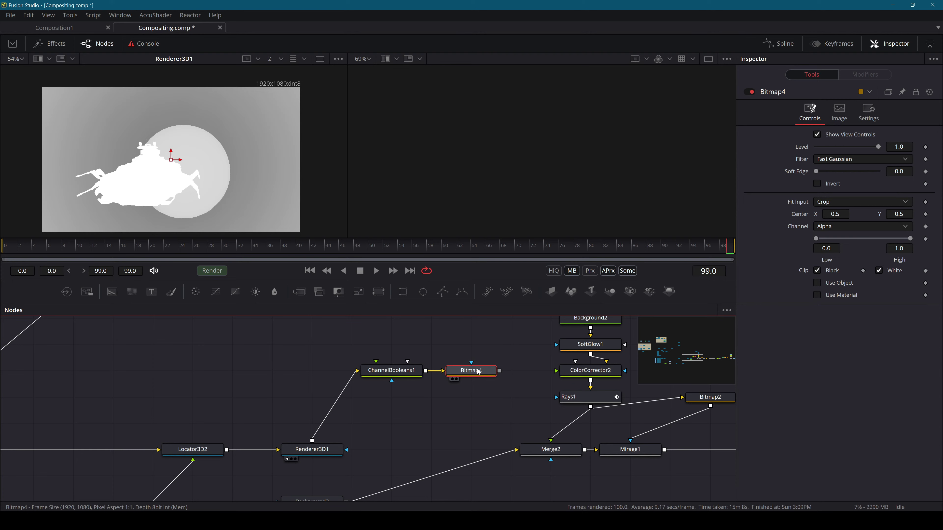
key(2)
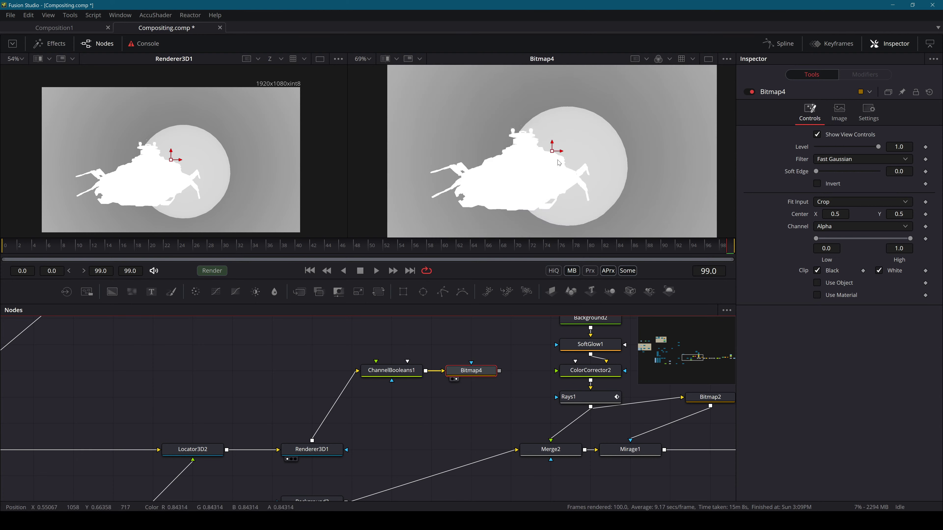
Move ChannelBooleans1 and Bitmap4 together so that ChannelBooleans1 sits directly above Renderer3D1
scroll(518, 349, down, 2)
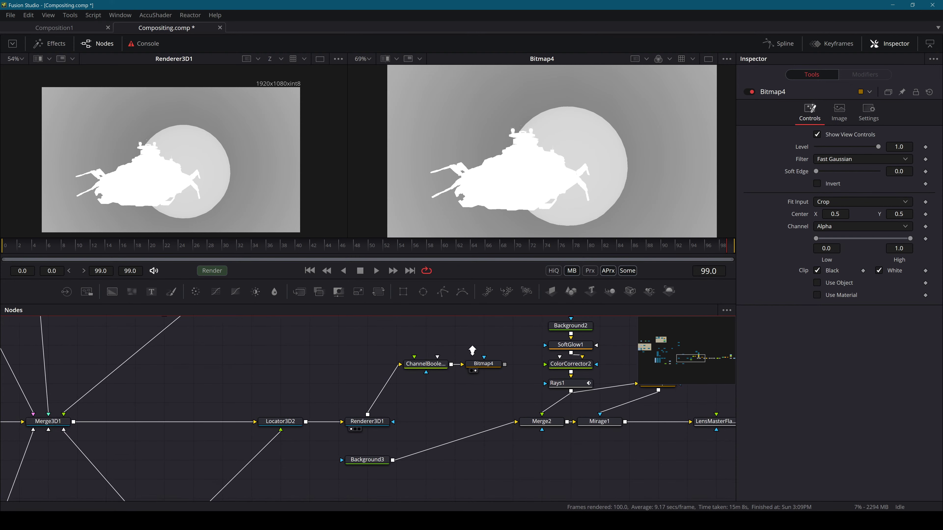
drag(498, 356, 358, 336)
ctrl+click(295, 346)
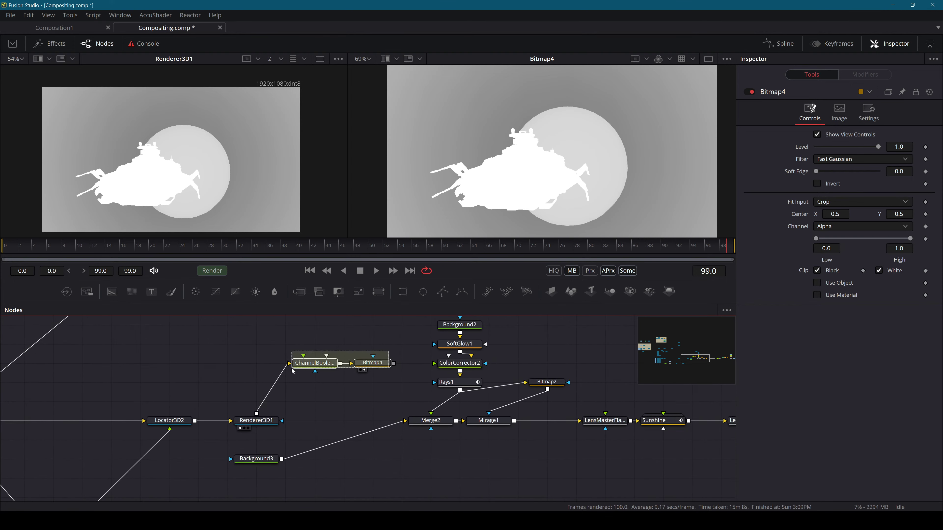
drag(285, 344, 256, 344)
click(321, 371)
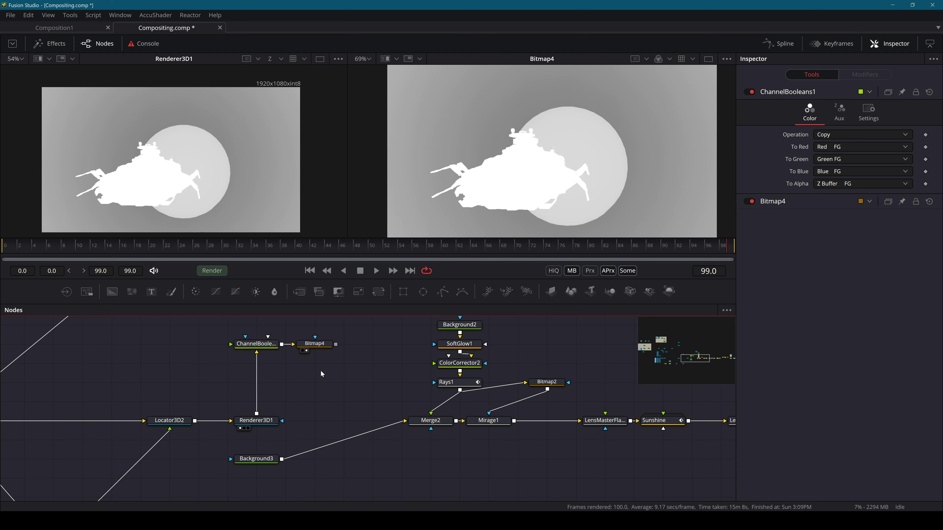
key(shift+space)
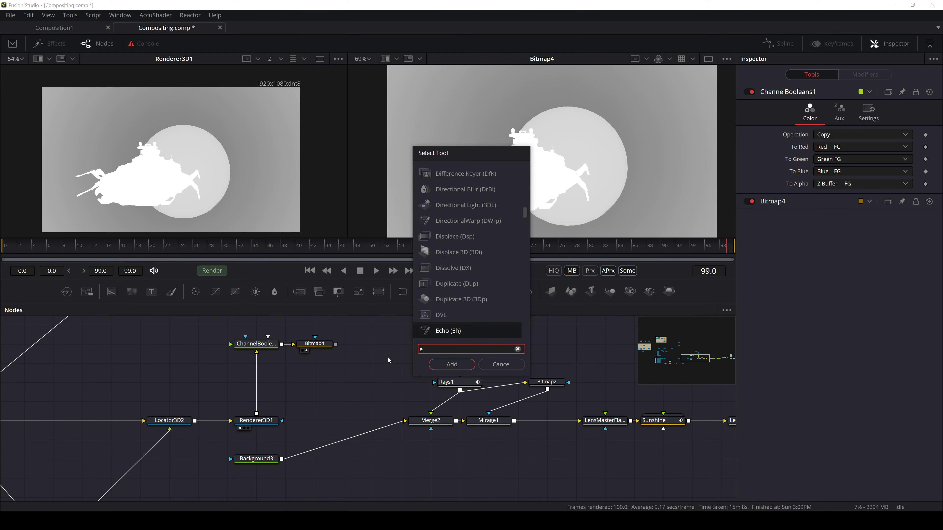
text(change)
key(Return)
key(Delete)
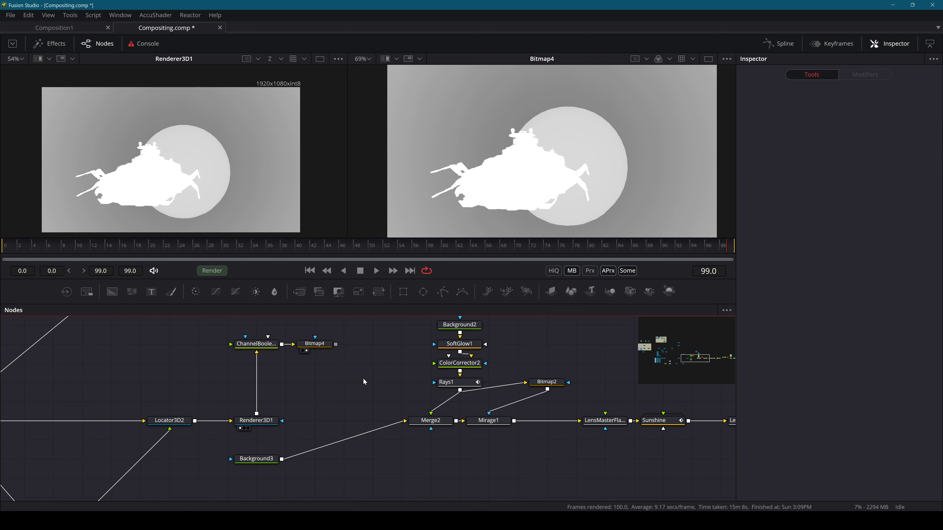
Add a Depth Blur node fed by Renderer3D1 and show it in the second viewer
key(shift+space)
text(depth)
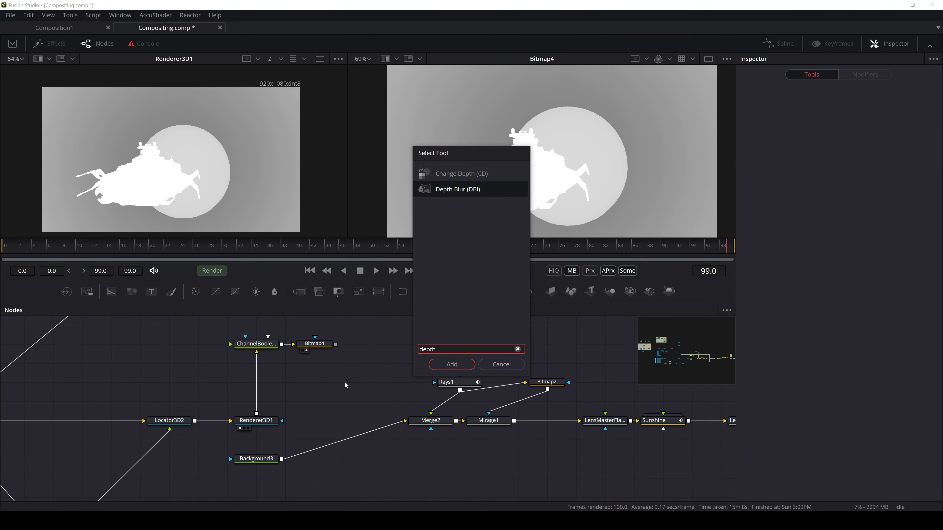
key(Return)
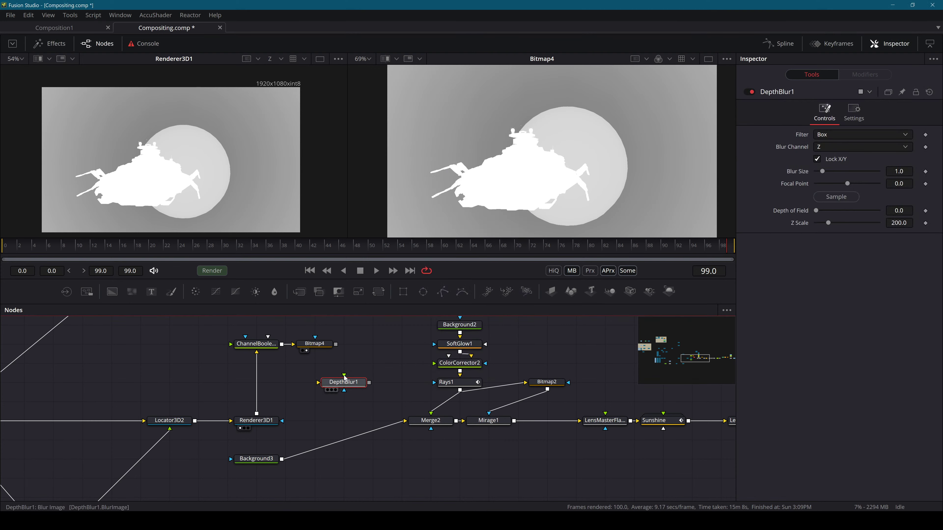
drag(257, 413, 351, 386)
key(2)
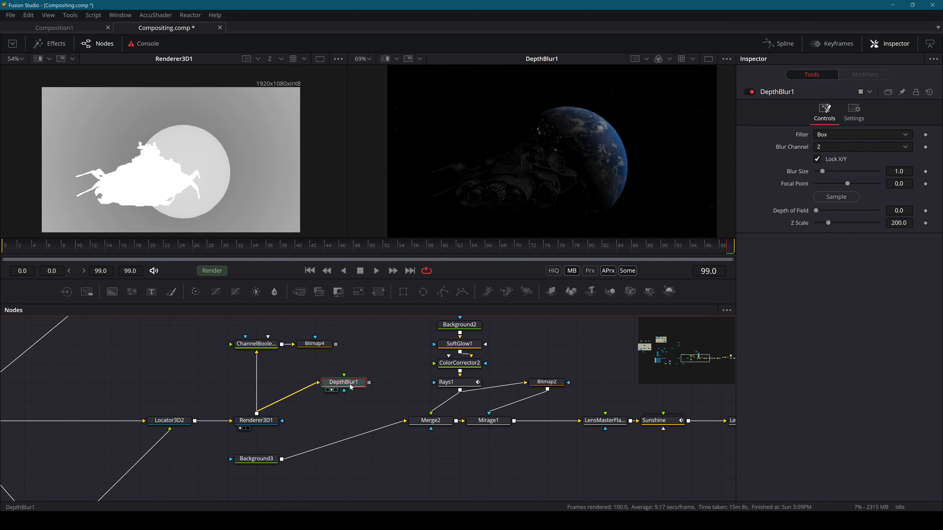
Try to connect Bitmap4 to DepthBlur1's Blur Image input, and undo the node's connections
drag(336, 344, 344, 377)
key(ctrl+z)
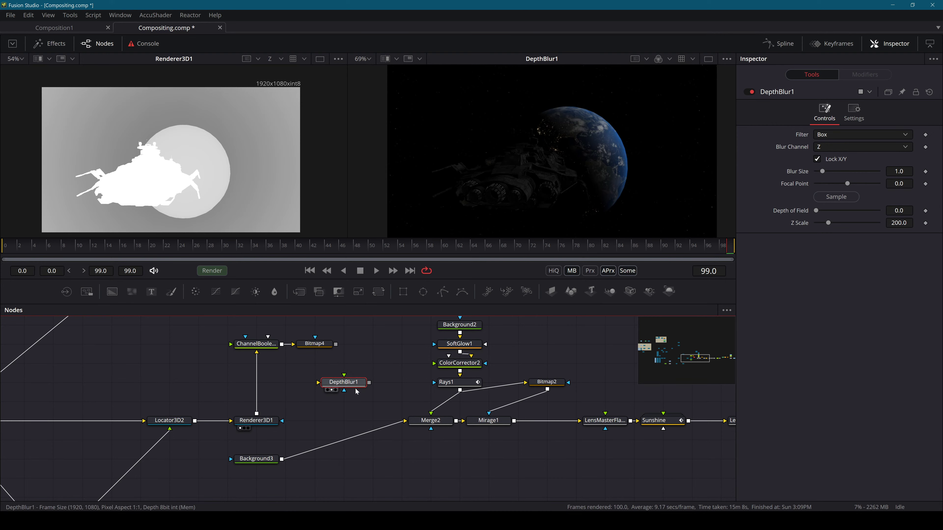
key(ctrl+z)
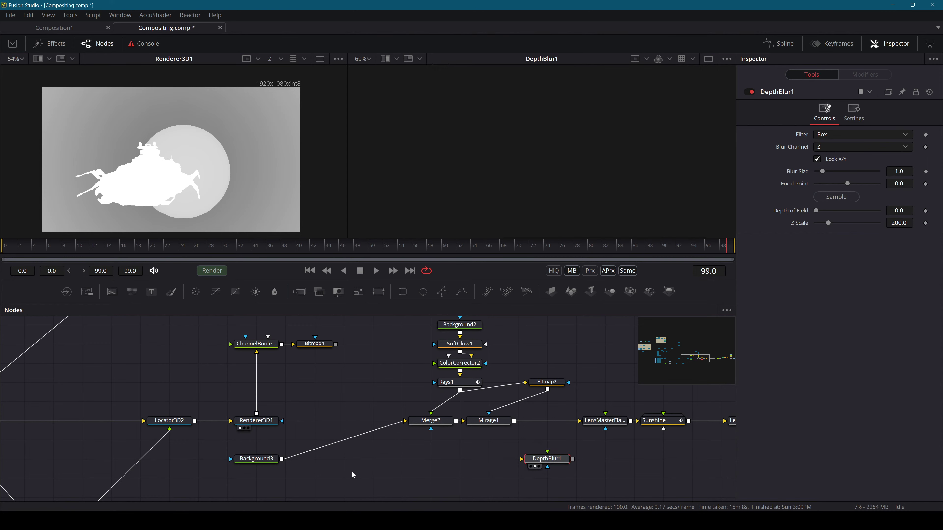
Merge Renderer3D1 with Background3, line the new Merge node up beside the renderer and show it in the second viewer
click(256, 459)
drag(281, 459, 258, 414)
drag(324, 457, 325, 425)
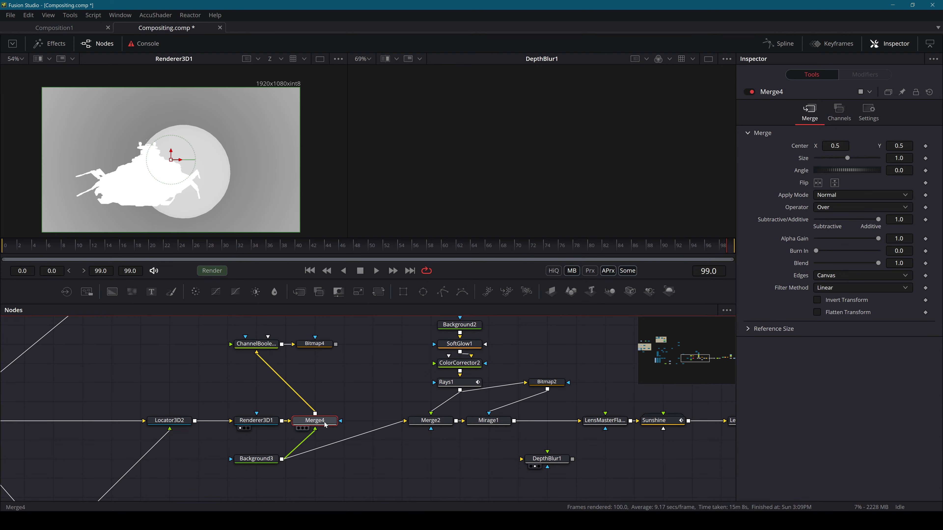
key(2)
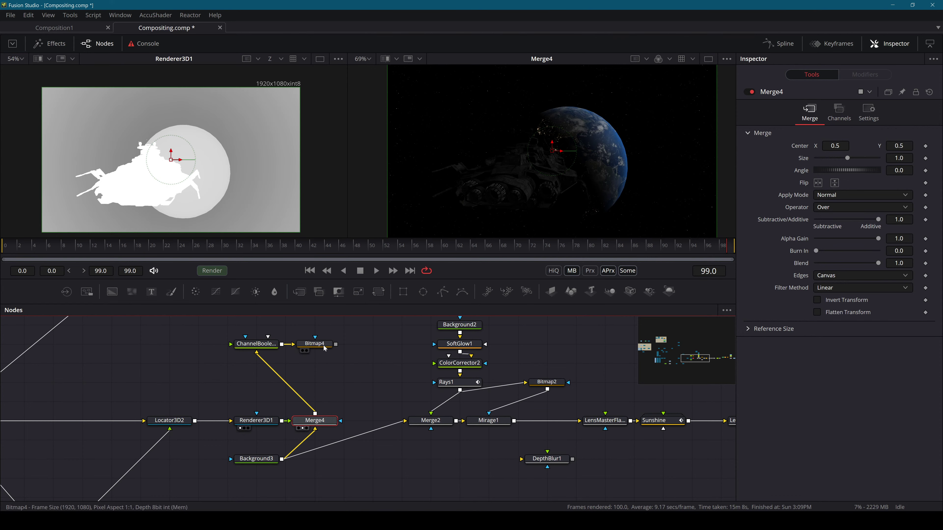
Show Bitmap4 in the second viewer and reconnect ChannelBooleans1 directly to Renderer3D1
click(315, 343)
key(2)
drag(281, 420, 257, 352)
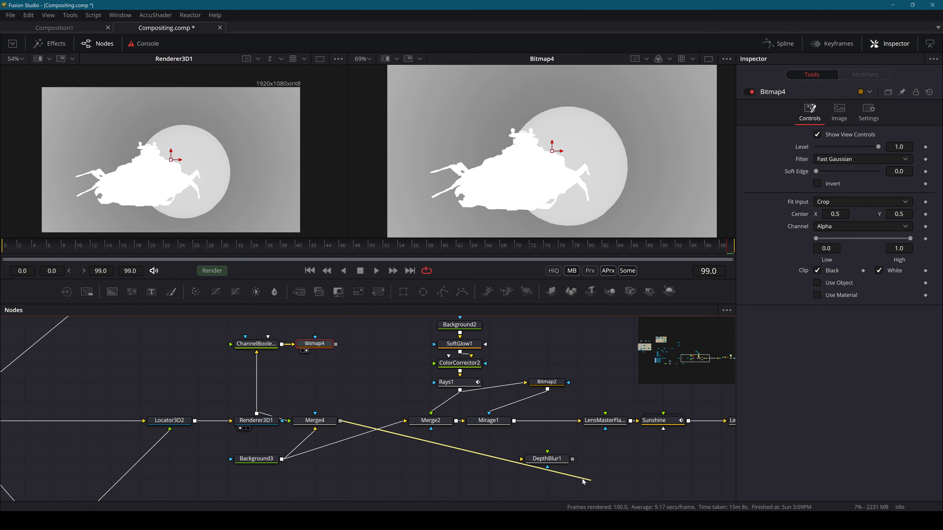
Feed Merge4 into DepthBlur1 with Bitmap4 as its Blur Image, and show DepthBlur1 in the second viewer
drag(547, 459, 357, 381)
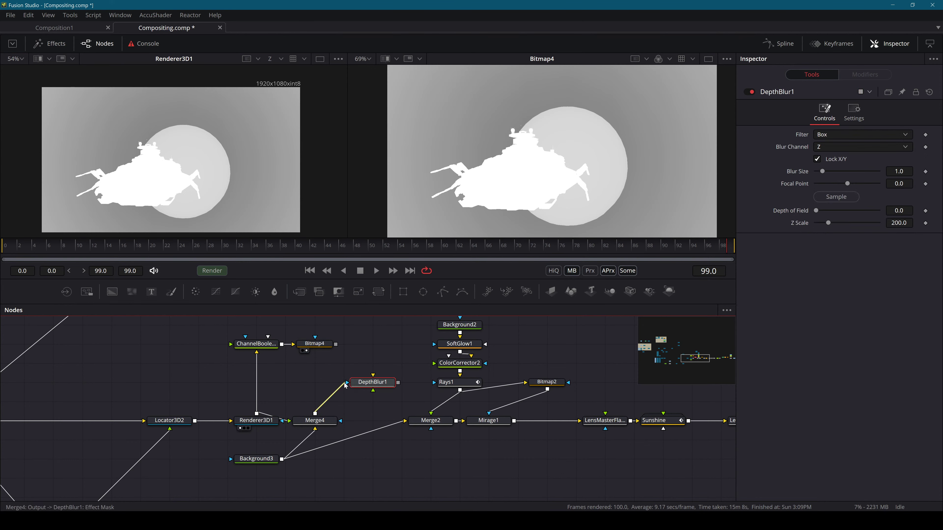
key(2)
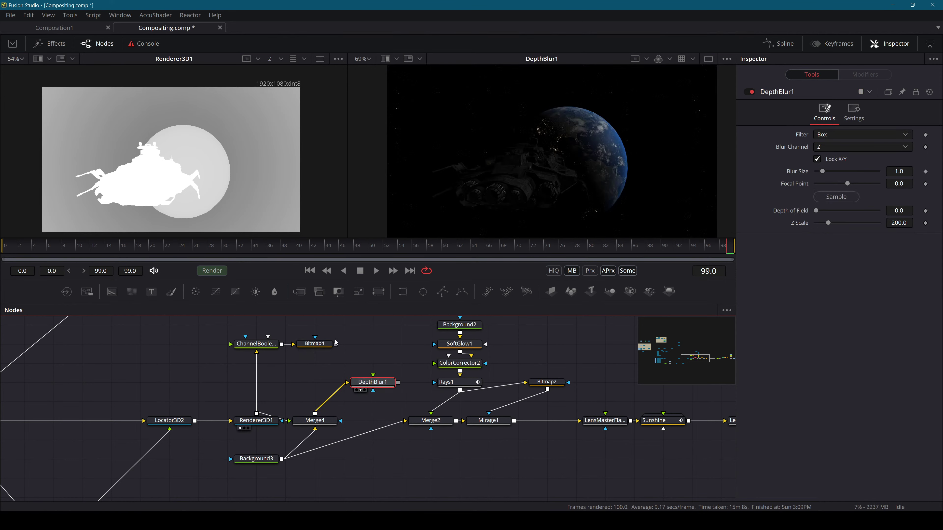
drag(337, 343, 375, 377)
drag(336, 344, 373, 376)
click(373, 387)
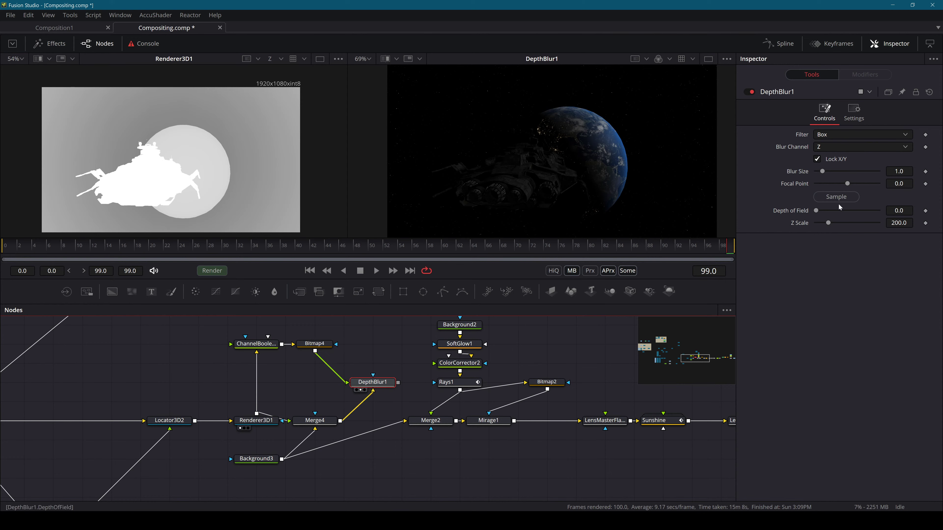
Sample DepthBlur1's focal point on the spaceship, with Blur Size at 10.0 and Z Scale at 1.0
drag(837, 198, 523, 174)
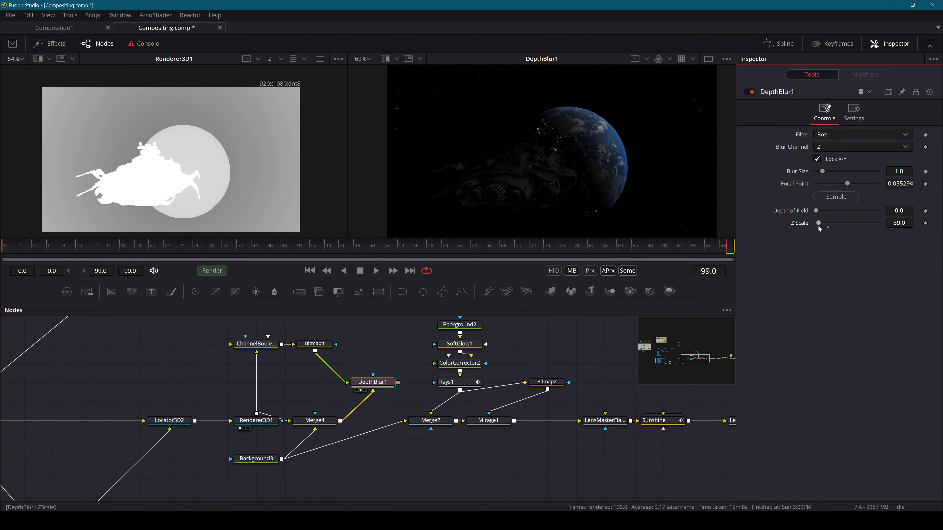
drag(822, 171, 825, 176)
click(900, 223)
text(1)
key(Tab)
drag(836, 197, 500, 191)
scroll(597, 150, up, 3)
scroll(599, 137, down, 2)
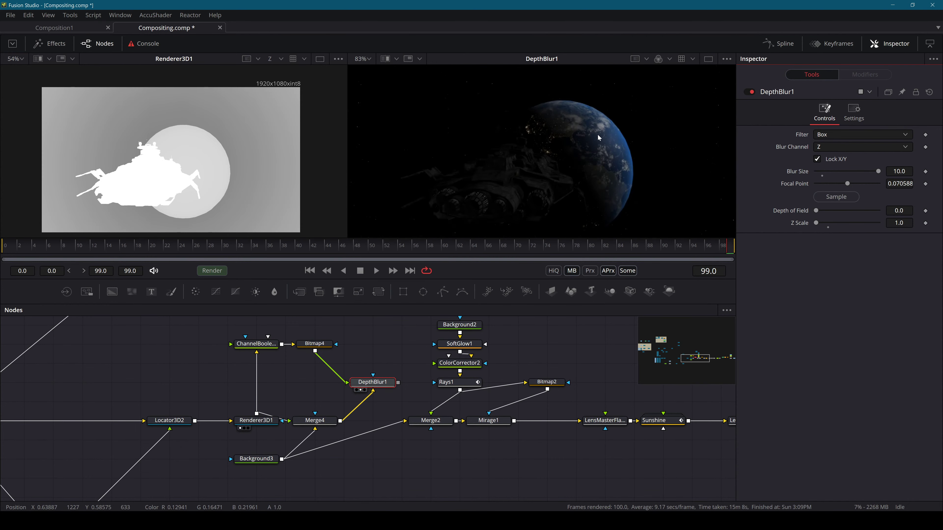
Place DepthBlur1 between Bitmap4 and Merge4, test Blur Channel Luma and Alpha, and vary the Blur Size
drag(375, 382, 317, 381)
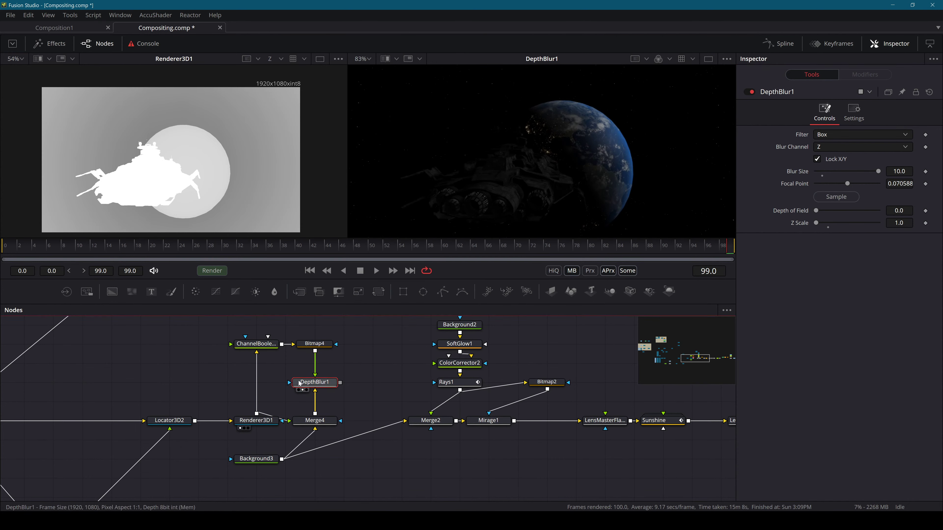
click(840, 150)
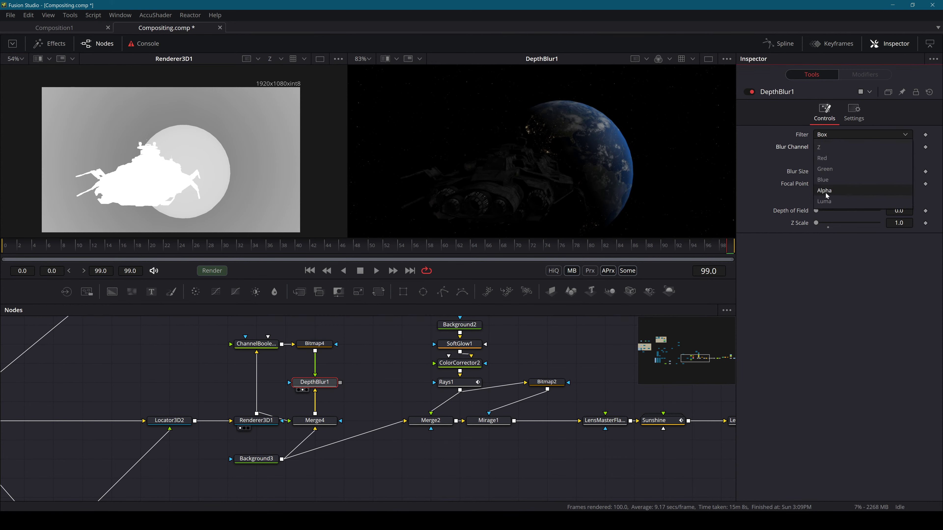
click(824, 201)
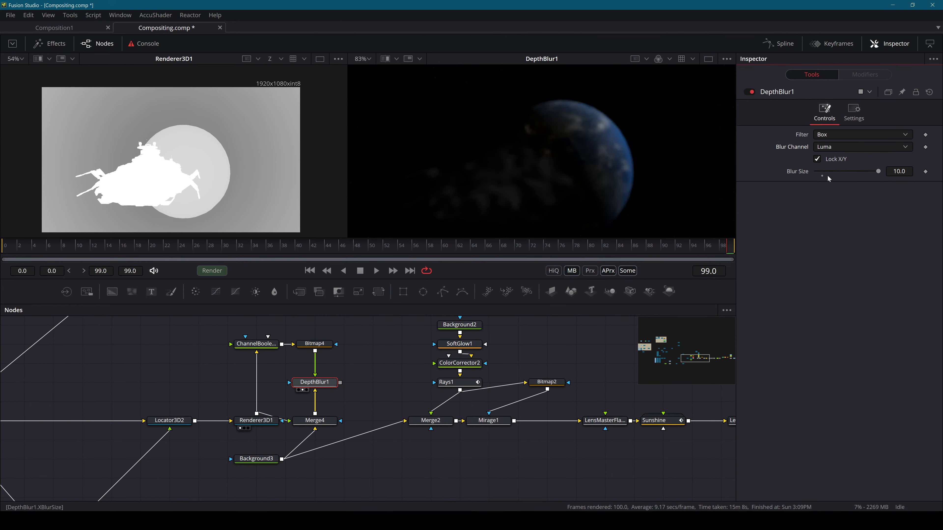
click(832, 148)
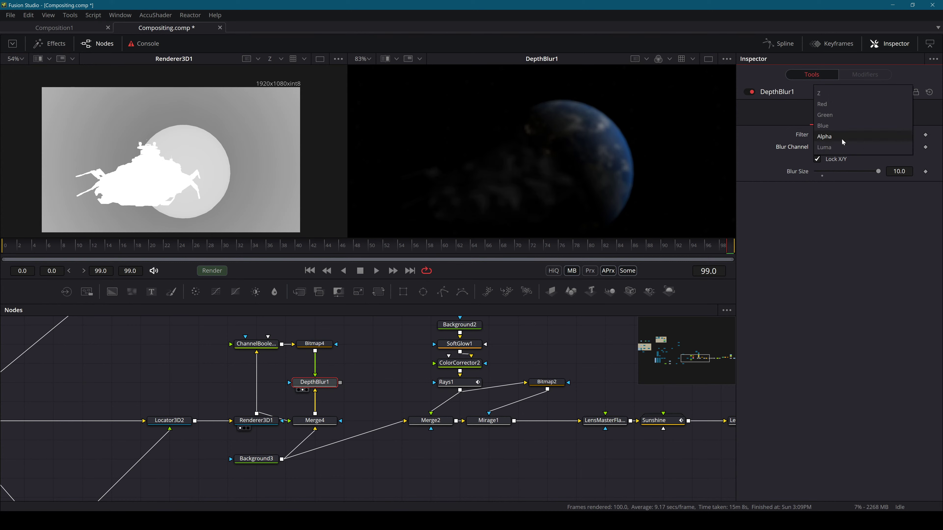
click(842, 142)
drag(871, 170, 896, 175)
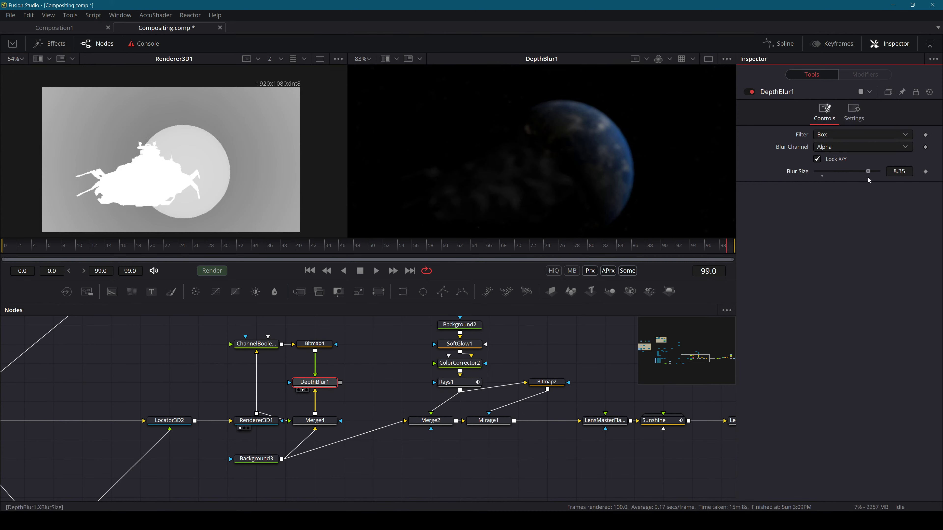
Delete the Merge4 and DepthBlur1 nodes
drag(346, 370, 348, 406)
click(325, 423)
key(Delete)
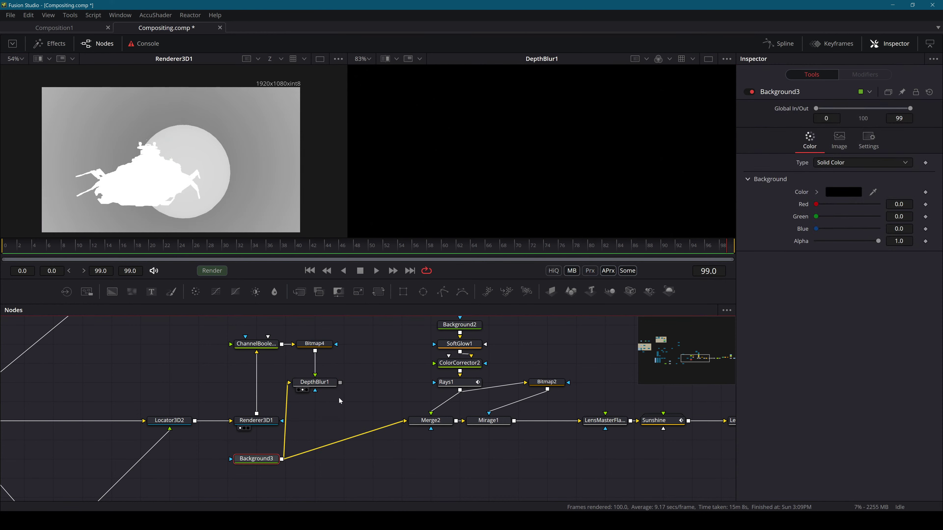
click(325, 384)
key(Delete)
Delete Background3 and connect Renderer3D1 directly to Merge2's background input
click(360, 348)
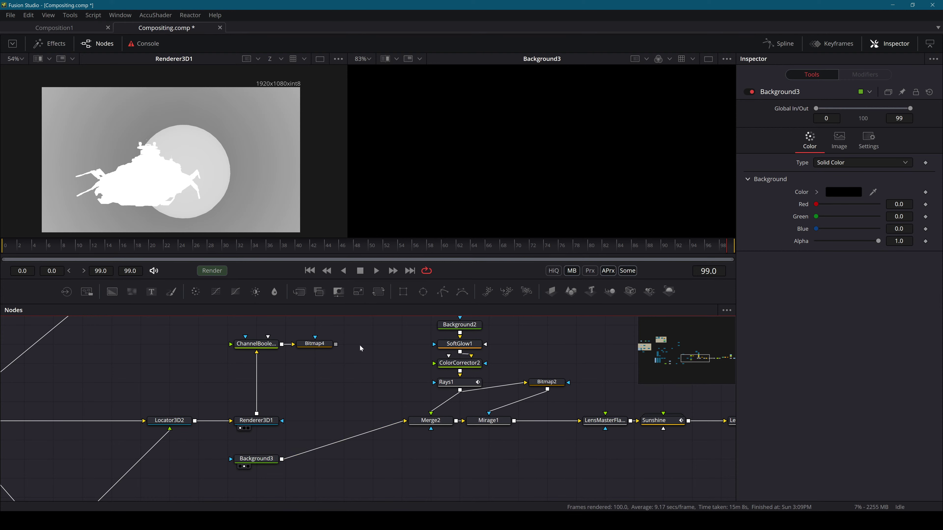
click(256, 458)
key(Delete)
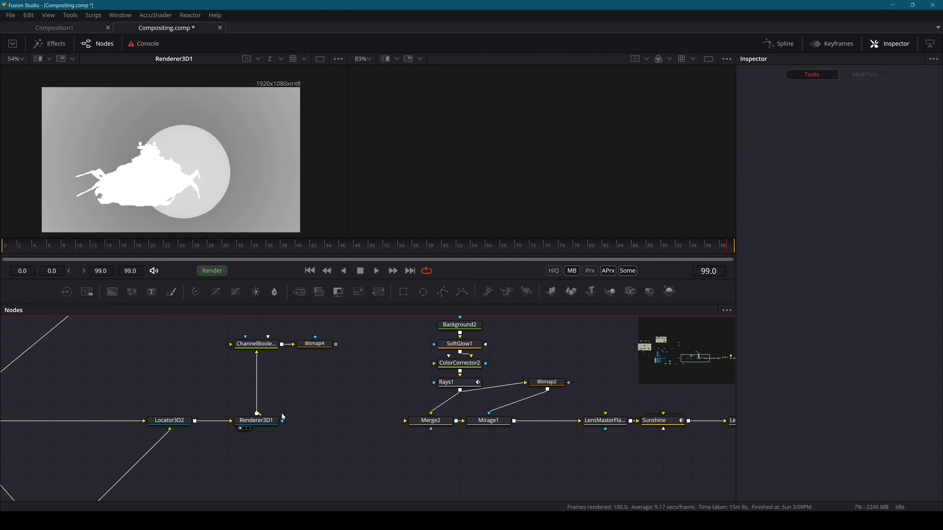
drag(256, 413, 413, 424)
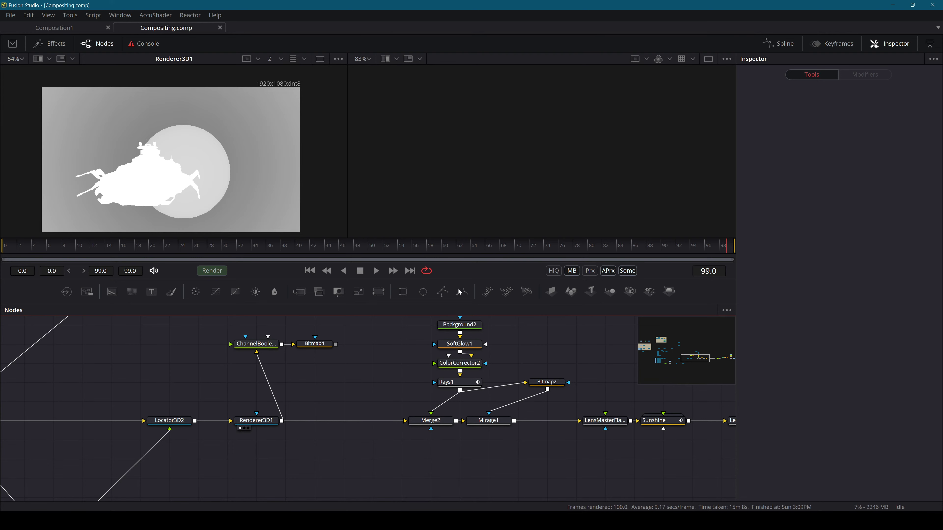
drag(398, 447, 147, 458)
scroll(147, 458, down, 3)
scroll(147, 461, down, 6)
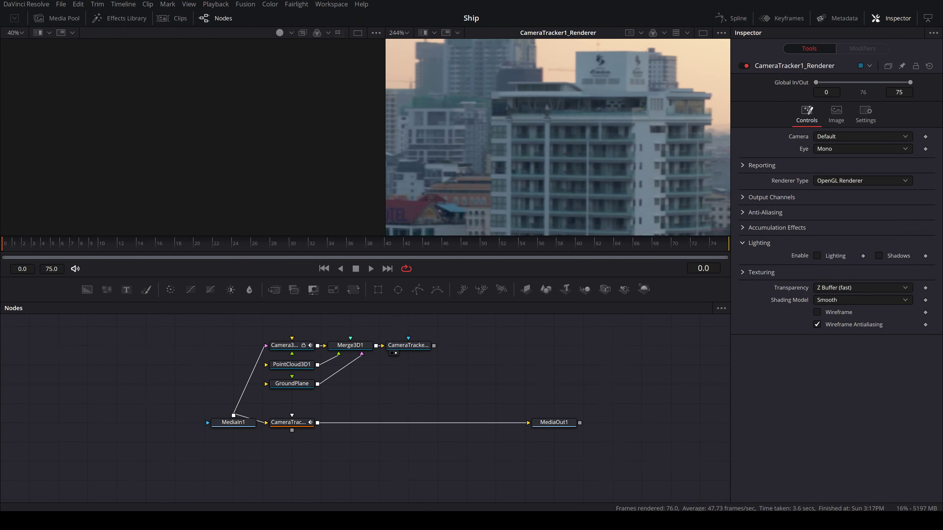
On DaVinci Resolve's Edit page, delete Fusion Clip 1 from track V2 and play the timeline from the start
key(shift+4)
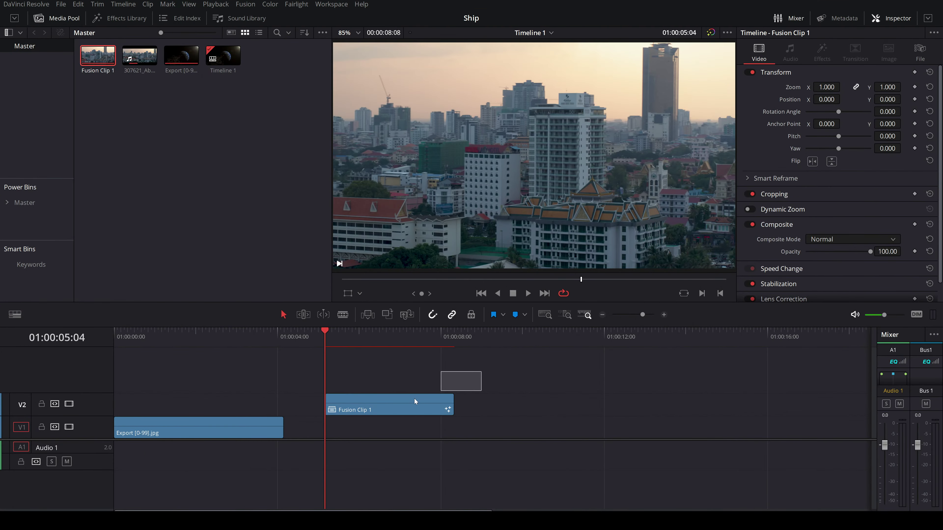
key(Delete)
key(Home)
key(space)
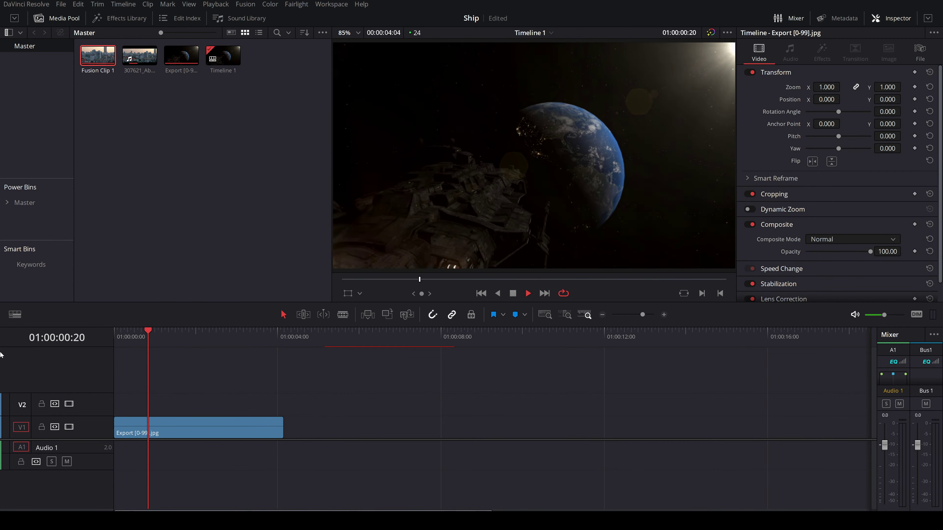